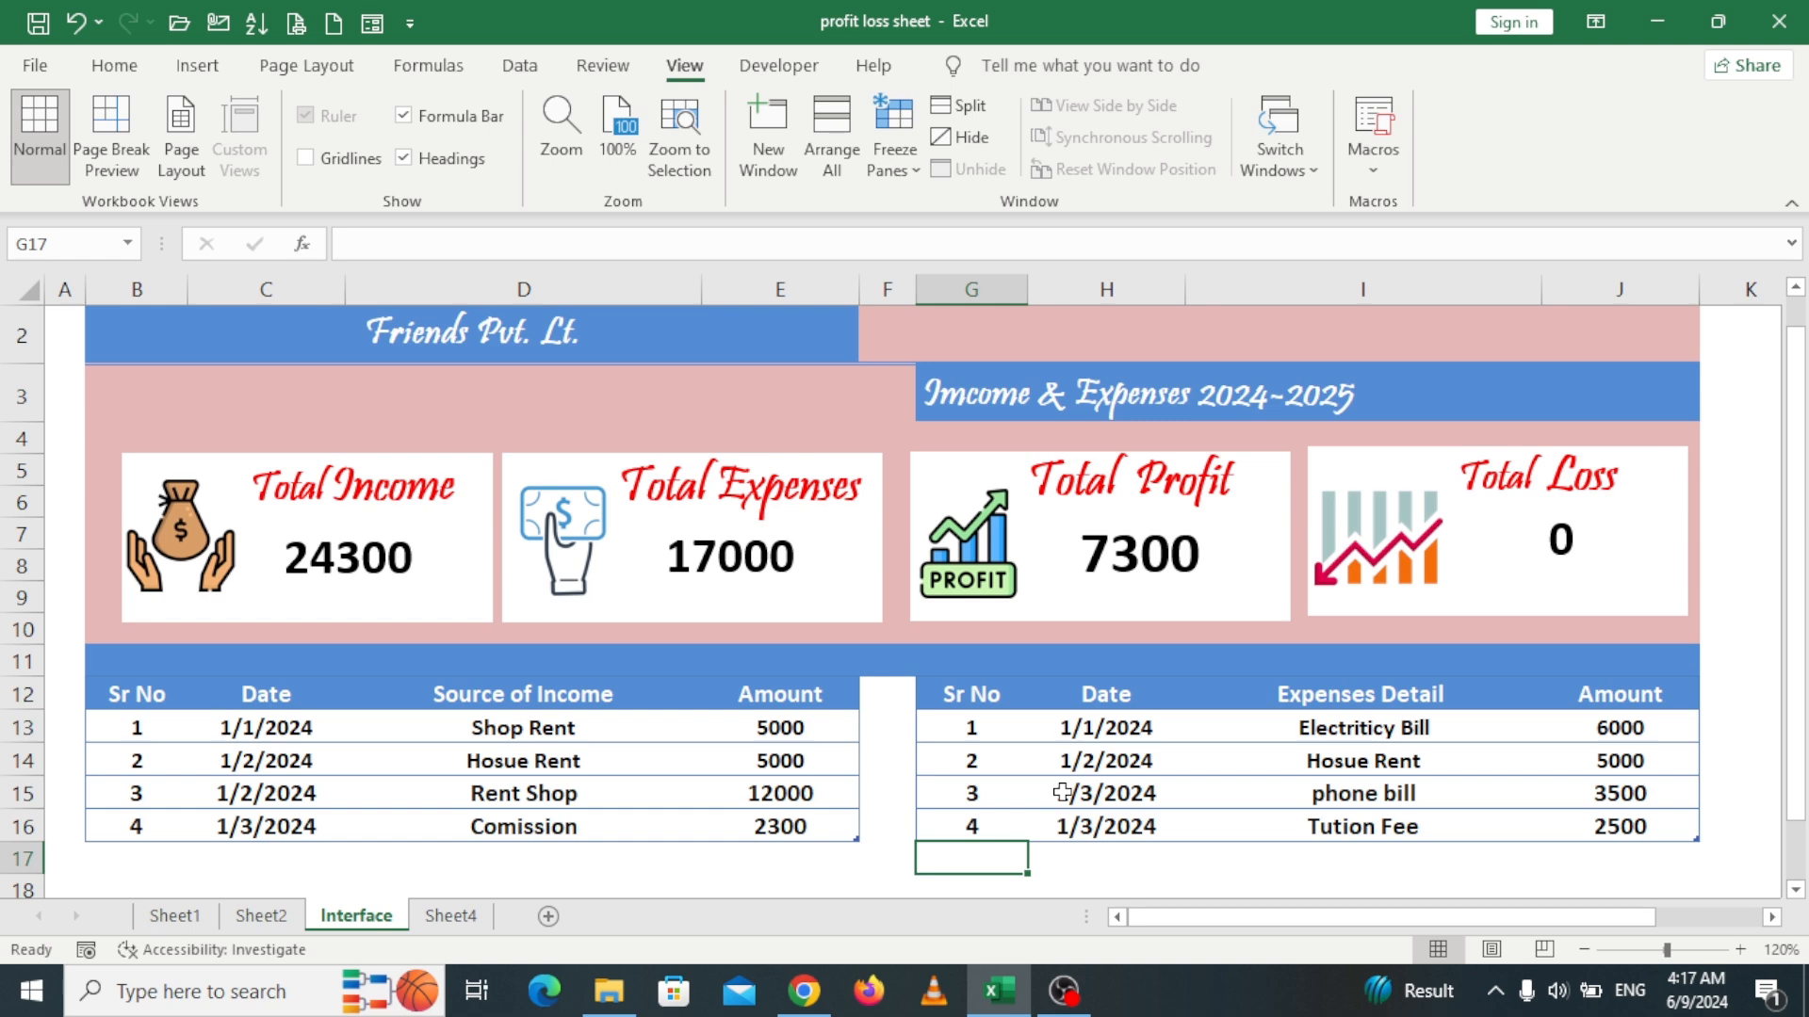
- Examine the Total Income, Expenses, Profit and Loss cards and the income and expenses tables on the Interface sheet
left_click(749, 733)
left_click(1281, 736)
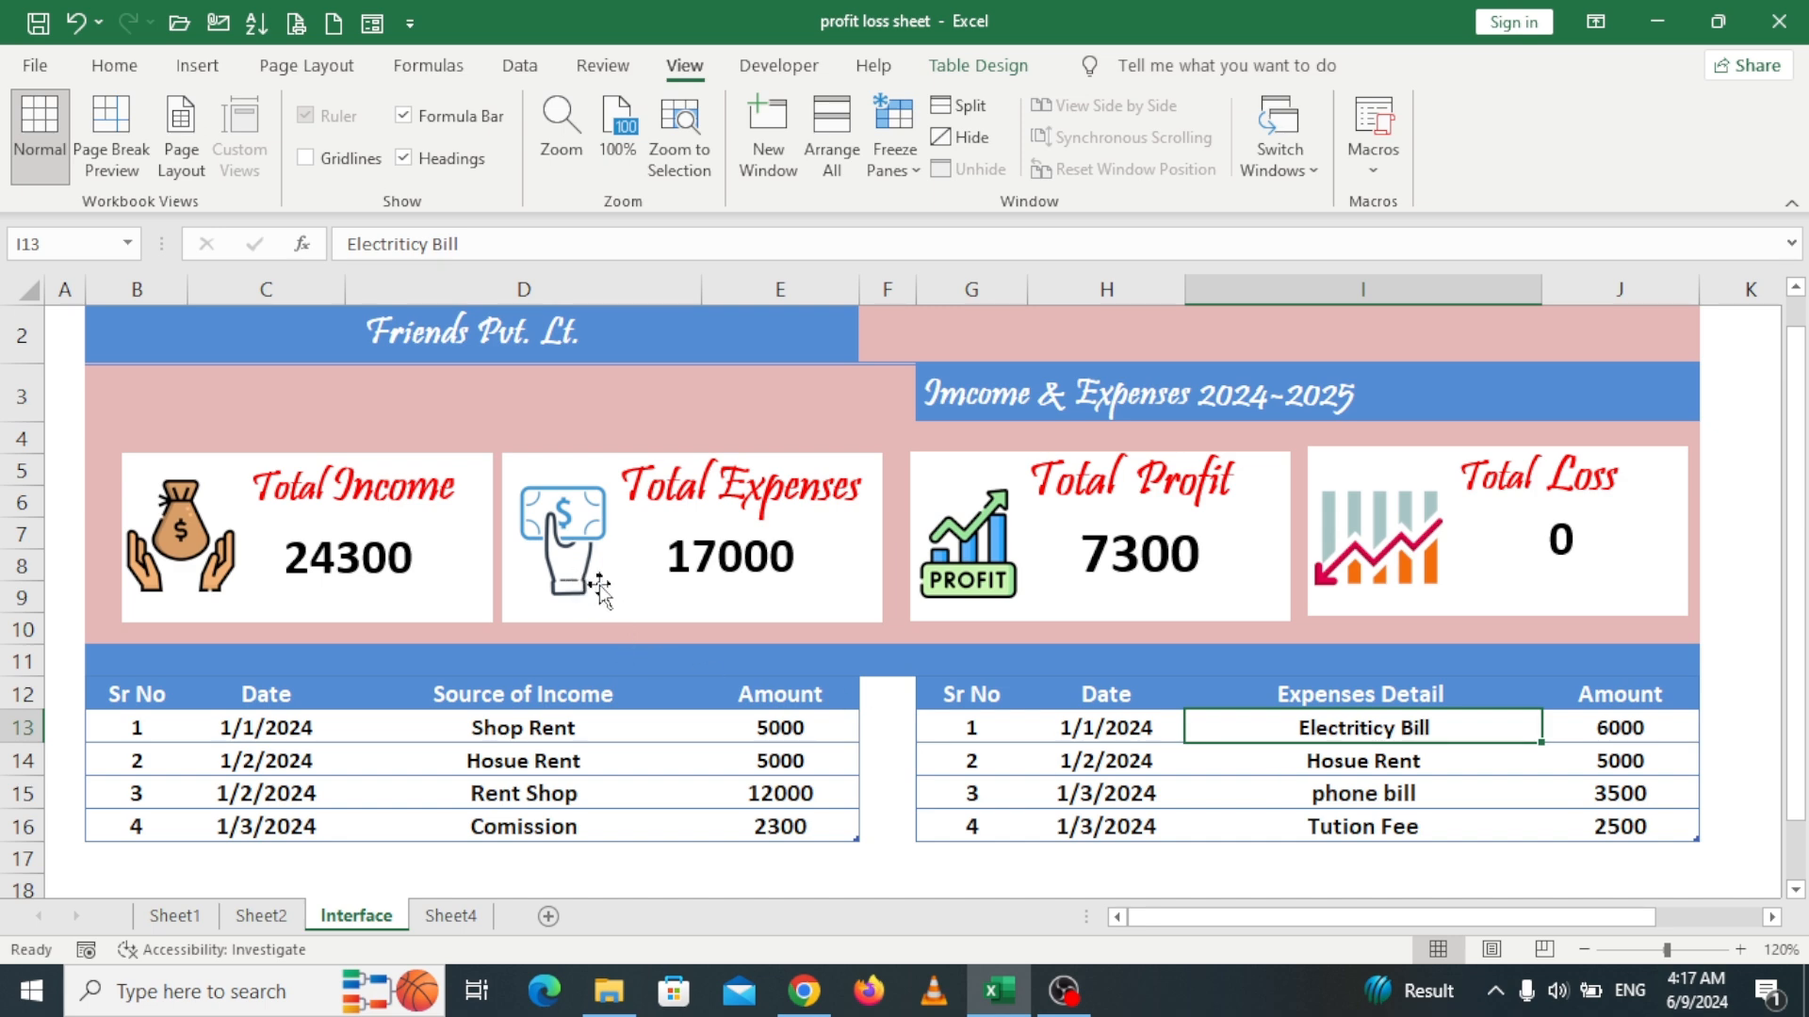
left_click(720, 566)
left_click(1201, 537)
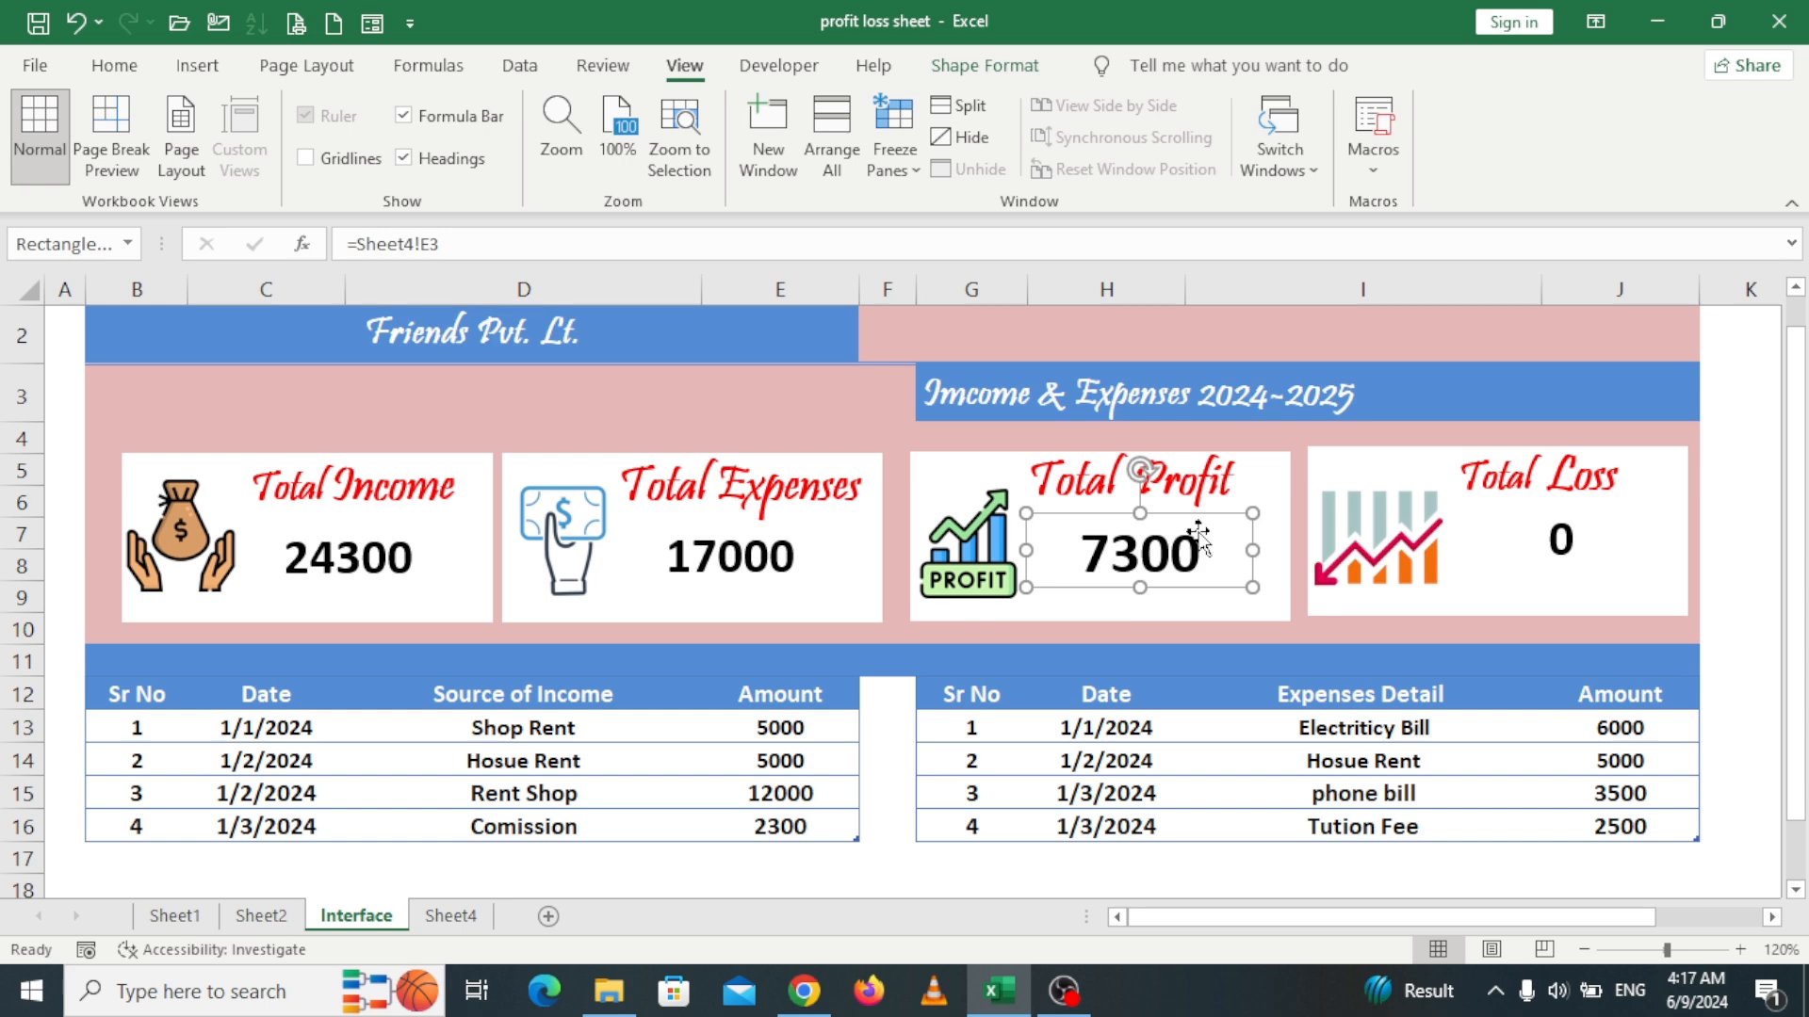
left_click(1151, 802)
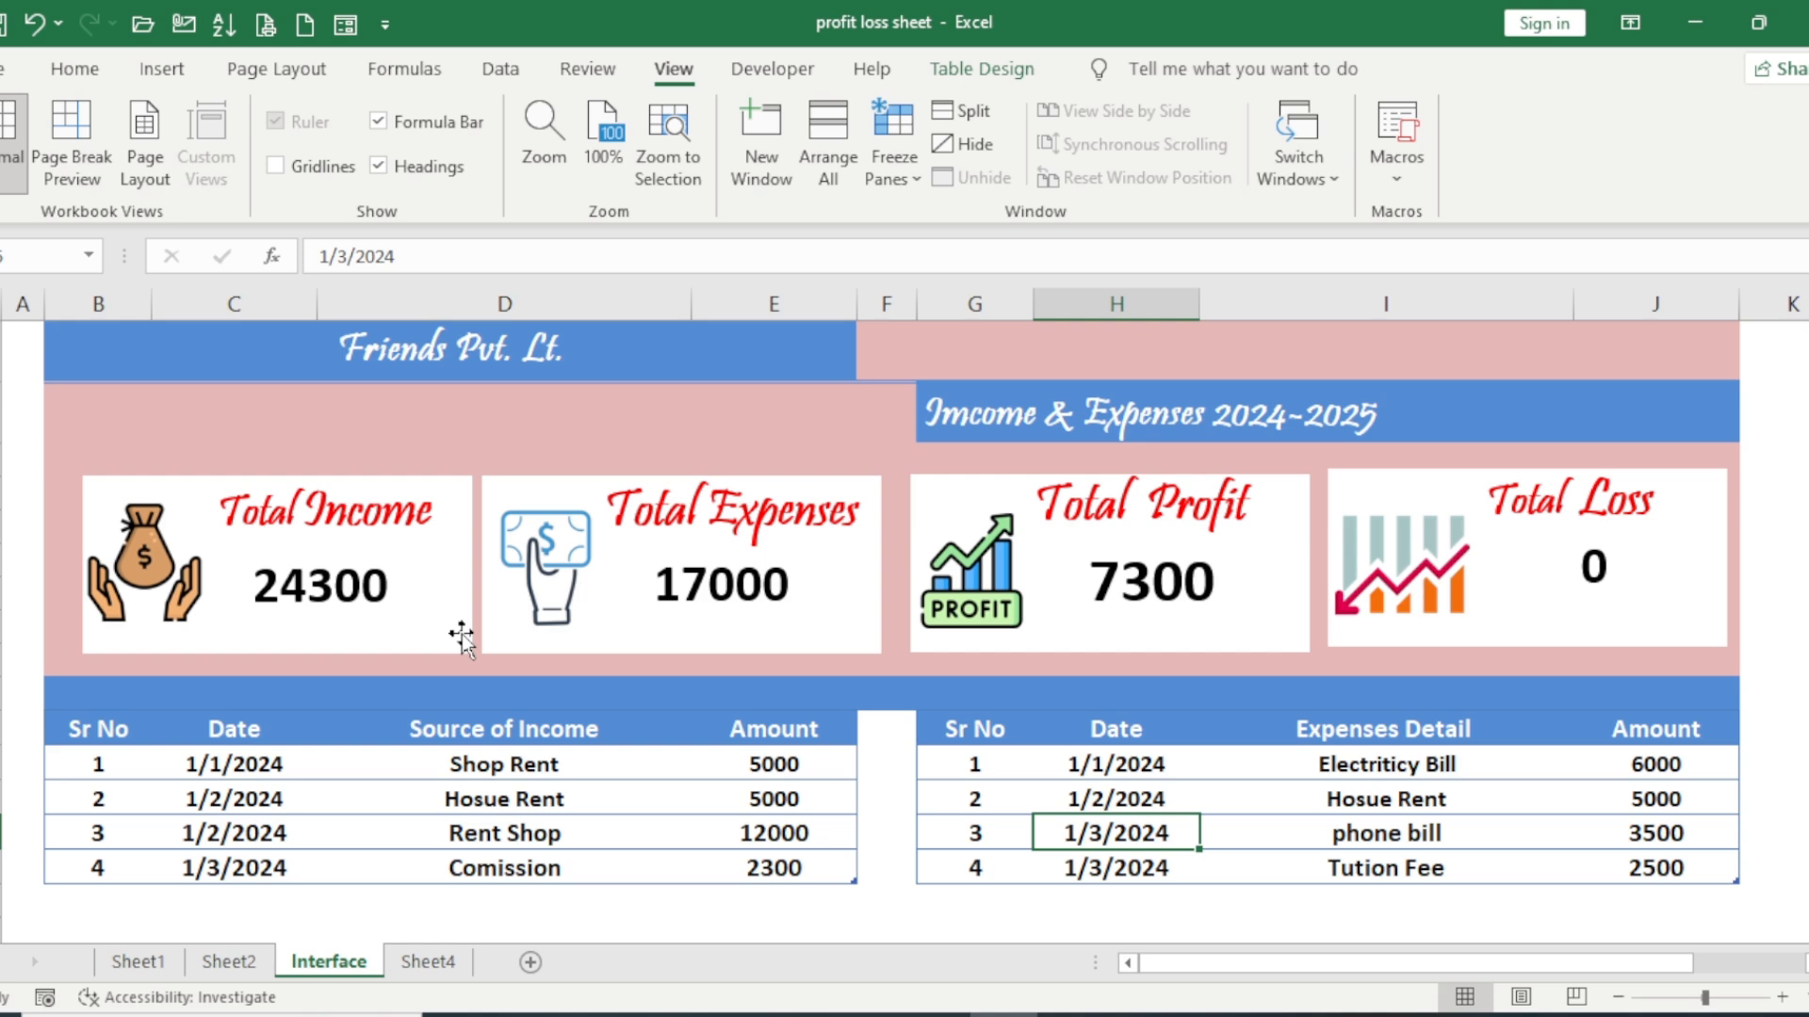
left_click(416, 596)
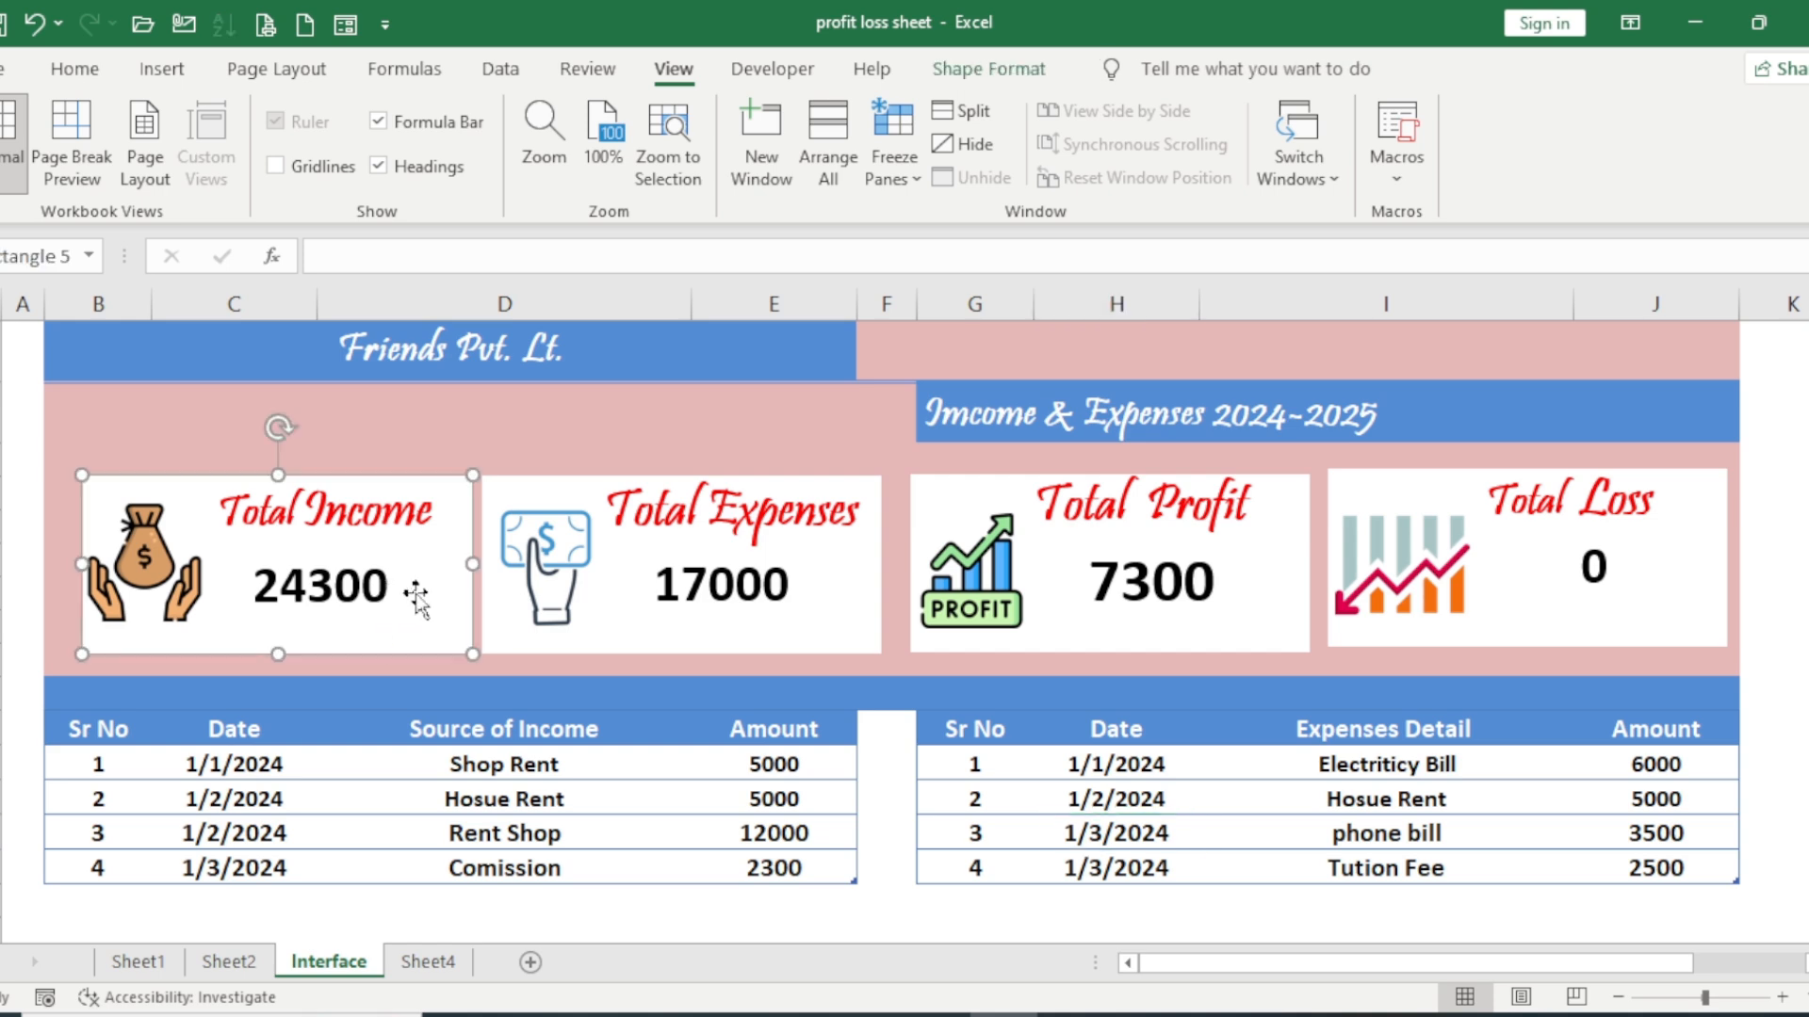
left_click(817, 607)
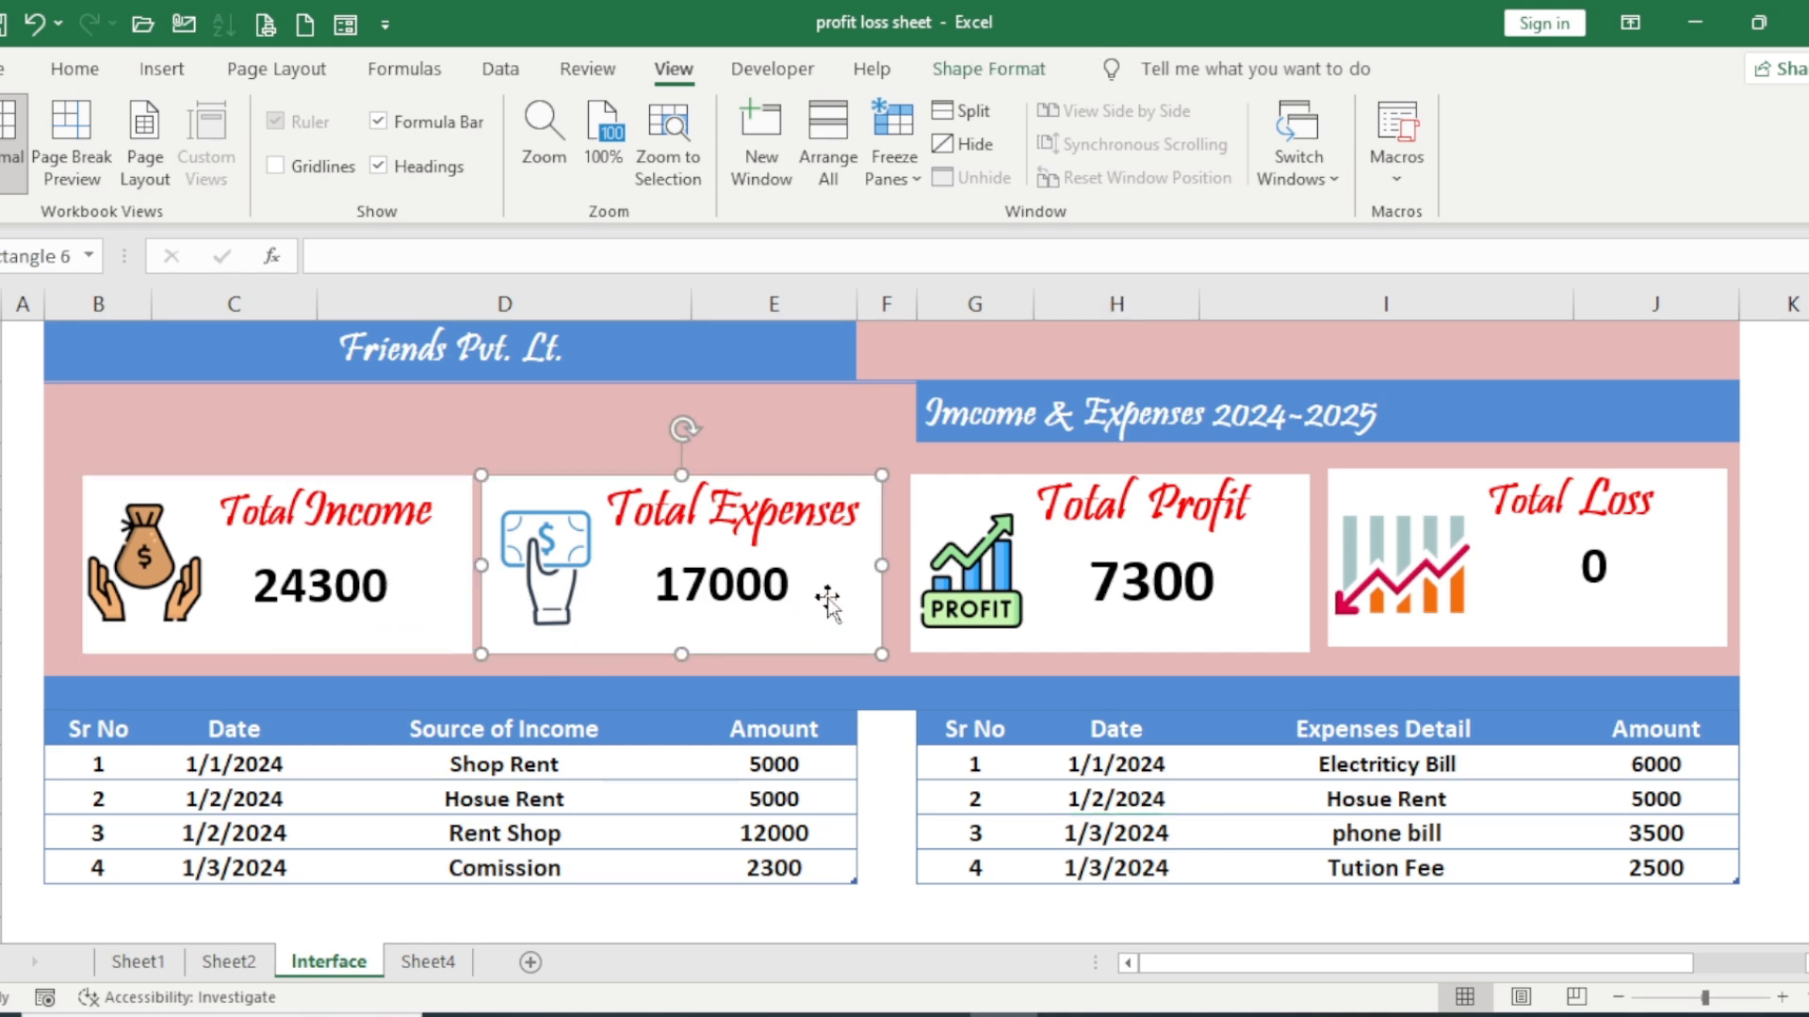
left_click(1183, 594)
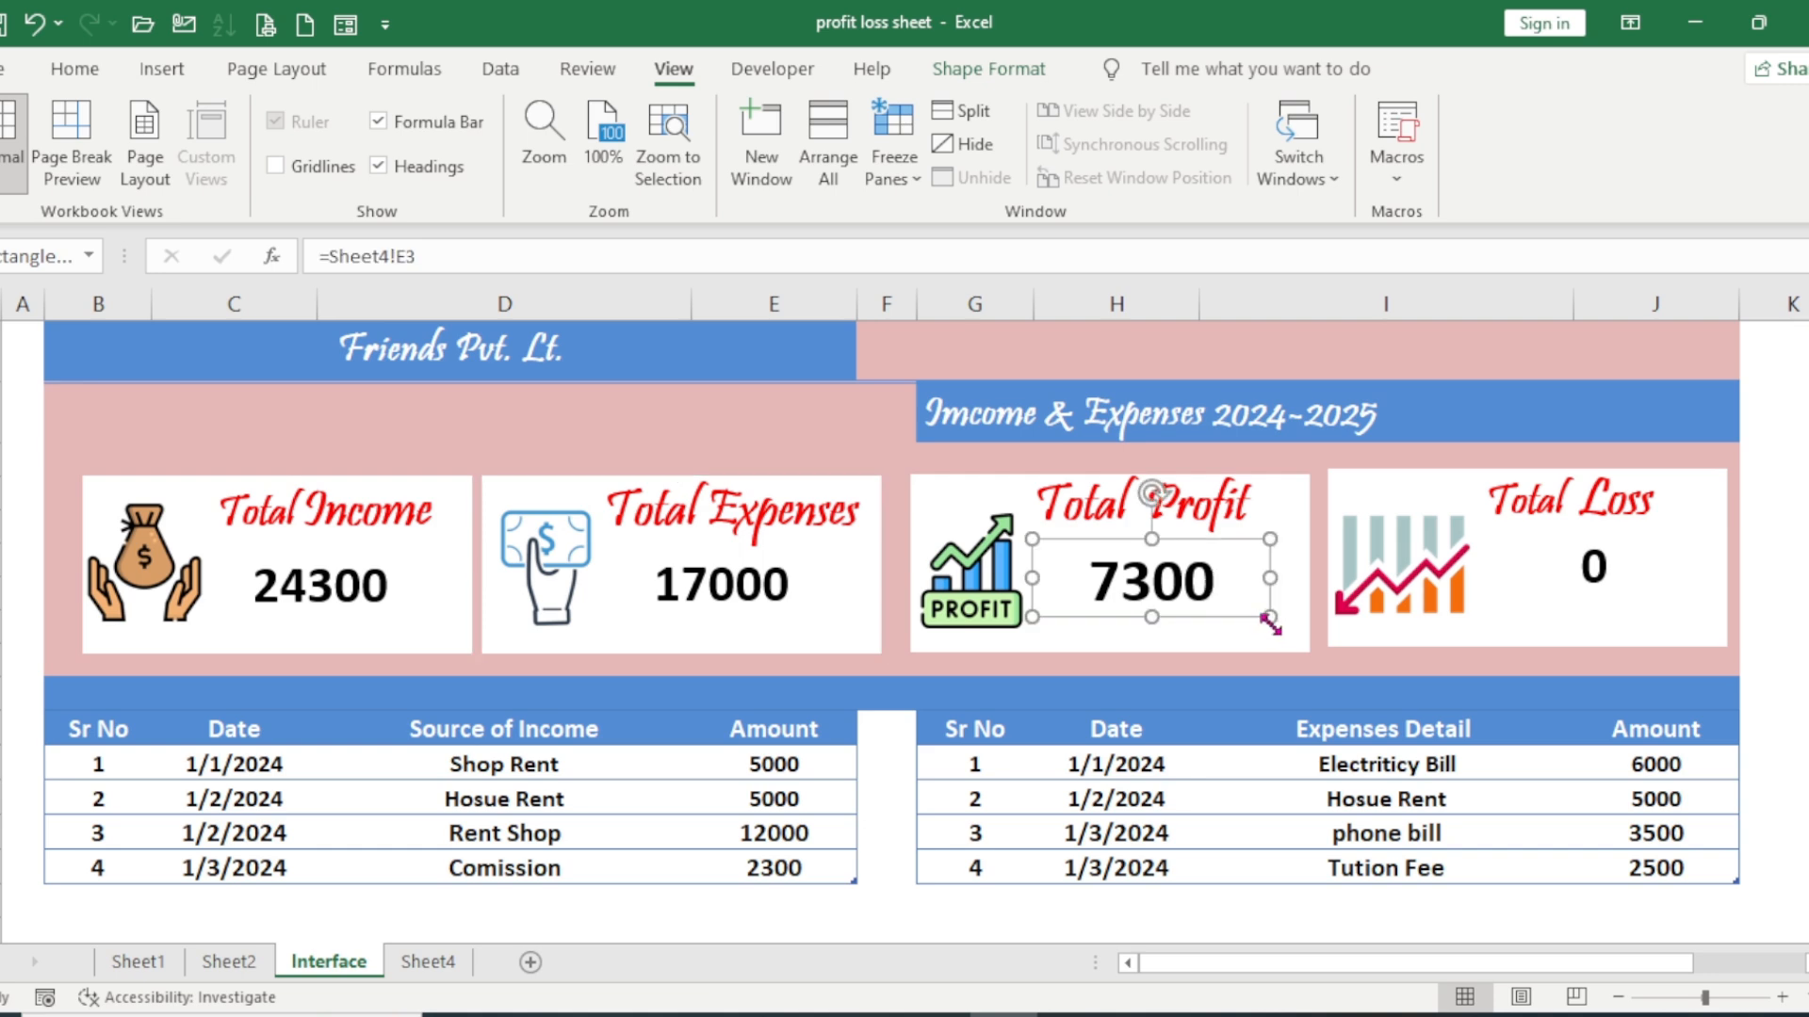
left_click(1545, 736)
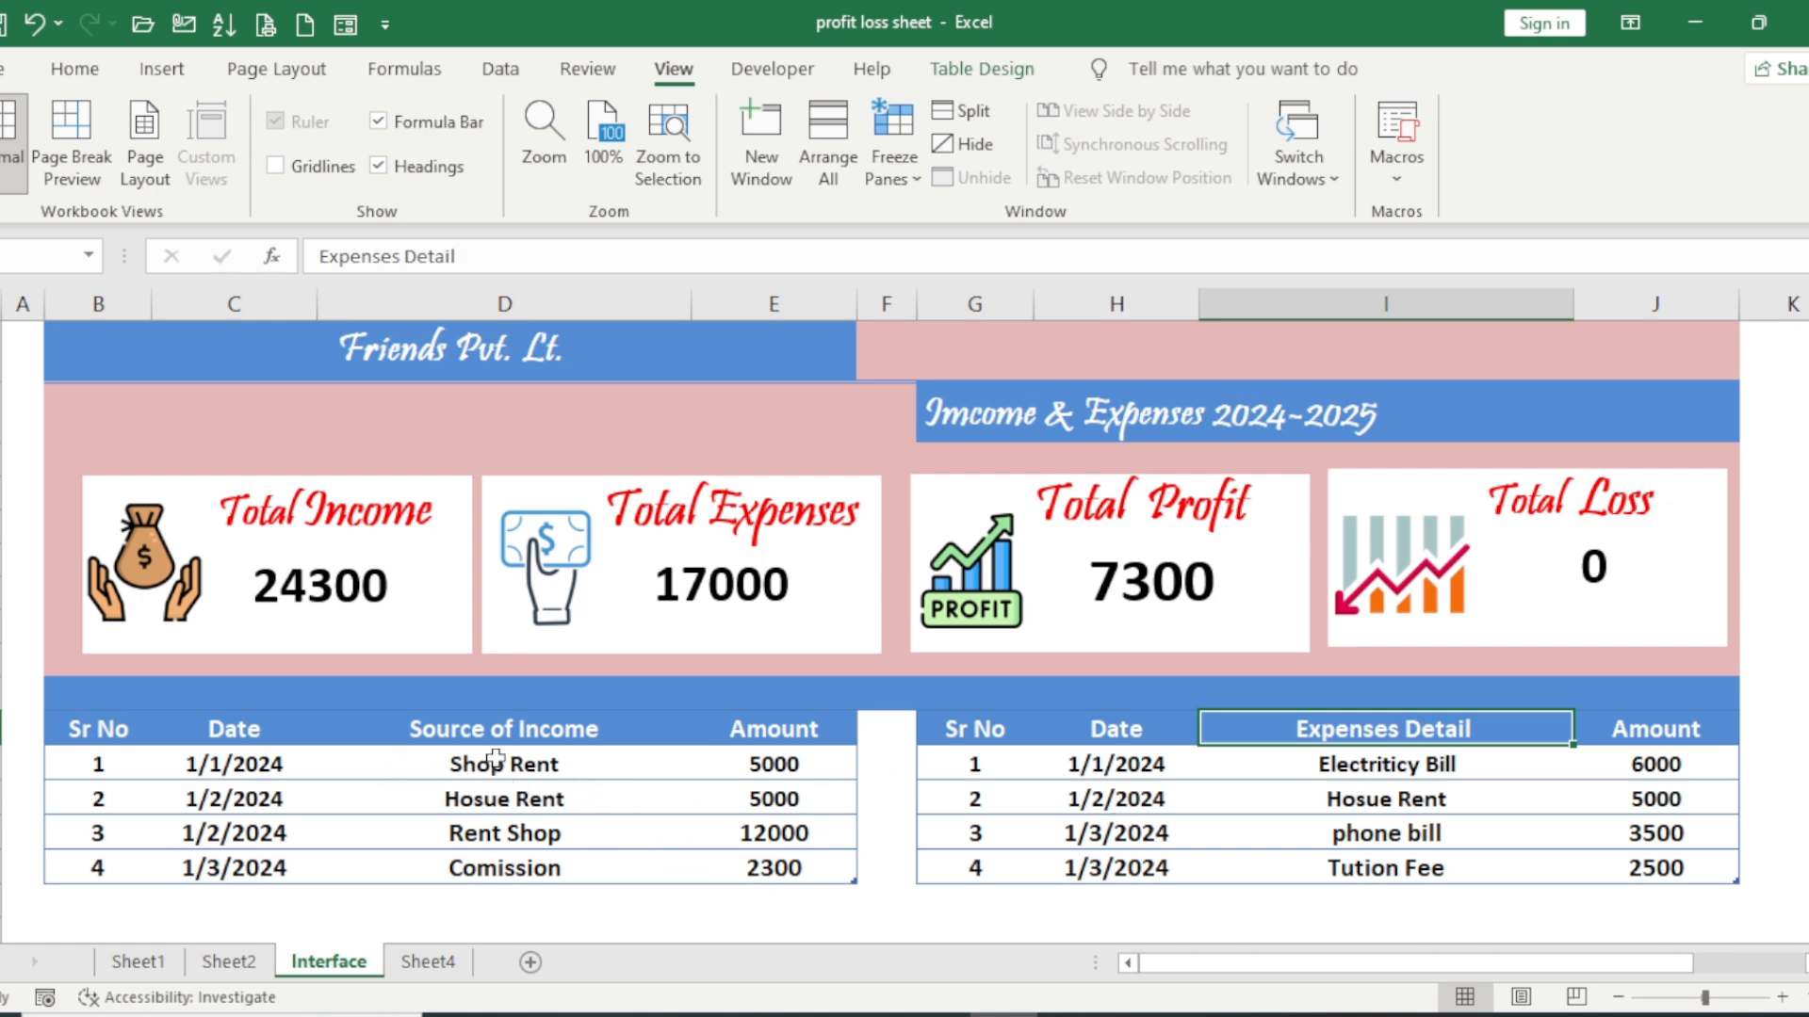
left_click_drag(506, 734, 506, 868)
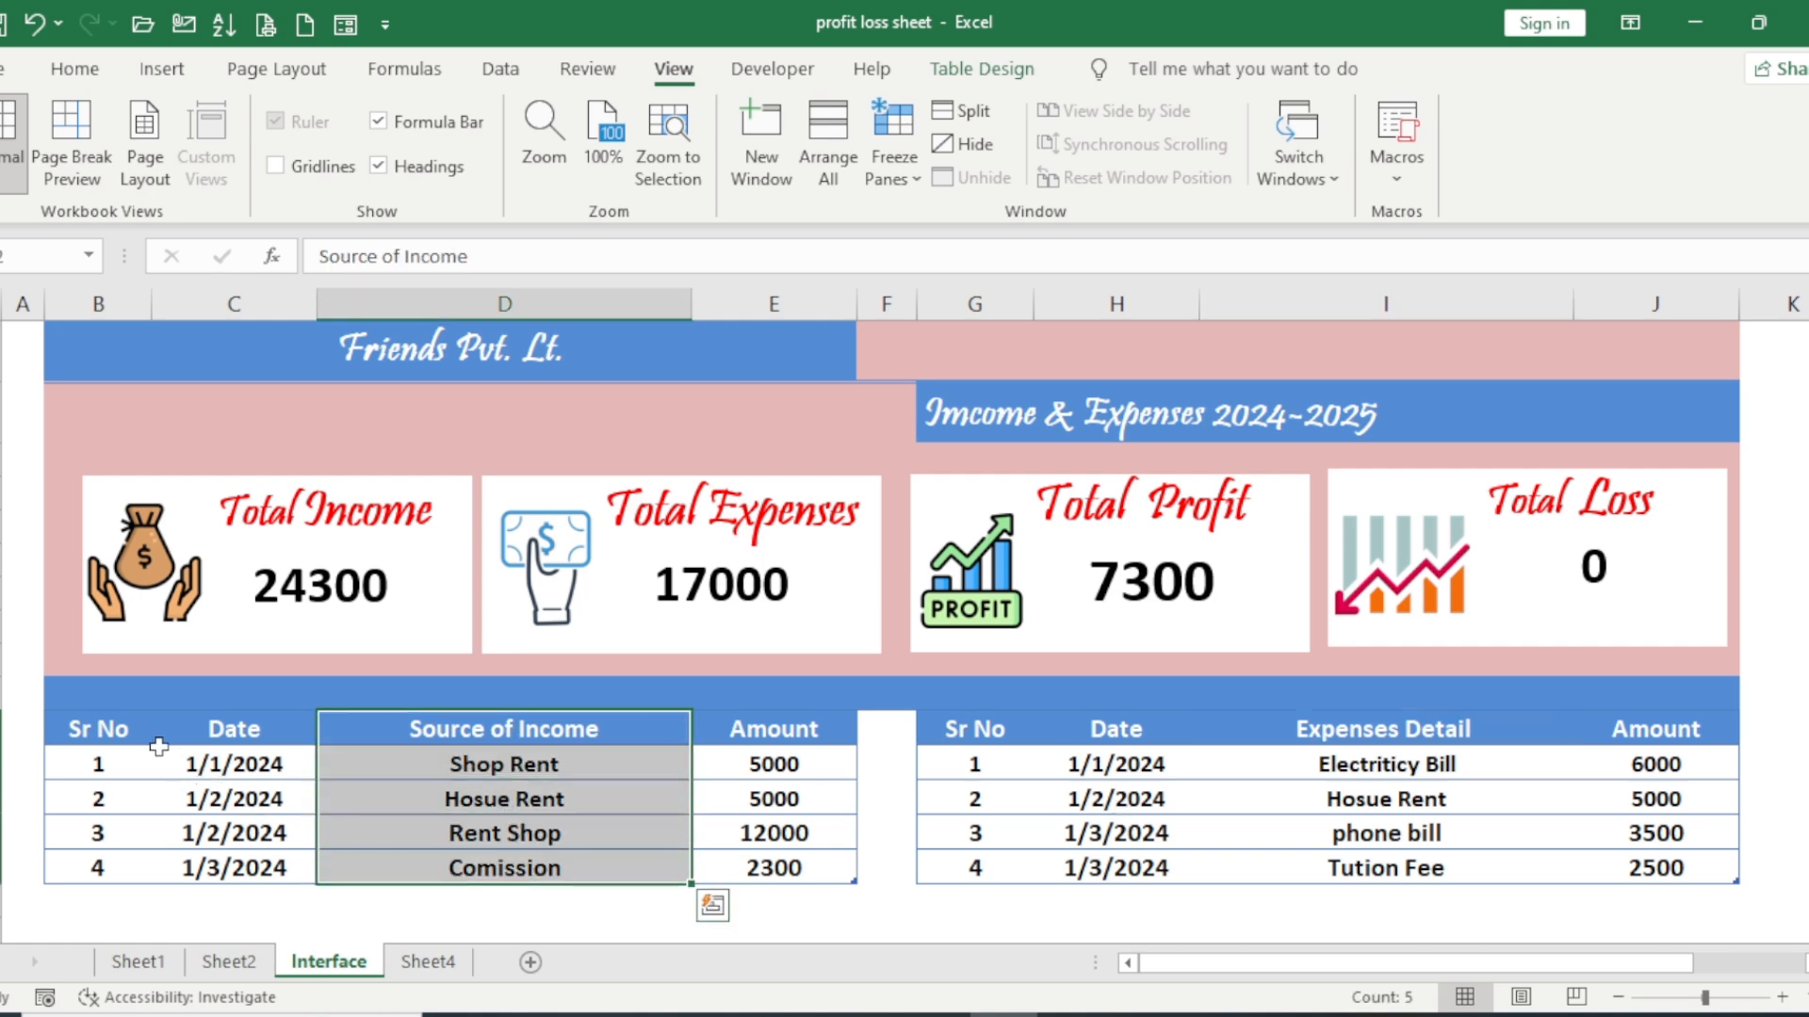
left_click(160, 796)
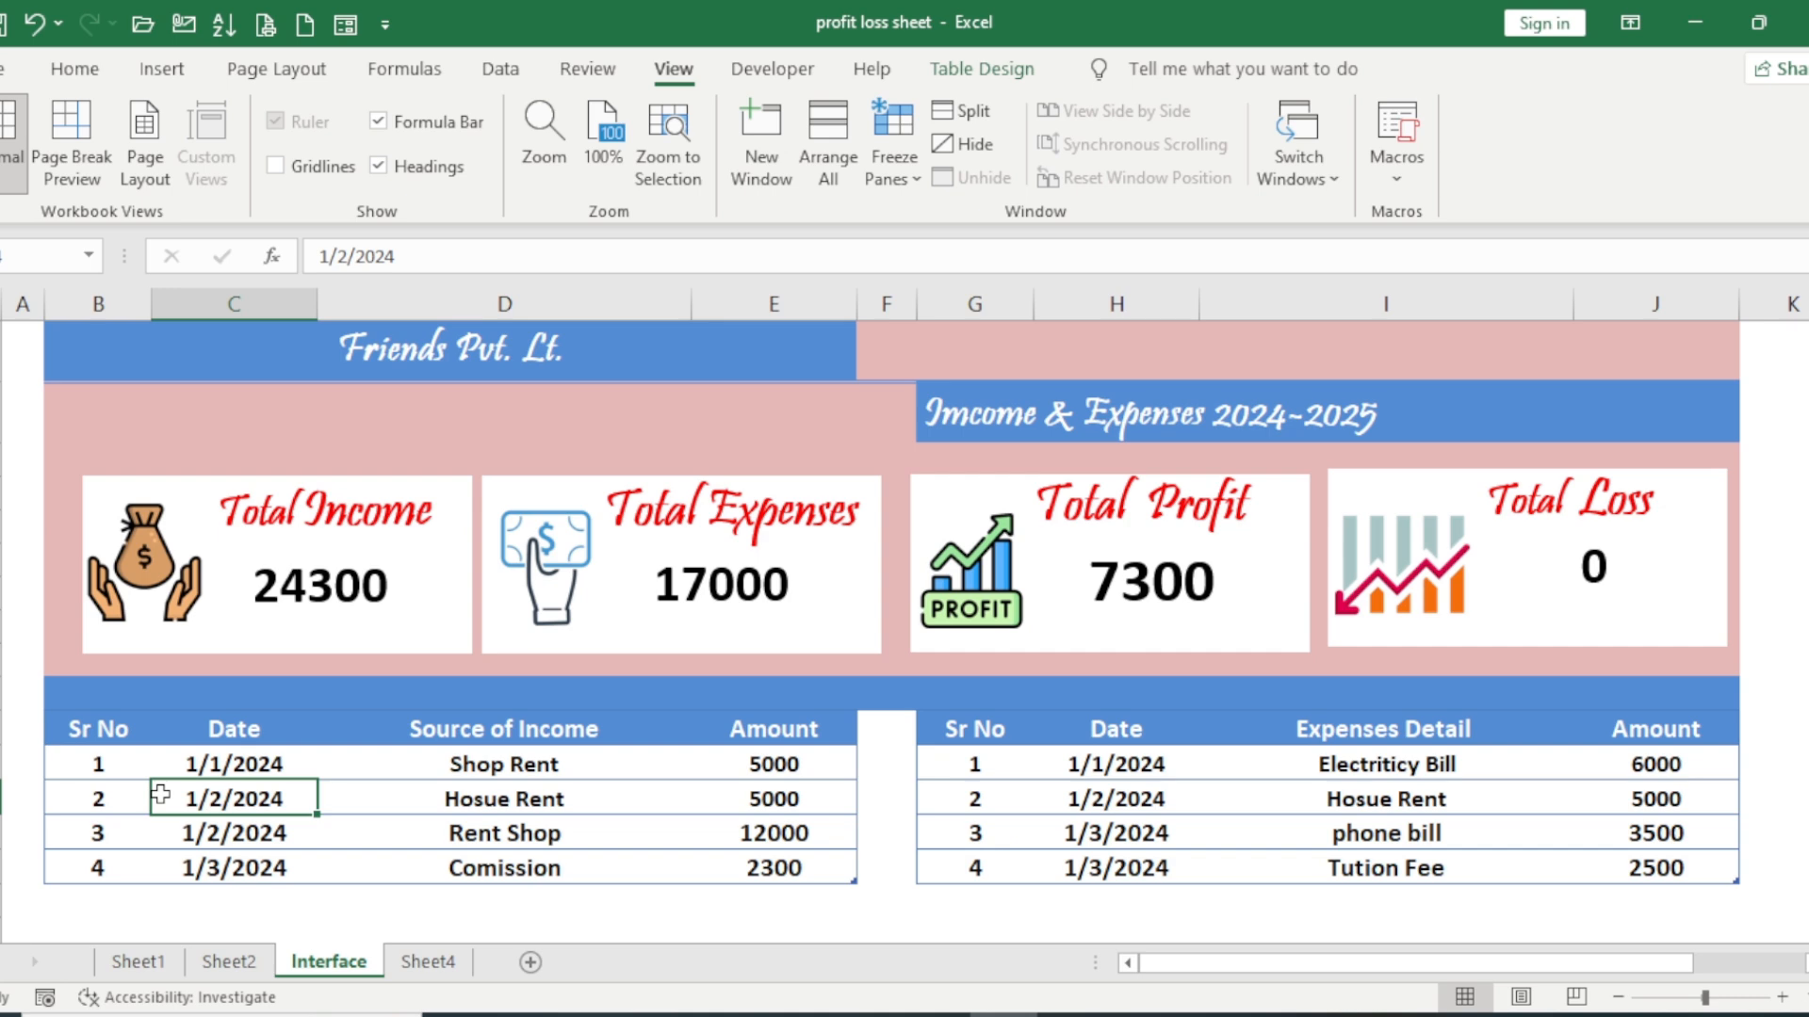
left_click(1224, 786)
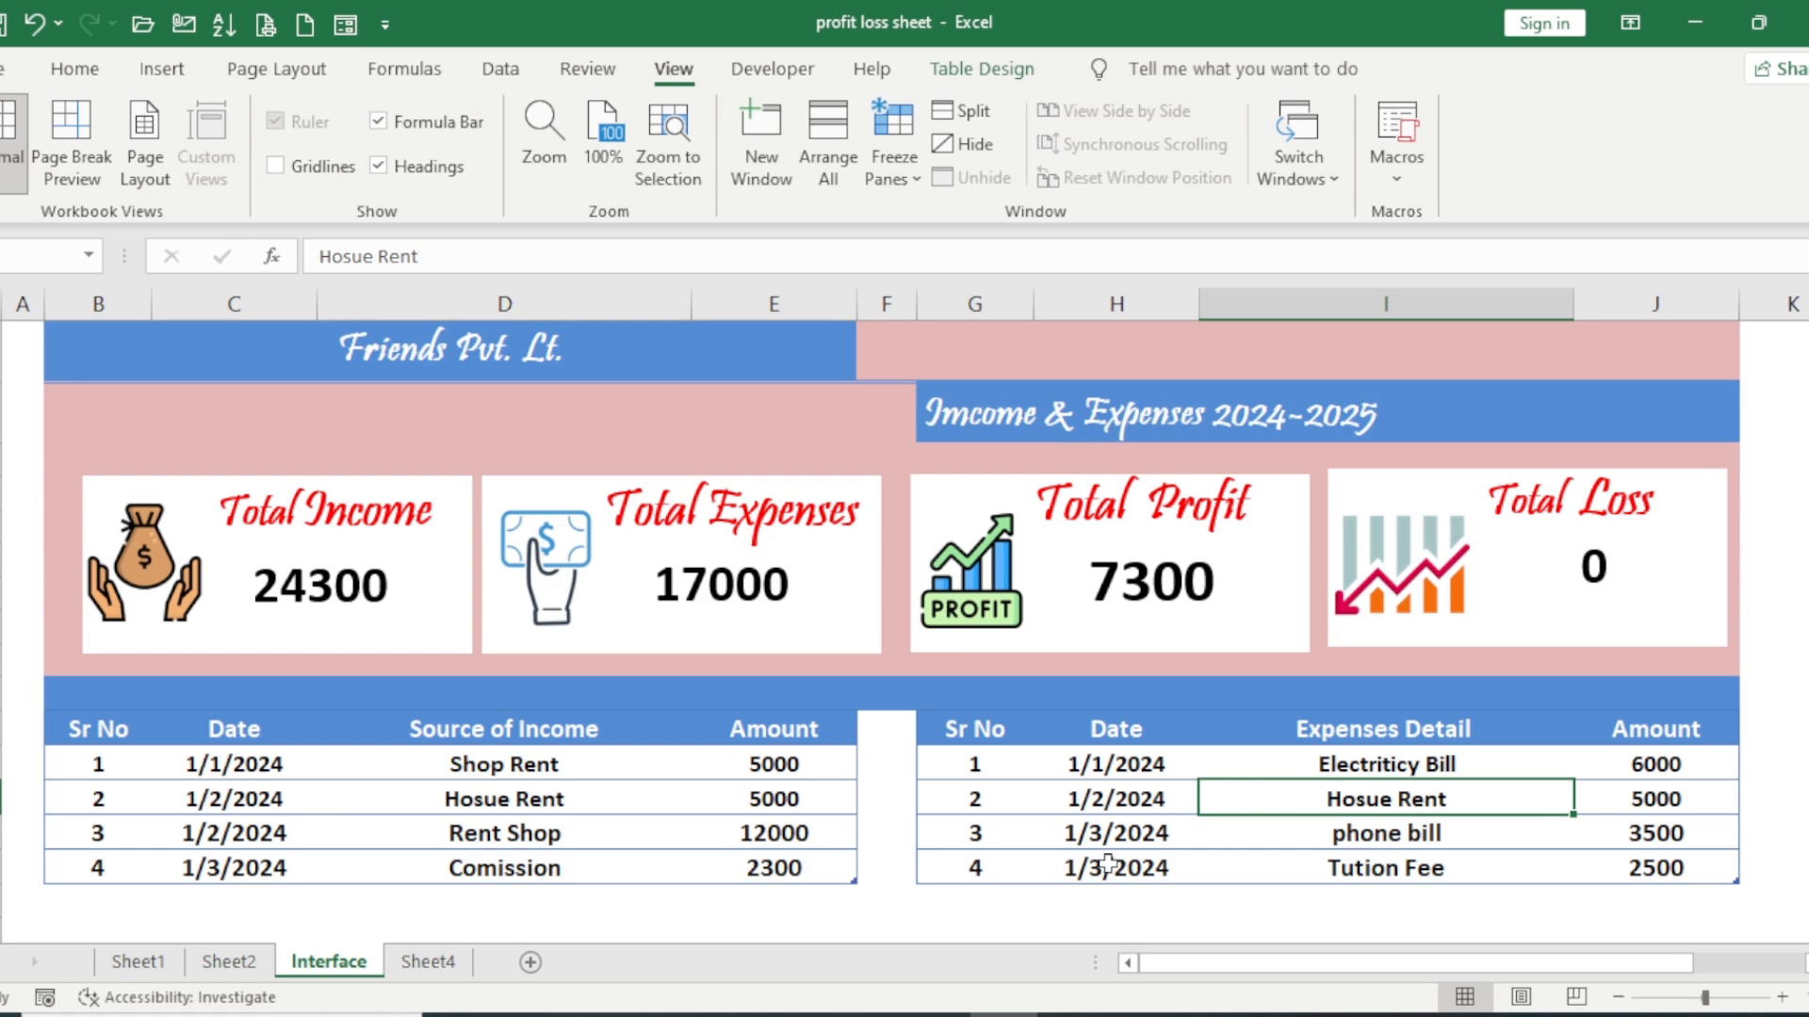
- Add income entry 5 below the income table with date 01/03/2024, source Rent Shop and amount 15000
left_click(143, 901)
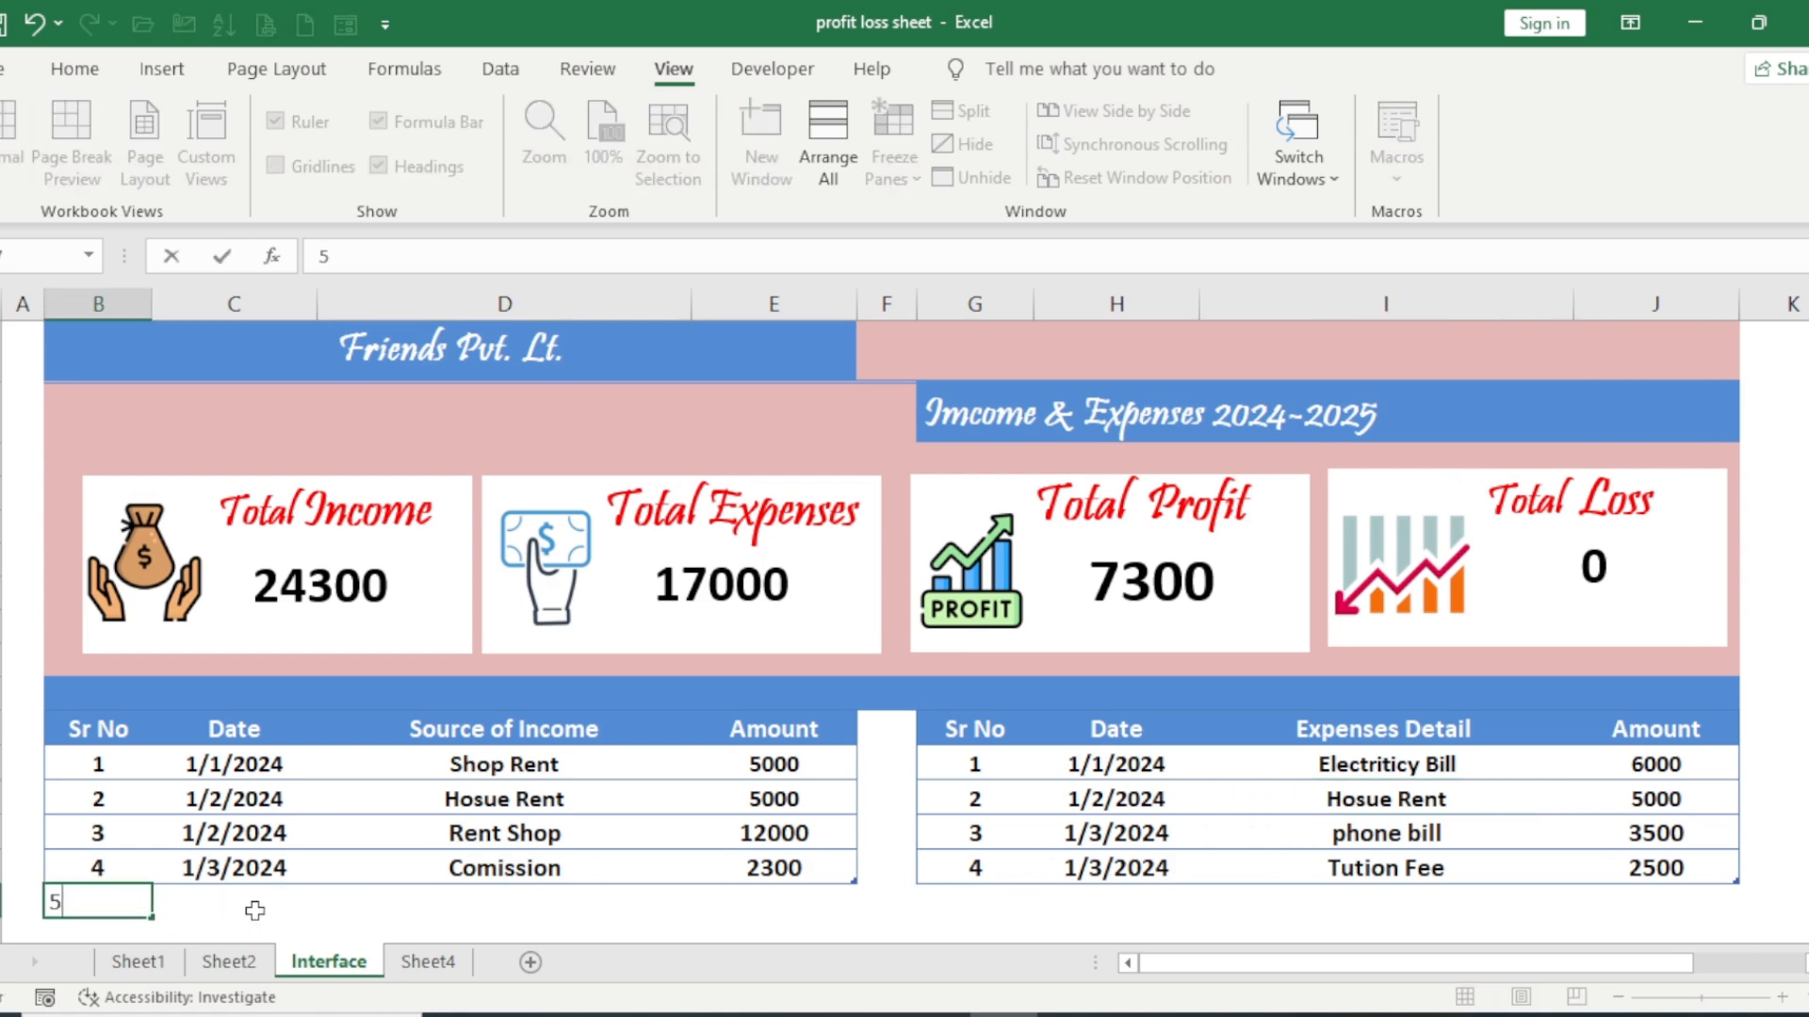
type("5")
key("Tab")
type("01")
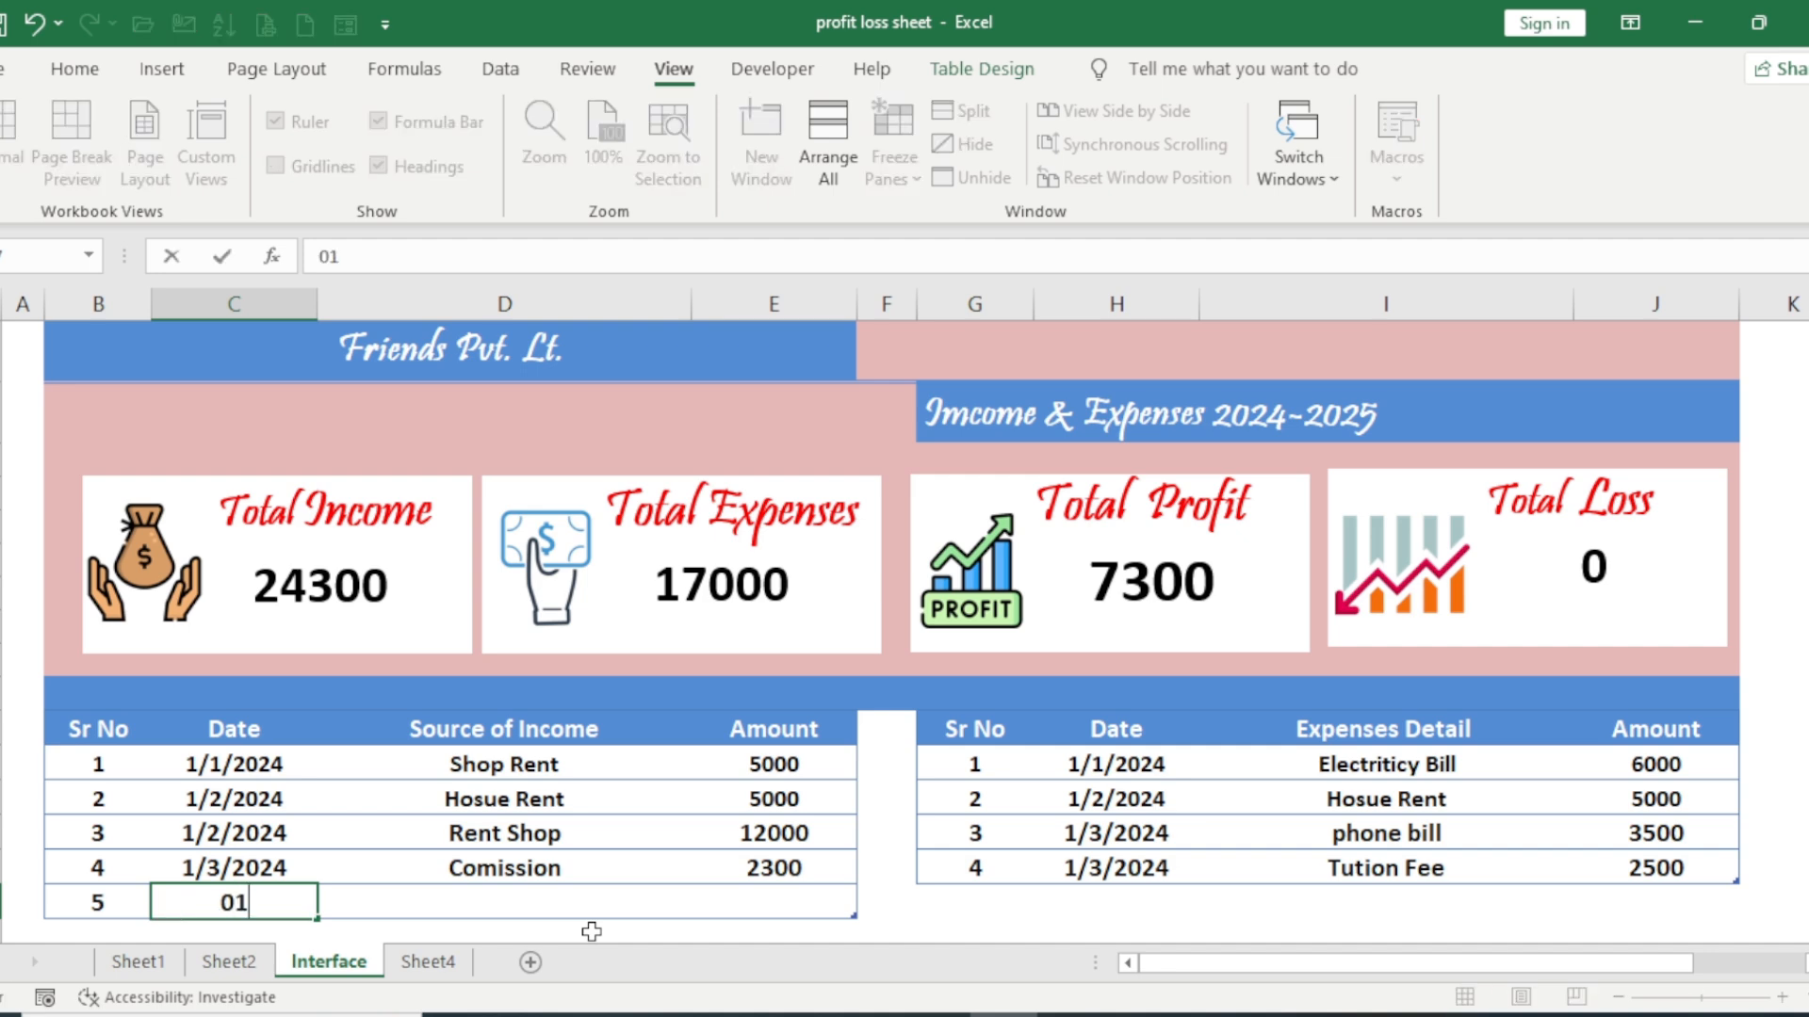
type("/03/2024")
key("Tab")
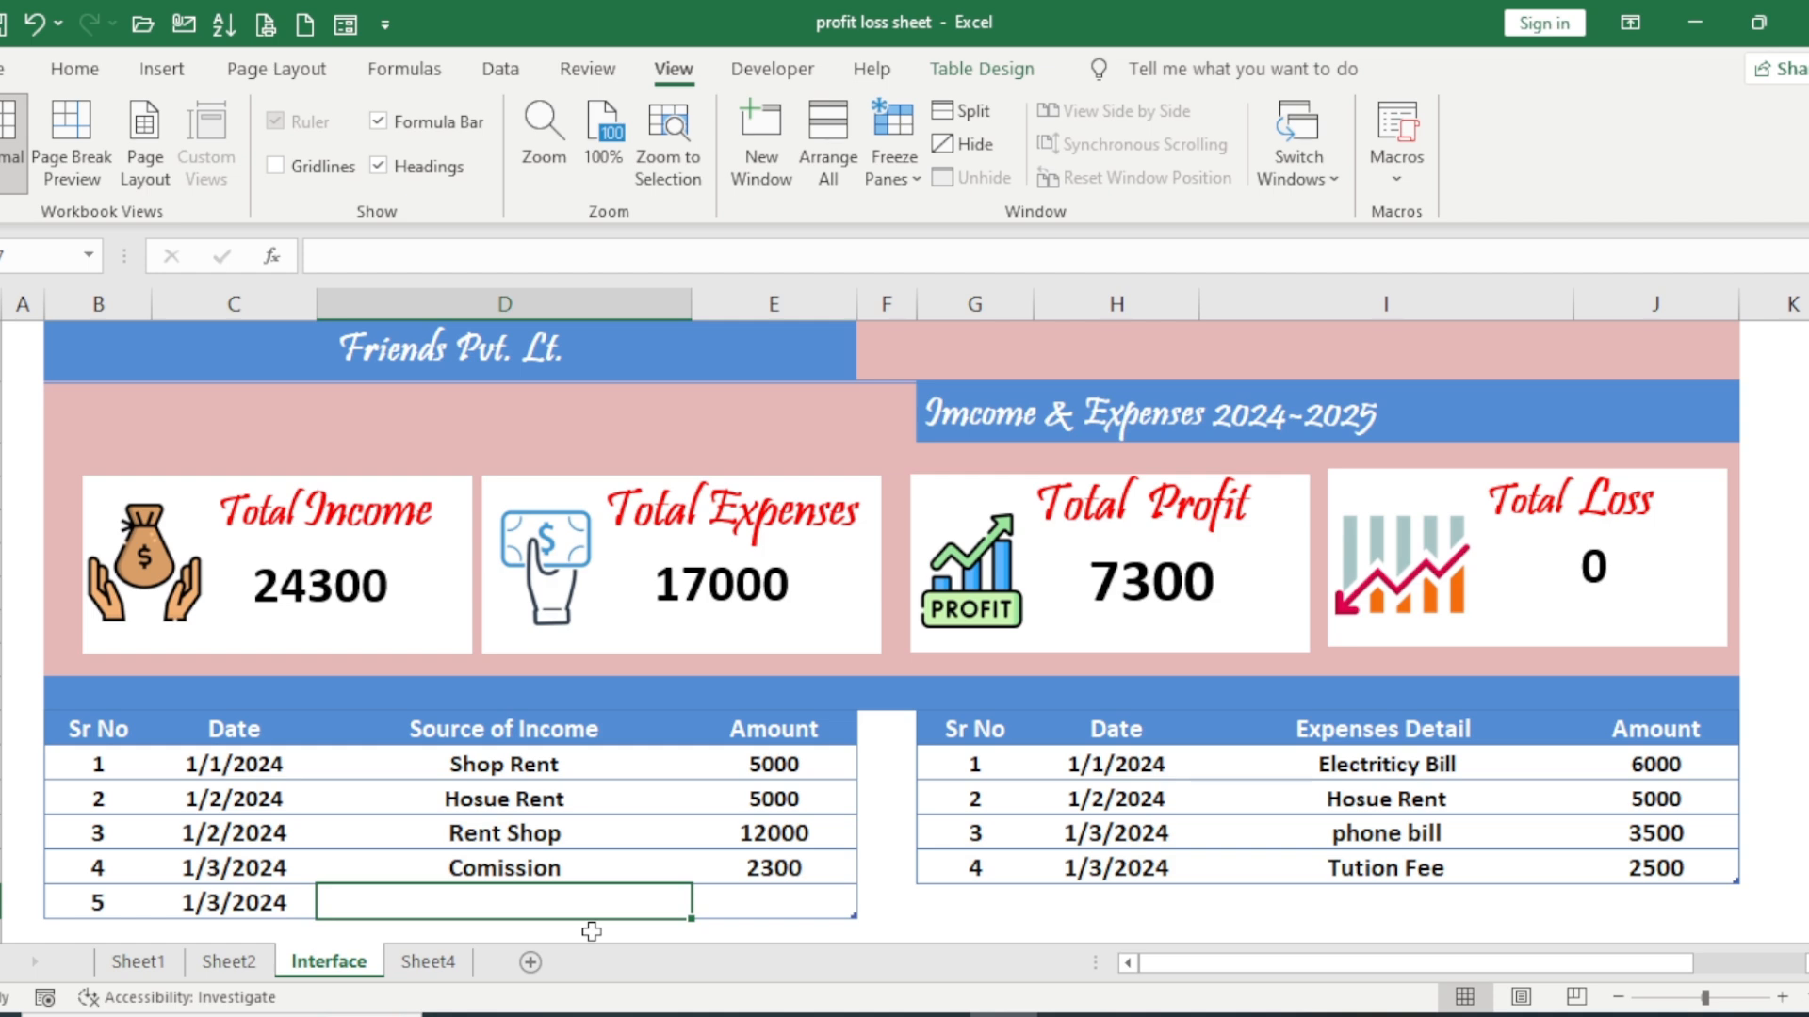
type("Rent Shop")
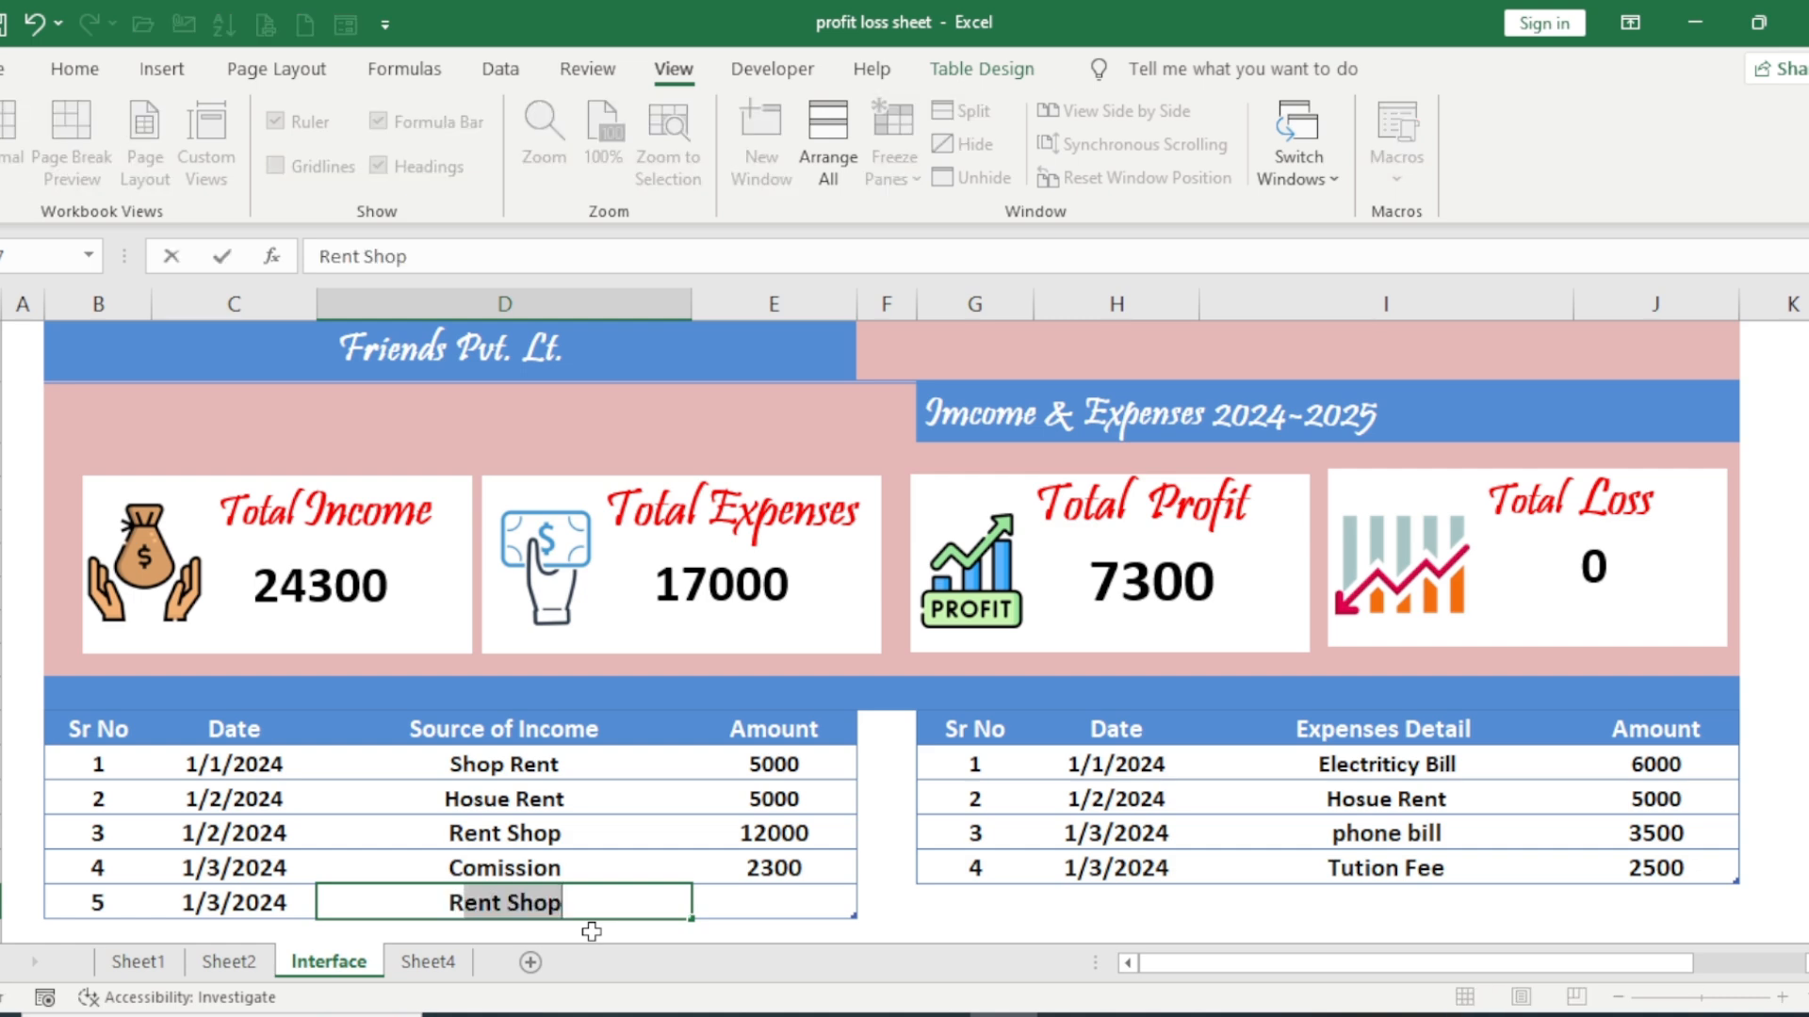
key("Tab")
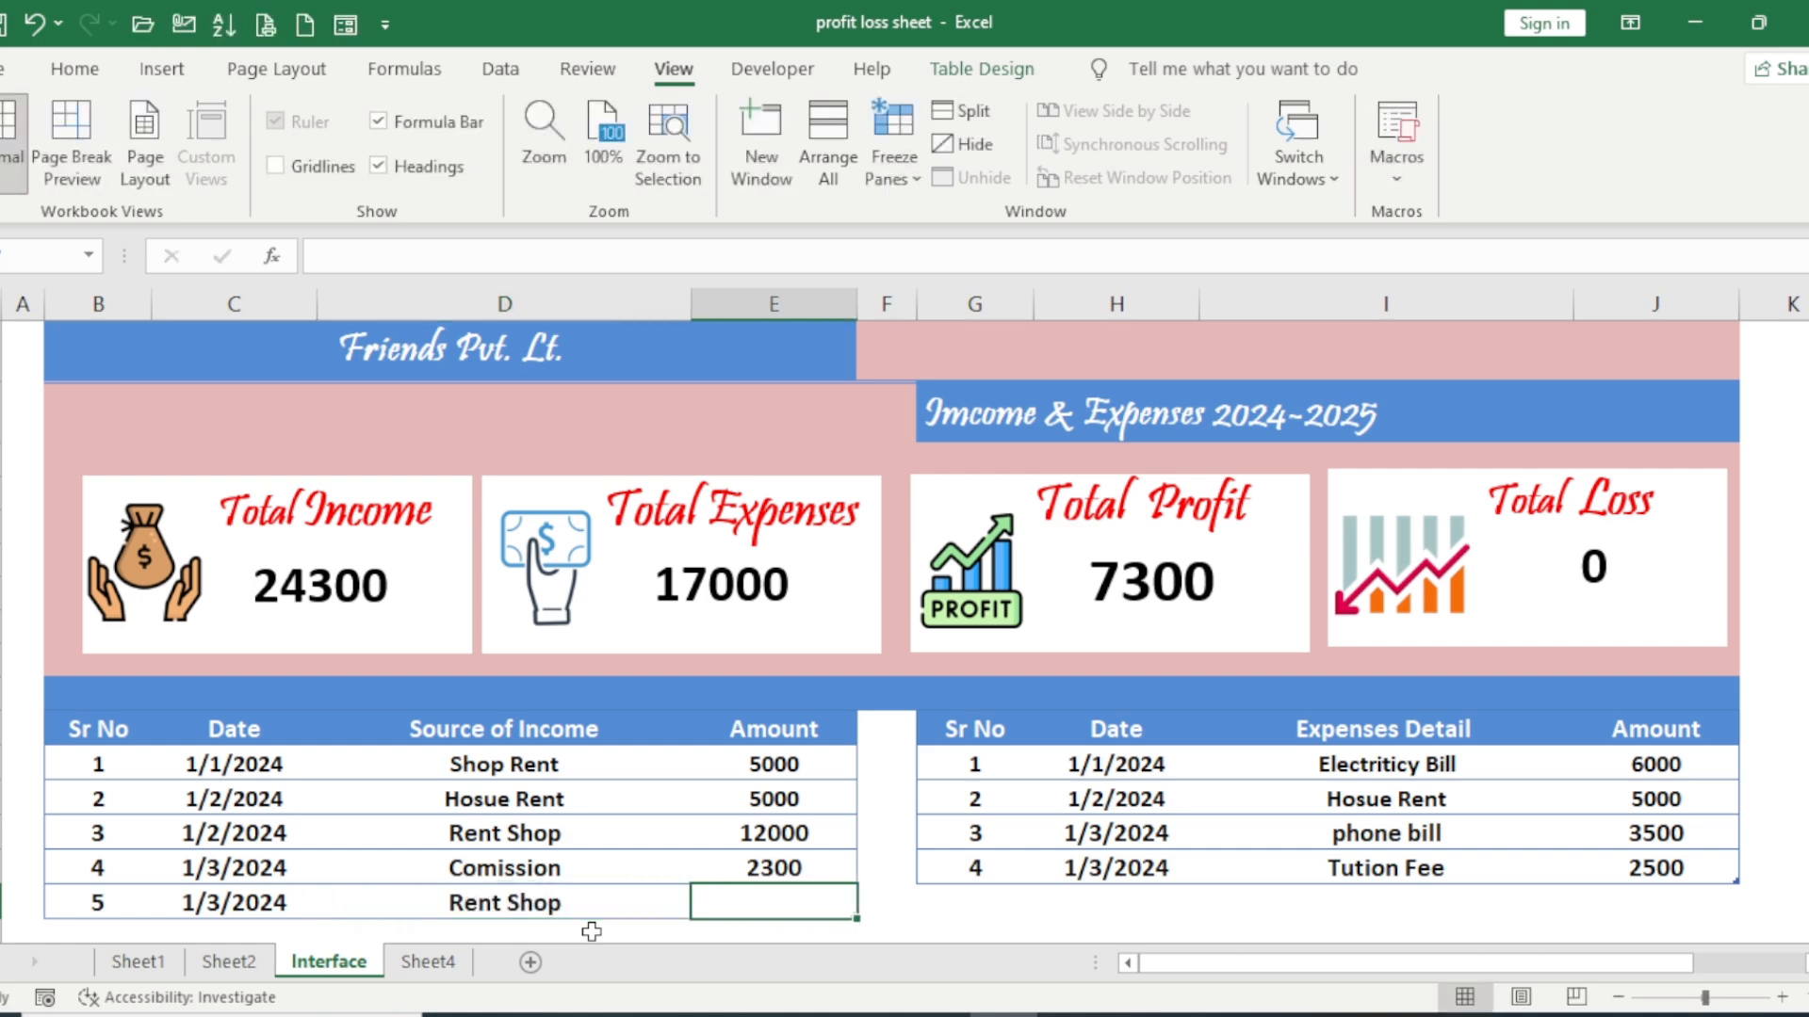
type("15000")
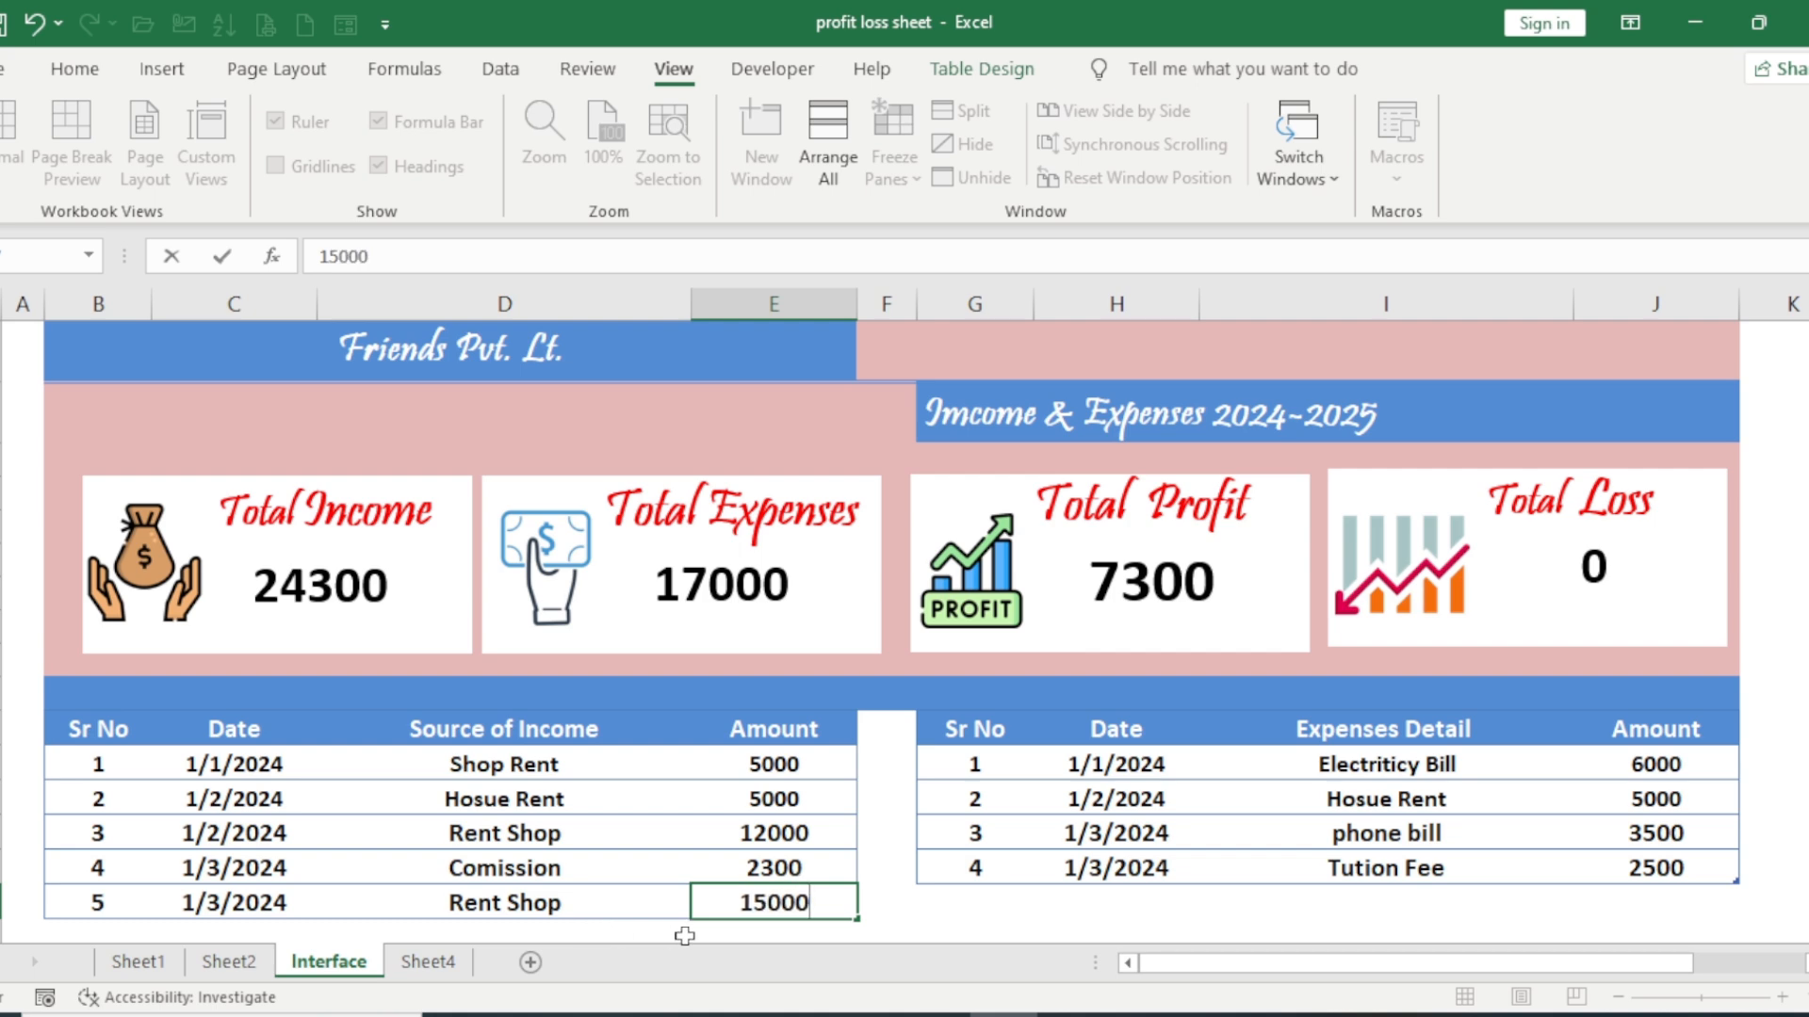
left_click(902, 906)
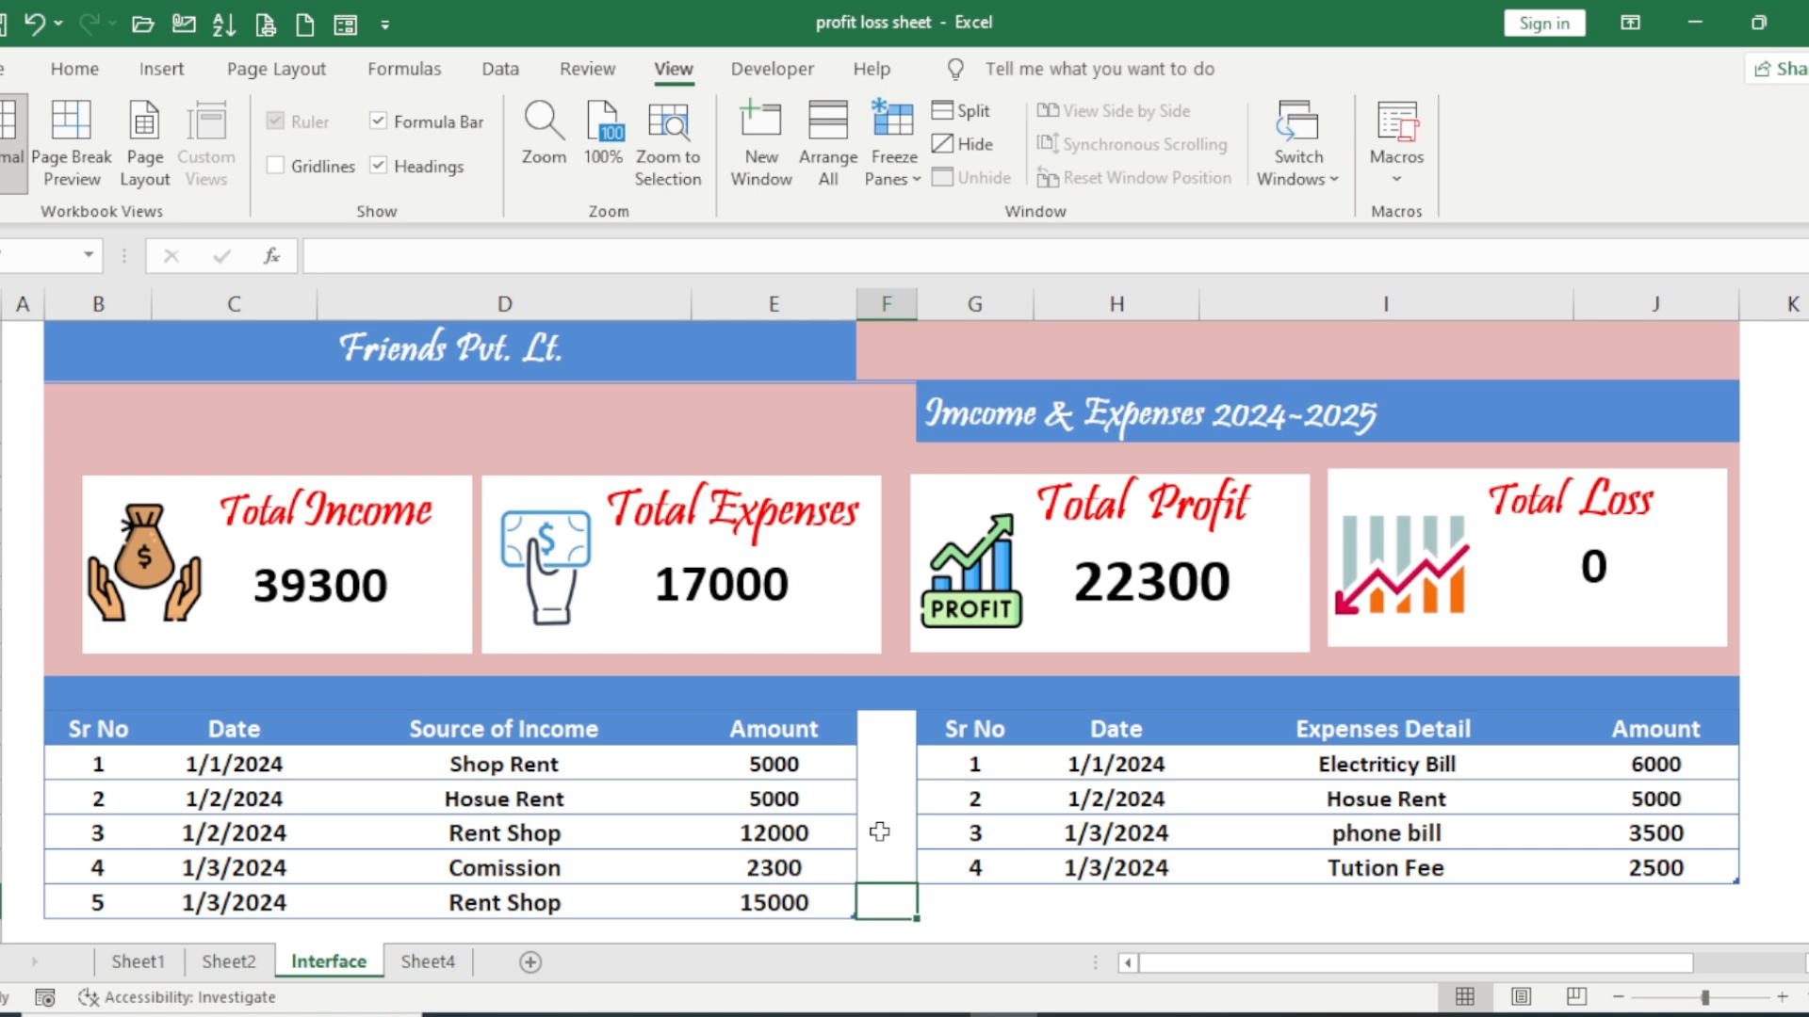
- Add expense entry 5 below the expenses table with date 01/04/2024, detail Fee Doctor and amount 35000
left_click(980, 893)
type("5")
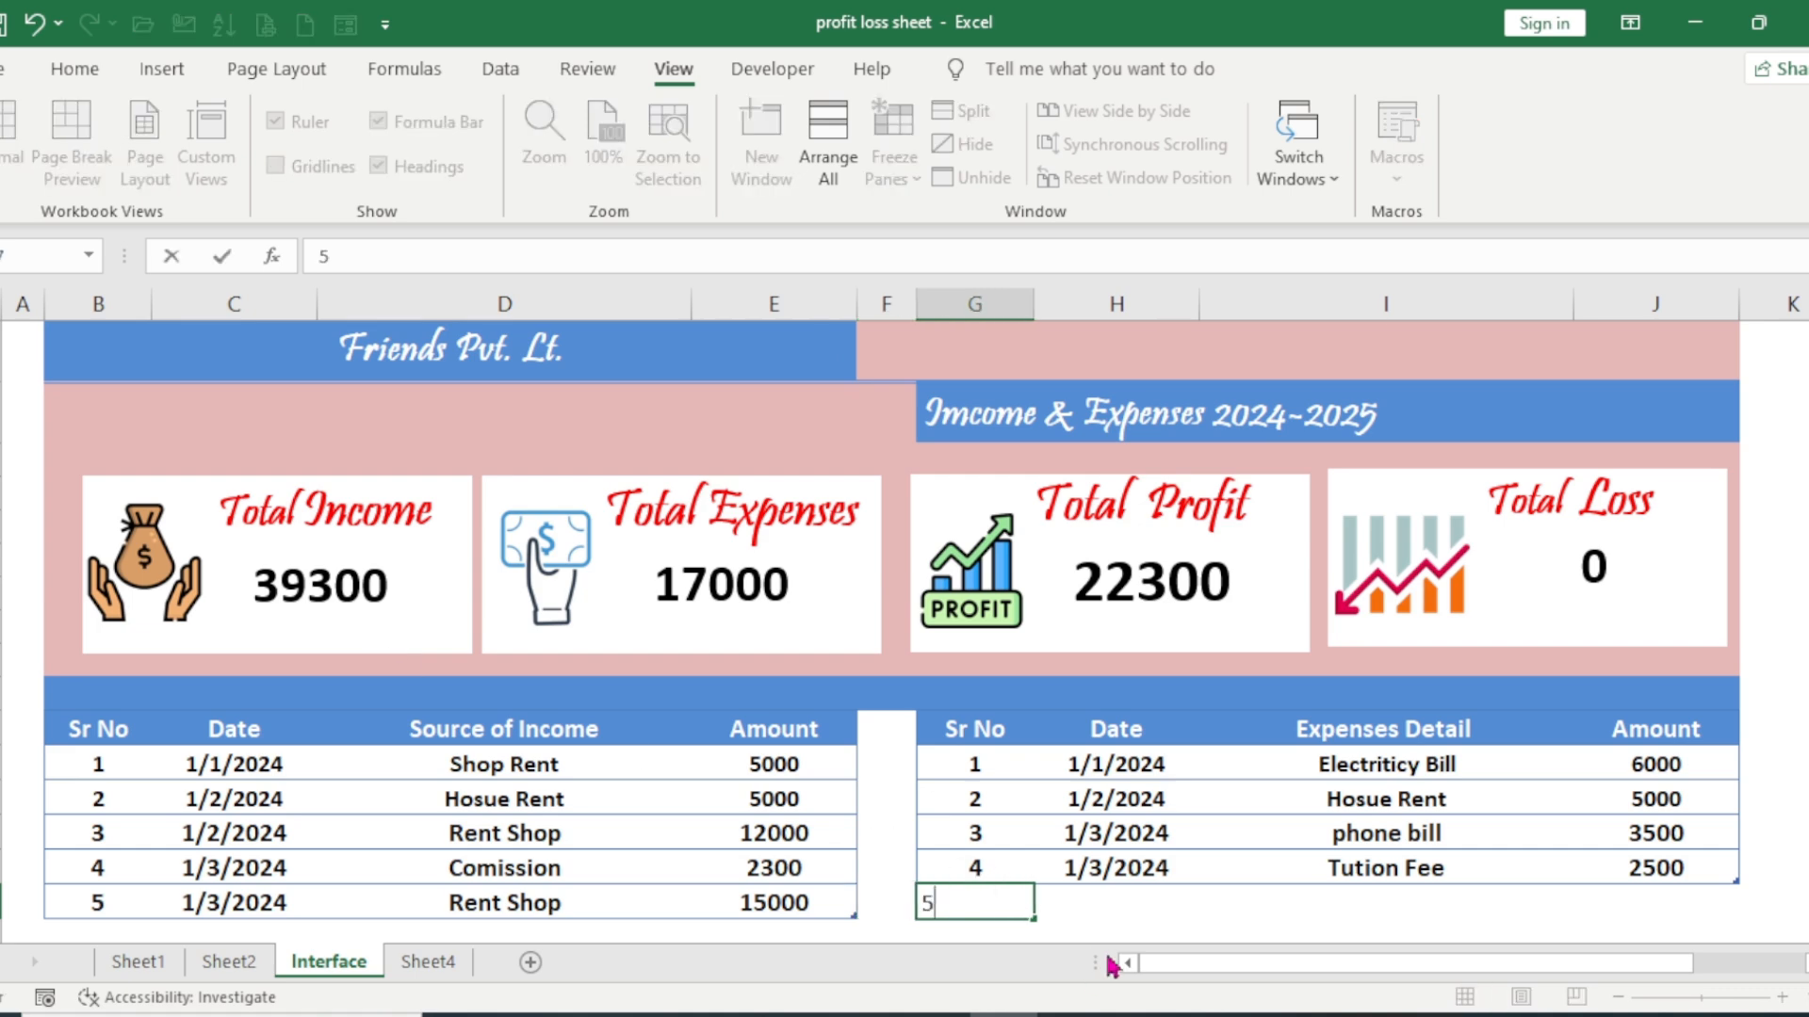
left_click(1152, 896)
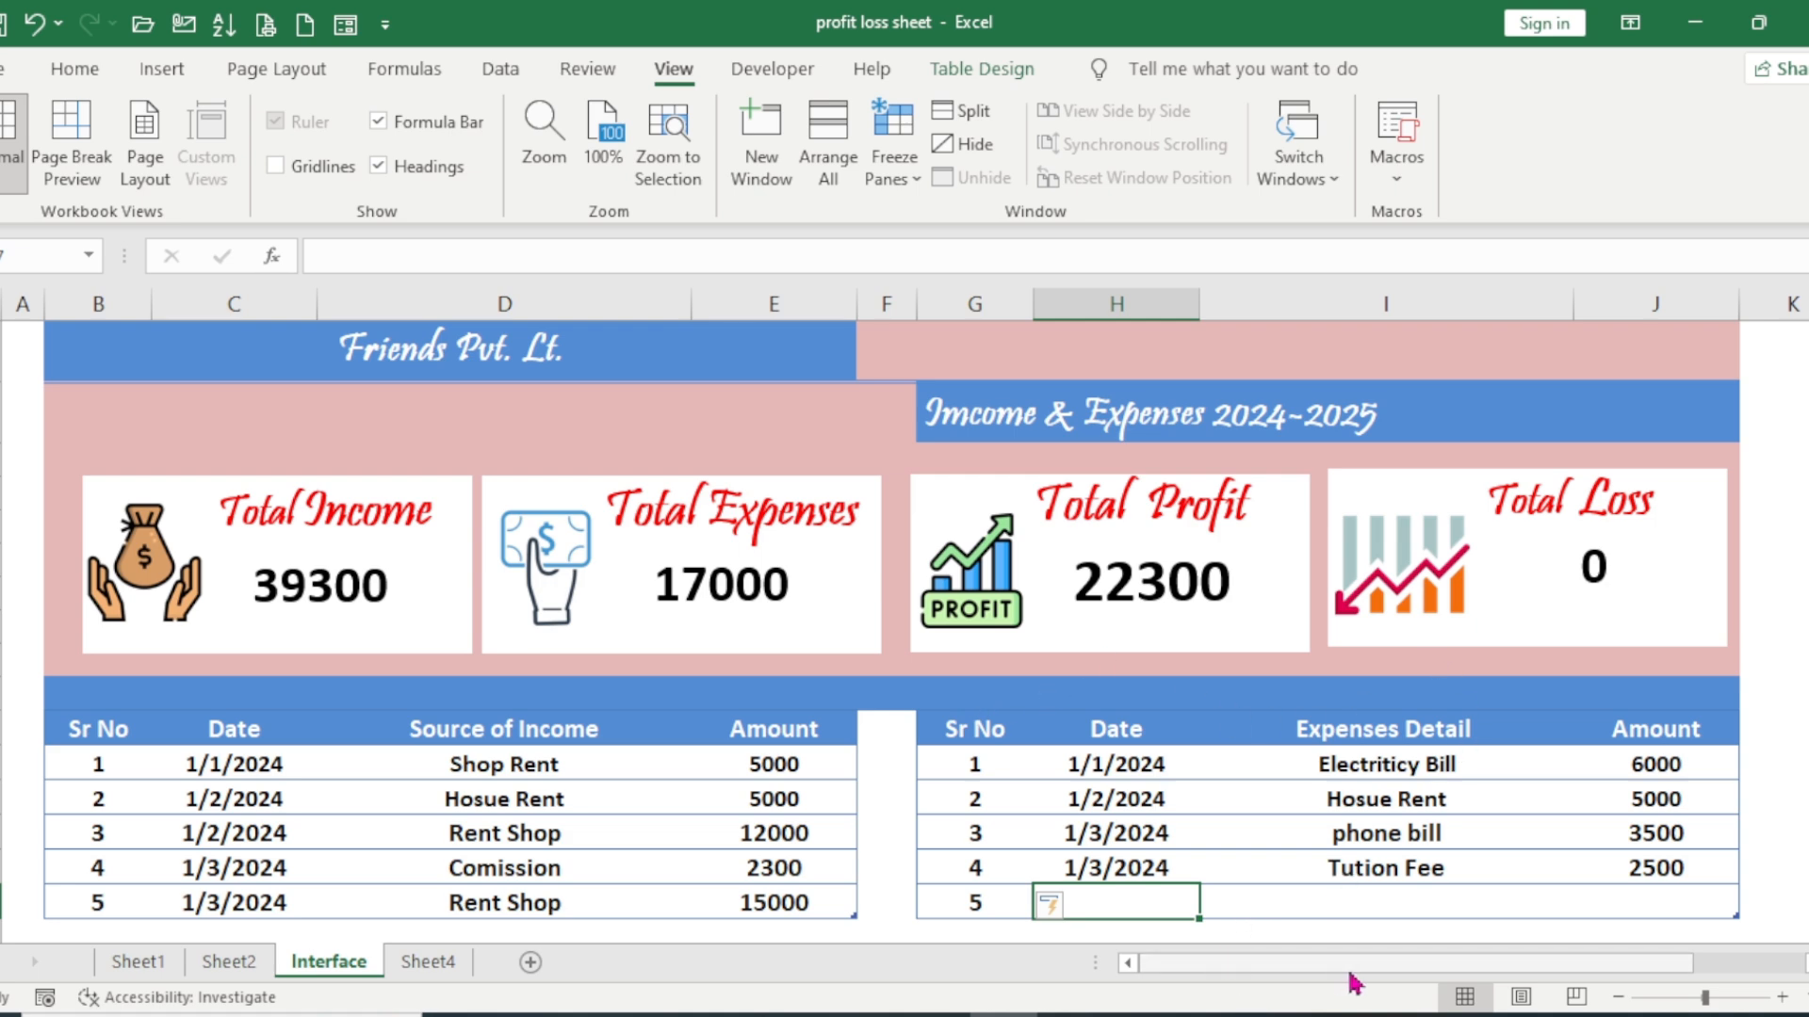
type("01/")
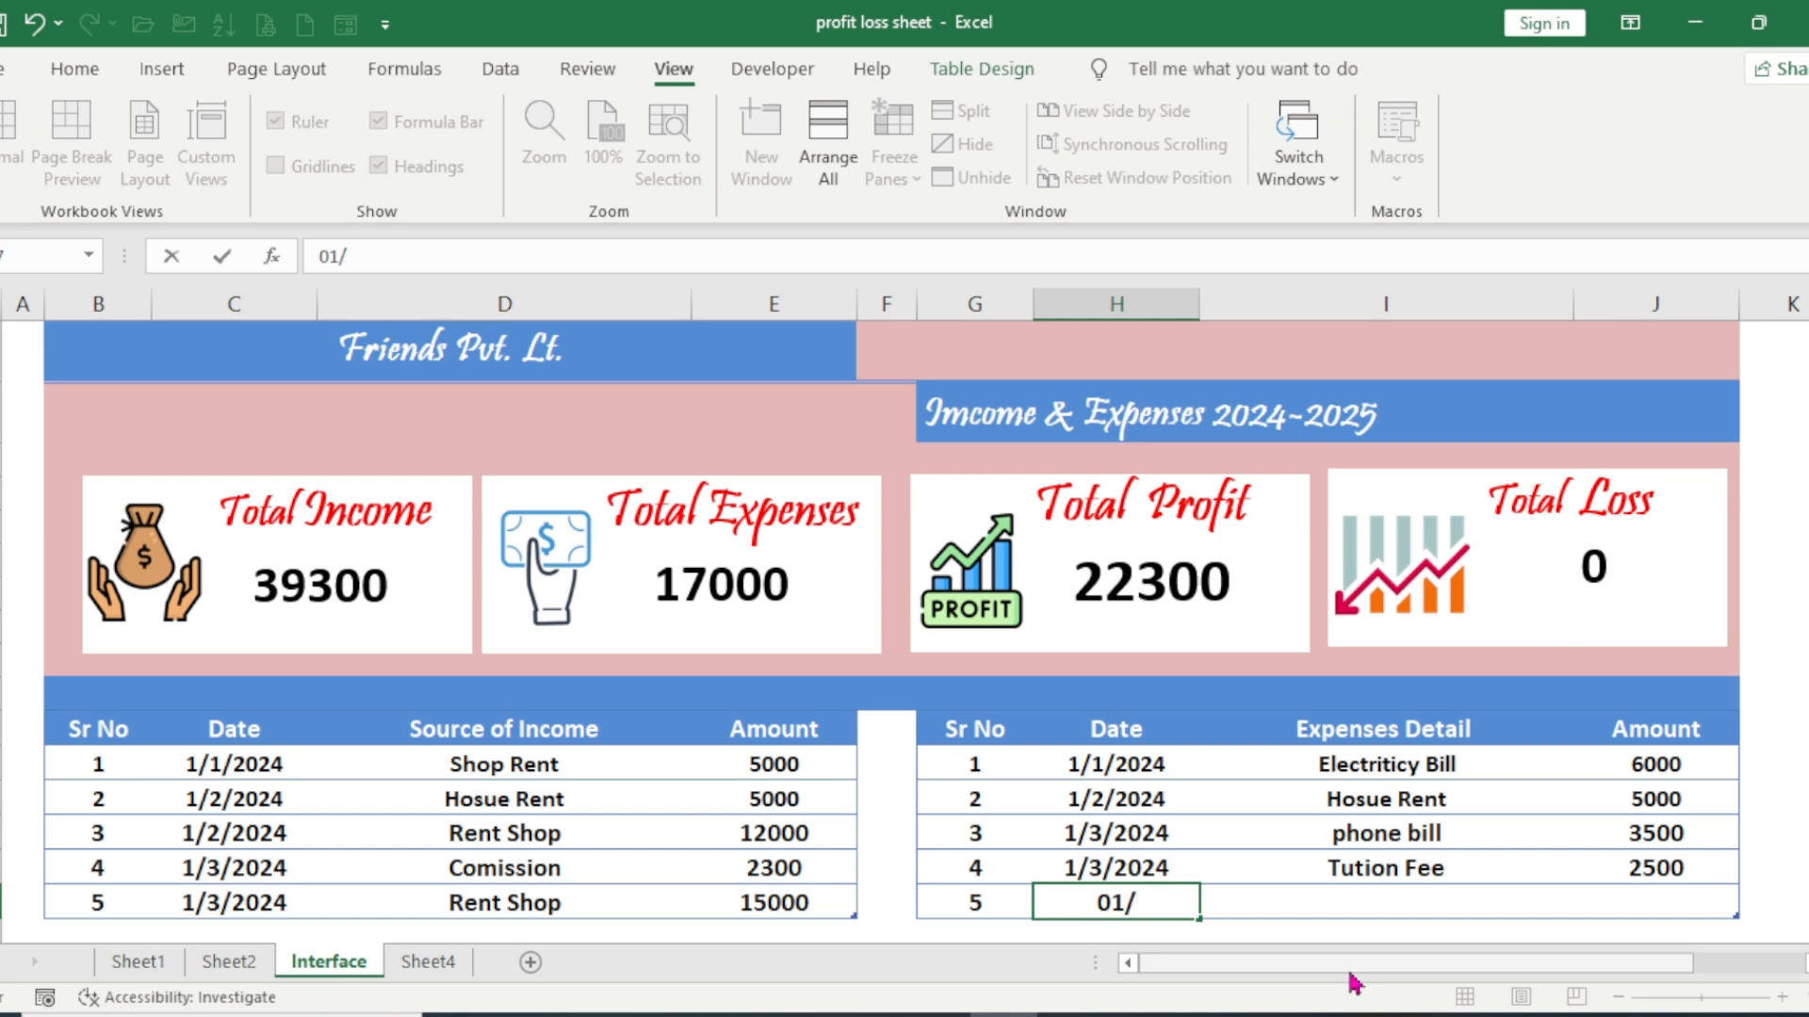
type("04/2024")
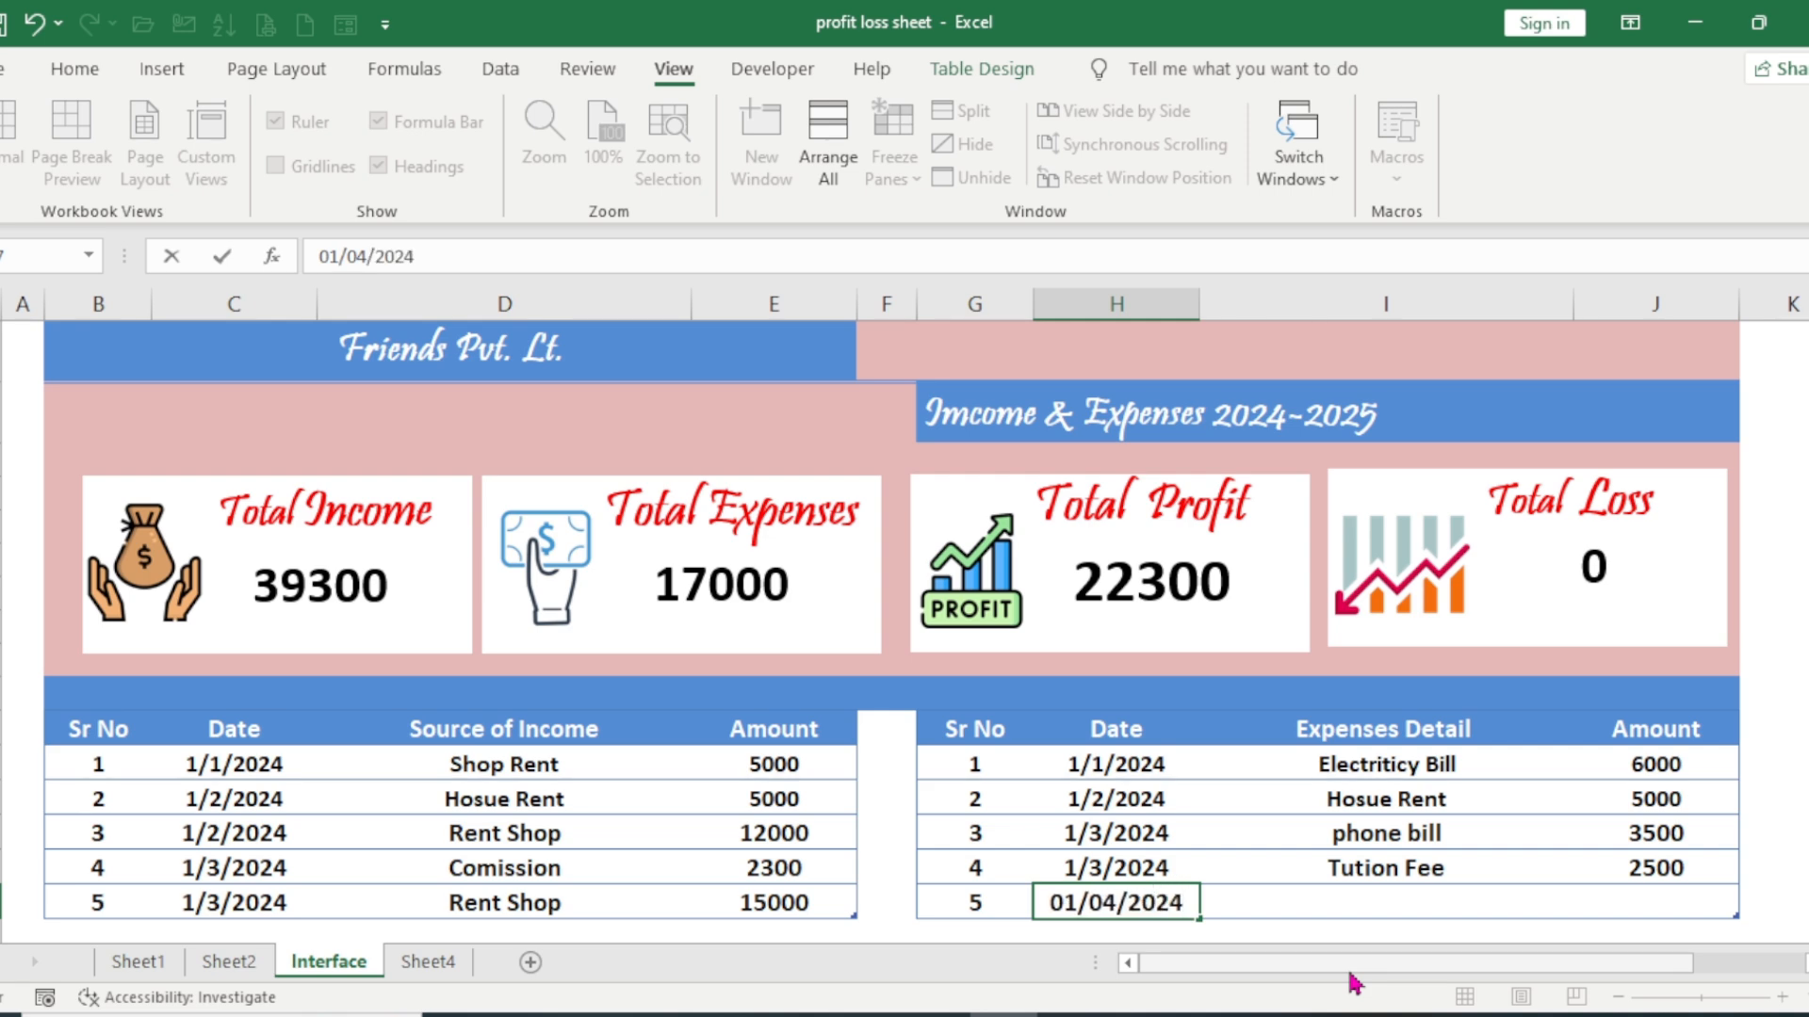
key("Tab")
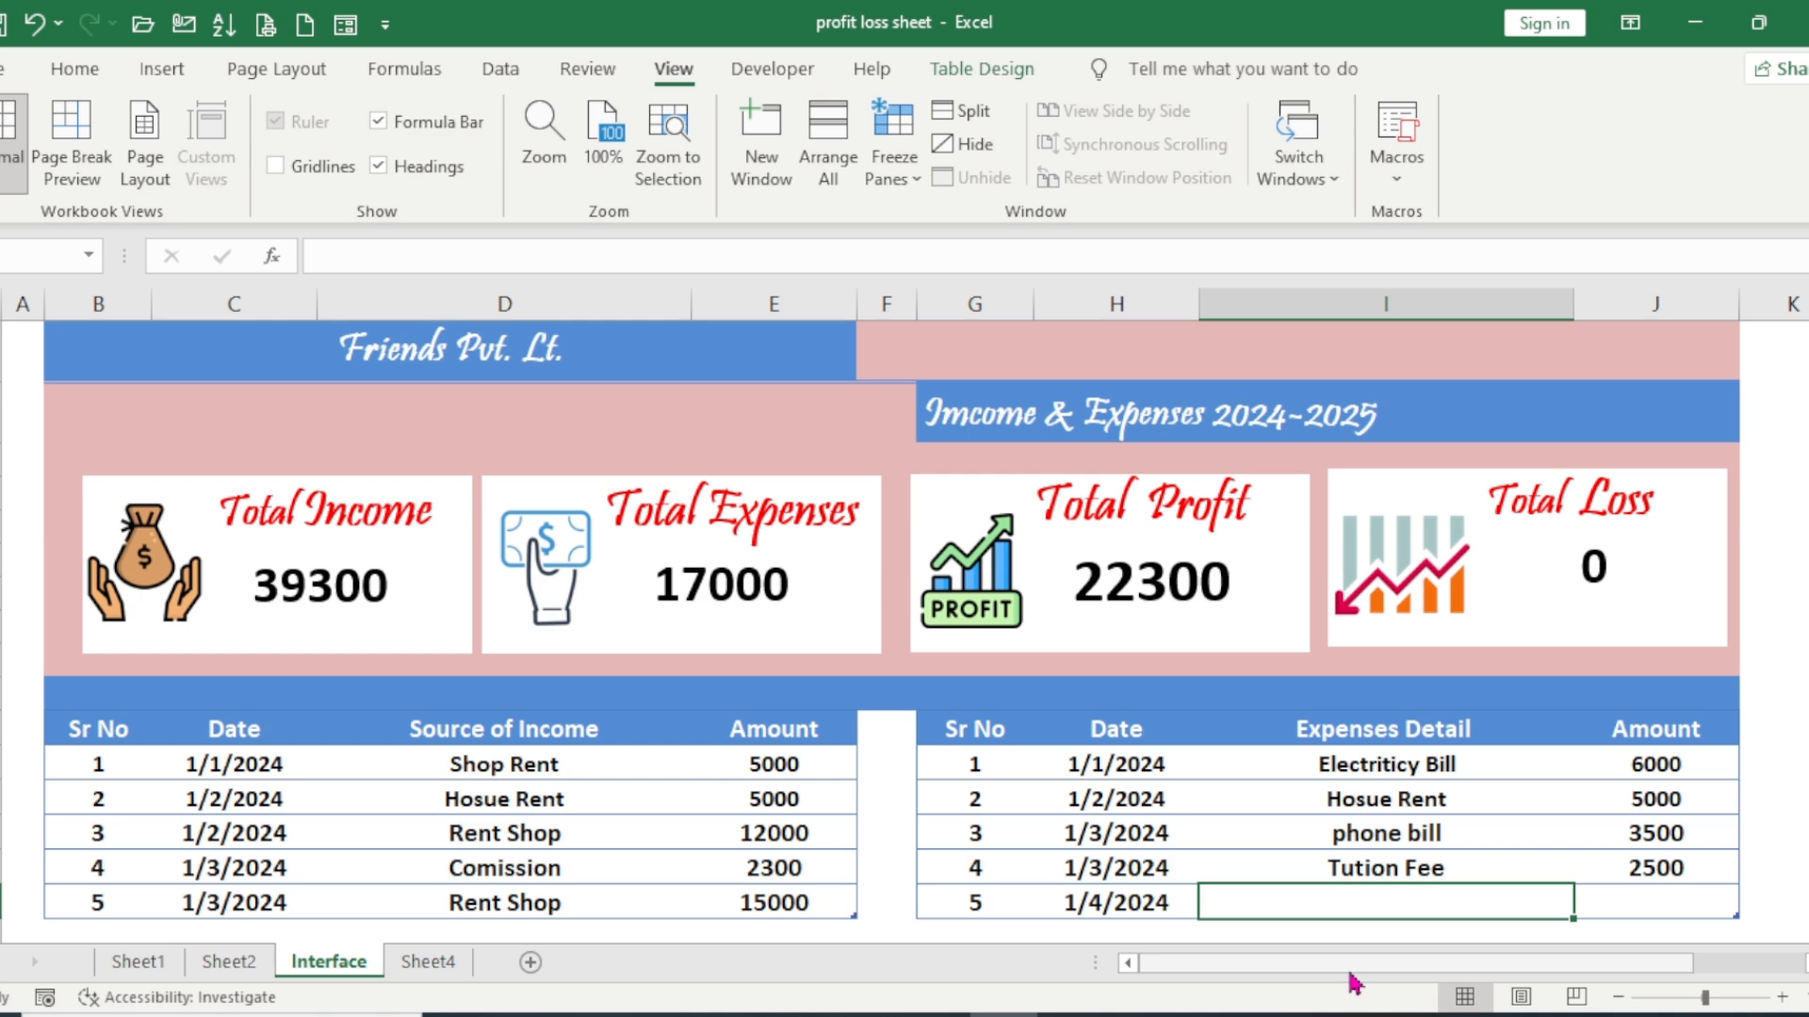
type("Fee")
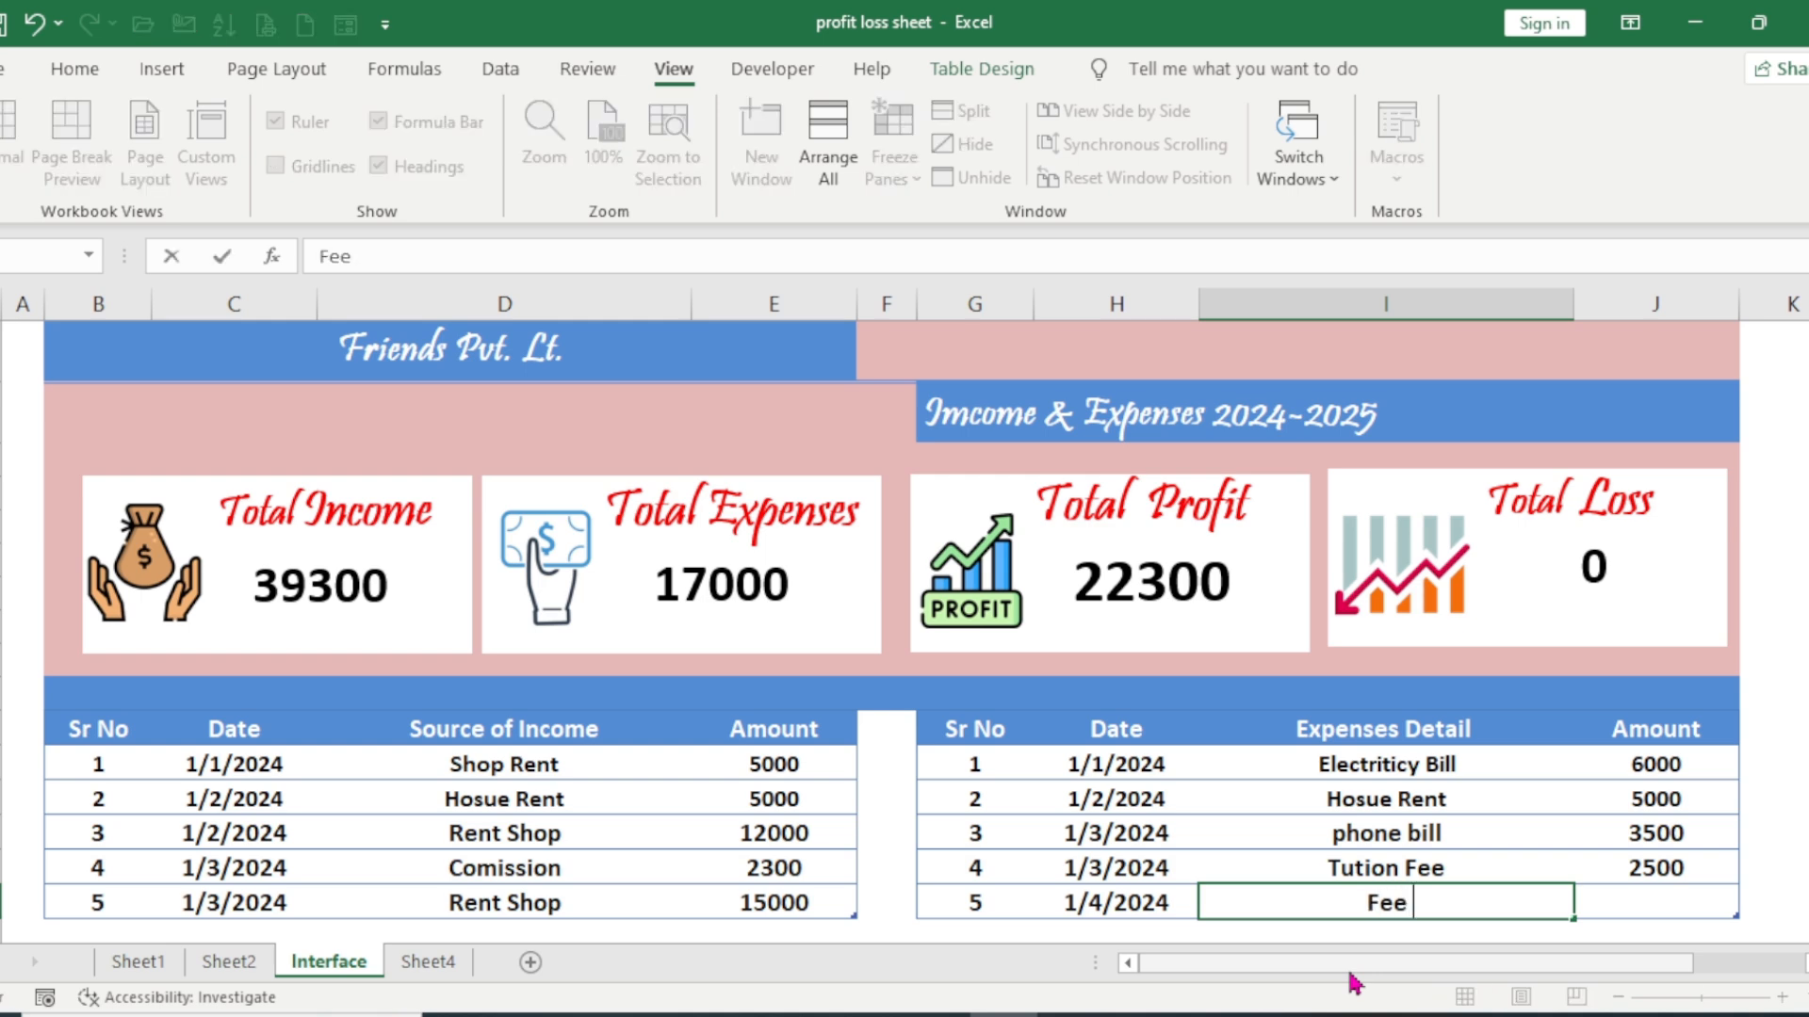
type(" Doctor")
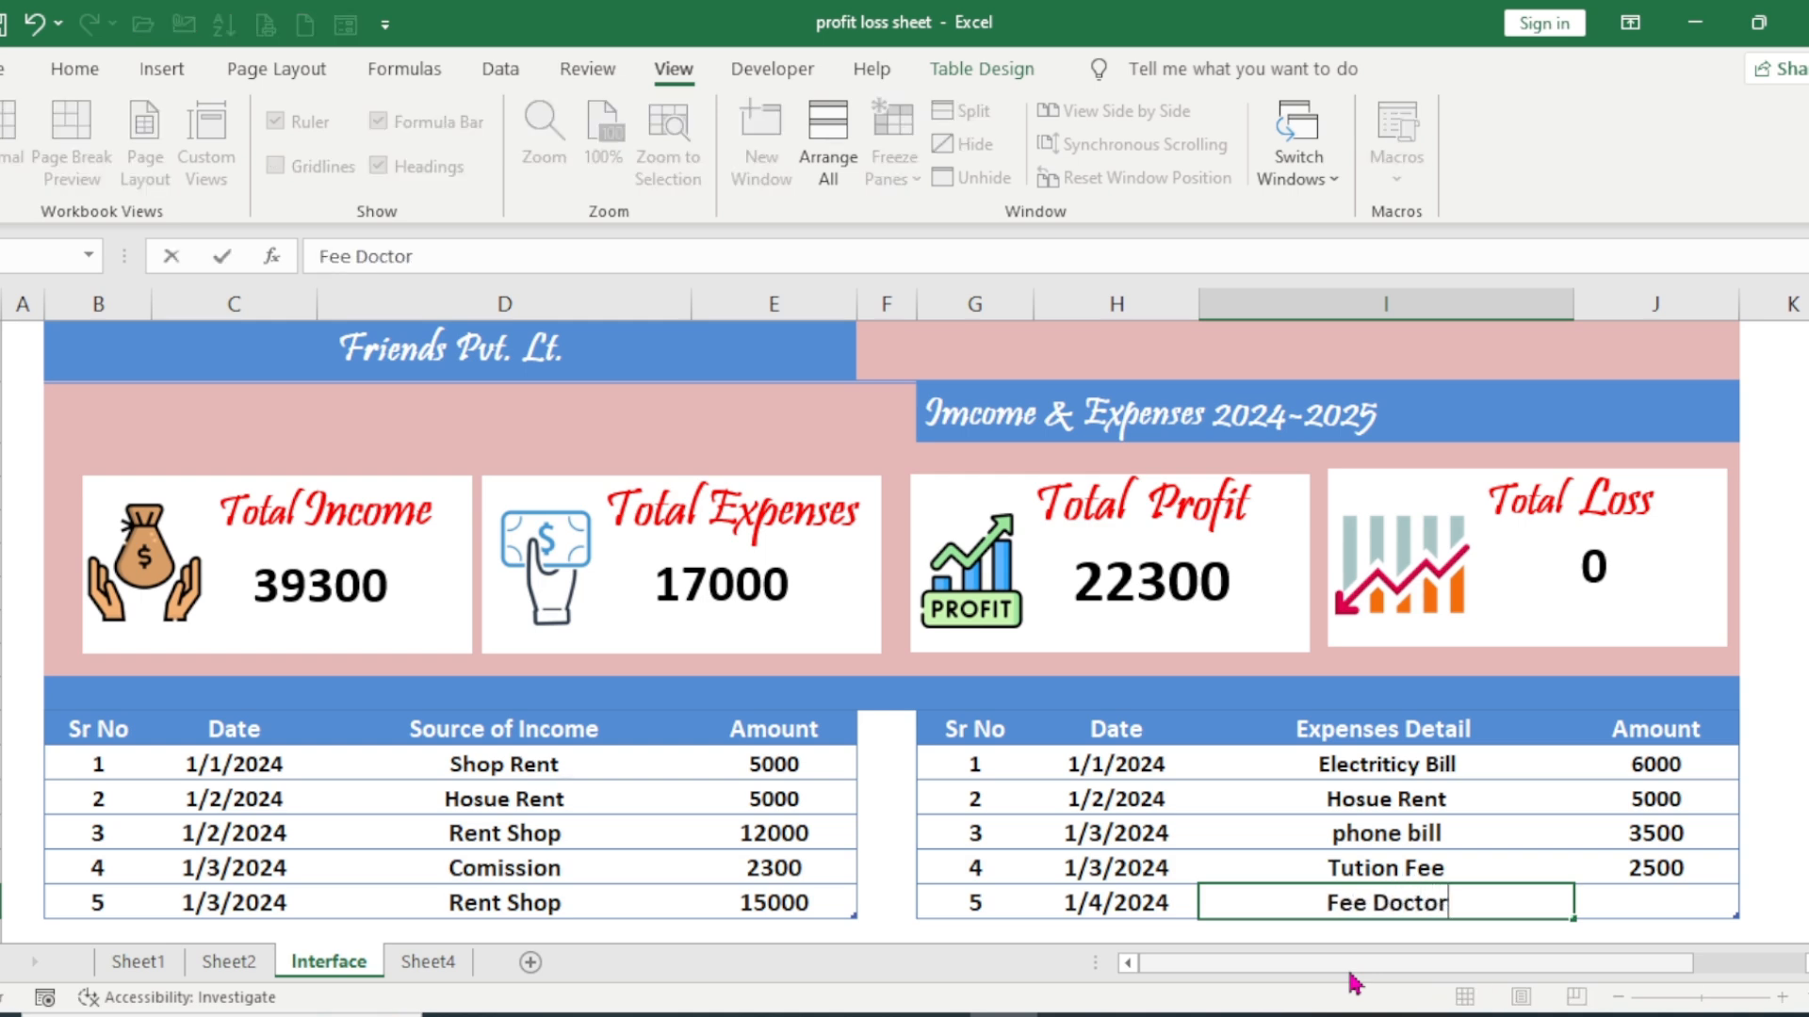
key("Tab")
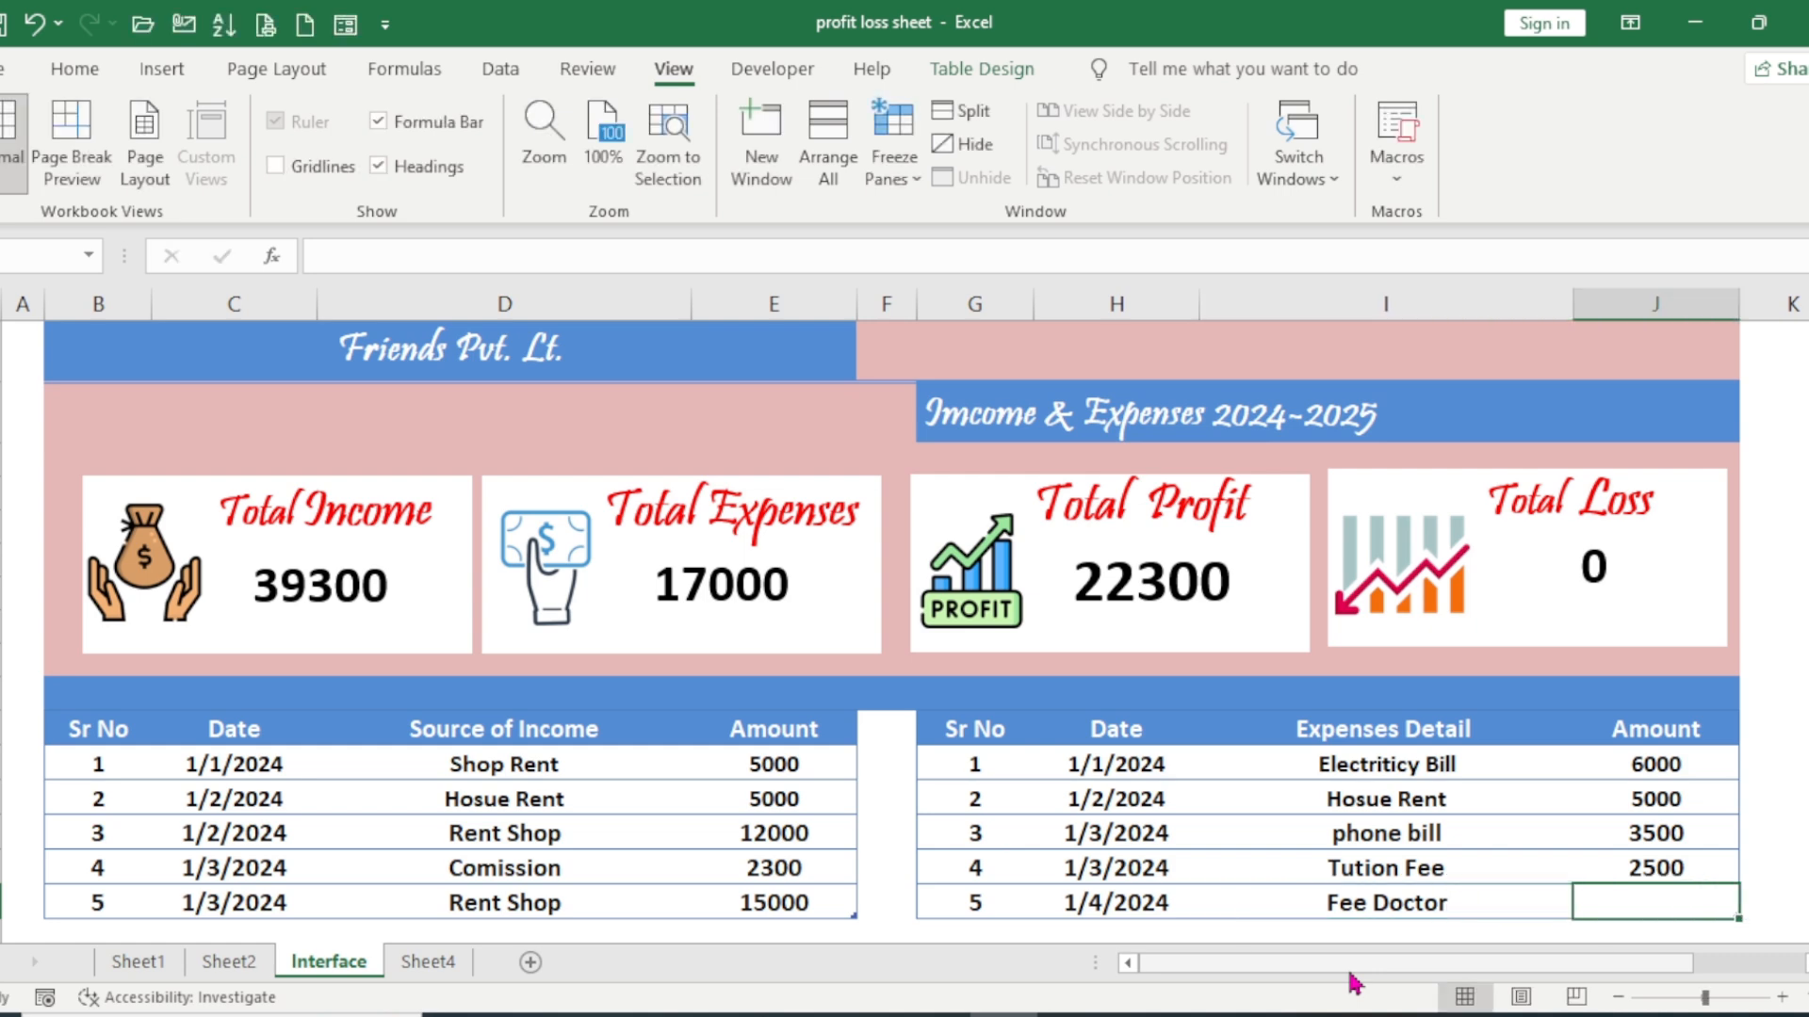
type("35000")
key("Return")
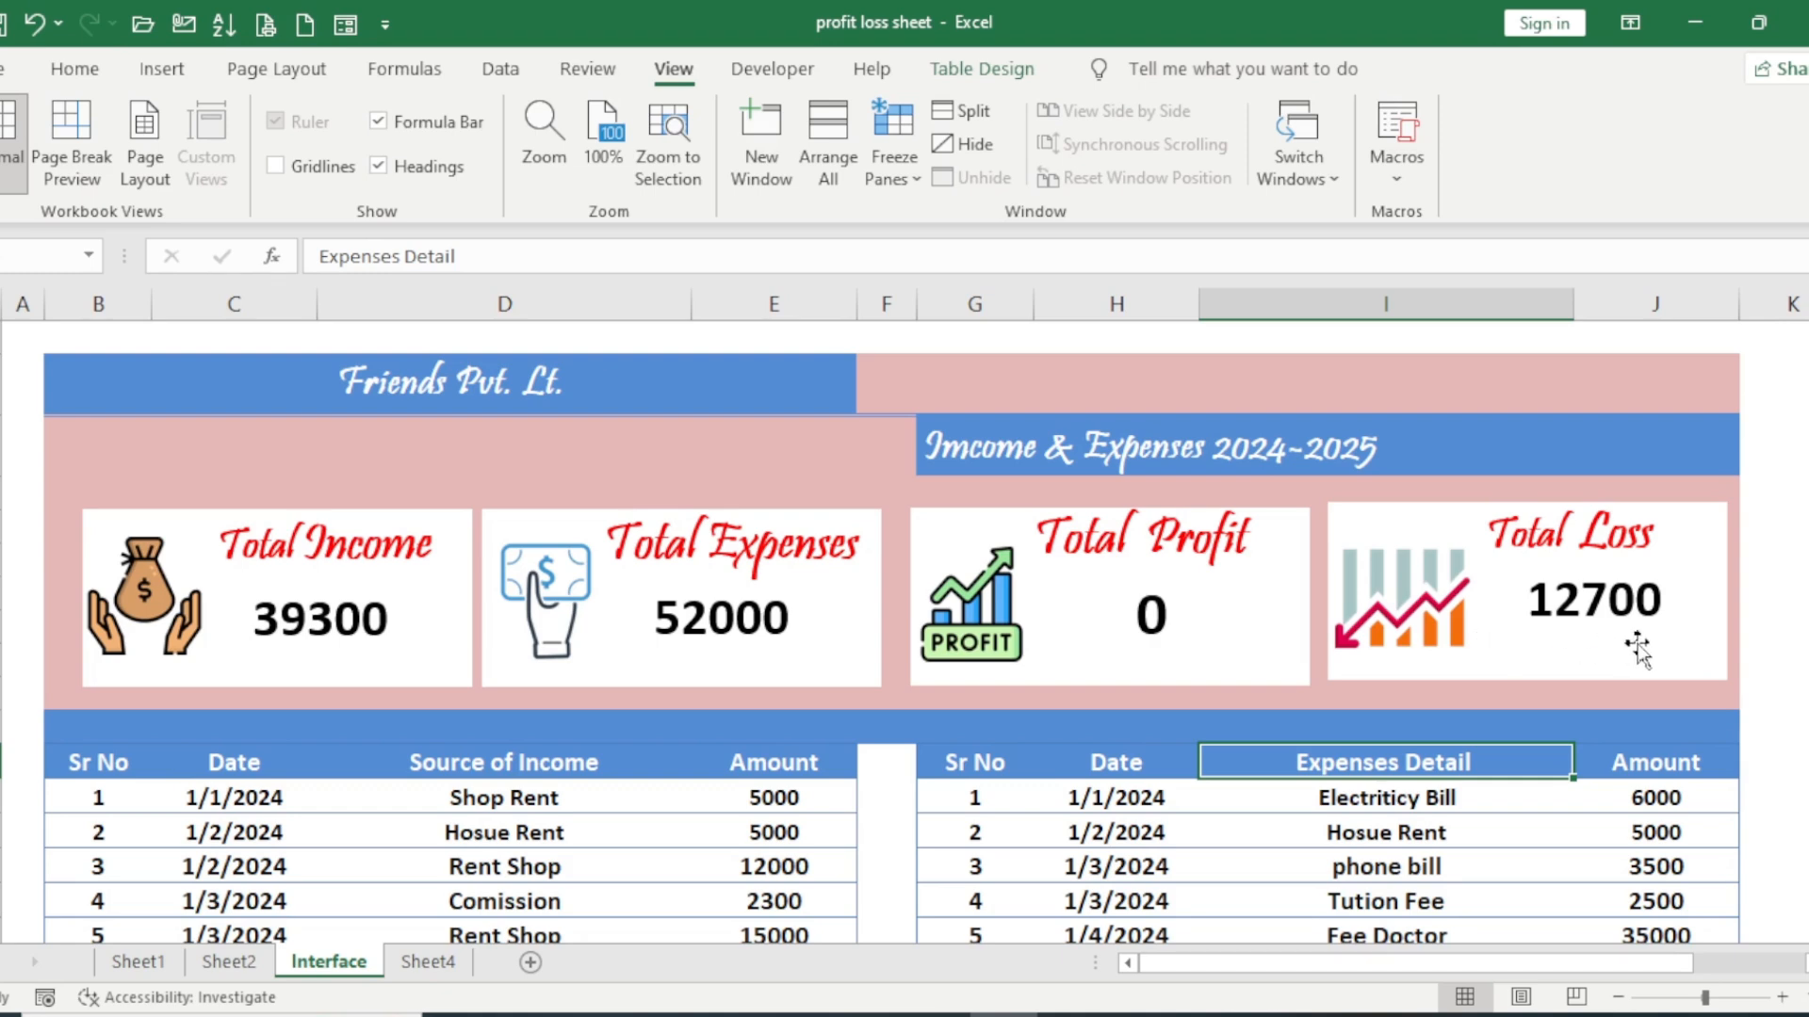
left_click(1248, 857)
scroll(1248, 855, "down", 1)
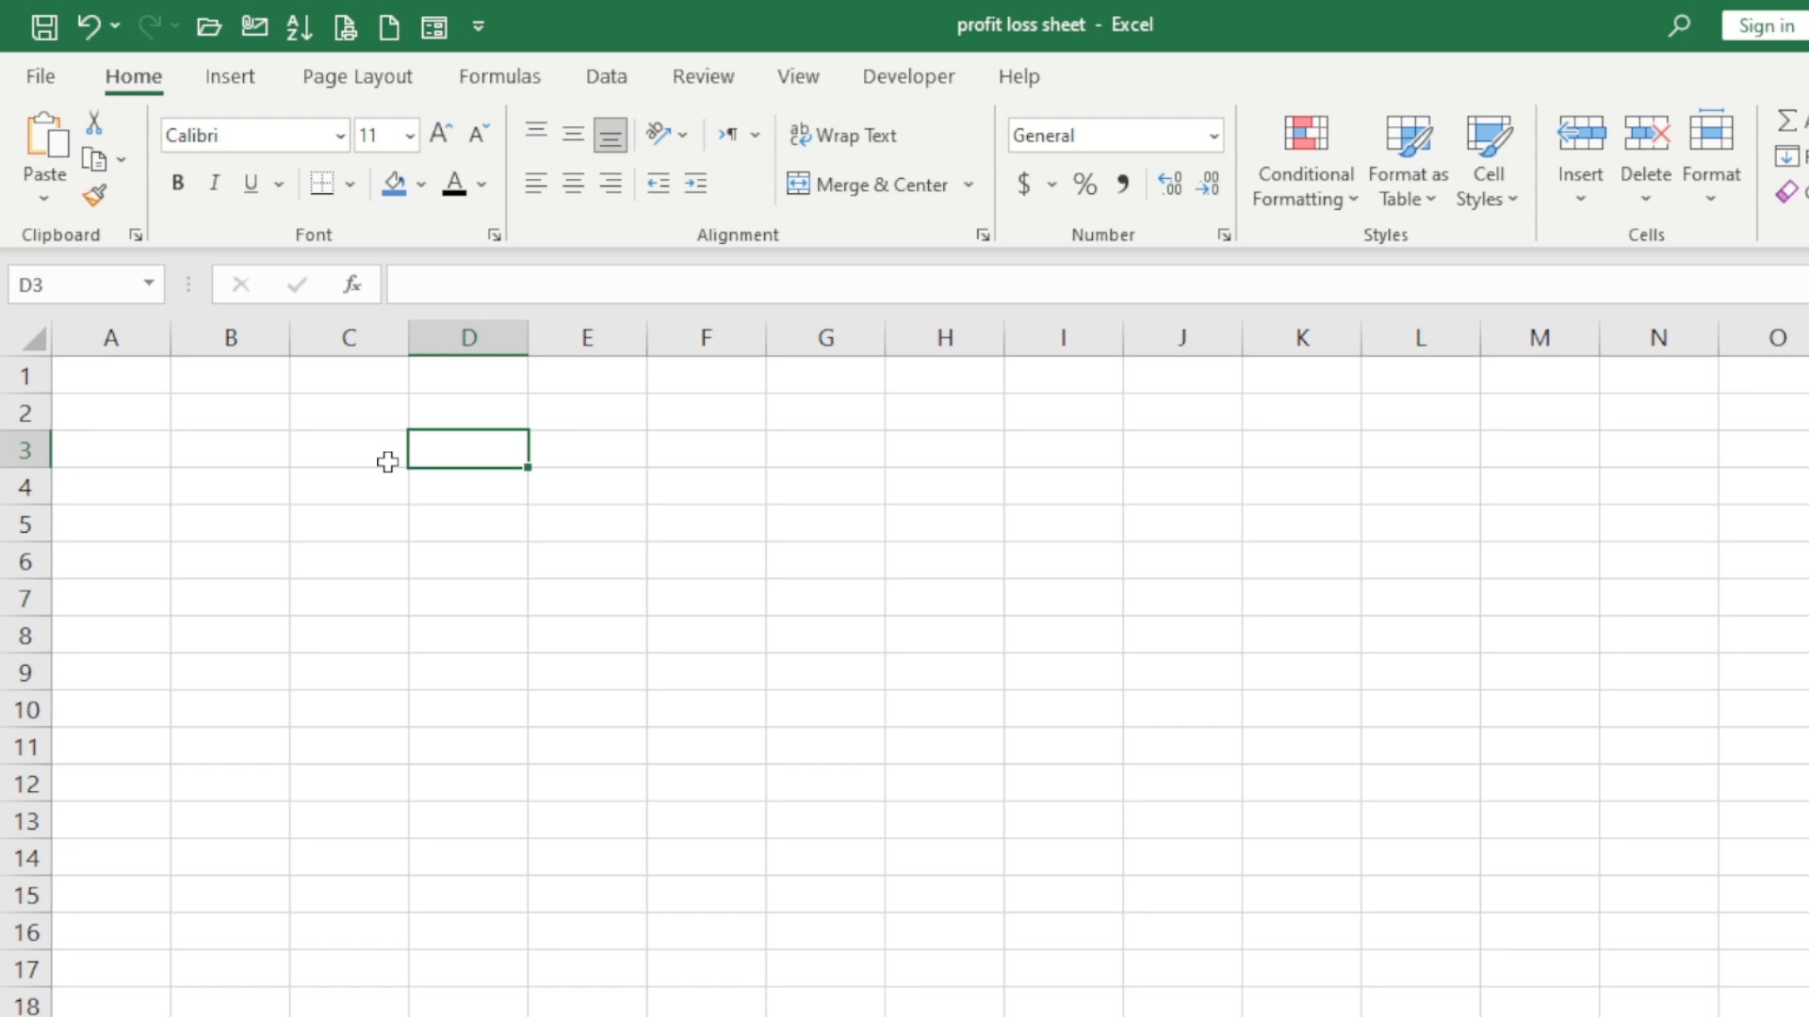
- Fill the range B2:J10 of the blank sheet with Red, Accent 2, Lighter 60%
left_click(247, 420)
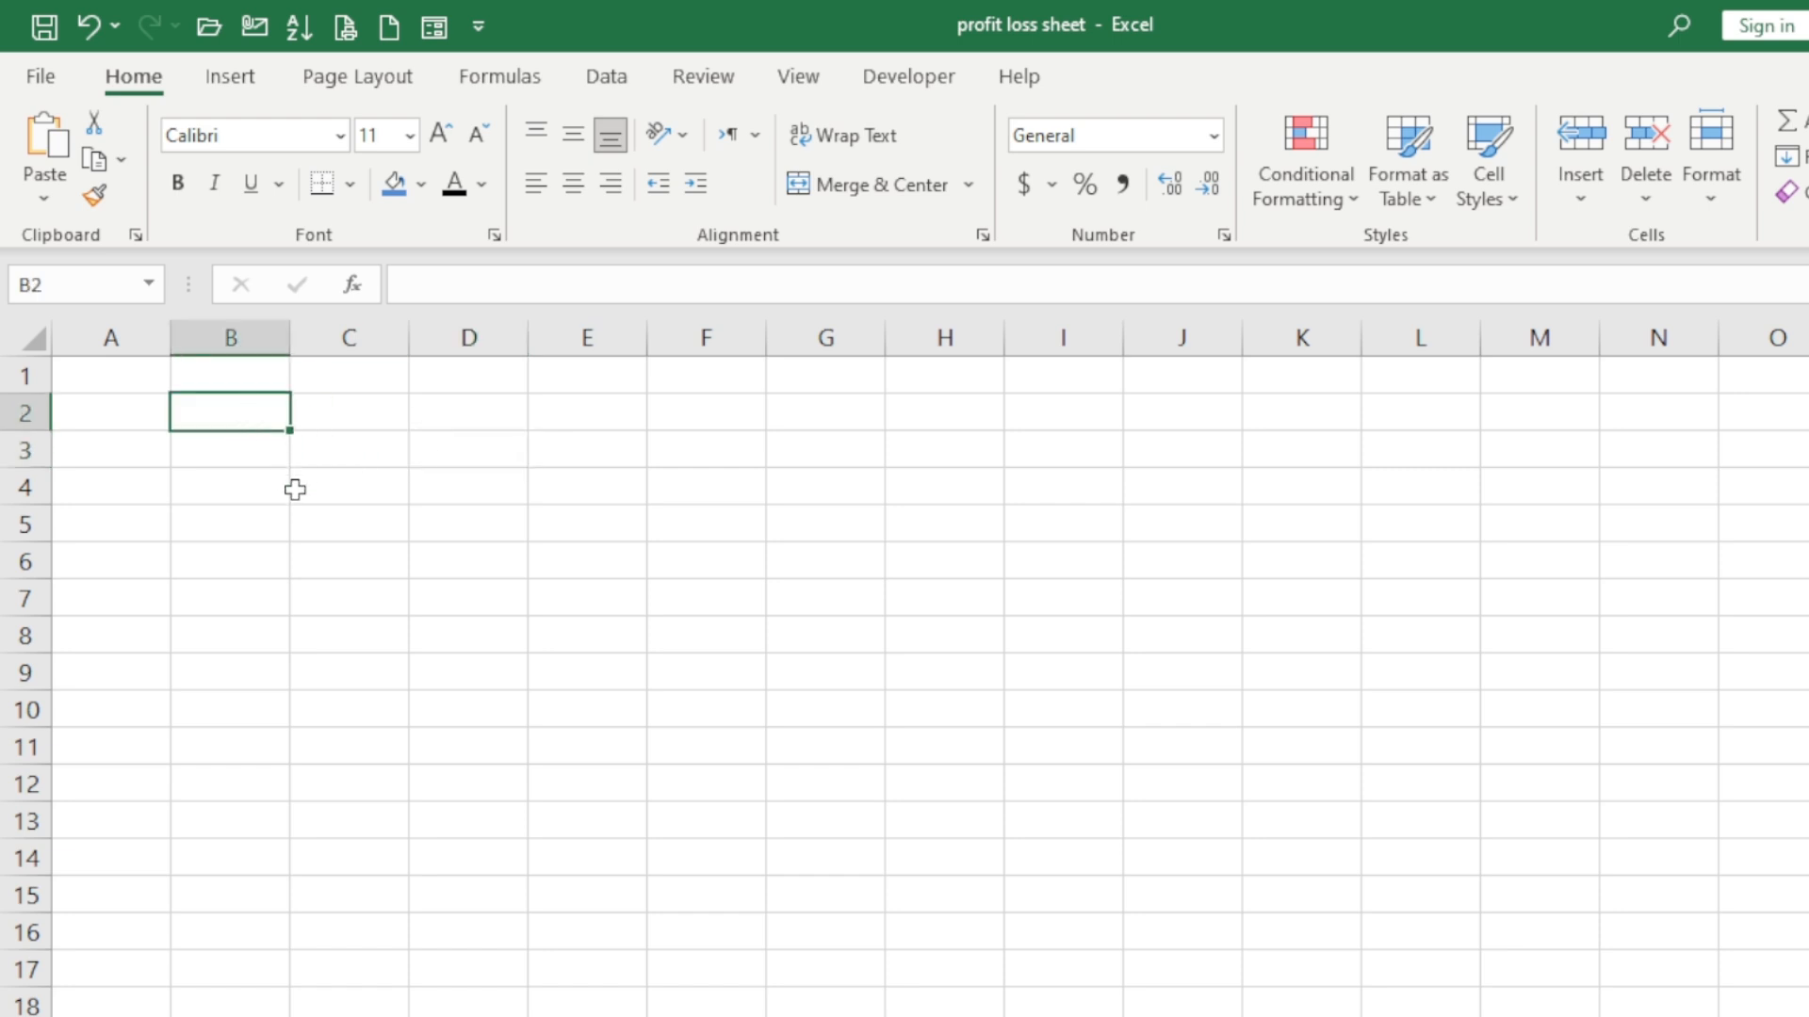
left_click_drag(250, 410, 1205, 707)
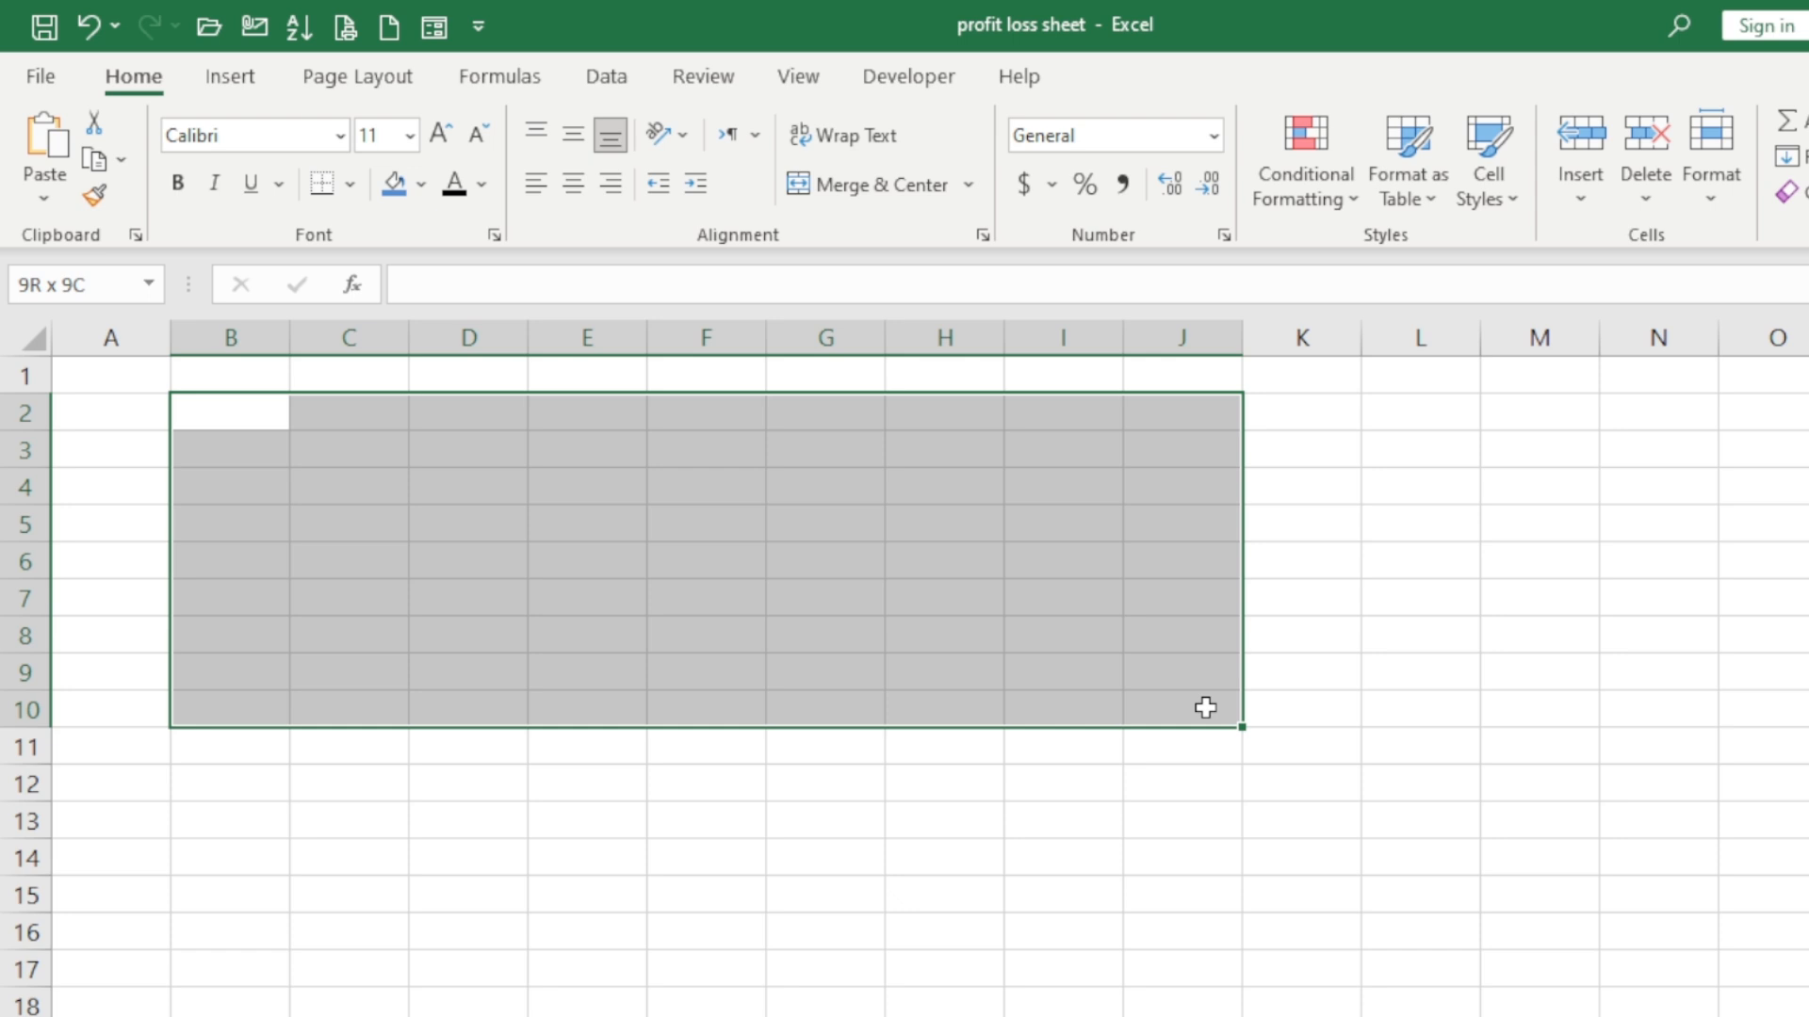
left_click_drag(1206, 707, 1203, 709)
left_click(422, 196)
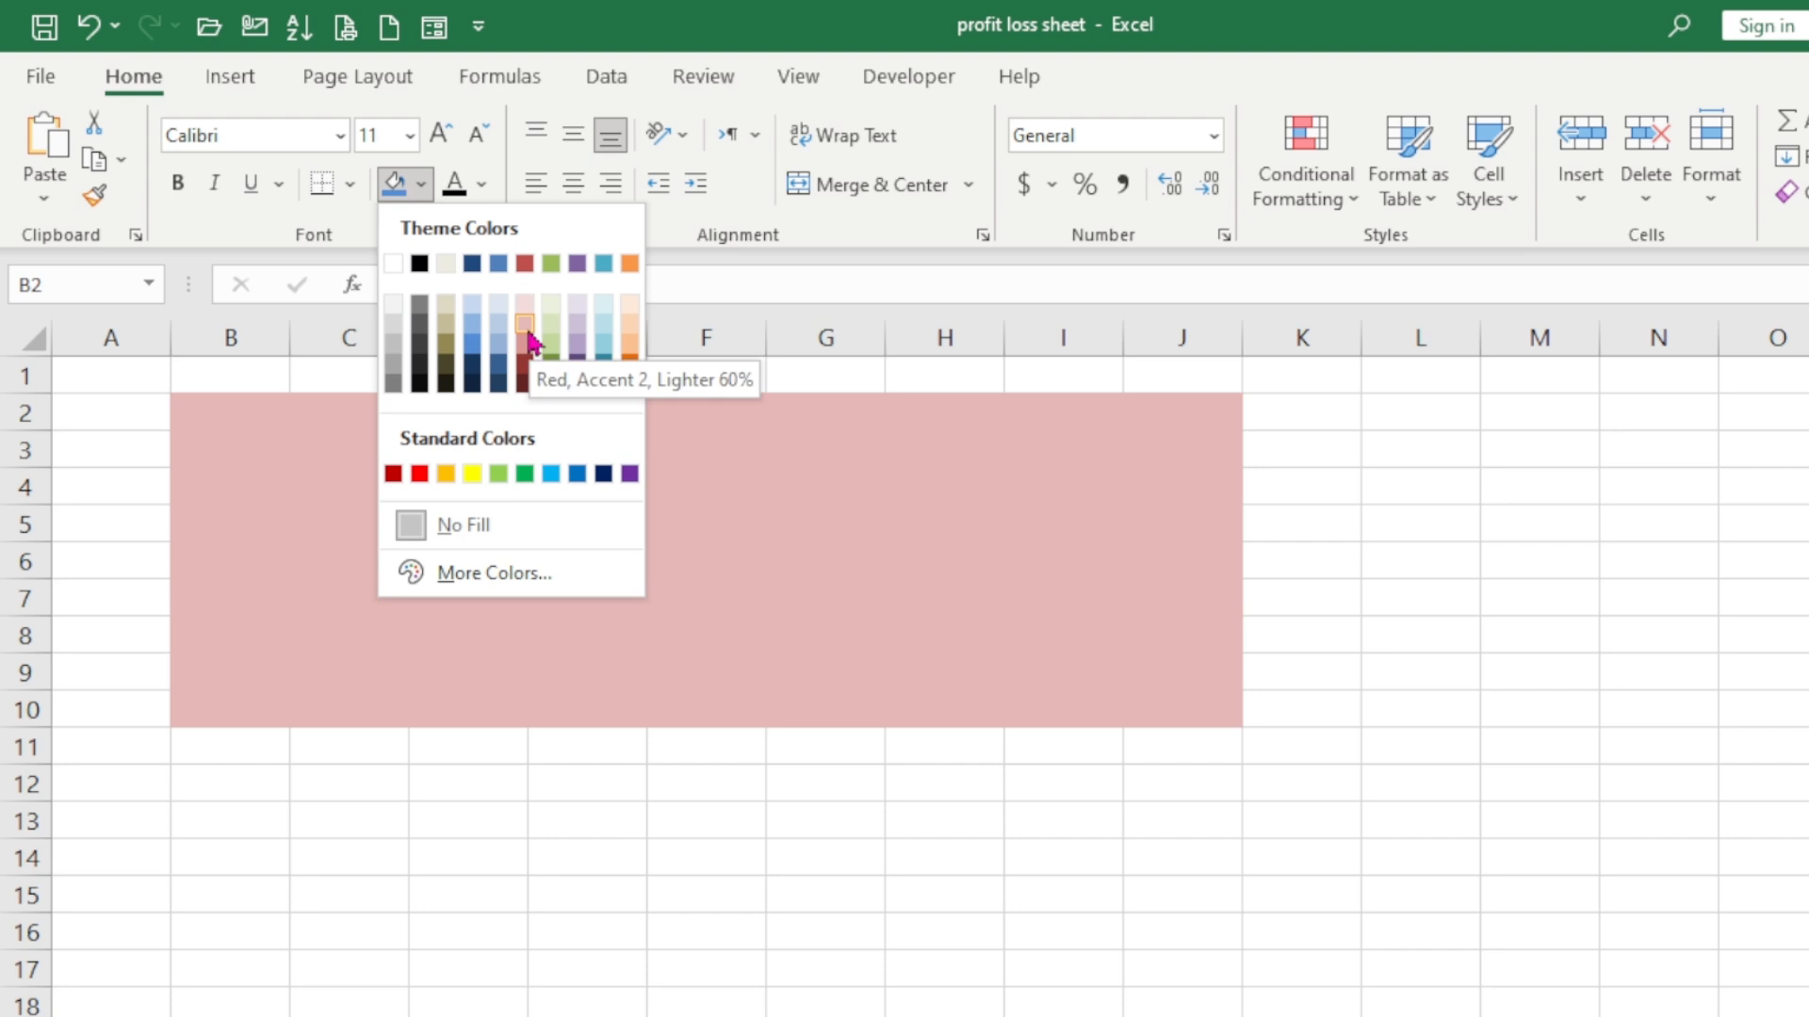
left_click(527, 335)
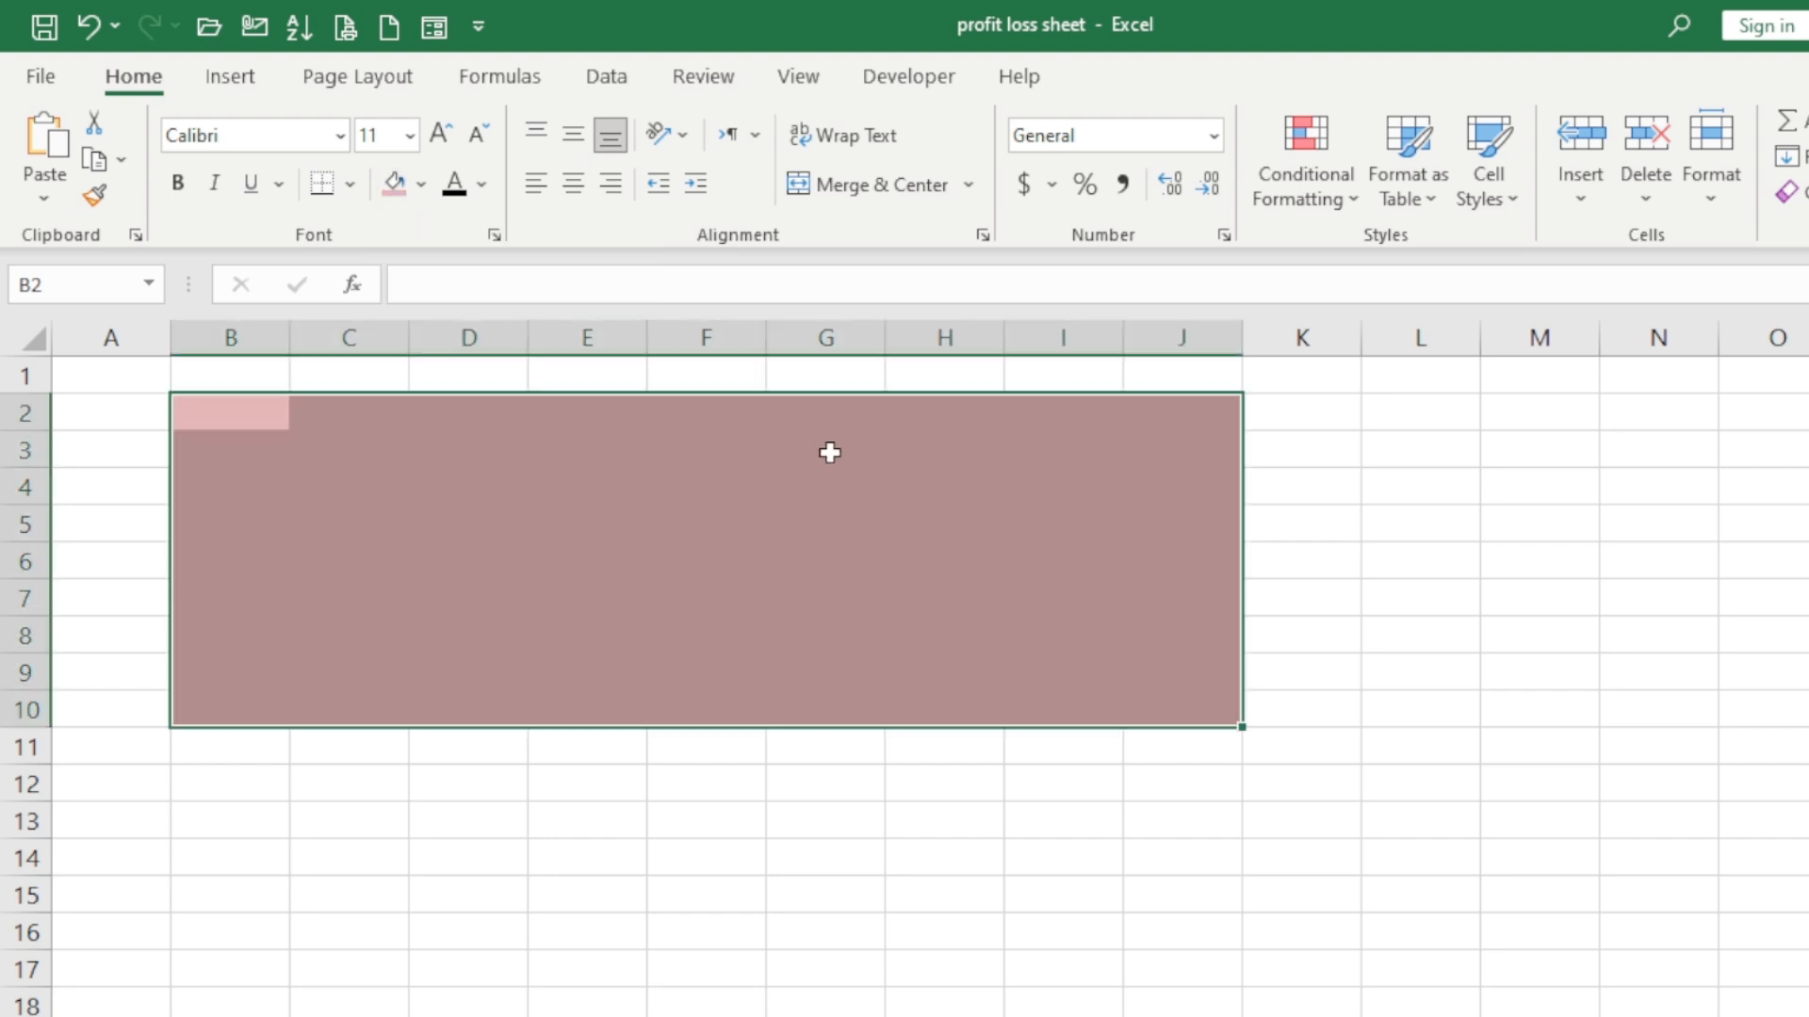
left_click(745, 561)
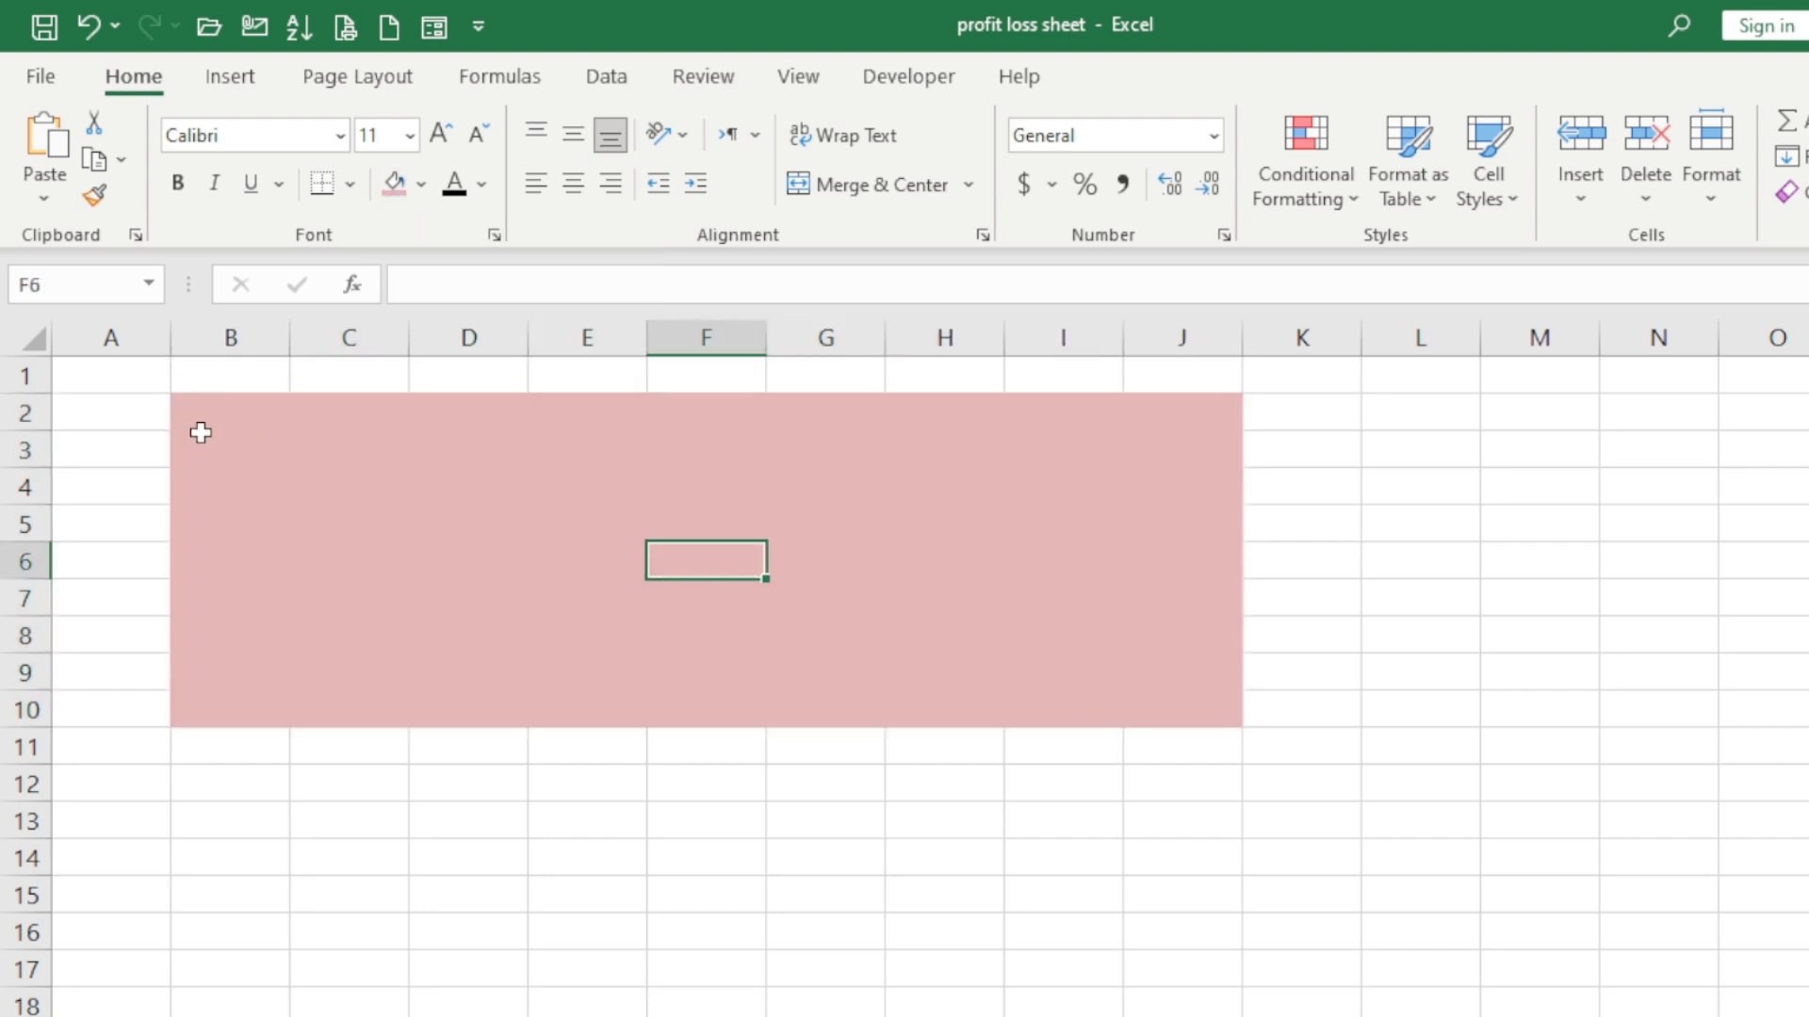
- Fill the range B11:J11, directly below the pink block, with a medium blue theme color
left_click(216, 743)
left_click_drag(216, 742, 1171, 740)
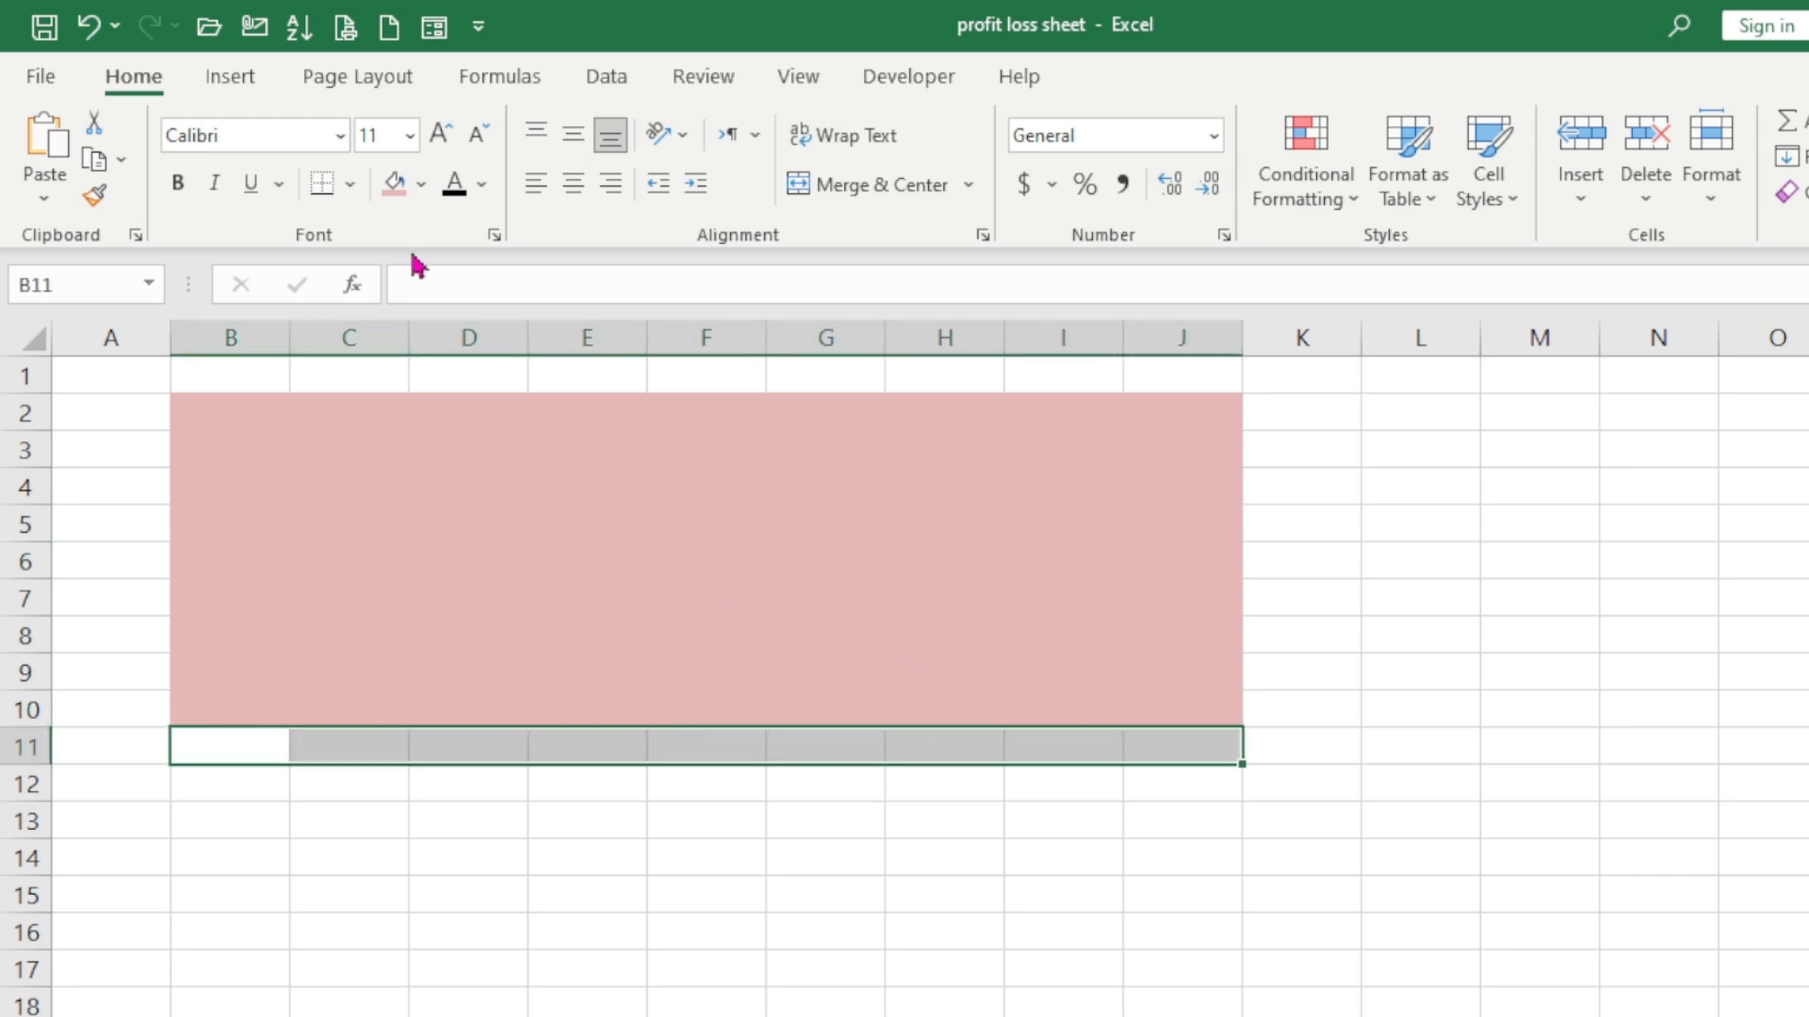
left_click(422, 186)
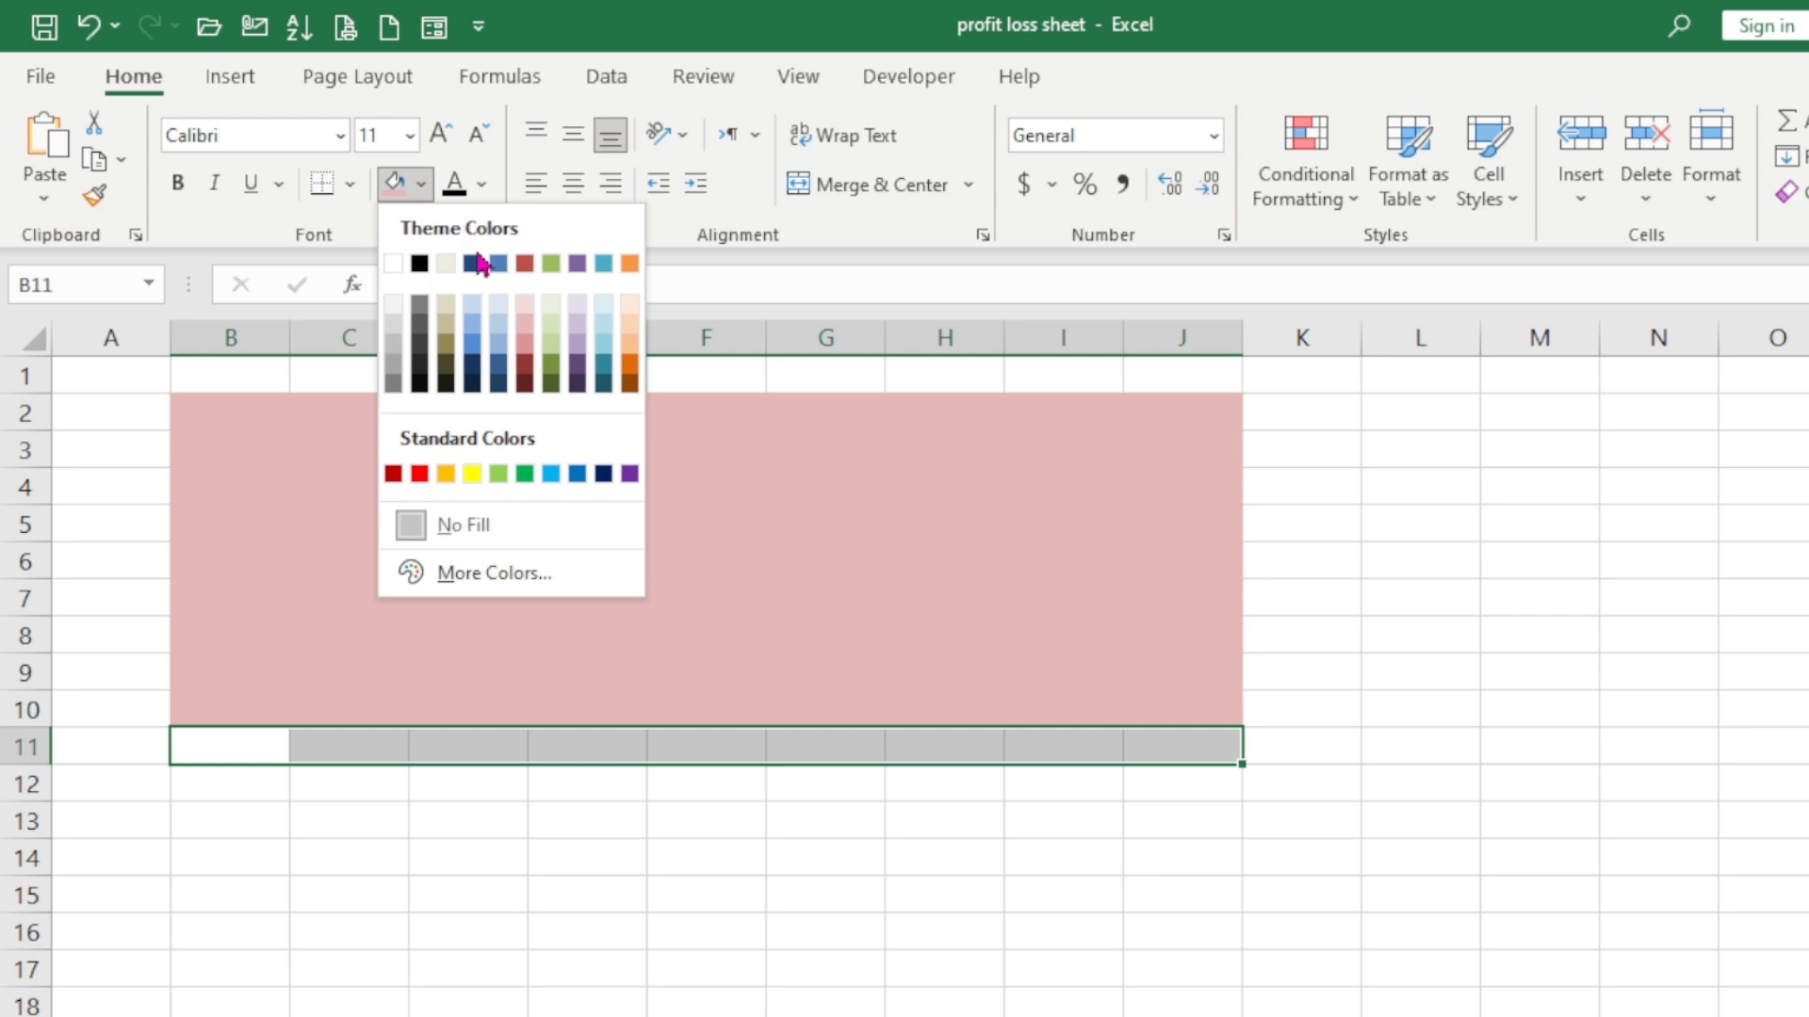
left_click(476, 347)
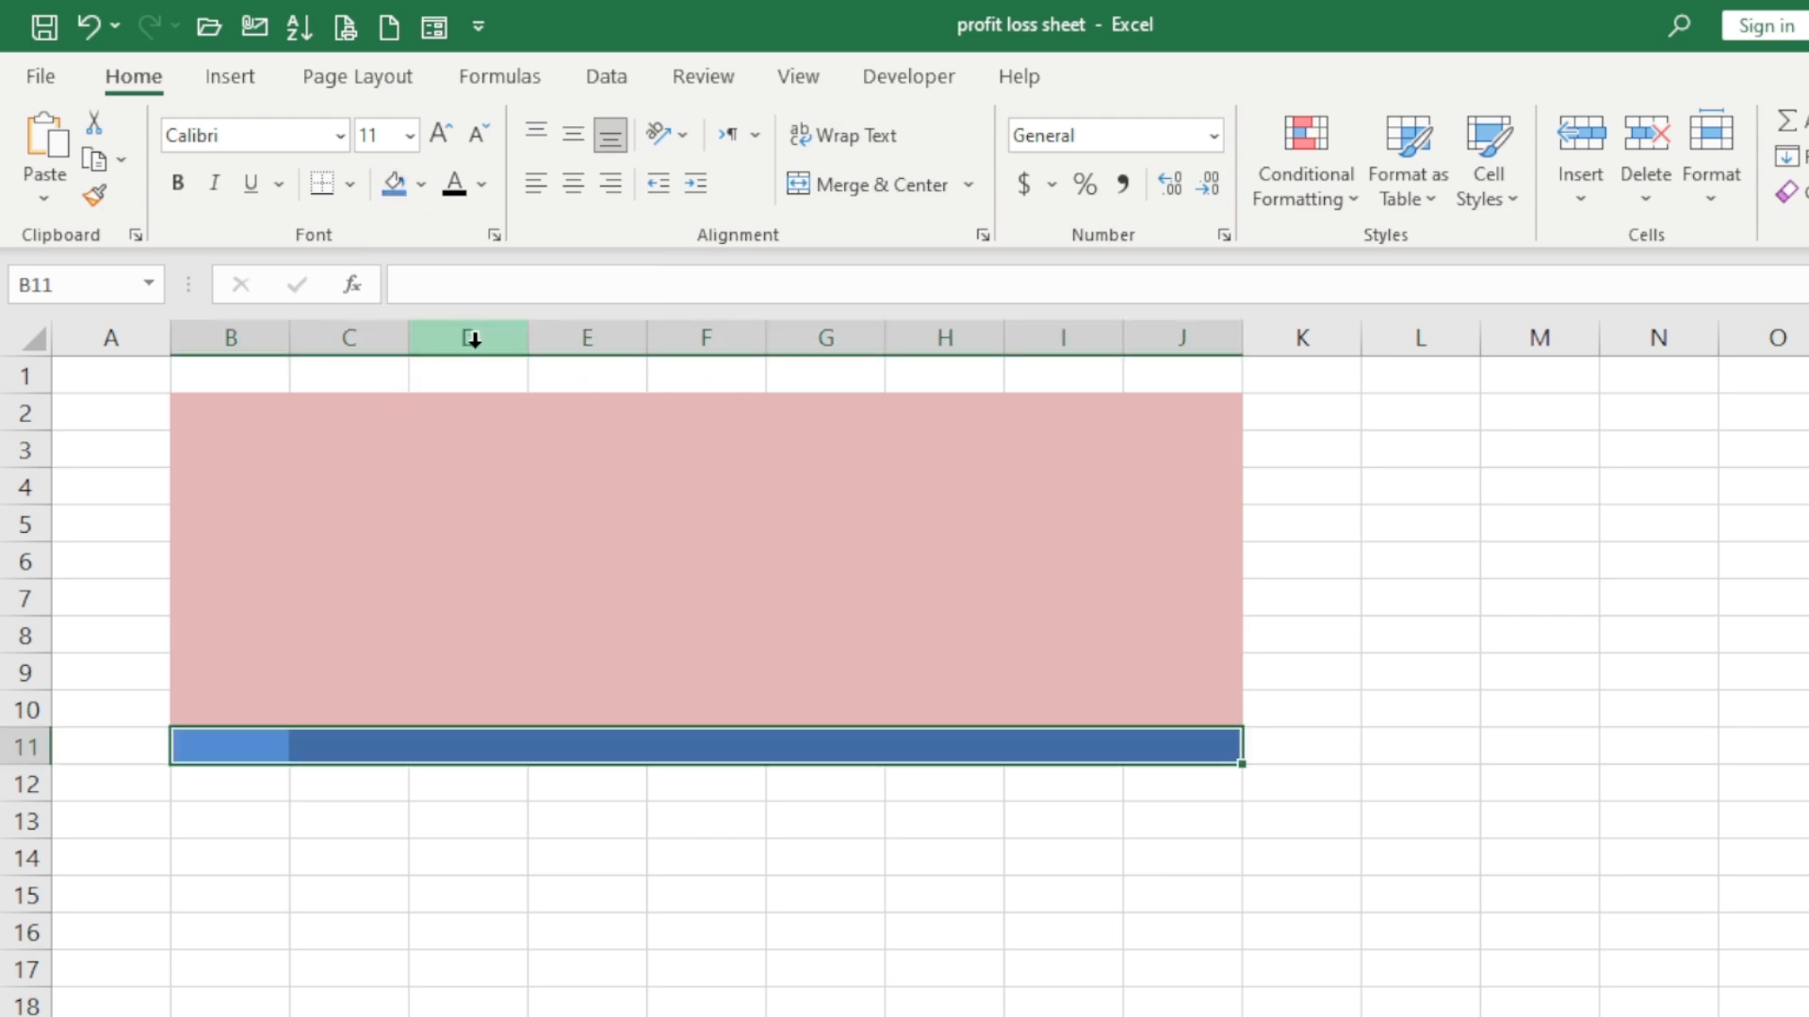
- Merge and center cells B2:E2 at the start of the pink block and enter the company title Friends Pvt. Lt
left_click(614, 600)
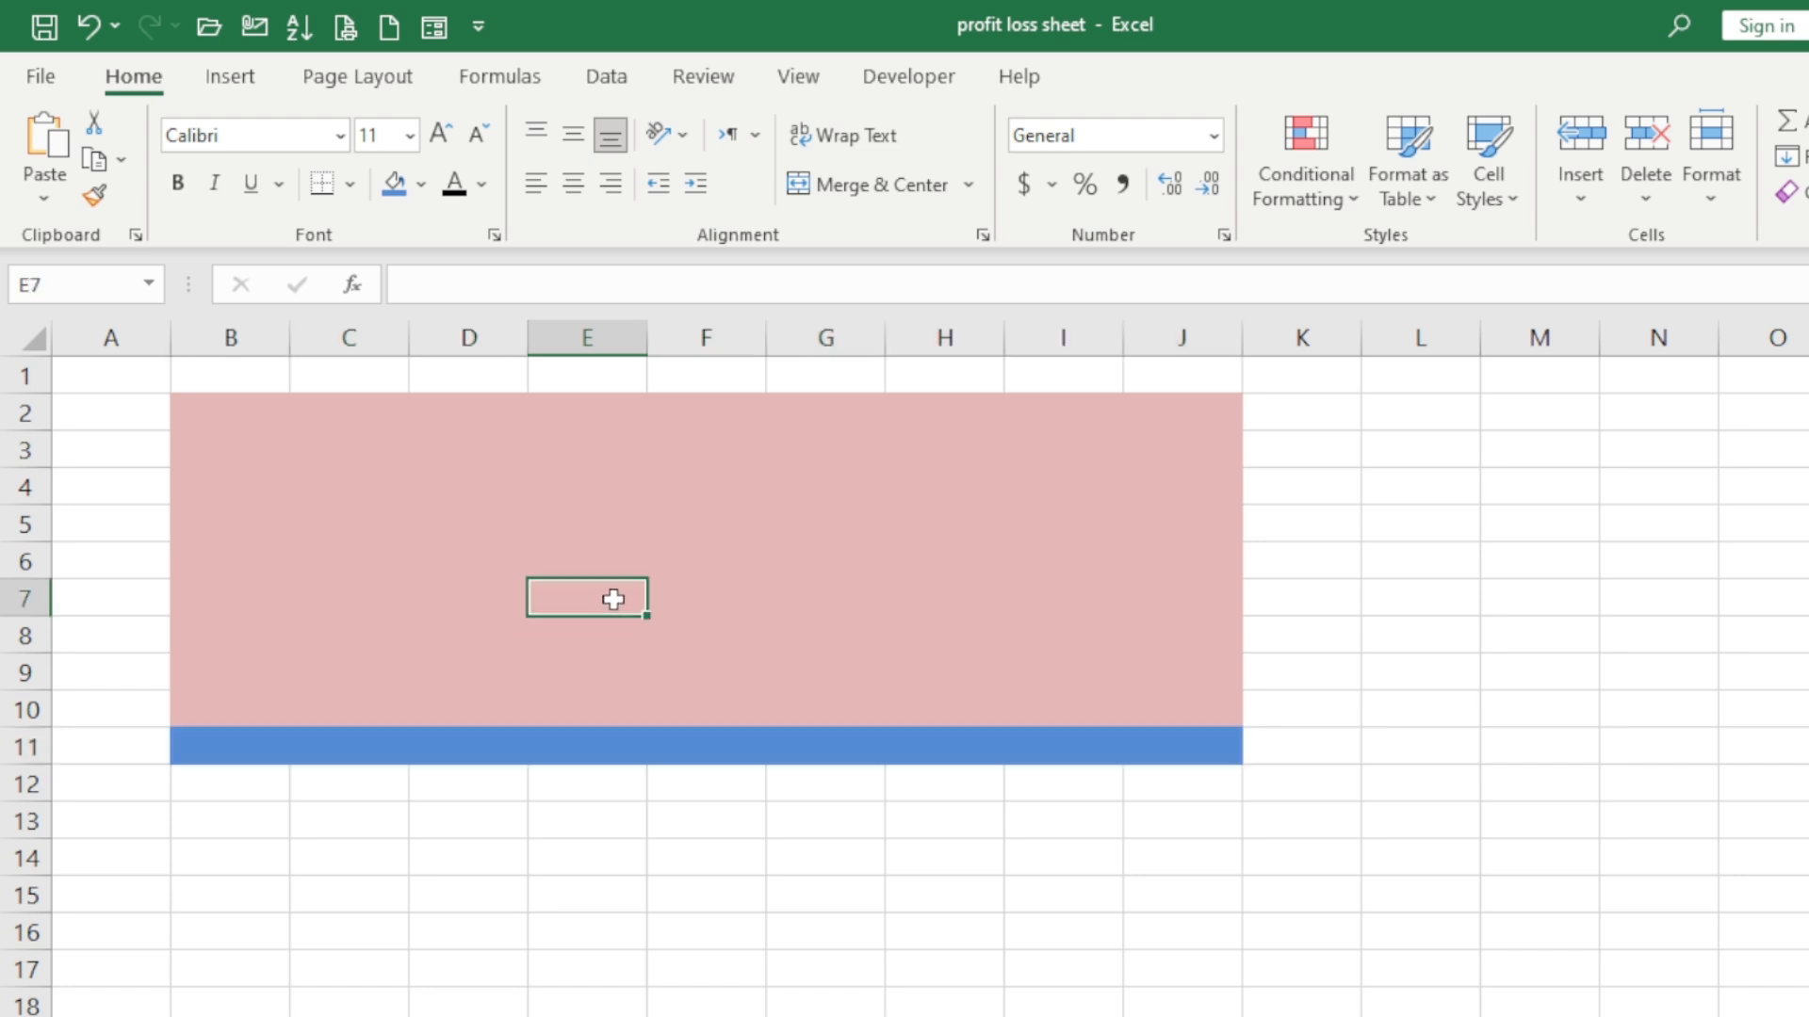
left_click(213, 411)
left_click_drag(213, 410, 605, 405)
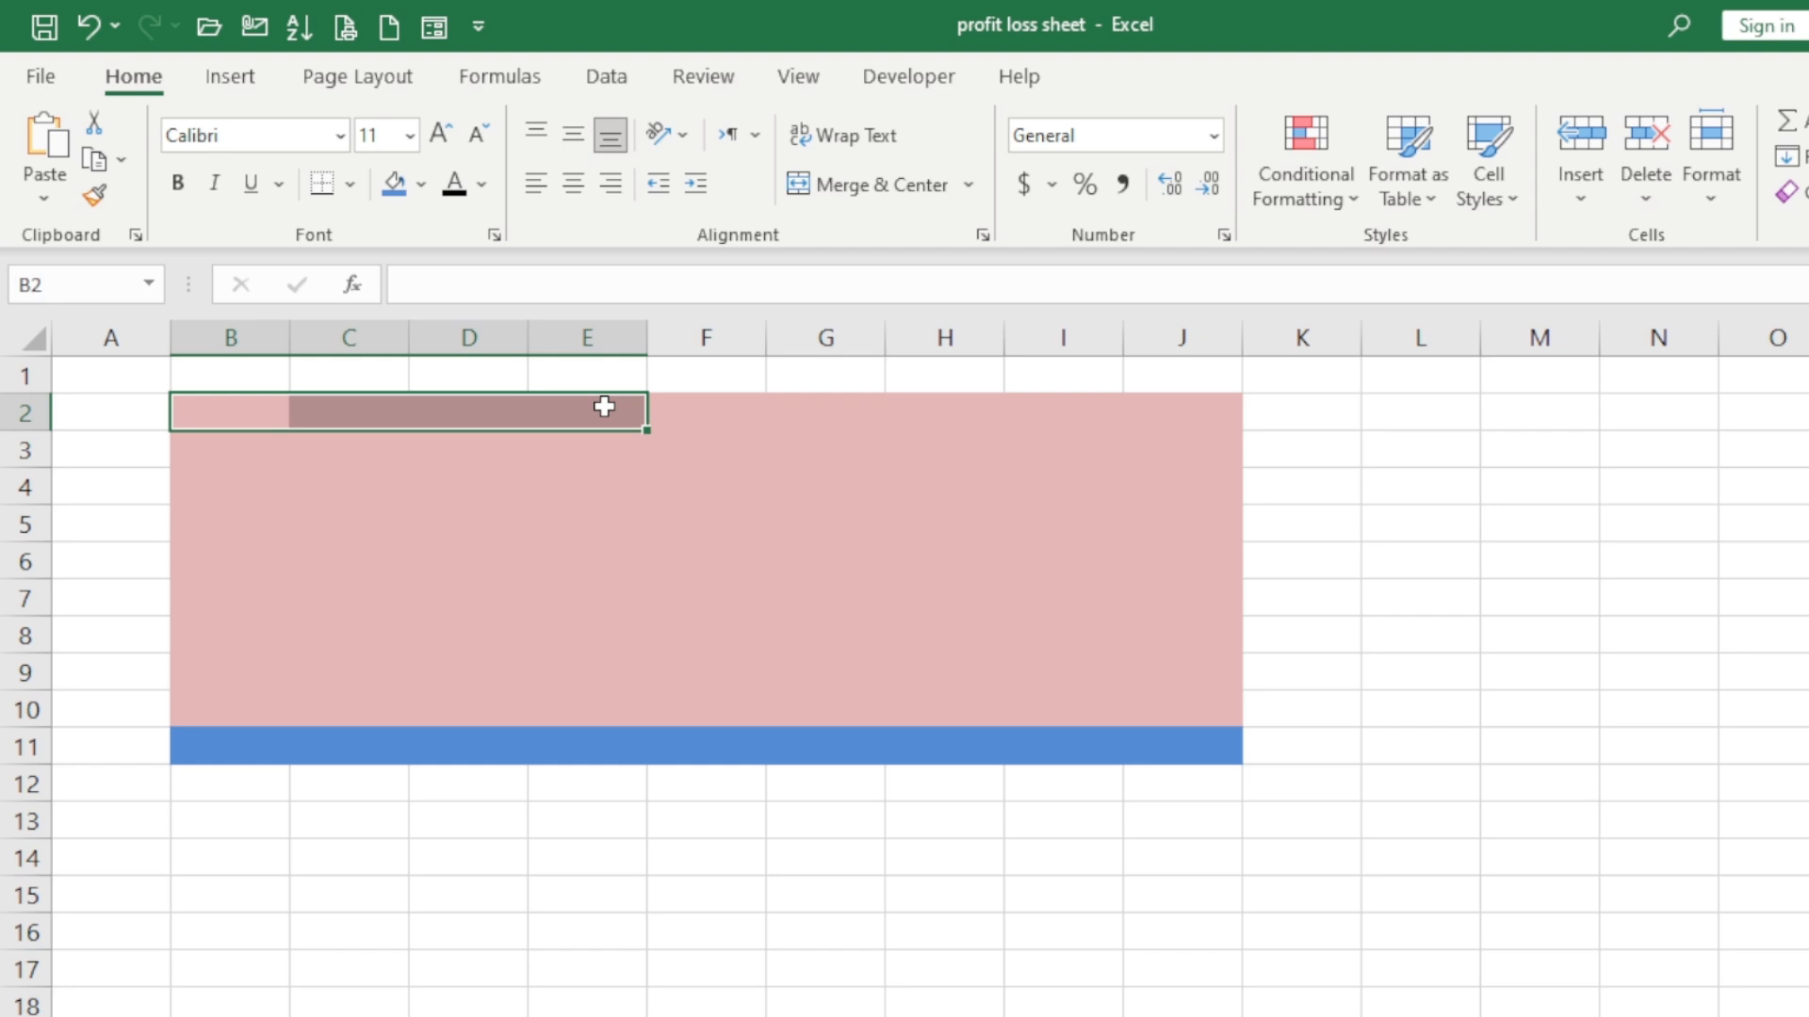
left_click(845, 193)
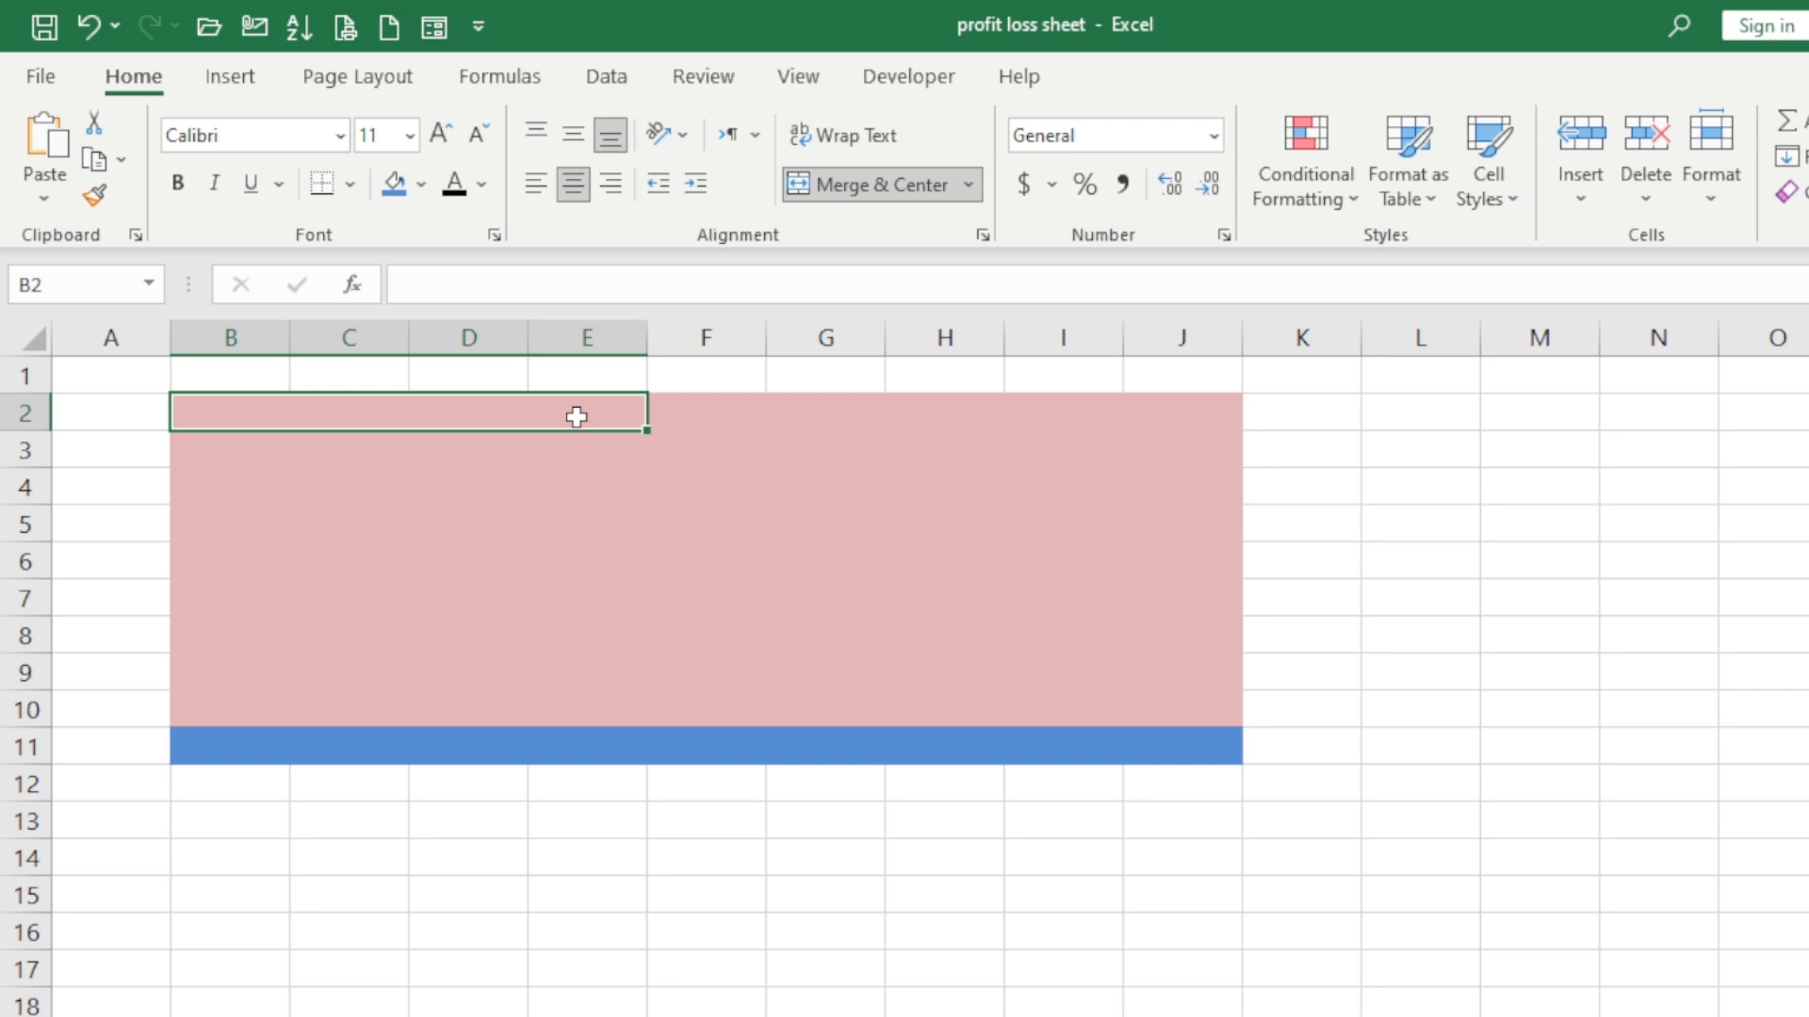
type("Friends")
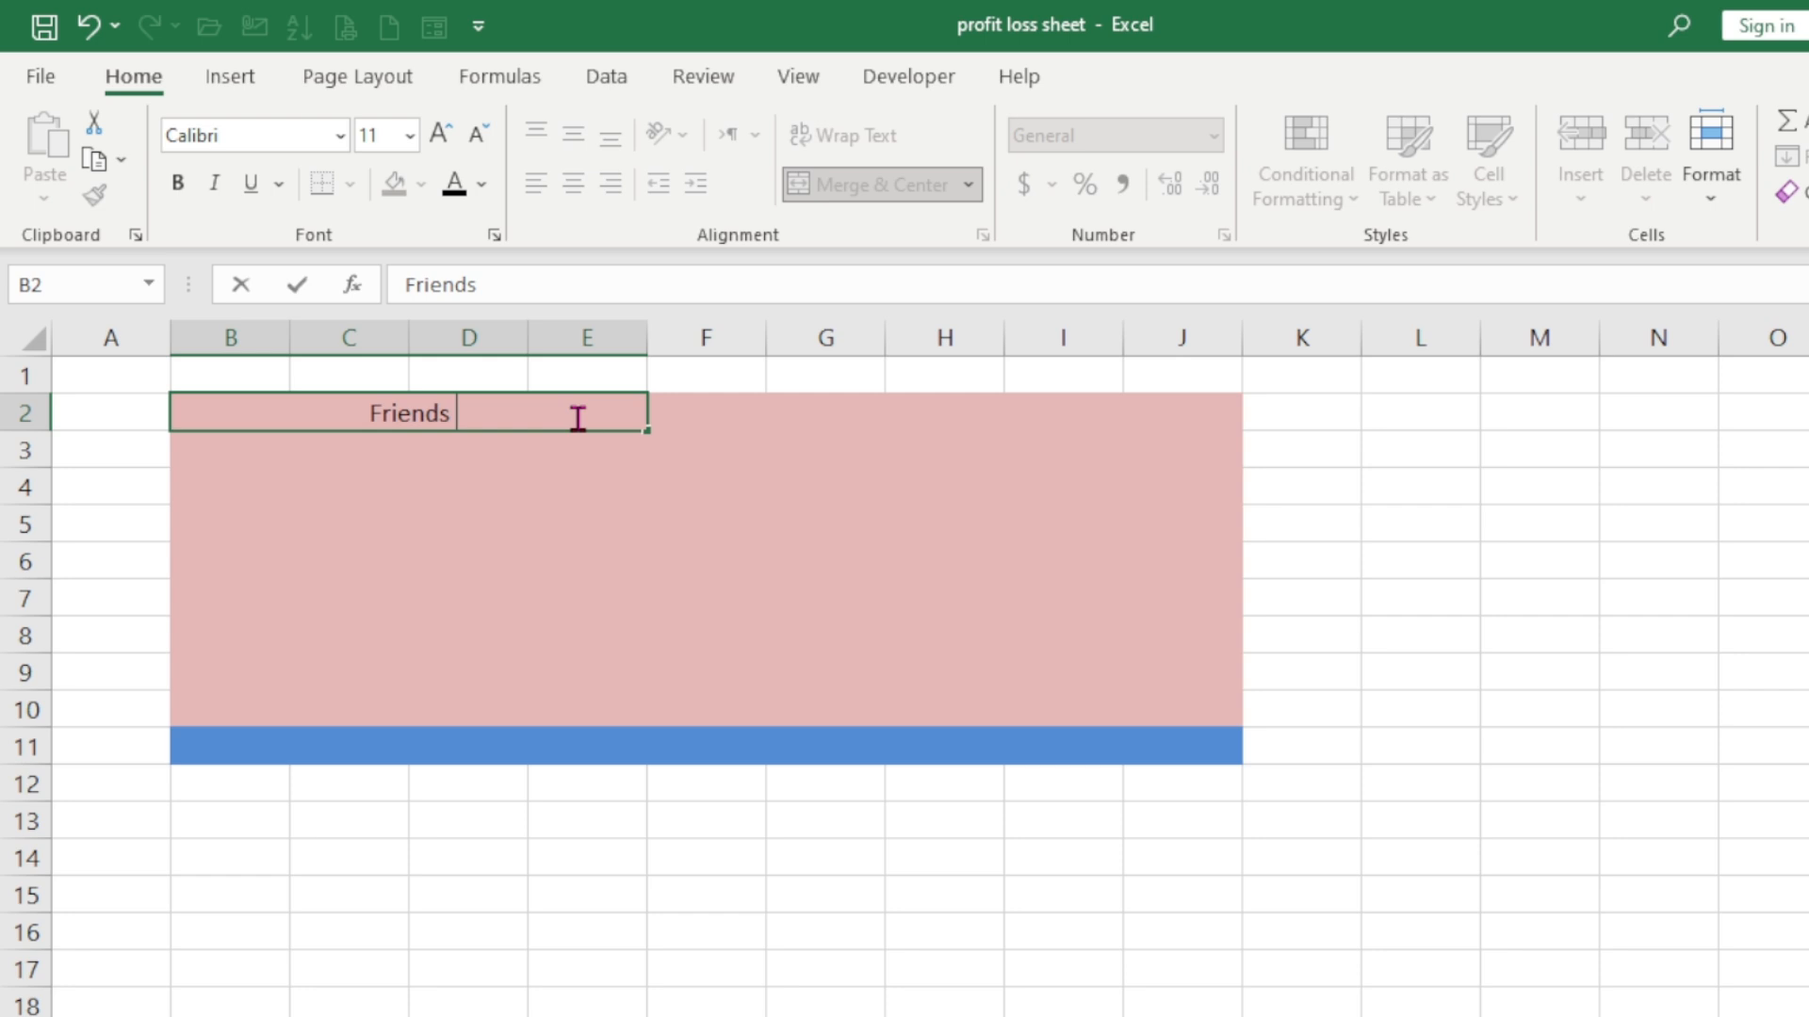
type(" Pvt. Lt.")
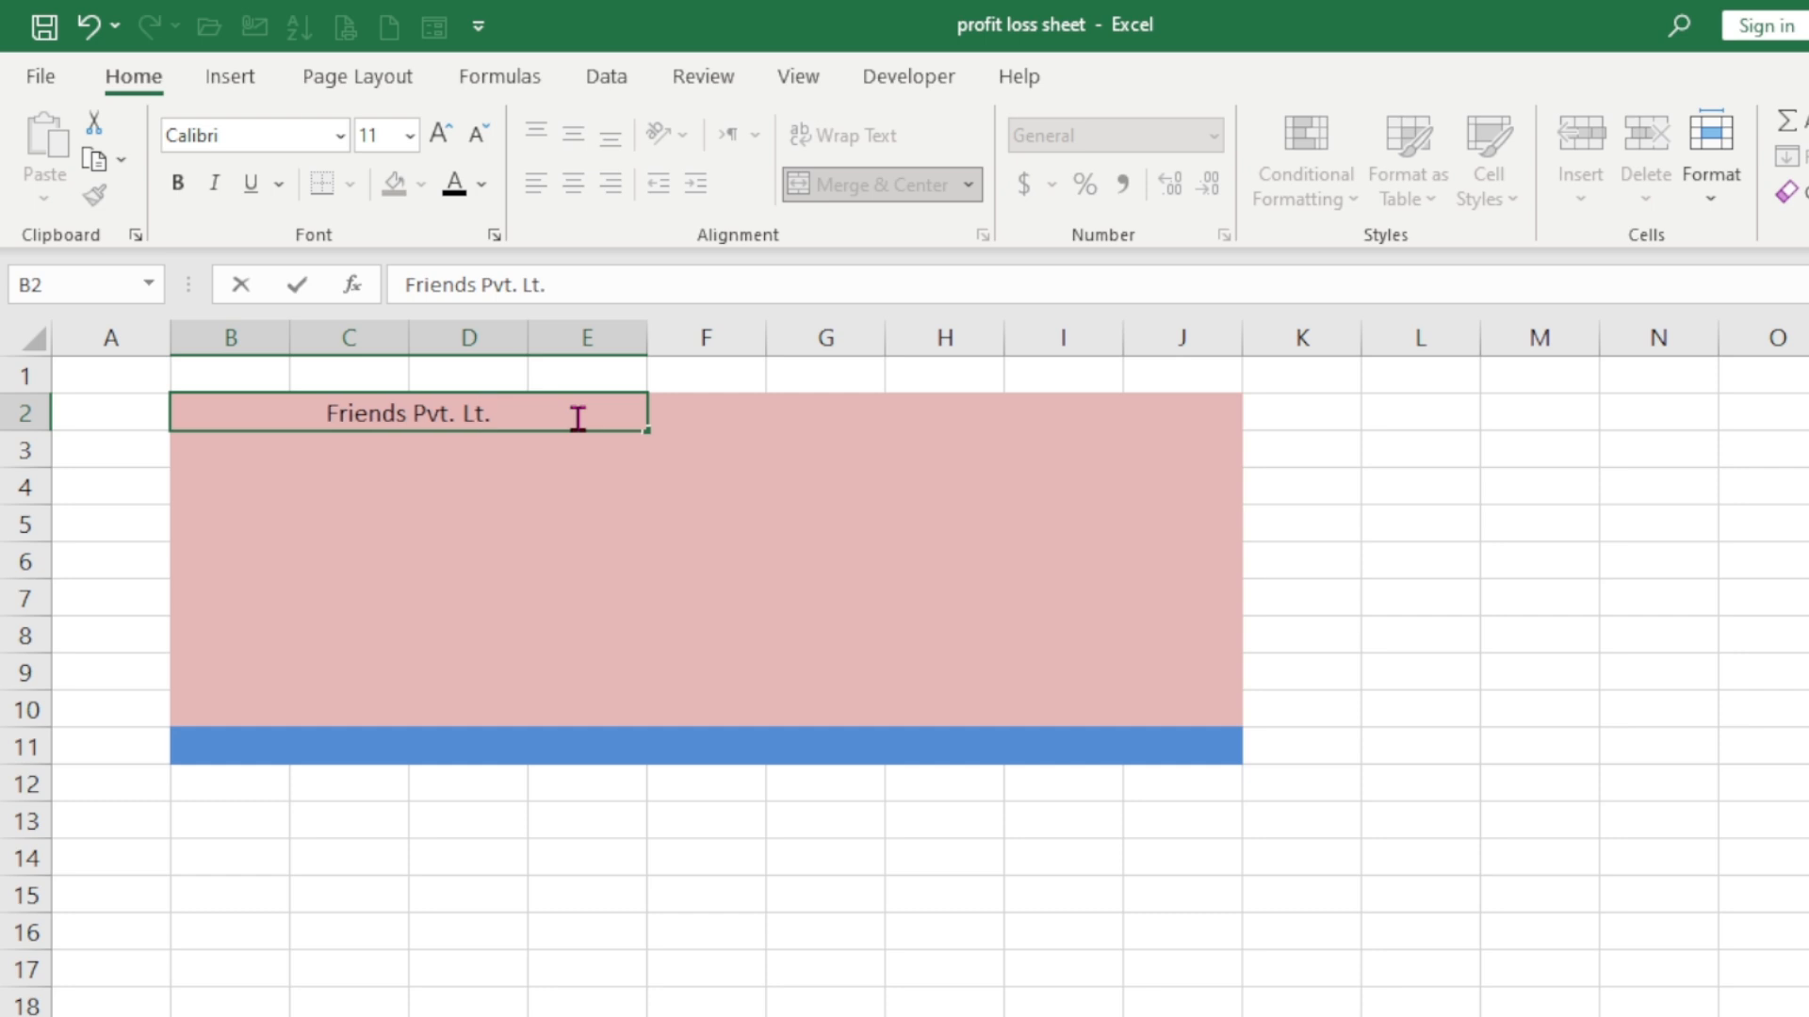
left_click(579, 462)
- Set the company title in B2 to font size 18 and fill its cell with the same medium blue as row 11
left_click(392, 414)
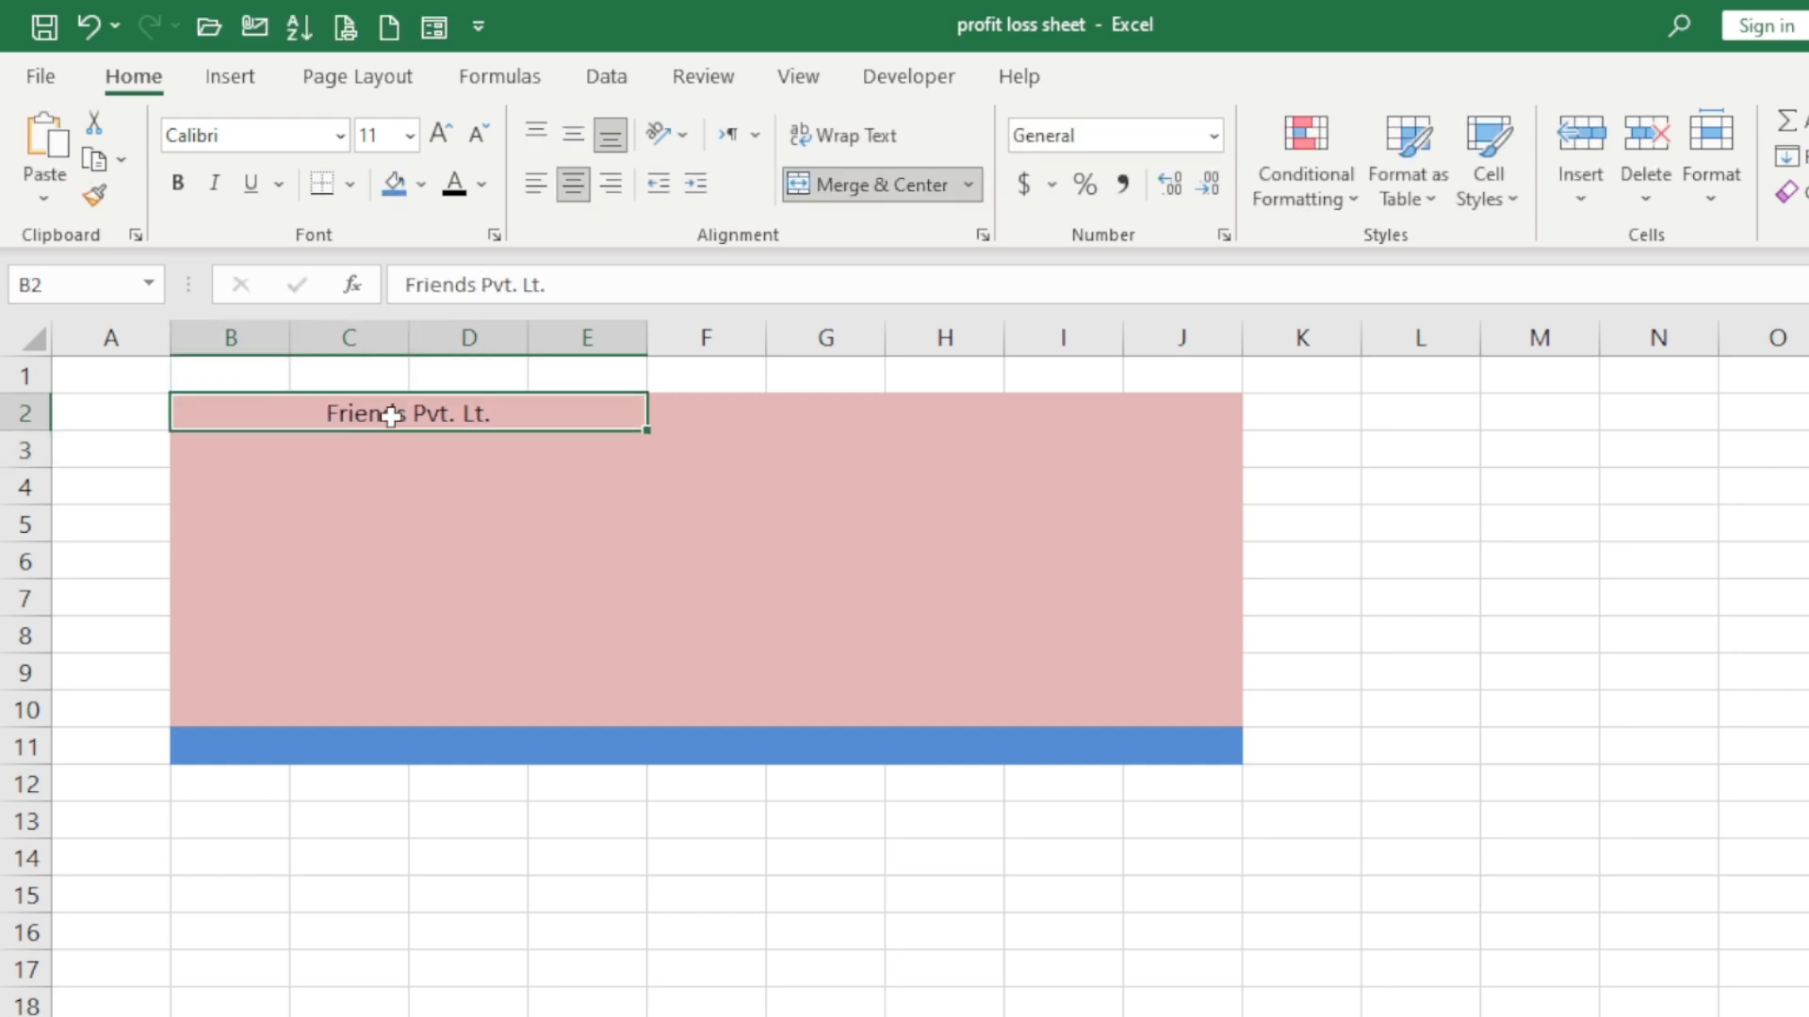
left_click(447, 142)
left_click(446, 141)
left_click(446, 141)
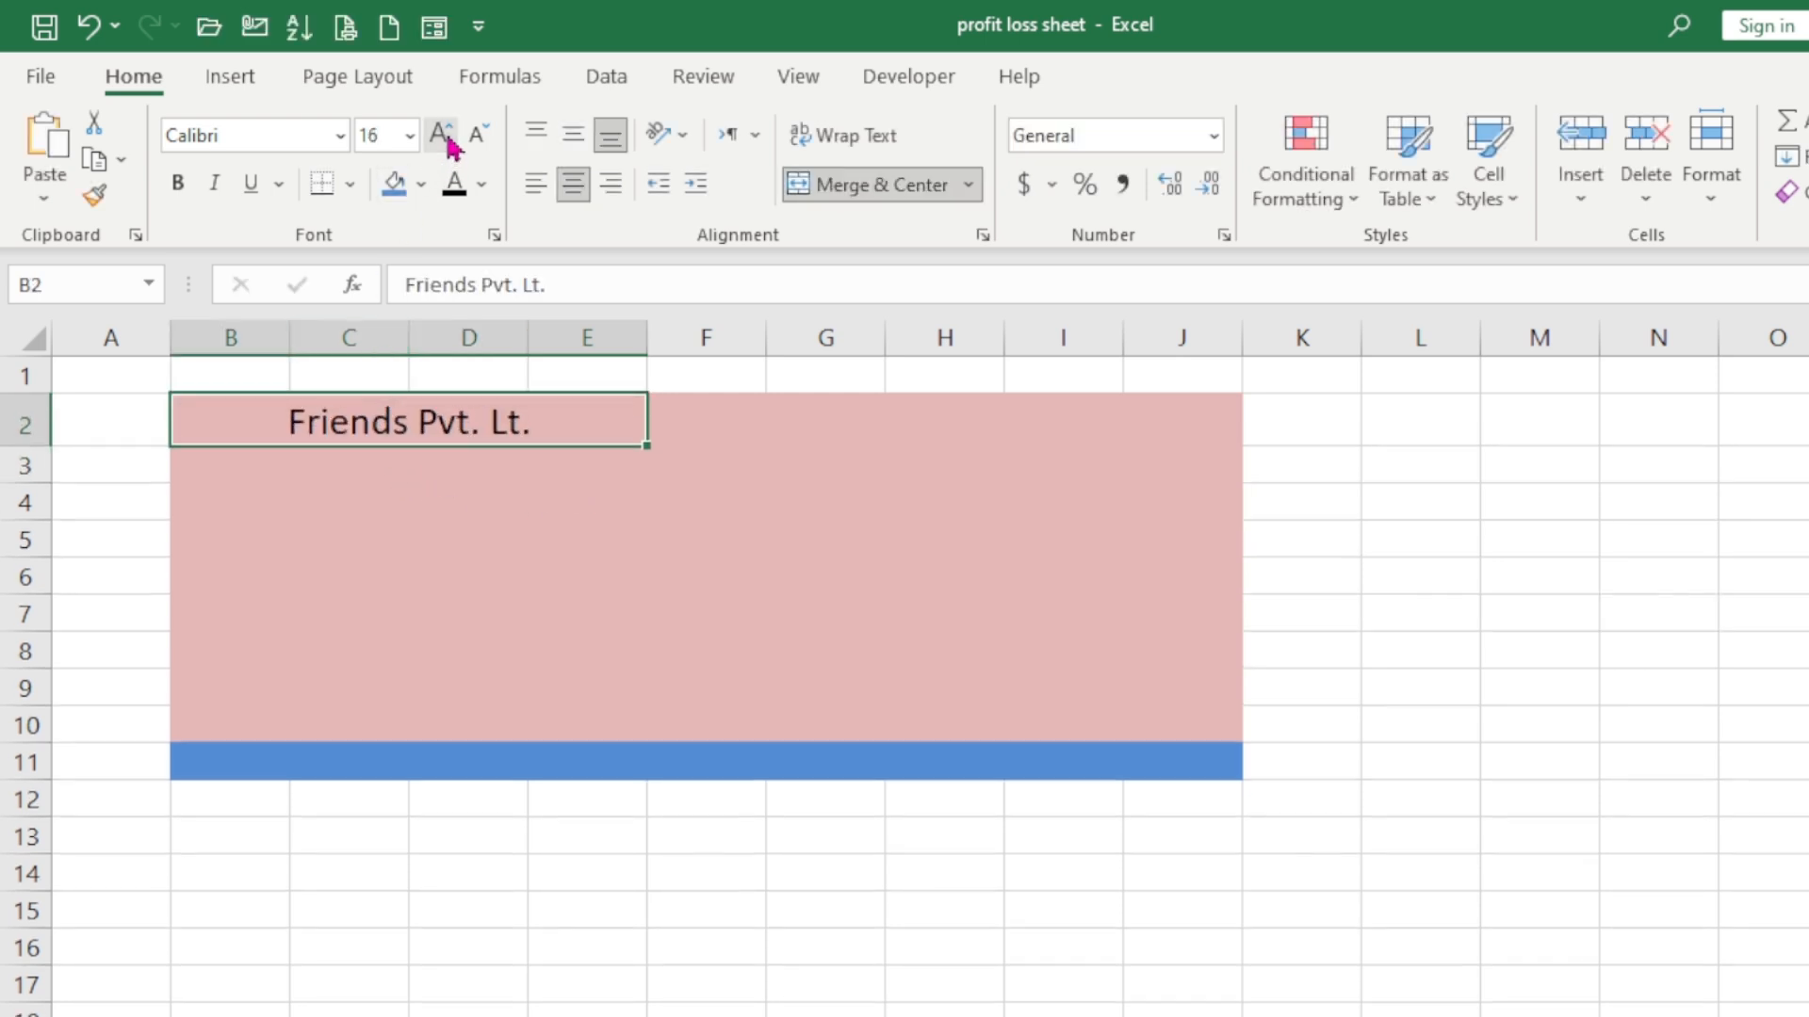
left_click(447, 141)
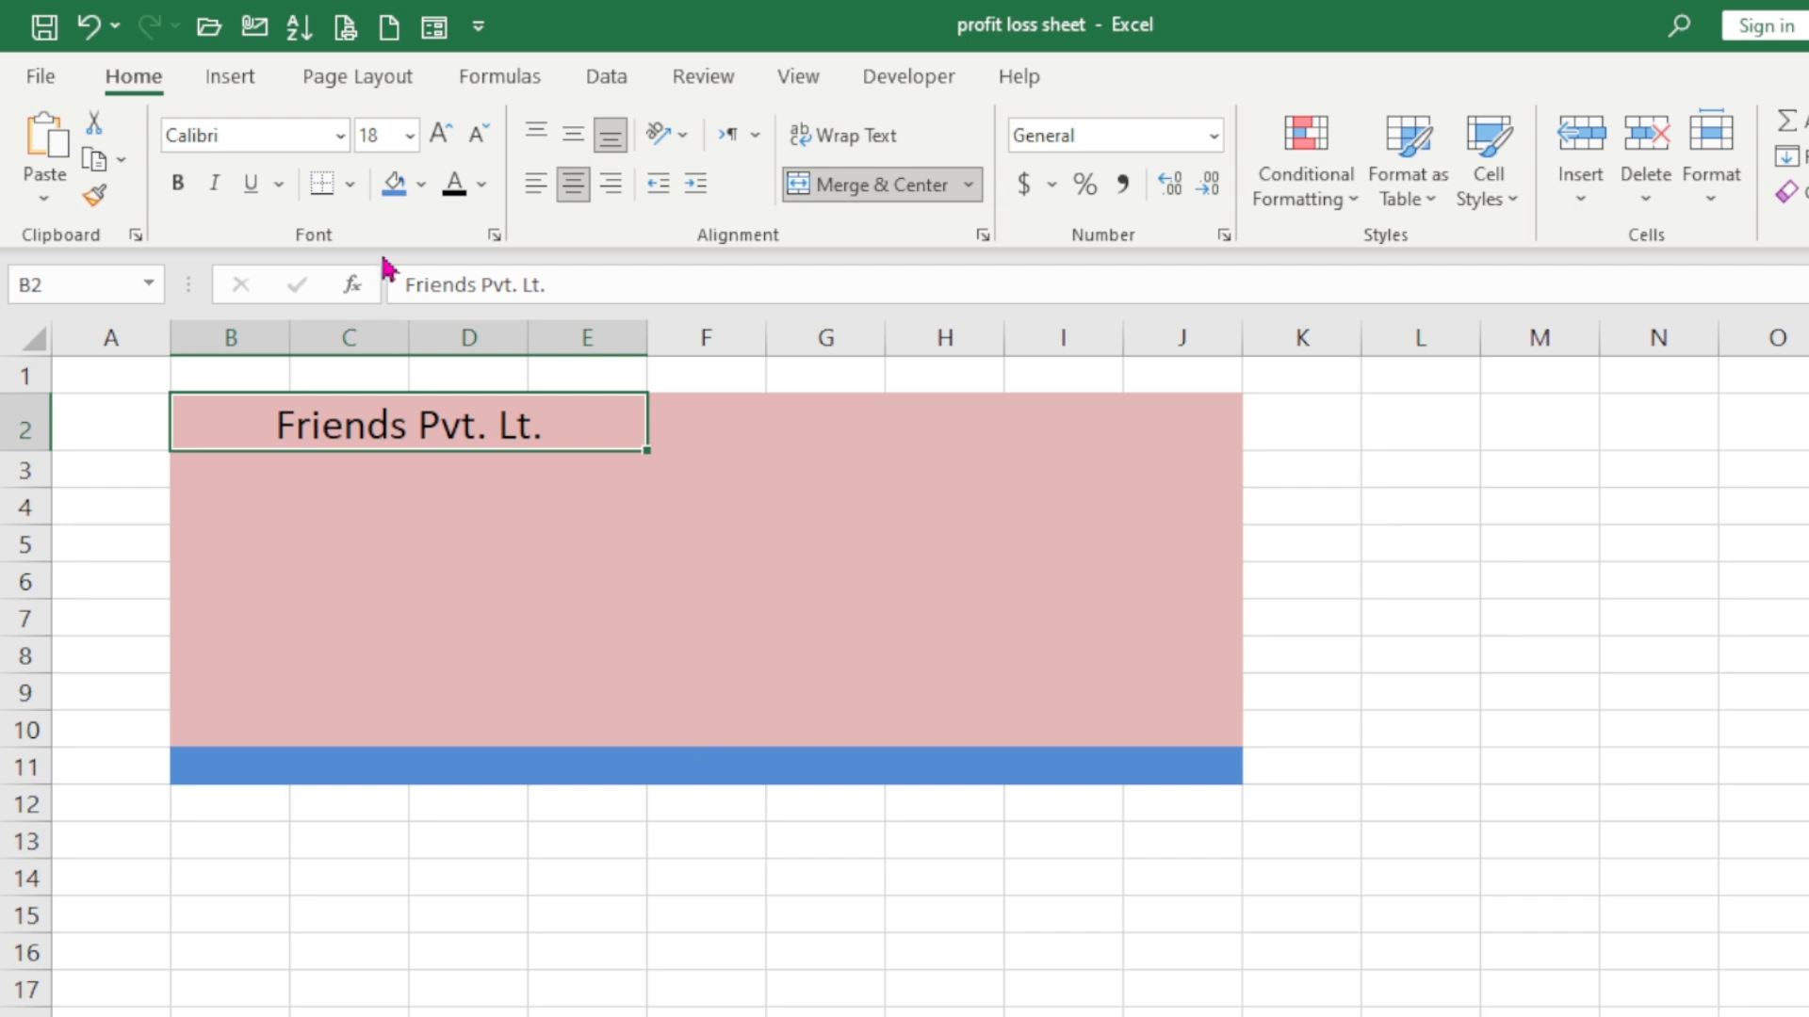
left_click(390, 185)
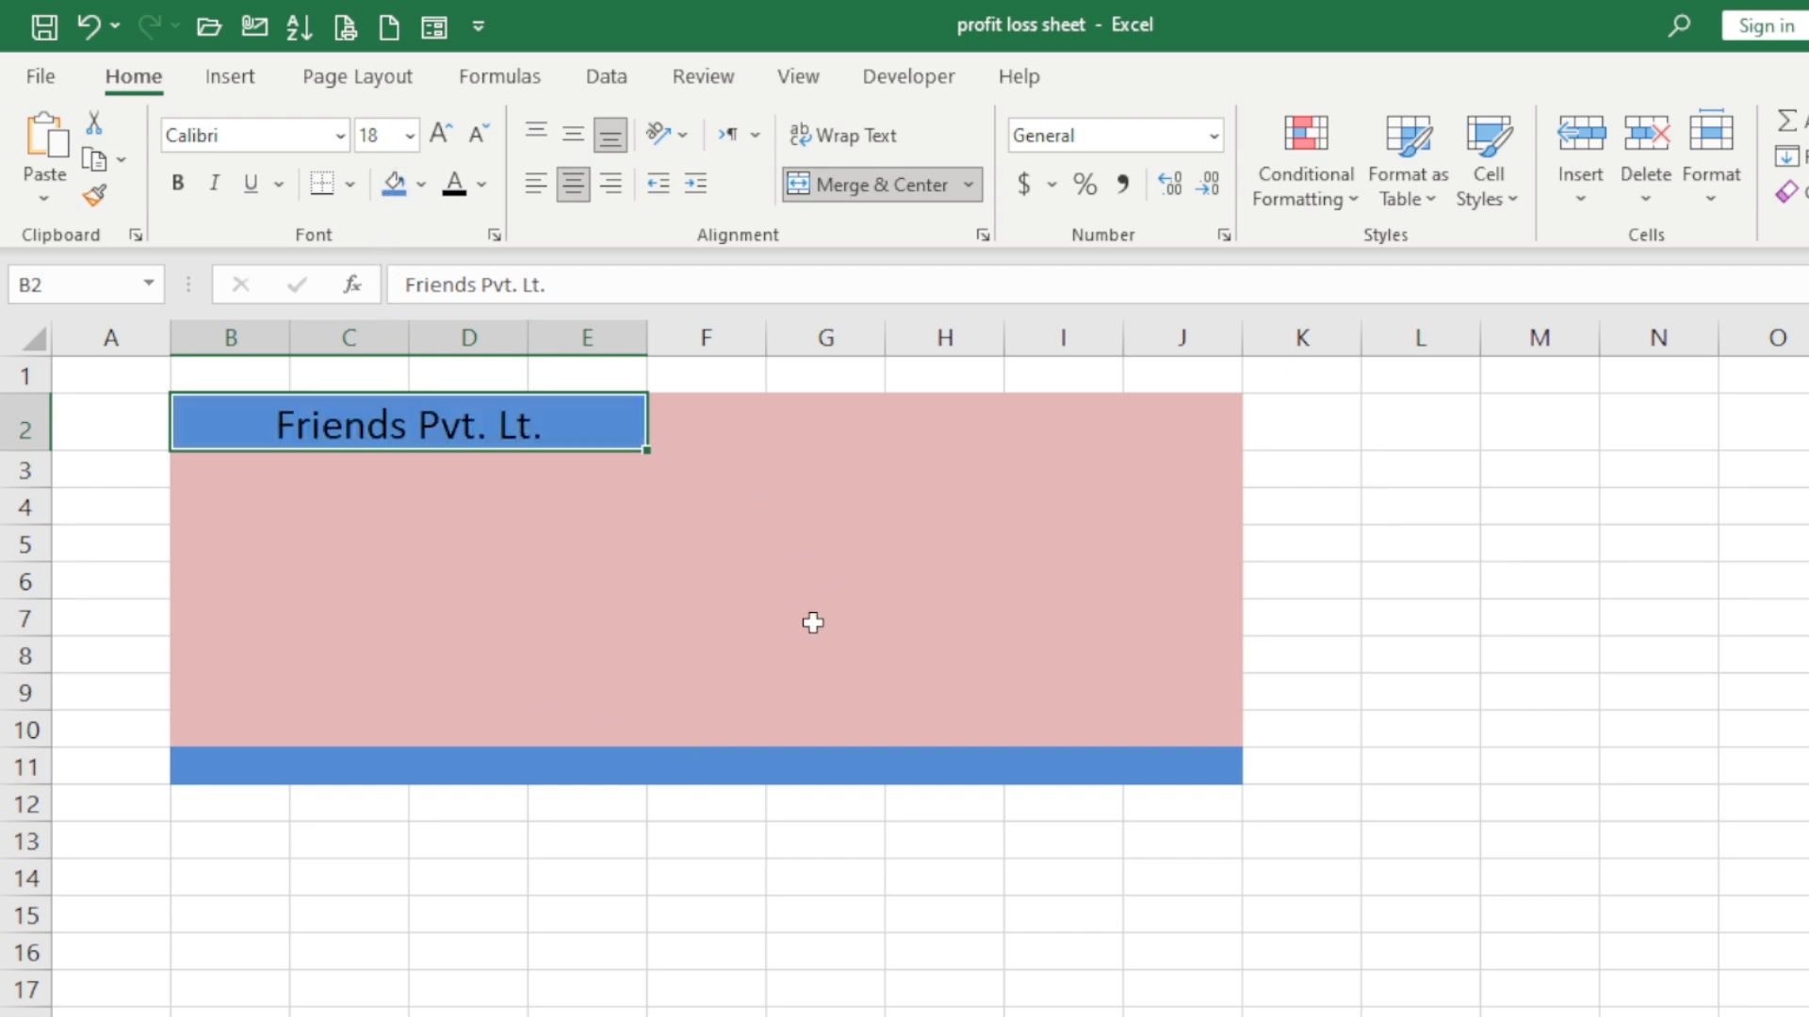
left_click(802, 590)
- Format the company title in B2 with the Pristina font, bold and white text
left_click(530, 413)
left_click(340, 137)
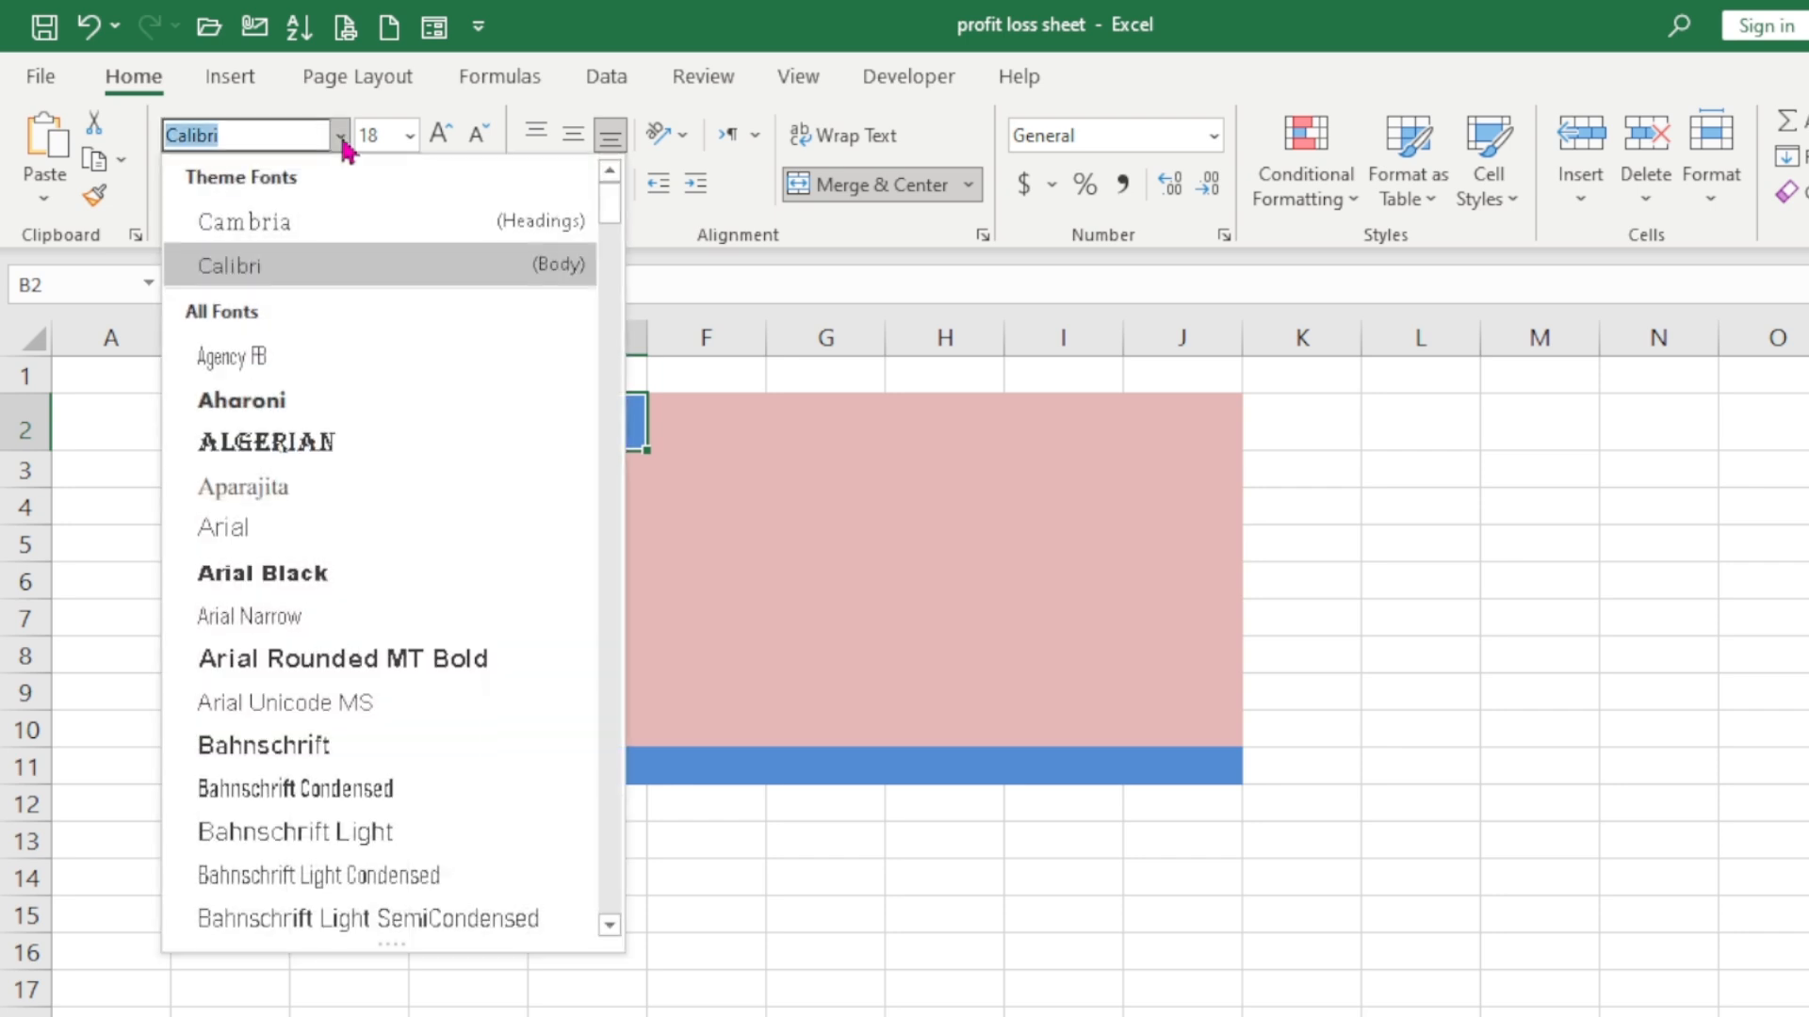
type("Pristina")
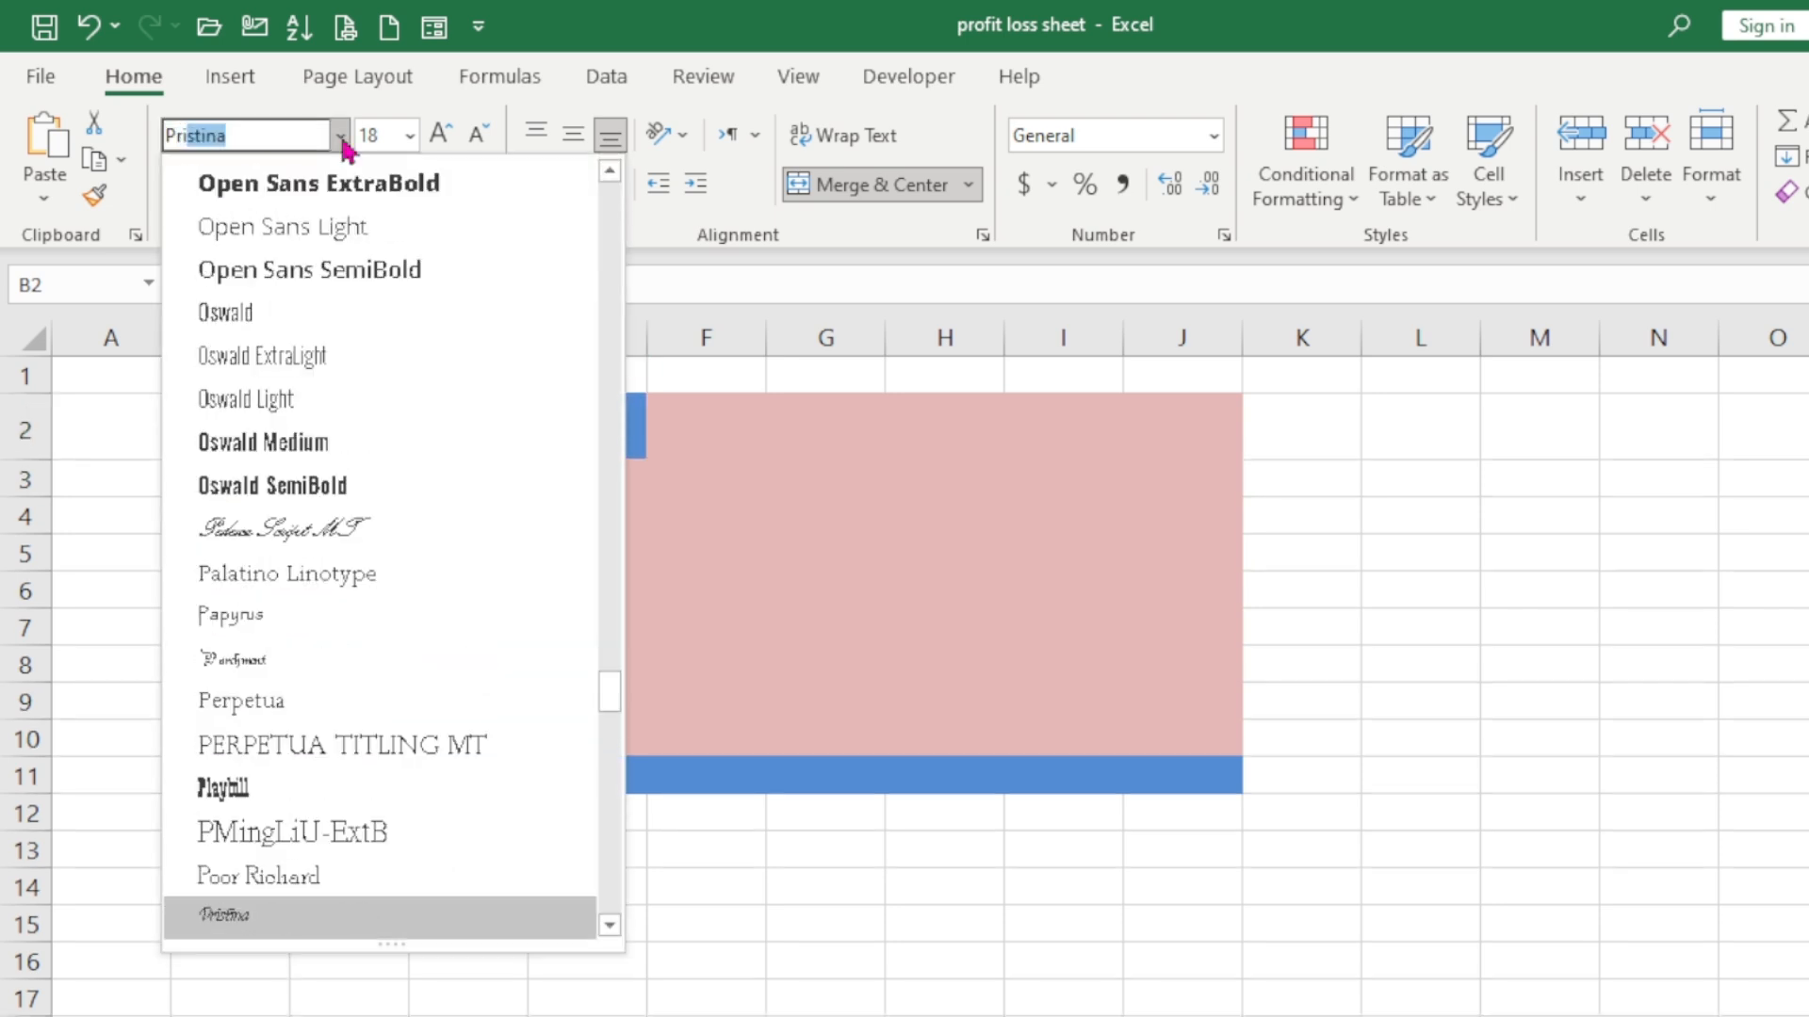
key("Return")
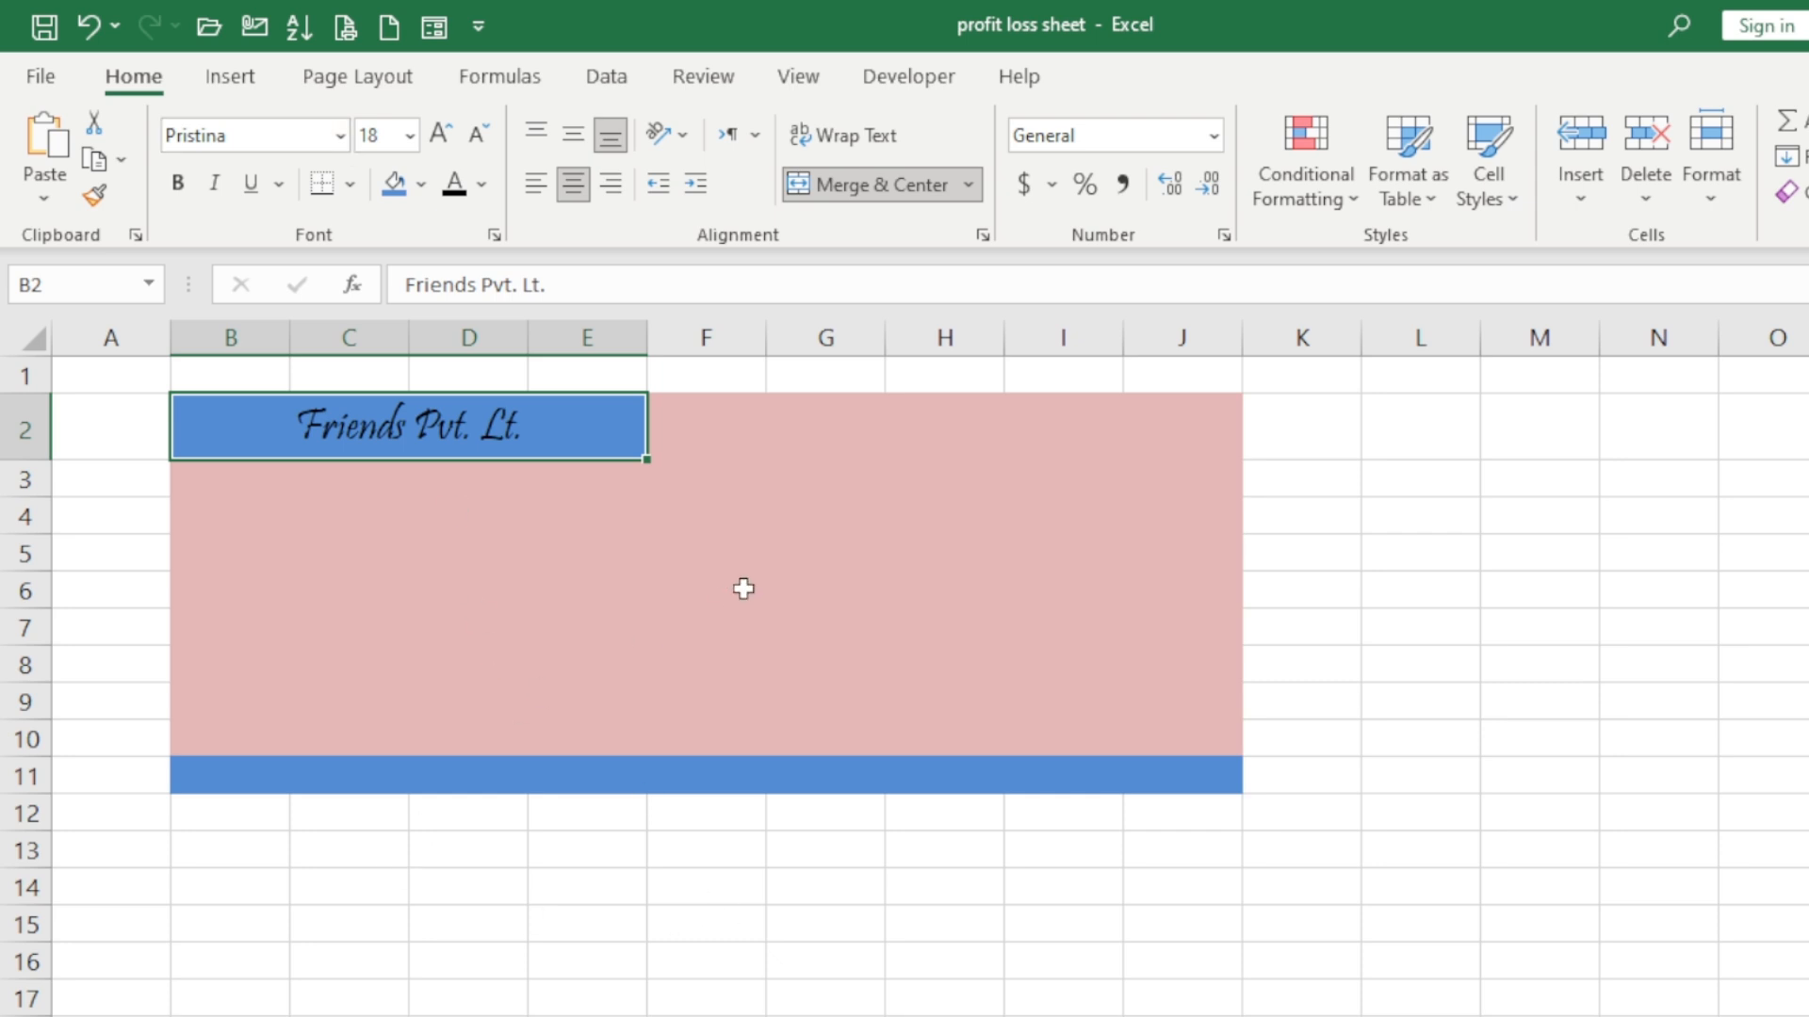
key("ctrl+b")
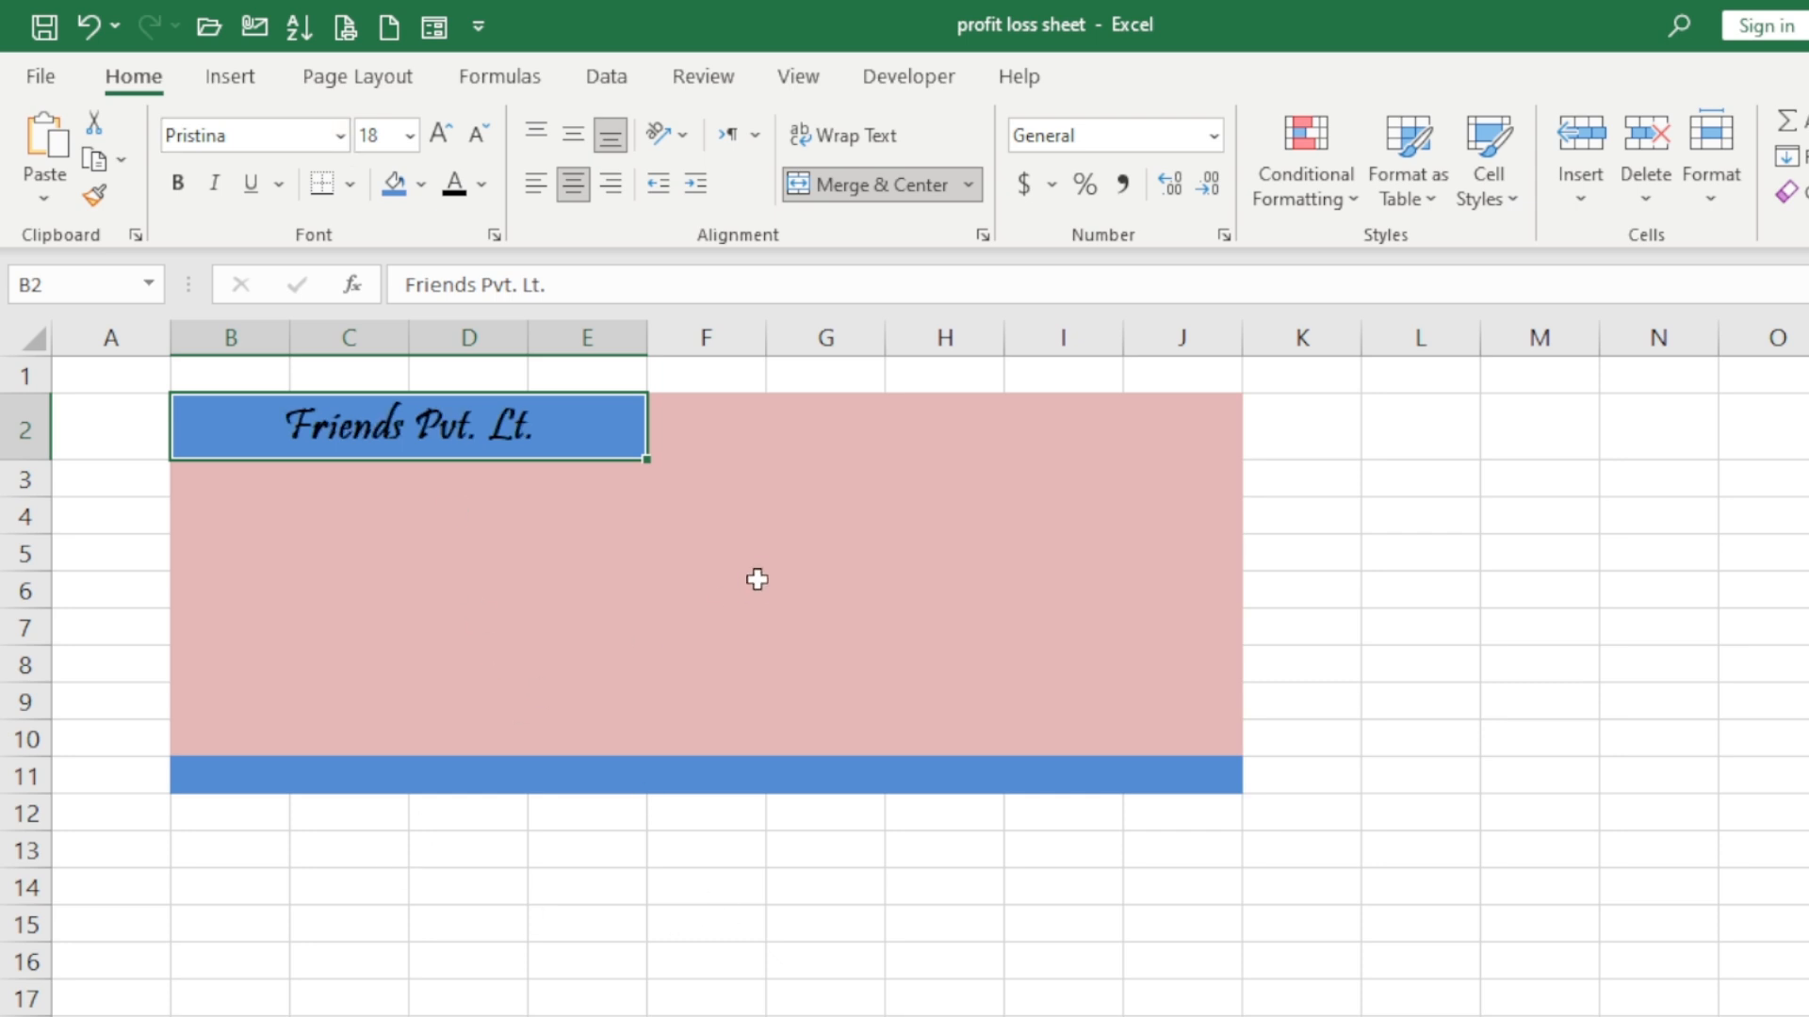
left_click(485, 194)
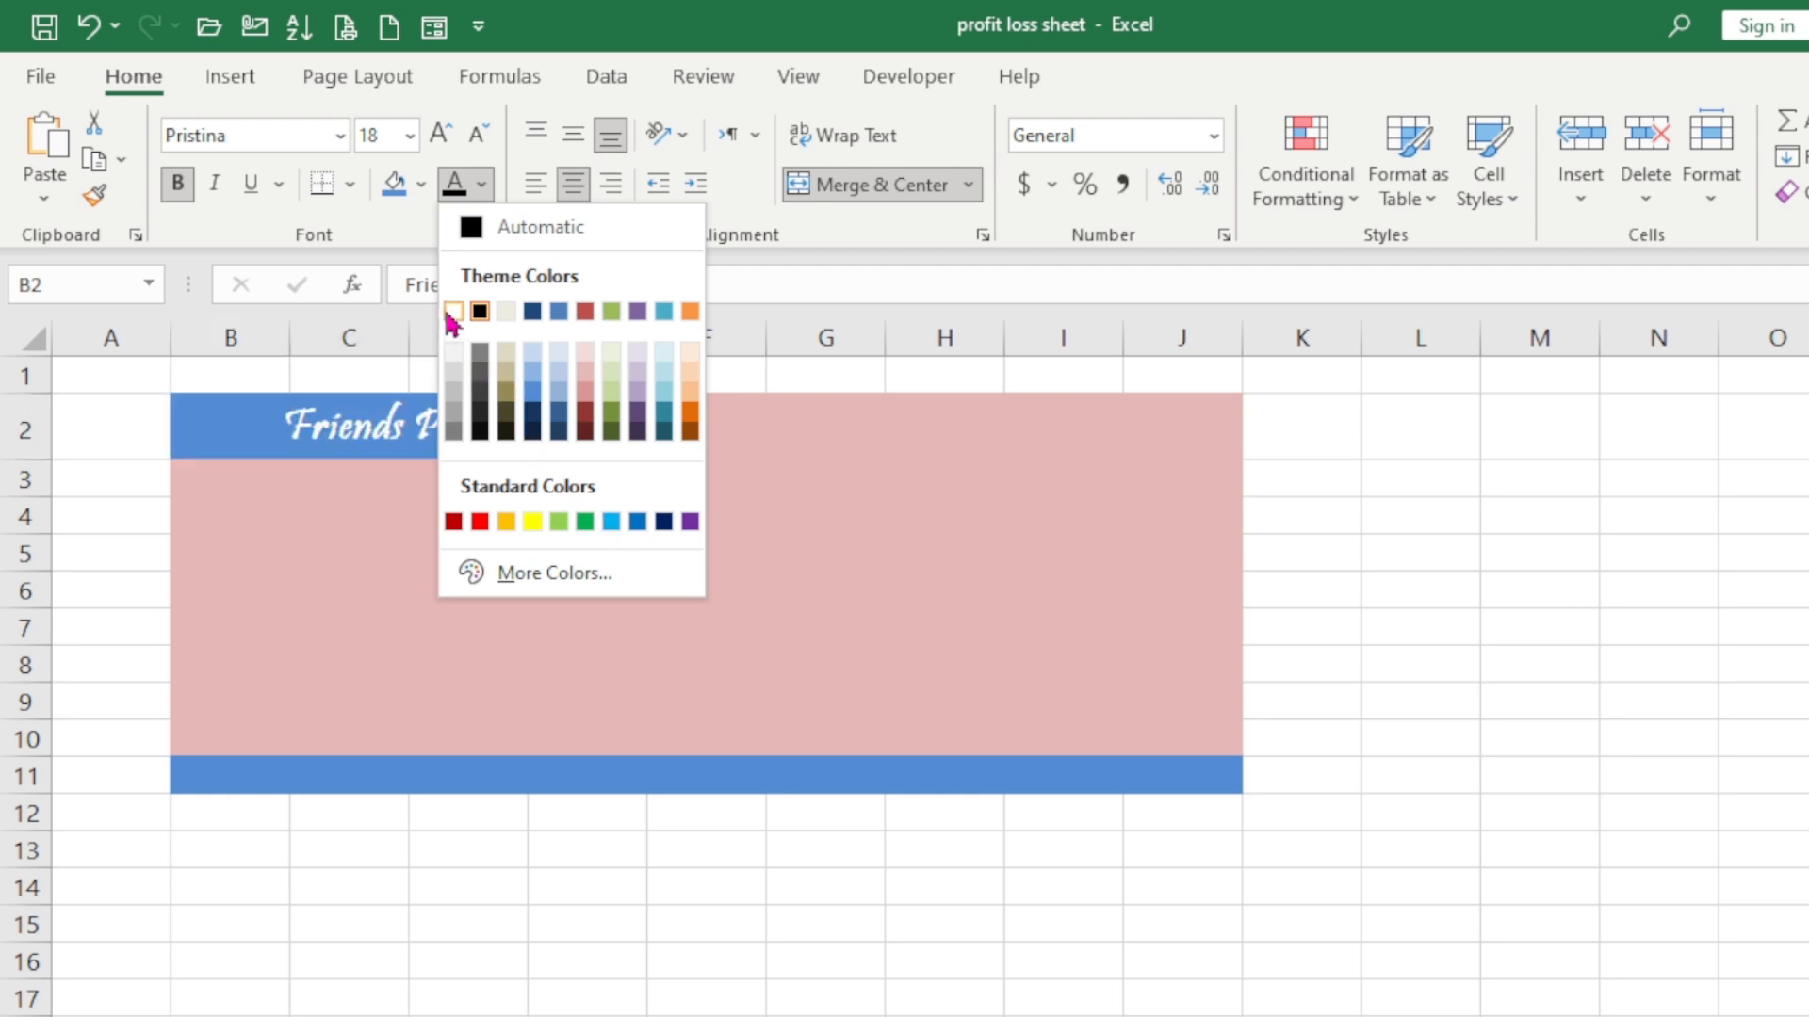
left_click(453, 312)
left_click(770, 556)
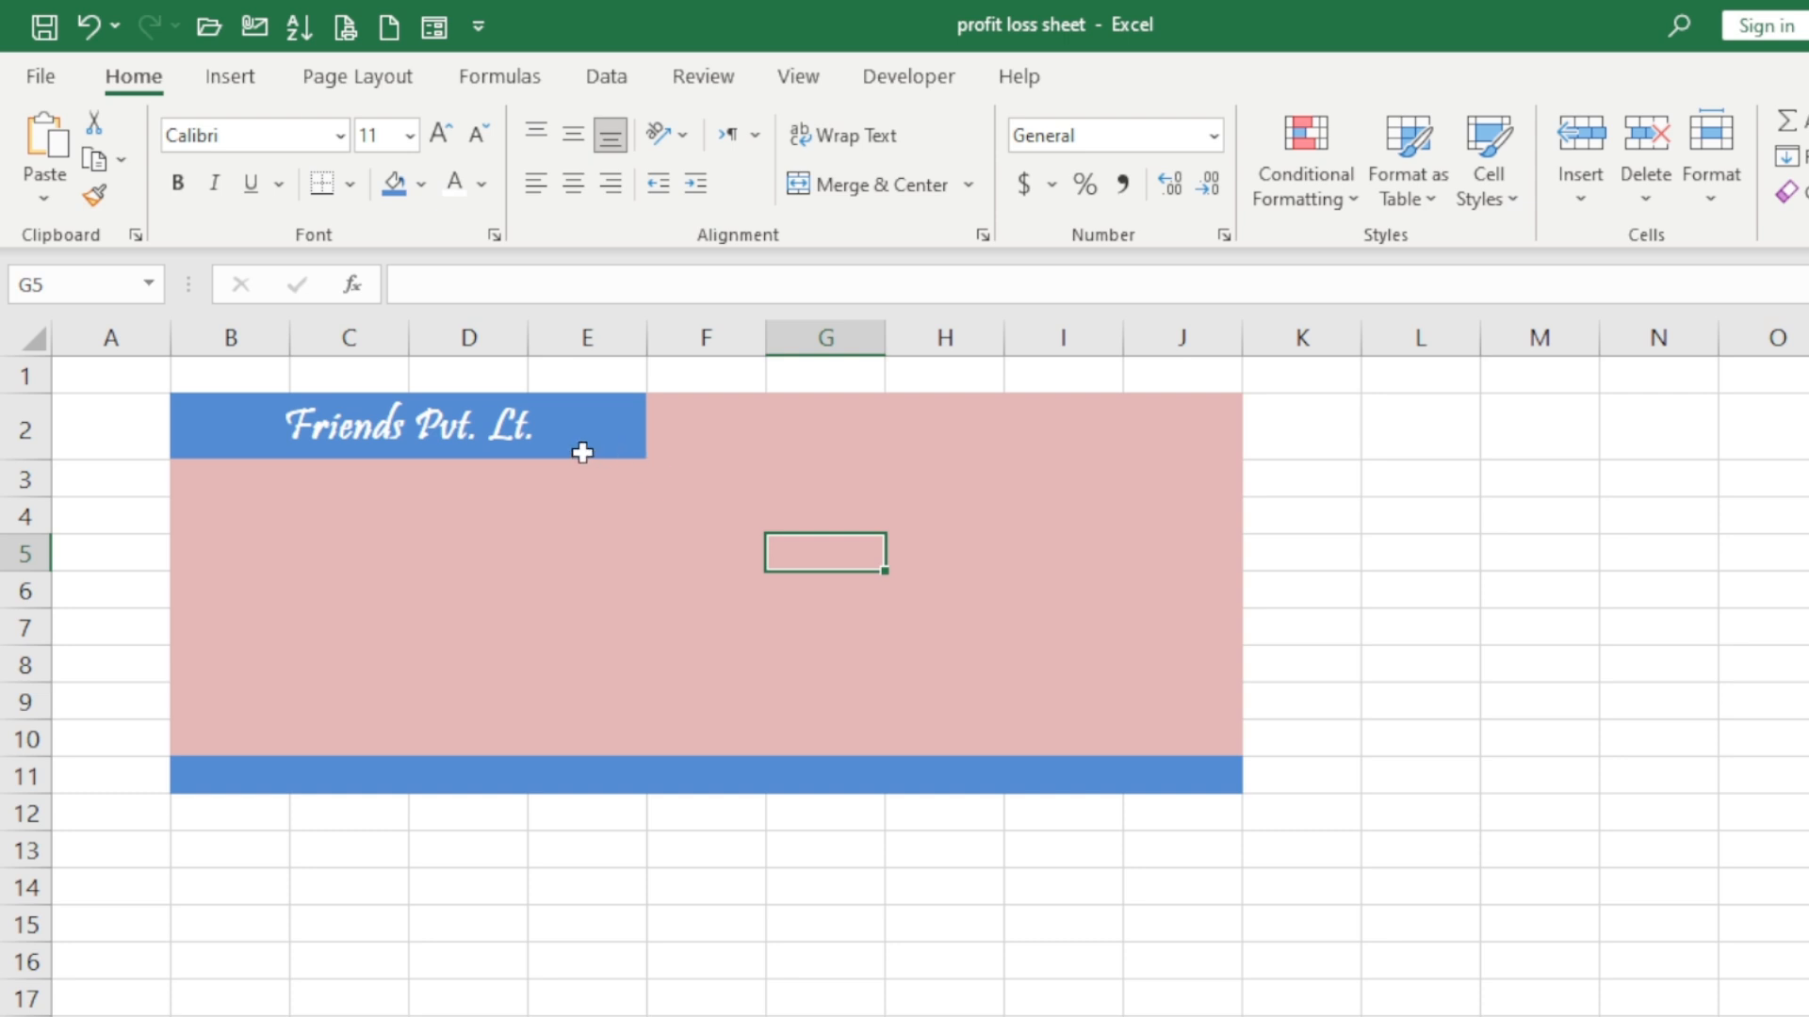
- Apply a Bottom Double Border in the medium blue theme line color beneath B2:J2
left_click_drag(531, 440, 1176, 408)
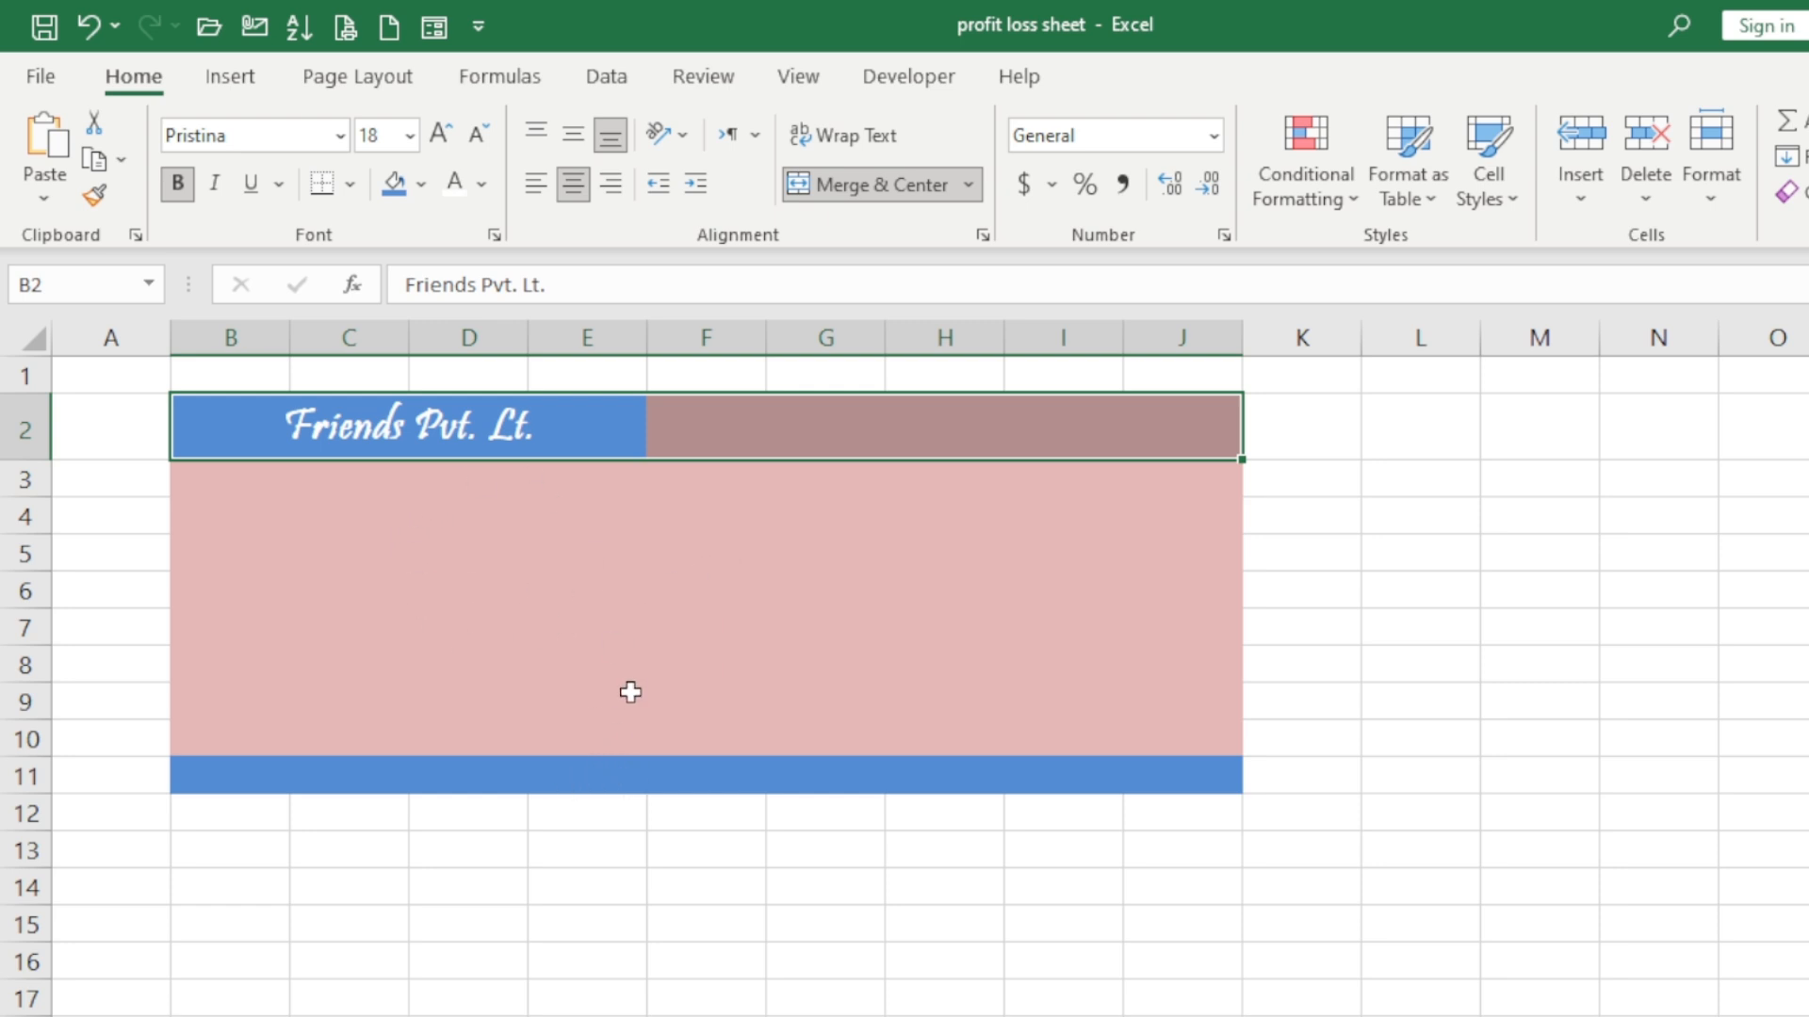
left_click(350, 185)
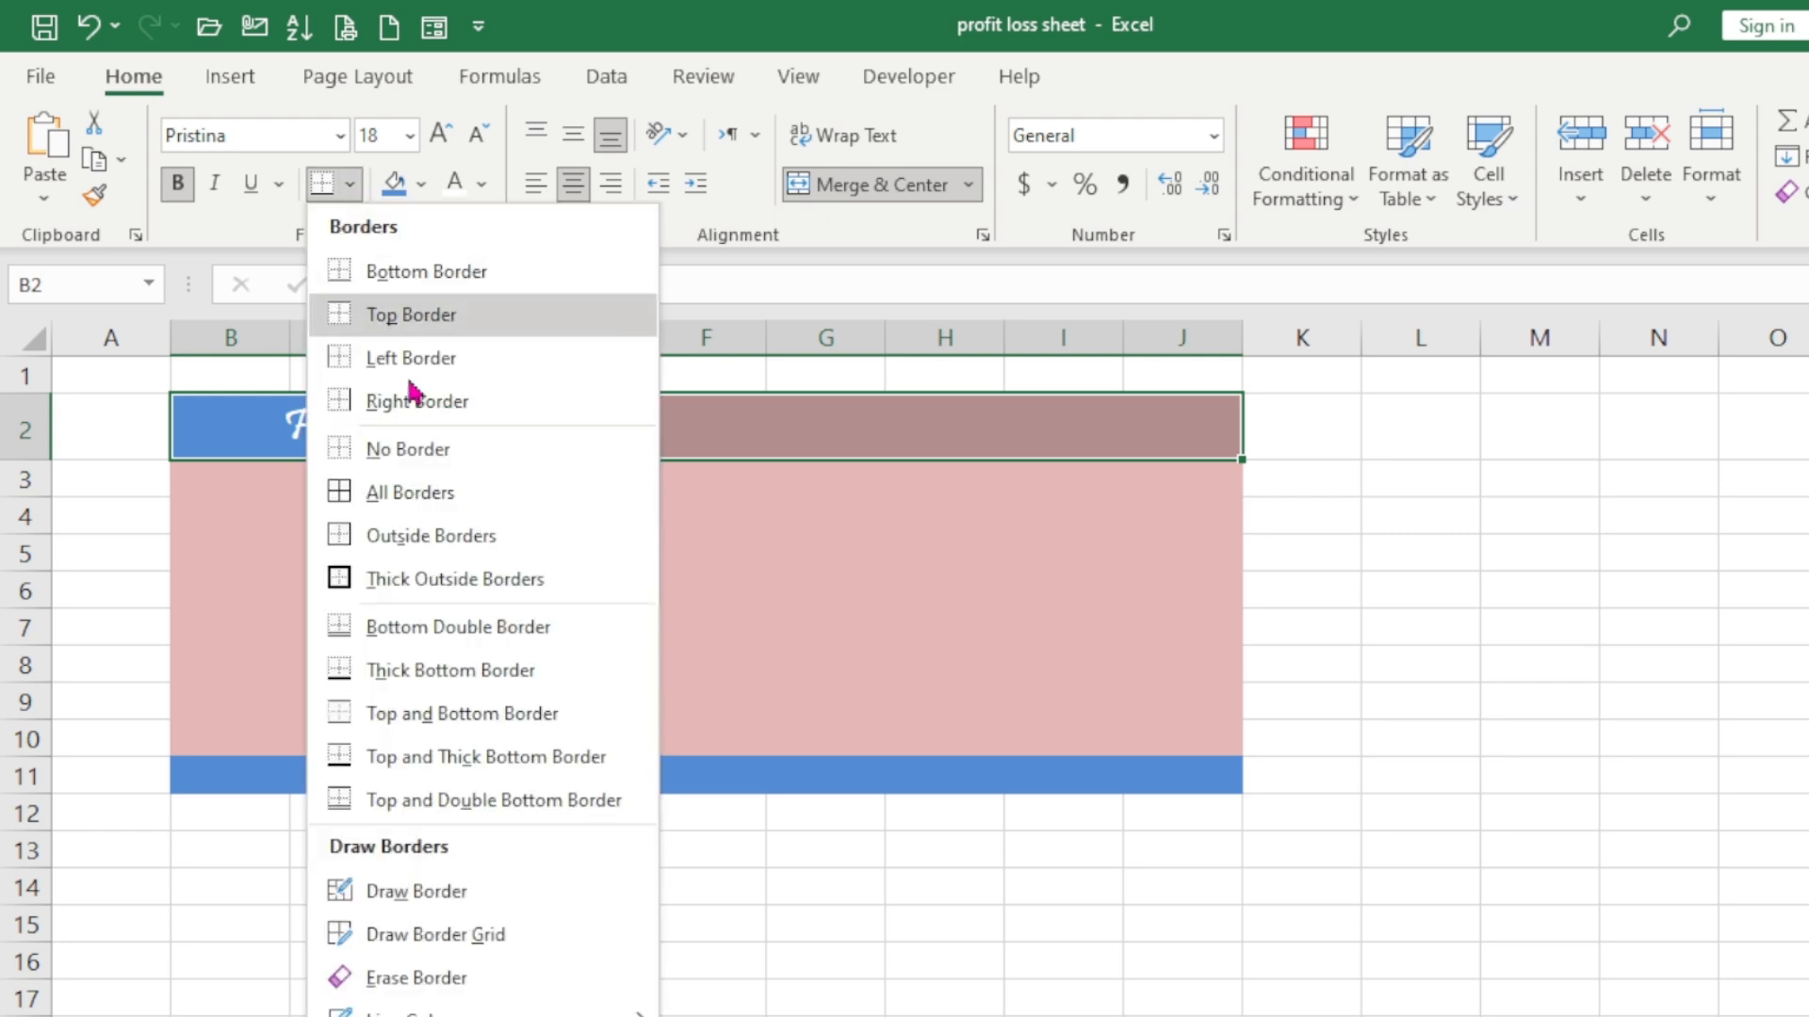
mouse_move(405, 1012)
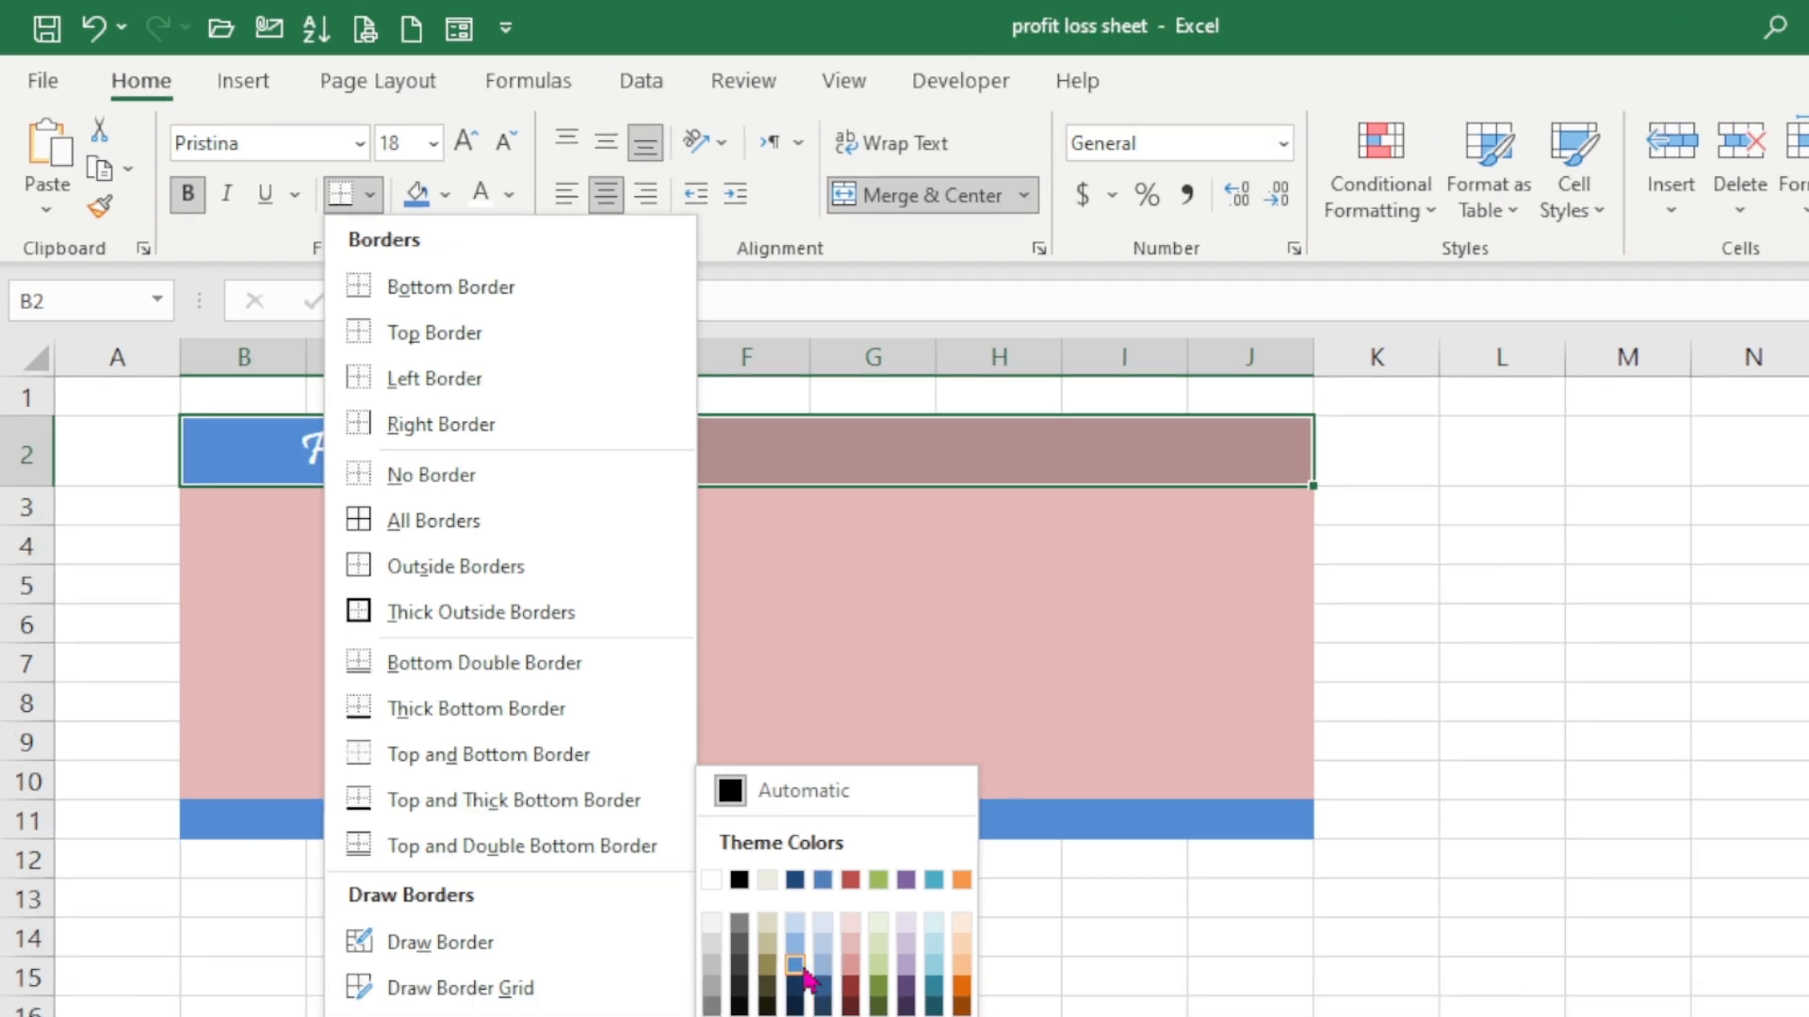
left_click(799, 969)
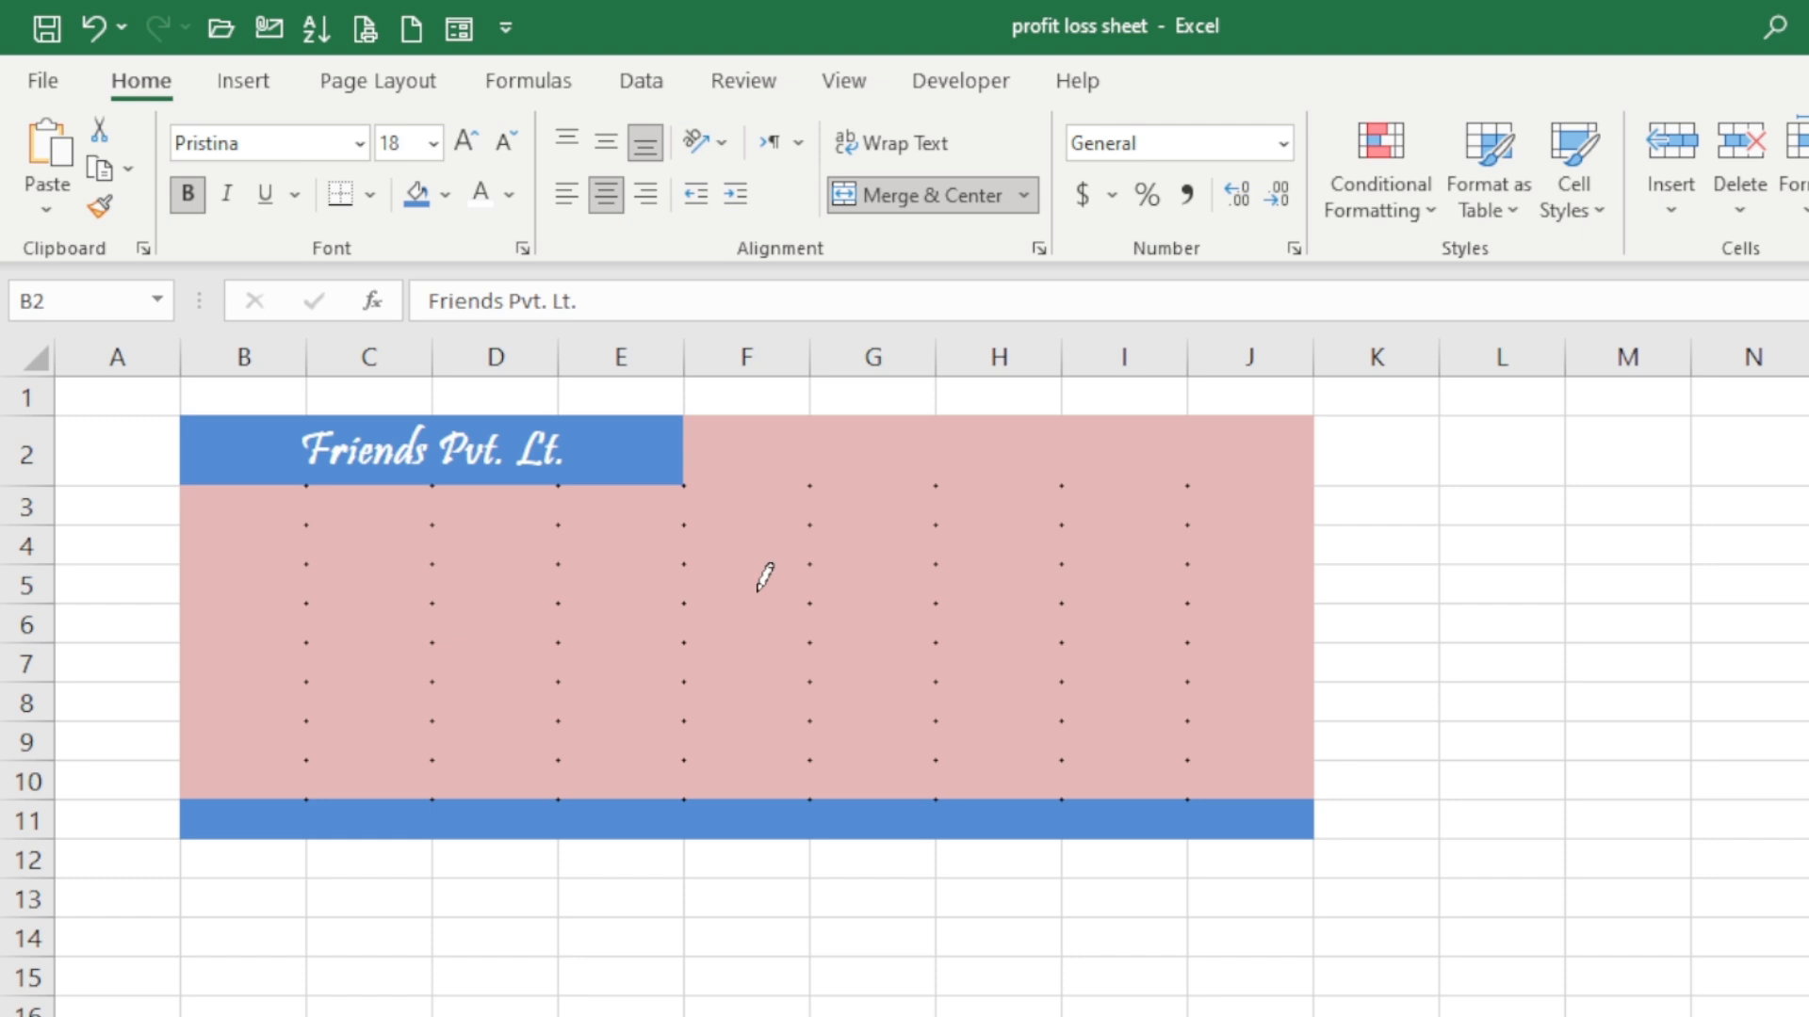
key("Escape")
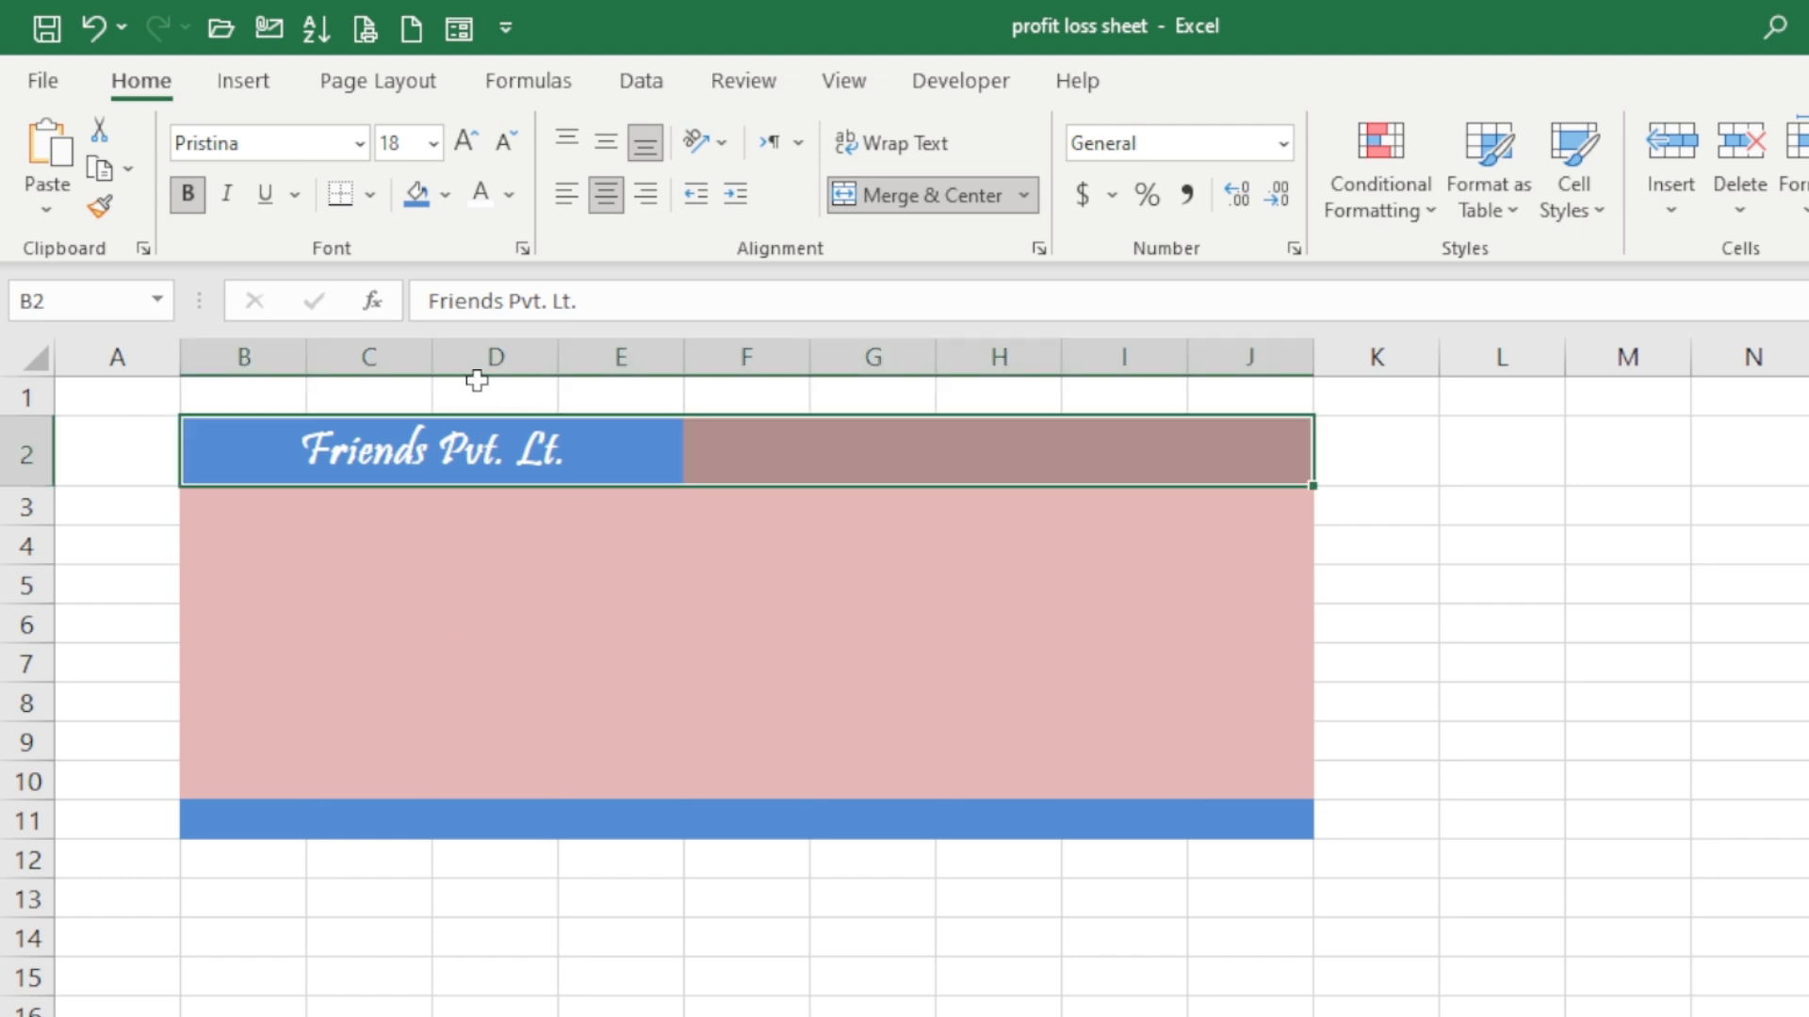
left_click(371, 195)
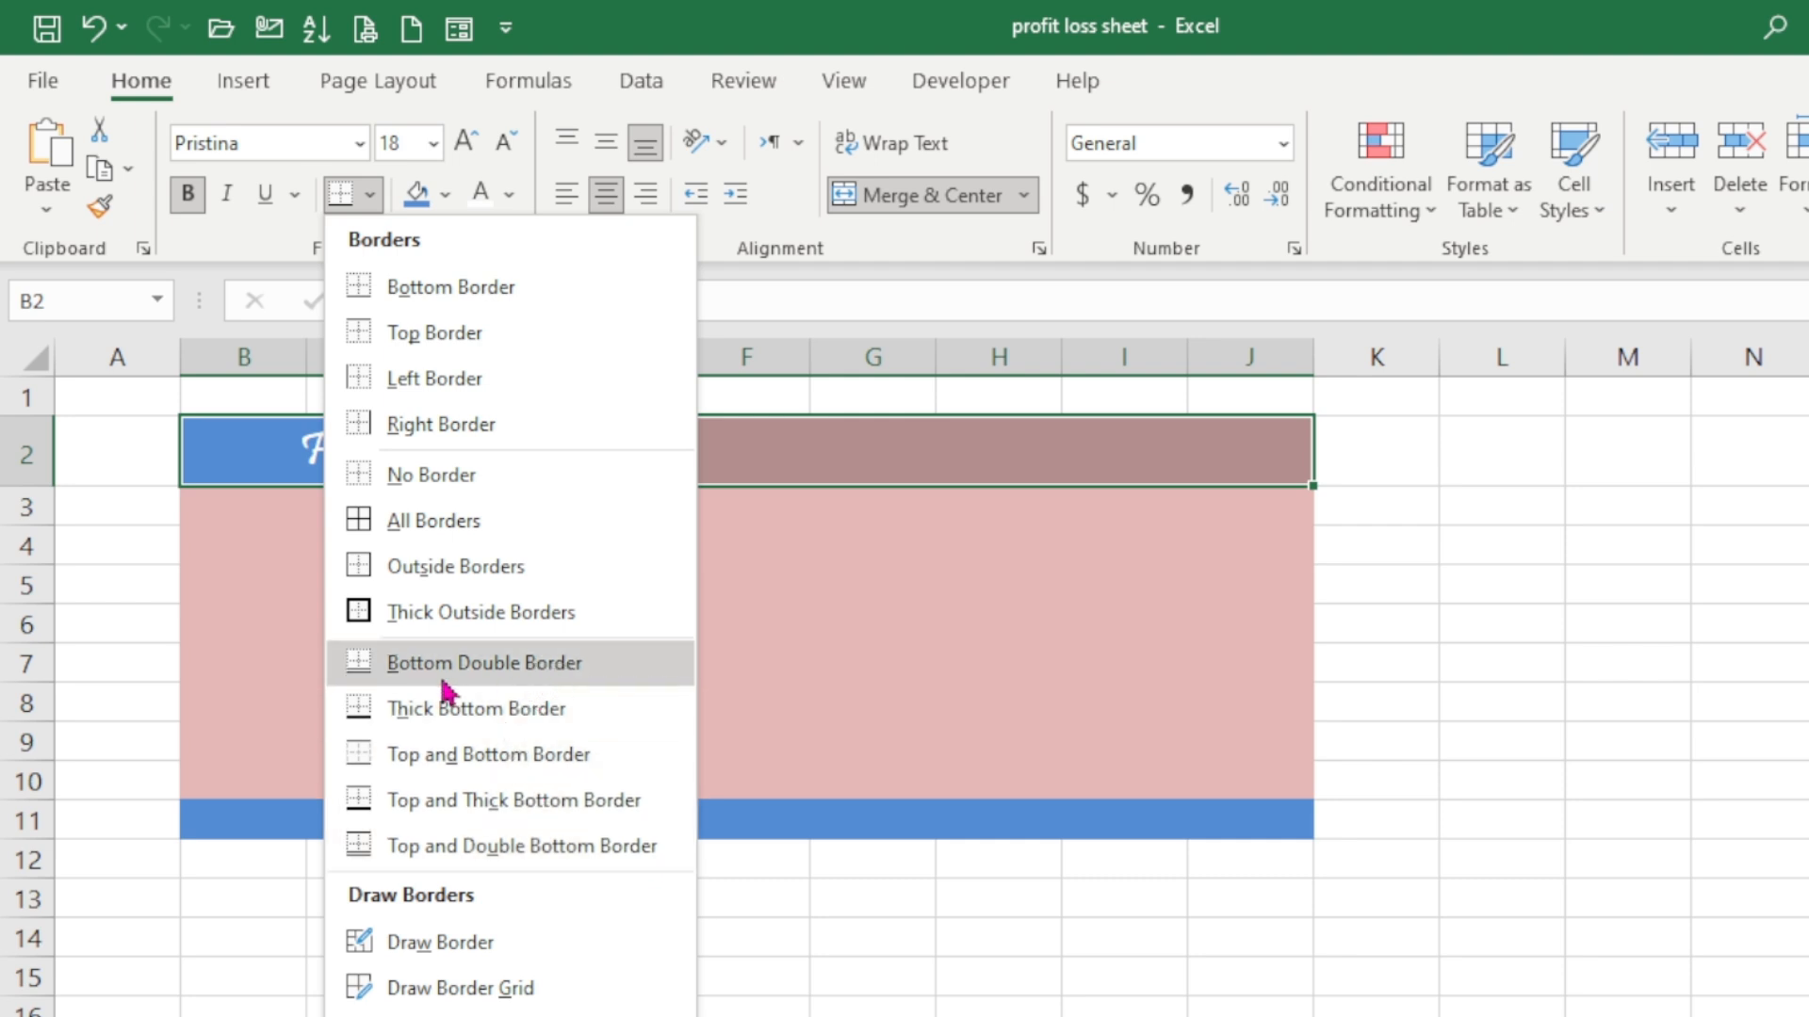
left_click(509, 675)
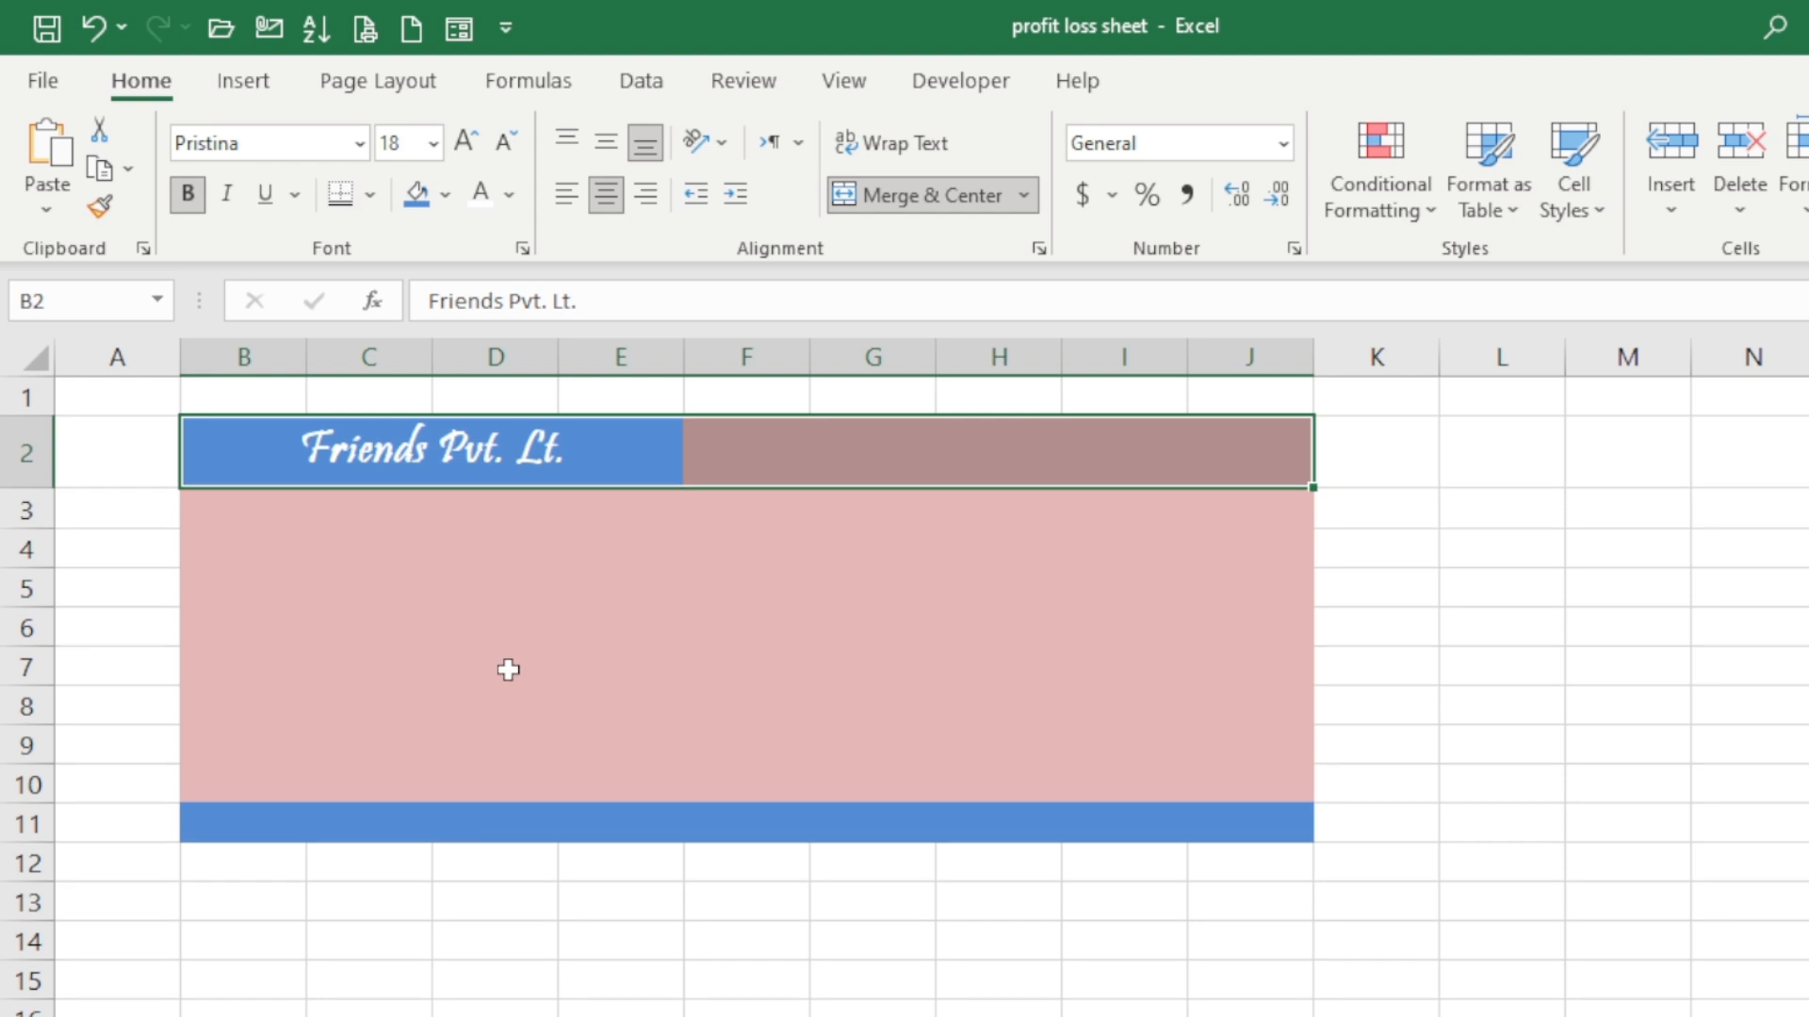
left_click(1398, 547)
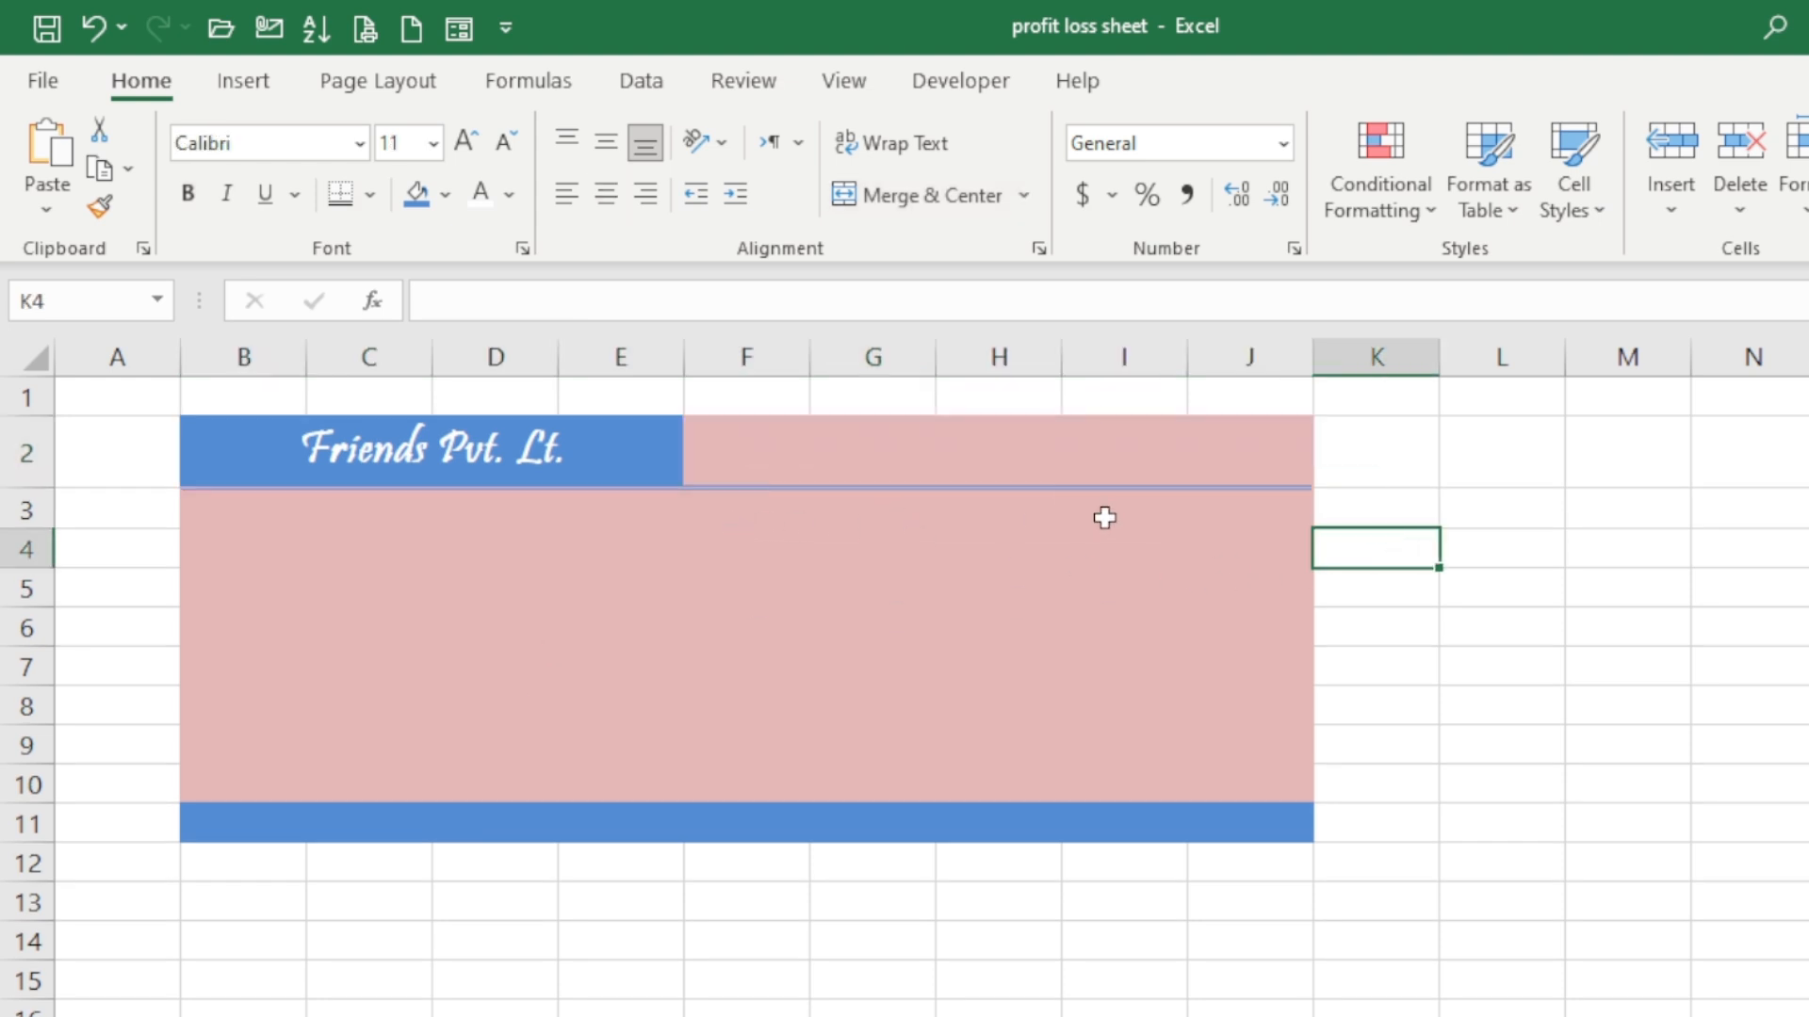
- Merge and center cells F3:J3 and enter the heading Imcome & Expenses 2024-2025
left_click(713, 506)
left_click_drag(713, 506, 1248, 524)
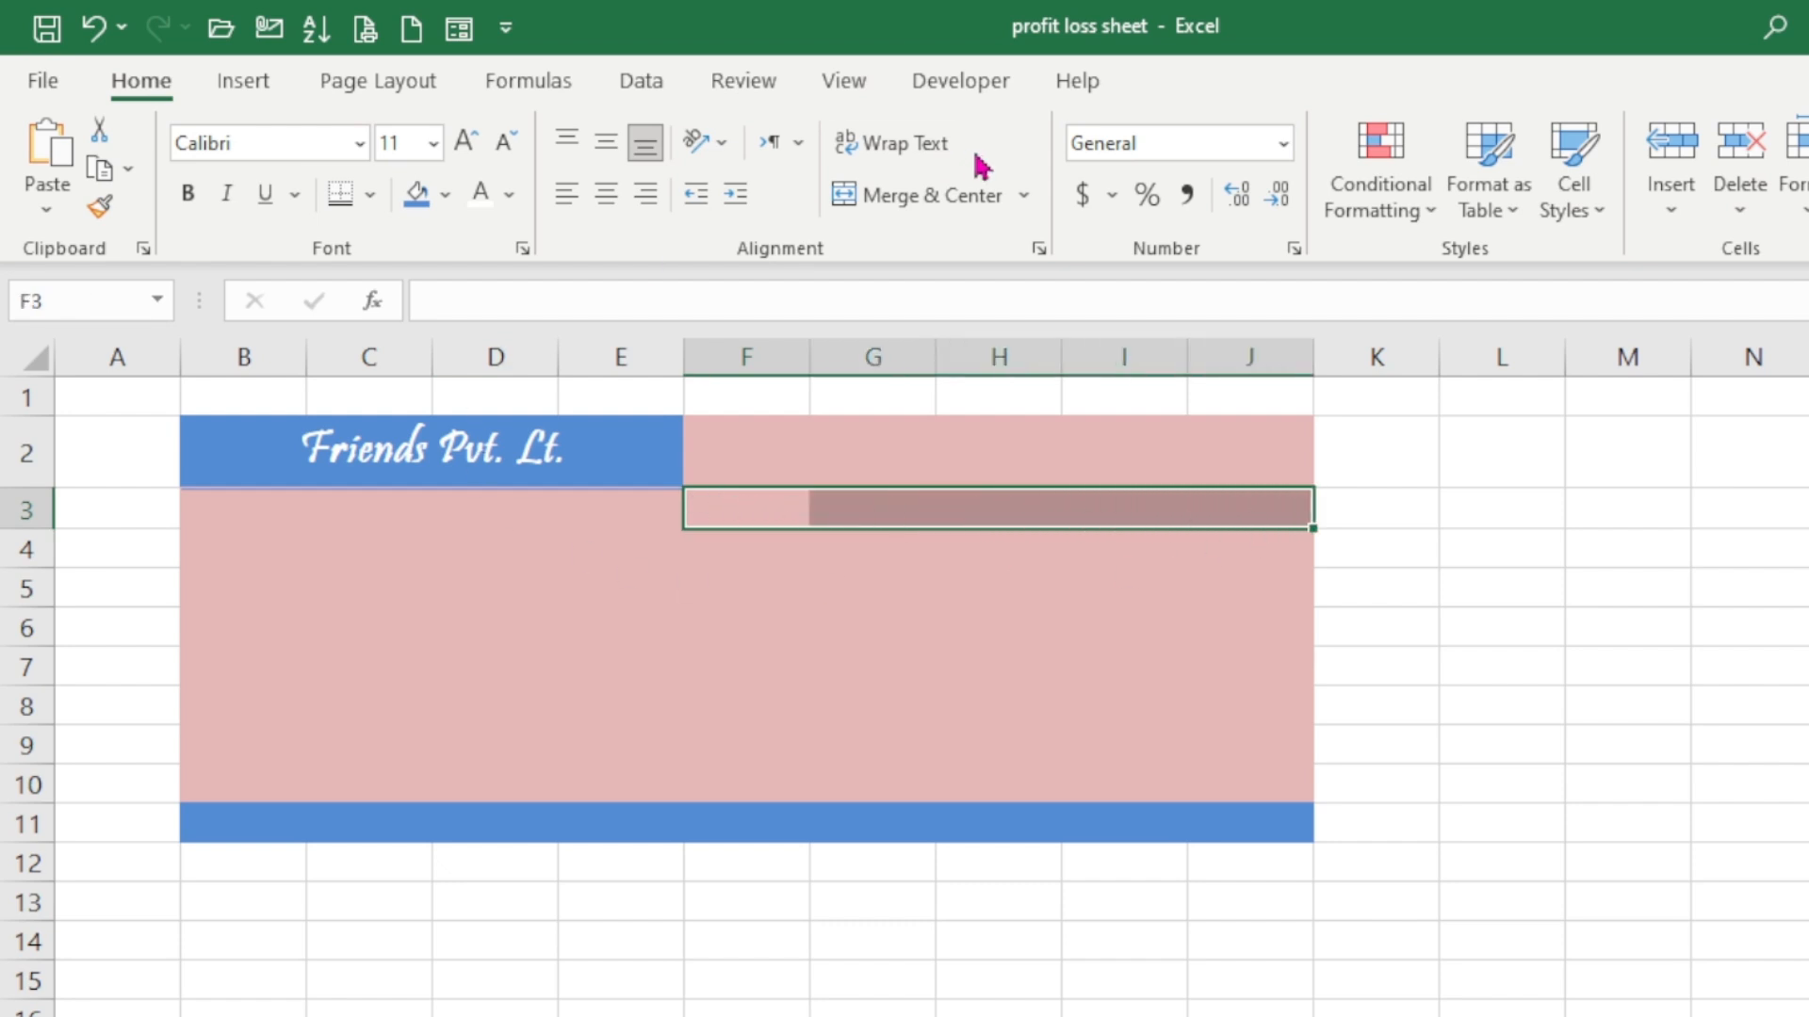
left_click(931, 200)
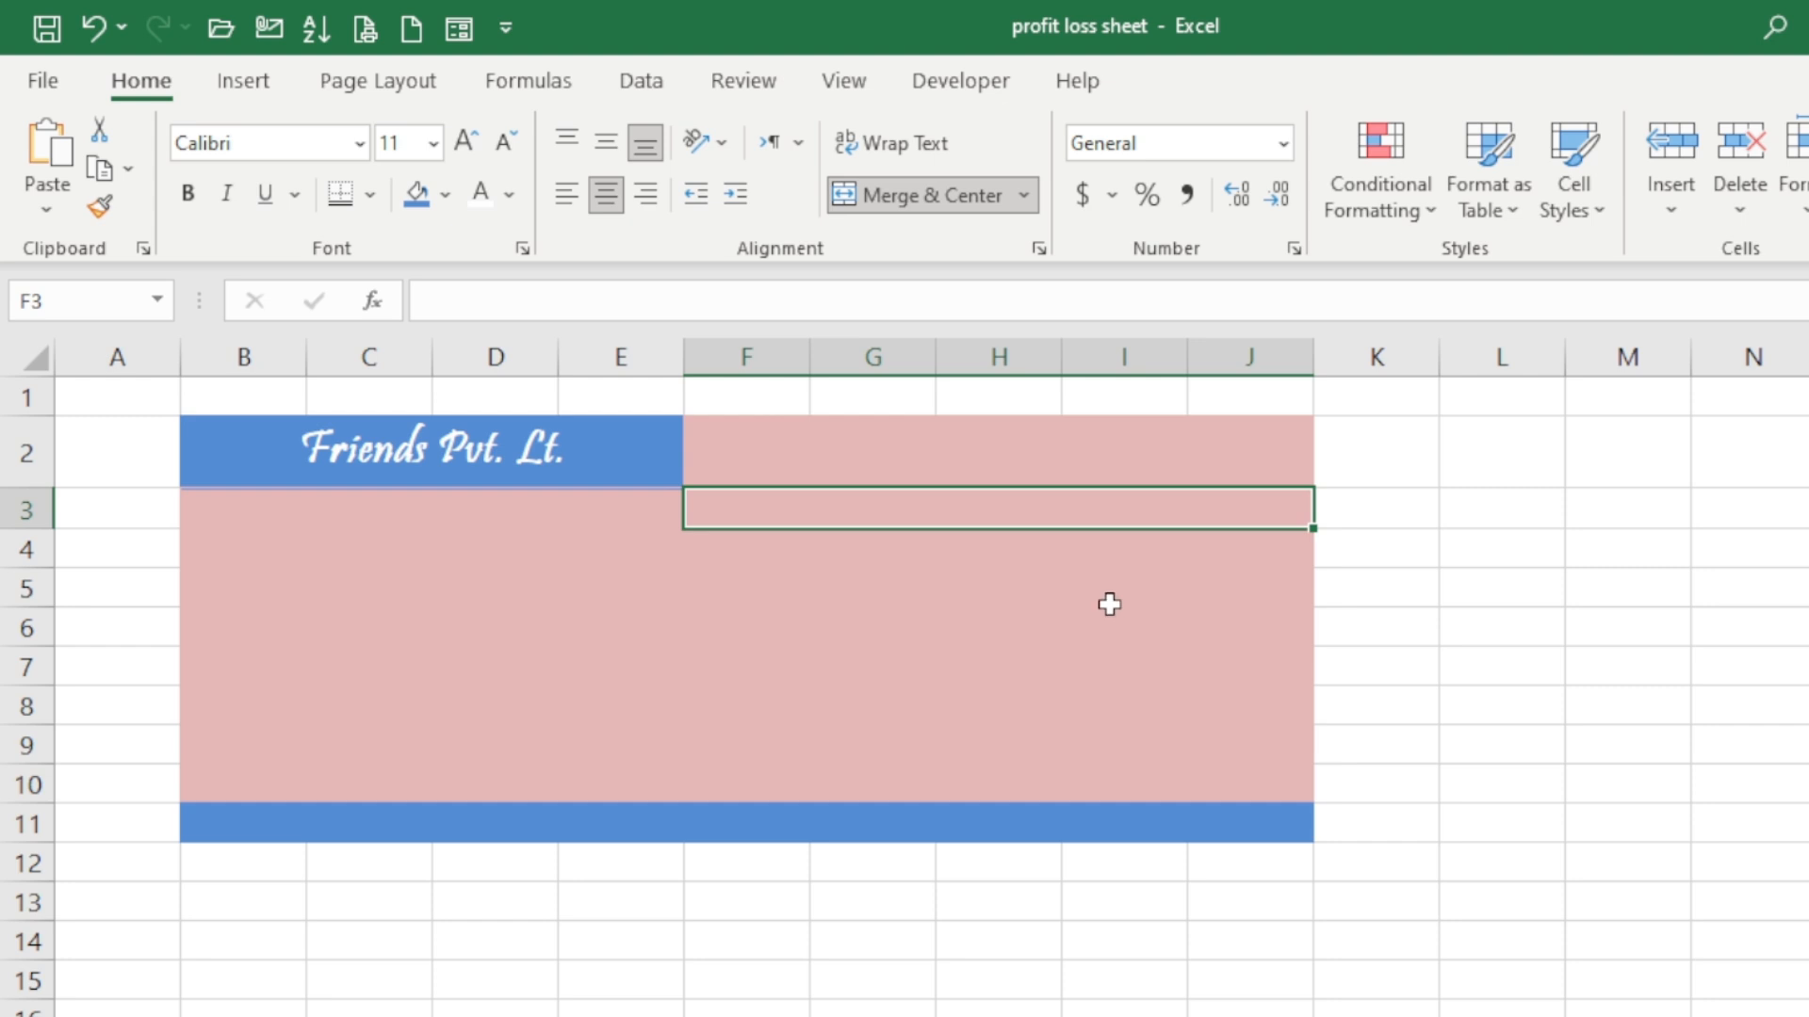
type("Imcome")
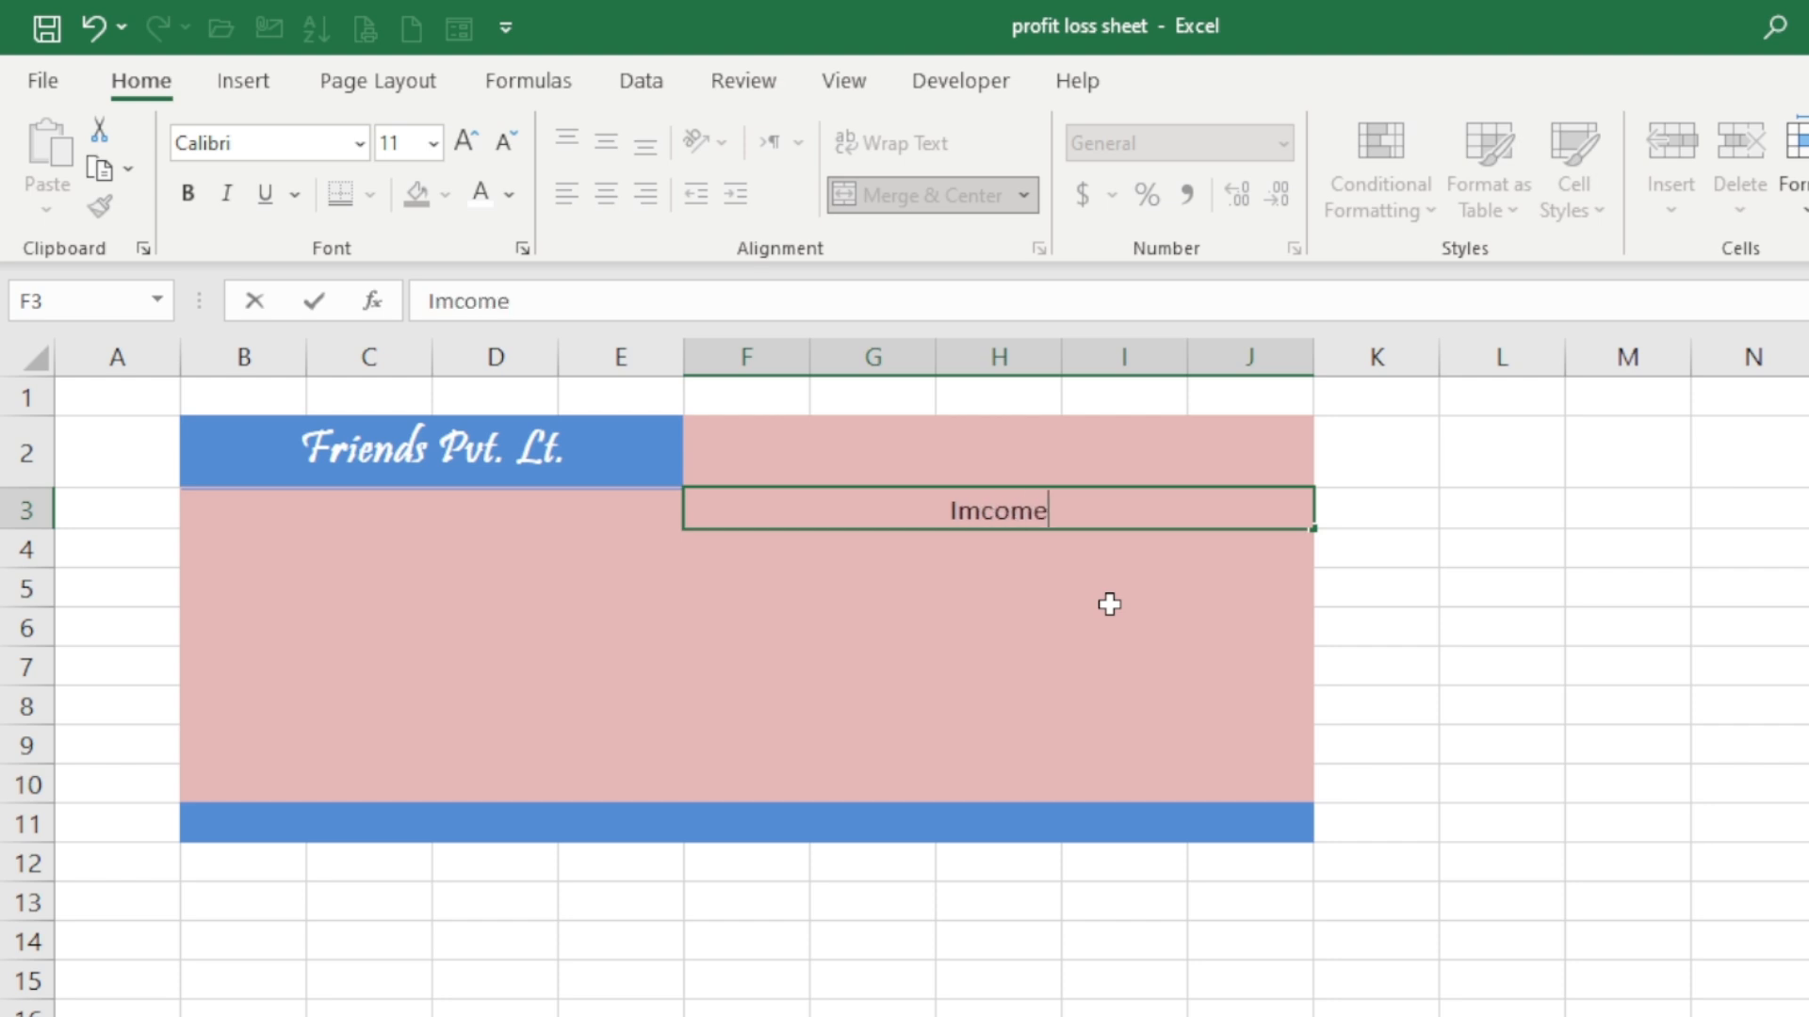
type(" &")
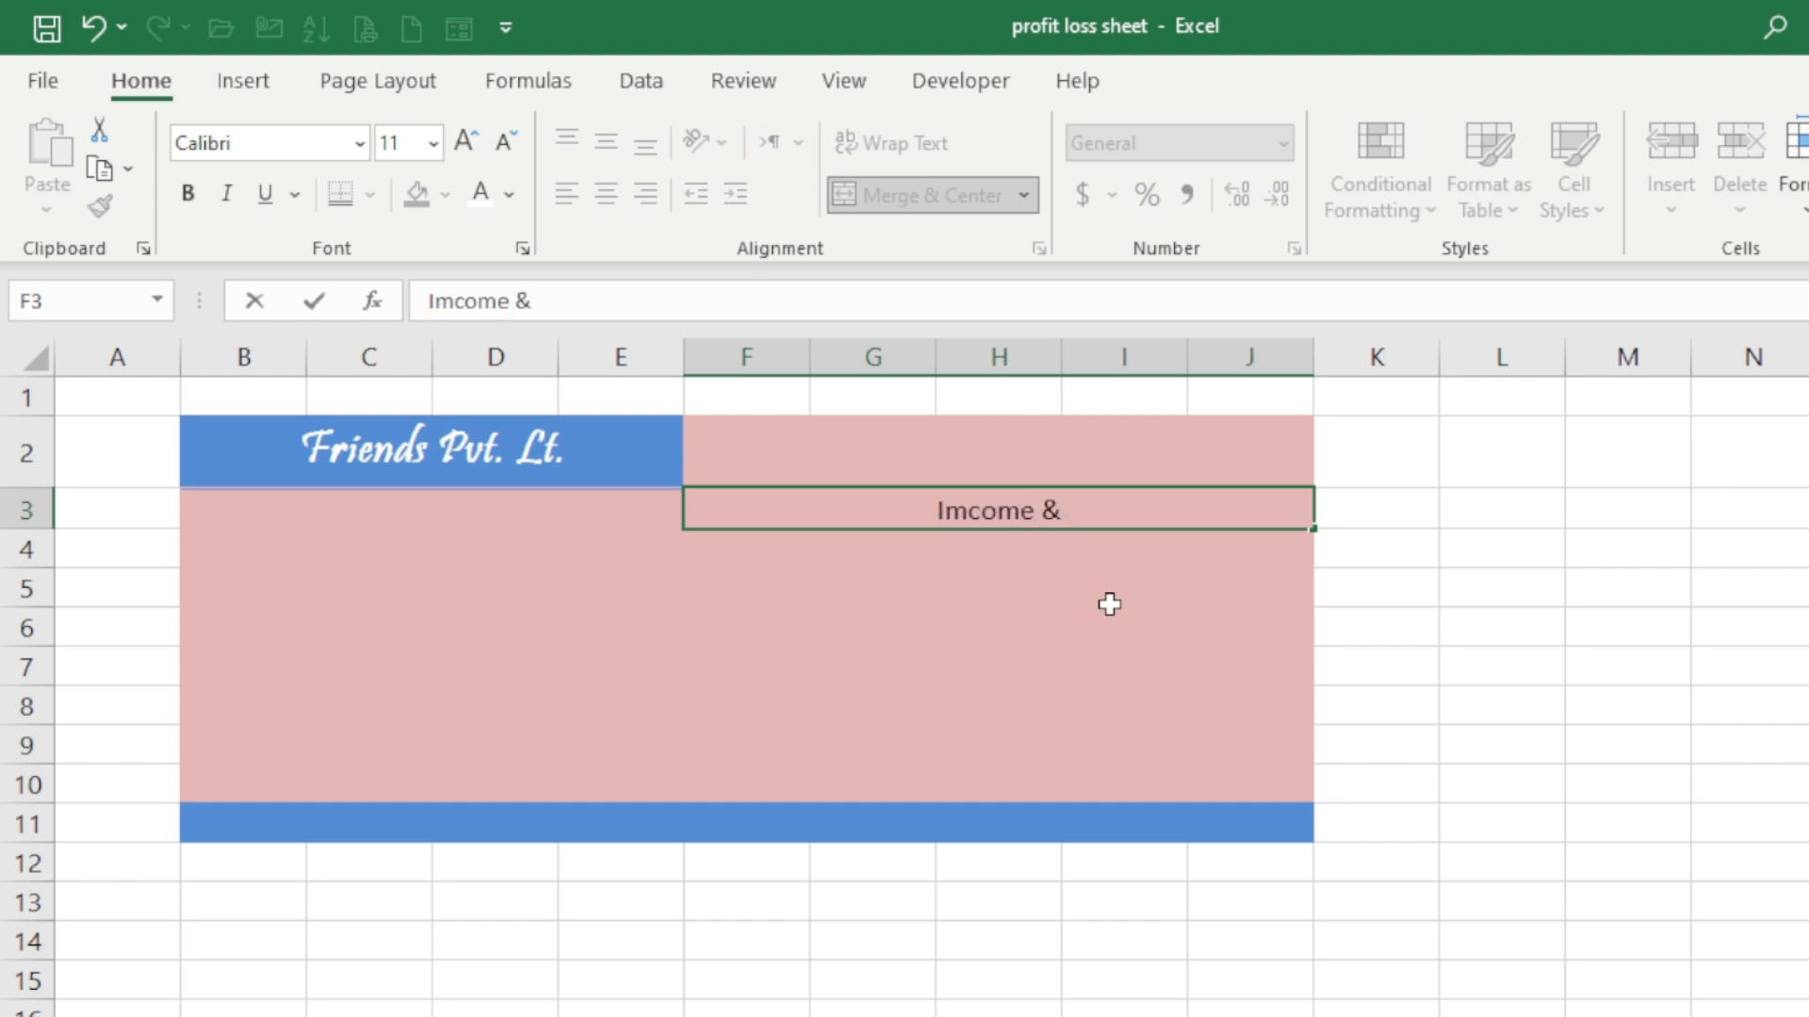
type(" Exp")
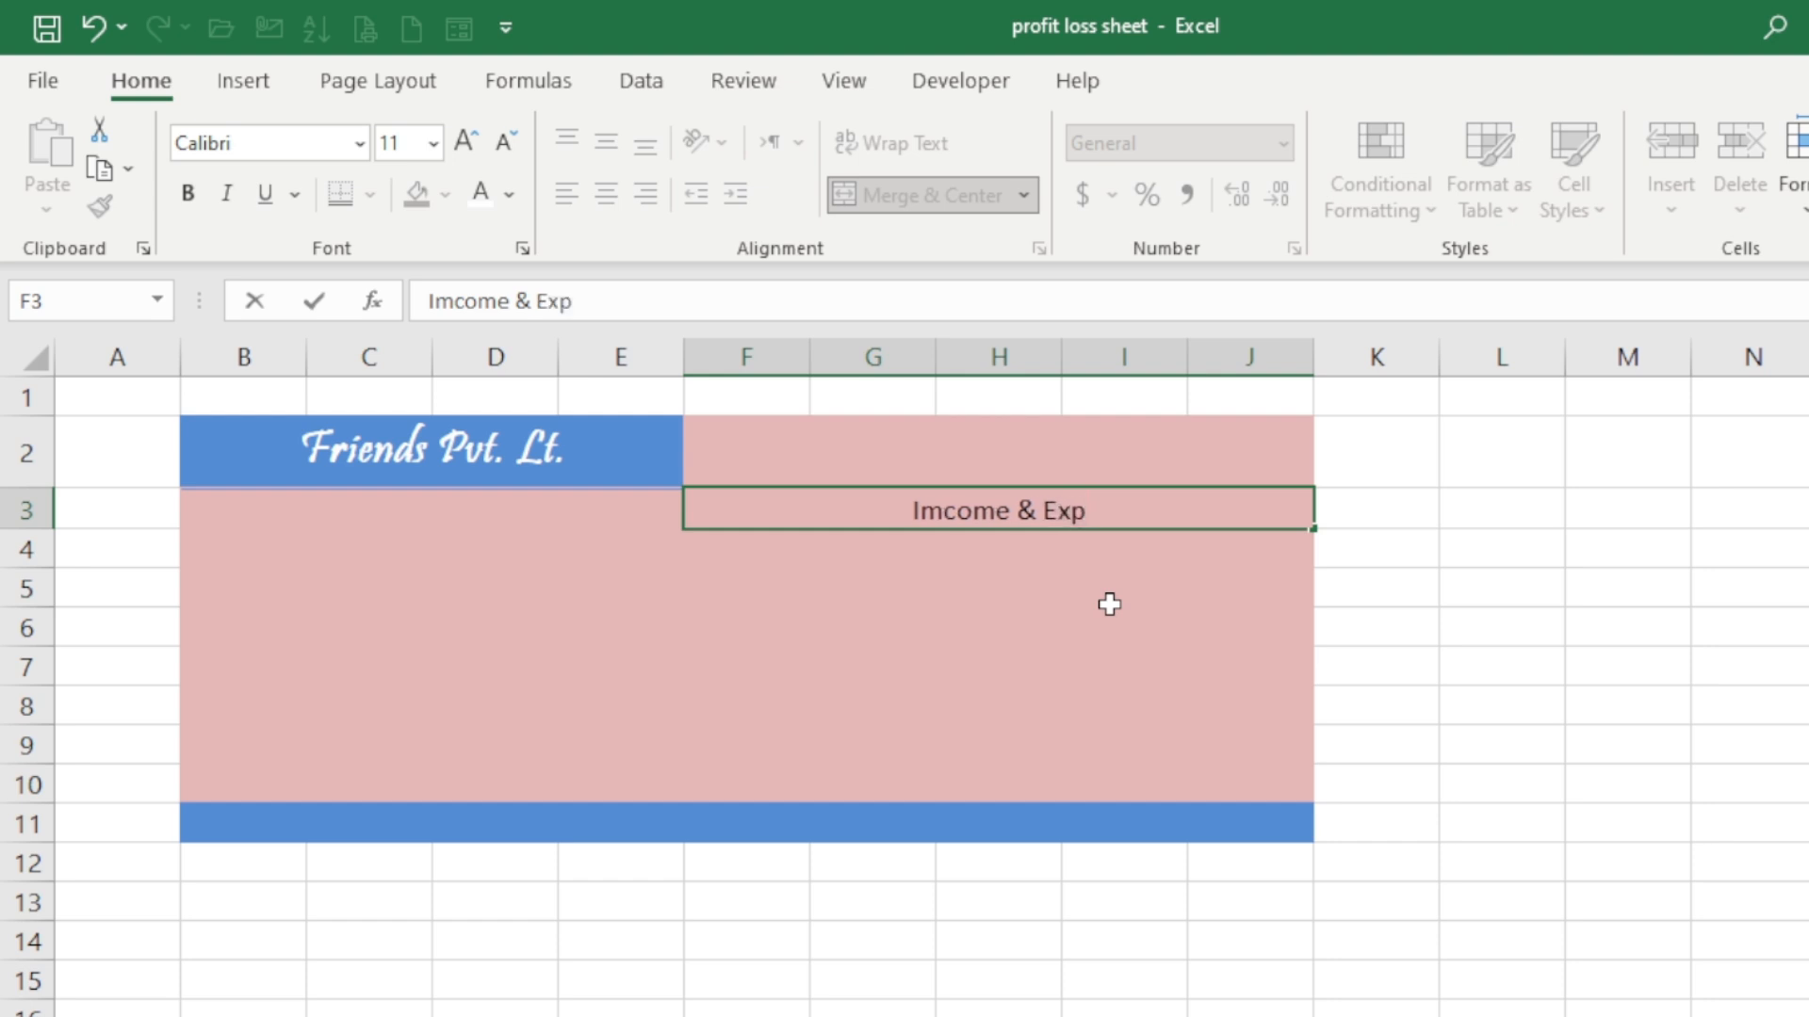
type("enses ")
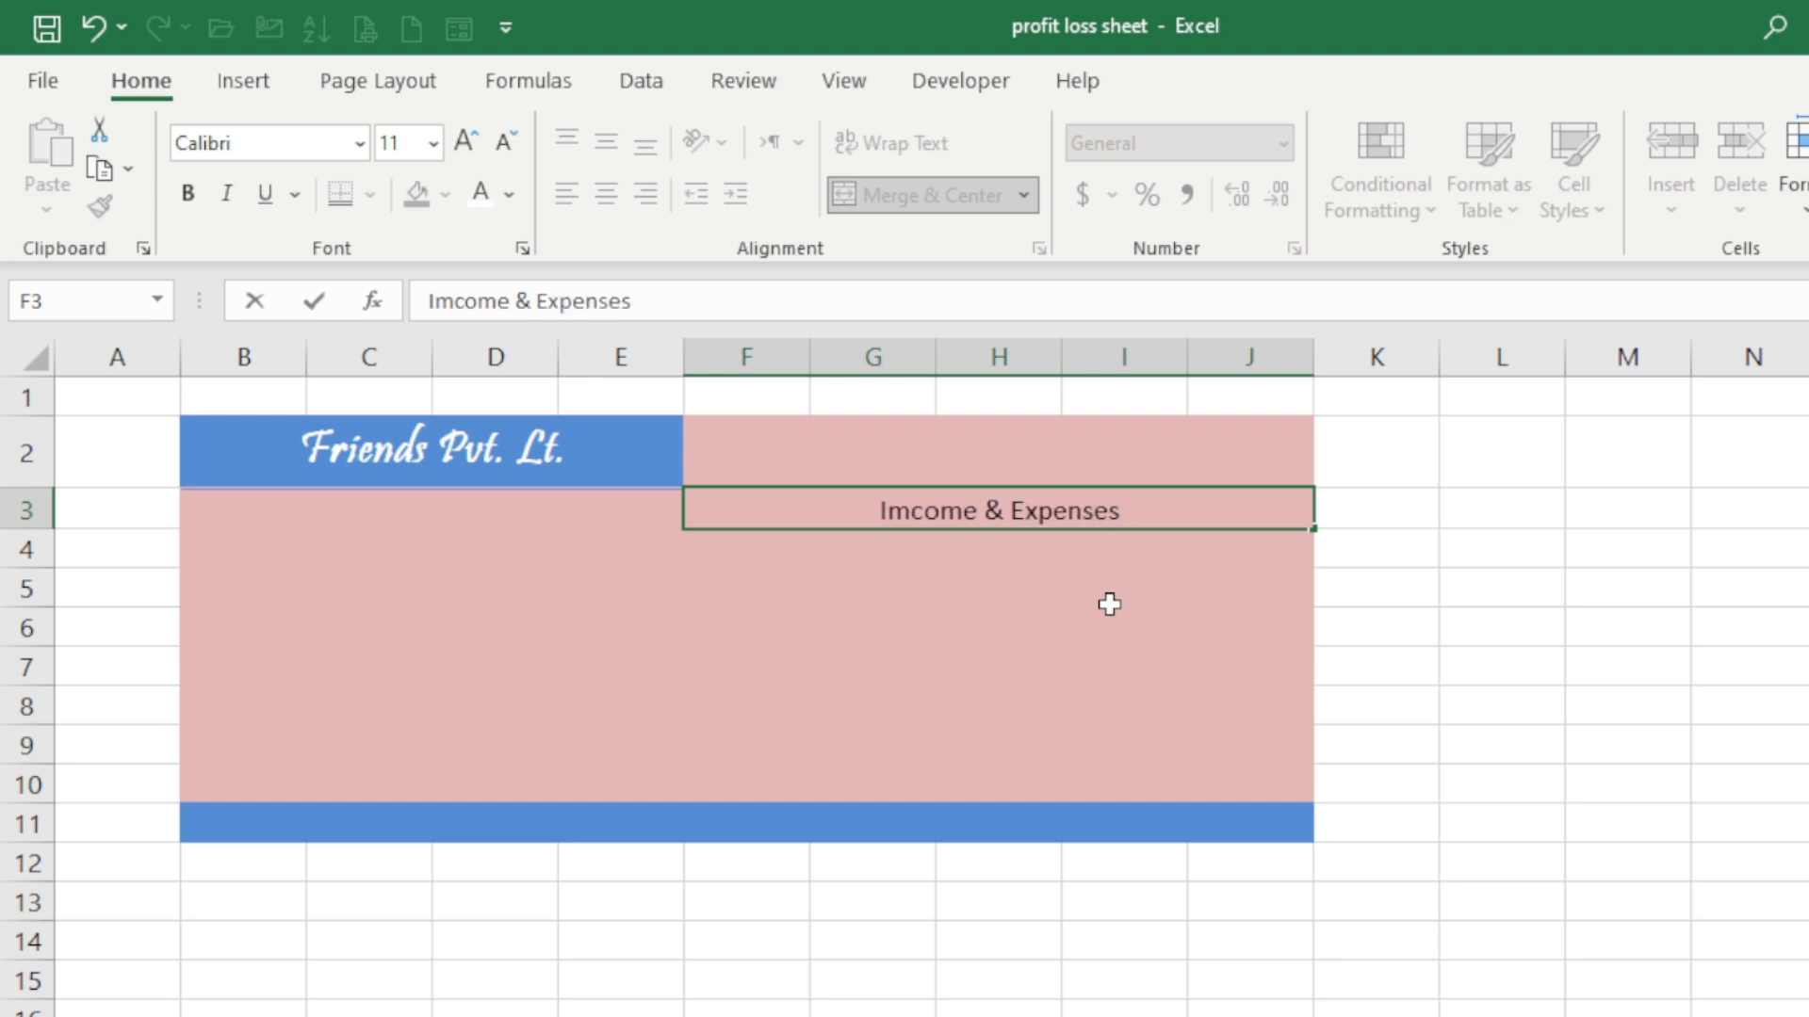
type("202")
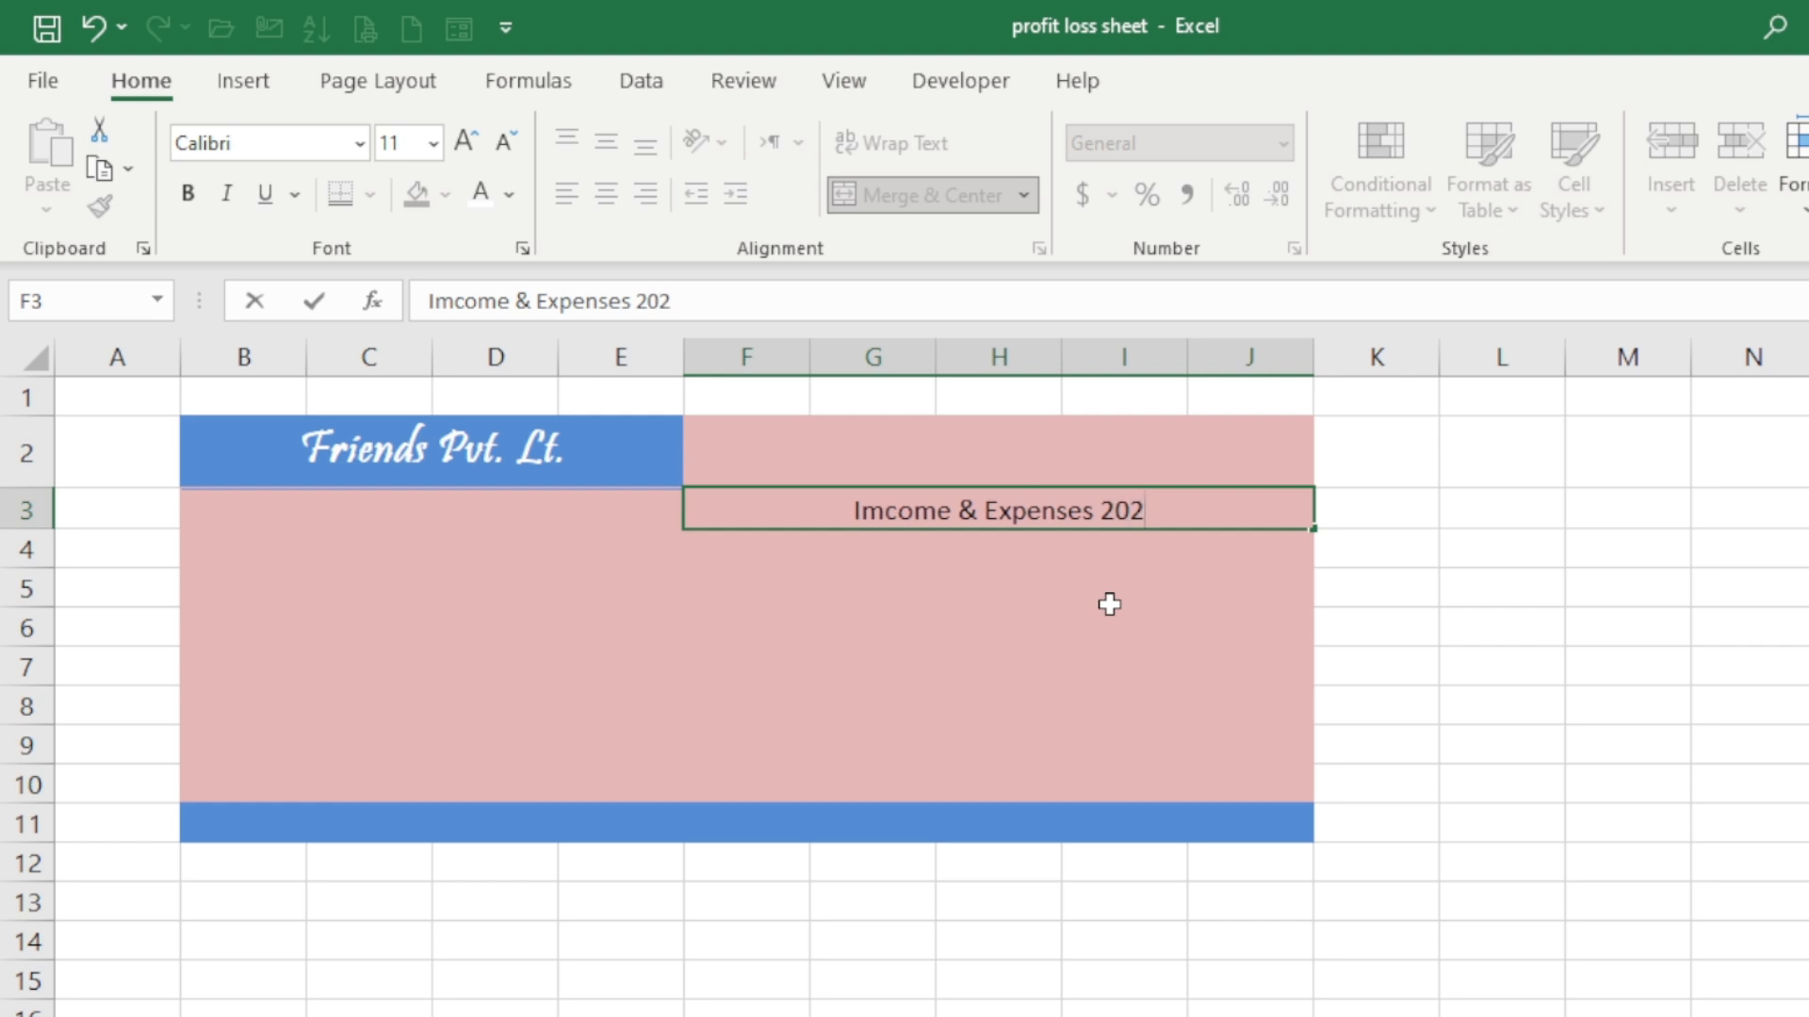
type("4-20")
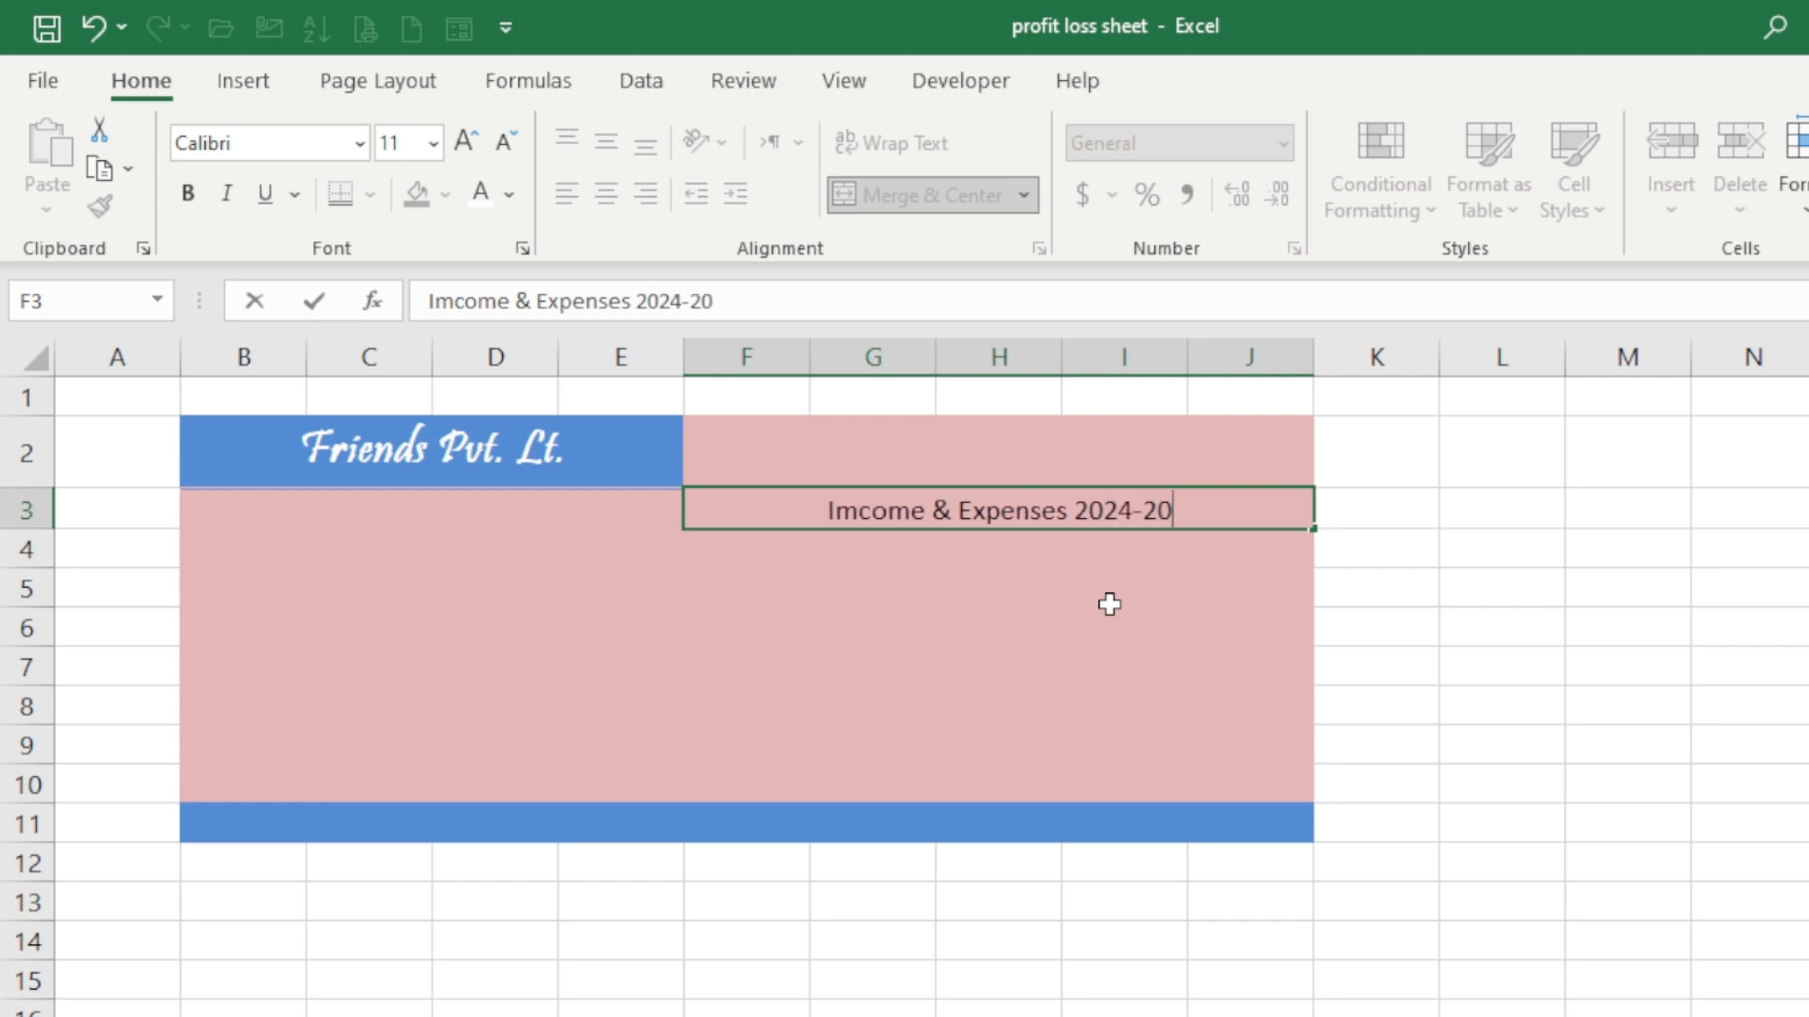
type("25")
left_click(1109, 604)
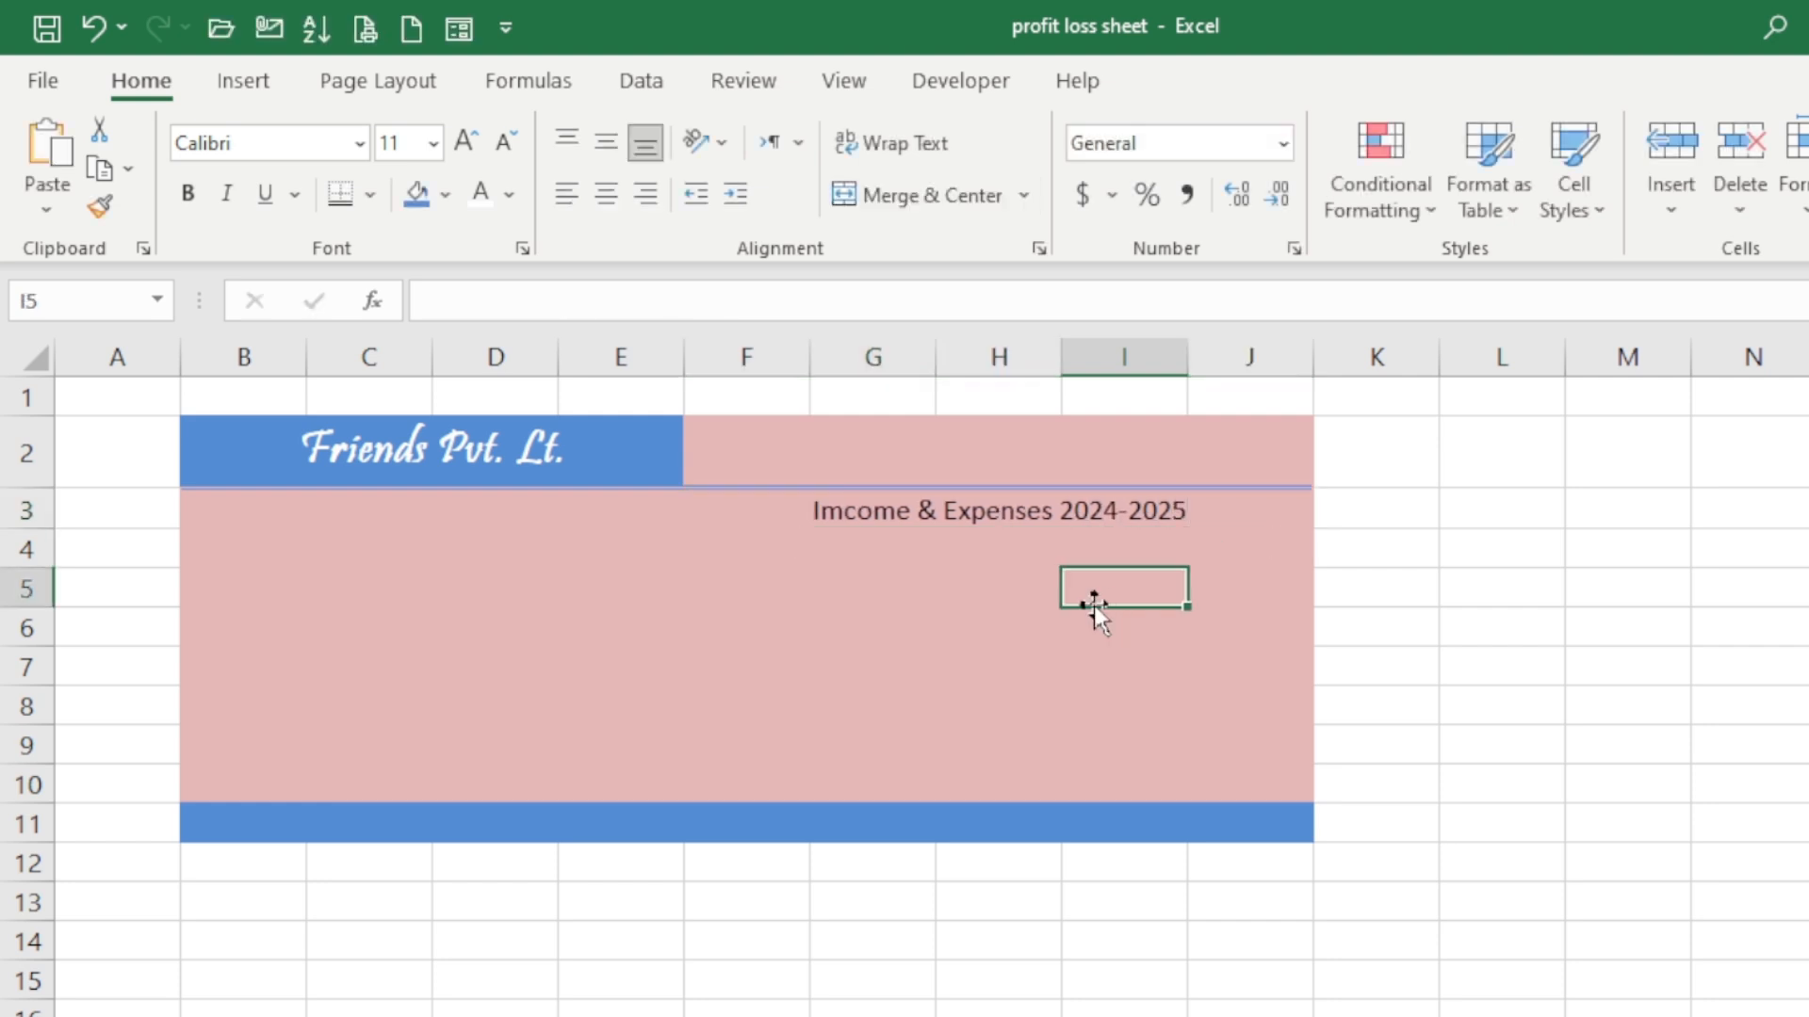
- Set the font size of the Imcome & Expenses 2024-2025 heading in F3 to 14
left_click(977, 511)
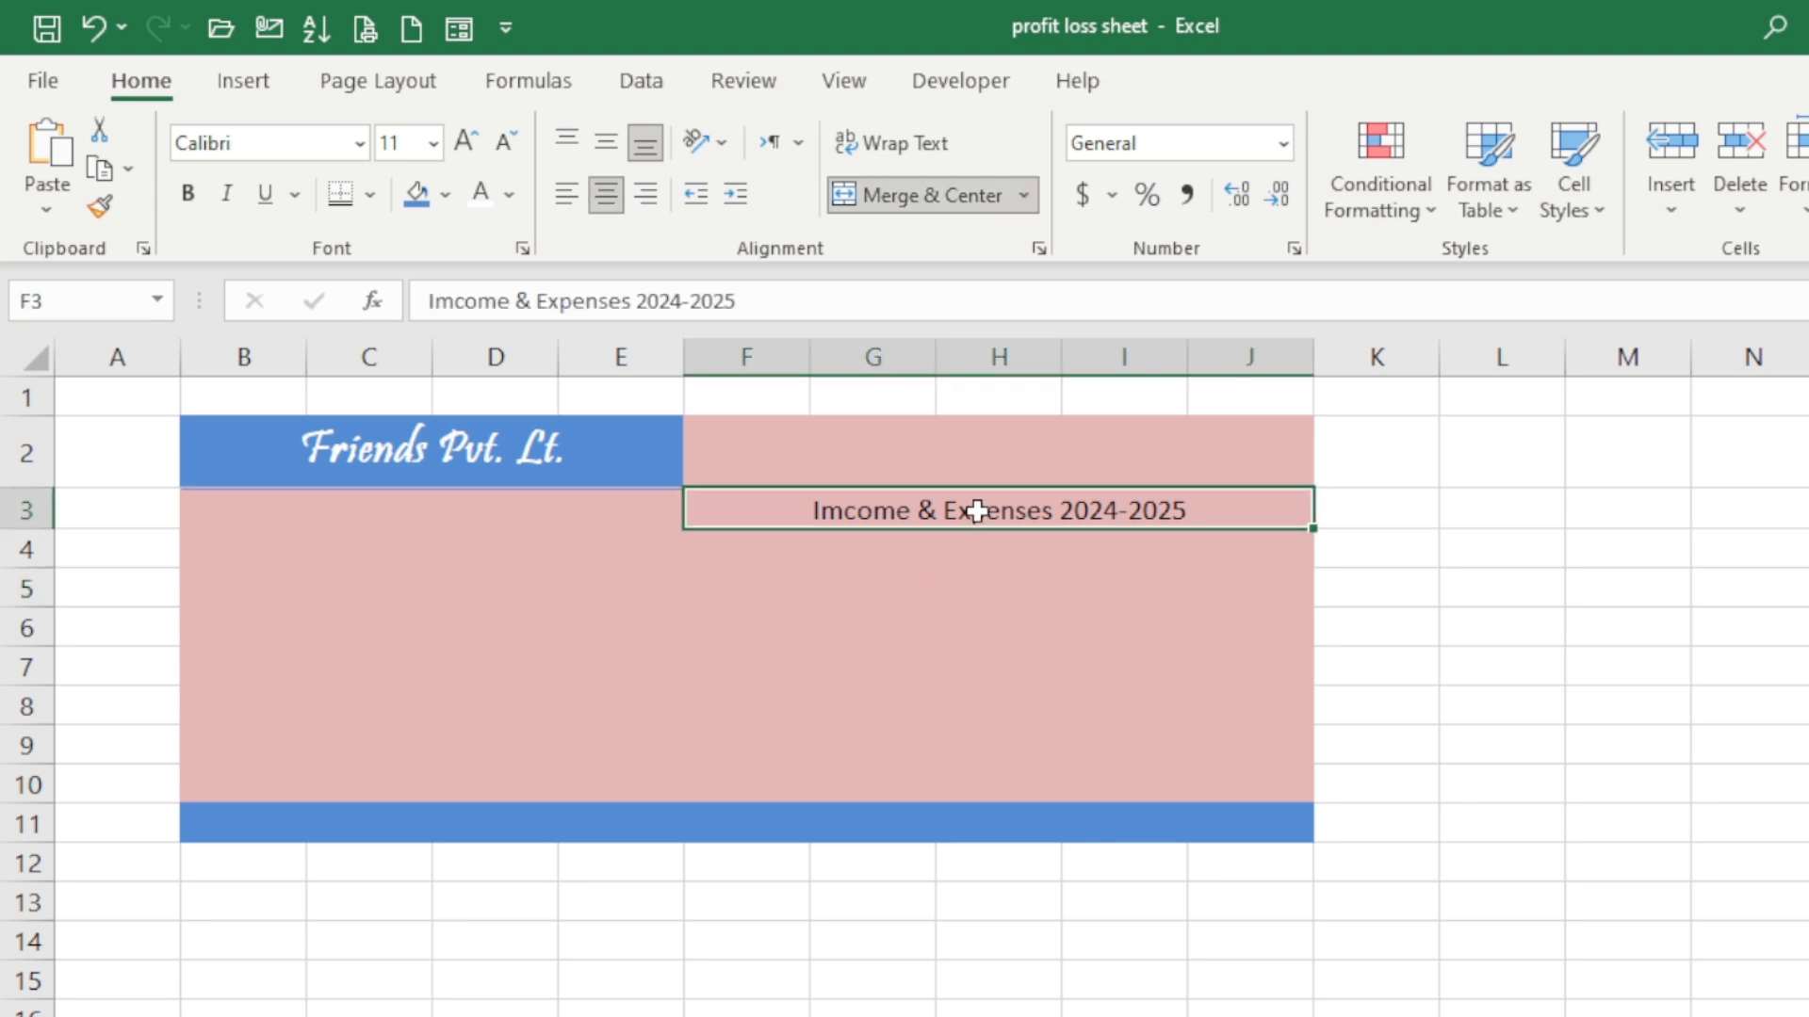
left_click(468, 145)
left_click(468, 147)
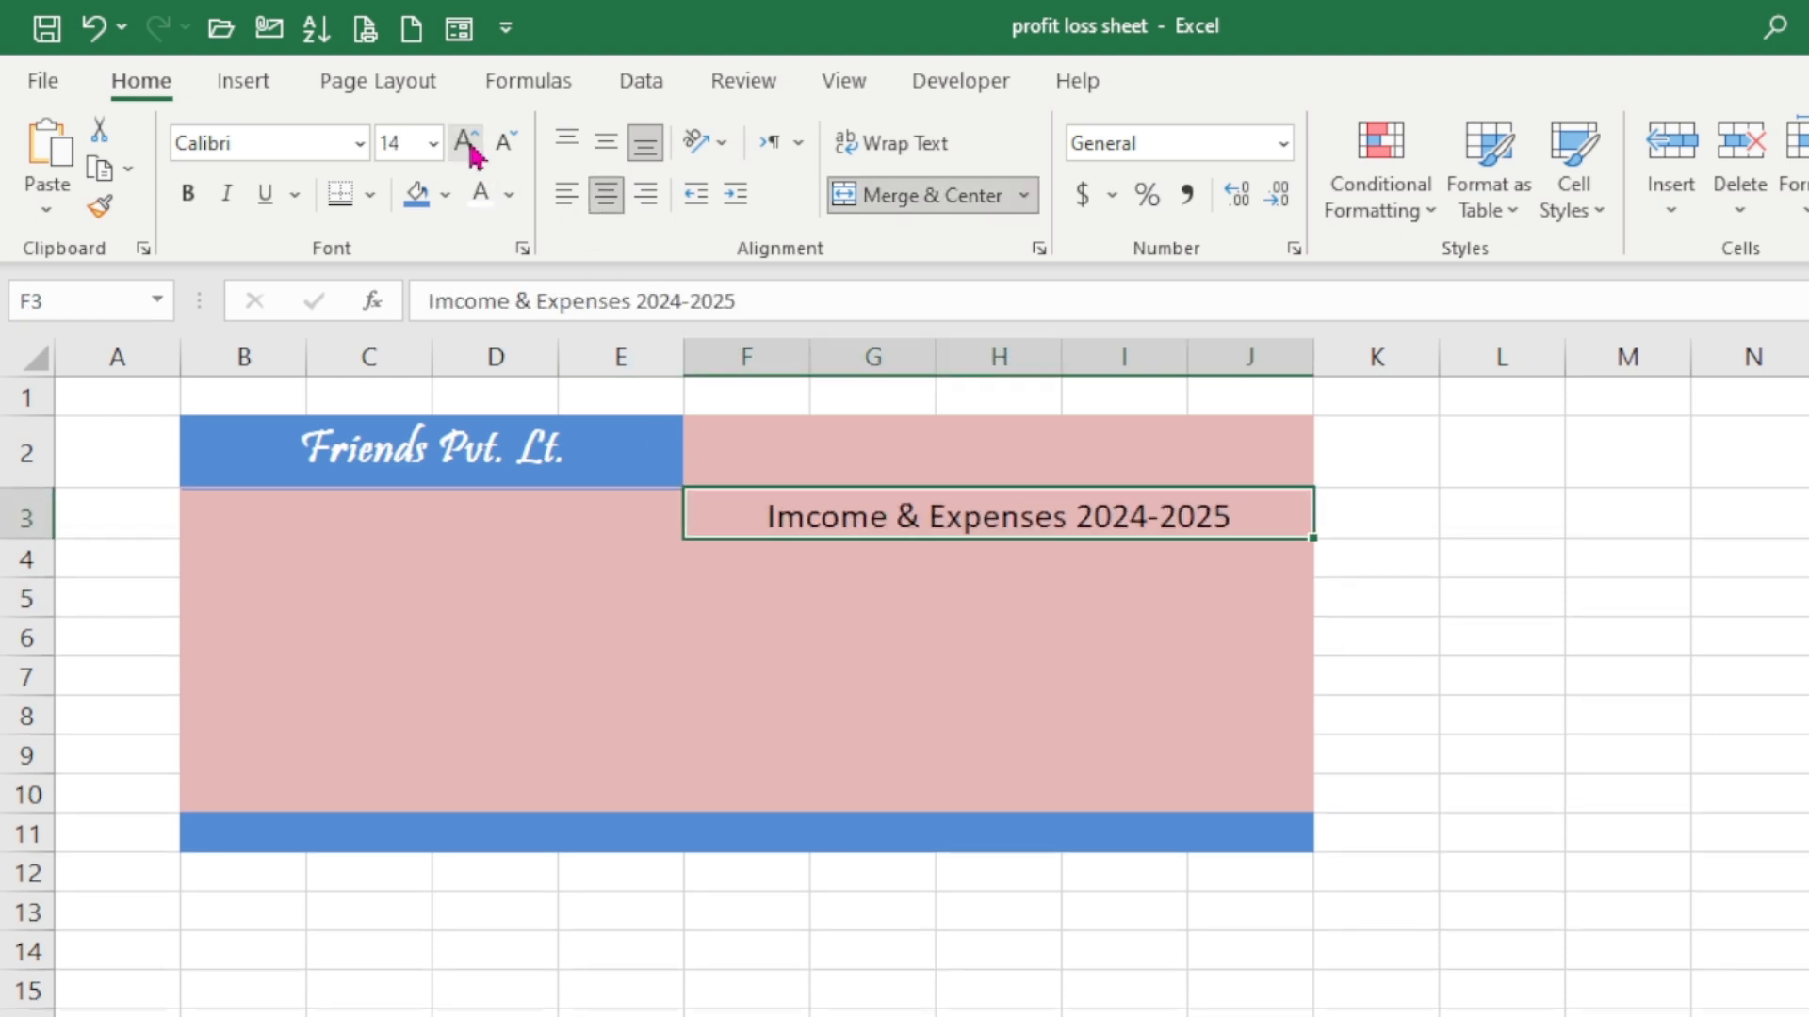
left_click(537, 442)
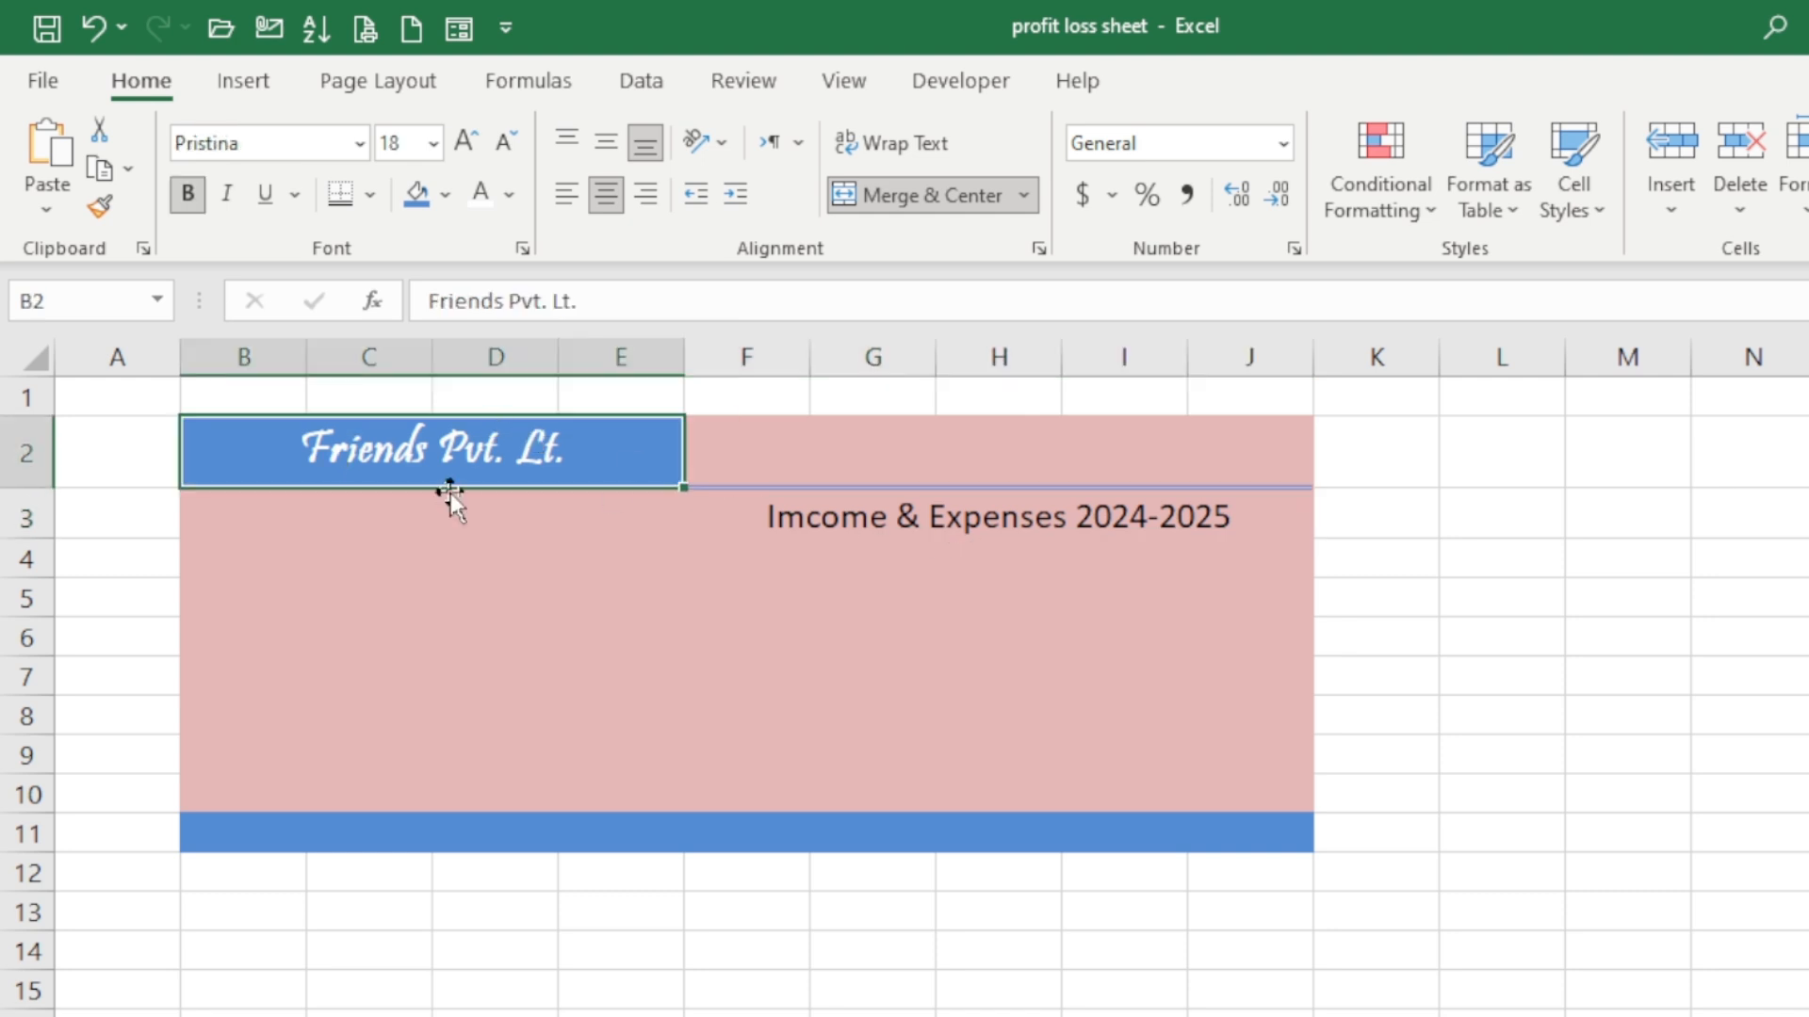
- Format the Imcome & Expenses 2024-2025 heading in F3 at size 18, bold, with white text on a blue fill
left_click(912, 525)
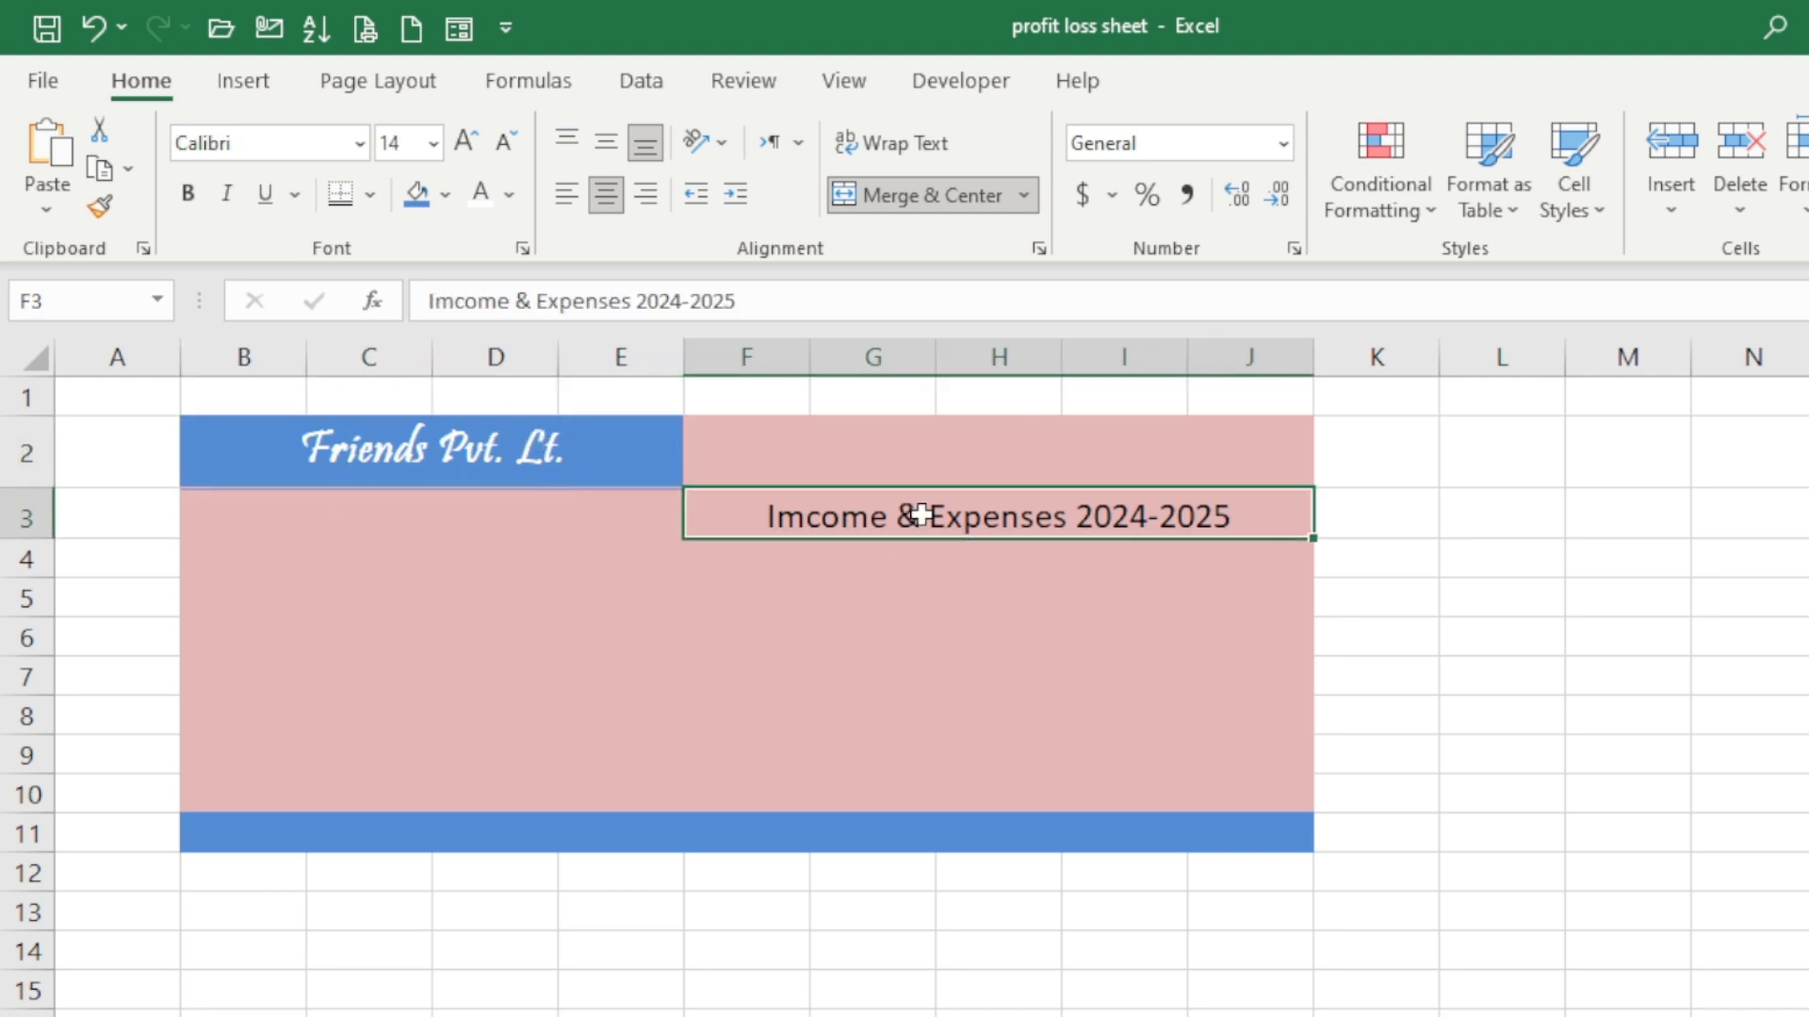
left_click(465, 144)
left_click(464, 146)
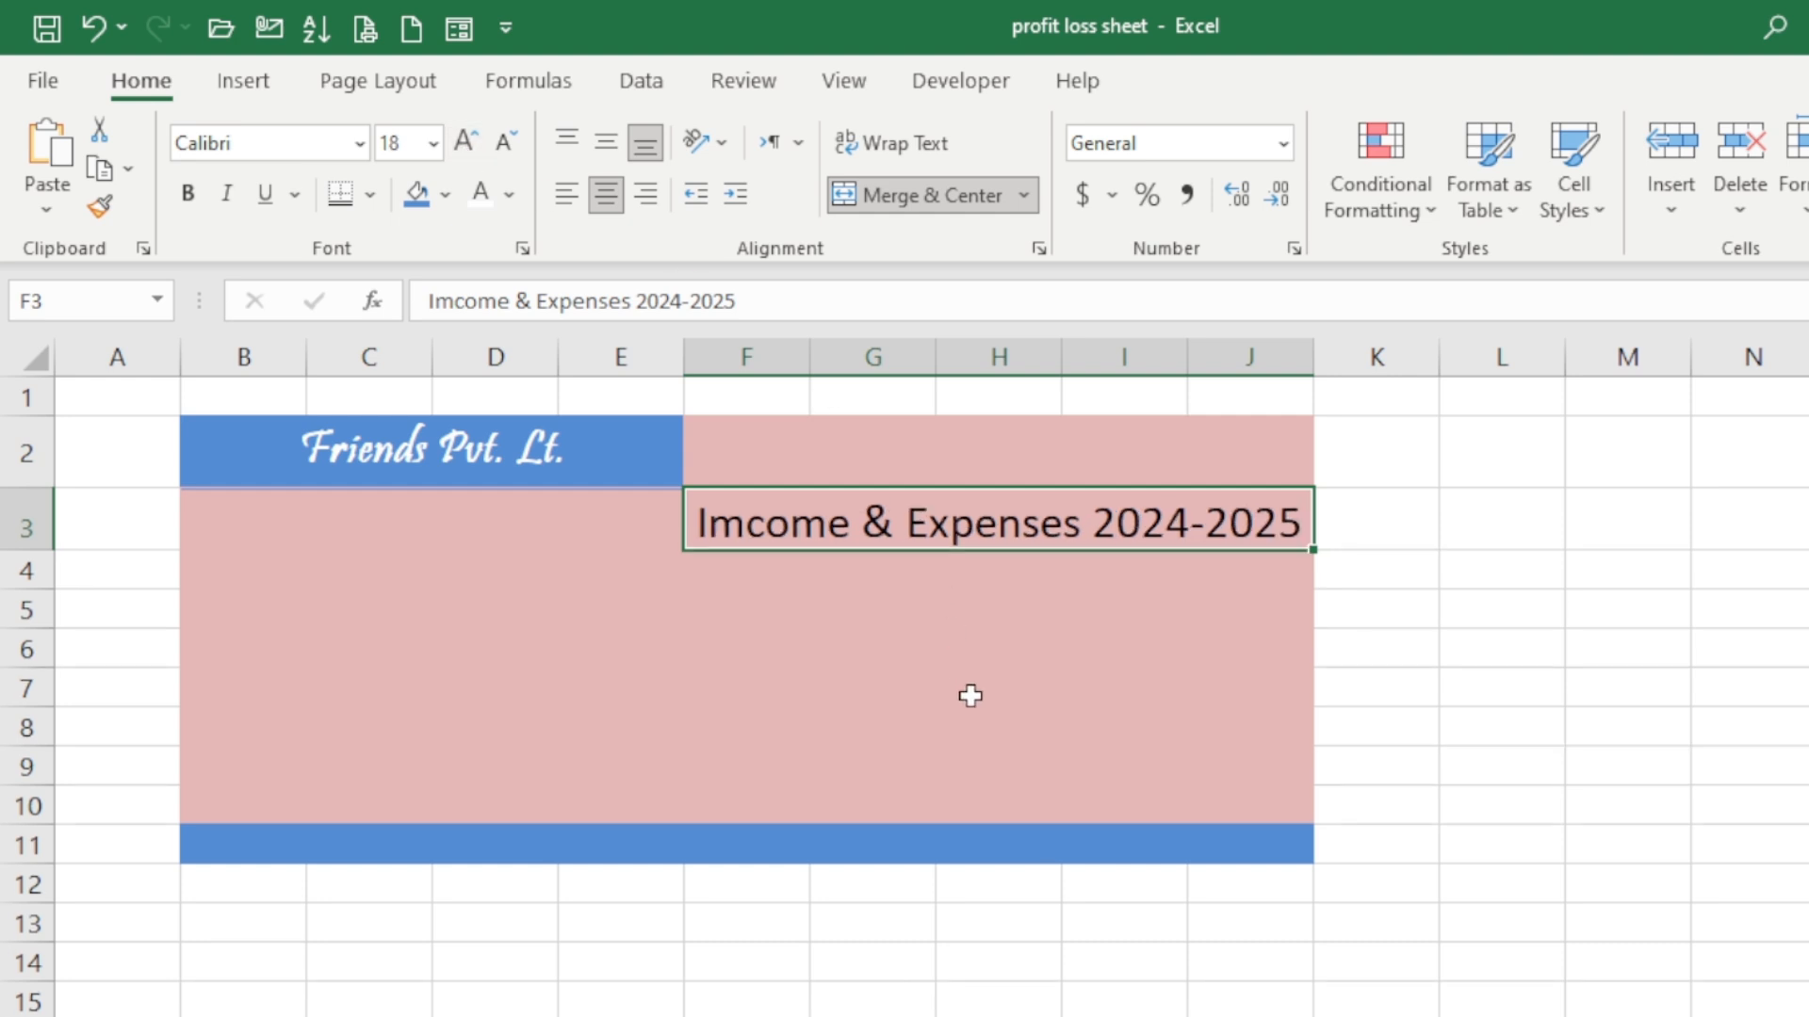
key("ctrl+b")
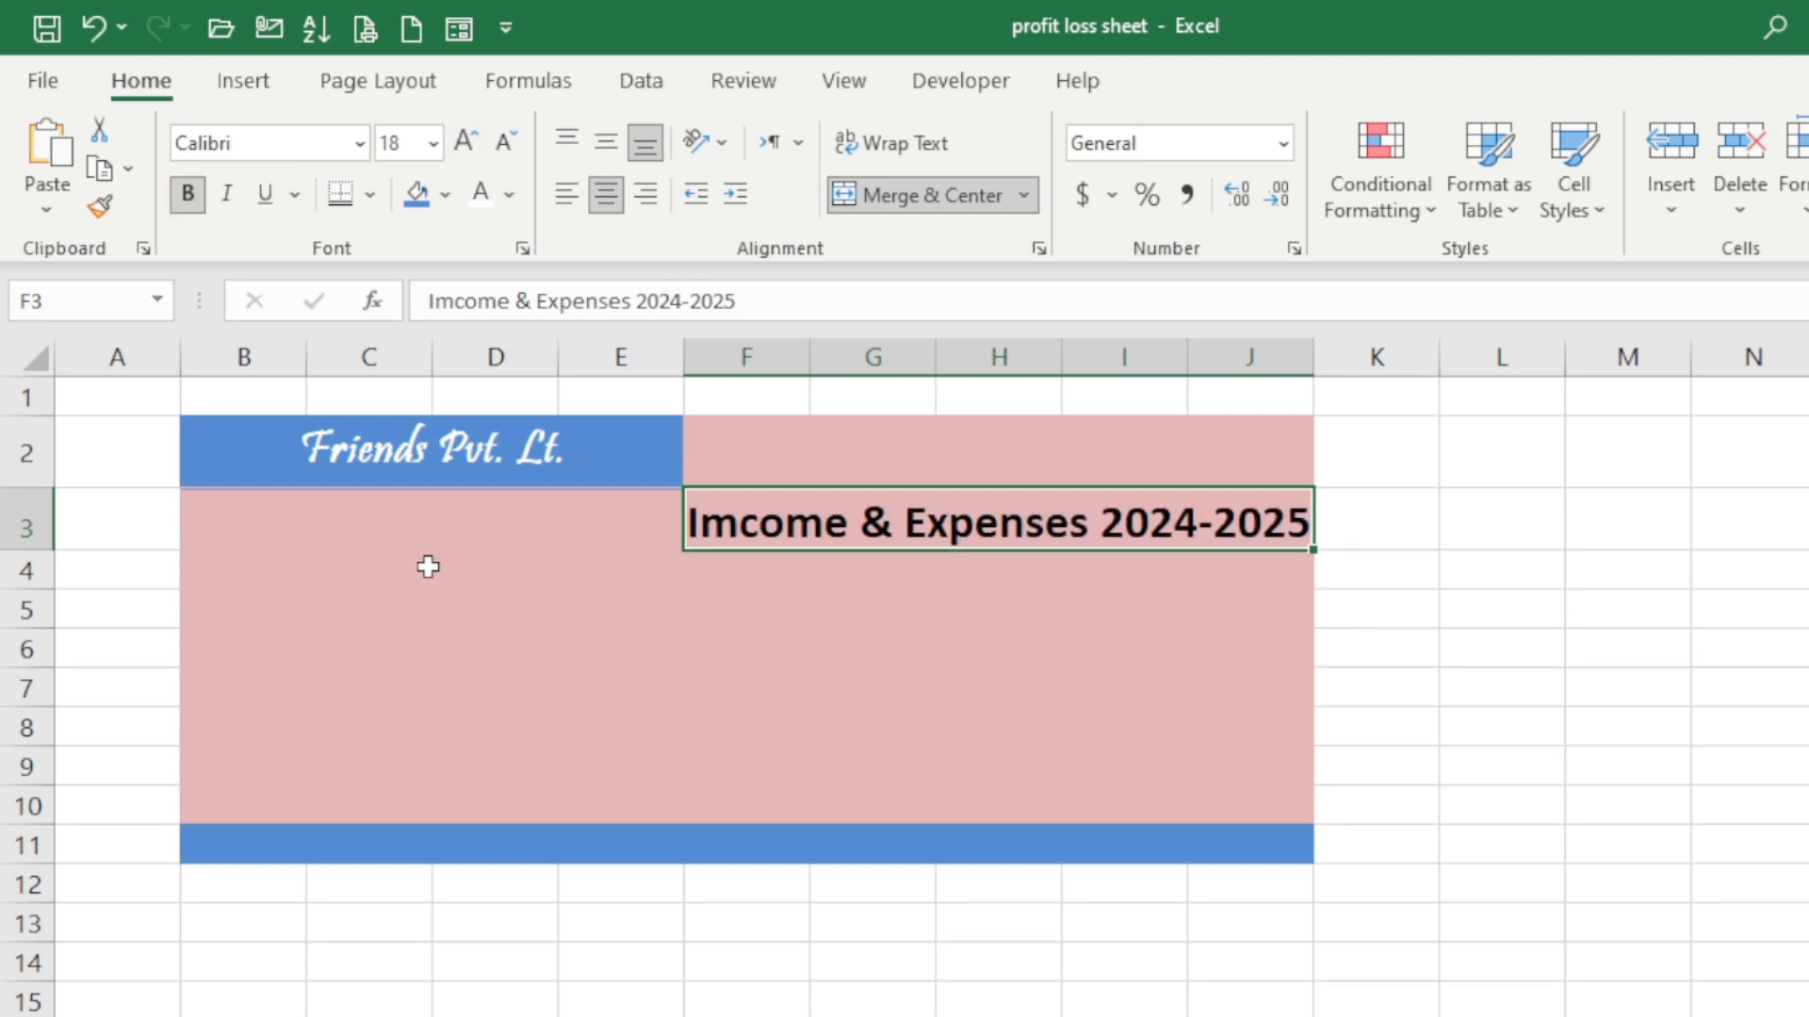
left_click(424, 199)
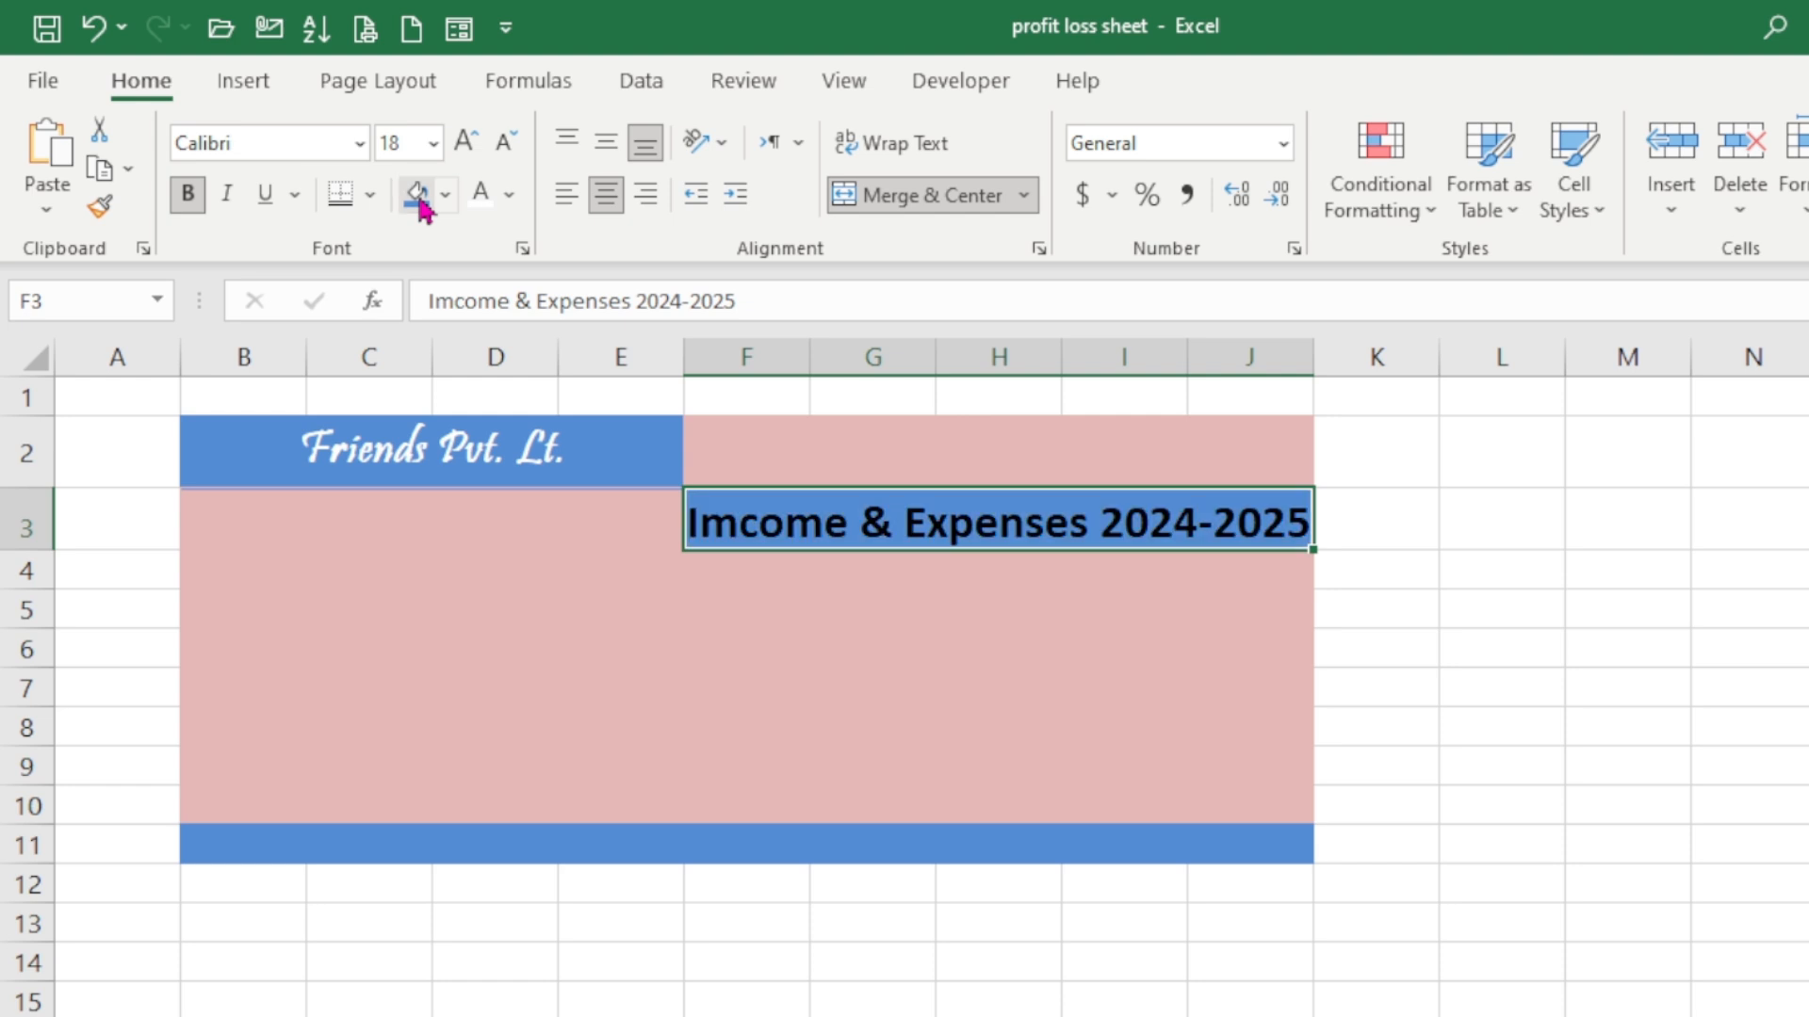
left_click(481, 196)
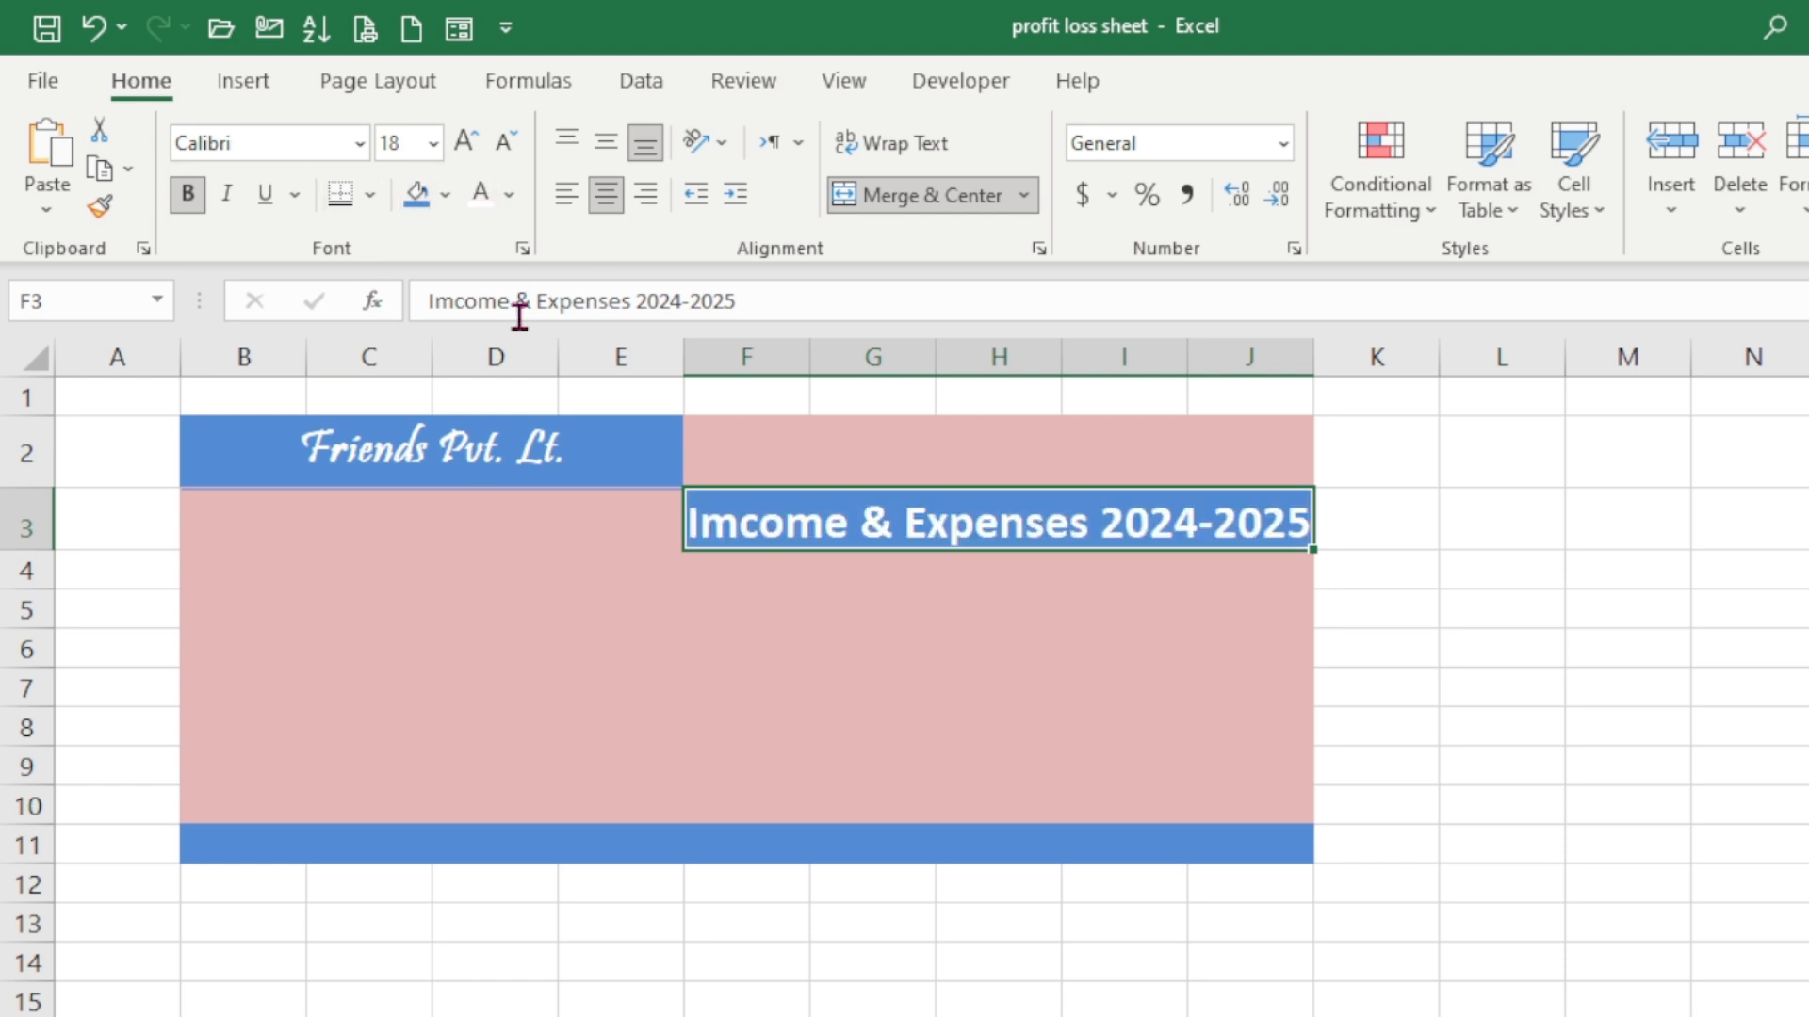
- Apply the Pristina font to the Imcome & Expenses 2024-2025 heading
left_click(360, 147)
type("Pristina")
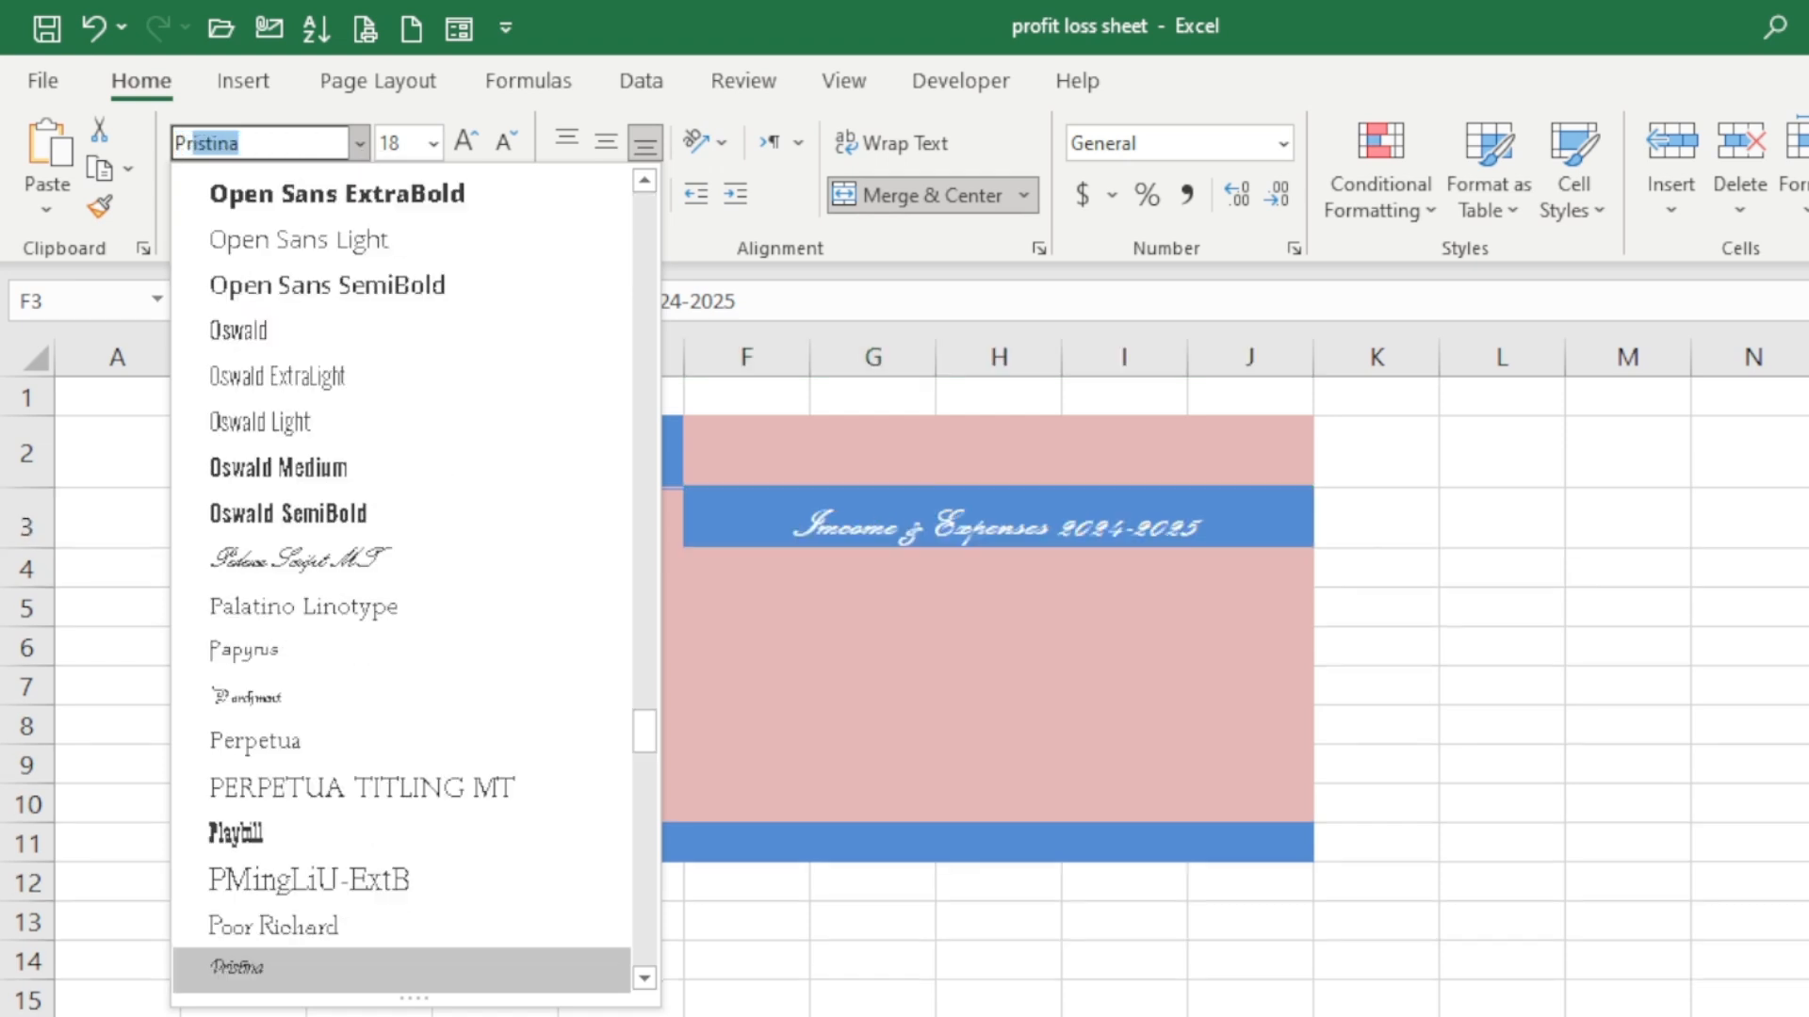
key("Return")
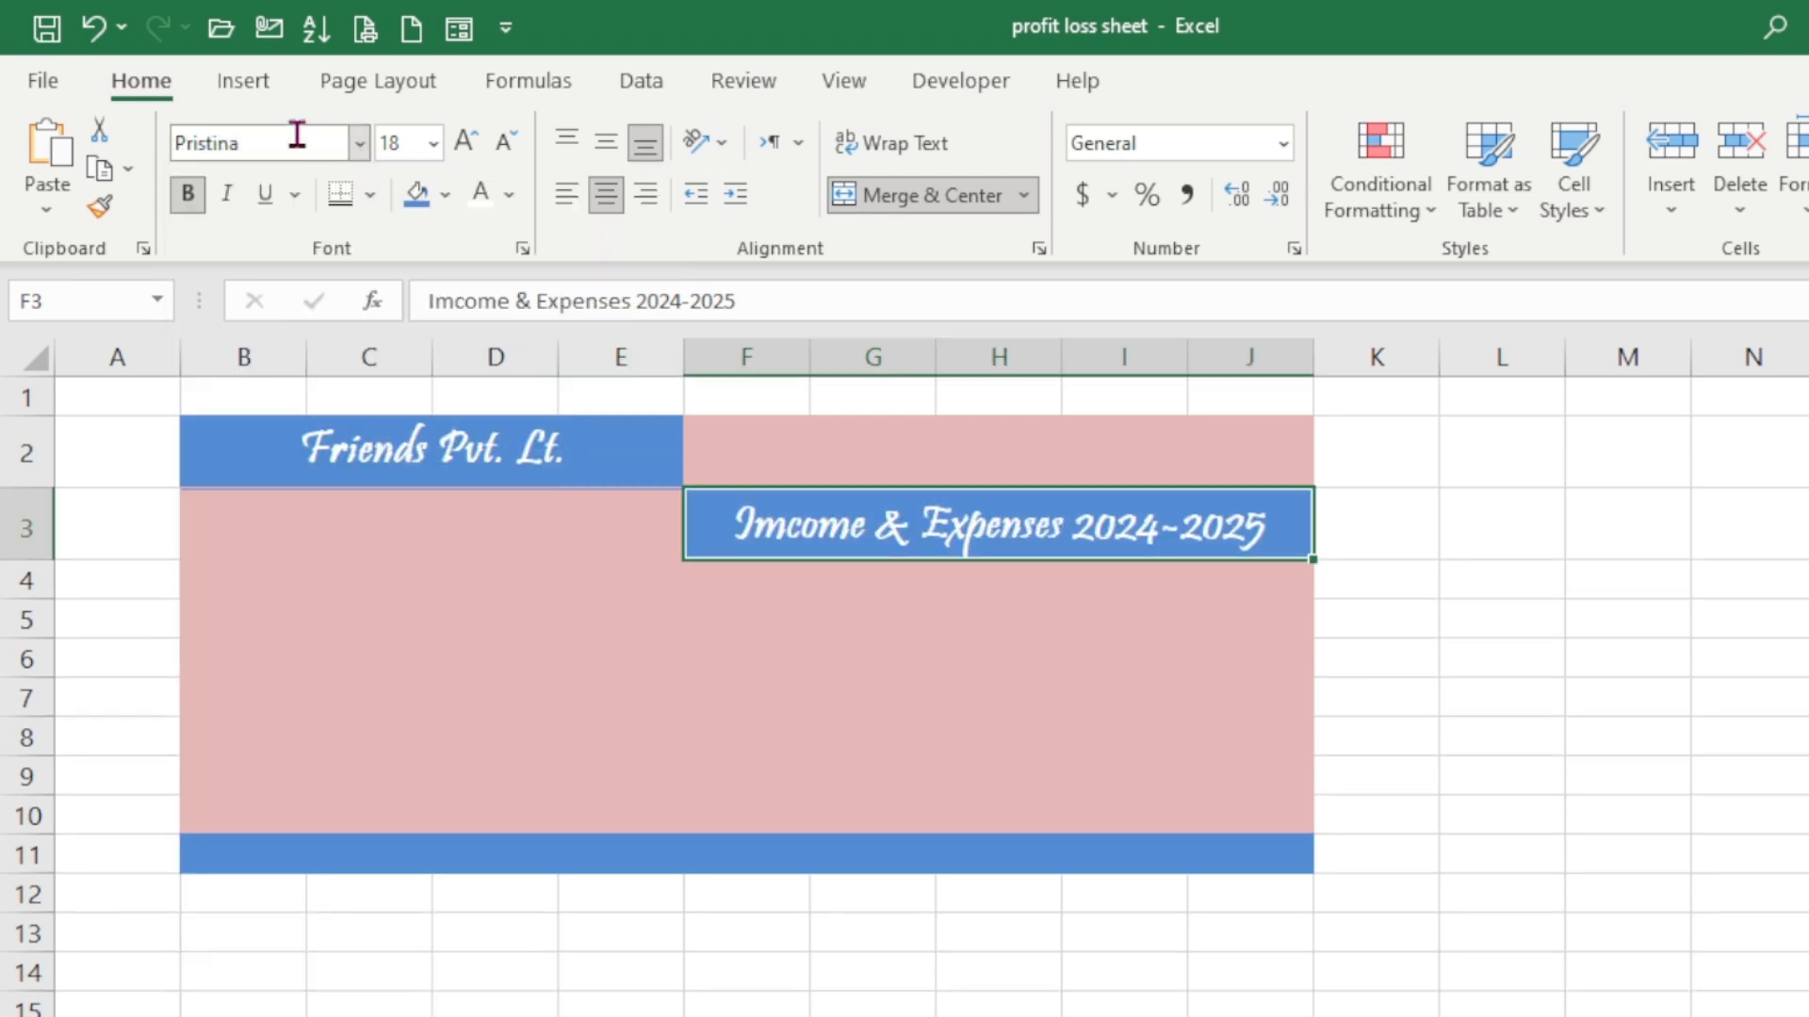
left_click(654, 646)
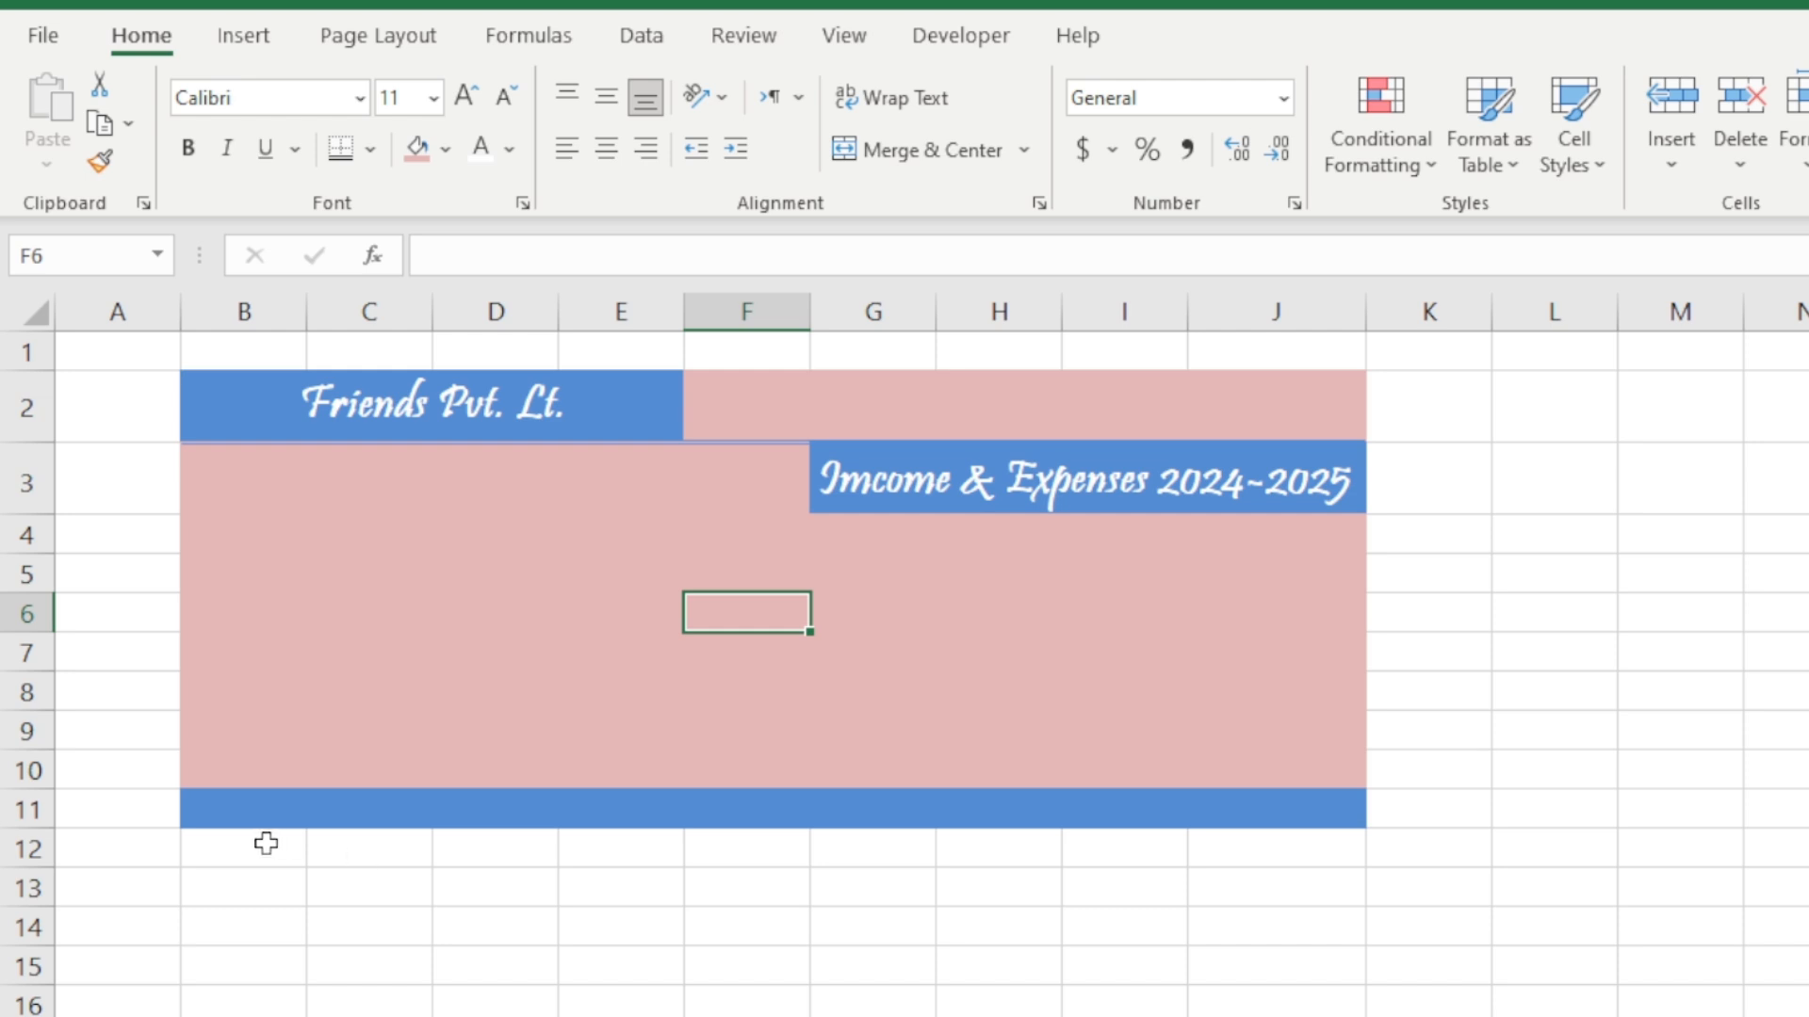
- Enter the column headers Sr No, Date, Source Incme and Amount in cells B12 to E12
left_click(265, 843)
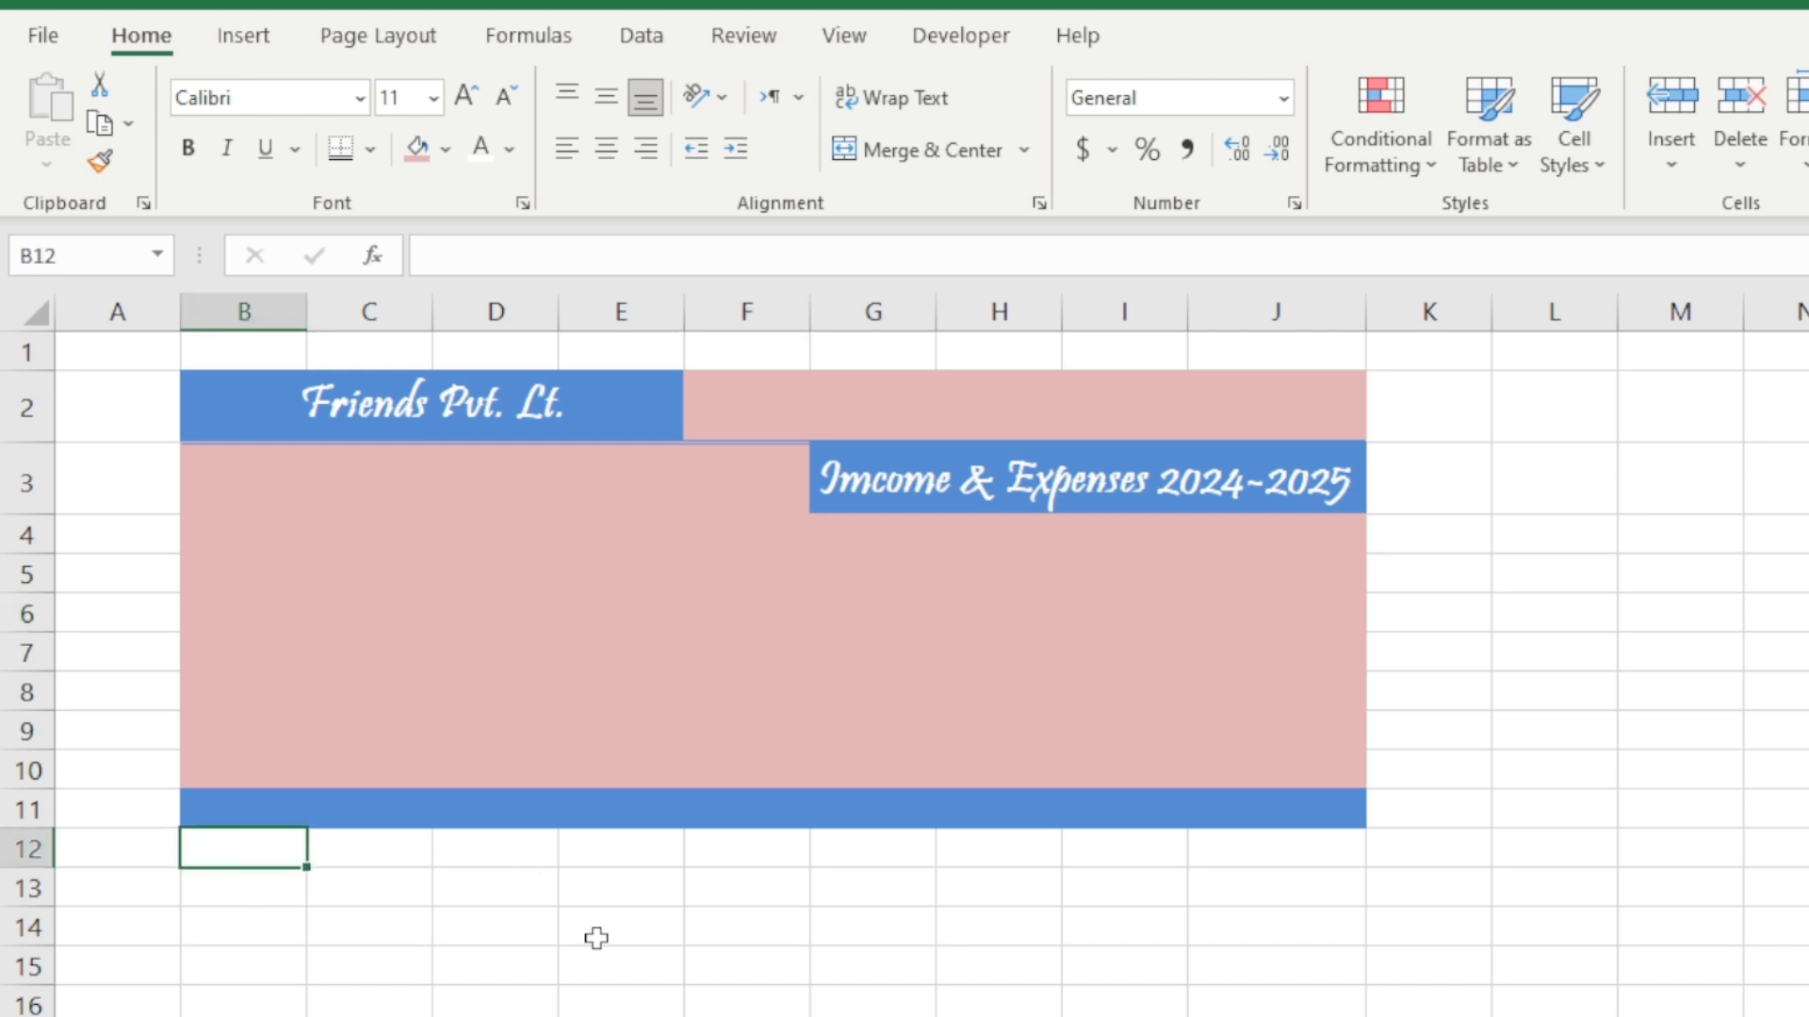
type("Sr")
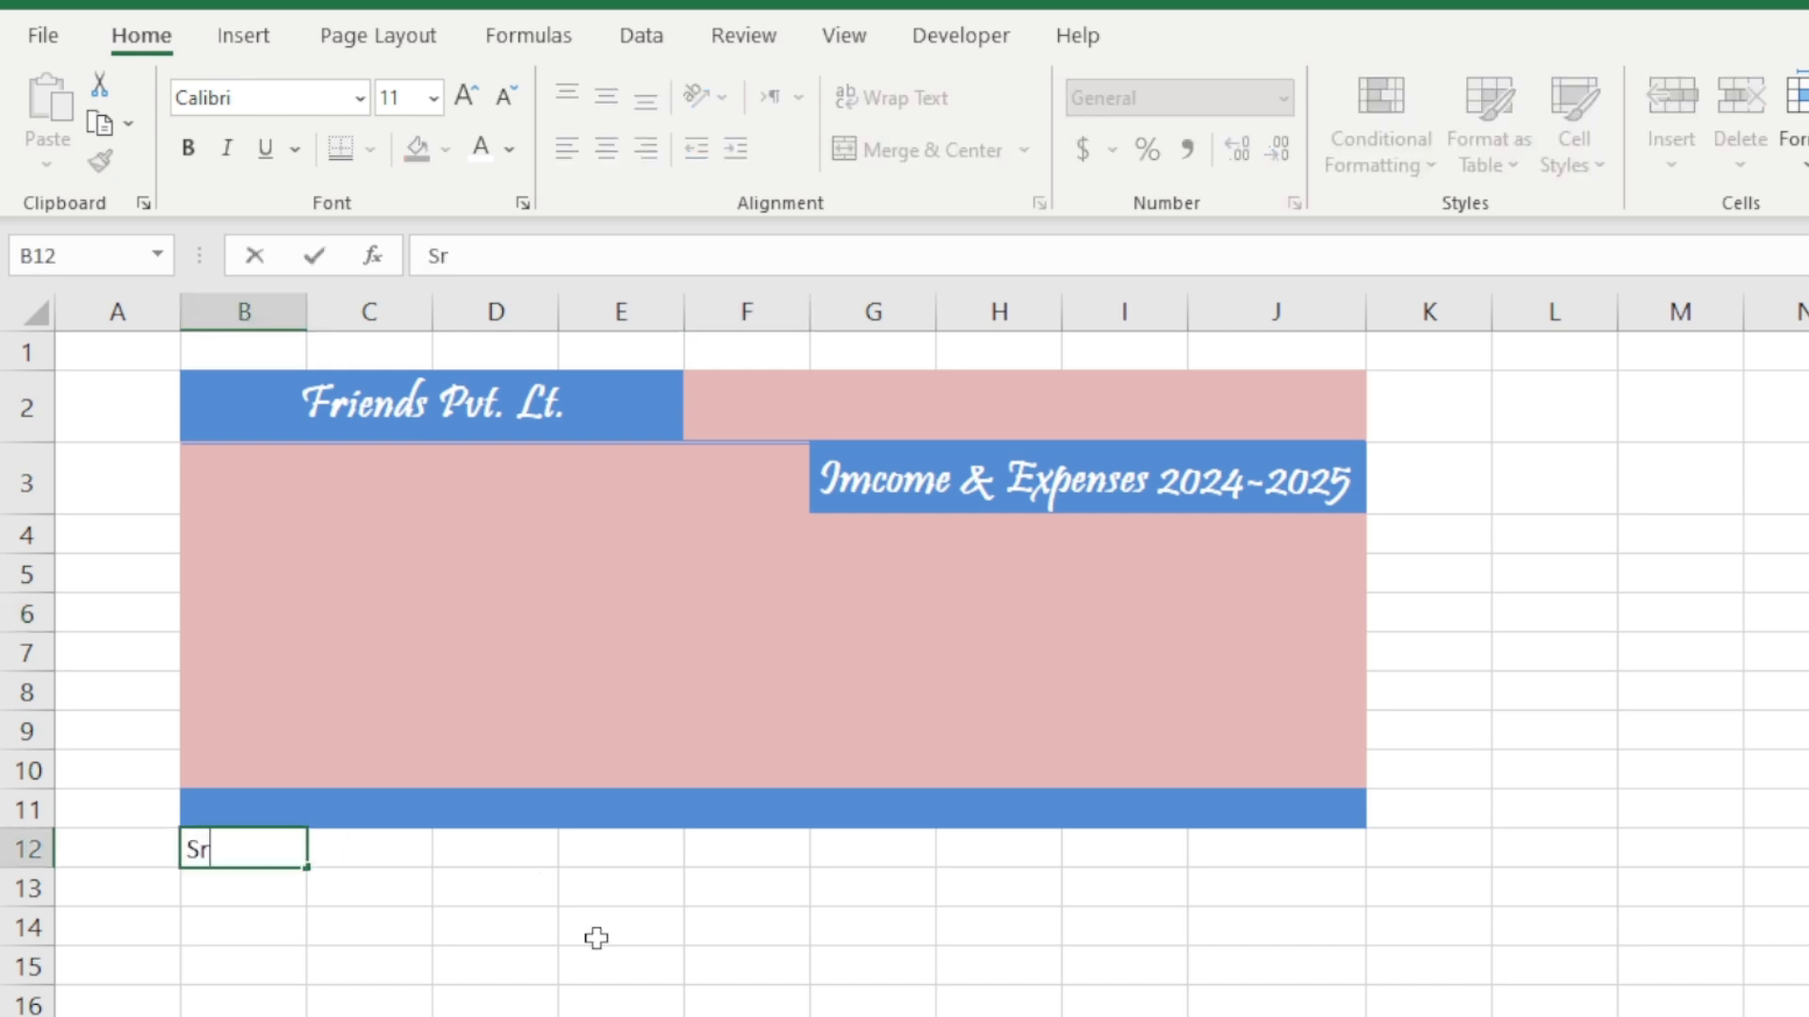
type(" No")
key("Tab")
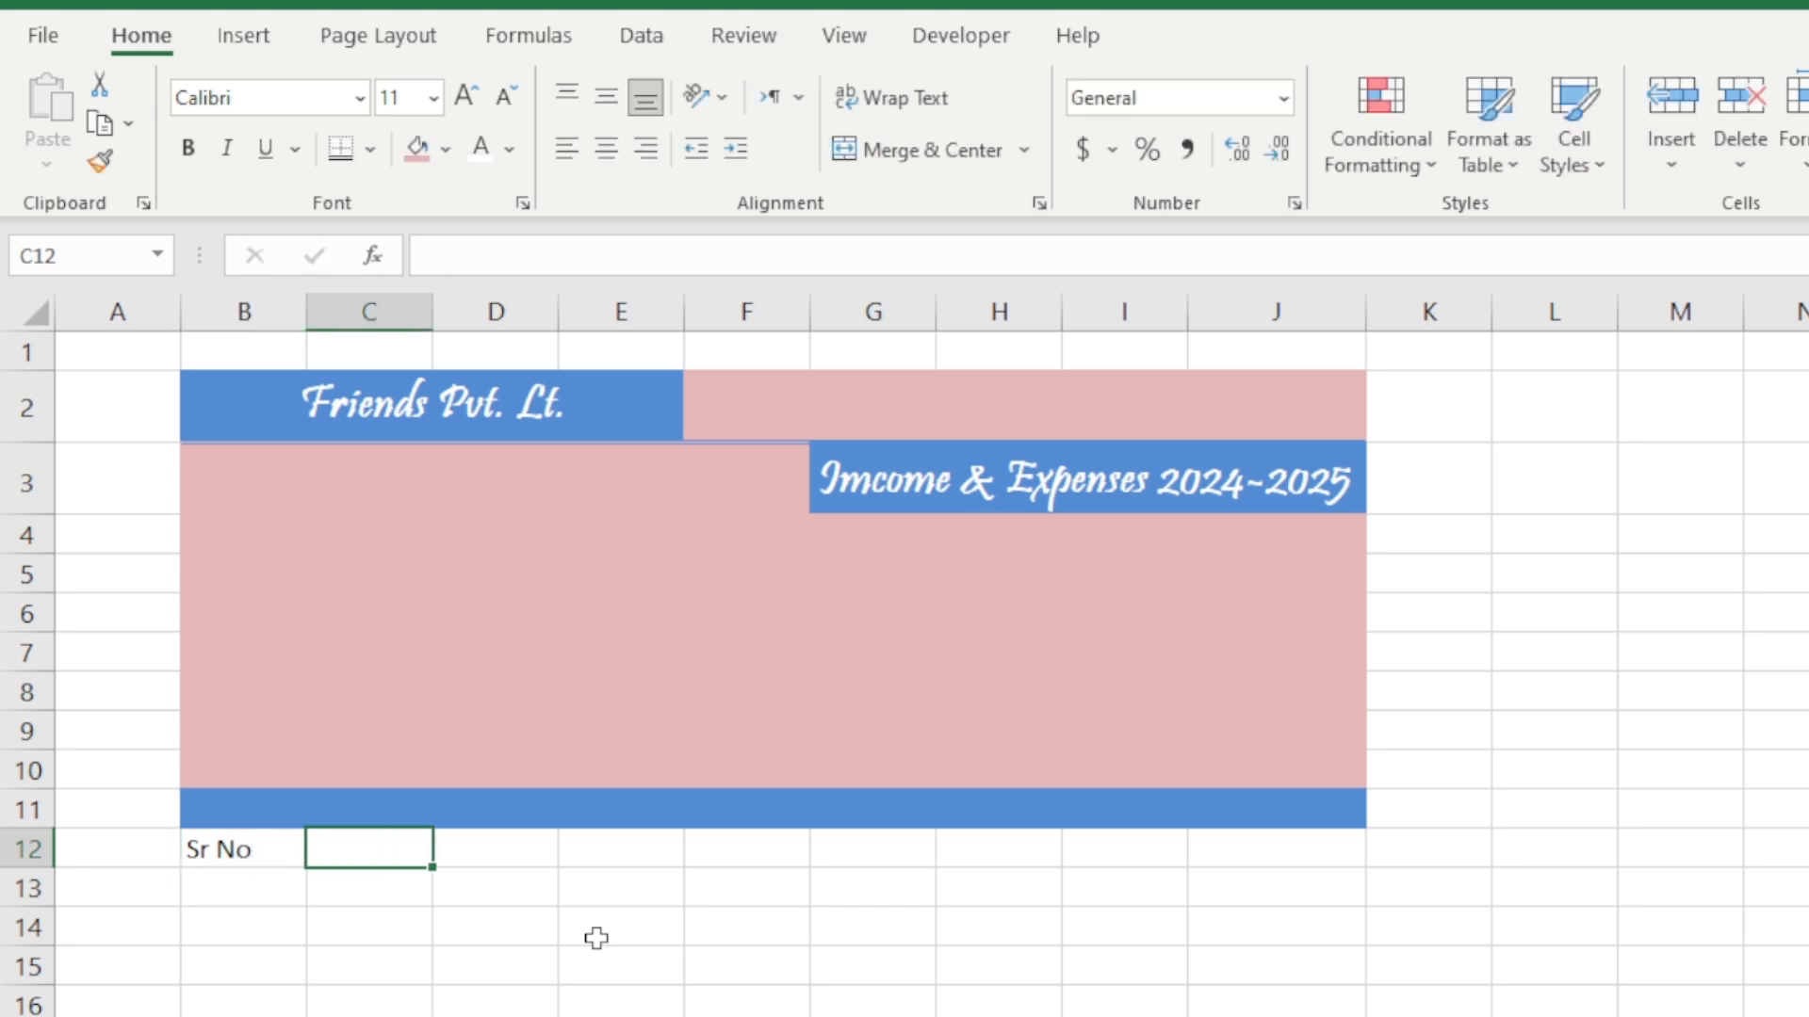
type("Date")
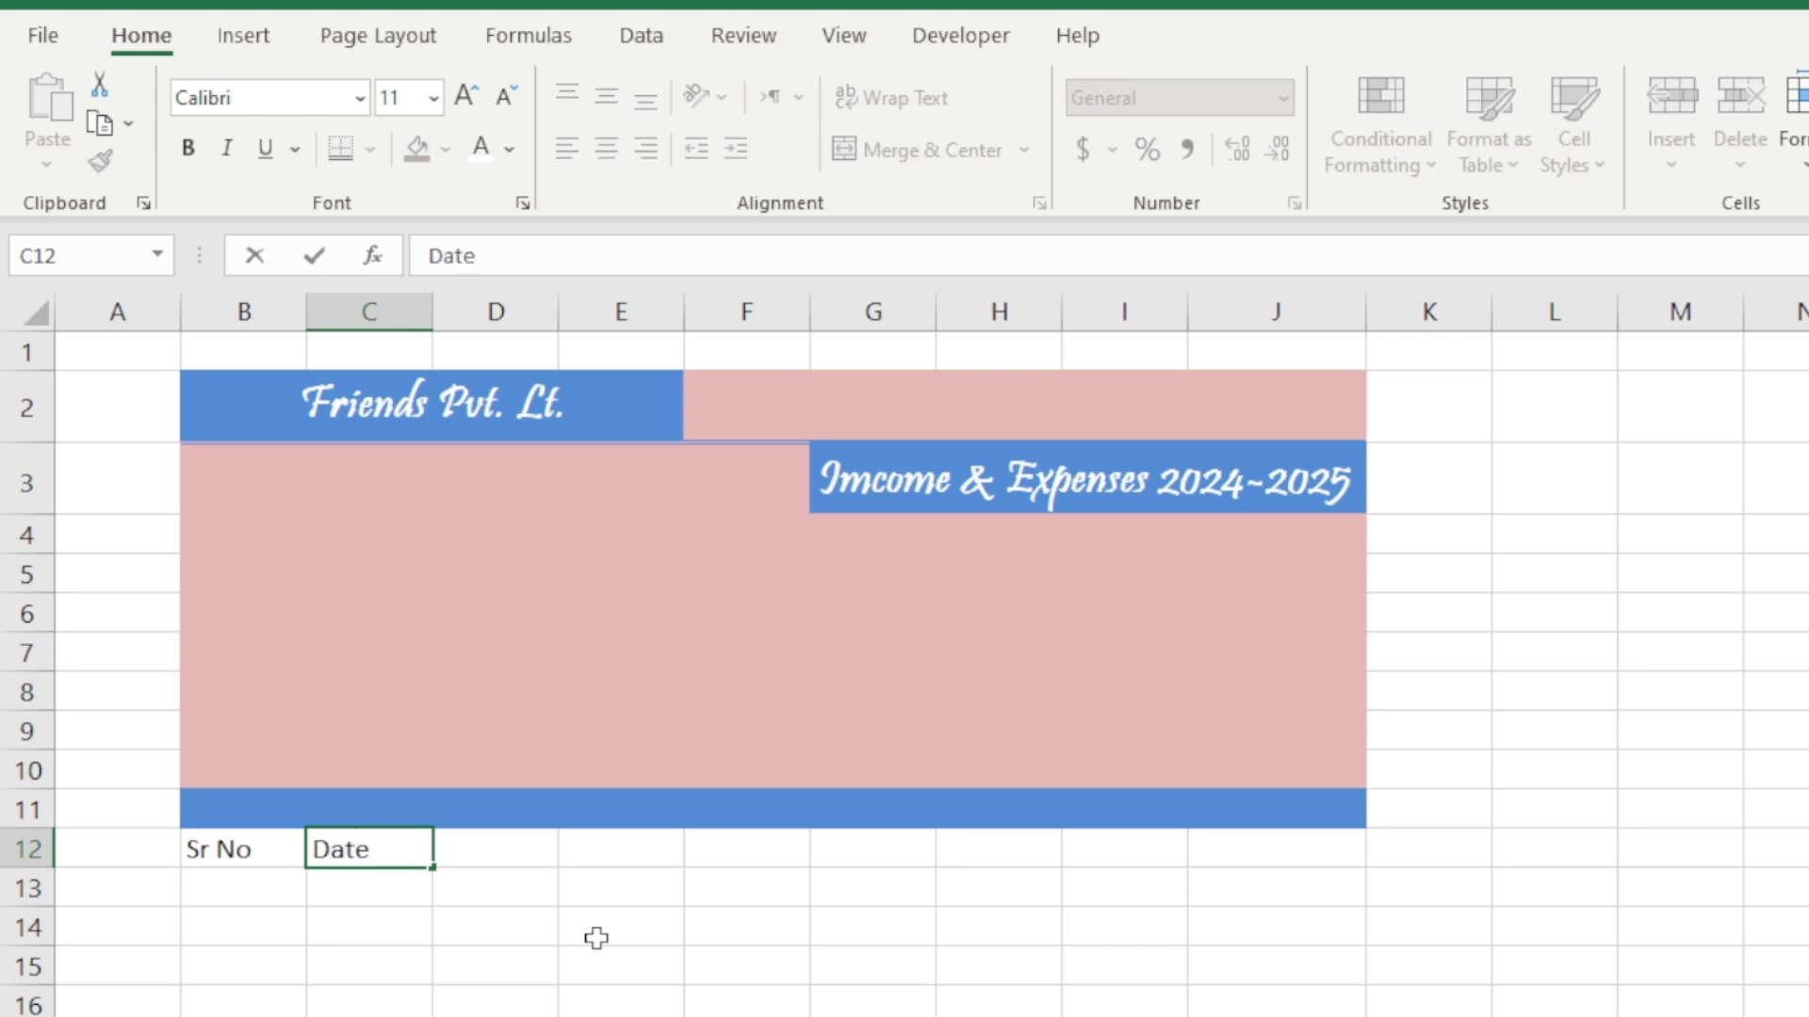
key("Tab")
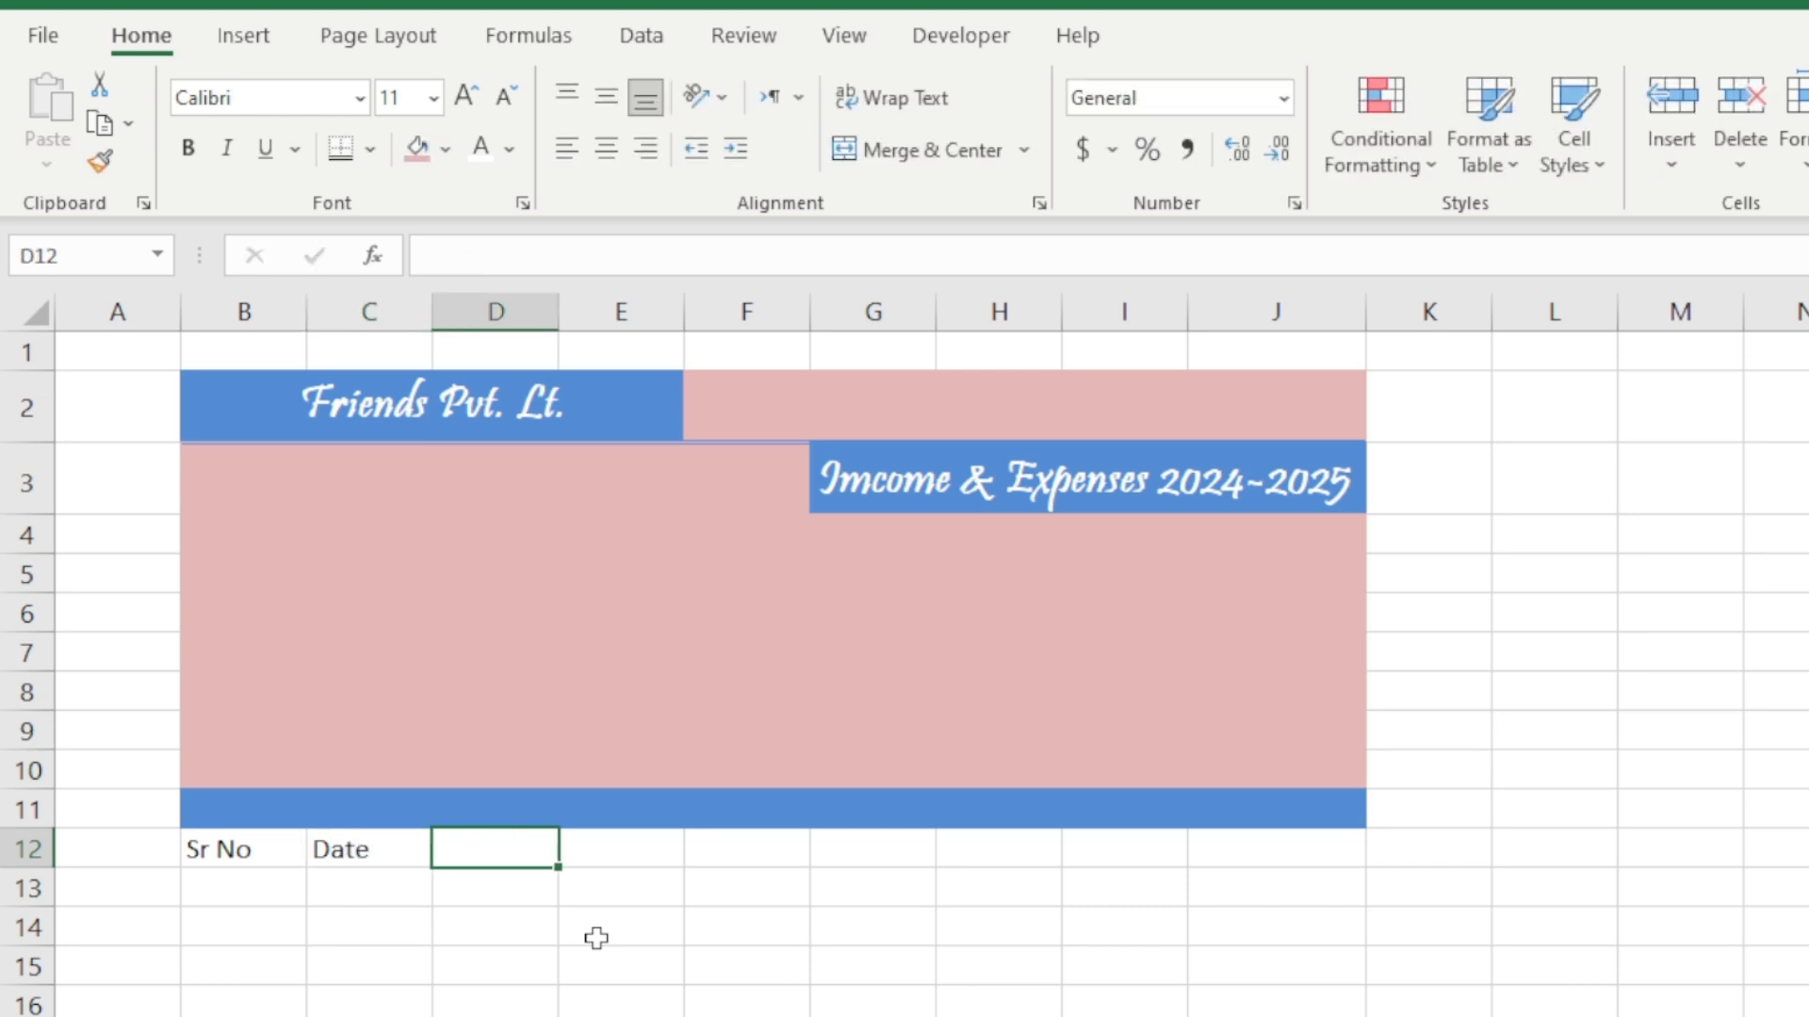
type("Source I")
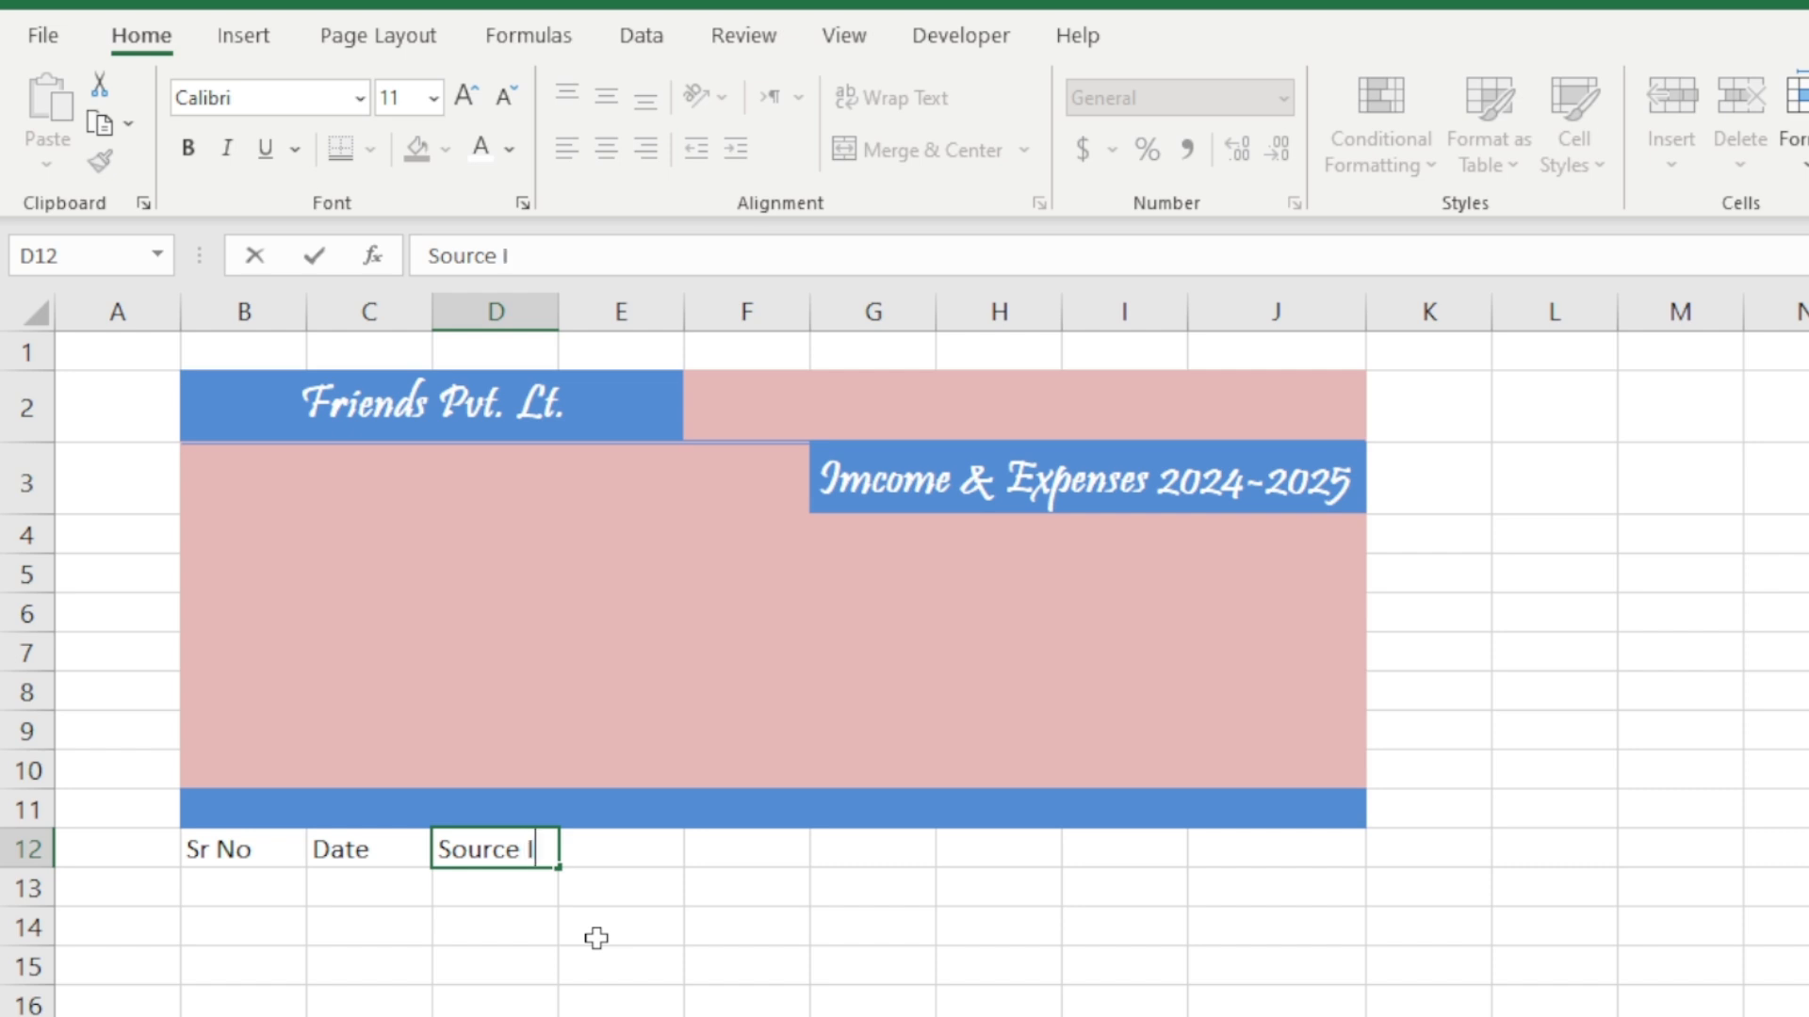
type("ncme")
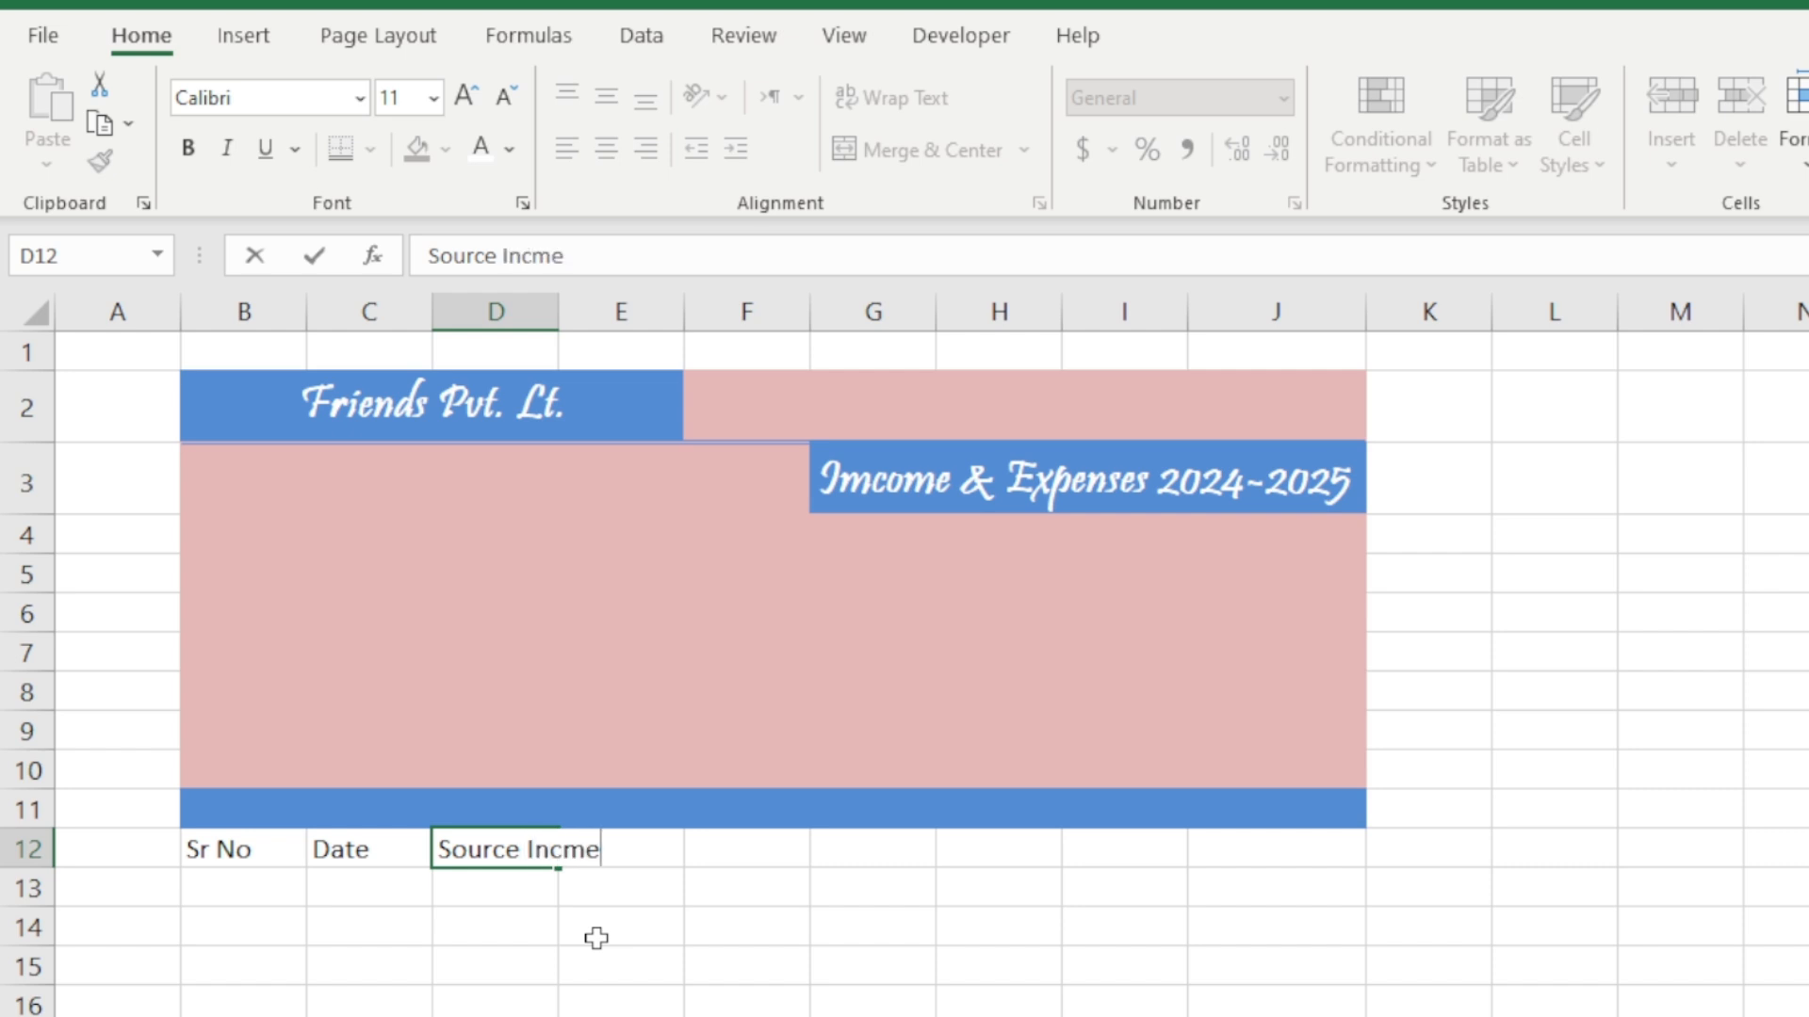
key("Tab")
type("Amo")
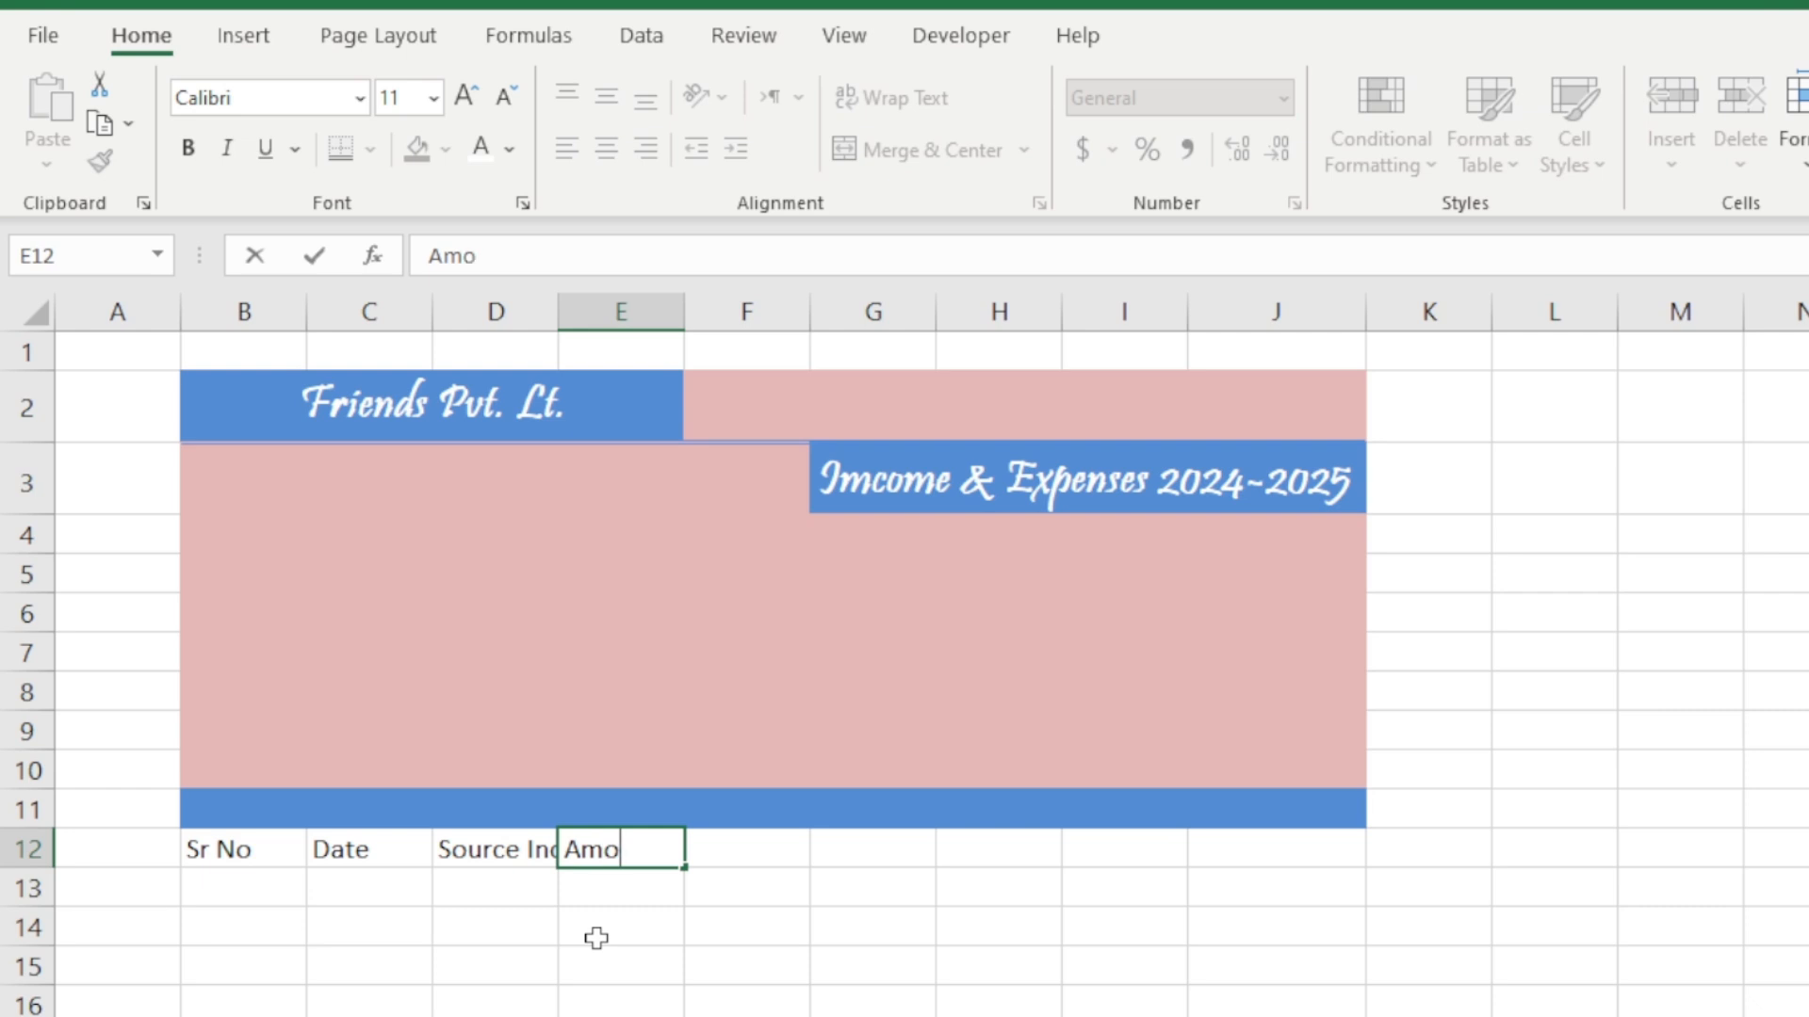
type("unt")
left_click(791, 897)
- Copy the four headers in B12:E12 to G12:J12 for the second table
left_click_drag(275, 863, 598, 853)
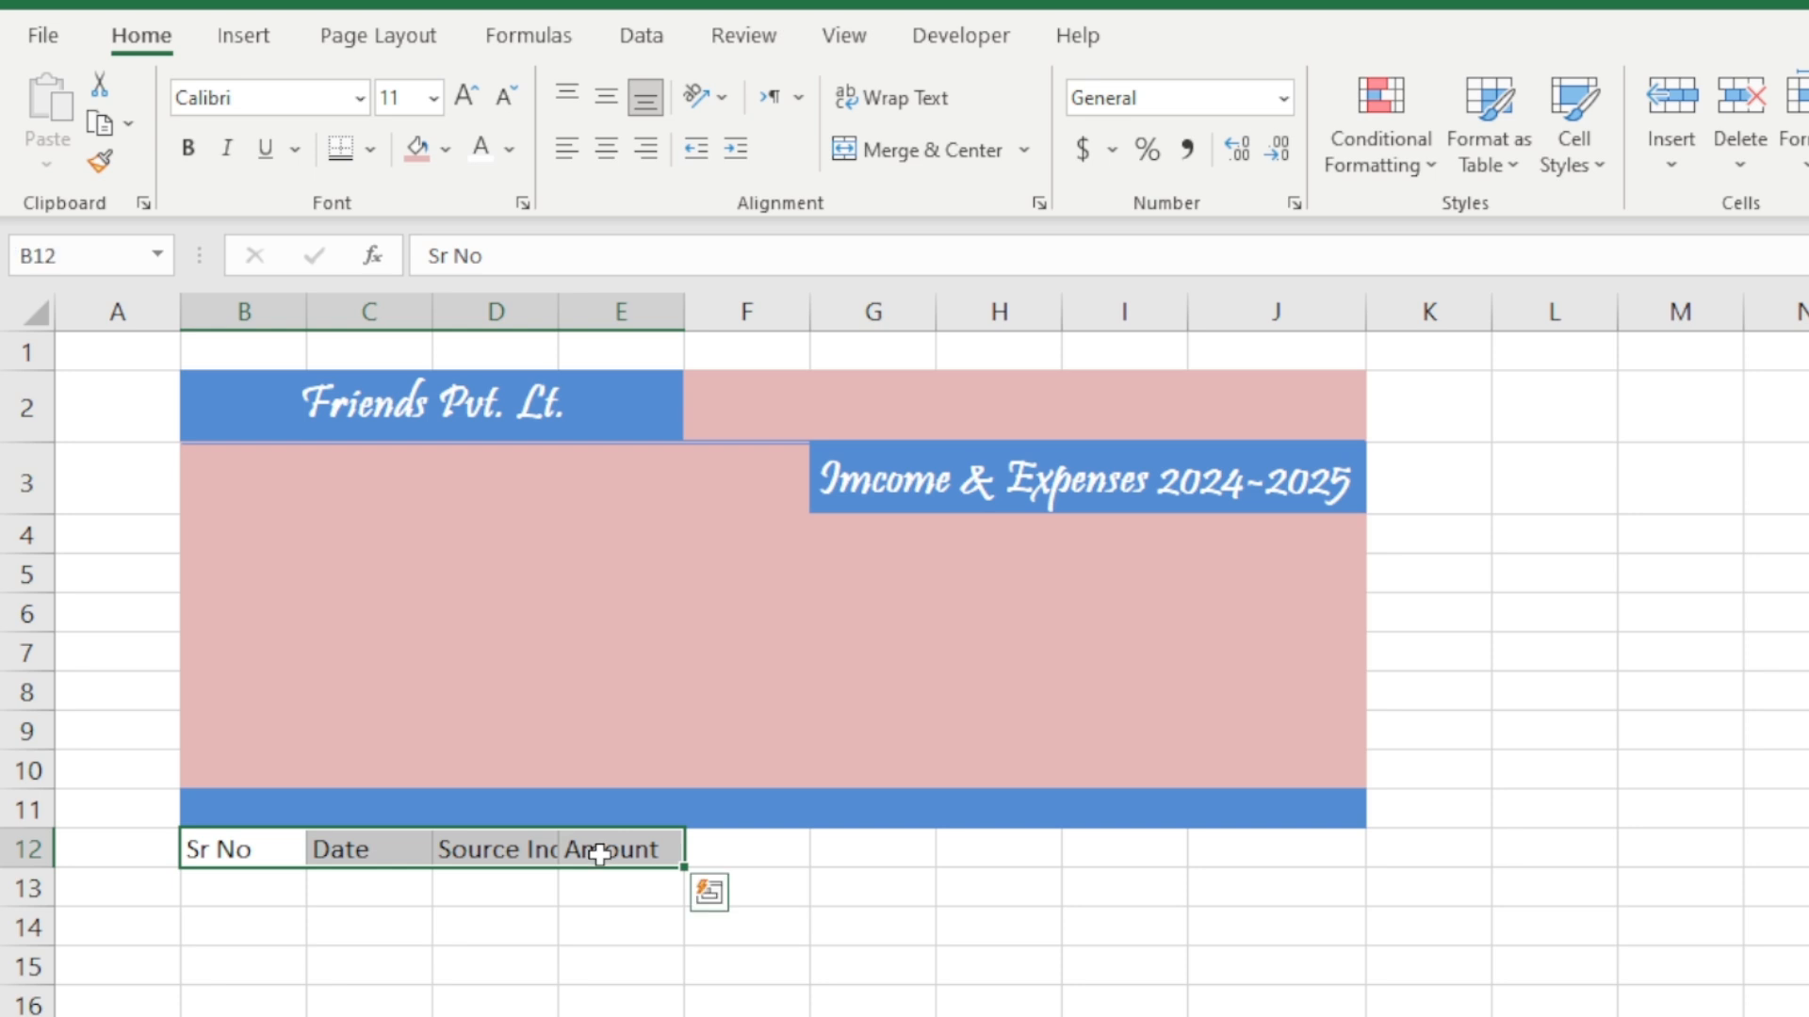
key("ctrl+c")
left_click(853, 855)
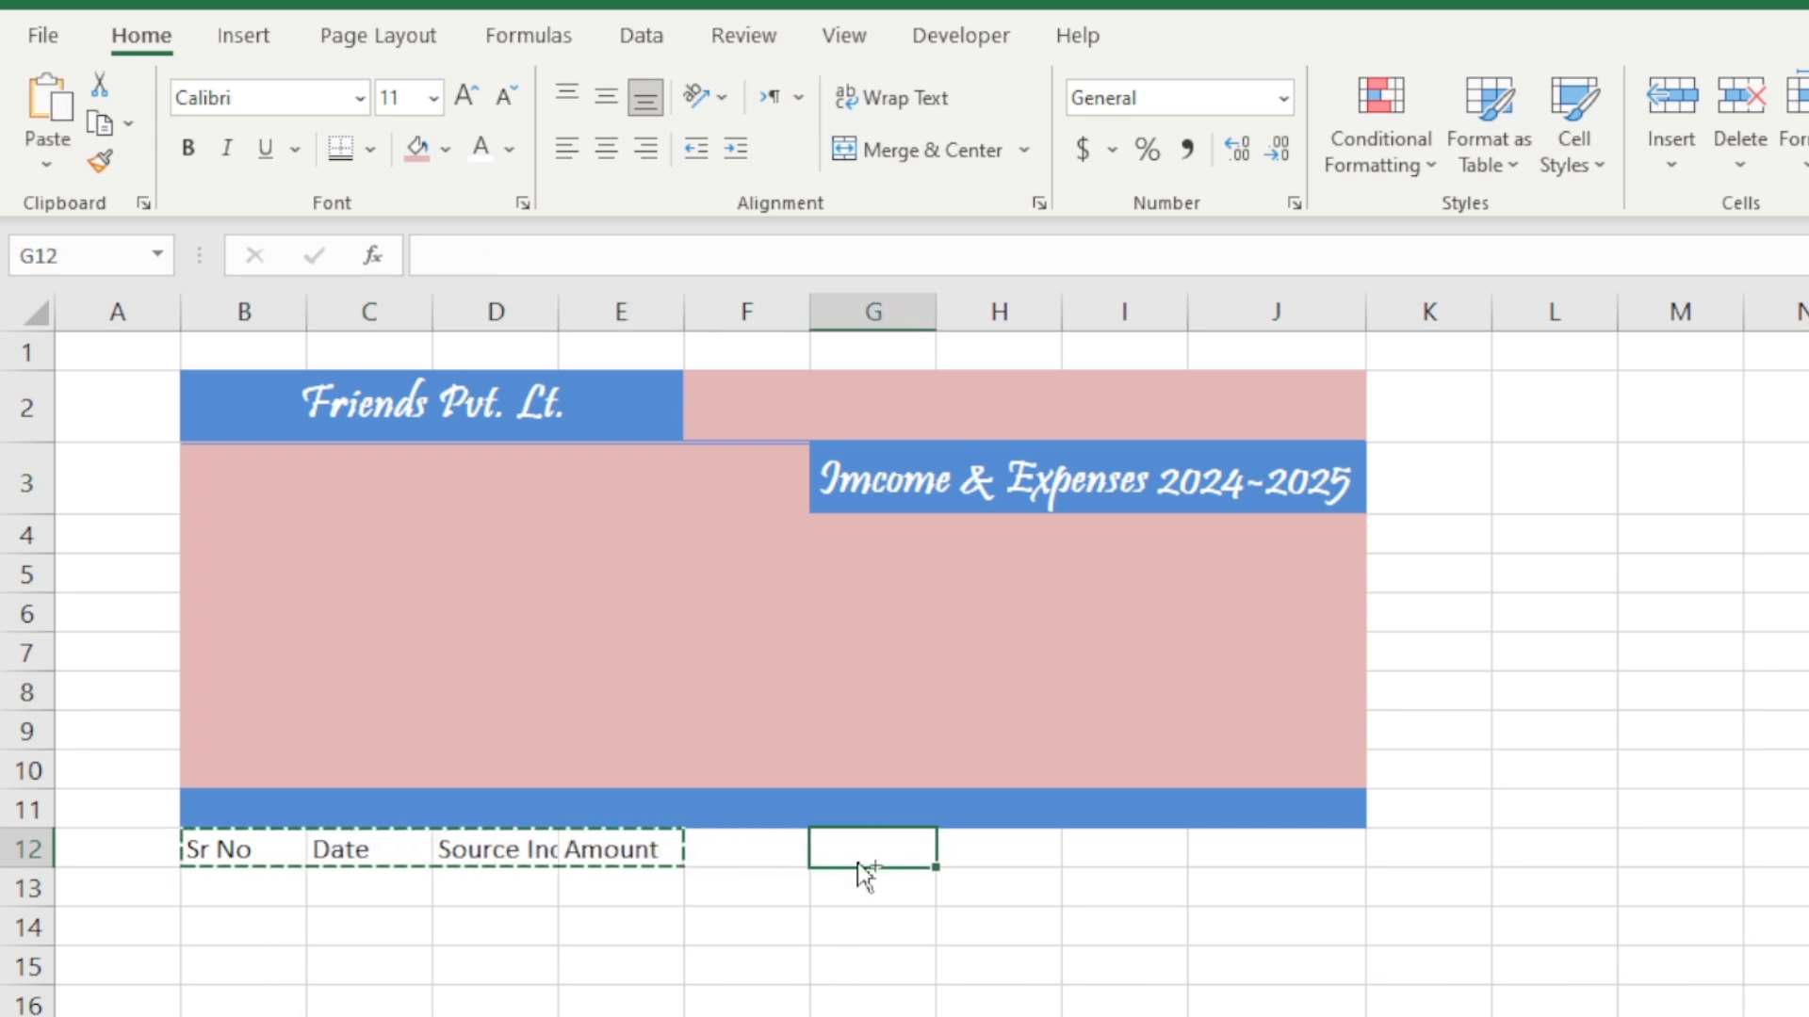
key("ctrl+v")
key("ctrl")
key("Escape")
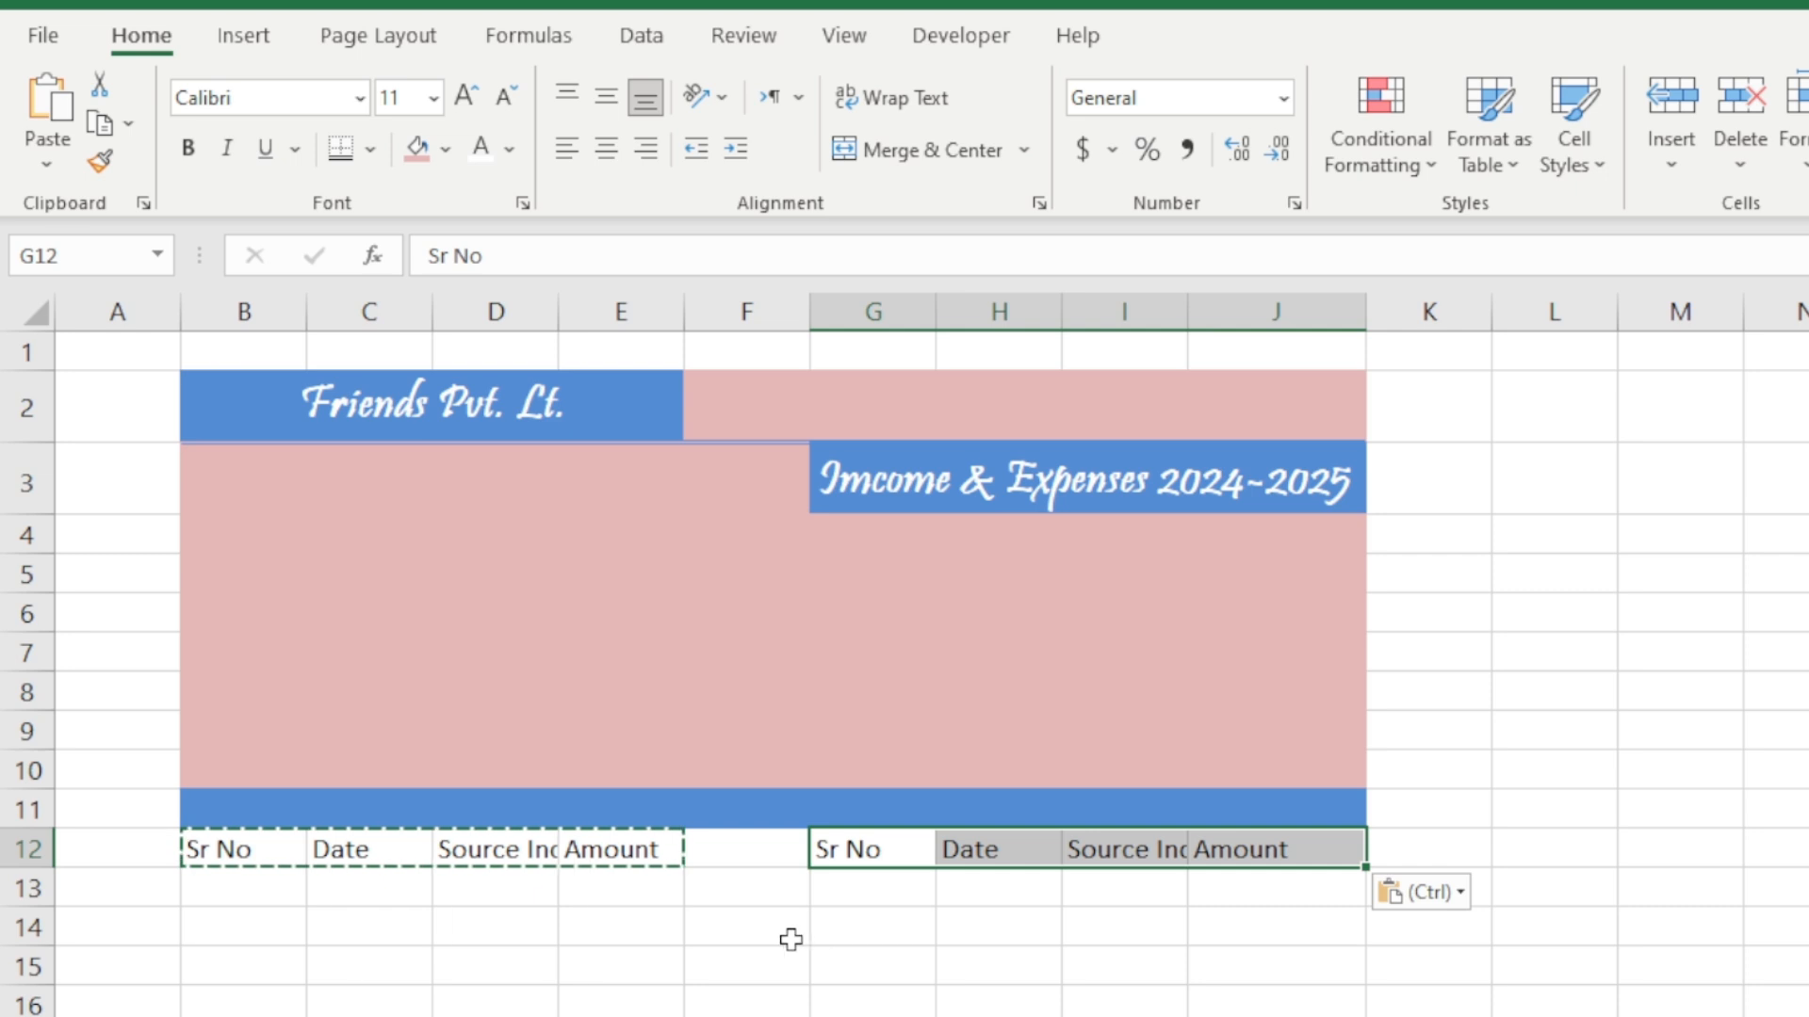
left_click(791, 939)
key("Escape")
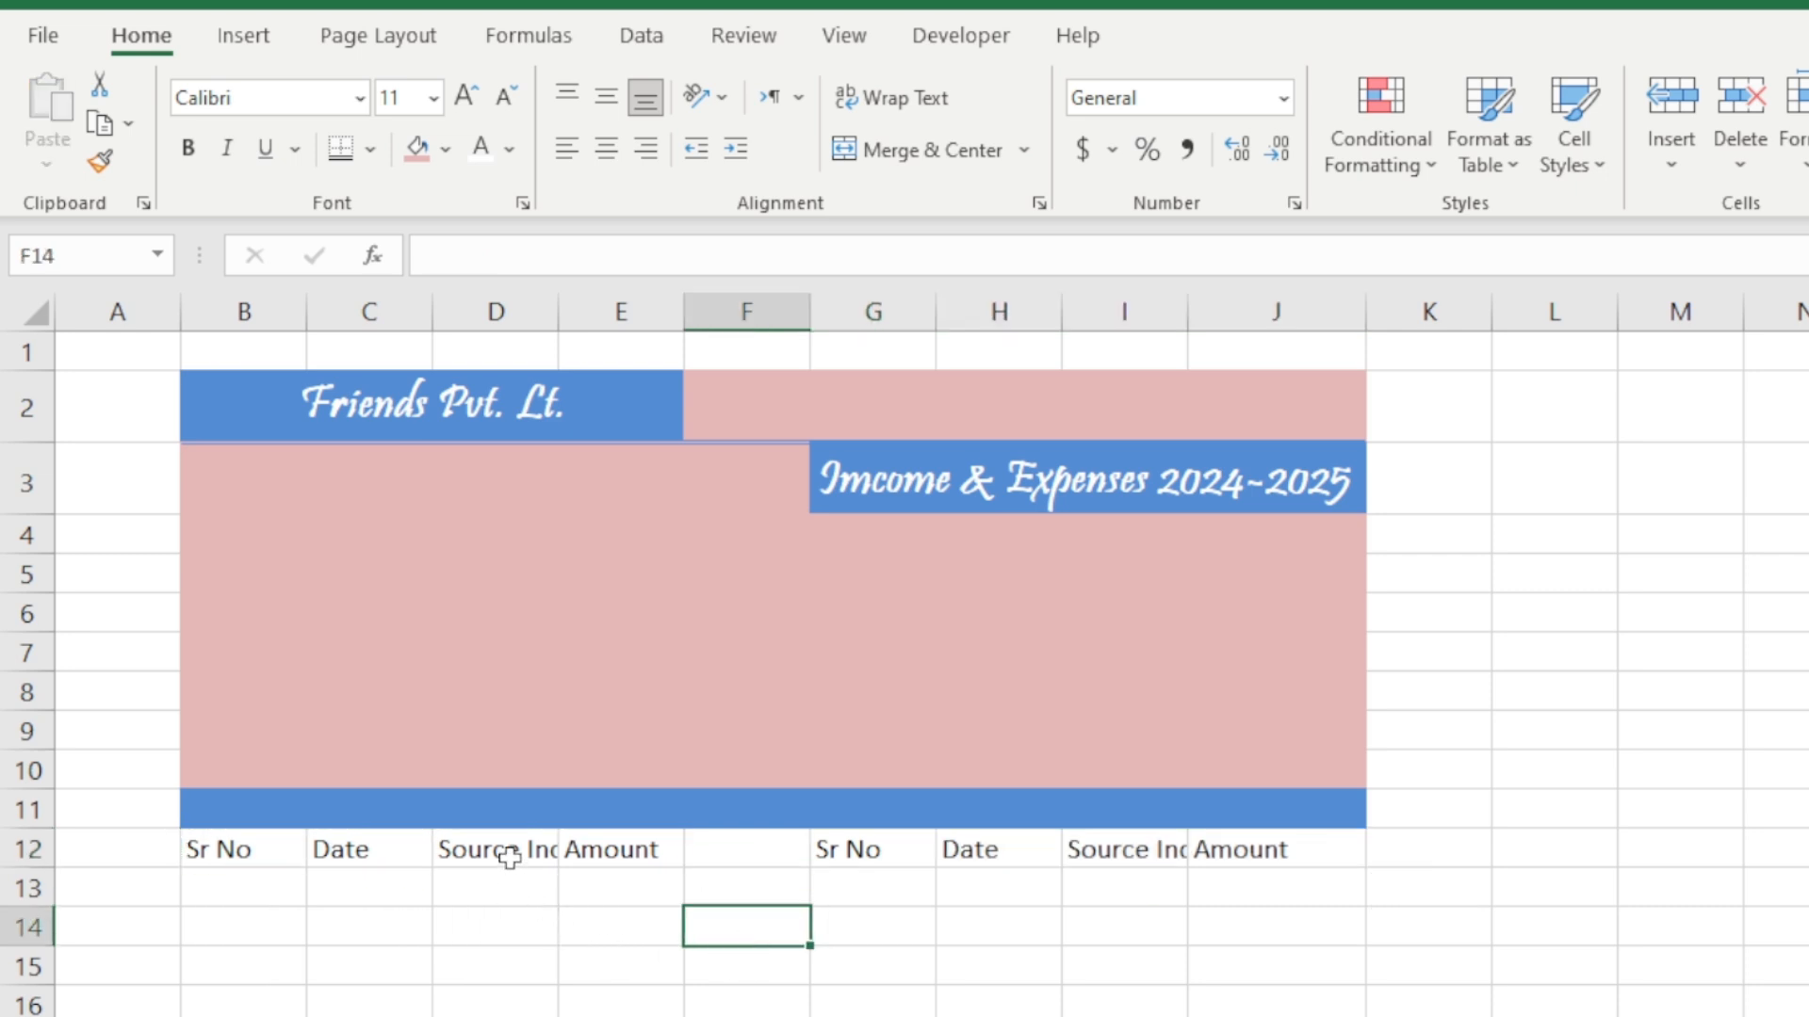
- Replace the copied header text in I12 with Expenses
left_click(1134, 847)
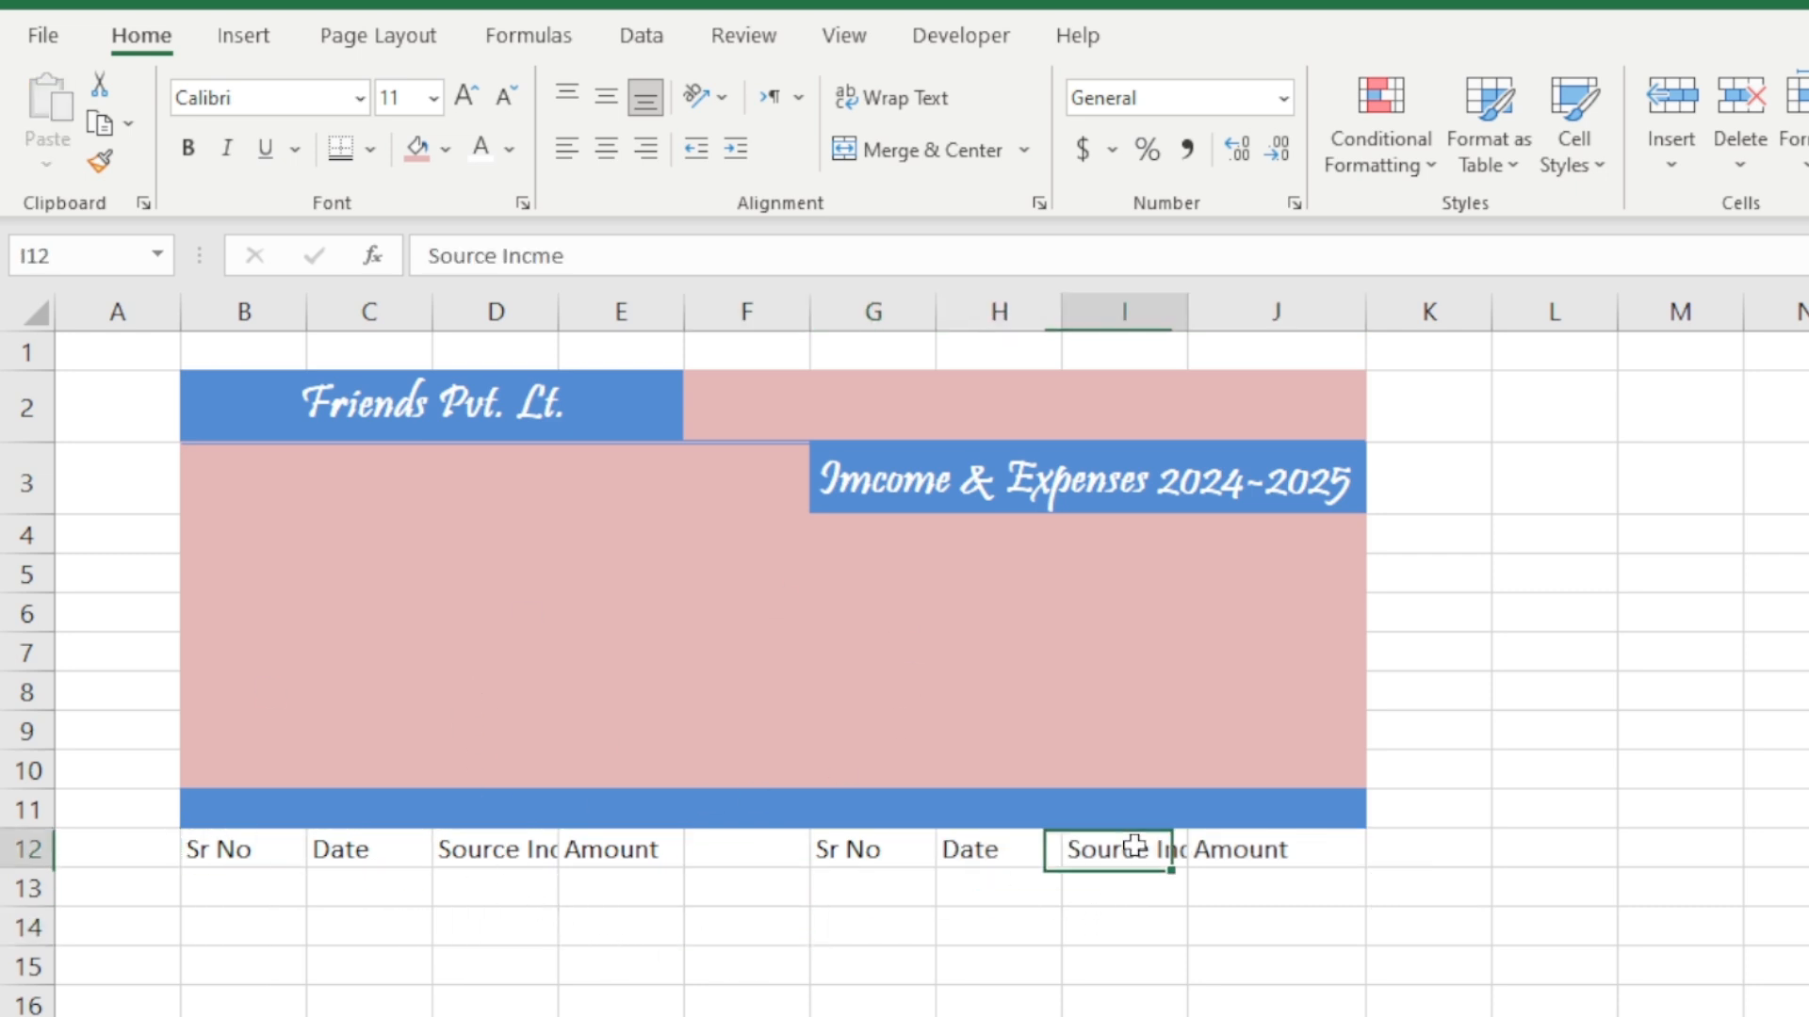
double_click(1134, 847)
left_click(1233, 850)
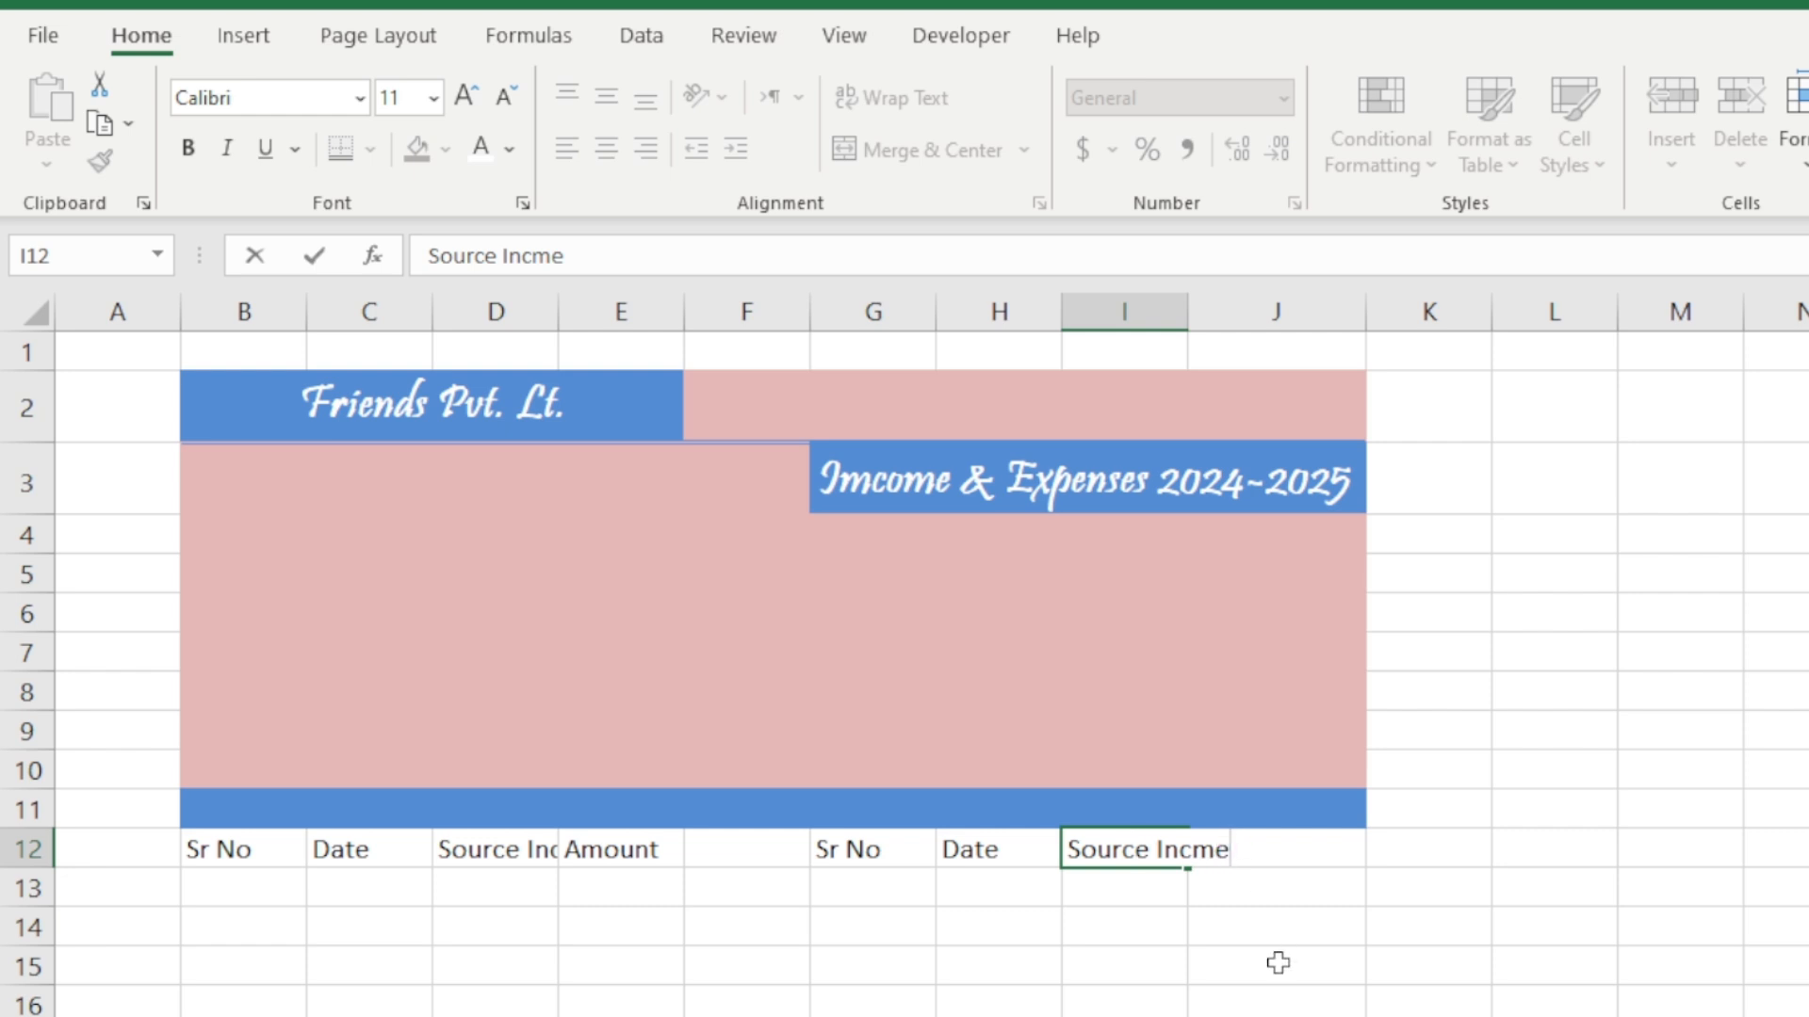
key("BackSpace")
key("BackSpace")
key("BackSpace")
key("BackSpace")
key("BackSpace")
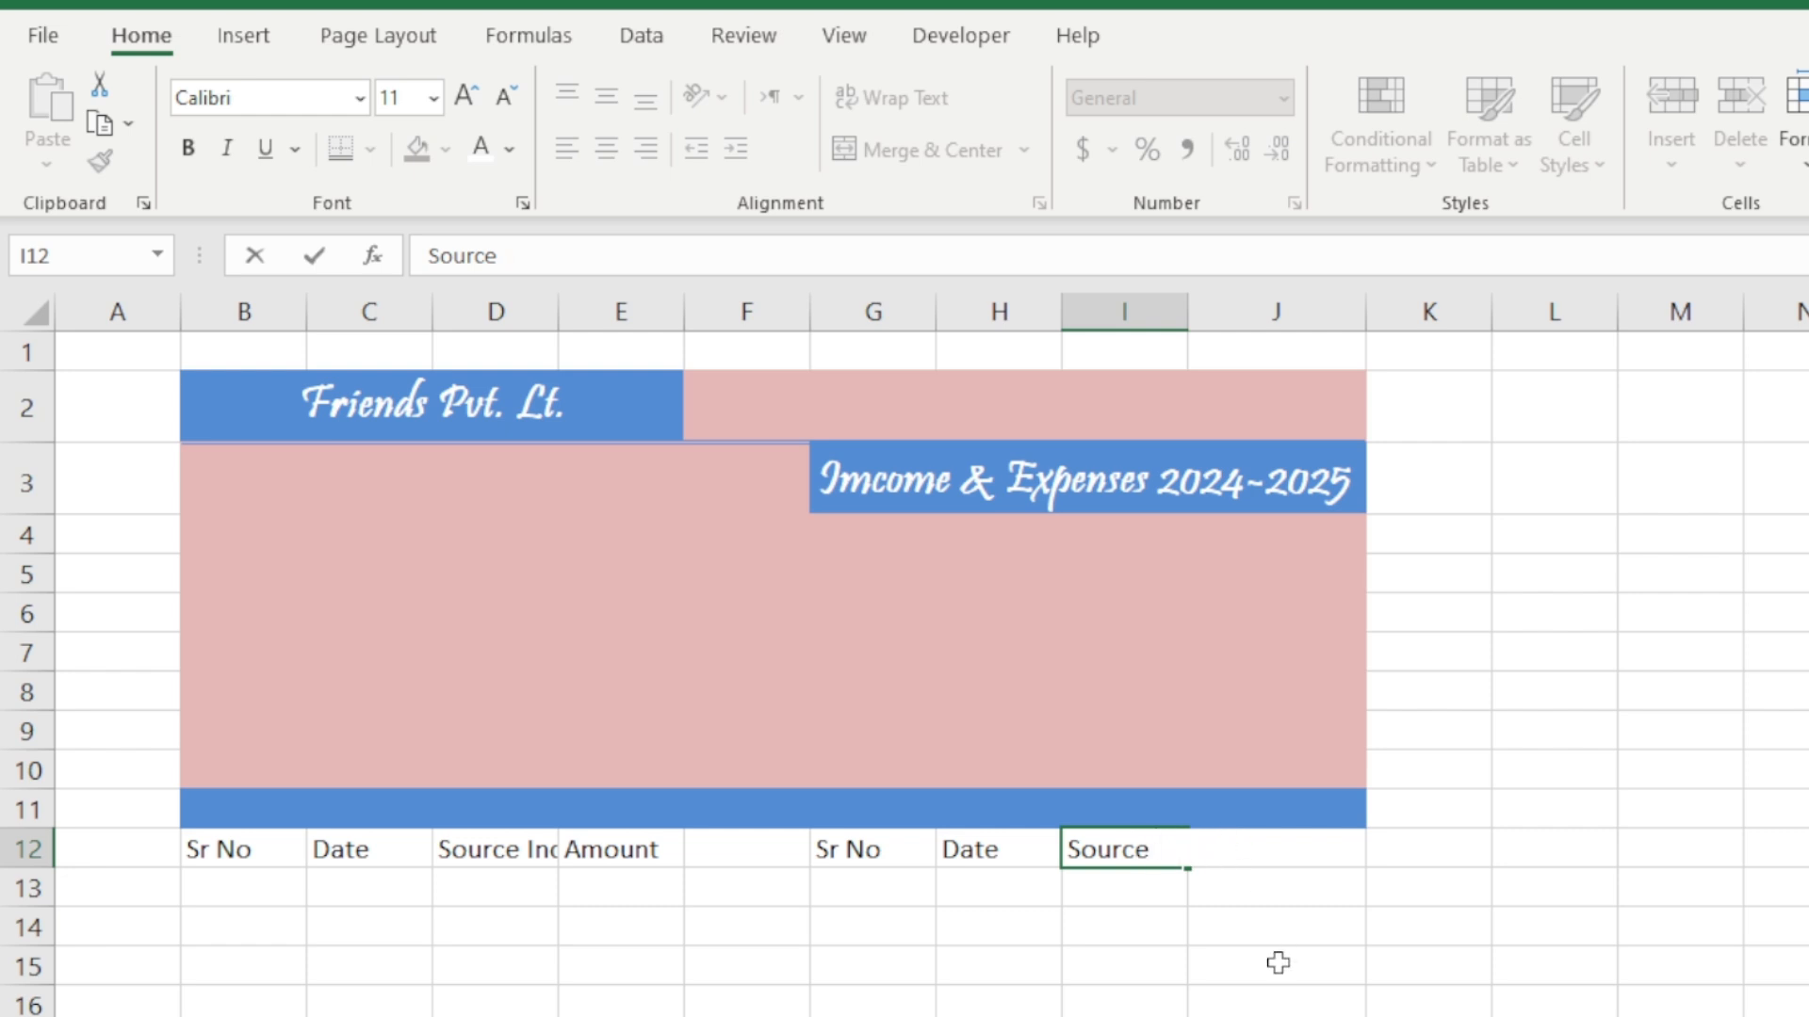
key("BackSpace")
key("BackSpace")
key("BackSpace")
key("BackSpace")
key("BackSpace")
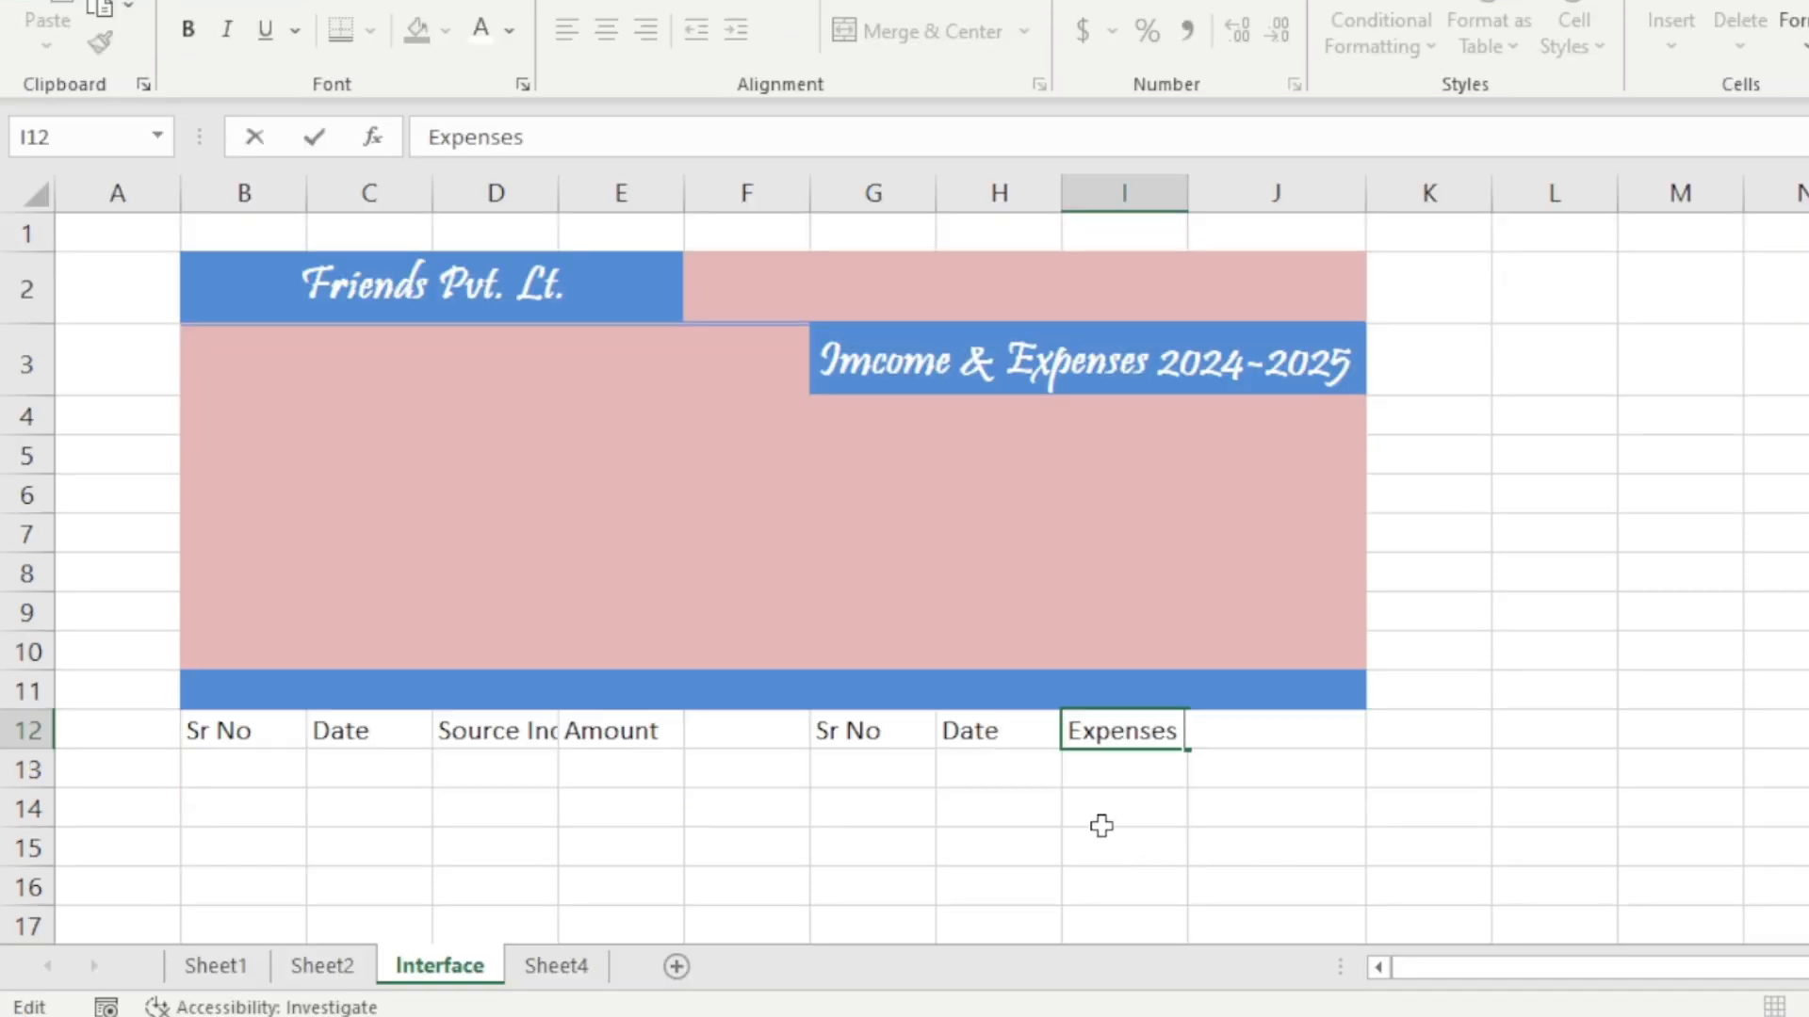
left_click(1103, 942)
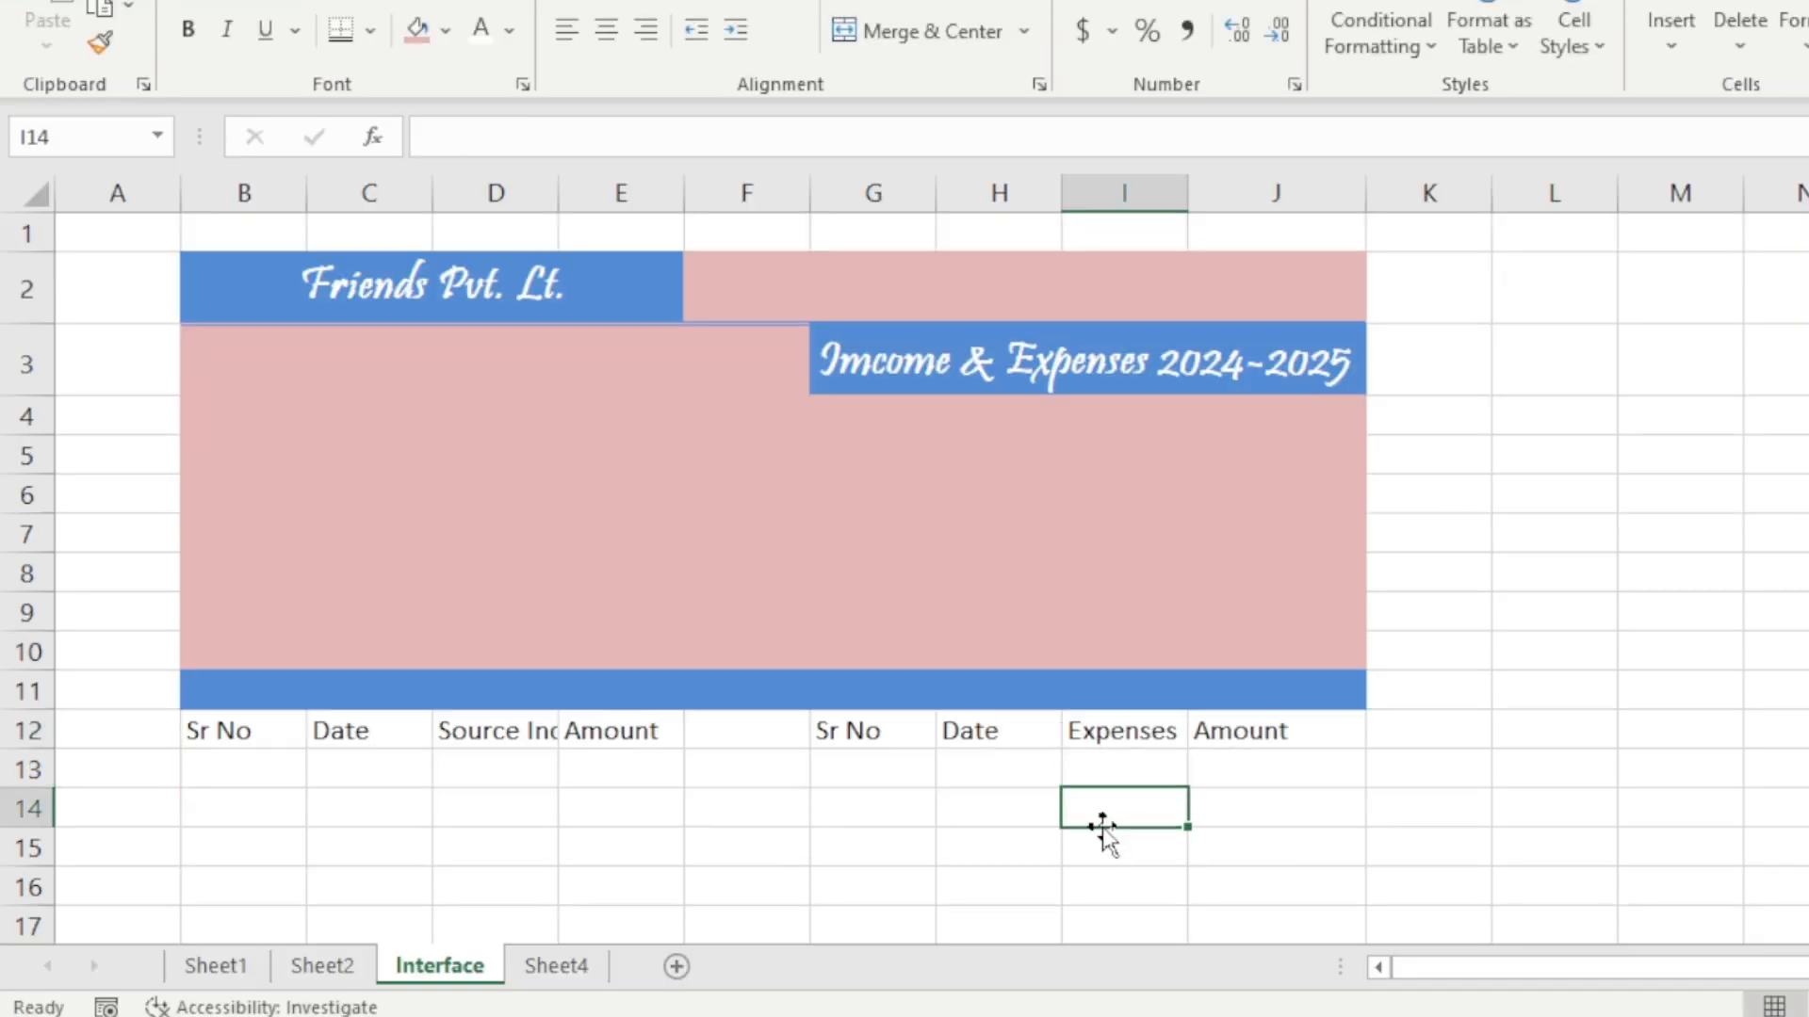
- Extend the header in I12 to read Expenses Detail
double_click(1129, 742)
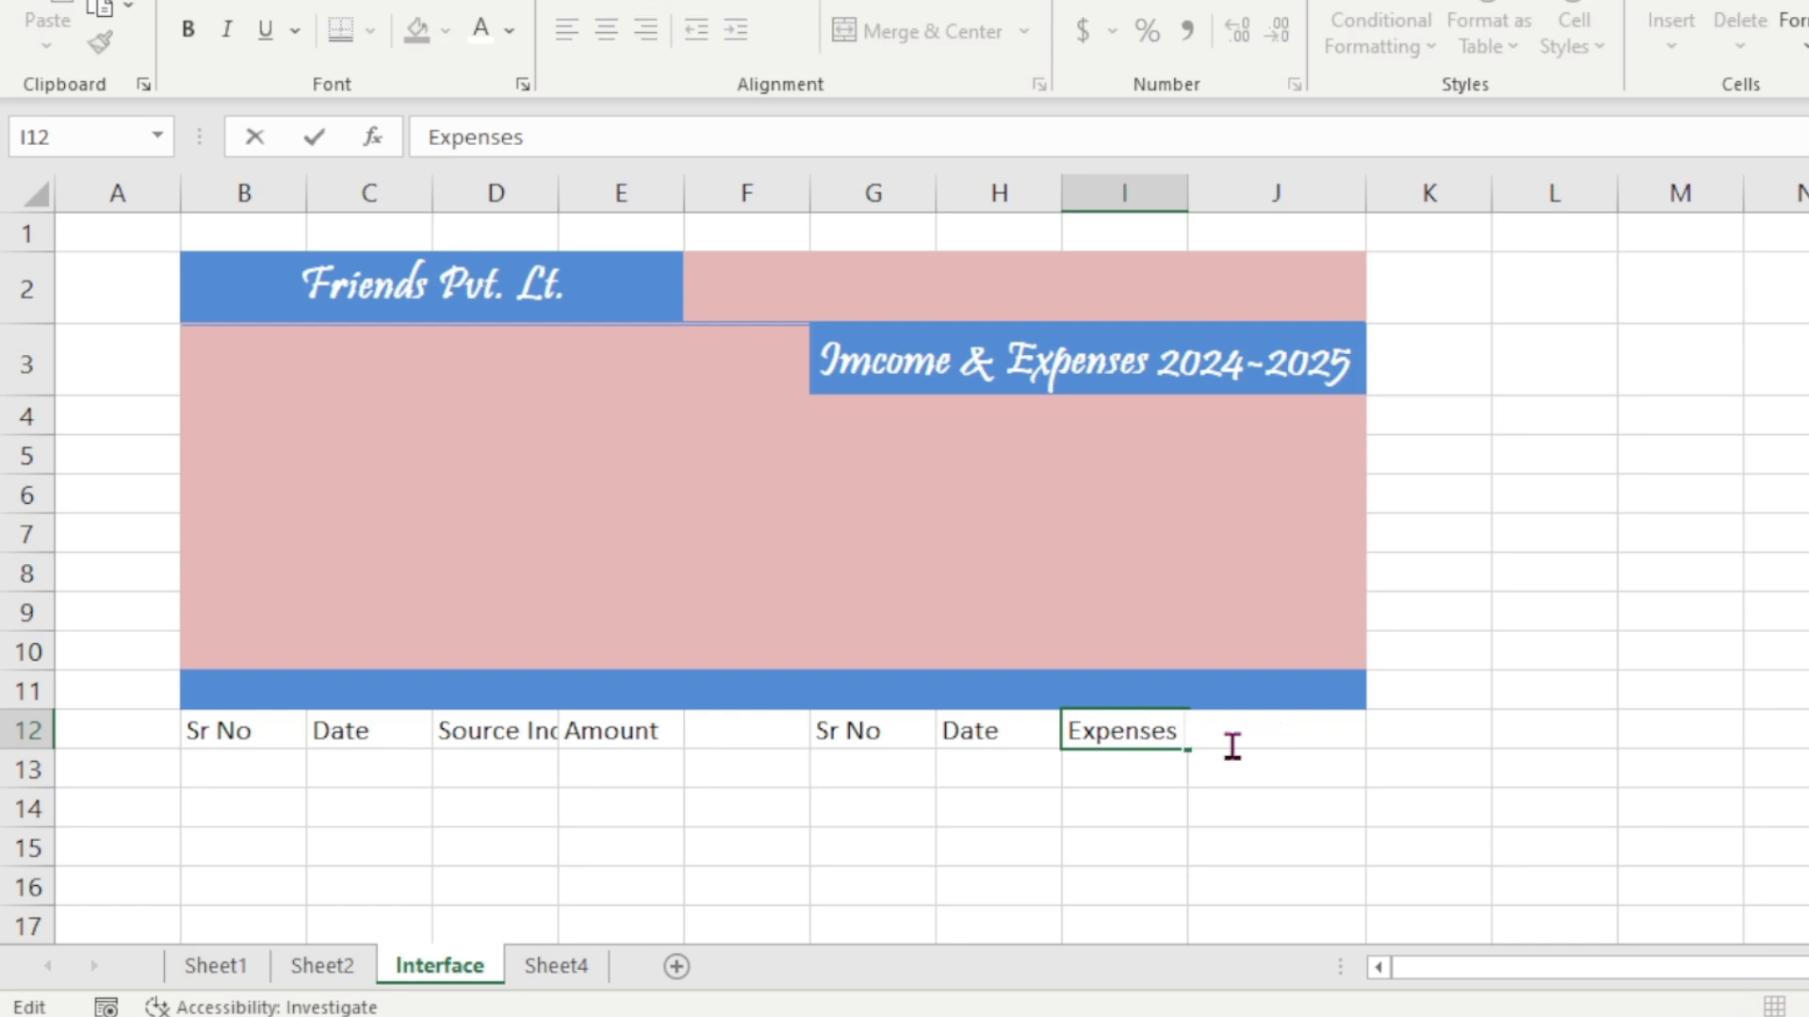
type("Detail")
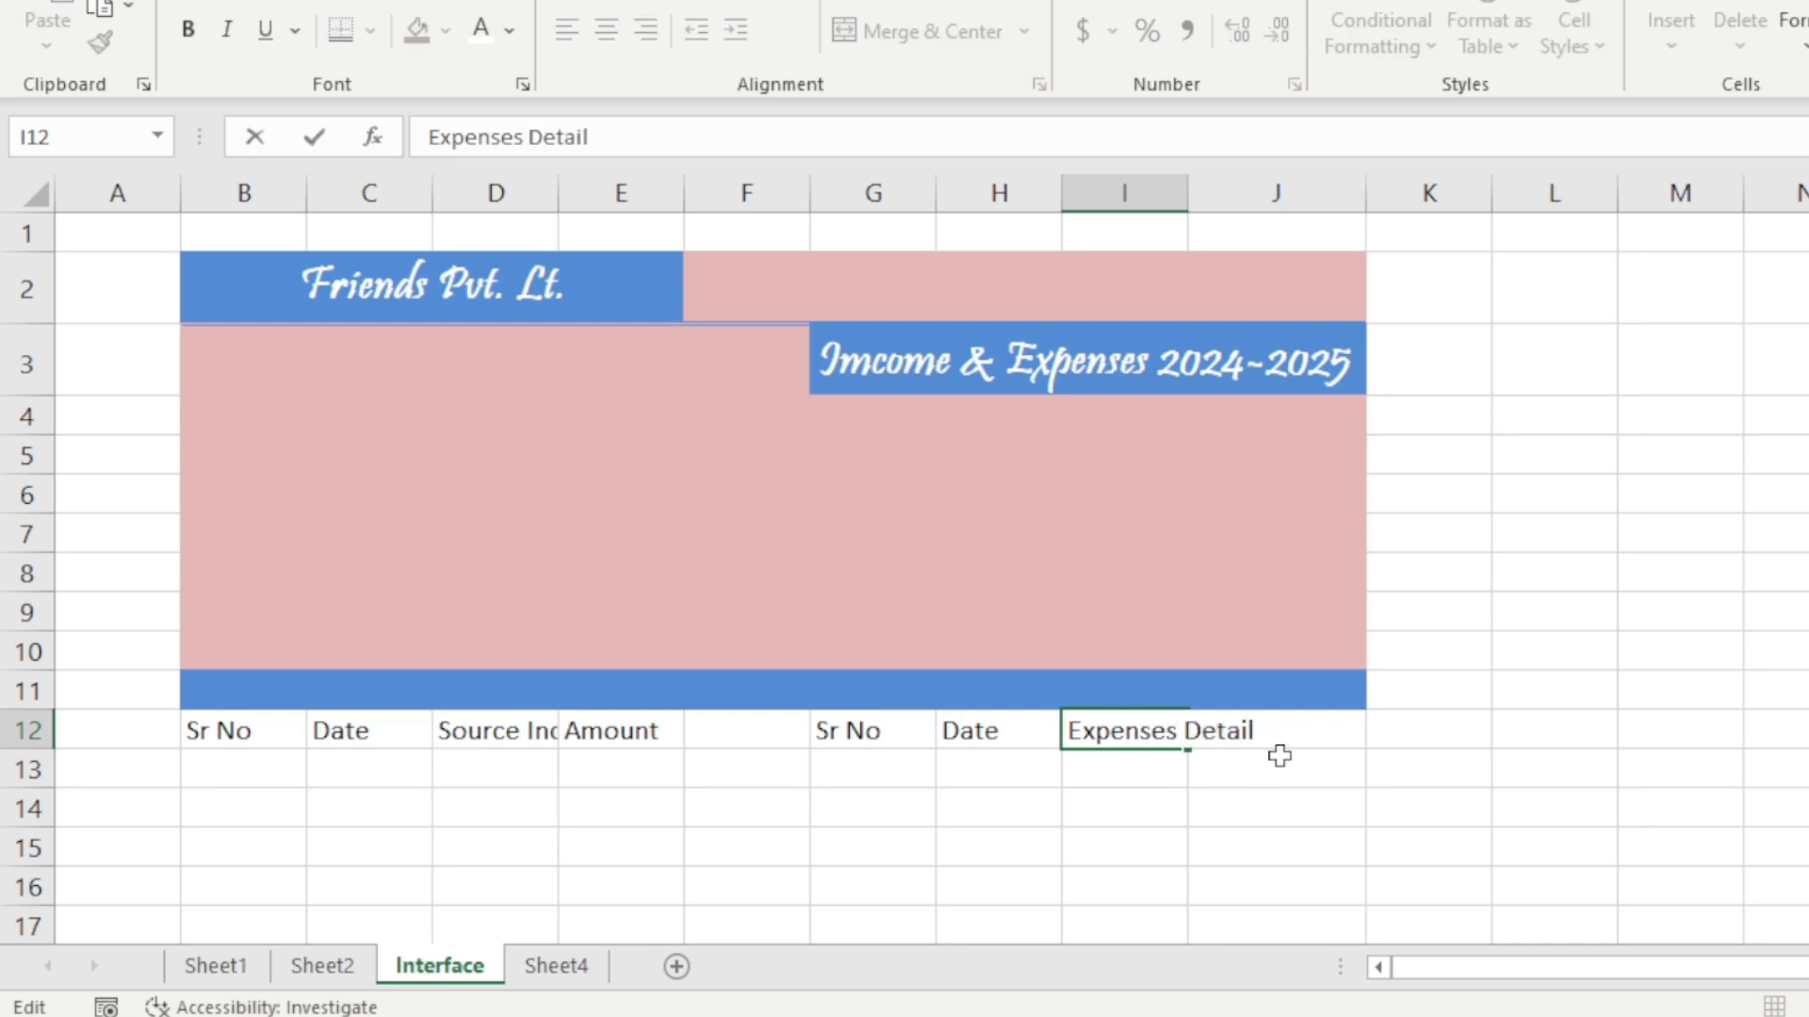
left_click(1382, 744)
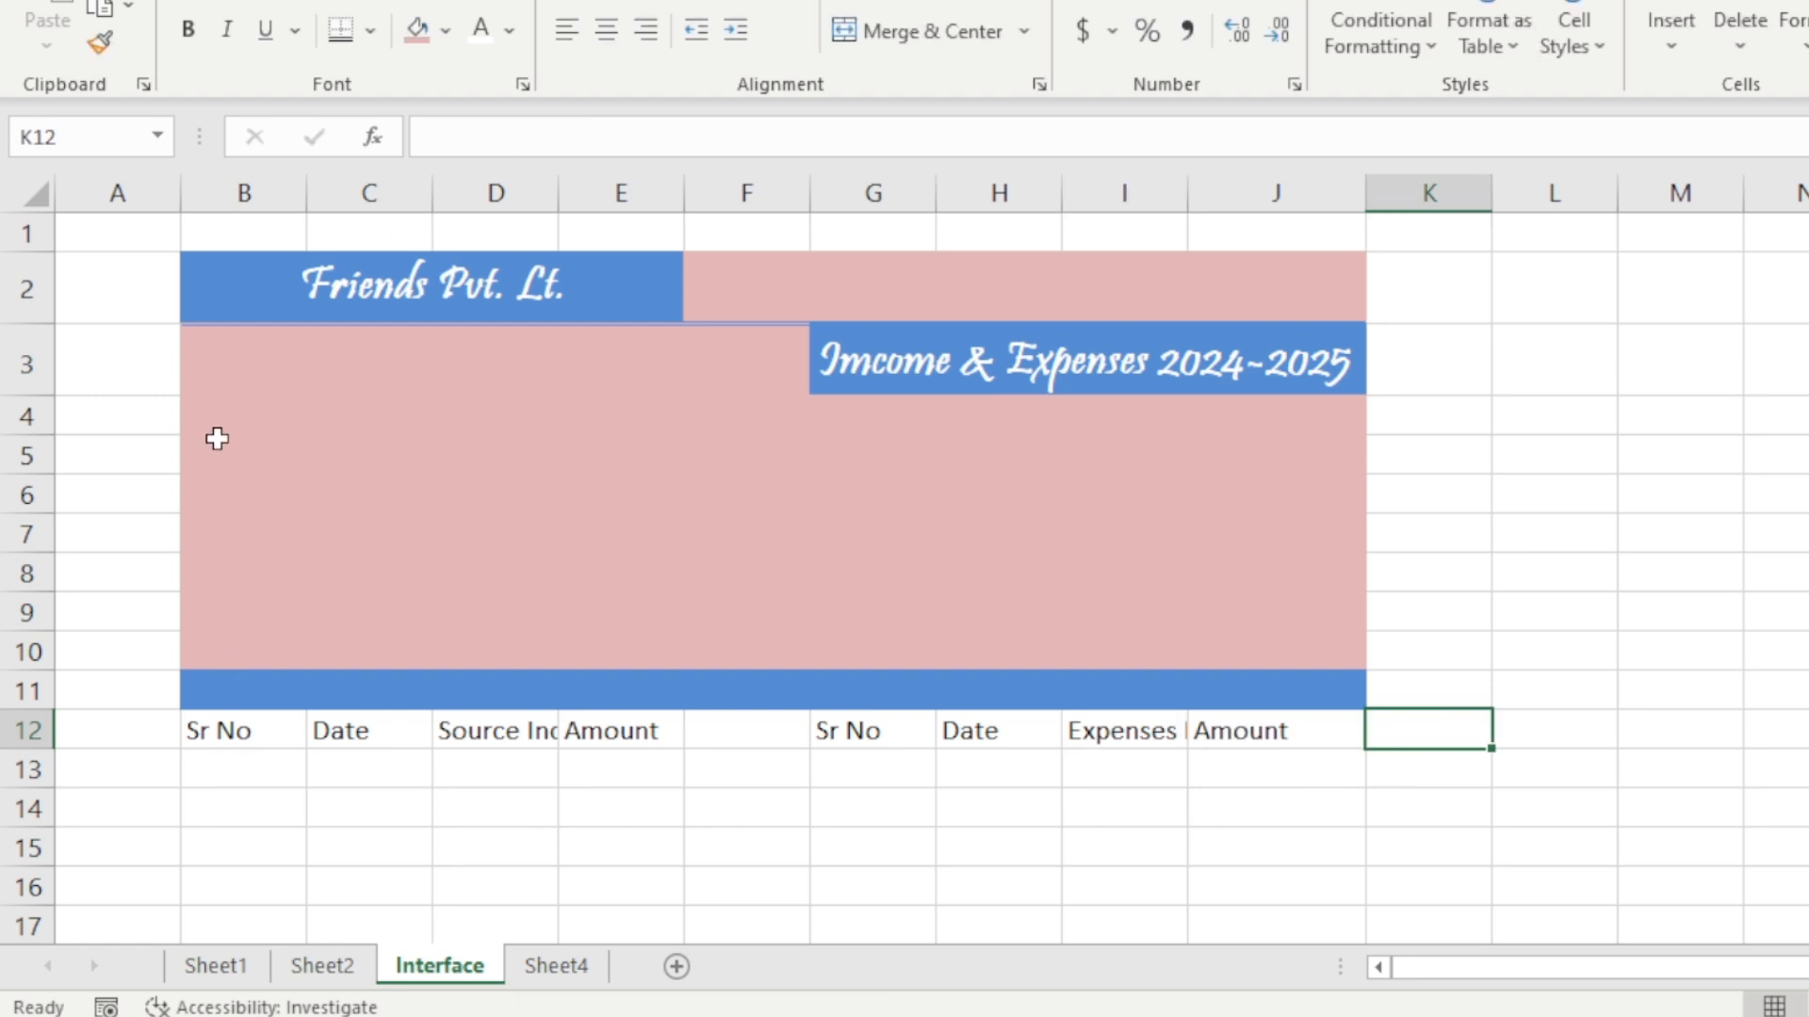
- Resize the two Sr No columns, B and G, together so both are slightly wider
left_click(258, 191)
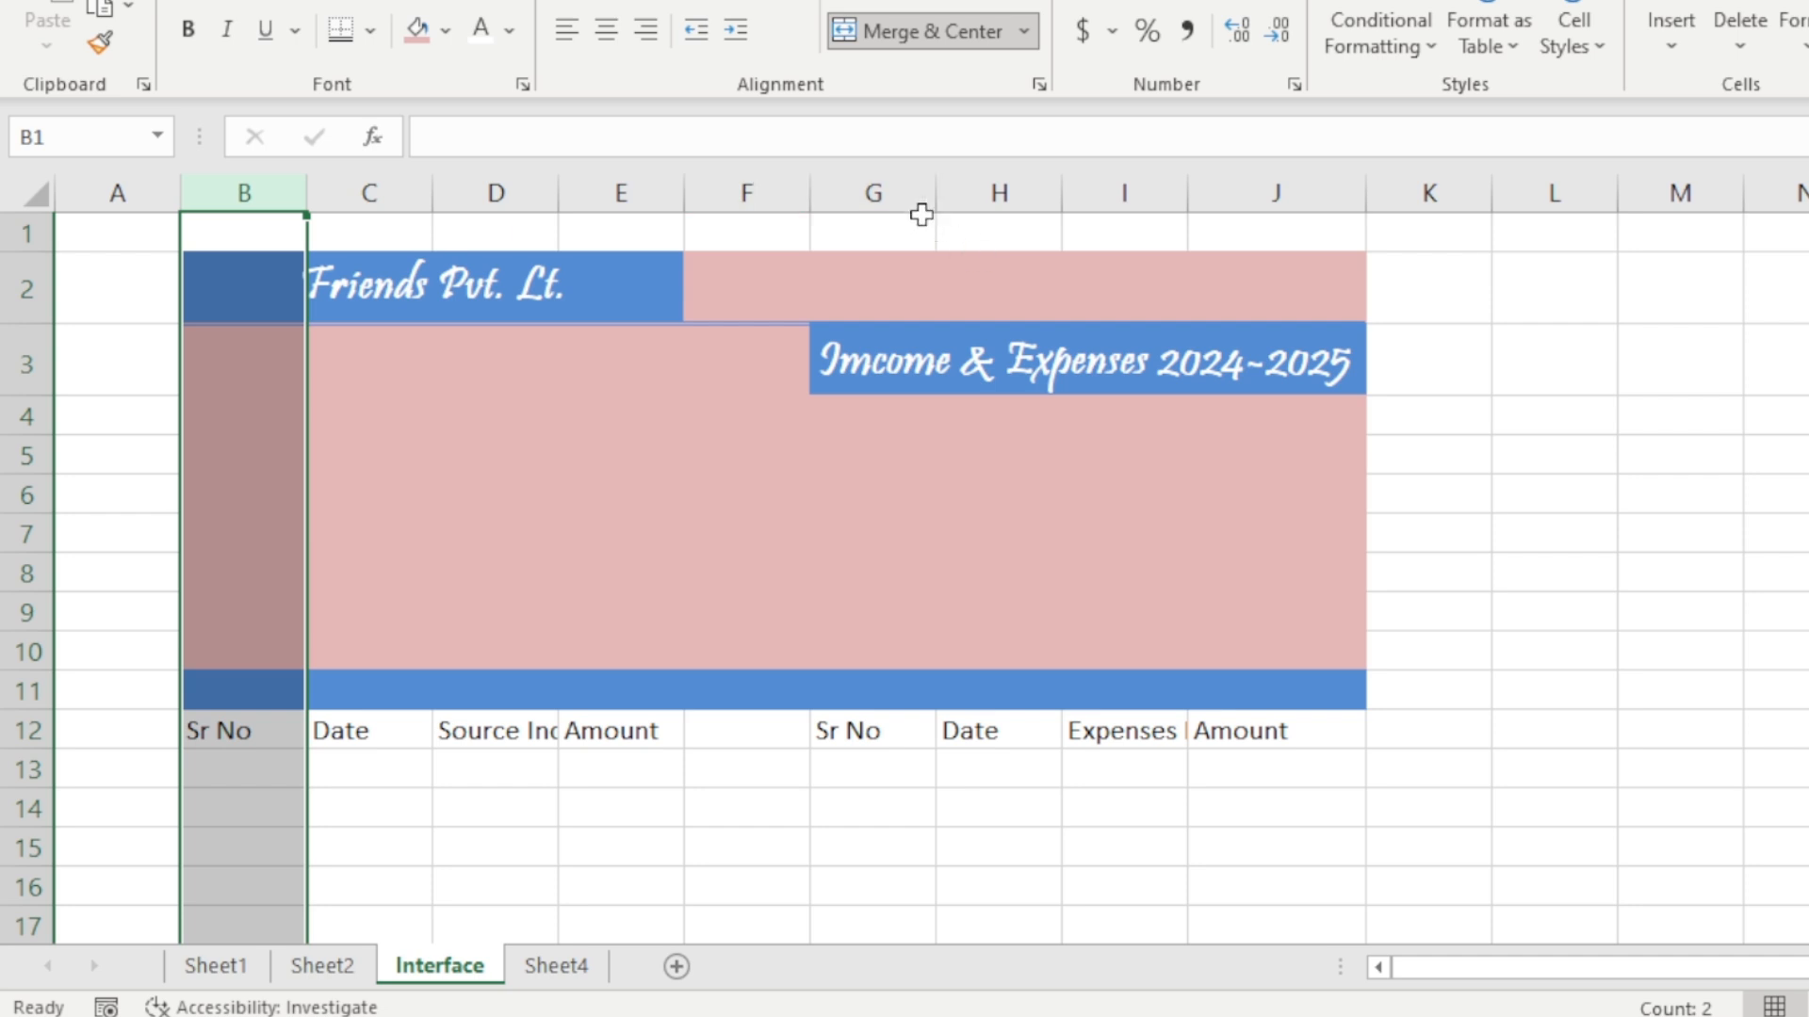
left_click(893, 200, "ctrl")
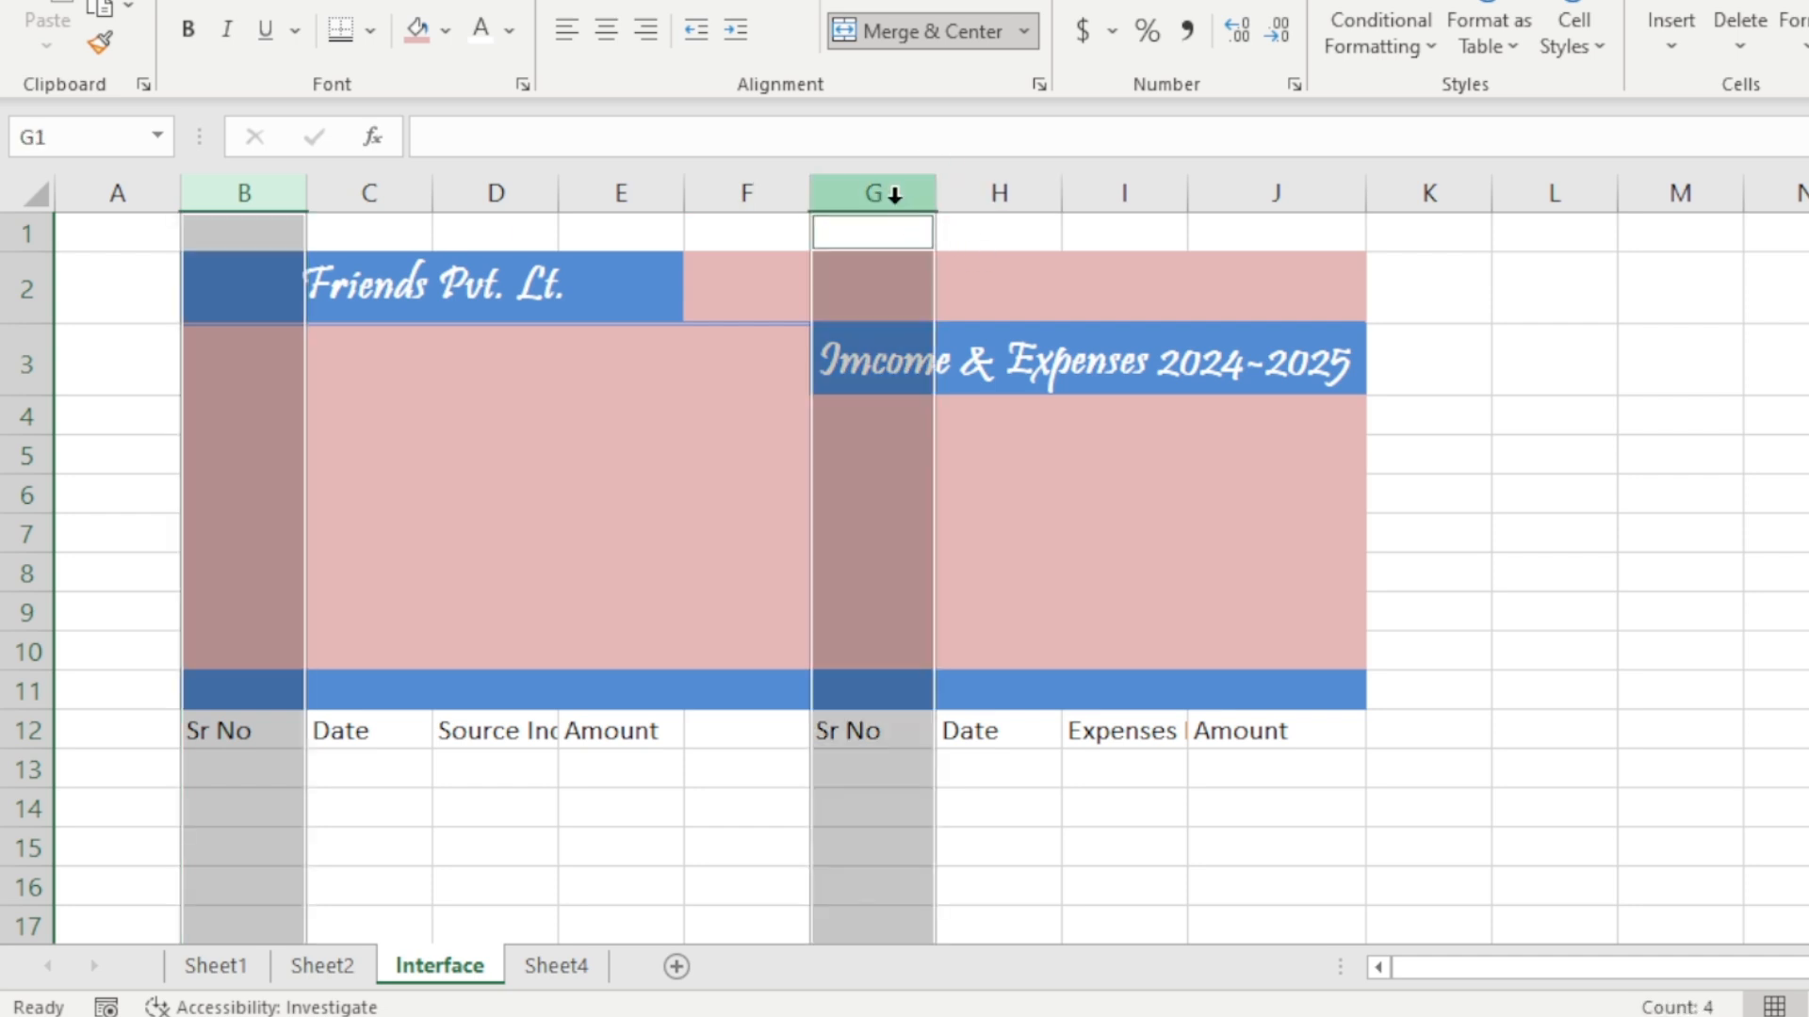
left_click_drag(296, 193, 279, 193)
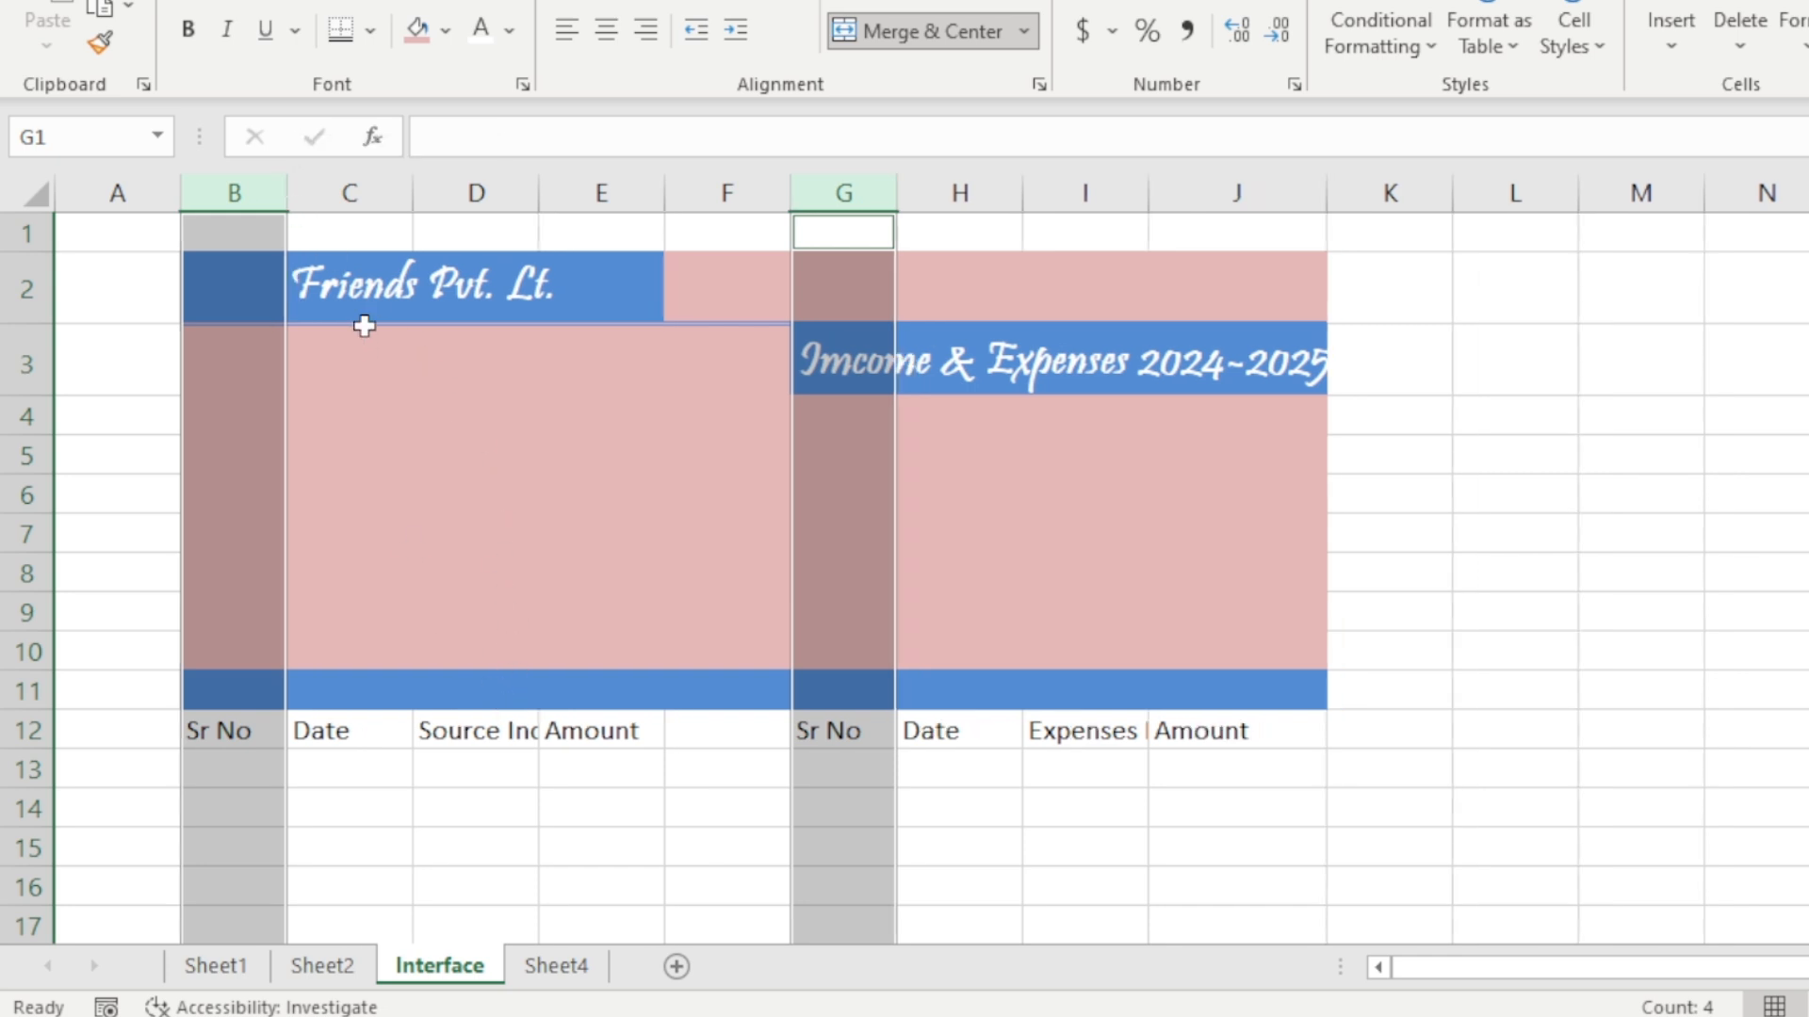
key("ctrl+z")
- Widen columns C, E, H and J together so the Date and Amount columns share the same larger width
left_click(397, 195)
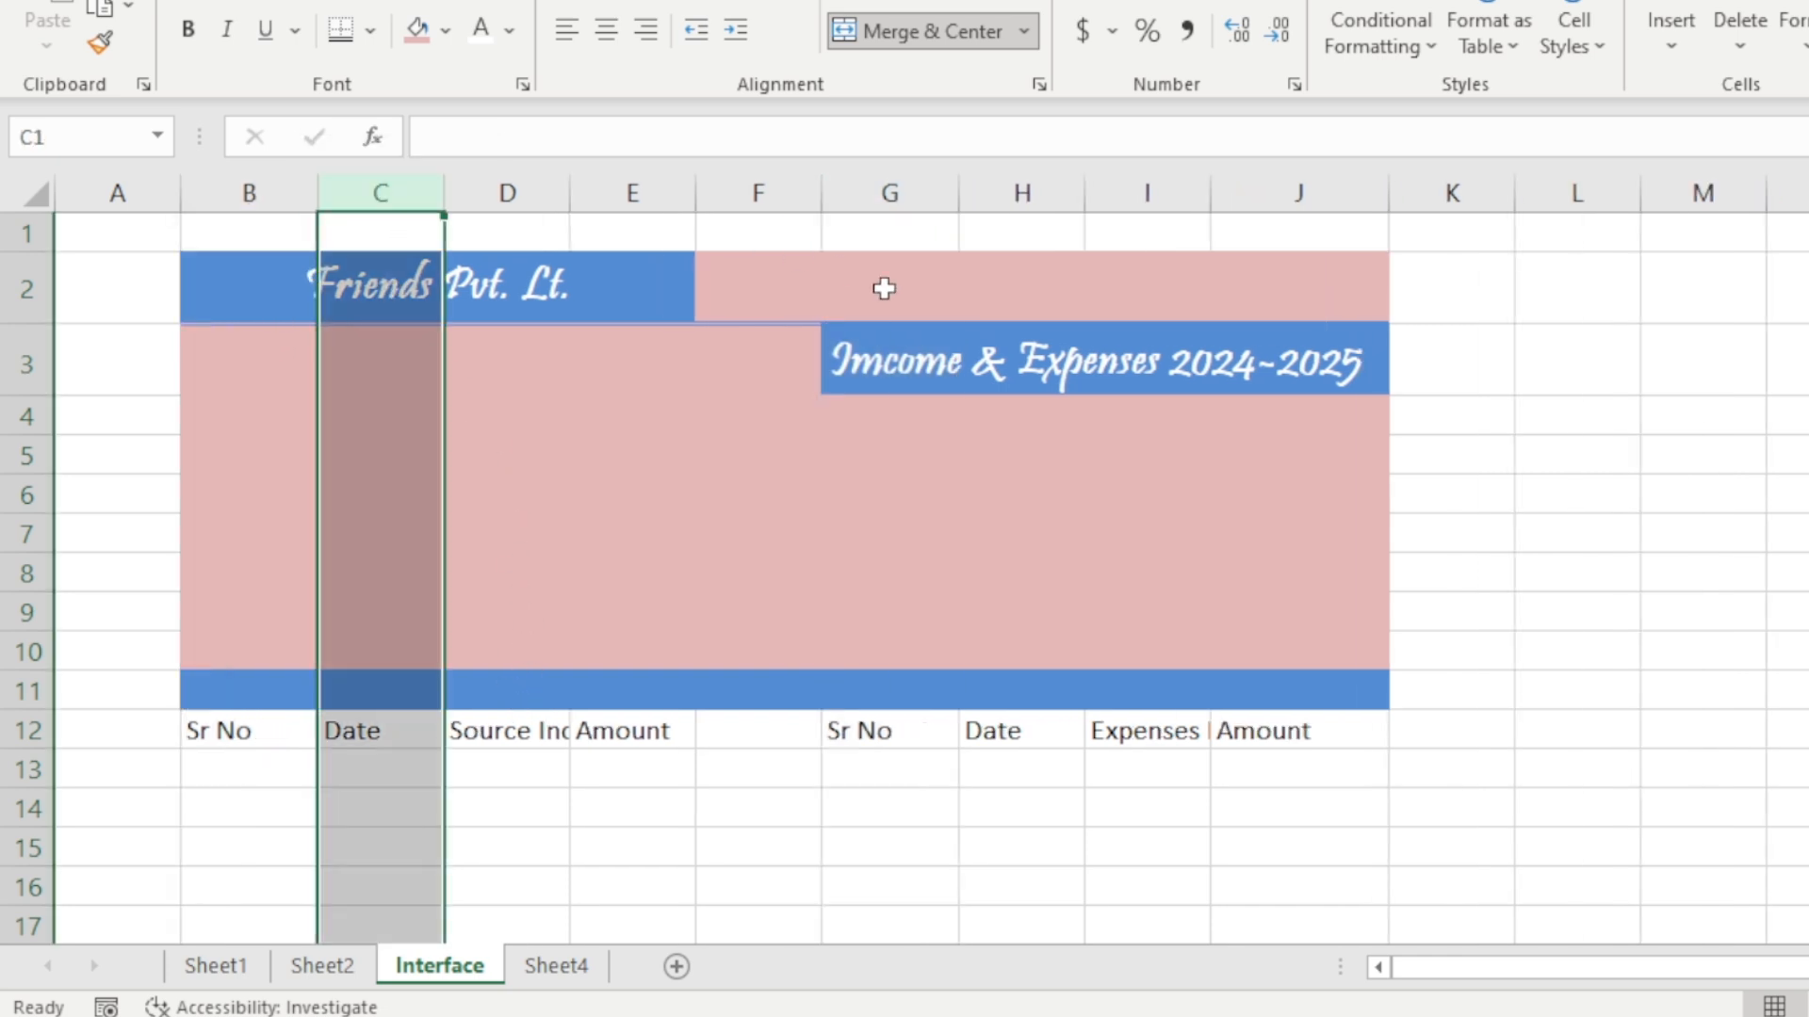
left_click(1022, 196, "ctrl")
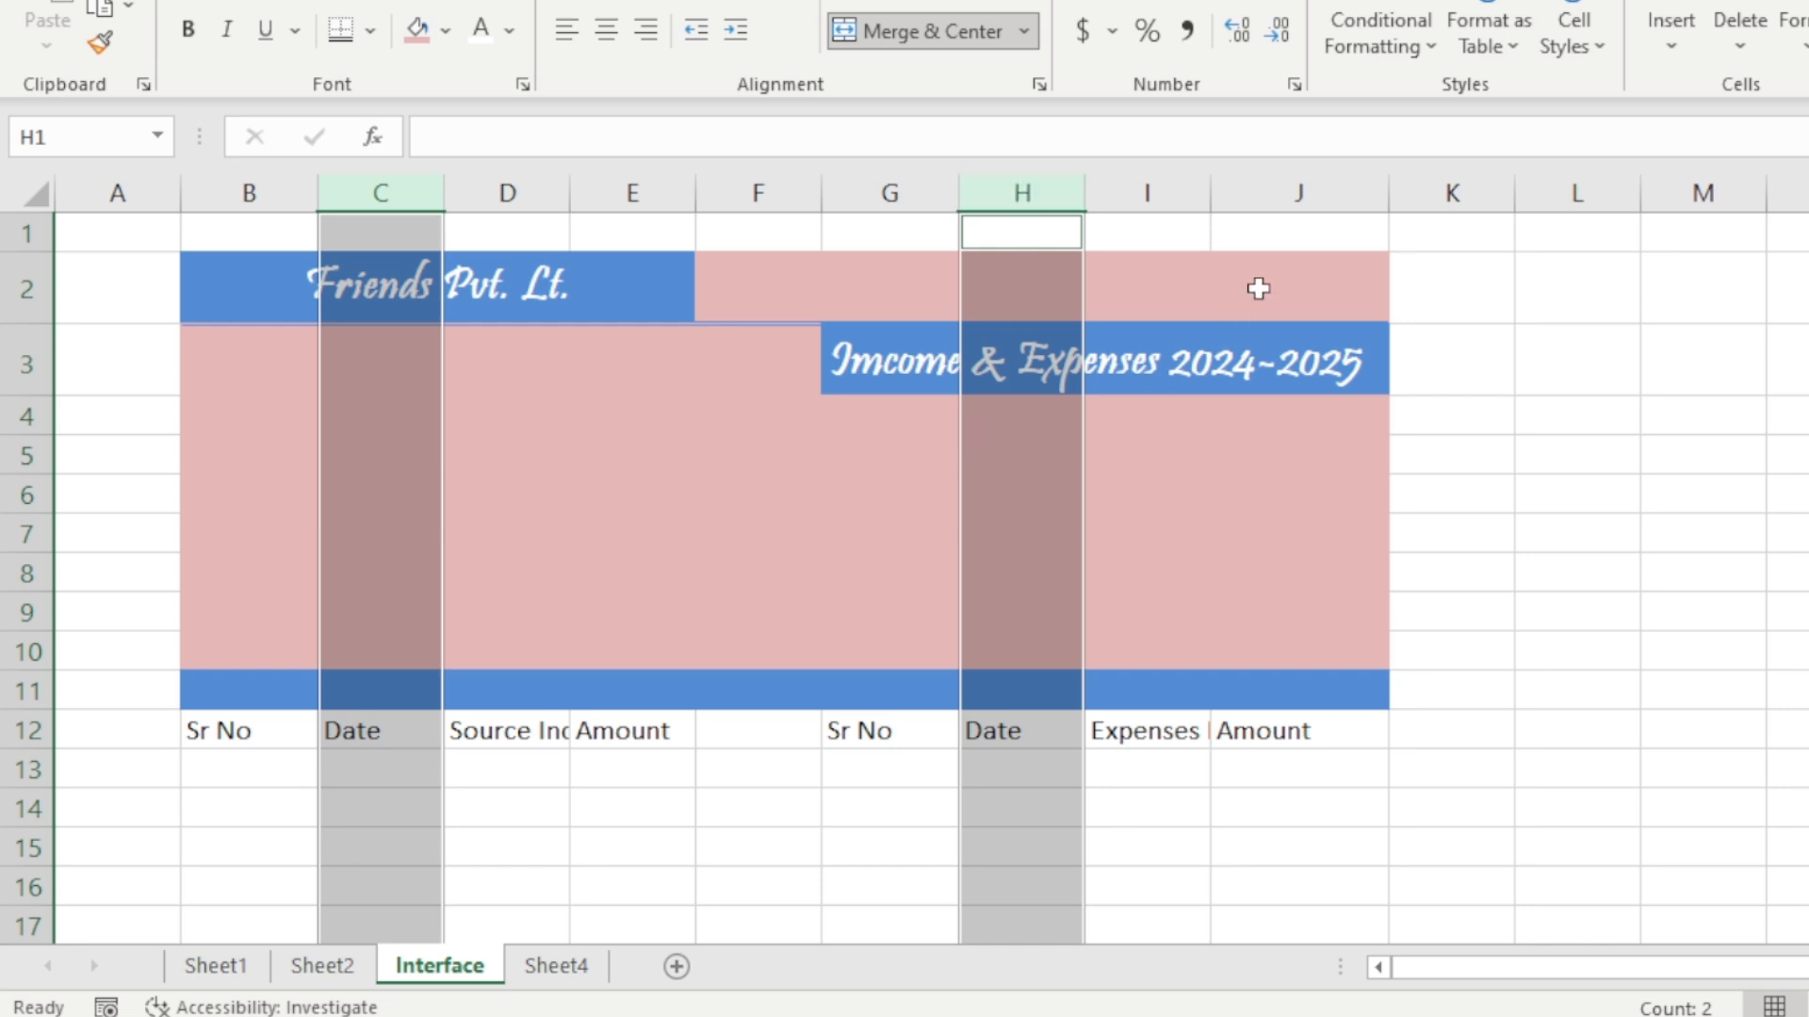
left_click(1300, 195, "ctrl")
left_click(528, 198, "ctrl")
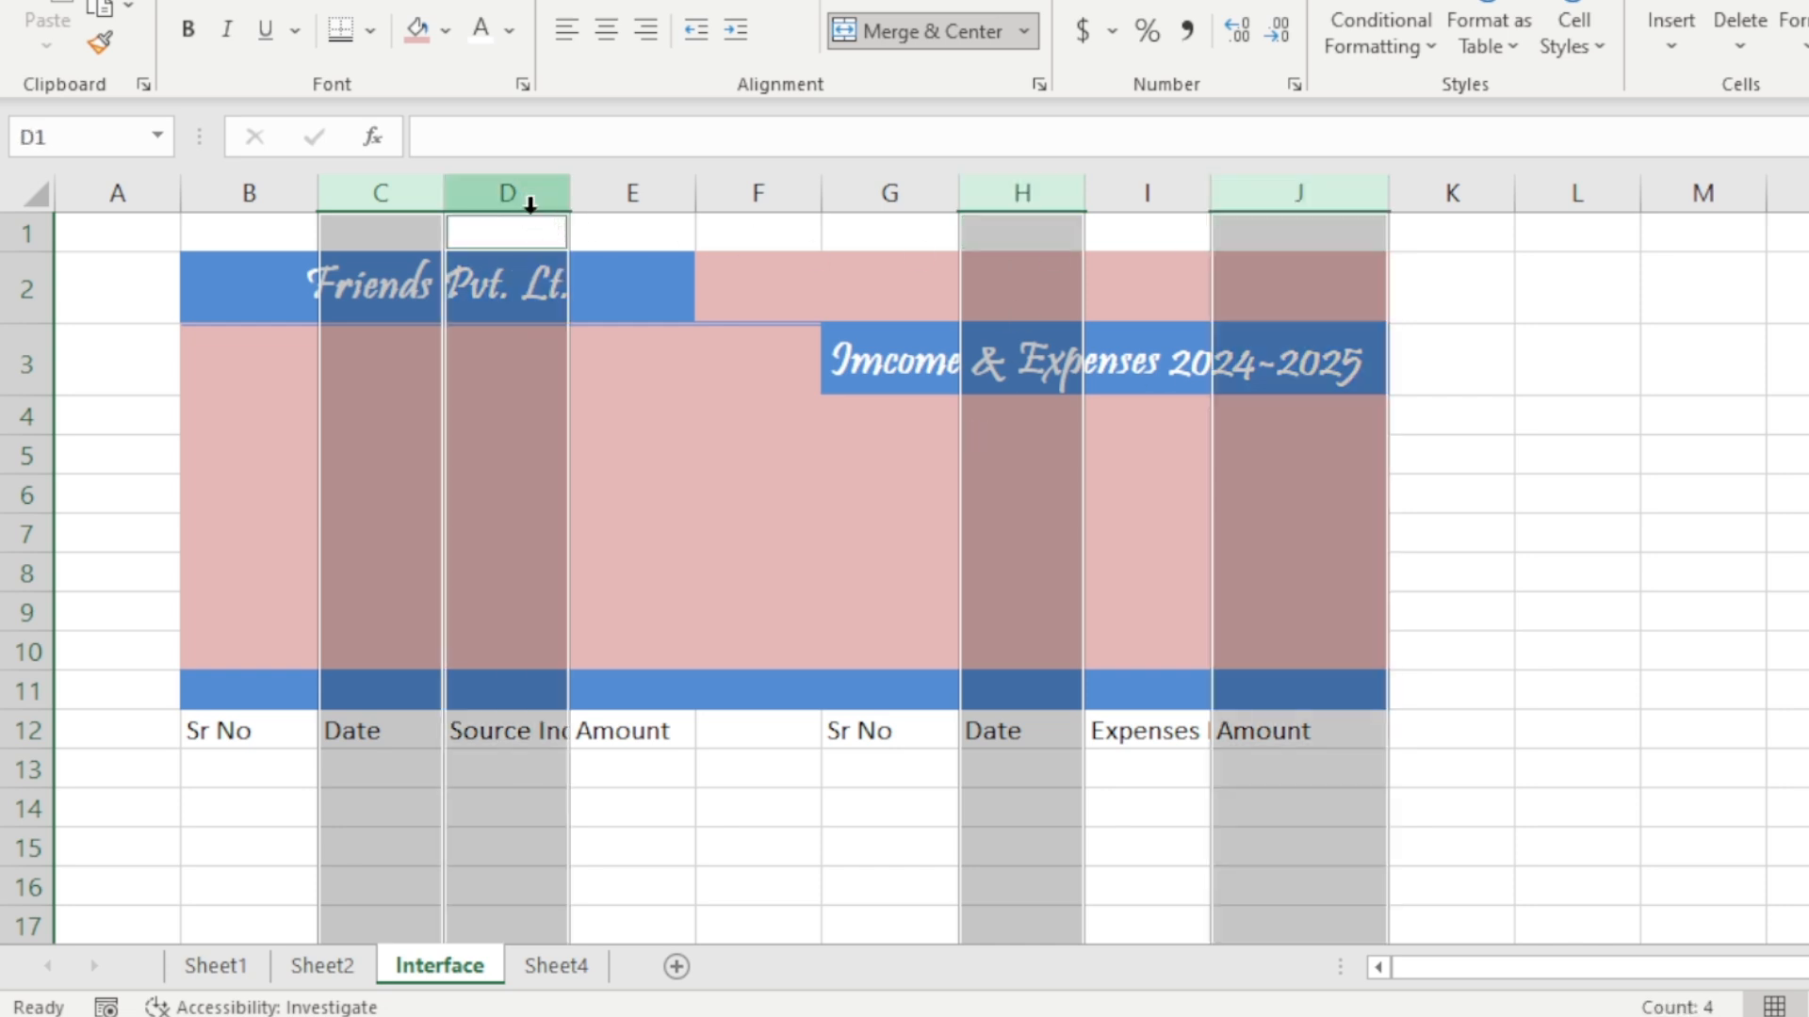
left_click(525, 195, "ctrl")
left_click(615, 196, "ctrl")
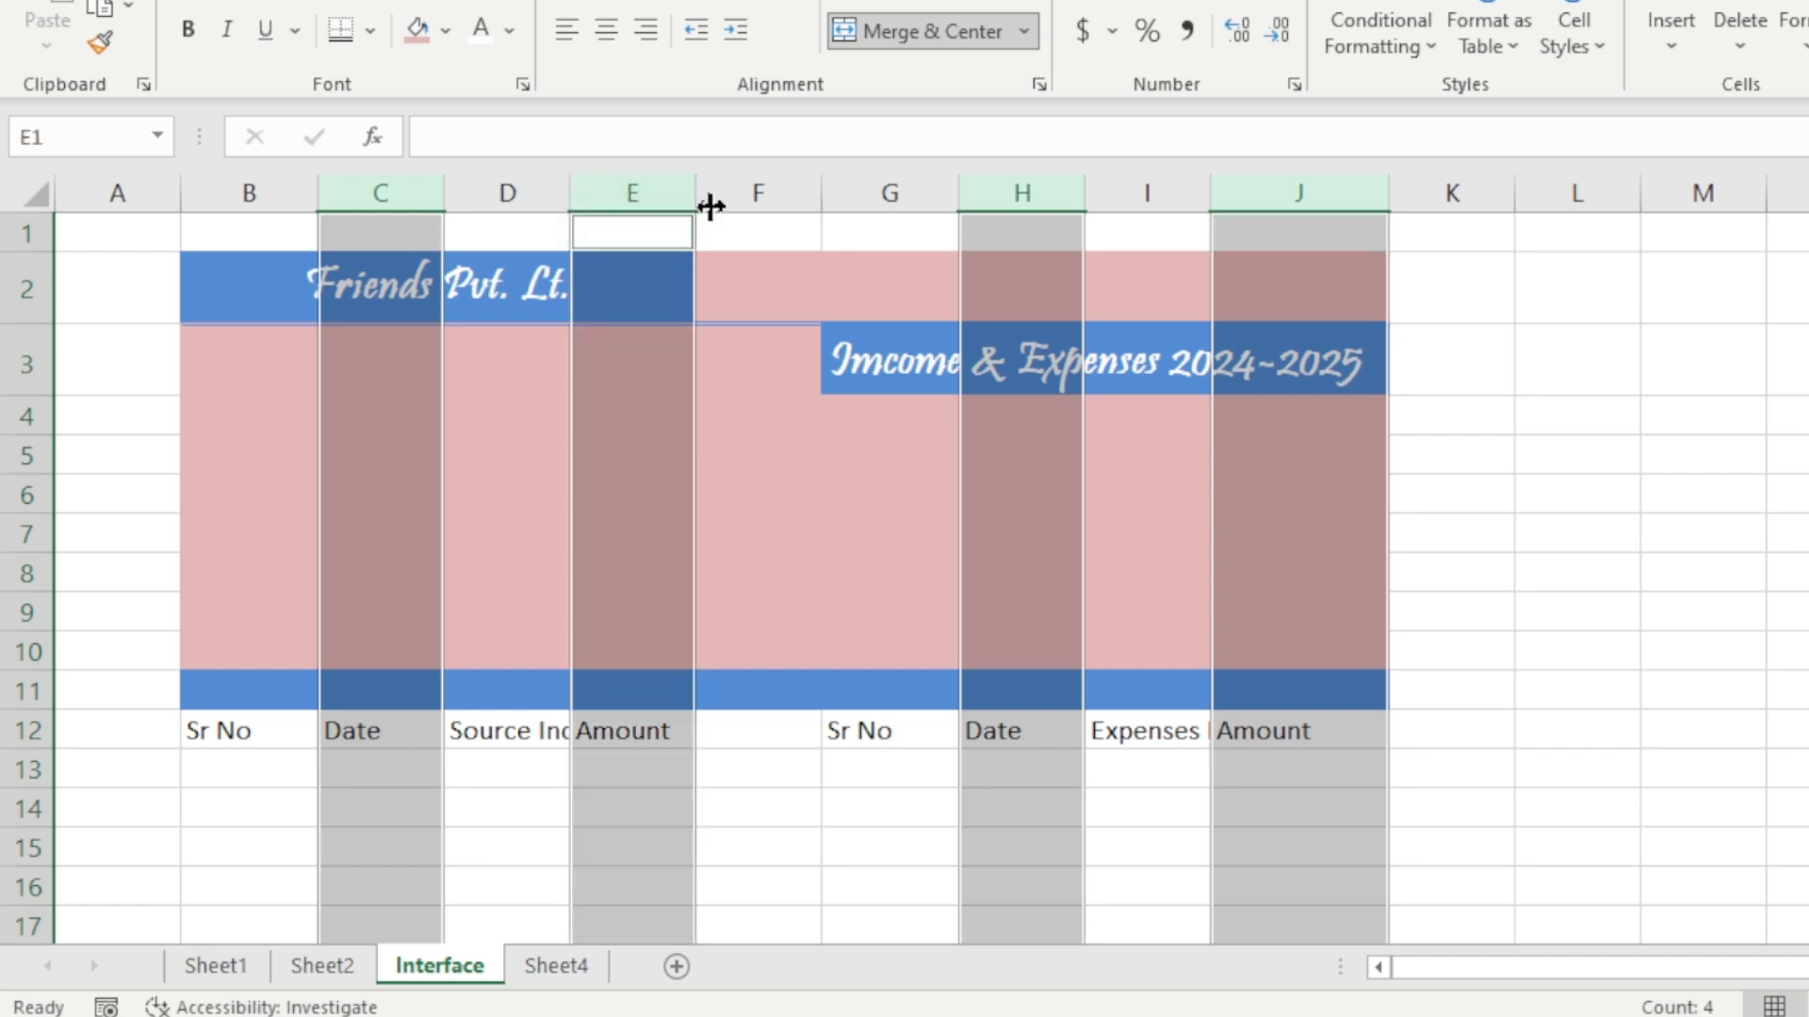
left_click_drag(698, 197, 761, 197)
left_click_drag(766, 197, 767, 197)
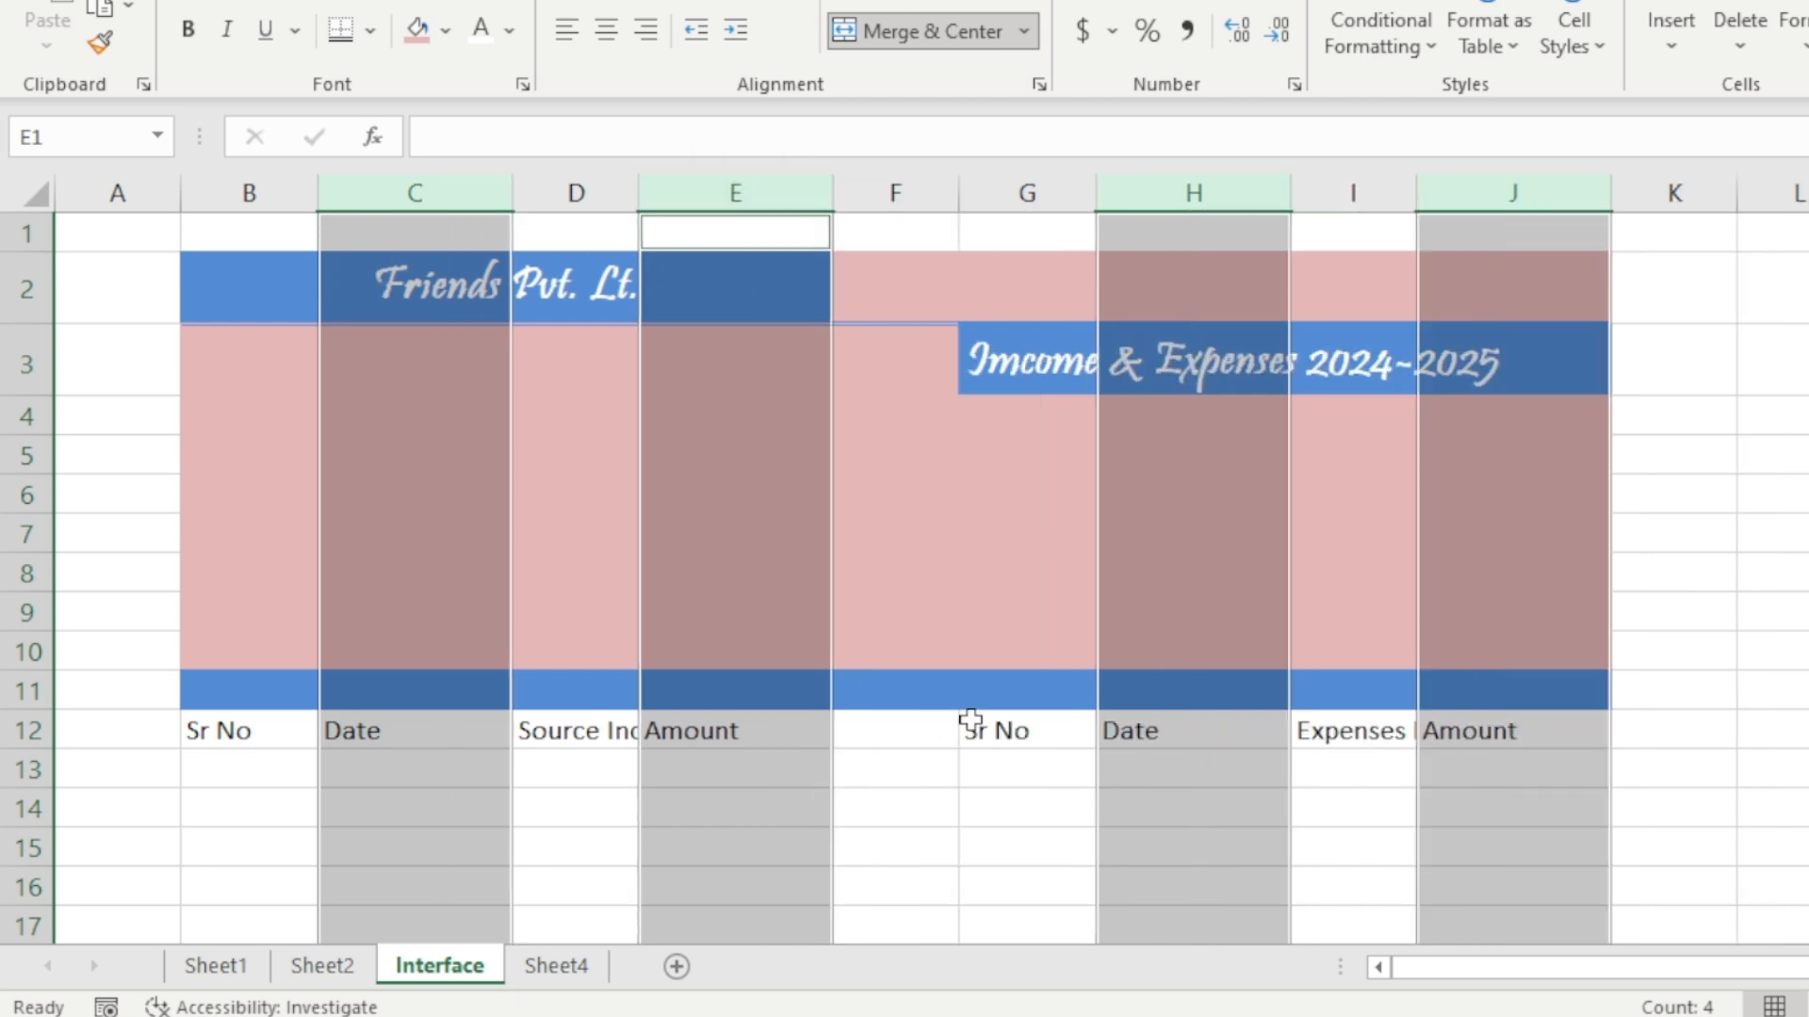
left_click(895, 689)
- Widen columns D and I together enough to fit the full income source and Expenses Detail headers
left_click(596, 197)
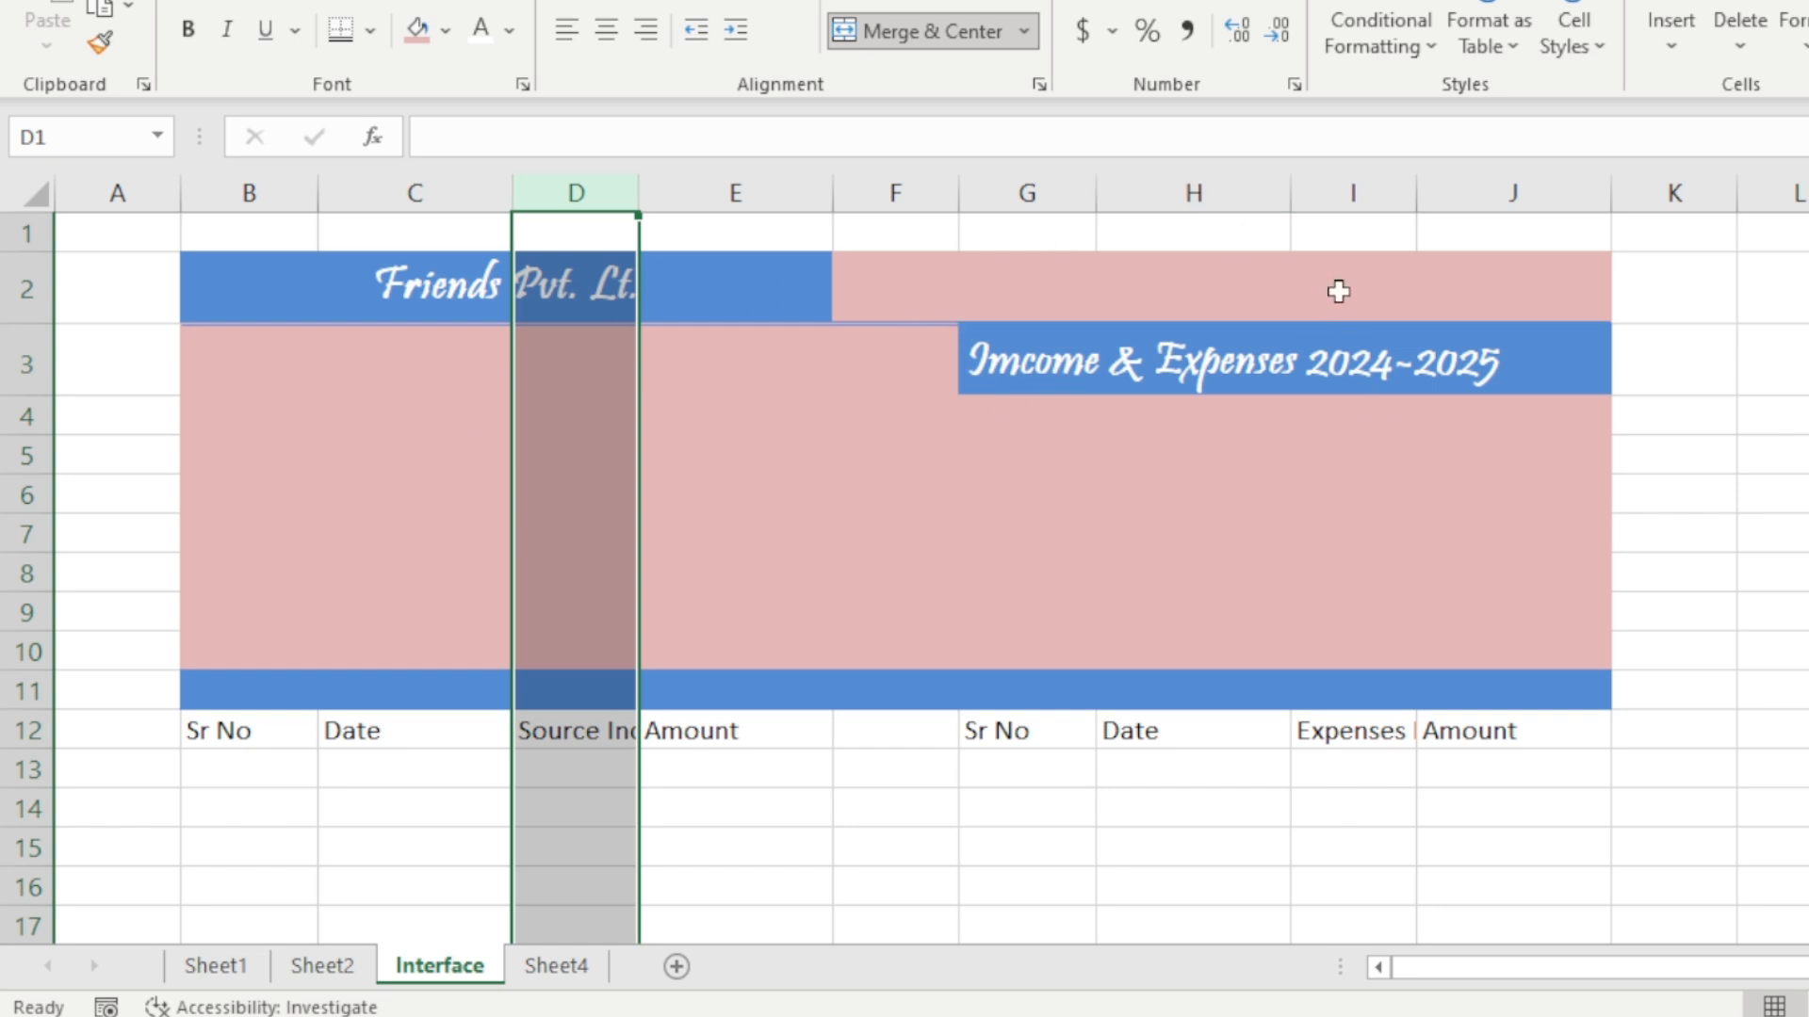
left_click(1355, 191, "ctrl")
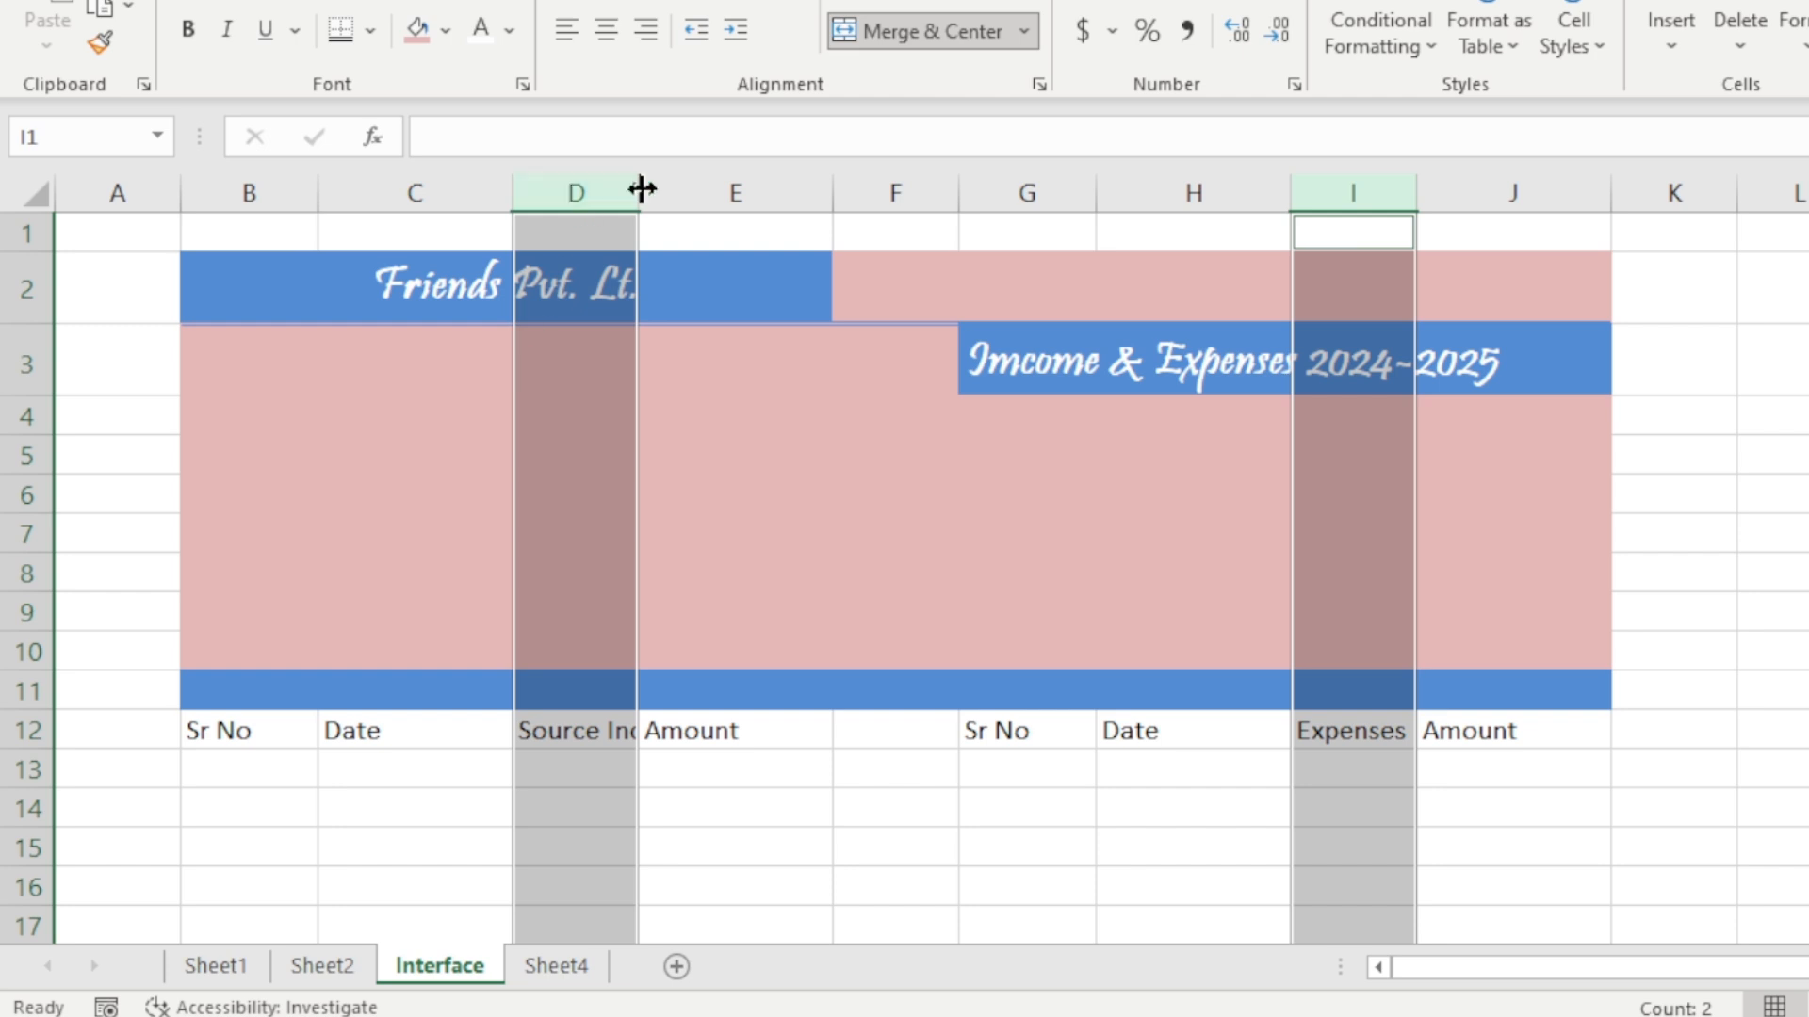
left_click_drag(640, 193, 873, 194)
left_click(942, 848)
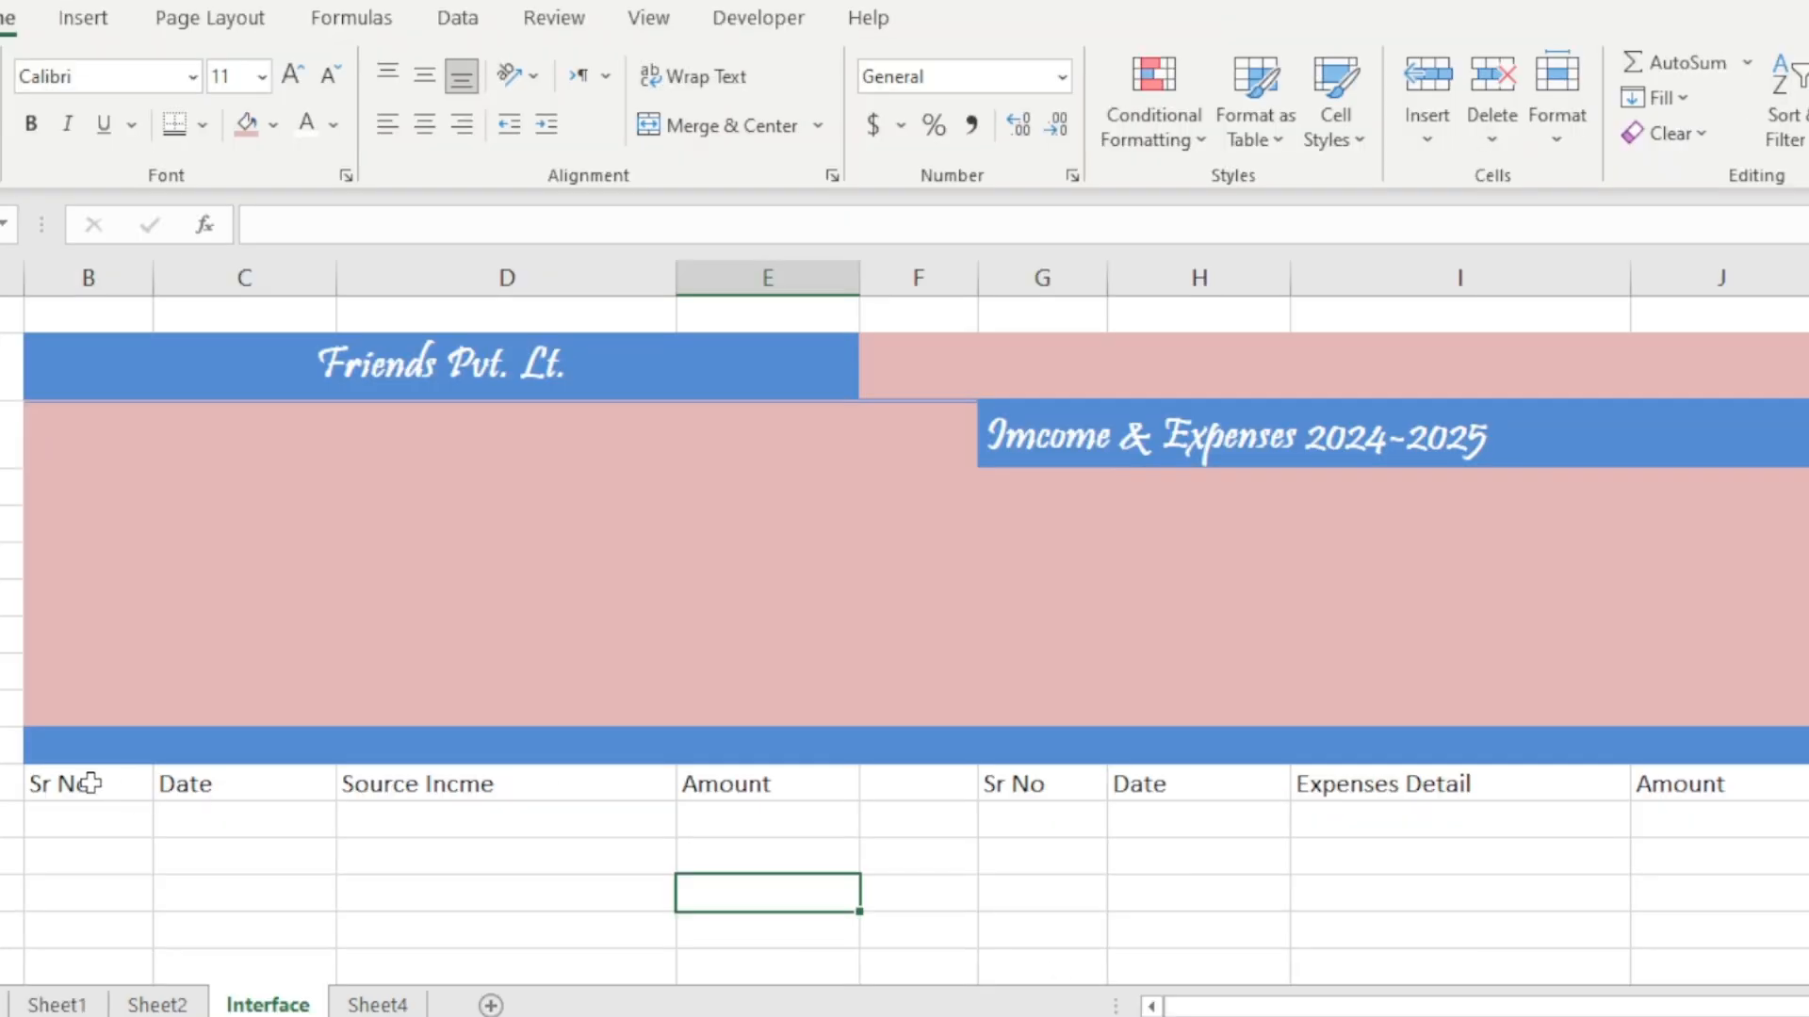
- Make the header row of both tables in B12:J12 bold
left_click_drag(250, 731, 1808, 716)
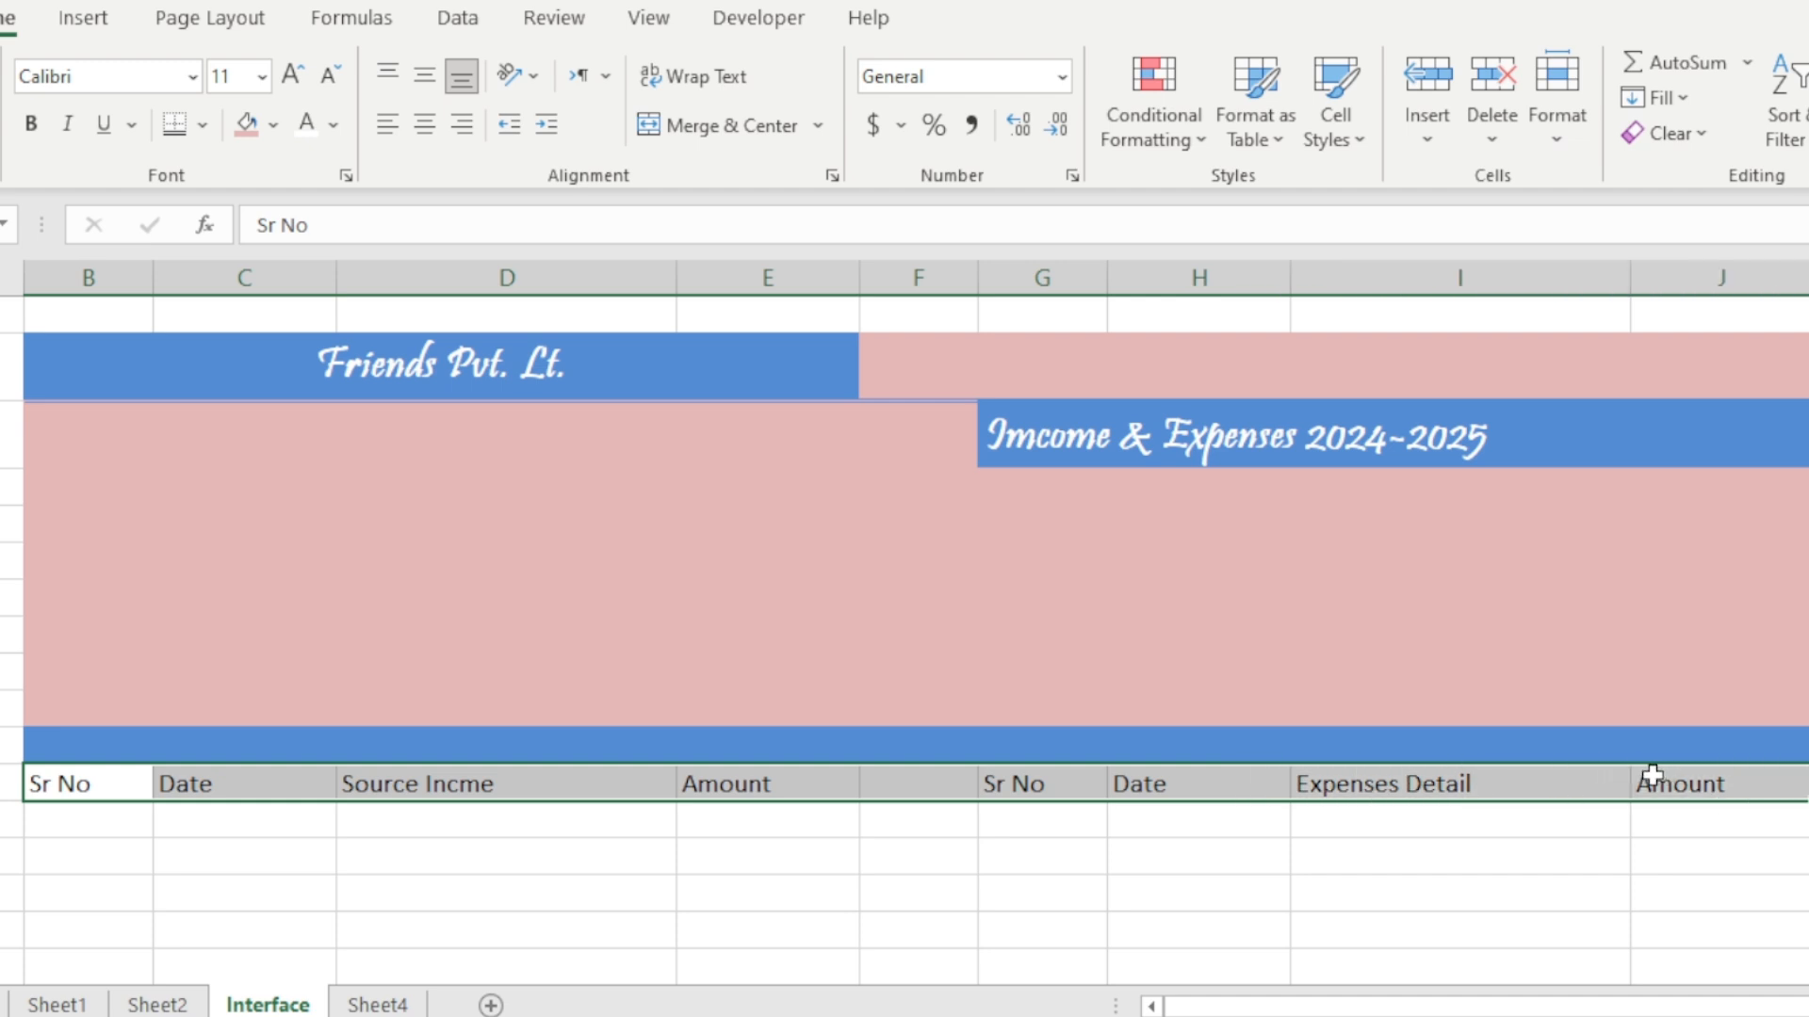
key("ctrl+b")
left_click(886, 899)
- Centre the contents of B12:J14 both horizontally and vertically
left_click(110, 787)
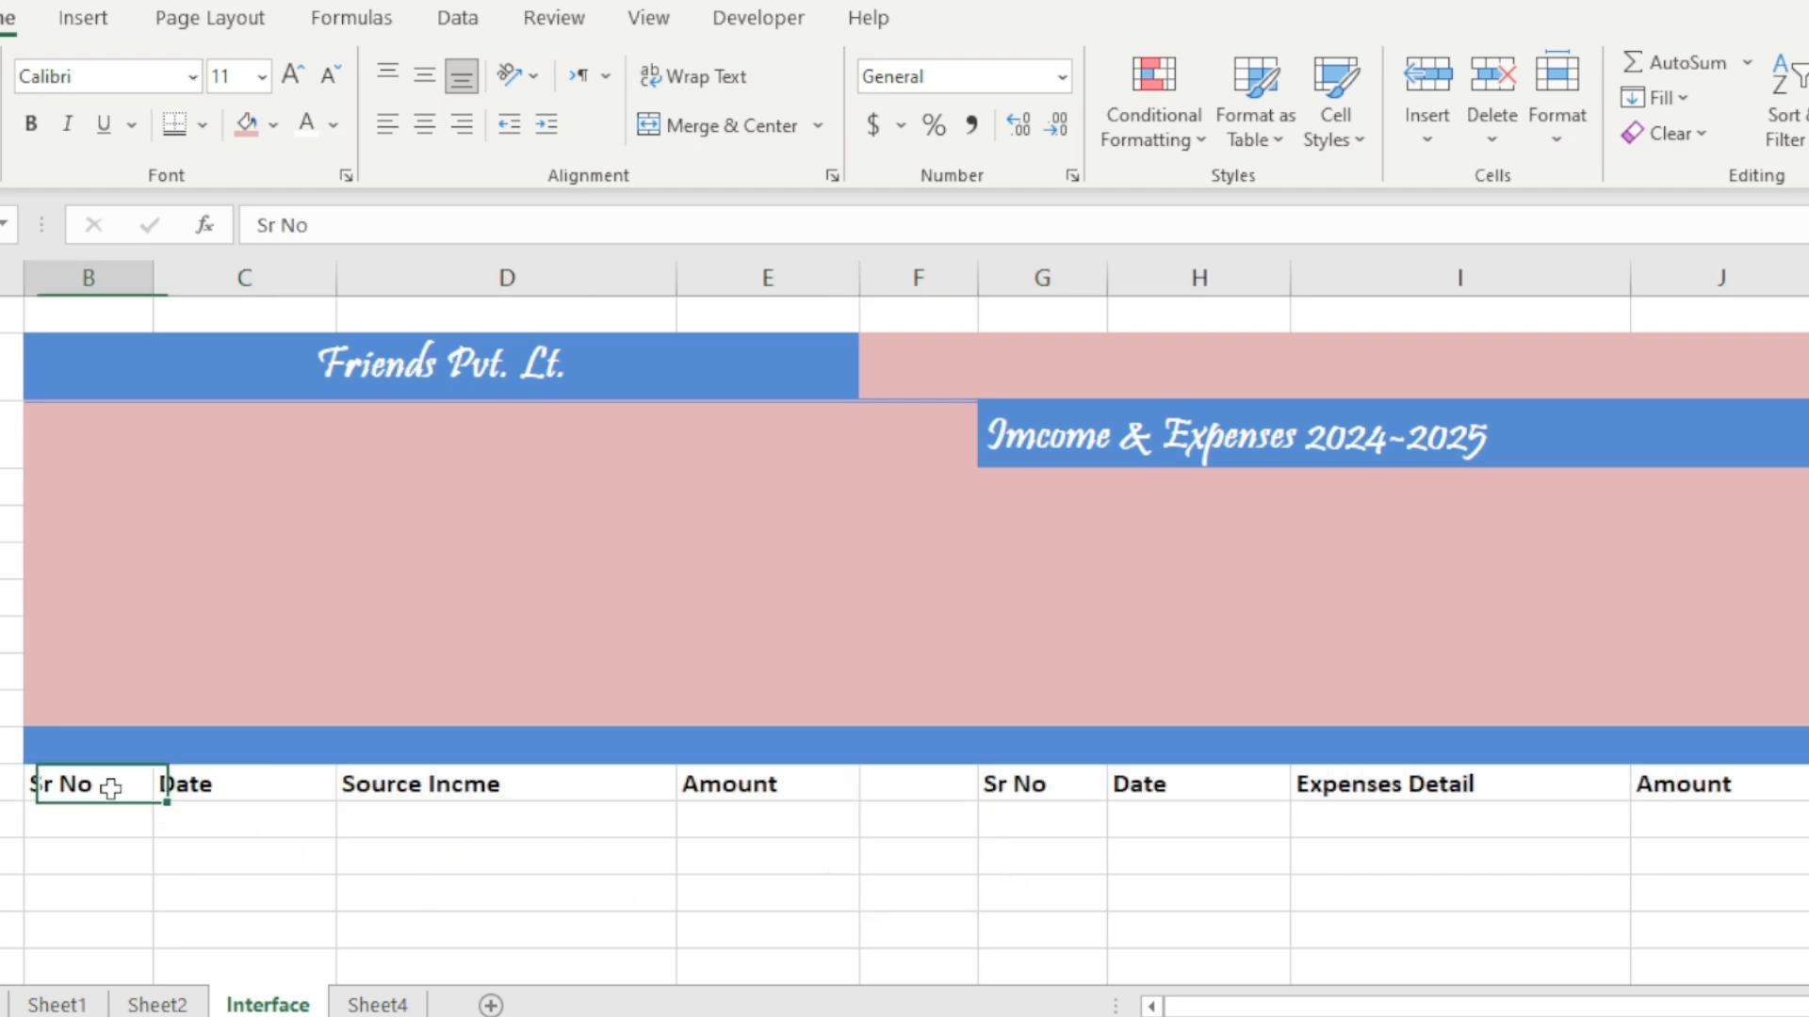
mouse_move(110, 787)
left_mouse_down()
mouse_move(1376, 807)
mouse_move(1693, 839)
left_mouse_up()
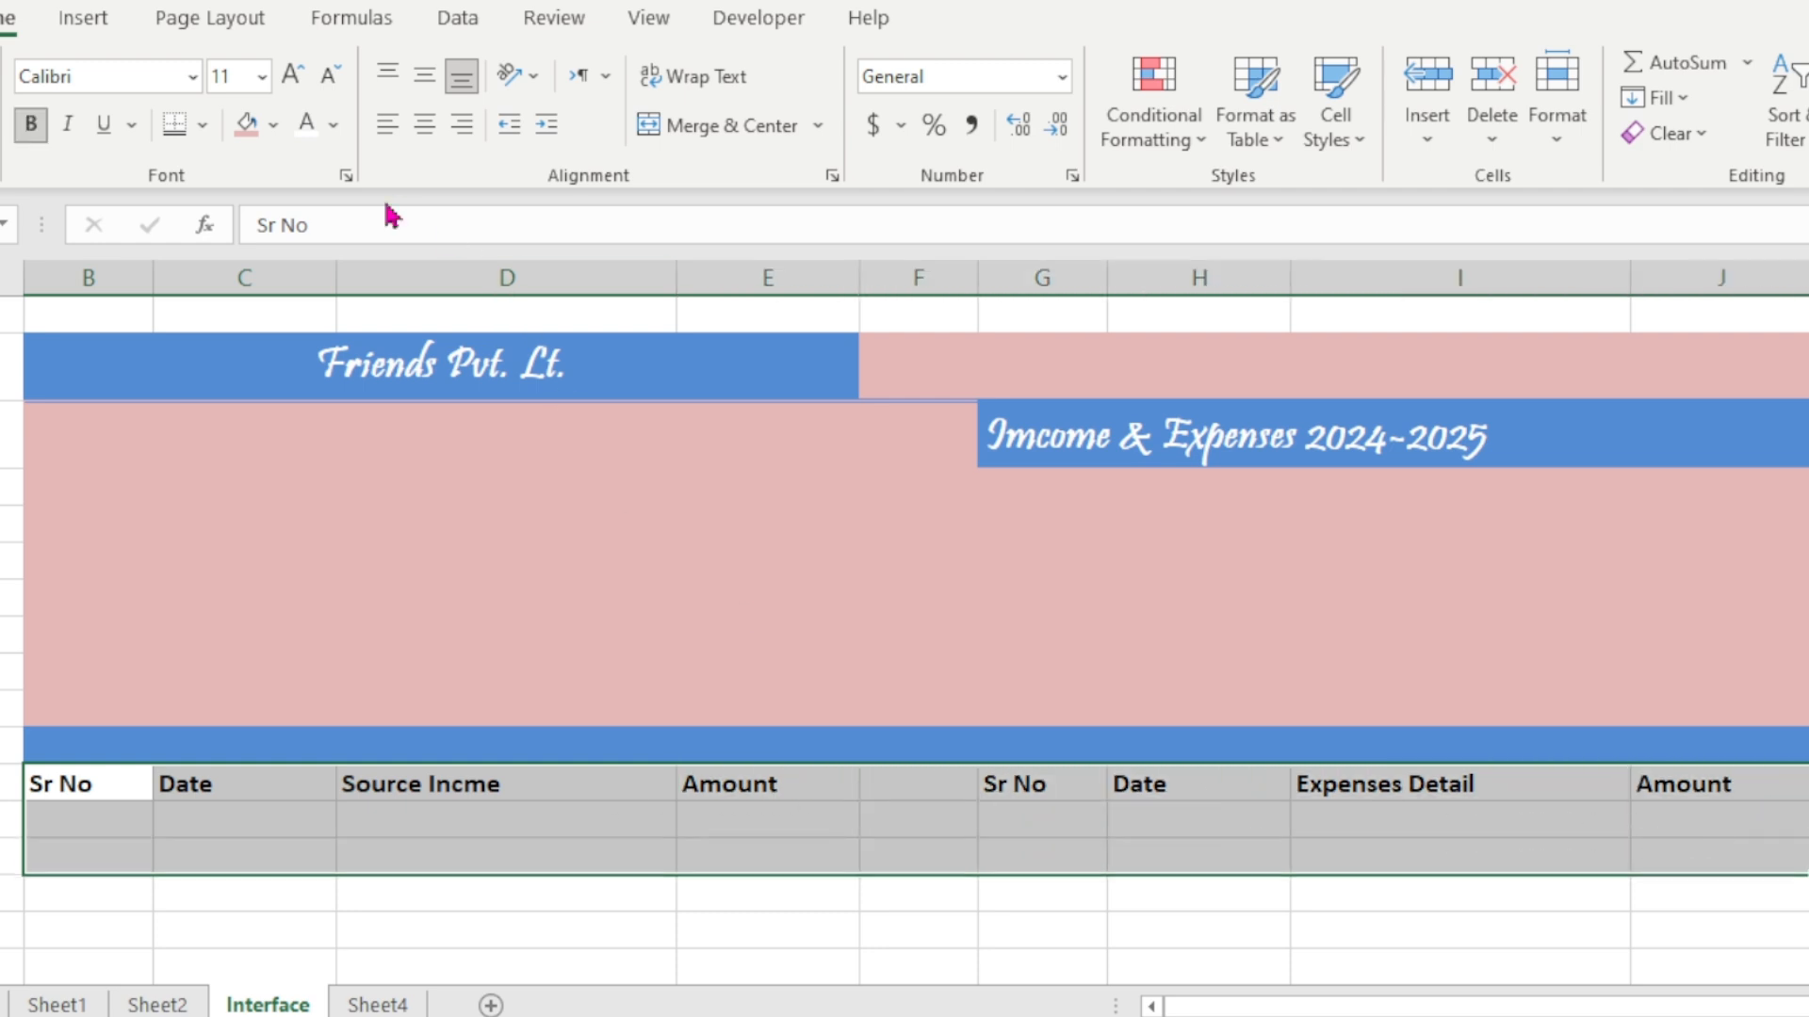
left_click(425, 123)
left_click(425, 77)
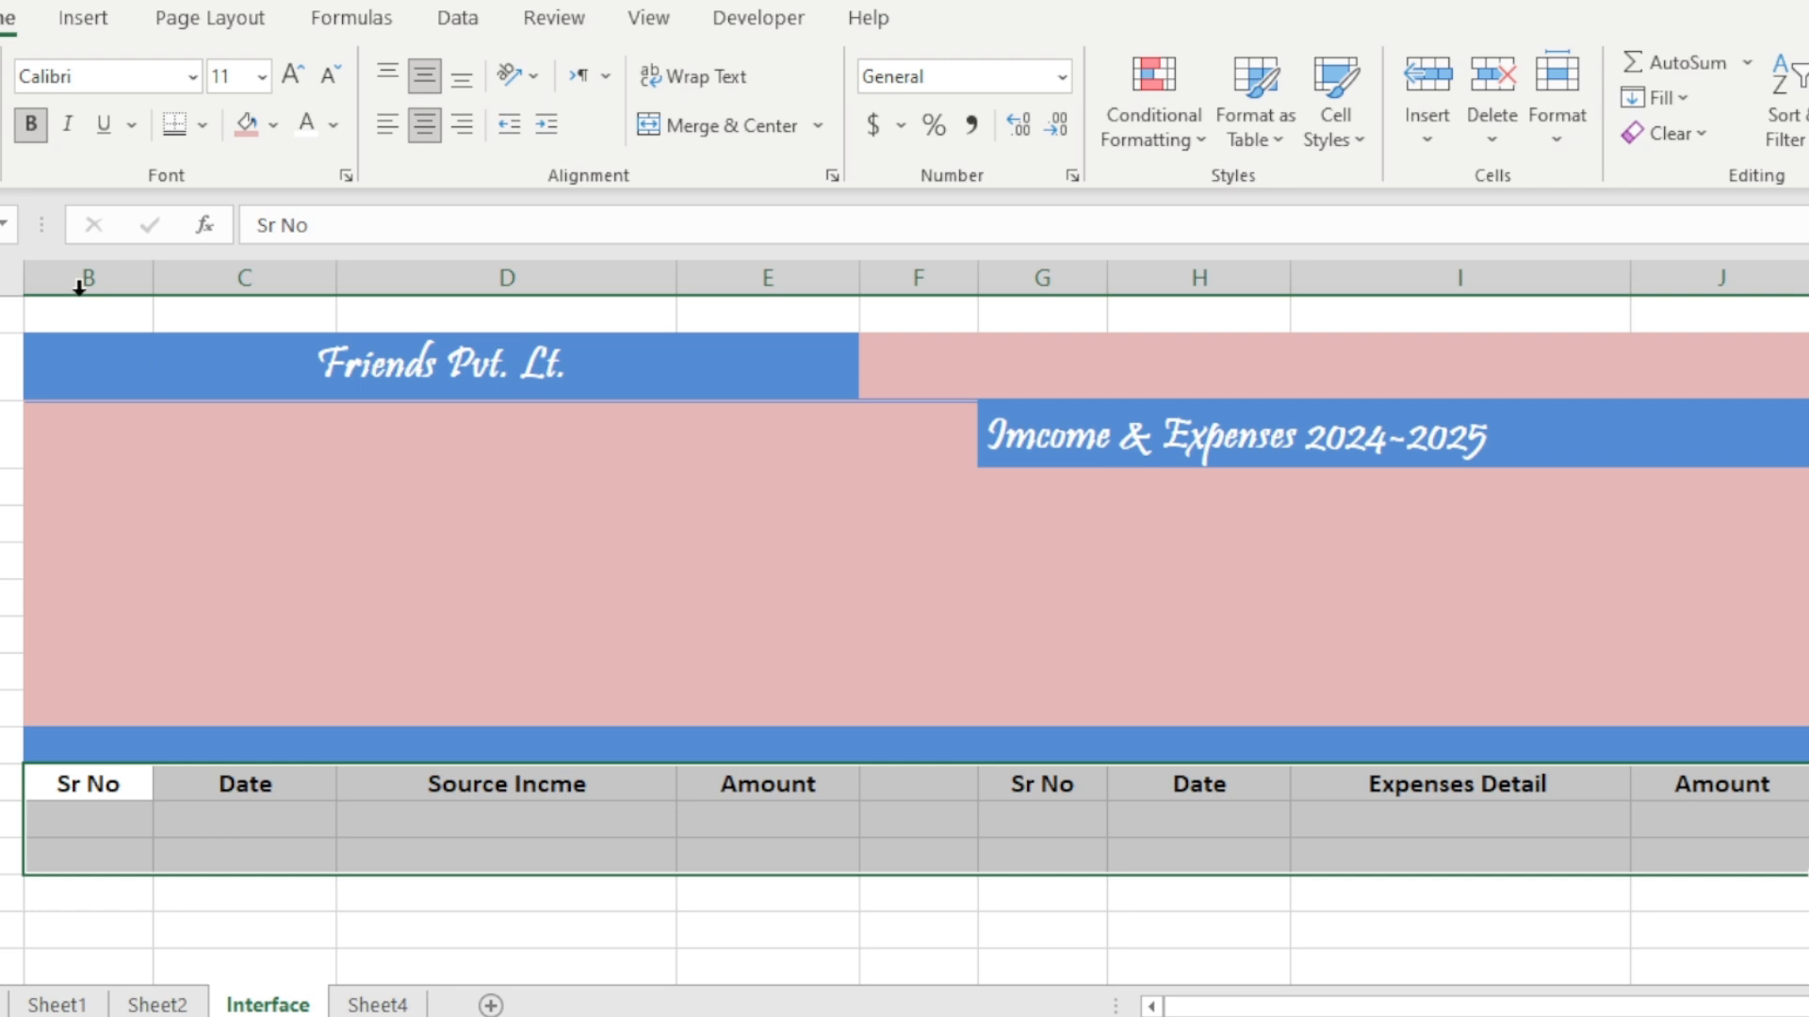
- Increase the font size of B12:J14 to 12, keeping the bold formatting
left_click(31, 124)
left_click(31, 123)
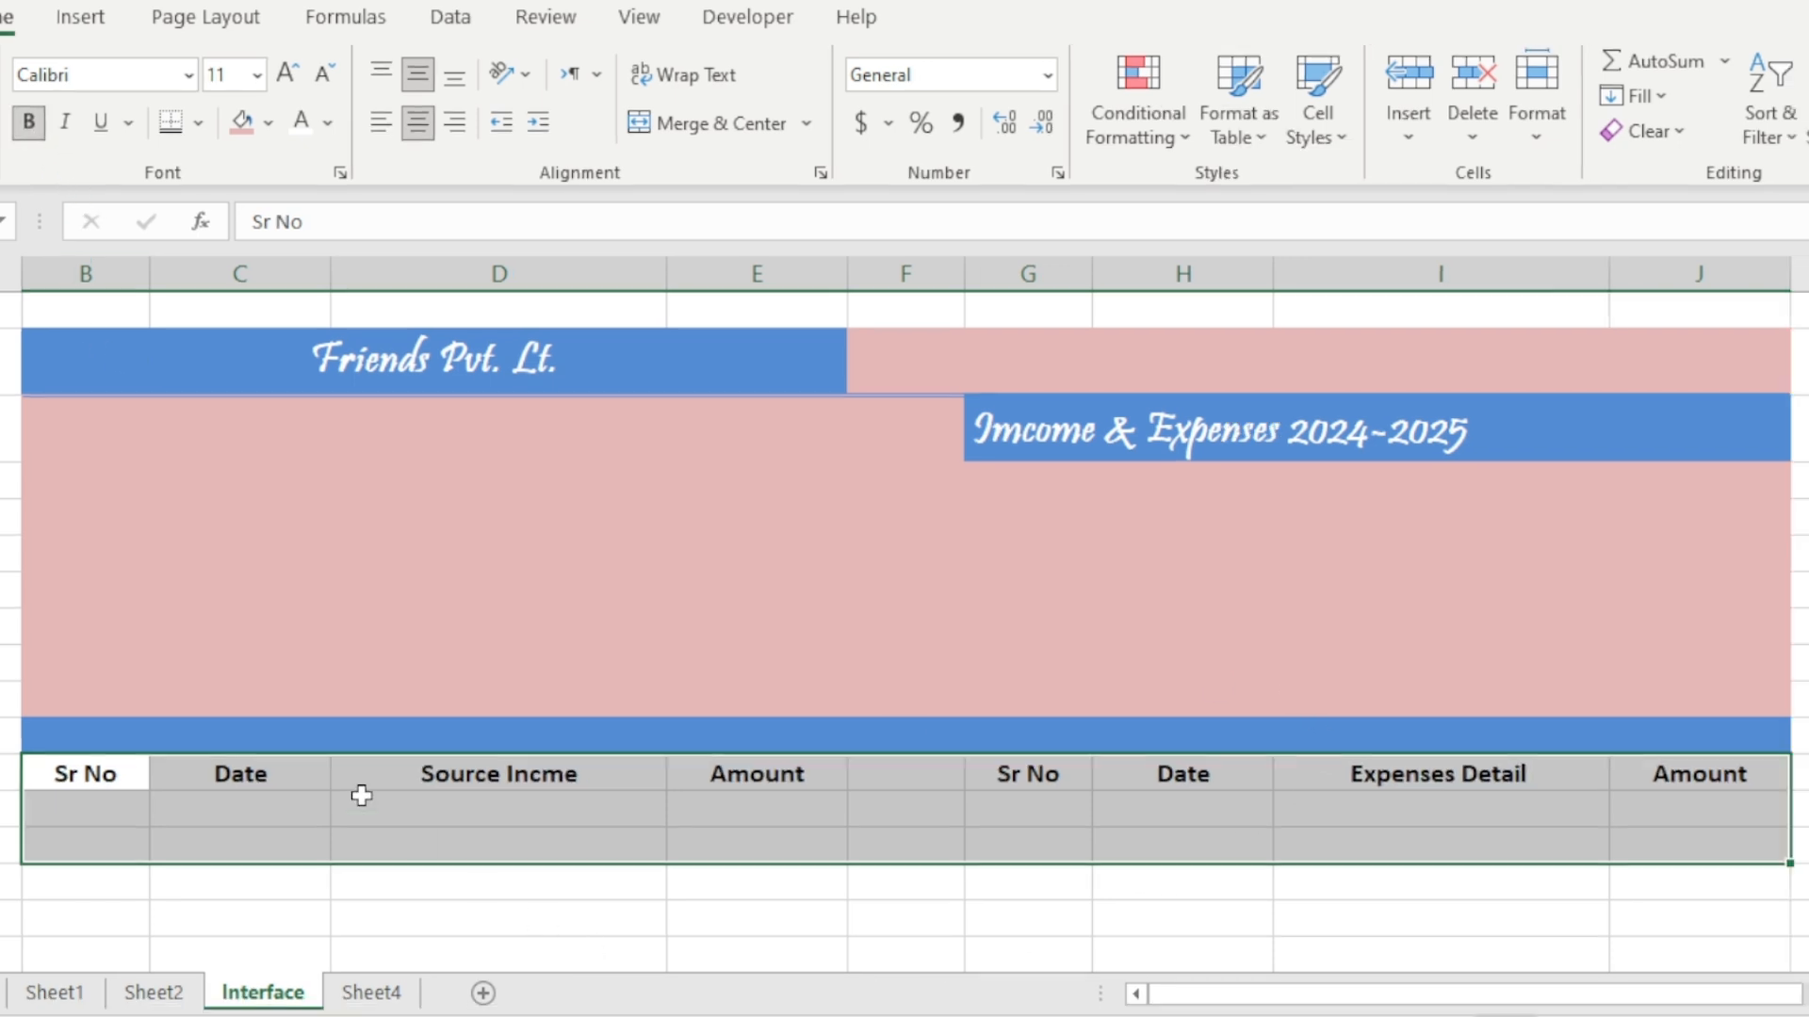
left_click(288, 74)
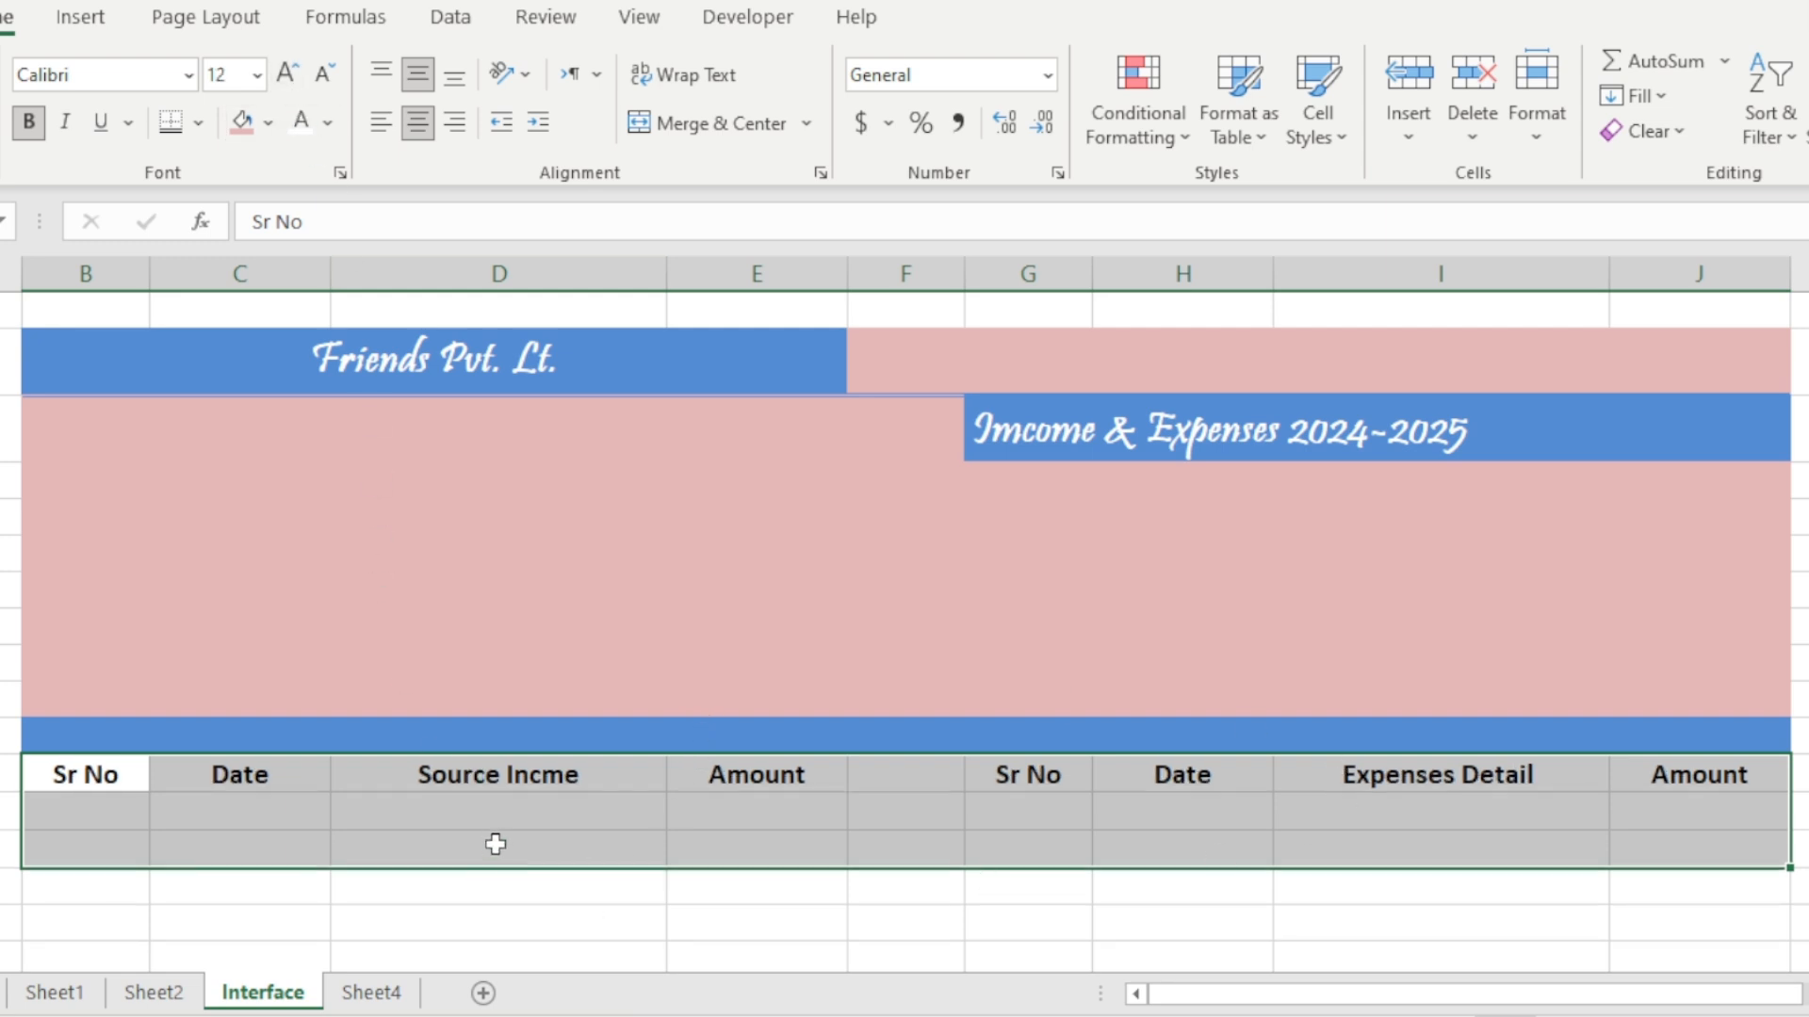
left_click(1006, 817)
- Convert B12:E14 into an Excel table that uses its first row as headers
mouse_move(85, 786)
left_mouse_down()
mouse_move(537, 844)
mouse_move(711, 844)
left_mouse_up()
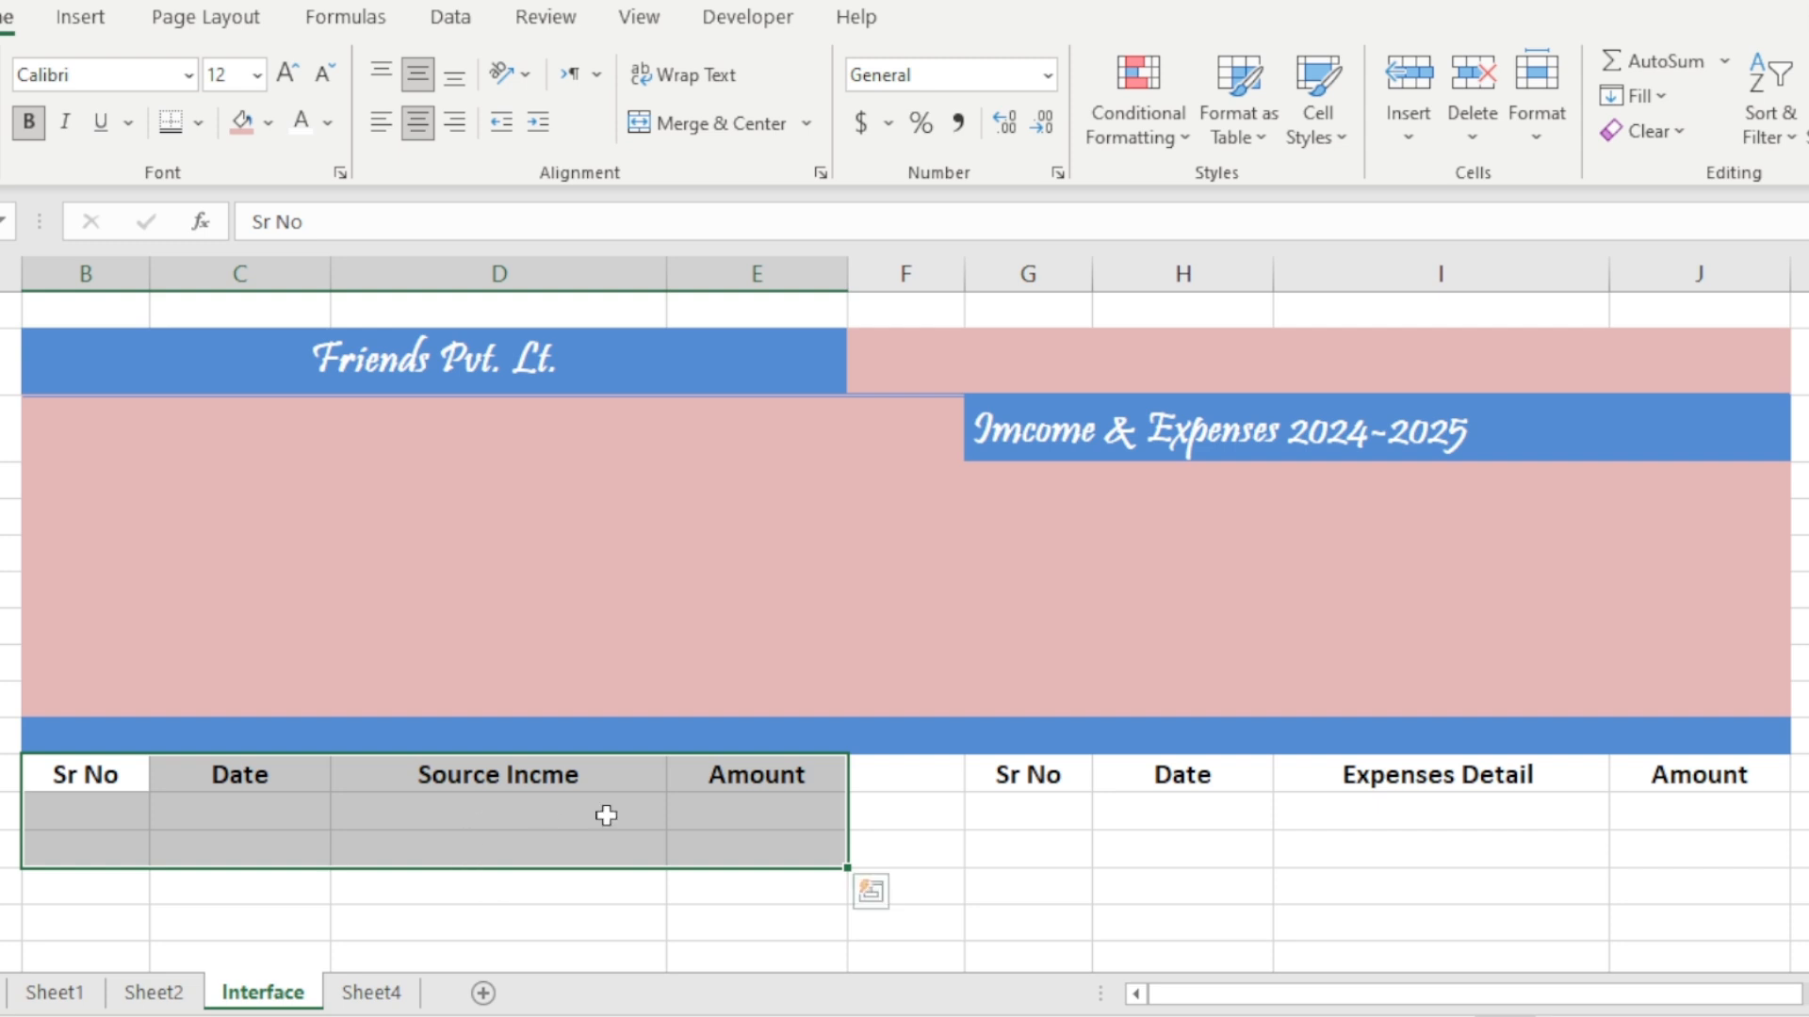
key("ctrl+t")
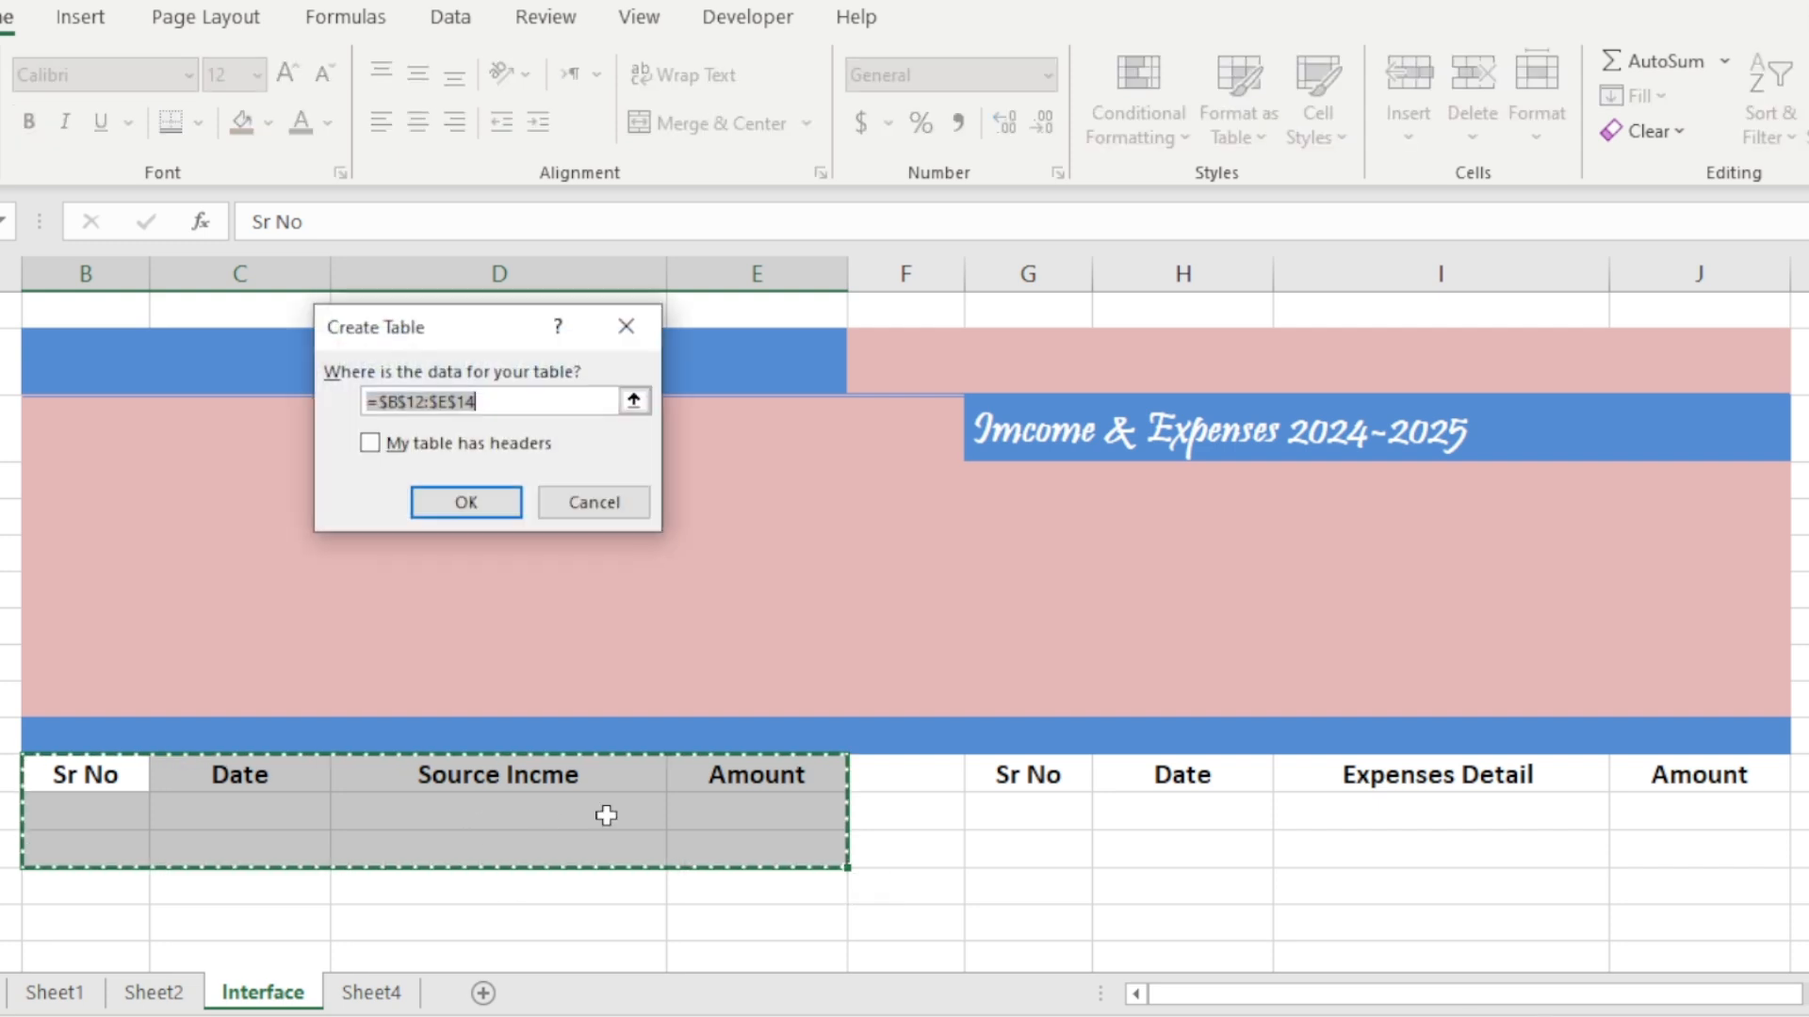
left_click(454, 445)
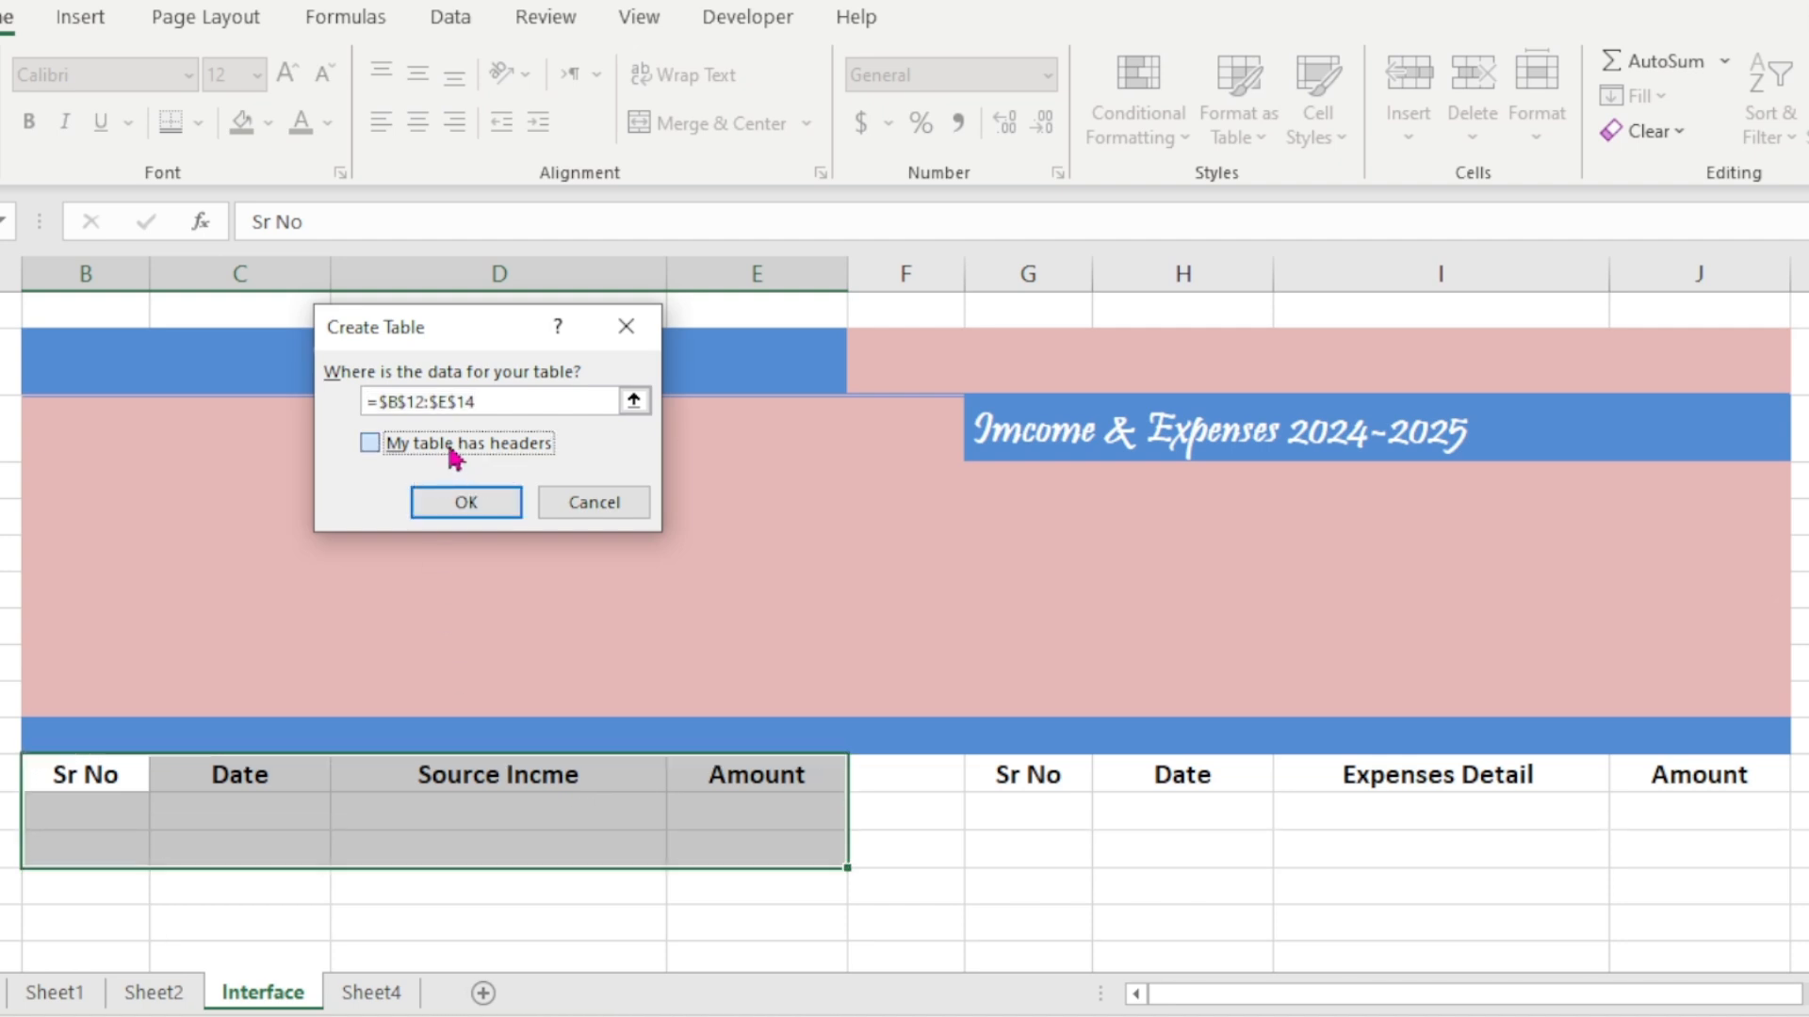
left_click(487, 501)
left_click(637, 851)
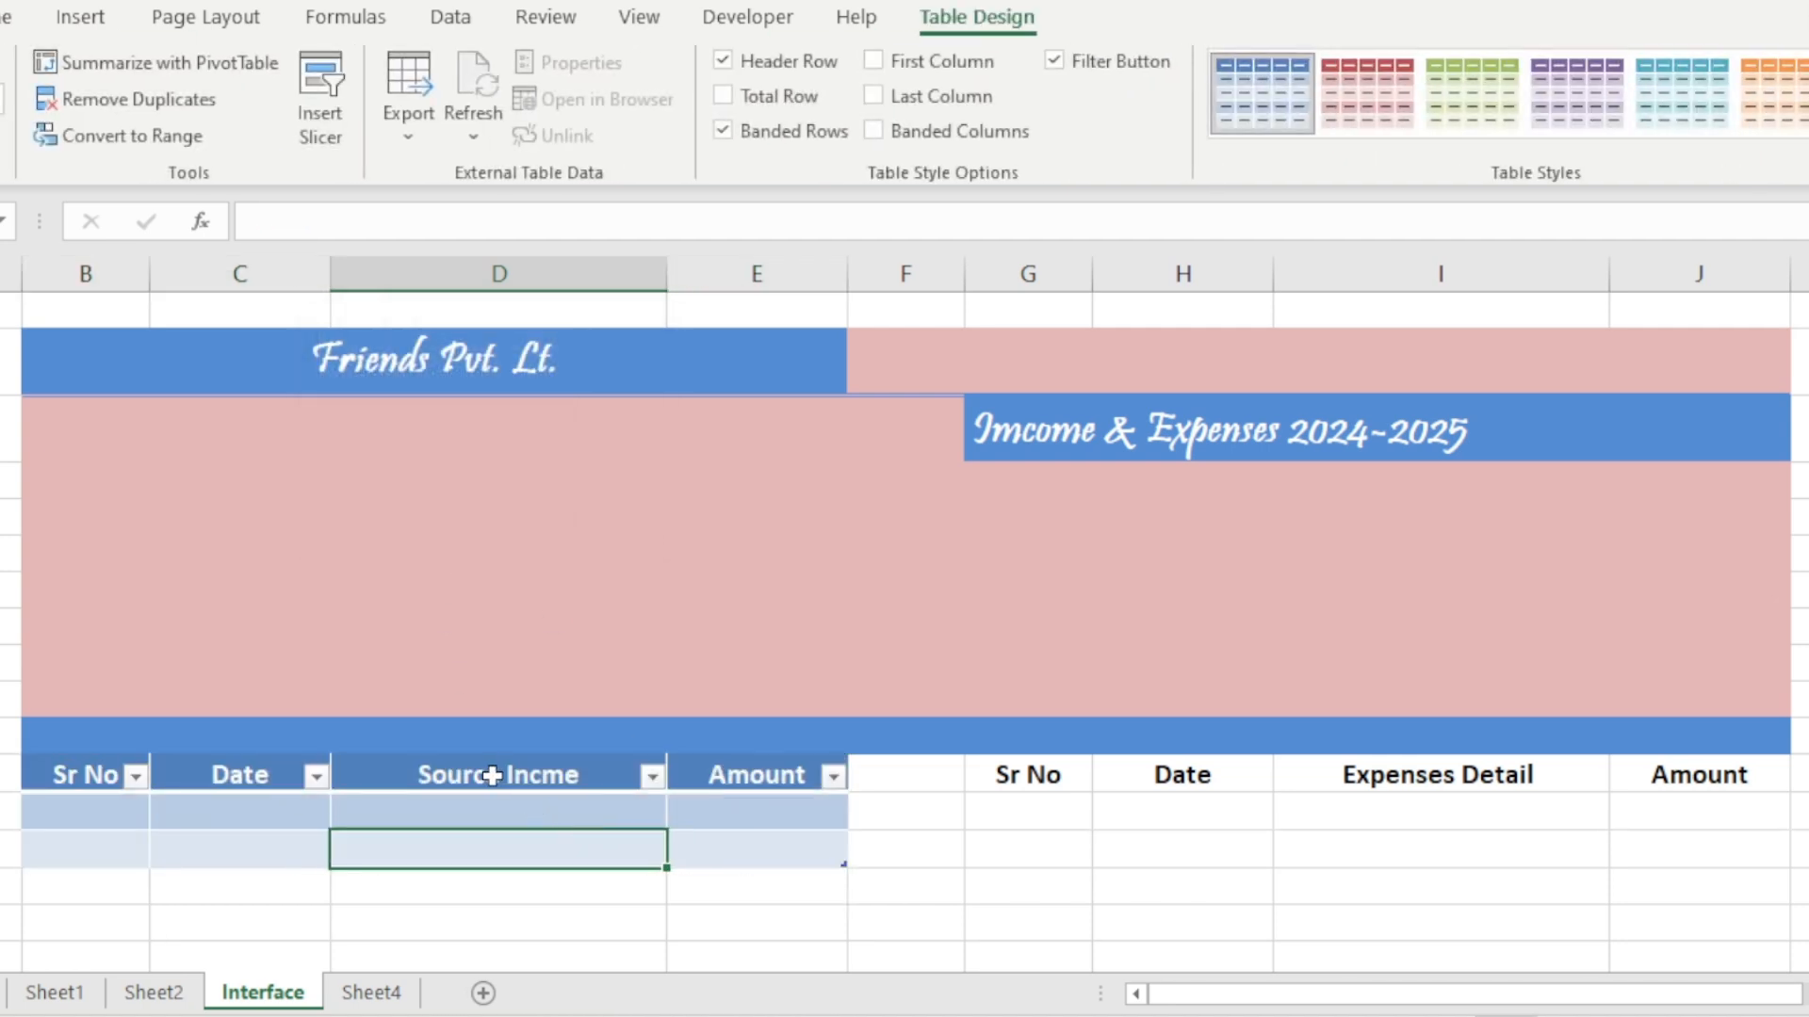
- Correct the header in D12 to read Source of Income
double_click(488, 766)
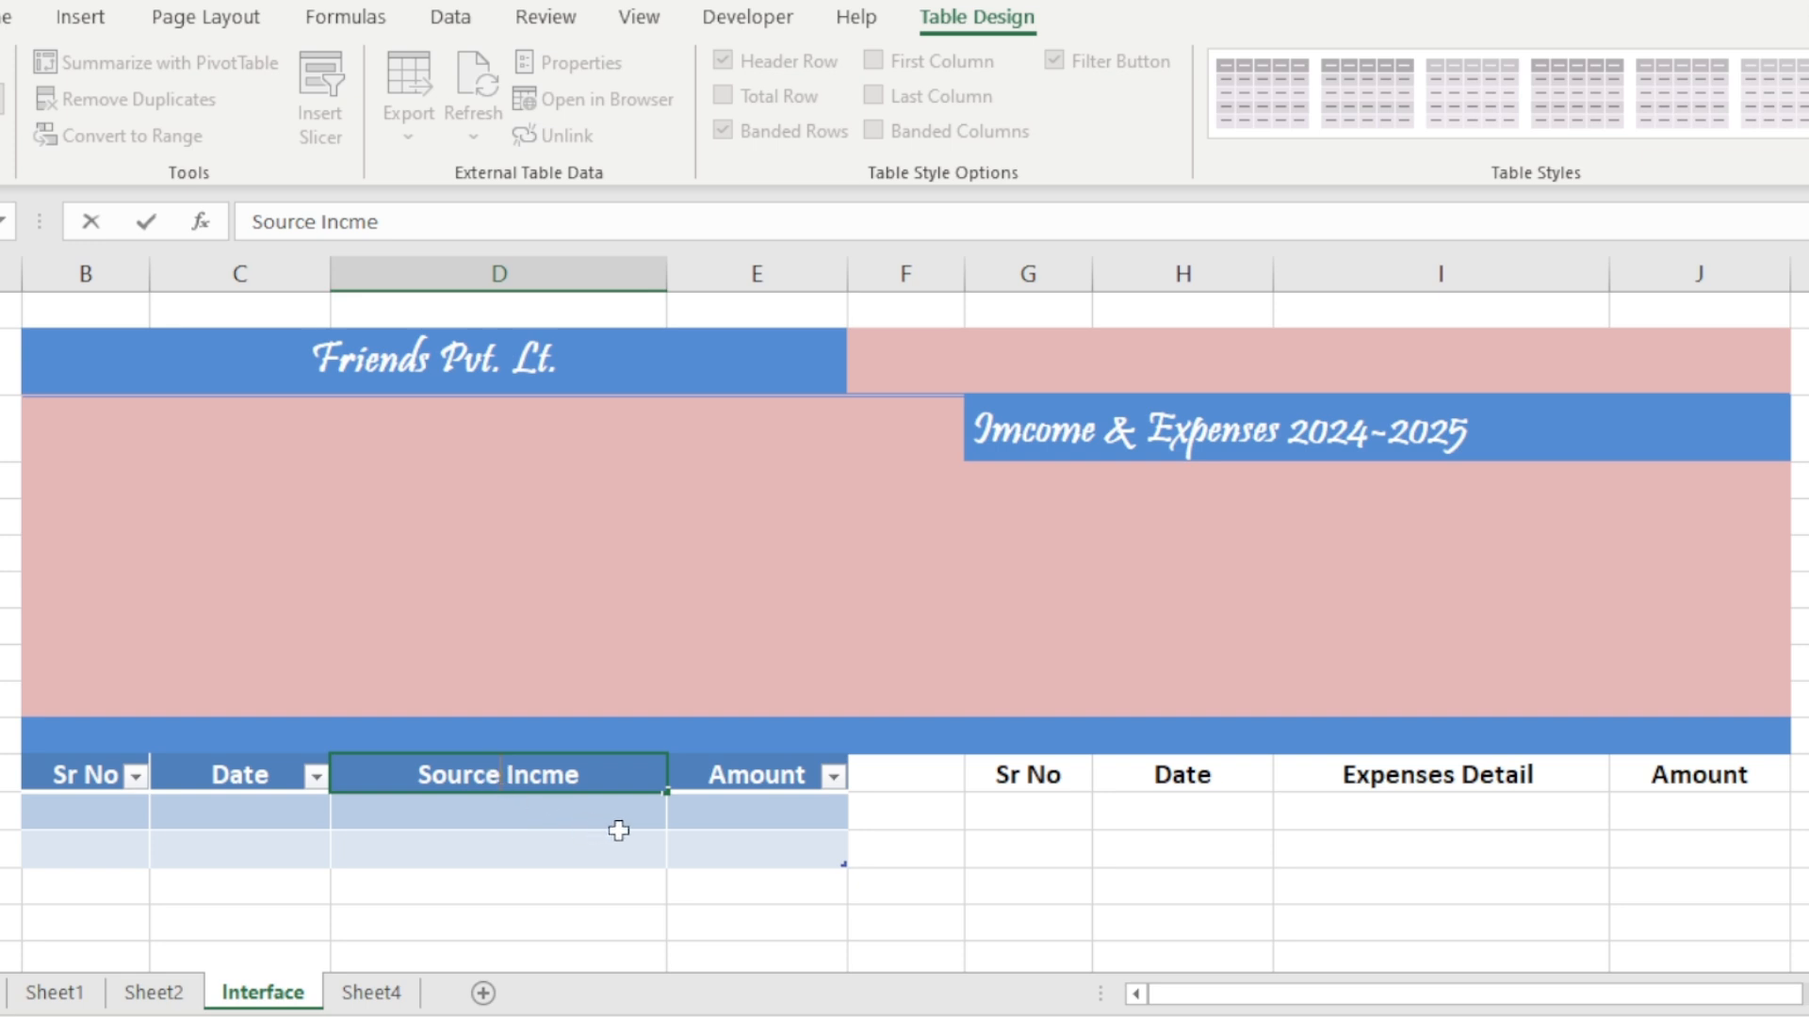
type("of Inc")
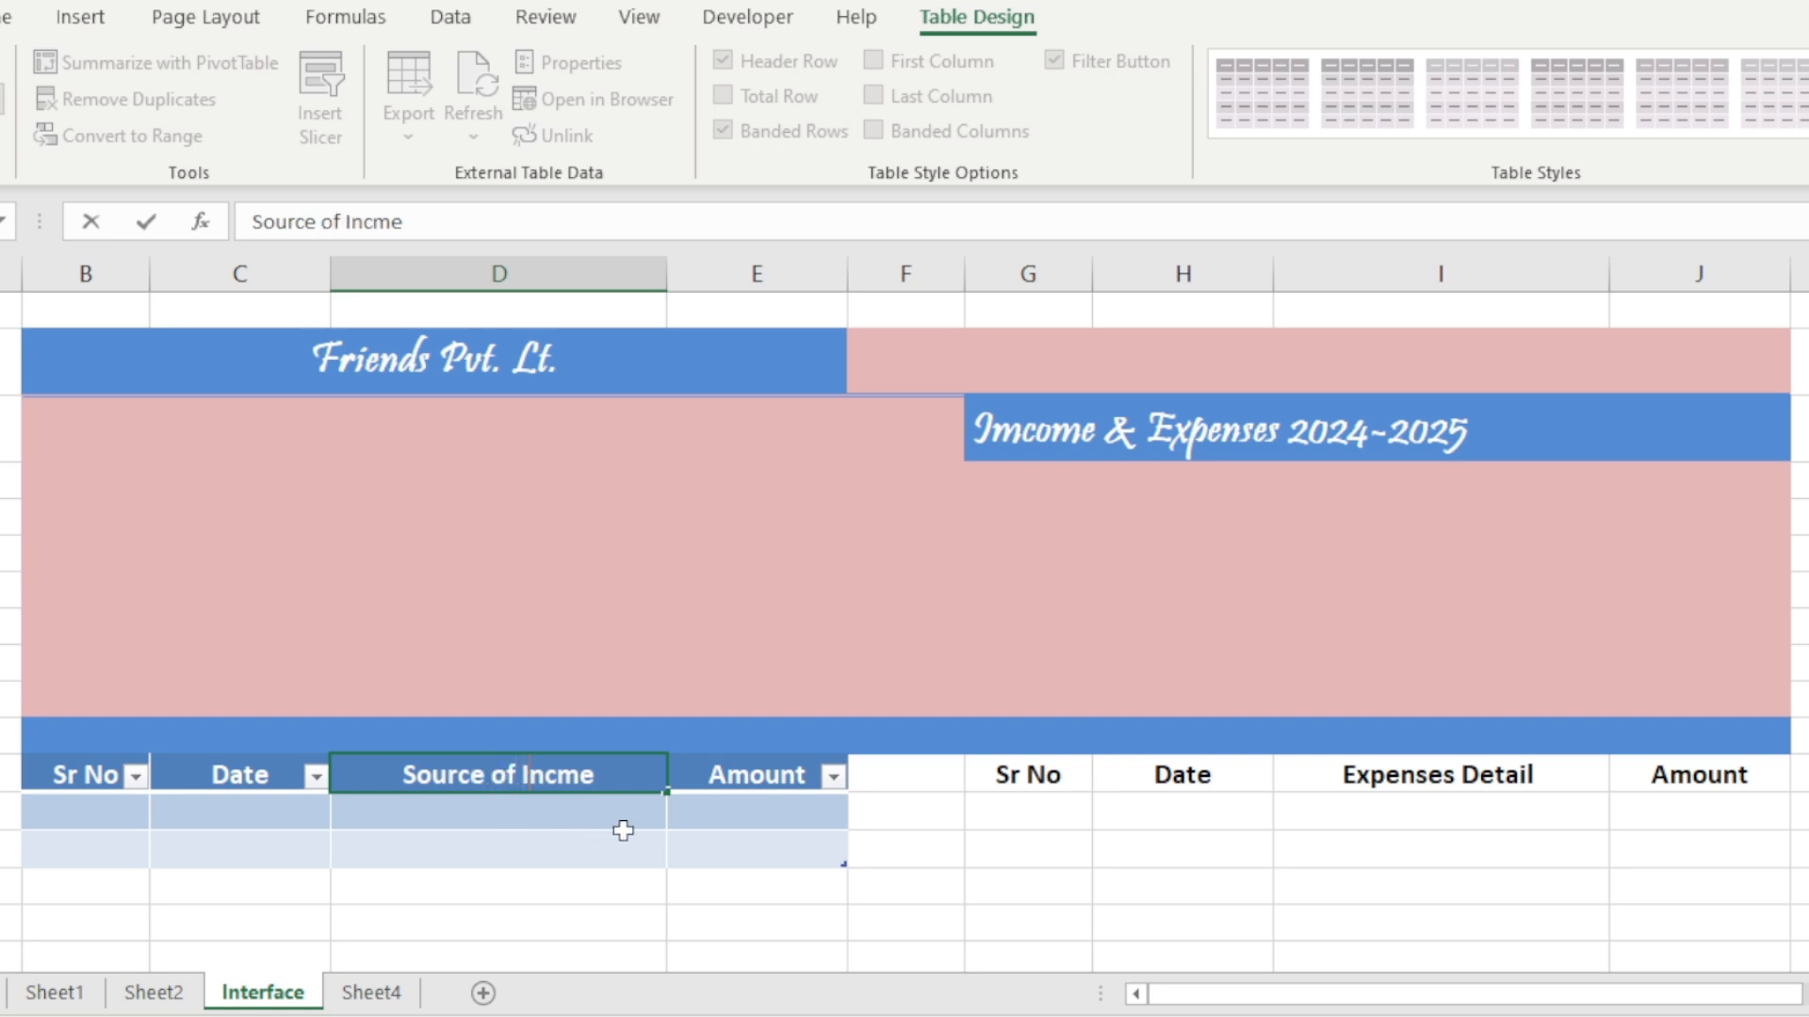
type("o")
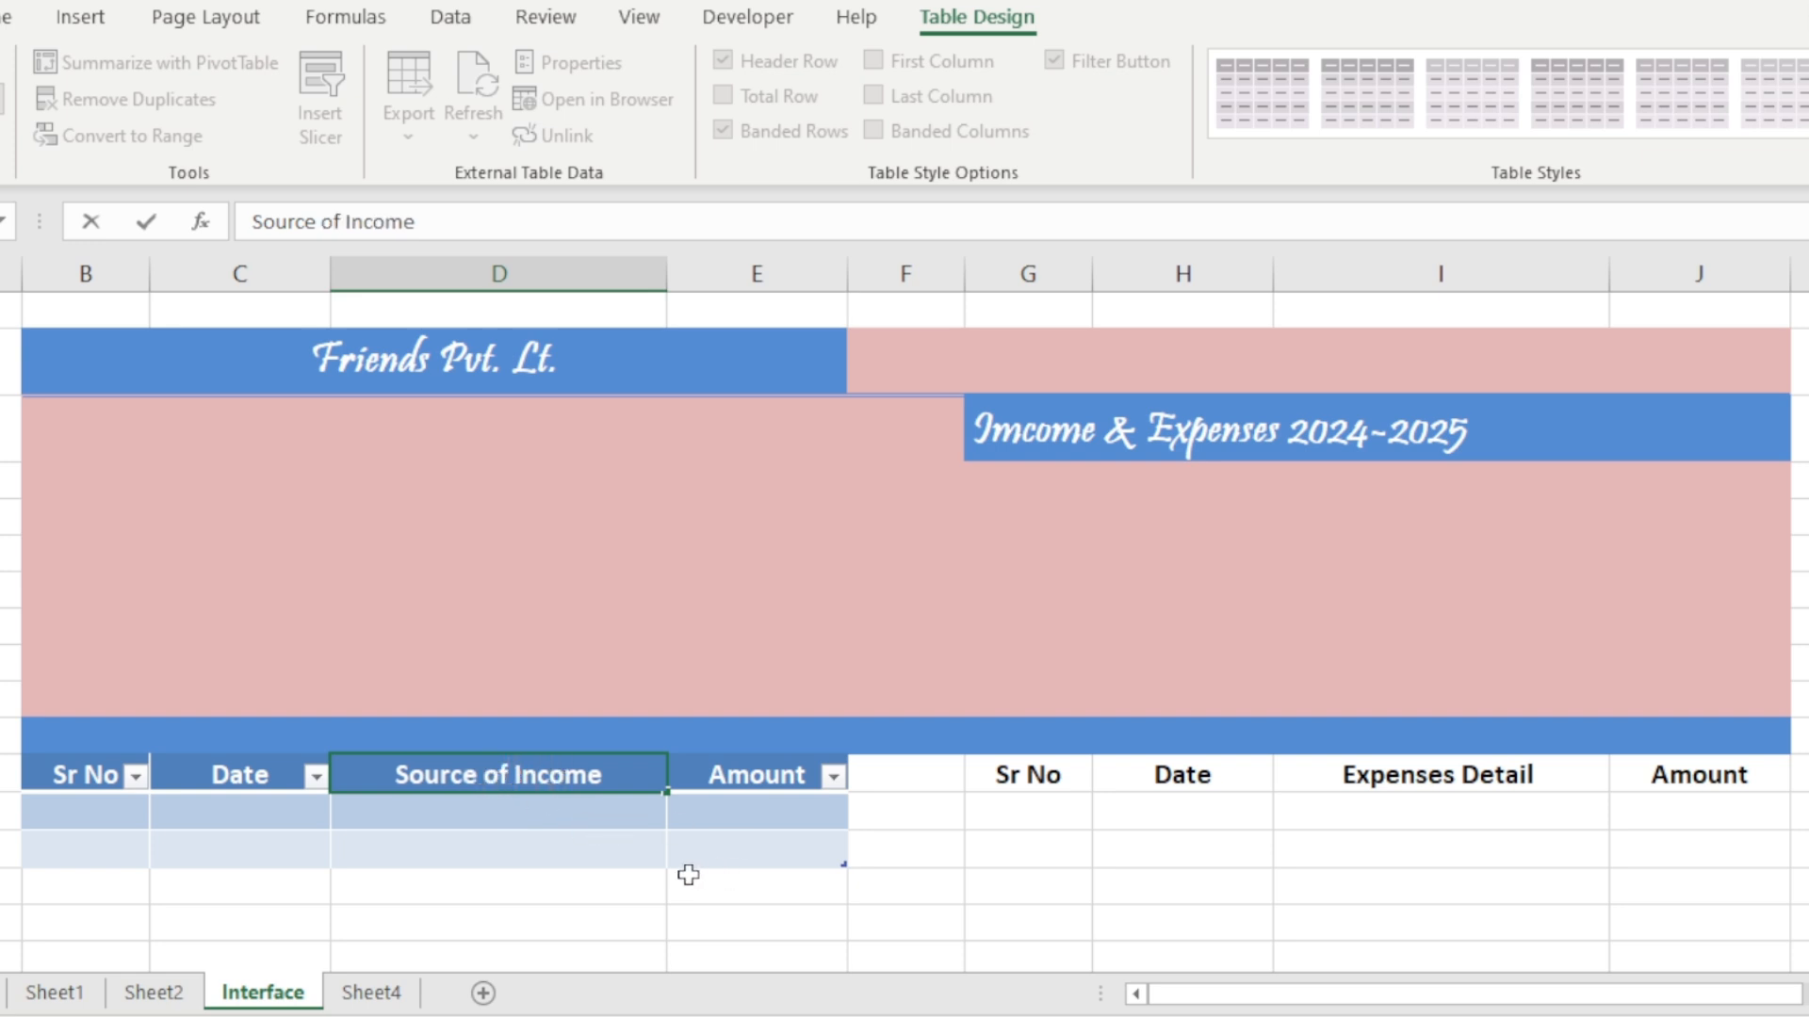
left_click(687, 876)
- Convert G12:J14 into an Excel table that uses its first row as headers
left_click(943, 765)
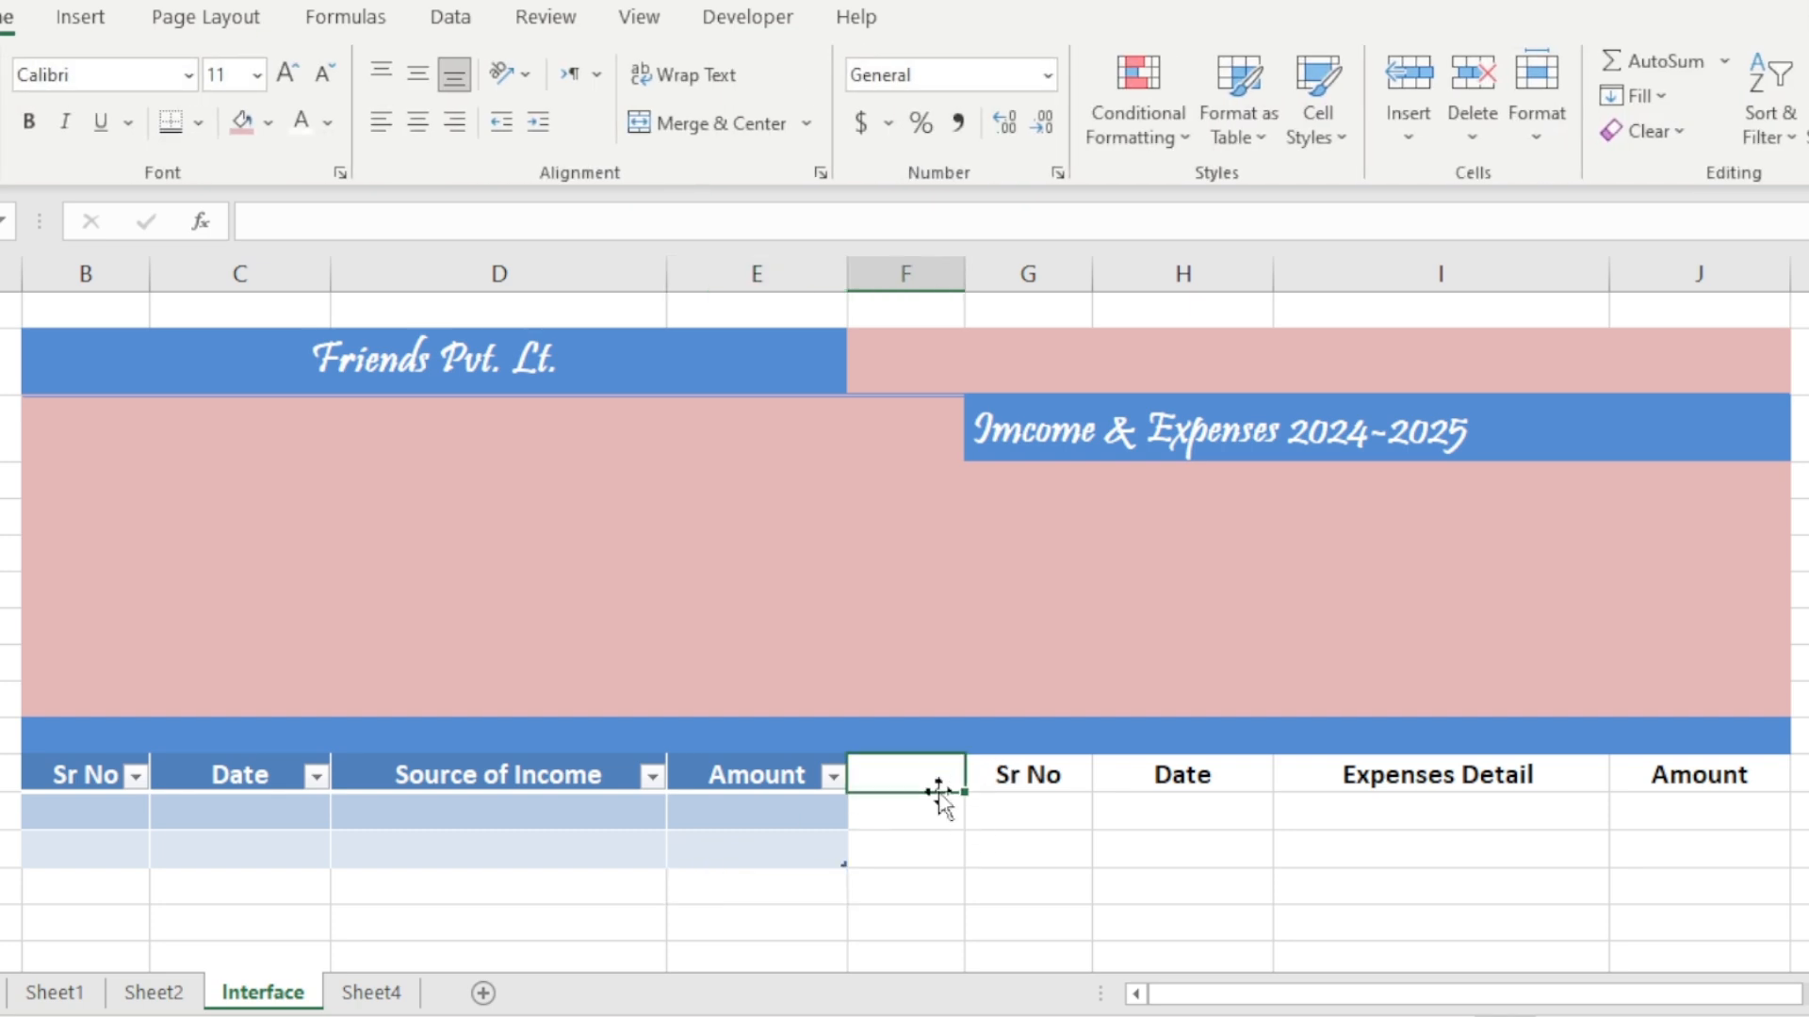
left_click(933, 859)
left_click_drag(1005, 767, 1676, 847)
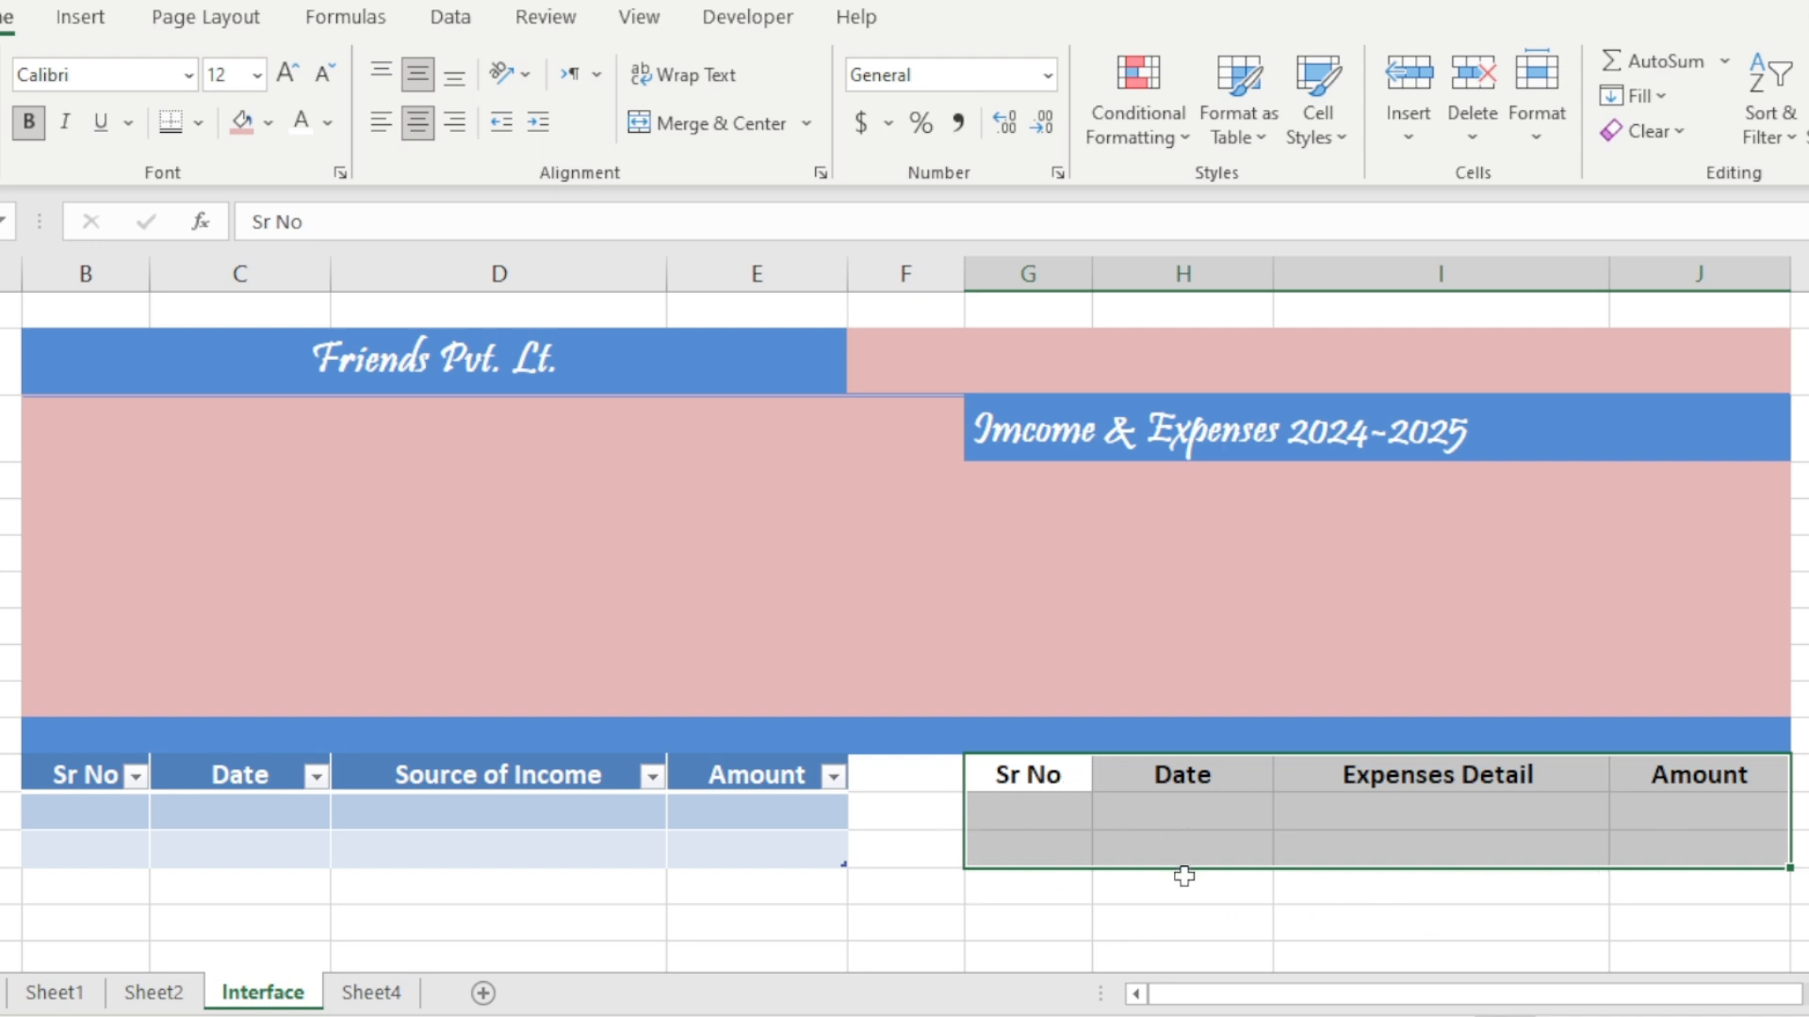
key("ctrl+t")
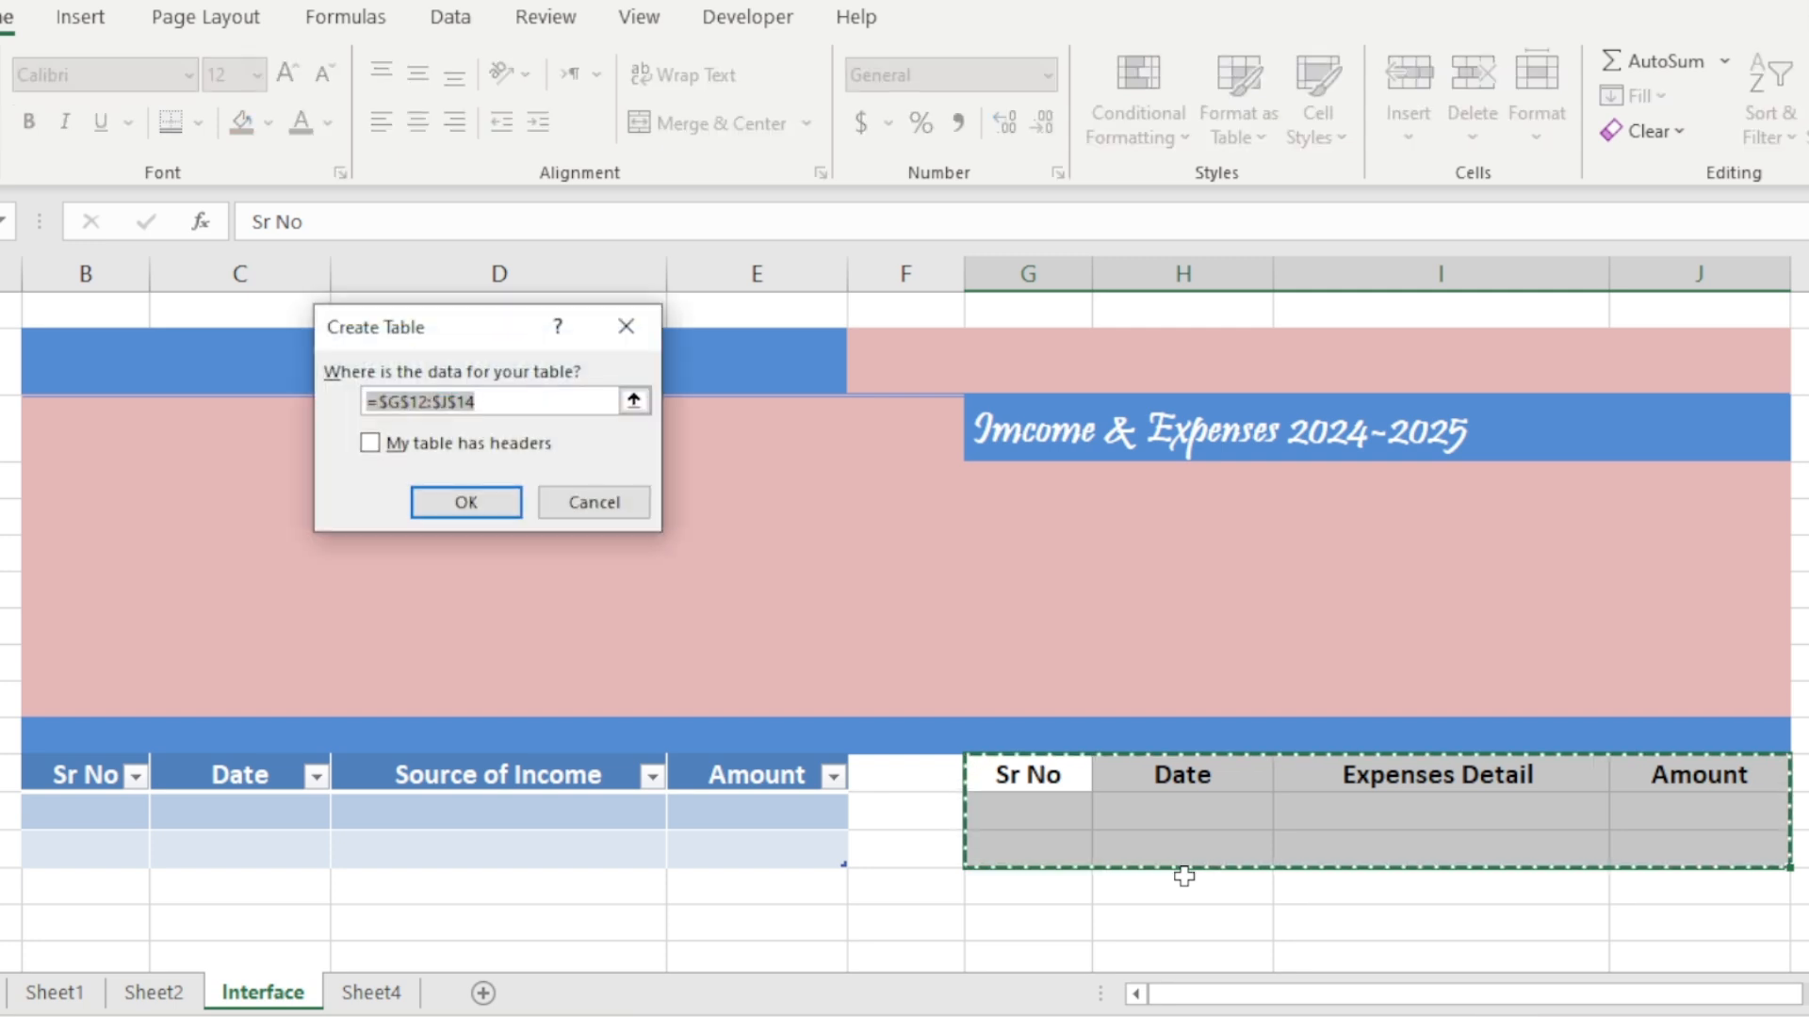
left_click(509, 455)
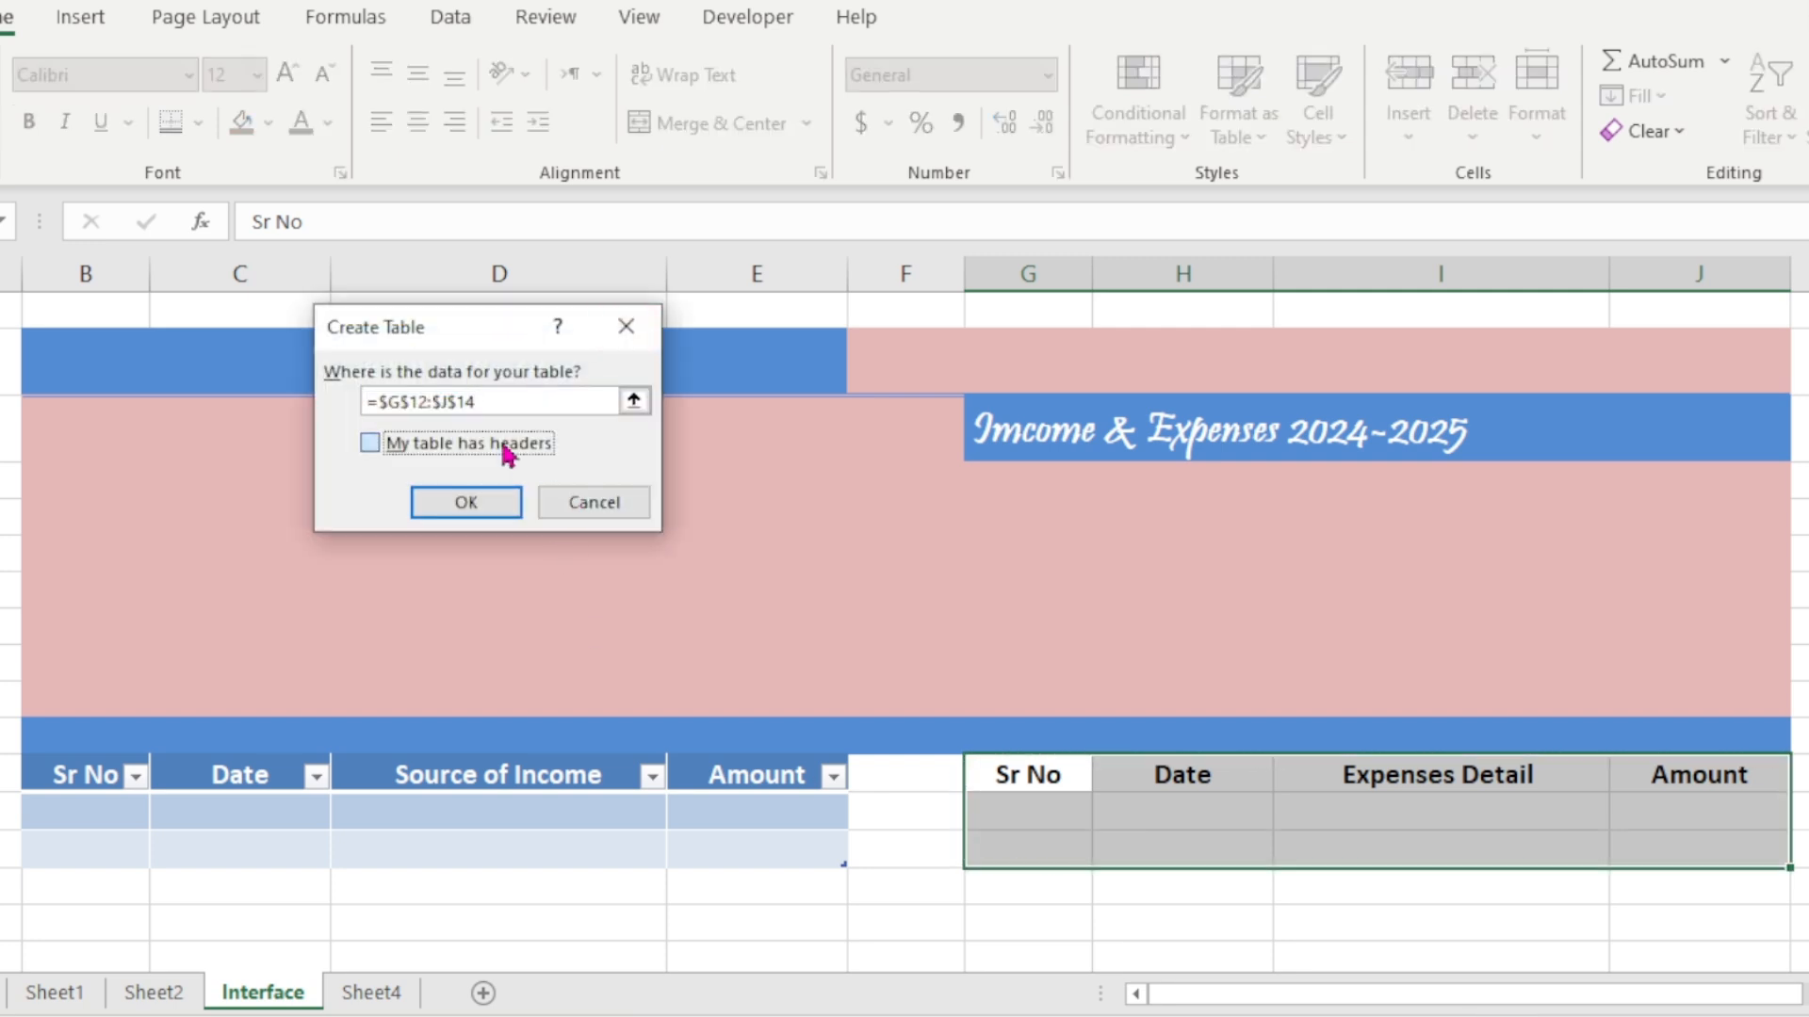
left_click(504, 511)
left_click(1283, 924)
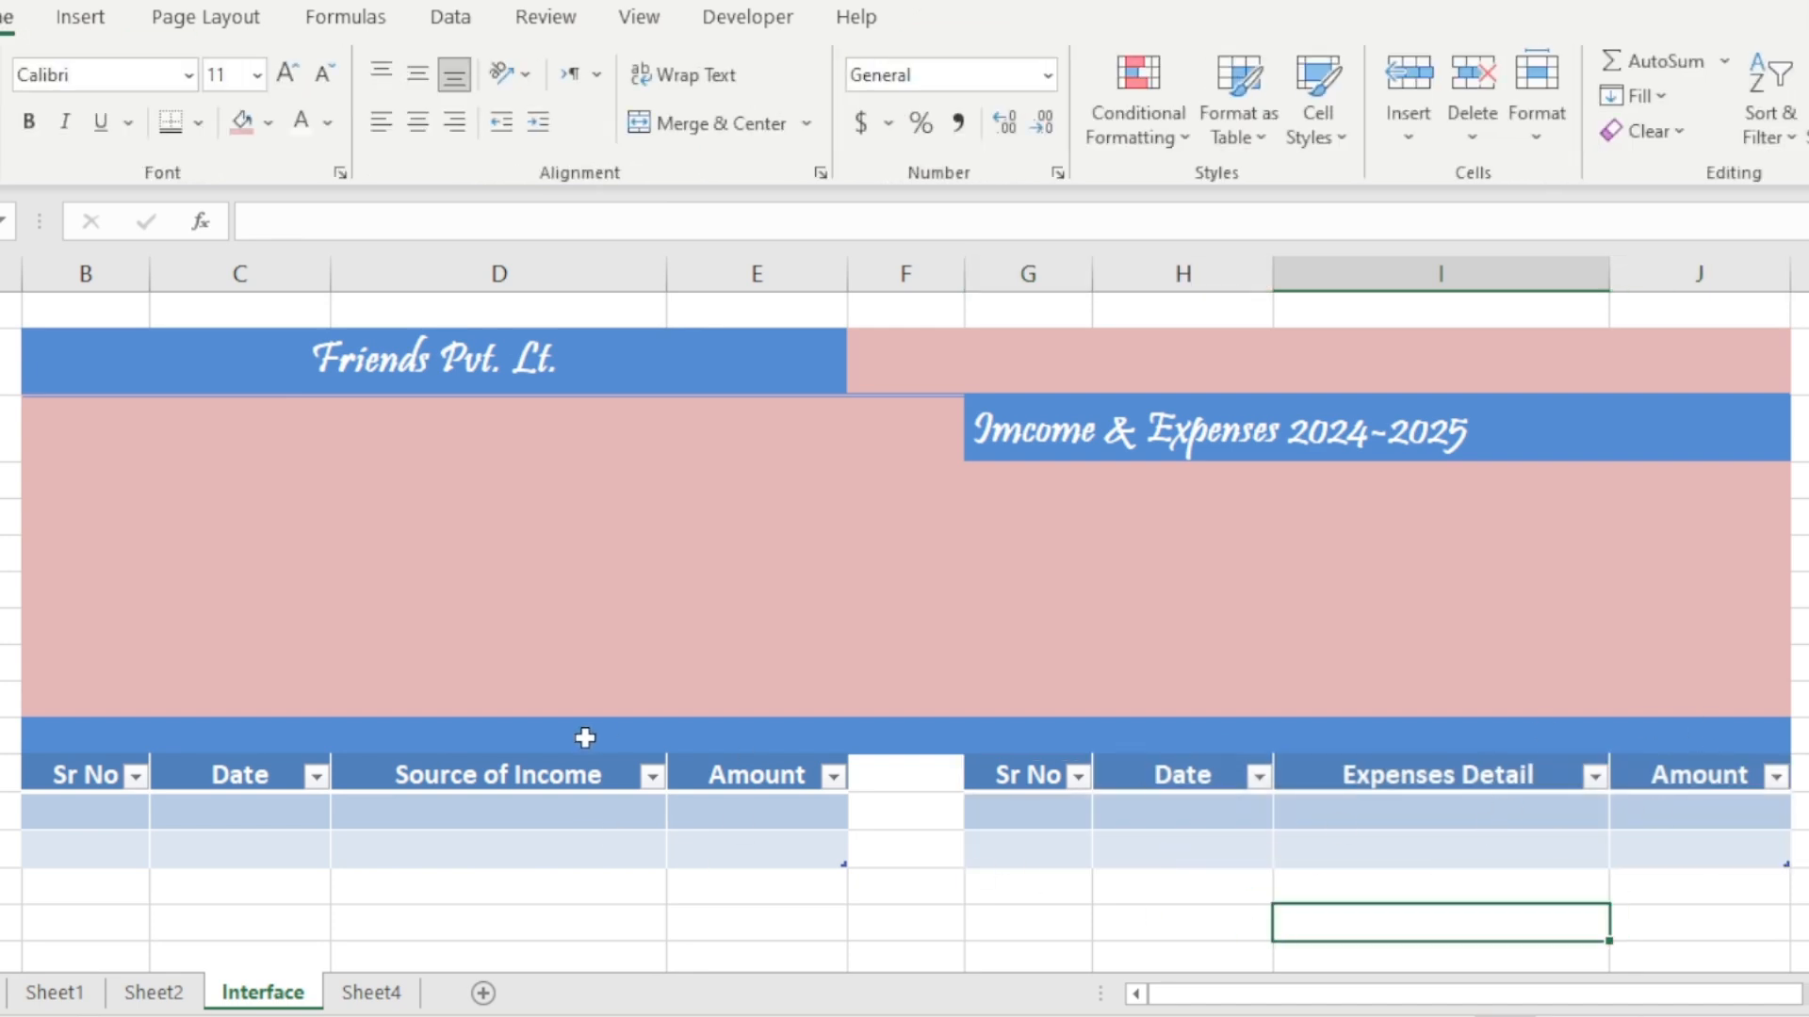
- Apply the light orange table style with shaded bands and no vertical lines to the income table in B12:E14
left_click(236, 822)
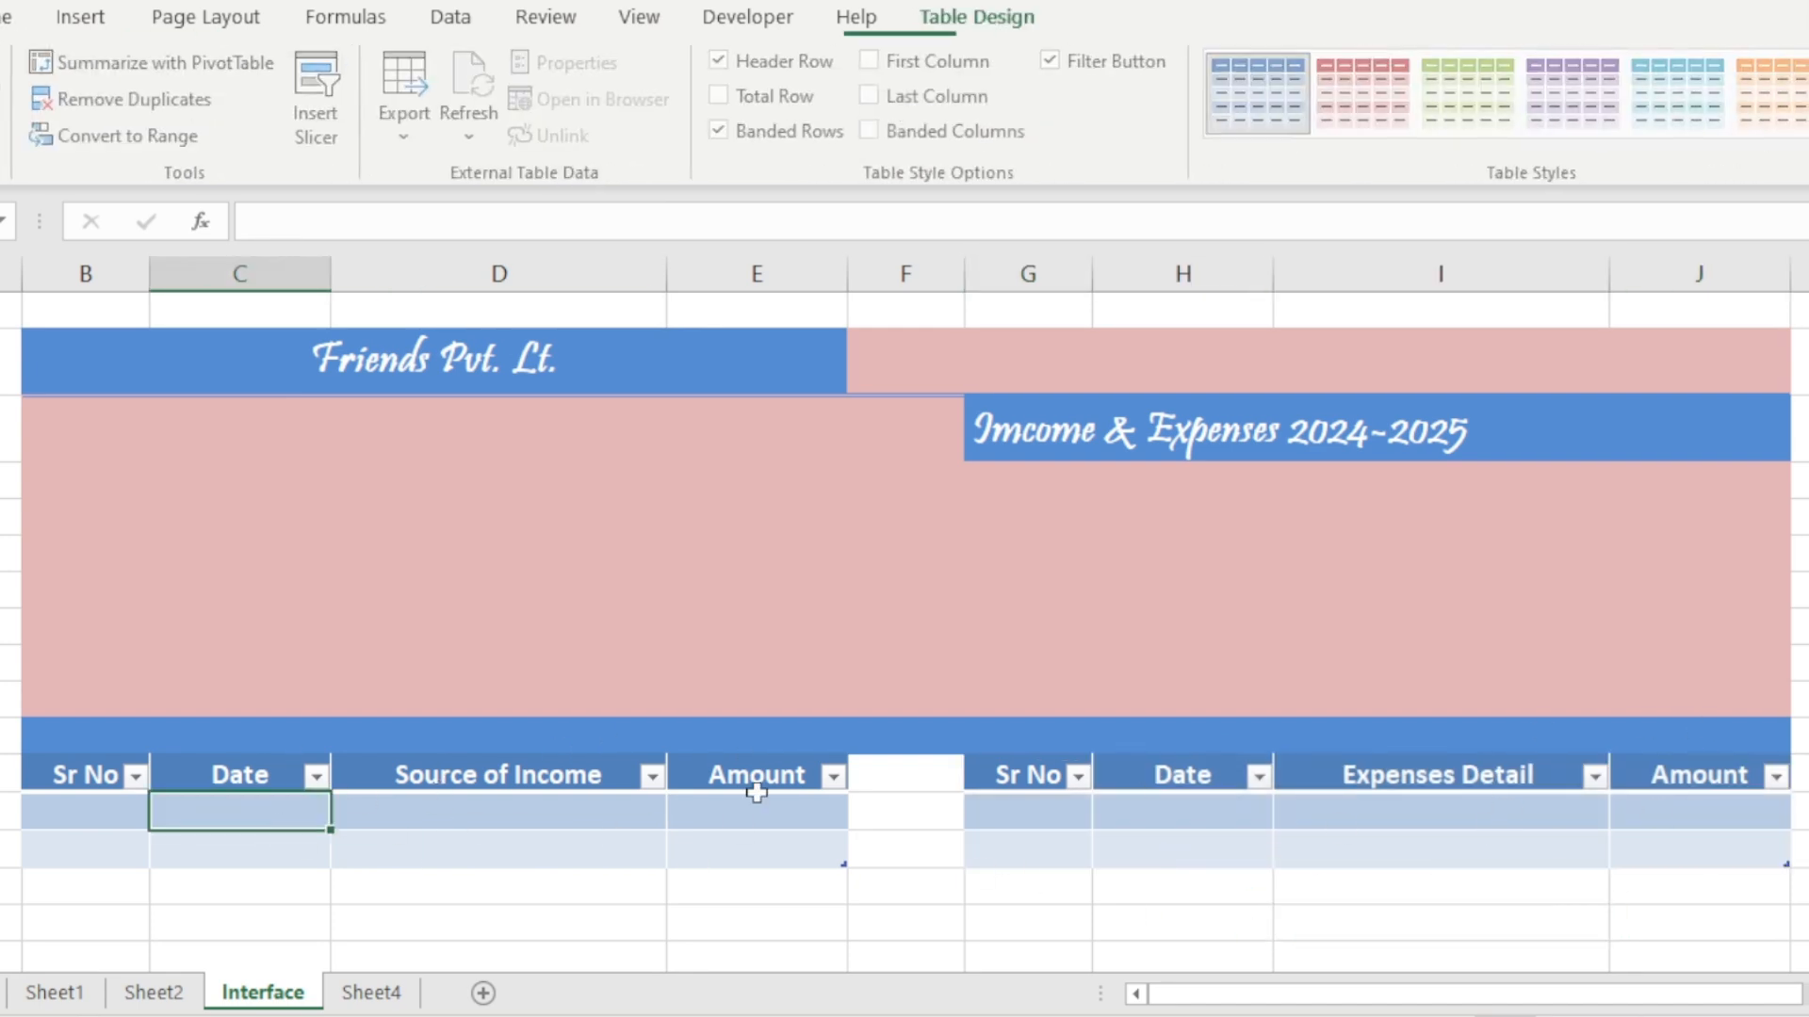
left_click_drag(113, 790, 760, 834)
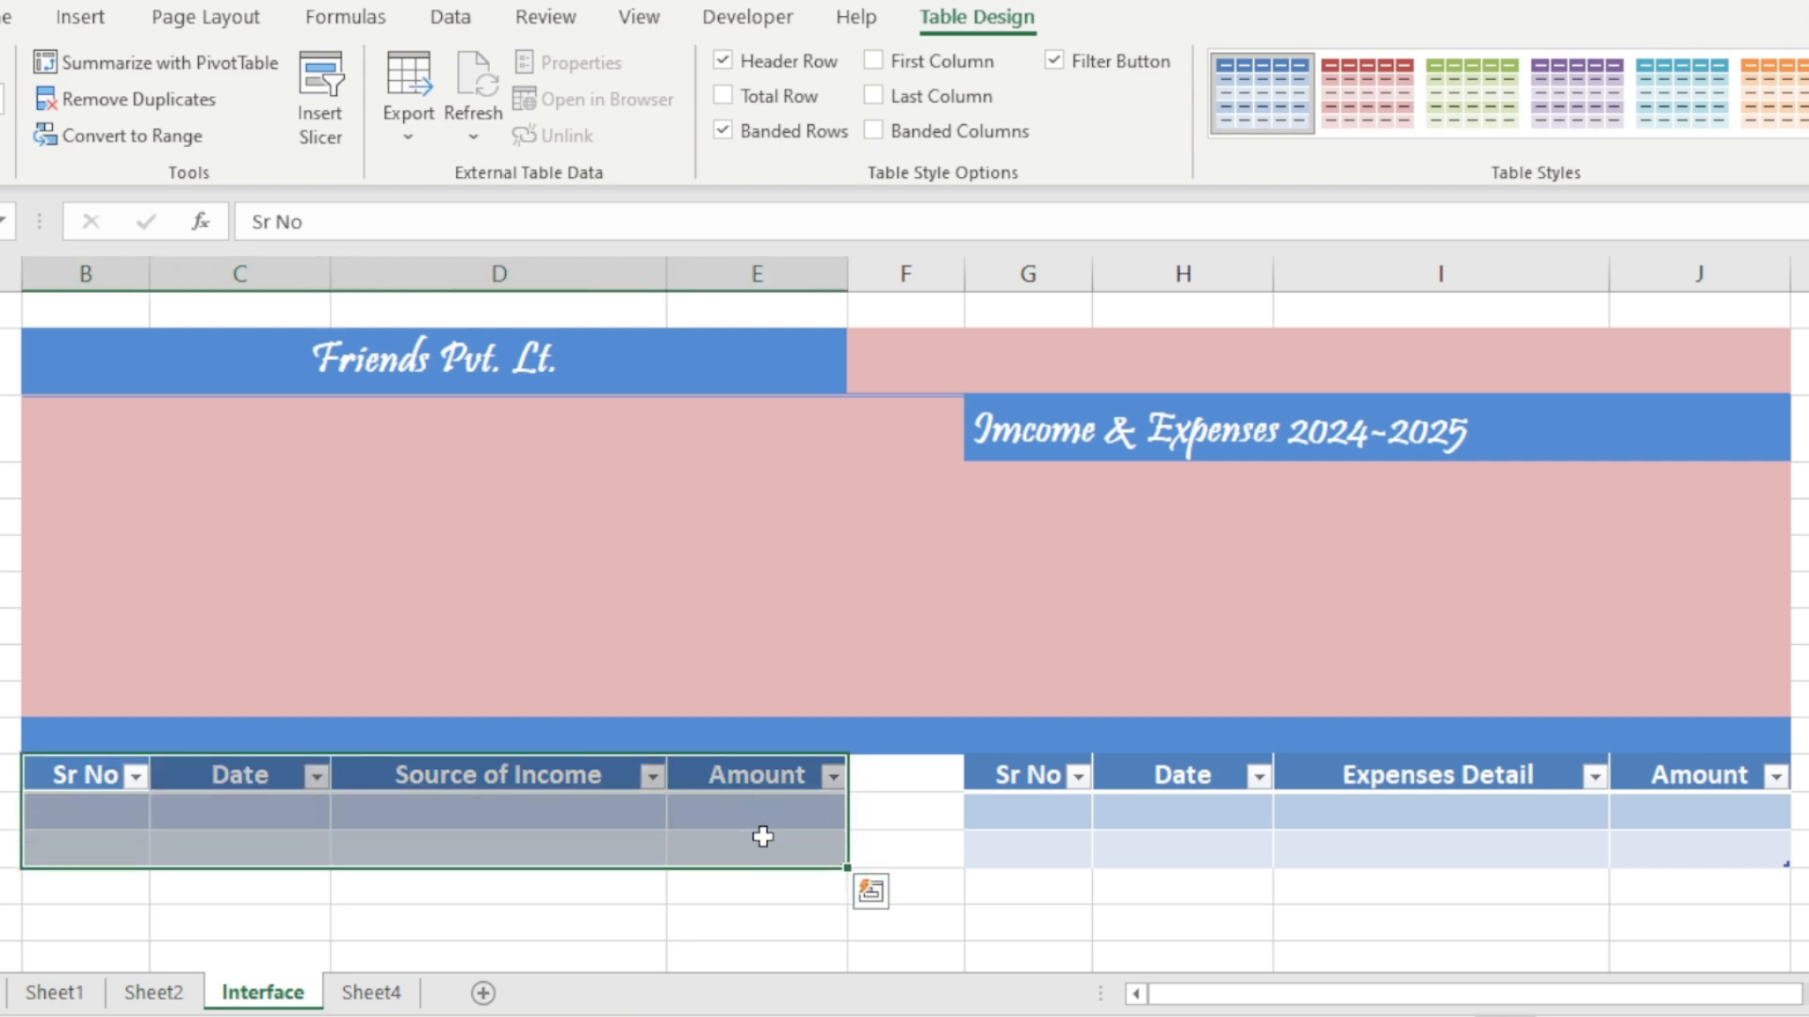
left_click(1807, 126)
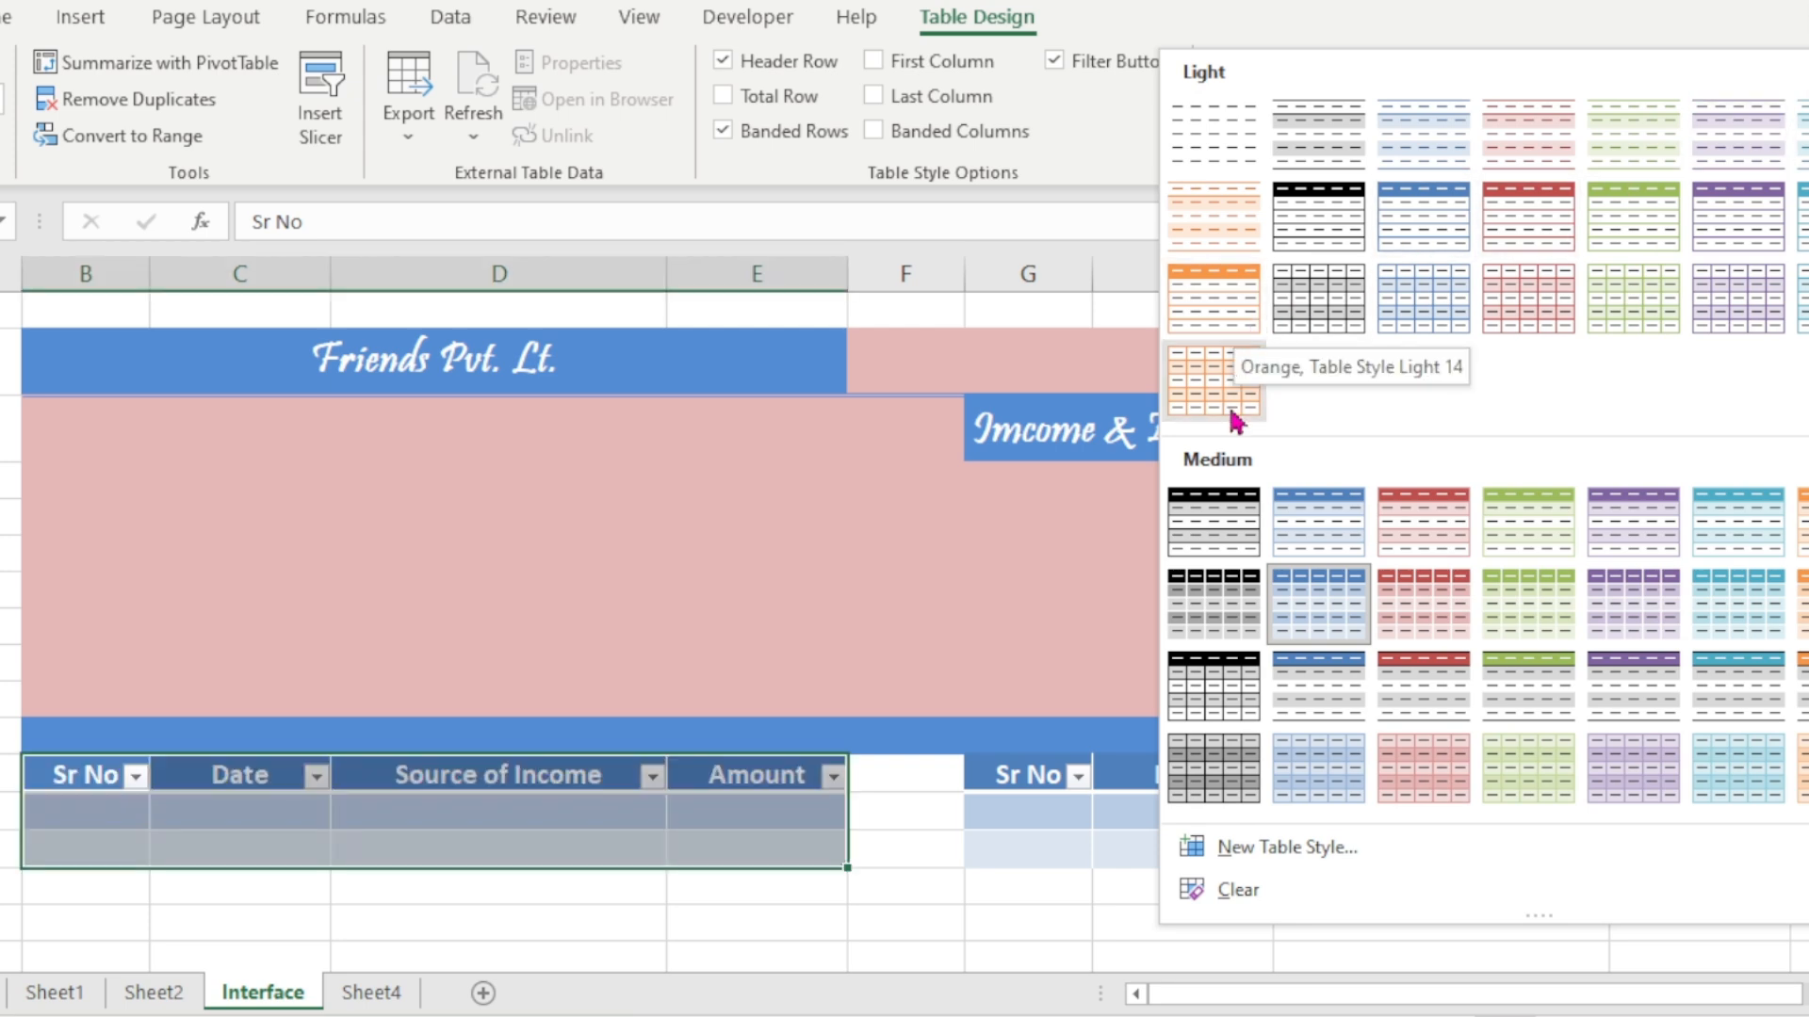
left_click(1223, 222)
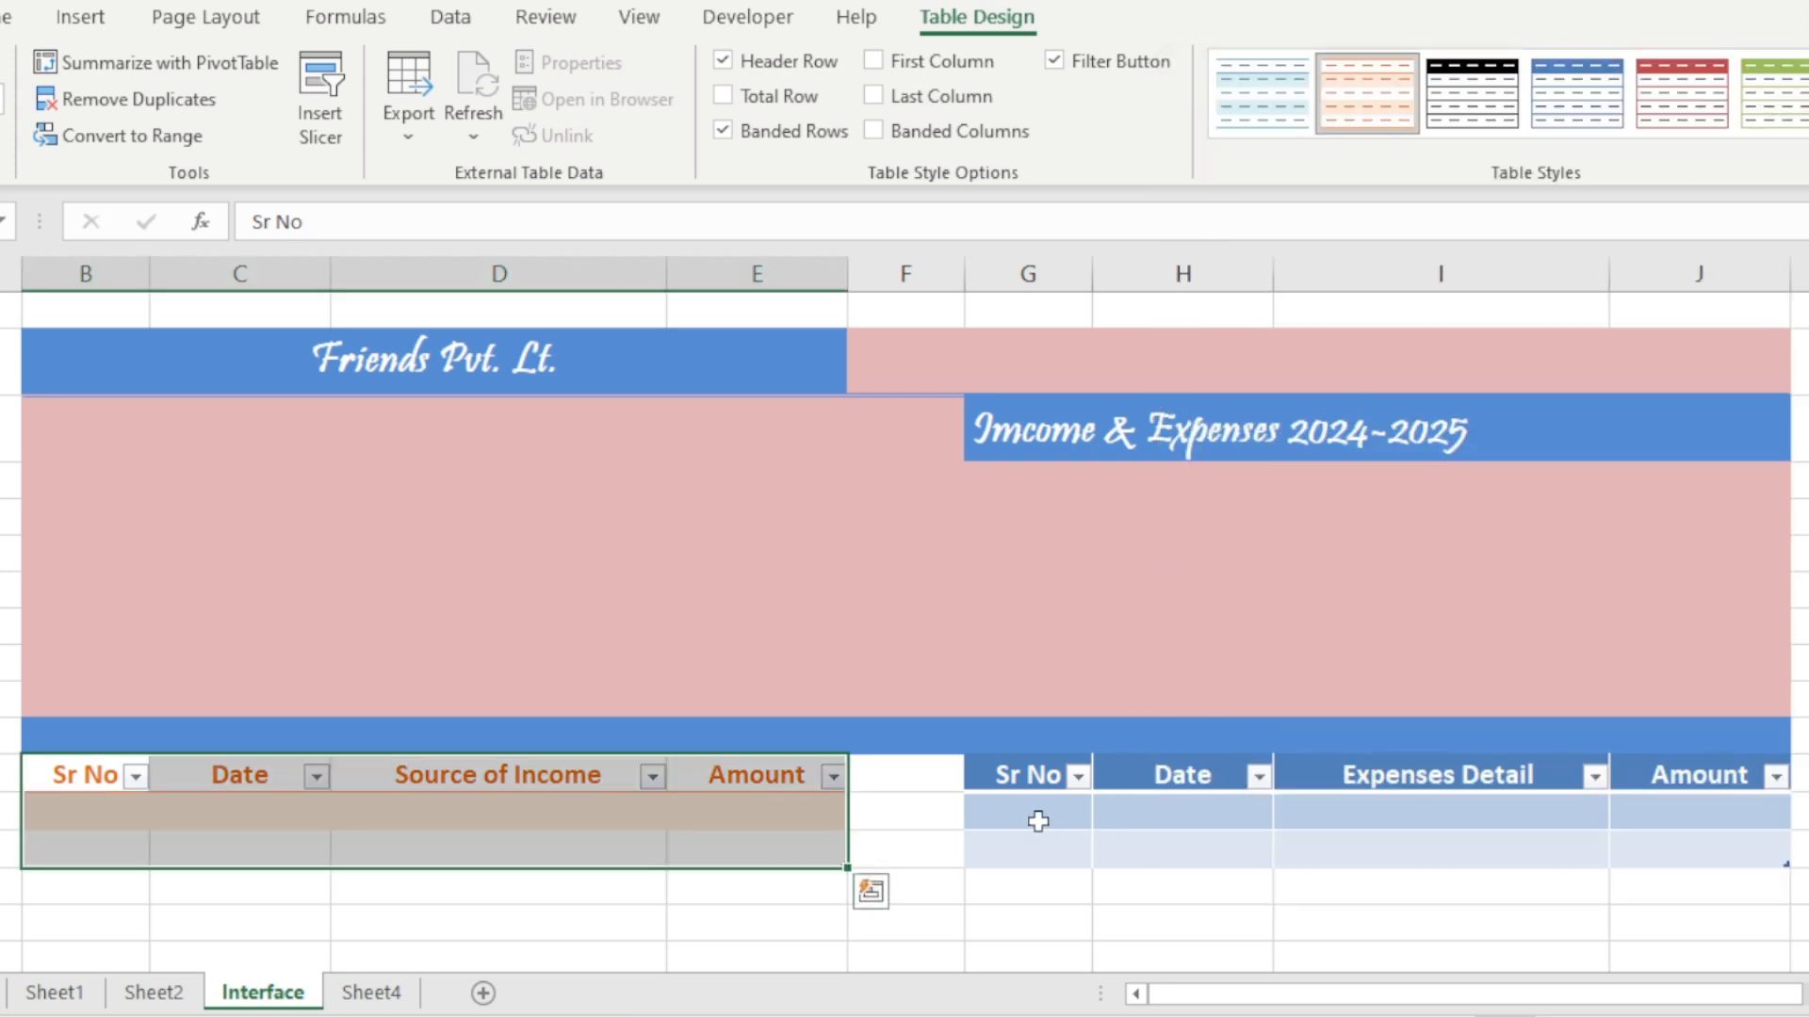
- Apply the same light orange banded table style to the expenses table in G12:J14
left_click_drag(1034, 775, 1664, 839)
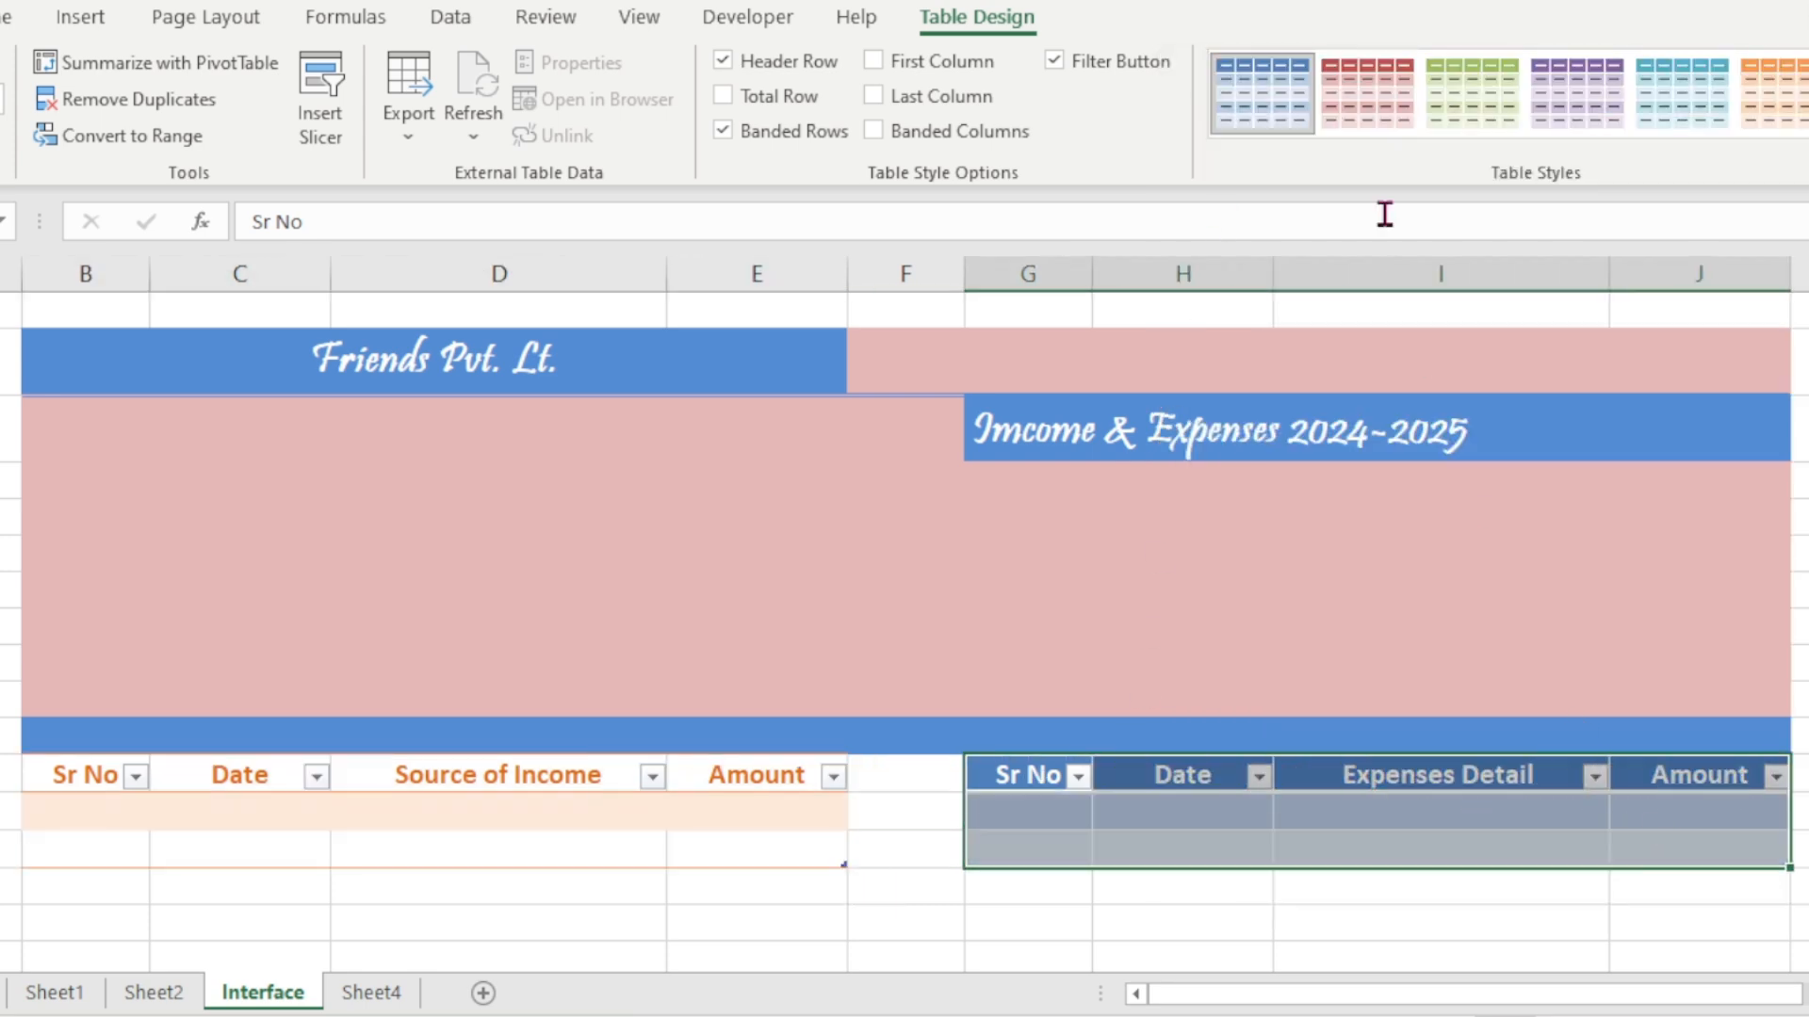
left_click(1800, 123)
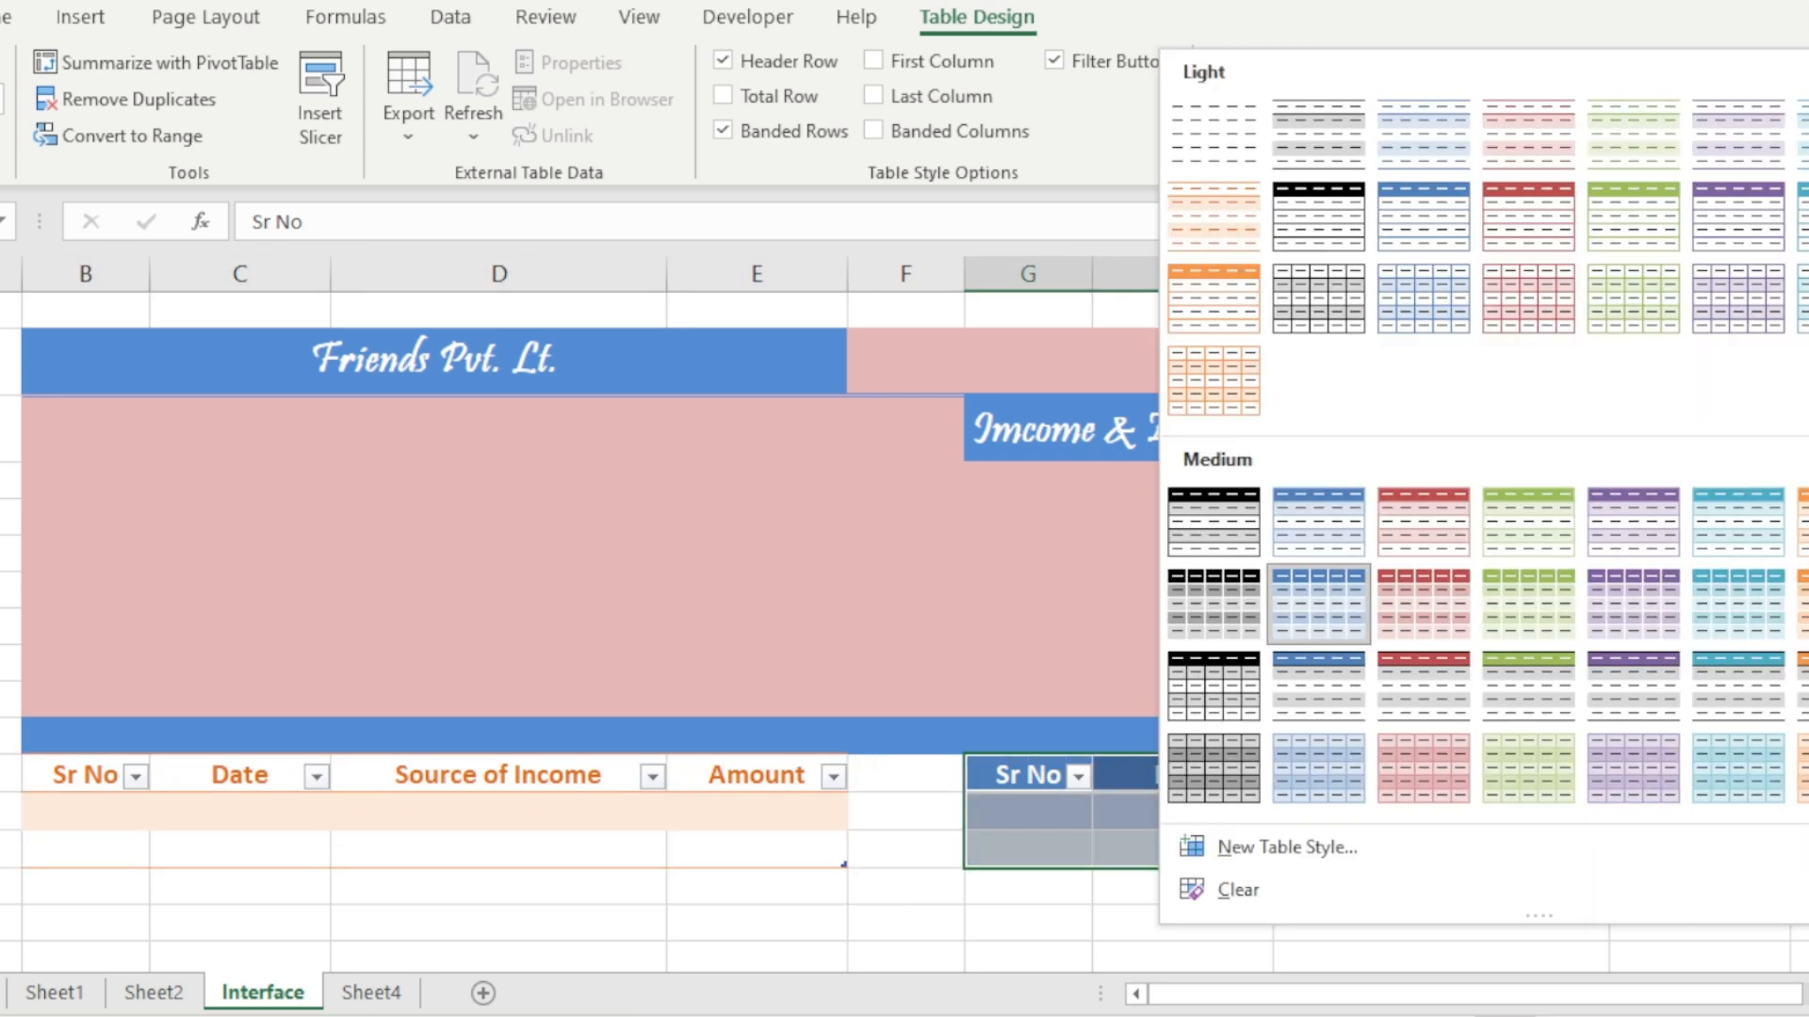
left_click(1232, 226)
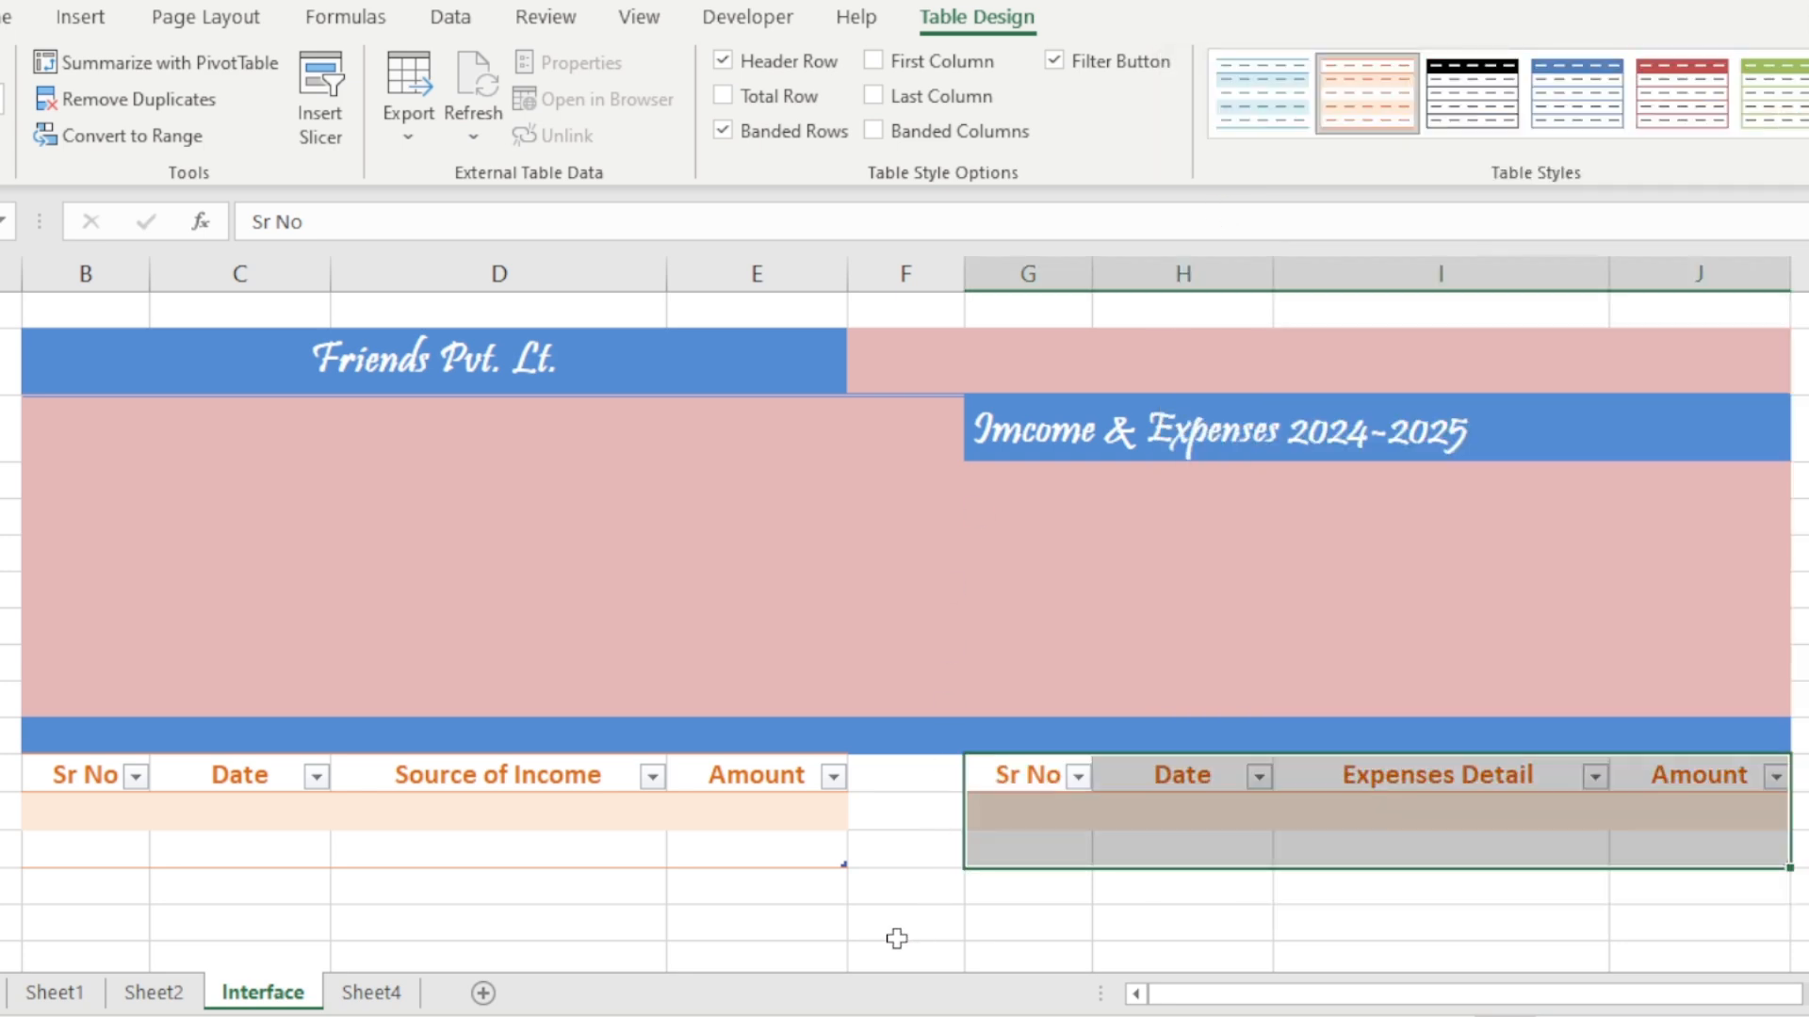
left_click(731, 923)
- Turn off the filter buttons in the income table's header row
left_click(469, 811)
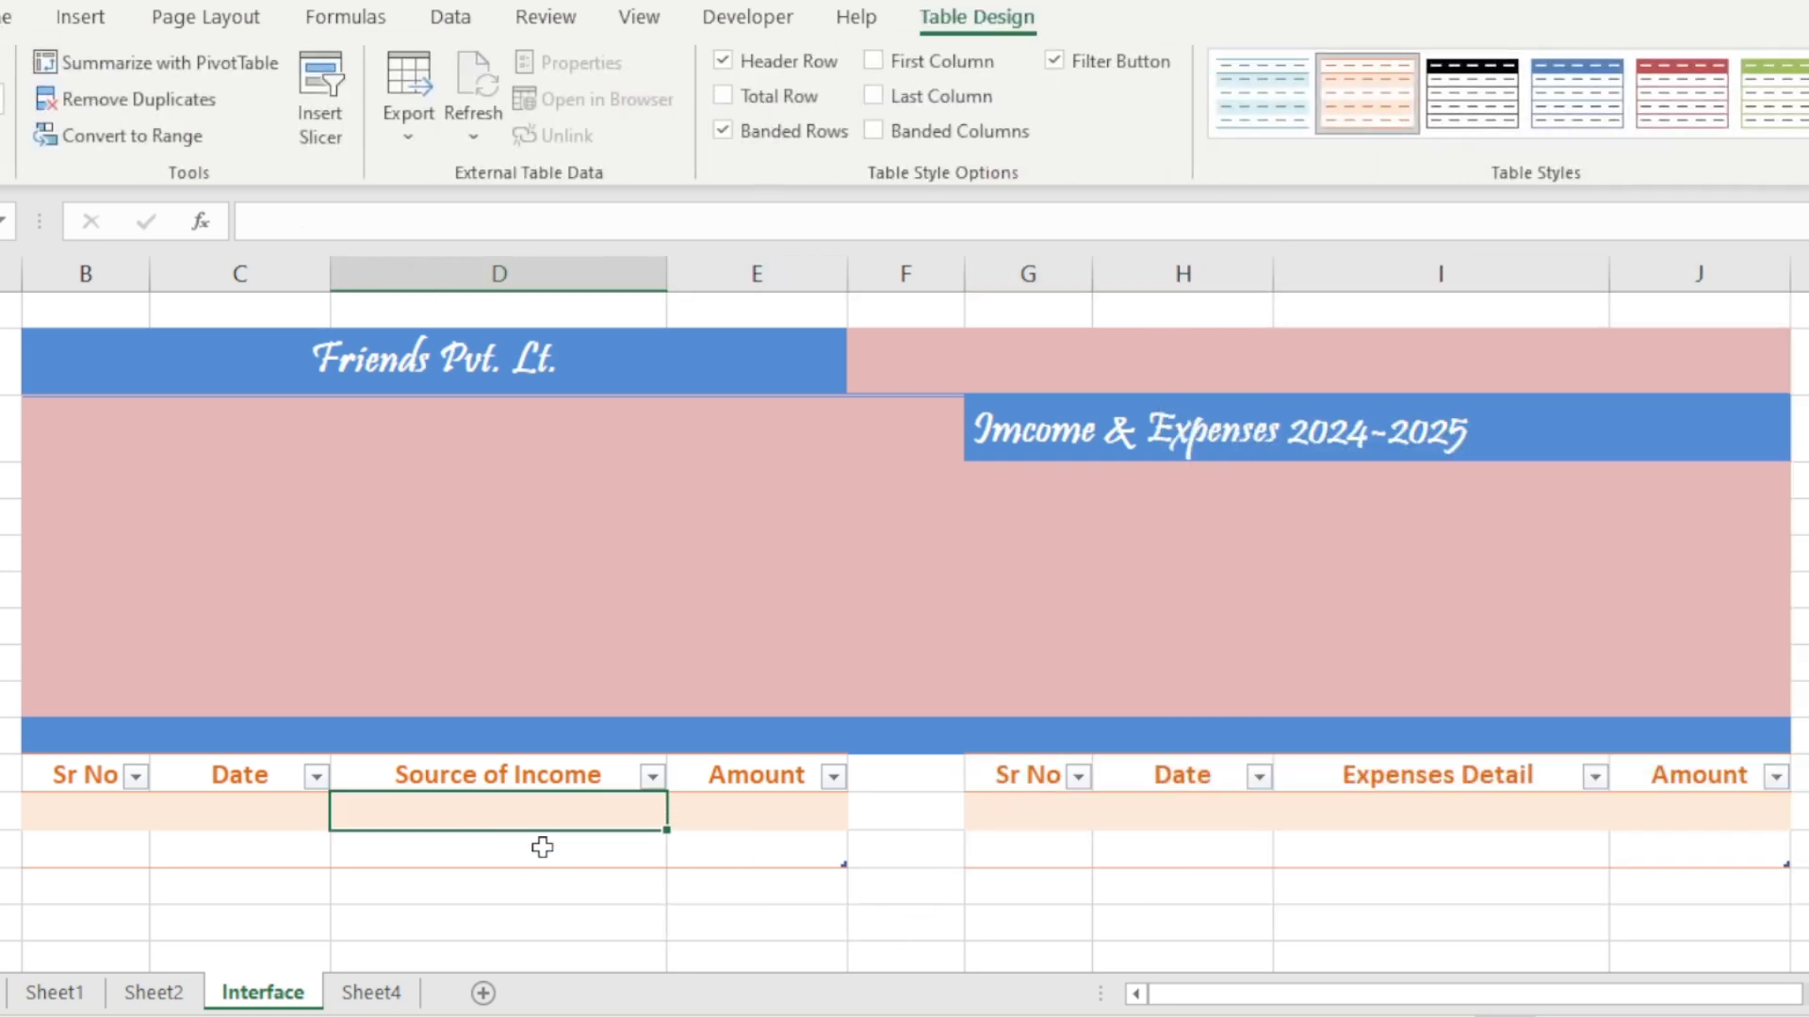
key("ctrl+shift+l")
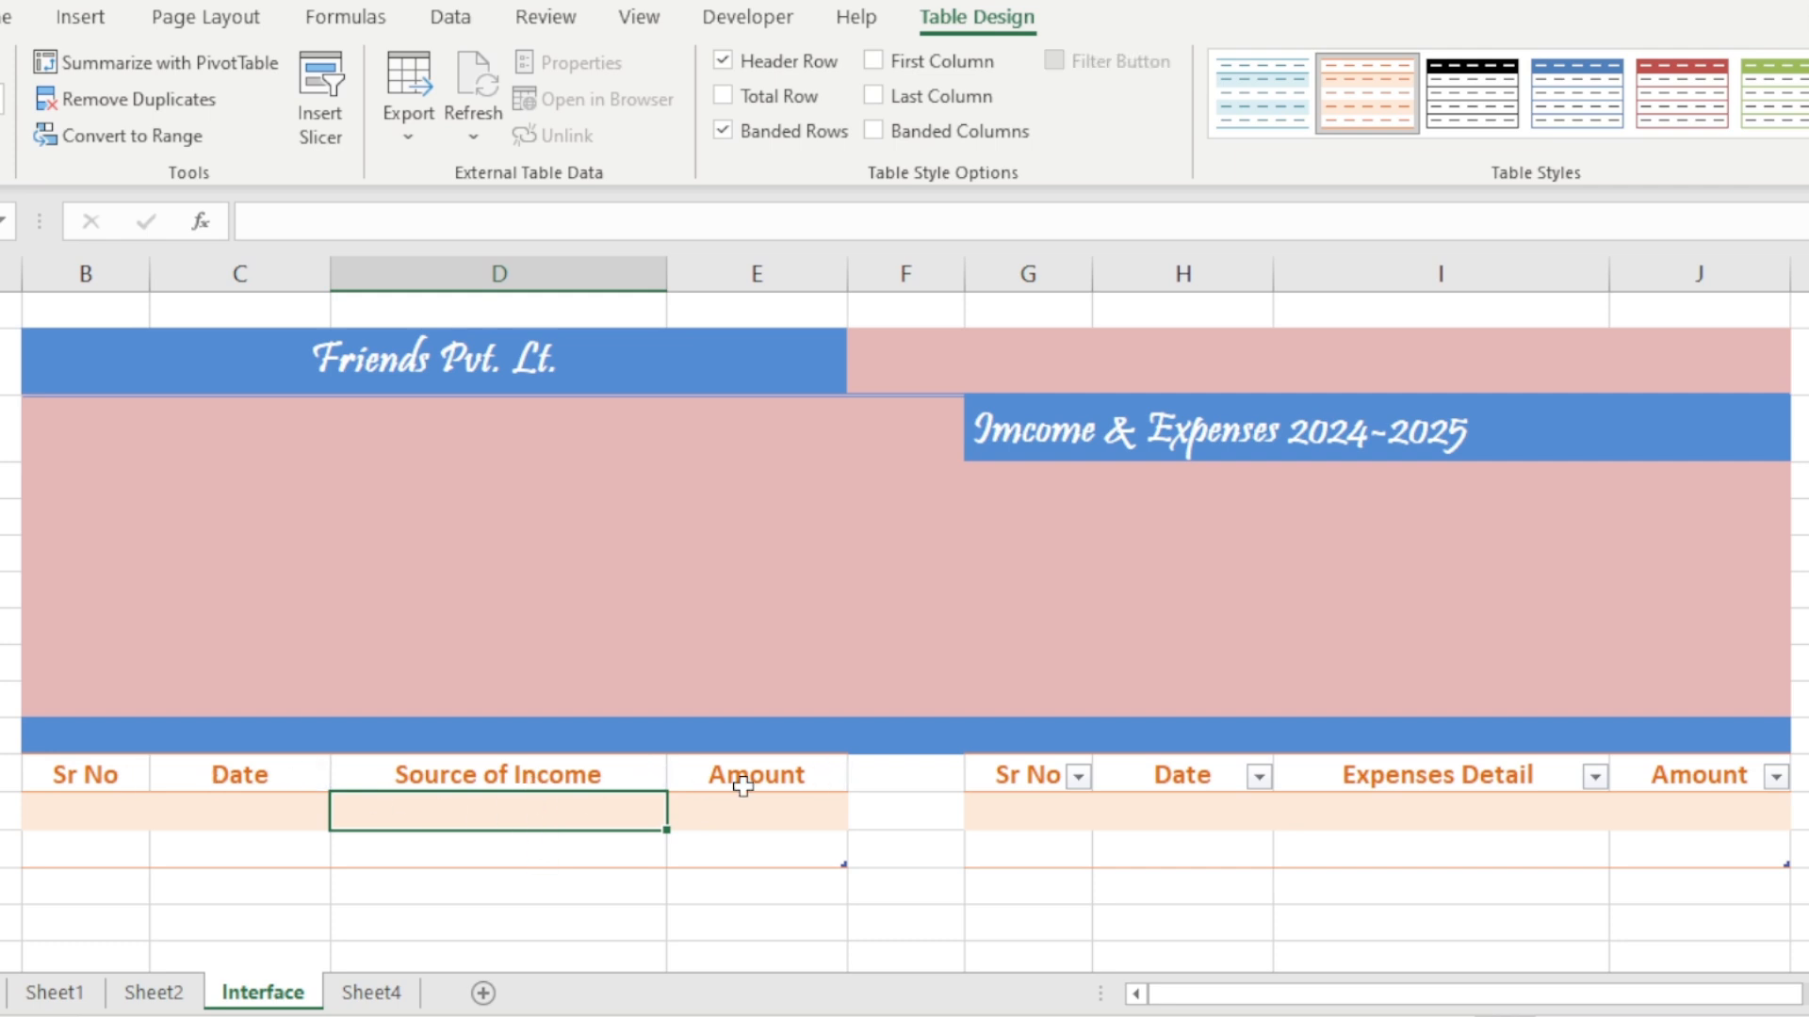
- Turn off the filter buttons in the expenses table's header row
left_click(1140, 776)
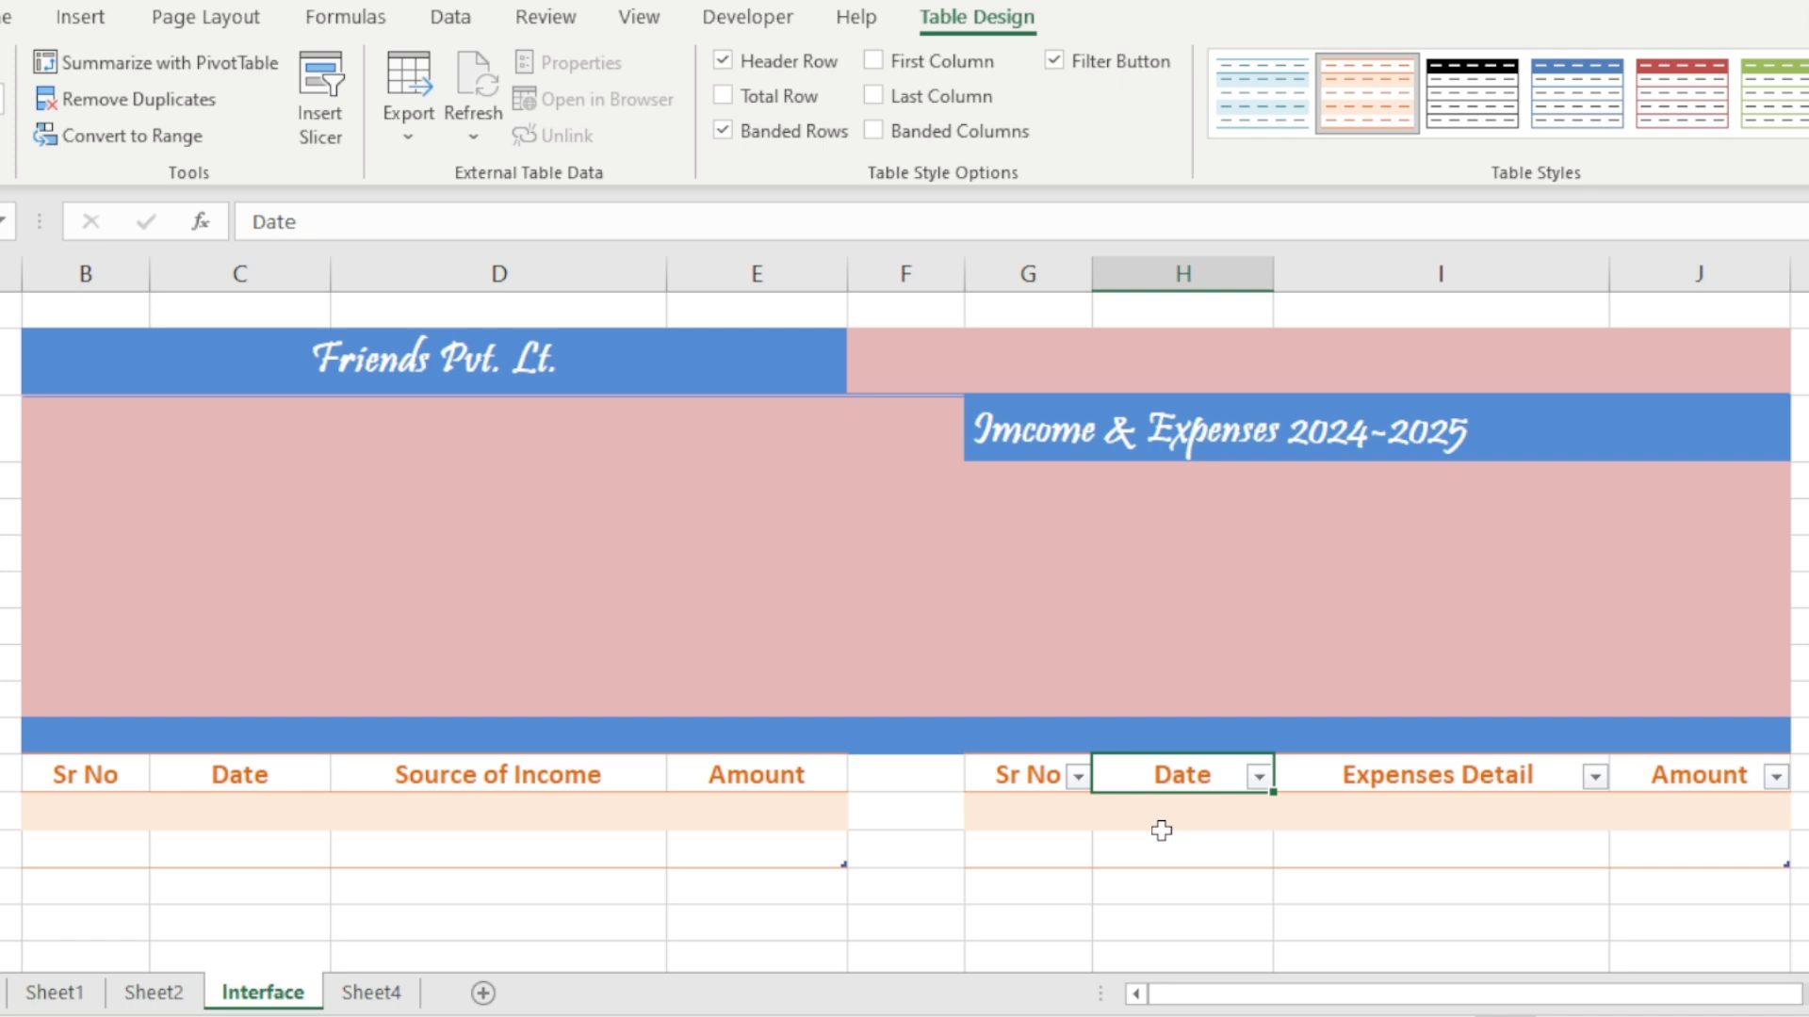
key("ctrl+shift+l")
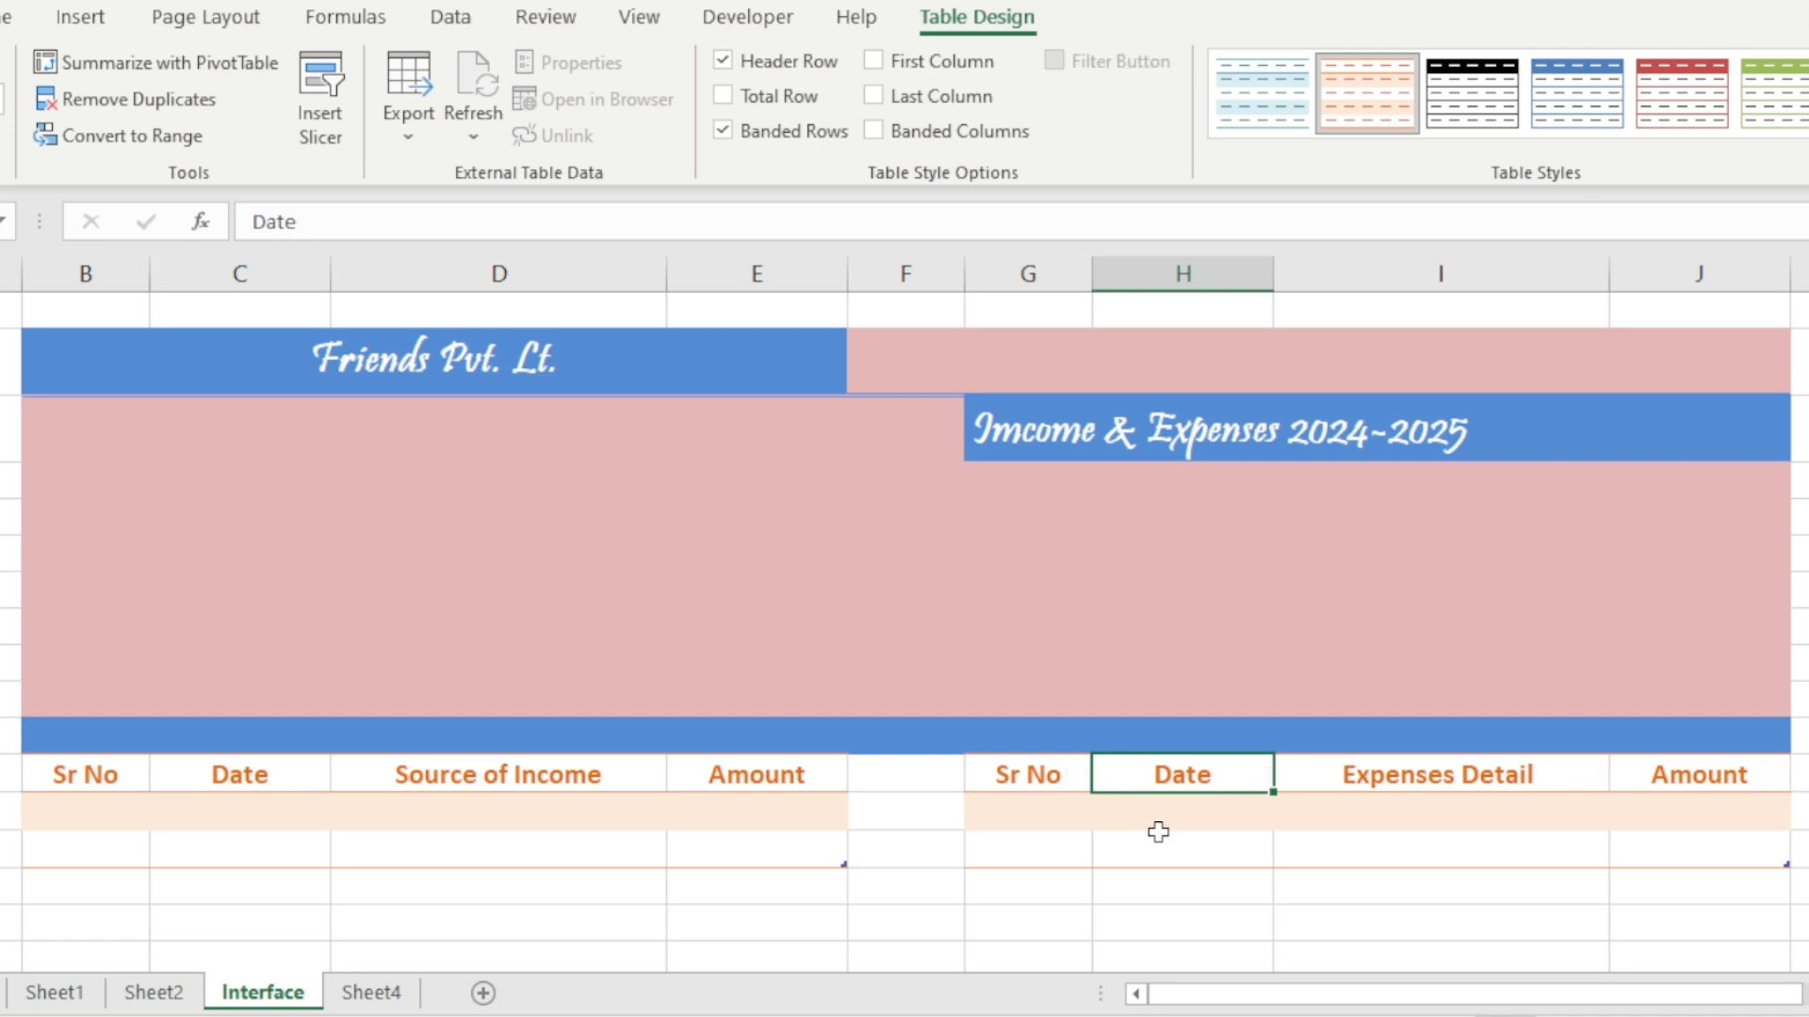
left_click(1241, 848)
- Fill the header rows of both the income and expenses tables with the banner's medium blue and make their text white
left_click_drag(105, 775, 757, 773)
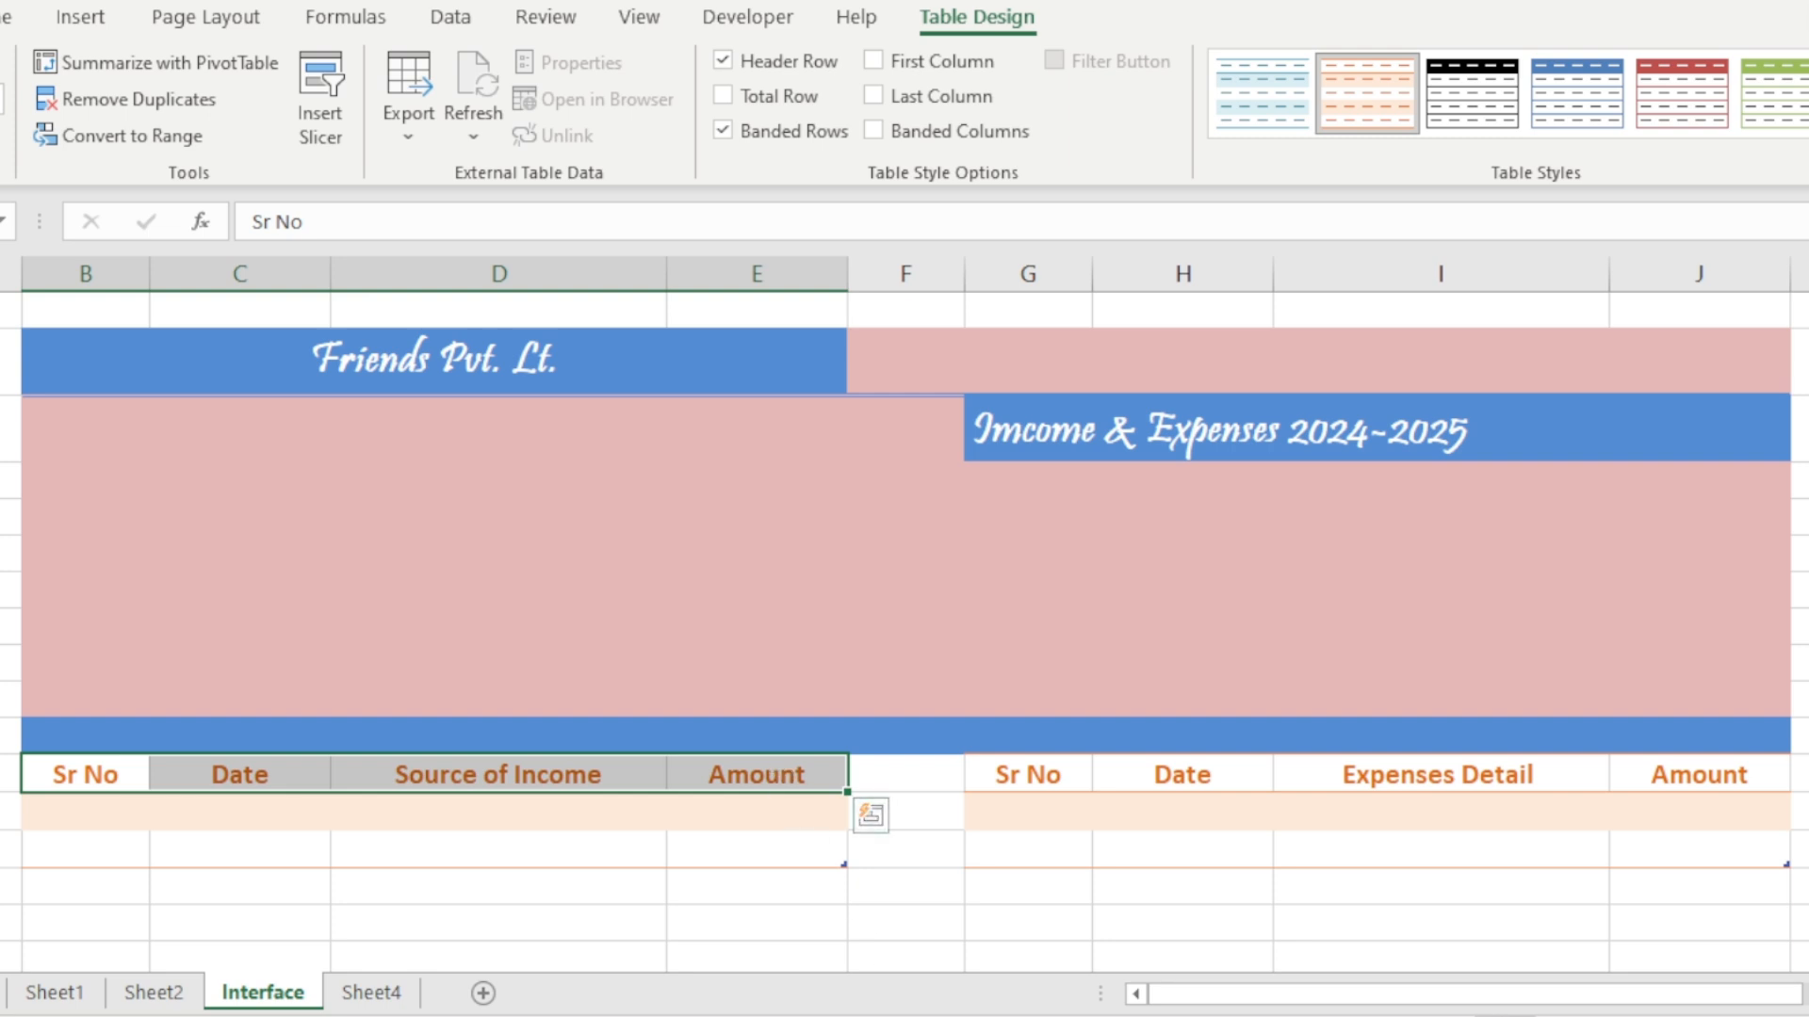
left_click_drag(1025, 775, 1654, 774)
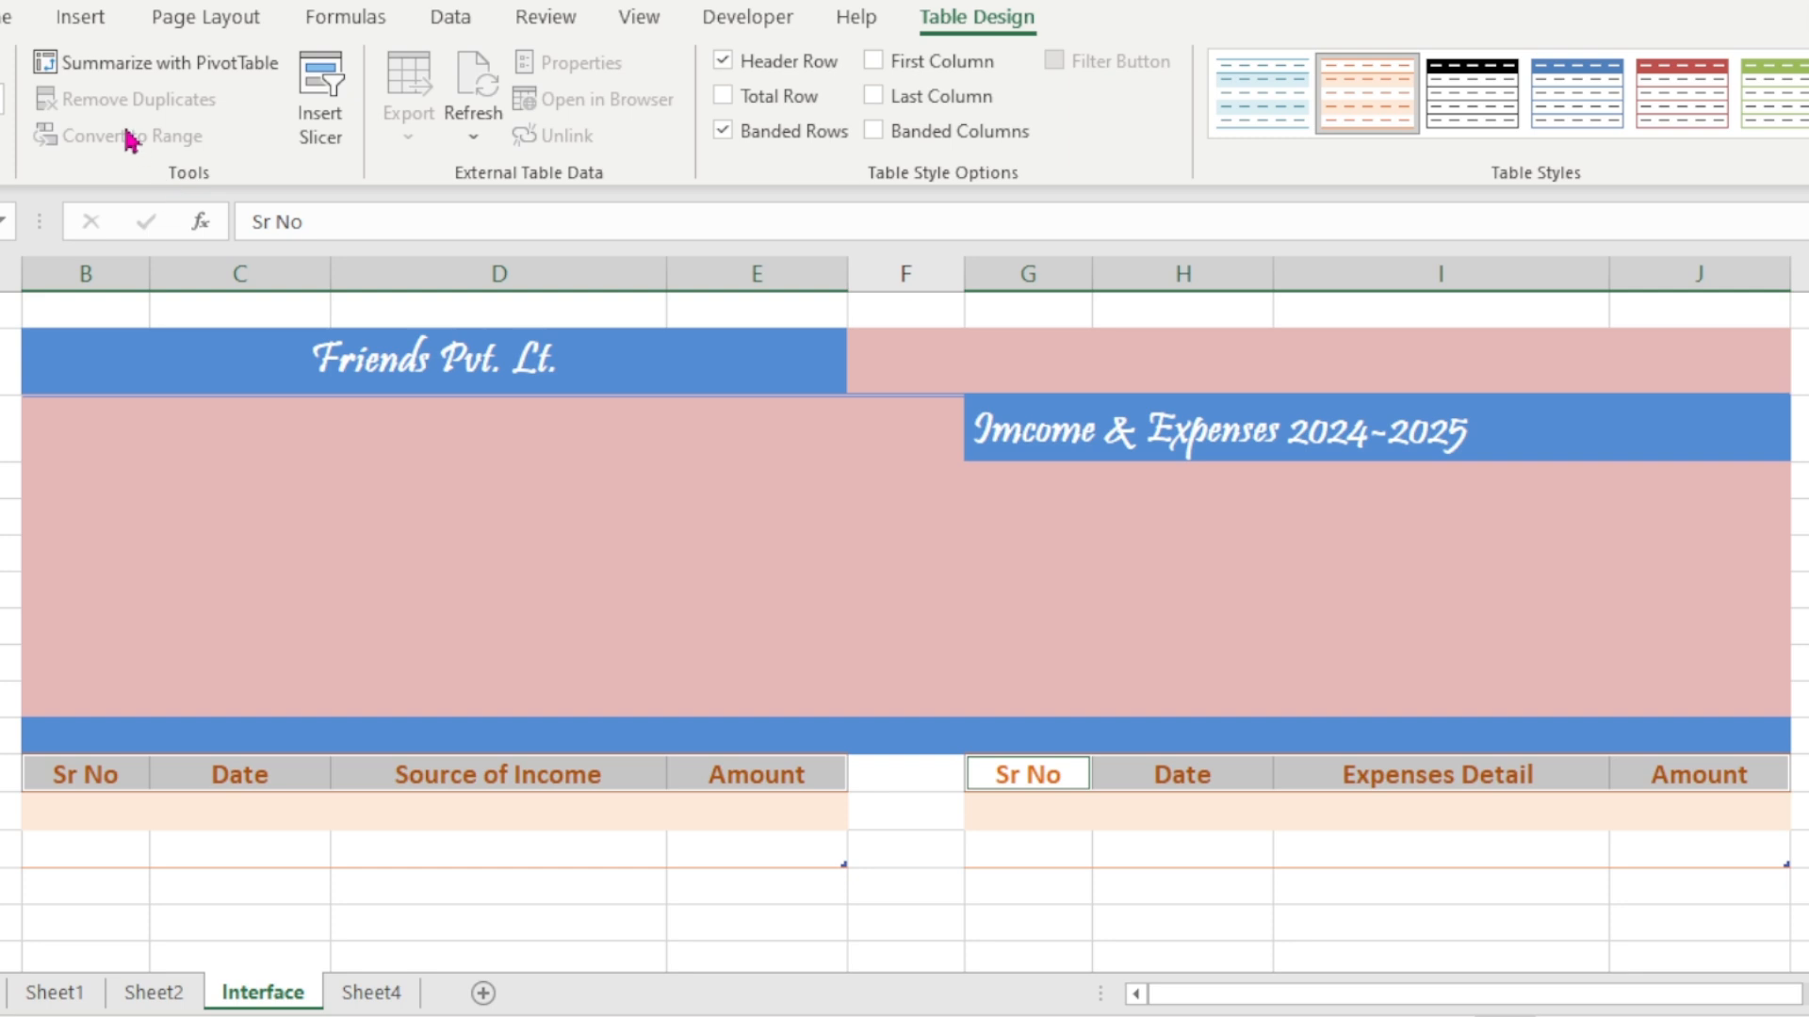
left_click(13, 20)
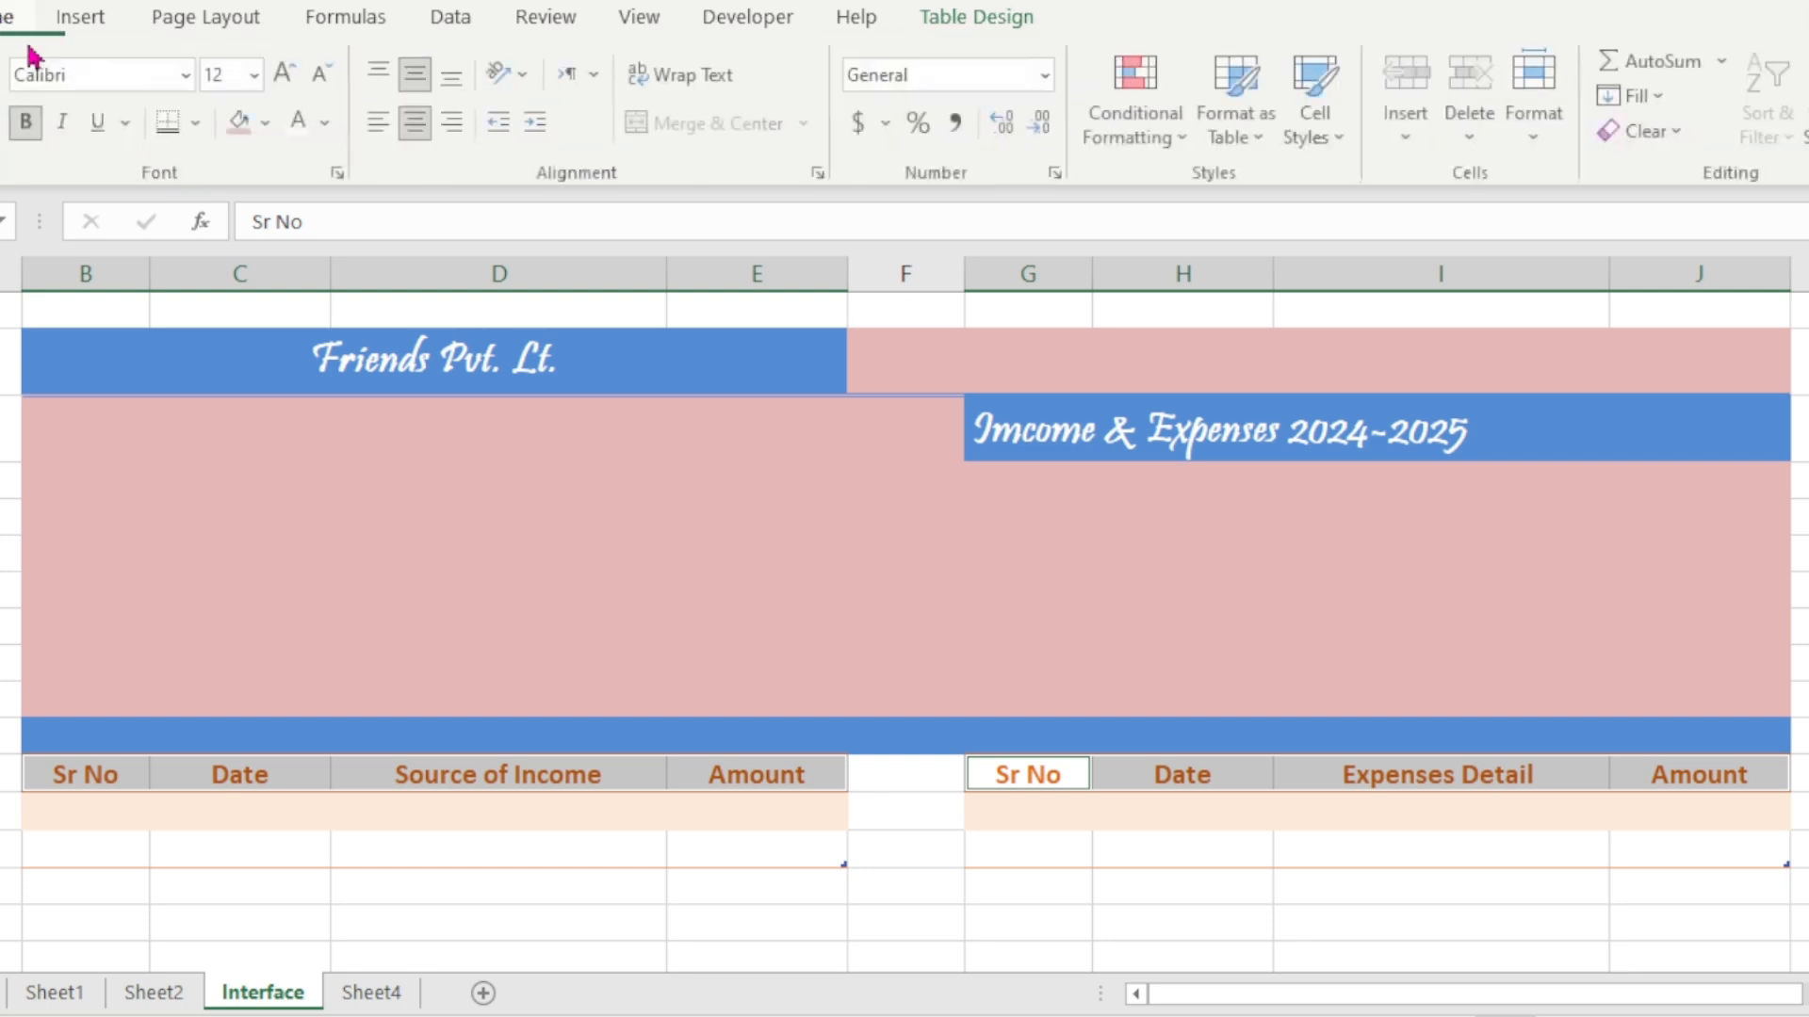
left_click(268, 123)
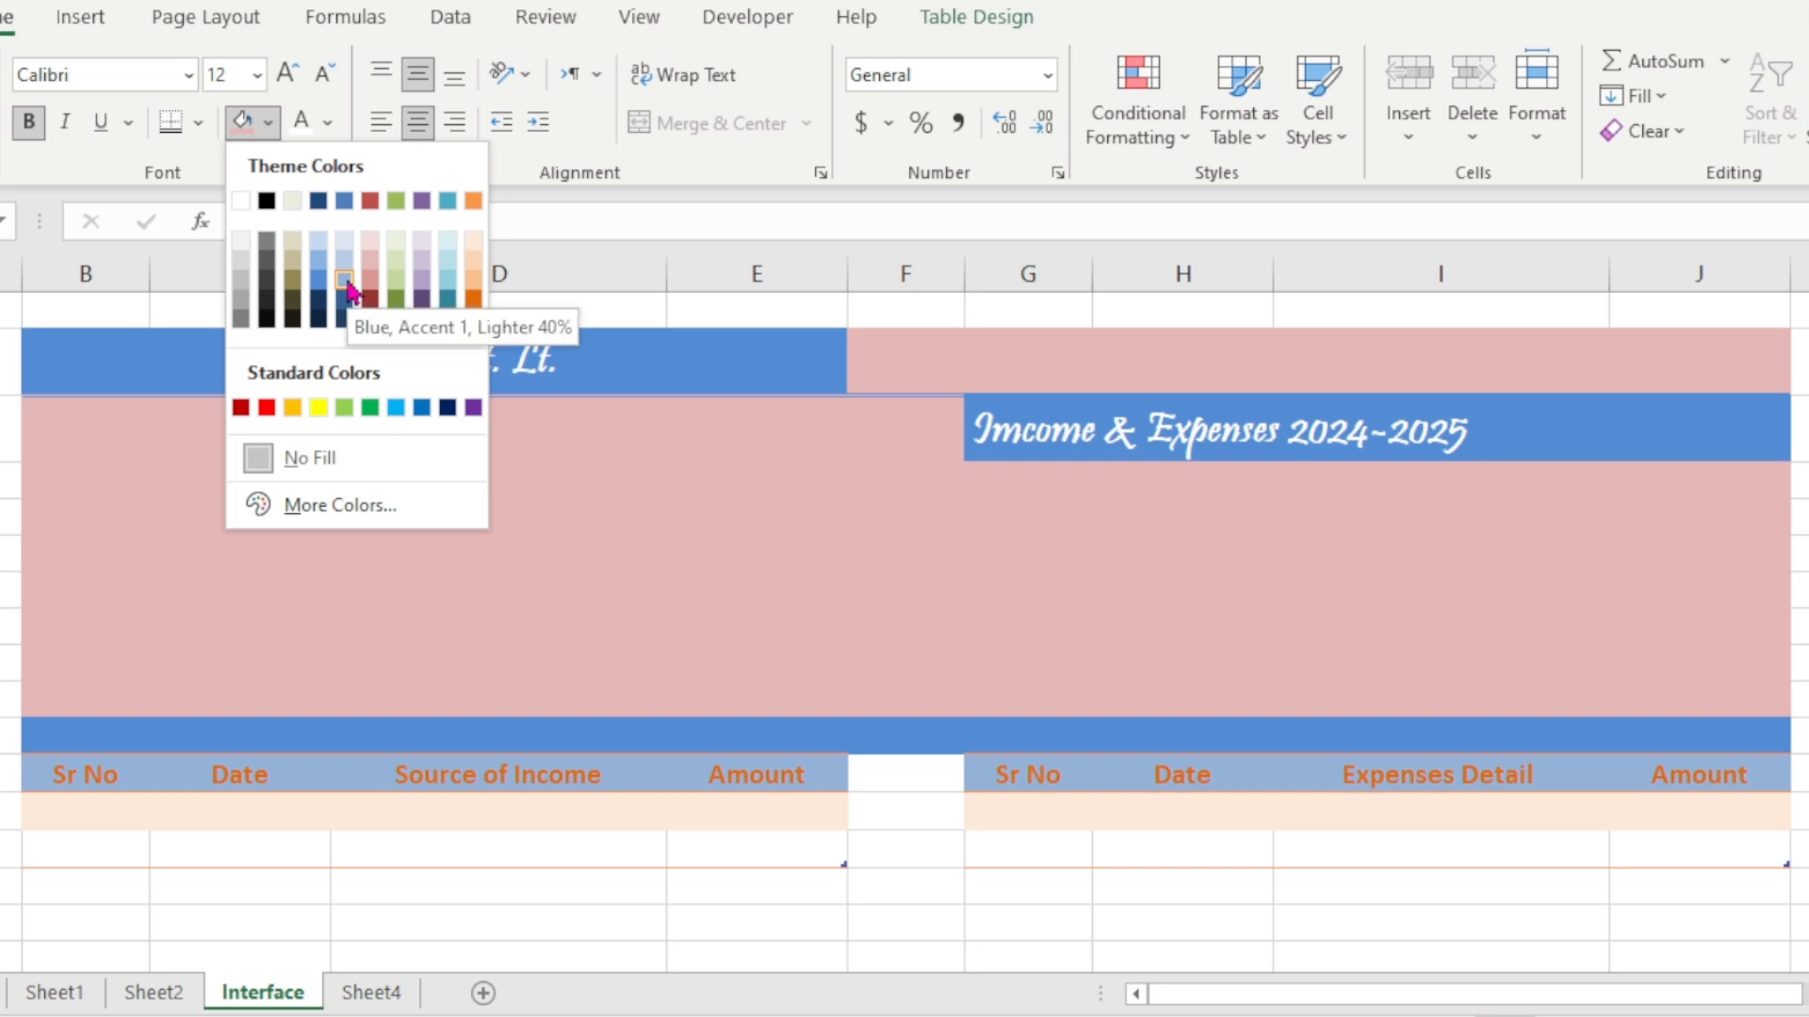
left_click(325, 292)
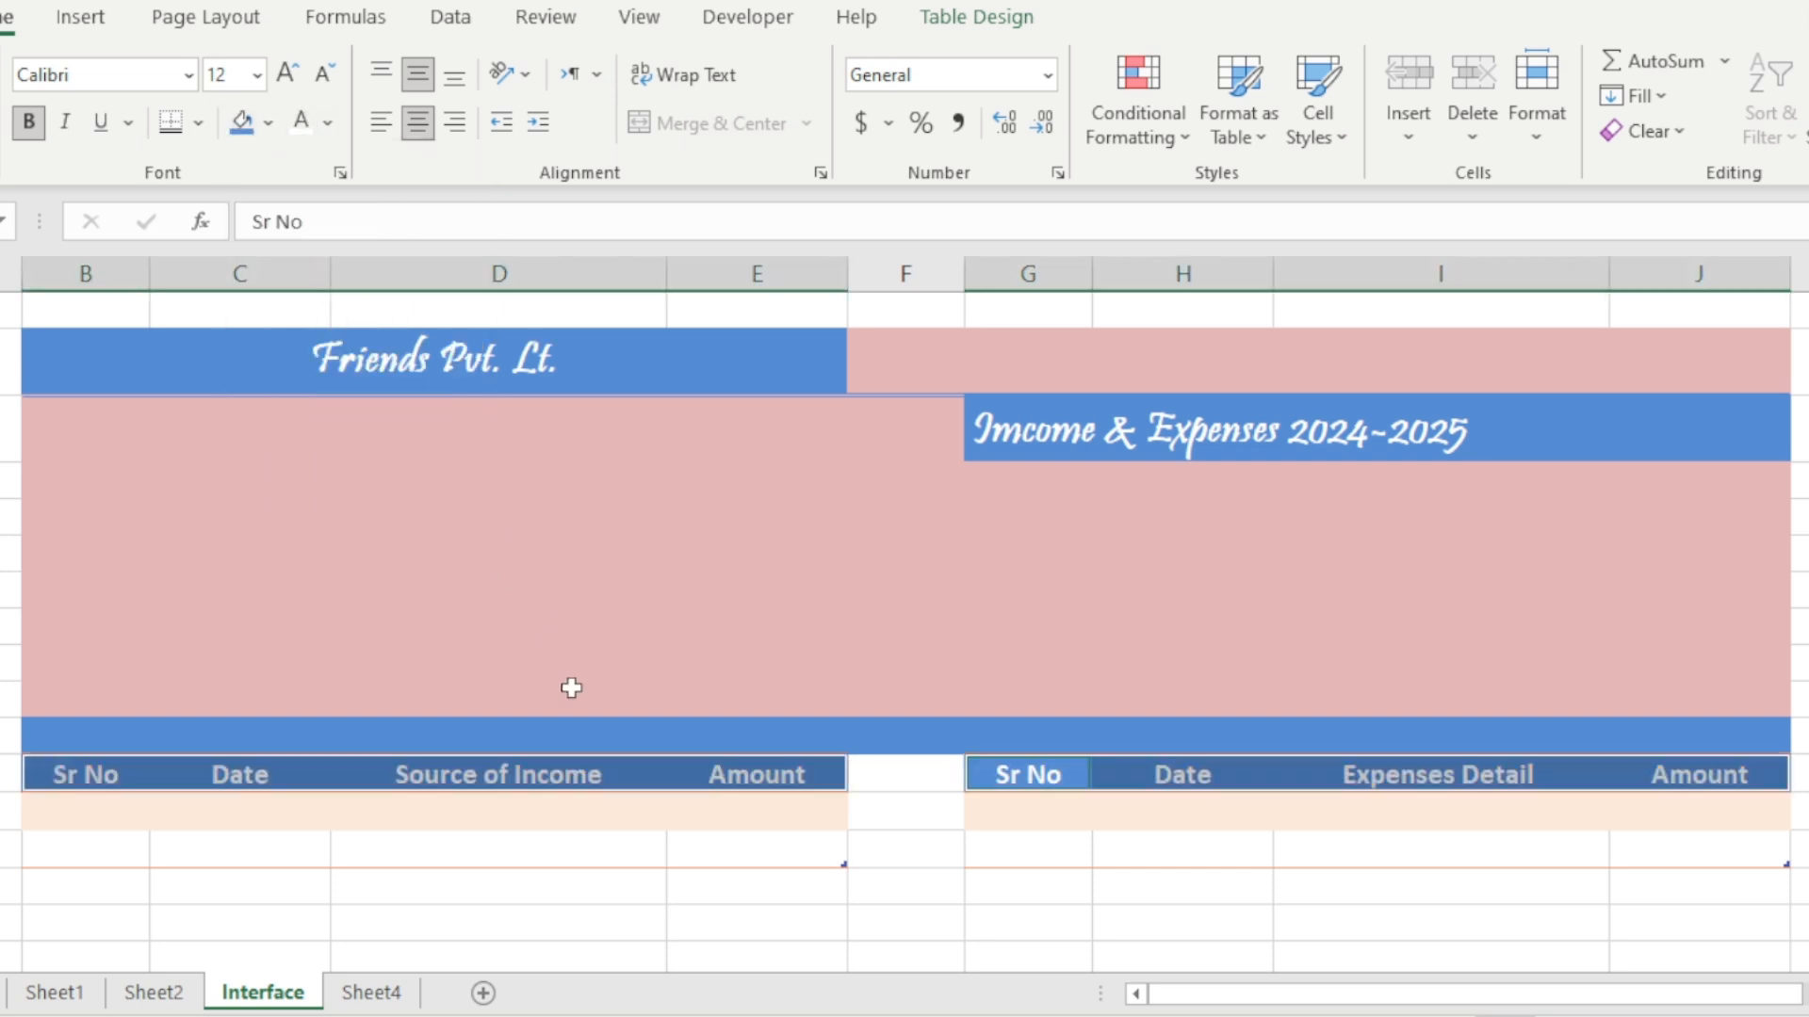
left_click(646, 918)
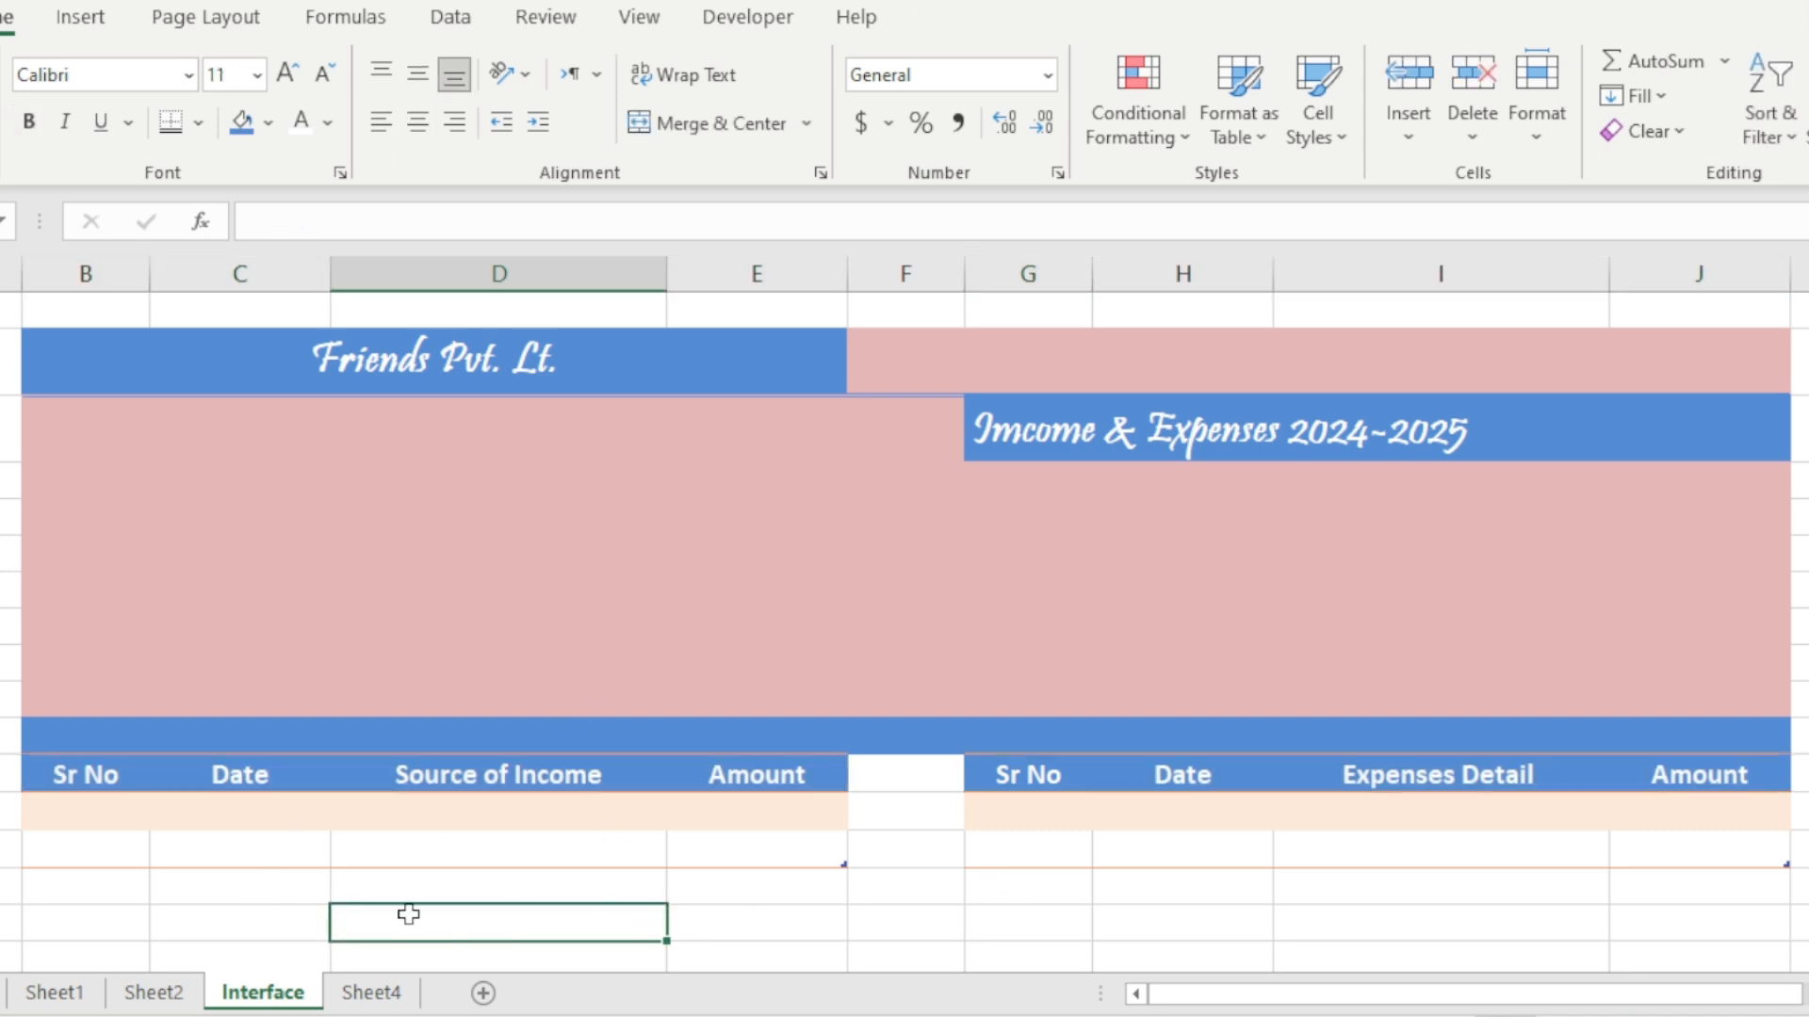
left_click(97, 778)
left_click(770, 547)
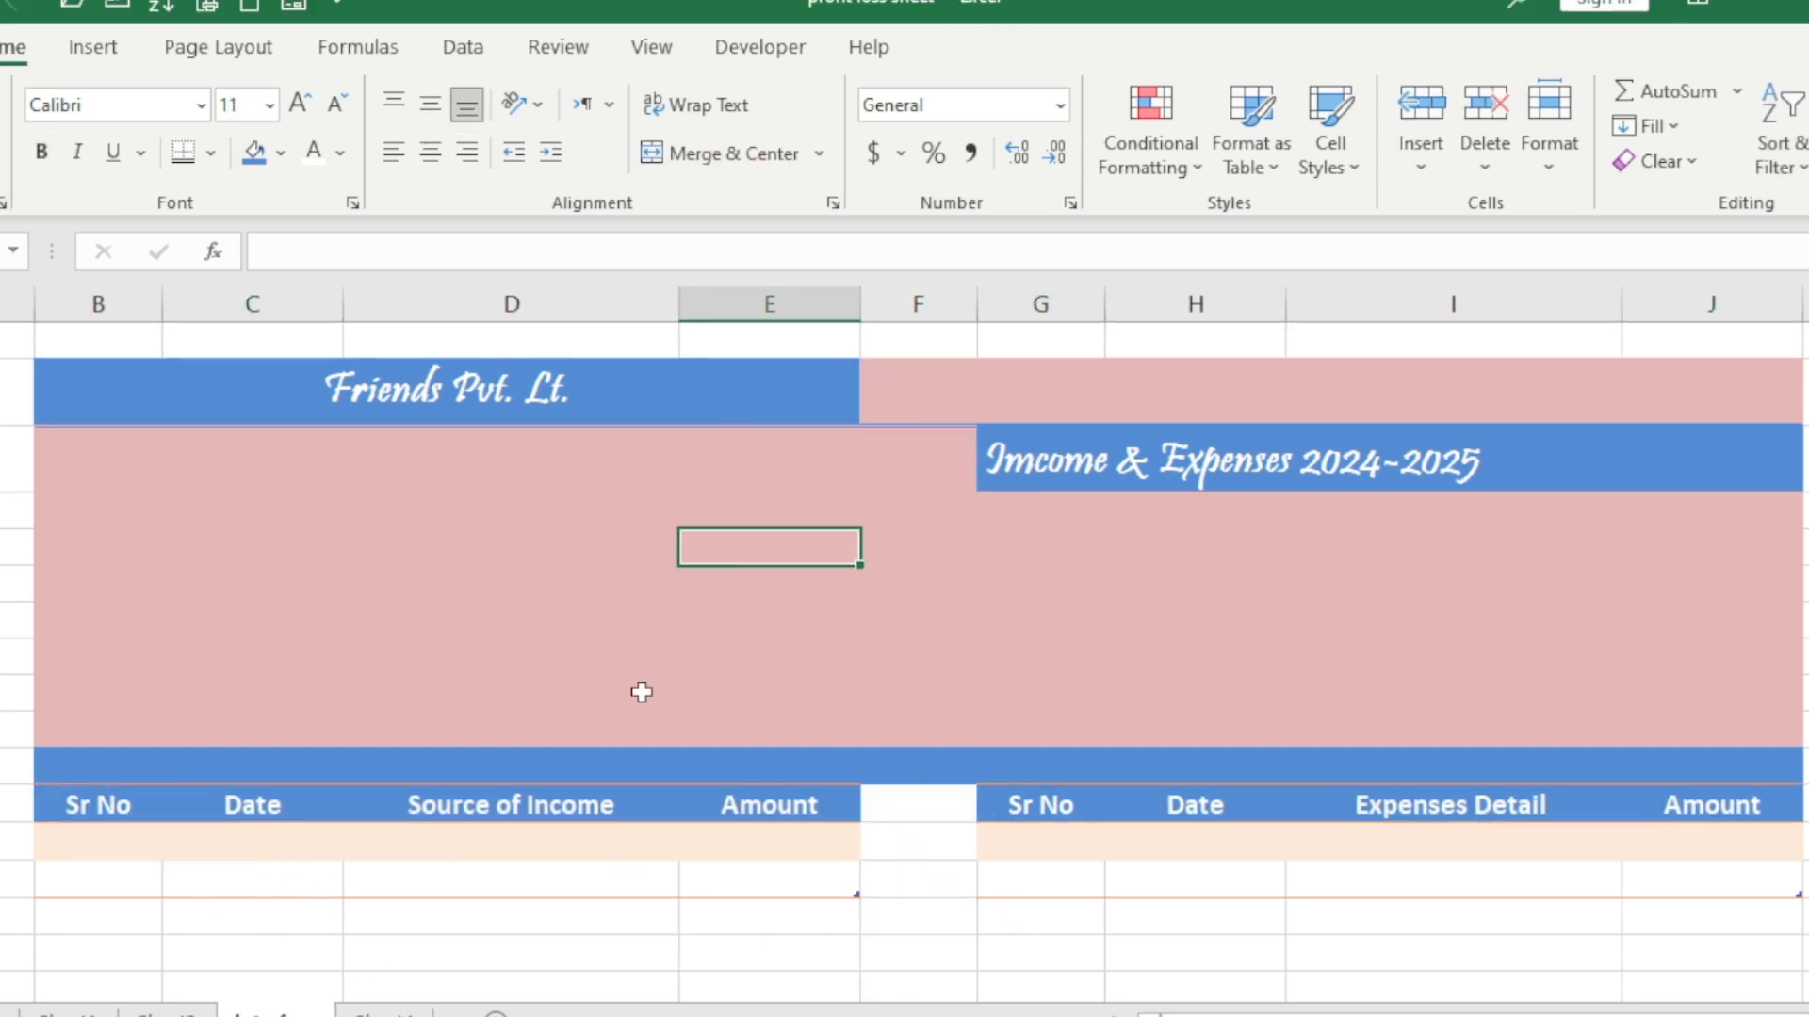
- Widen columns D and I together by a small amount
left_click(513, 301)
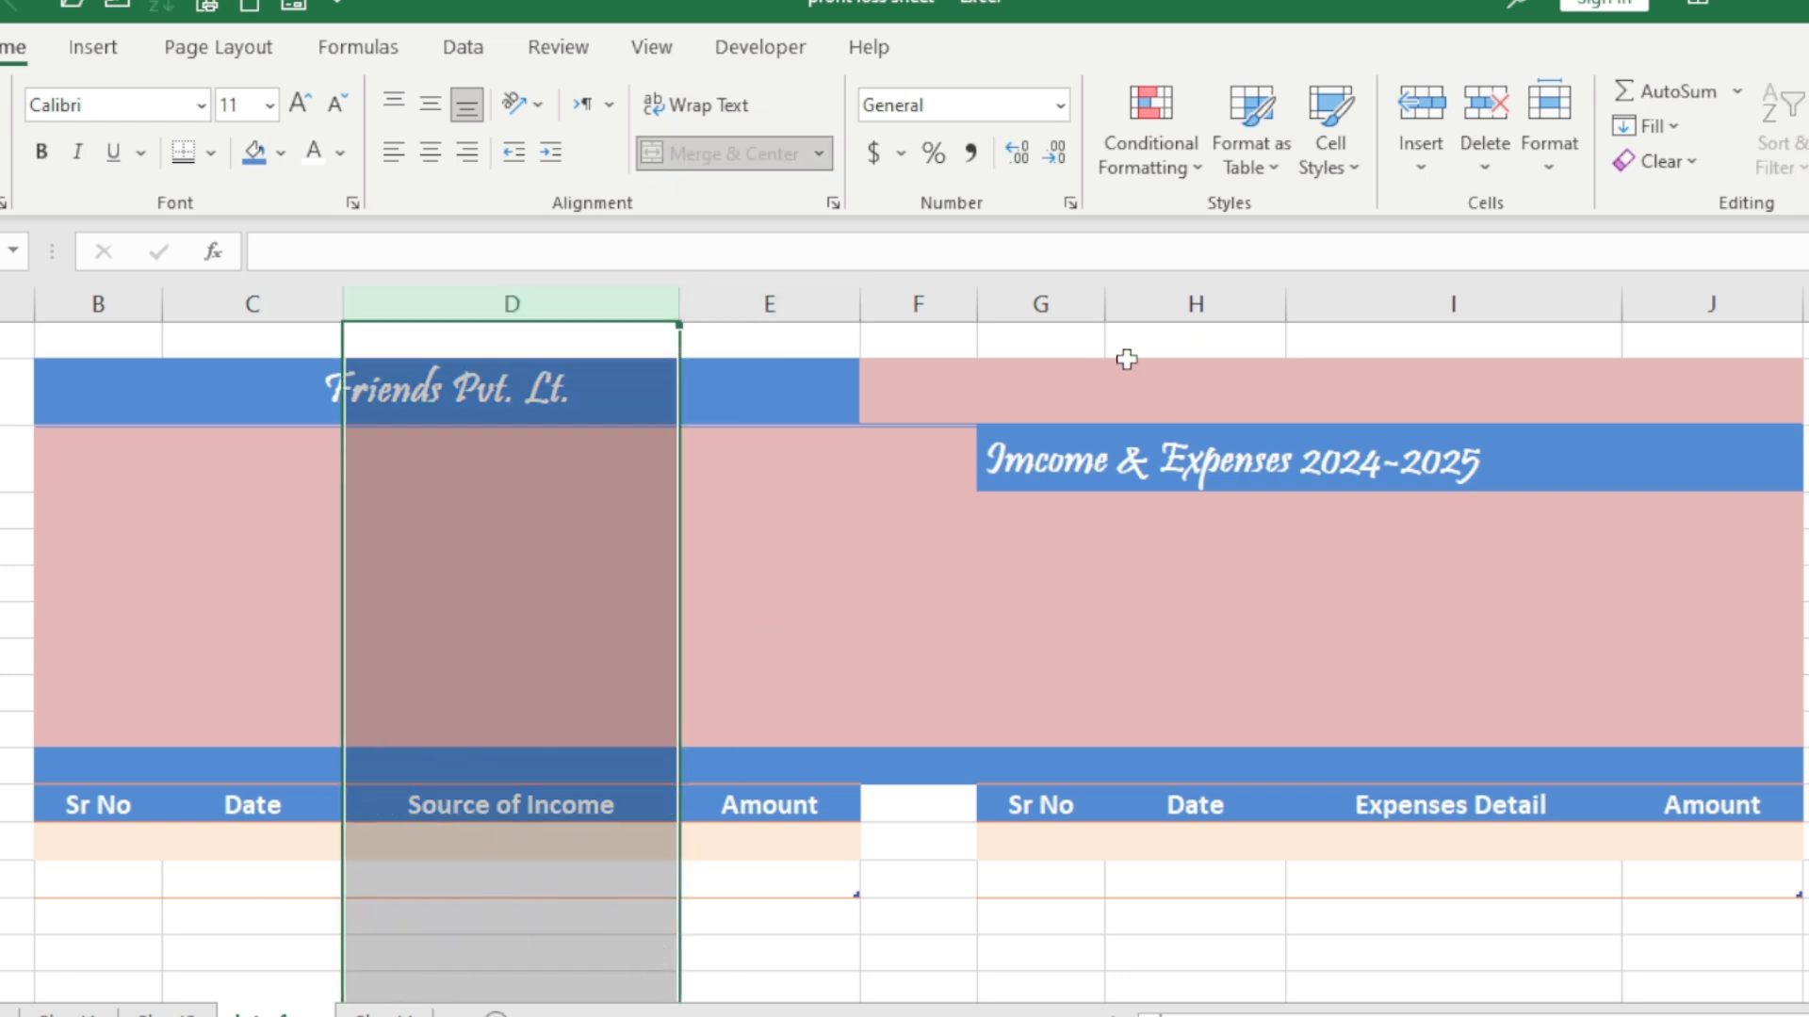
left_click(1482, 303, "ctrl")
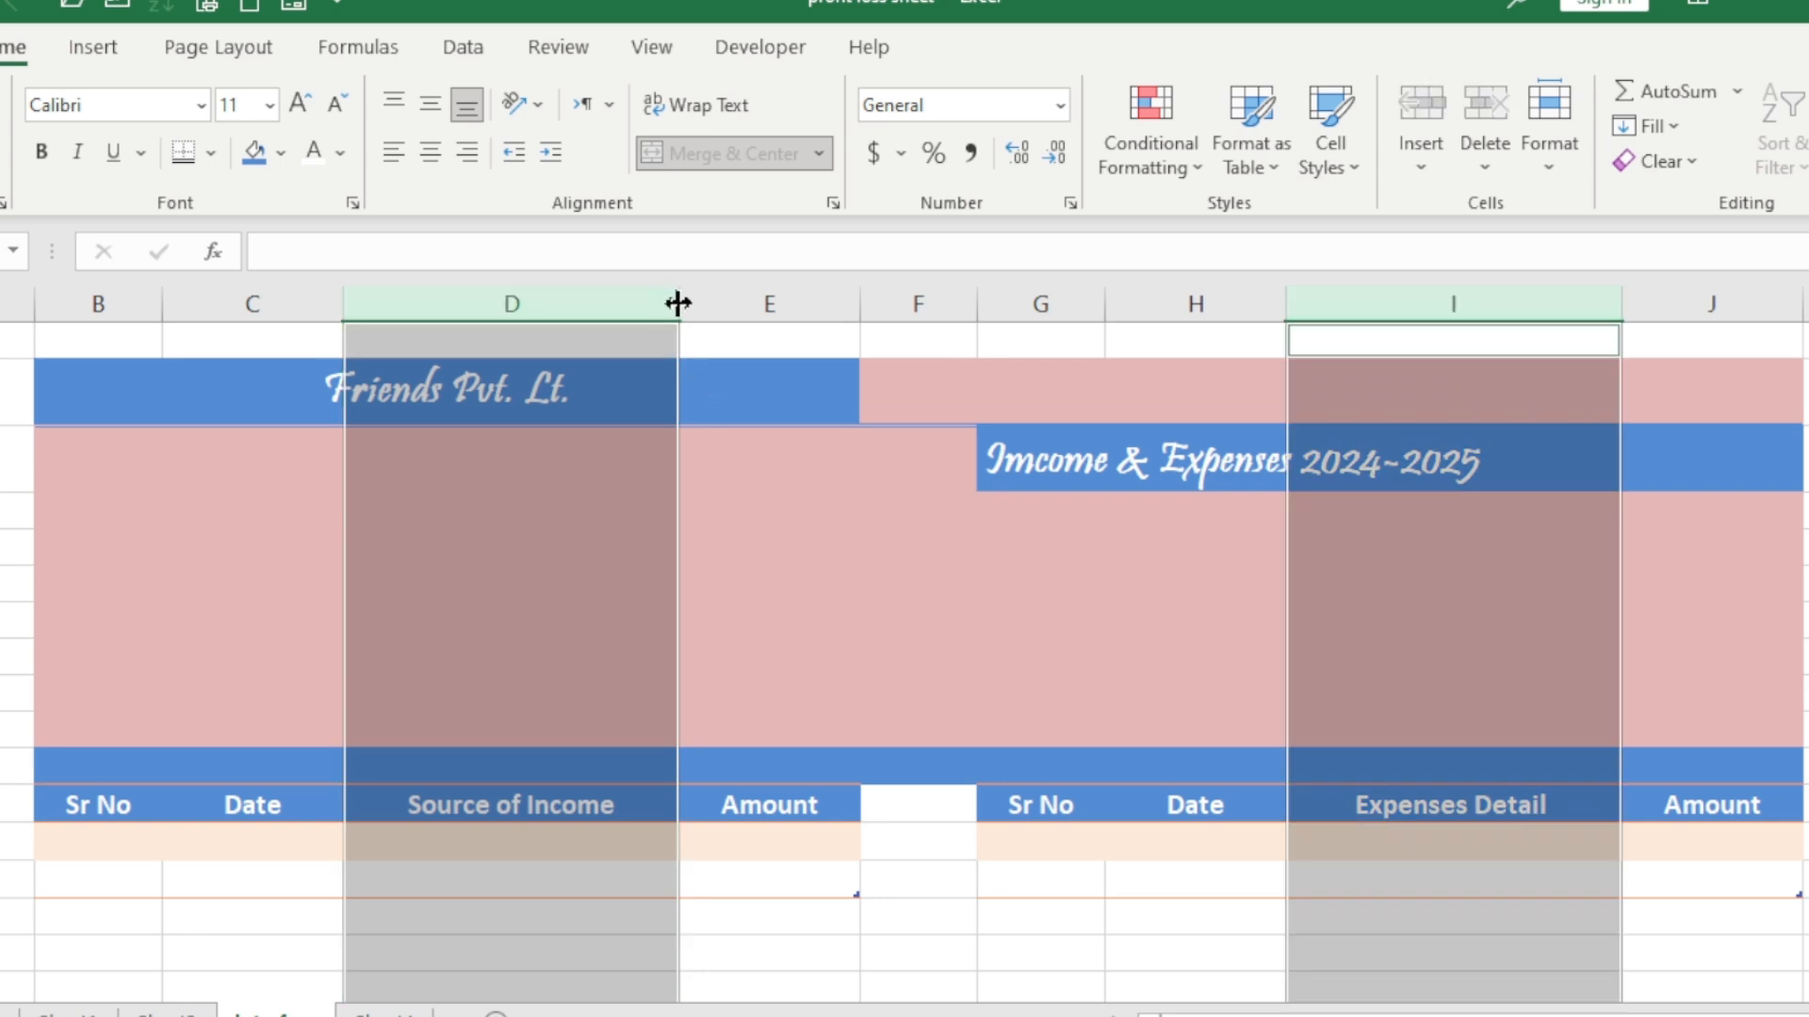
left_click_drag(677, 304, 709, 308)
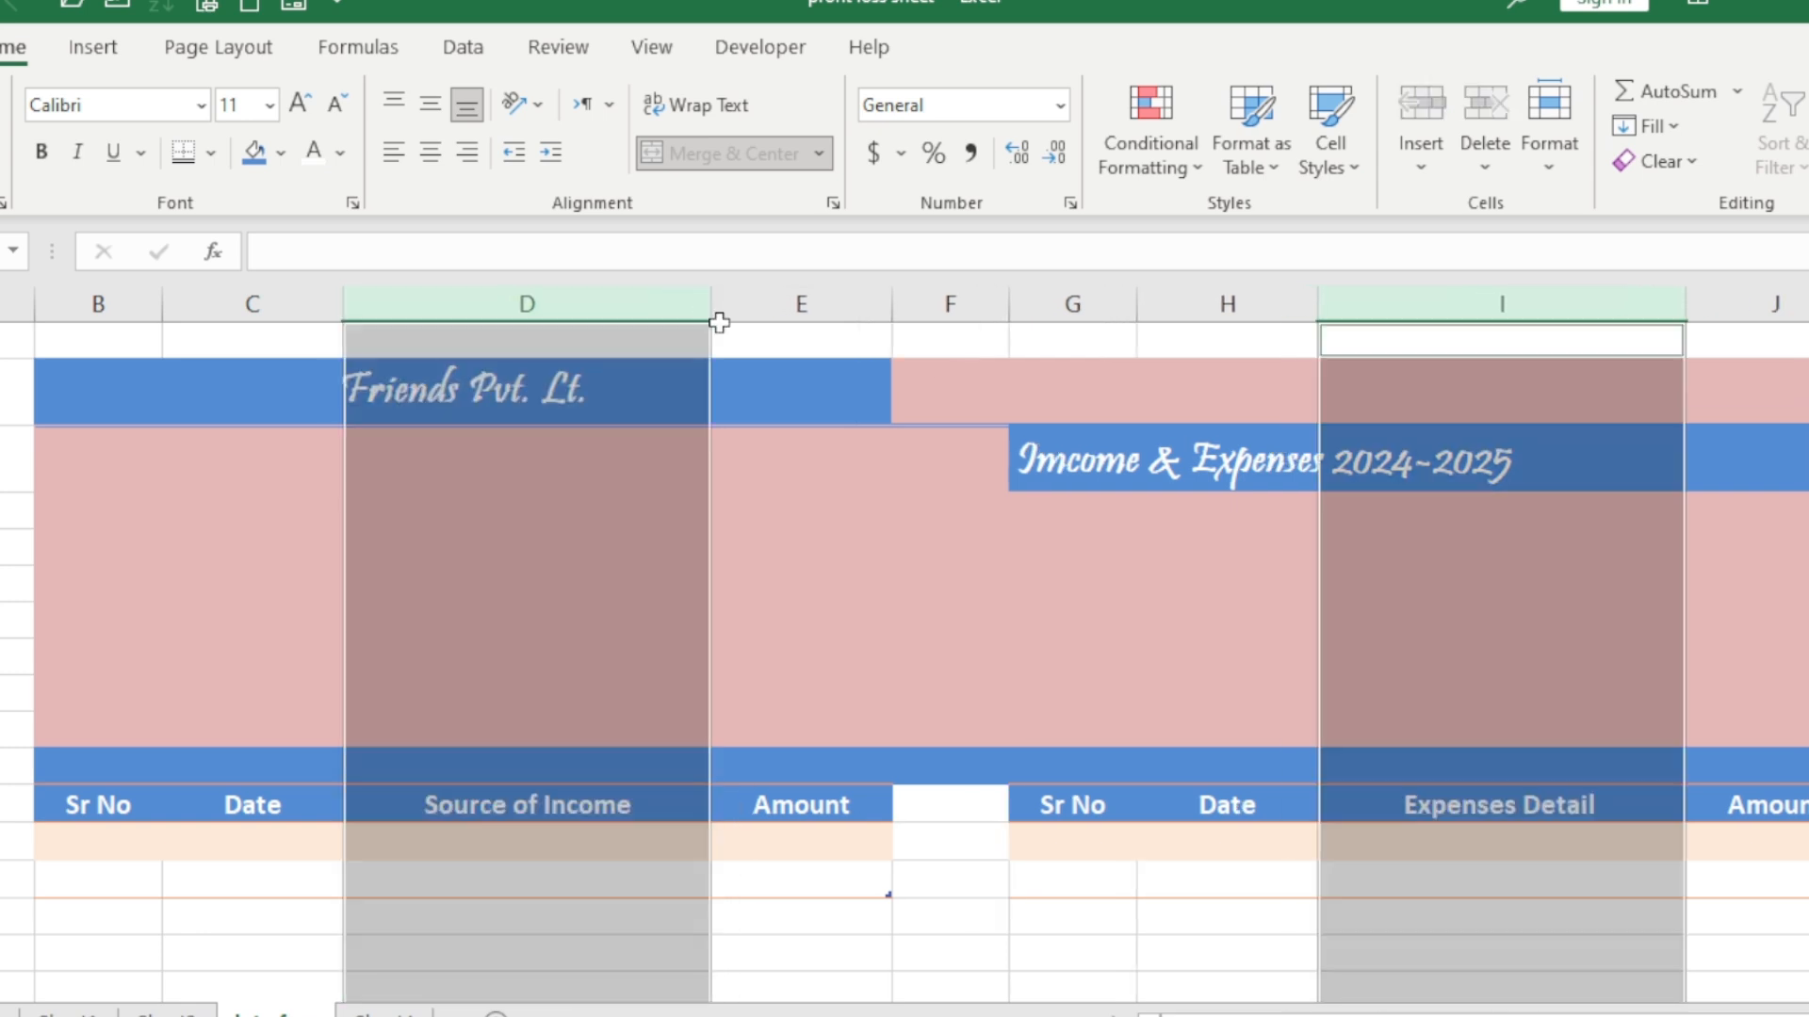
- Narrow the spacer column F between the two tables and the margin column A
left_click_drag(1006, 303, 957, 303)
left_click(978, 539)
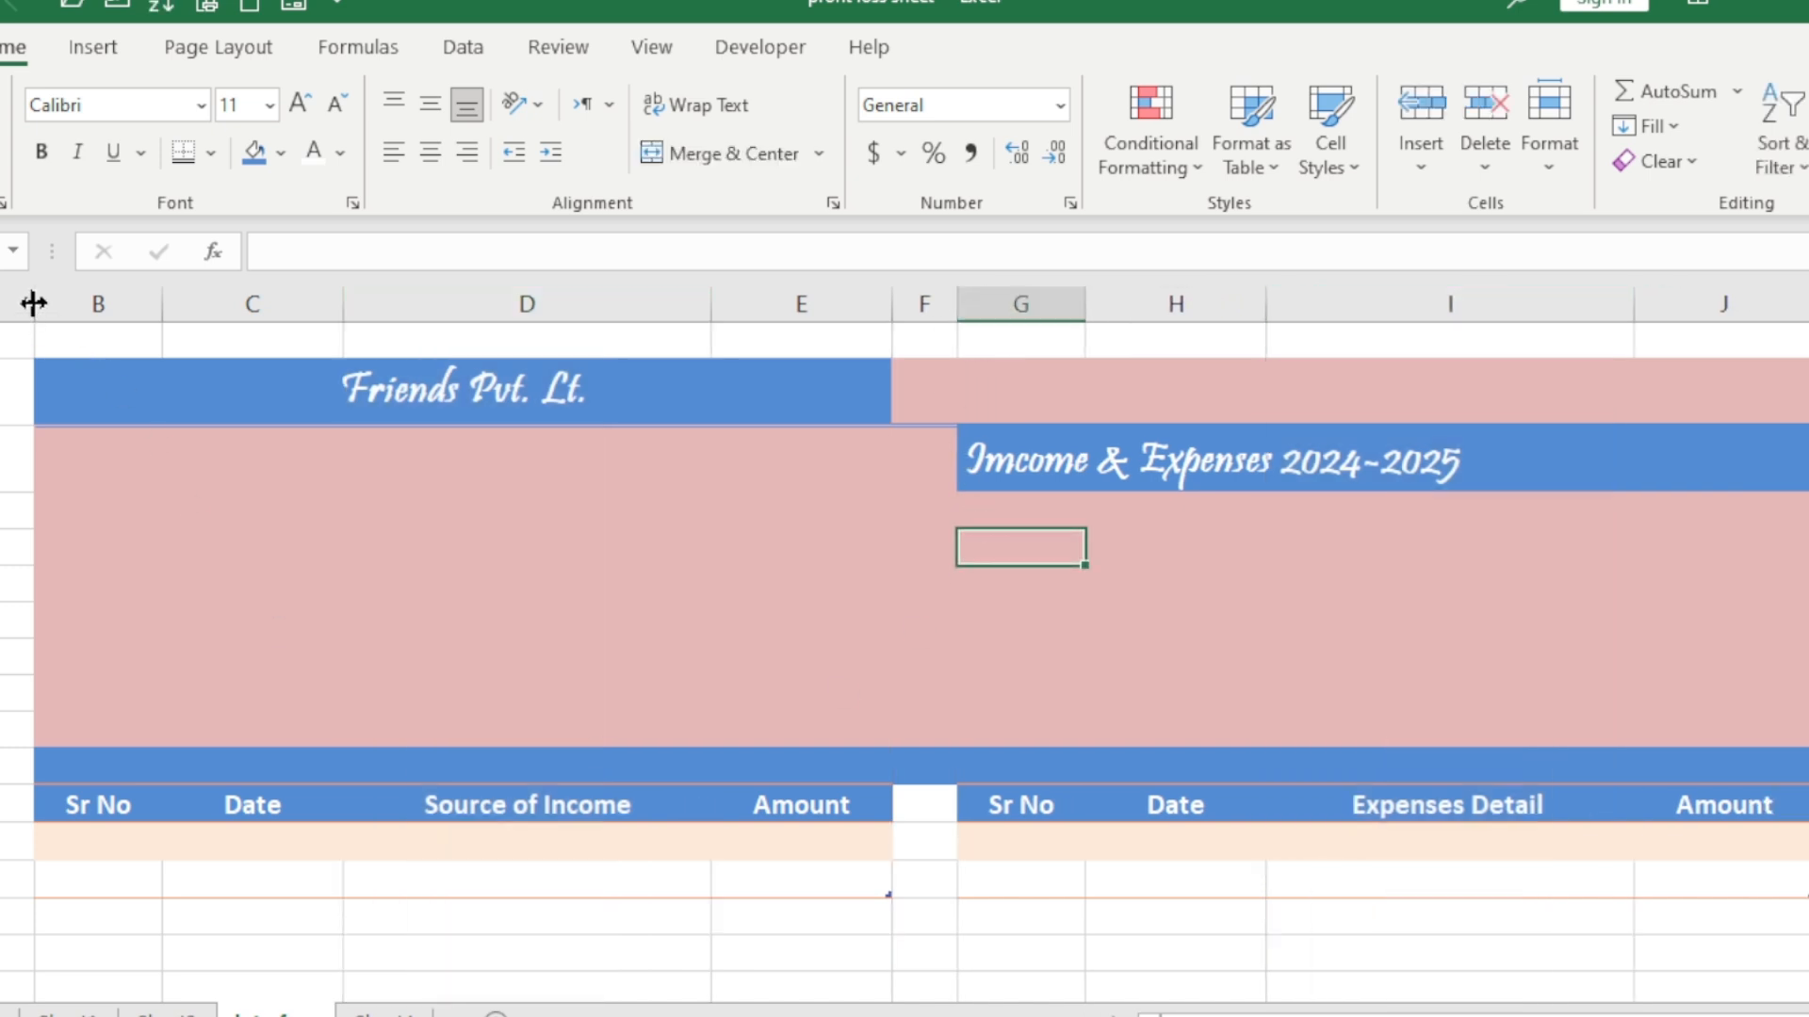
left_click_drag(33, 304, 2, 304)
left_click(386, 468)
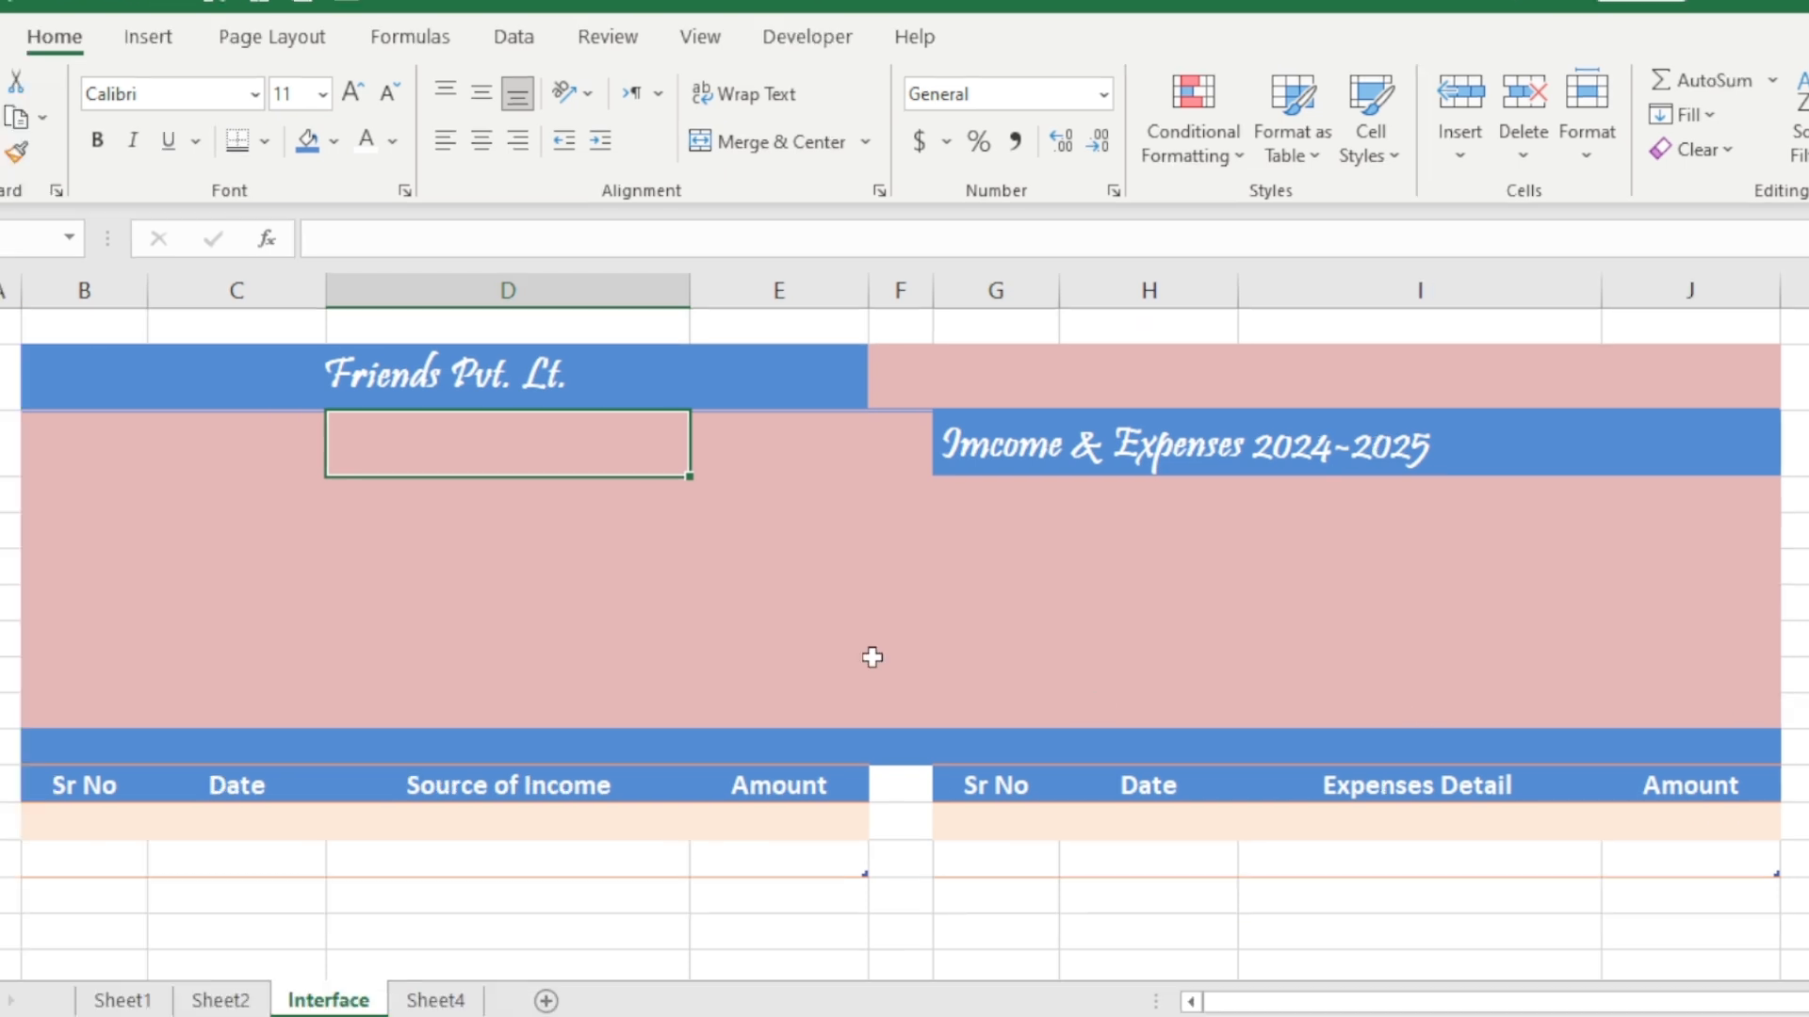
- Widen the Source of Income and Expenses Detail columns together a little further
left_click(500, 290)
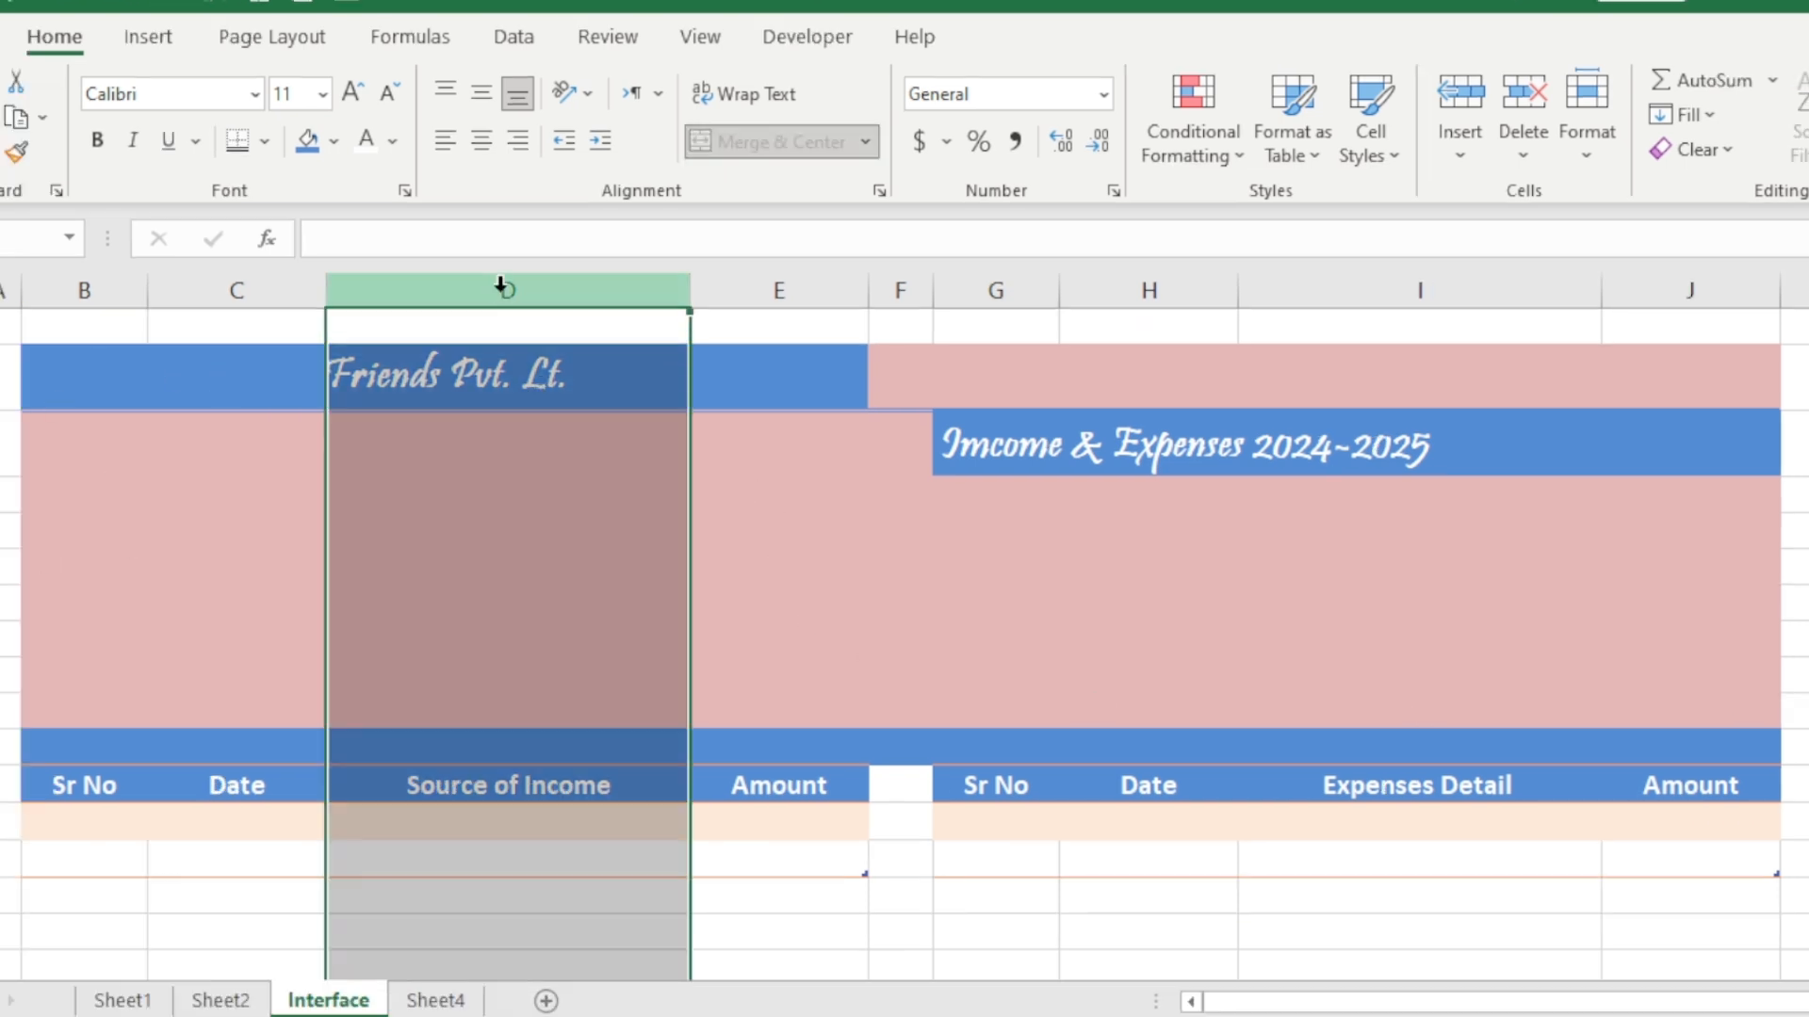
left_click(1394, 277, "ctrl")
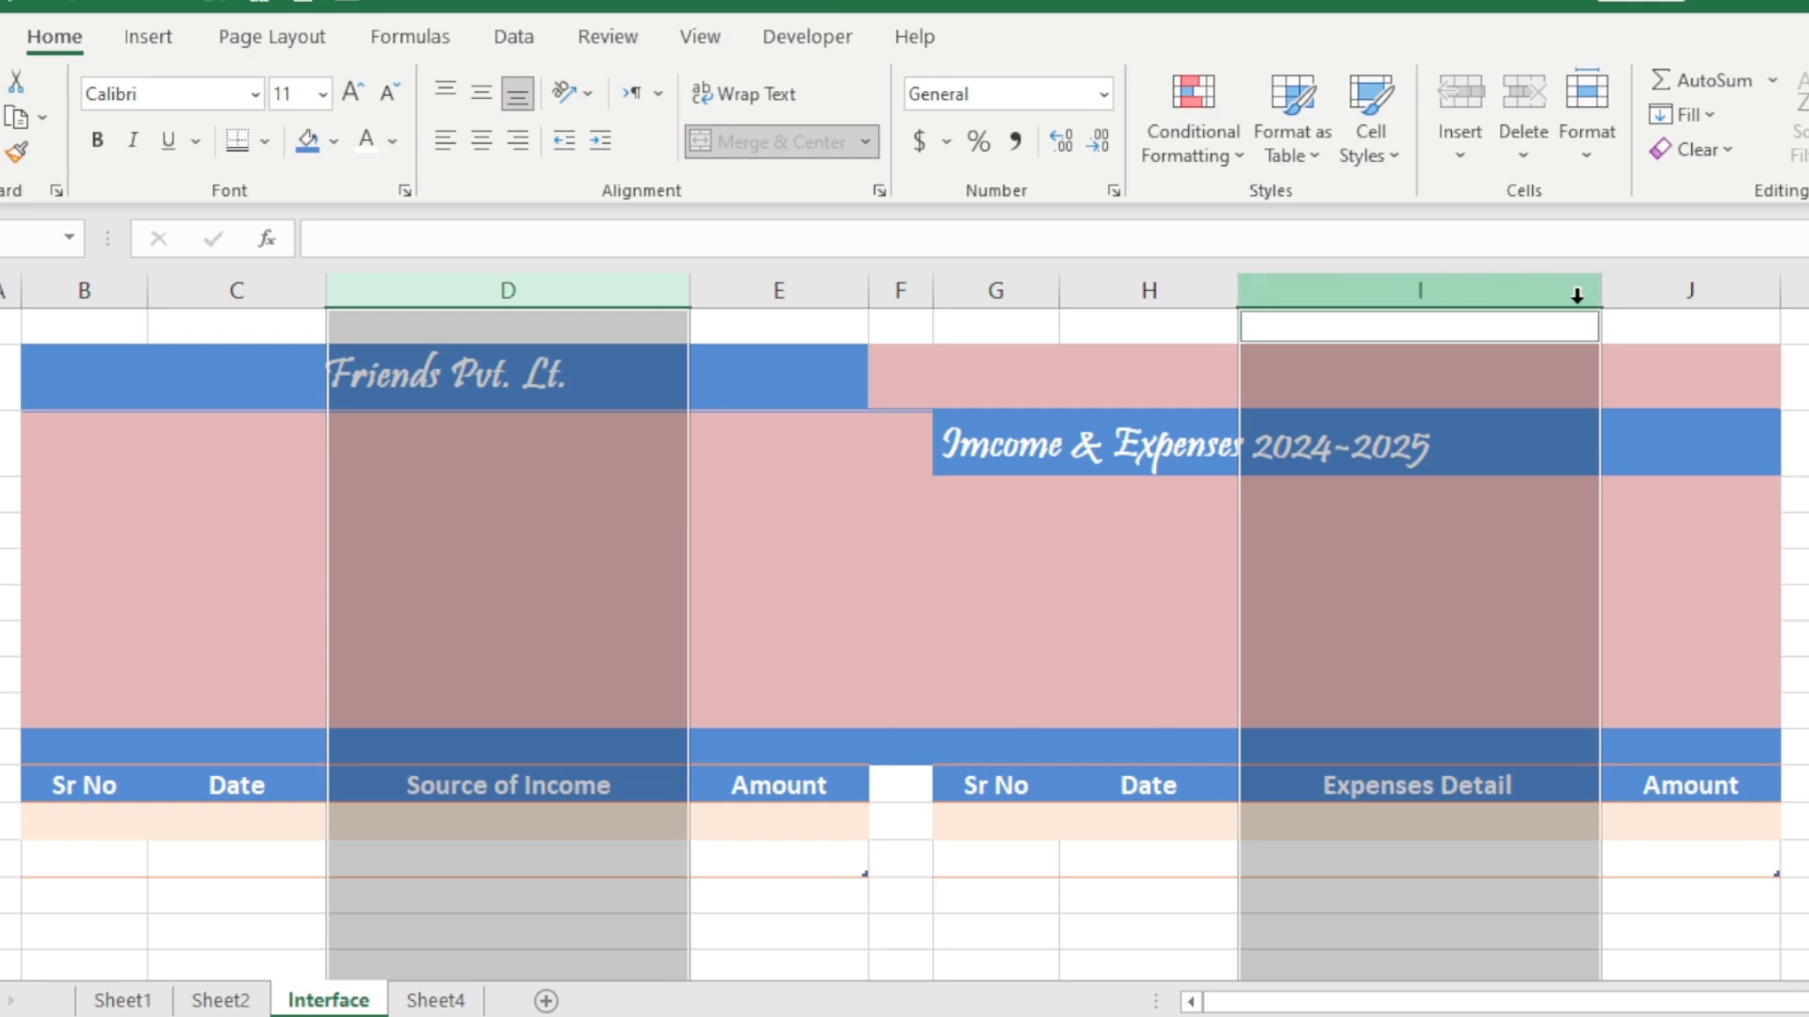
left_click_drag(1601, 295, 1683, 295)
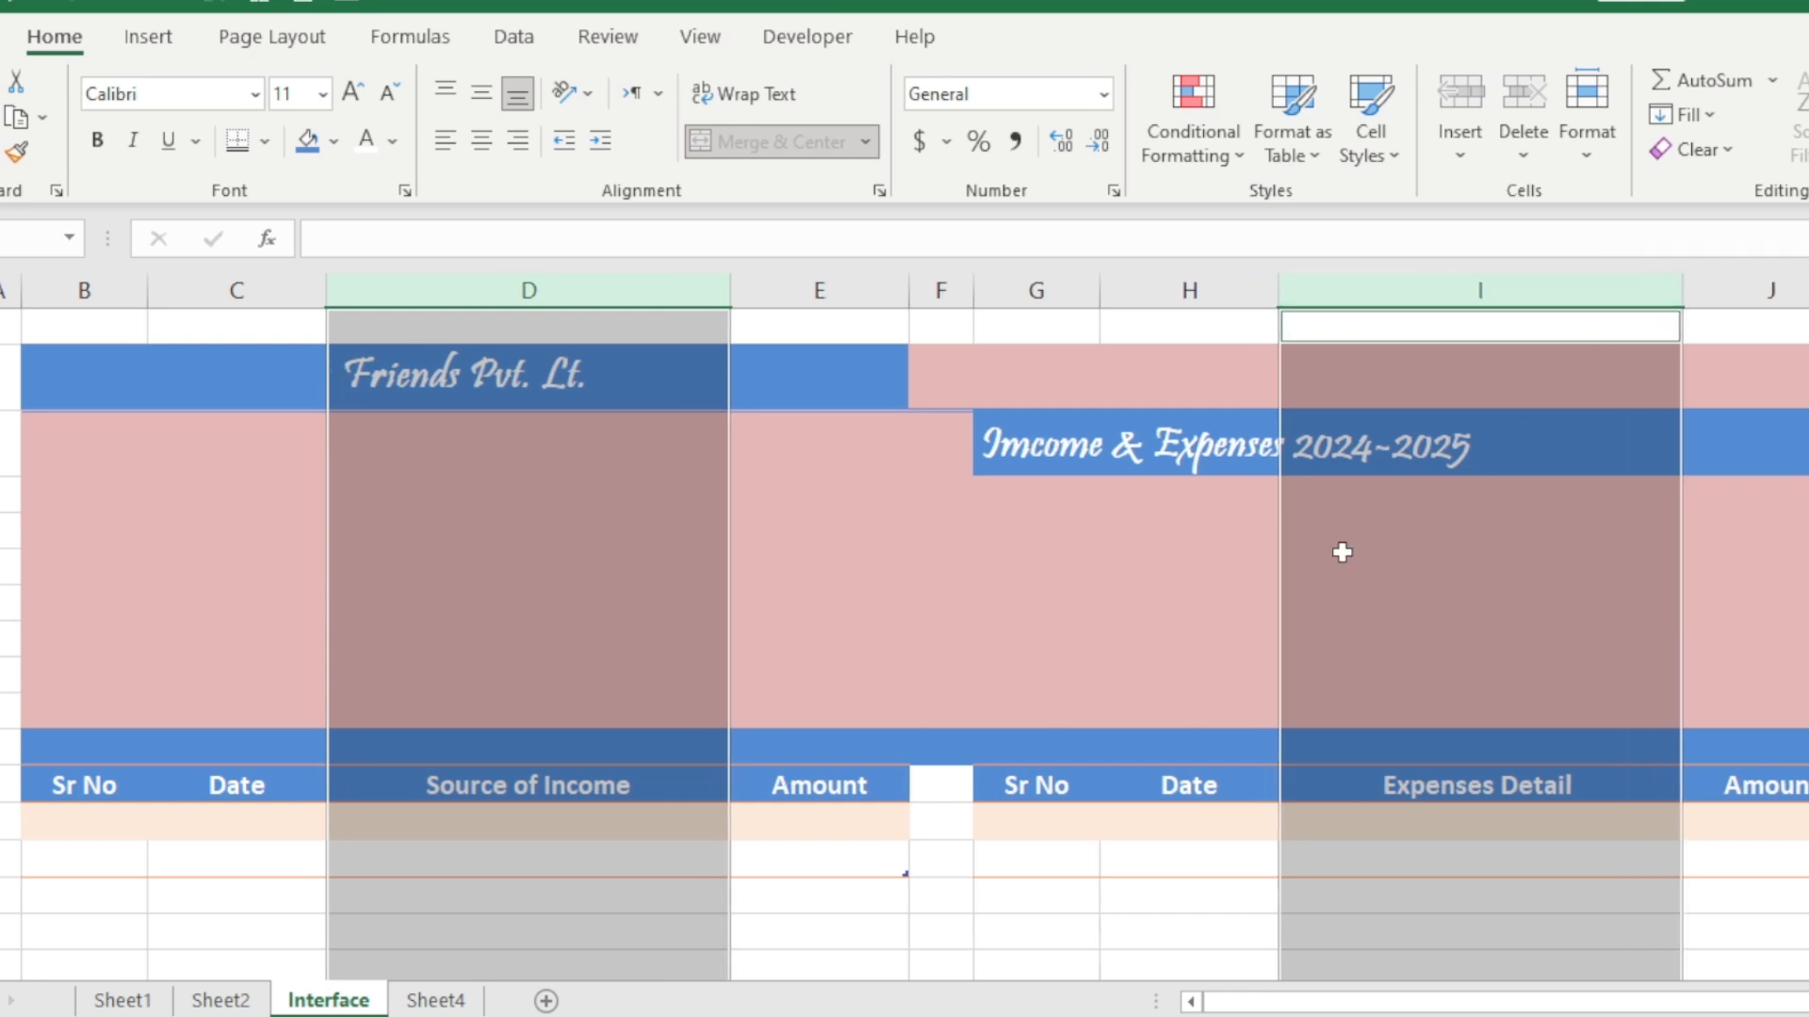
left_click_drag(1343, 555, 1281, 563)
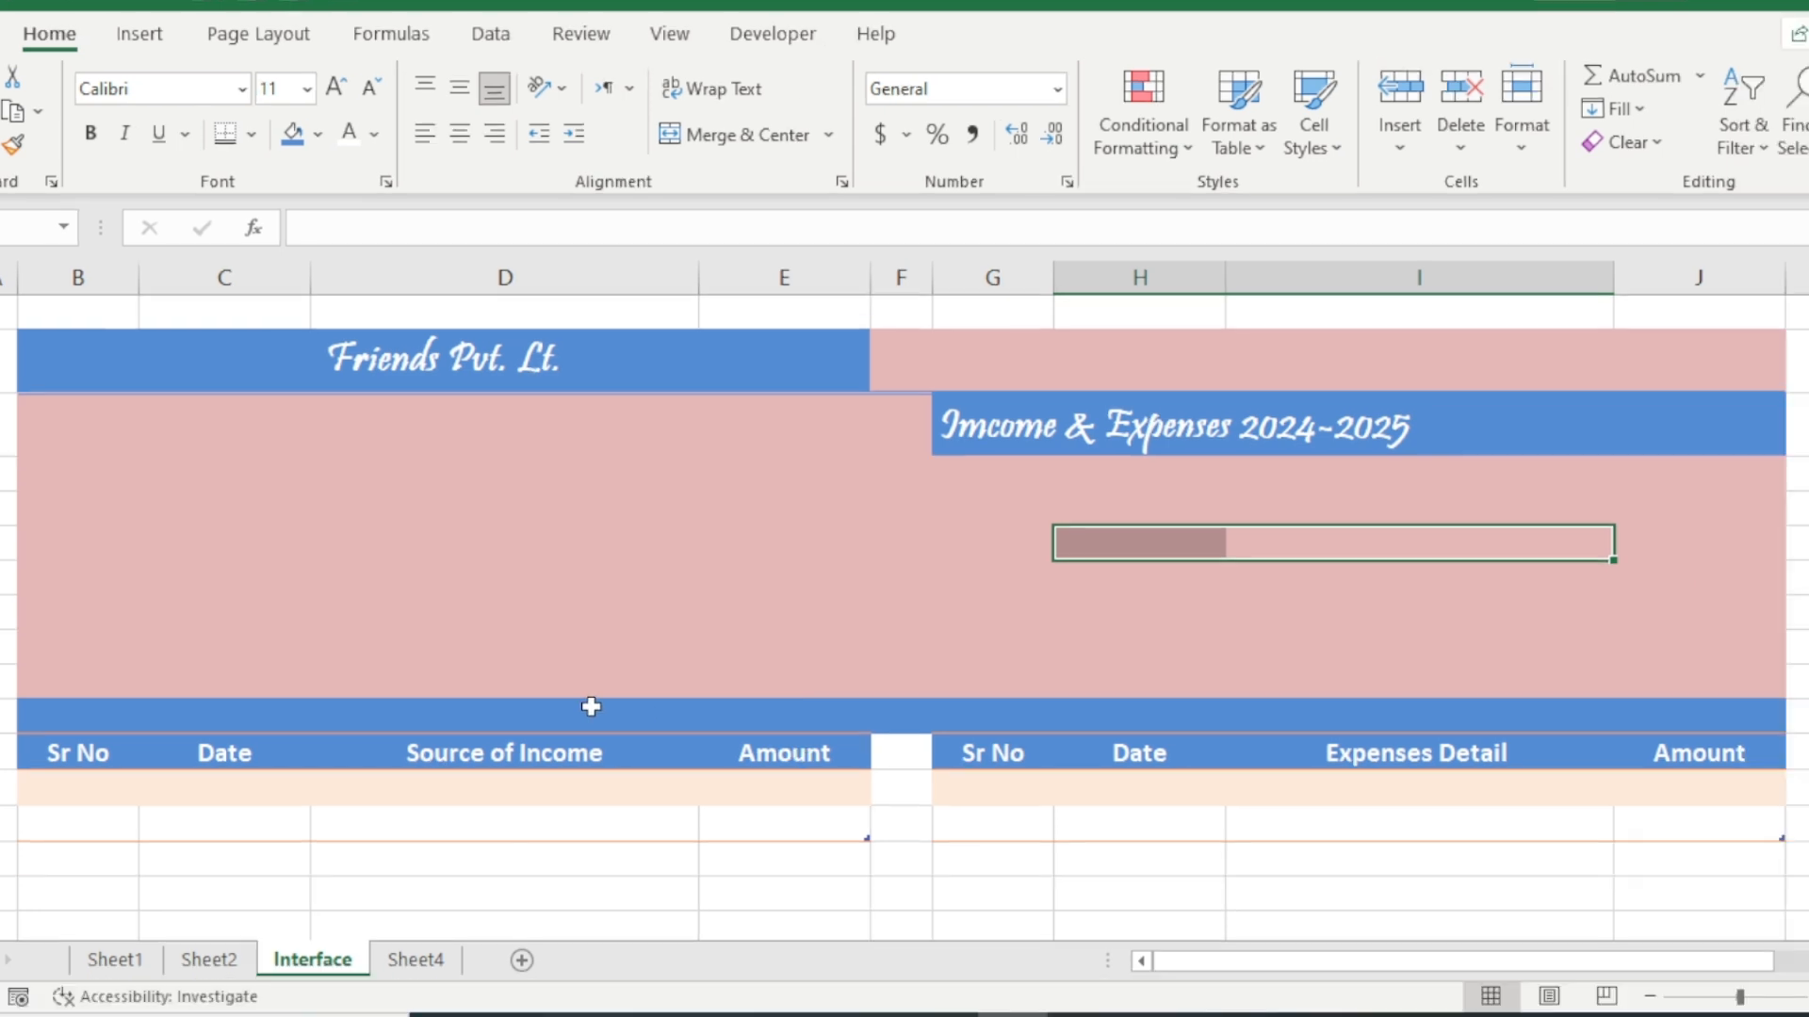
- Draw a rectangle about 1.11" high and 2.49" wide in the pink area above the income table, starting in column B
left_click(339, 599)
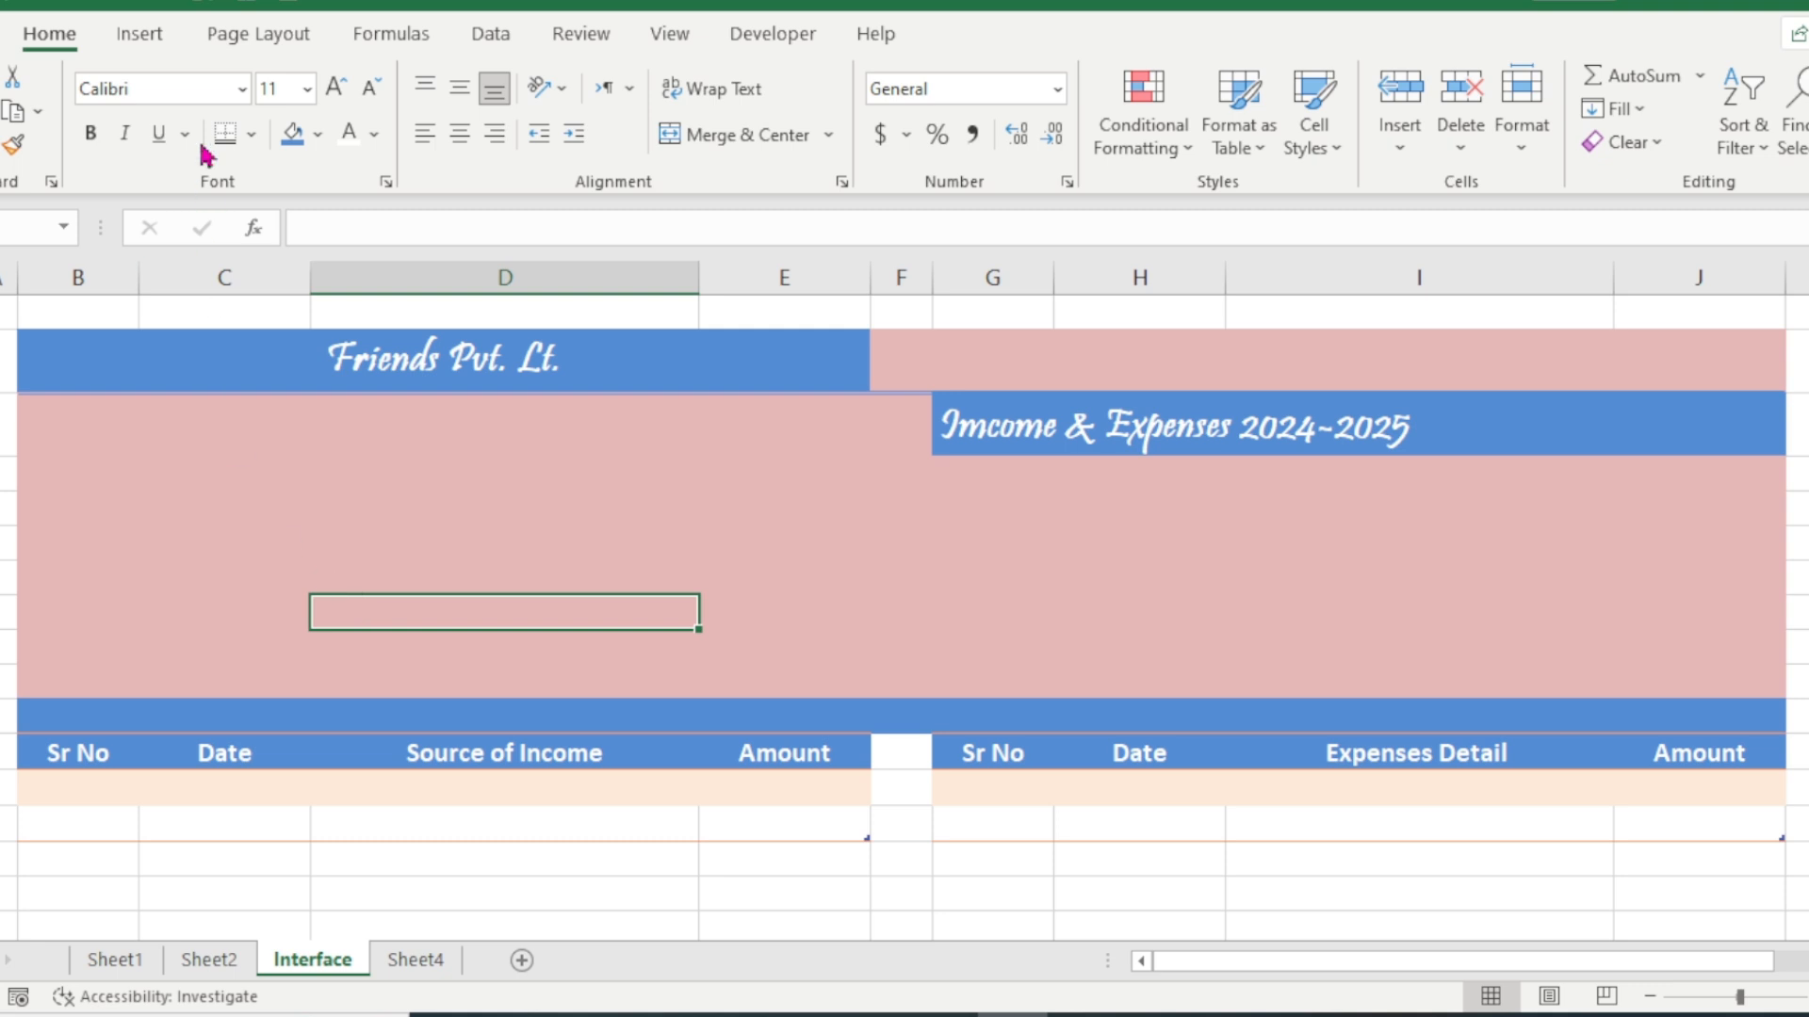
left_click(139, 34)
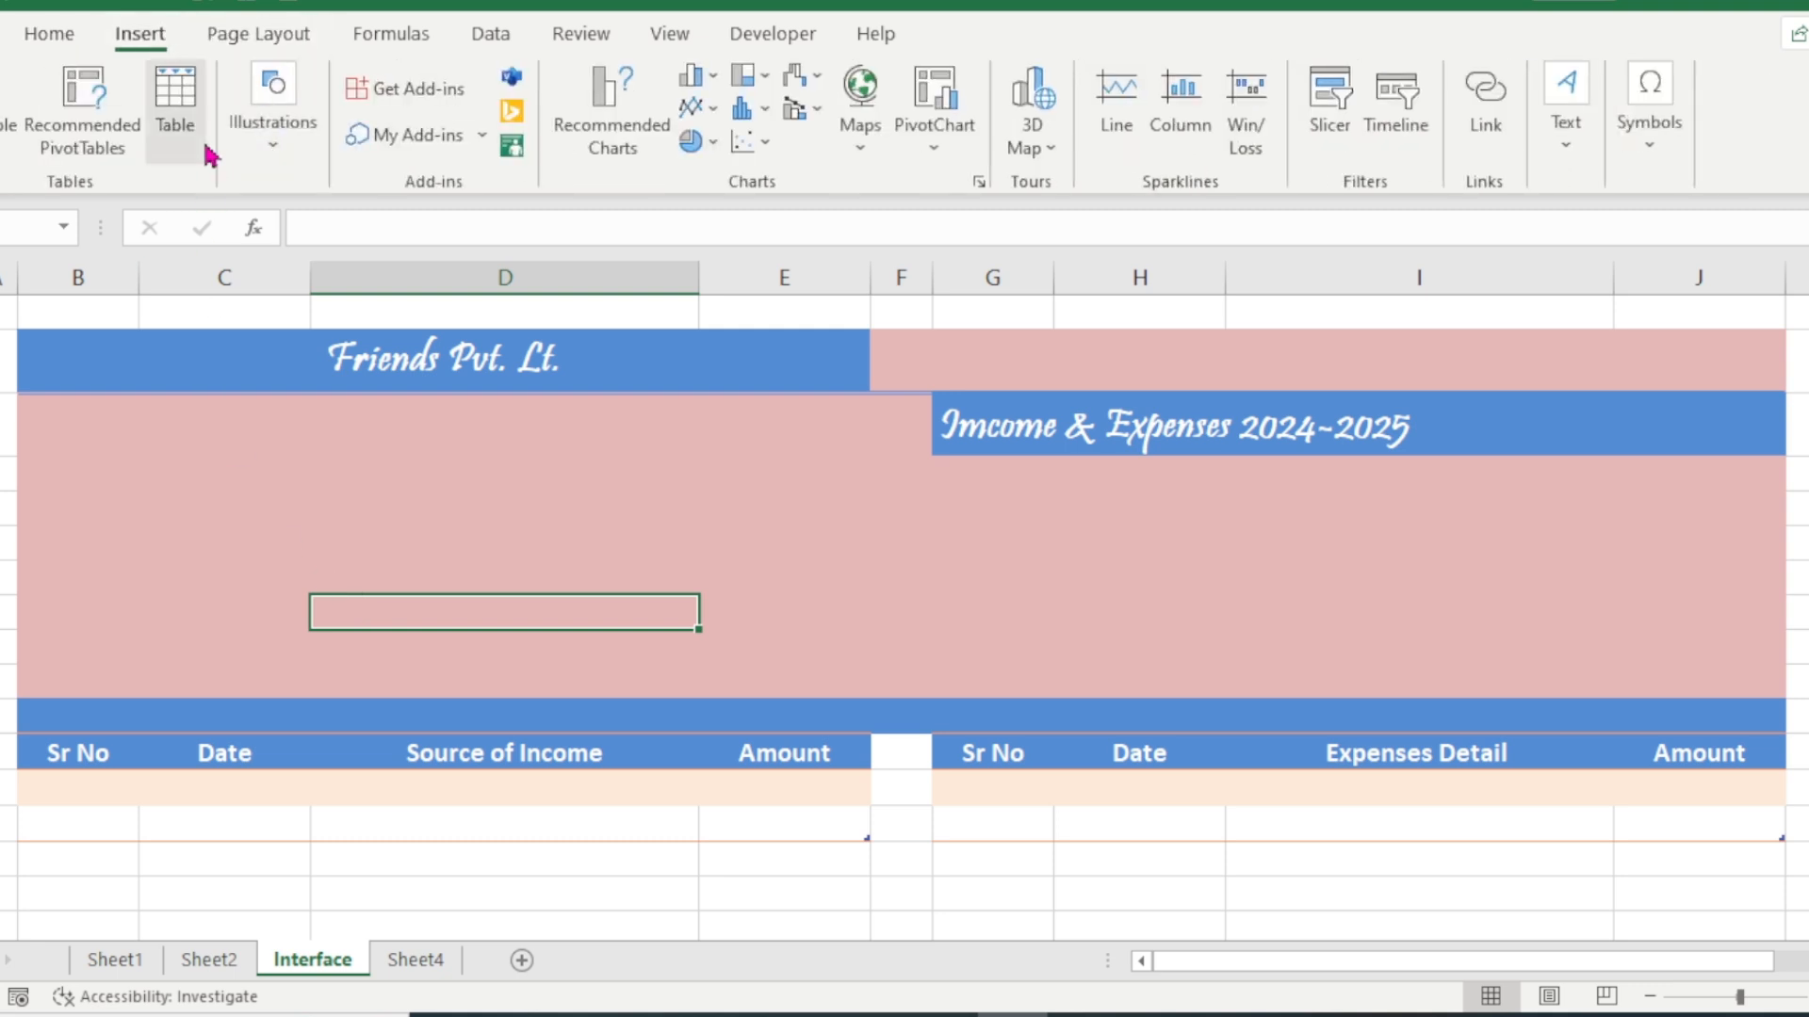
left_click(275, 127)
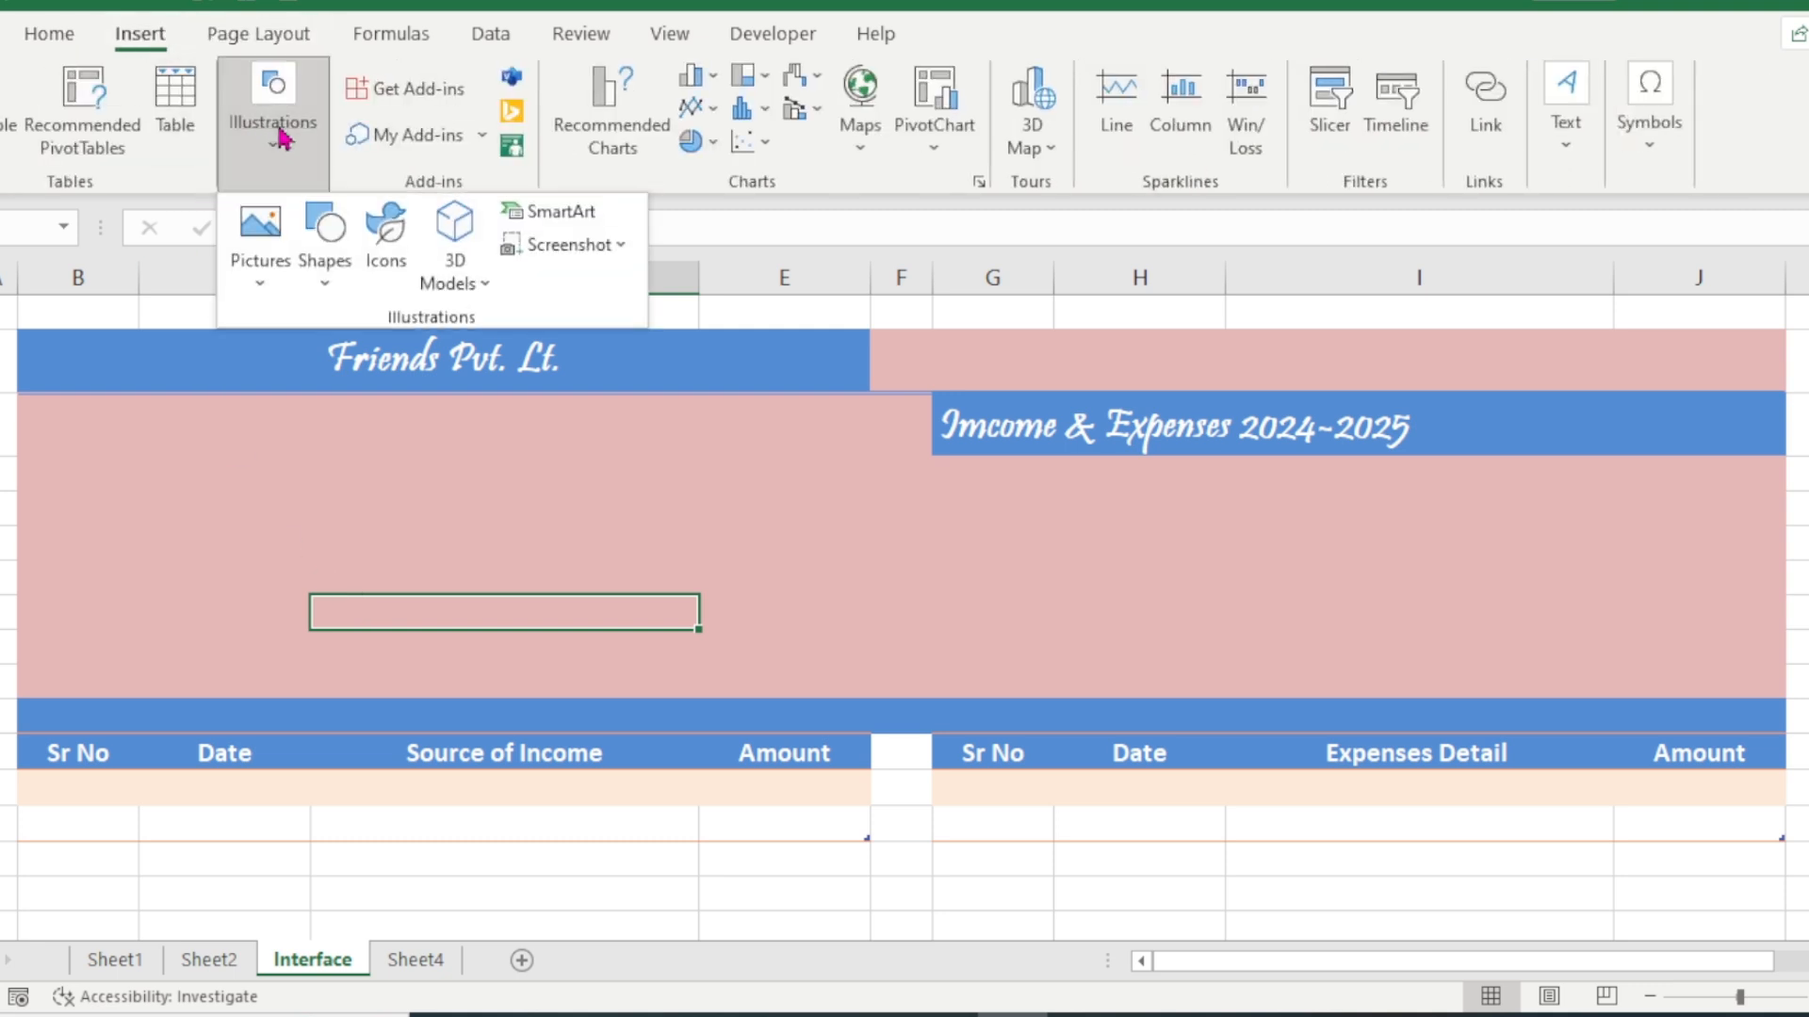
left_click(325, 245)
left_click(408, 357)
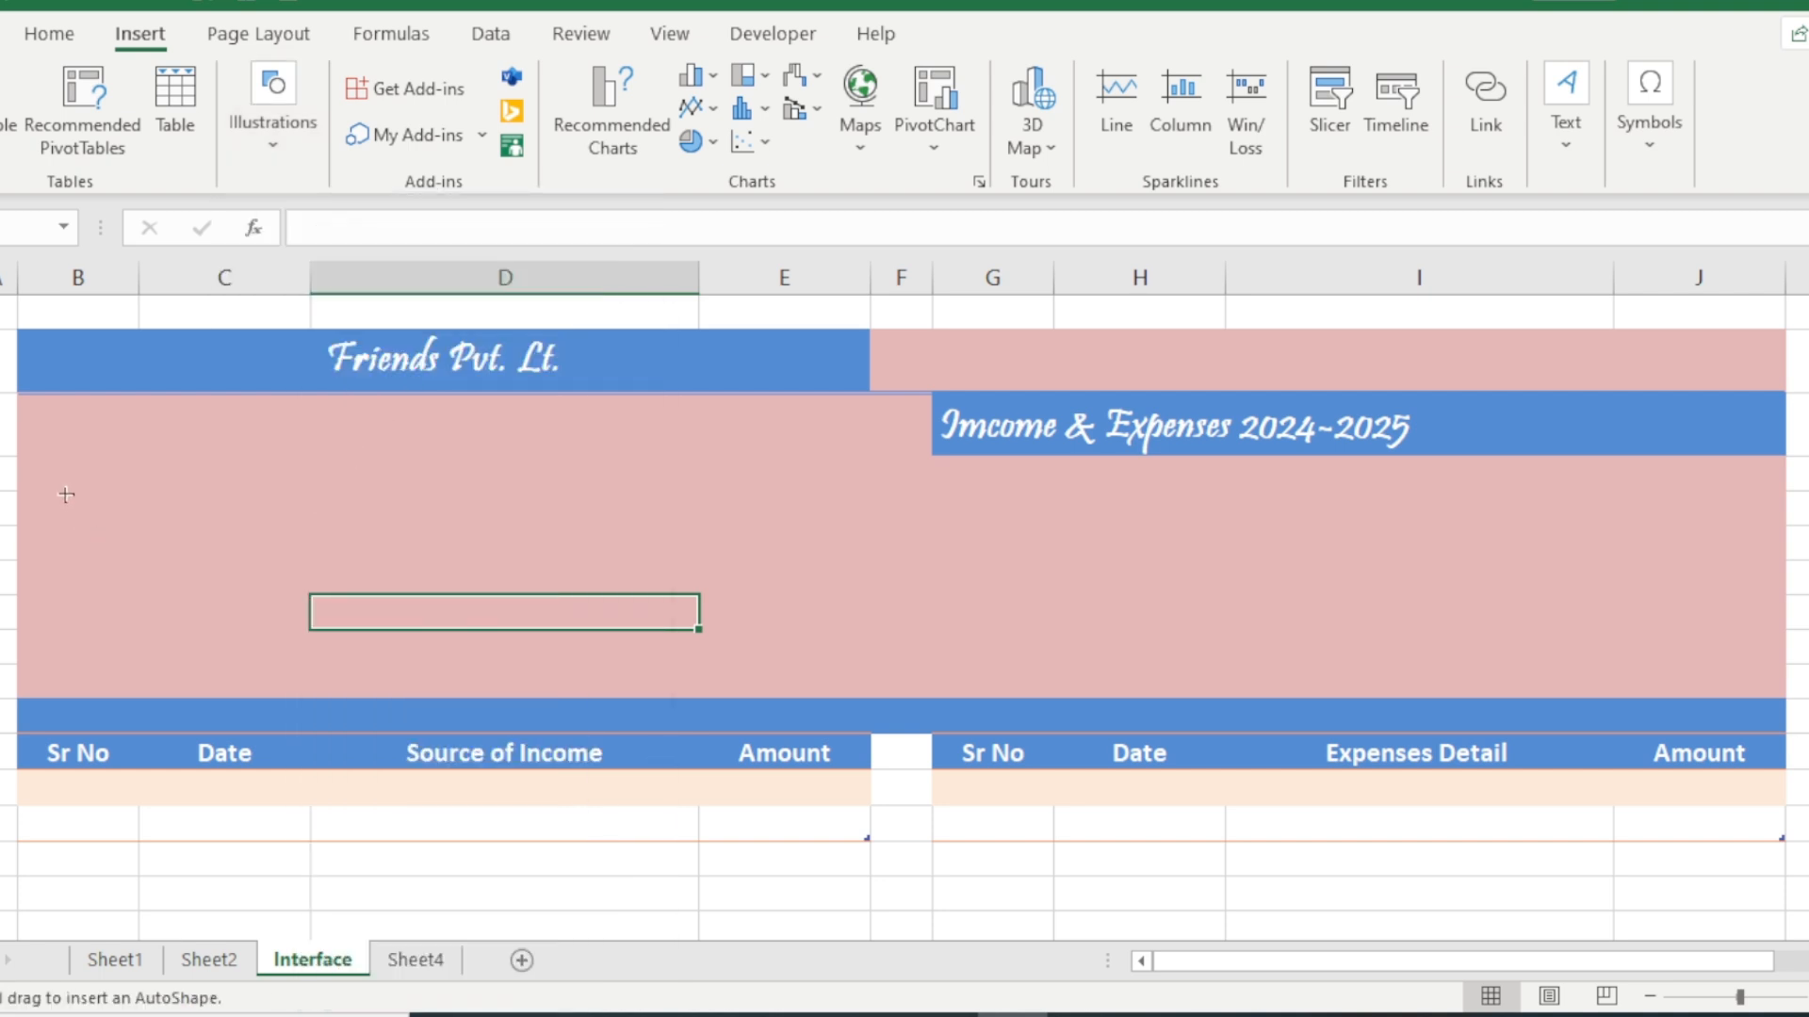
left_click_drag(50, 498, 464, 677)
- Give the rectangle a white fill and no outline
left_click(722, 109)
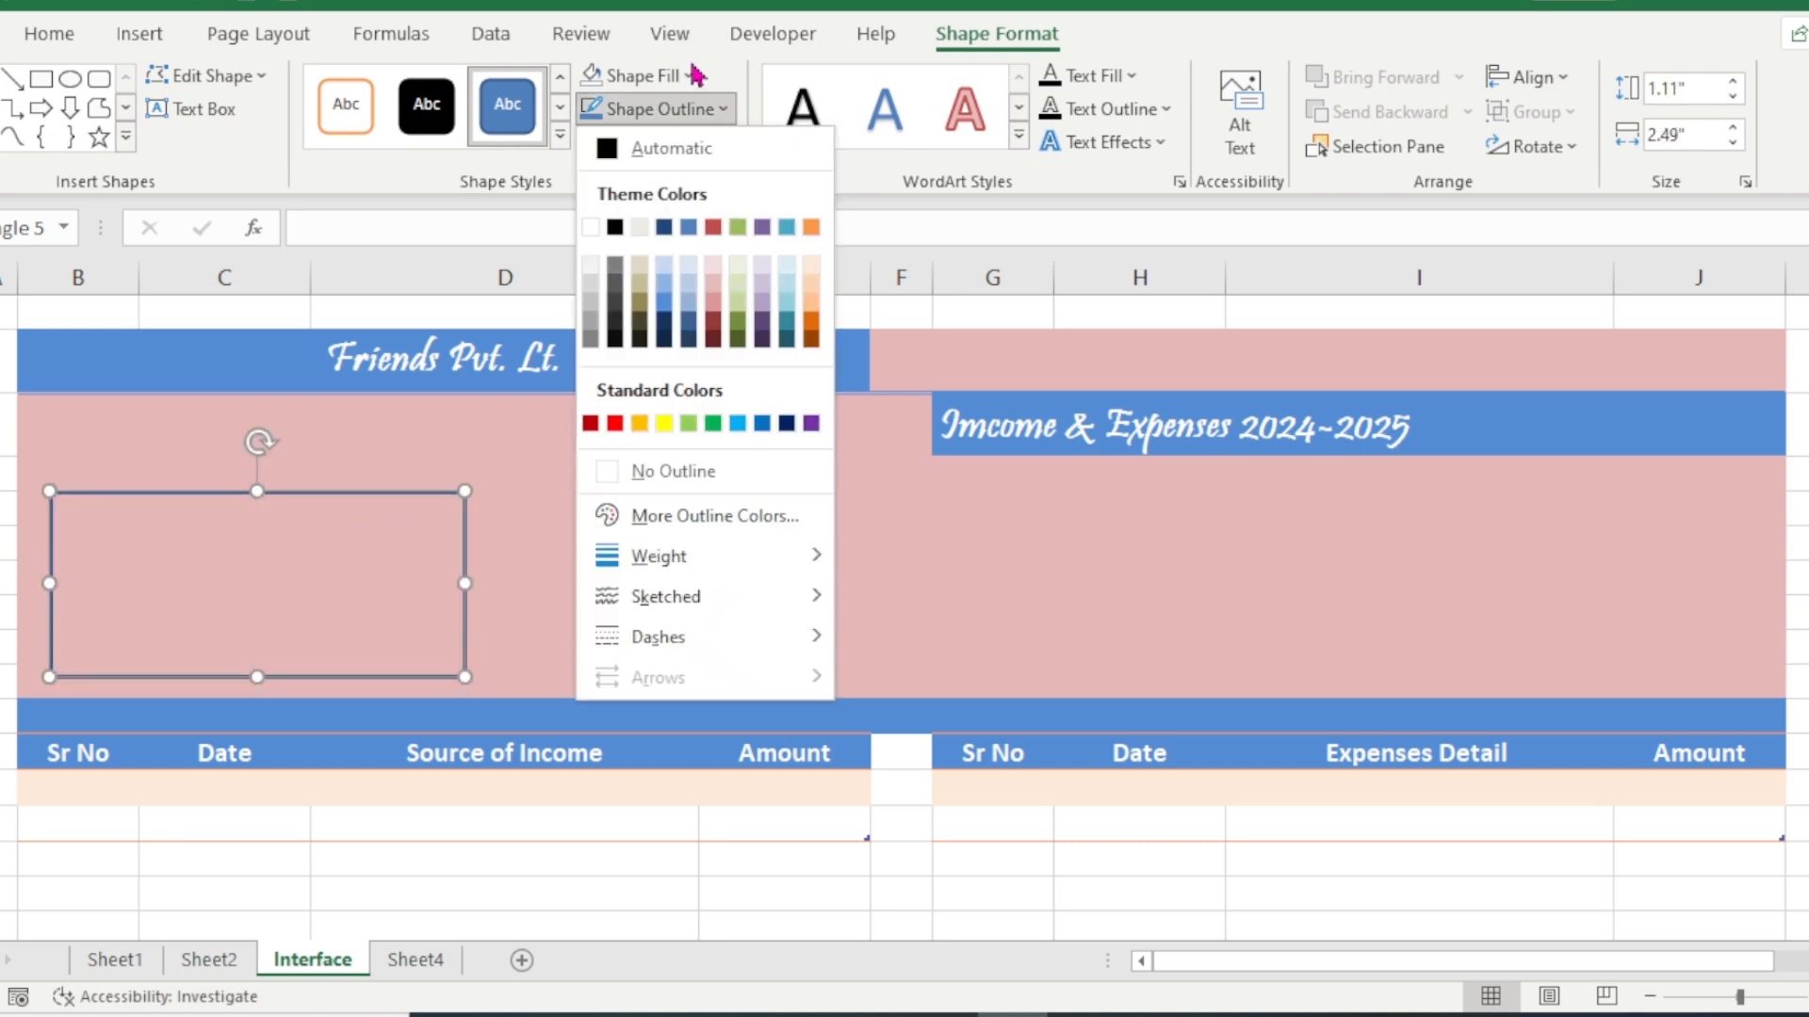
left_click(691, 79)
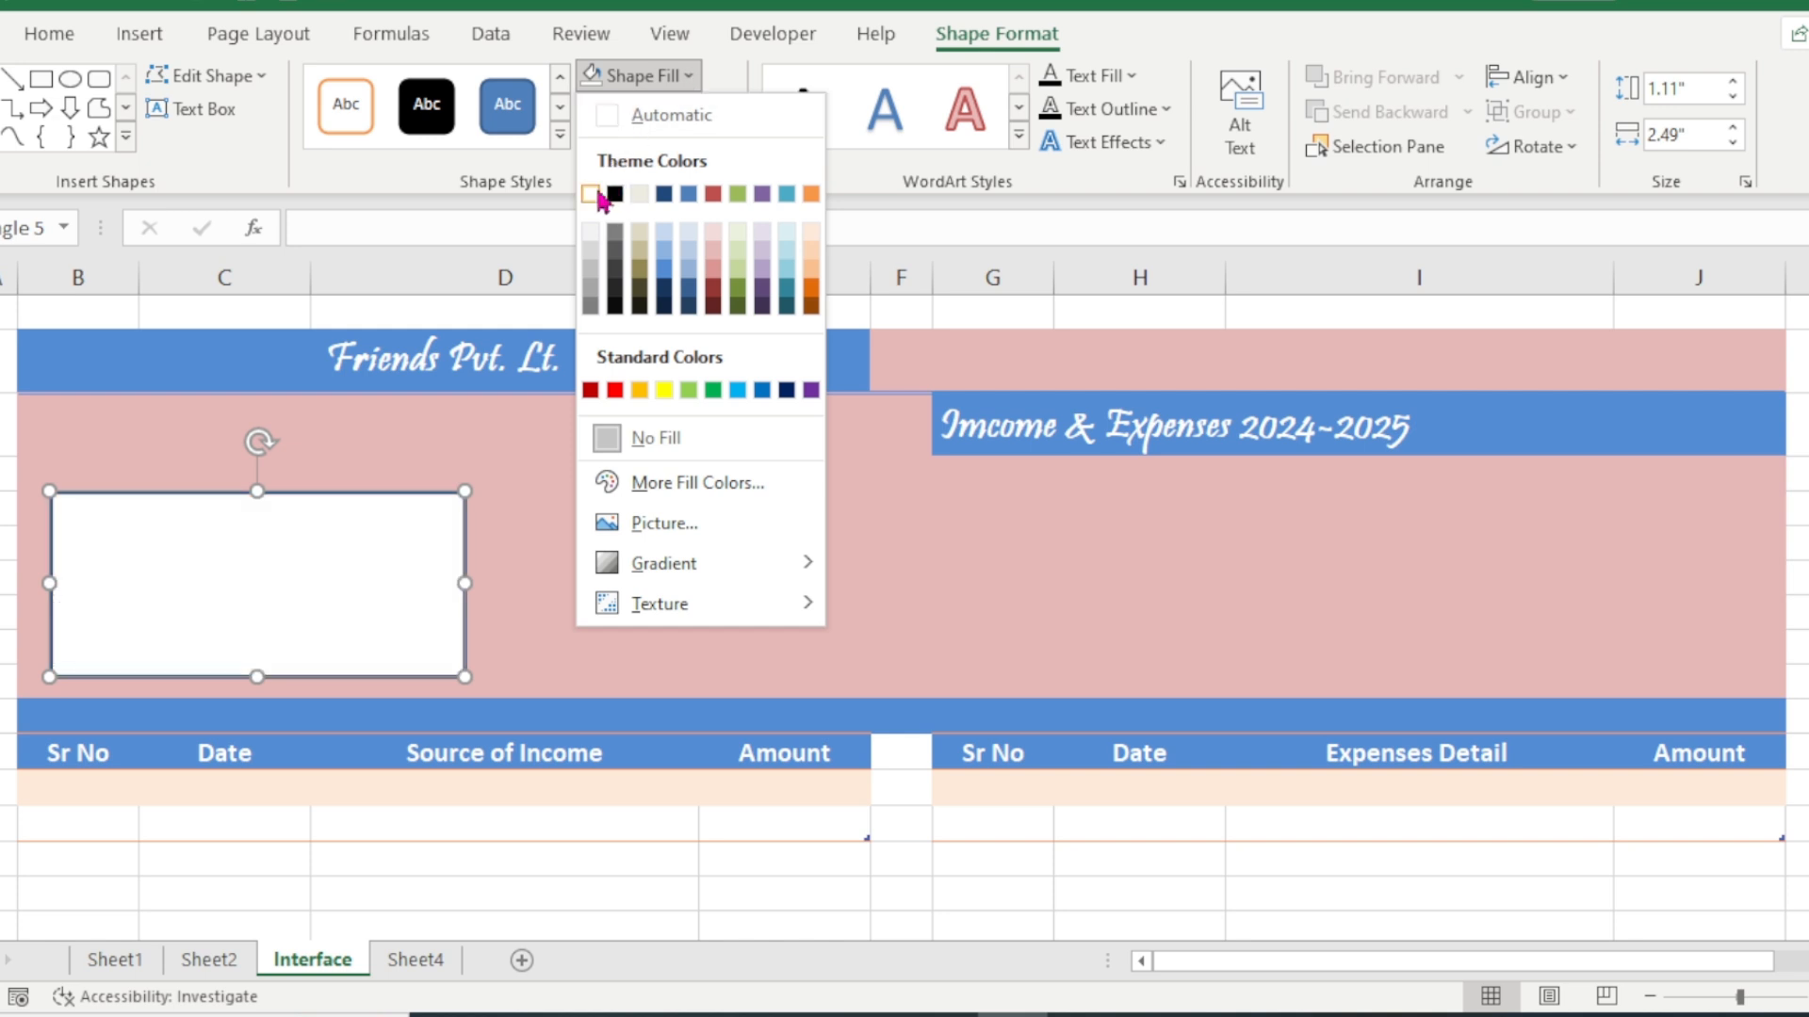
left_click(594, 195)
left_click(677, 113)
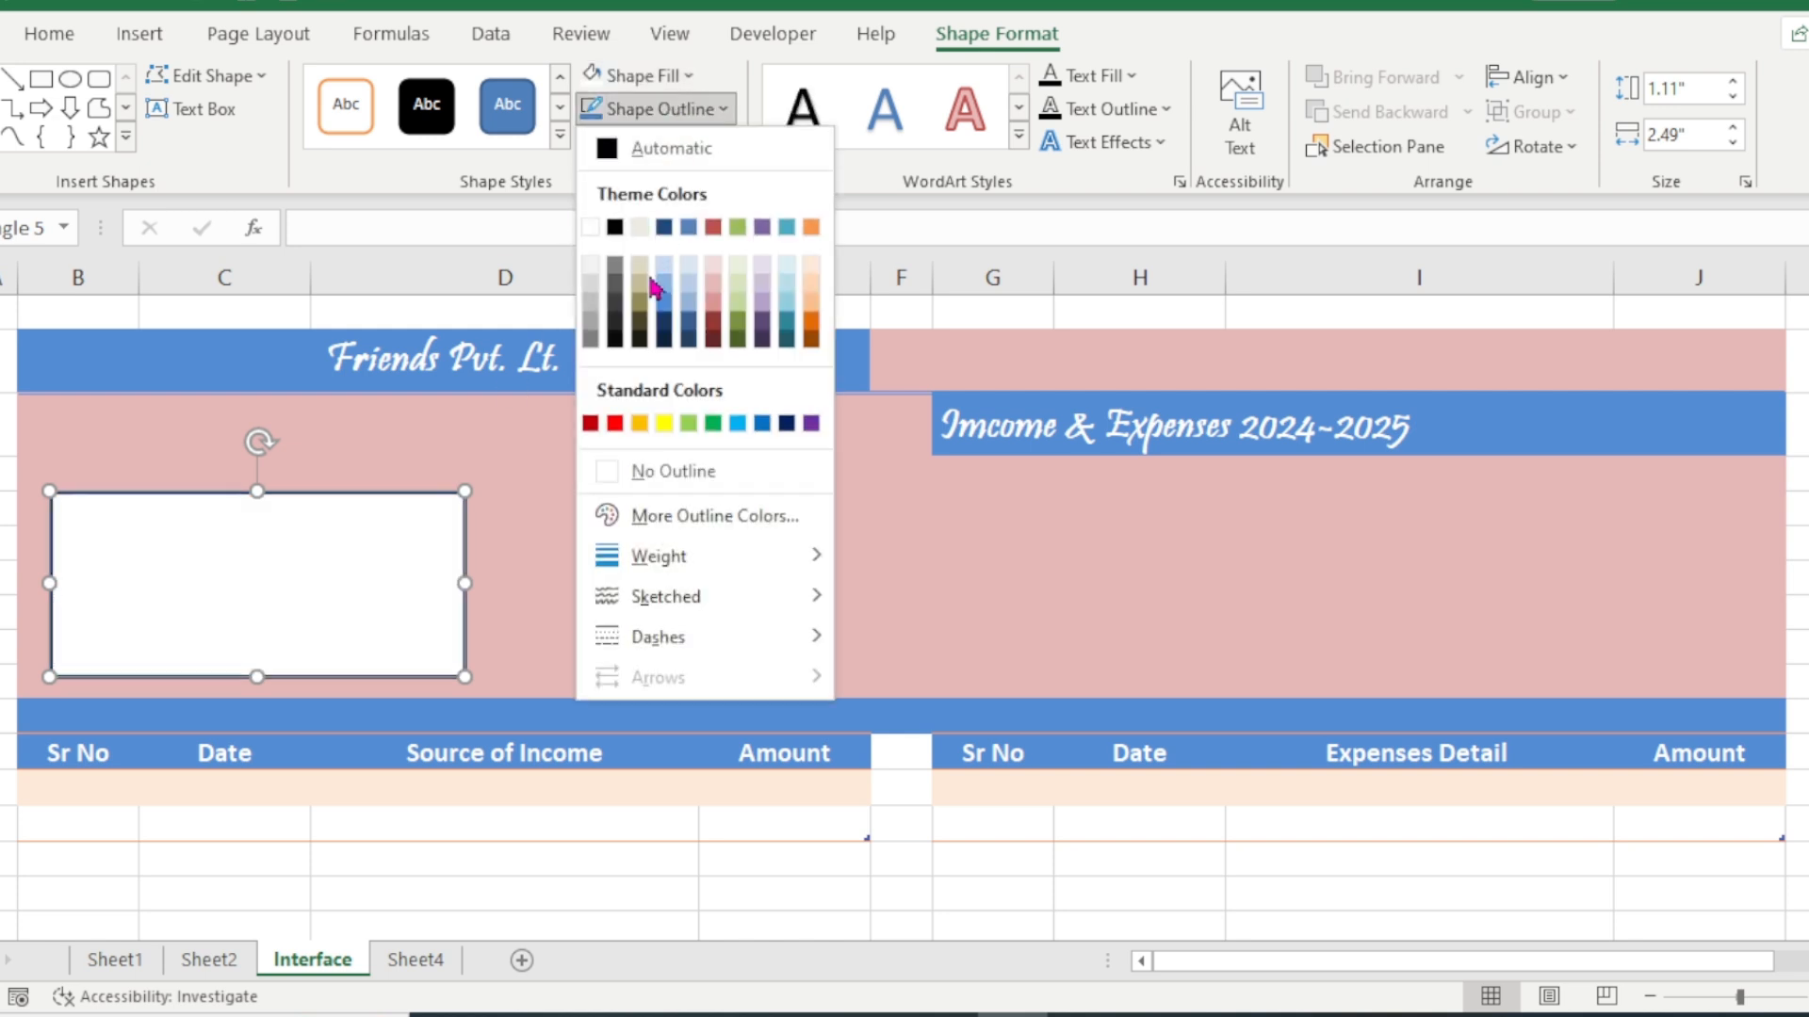
left_click(649, 476)
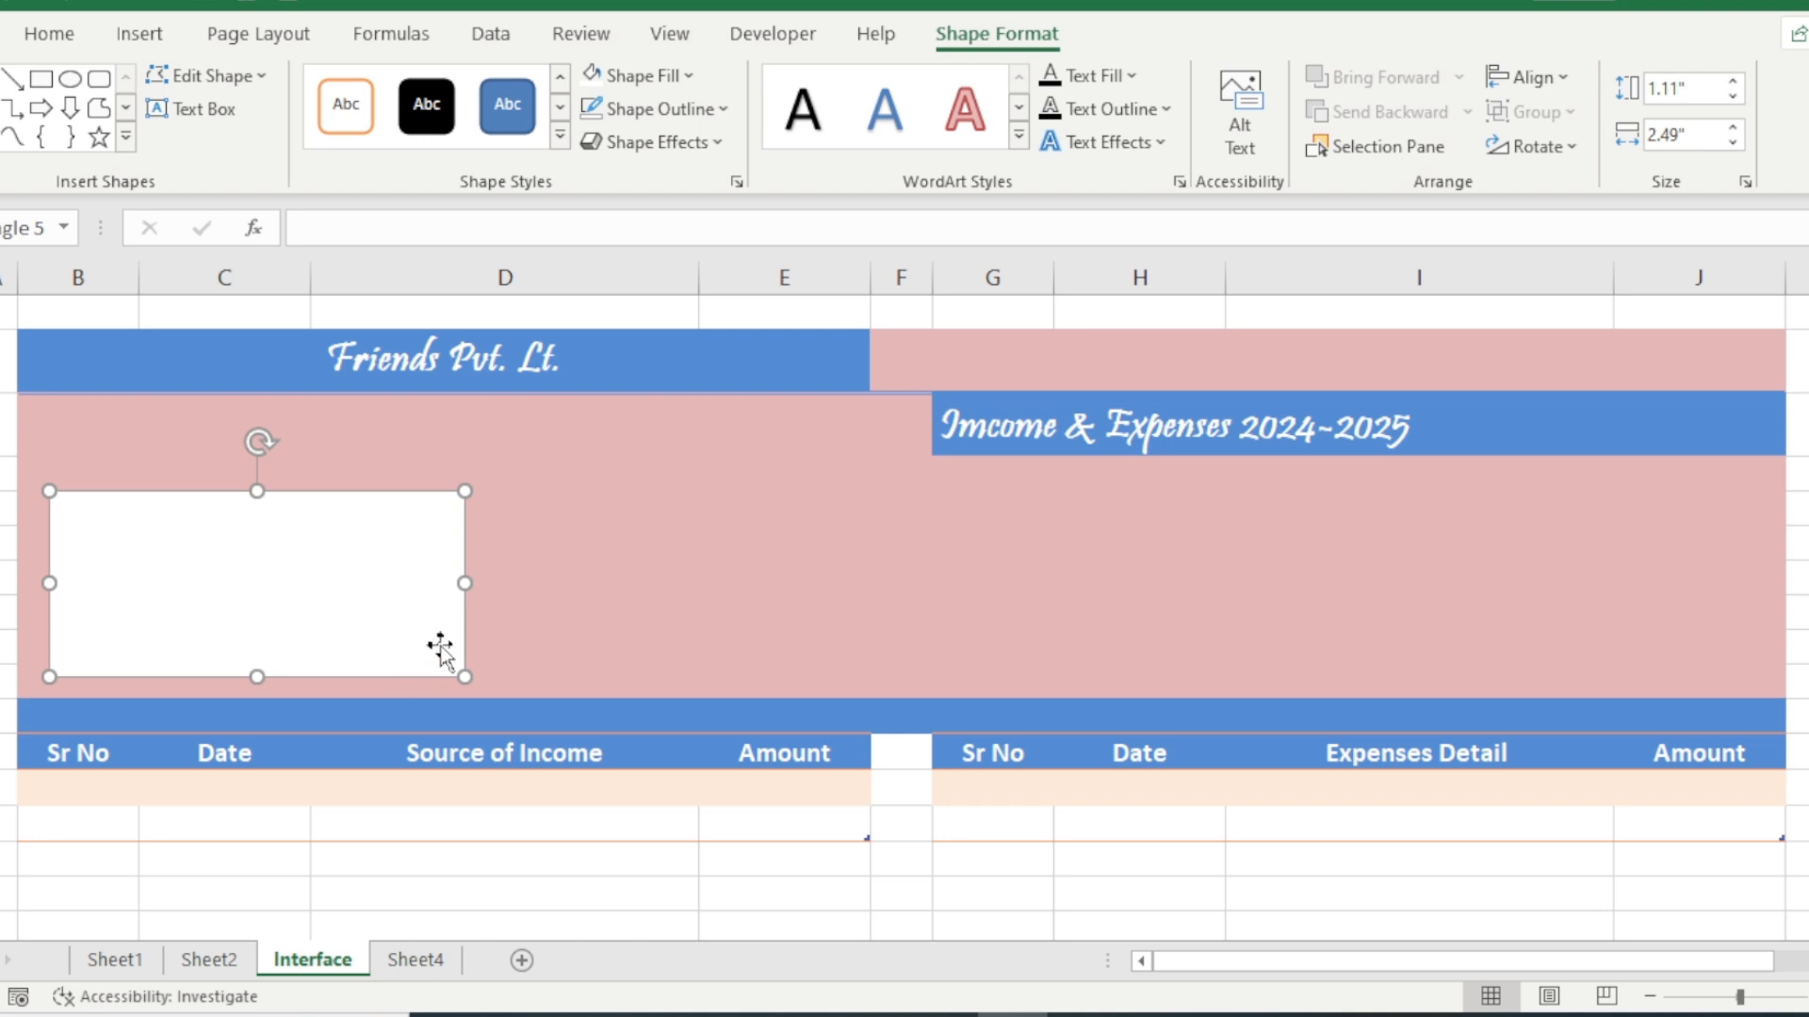
left_click(638, 585)
- Duplicate the white rectangle three times to form a row of four cards across the pink area
left_click(335, 627)
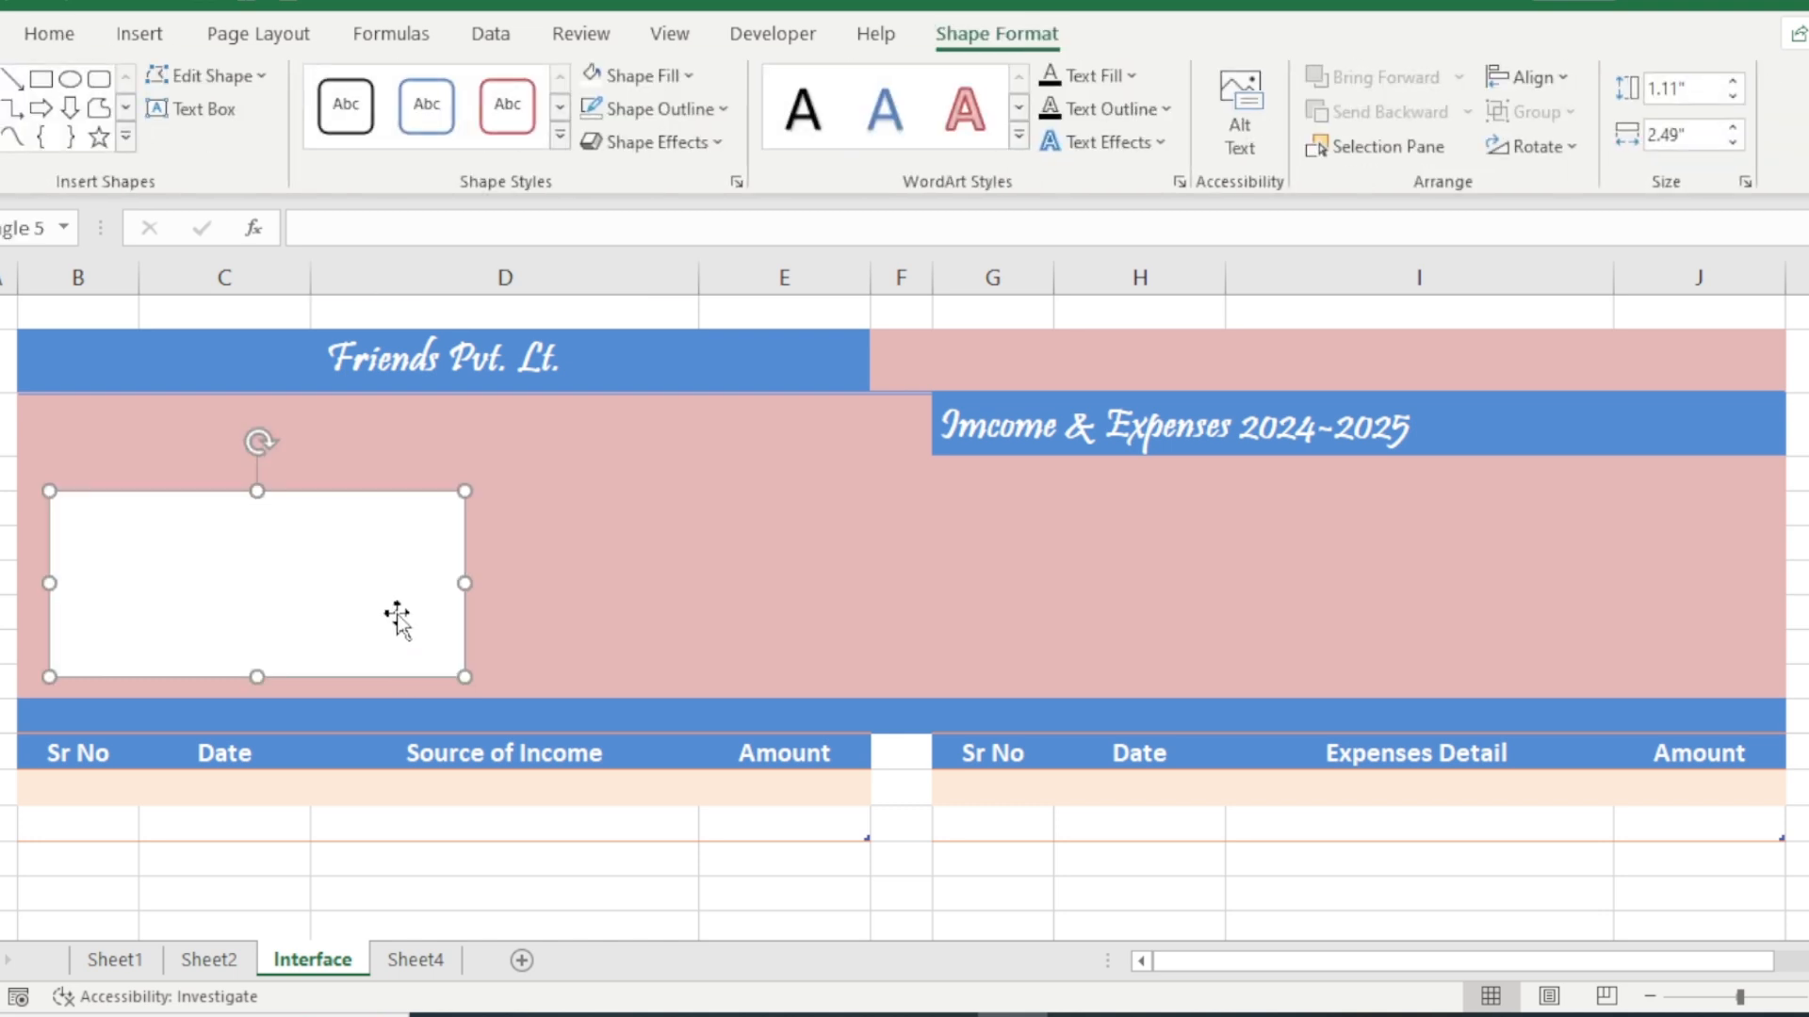
left_click_drag(405, 630, 791, 581)
key("Down")
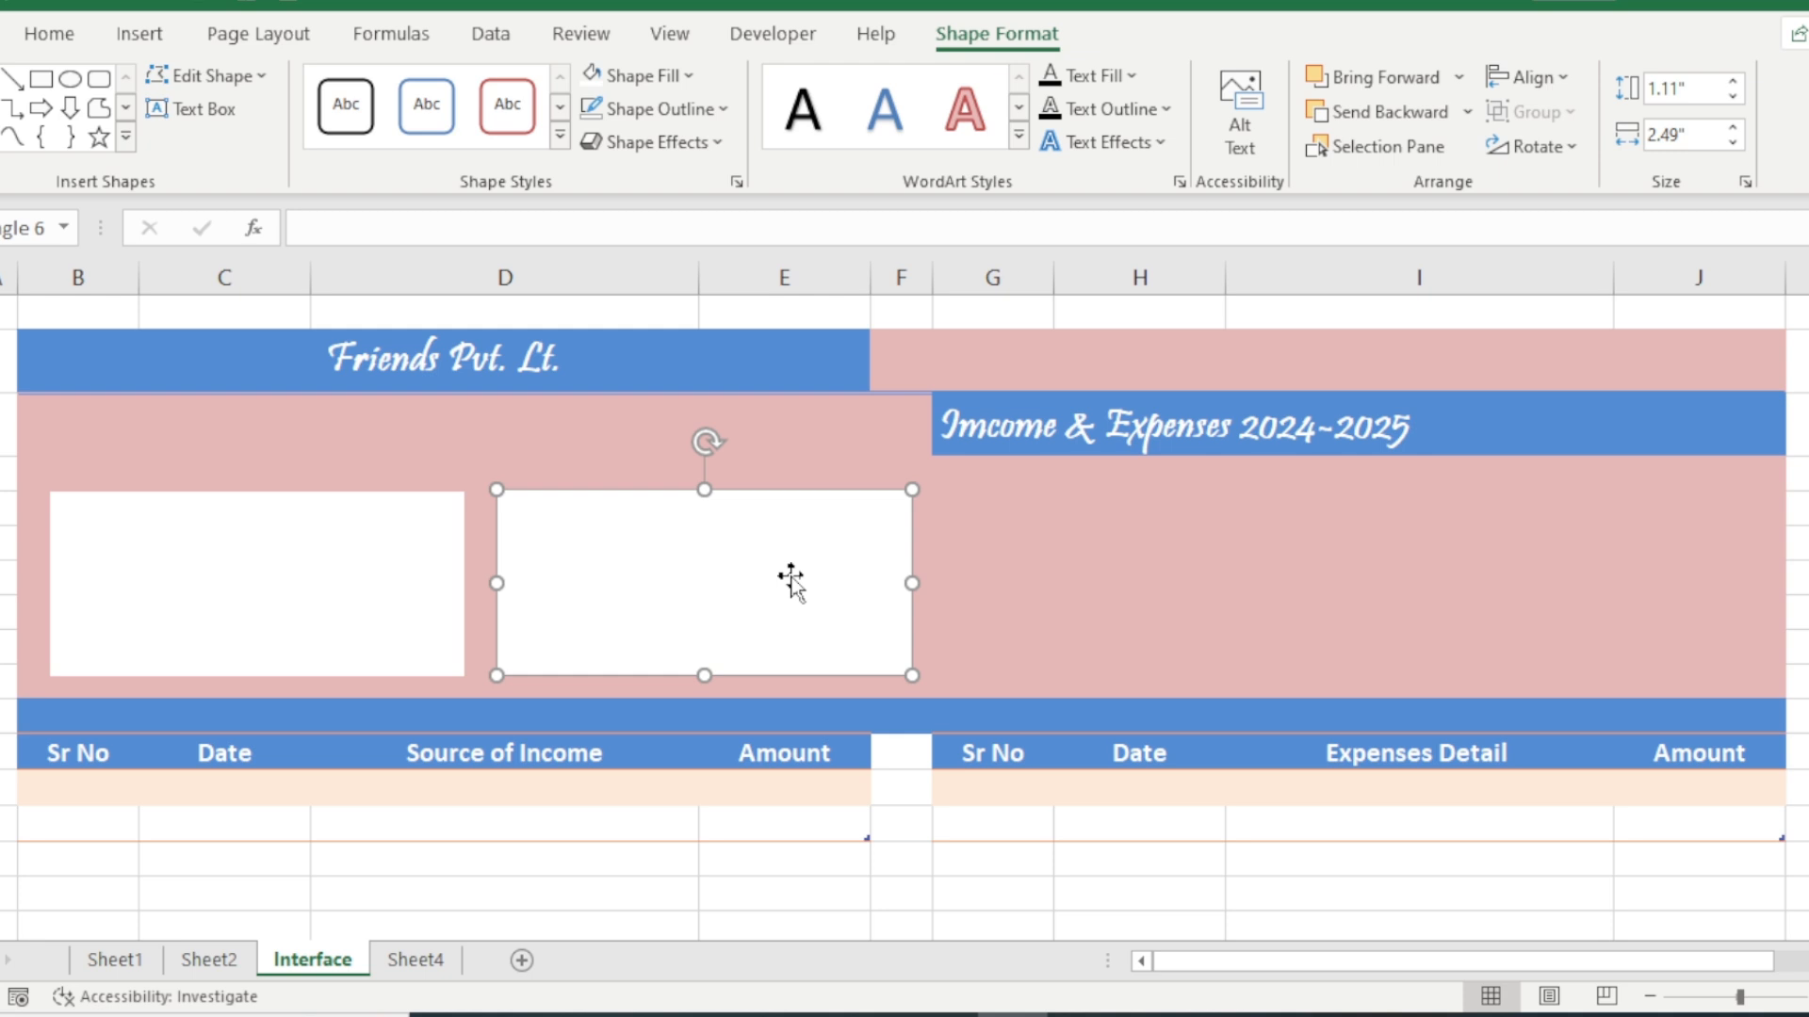
key("ctrl+d")
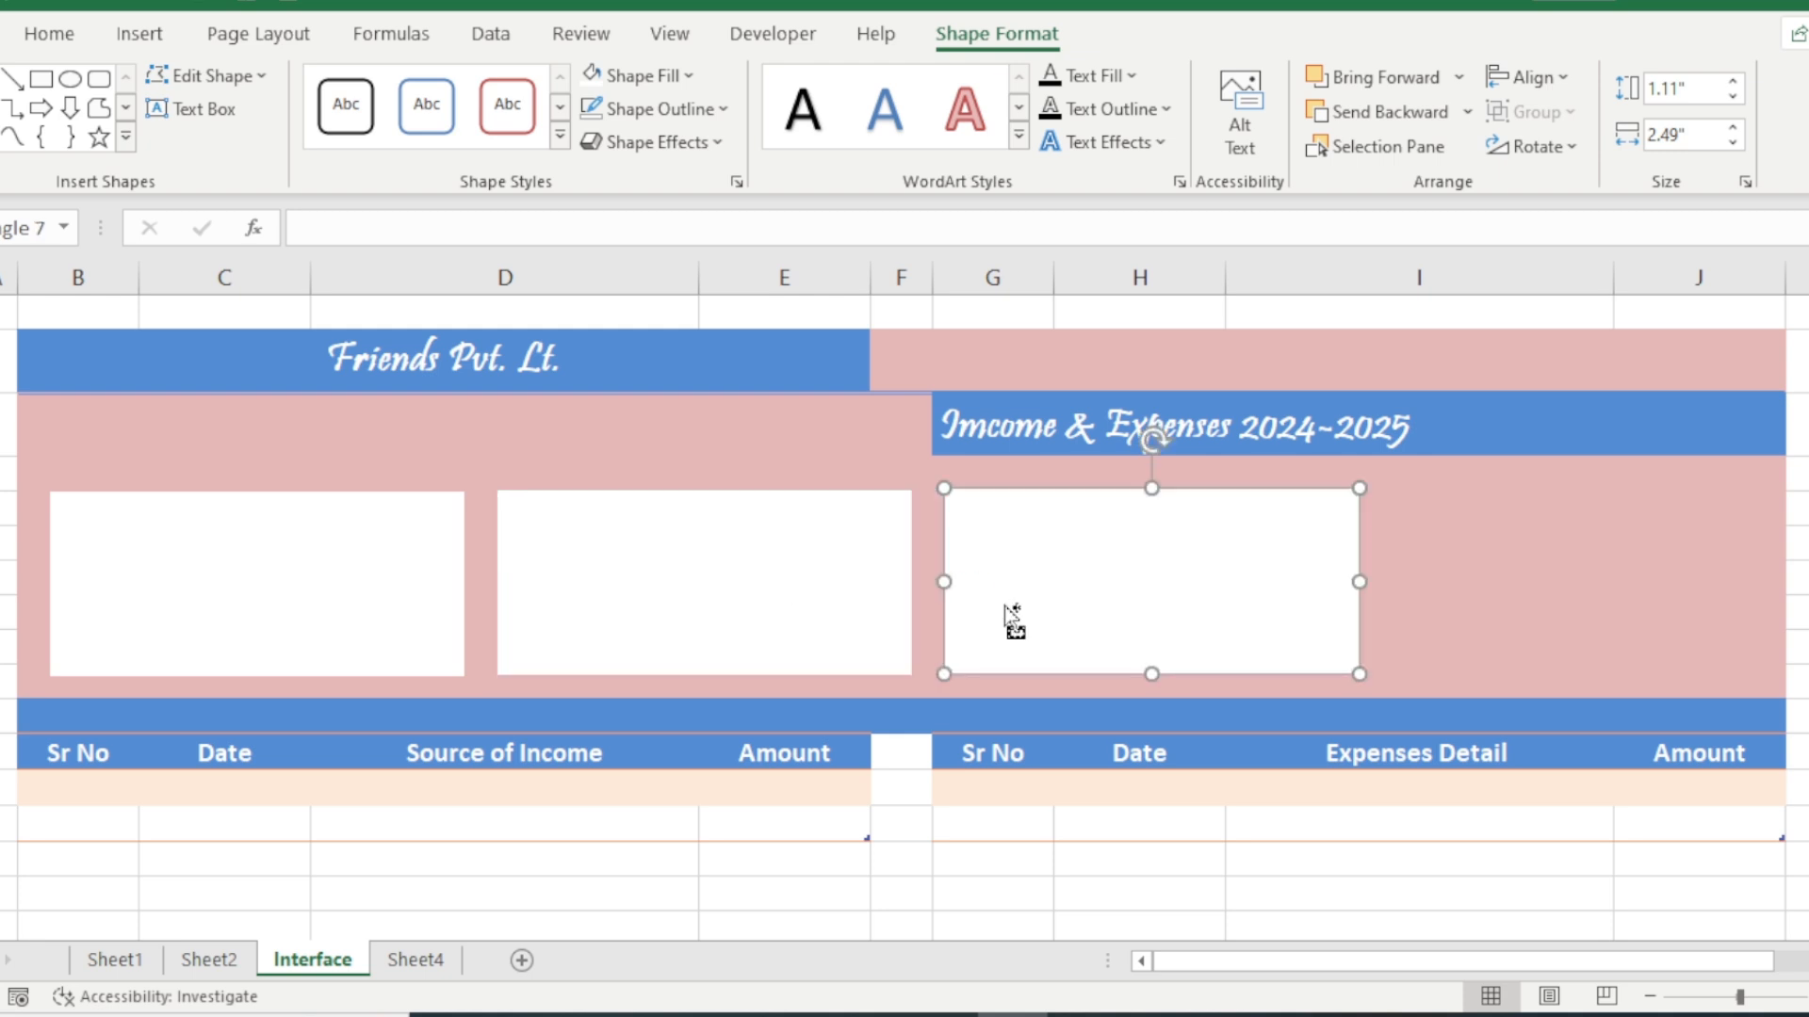
key("ctrl+d")
left_click_drag(1526, 578, 1511, 578)
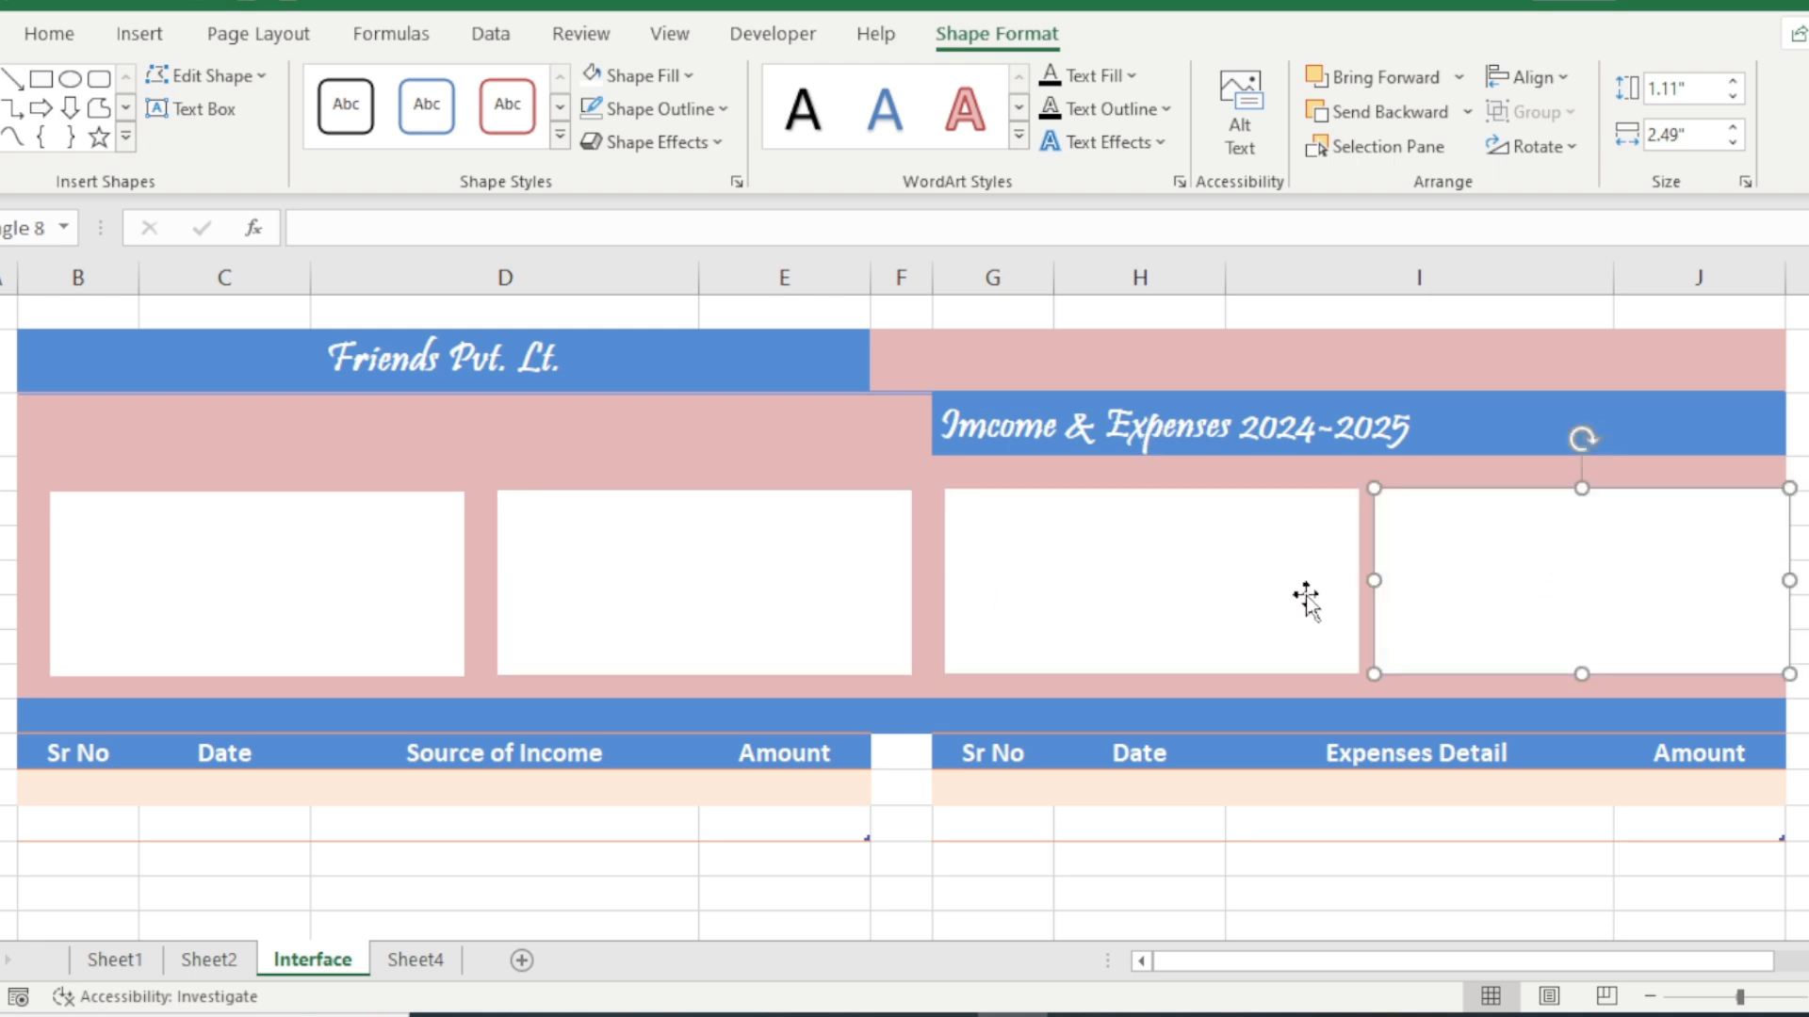
- Move the third and fourth white cards slightly left and raise the fourth a little, keeping it inside the pink area
left_click(1259, 590)
left_click_drag(1256, 590, 1244, 590)
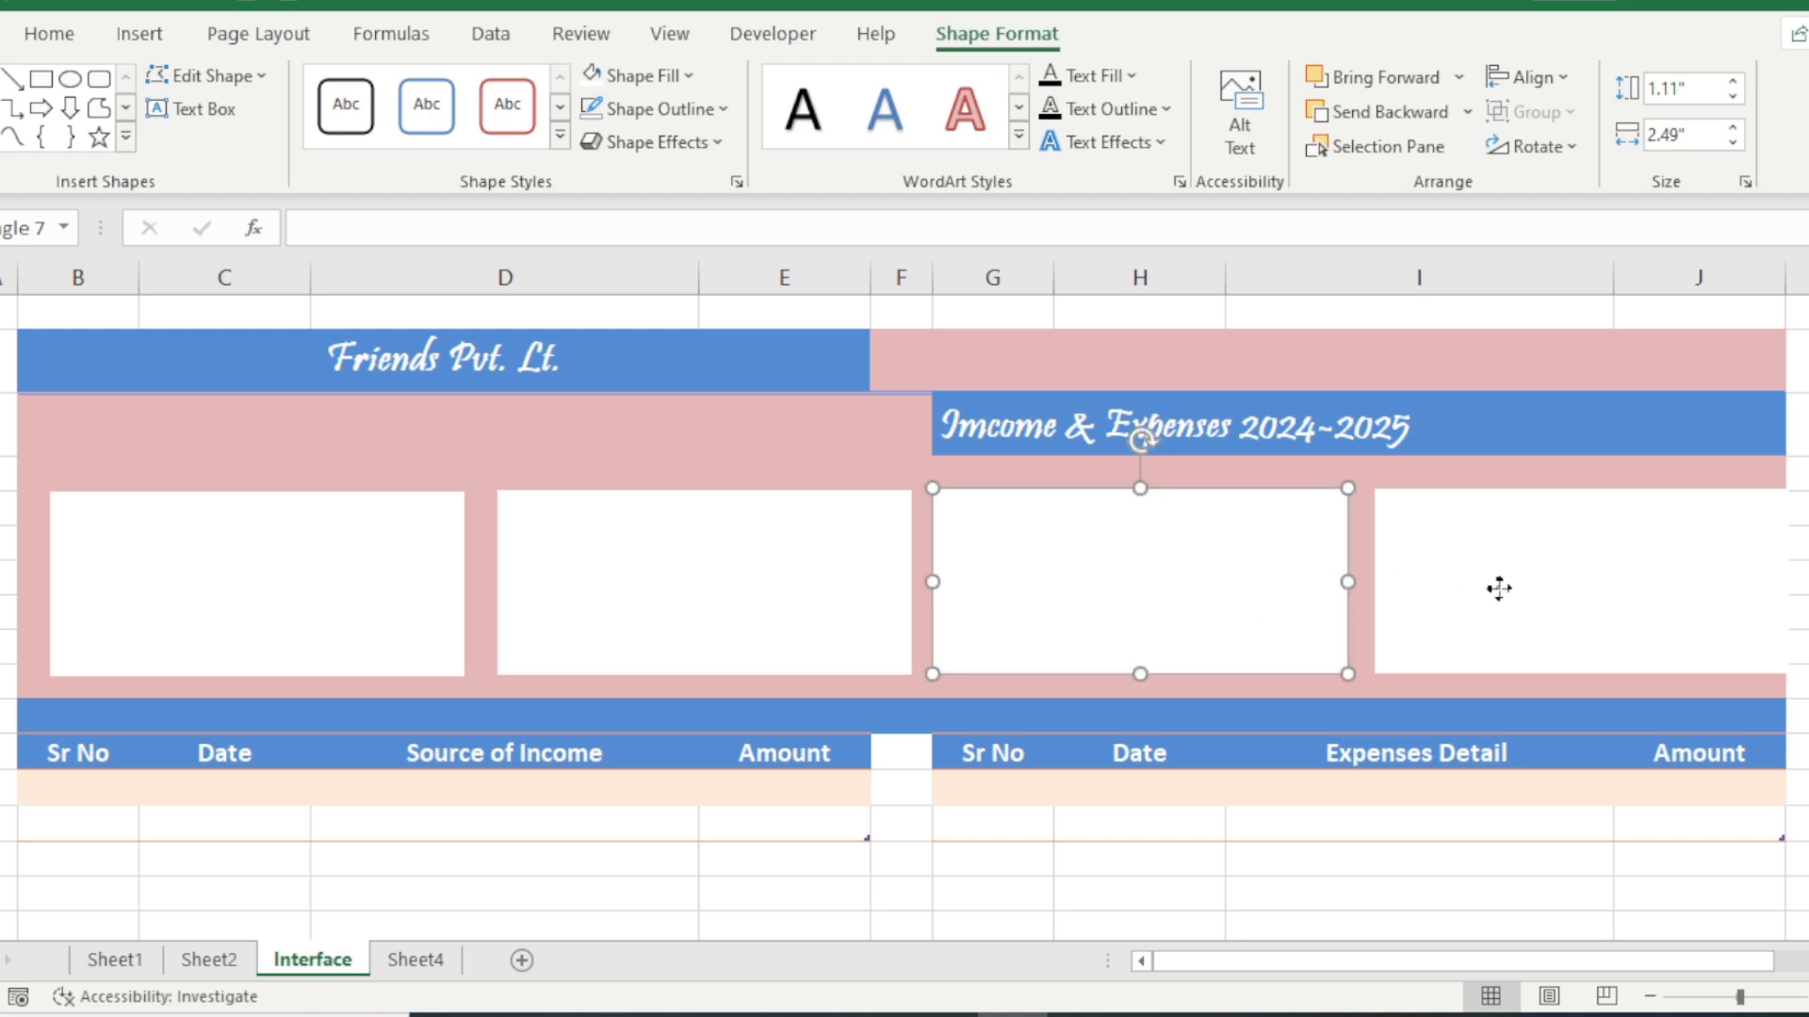
left_click_drag(1499, 588, 1487, 592)
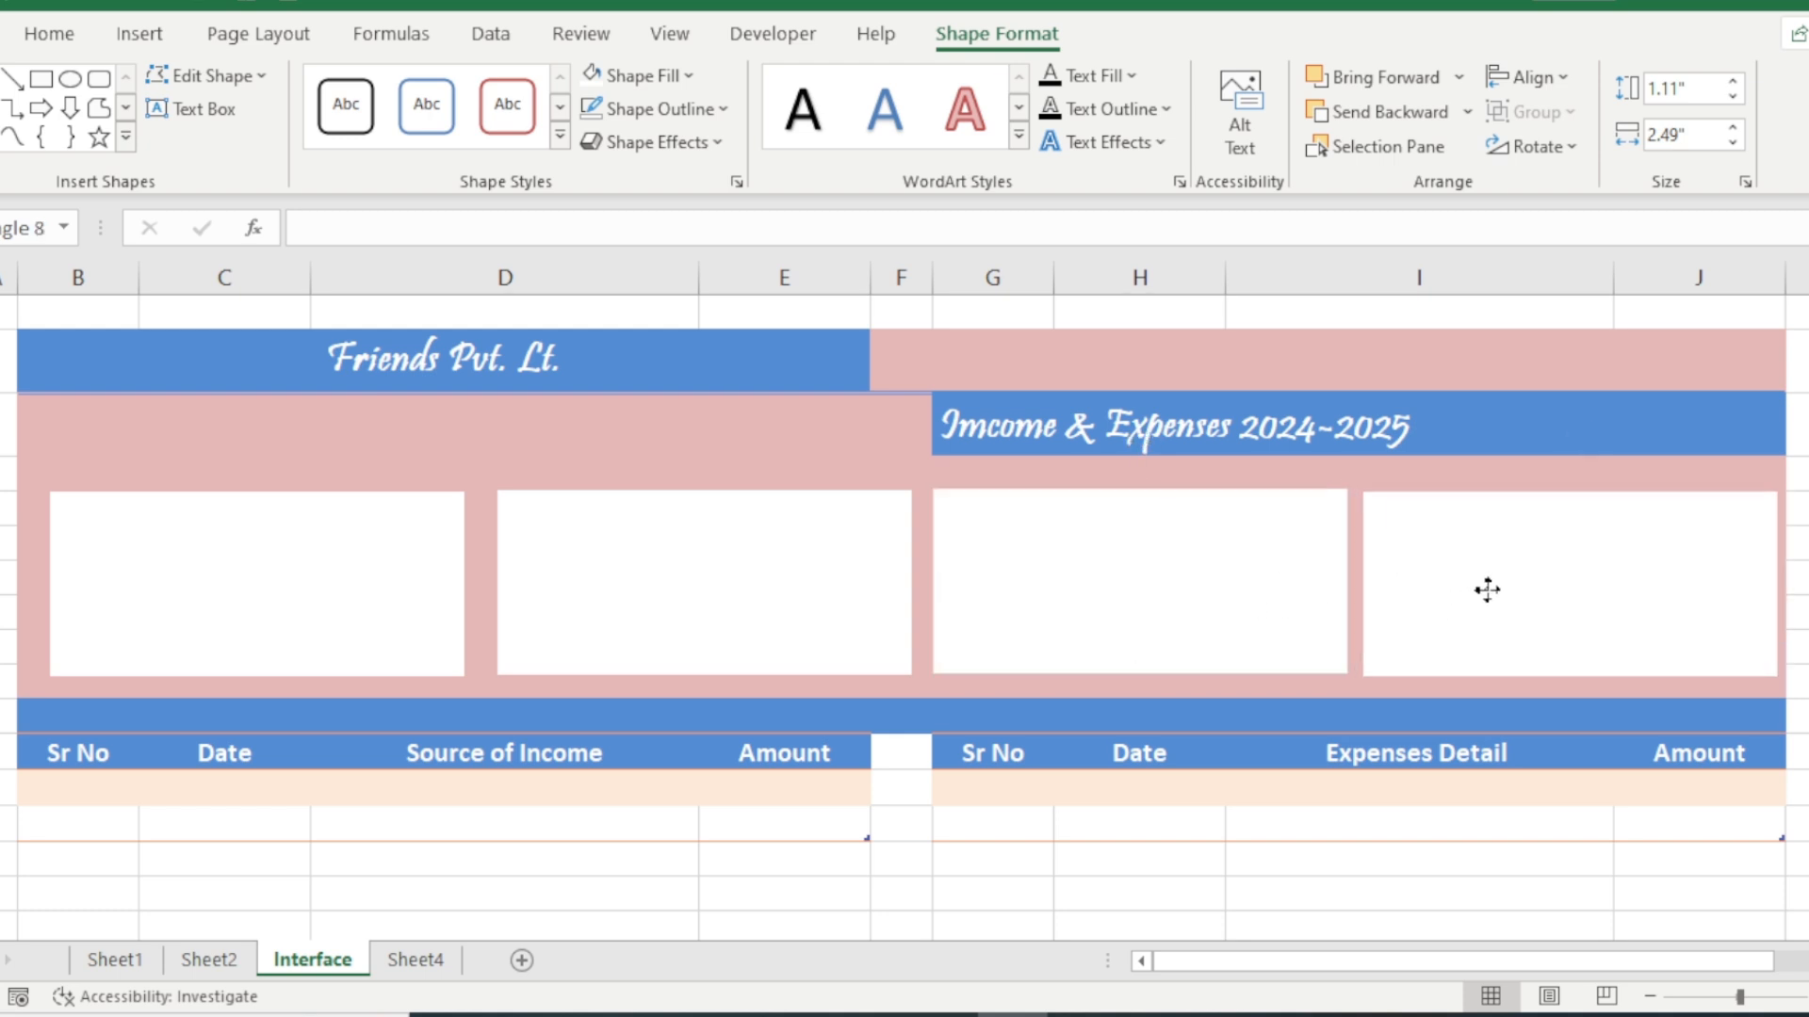
left_click_drag(1487, 589, 1486, 590)
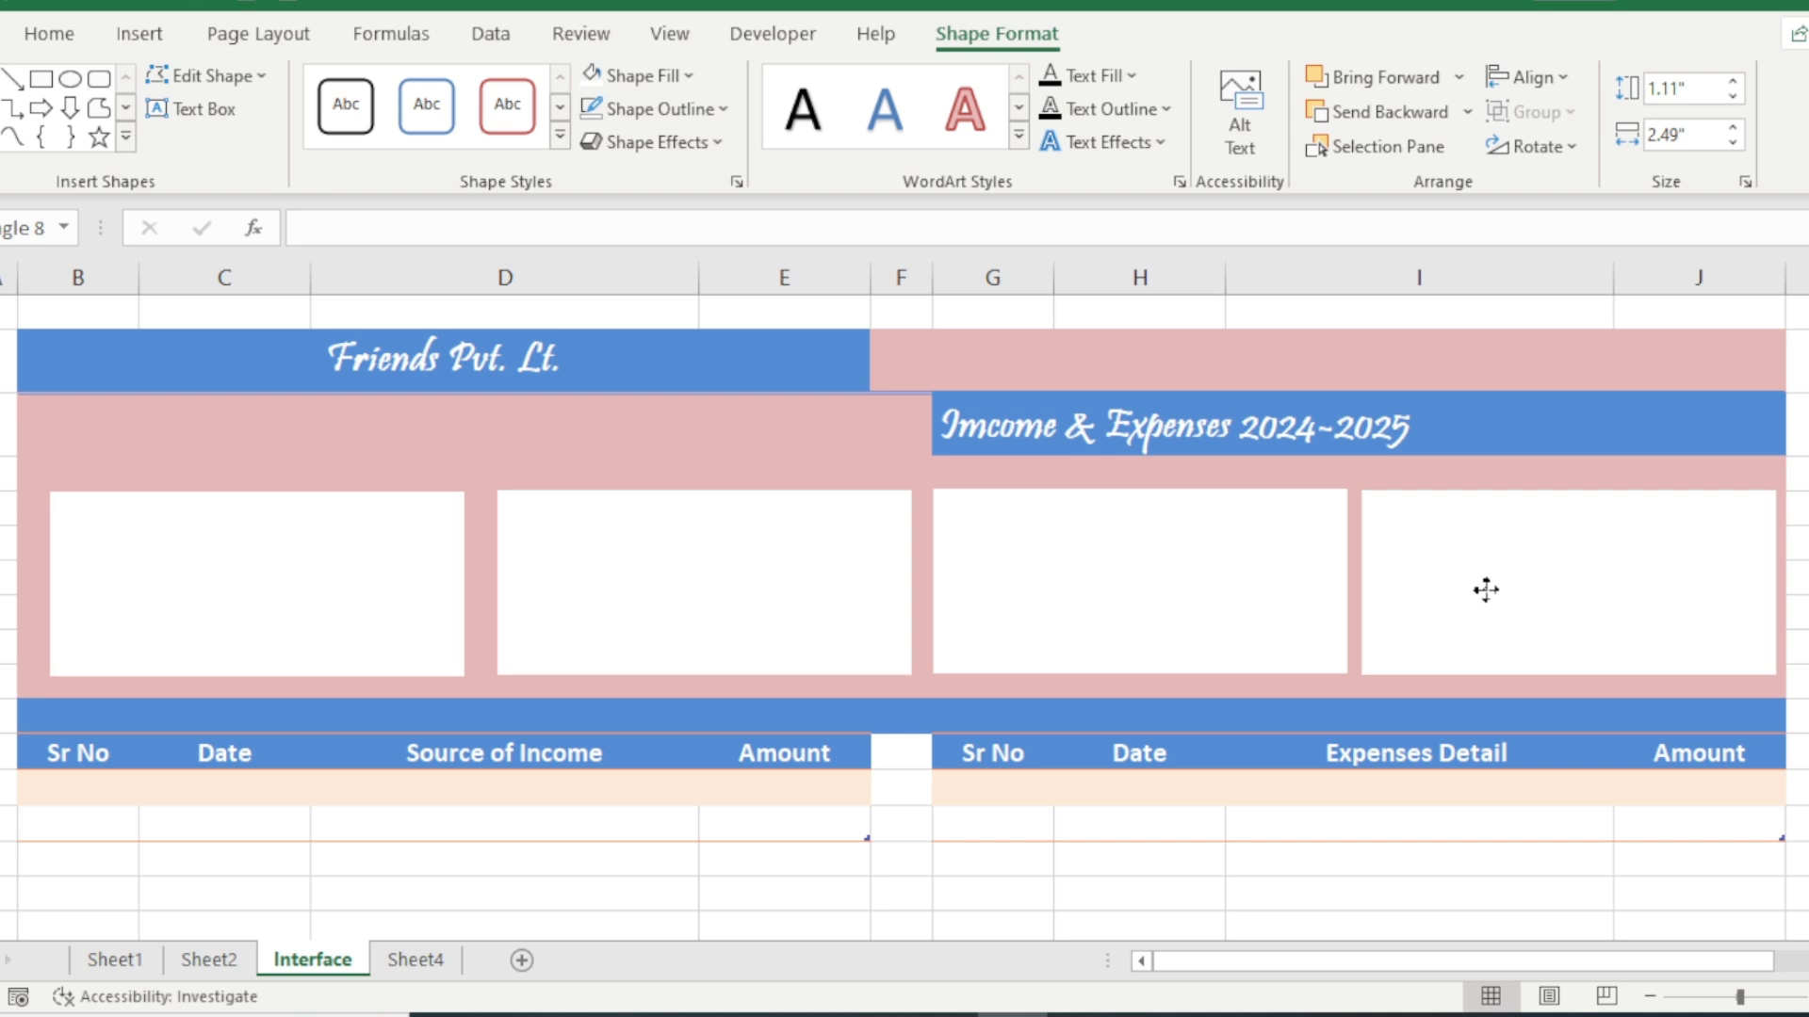
left_click(1485, 590)
key("Up")
key("Up")
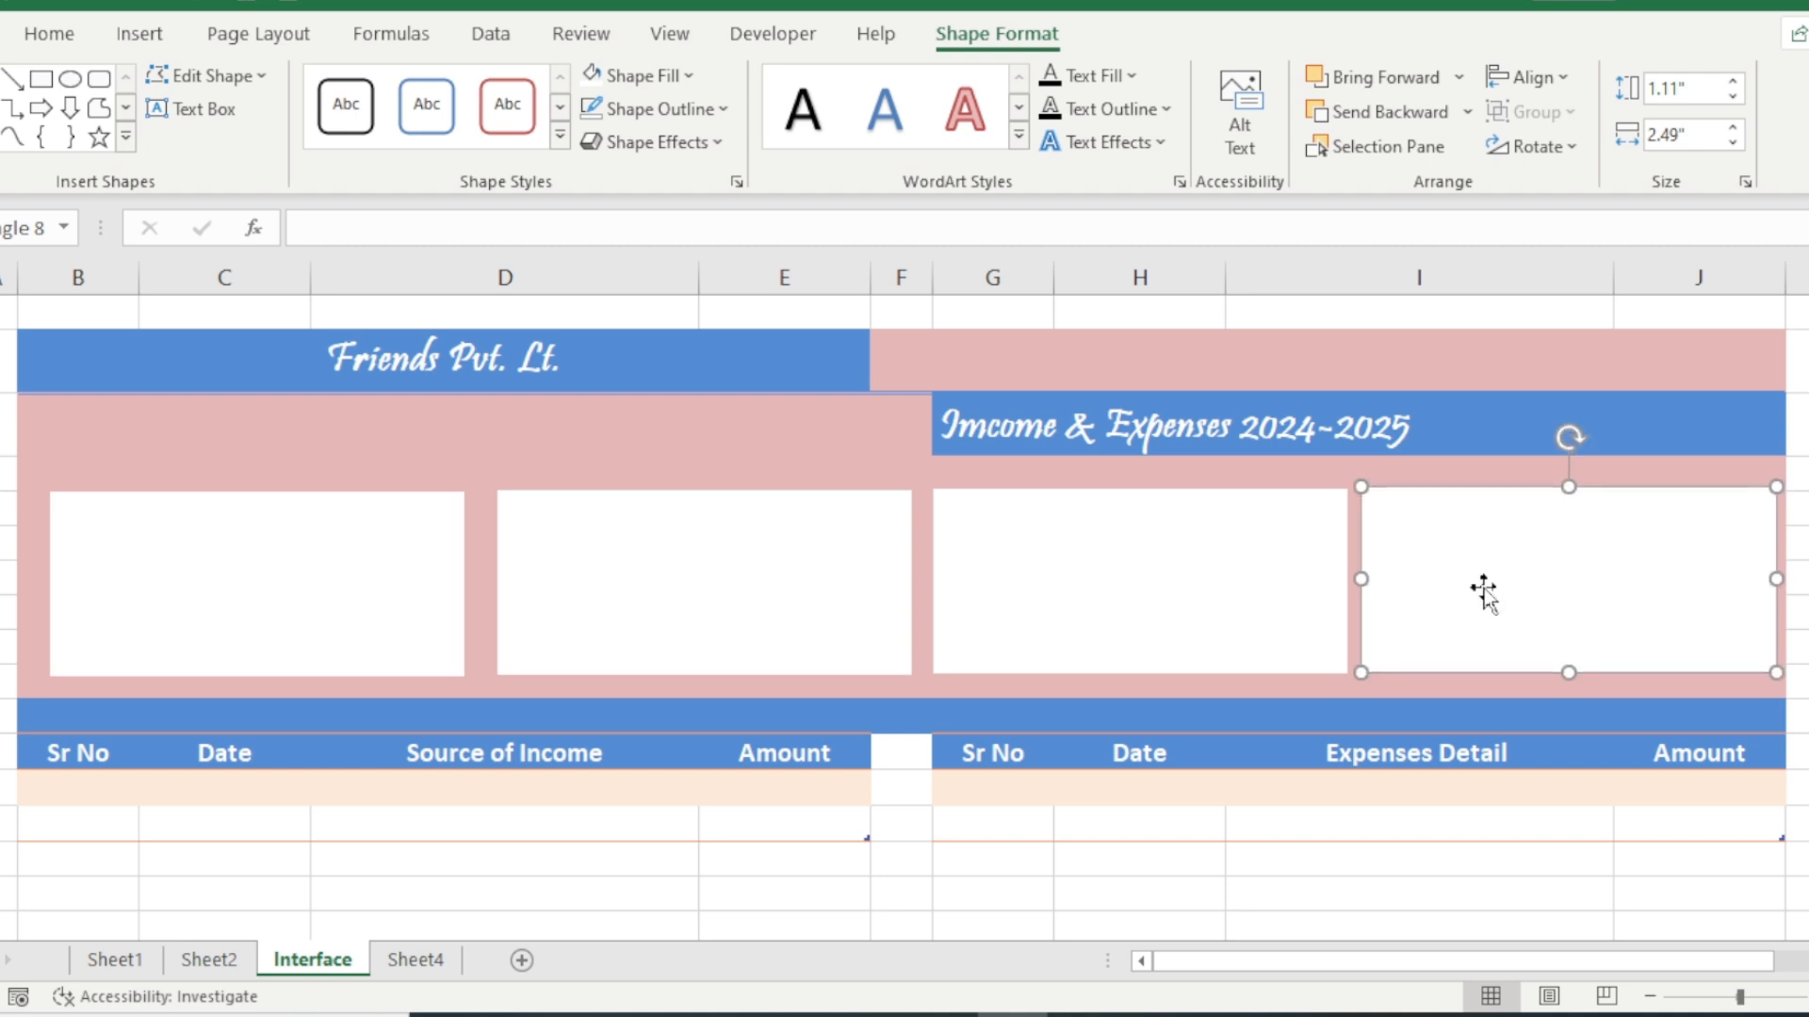
key("Left")
key("Left")
- Nudge the third and second white cards slightly left to even out the gaps between the cards
left_click(1182, 623)
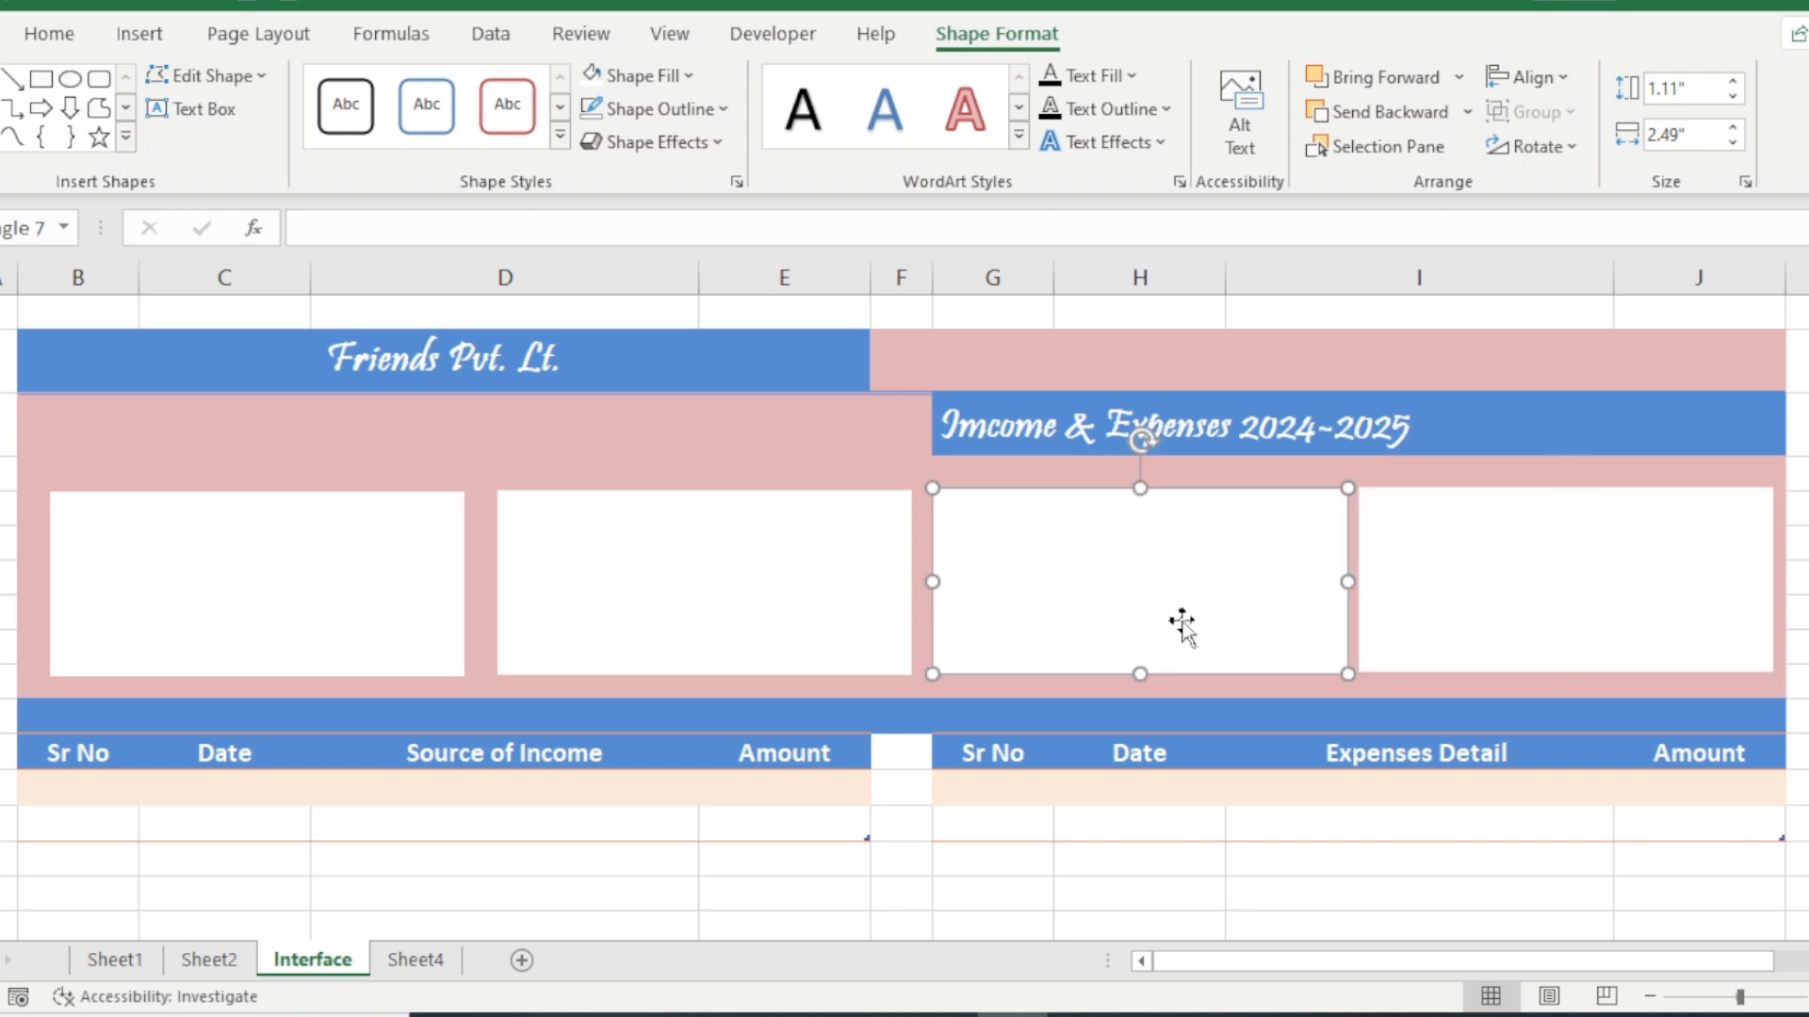
key("Left")
key("Left")
key("Left")
key("Left")
key("Left")
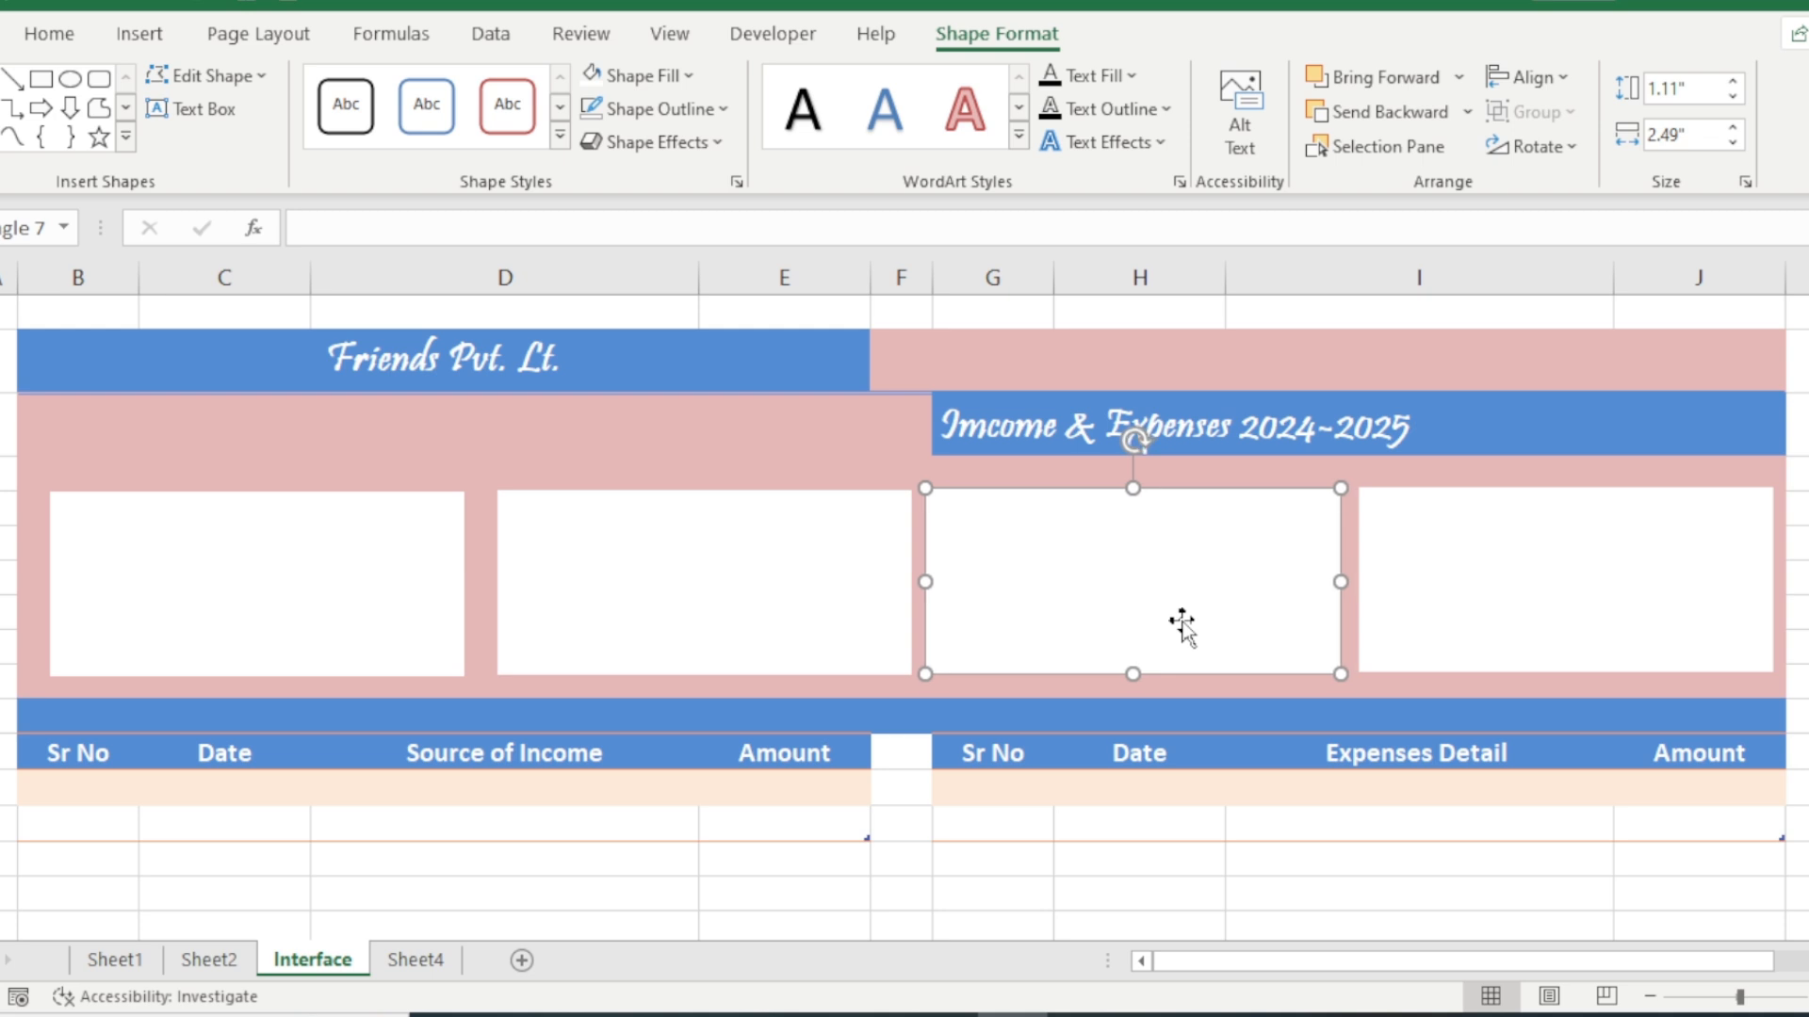
left_click(646, 624)
key("Left")
key("Left")
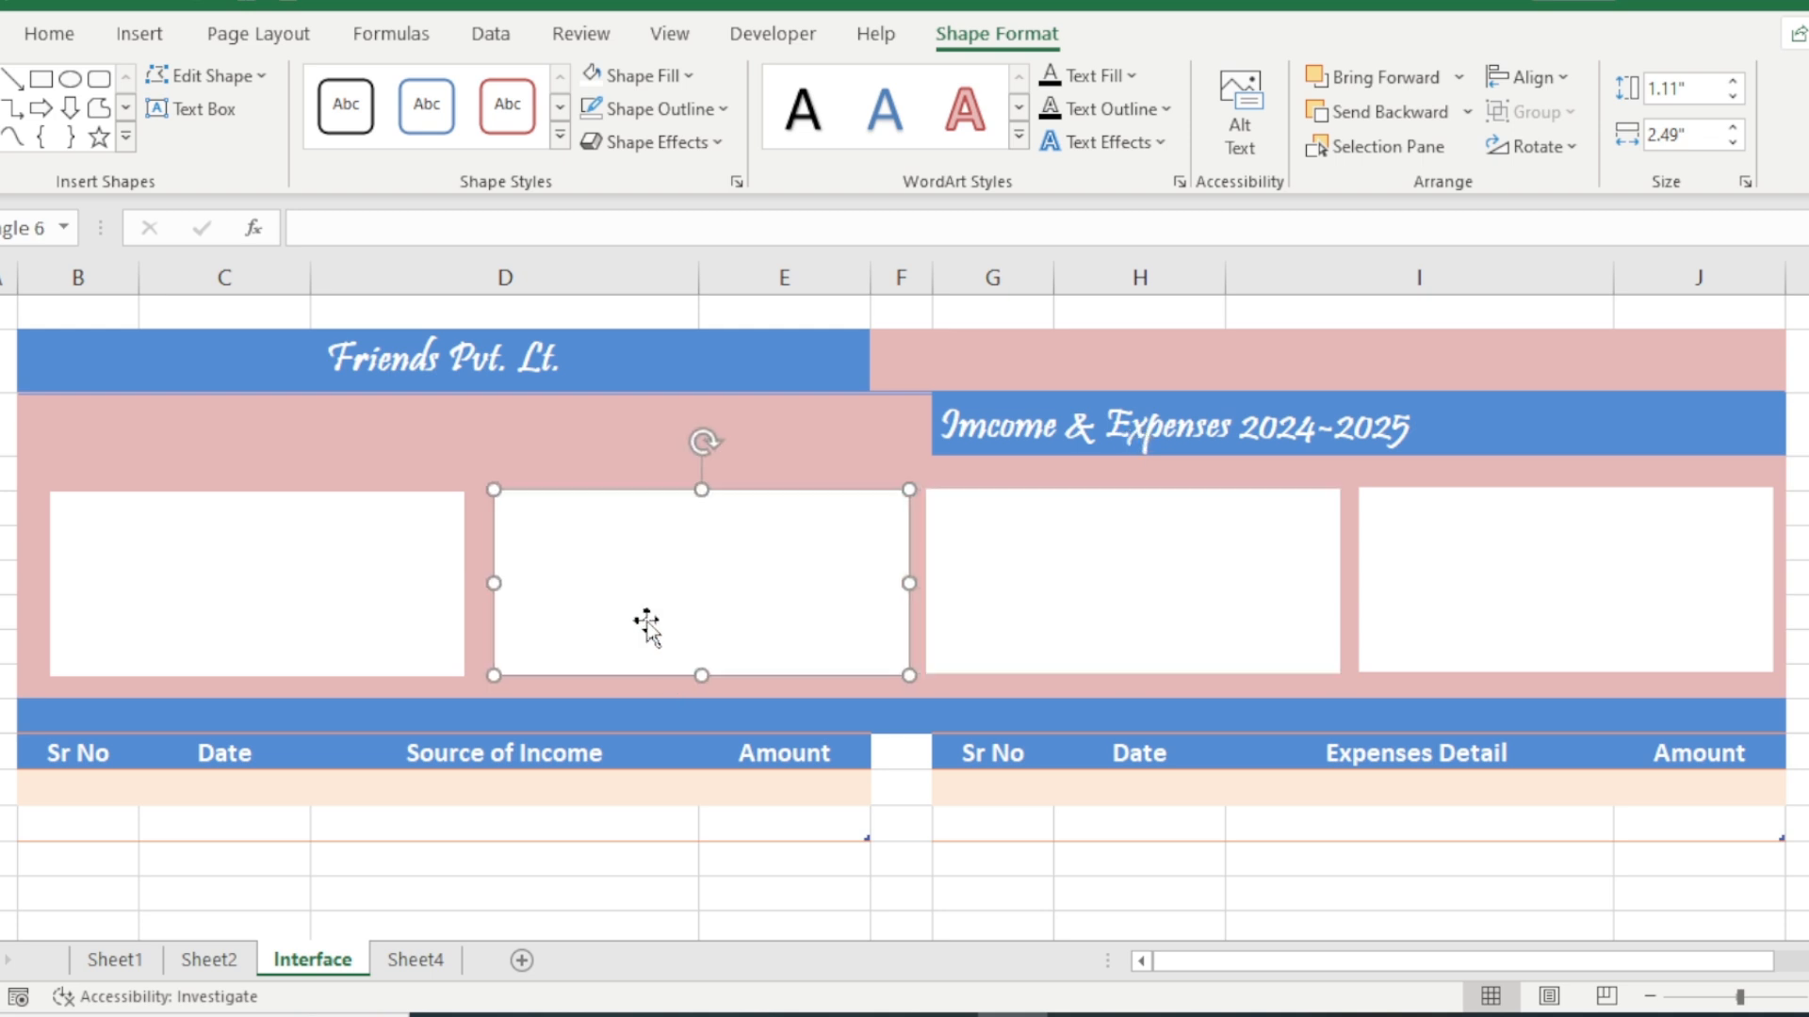
key("Left")
- Nudge the first white card slightly right and up to line it up with the second card
left_click(255, 617)
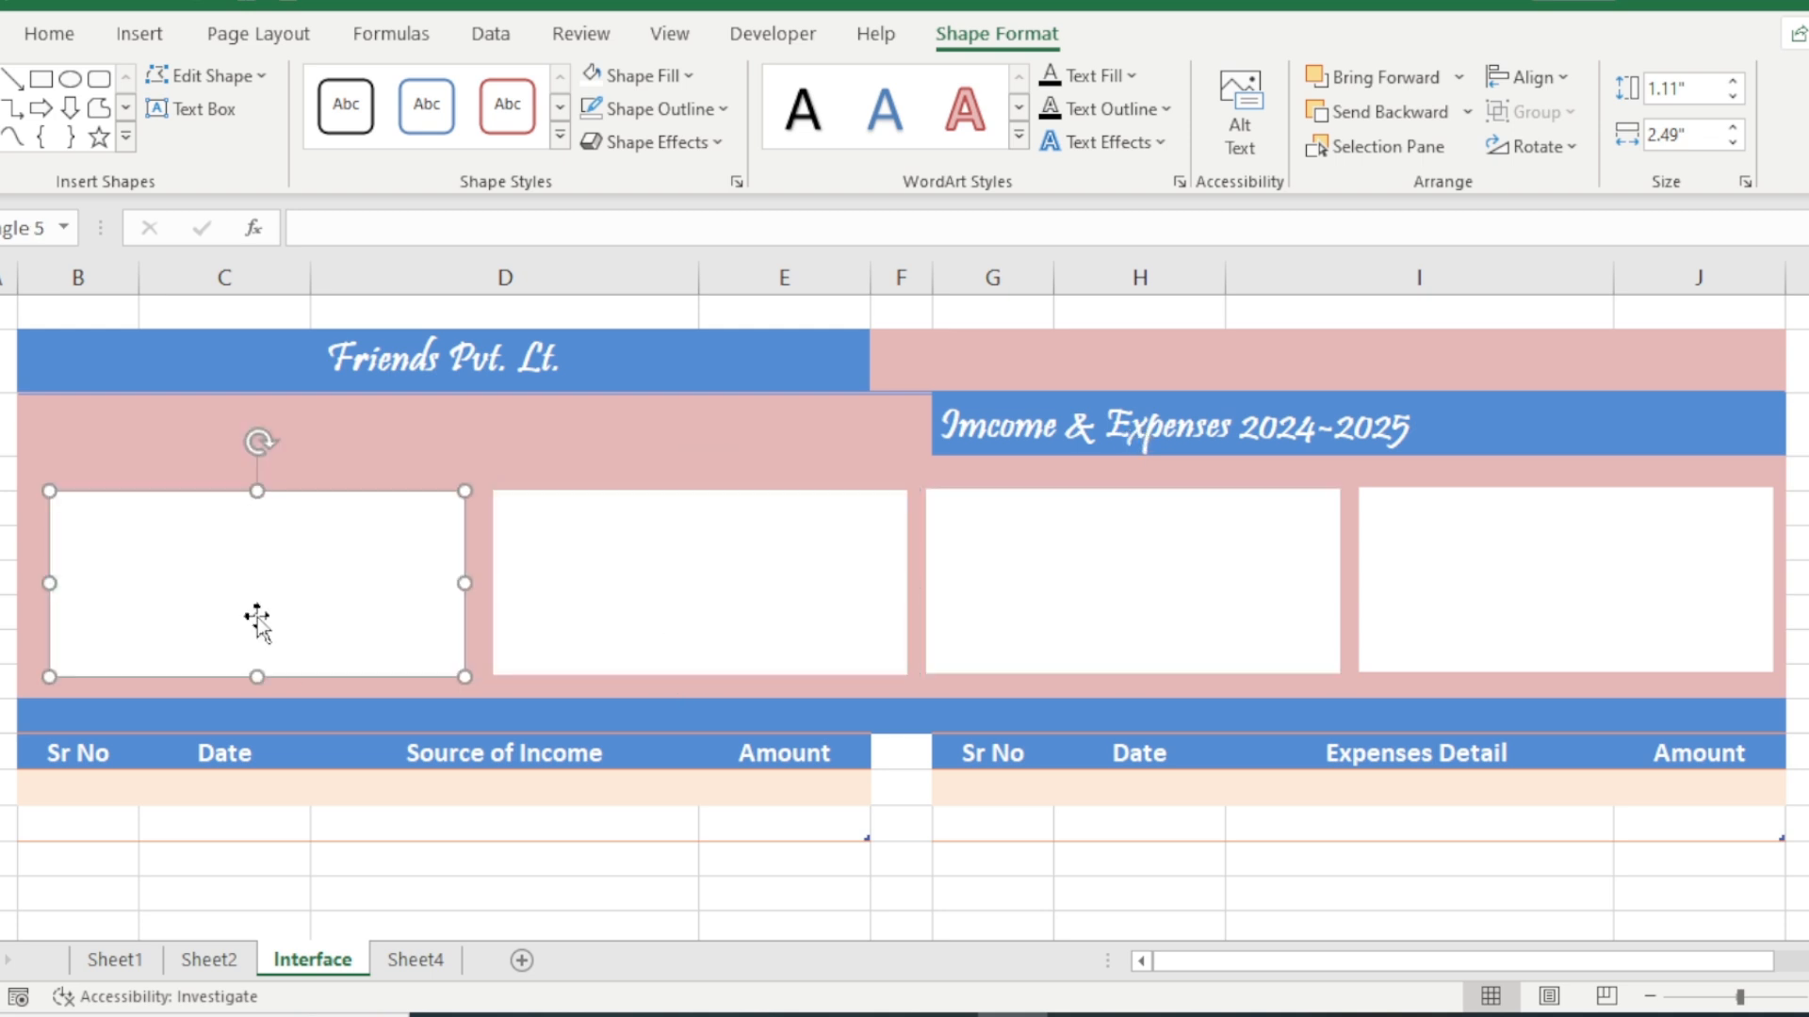
key("Down")
key("Up")
key("Right")
key("Right")
key("Right")
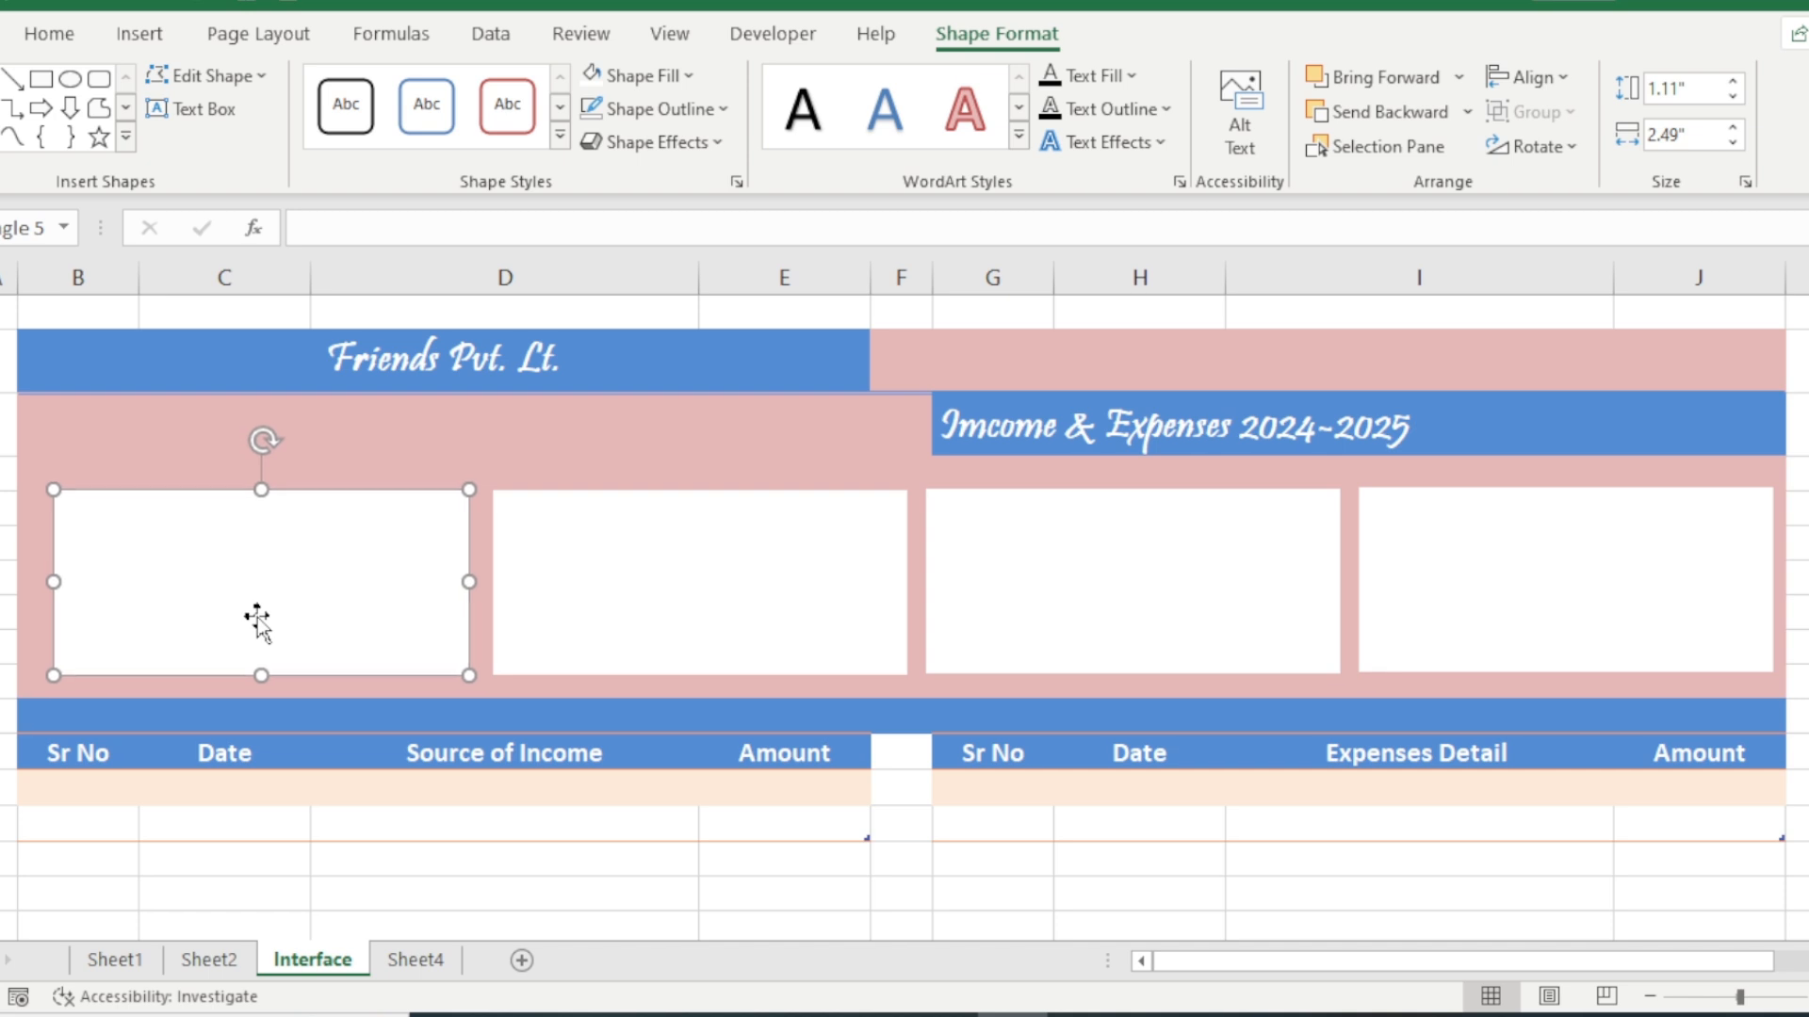
key("Right")
key("Right")
left_click(474, 427)
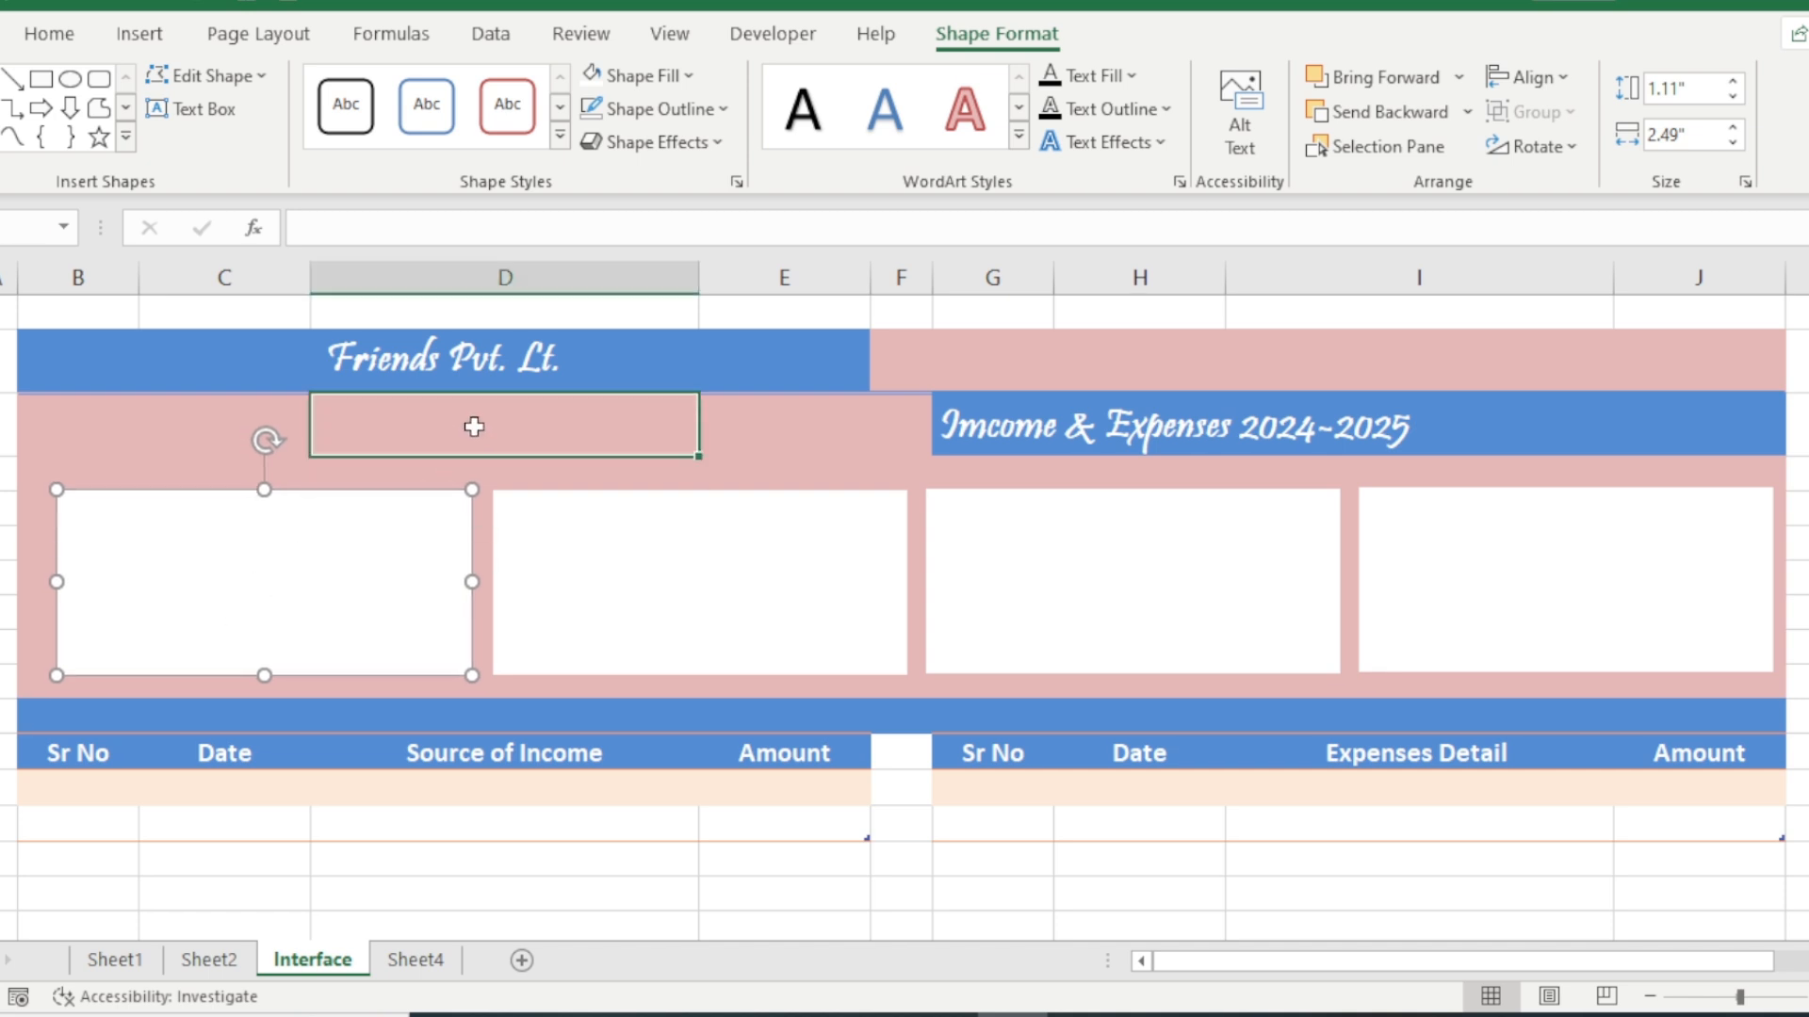
left_click(283, 558)
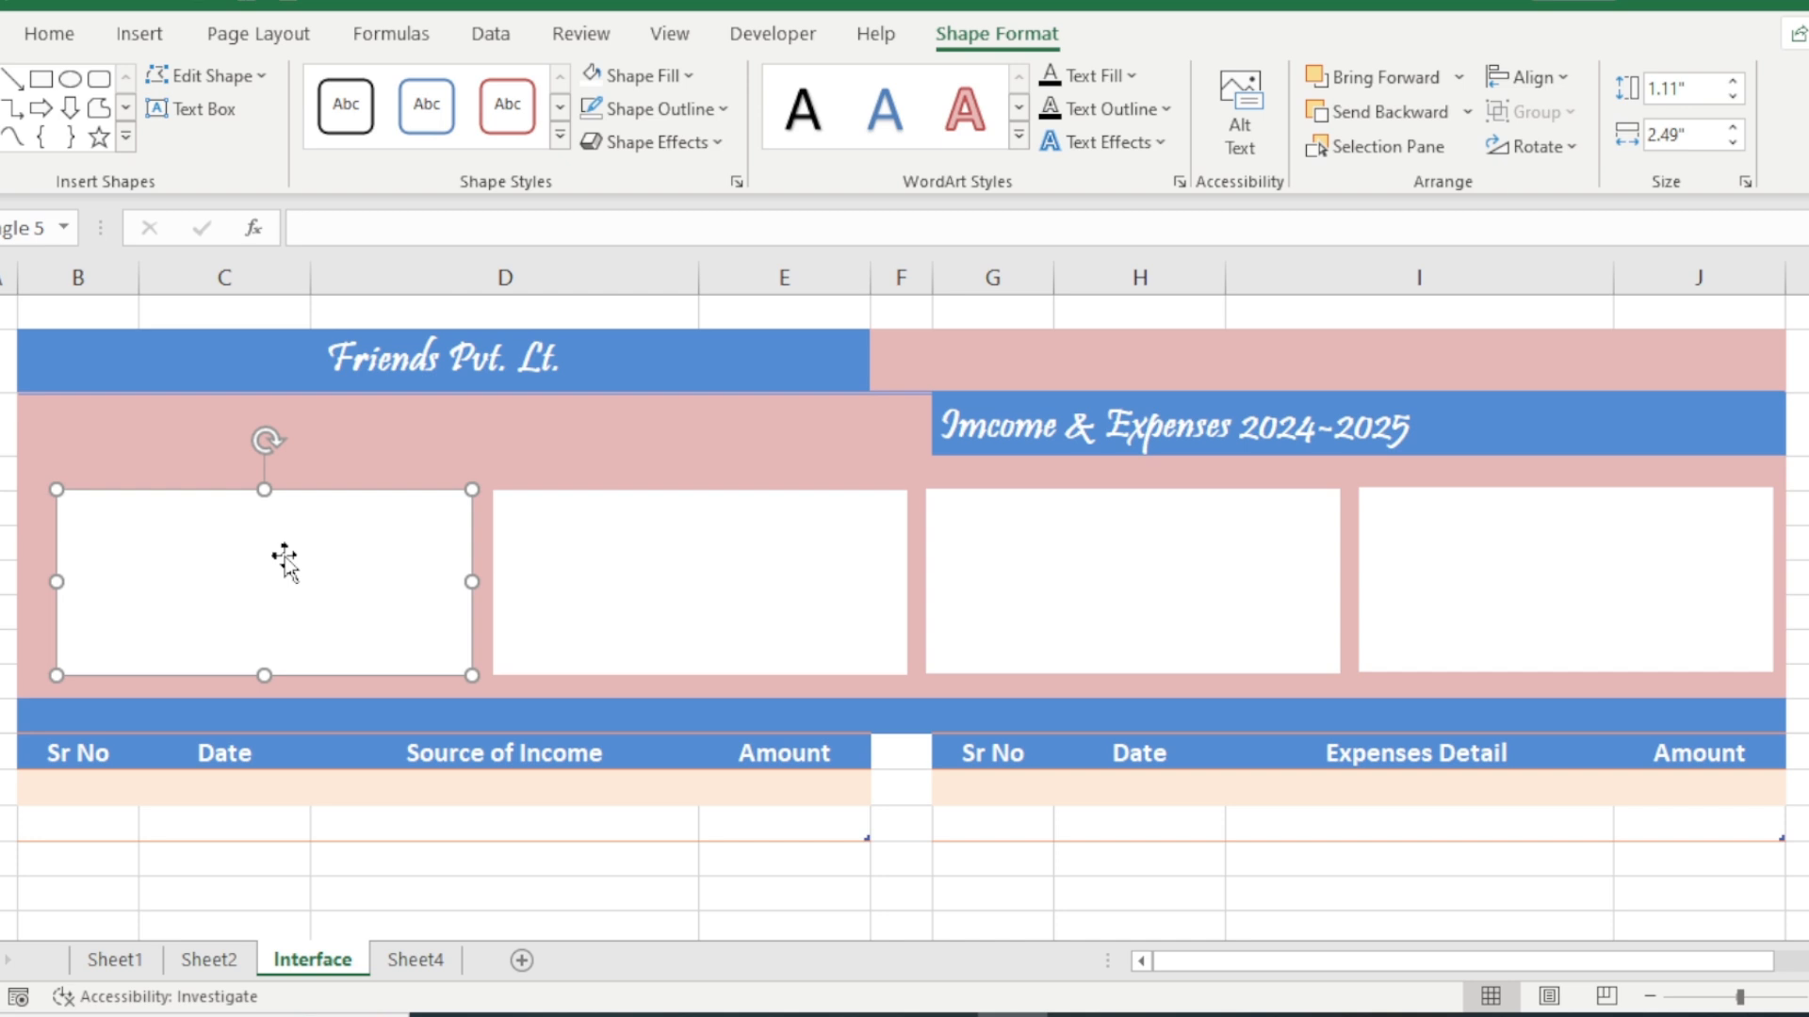
left_click(610, 577)
left_click(379, 593)
- Copy the money bag, banknote, profit and loss icons from Sheet1 and paste them into the Interface sheet
left_click(115, 961)
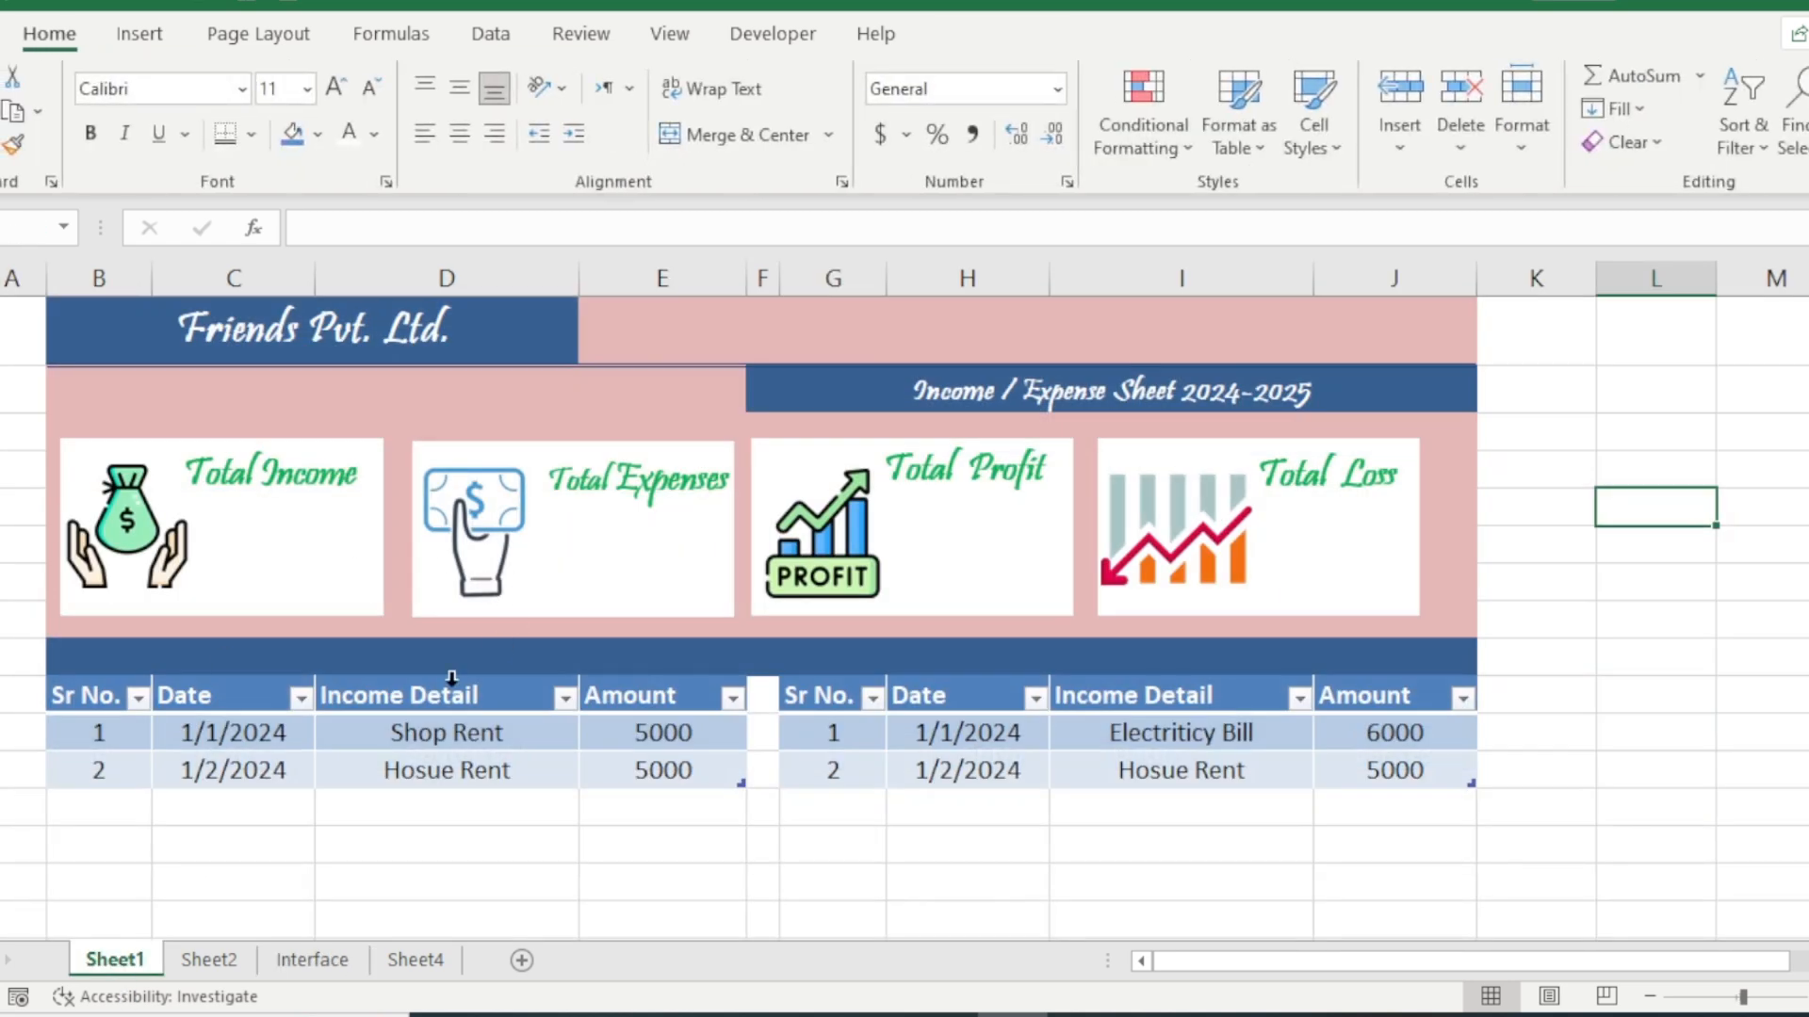
left_click(165, 532)
left_click(466, 518)
left_click(813, 533)
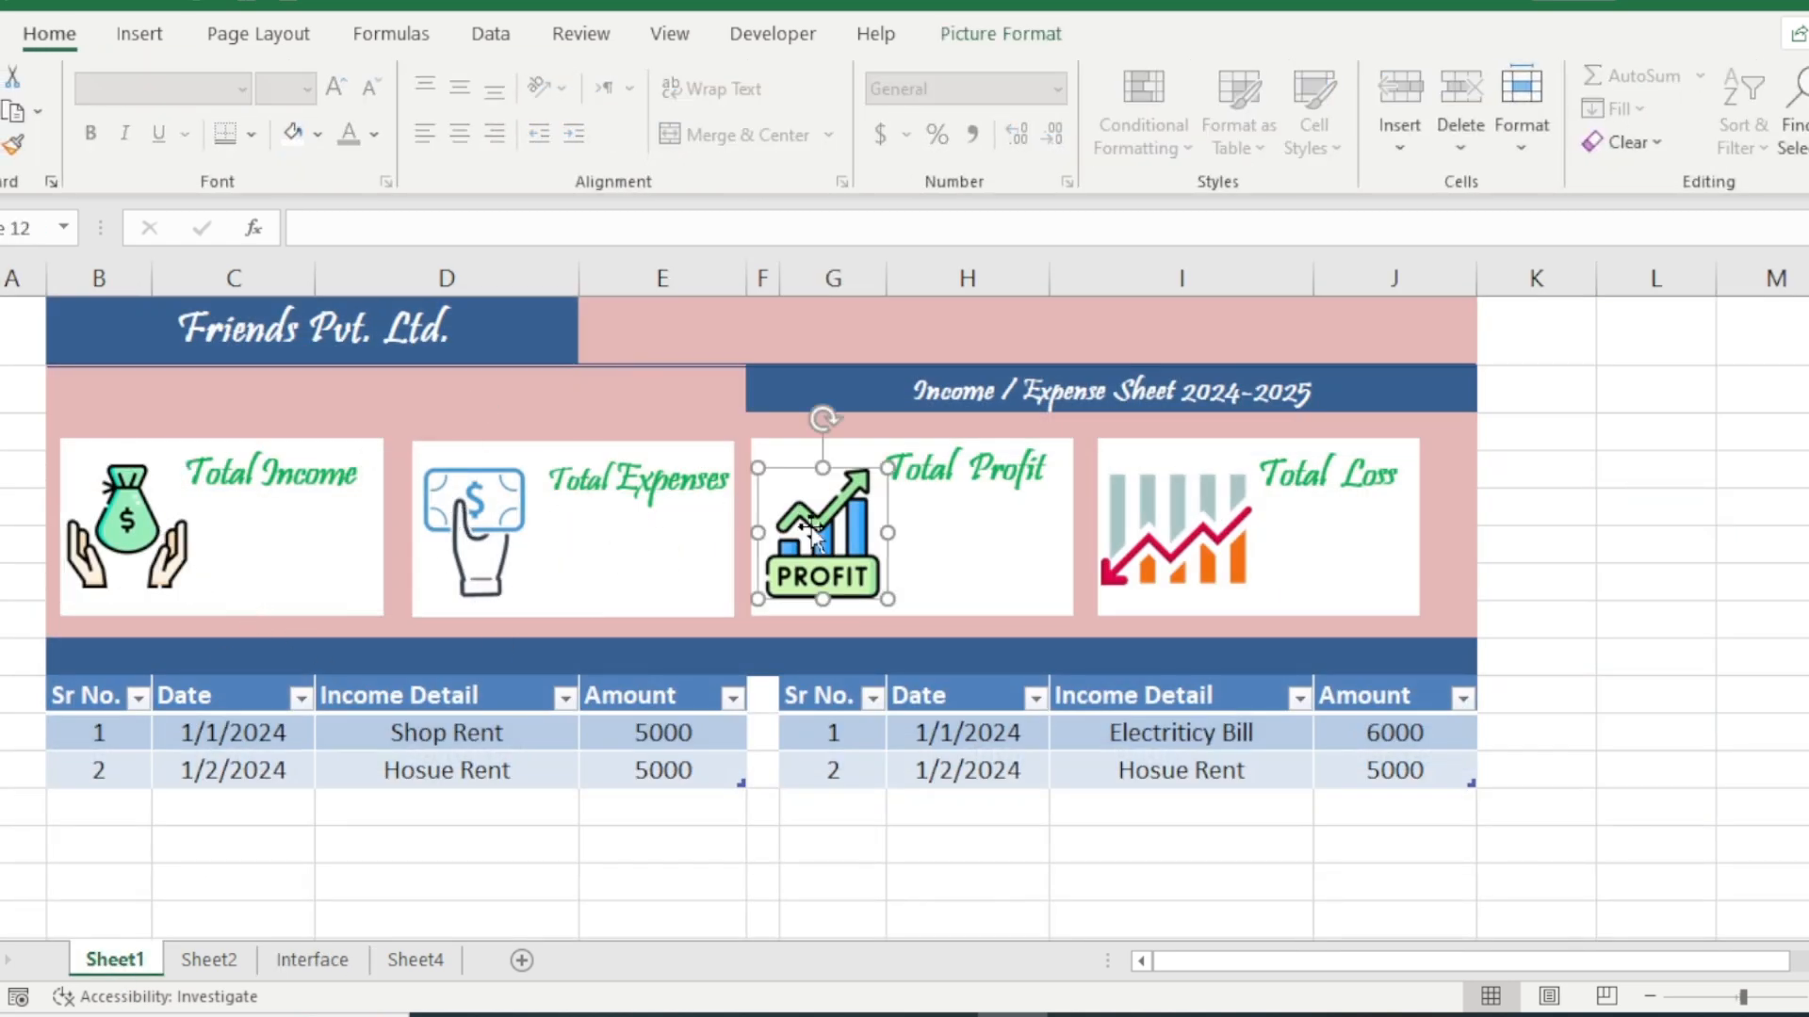
left_click(1182, 530)
left_click(816, 570)
left_click(168, 564)
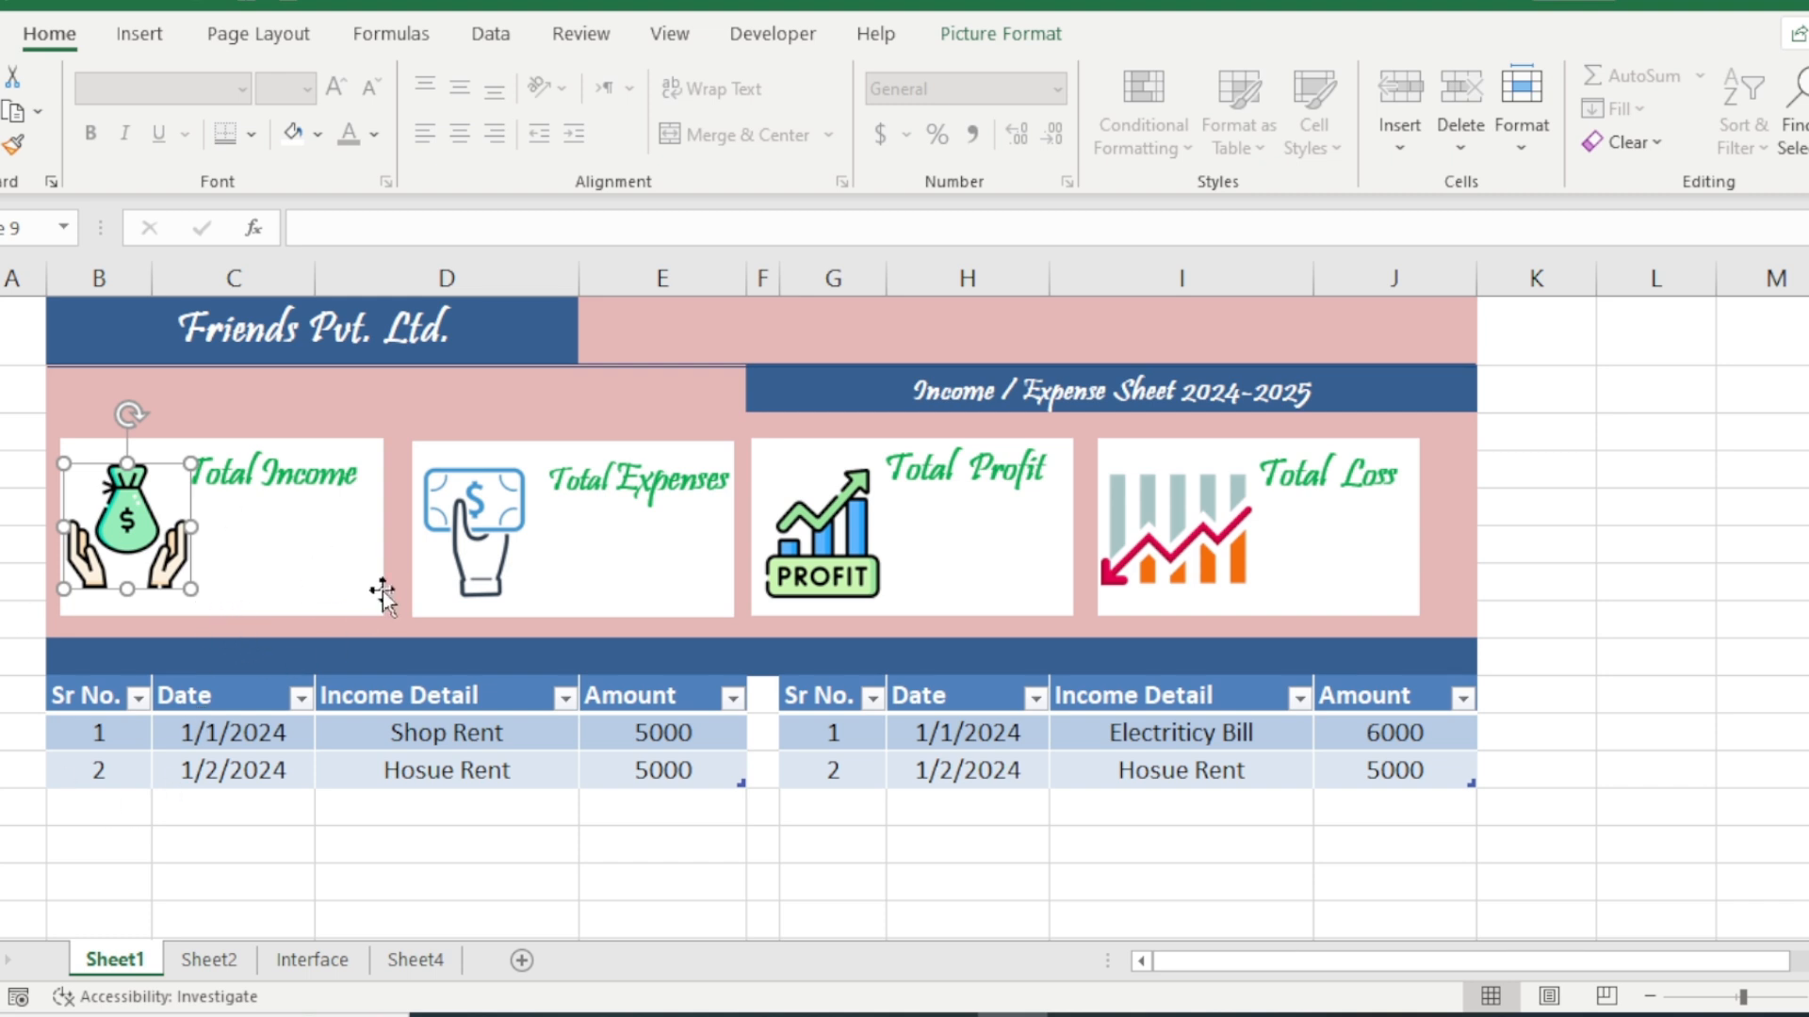
left_click(463, 535, "ctrl")
left_click(838, 513, "ctrl")
left_click(1177, 515, "ctrl")
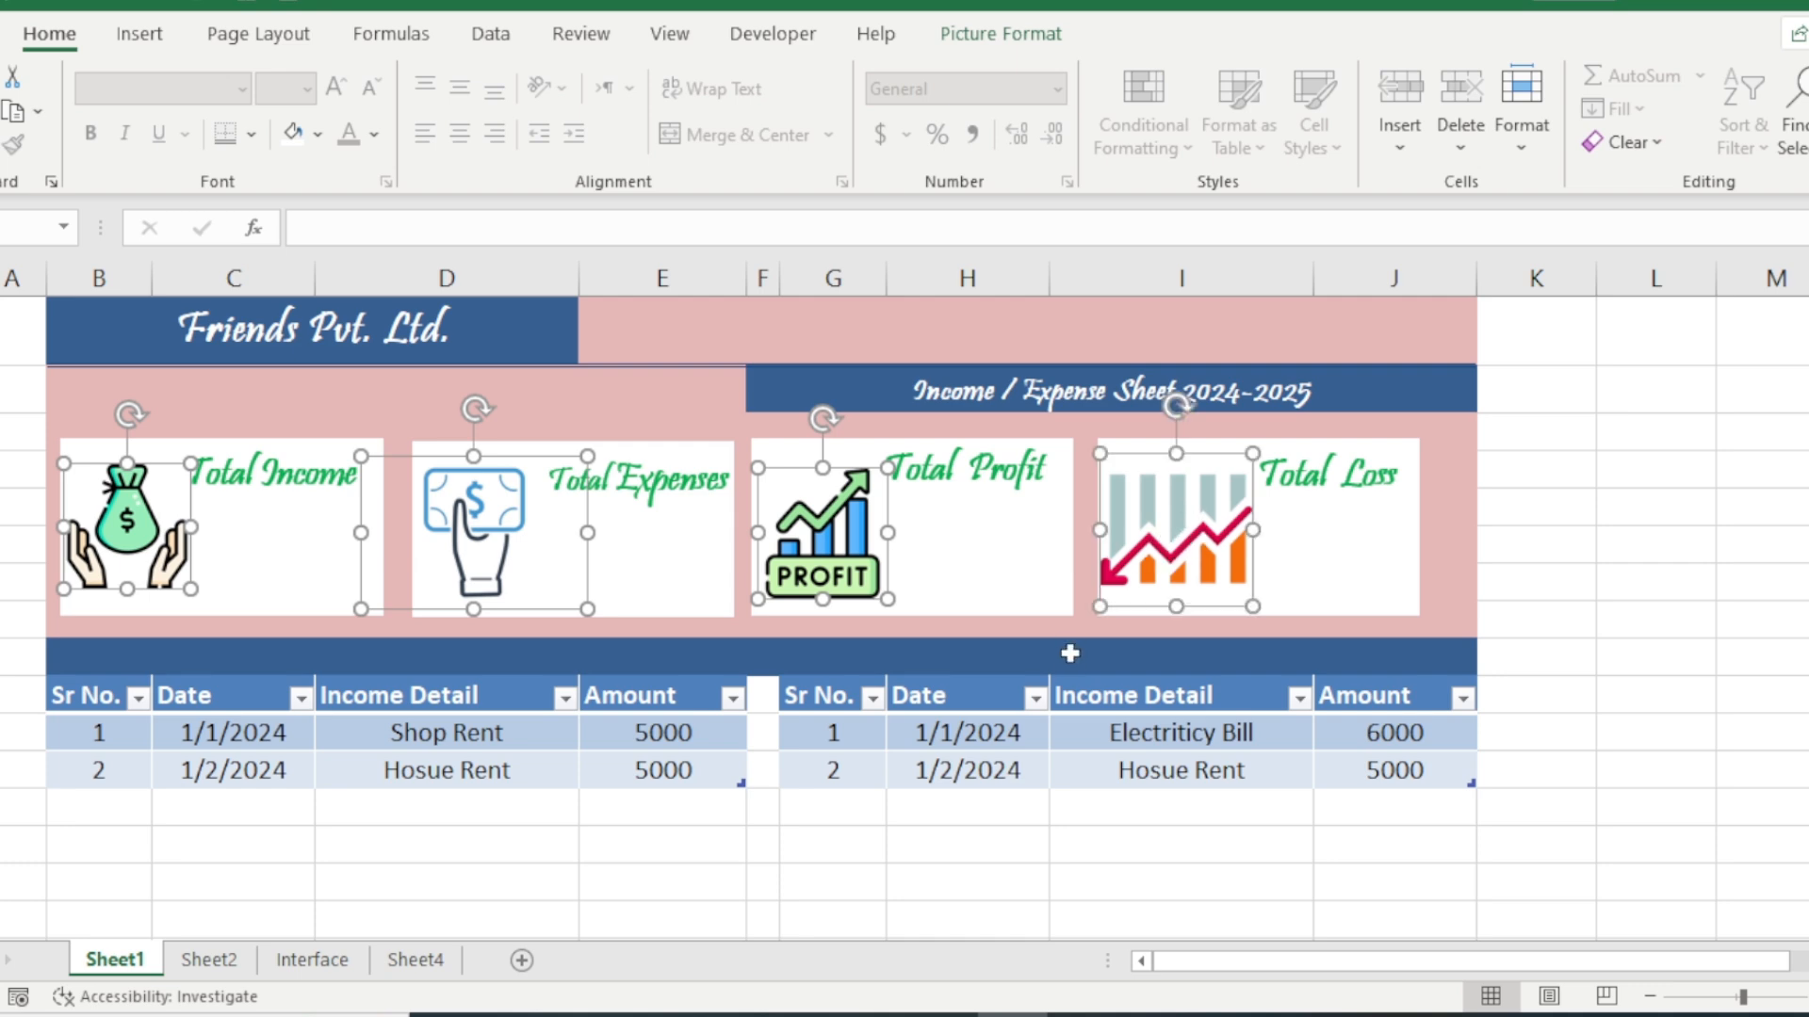
left_click(317, 961)
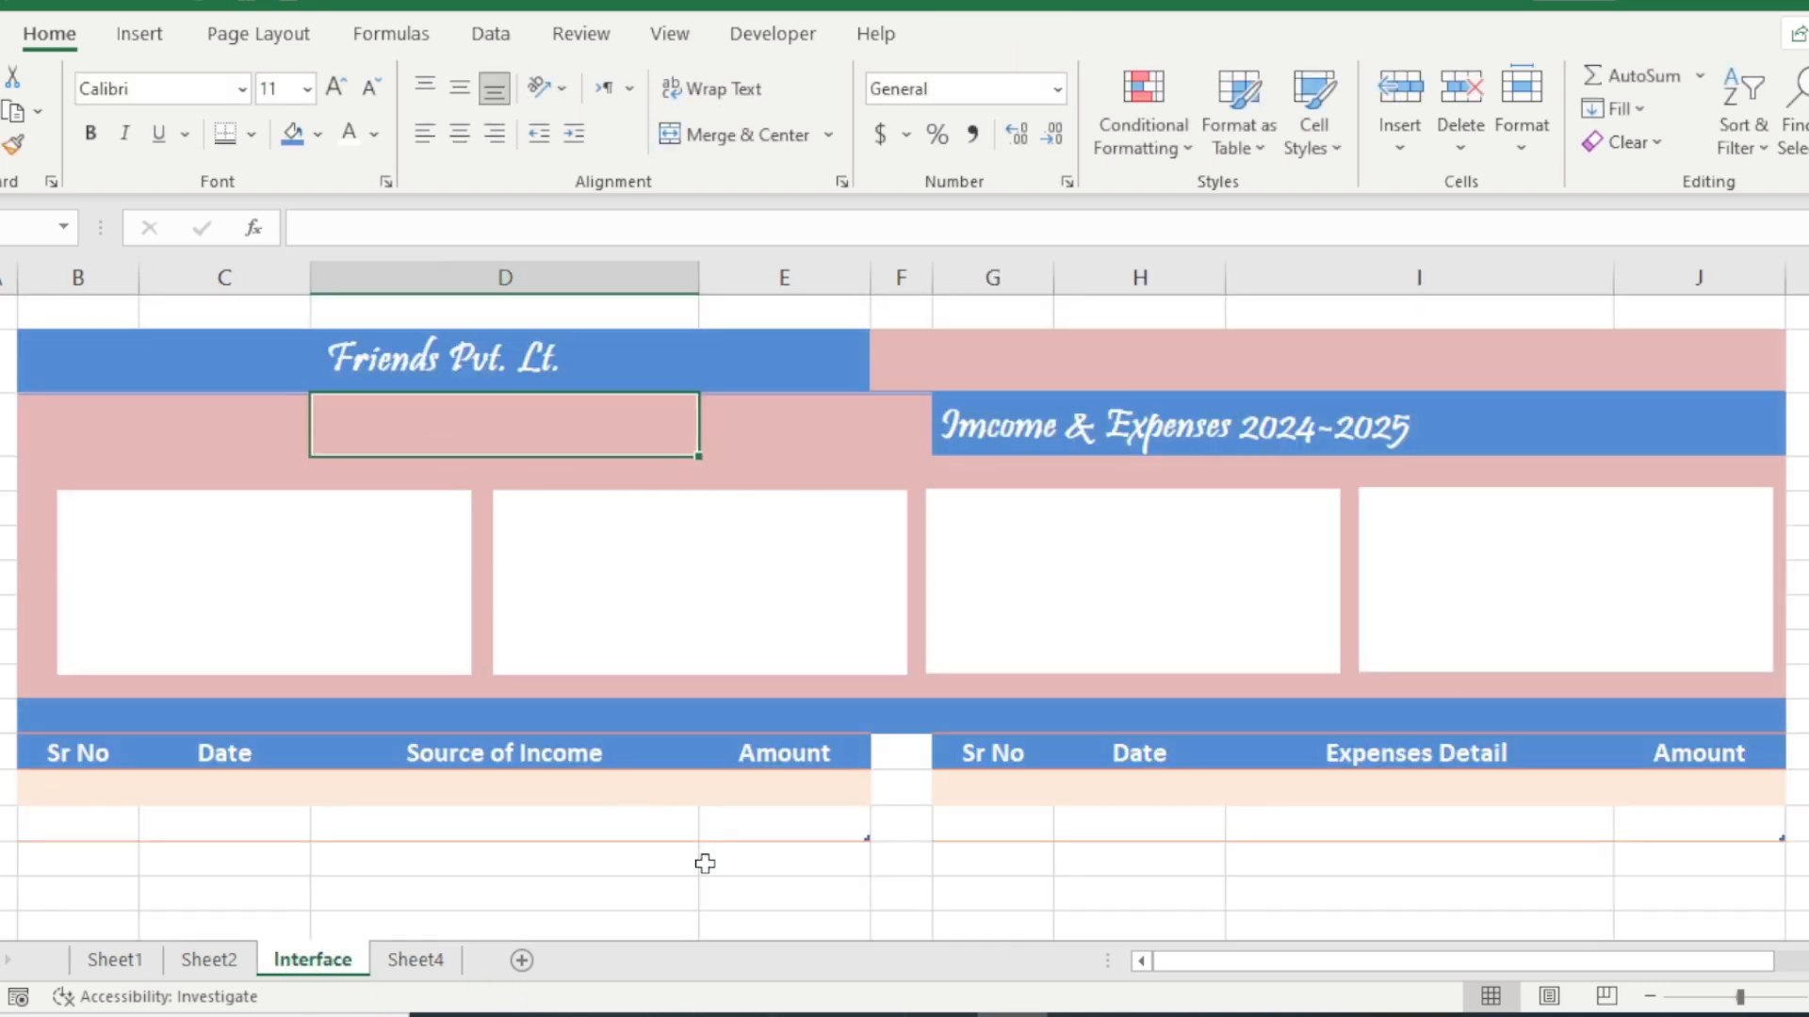
key("ctrl+v")
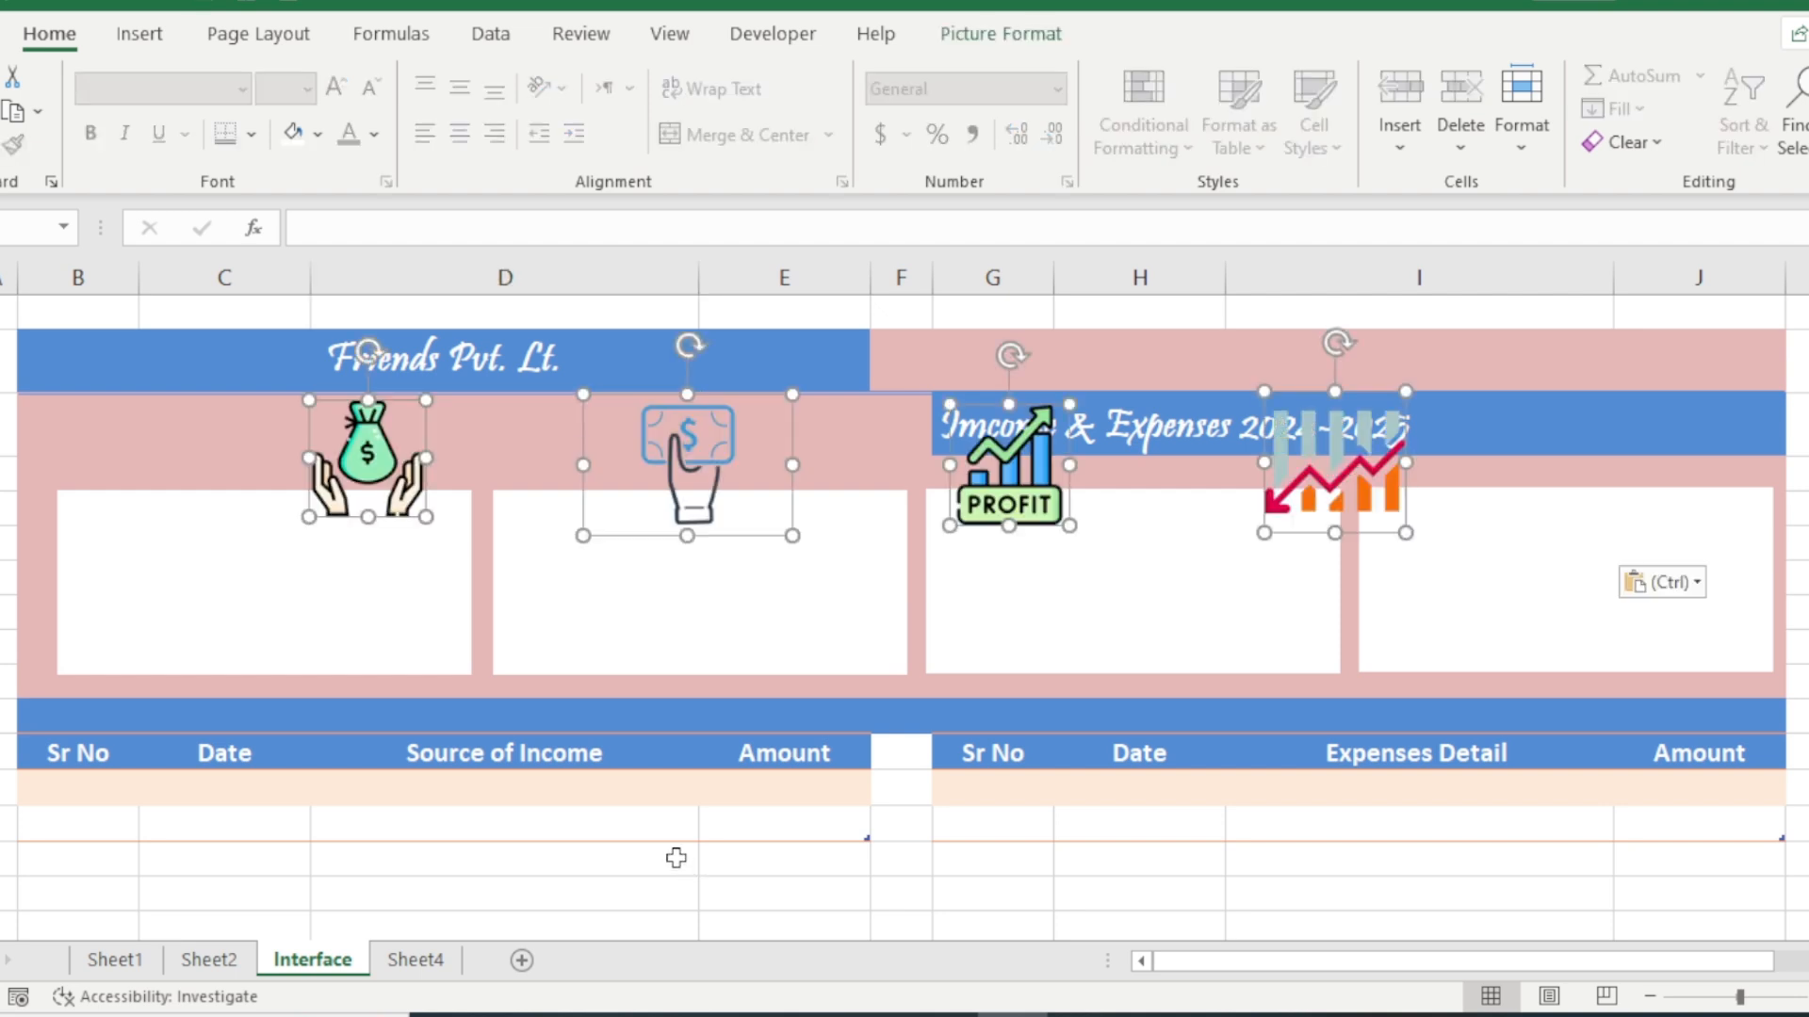
- Place the money bag, banknote, profit and loss icons at the left side of the four white cards, one per card
left_click(500, 475)
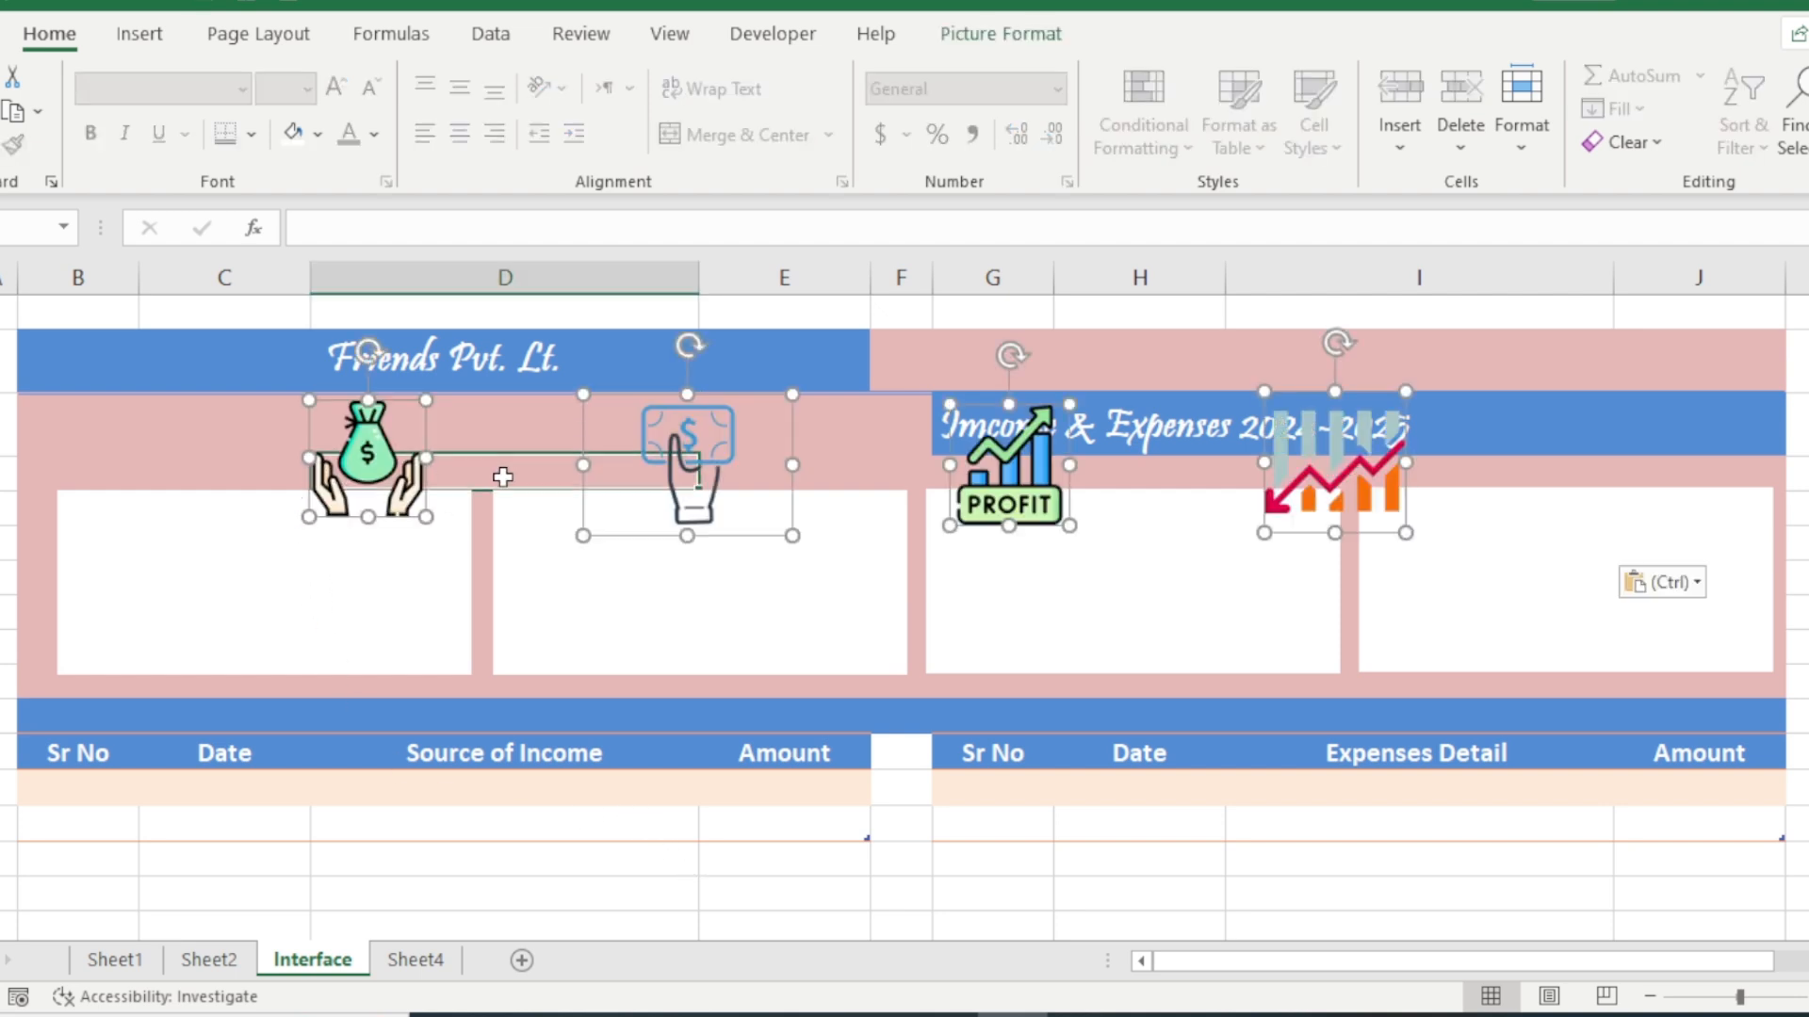
left_click(367, 462)
left_click_drag(368, 462, 132, 578)
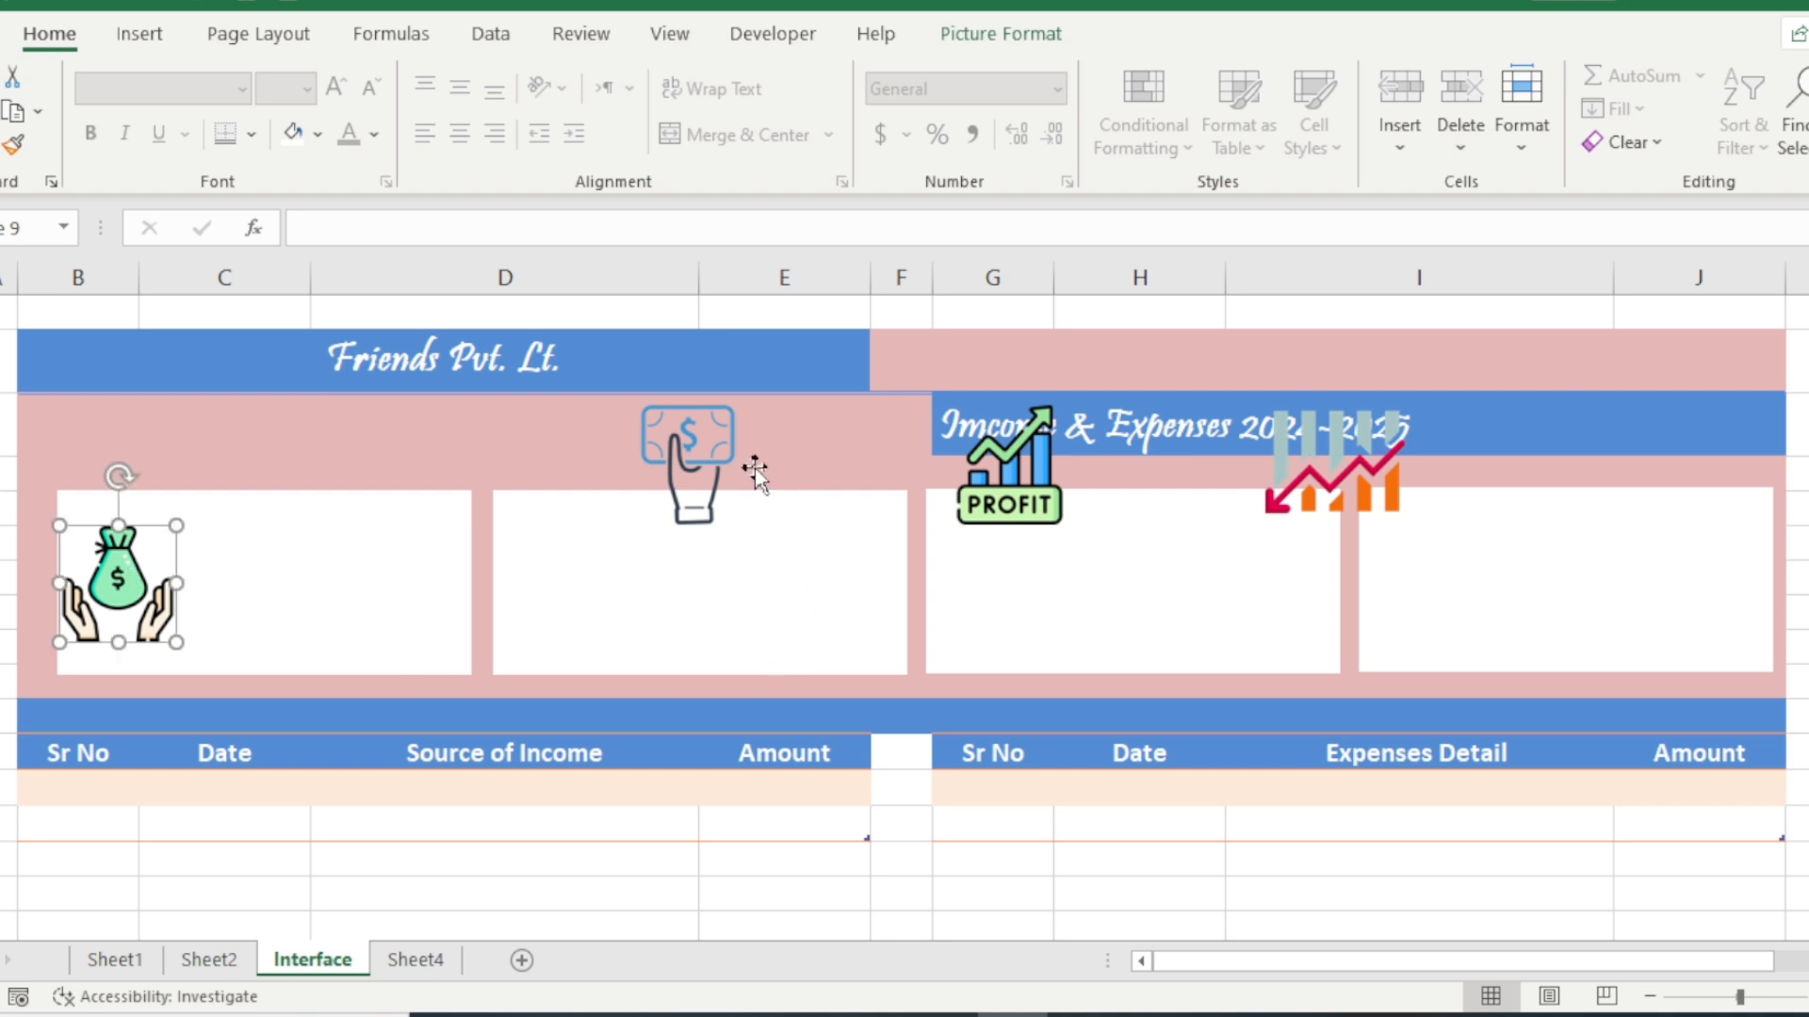
left_click_drag(699, 471, 565, 570)
left_click_drag(1004, 466, 985, 589)
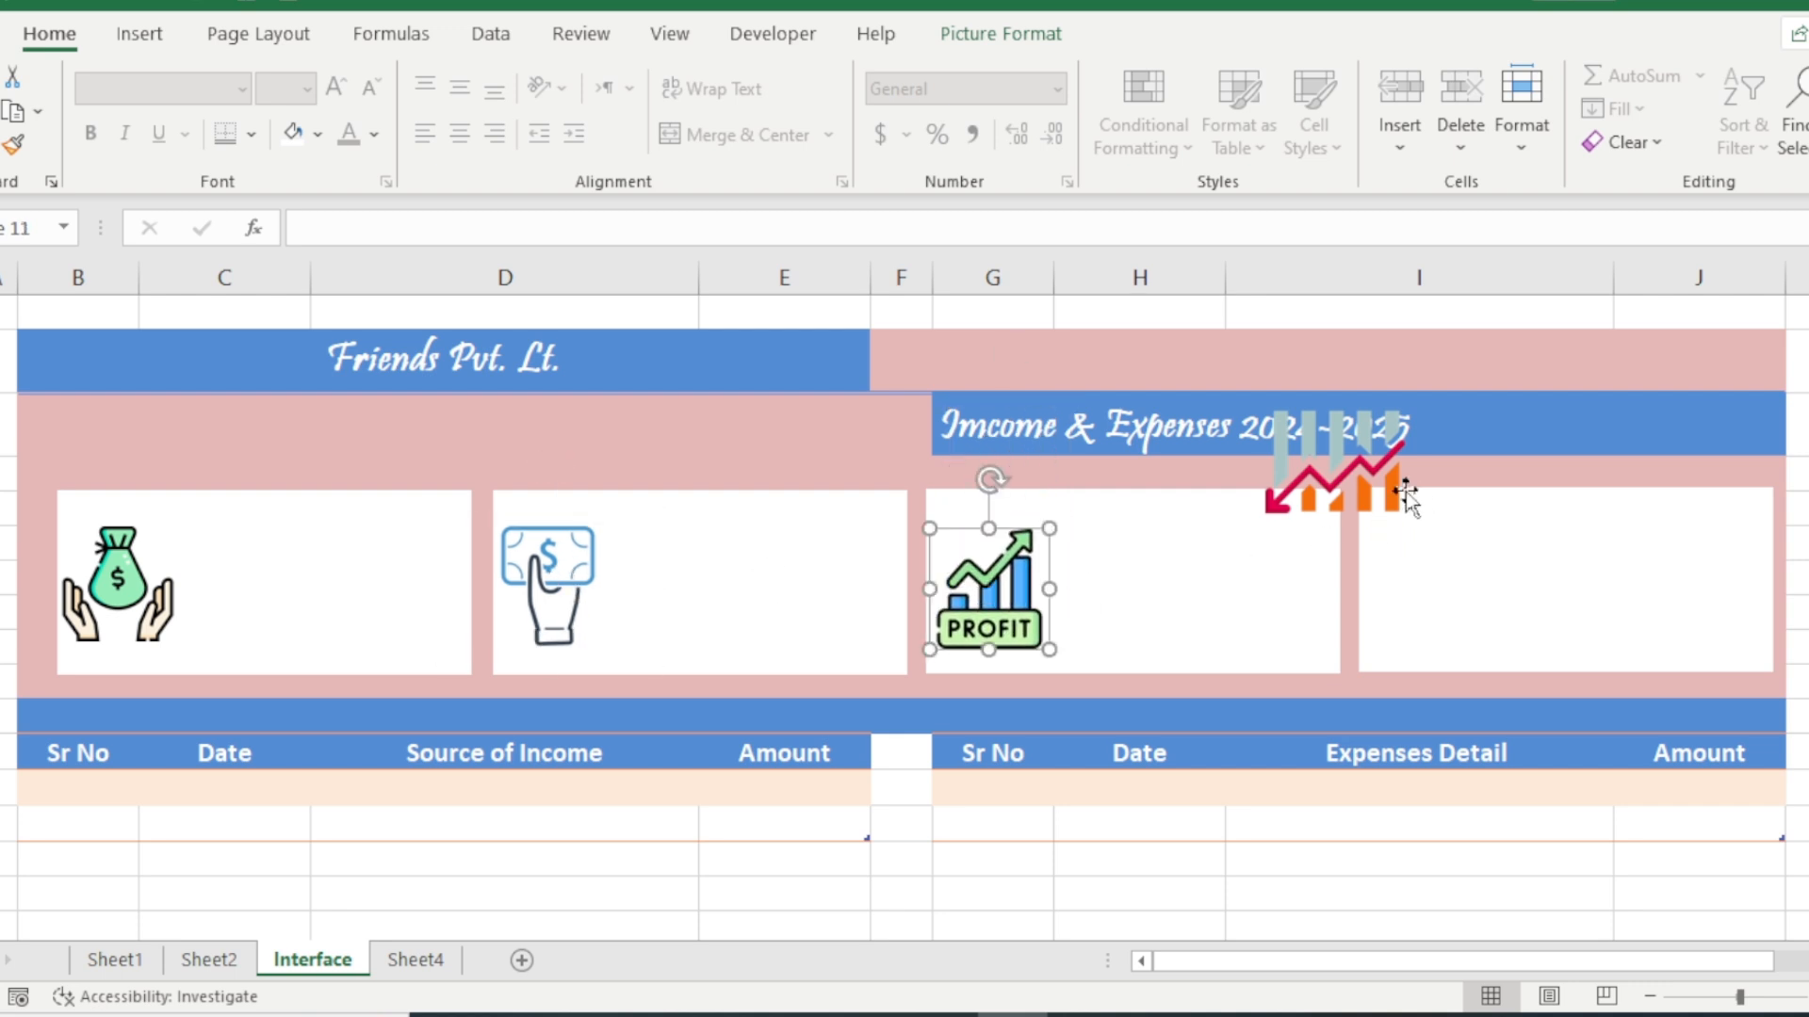
left_click_drag(1350, 466, 1457, 589)
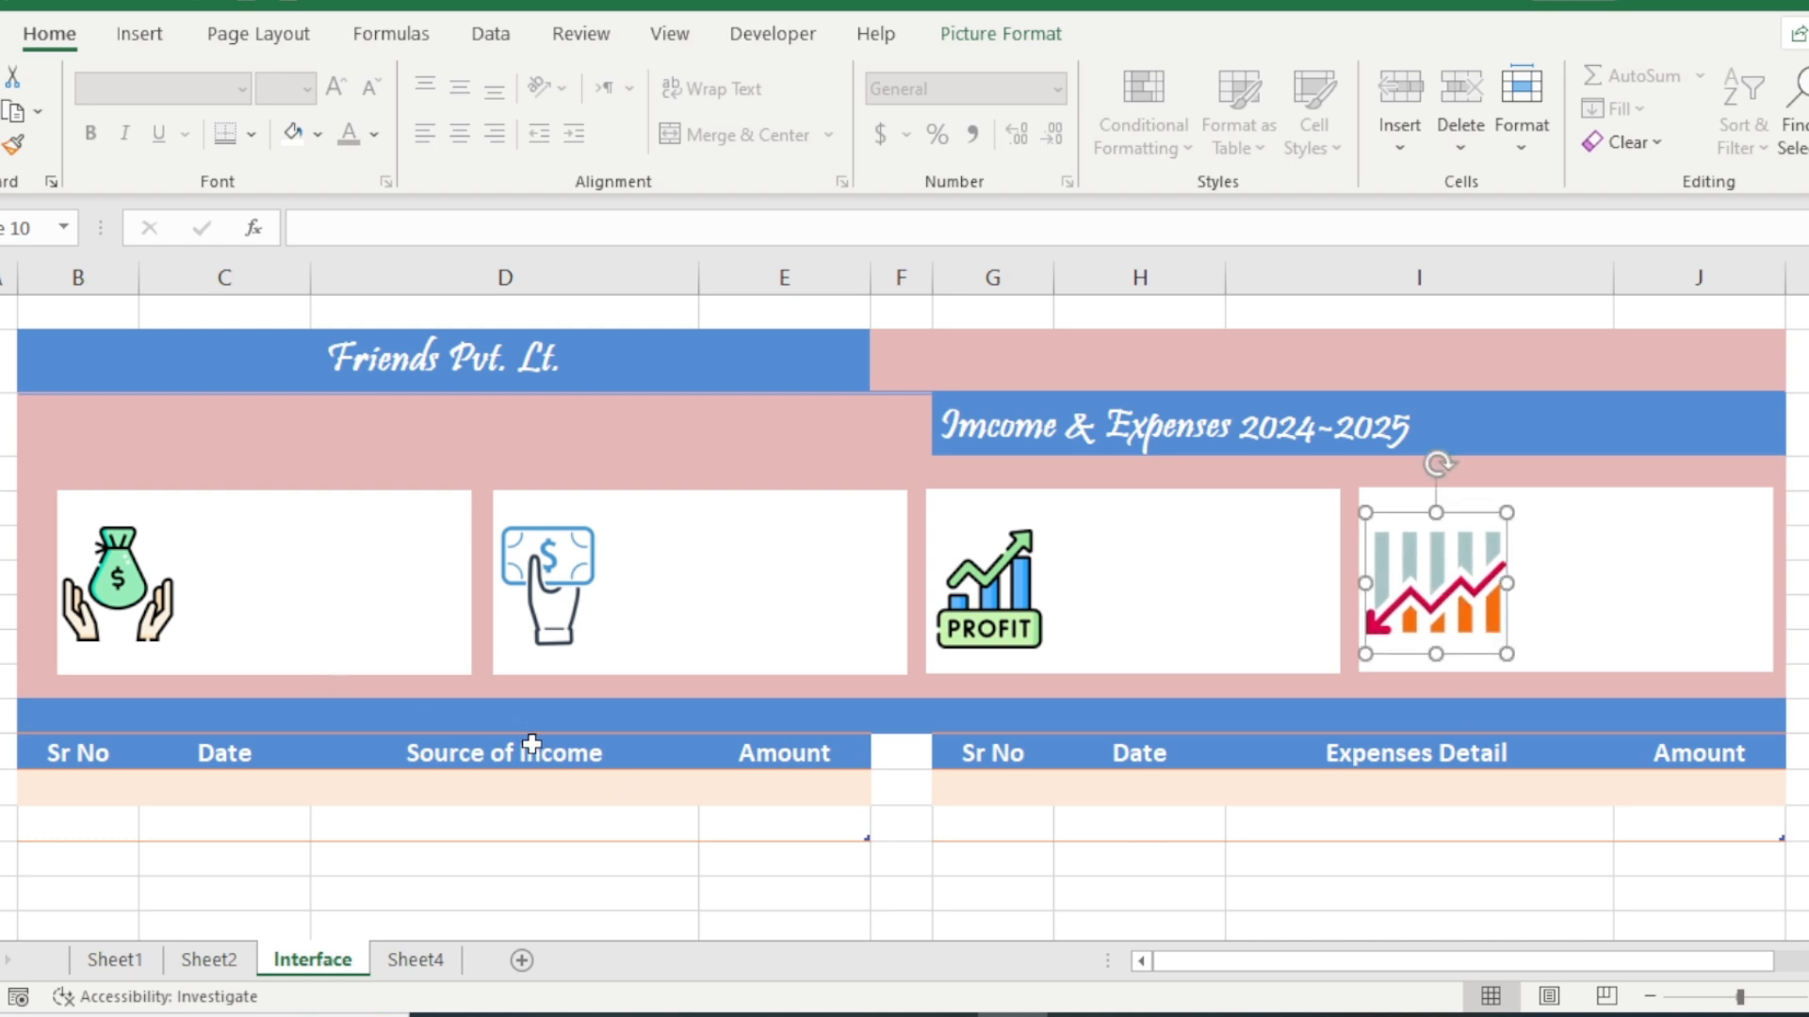
- Enlarge the money bag icon to about 0.73" by 0.74" and recolor it with the dark orange variation
left_click(533, 599)
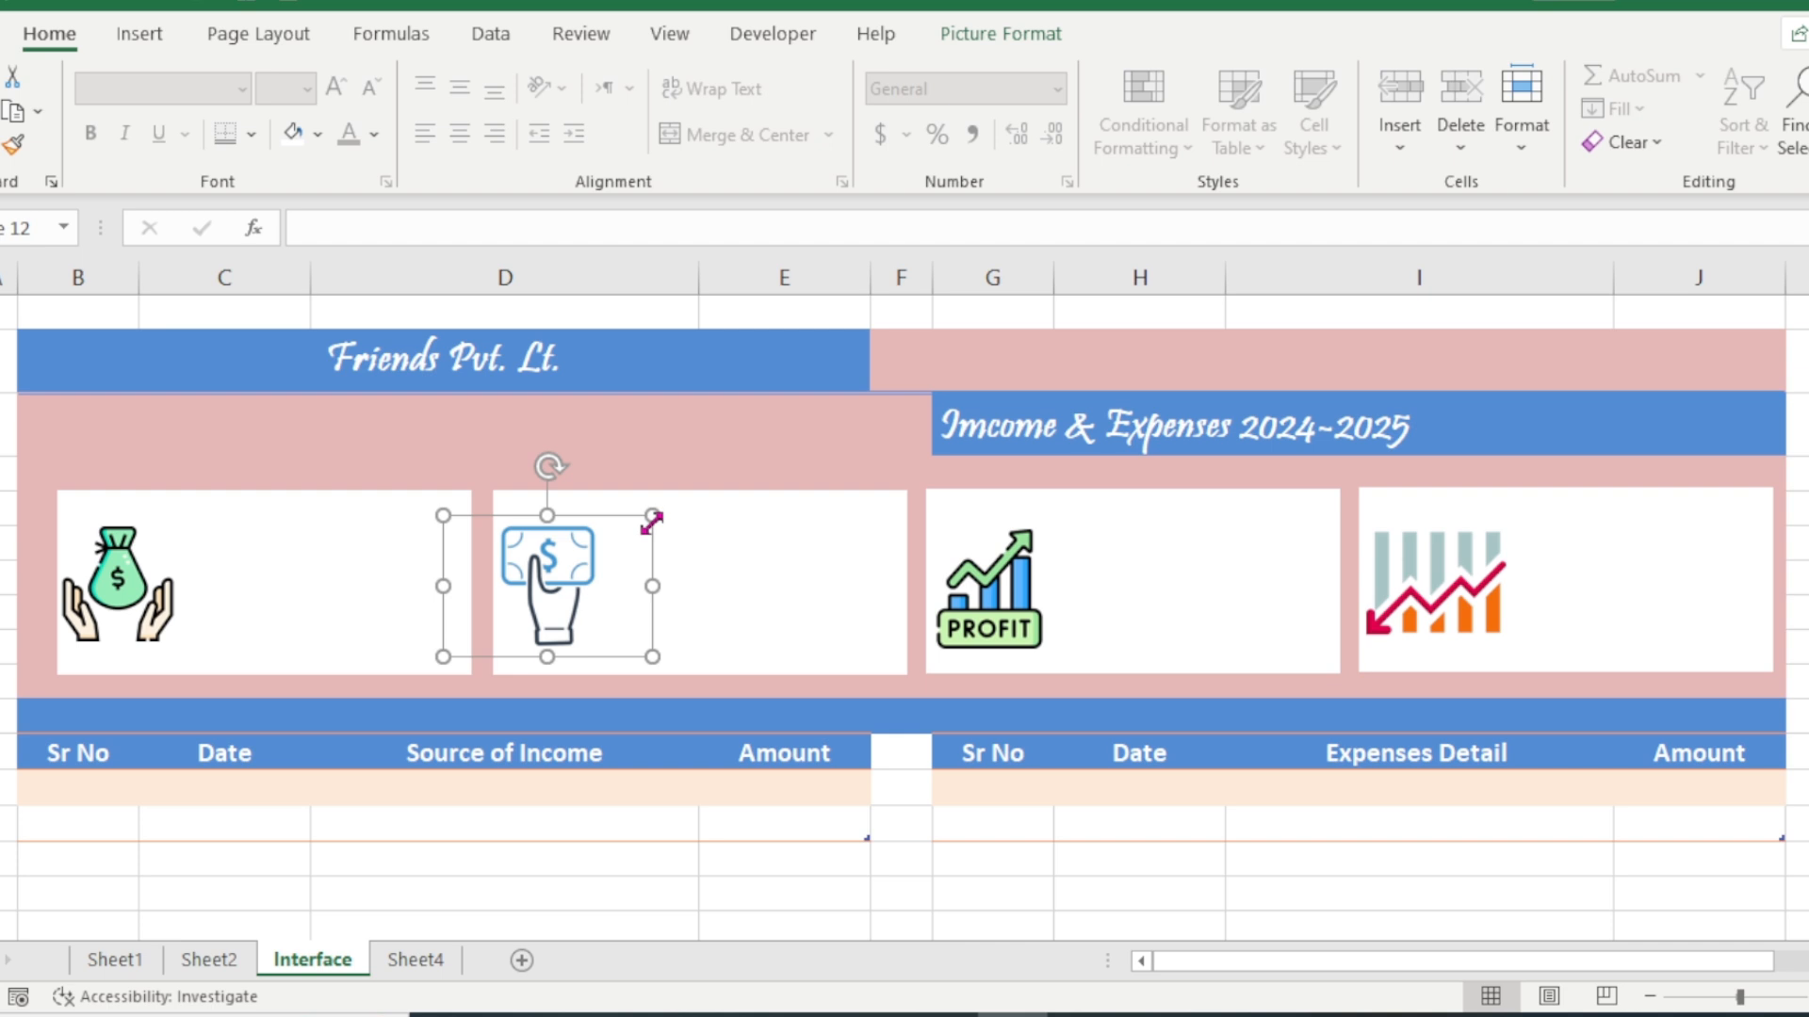
left_click(114, 611)
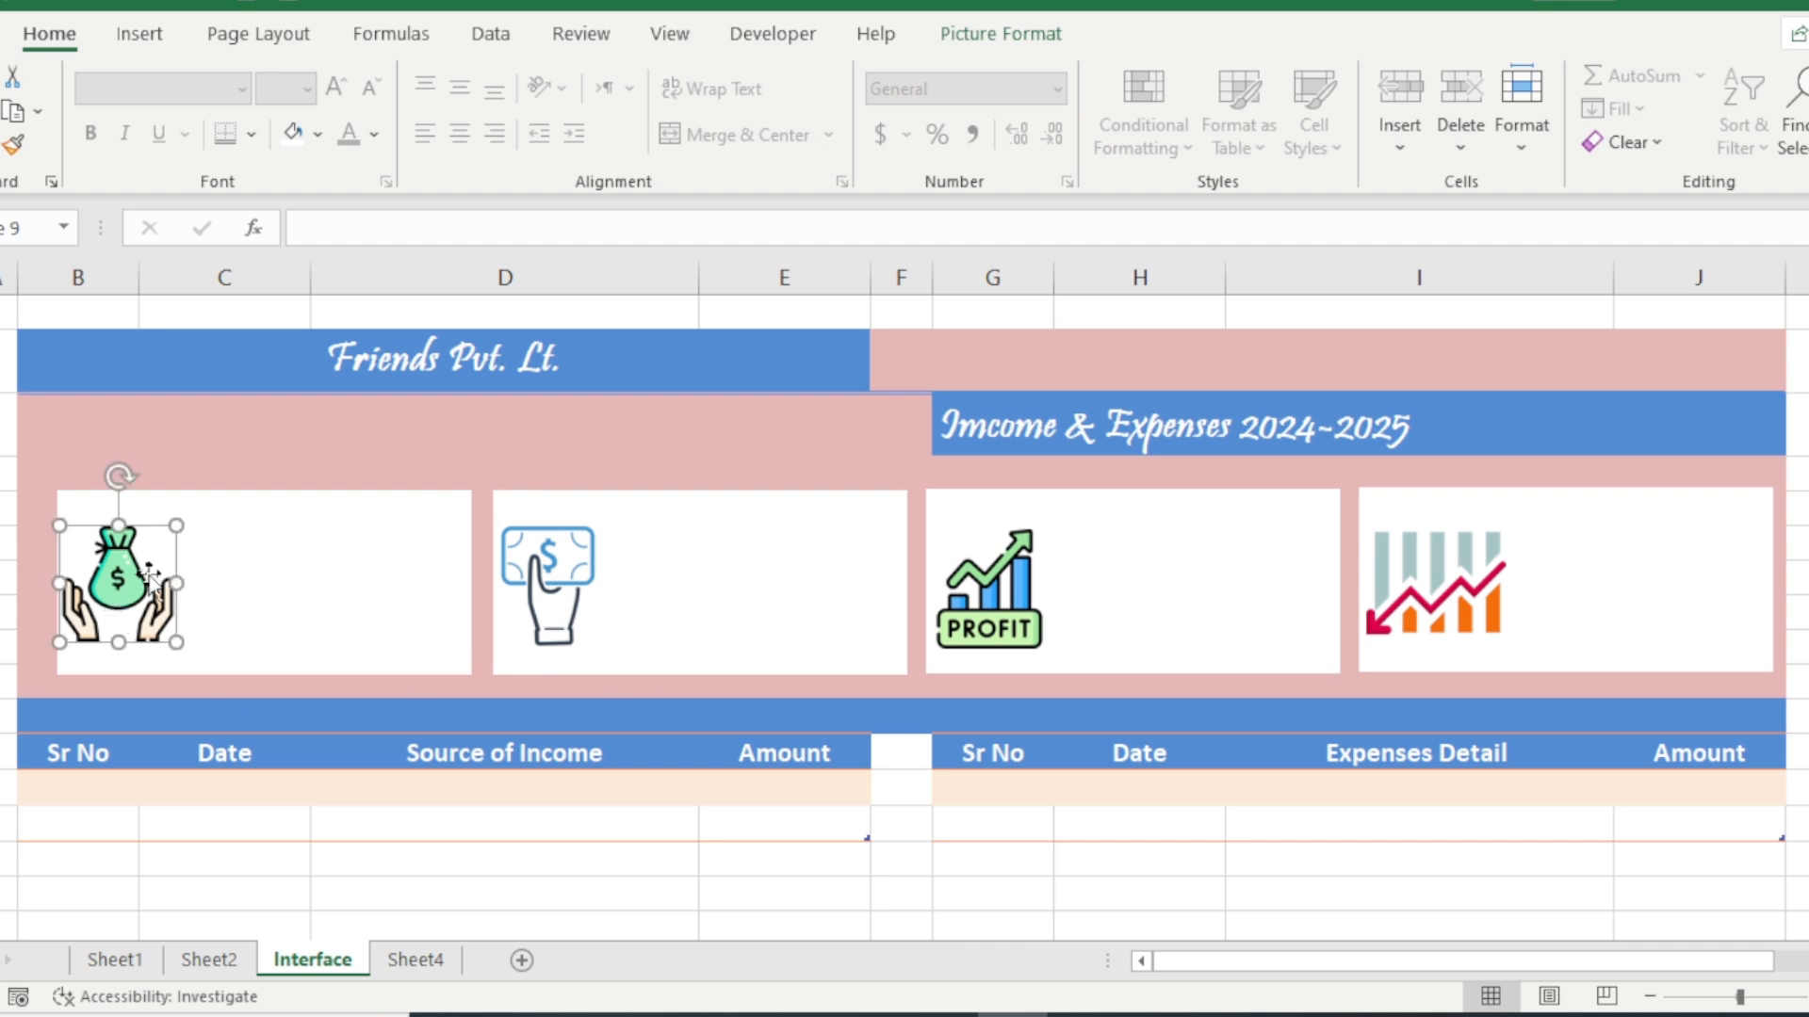
left_click_drag(176, 533, 184, 518)
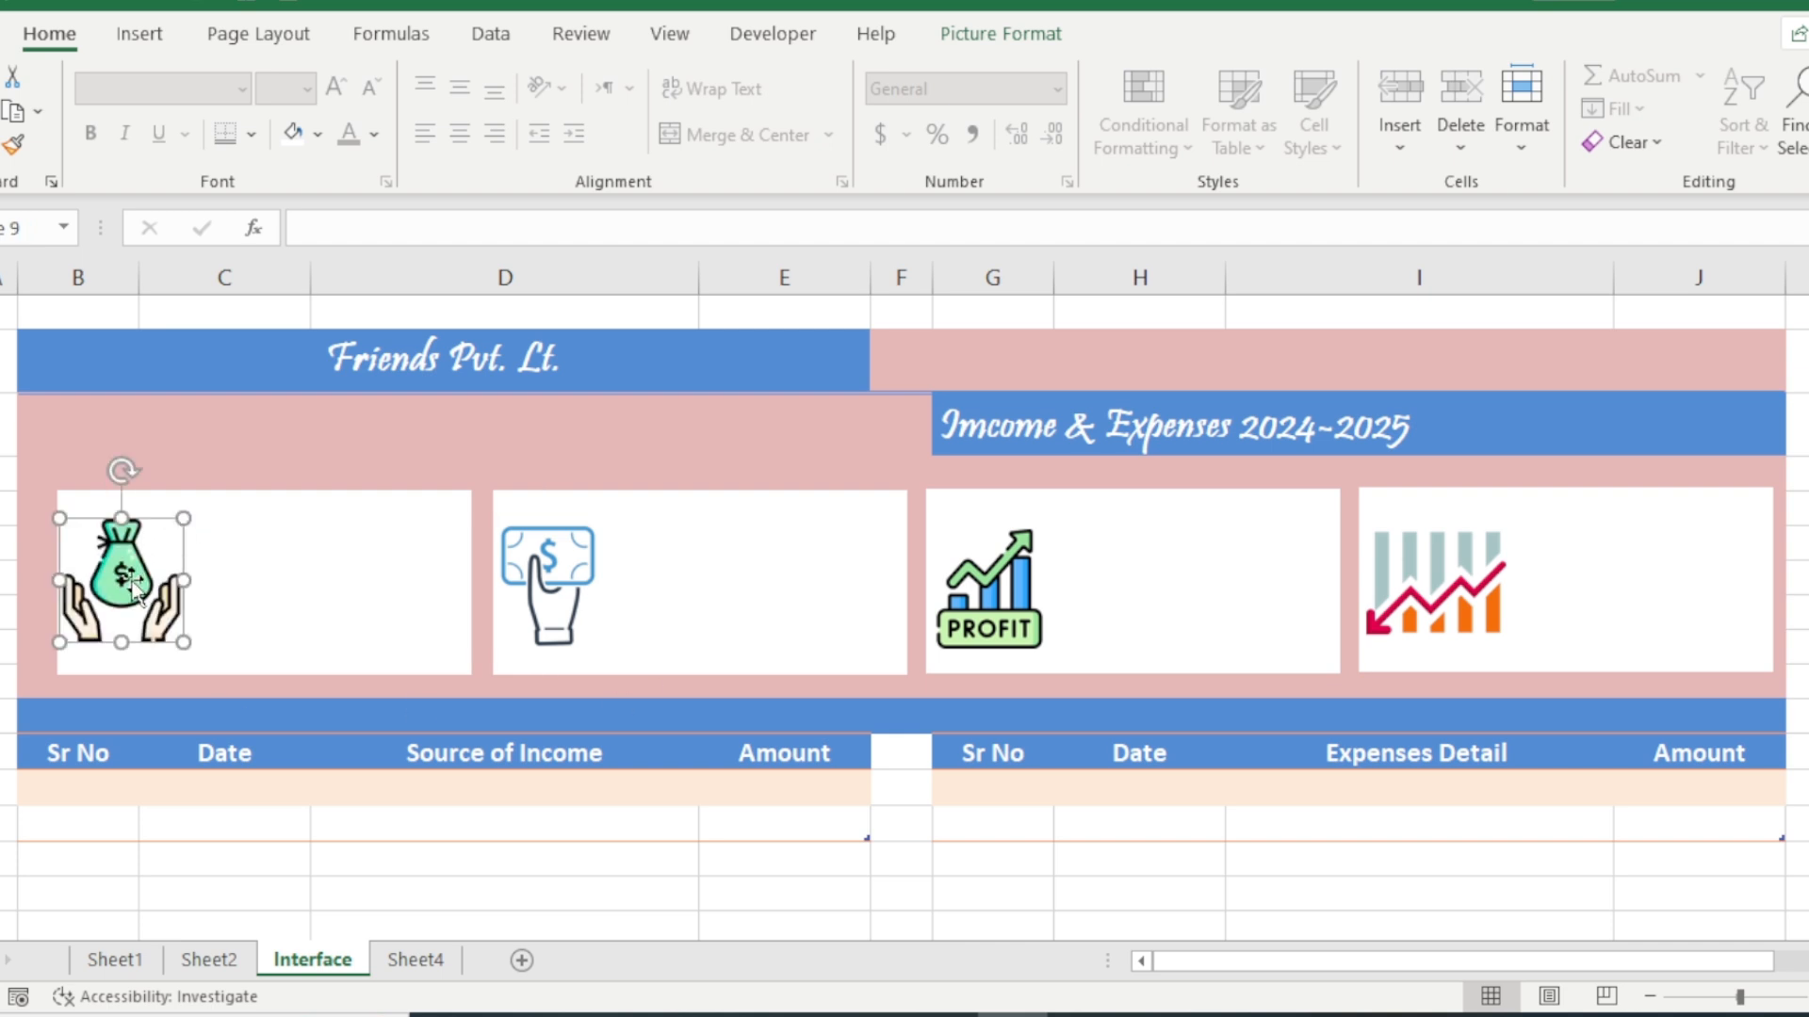
left_click(980, 35)
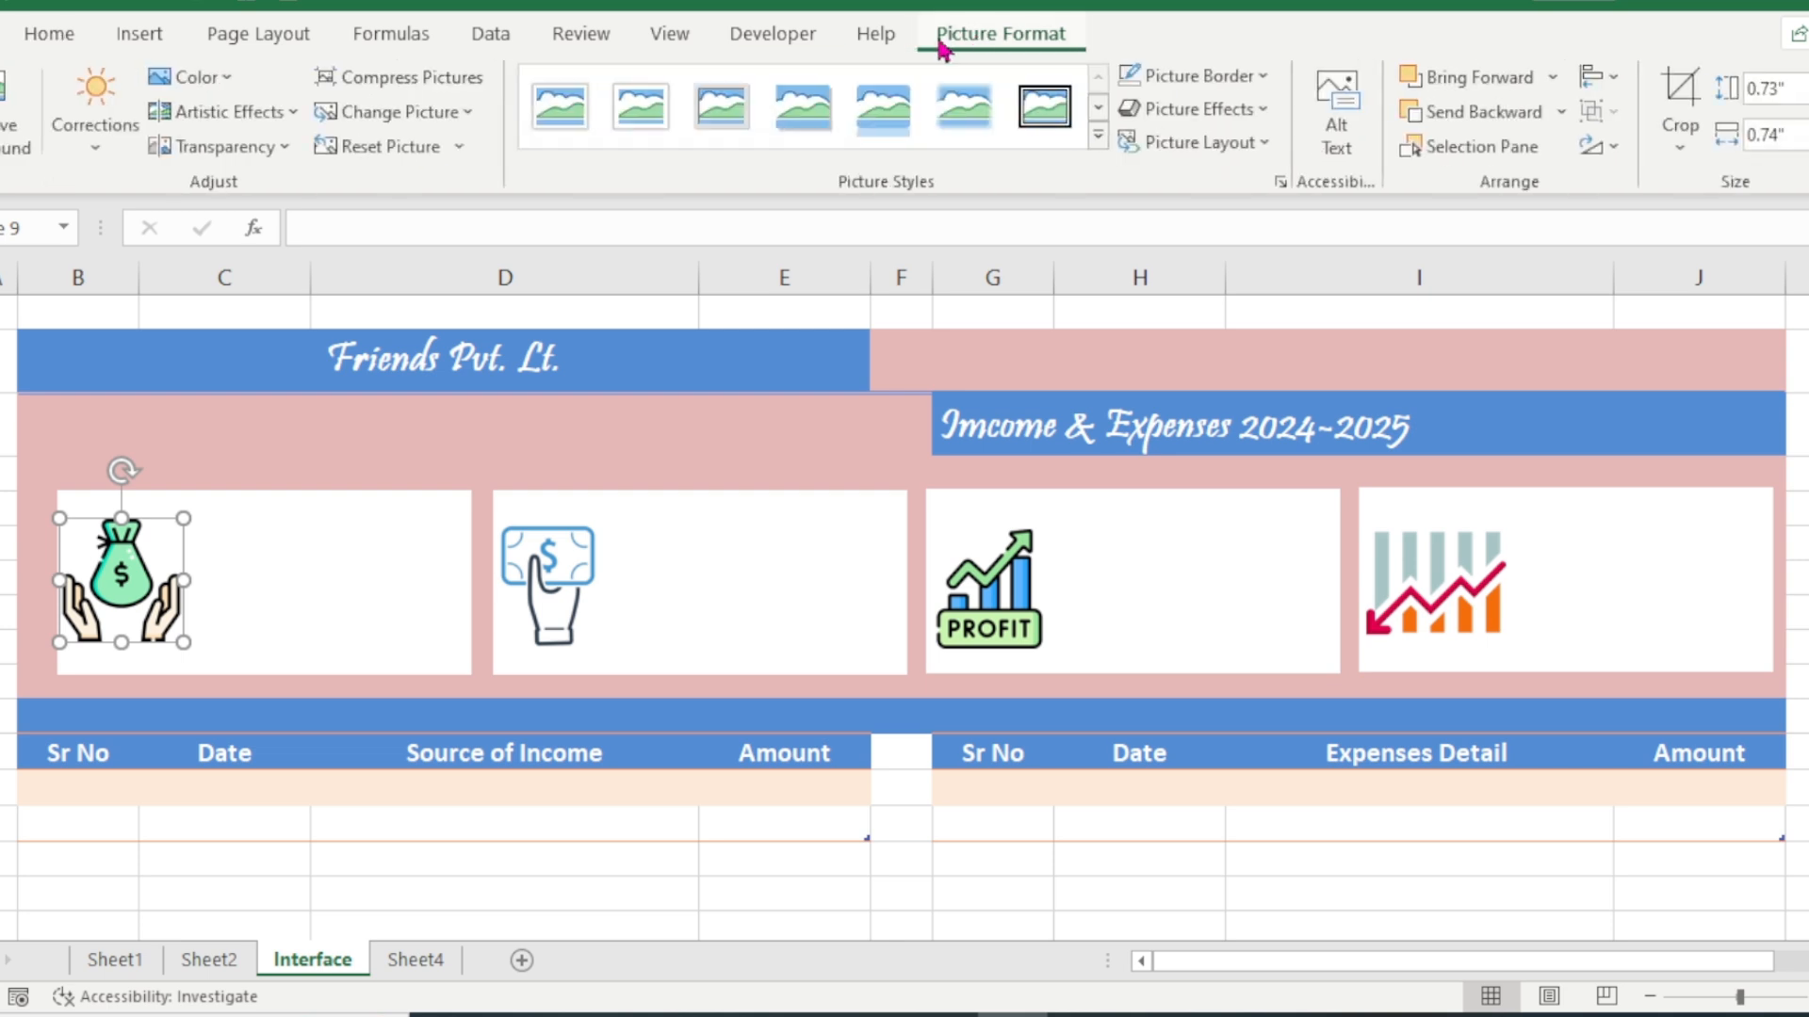
left_click(219, 83)
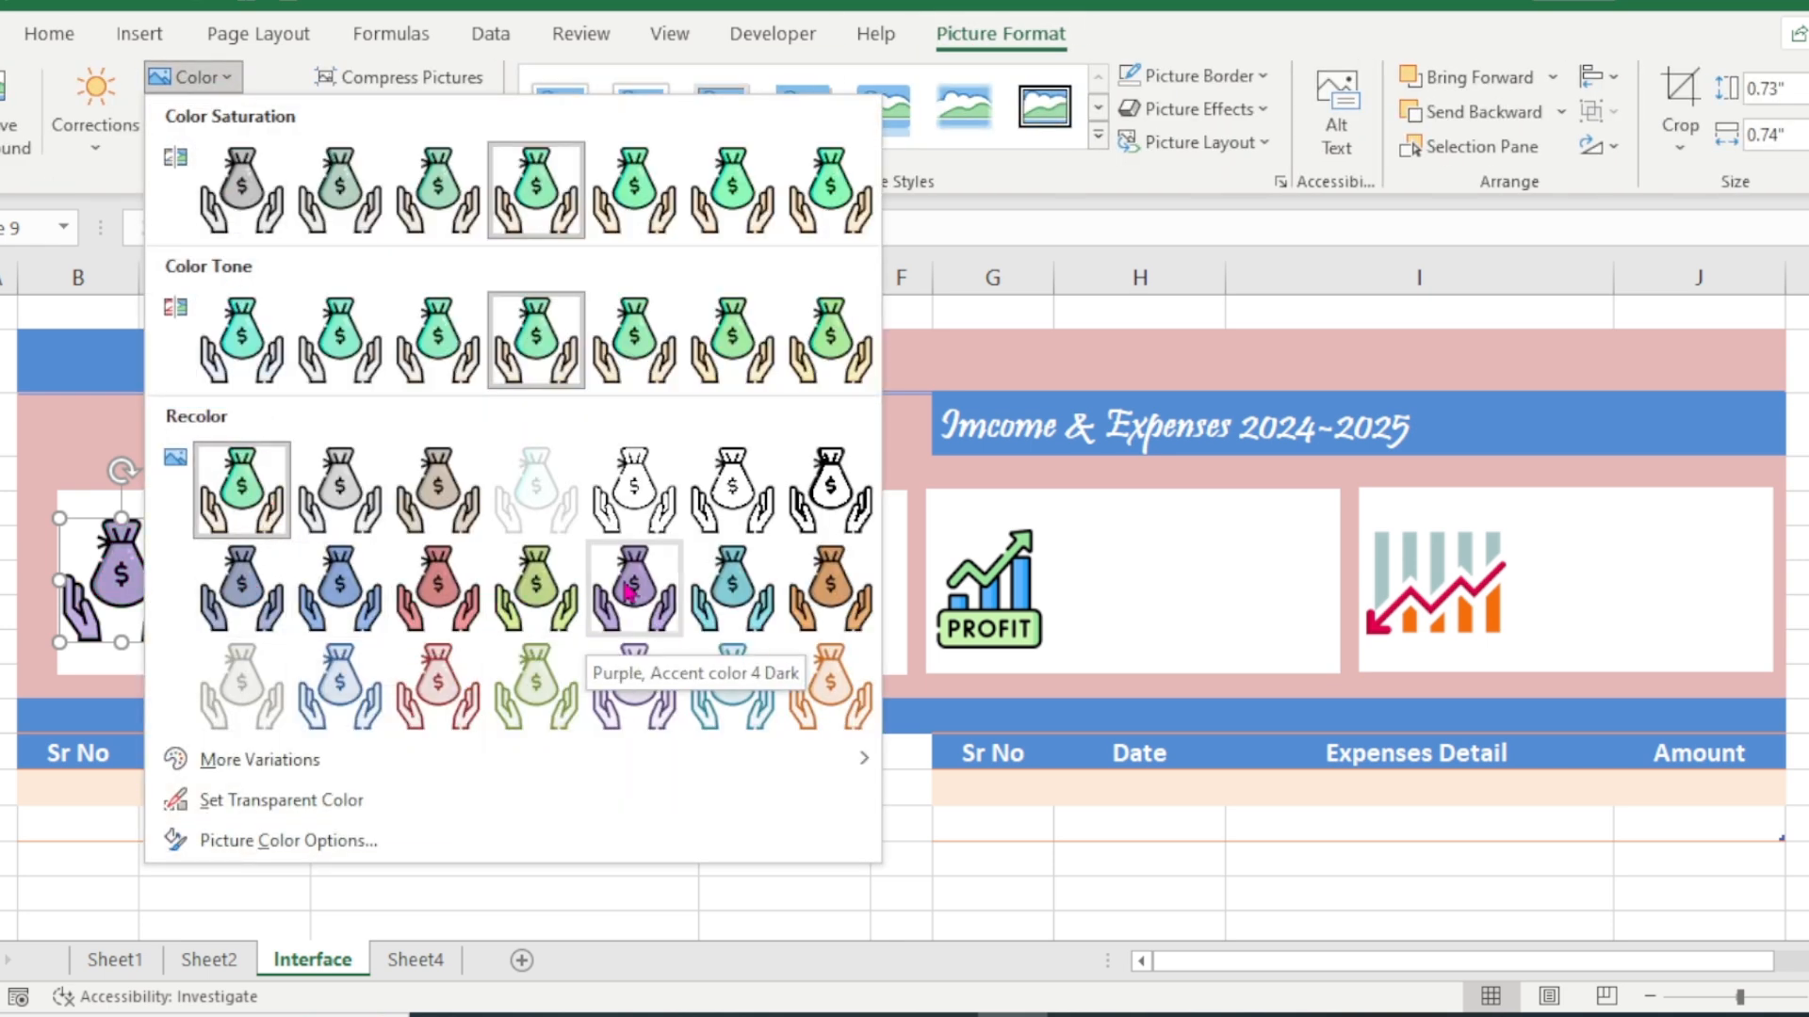
left_click(830, 586)
- Try the light orange recolor variation on the banknote icon in the second card, and undo it
left_click(516, 648)
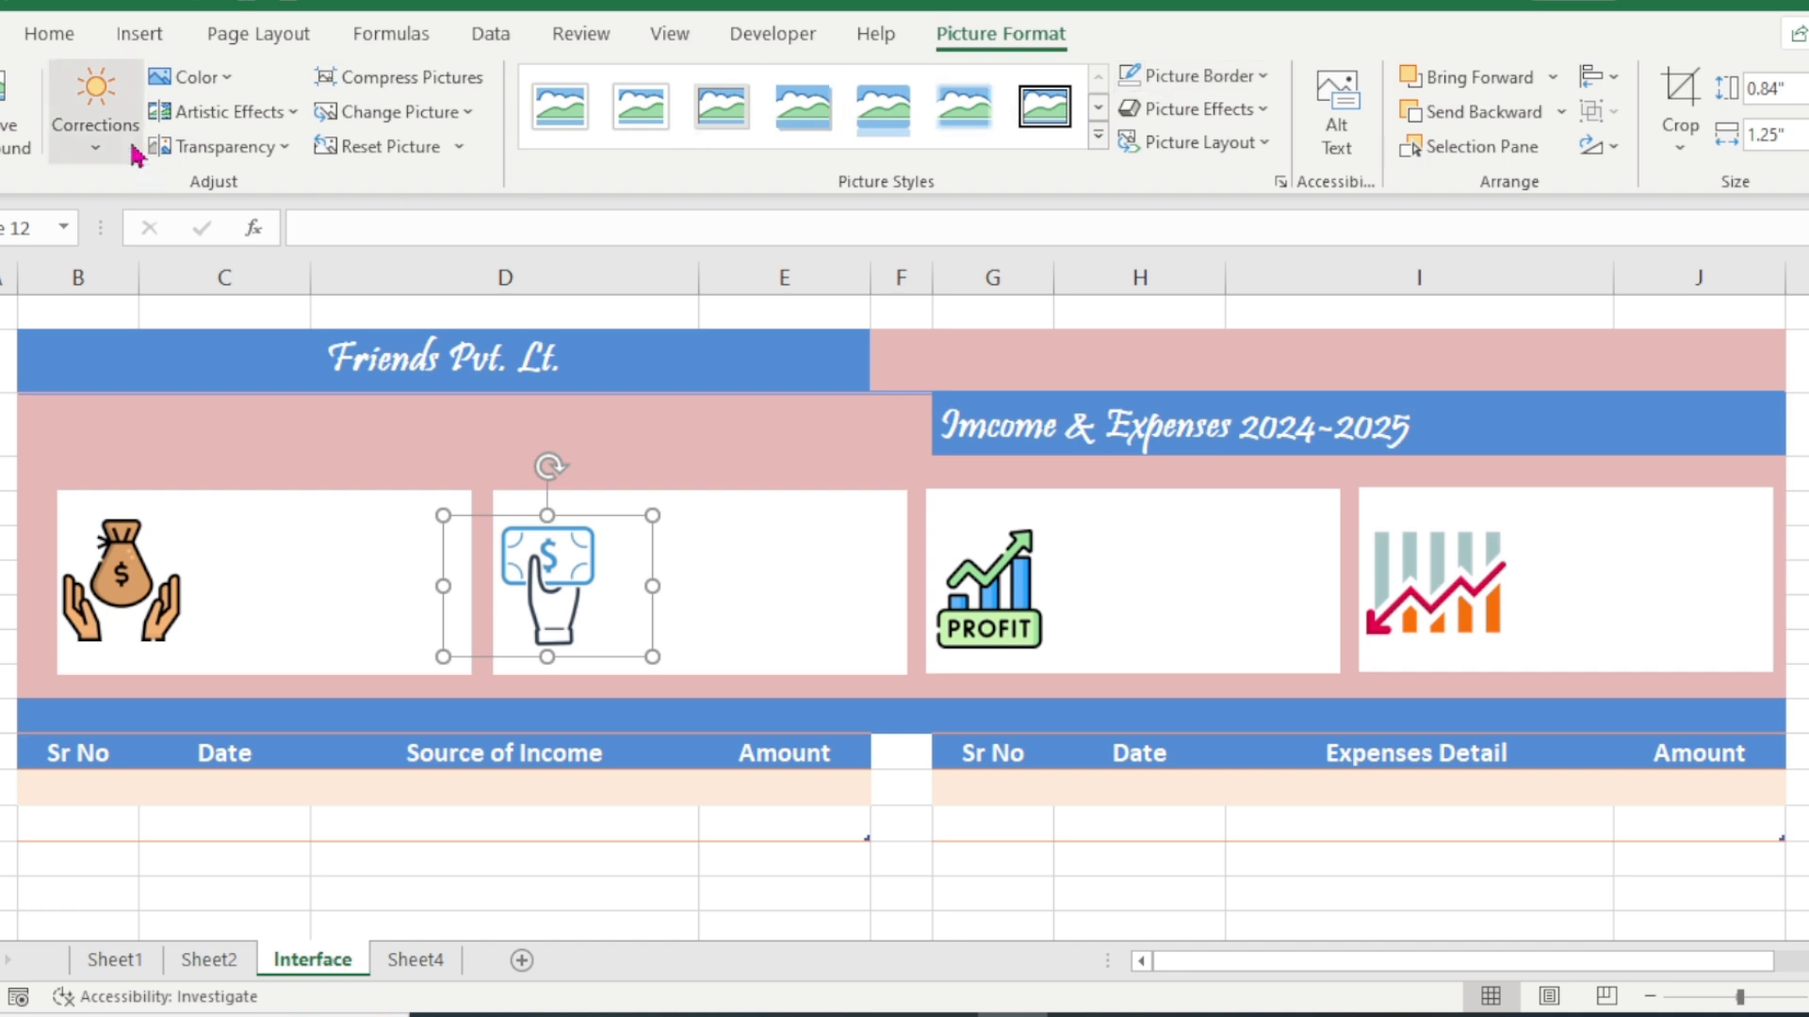
left_click(191, 79)
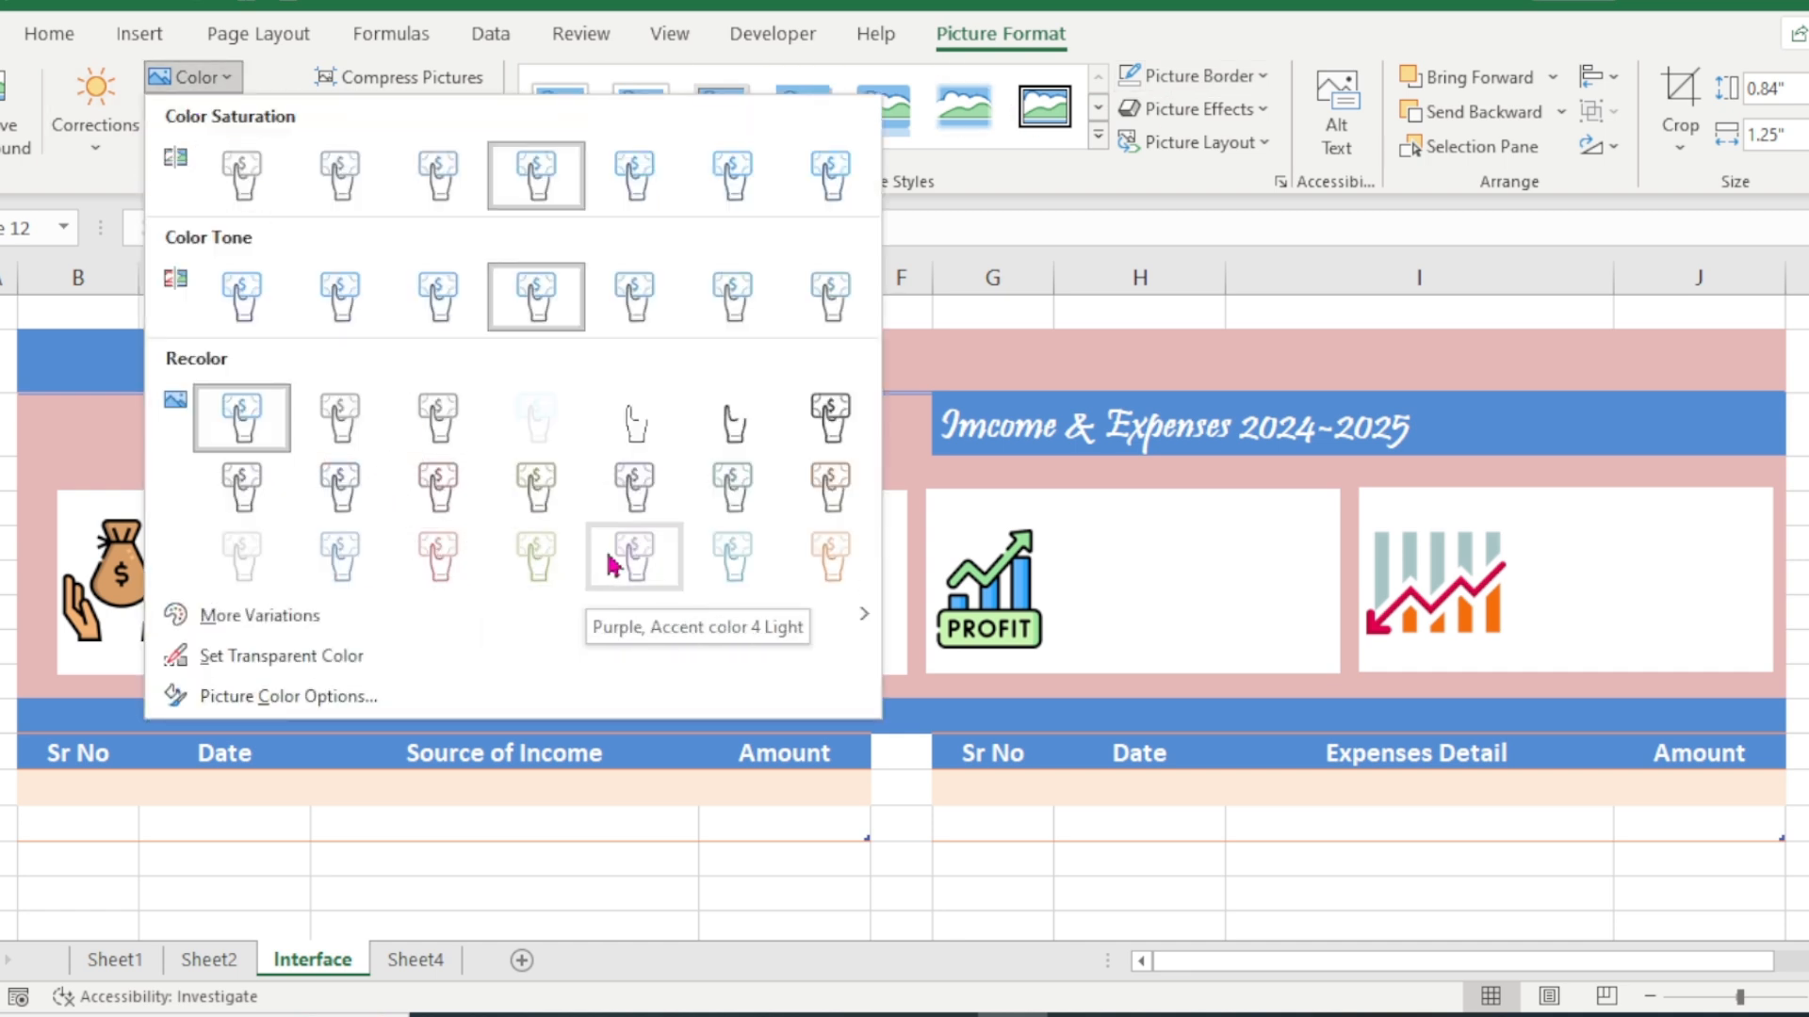
left_click(828, 559)
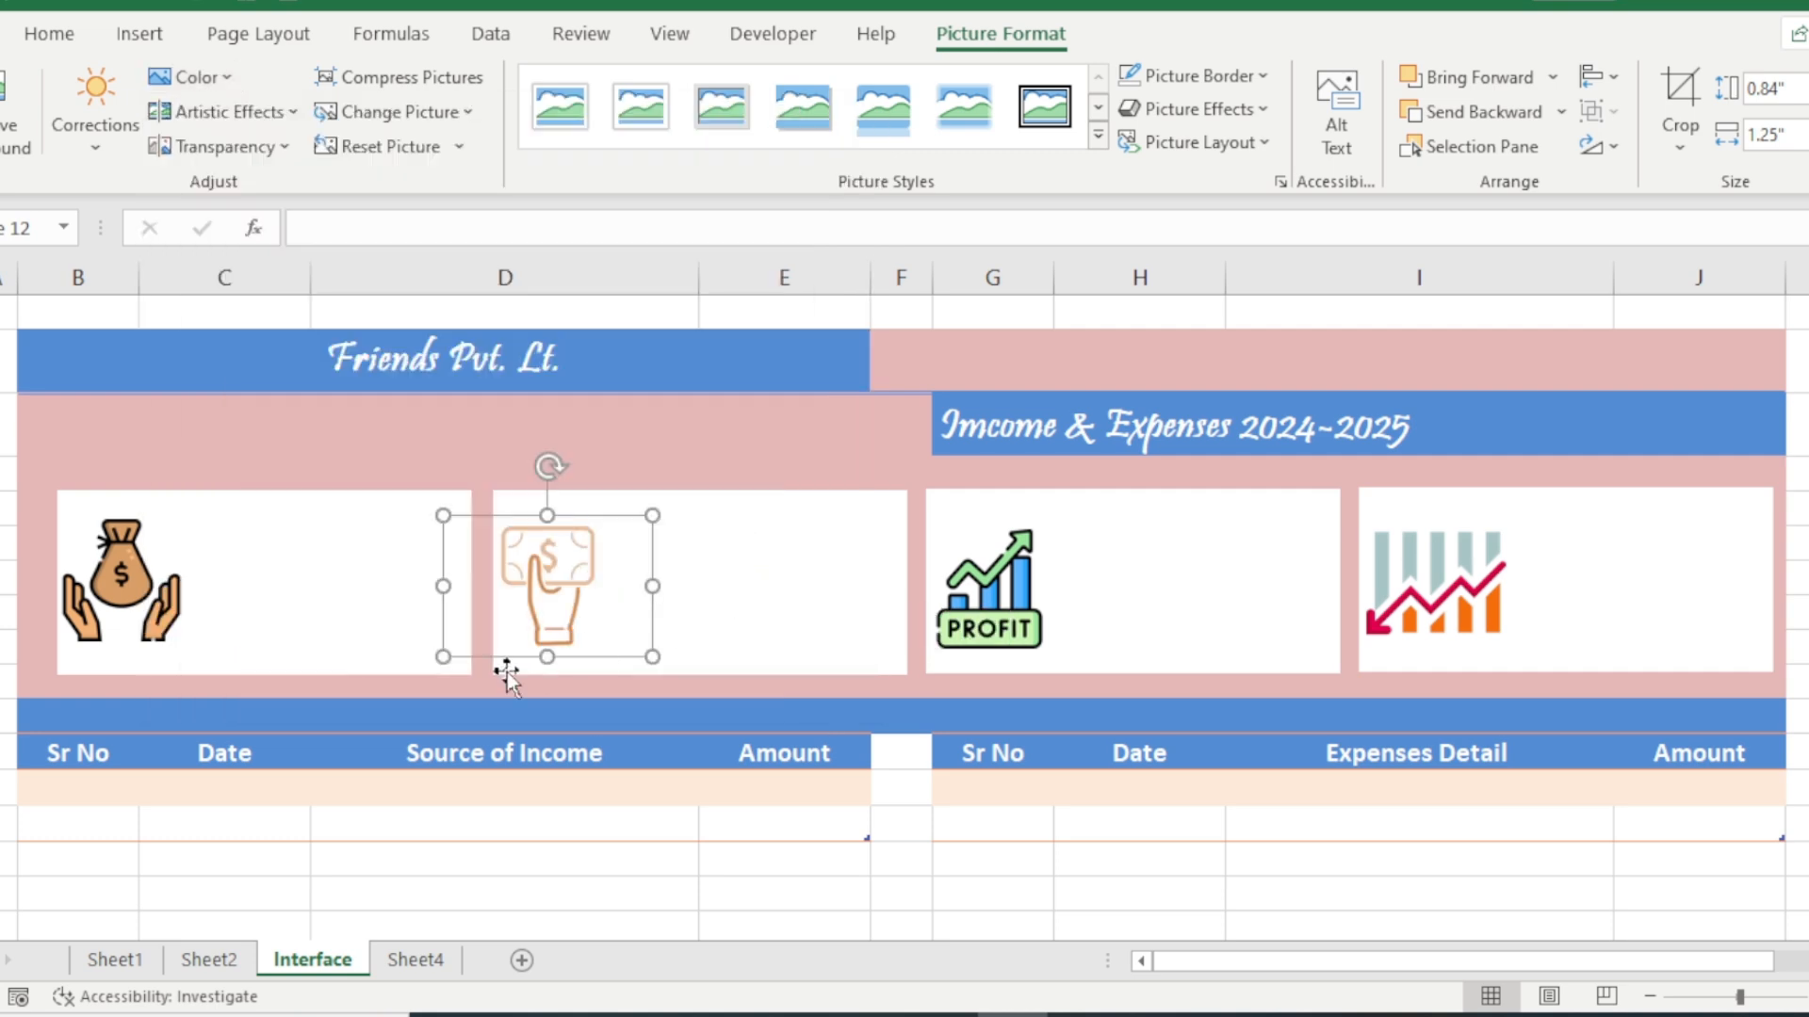
left_click(754, 584)
left_click(569, 650)
key("ctrl+z")
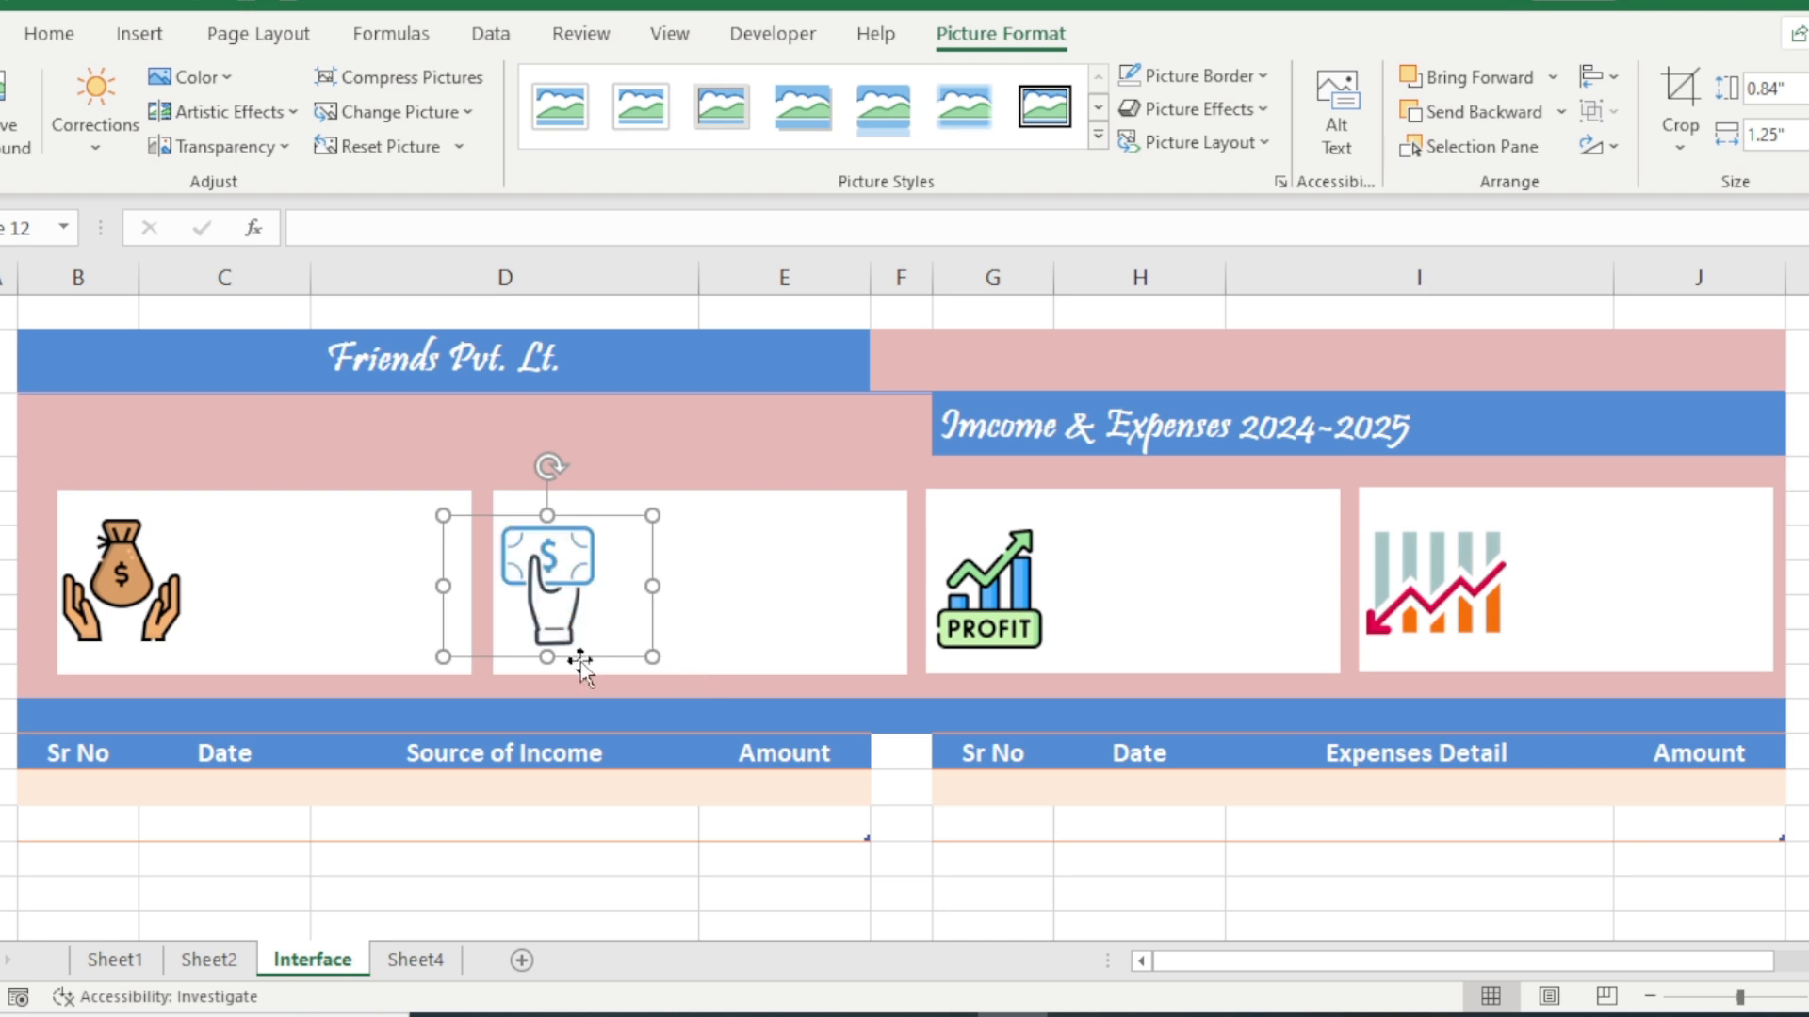
- Draw a rectangle about 0.4" high and 1.57" wide in the first card, beside the top of the money bag icon
left_click(758, 626)
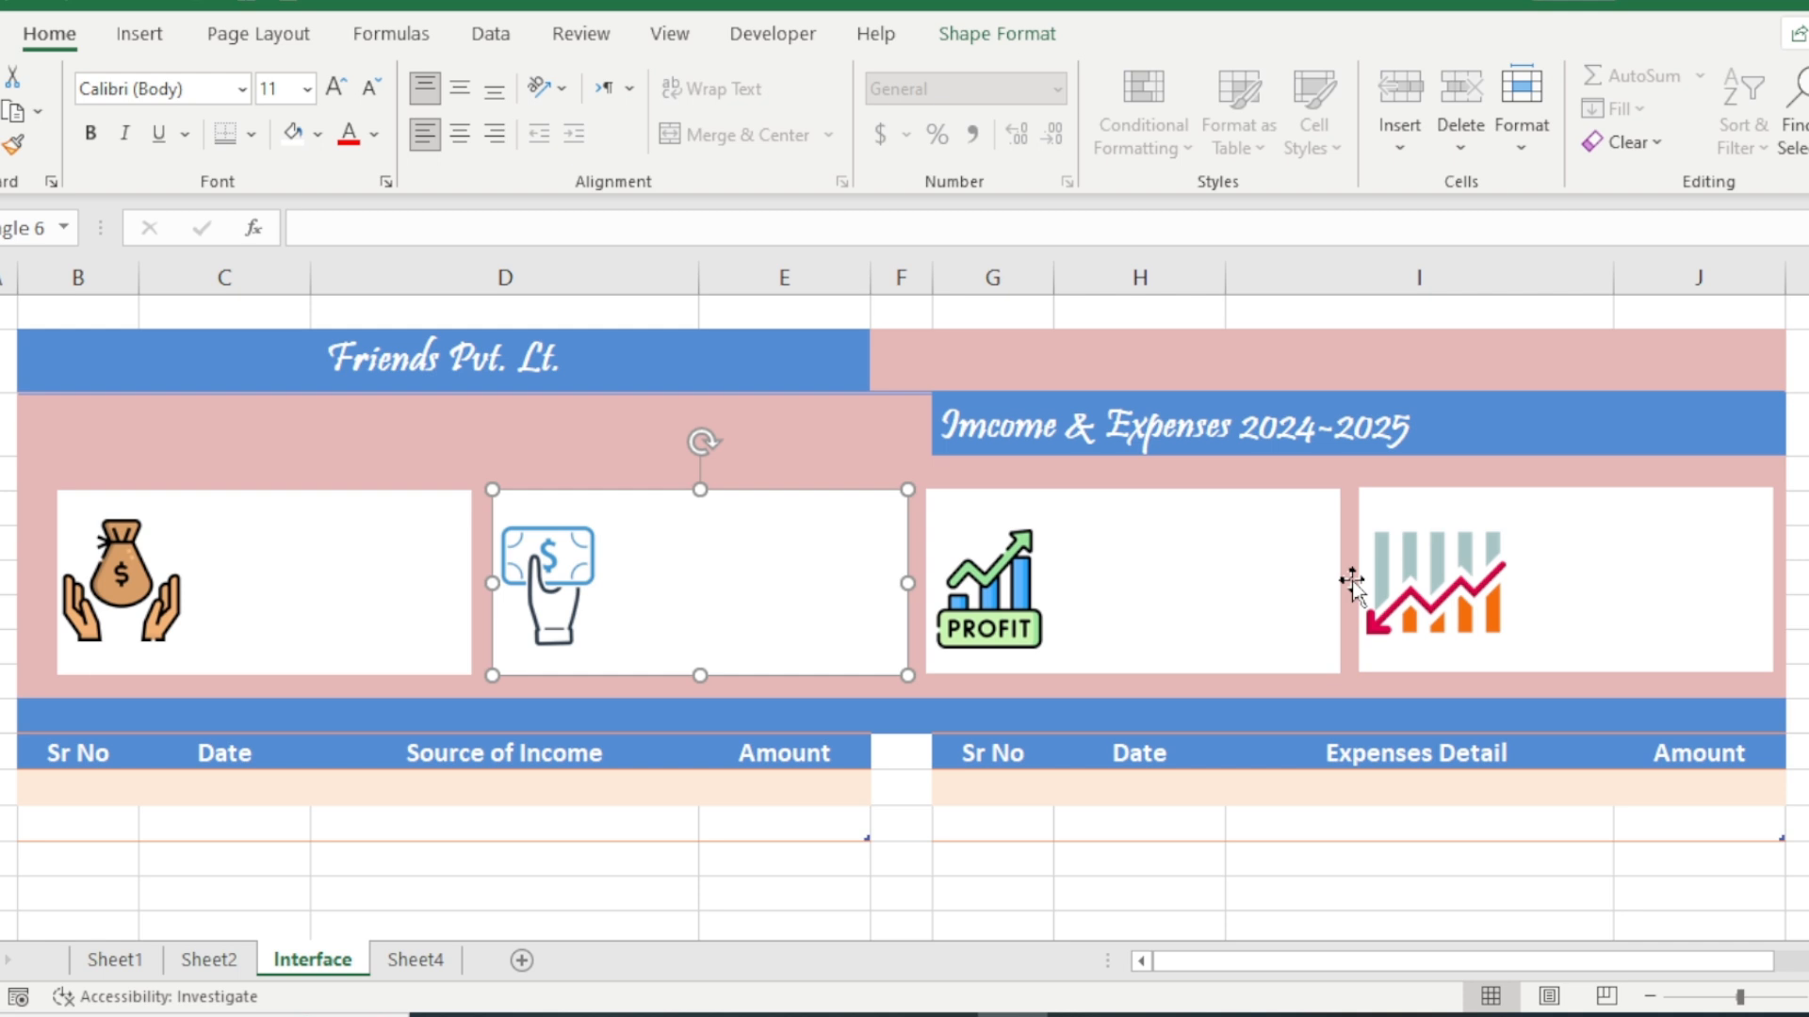
left_click(349, 581)
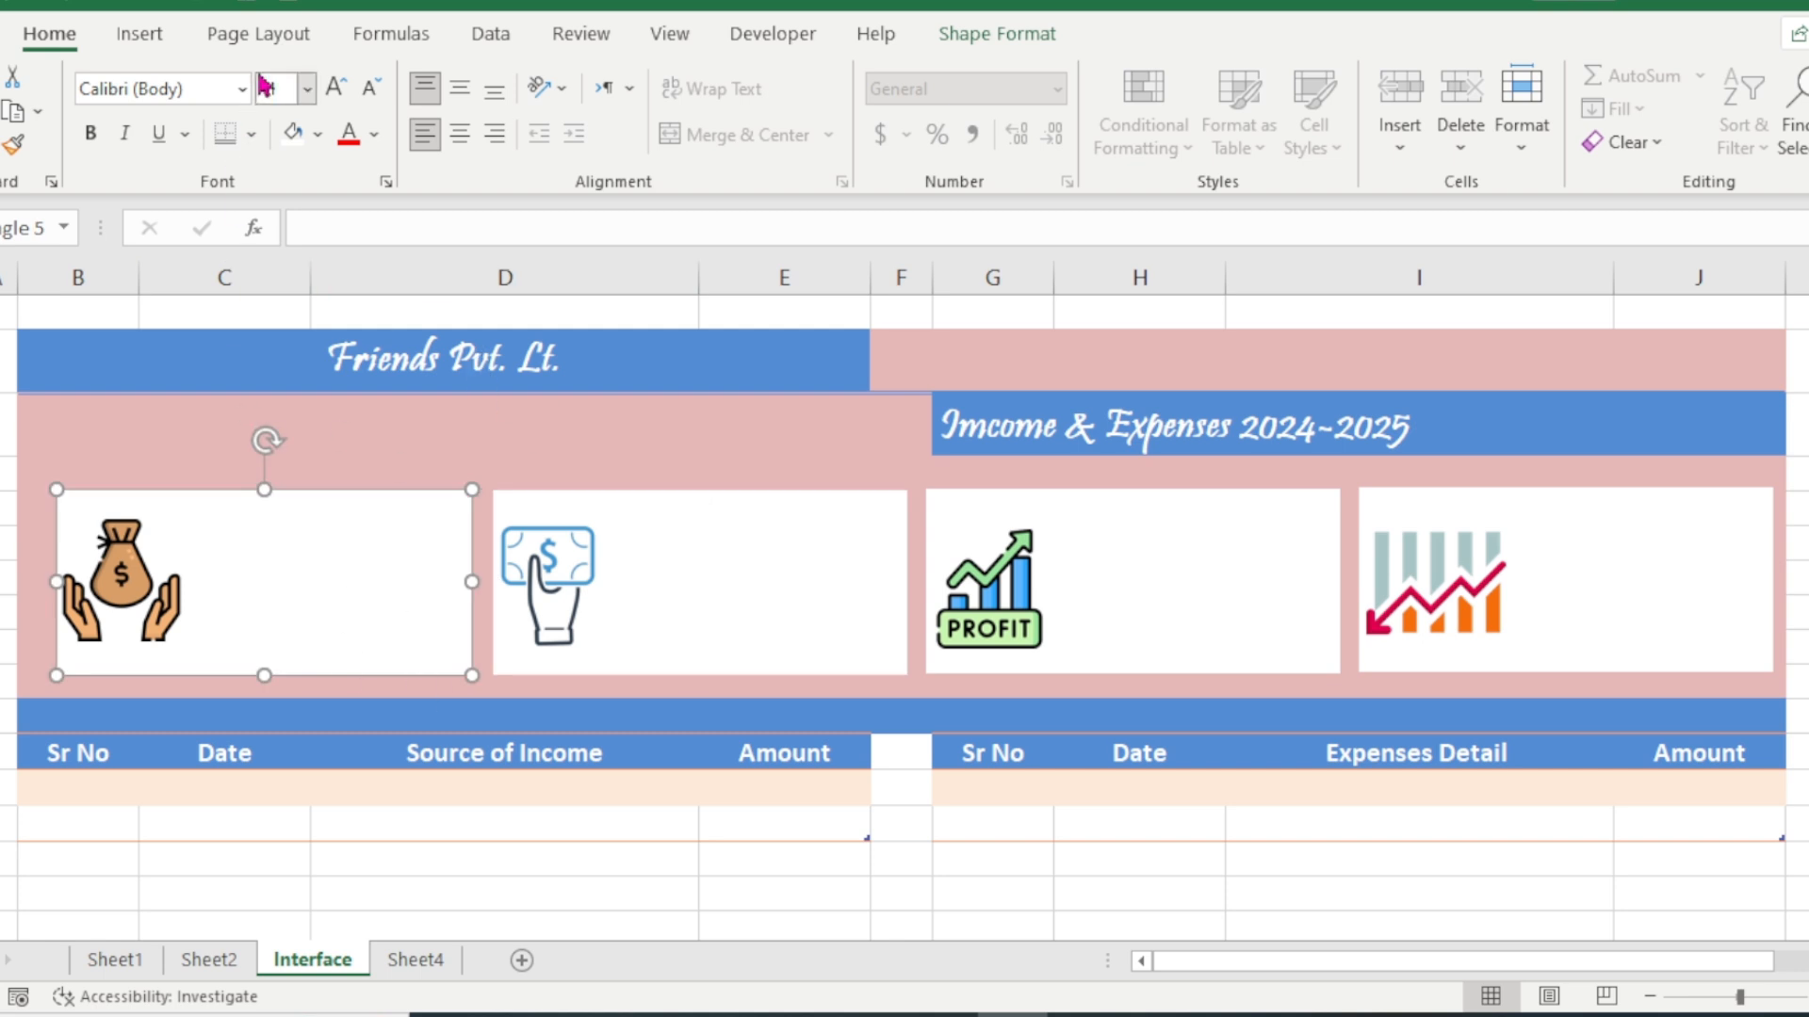
left_click(140, 34)
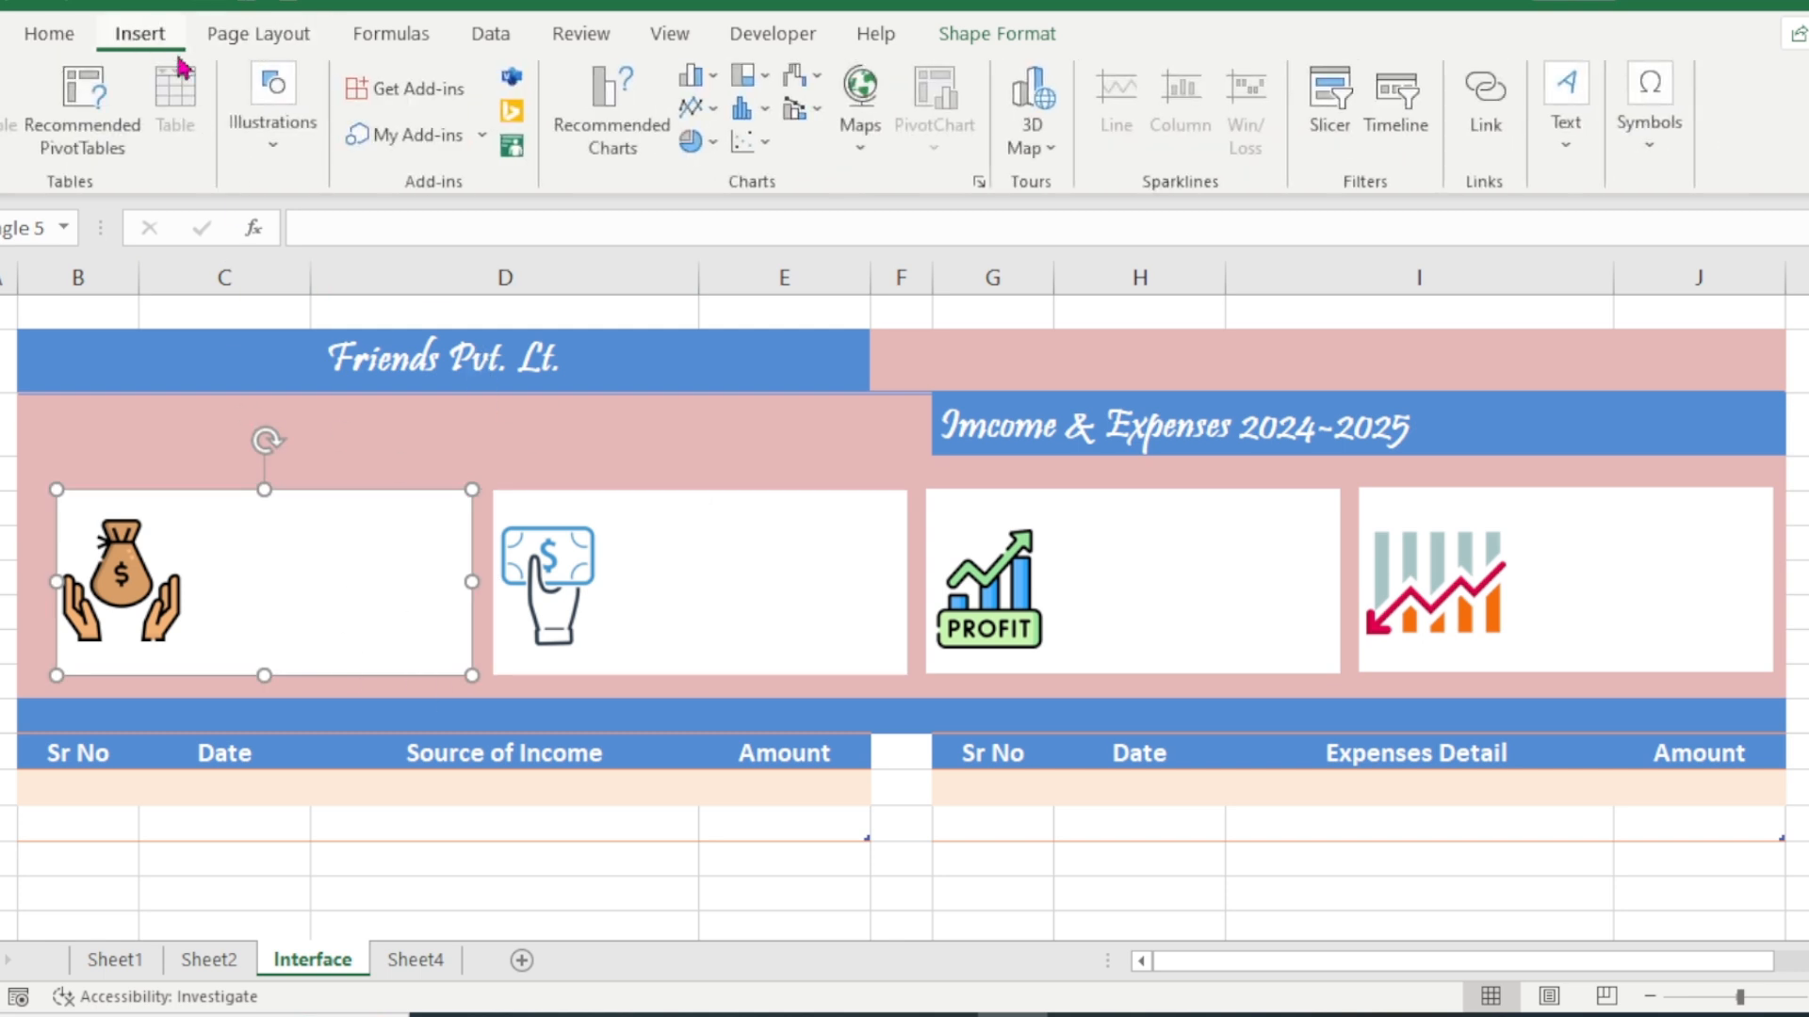
left_click(280, 122)
left_click(325, 236)
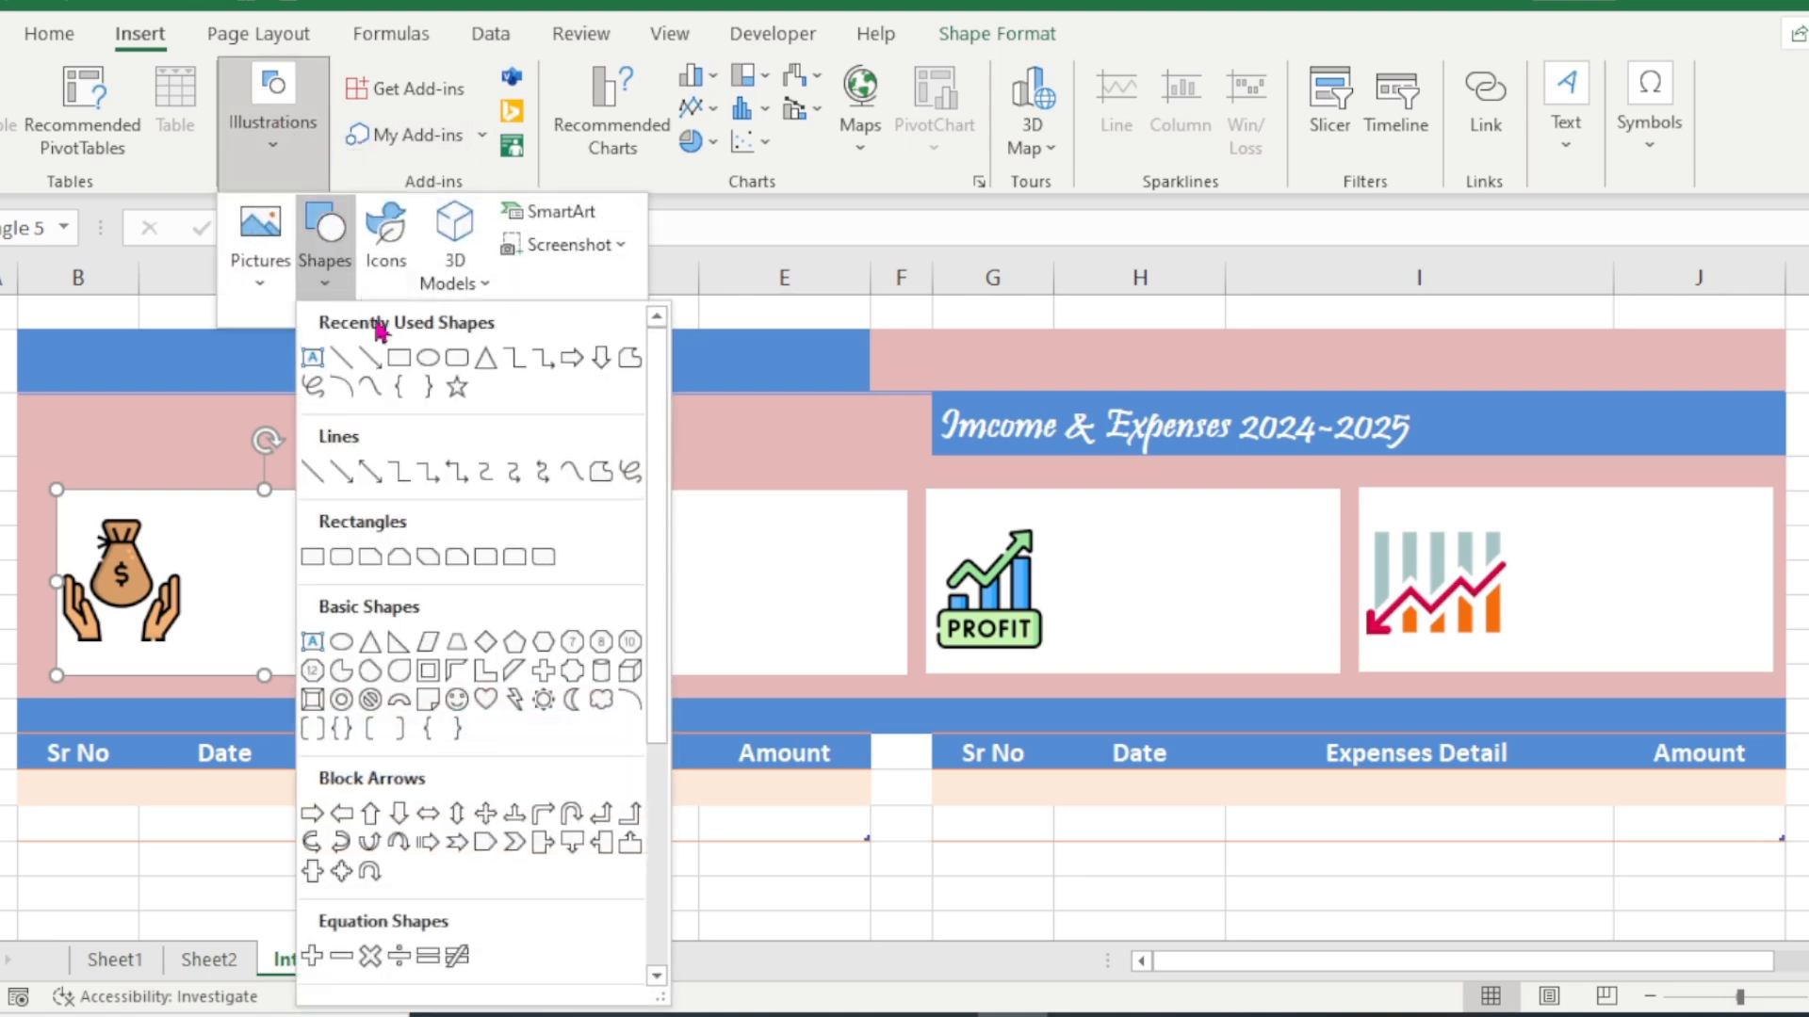
left_click(404, 355)
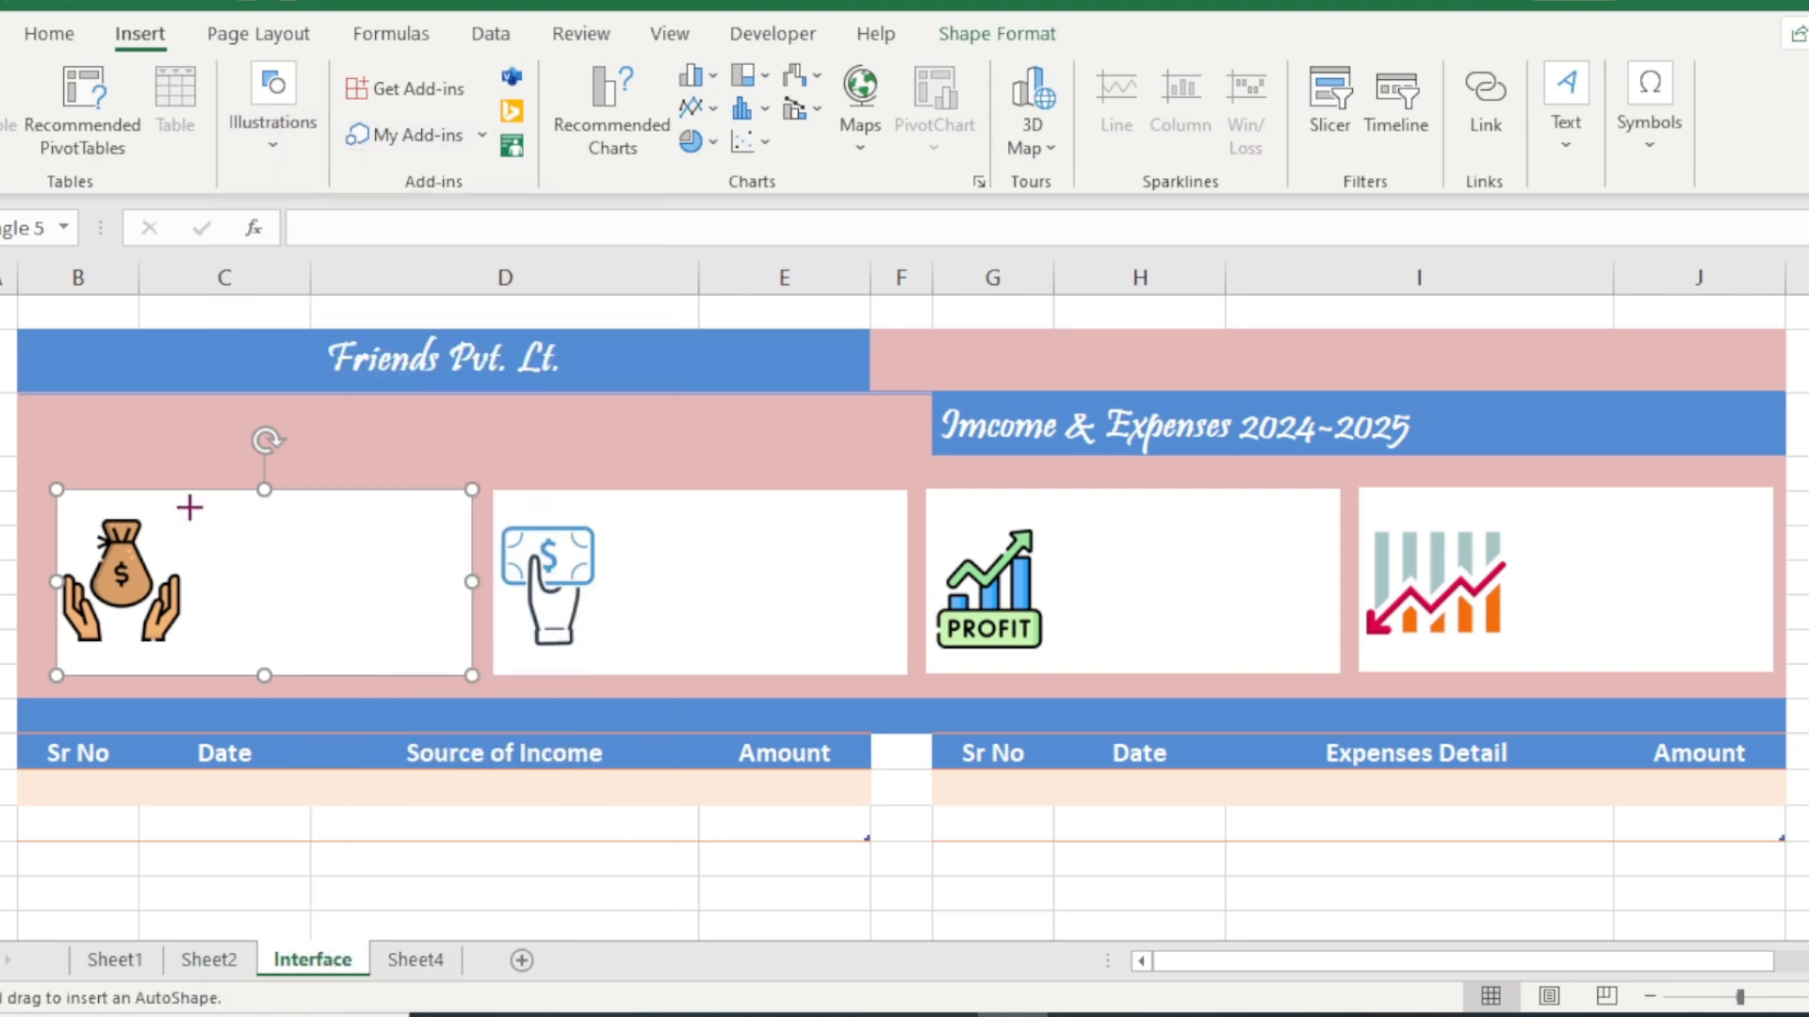
left_click_drag(188, 506, 371, 544)
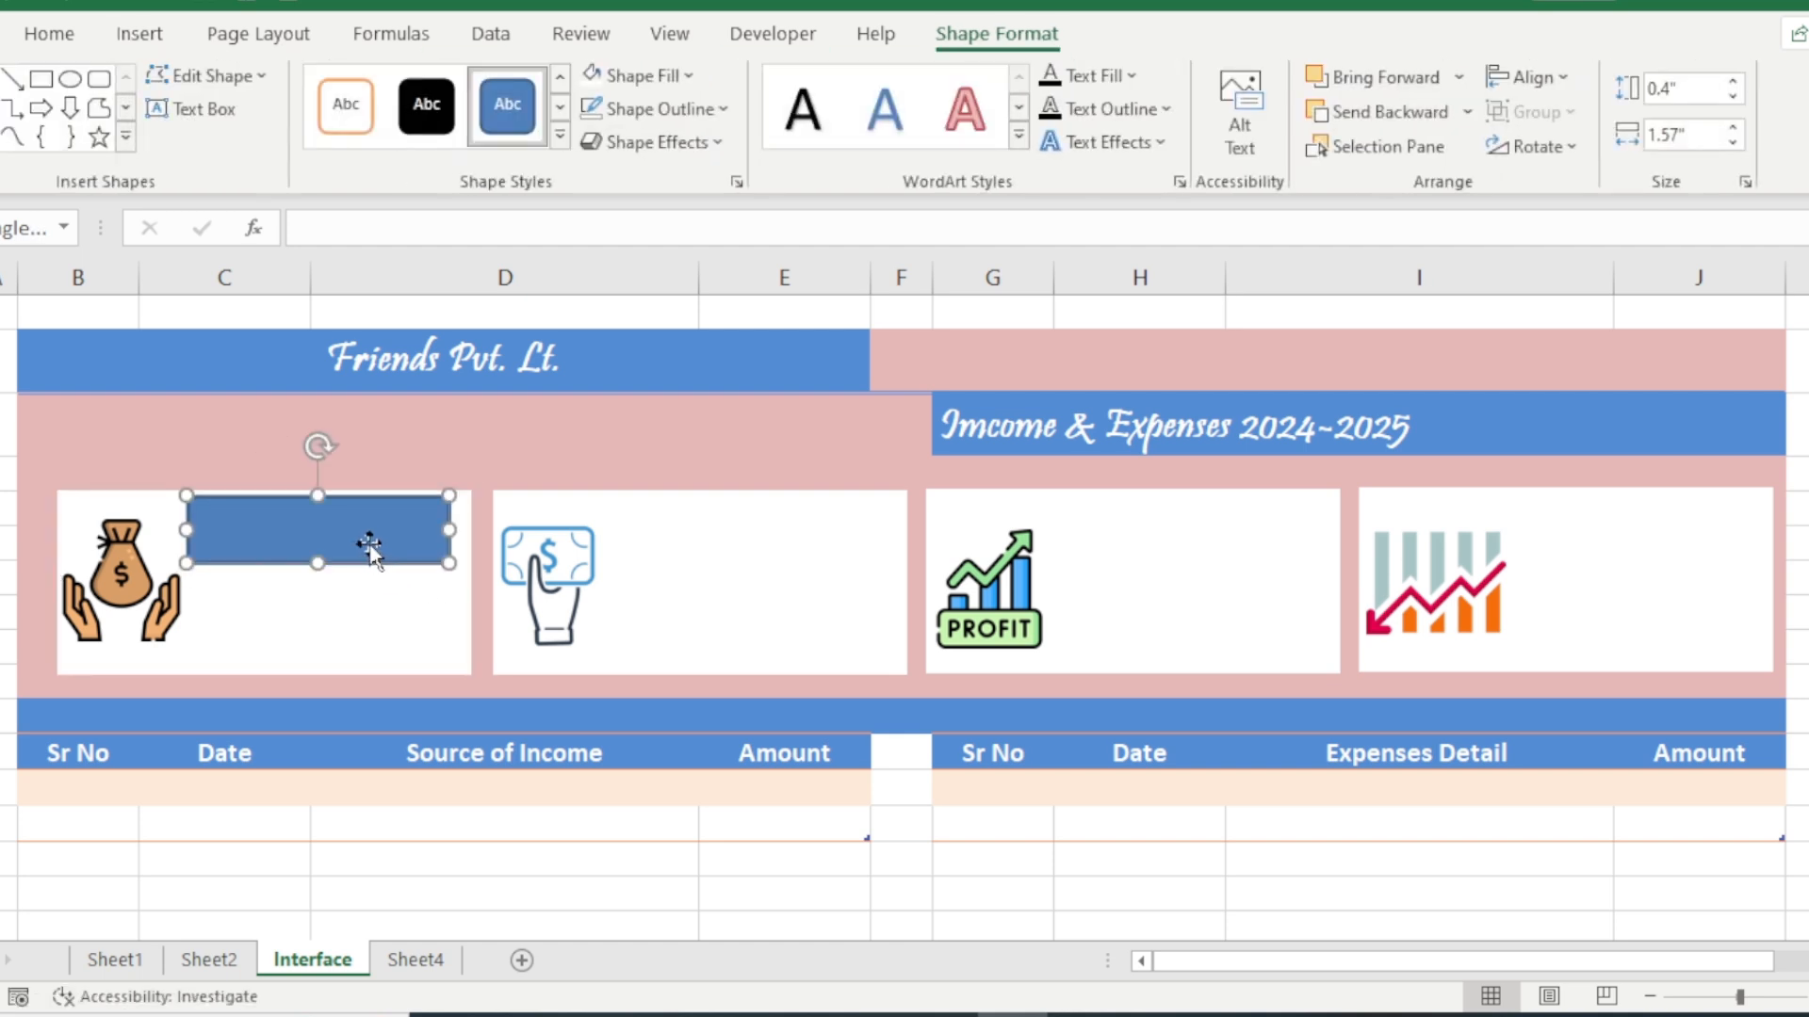
- Add the text "Total Income" to the blue rectangle in the first card and centre it horizontally and vertically
right_click(337, 552)
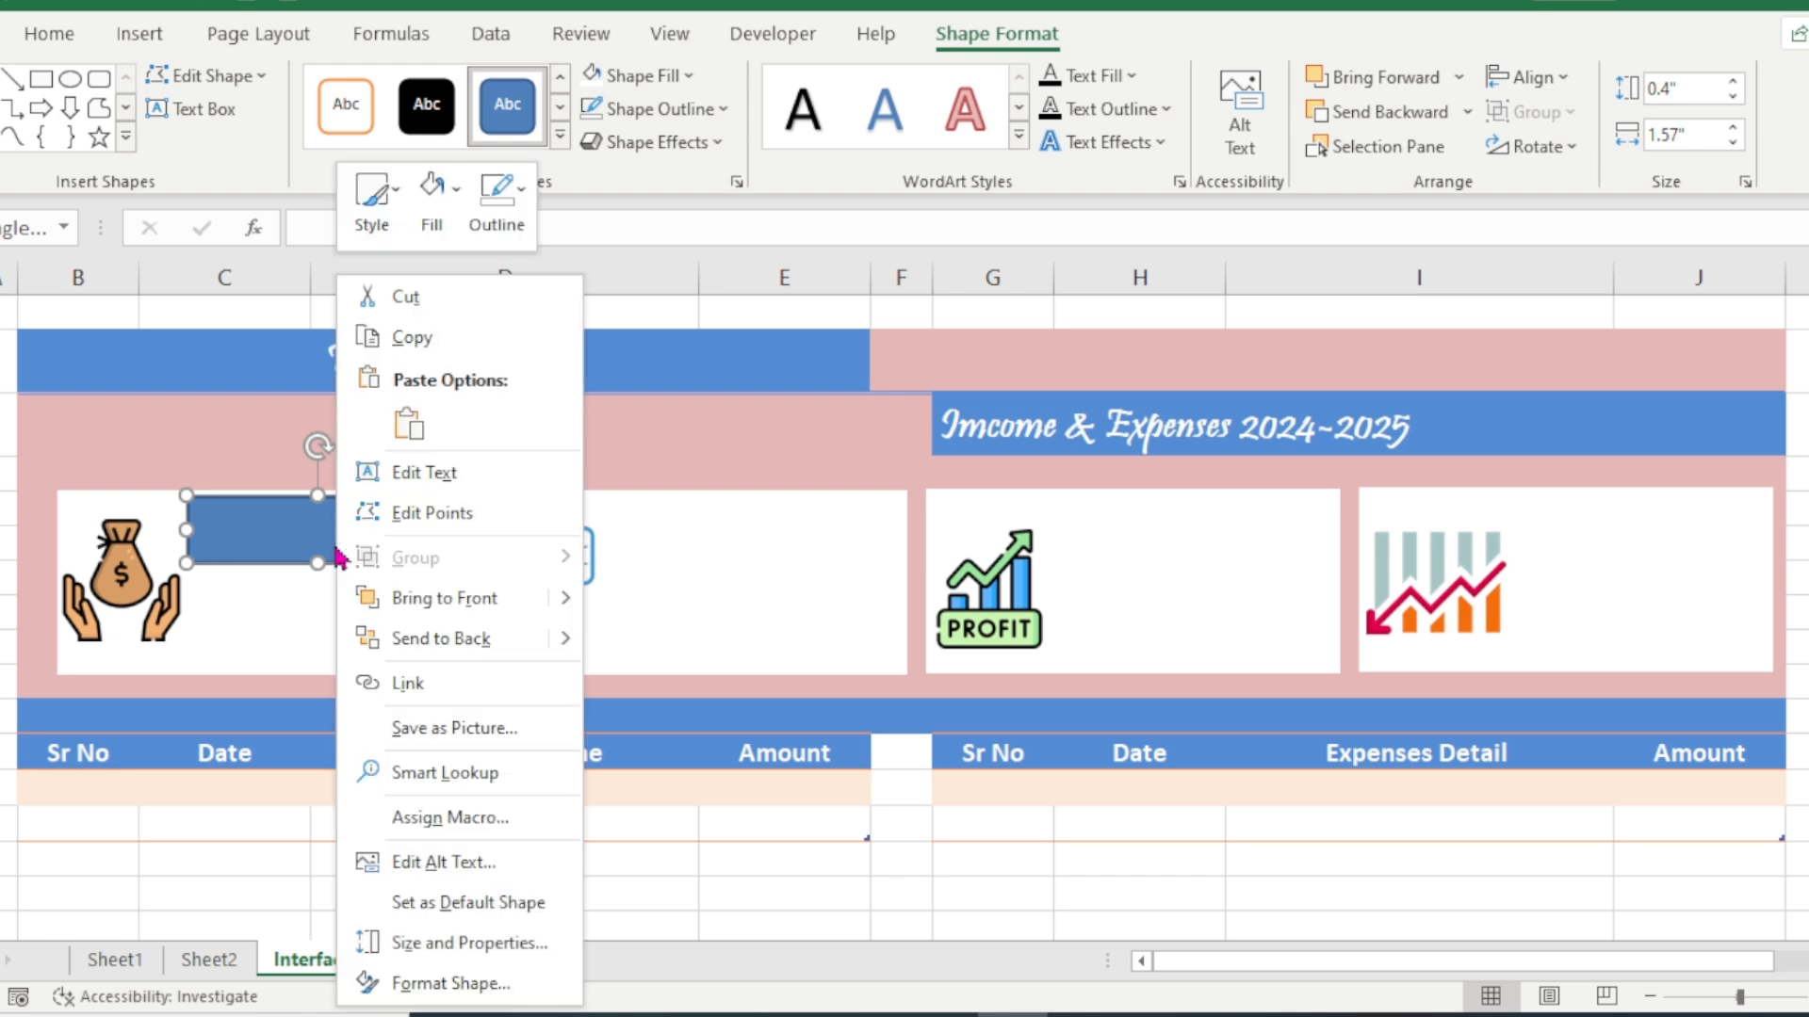
left_click(405, 472)
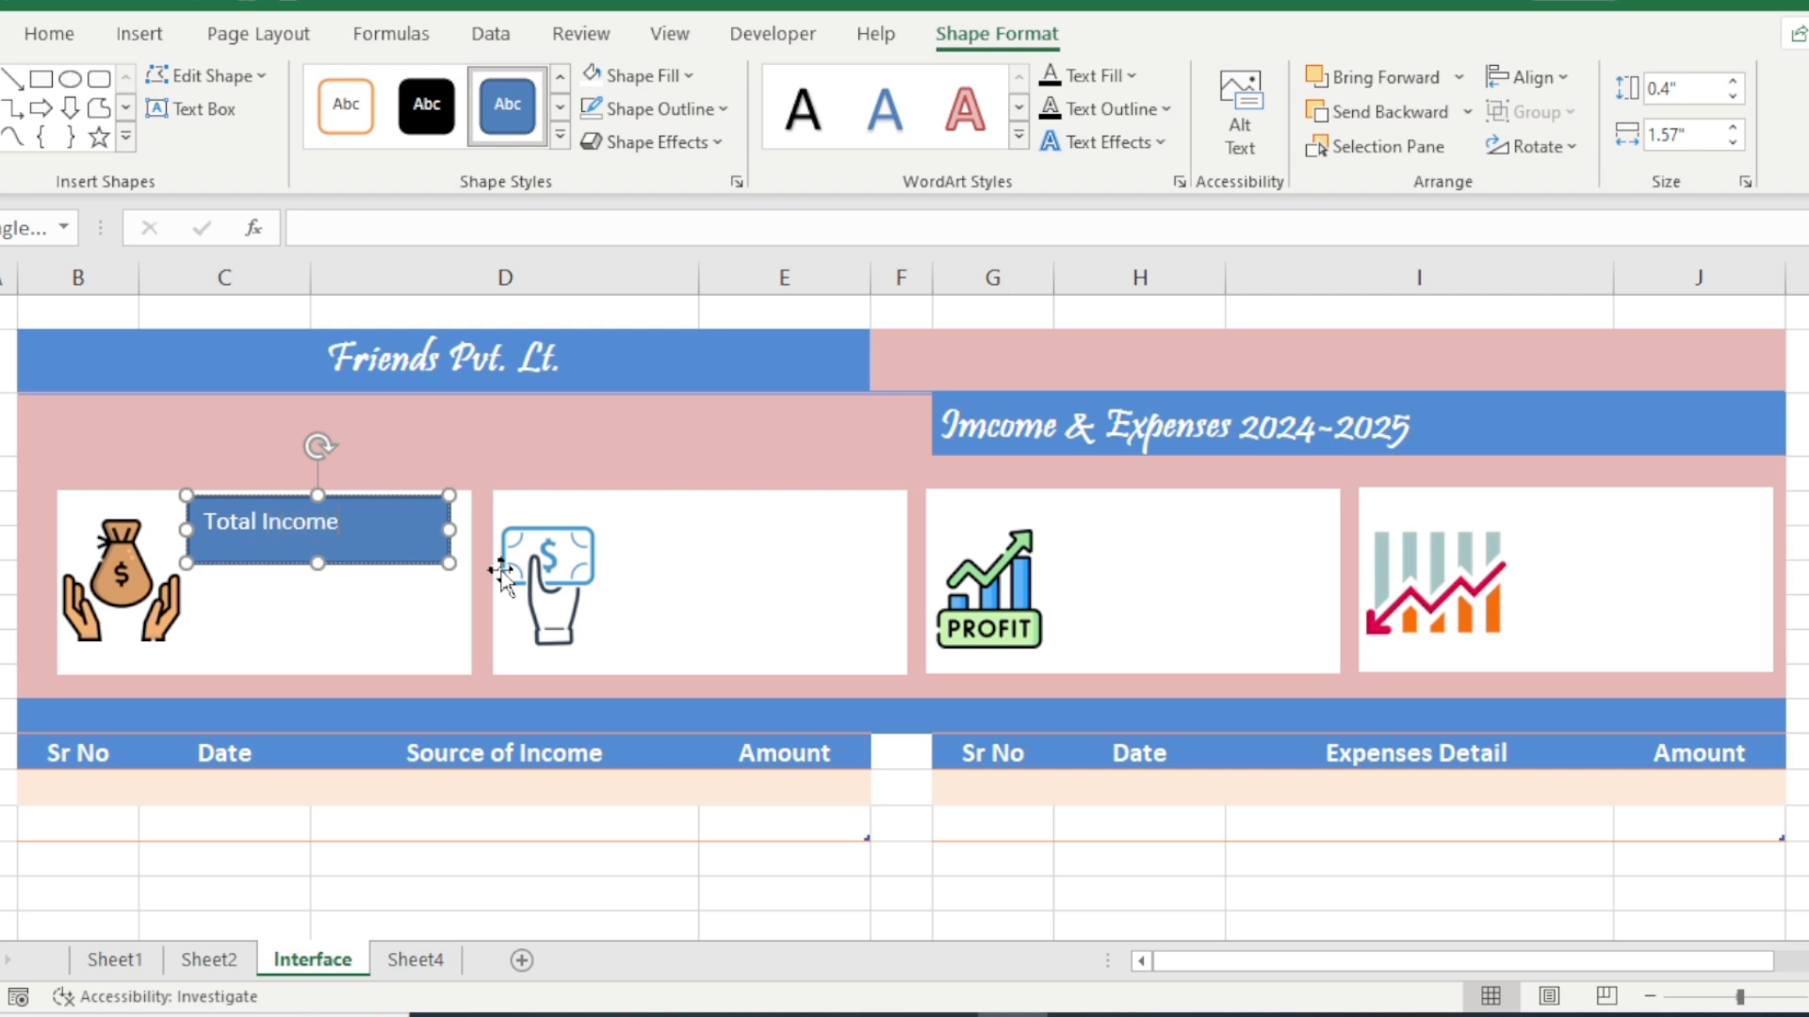
left_click(48, 33)
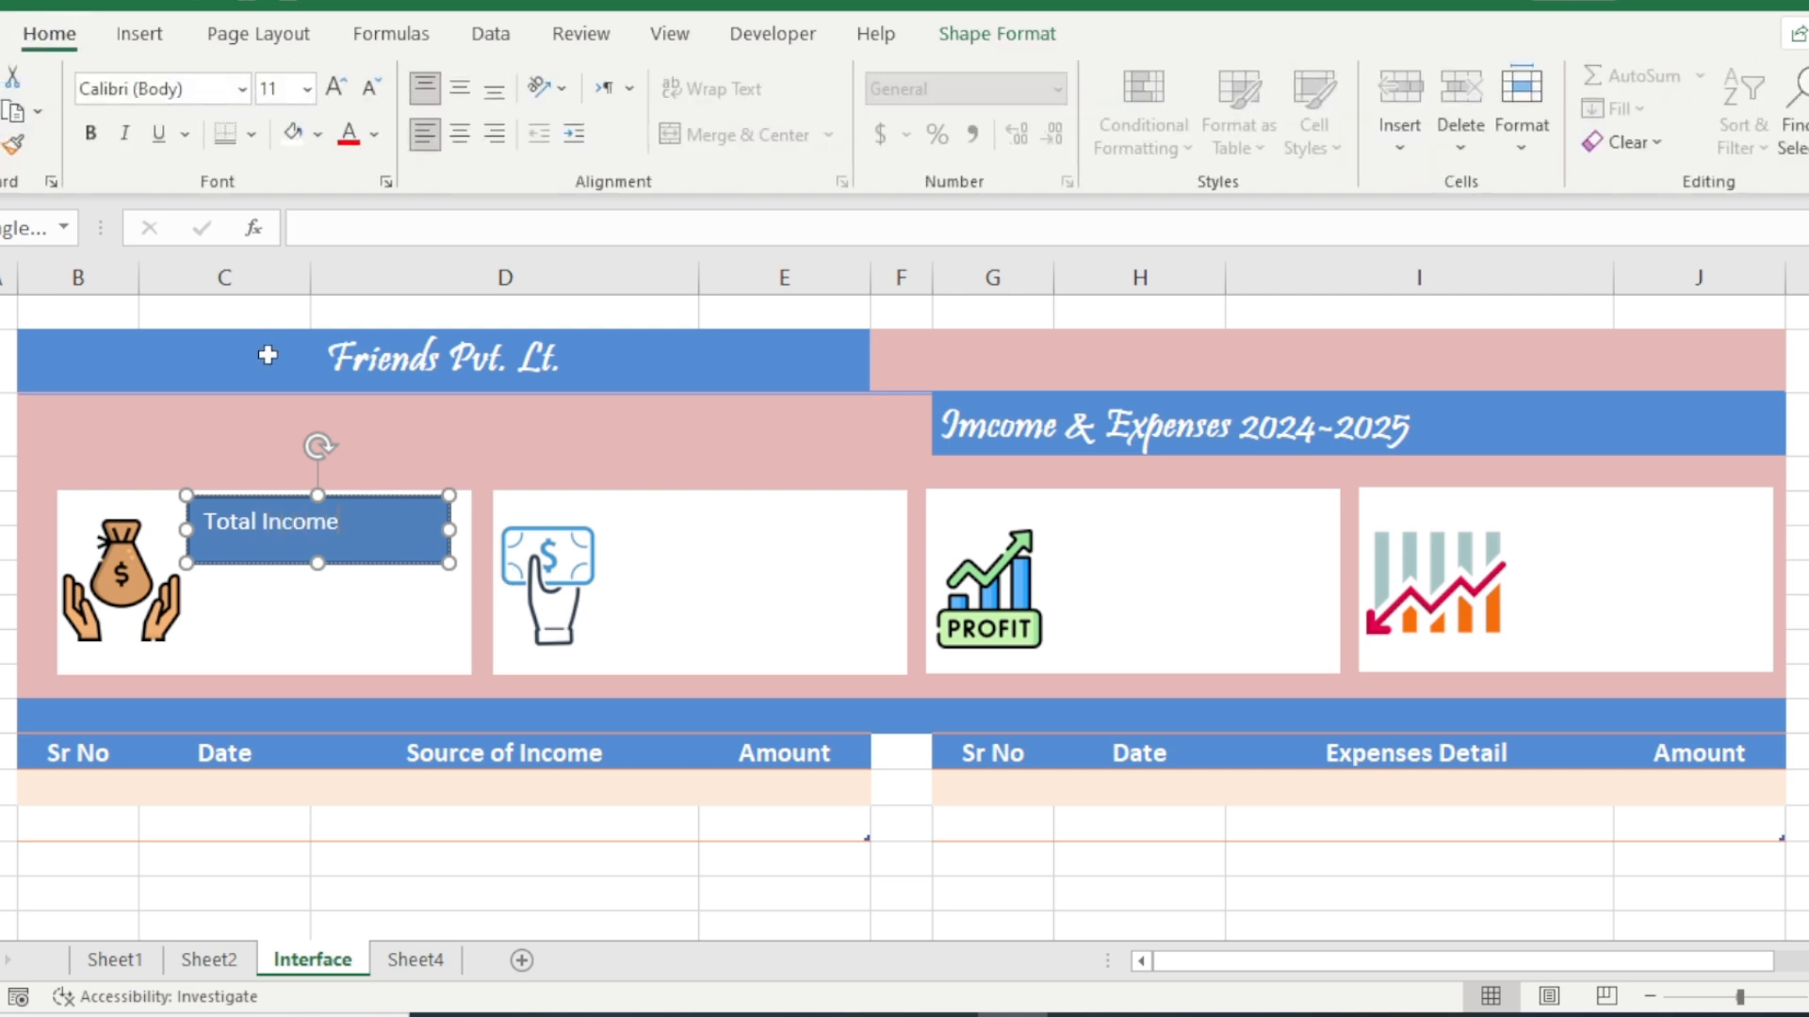
left_click(460, 133)
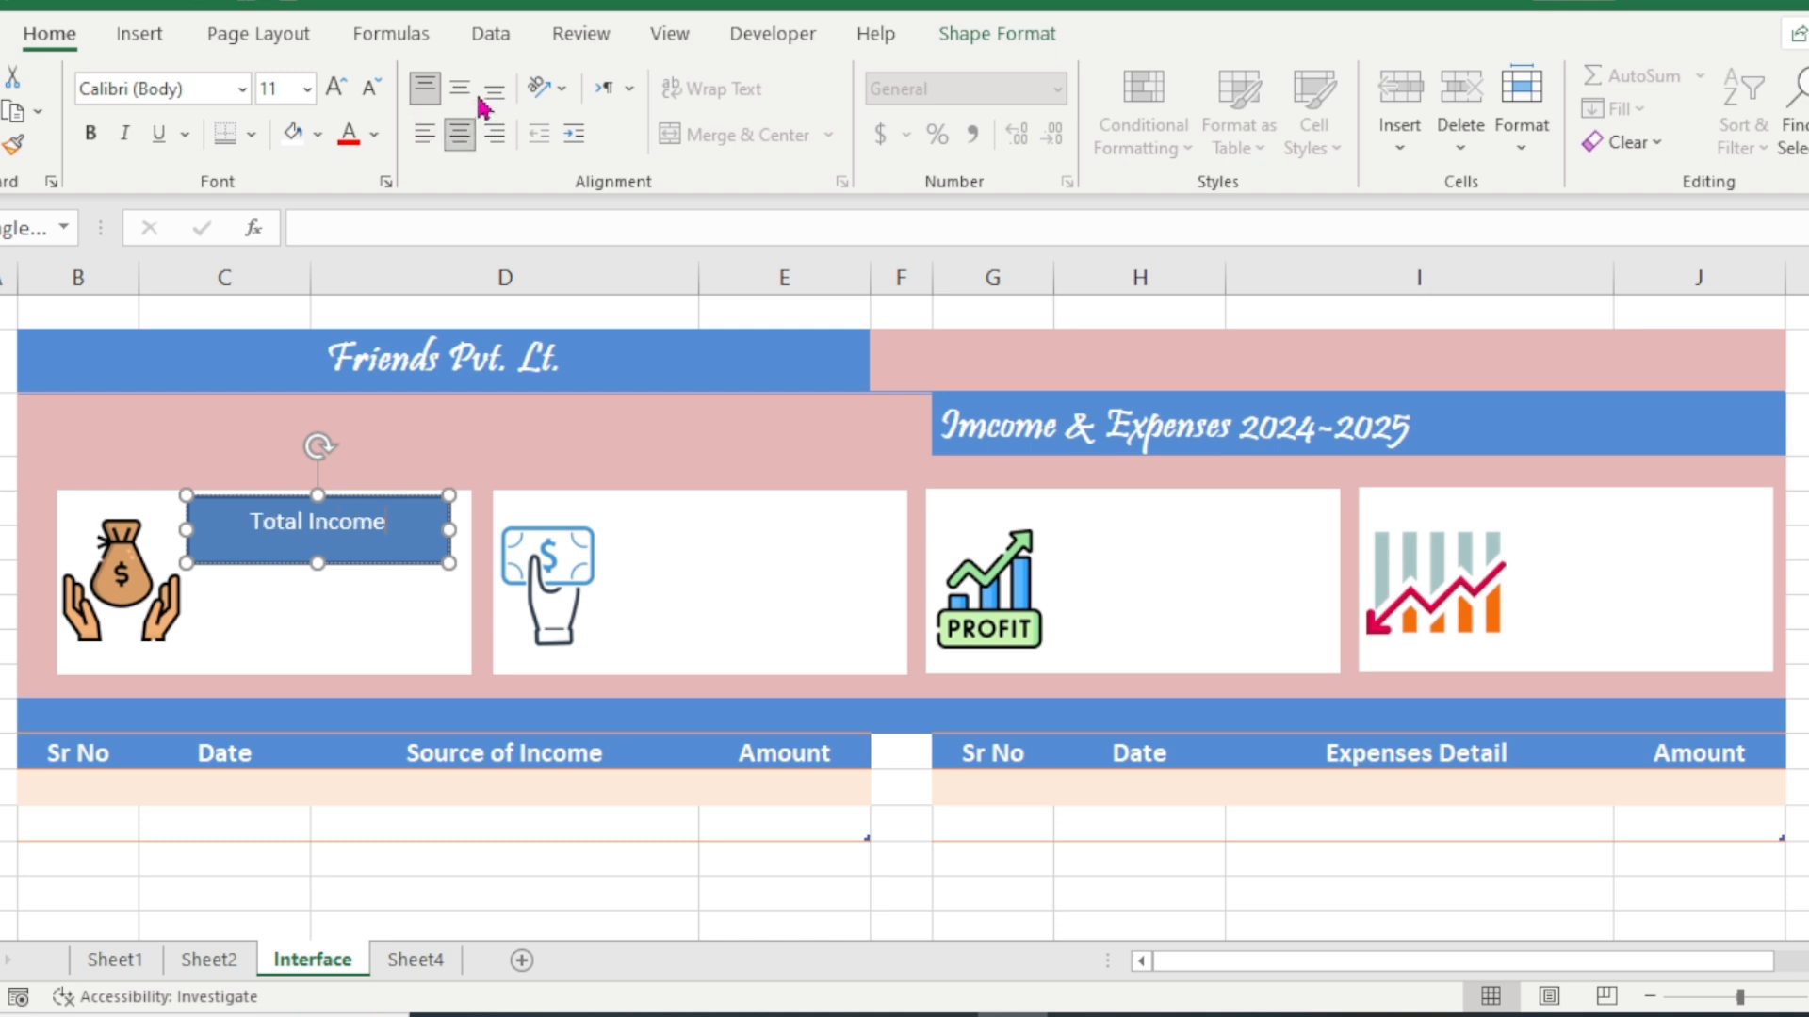
left_click(460, 88)
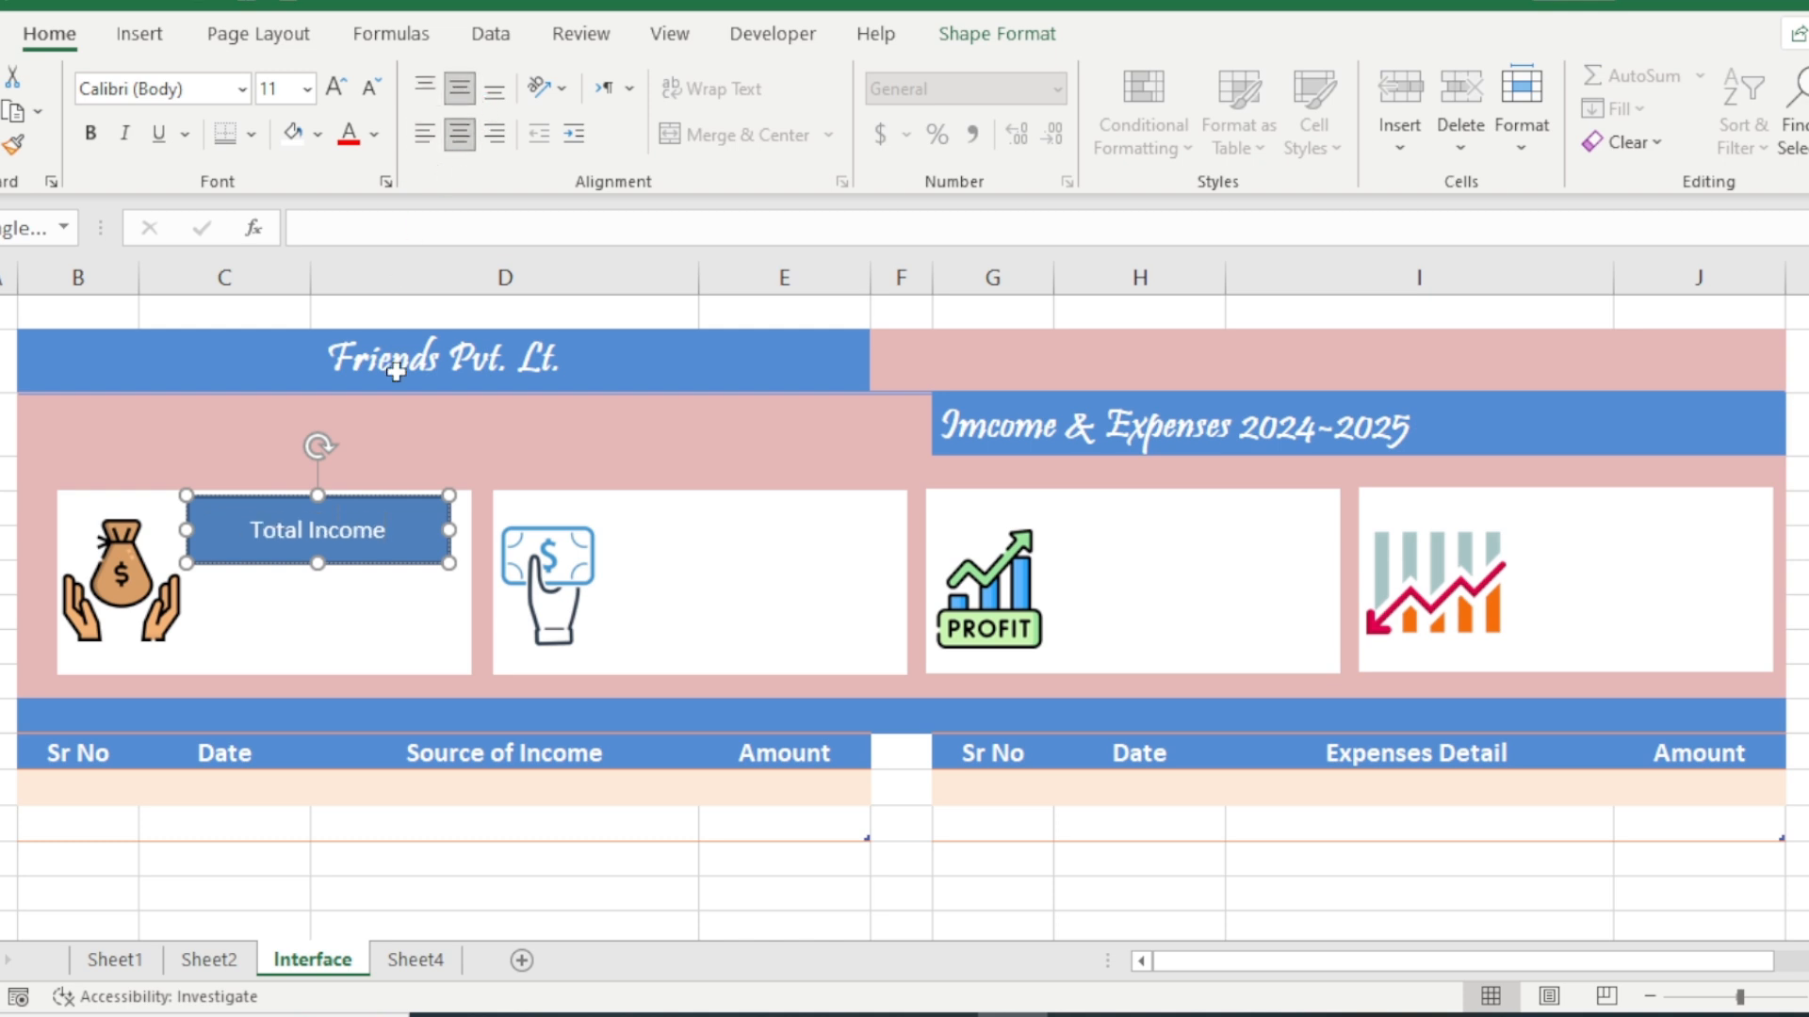
- Make the "Total Income" text bold and enlarge it to 14 pt
key("ctrl+b")
left_click(259, 529)
left_click_drag(258, 527, 388, 531)
left_click(91, 133)
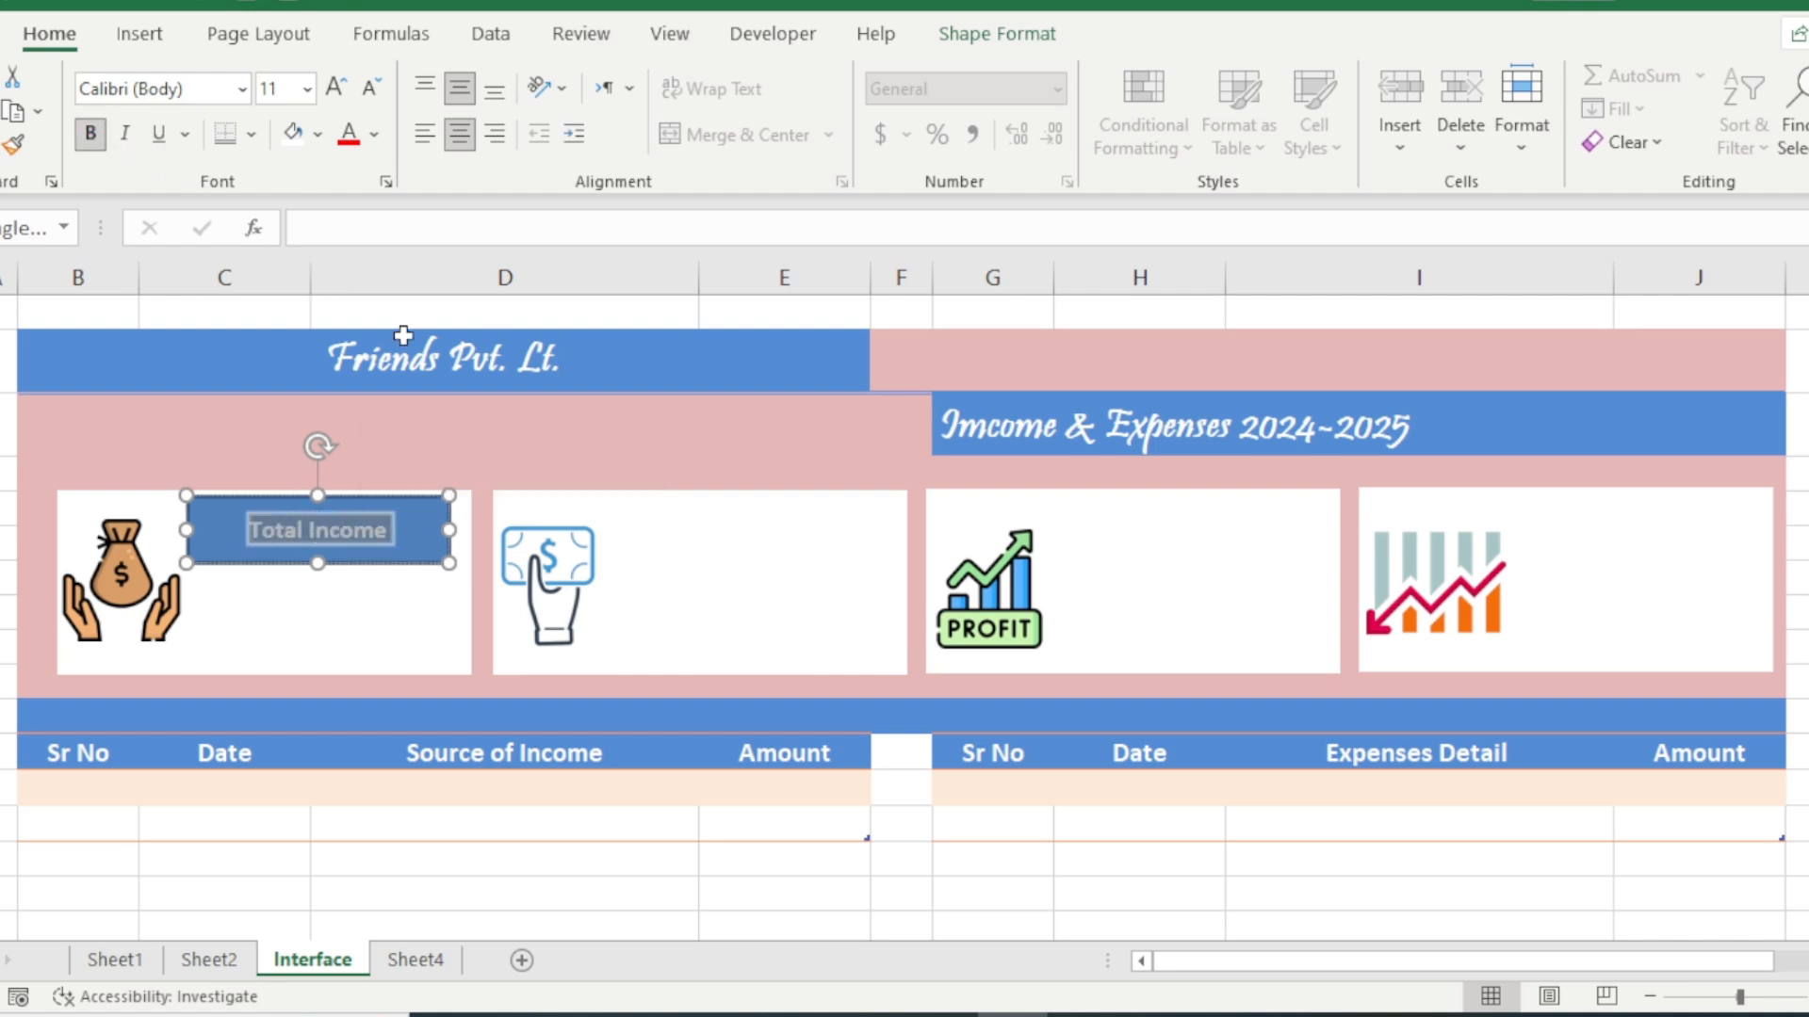
left_click(350, 90)
left_click(350, 90)
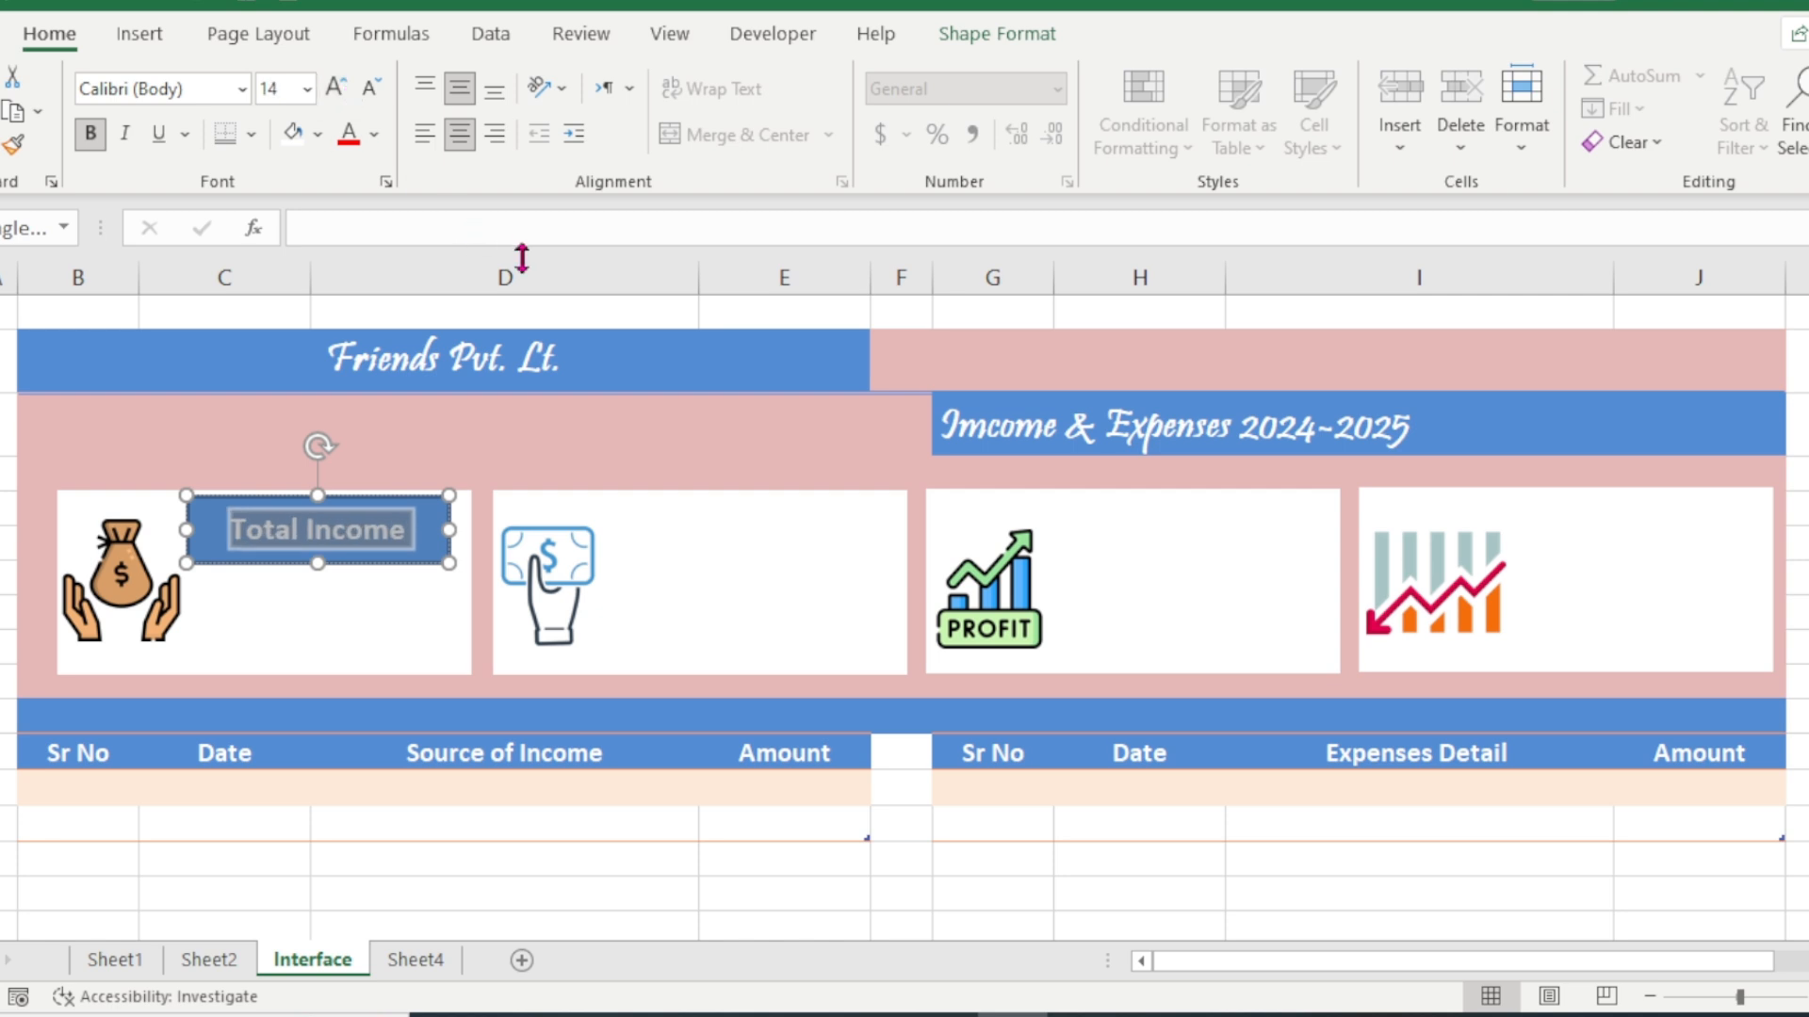
- Change the "Total Income" font to Pristina and enlarge it to 16 pt
left_click(242, 93)
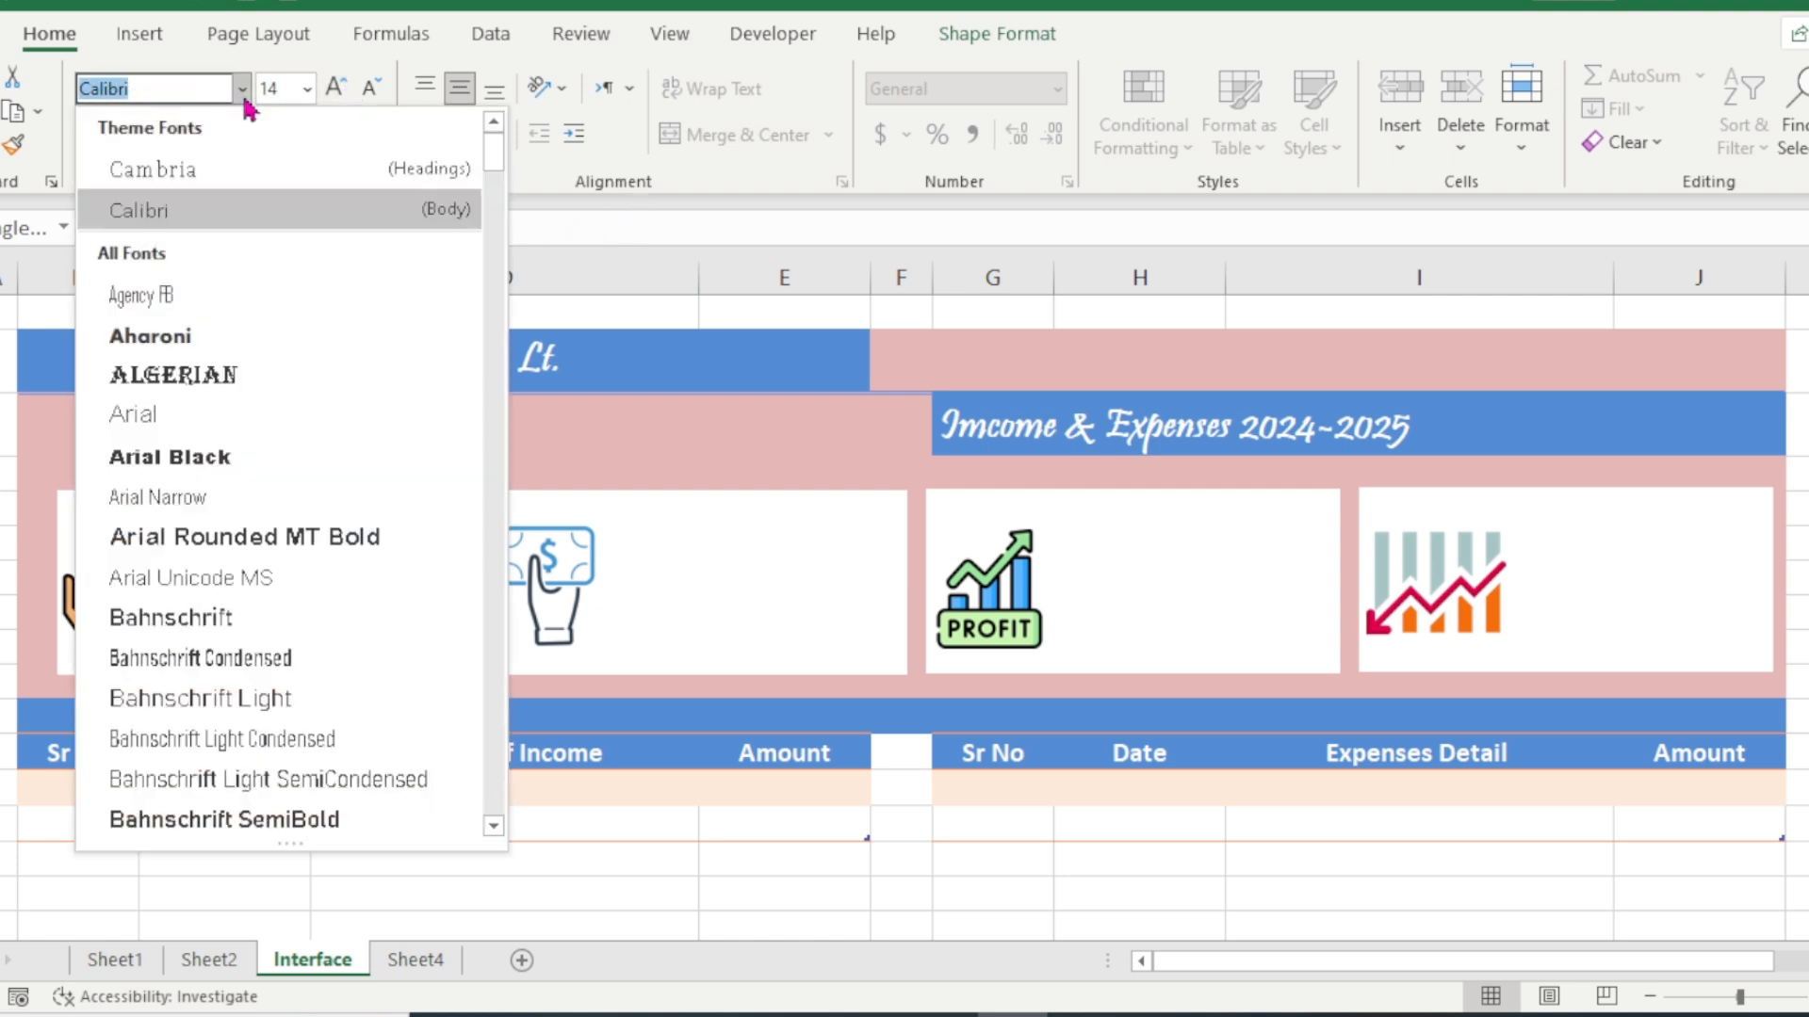
type("Pristina")
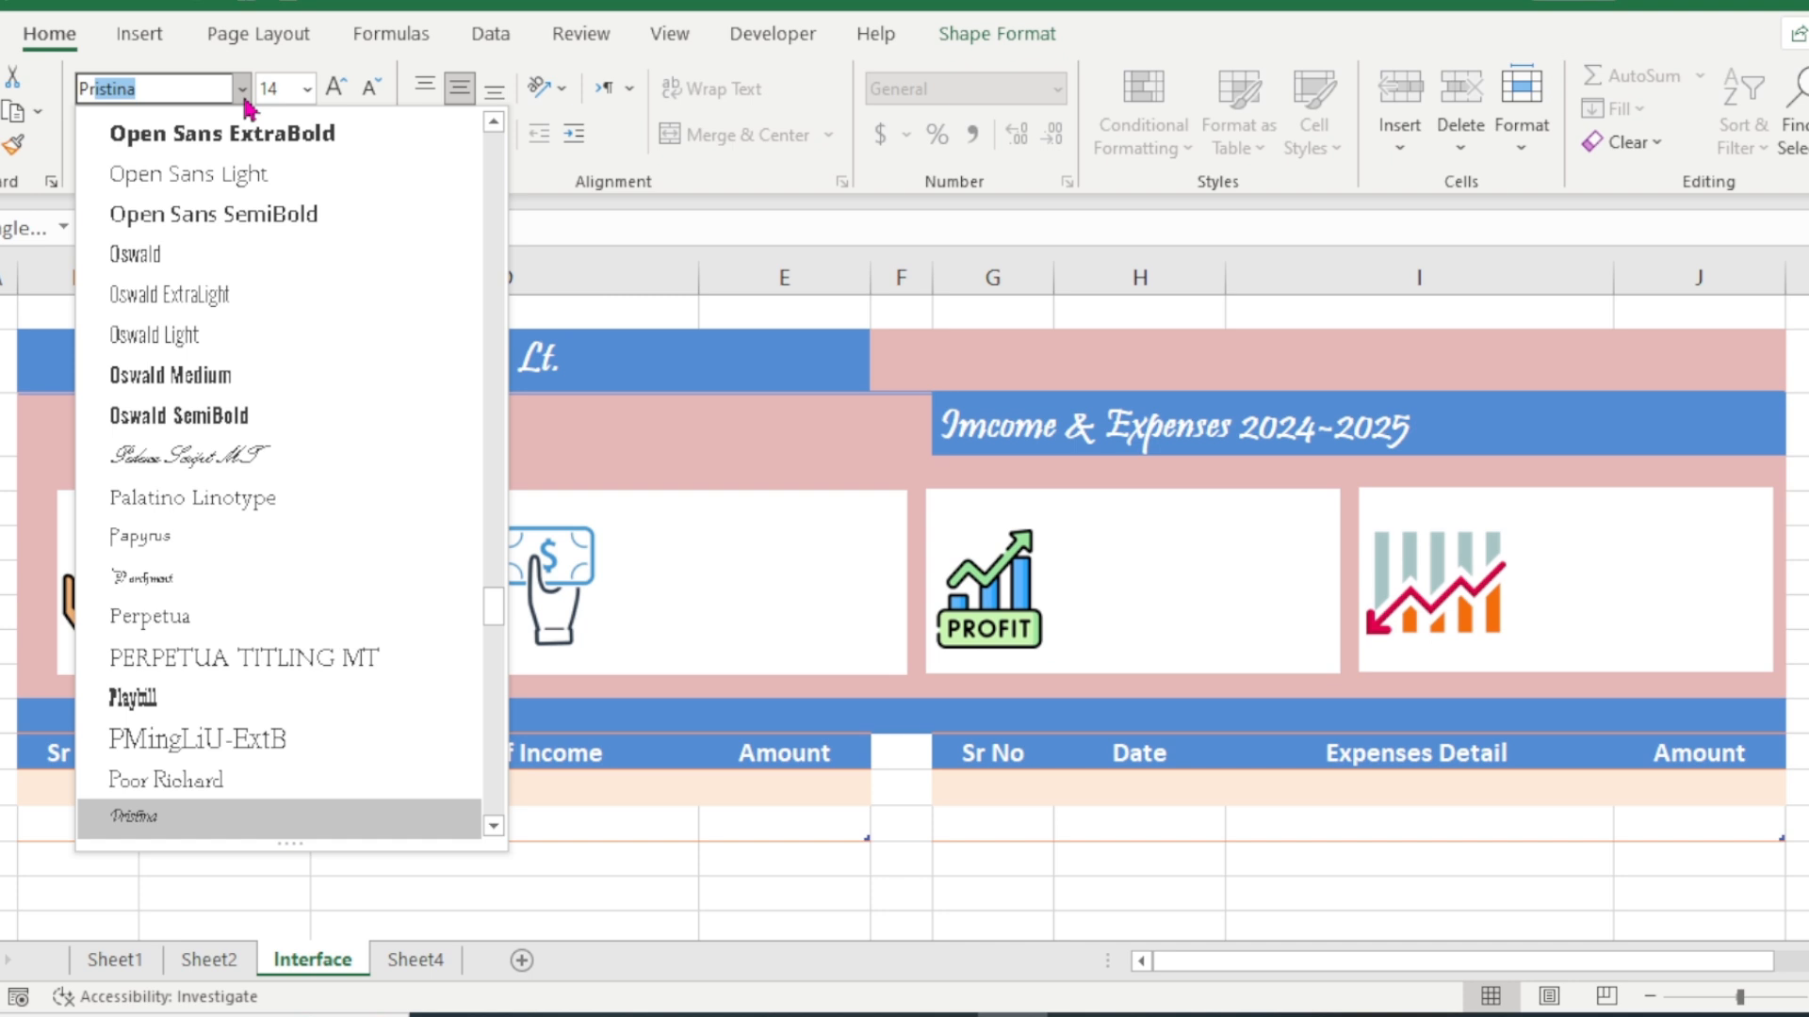
key("Return")
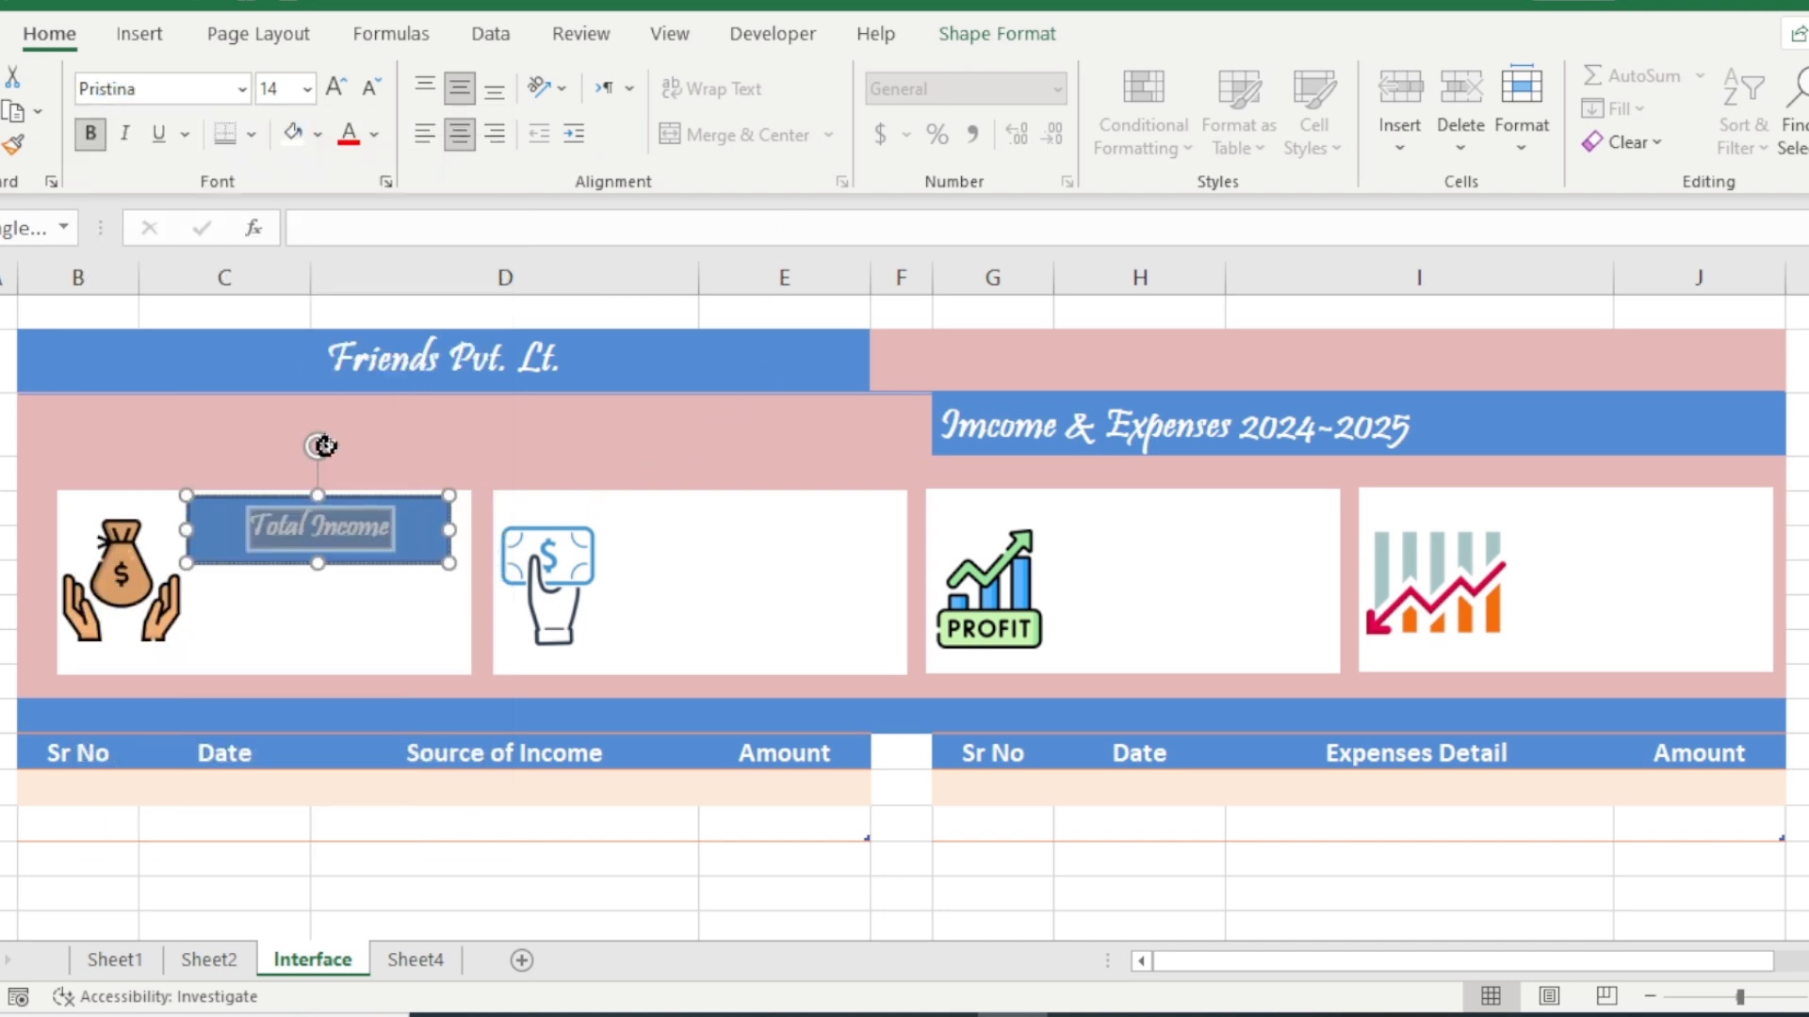
left_click(340, 92)
left_click(376, 667)
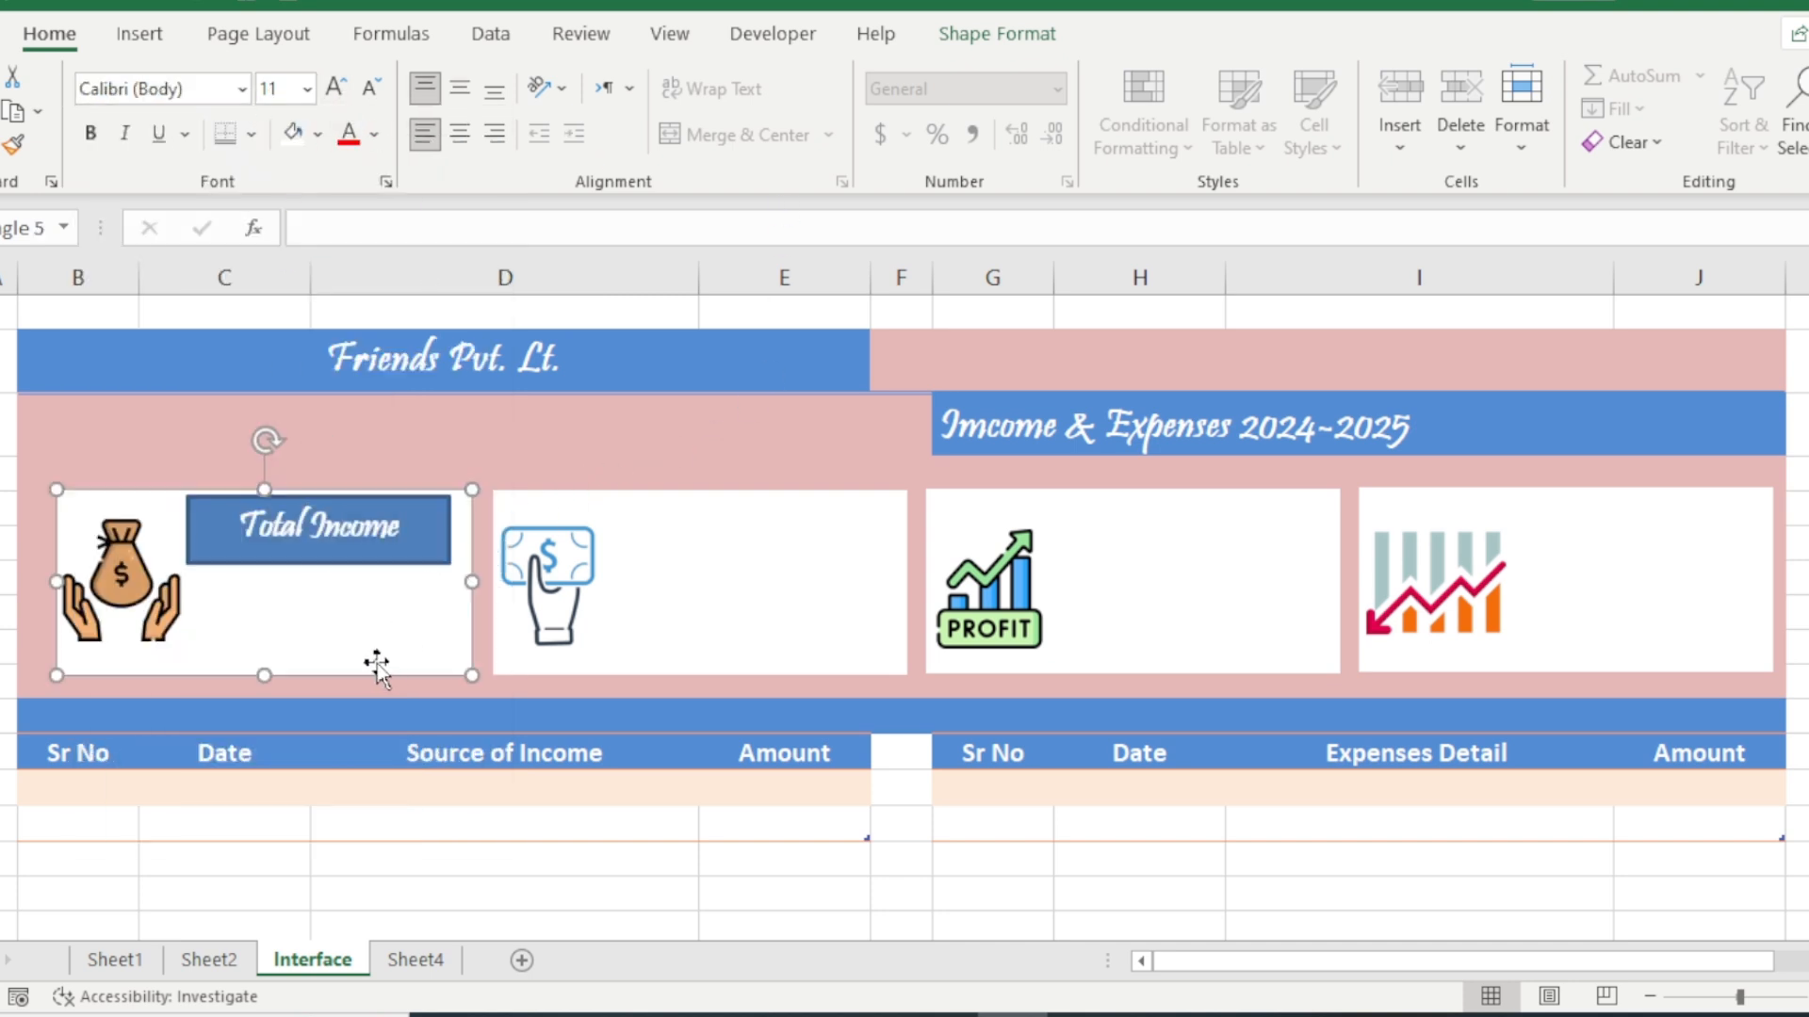
- Remove the fill and outline from the "Total Income" rectangle
left_click(403, 509)
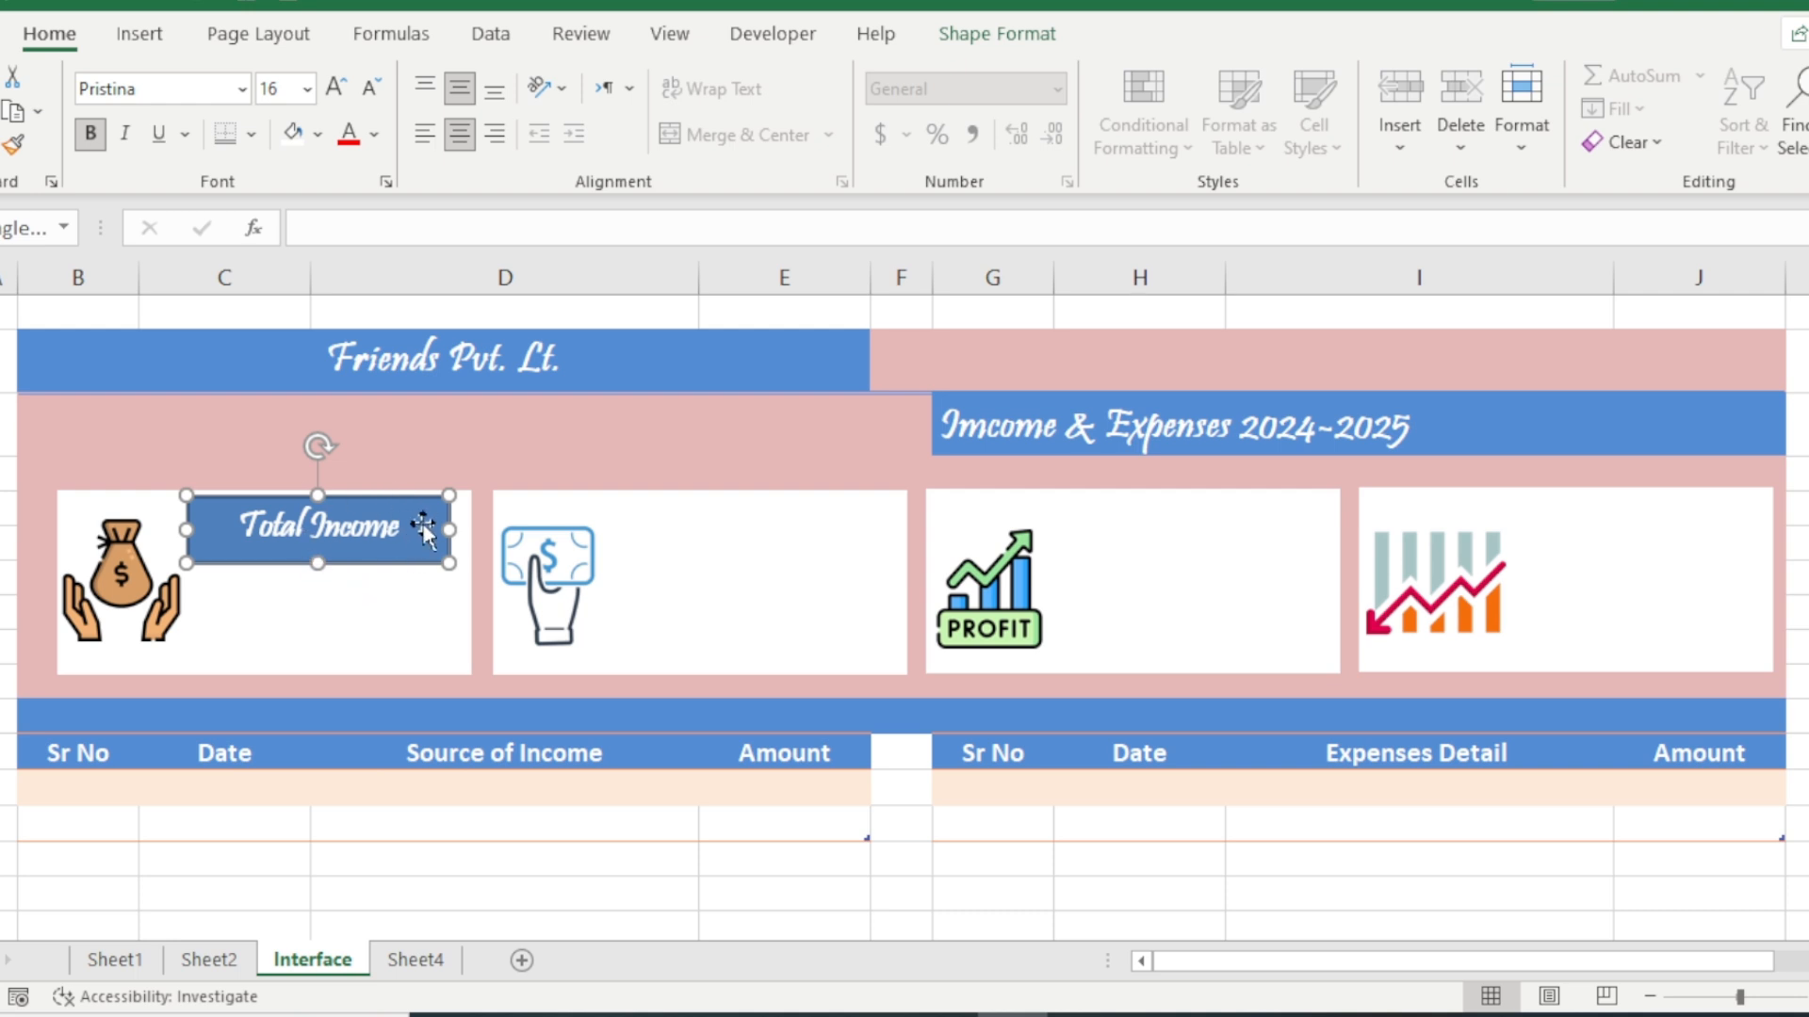
left_click(975, 34)
left_click(690, 78)
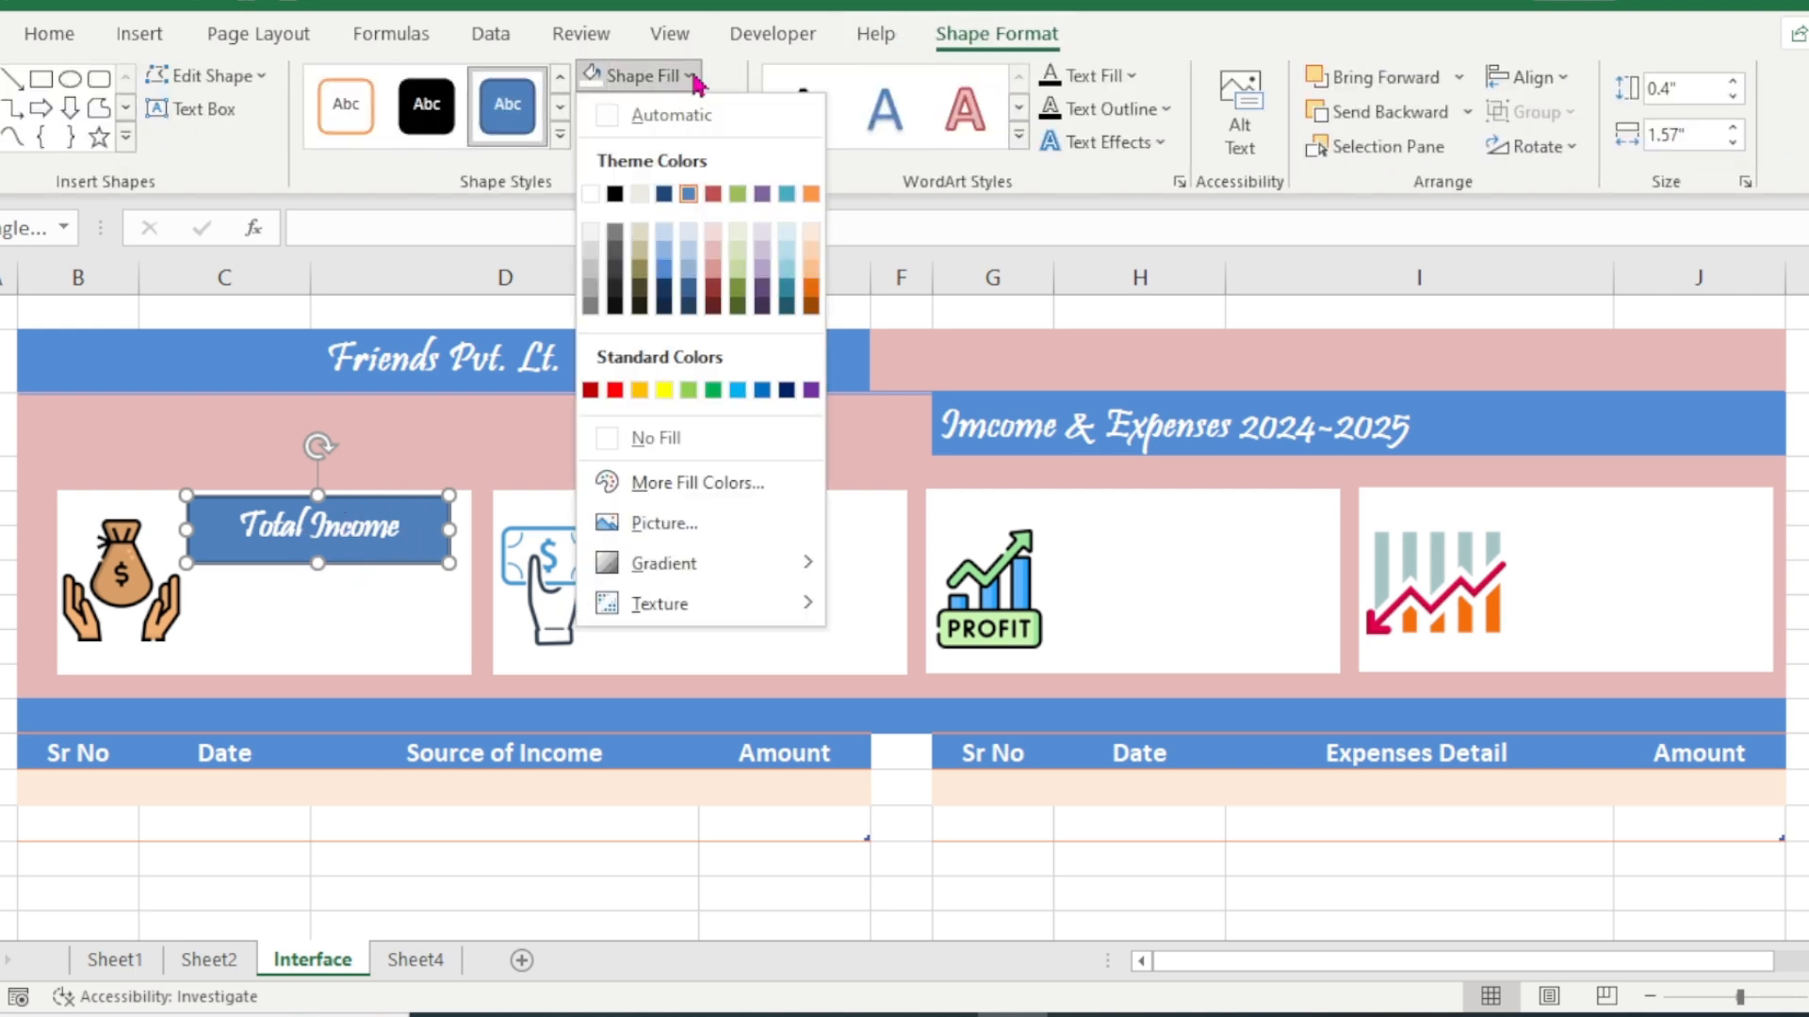
left_click(640, 456)
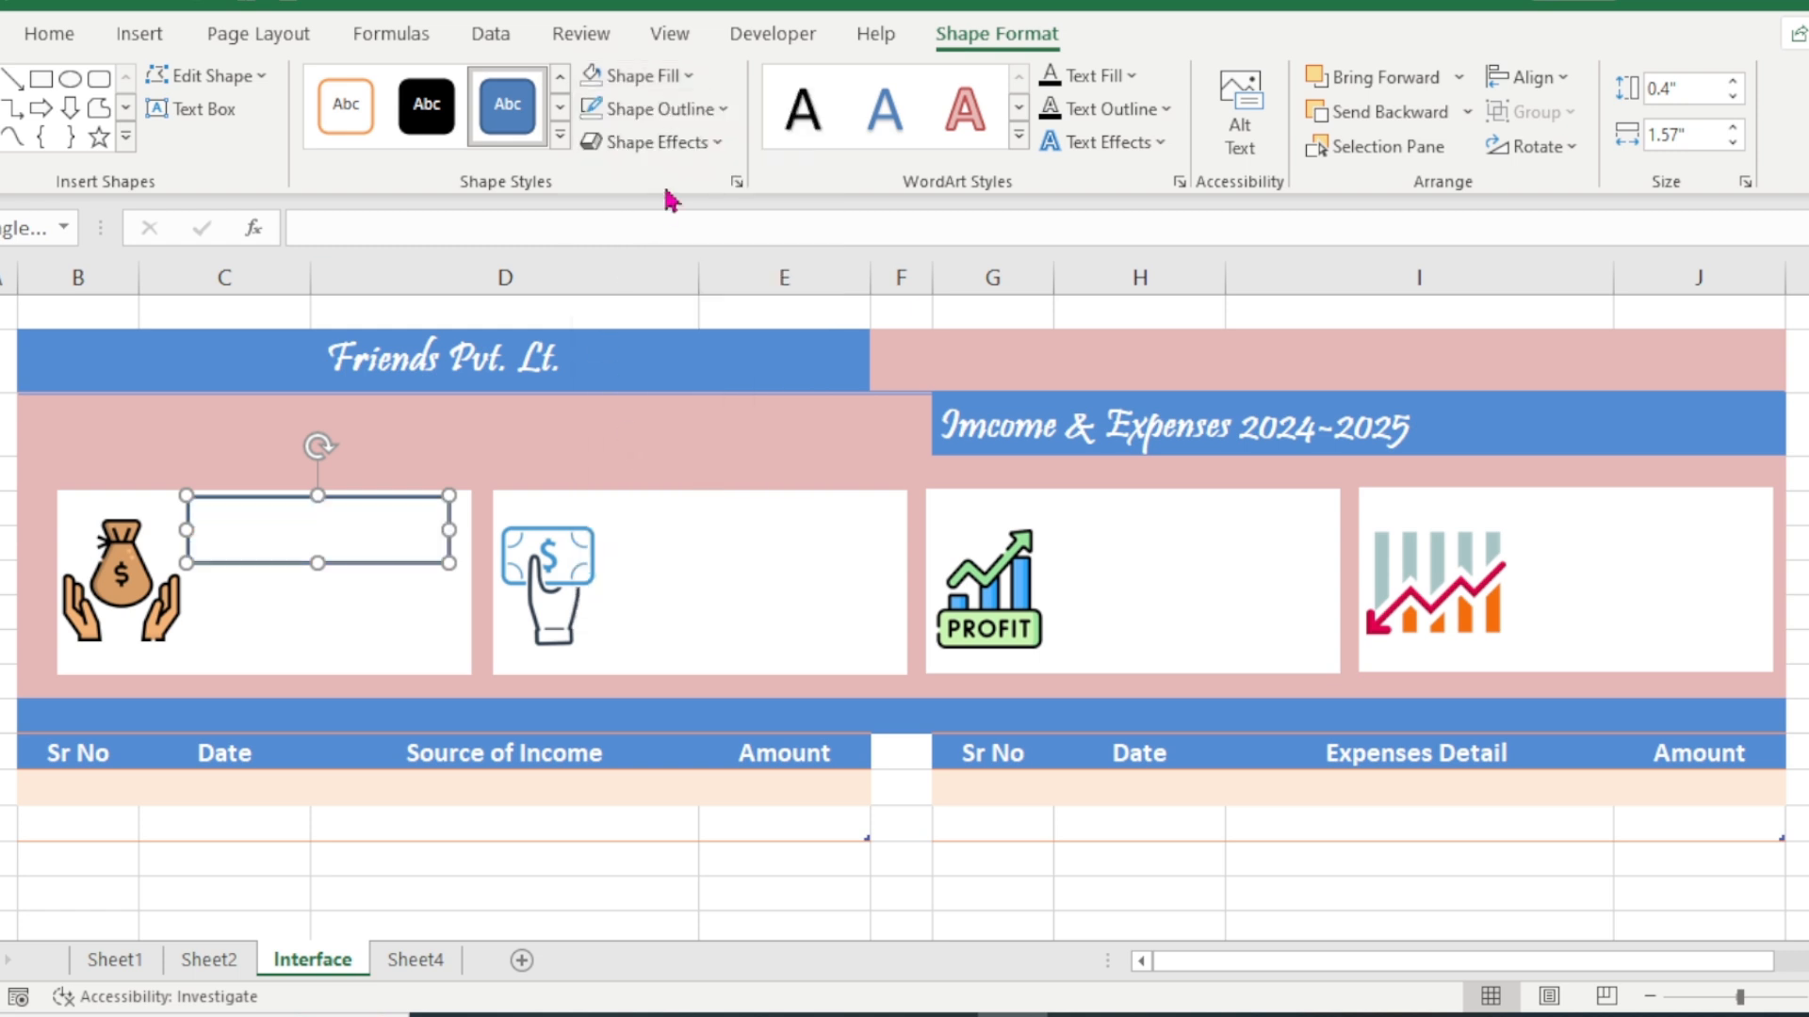
left_click(705, 110)
left_click(656, 475)
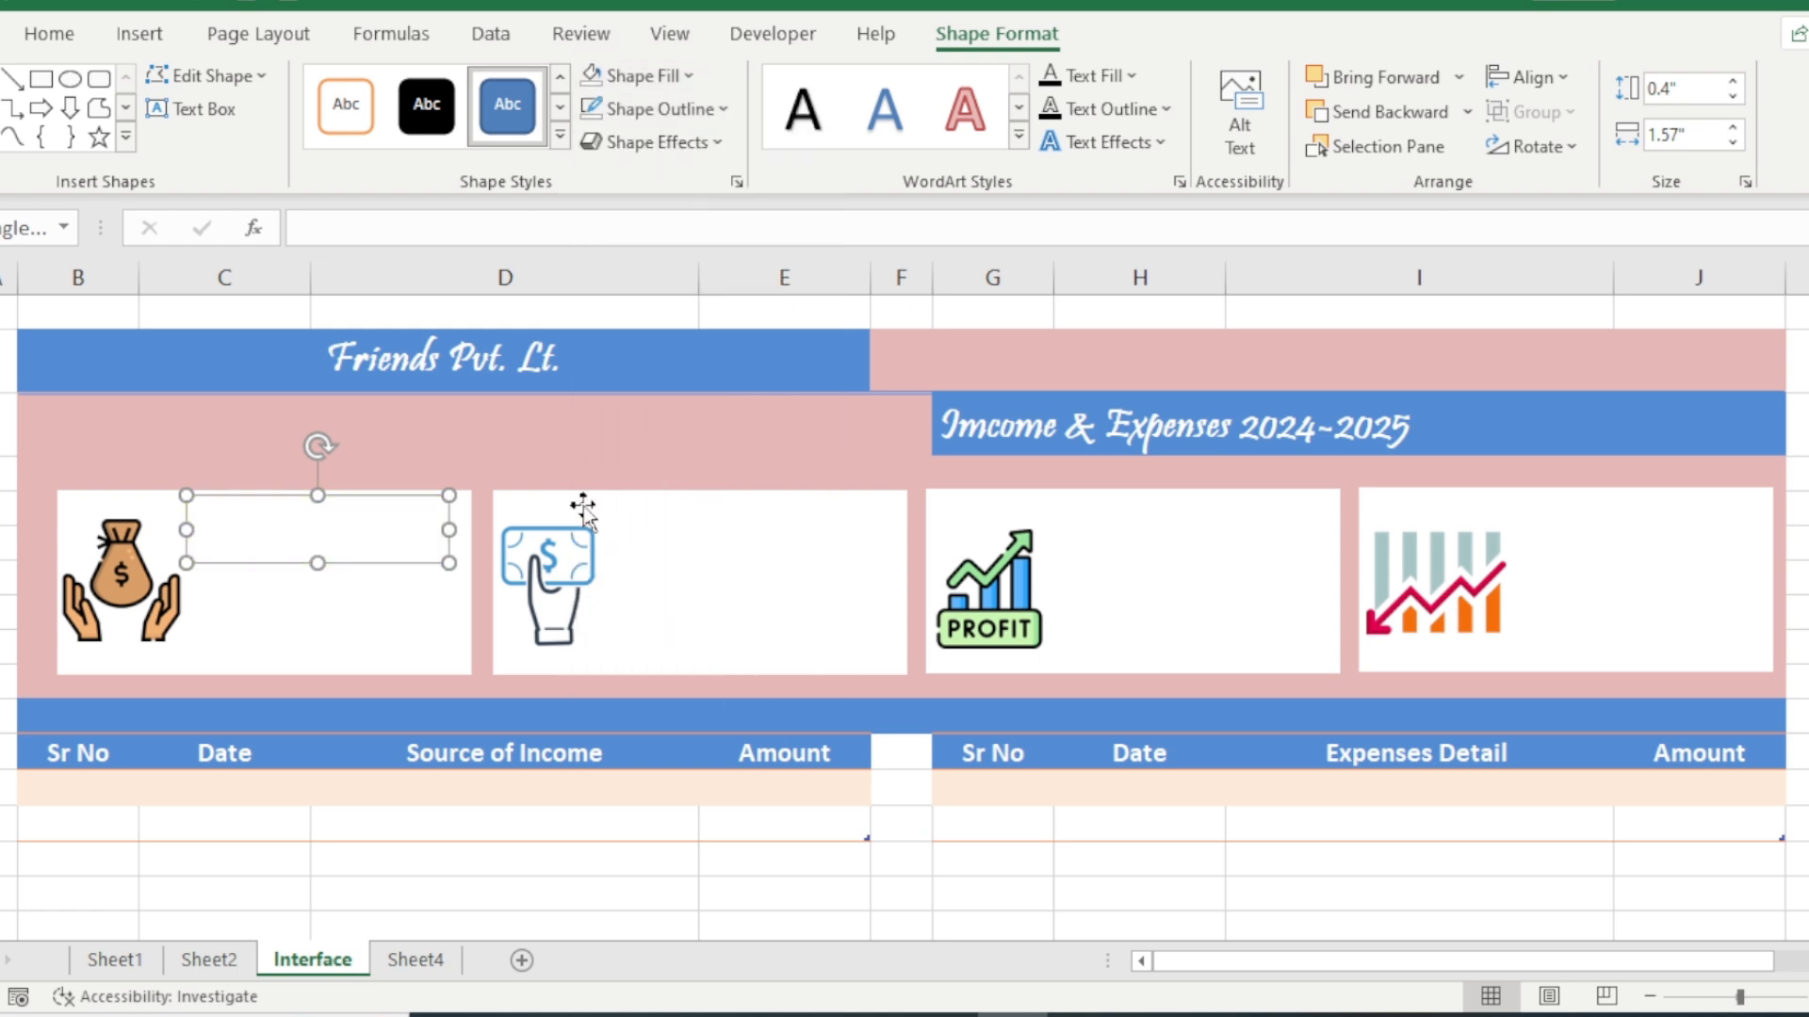
- Change the font colour of the "Total Income" text to red
left_click_drag(387, 526, 236, 524)
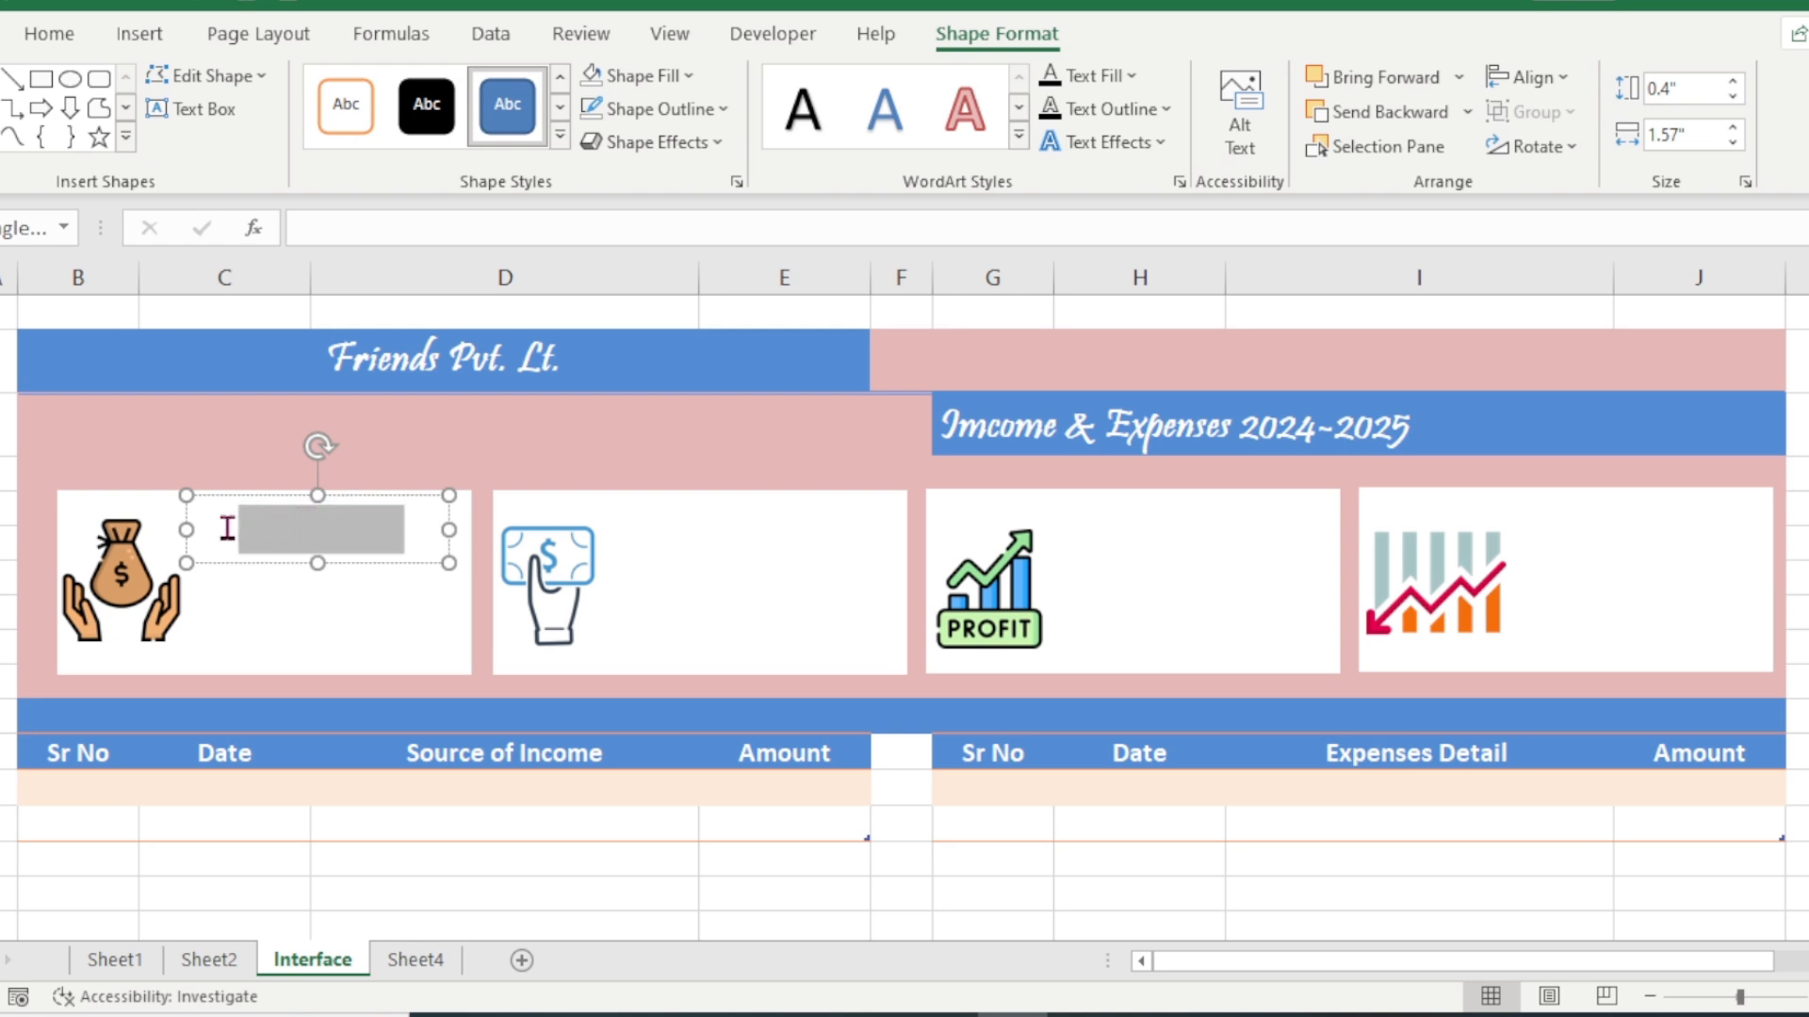
left_click(49, 34)
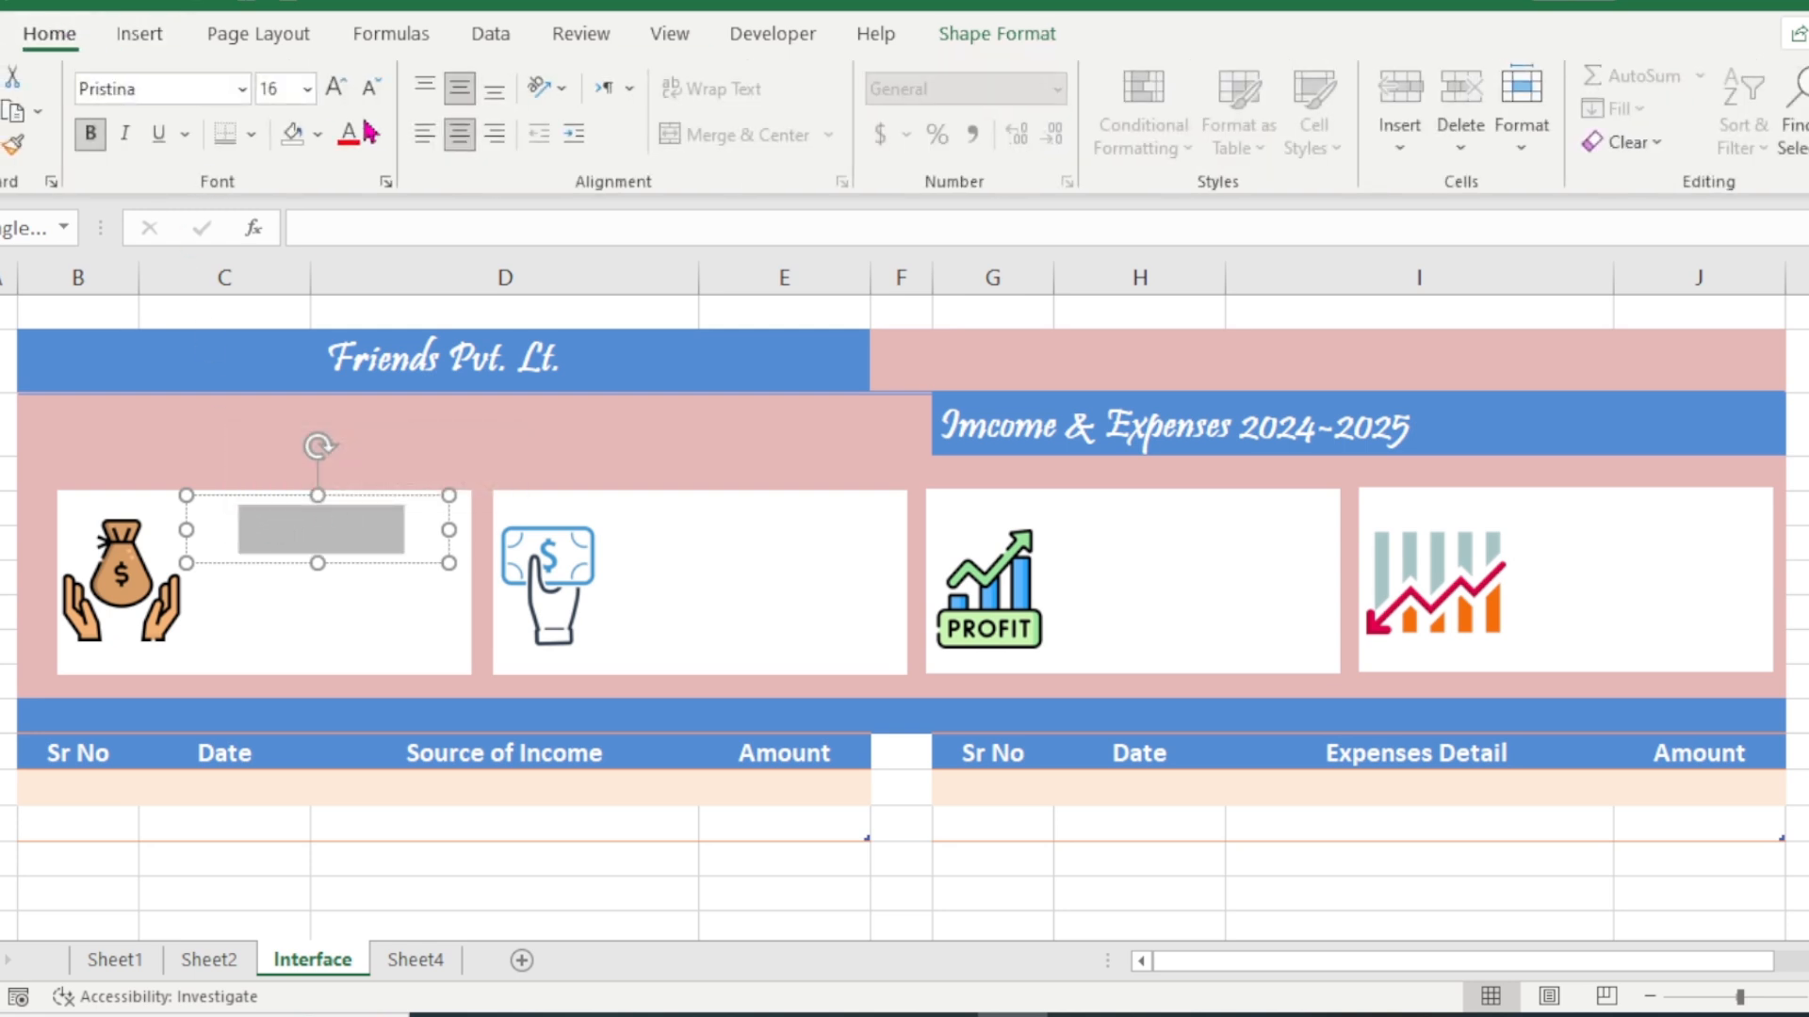
left_click(319, 135)
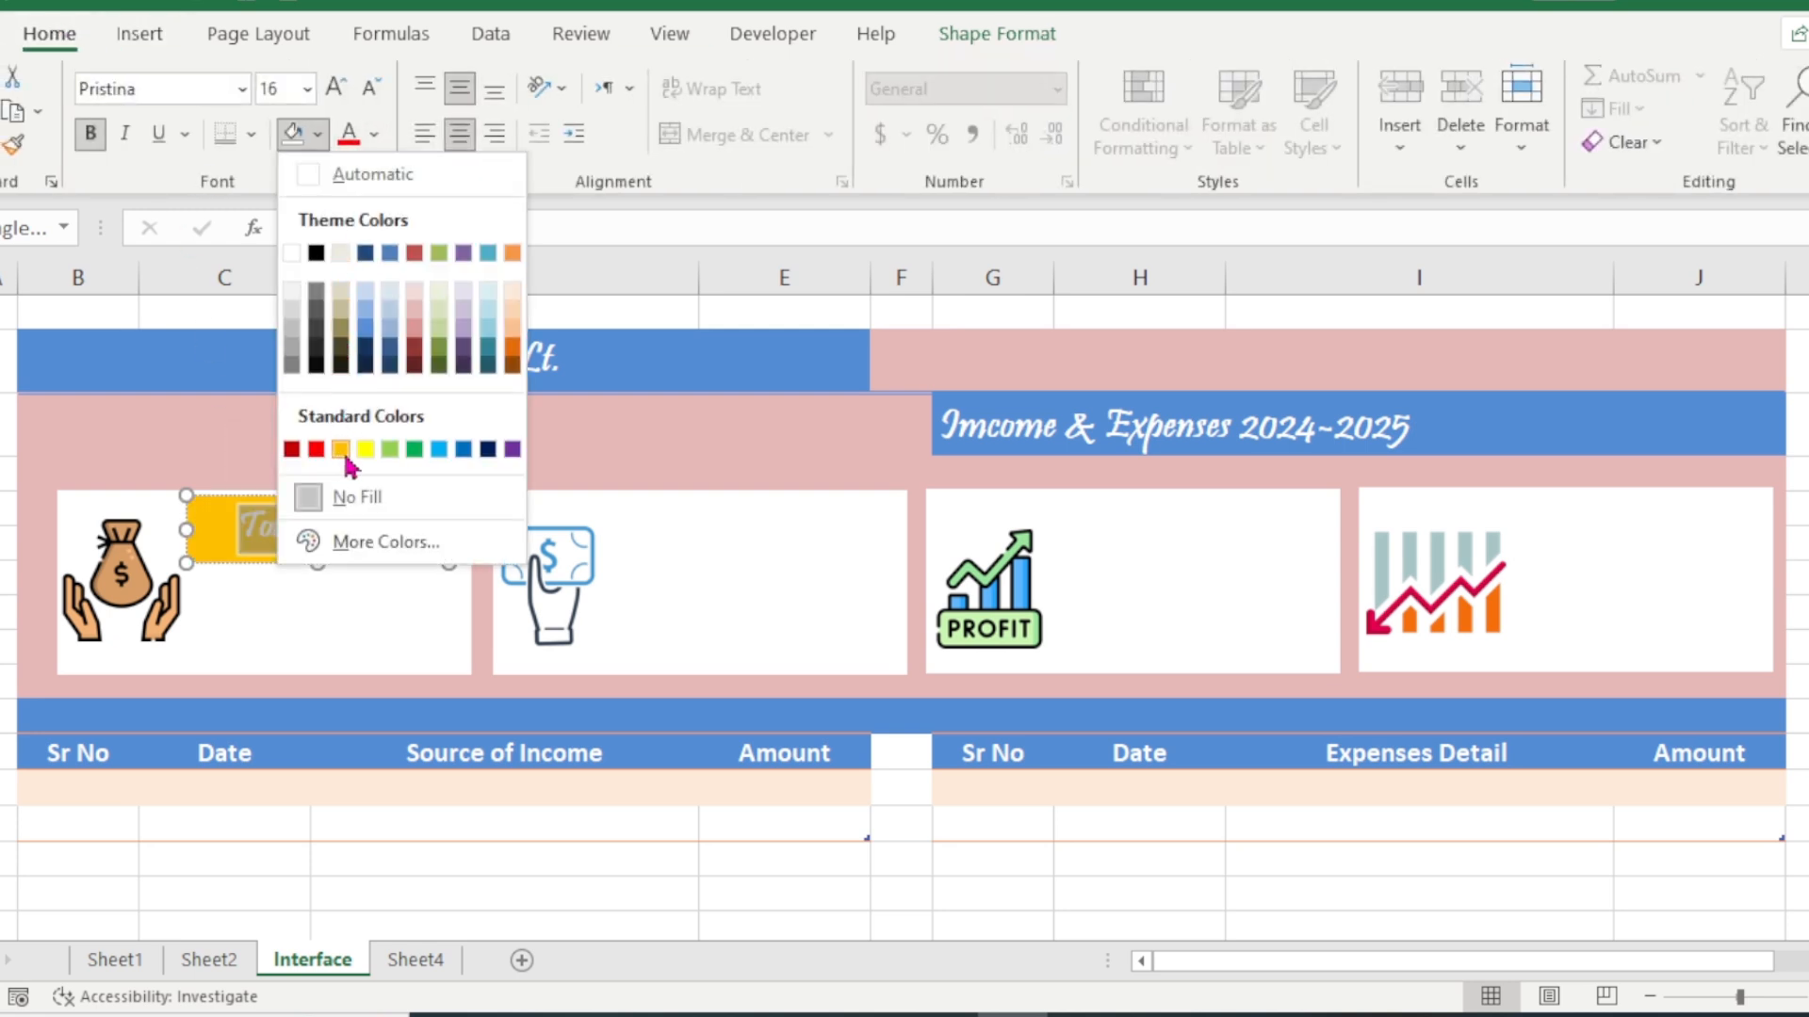
left_click(372, 137)
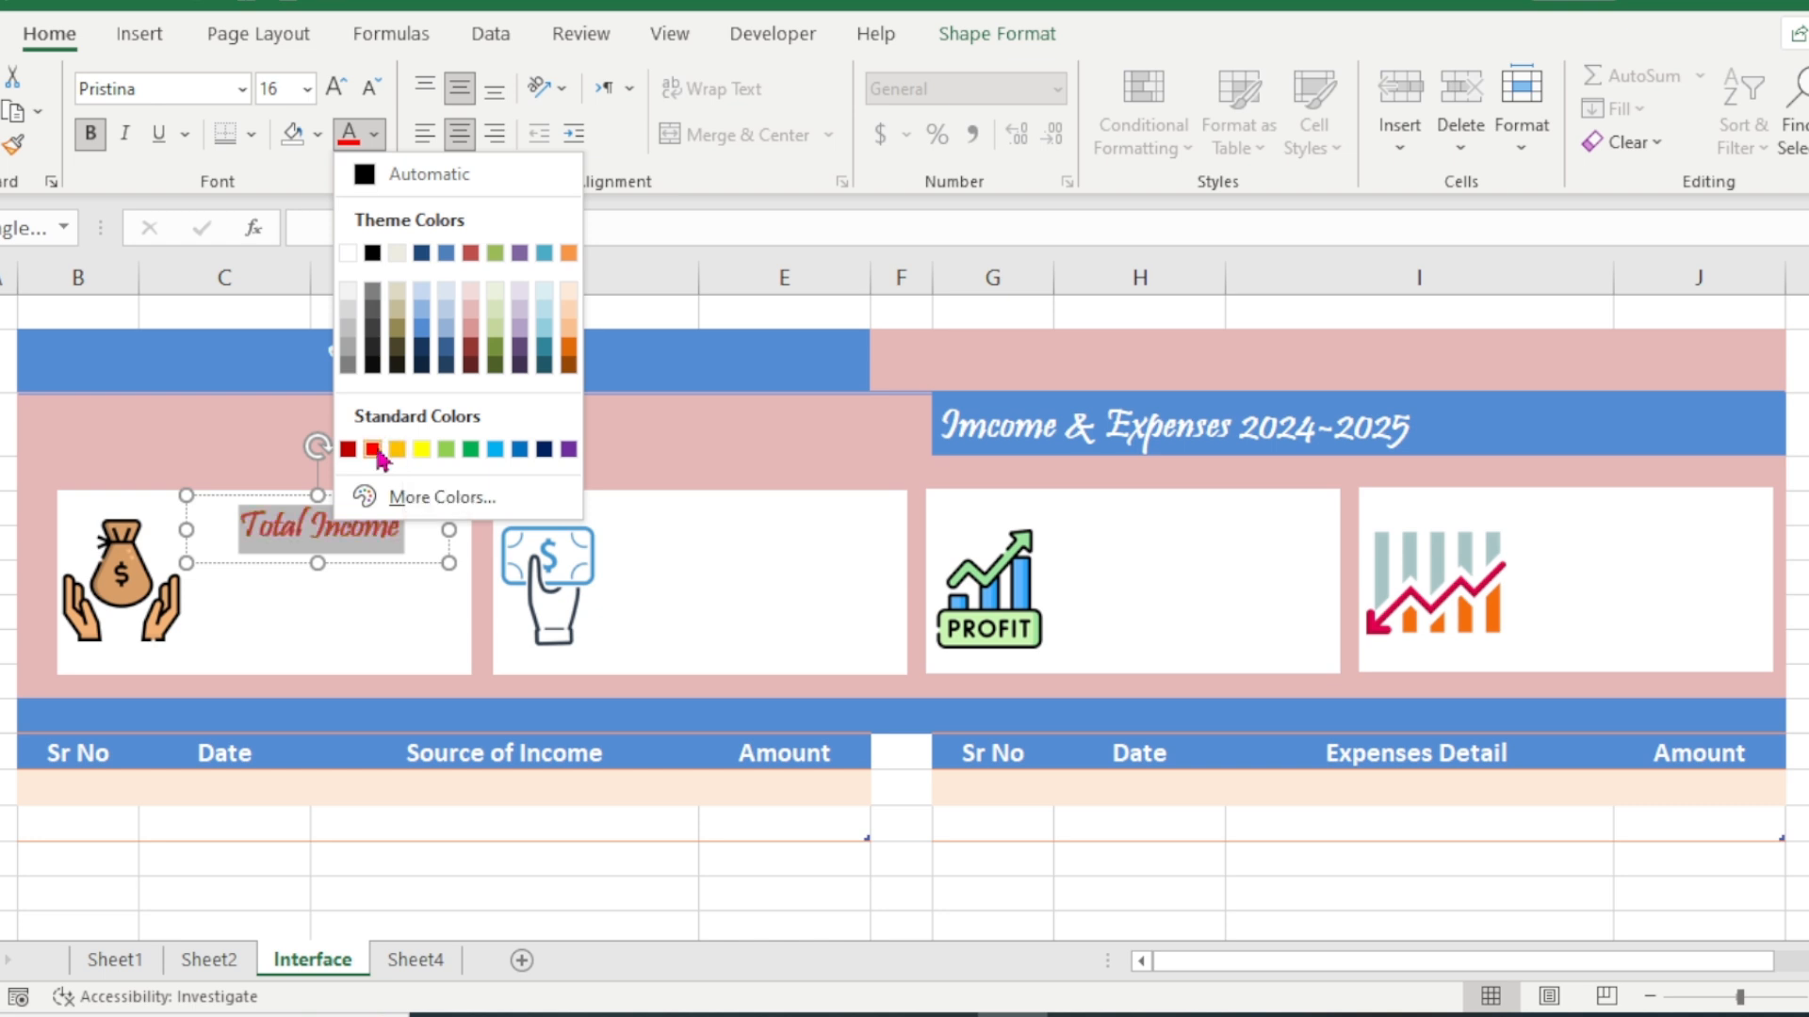
left_click(348, 449)
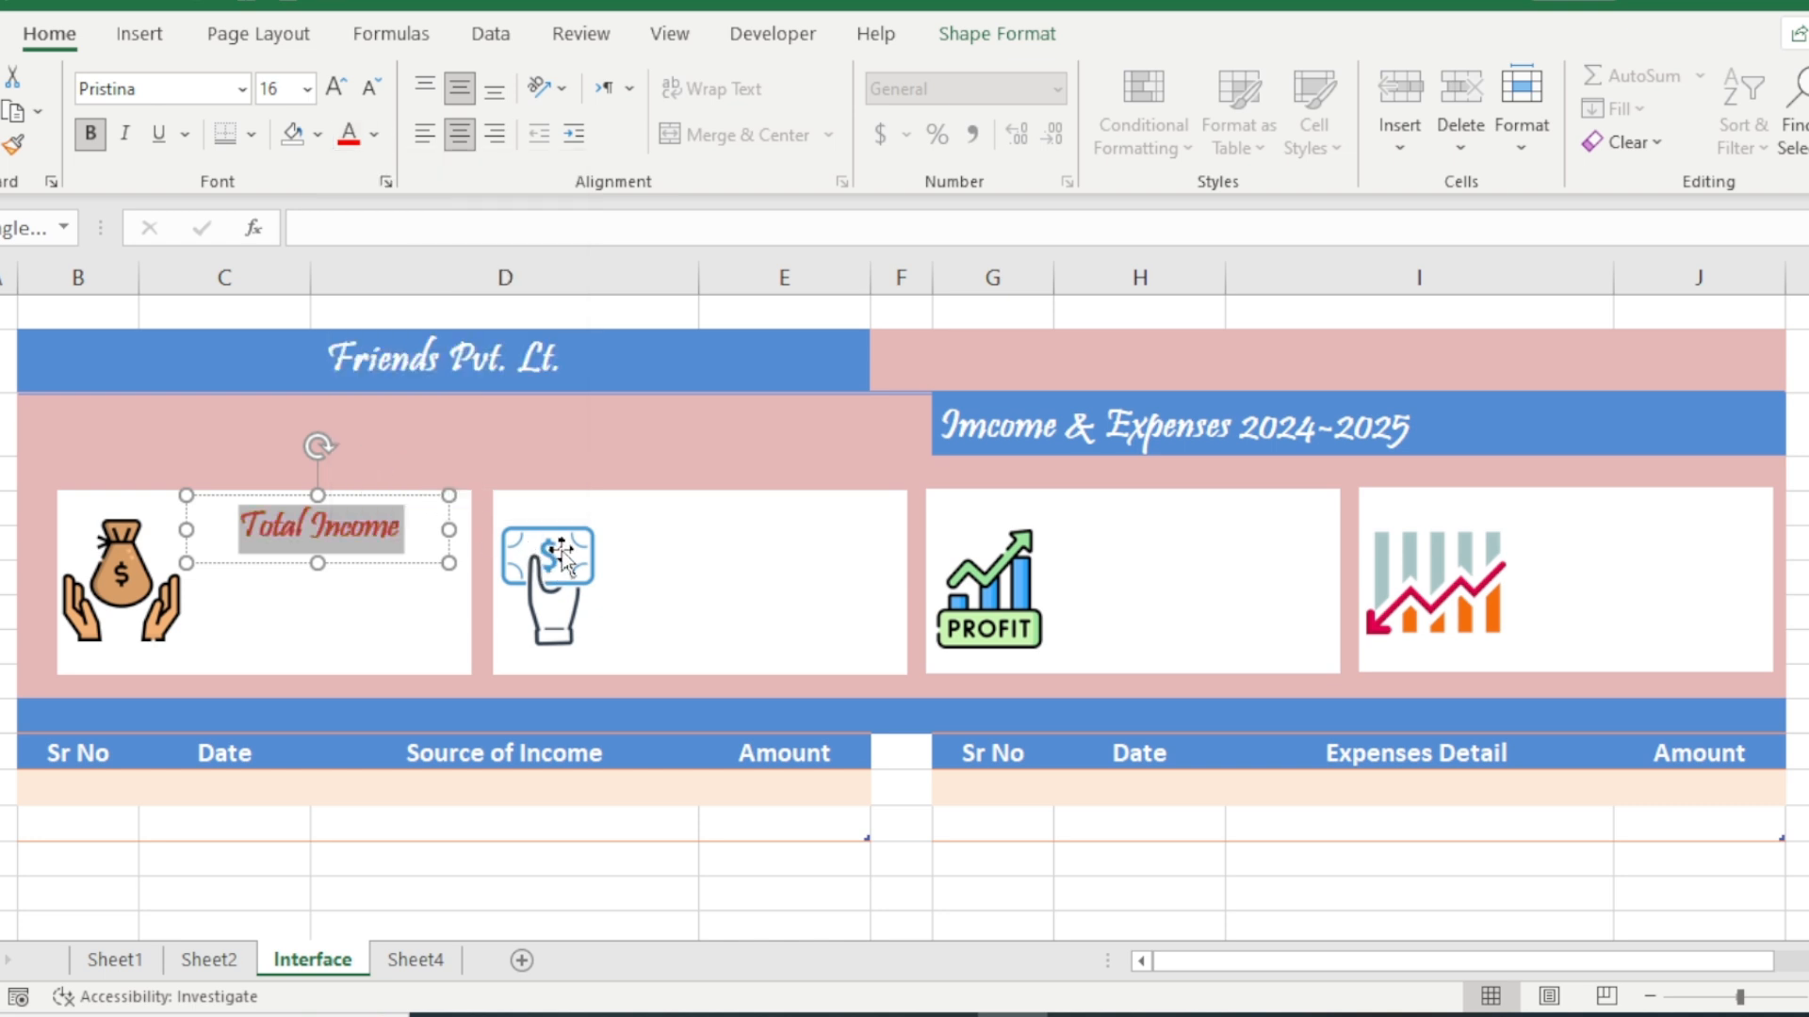
left_click(716, 592)
- Select the whole "Total Income" text and enlarge it to 20 pt
left_click(394, 523)
left_click(392, 521)
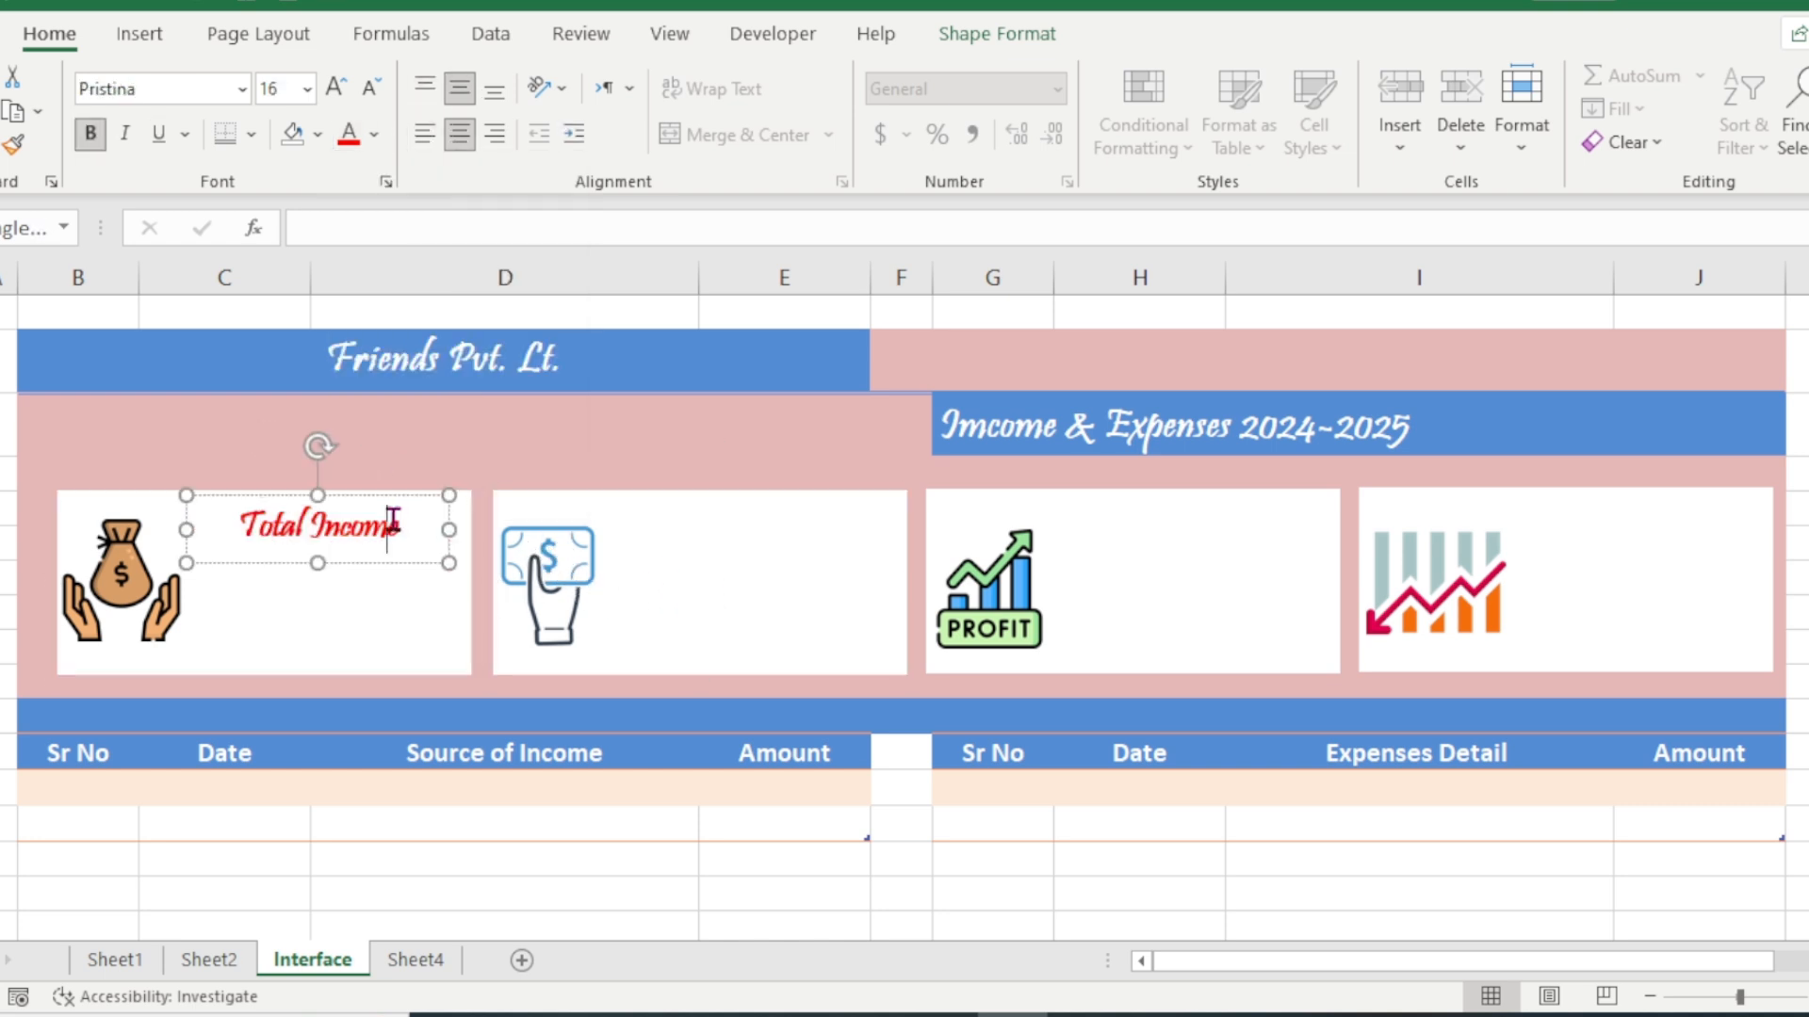
left_click(407, 522)
left_click(407, 522)
key("shift+Left")
key("shift+Left")
key("shift+Left")
key("shift+Left")
key("shift+Left")
key("shift+Left")
key("shift+Left")
key("shift+Left")
key("shift+Left")
key("shift+Left")
key("shift+Left")
key("shift+Left")
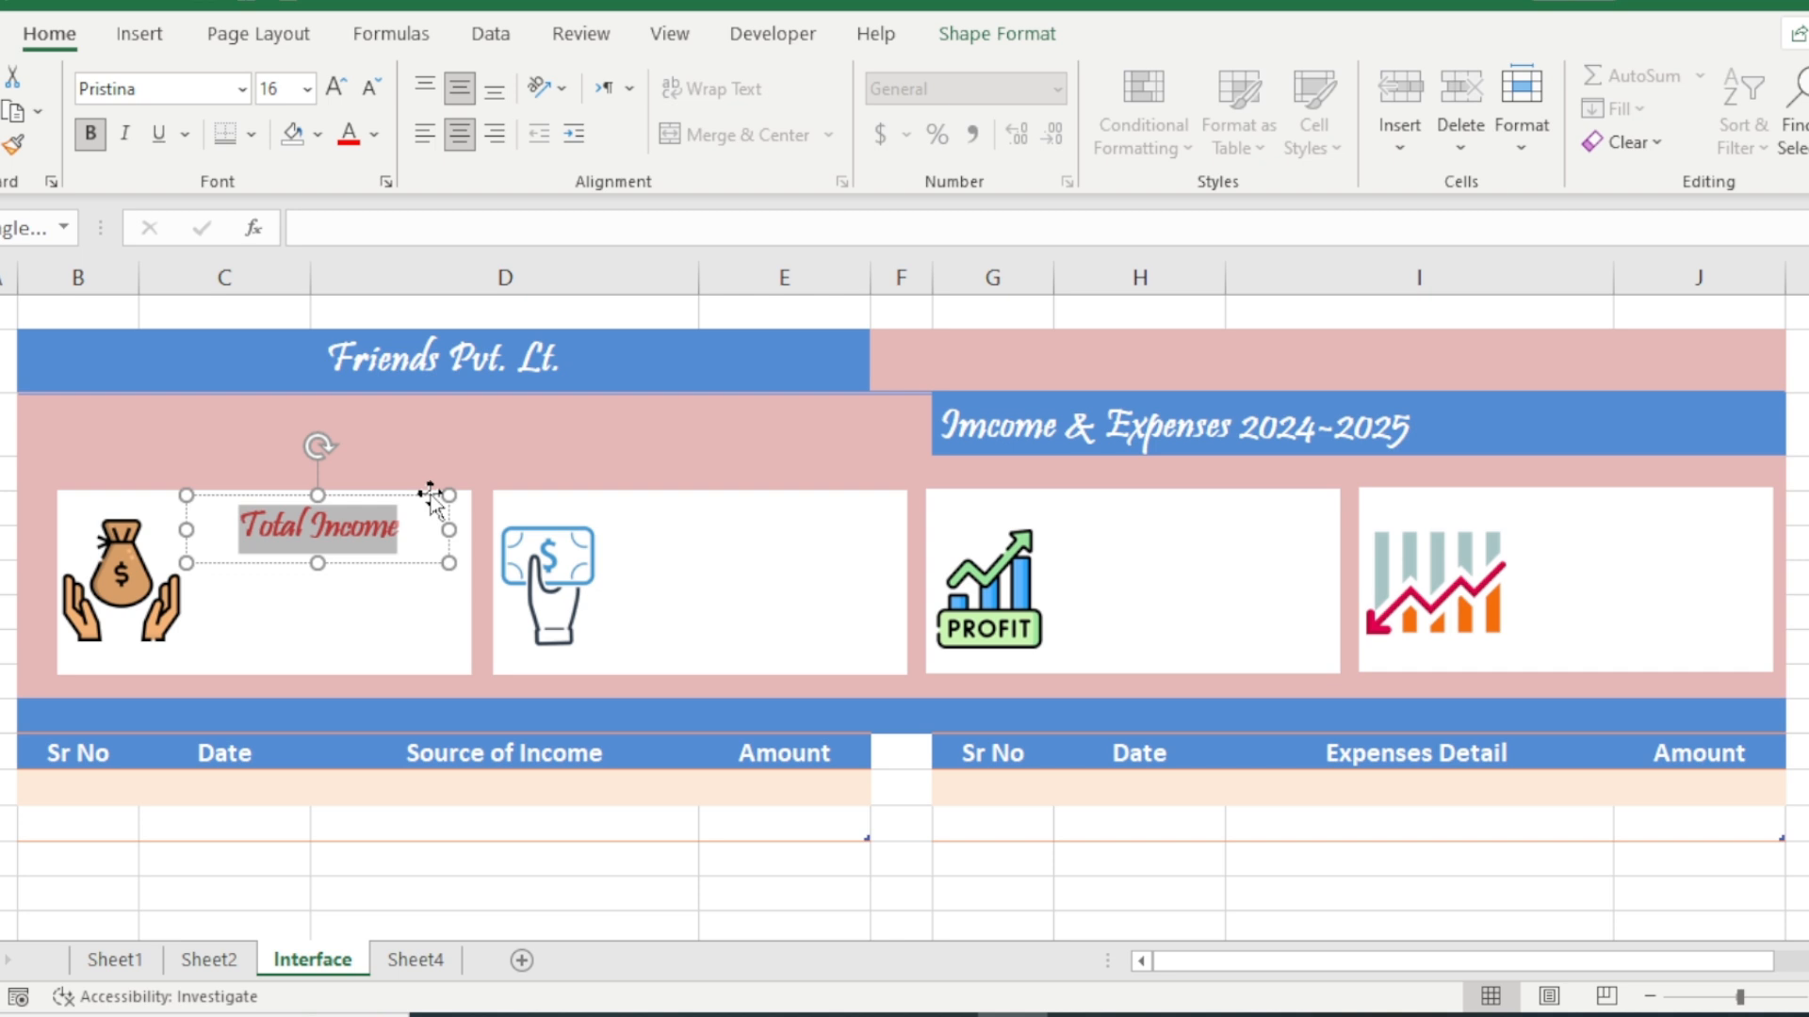
left_click(337, 90)
left_click(337, 90)
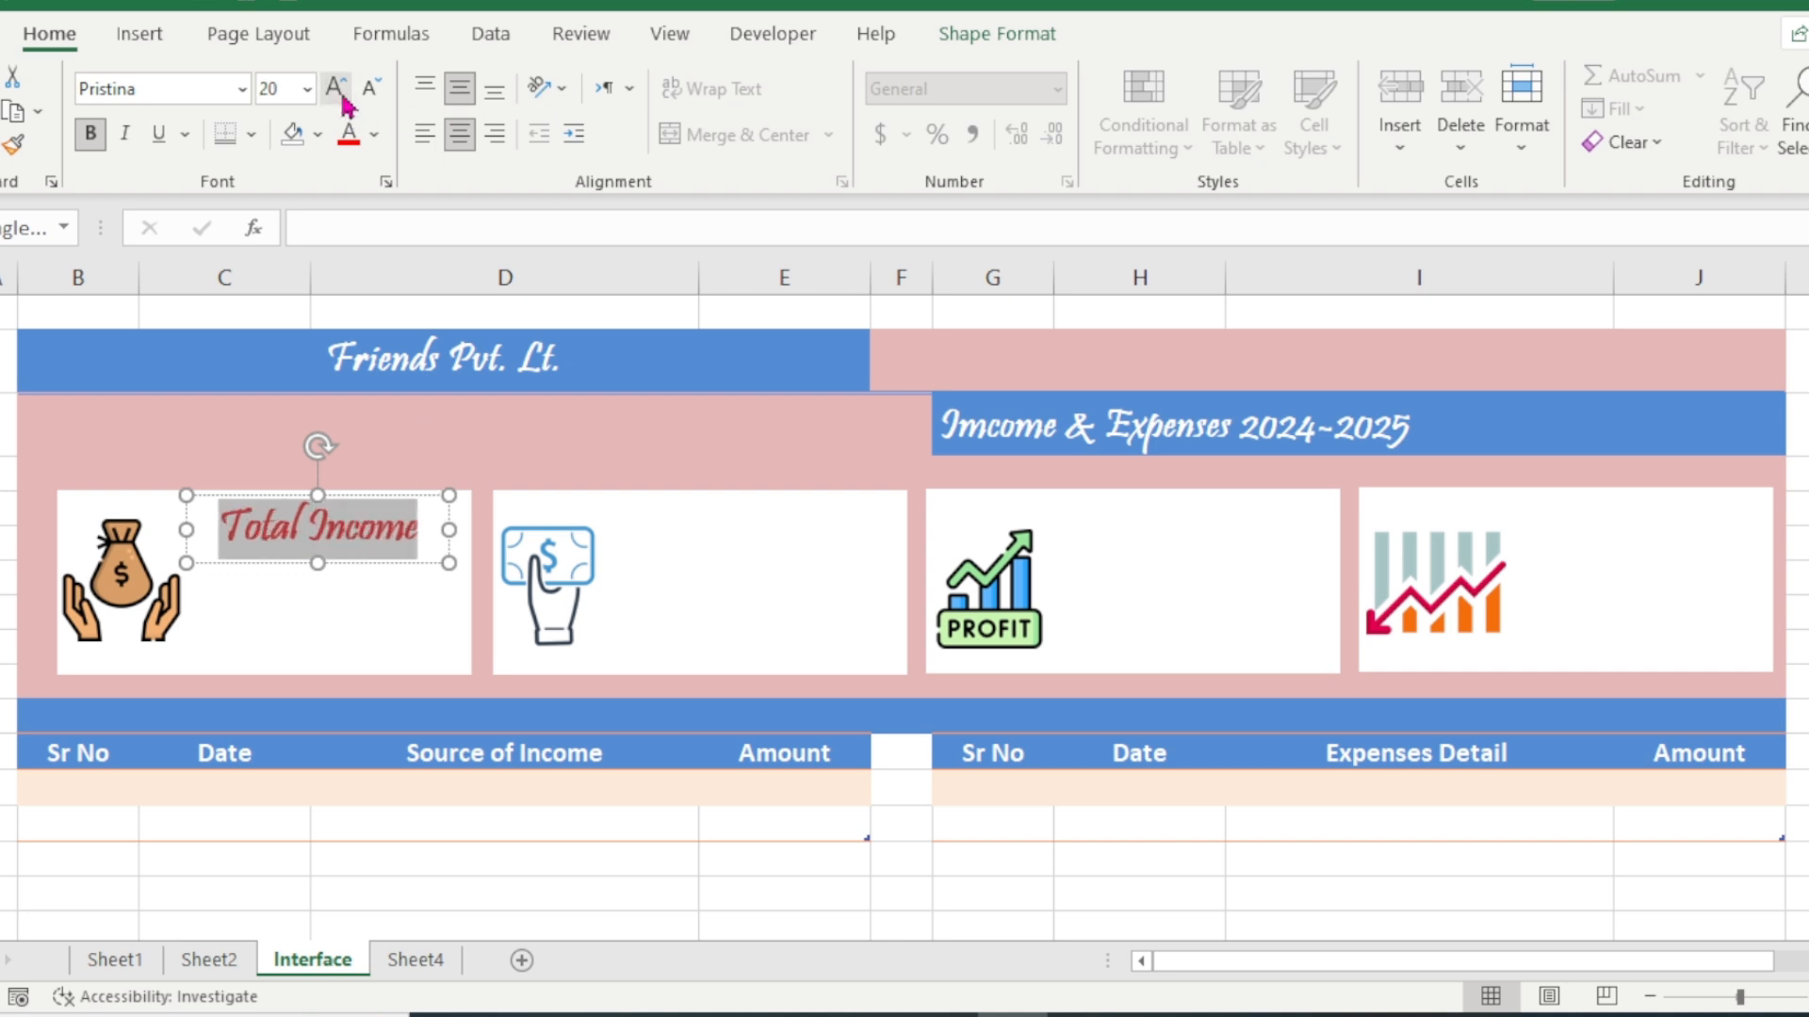
left_click(703, 585)
- Duplicate the "Total Income" label and place the copy in the upper part of the second card, beside the money icon
left_click(405, 519)
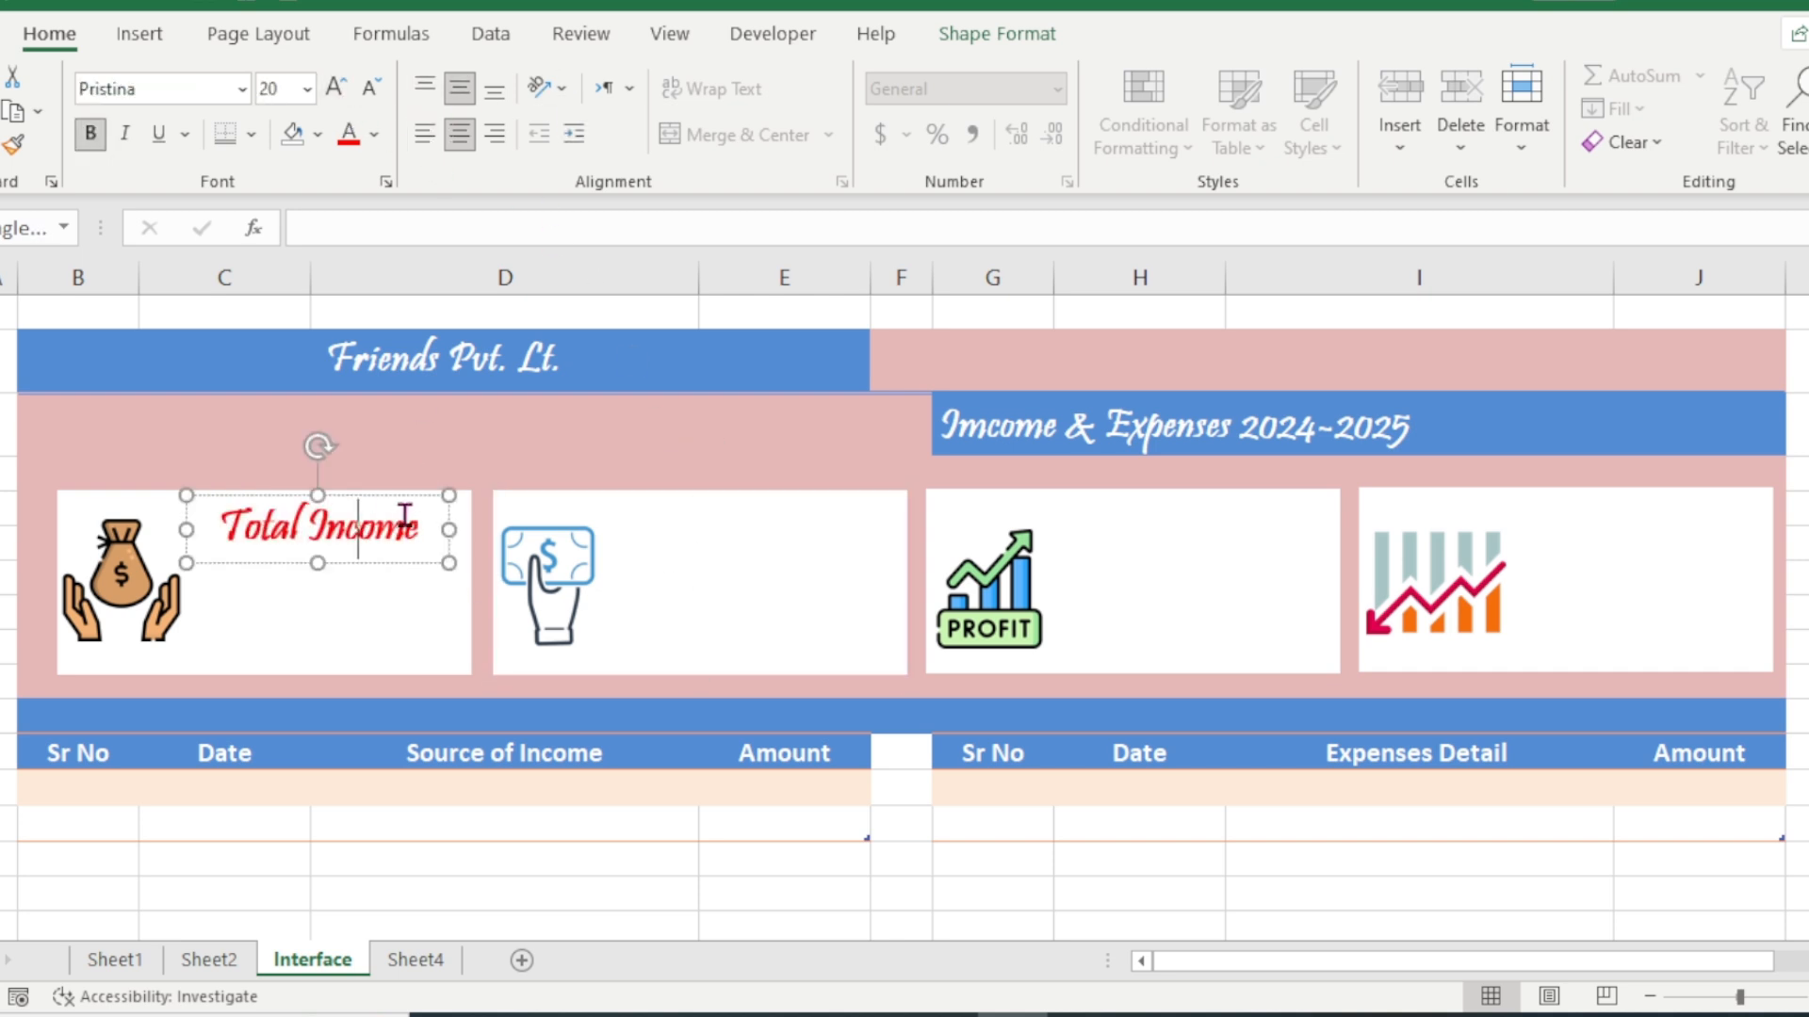
left_click(401, 494)
key("ctrl+d")
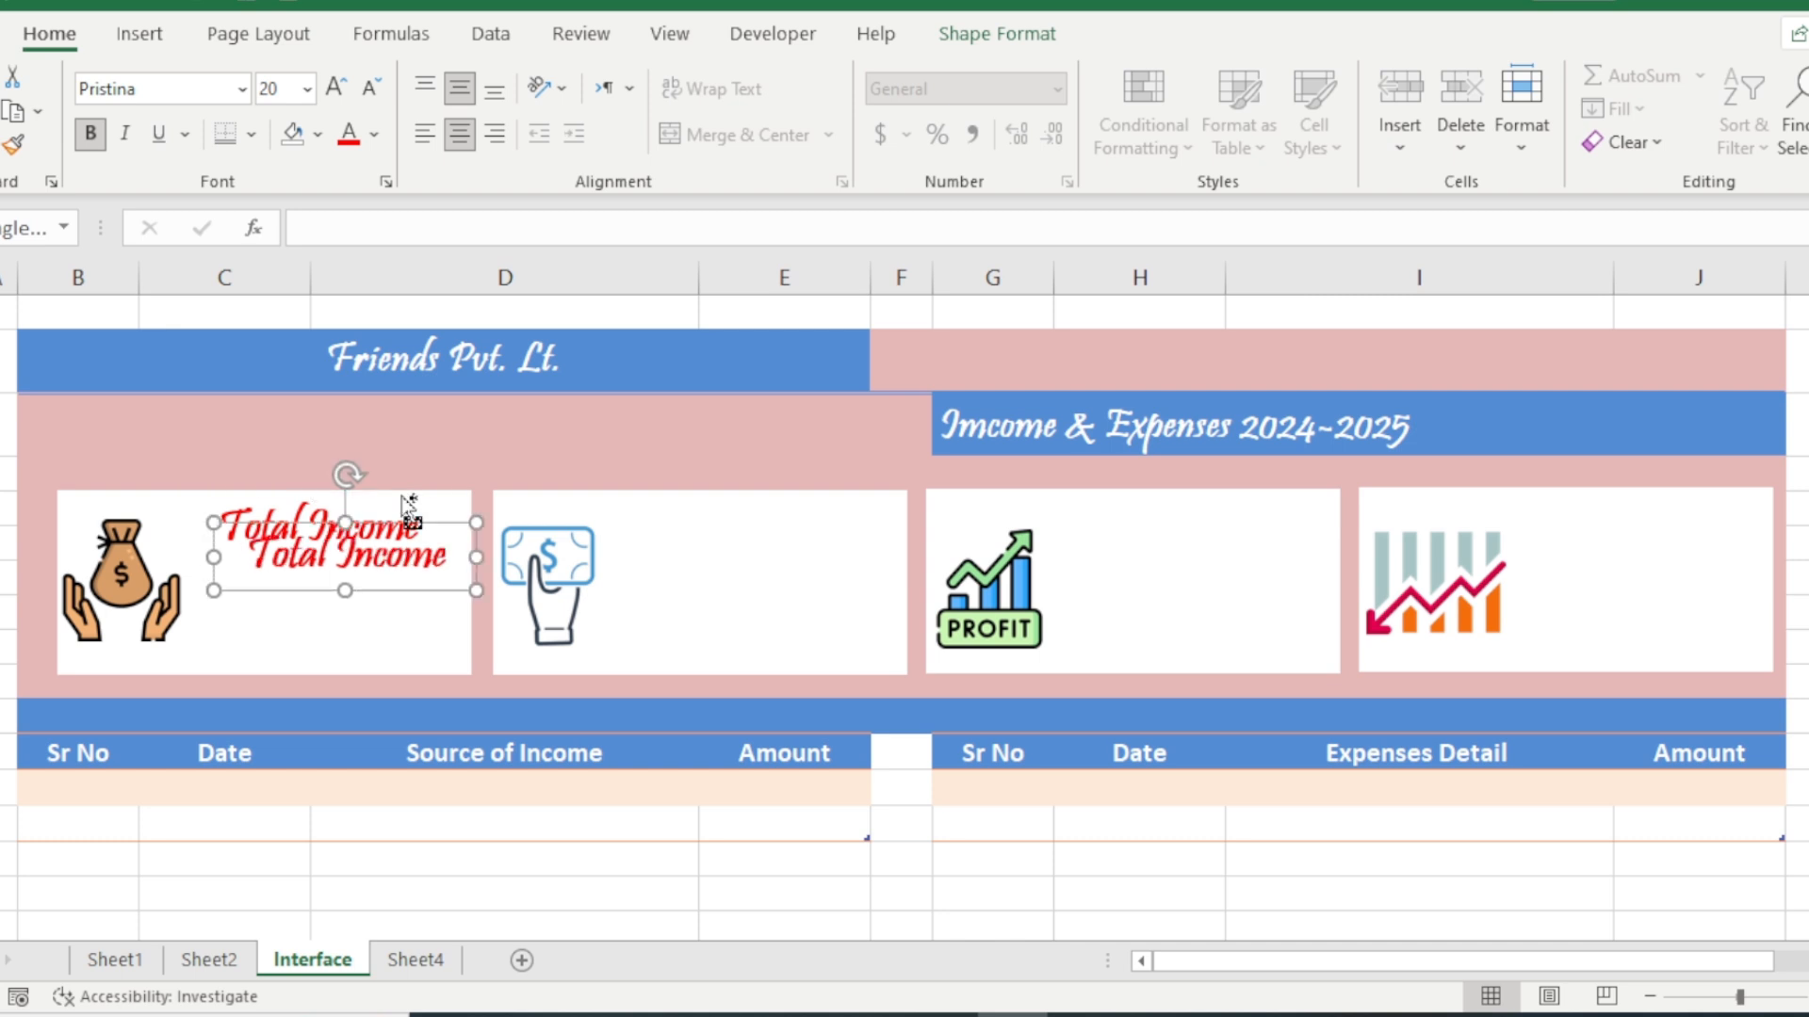
left_click_drag(387, 525, 742, 496)
left_click_drag(744, 496, 754, 509)
- Change the text of the second card's label to "Total Expenses"
left_click(769, 526)
double_click(770, 528)
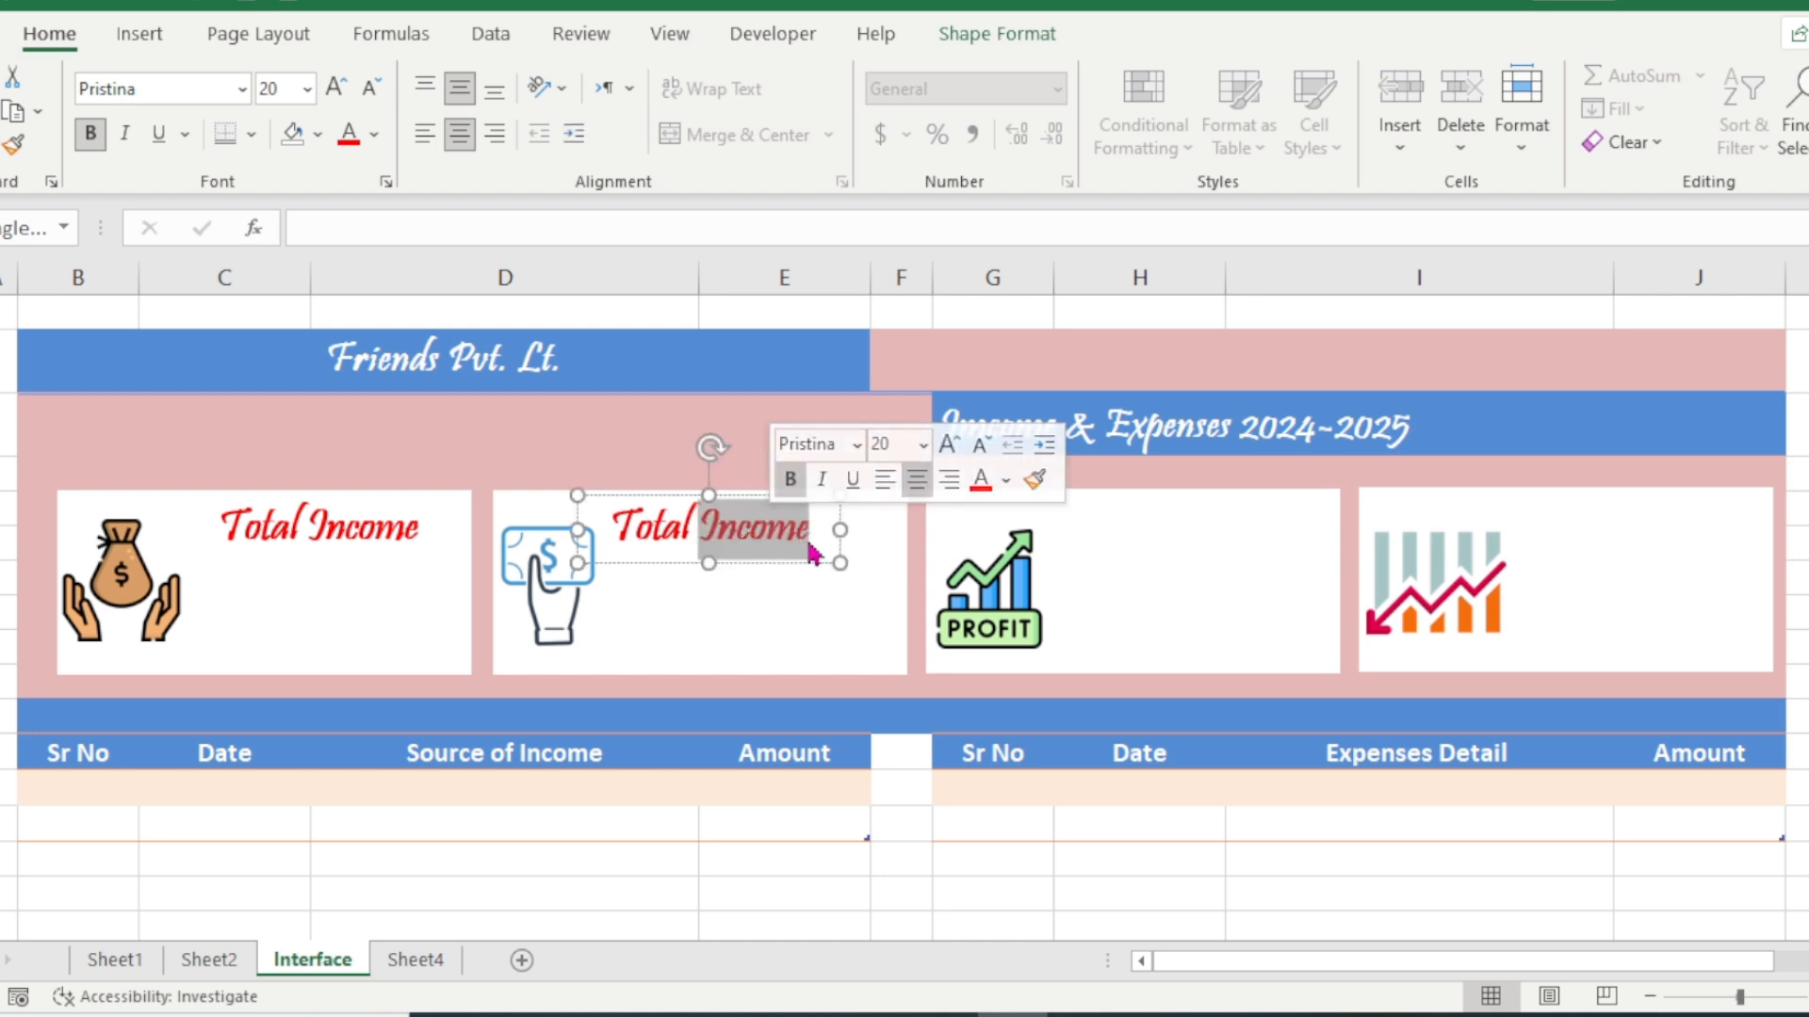
left_click(799, 539)
key("BackSpace")
key("BackSpace")
key("BackSpace")
key("BackSpace")
key("BackSpace")
key("BackSpace")
key("BackSpace")
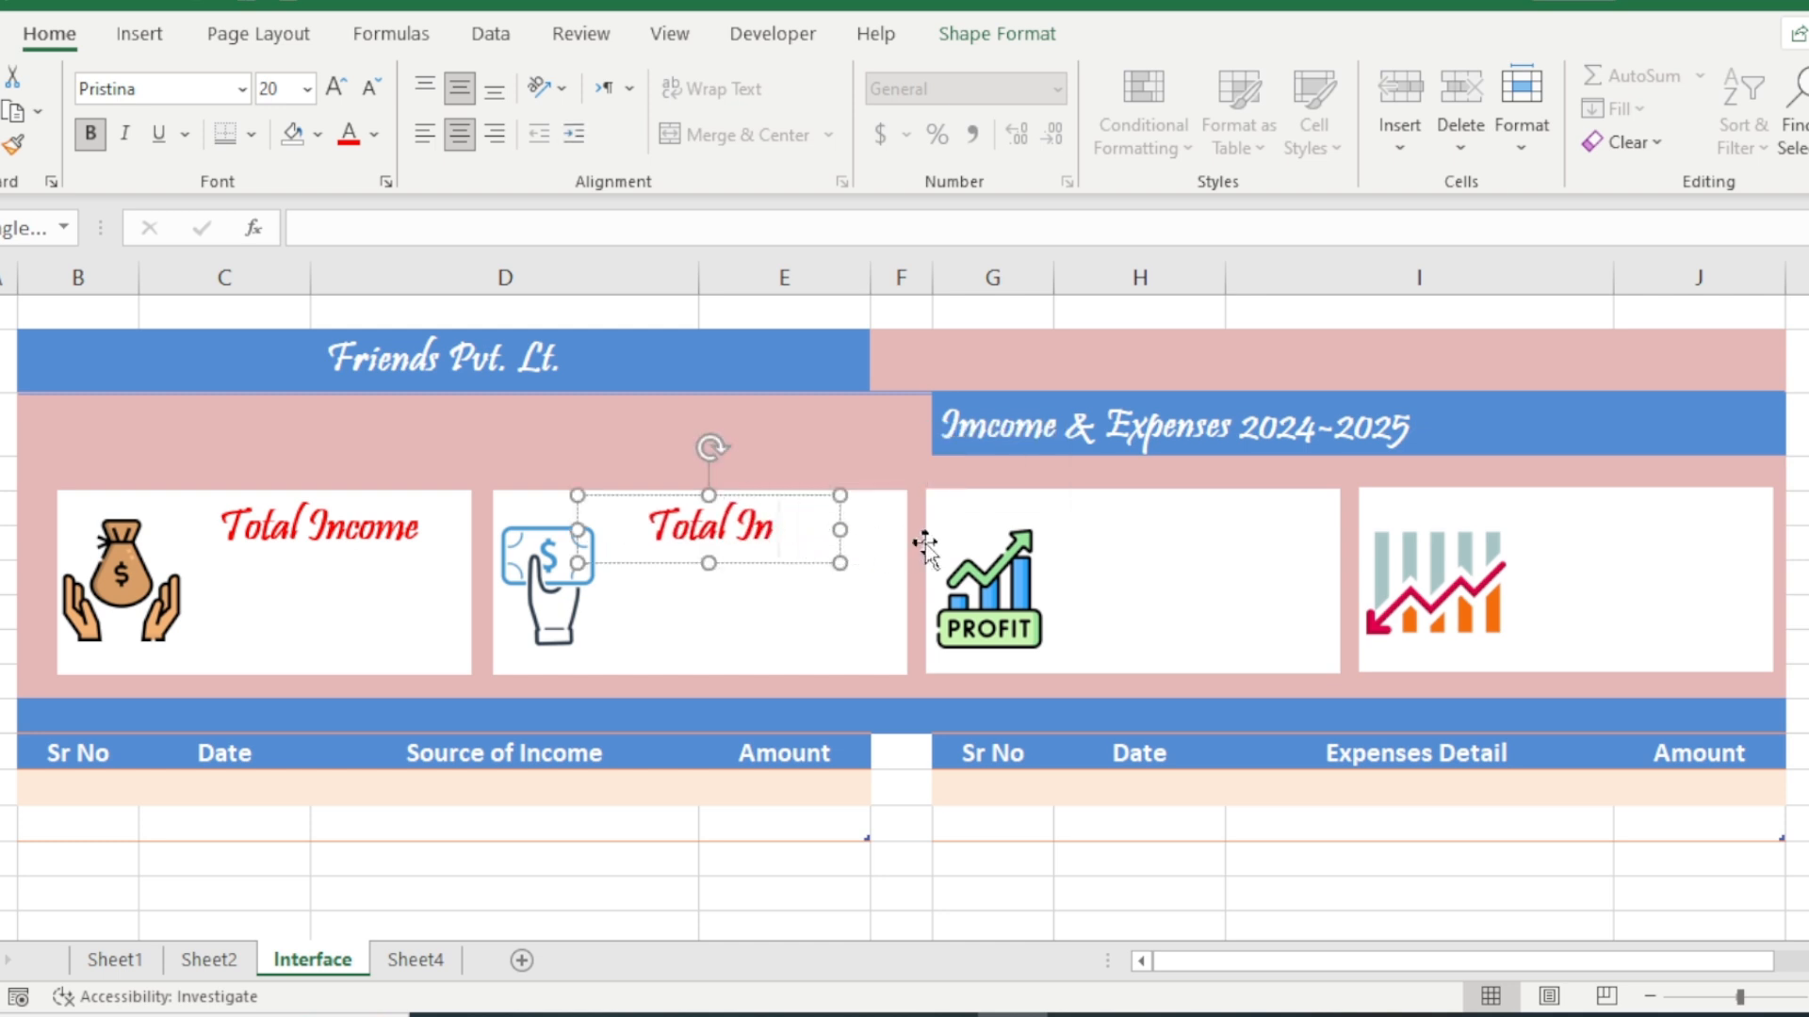
type("Ex")
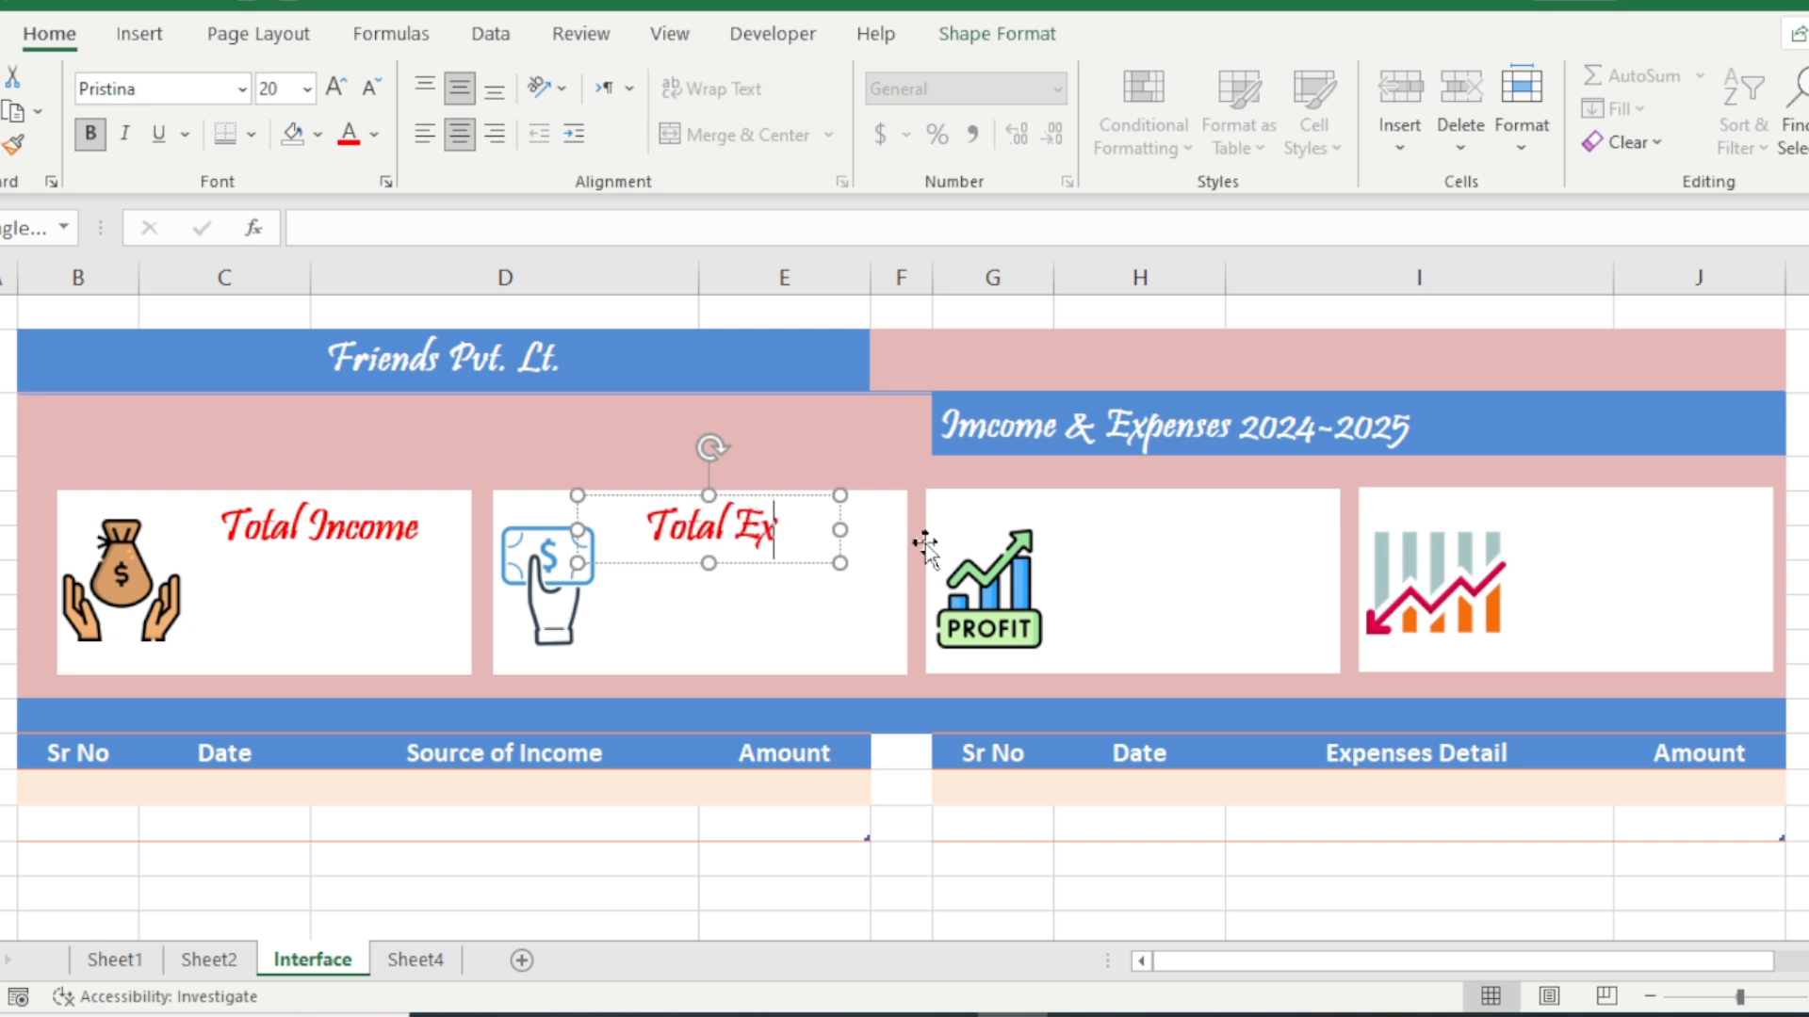
type("penses")
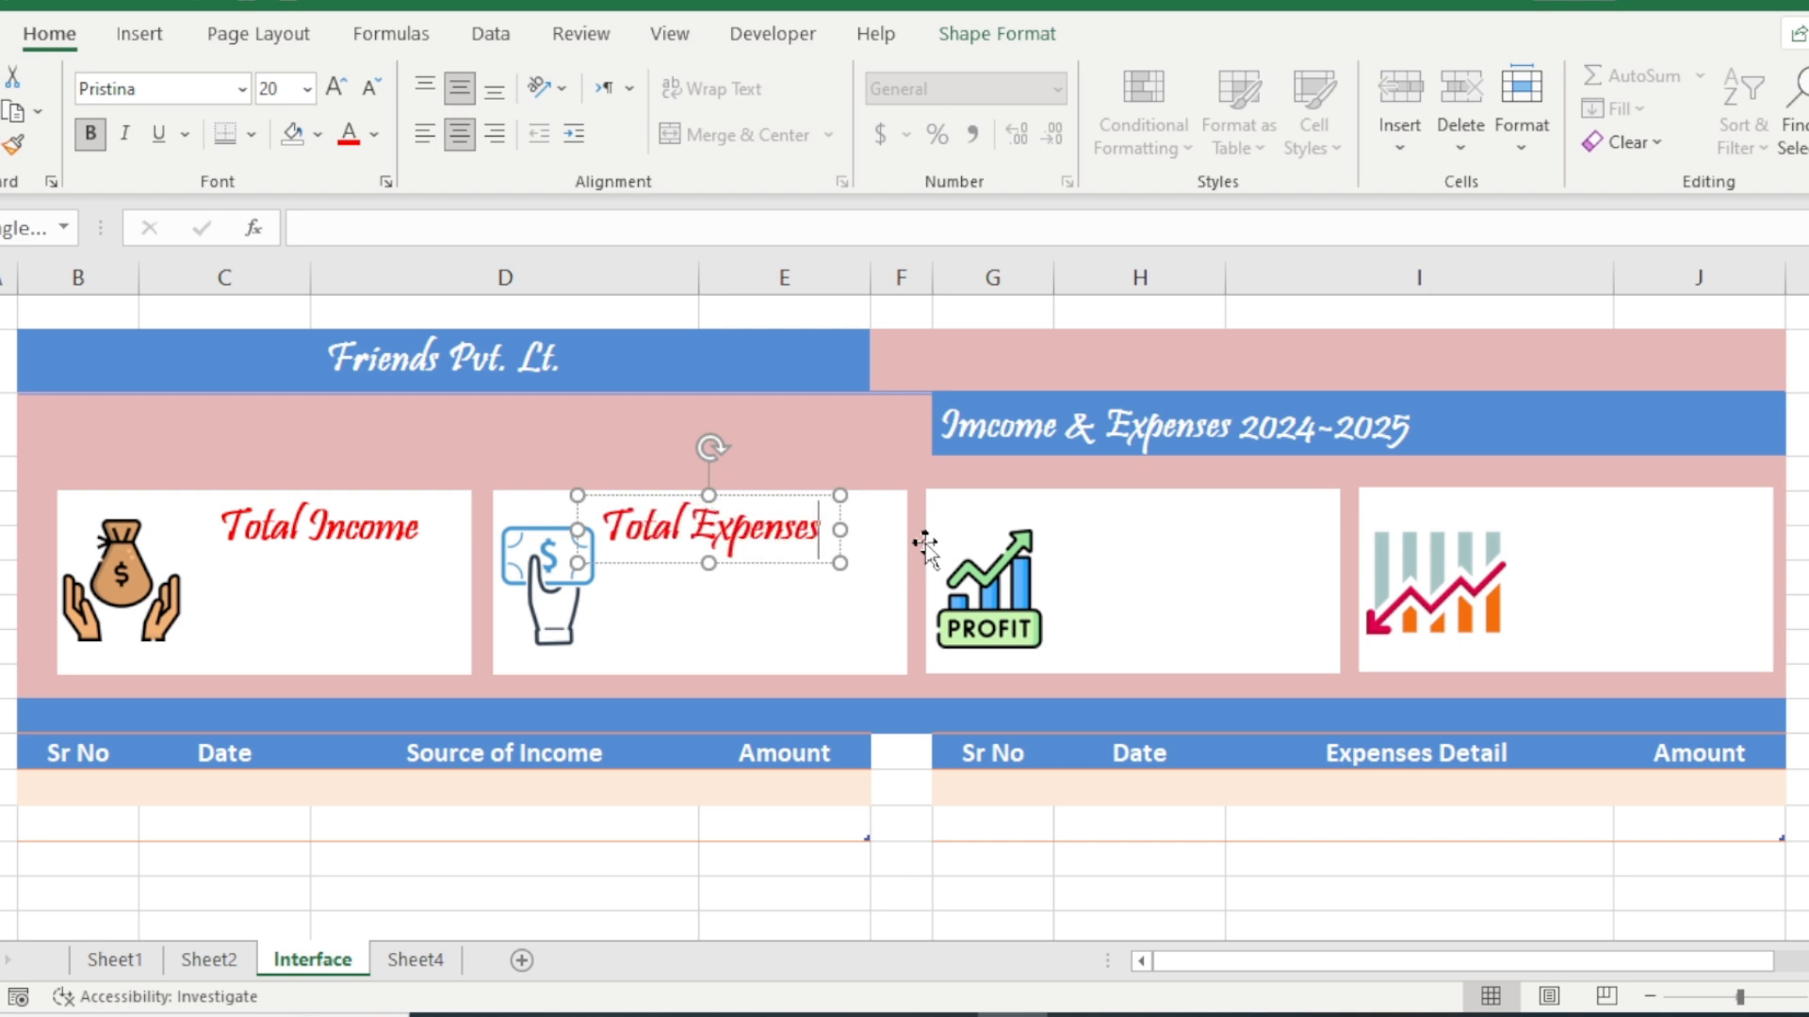
- Shift the white card behind the "Total Expenses" label slightly to the left
left_click(779, 597)
left_click(782, 528)
left_click_drag(820, 572, 812, 571)
- Duplicate the "Total Expenses" label and place the copy in the upper part of the third card, beside the profit icon
left_click(813, 525)
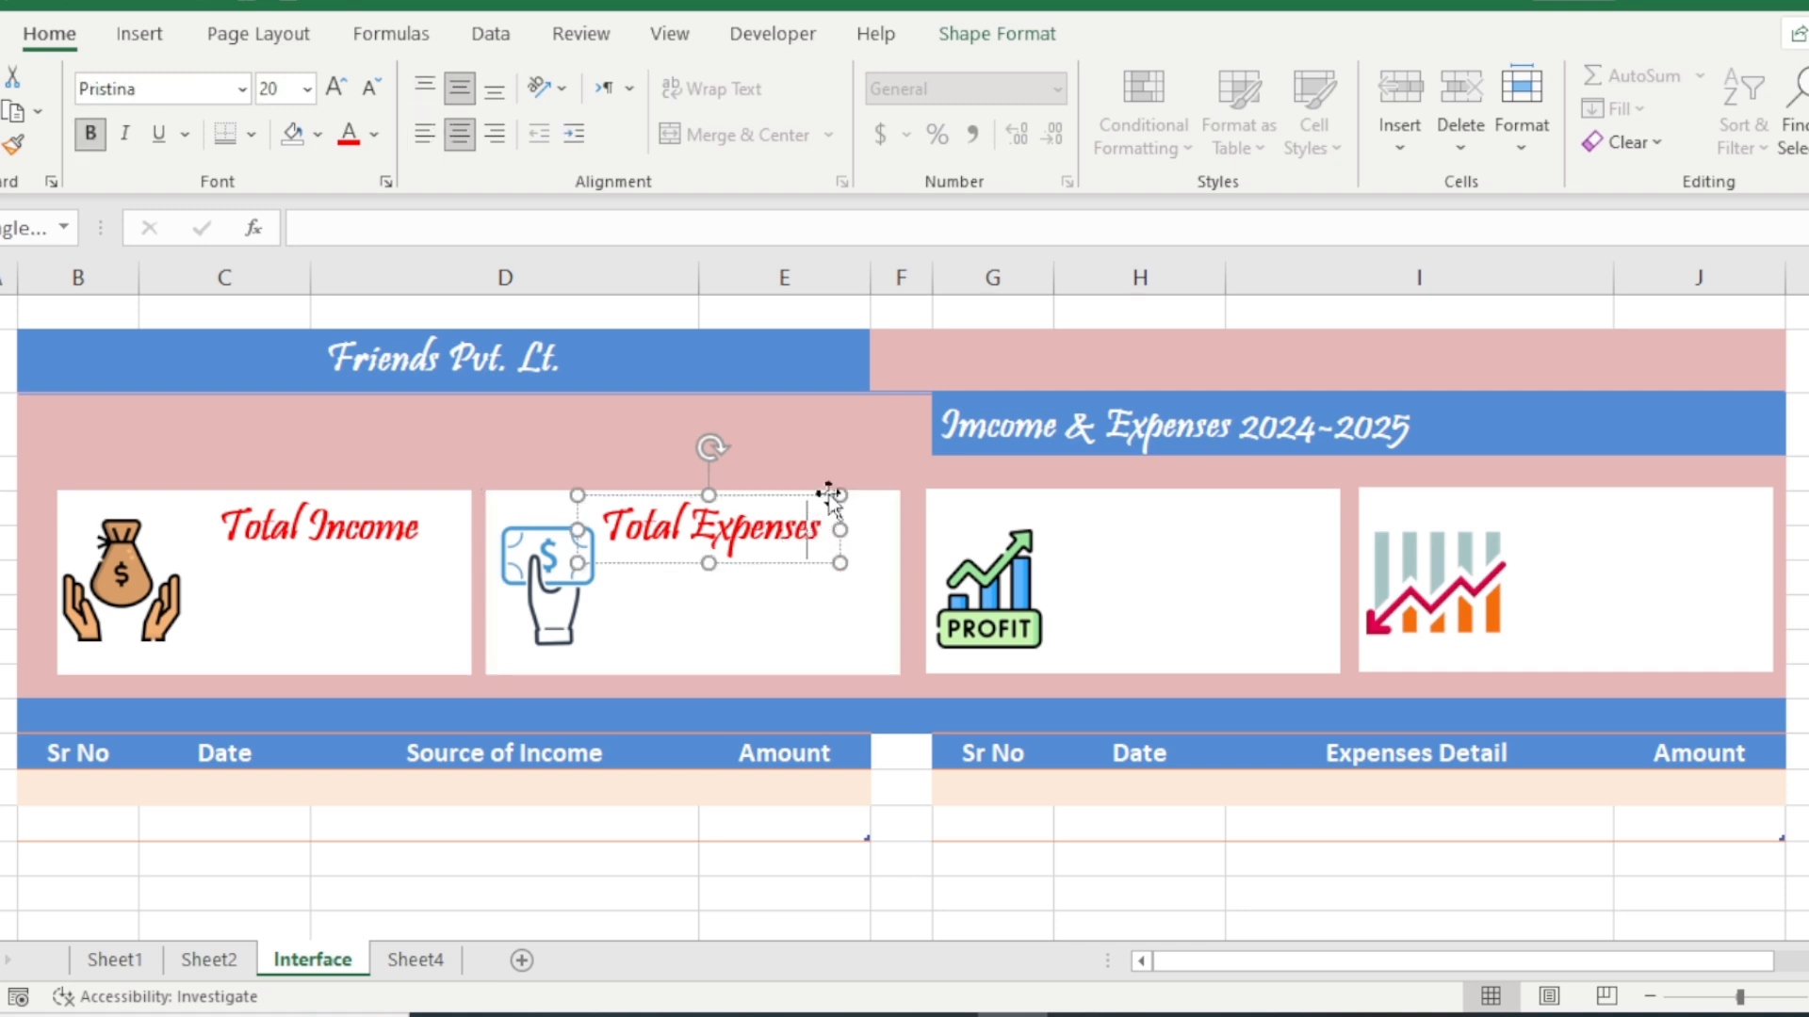
left_click(829, 495)
key("ctrl+d")
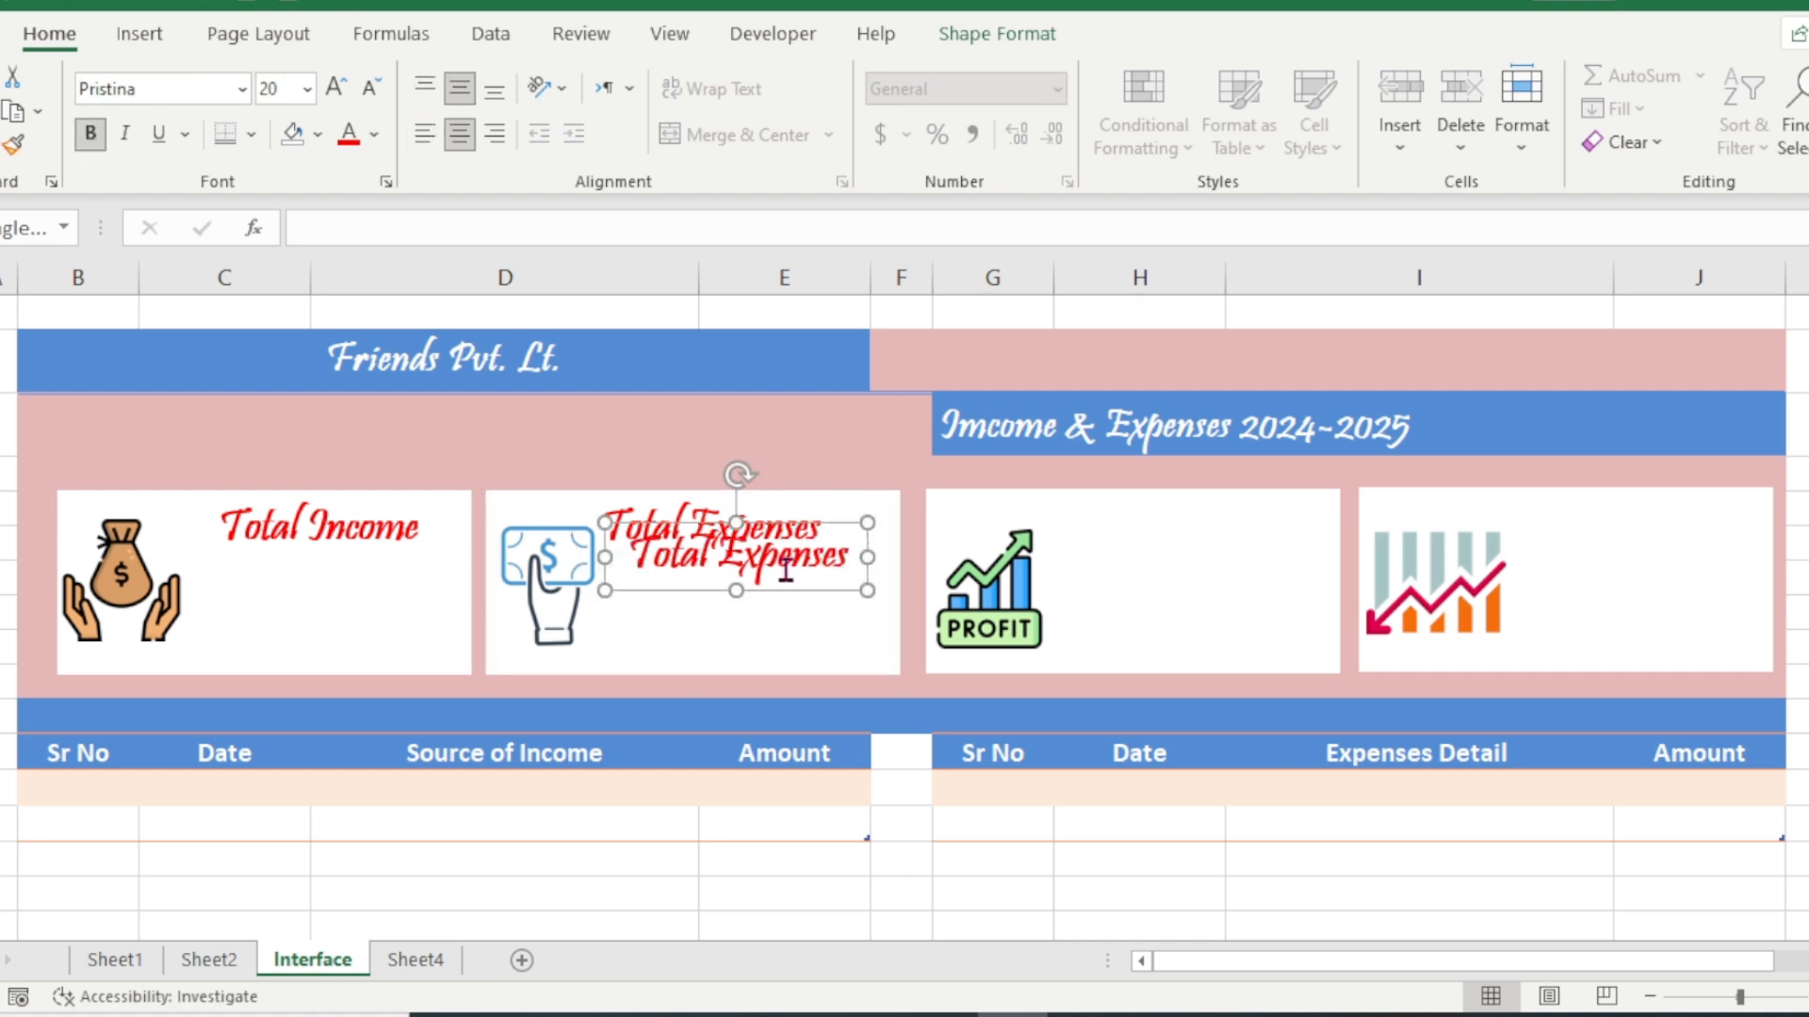
left_click_drag(811, 524, 1240, 490)
- Change the text of the third card's label to "Total Profit"
double_click(1272, 558)
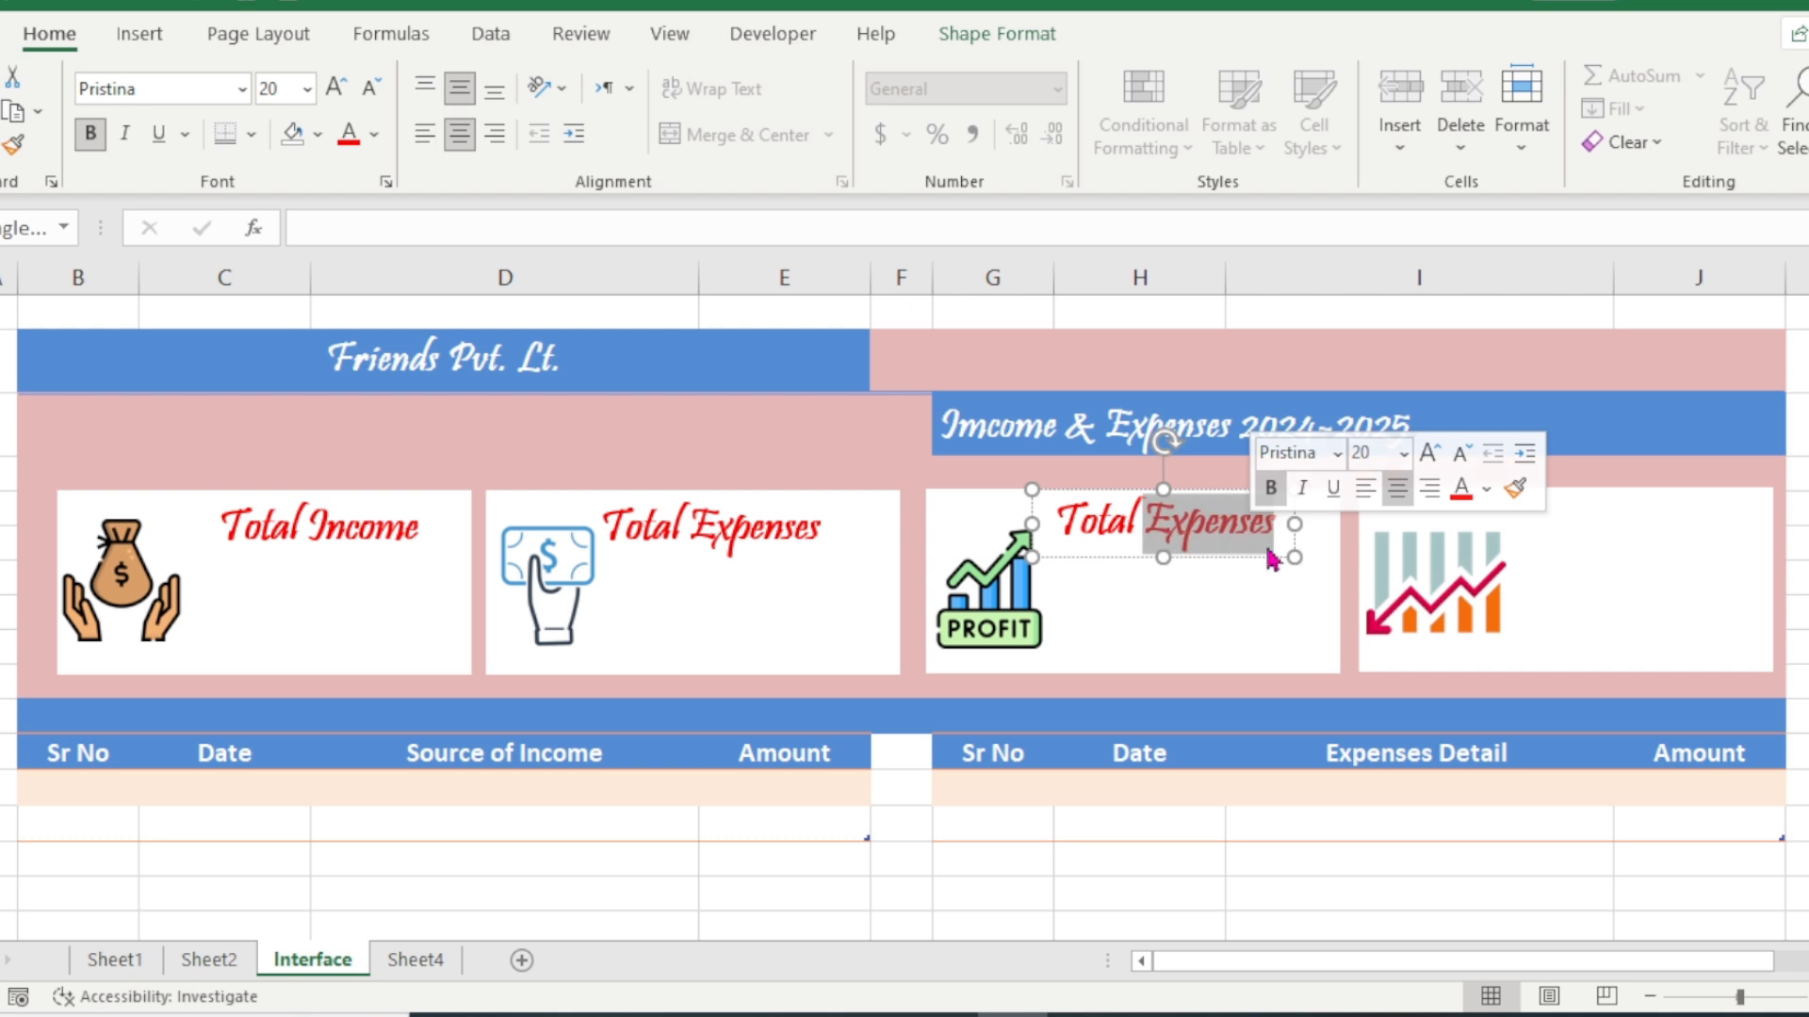
key("BackSpace")
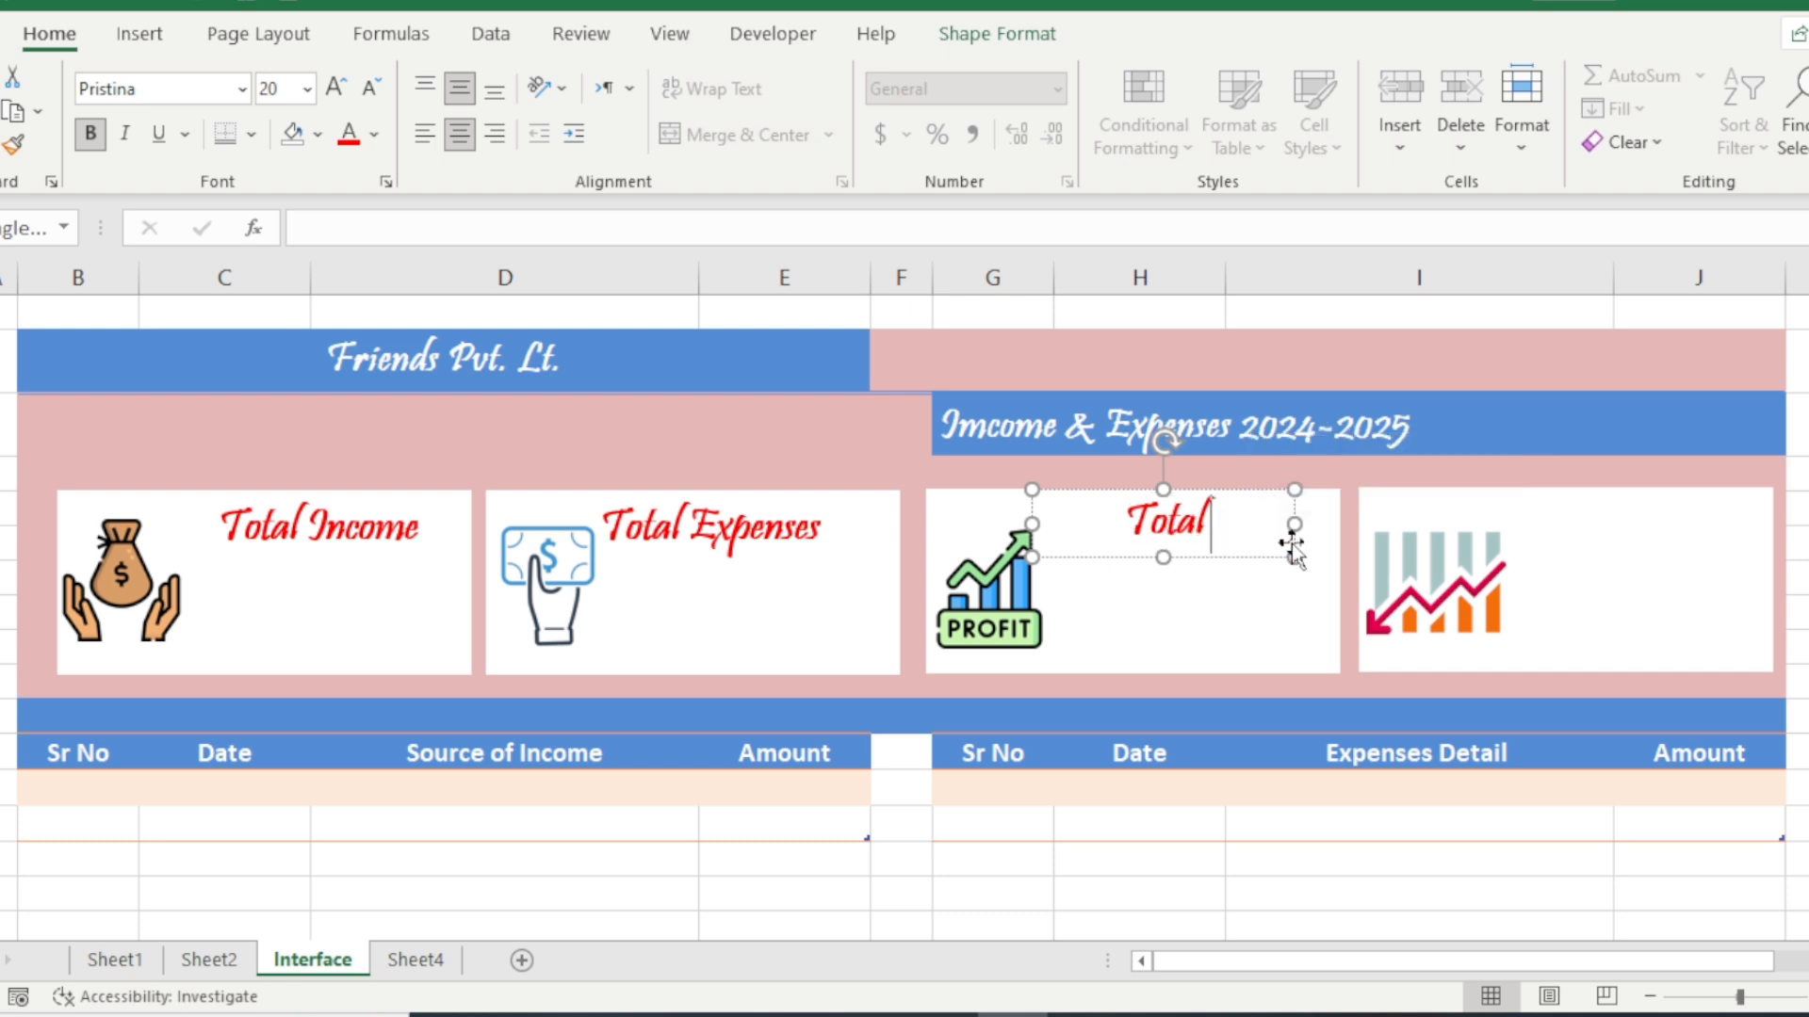
type("Profit")
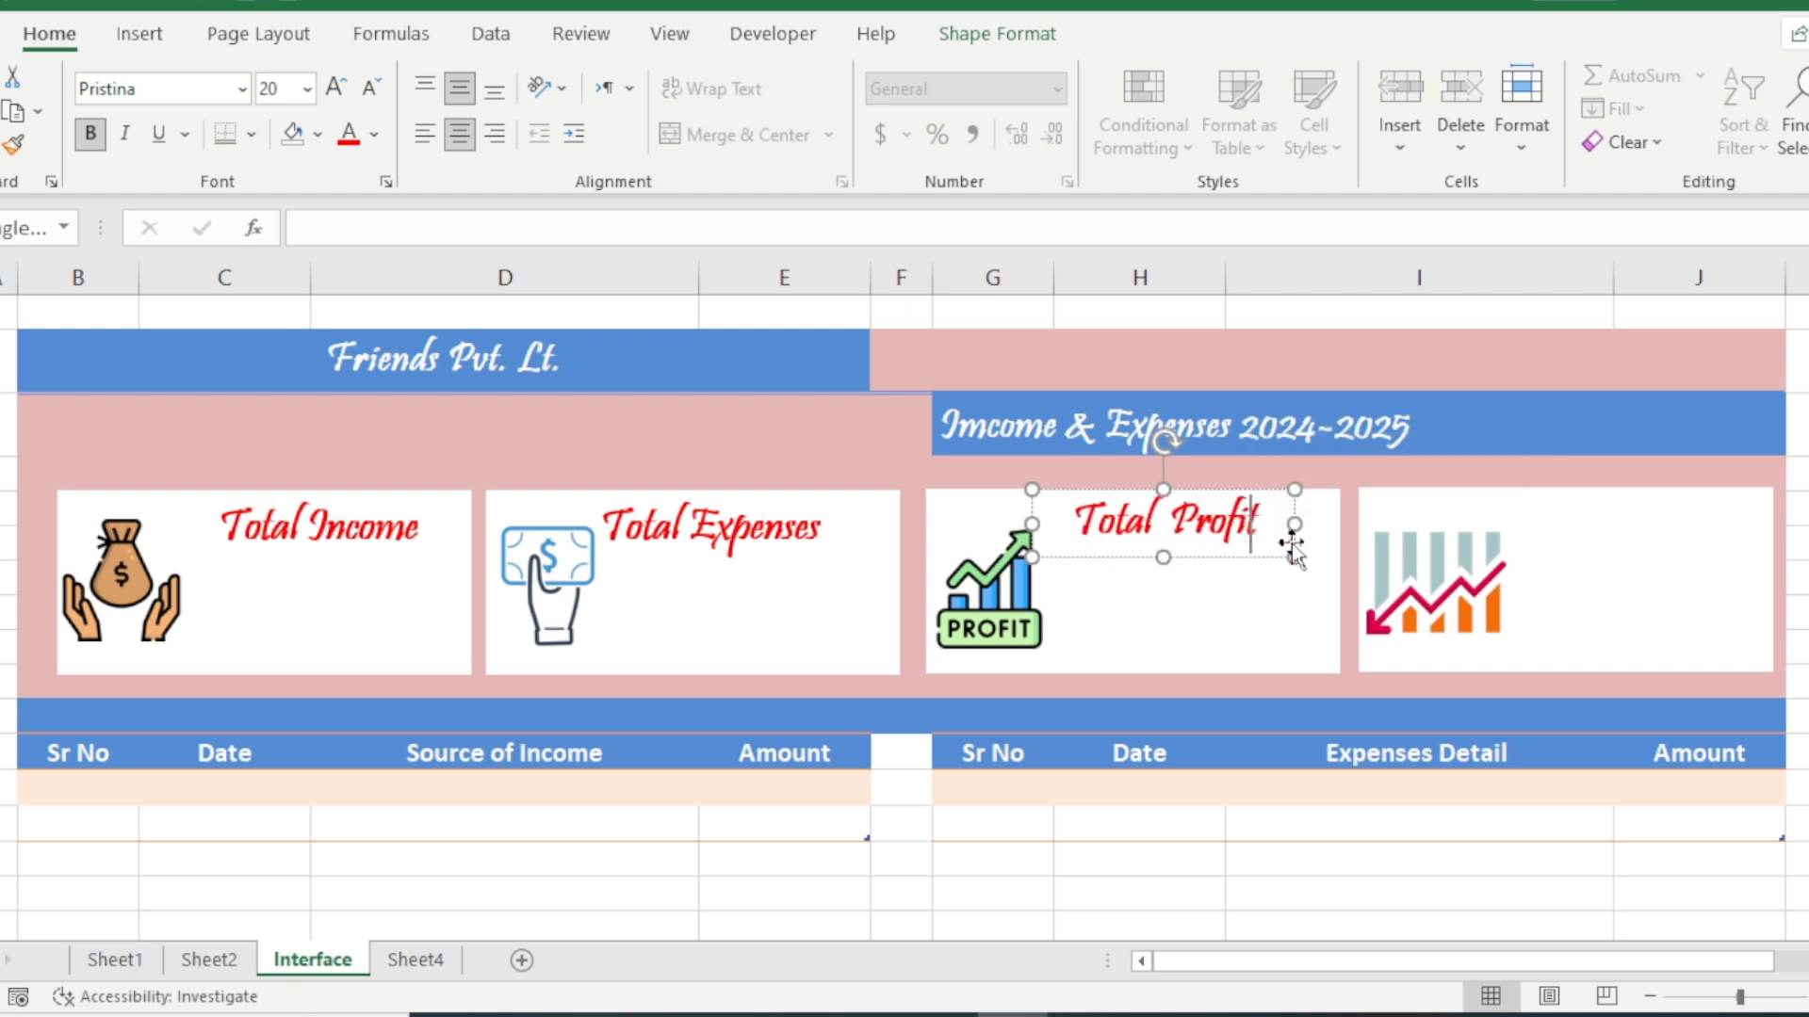
left_click(1279, 601)
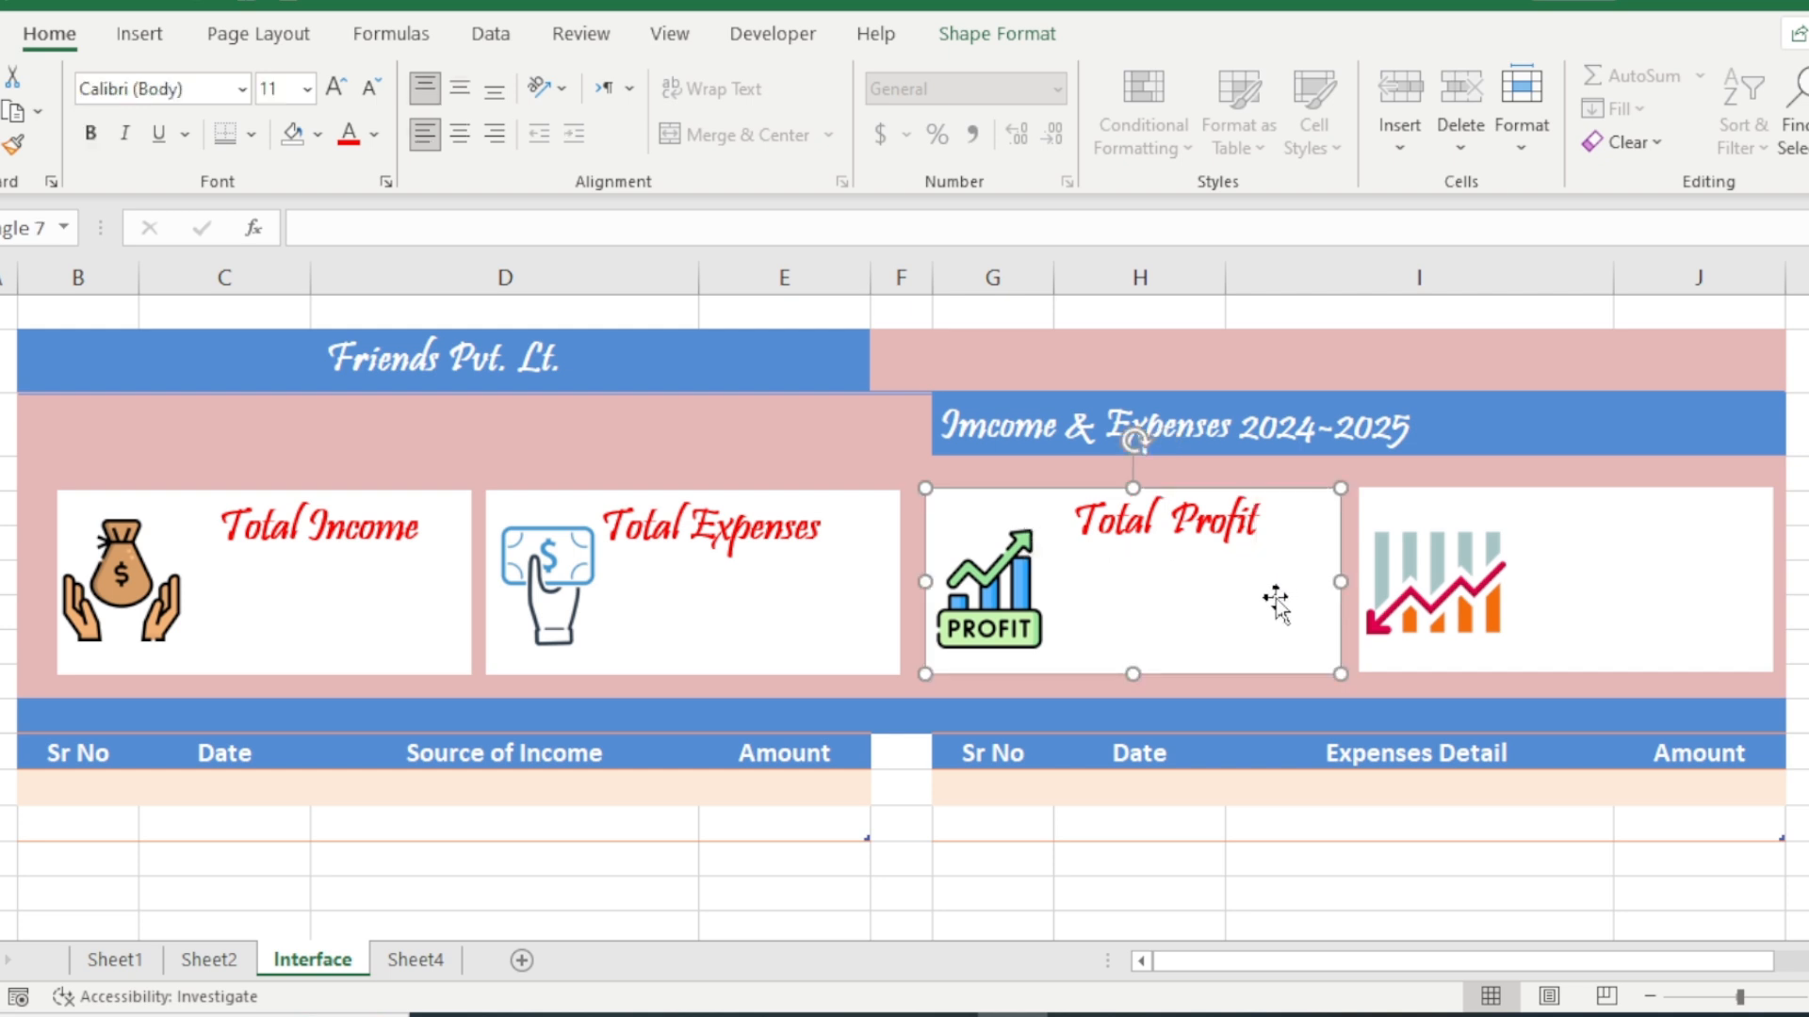
- Duplicate the "Total Profit" label and place the copy in the upper part of the fourth card, beside the declining chart icon
left_click(1225, 527)
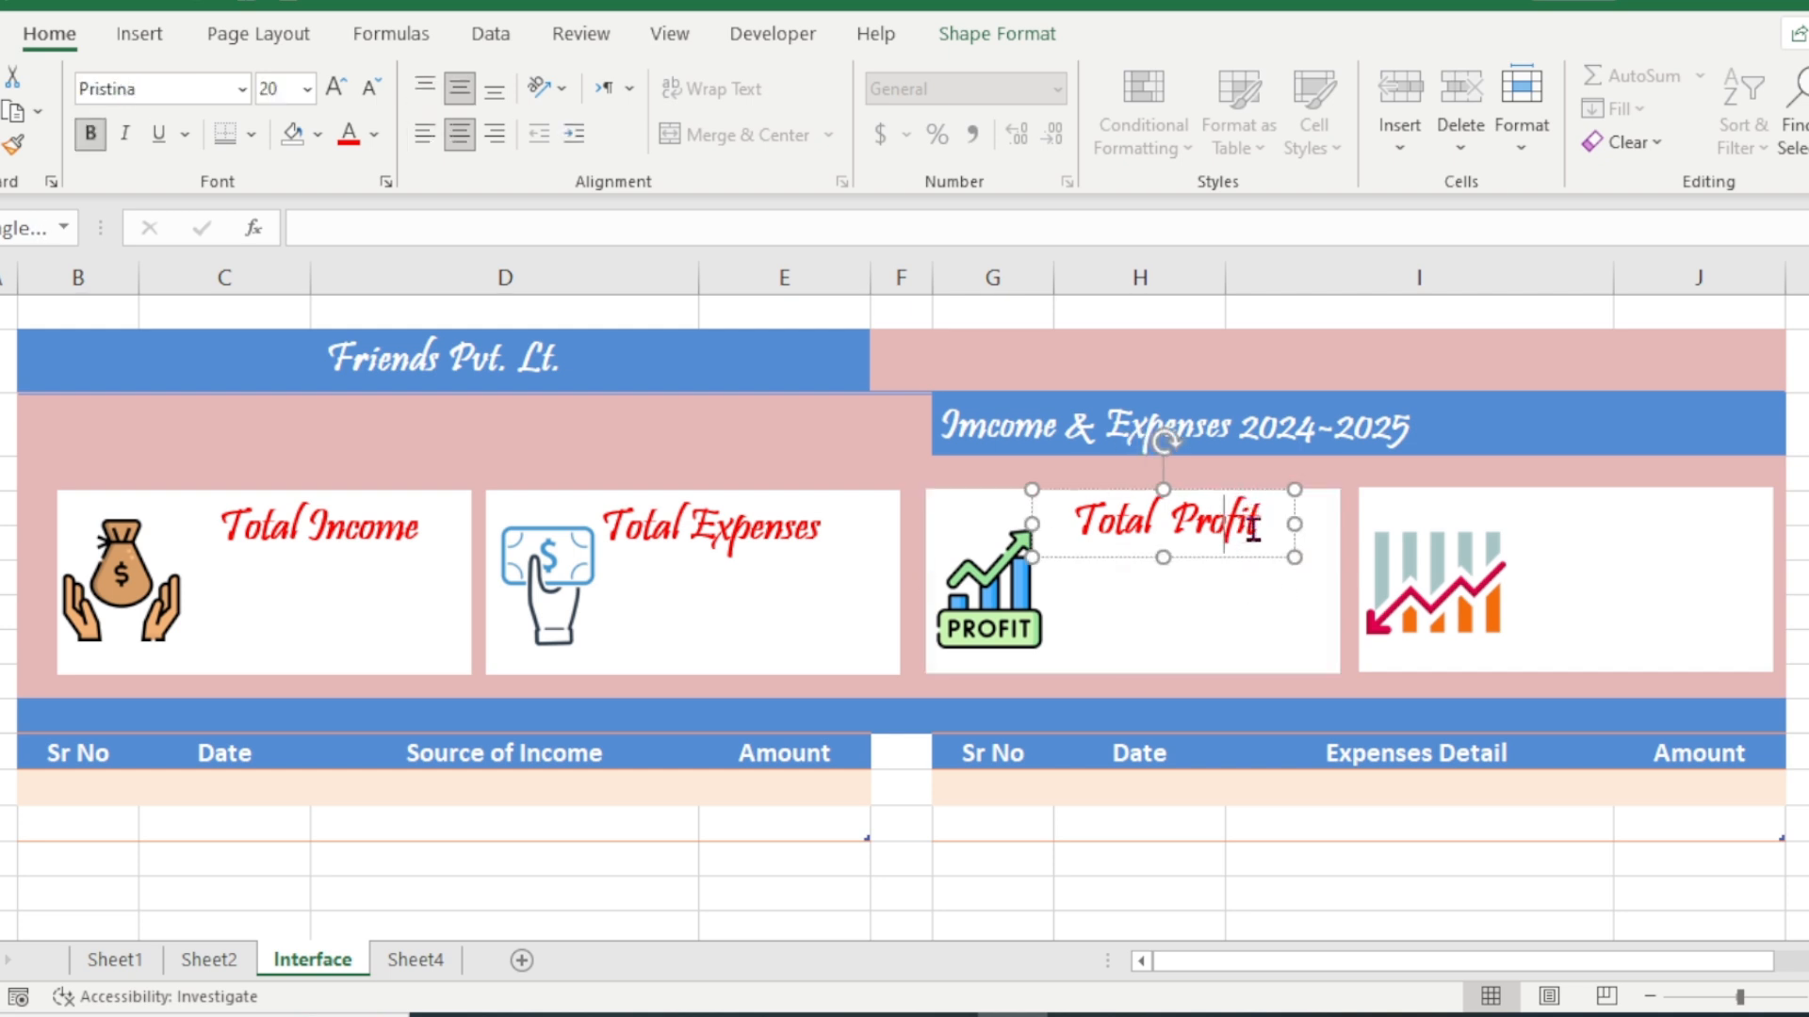
left_click(1272, 613)
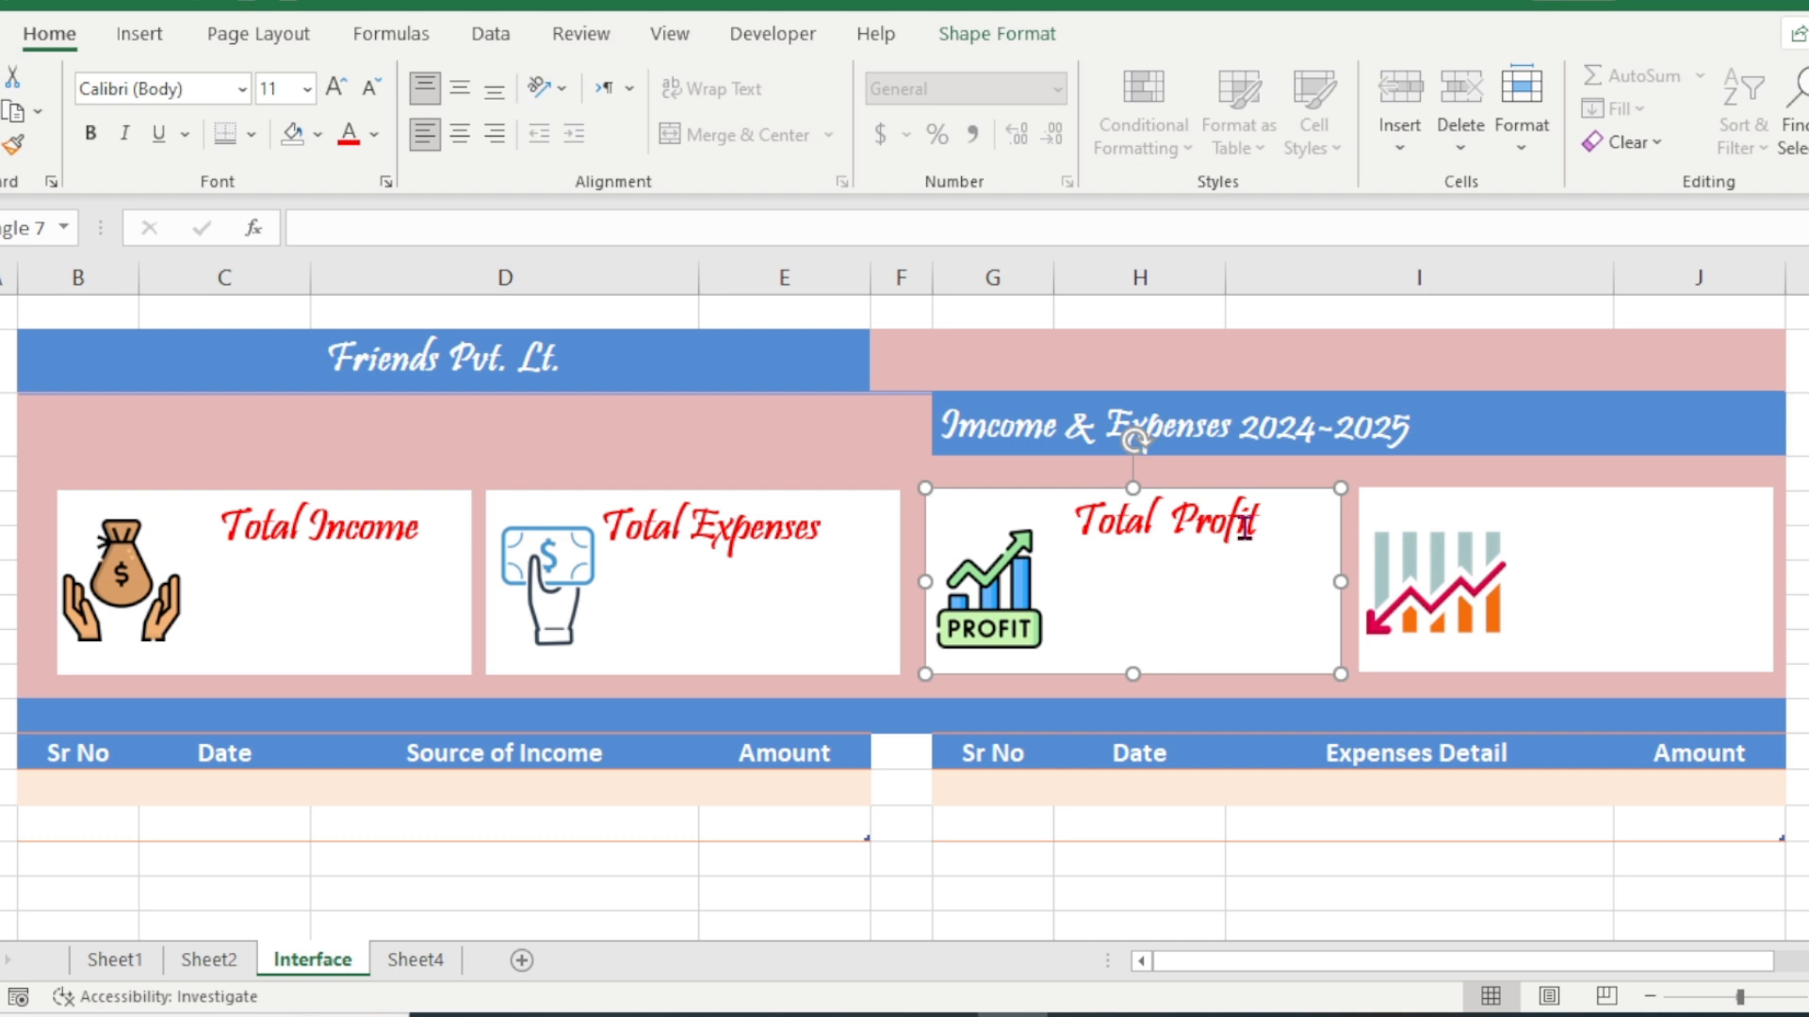
left_click(1244, 528)
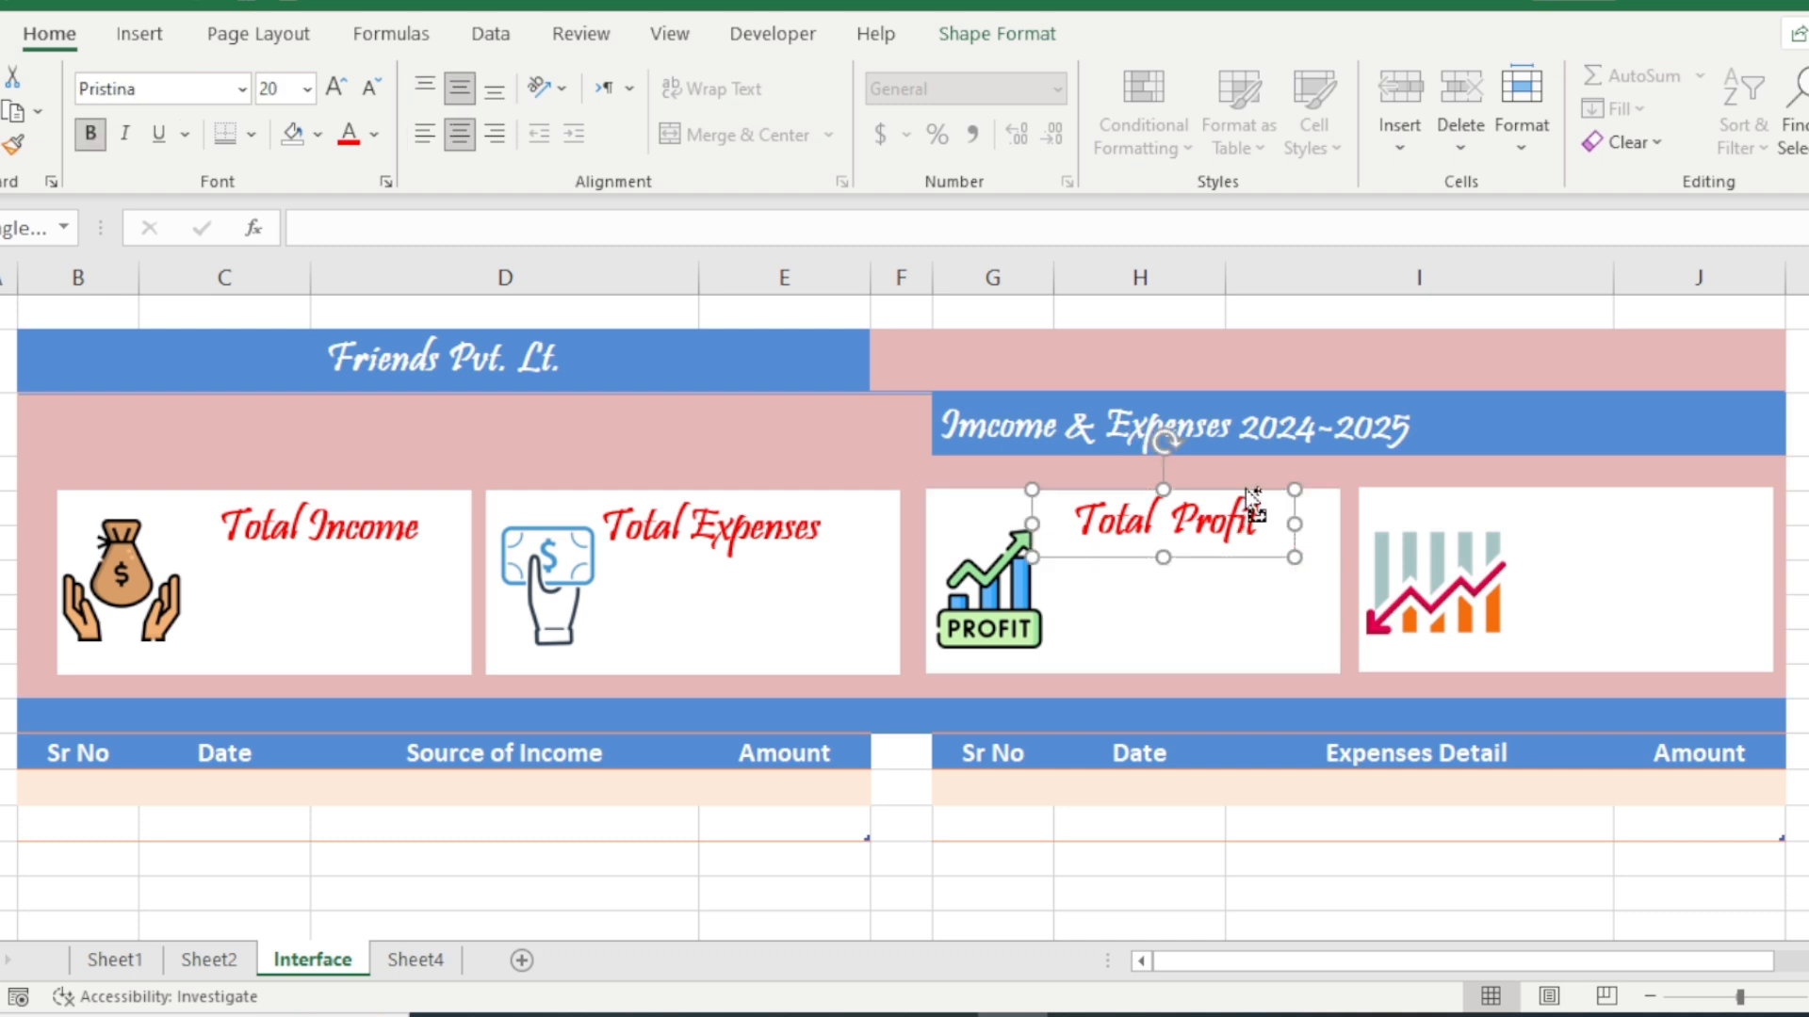
key("ctrl+d")
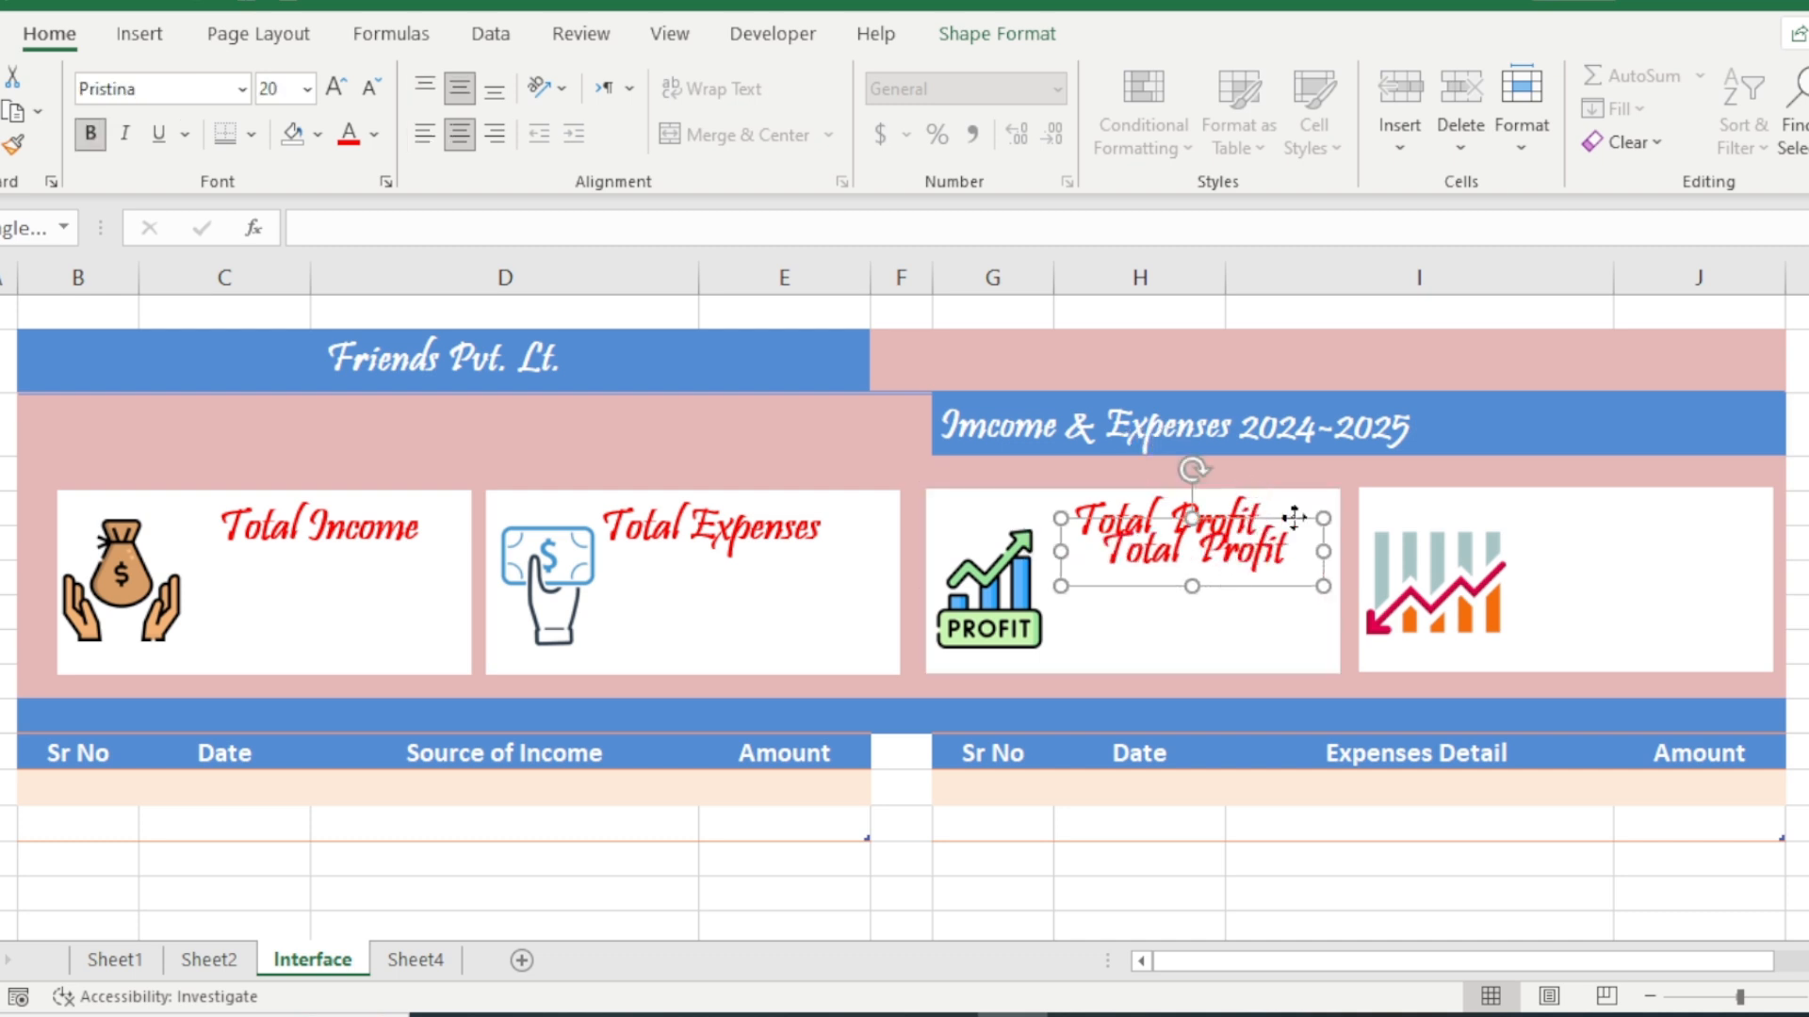
left_click_drag(1258, 523, 1675, 489)
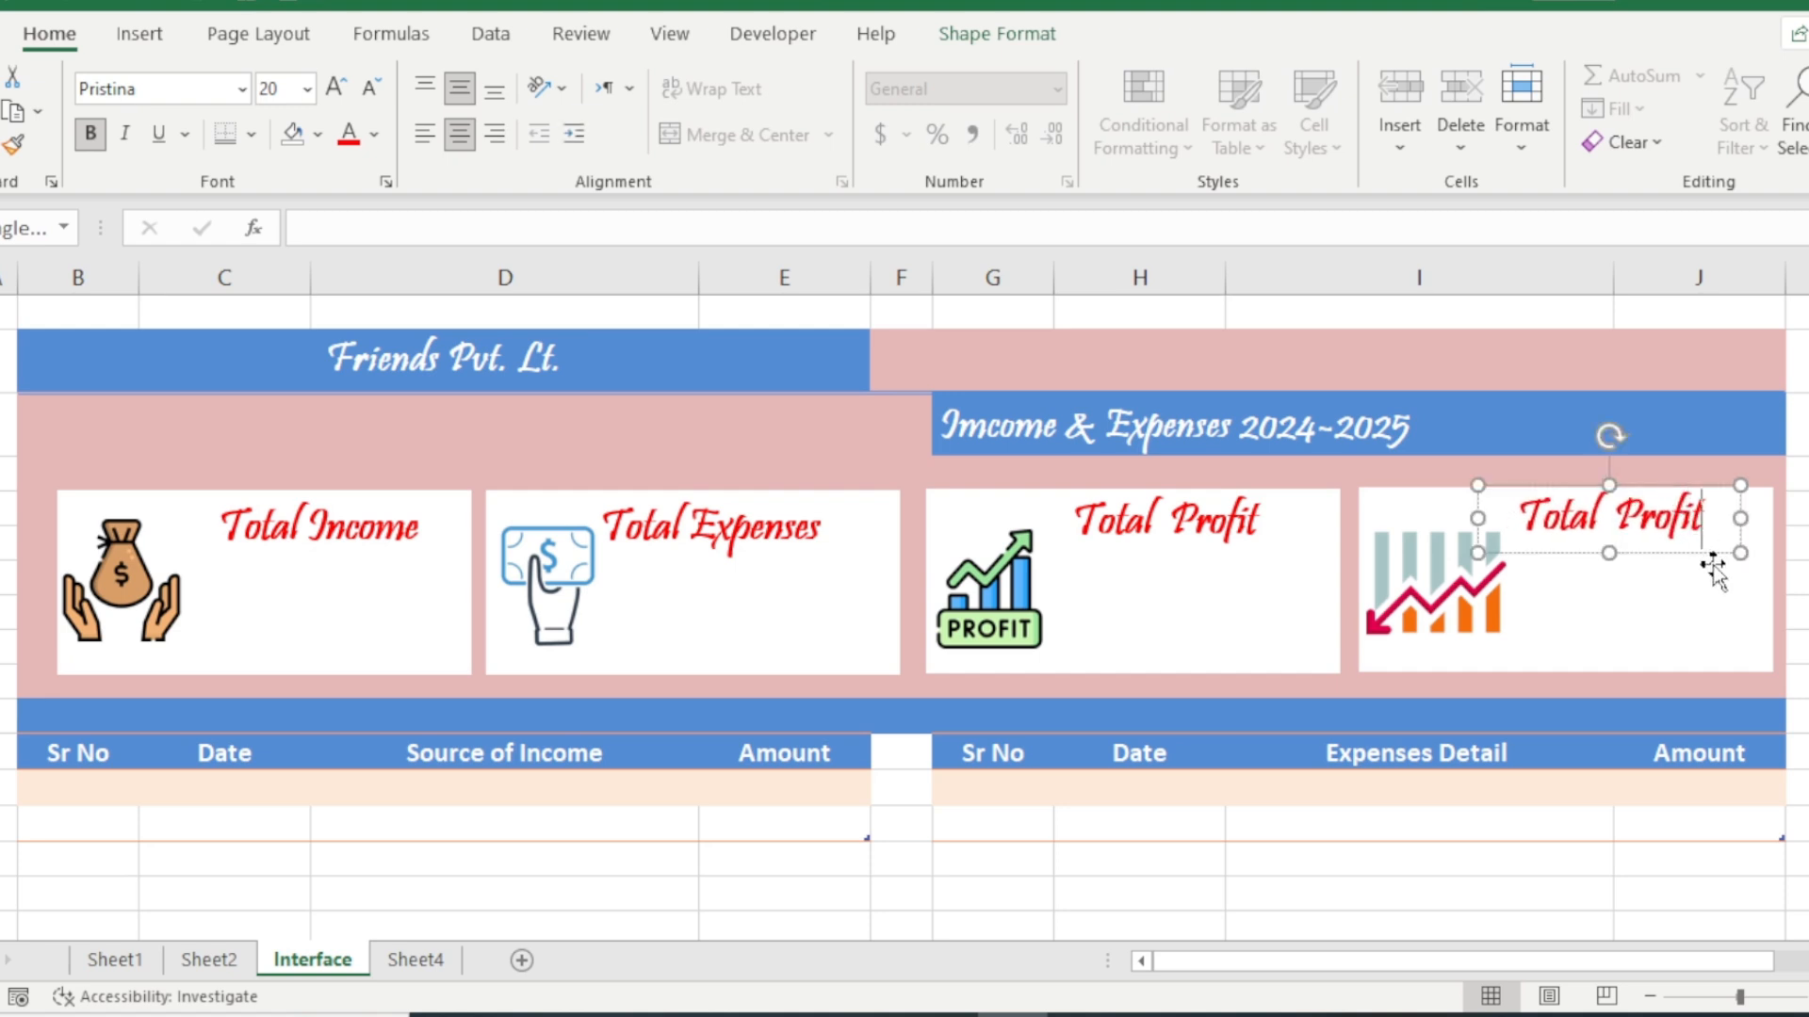
- Change the text of the fourth card's label to "Total Loss"
key("BackSpace")
key("BackSpace")
key("BackSpace")
key("BackSpace")
key("BackSpace")
key("BackSpace")
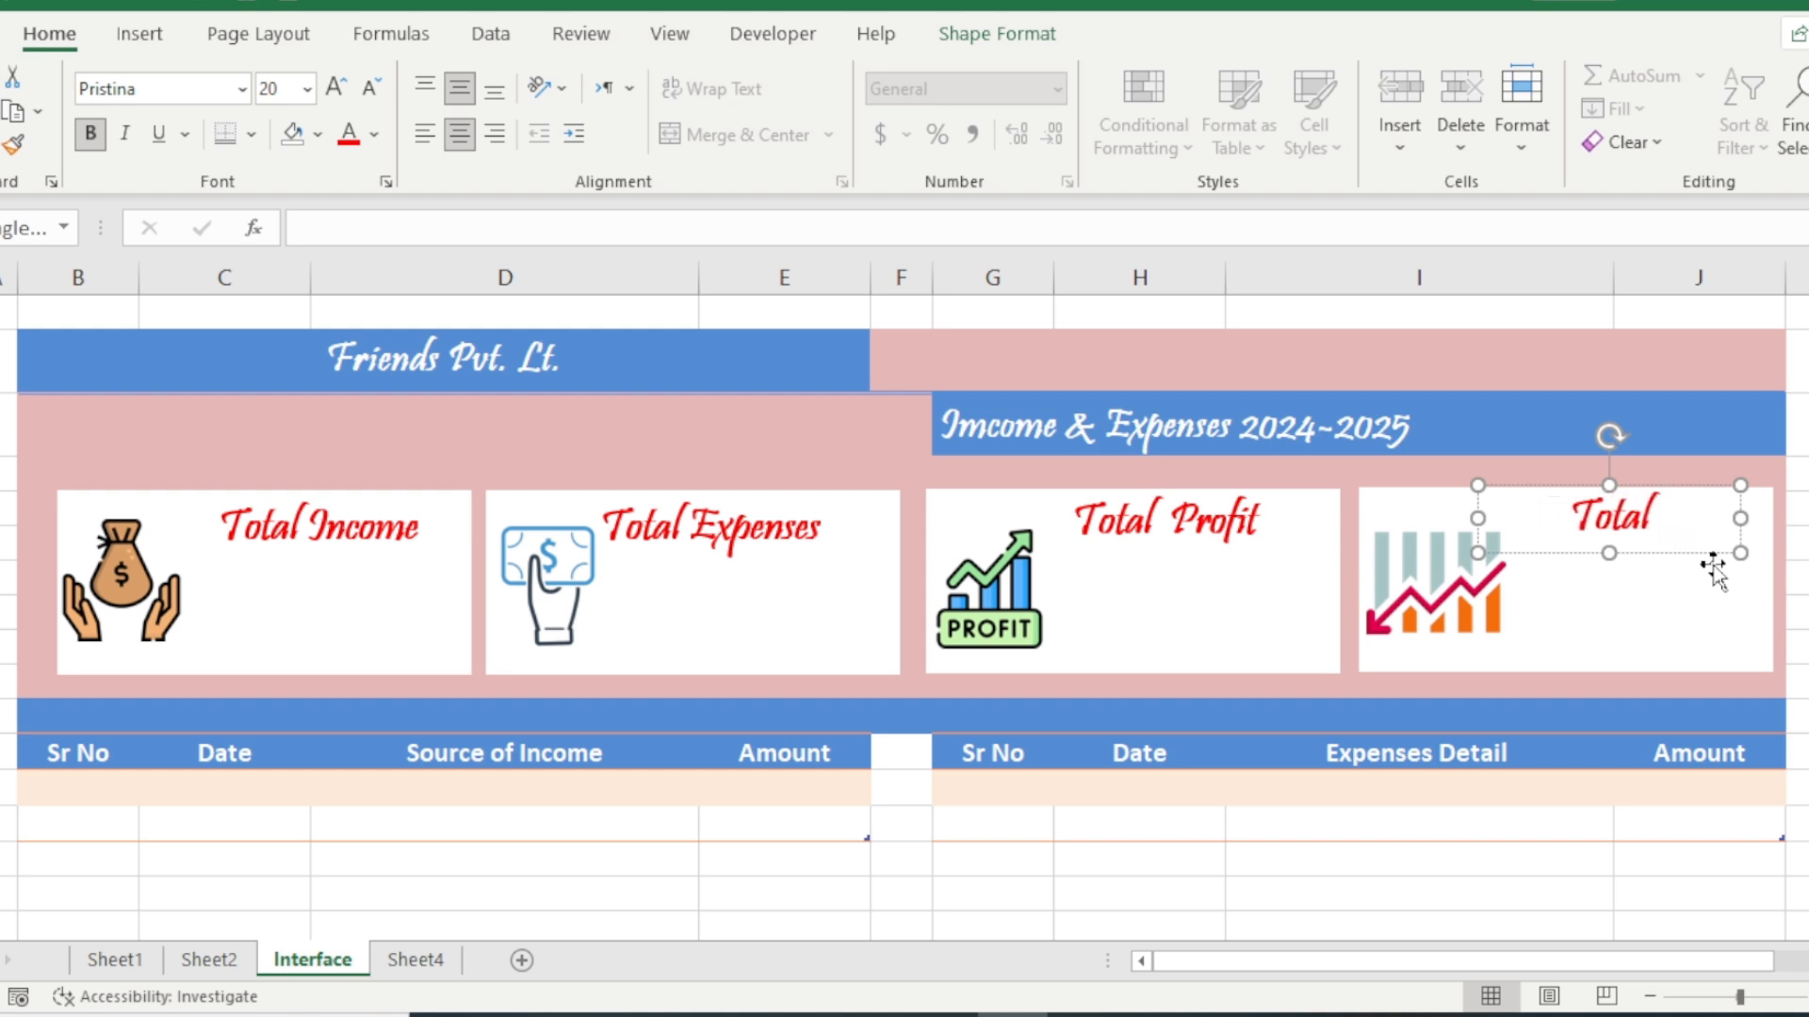
type("Loss")
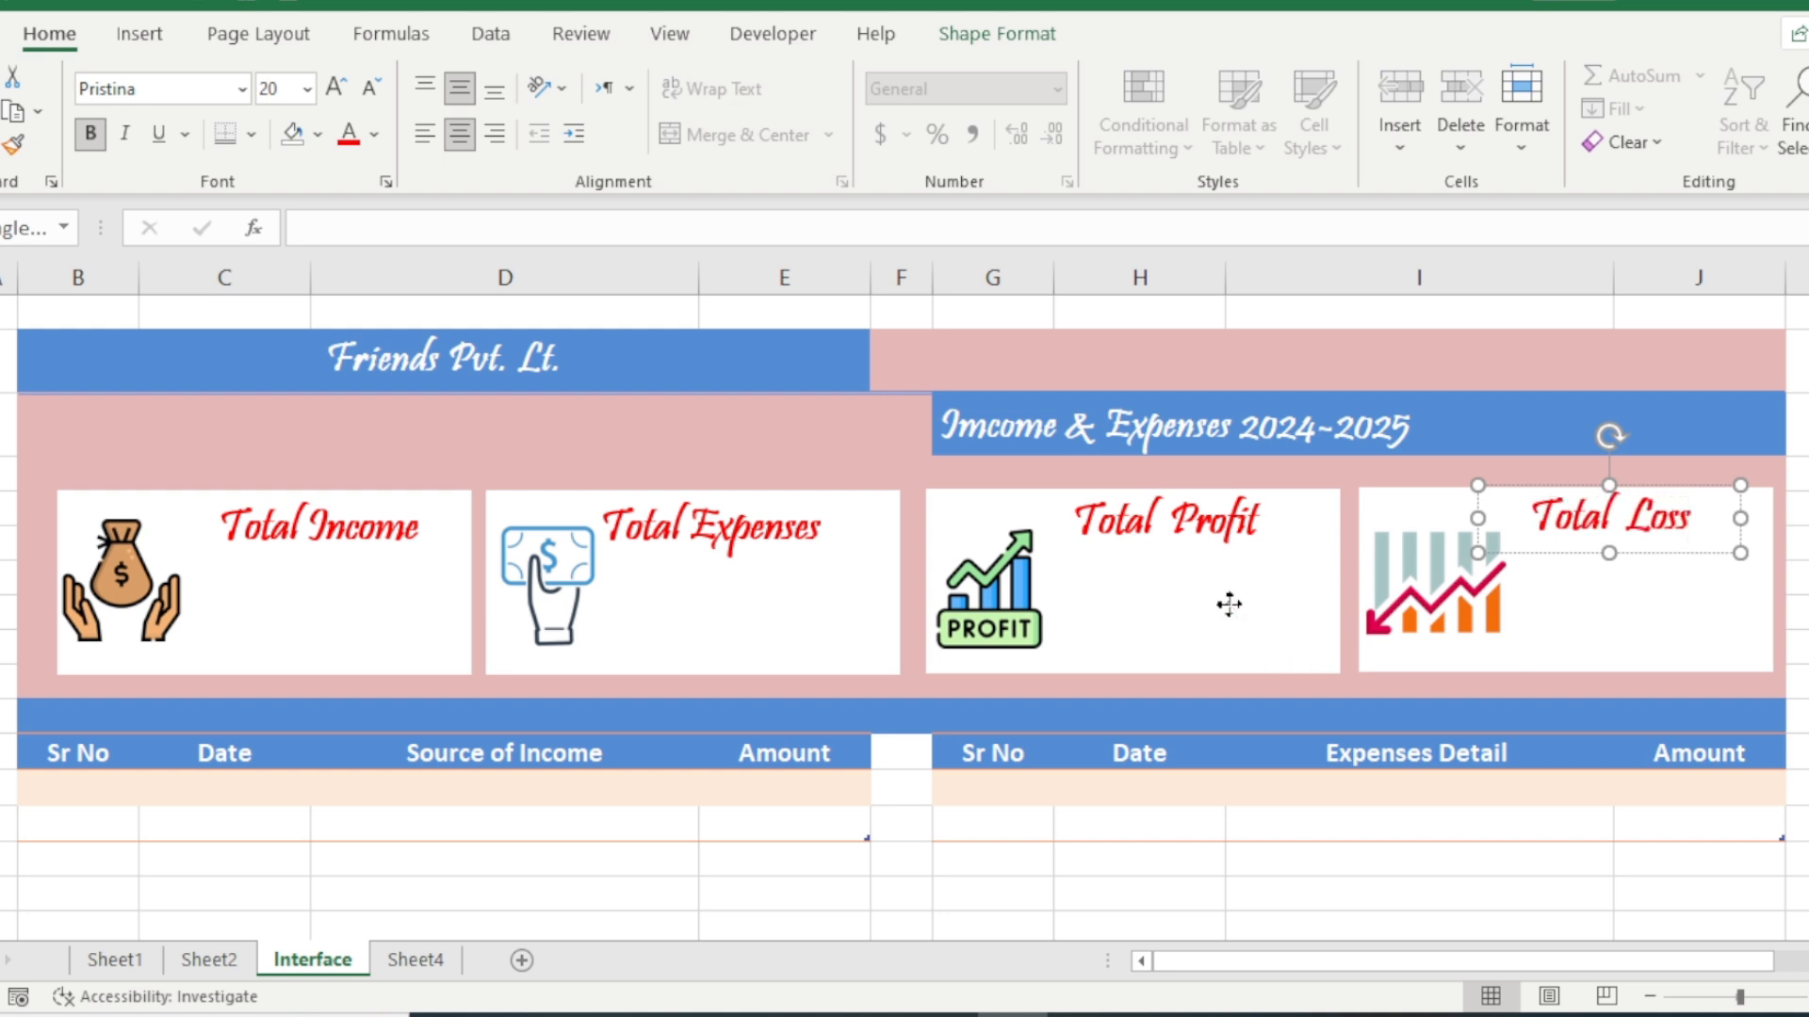
left_click(1229, 604)
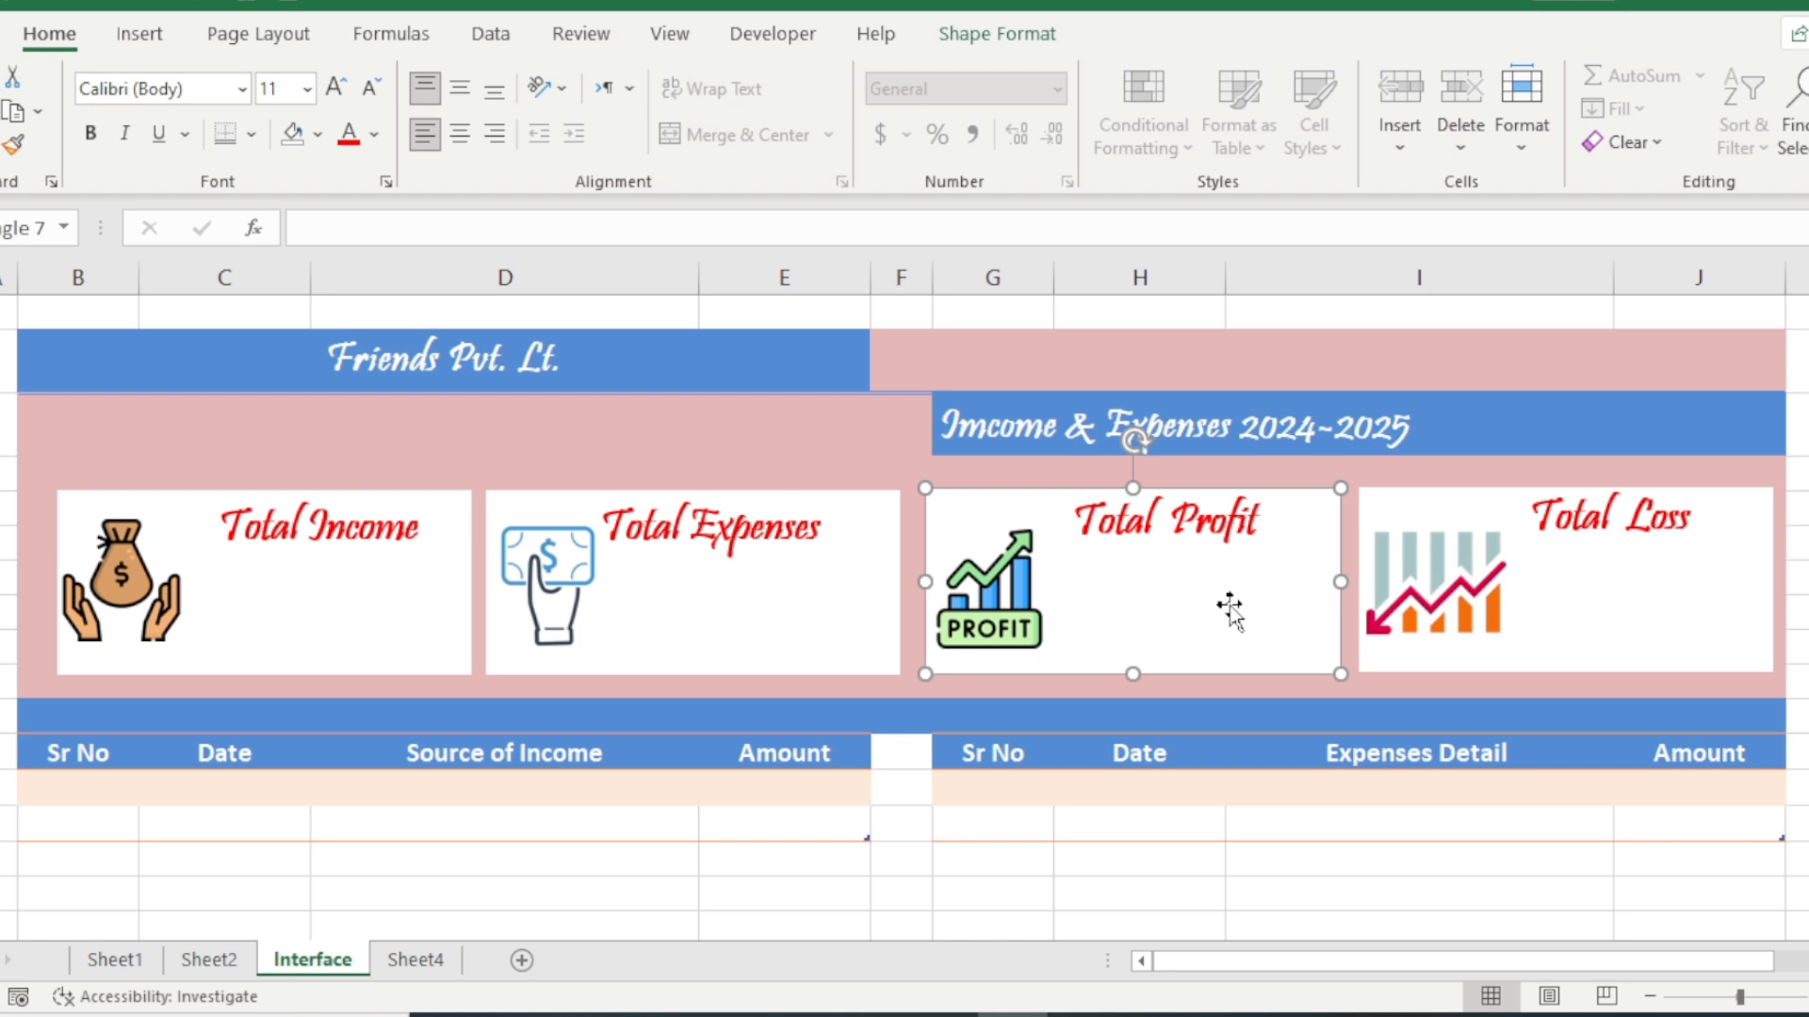
- Increase the font size of the "Total Loss" and "Total Profit" labels to 24
left_click(1650, 516)
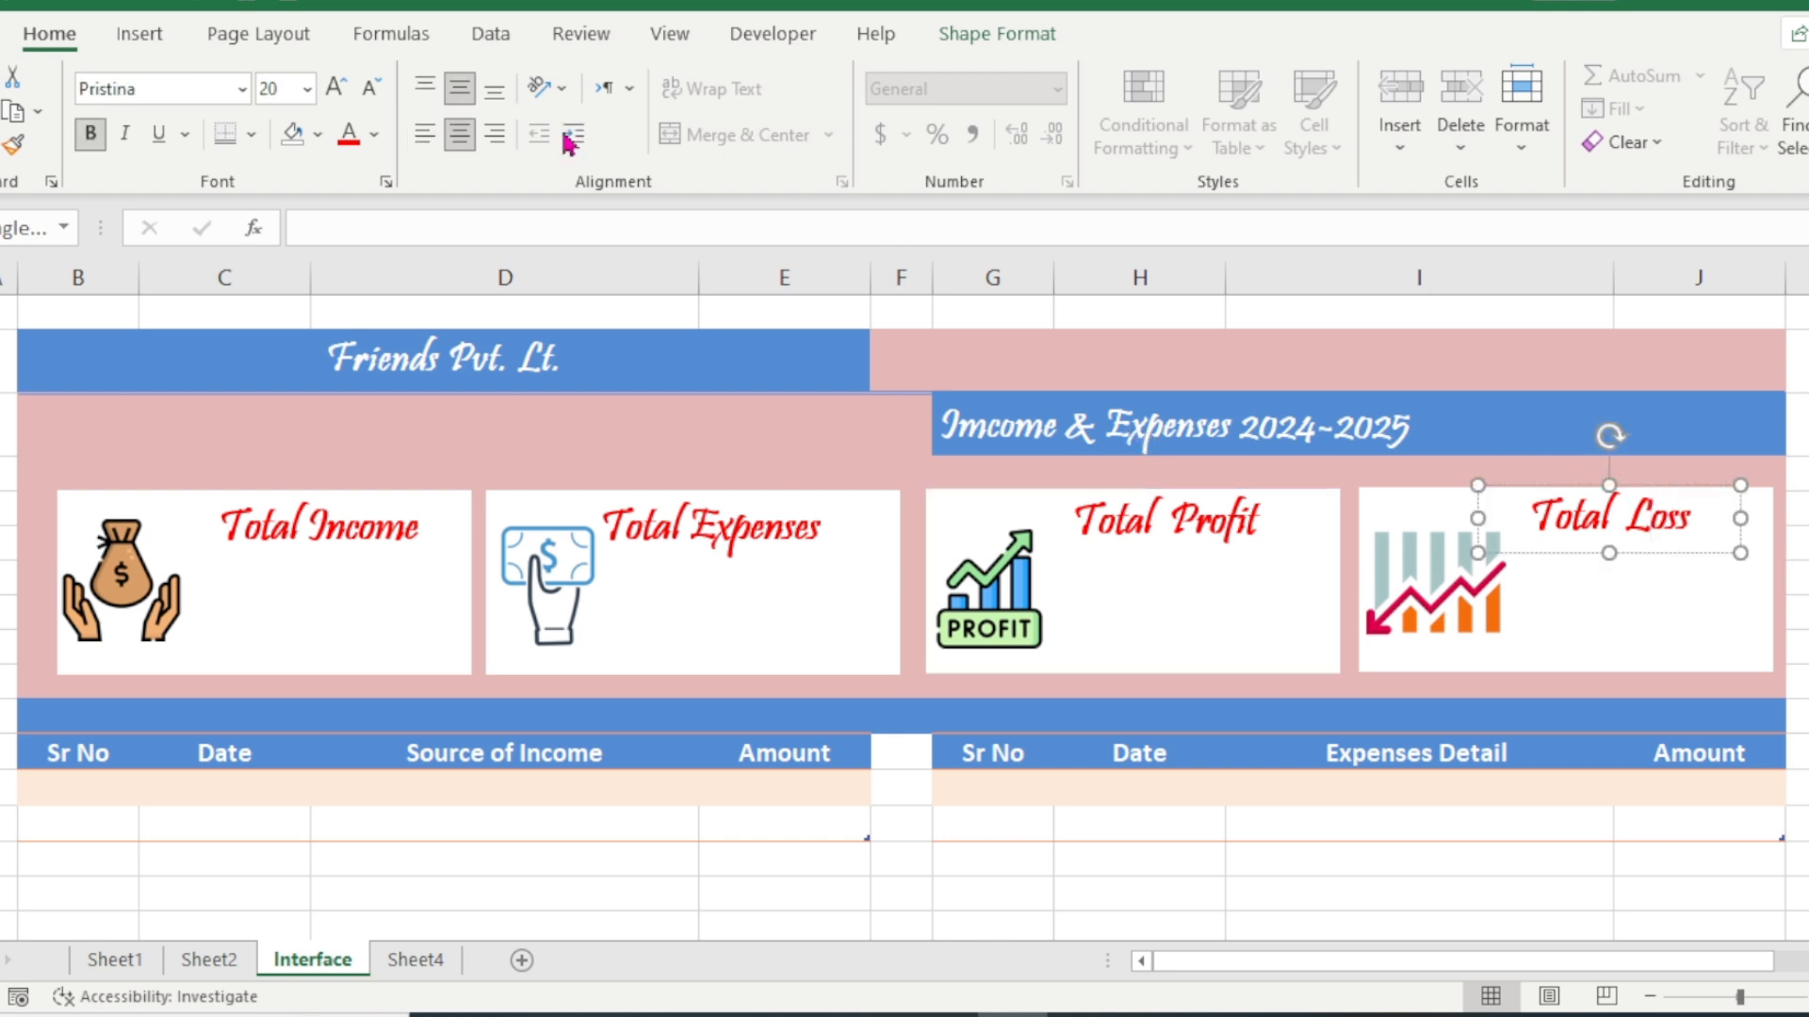
left_click(336, 88)
left_click(335, 87)
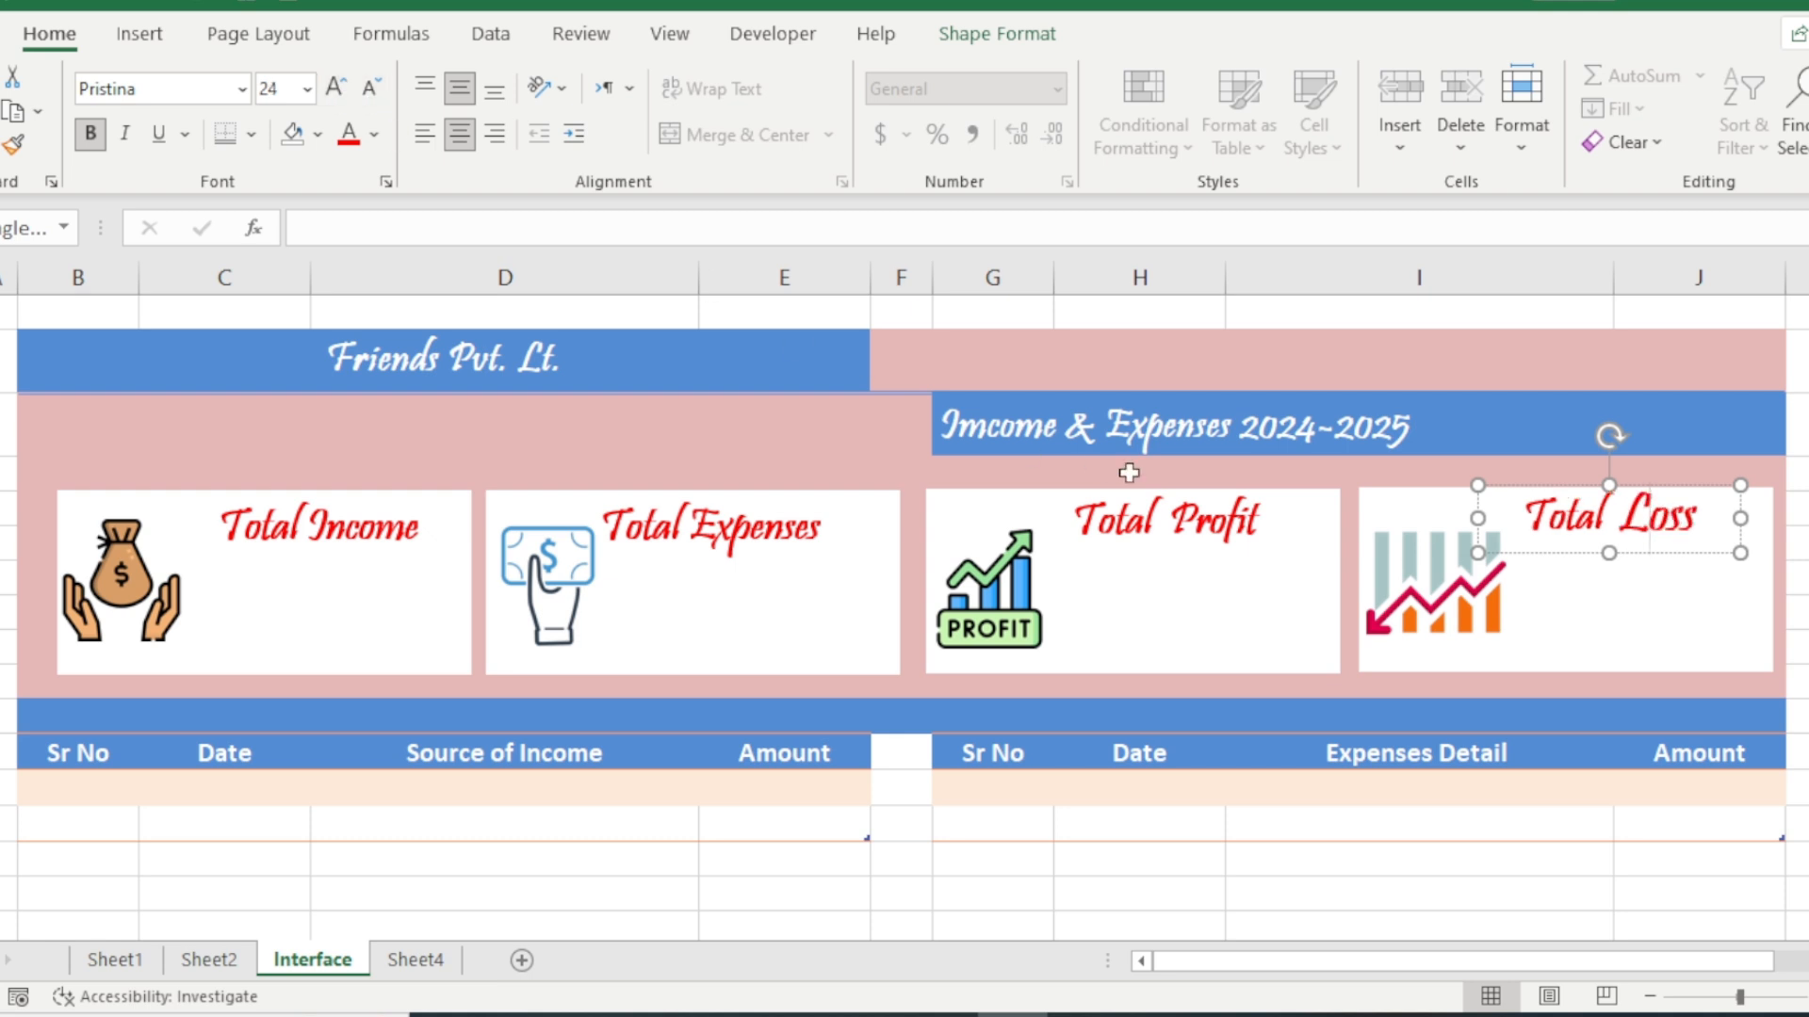
left_click(1228, 533)
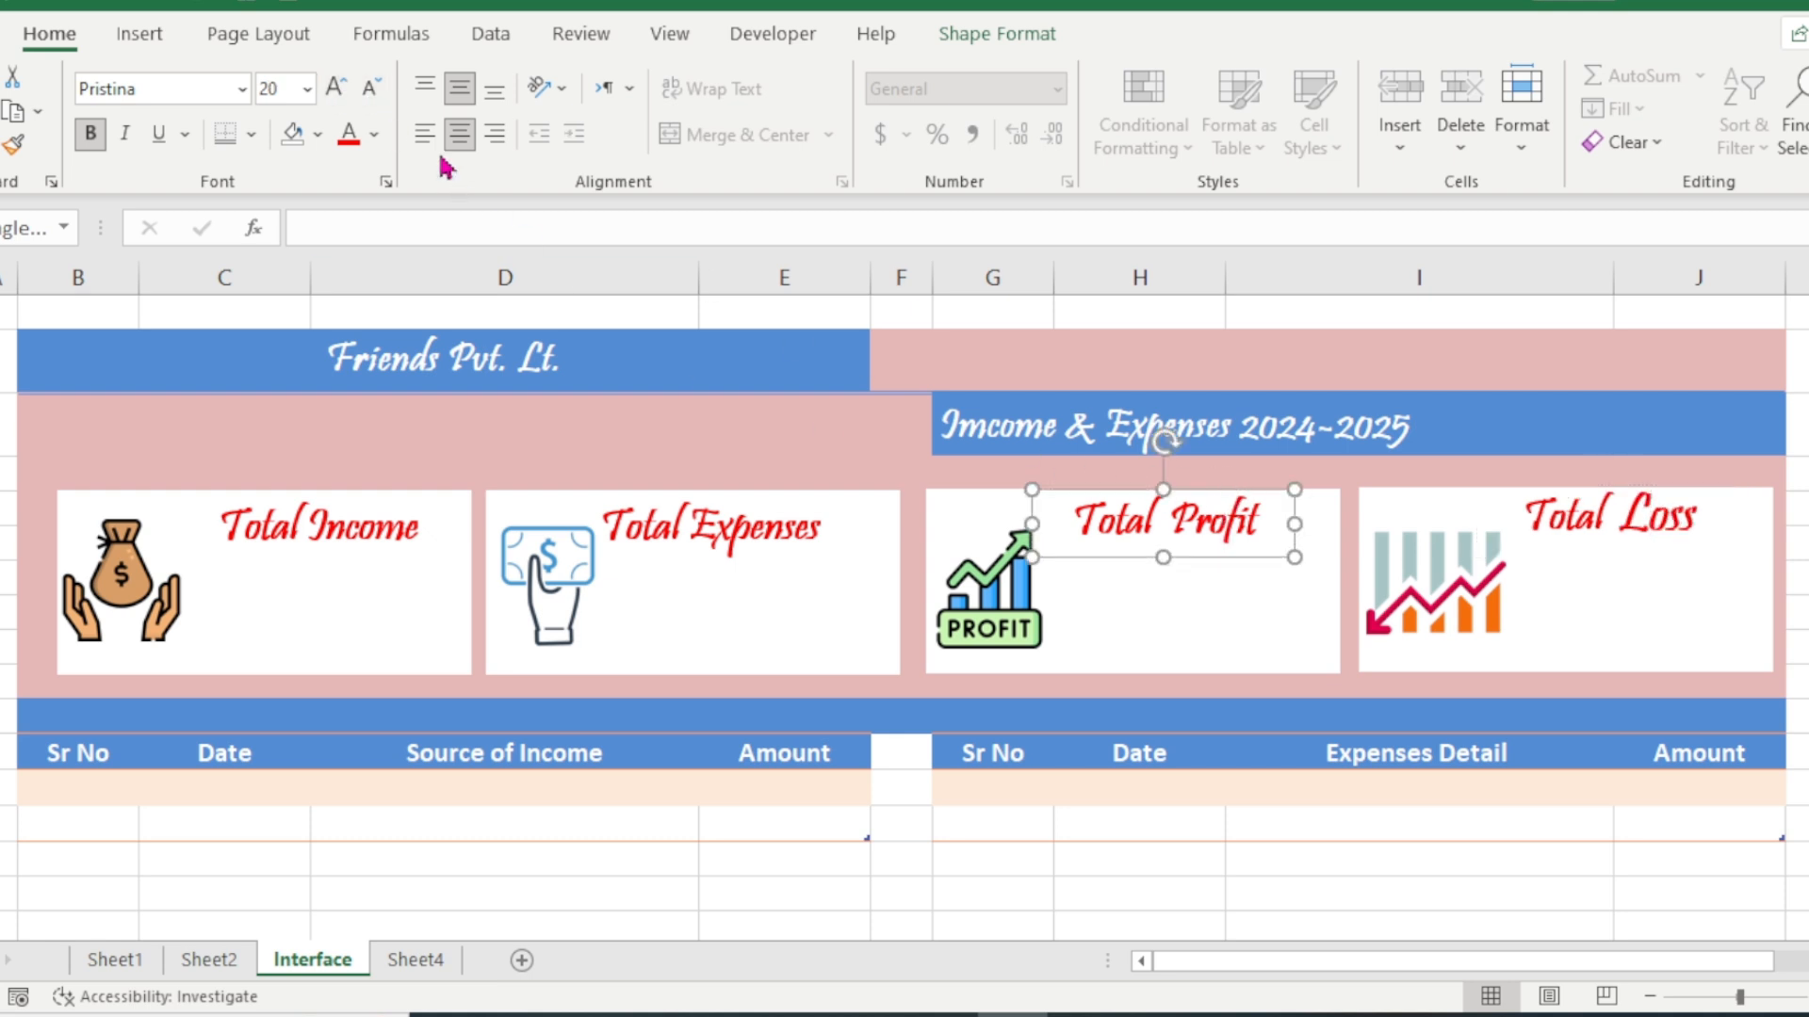
left_click(335, 88)
left_click(335, 88)
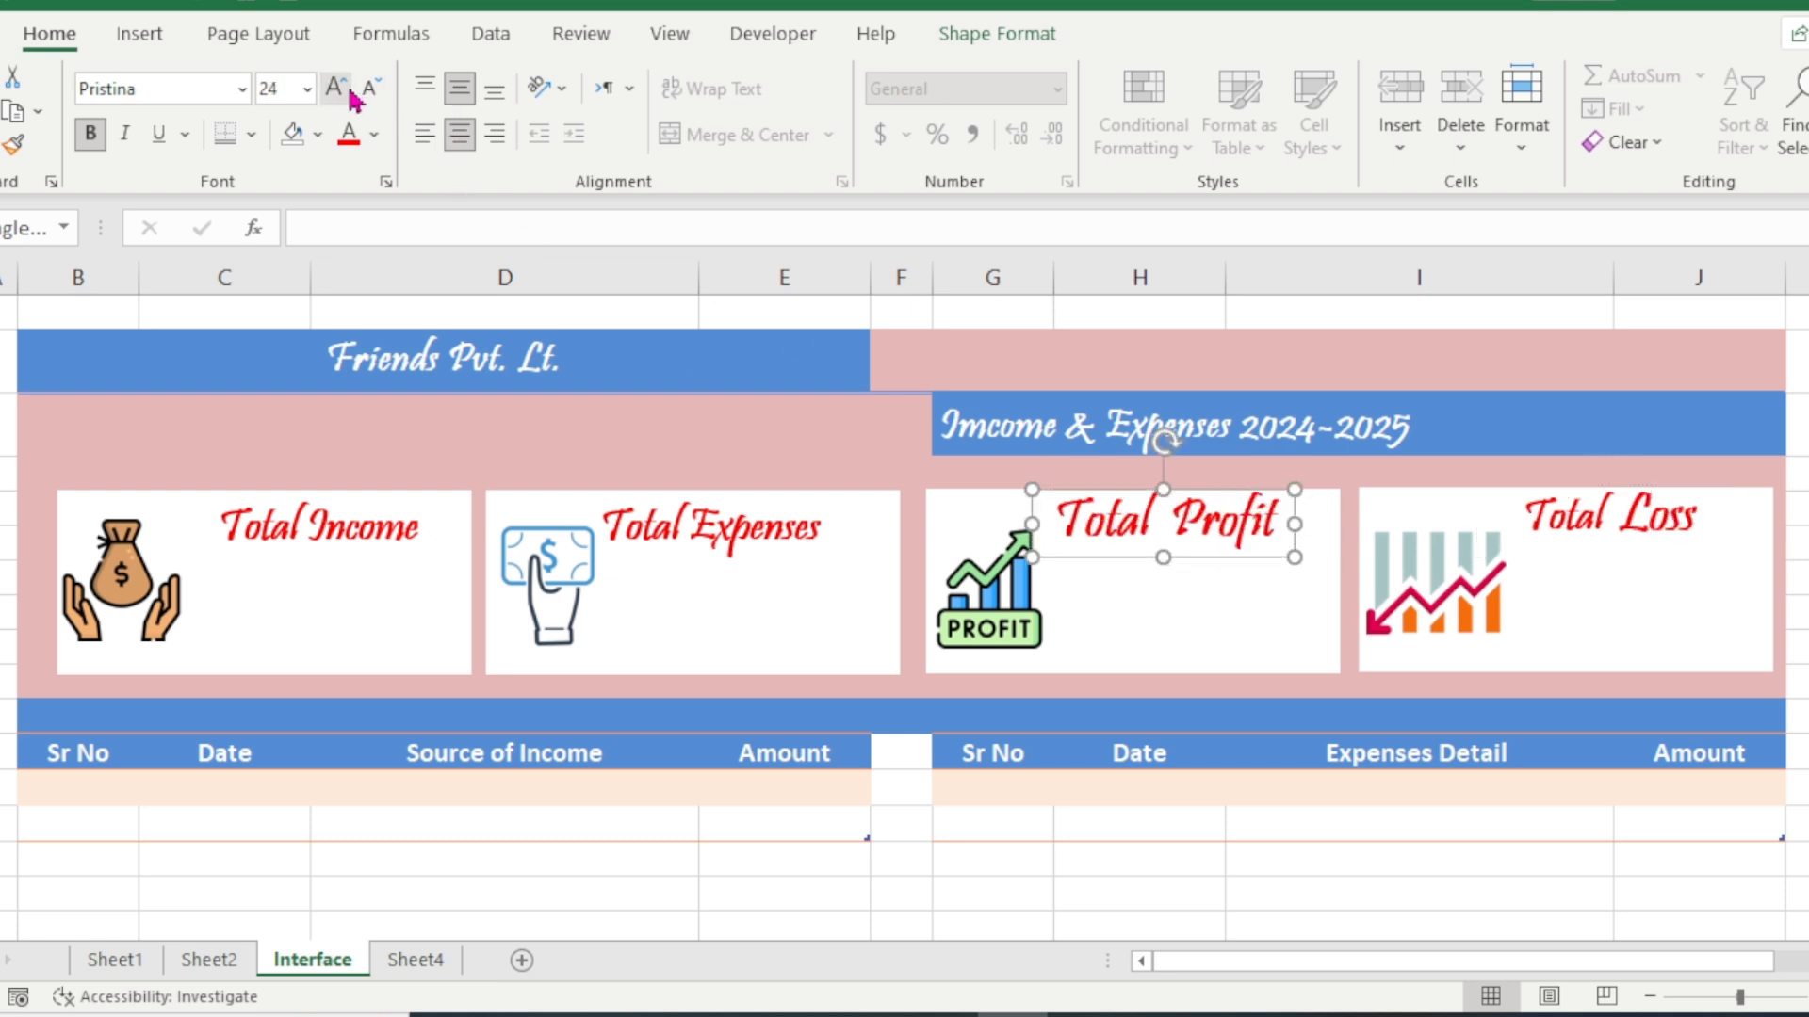
- Increase the "Total Expenses" label's font size to 24 and widen its text box so both words fit on one line
left_click(811, 525)
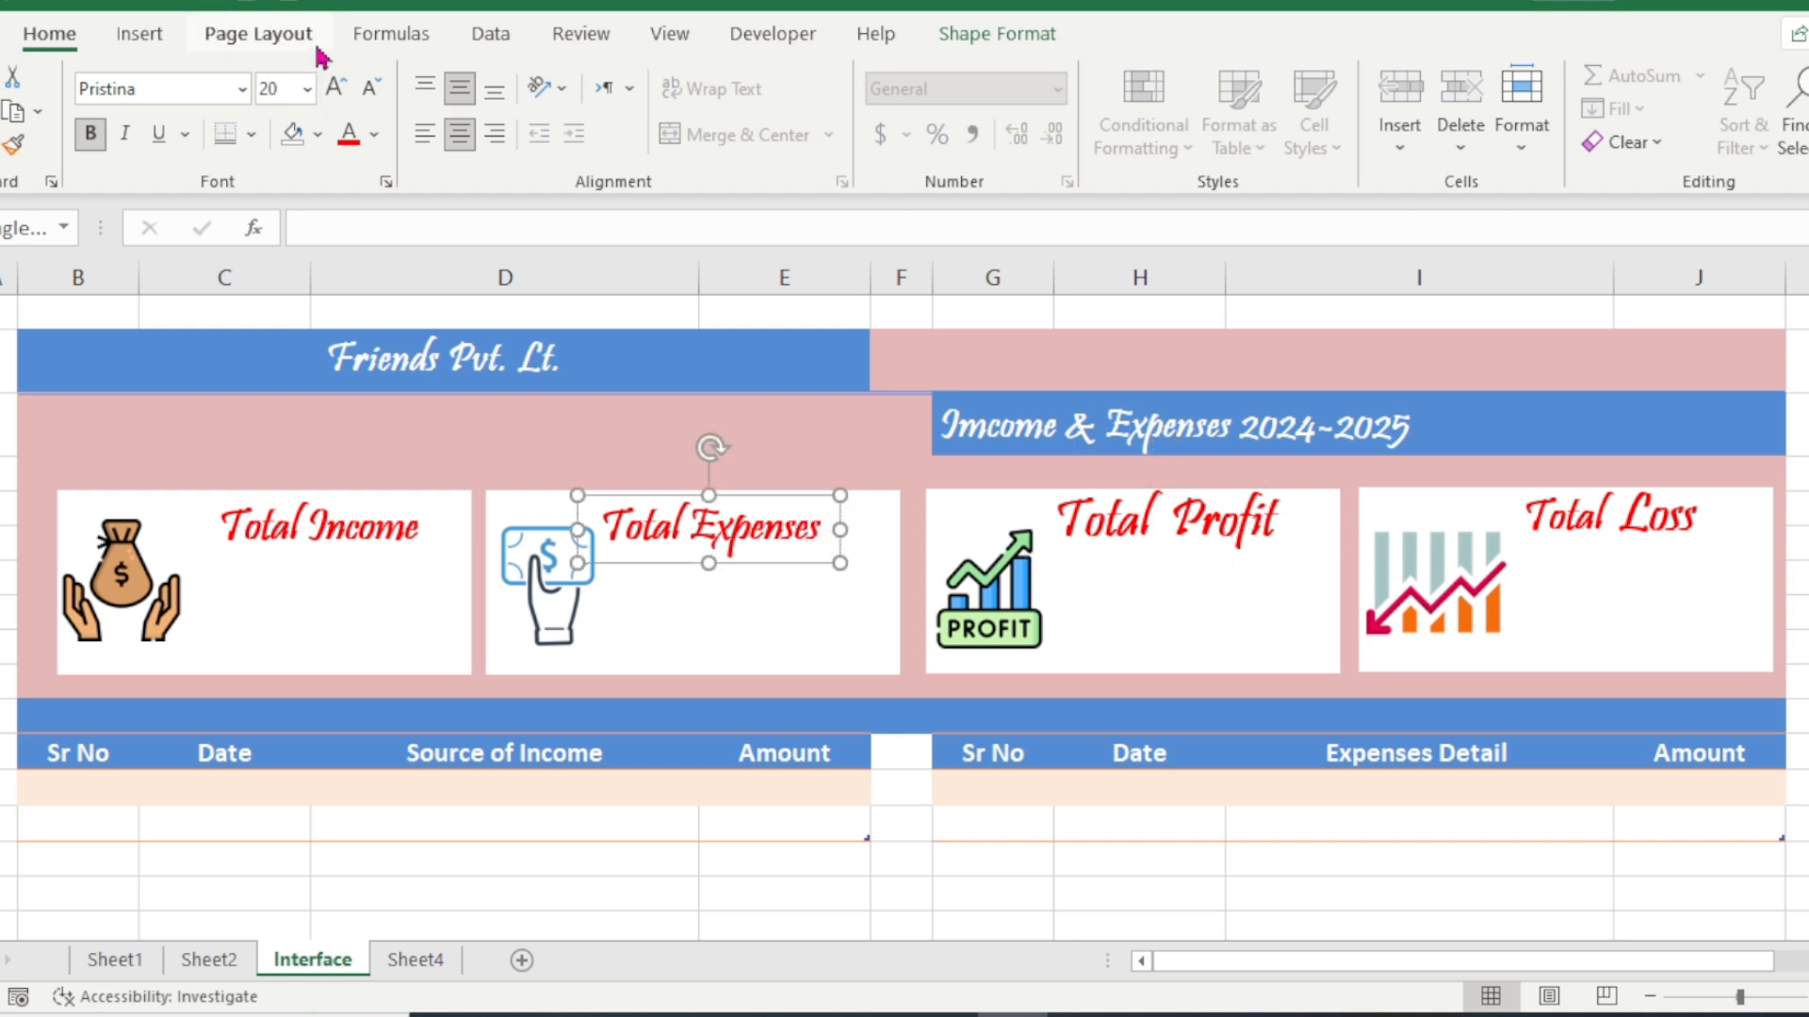
left_click(335, 87)
left_click(335, 87)
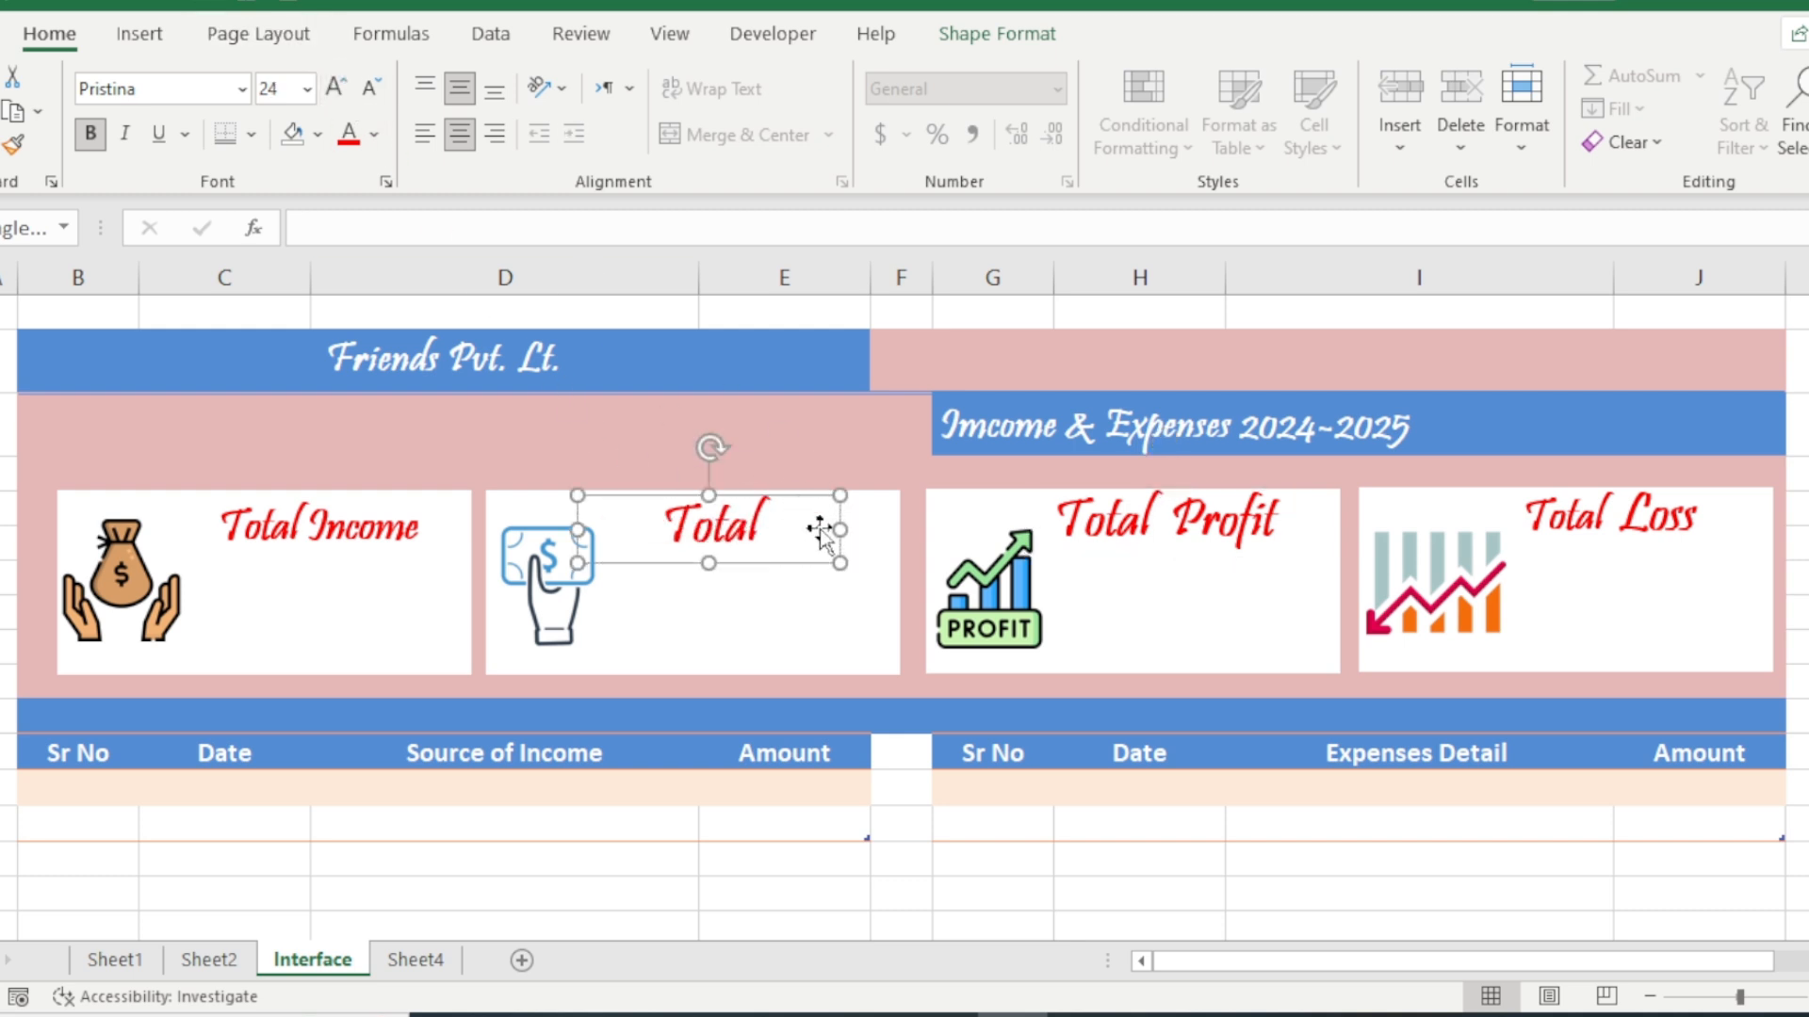
left_click_drag(840, 529, 895, 527)
left_click(804, 614)
- Increase the "Total Income" label's font size to 24
left_click(308, 523)
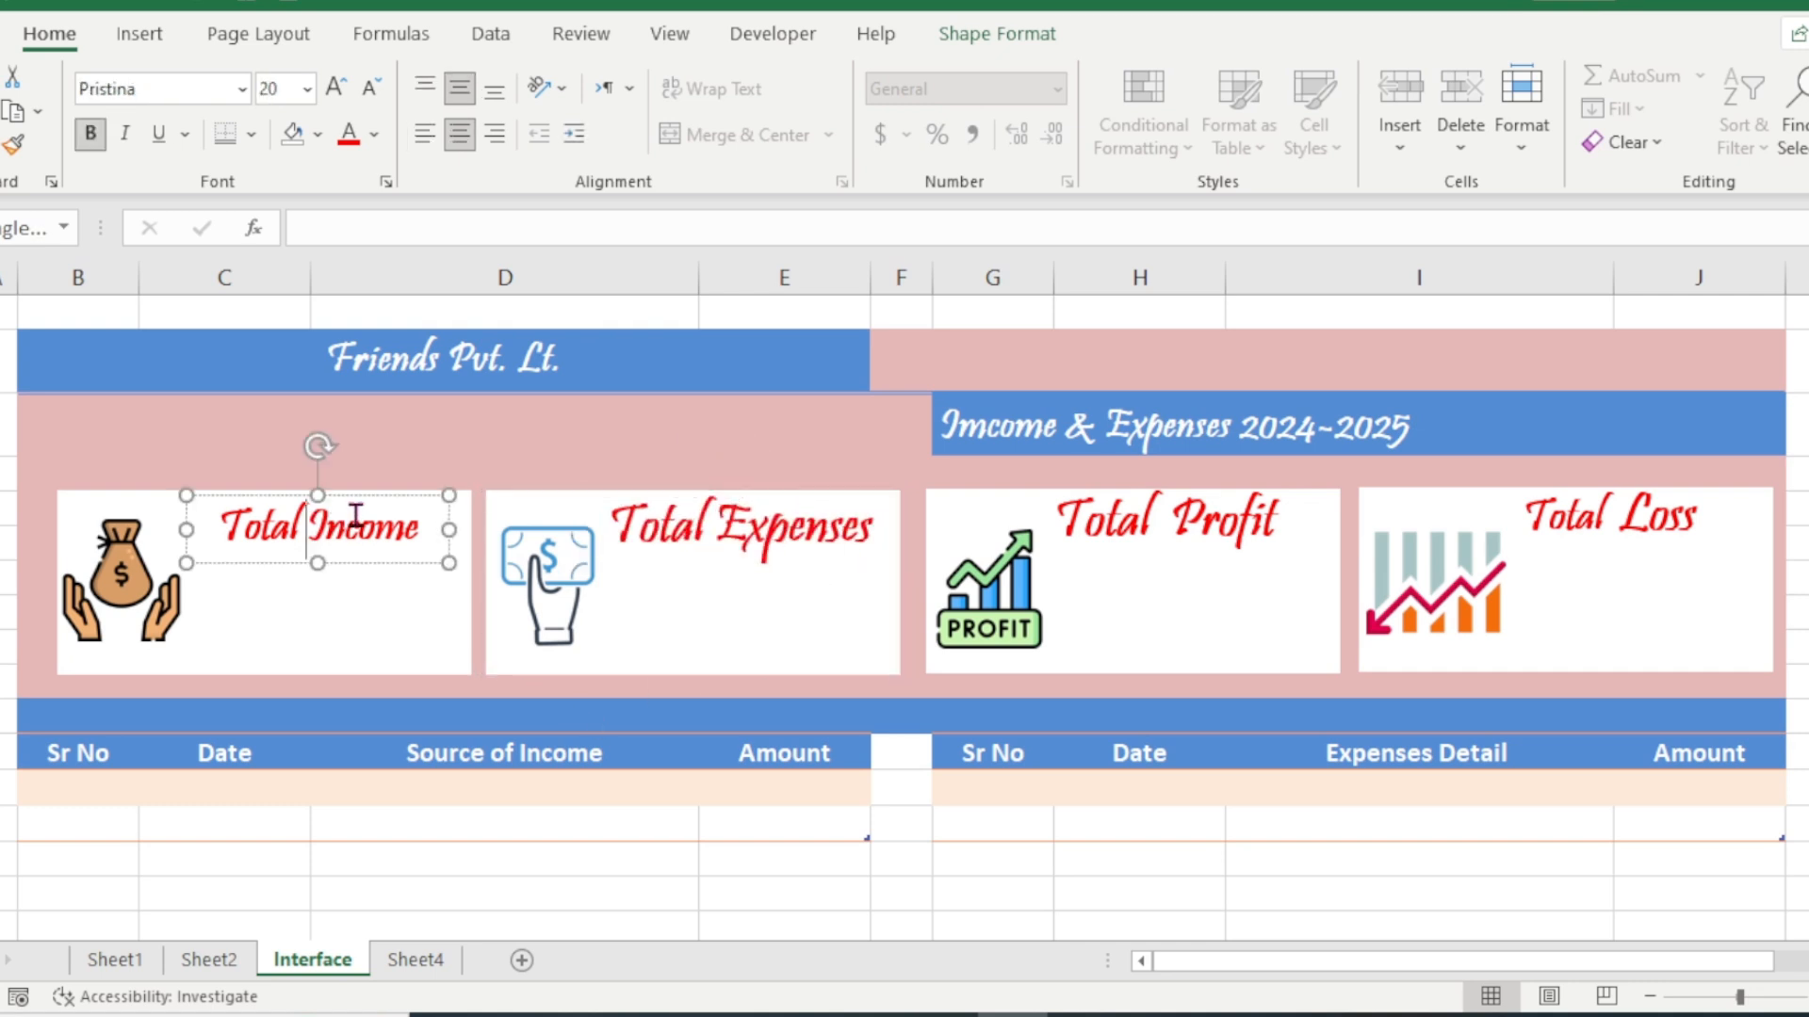
left_click(336, 88)
left_click(336, 87)
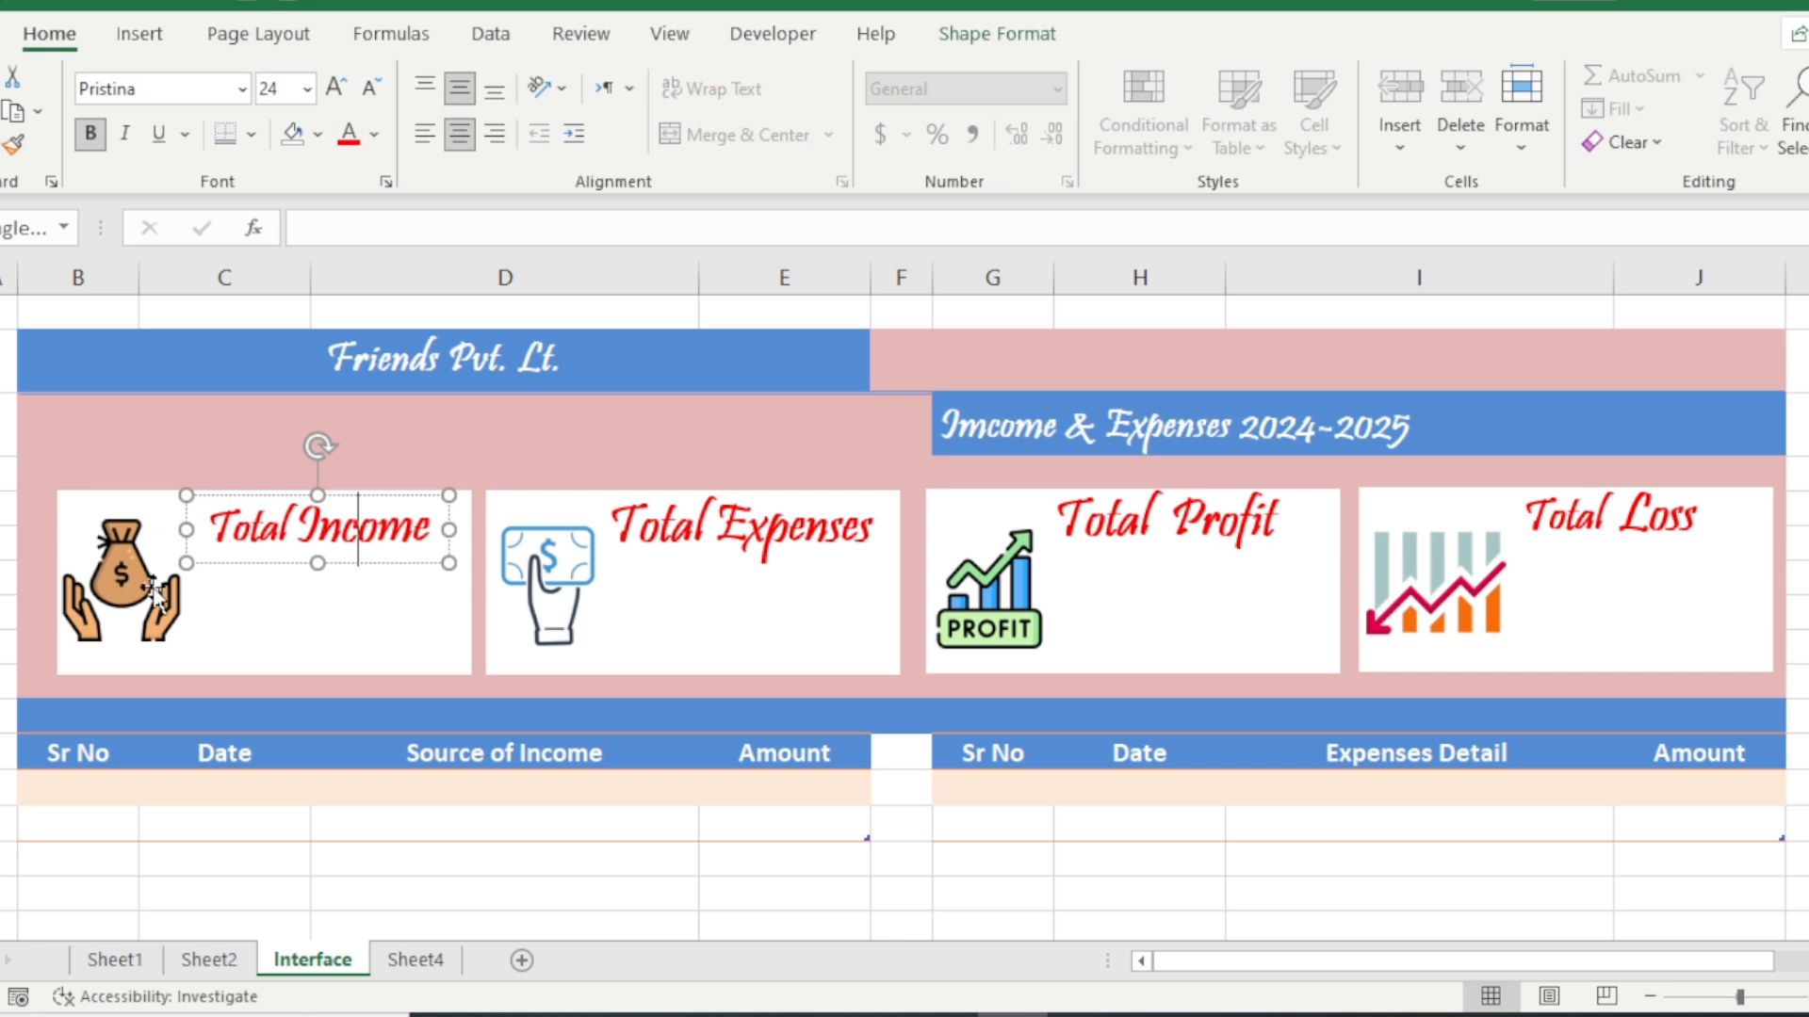
left_click(193, 556)
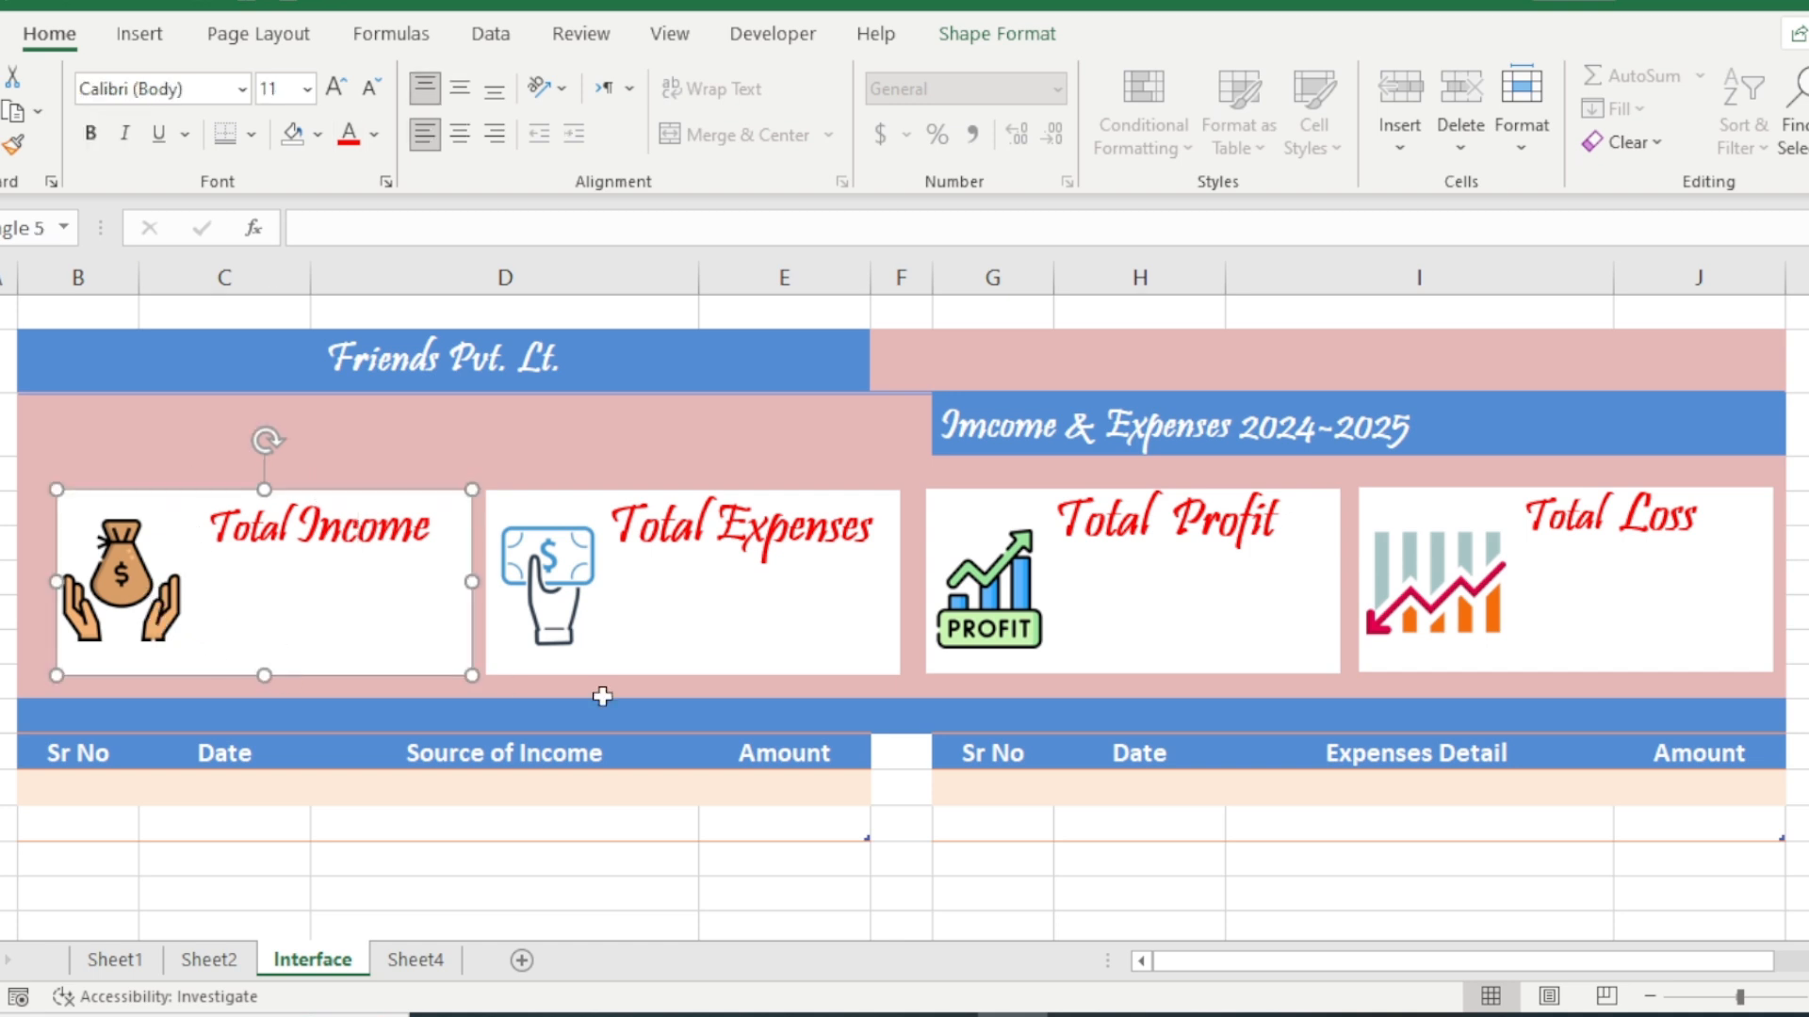
left_click(156, 799)
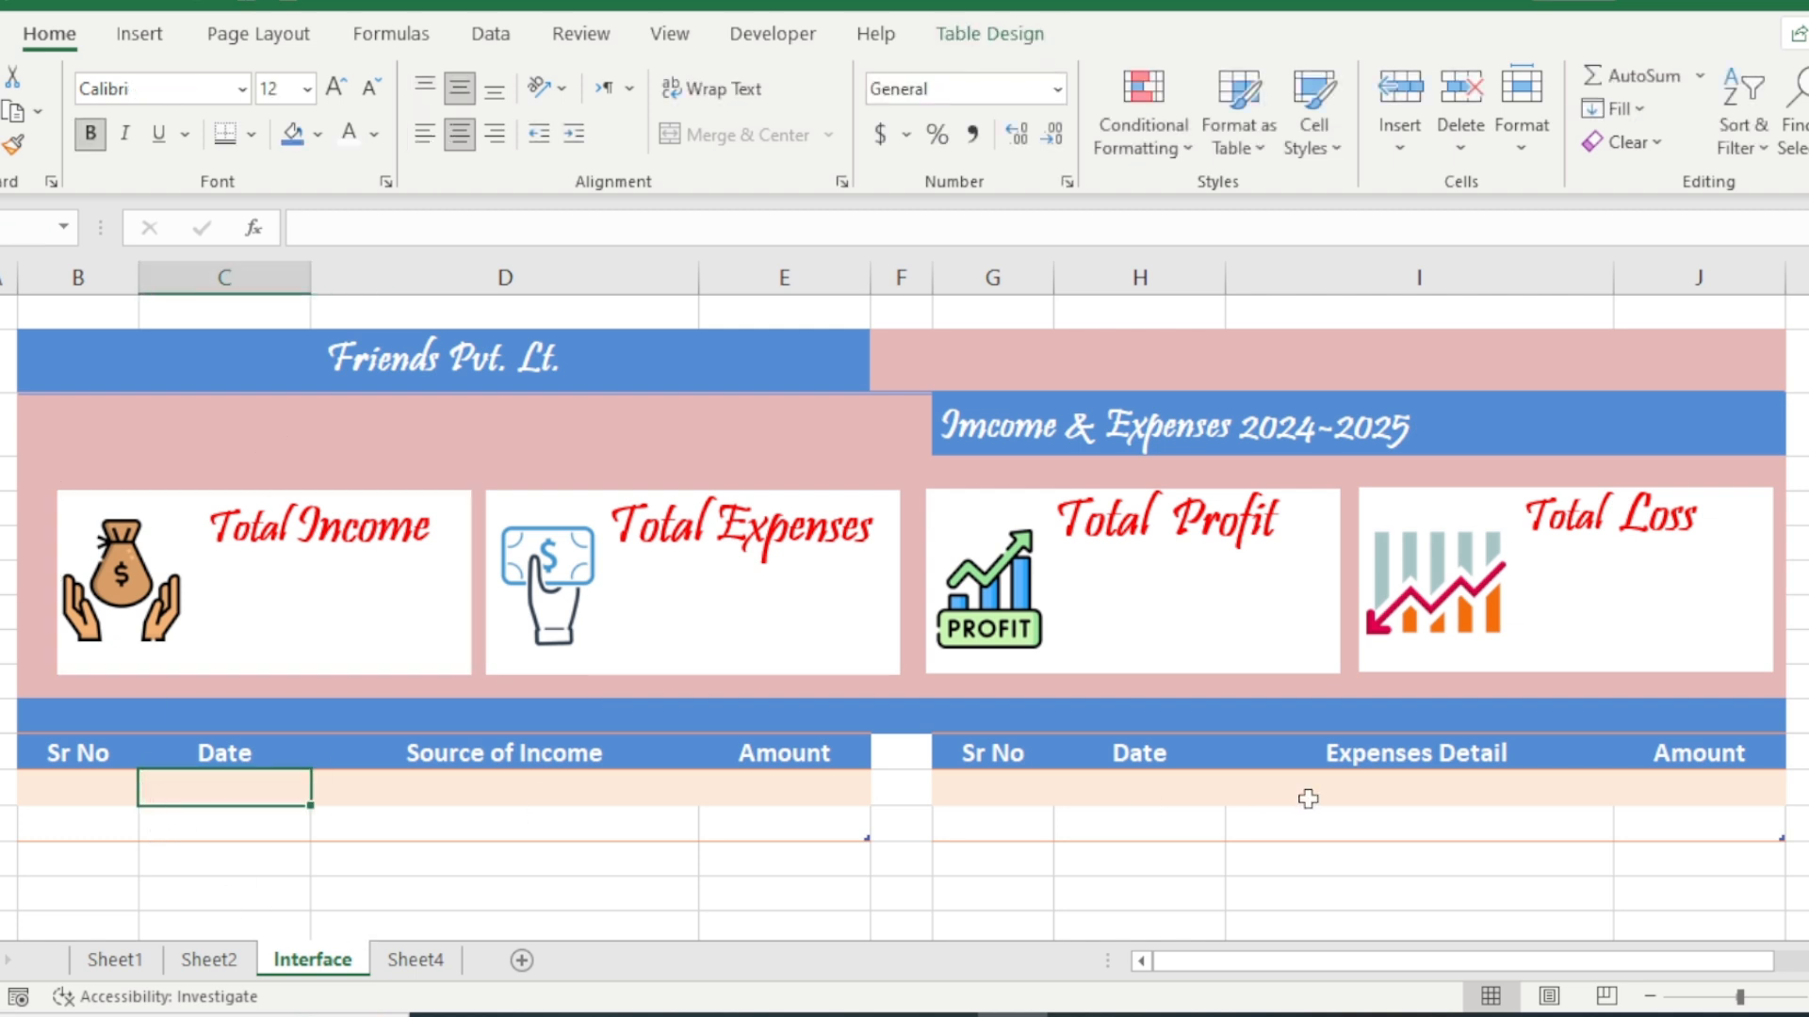
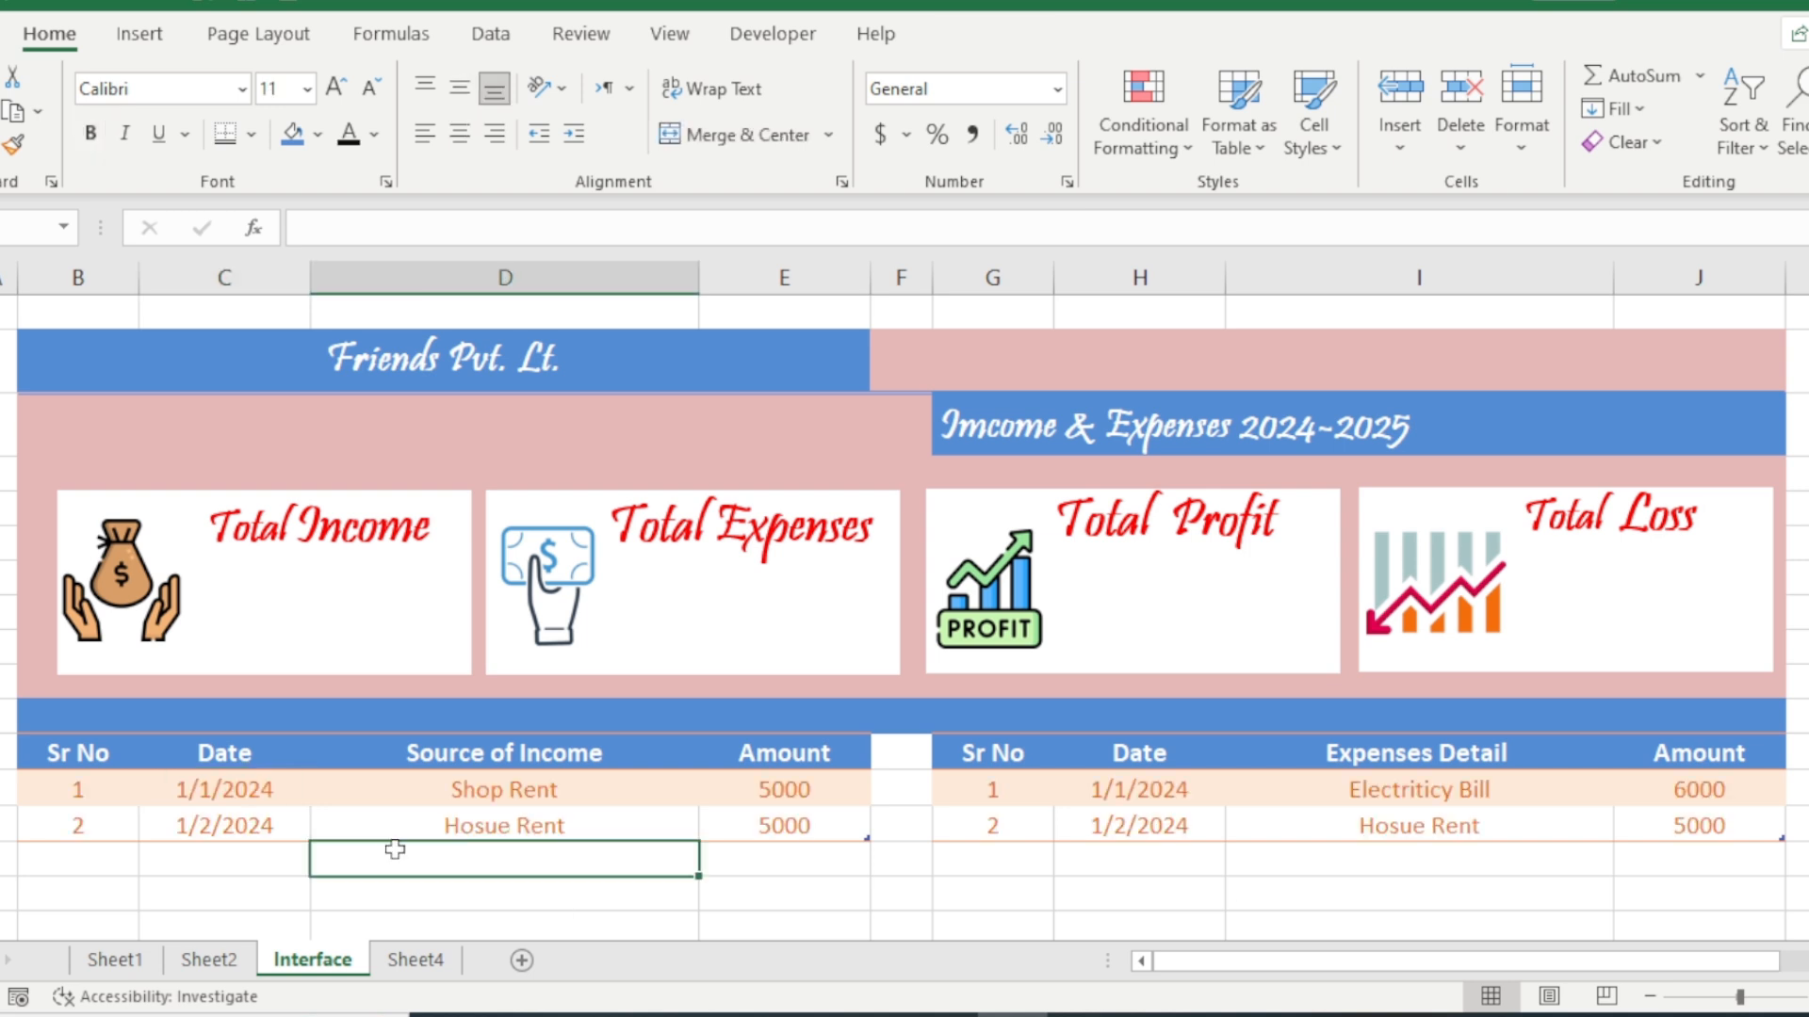
left_click(436, 800)
left_click_drag(84, 787, 396, 800)
left_click(449, 859)
left_click(511, 816)
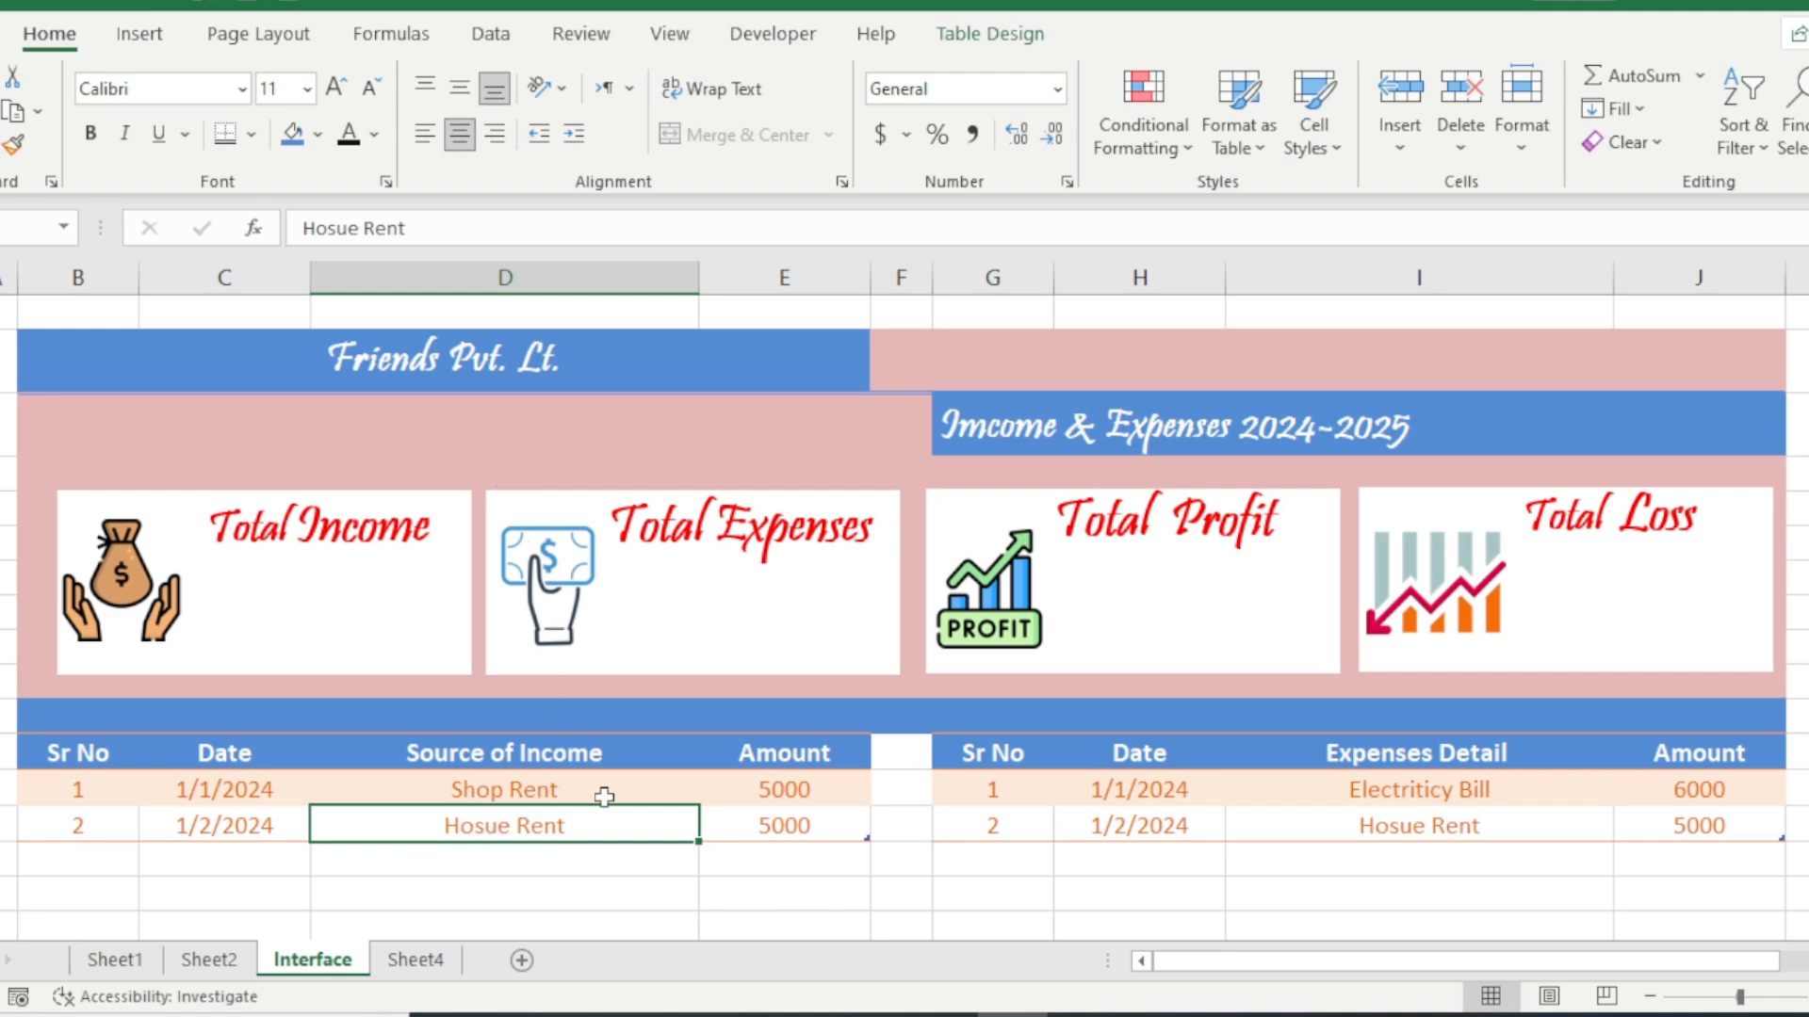
- Apply the blue table style to both the income table and the expenses table
left_click(108, 791)
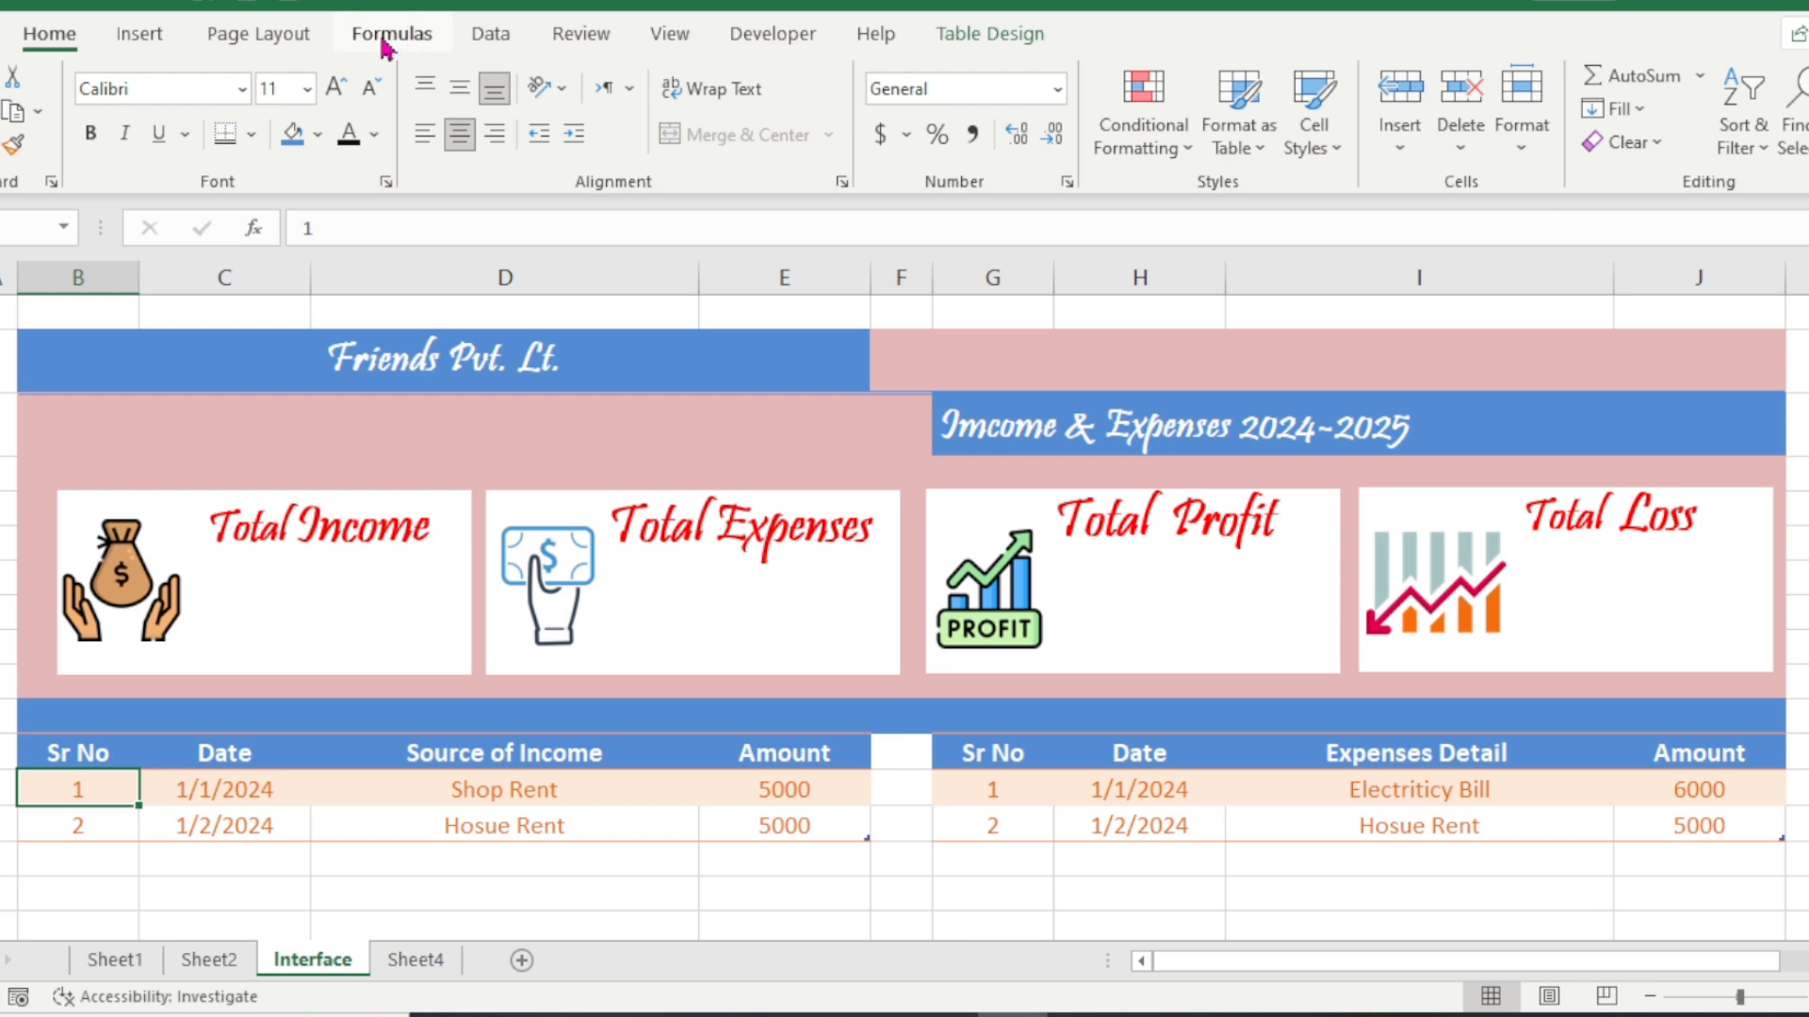
left_click(959, 36)
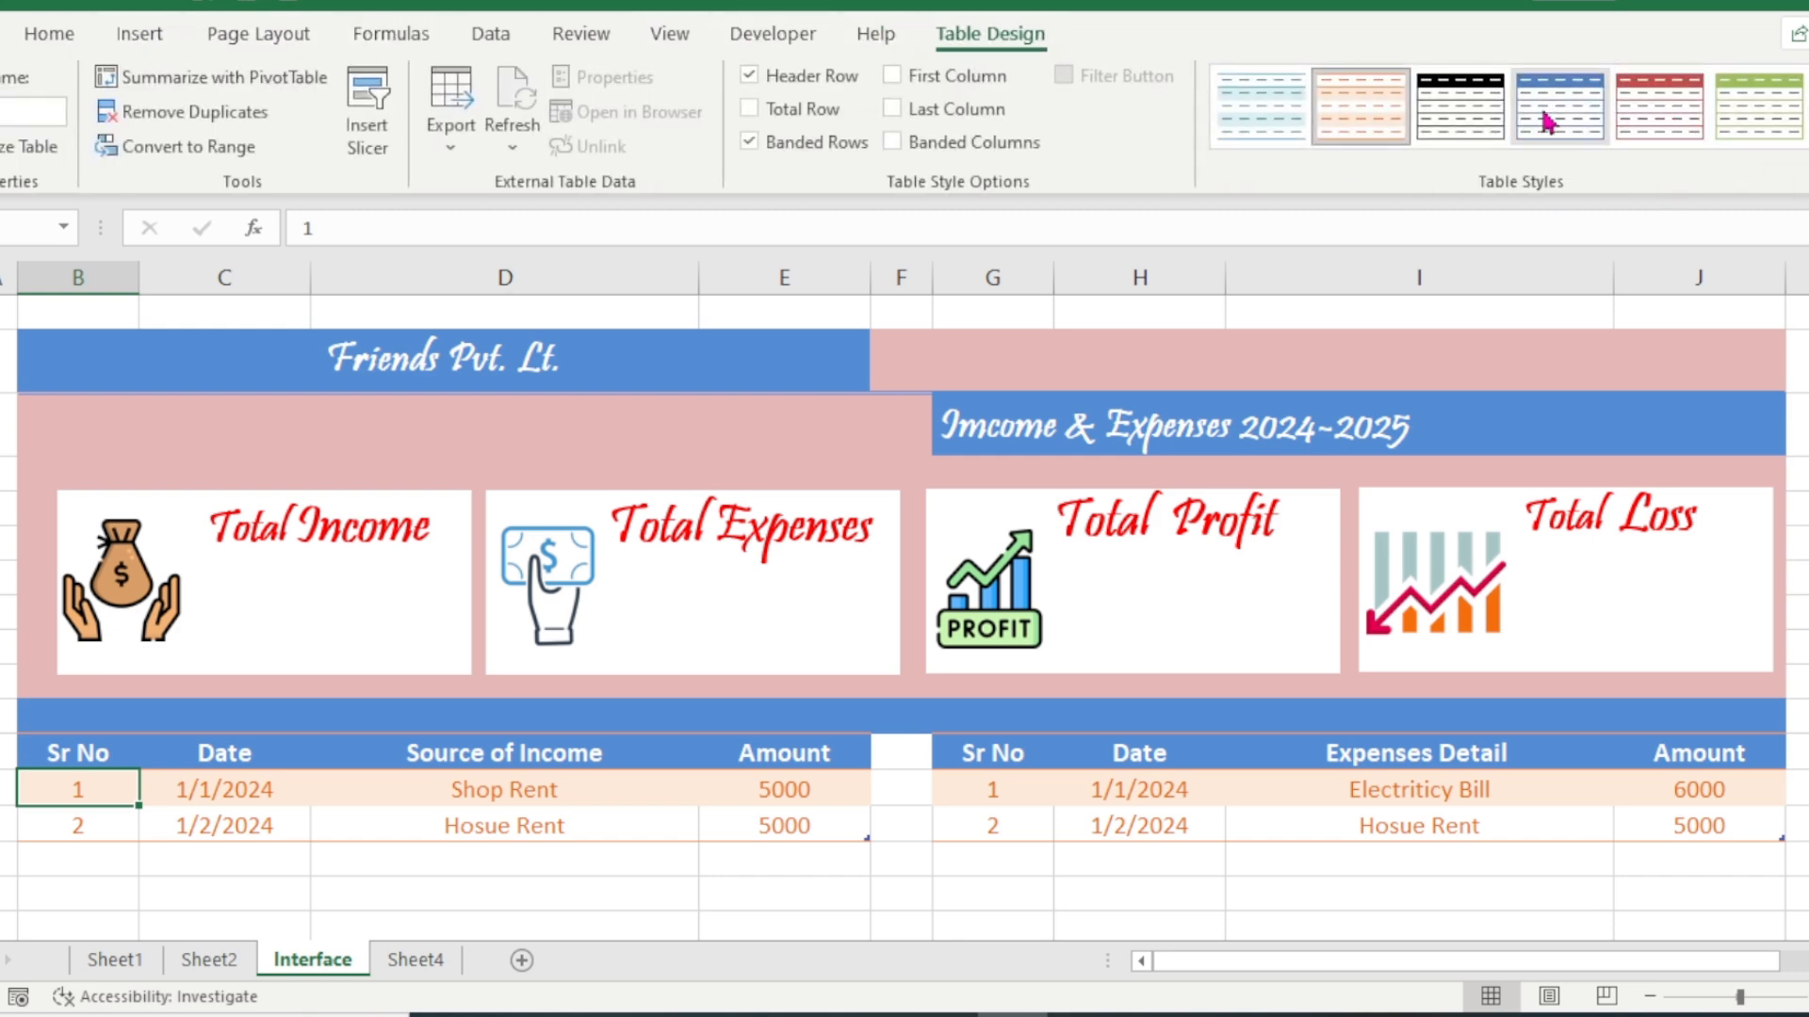
left_click(1547, 124)
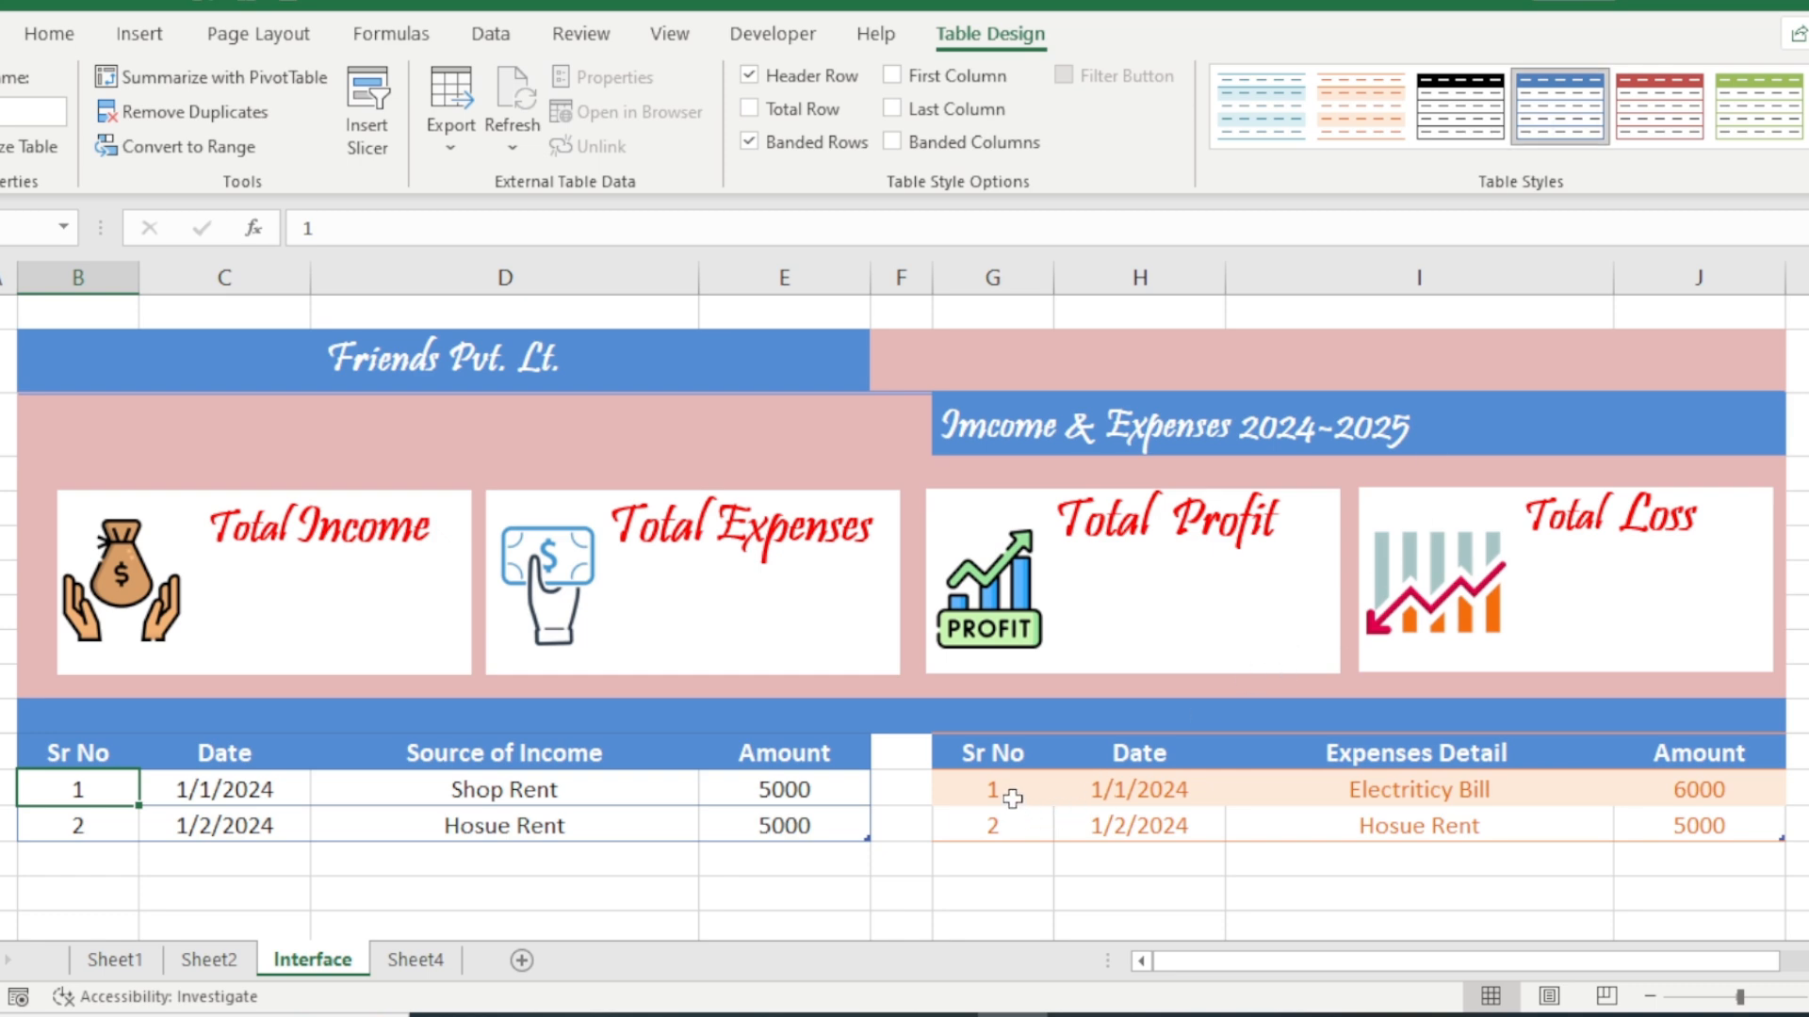
left_click(1000, 793)
left_click(1559, 127)
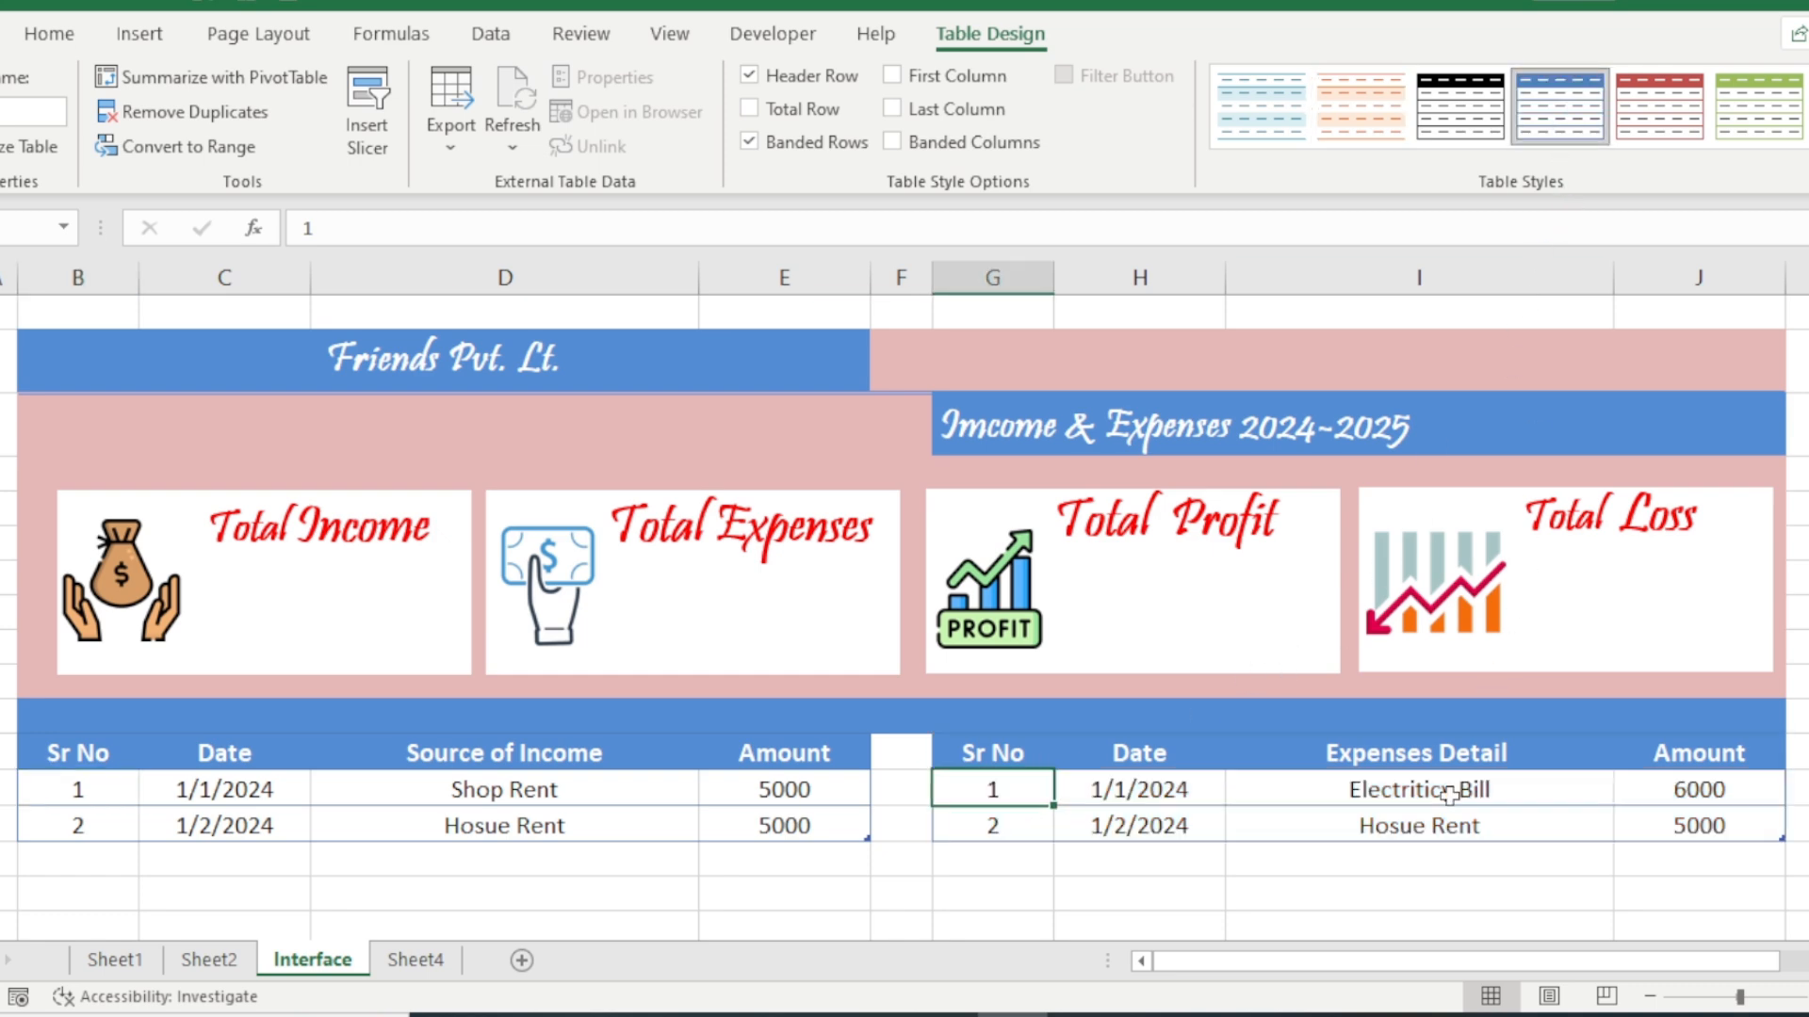
left_click(1365, 826)
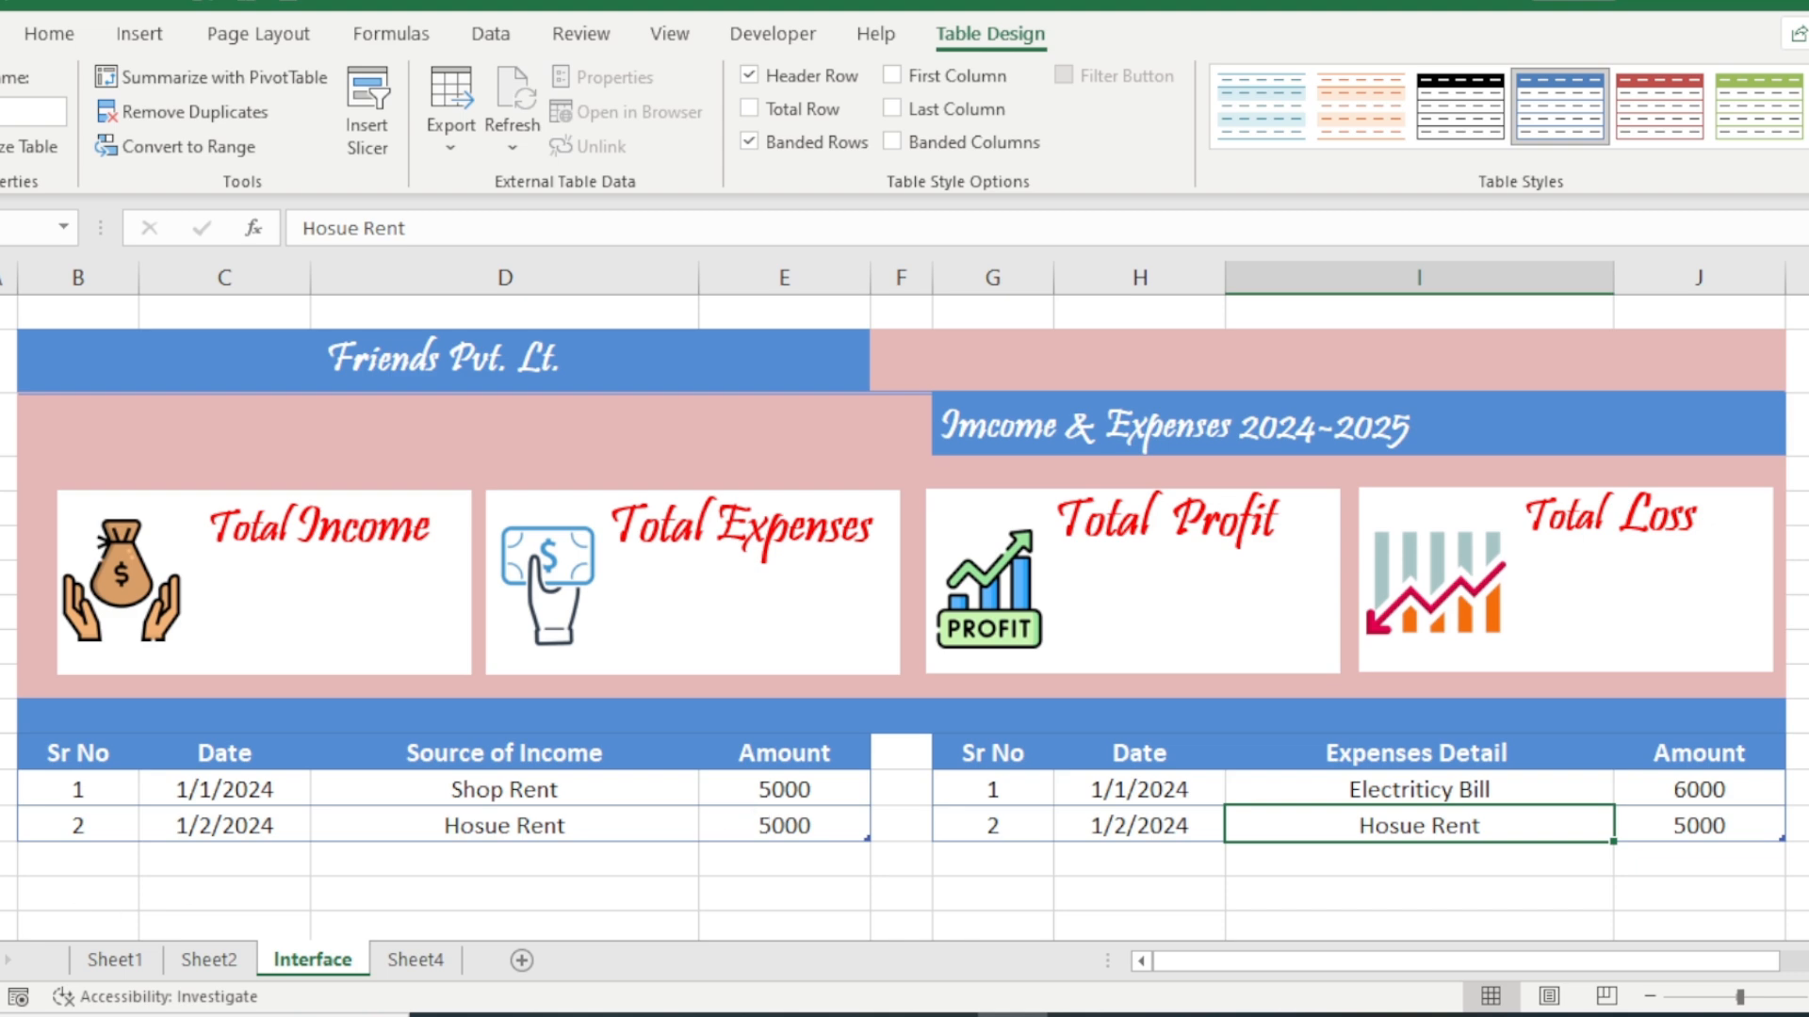
left_click(481, 787)
left_click(494, 818)
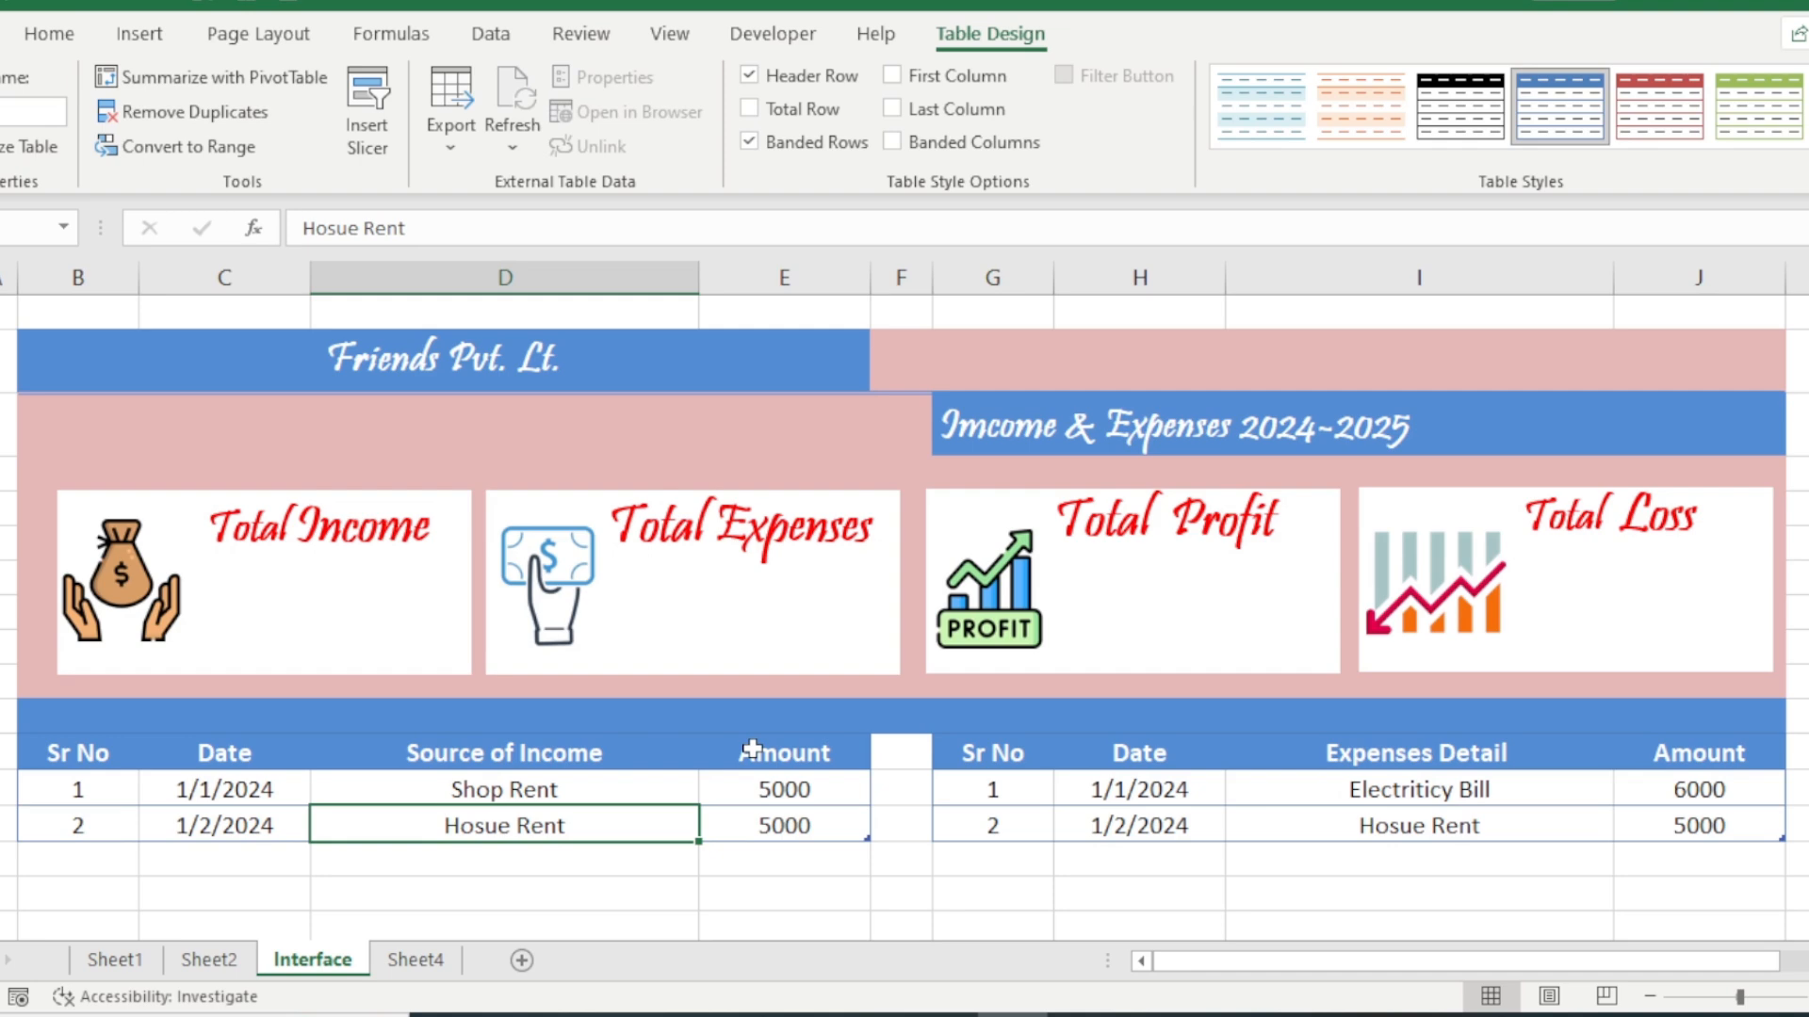
left_click(1368, 793)
left_click(1387, 826)
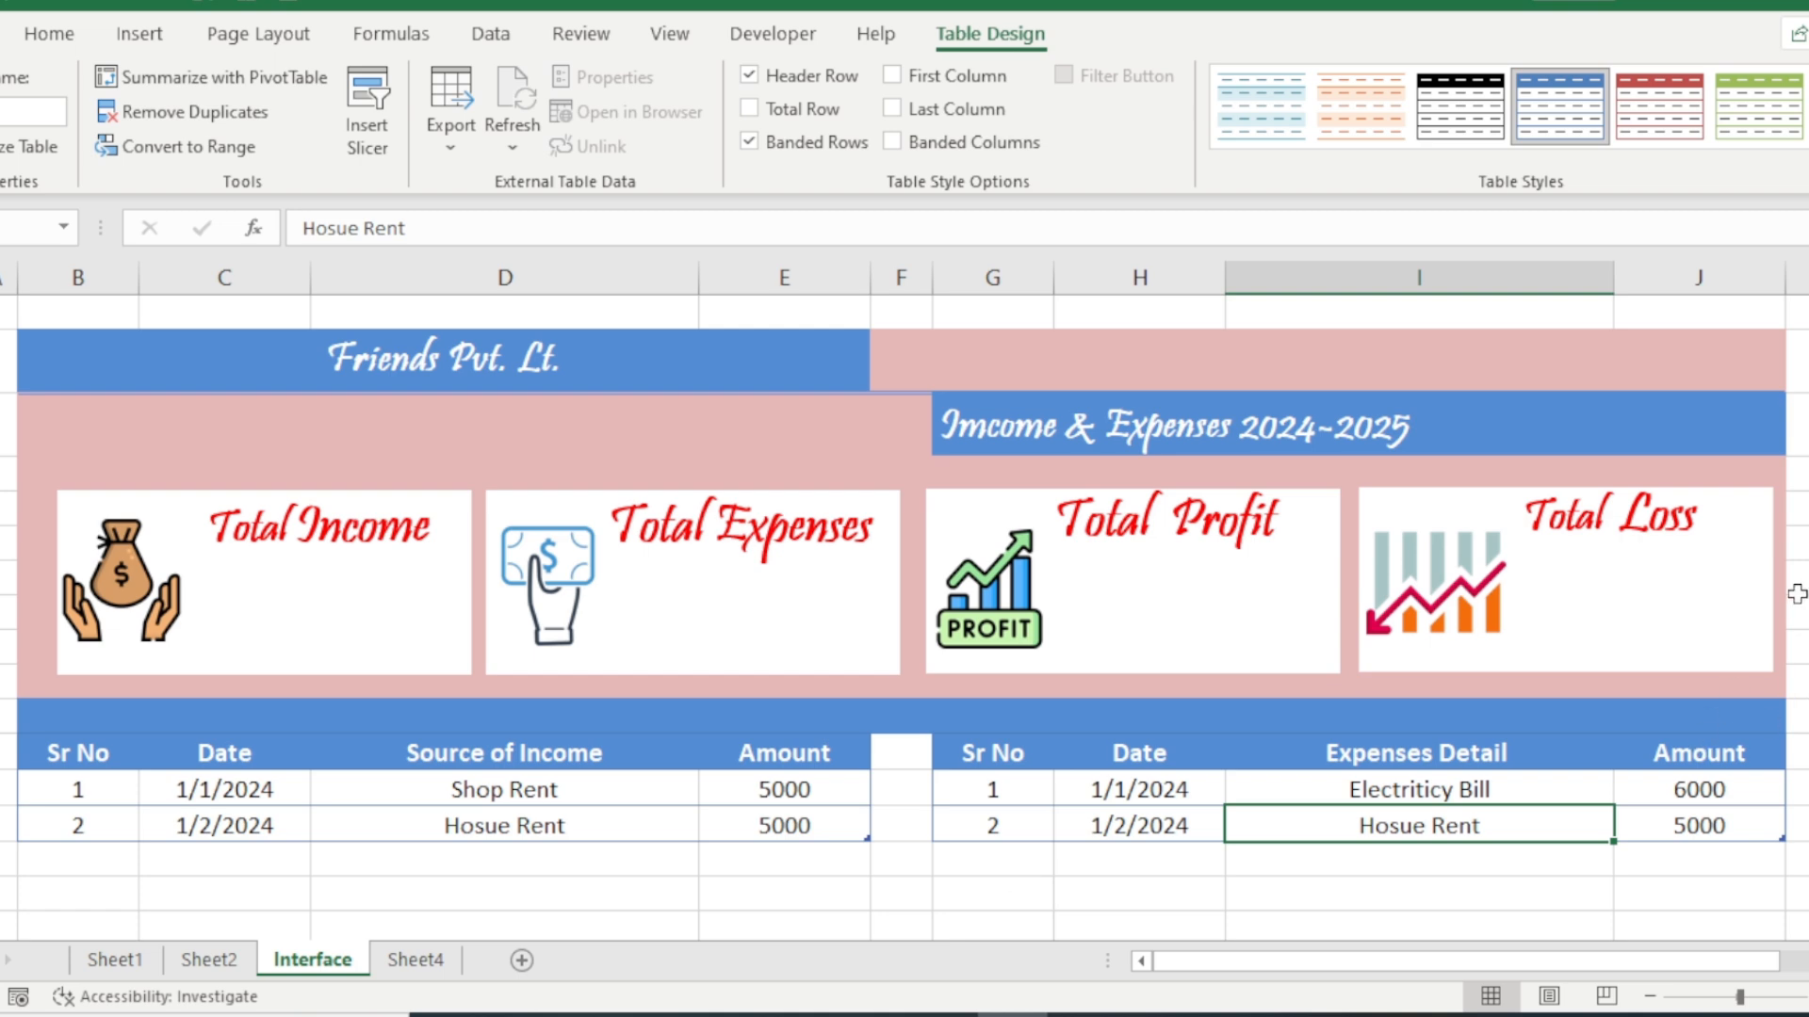
mouse_move(1808, 594)
left_mouse_down()
mouse_move(1808, 636)
mouse_move(1808, 593)
left_mouse_up()
- Widen columns C through H equally on Sheet4, to about twice the default width
left_click(420, 959)
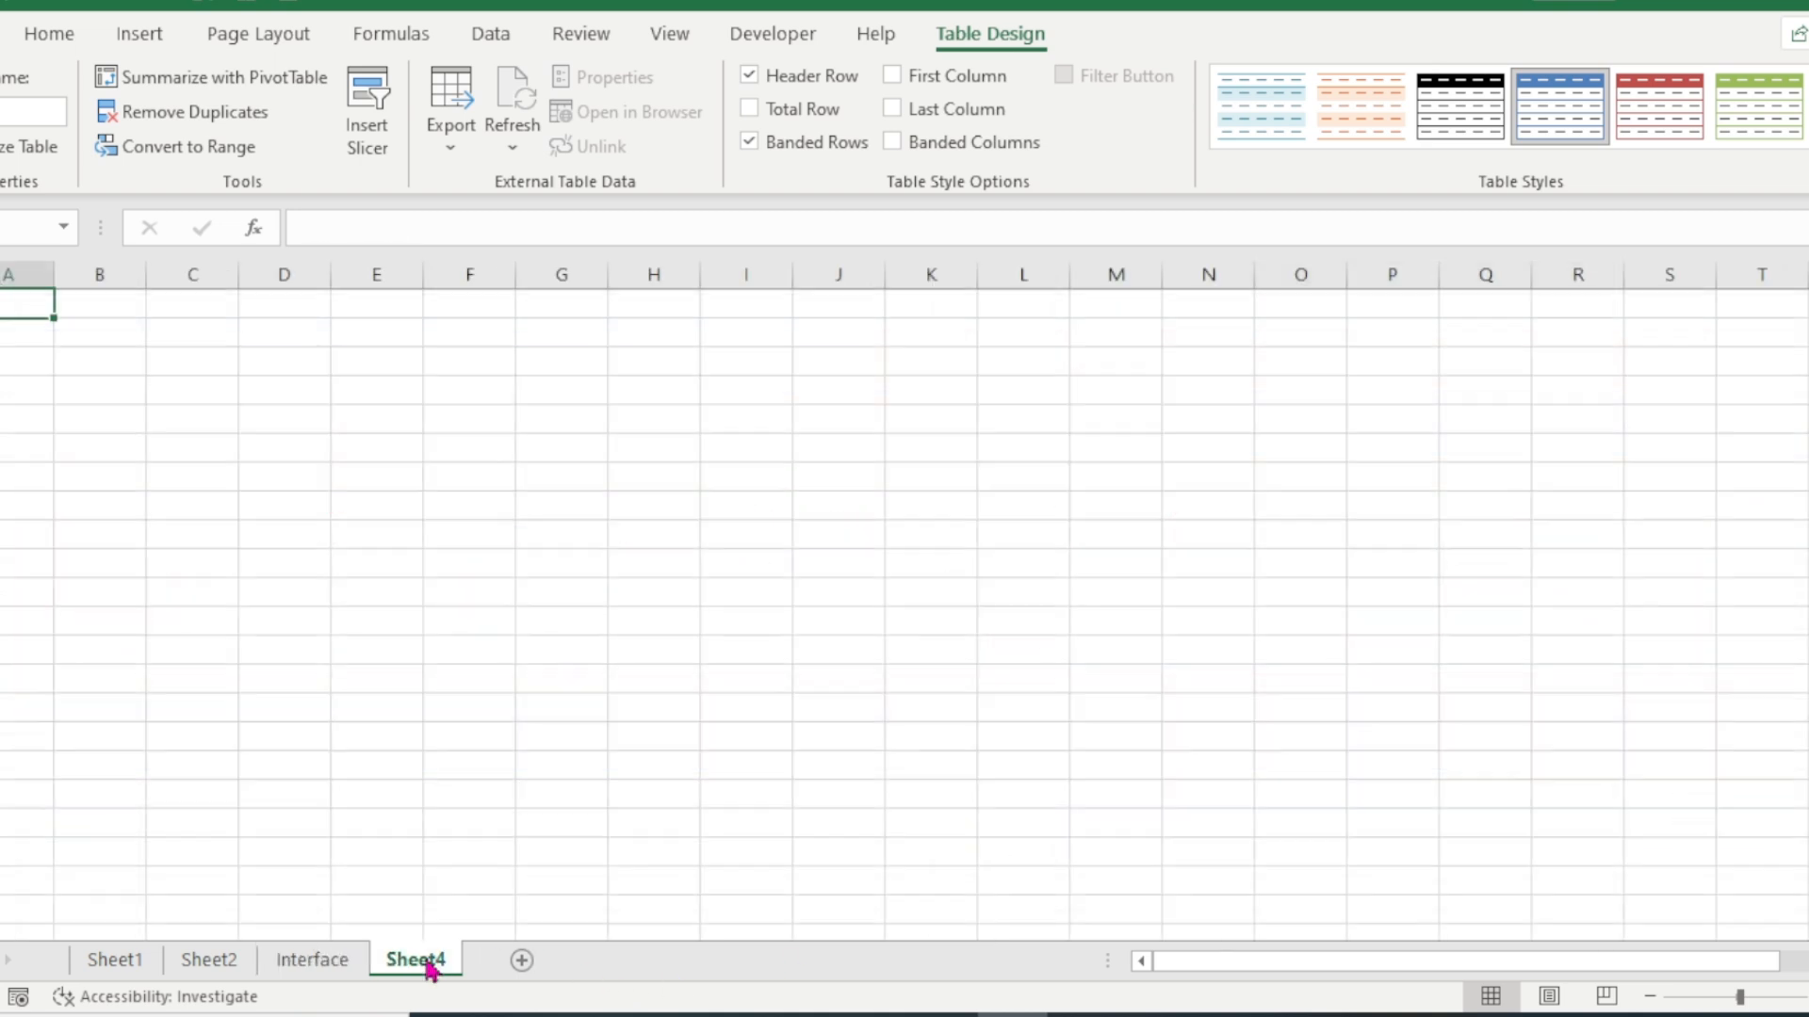
left_click(223, 383)
left_click_drag(210, 283, 659, 283)
left_click_drag(240, 273, 350, 287)
left_click(443, 471)
- Enter the headers "Income", "Expenses", "Profit" and "Loss" in cells C2 through F2 of Sheet4
left_click(259, 329)
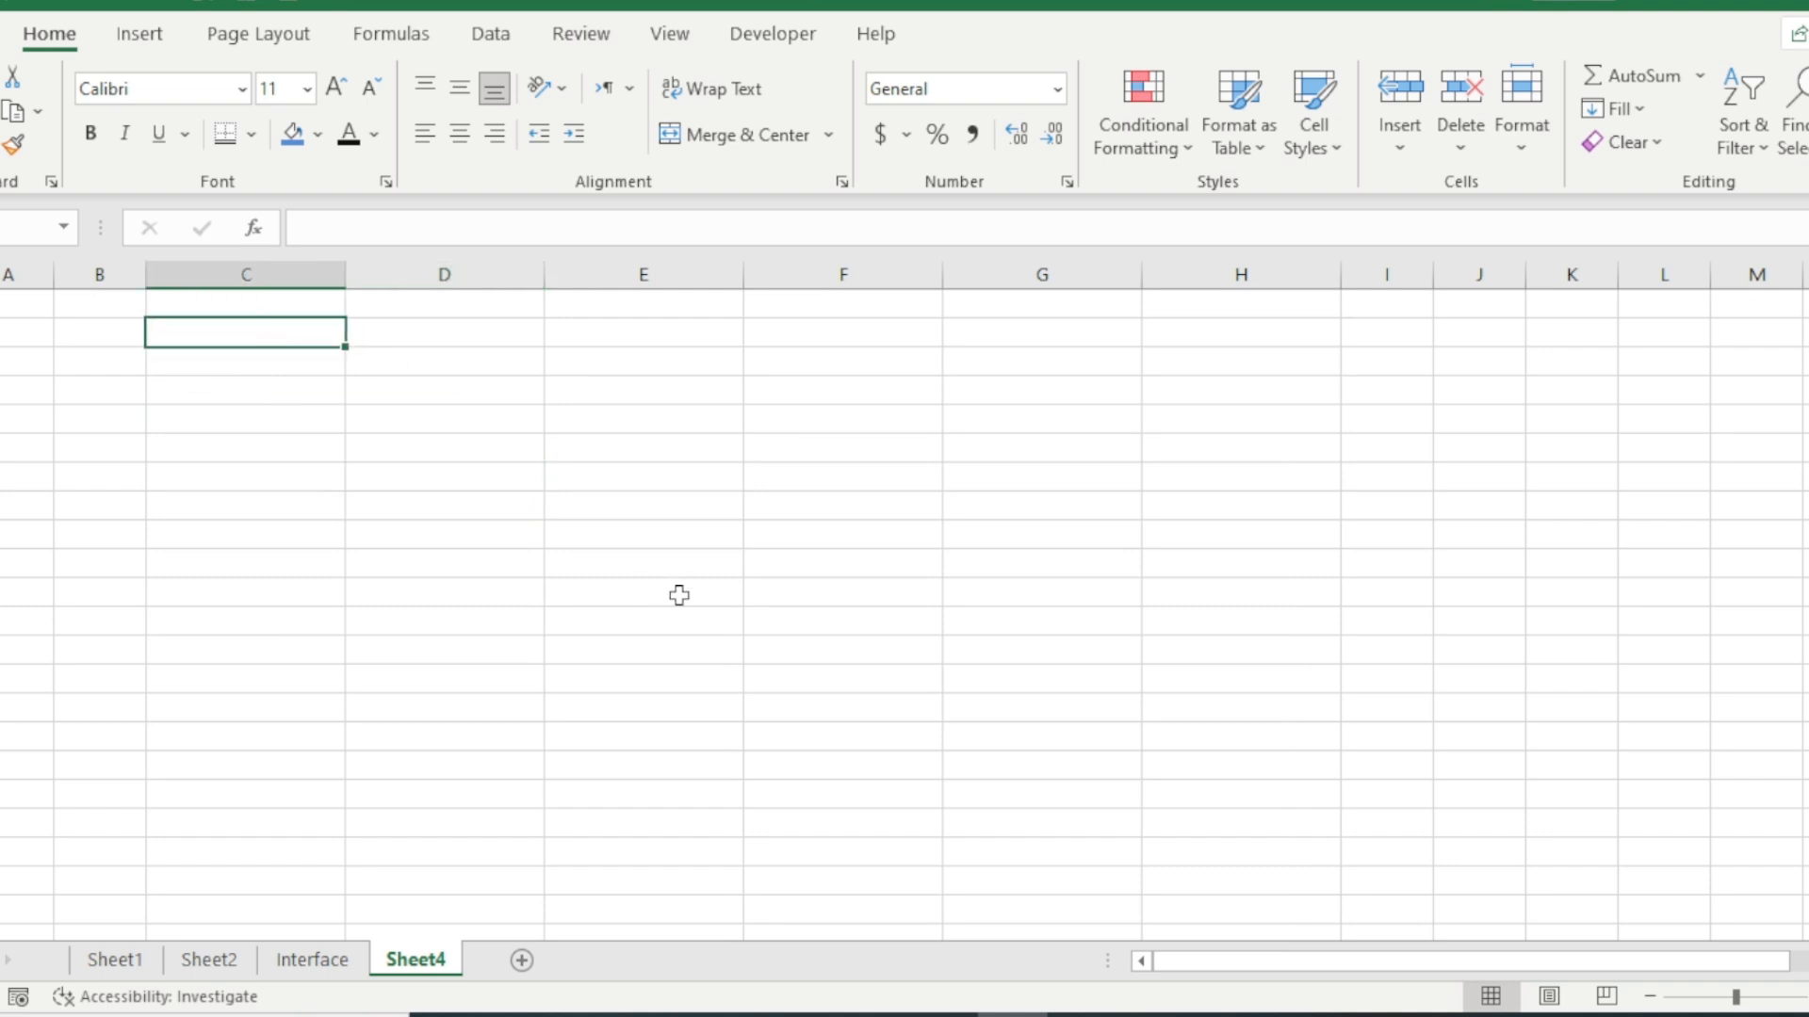
type("Income")
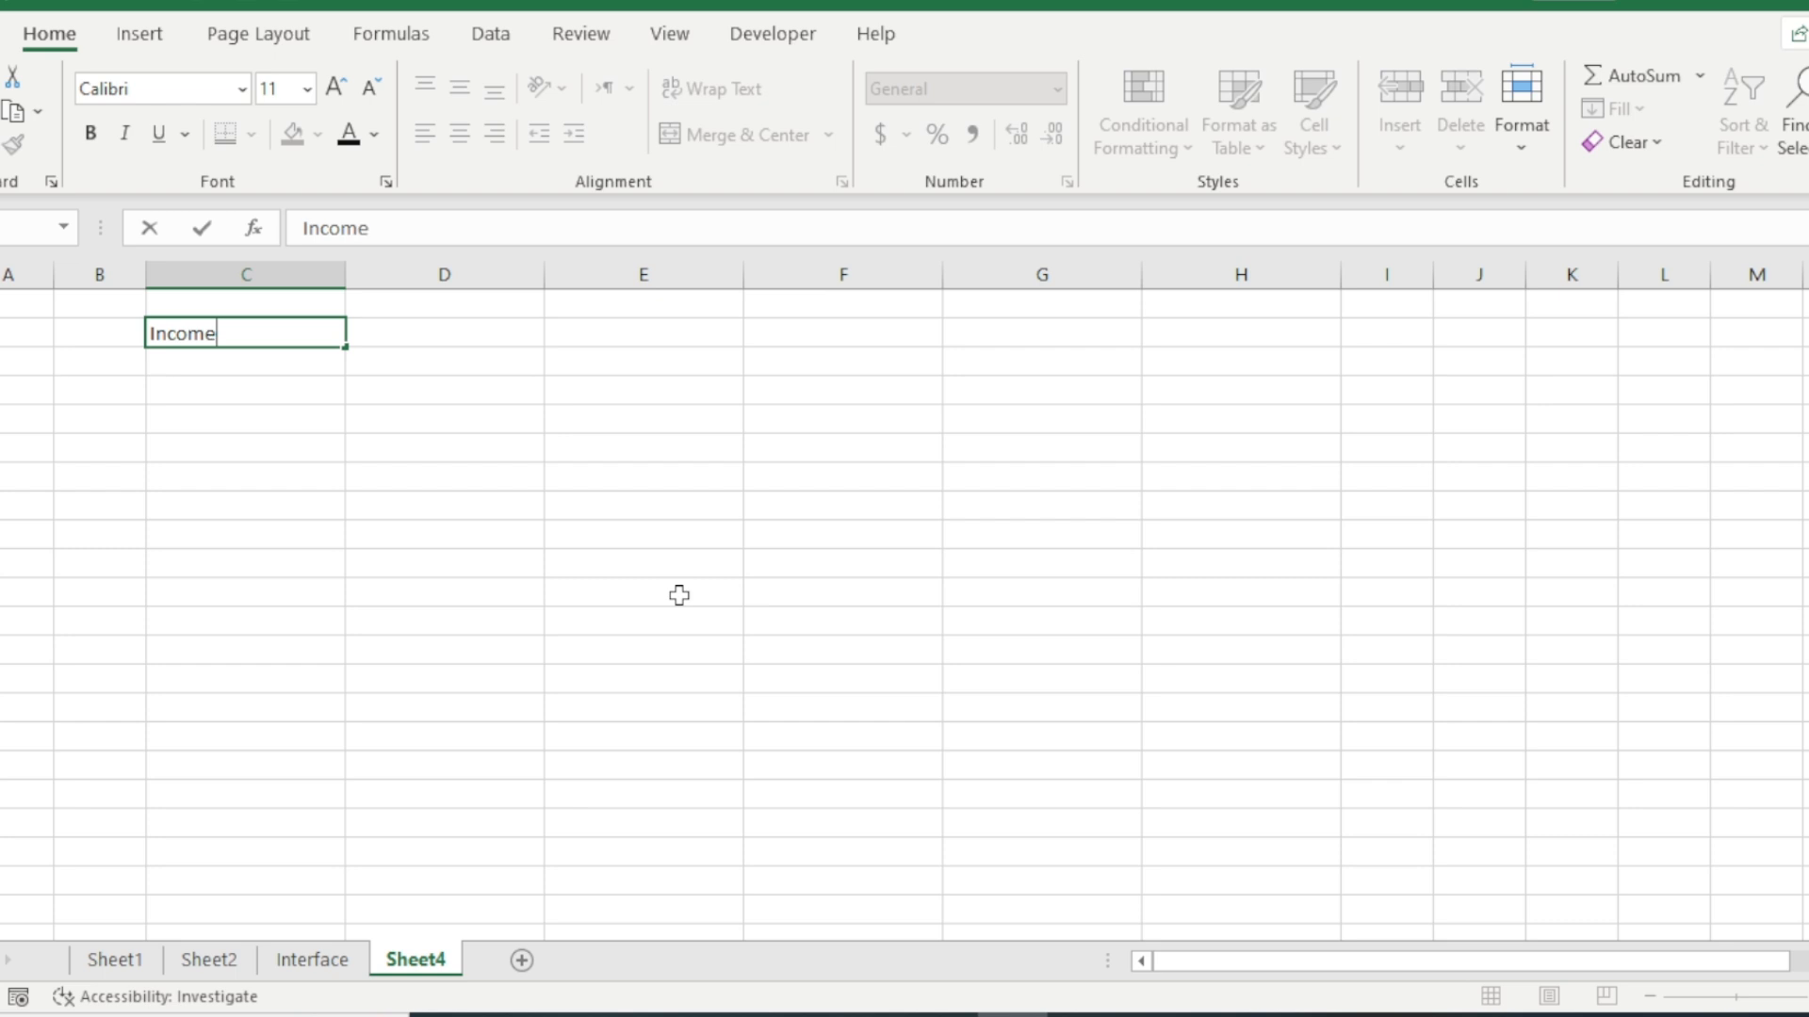
key("Tab")
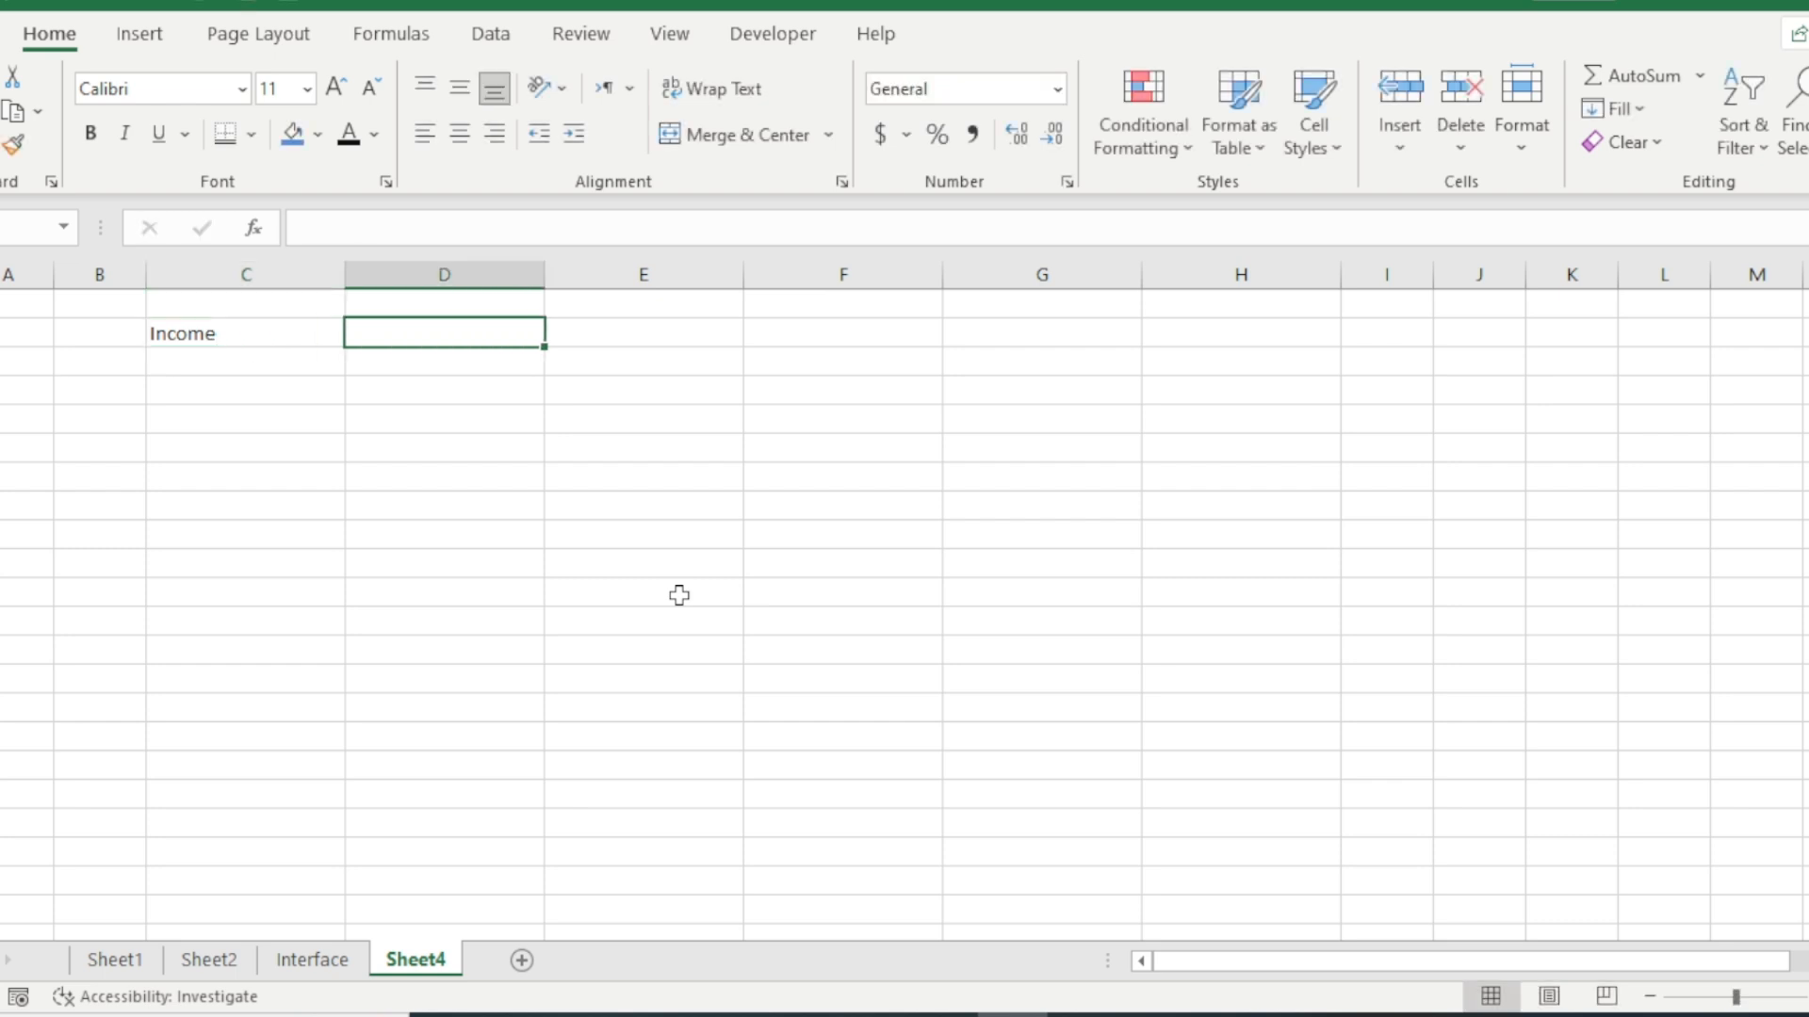
type("Expenses")
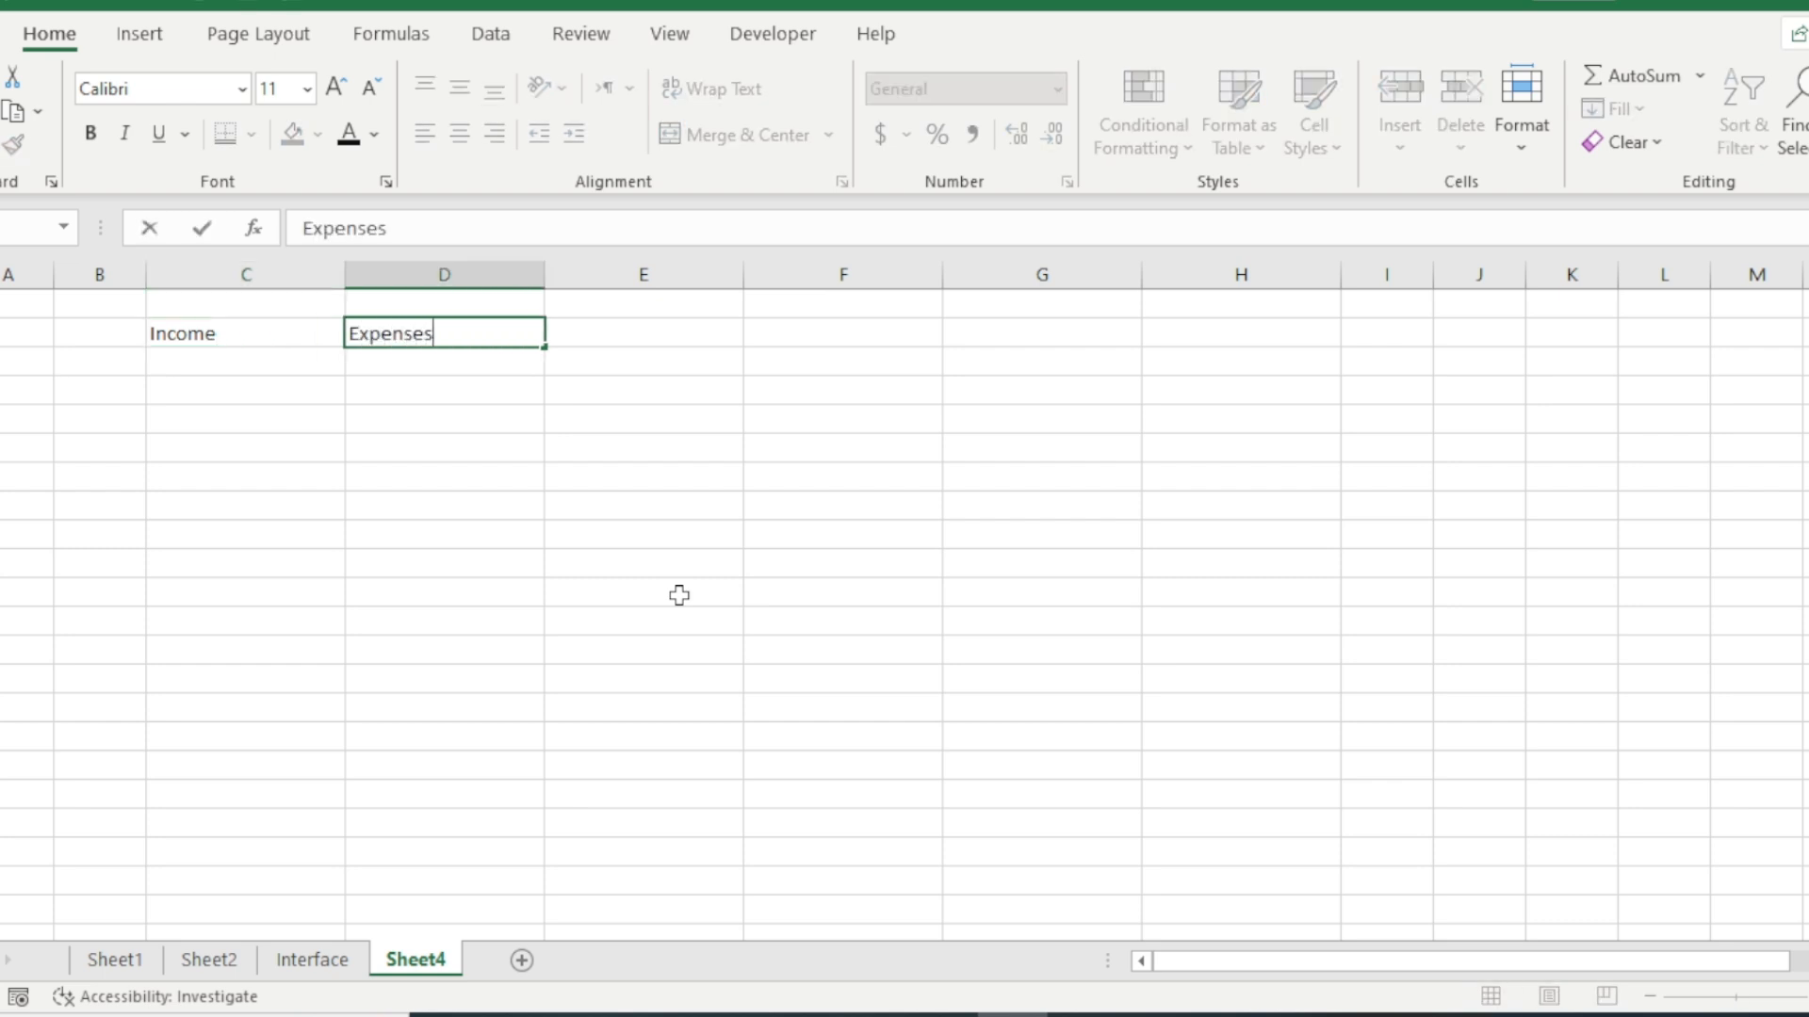
key("Tab")
type("Pro")
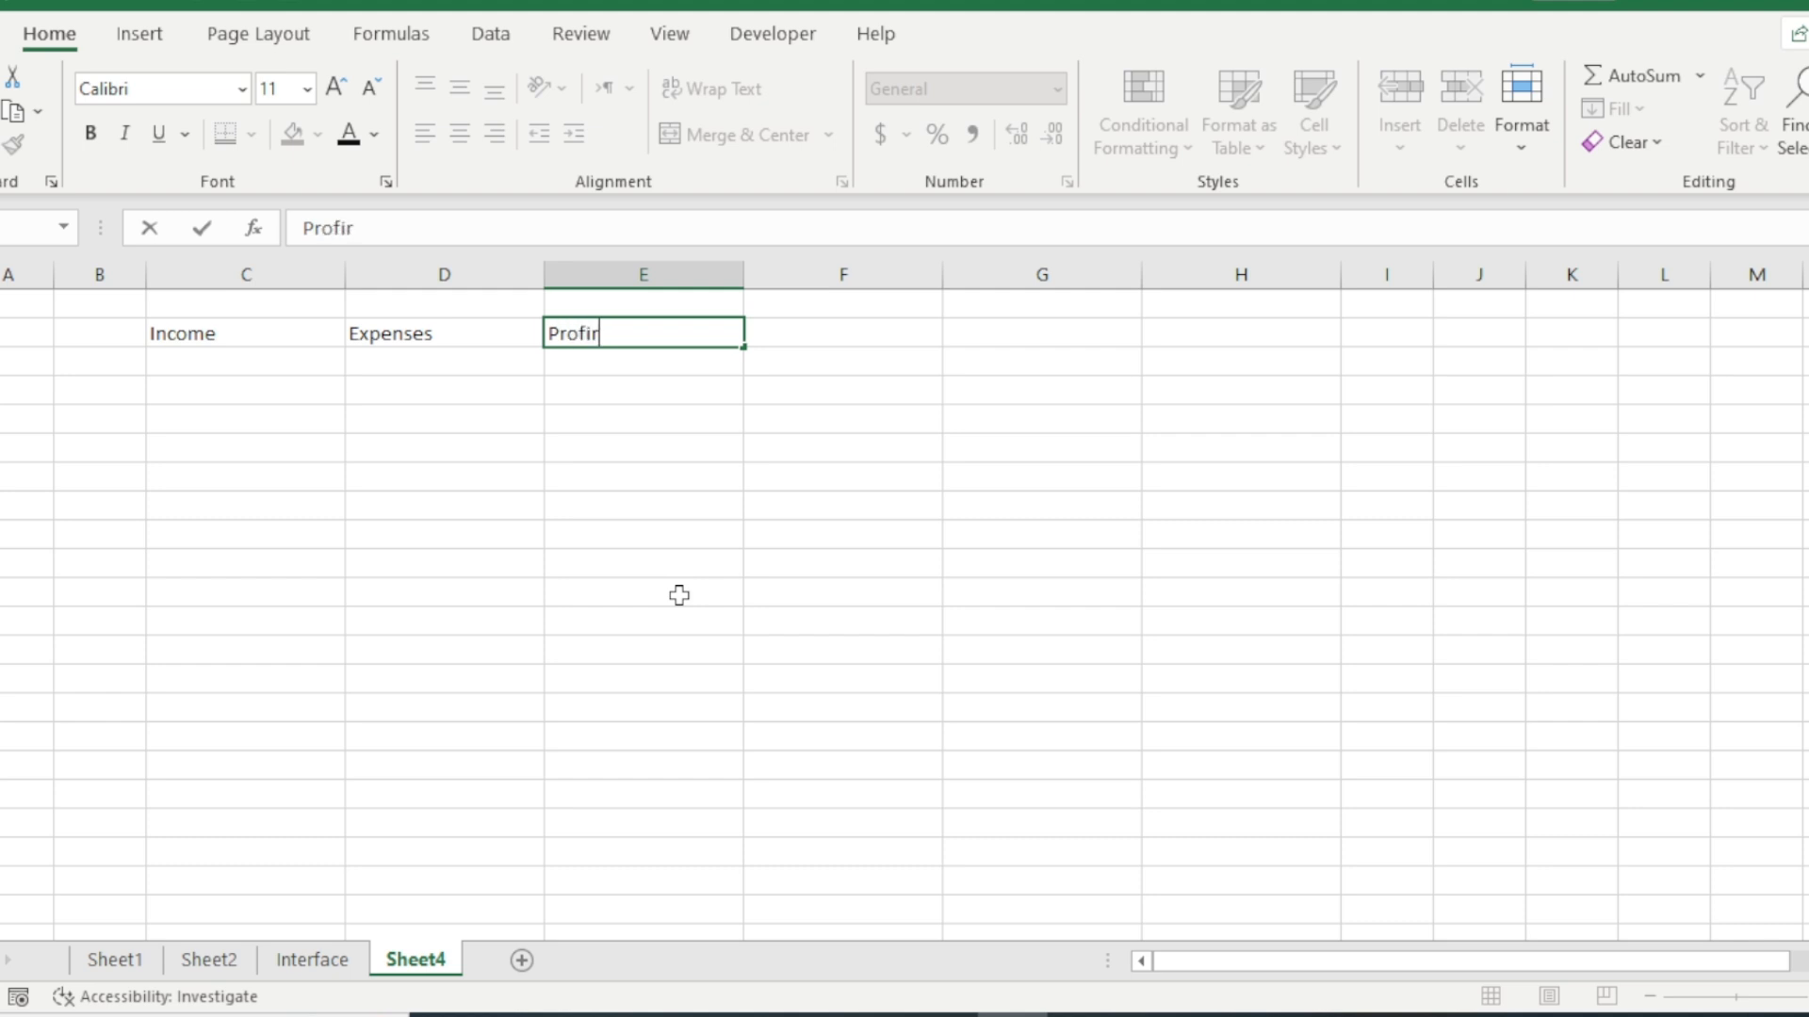
key("Tab")
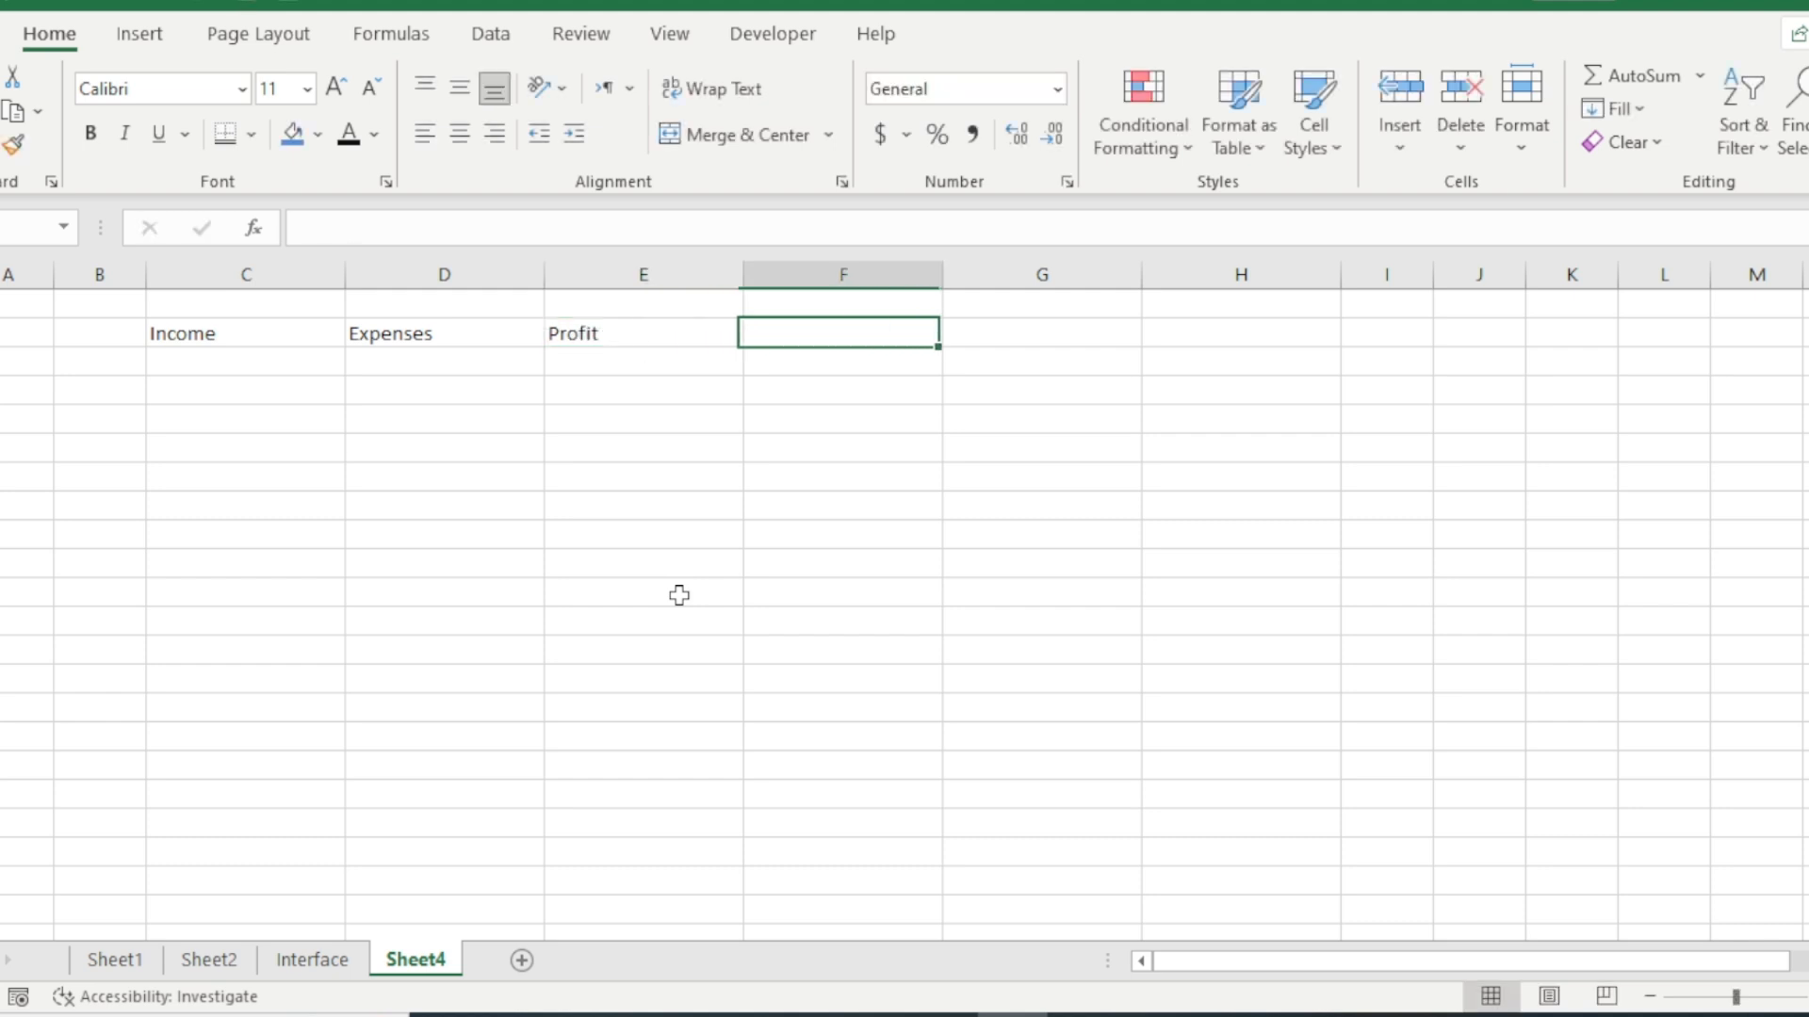
type("Loss")
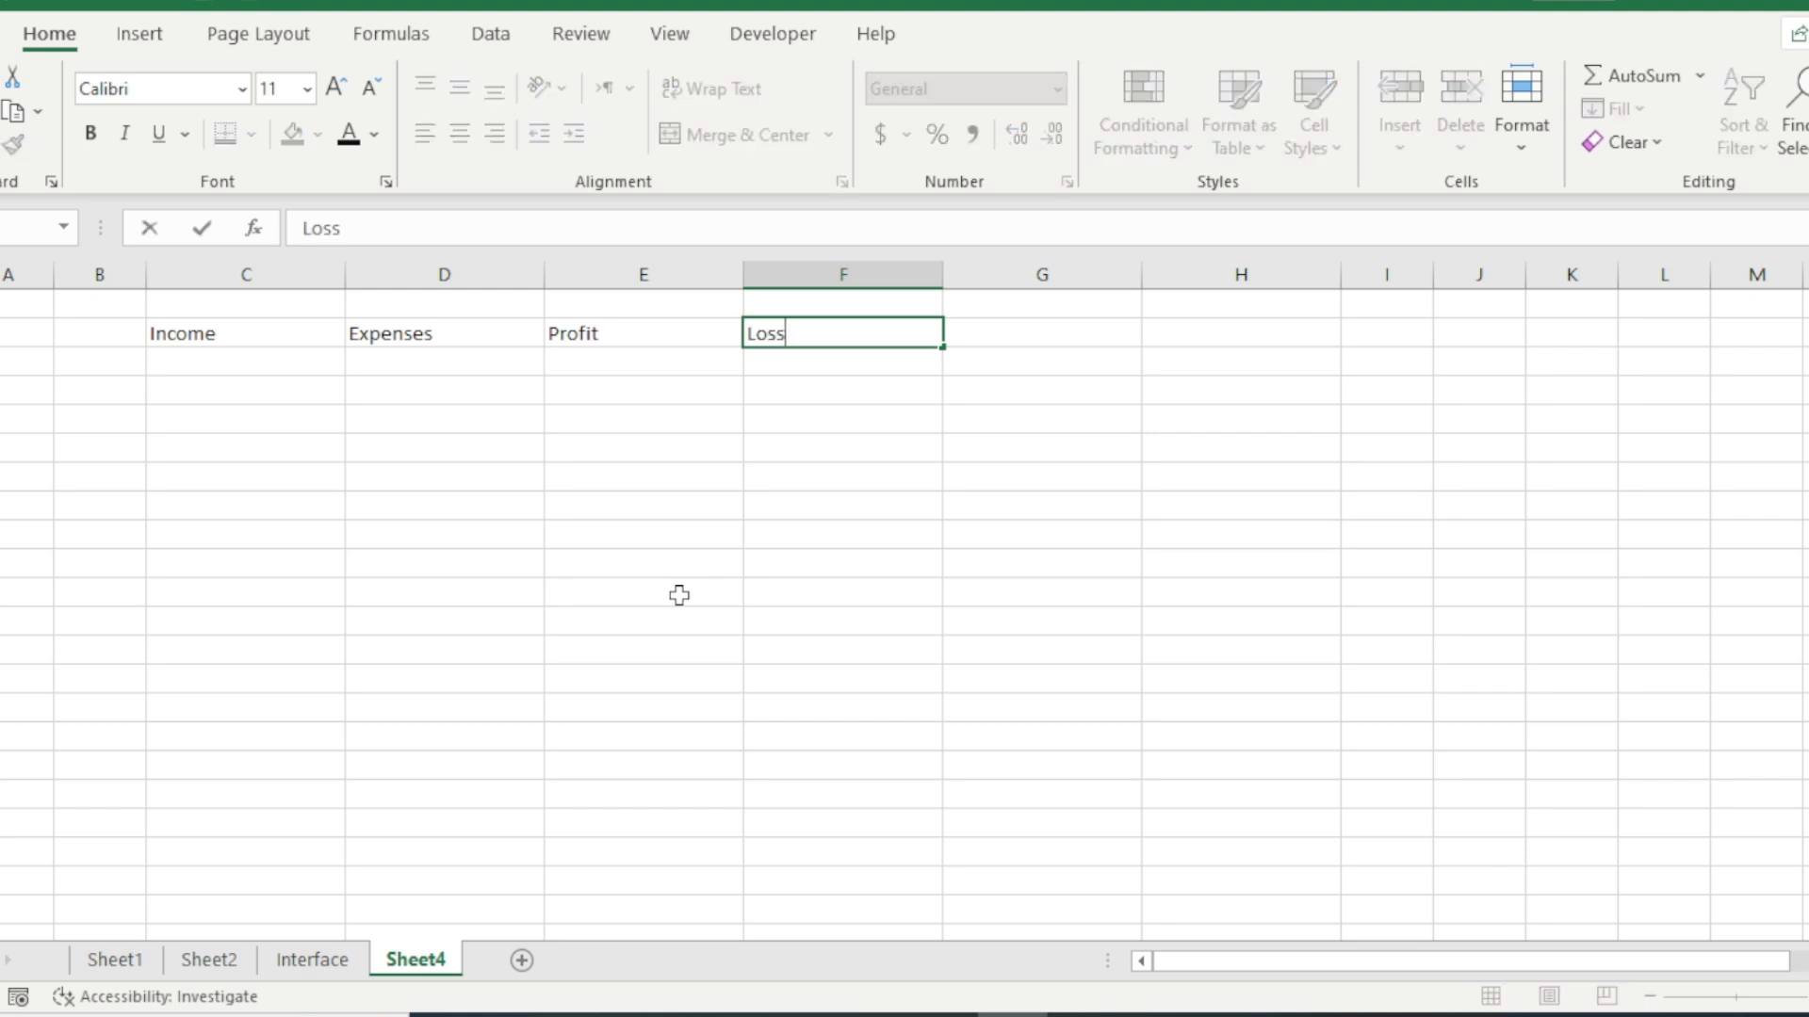
- Total the income table's Amount column from the Interface sheet in cell C3 of Sheet4 with =SUM(Table1[Amount])
key("Return")
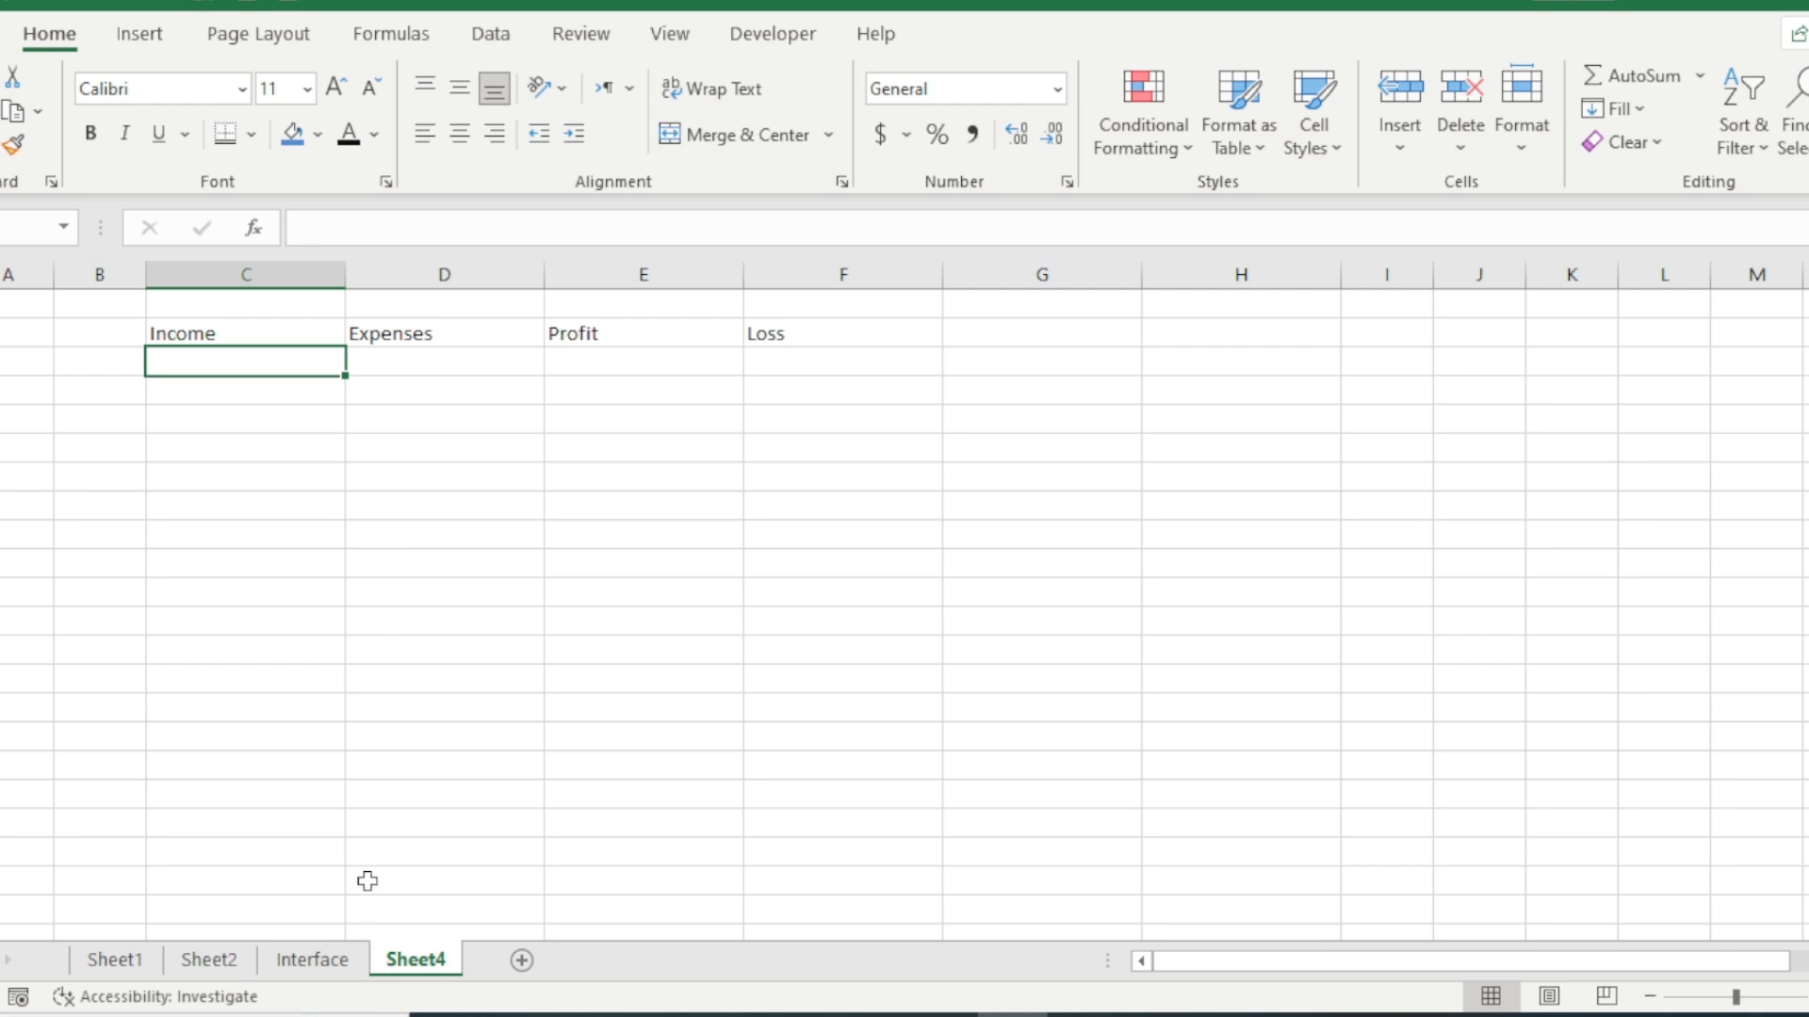
type("=sum")
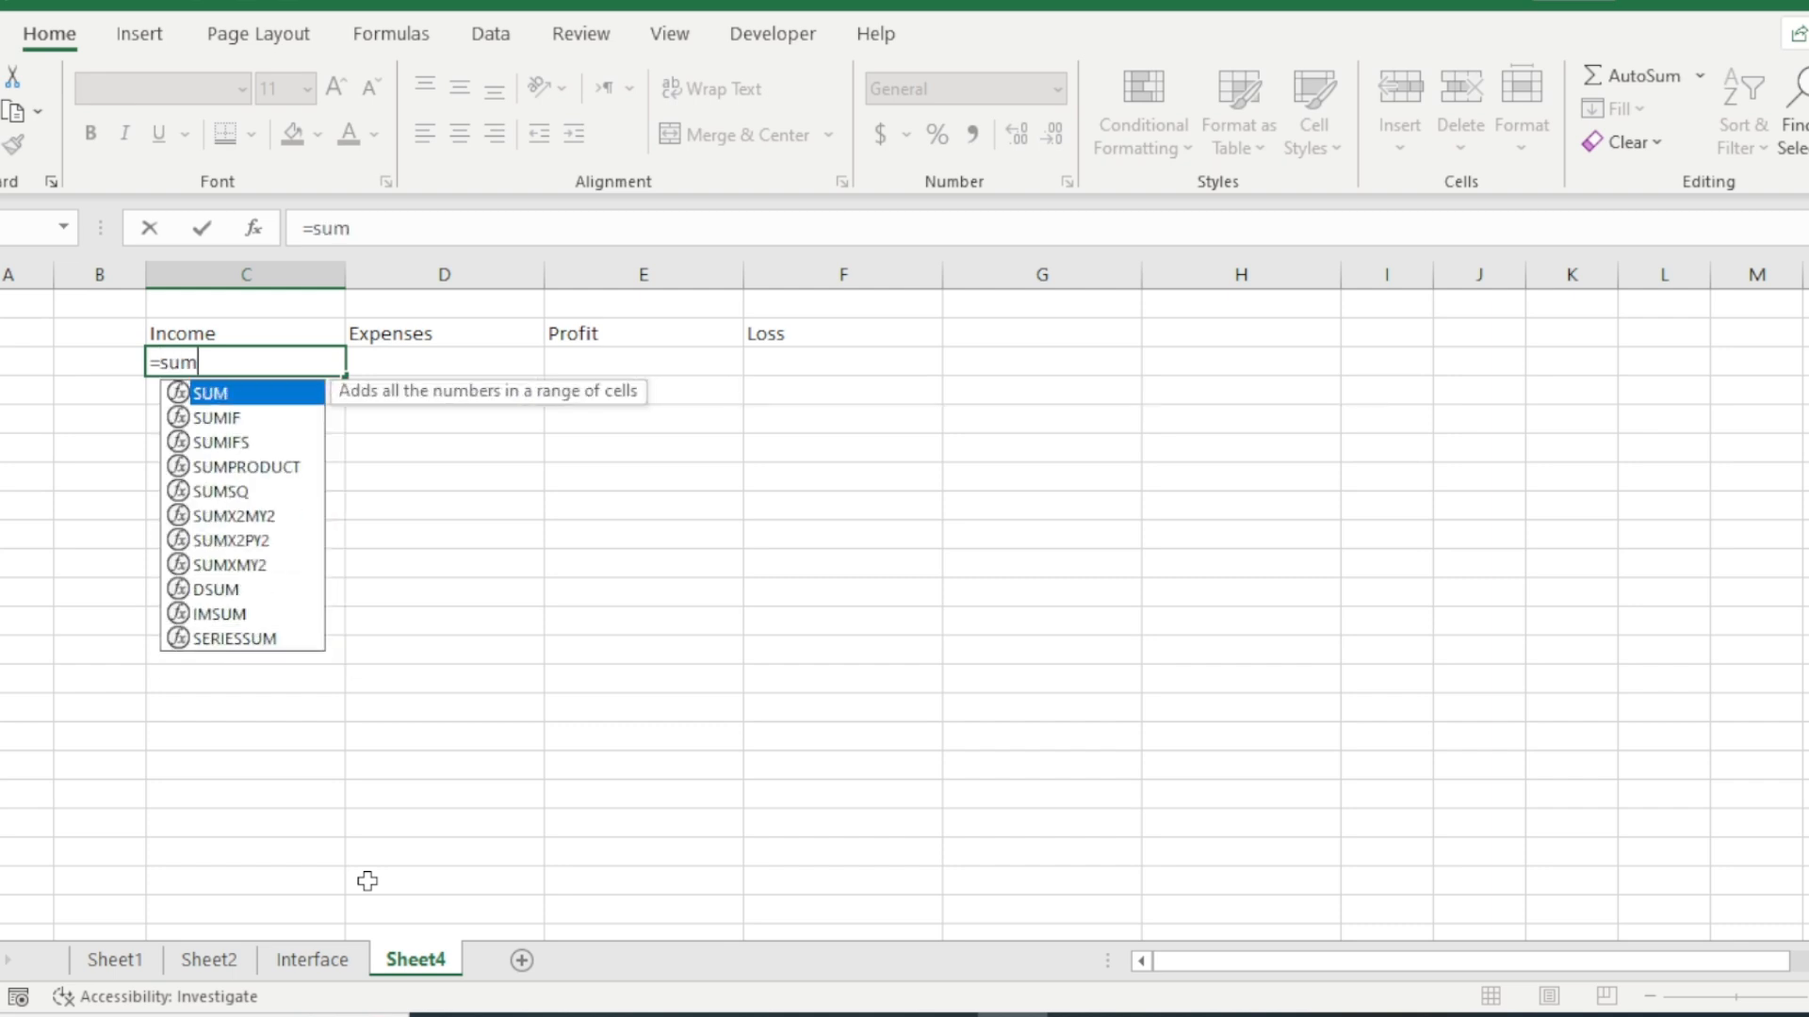
key("Tab")
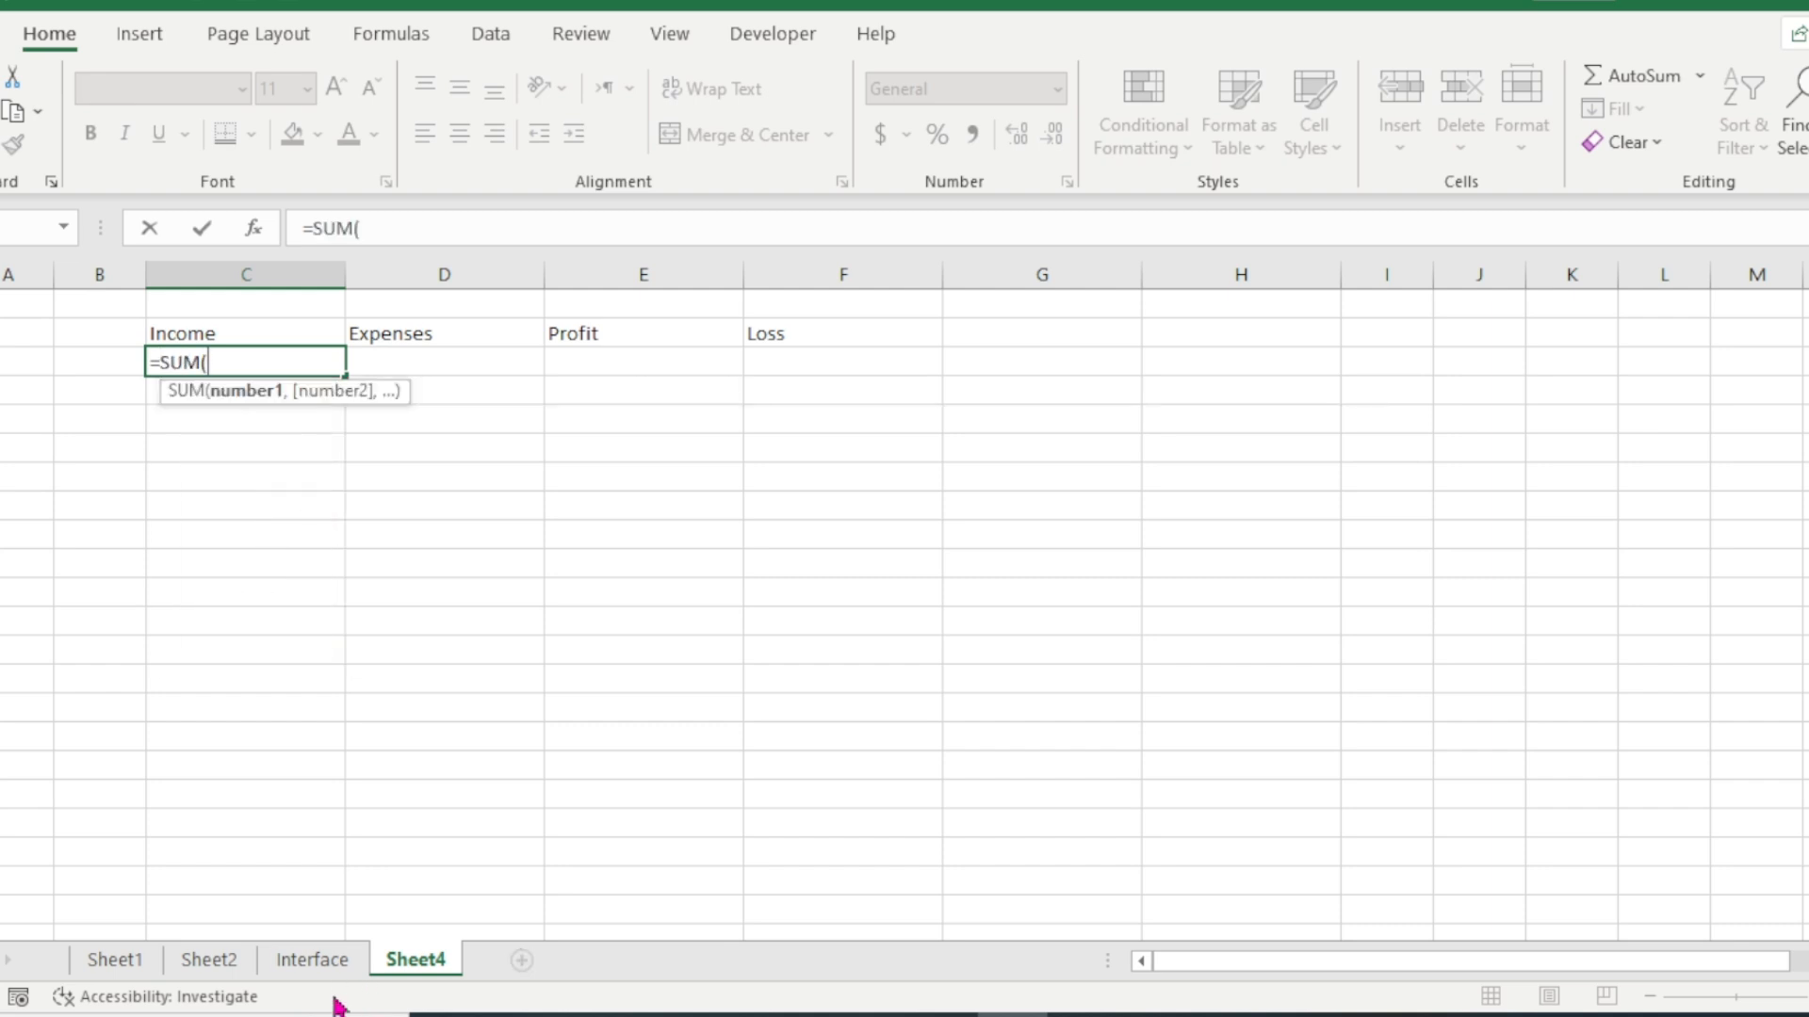
left_click(312, 959)
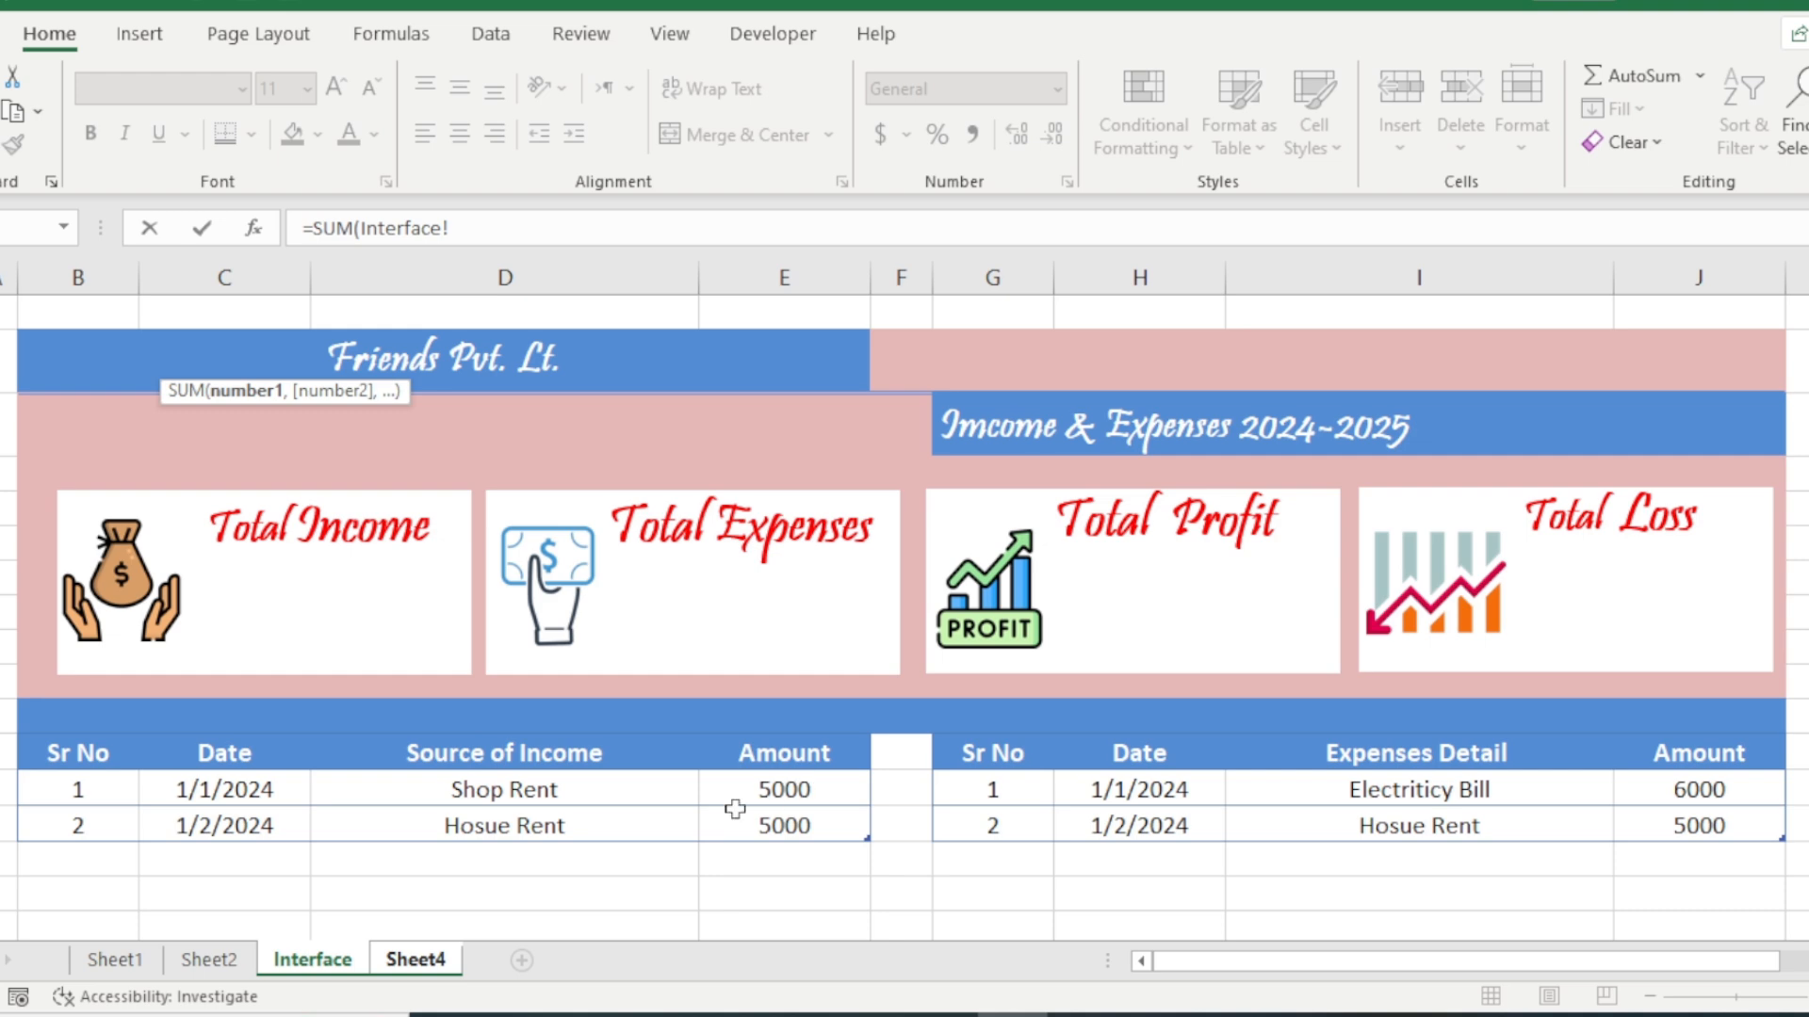
left_click_drag(775, 789, 785, 823)
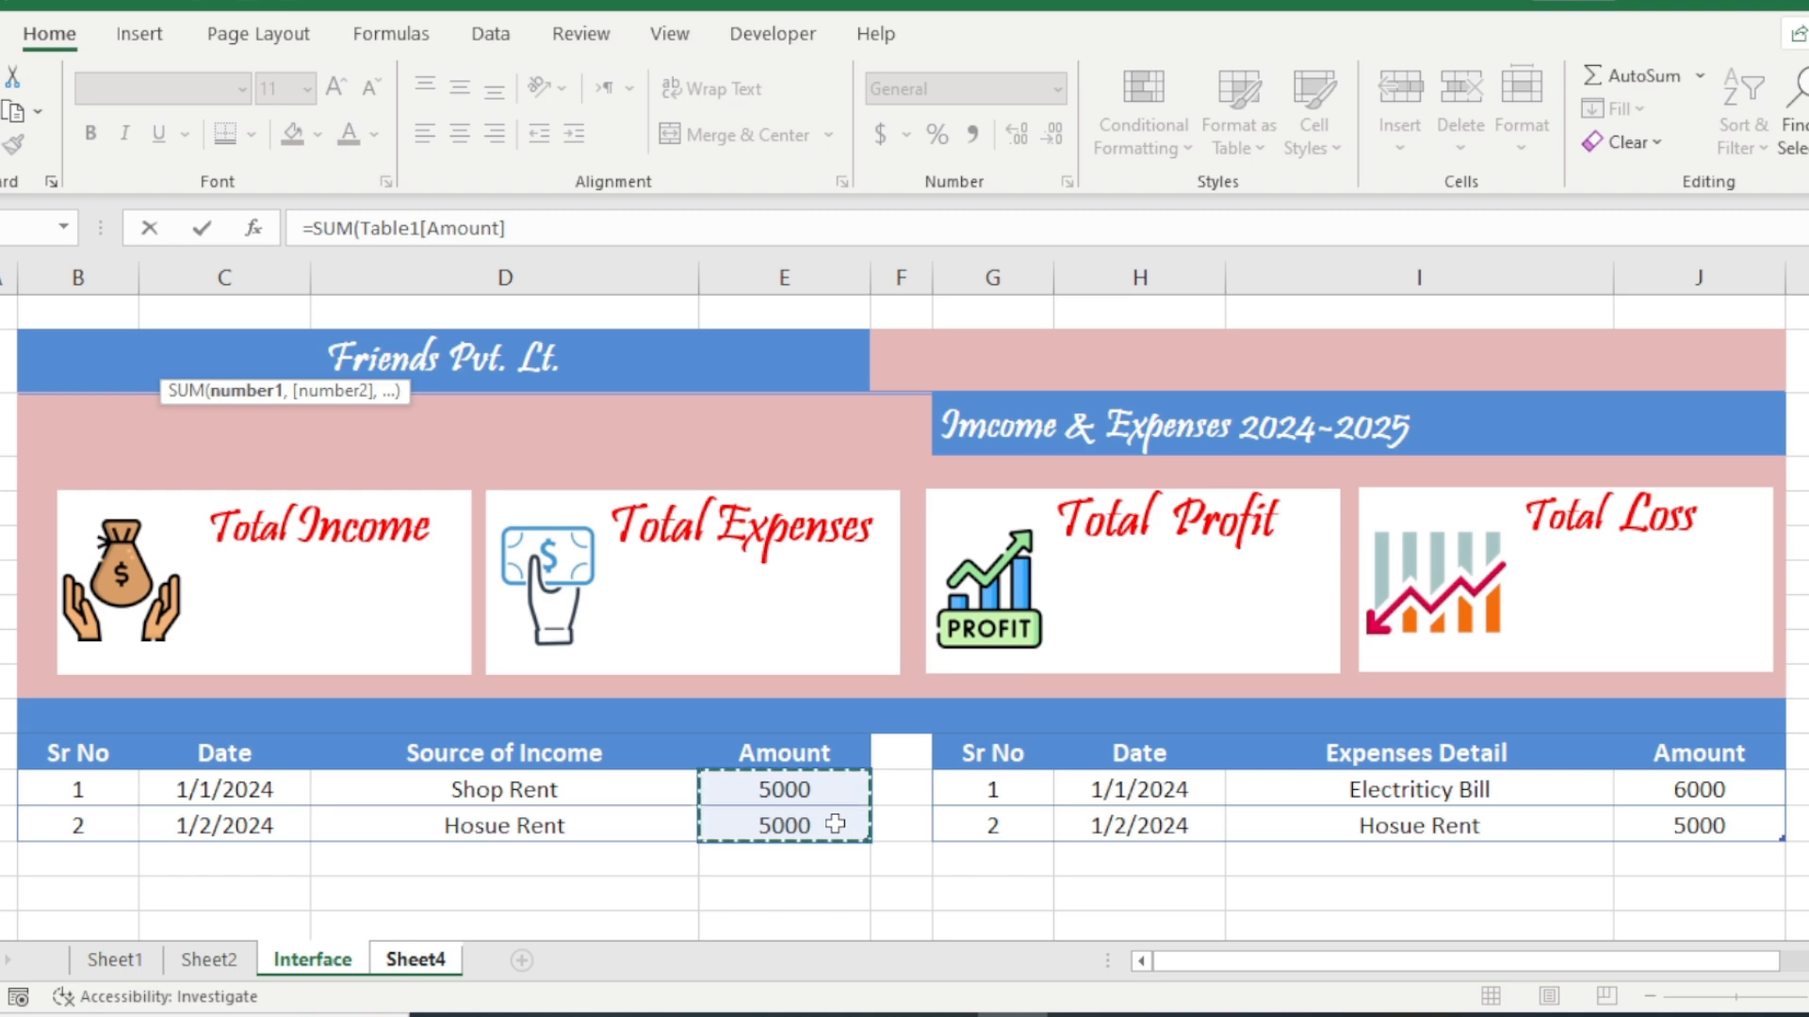
left_click(674, 223)
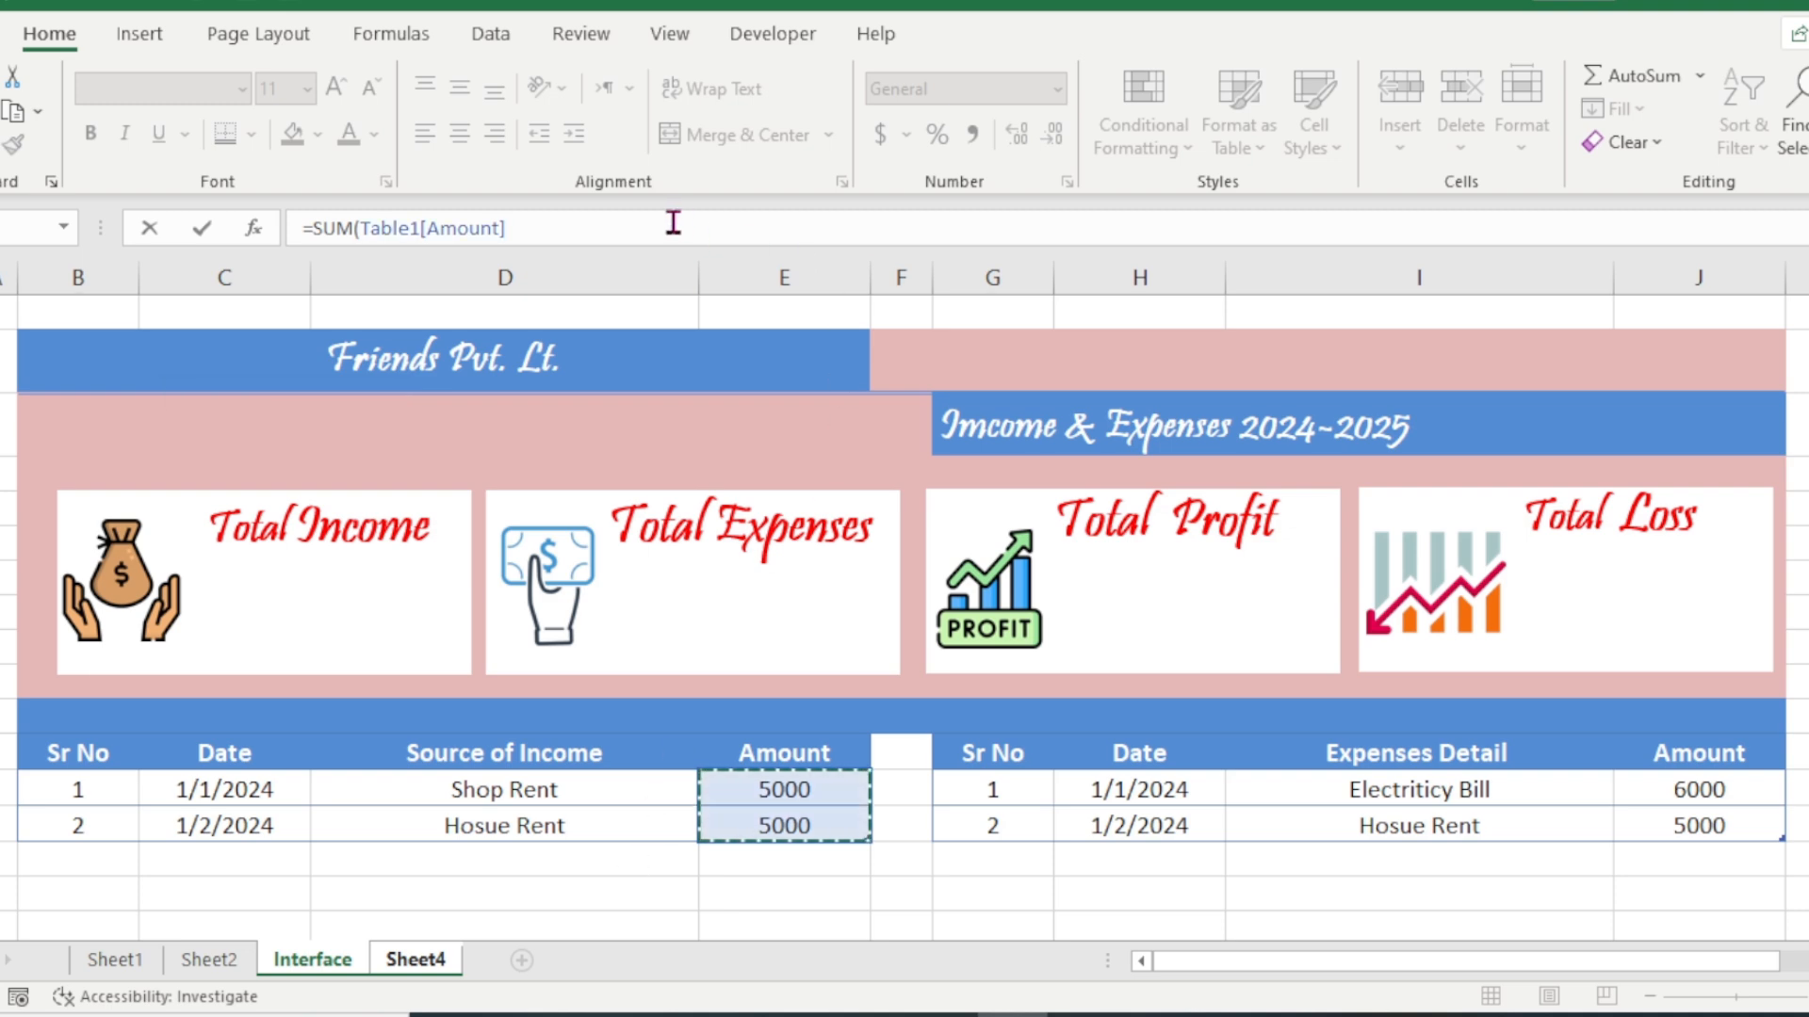
type(")")
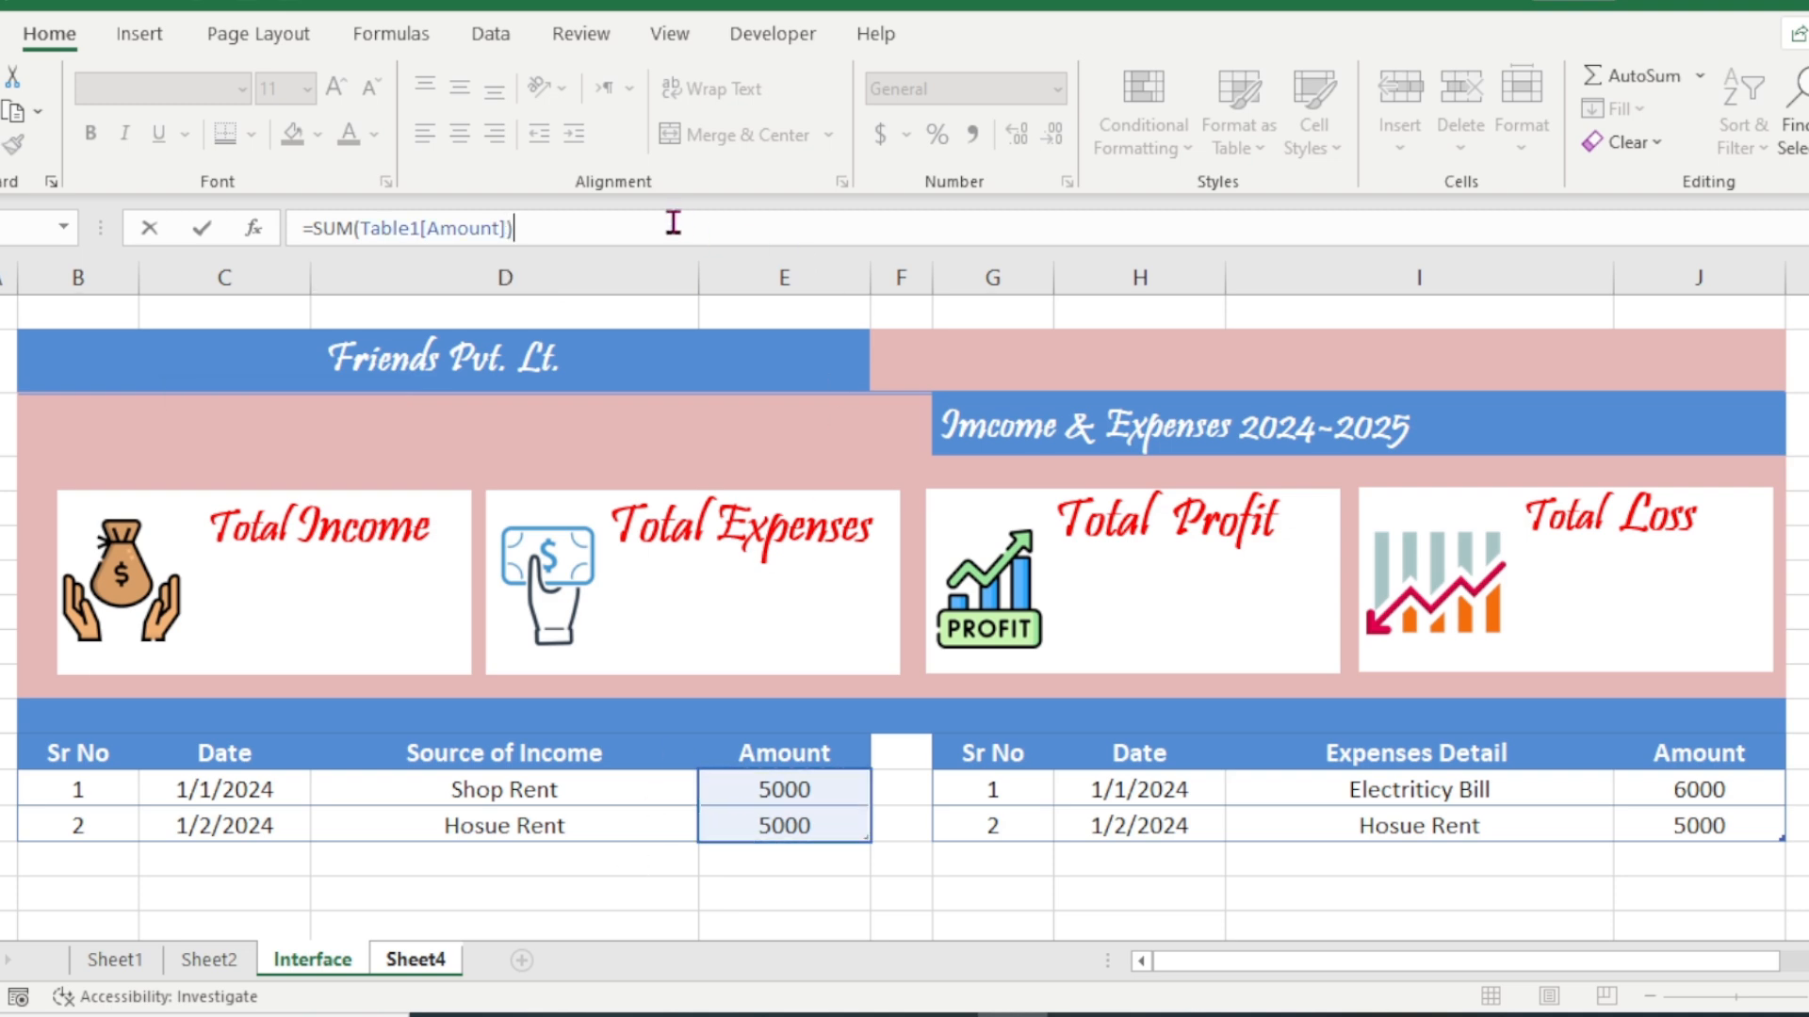
key("Return")
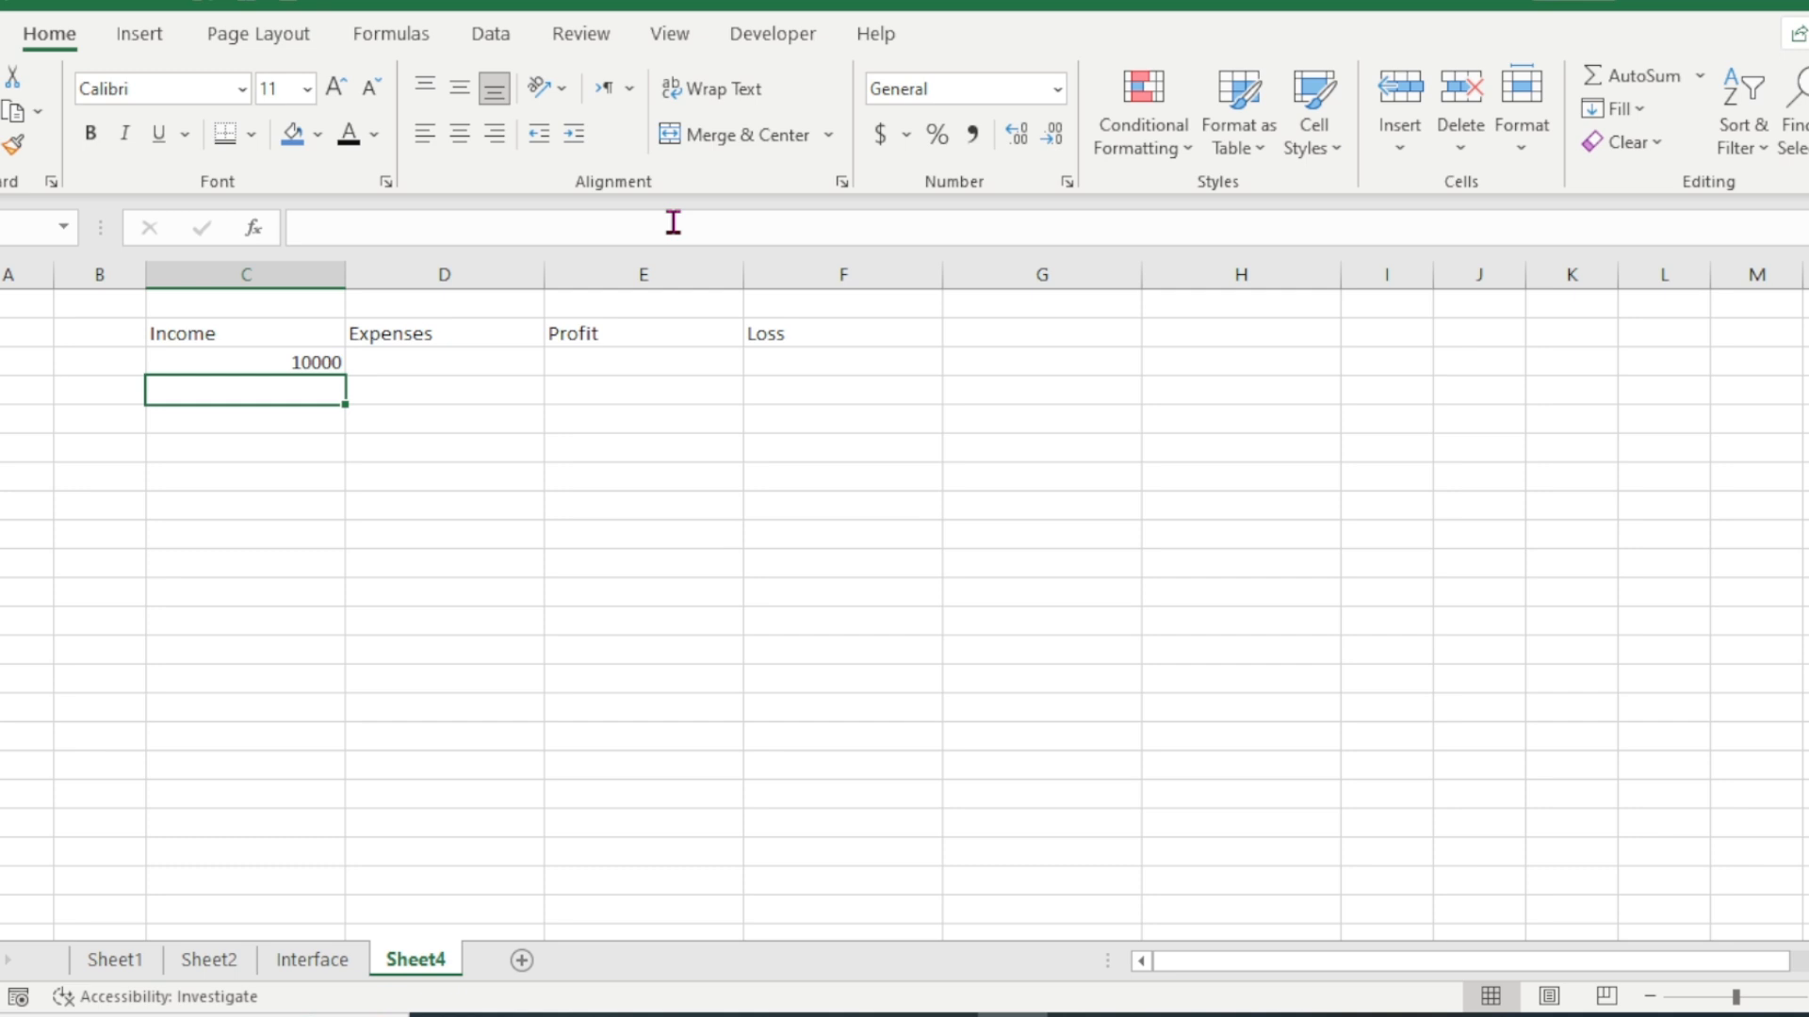
- Total the expenses table's Amount column from the Interface sheet in cell D3 with =SUM(Table4[Amount])
left_click(294, 358)
left_click(429, 334)
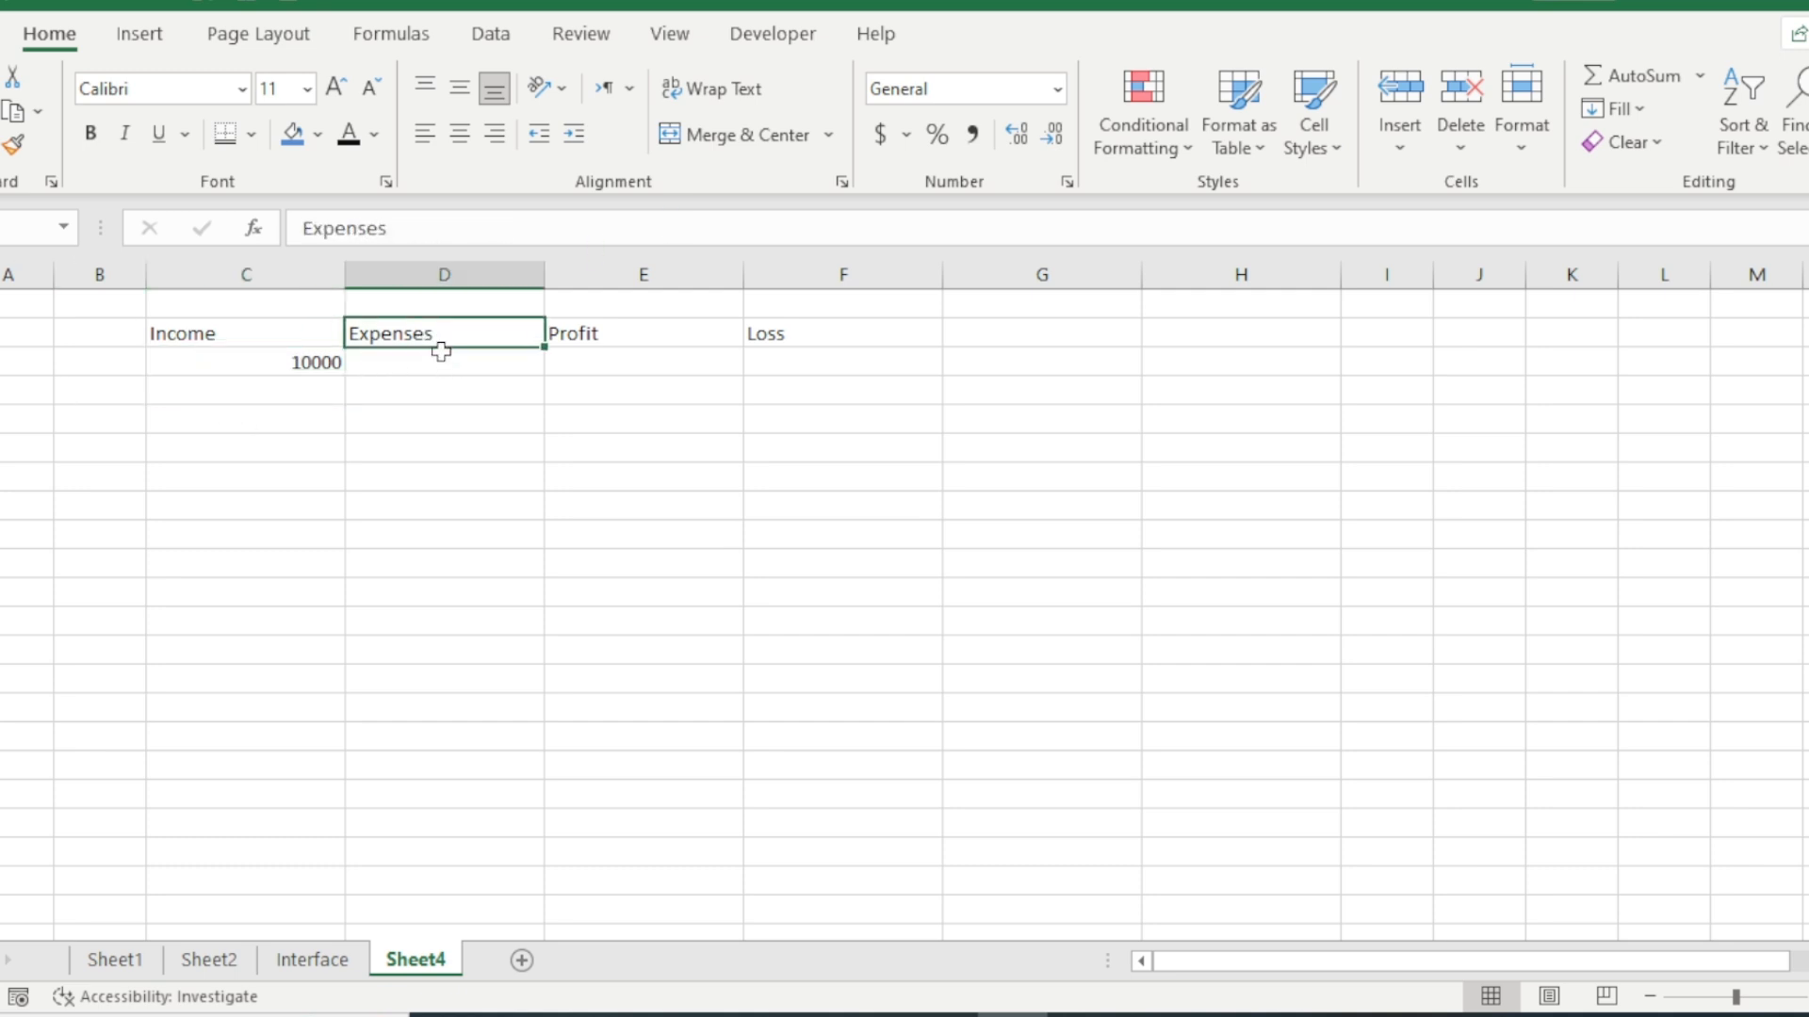
left_click(441, 359)
type("=")
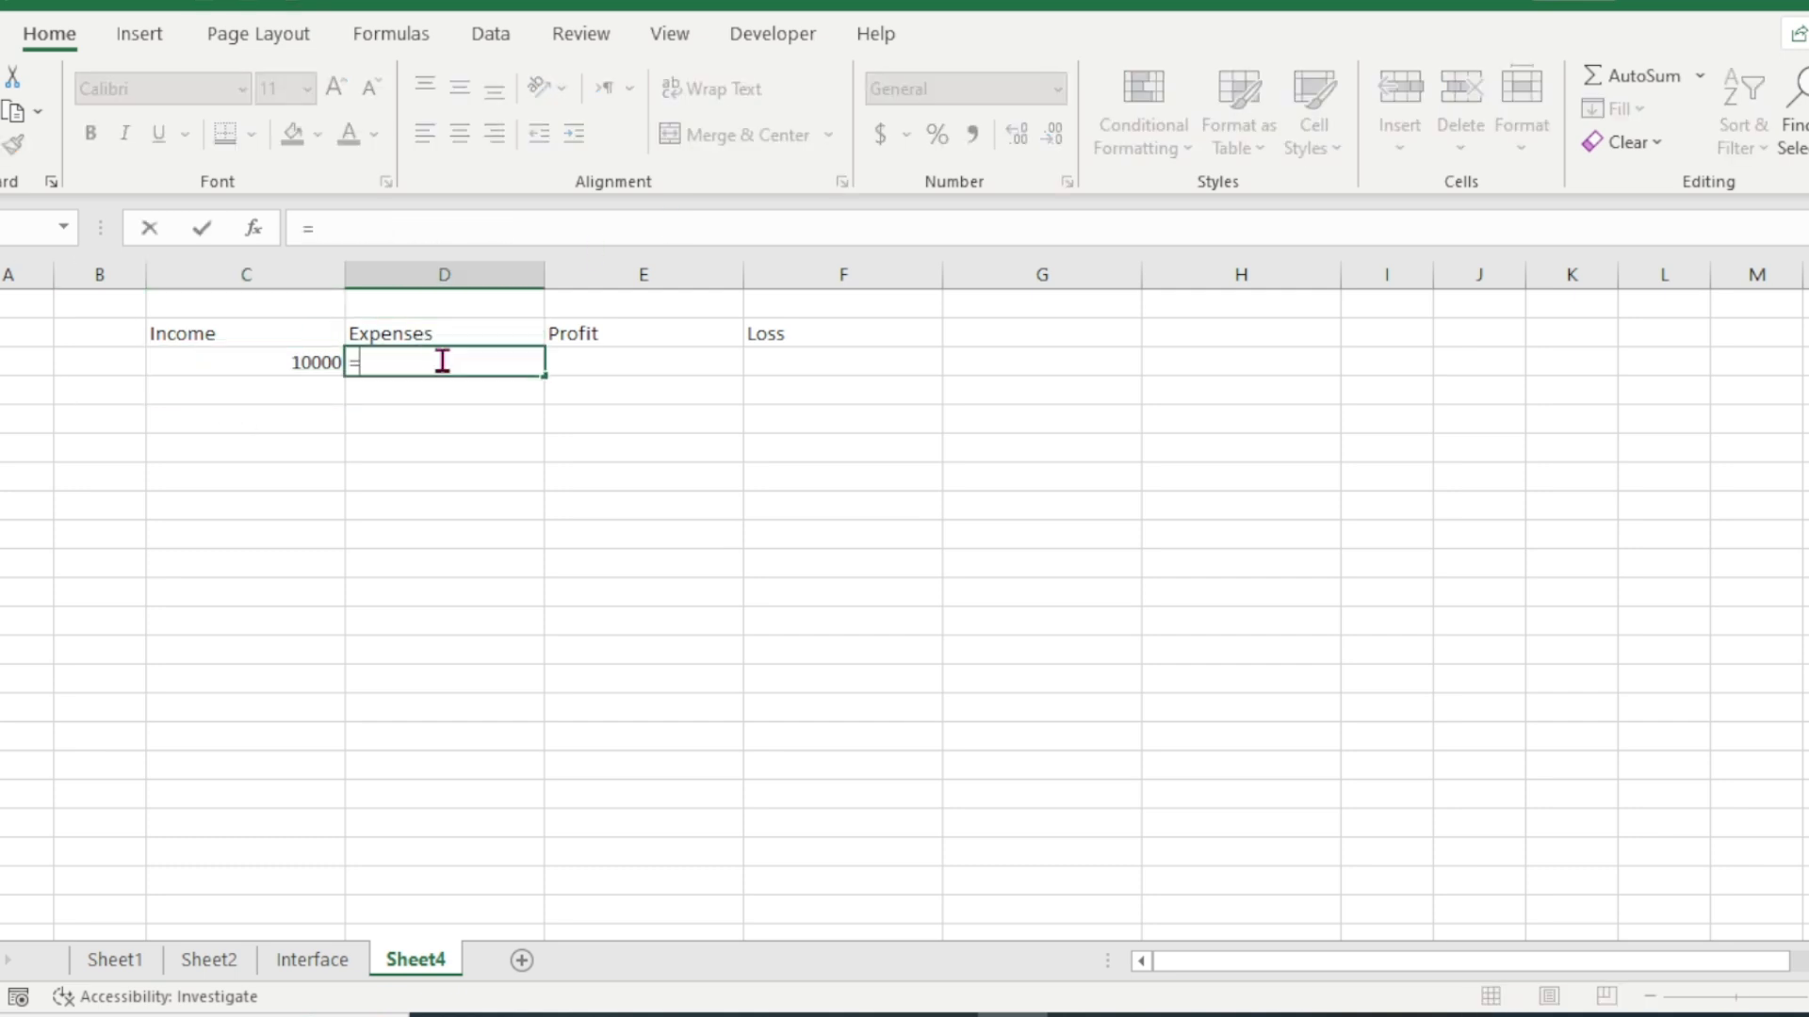
type("sum")
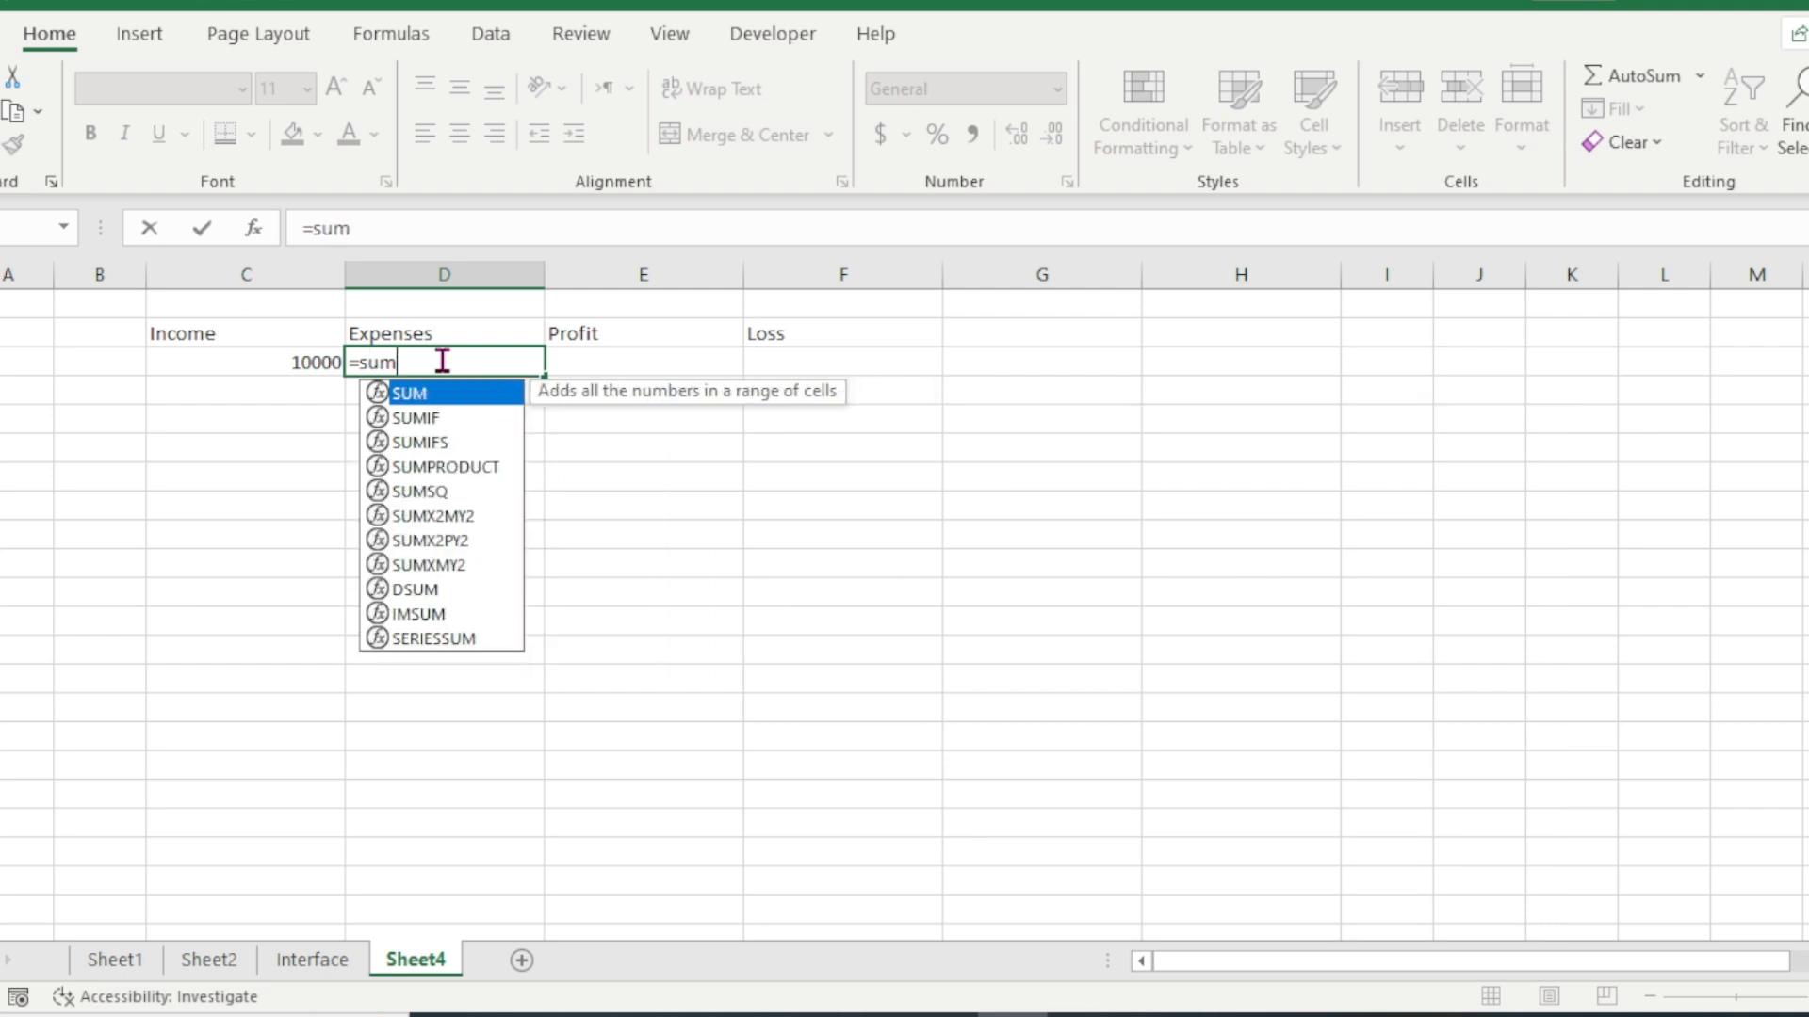
key("Tab")
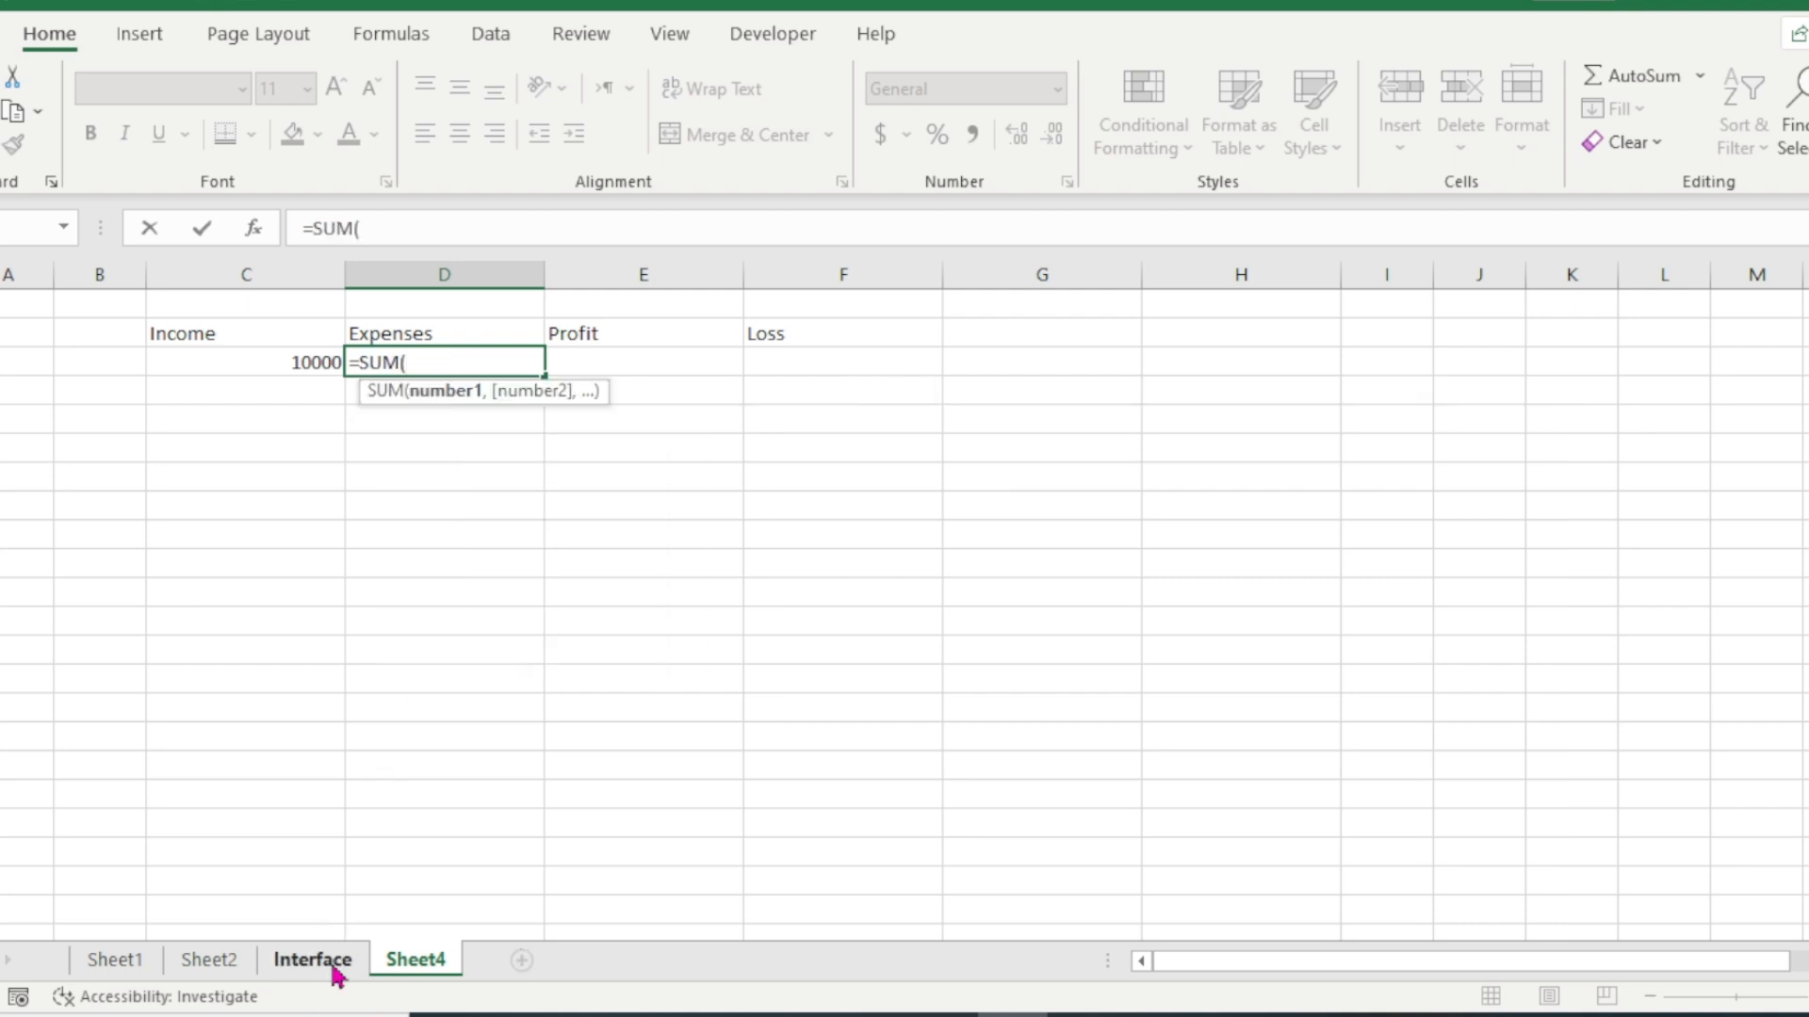
left_click(320, 959)
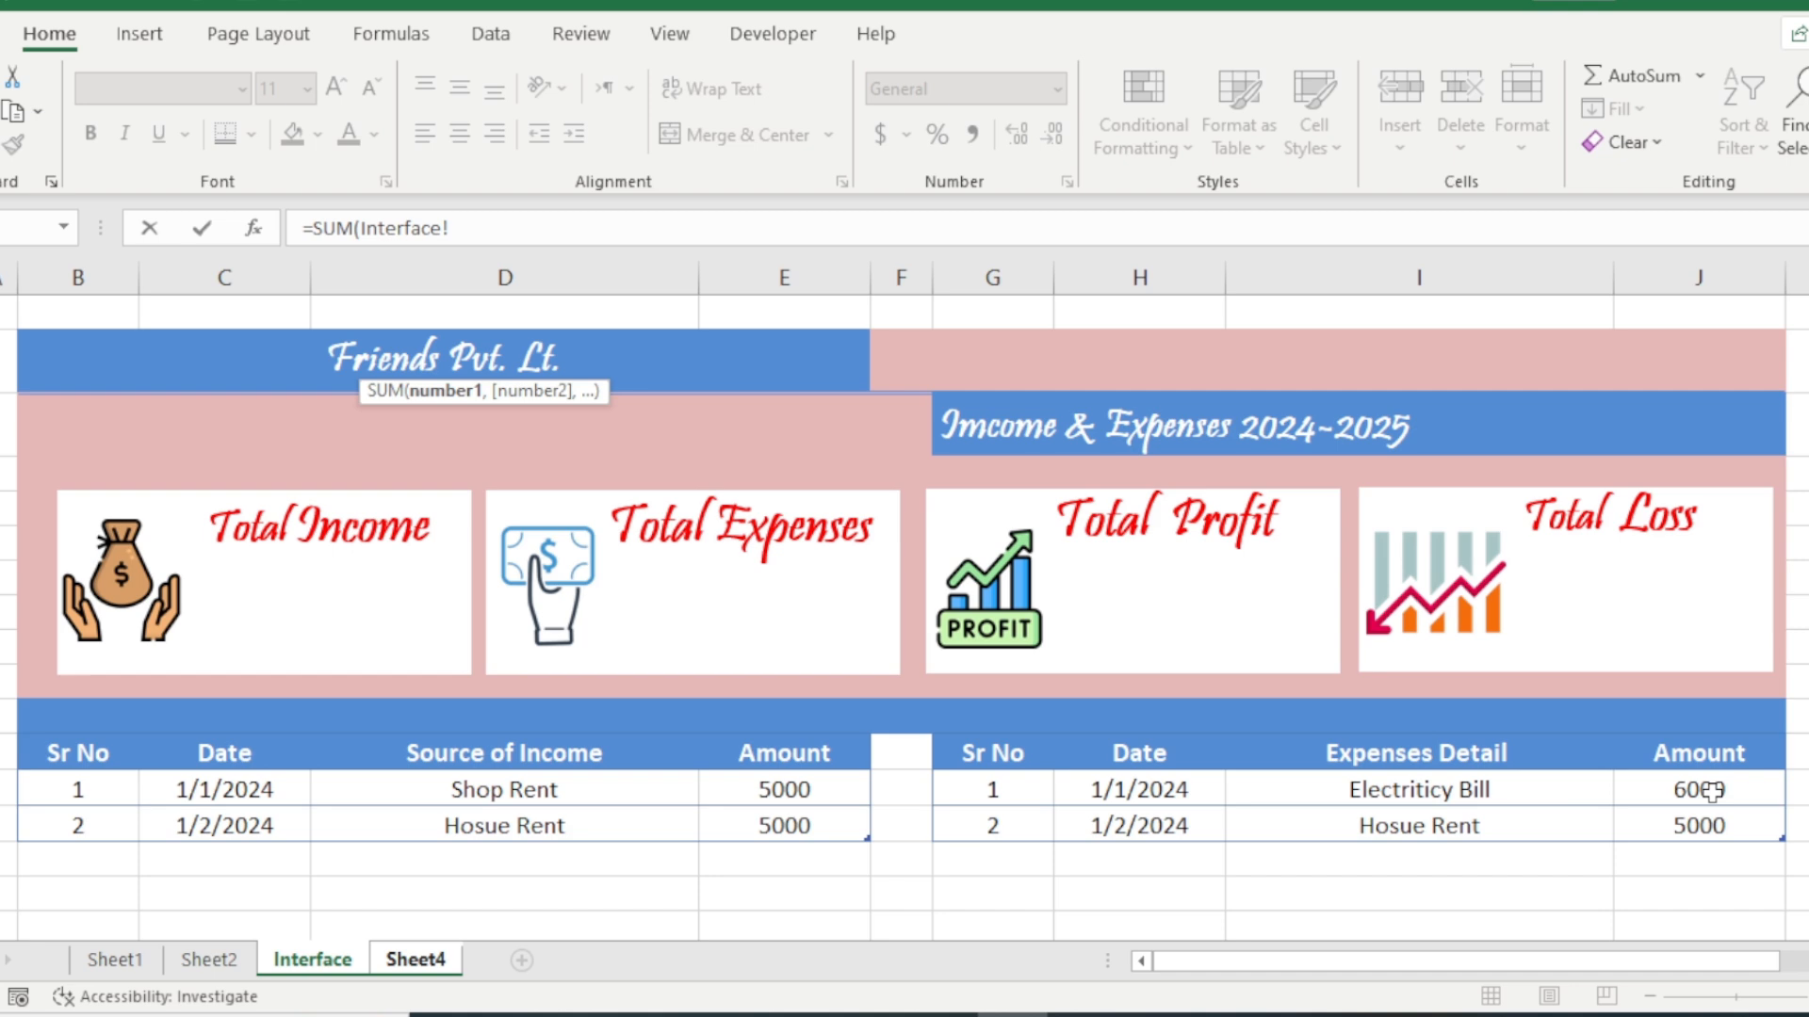
left_click_drag(1719, 784, 1701, 823)
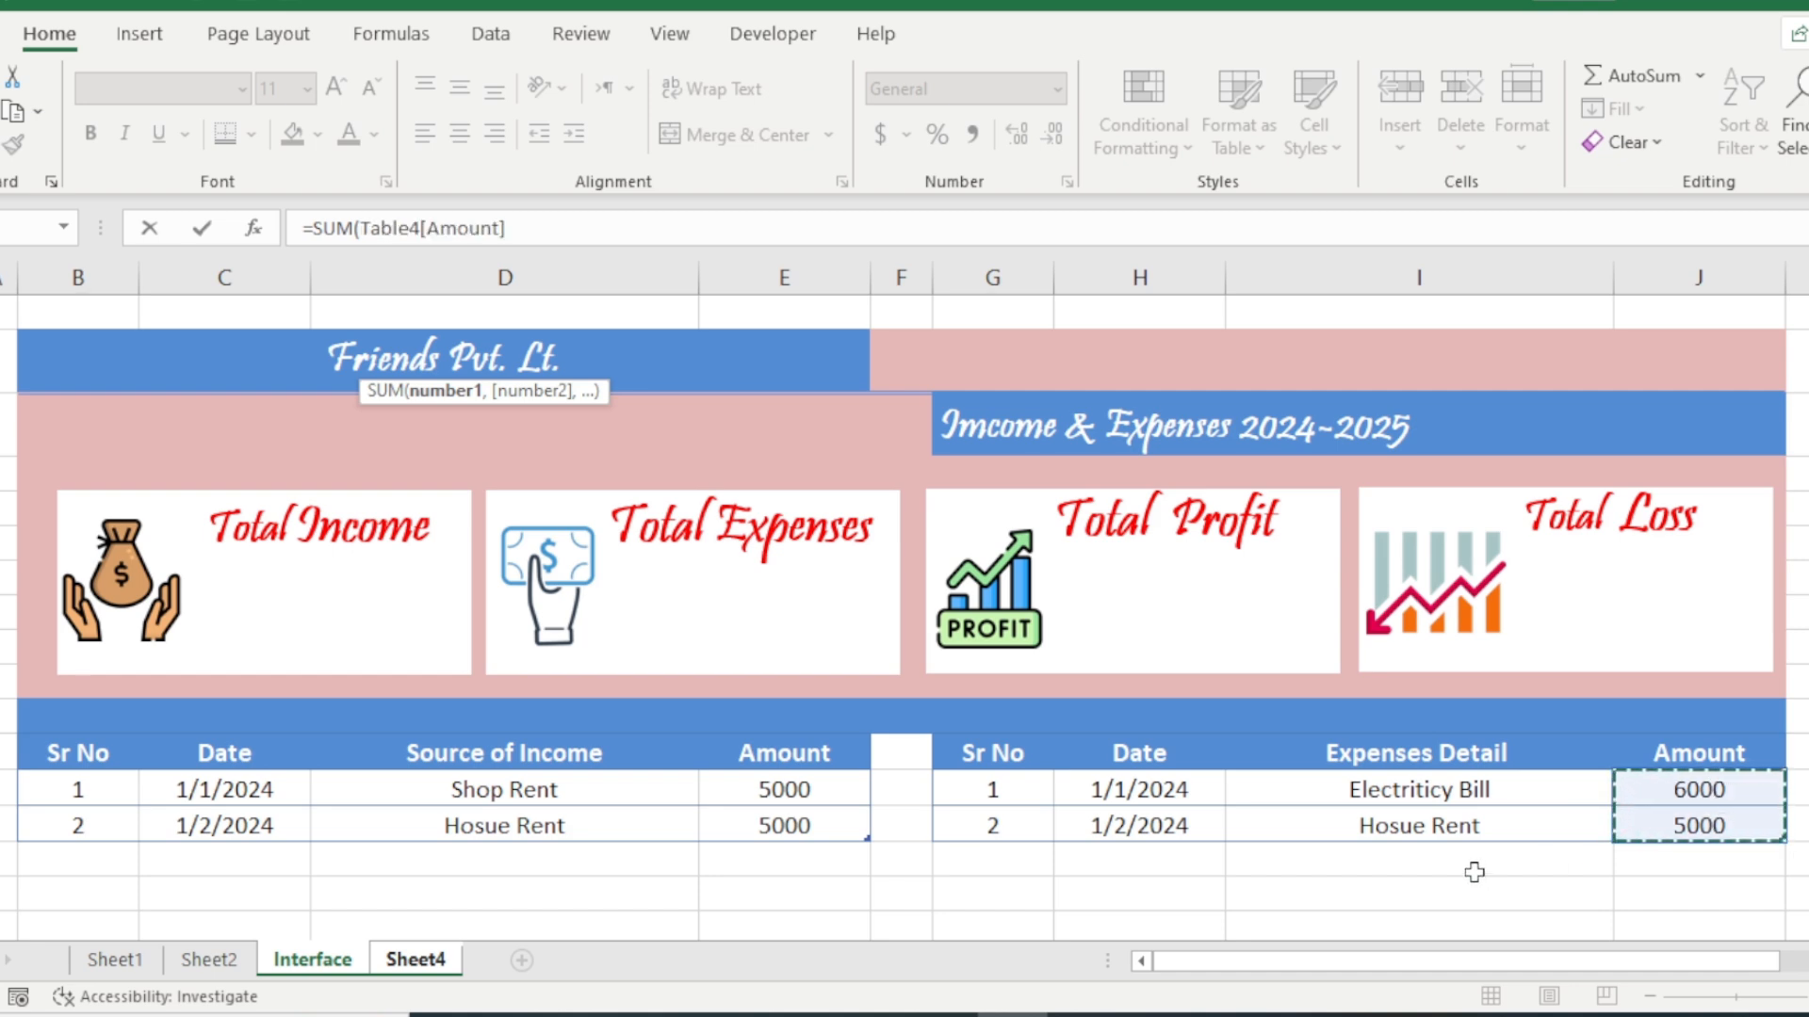
left_click(645, 230)
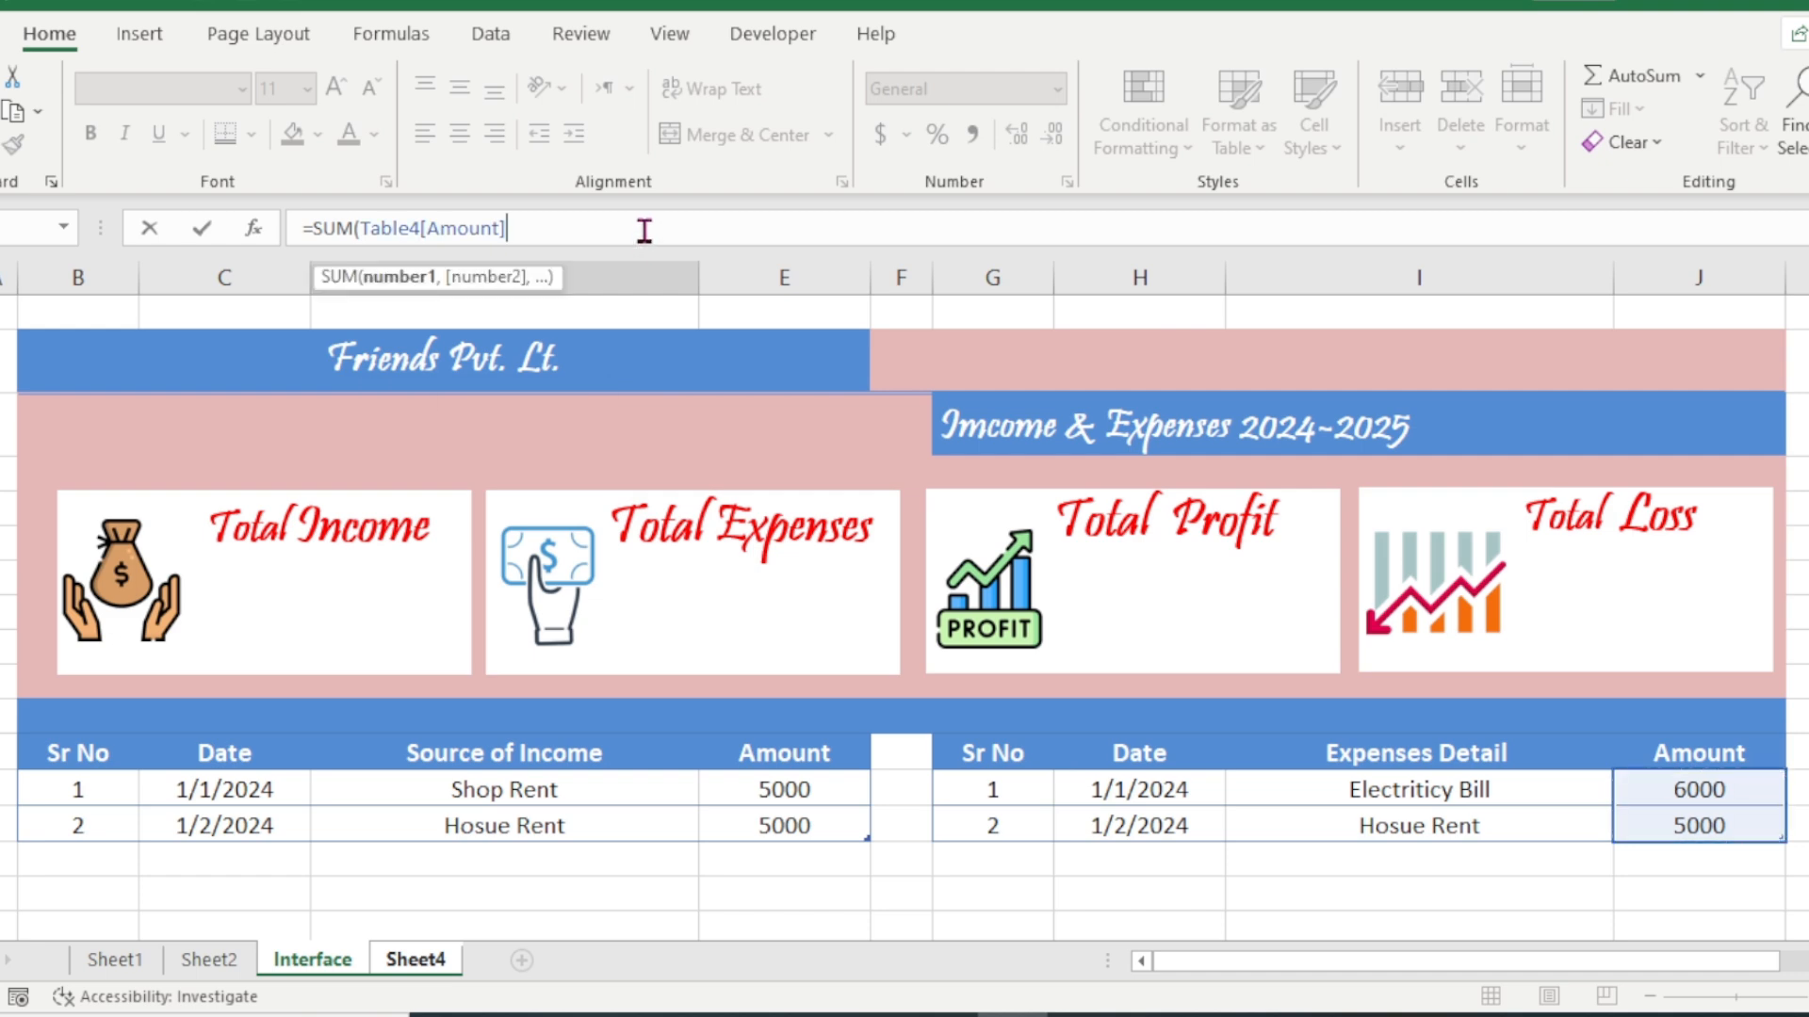
type(")")
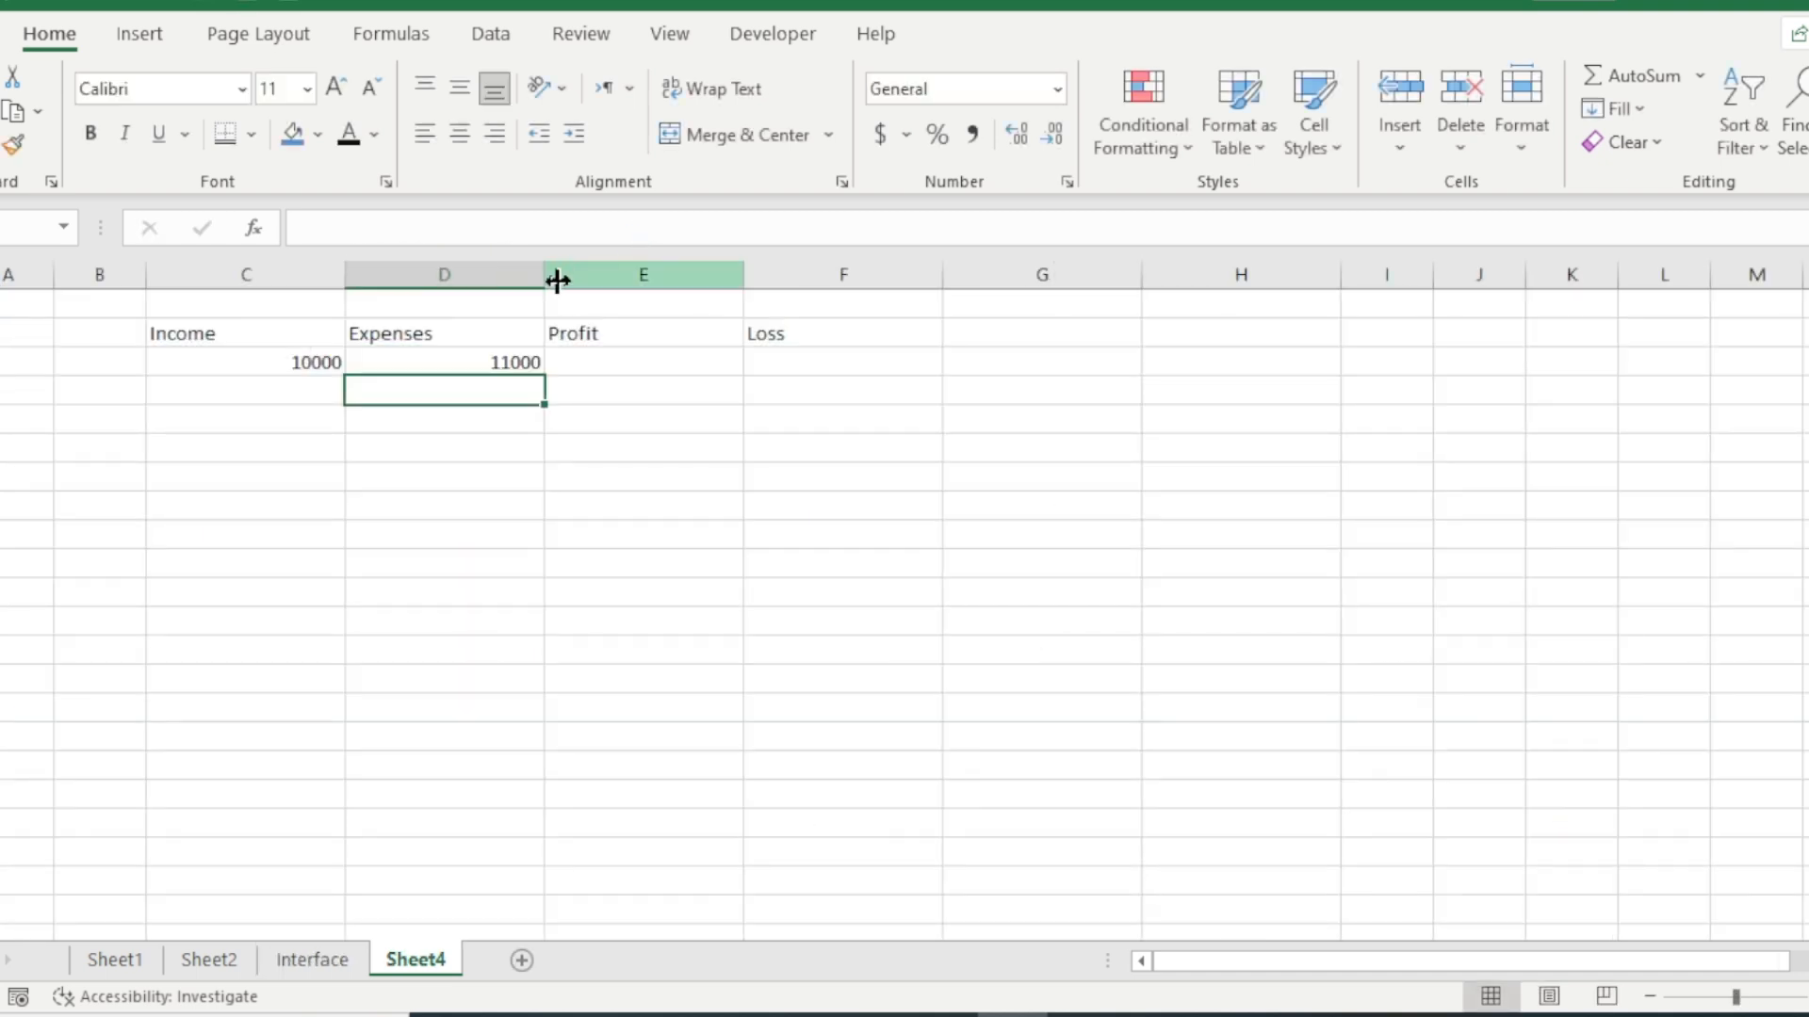
- Centre cells C3 through F3 horizontally and vertically, and increase their font size to 20
left_click(452, 364)
left_click(325, 362)
left_click_drag(325, 362, 783, 352)
left_click(460, 133)
left_click(460, 88)
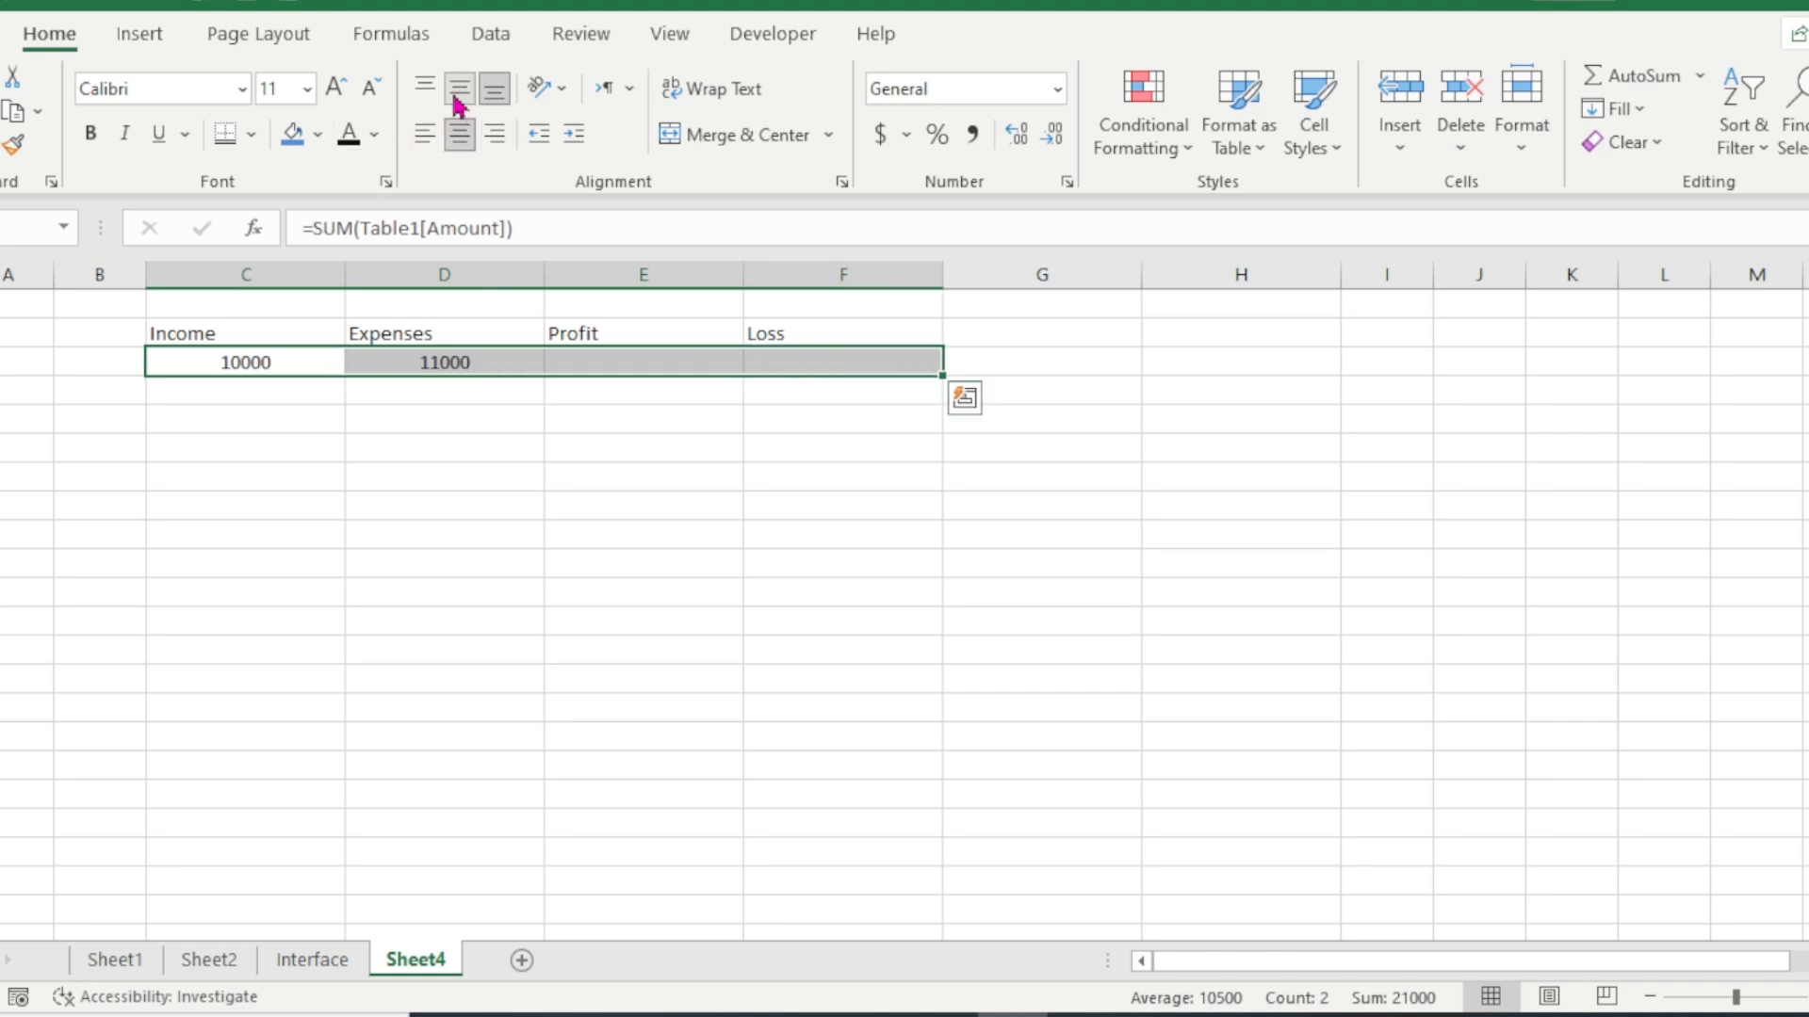
left_click(335, 88)
left_click(336, 88)
left_click(336, 88)
left_click(335, 89)
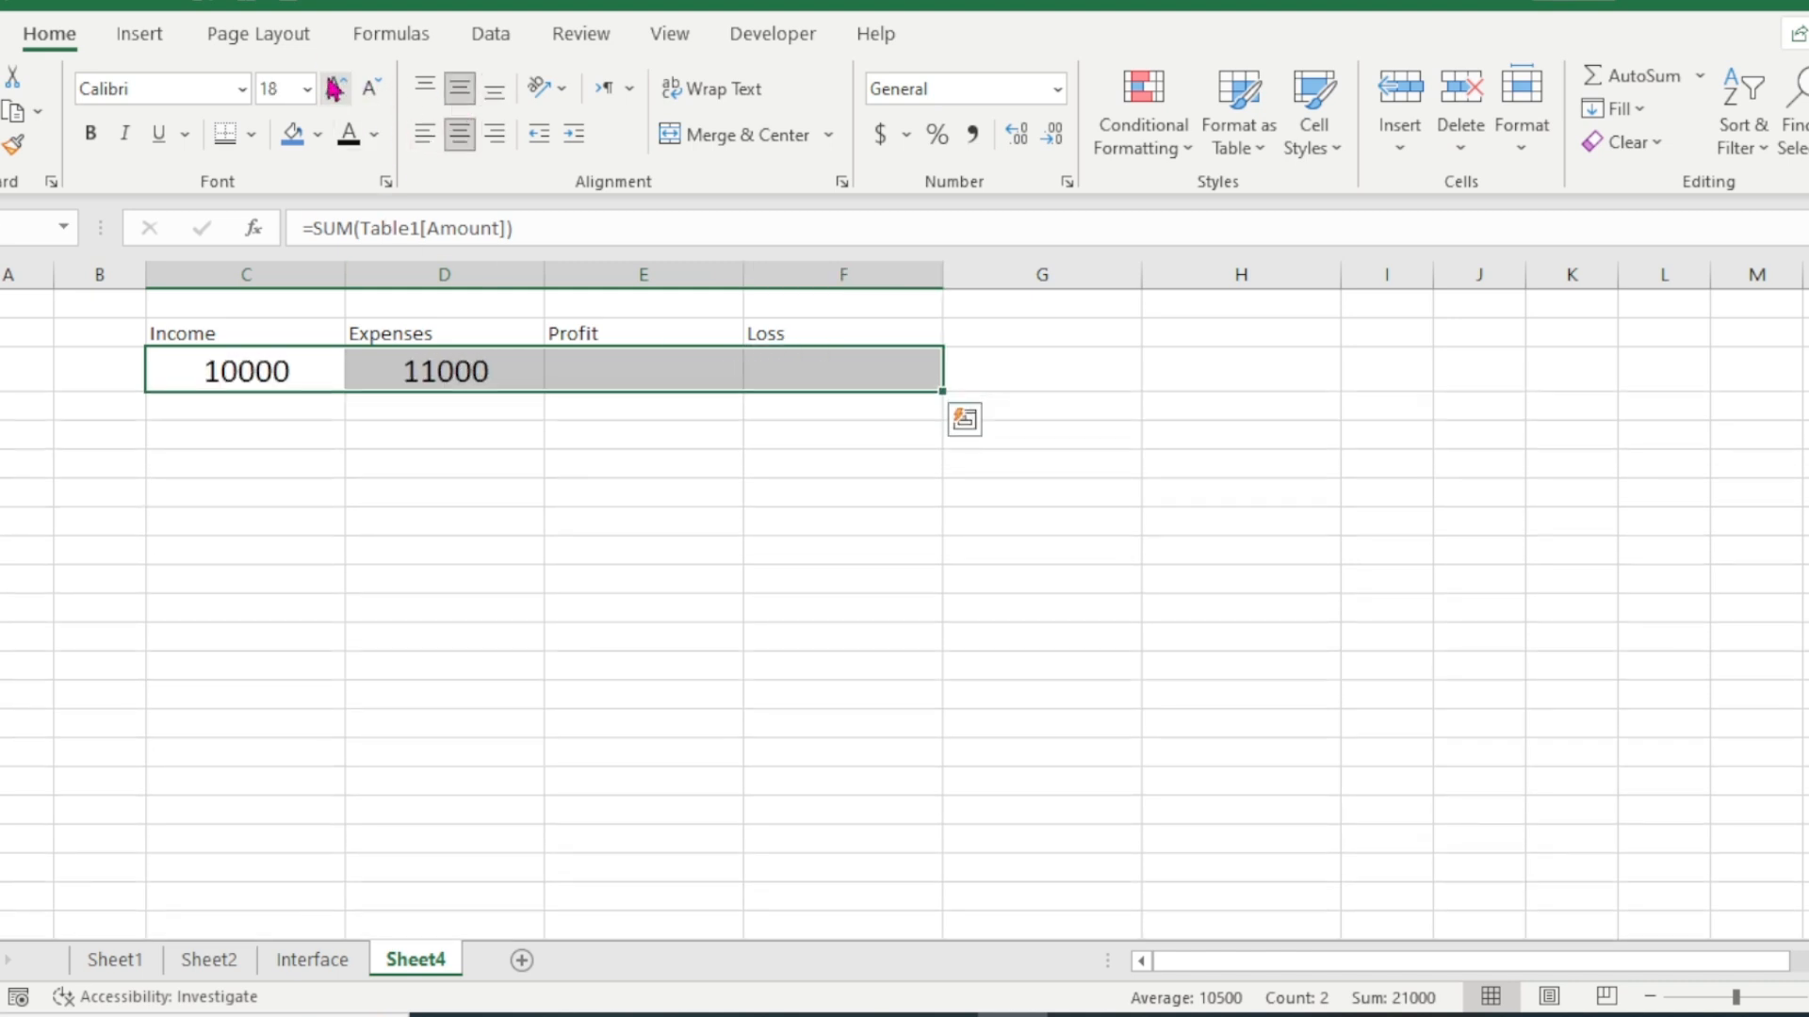
left_click(335, 89)
left_click(646, 642)
- Widen the Profit column E and enter the formula =IF(C3>D3,C3-D3,0) in cell E3
left_click(630, 358)
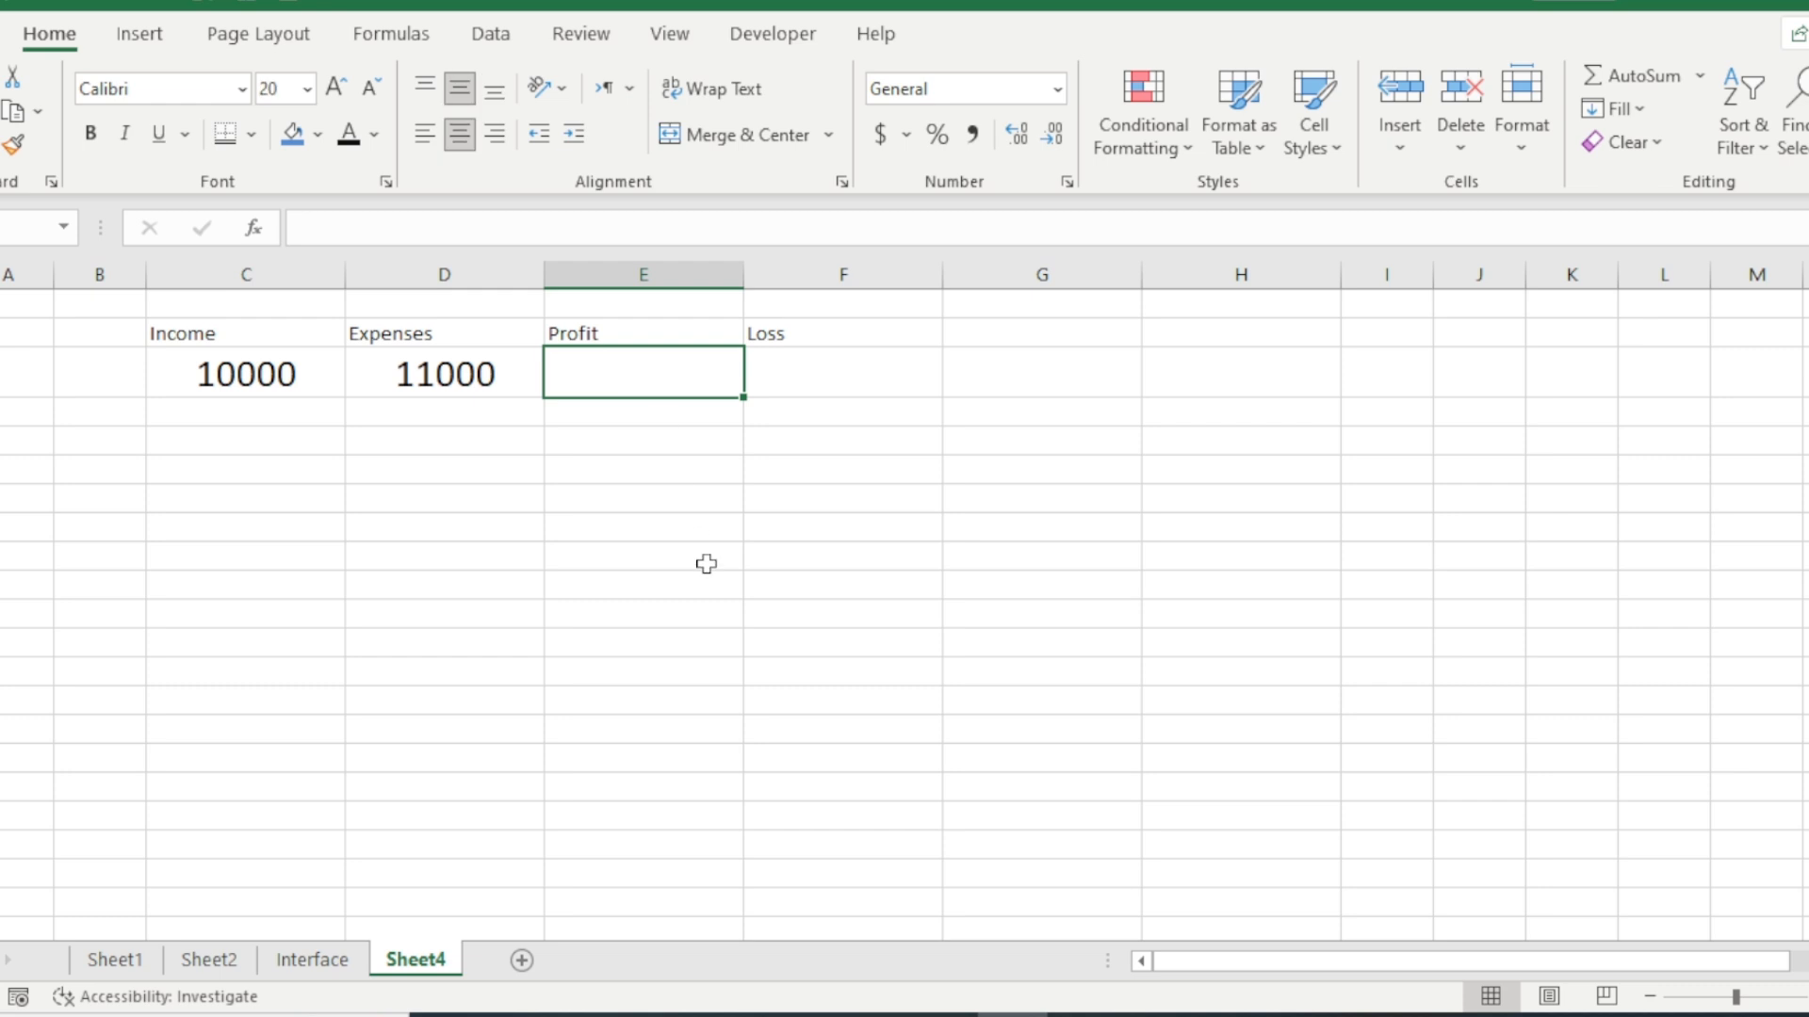
left_click_drag(748, 273, 887, 274)
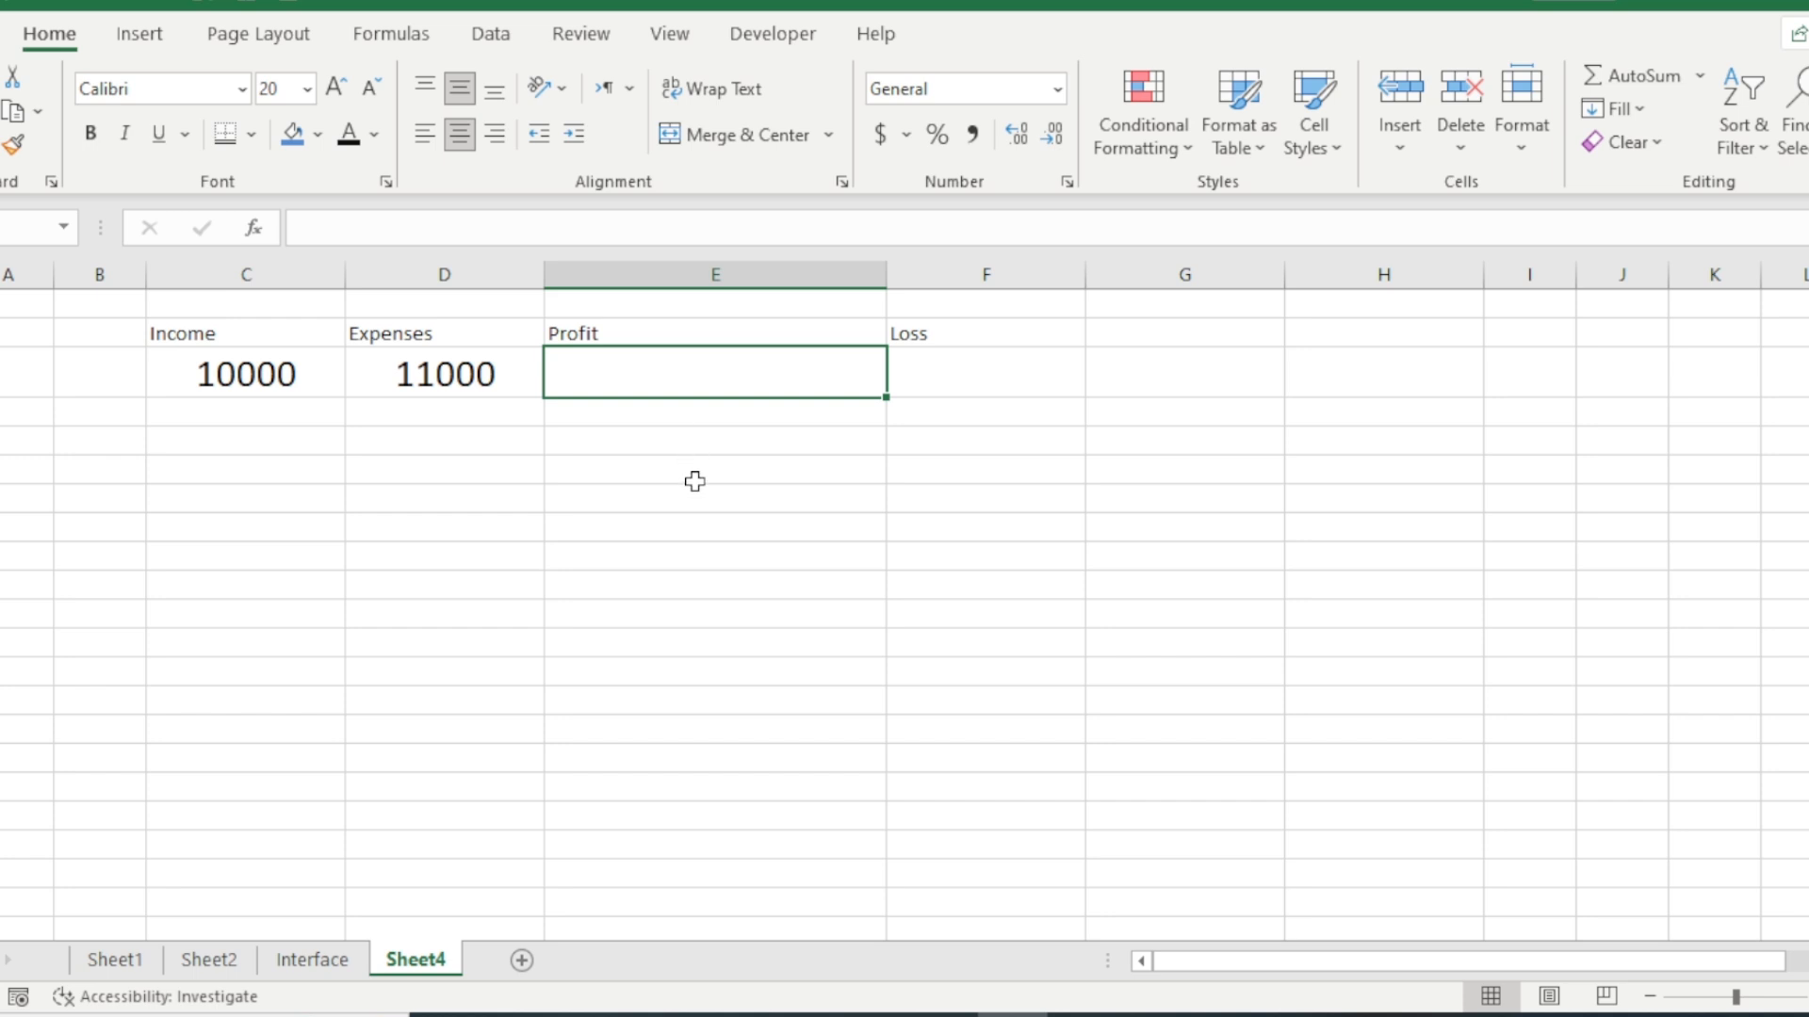
double_click(829, 385)
type("=")
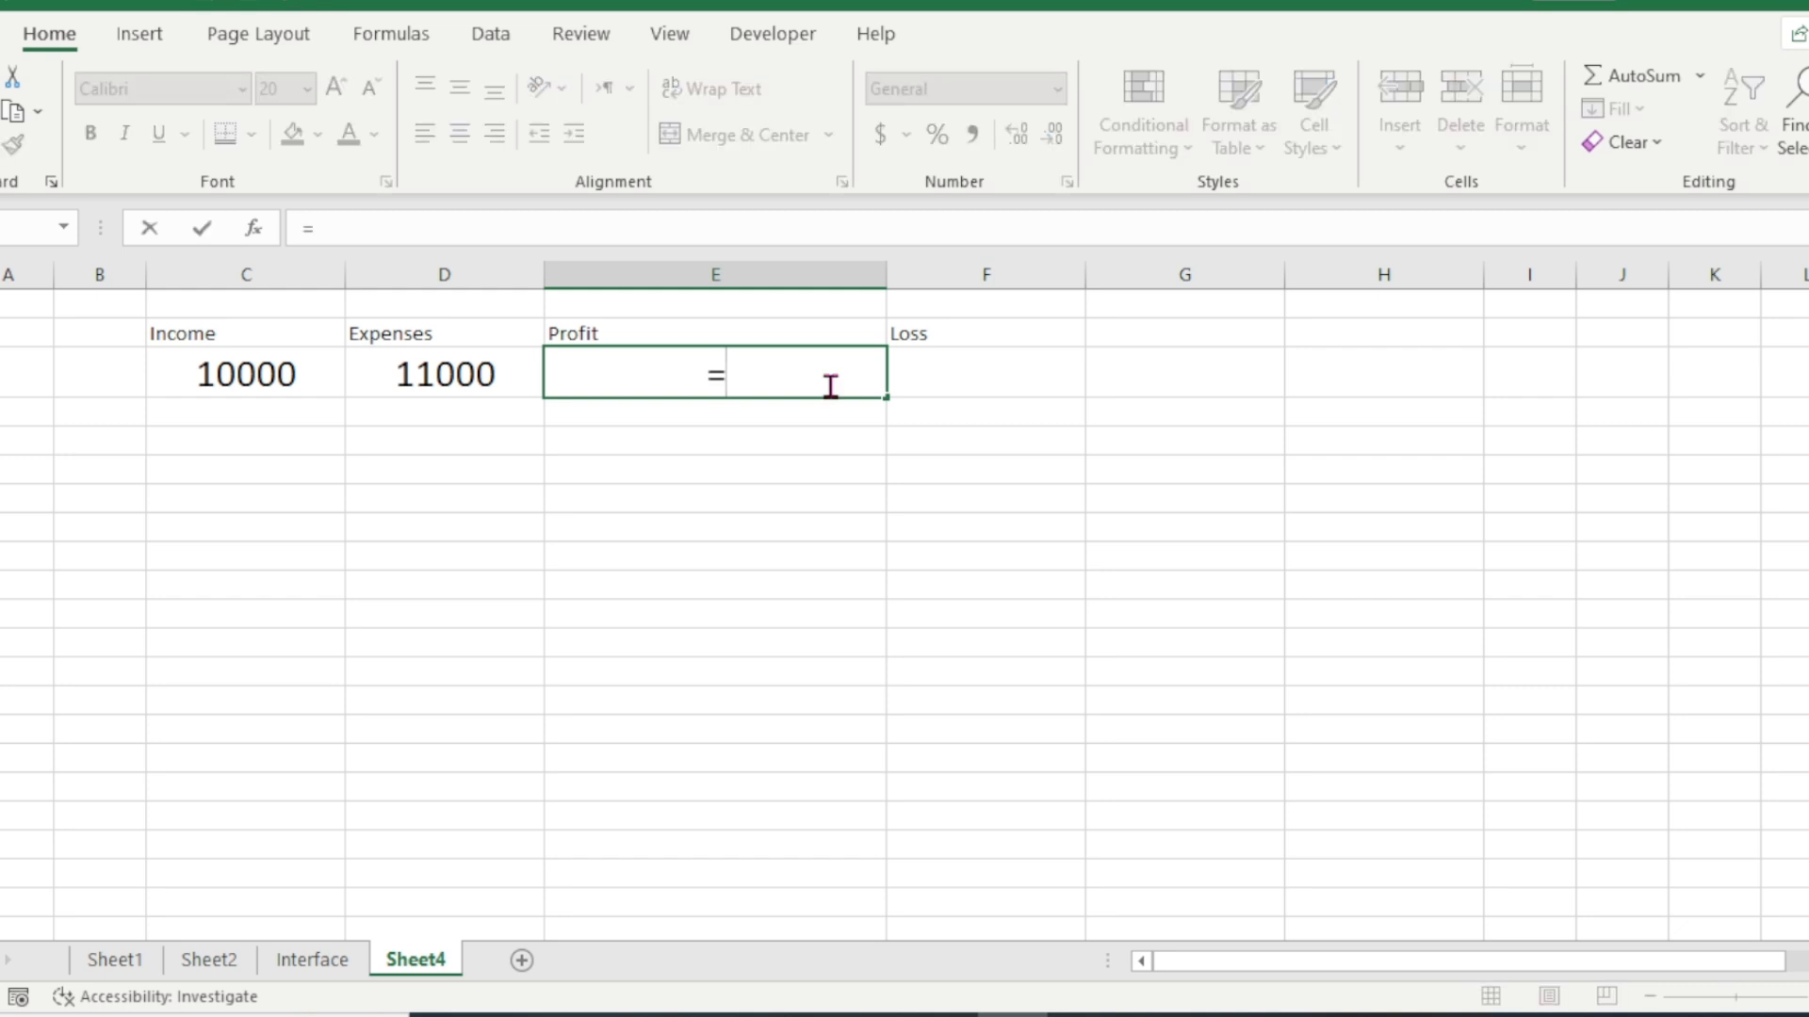
type("if")
key("Tab")
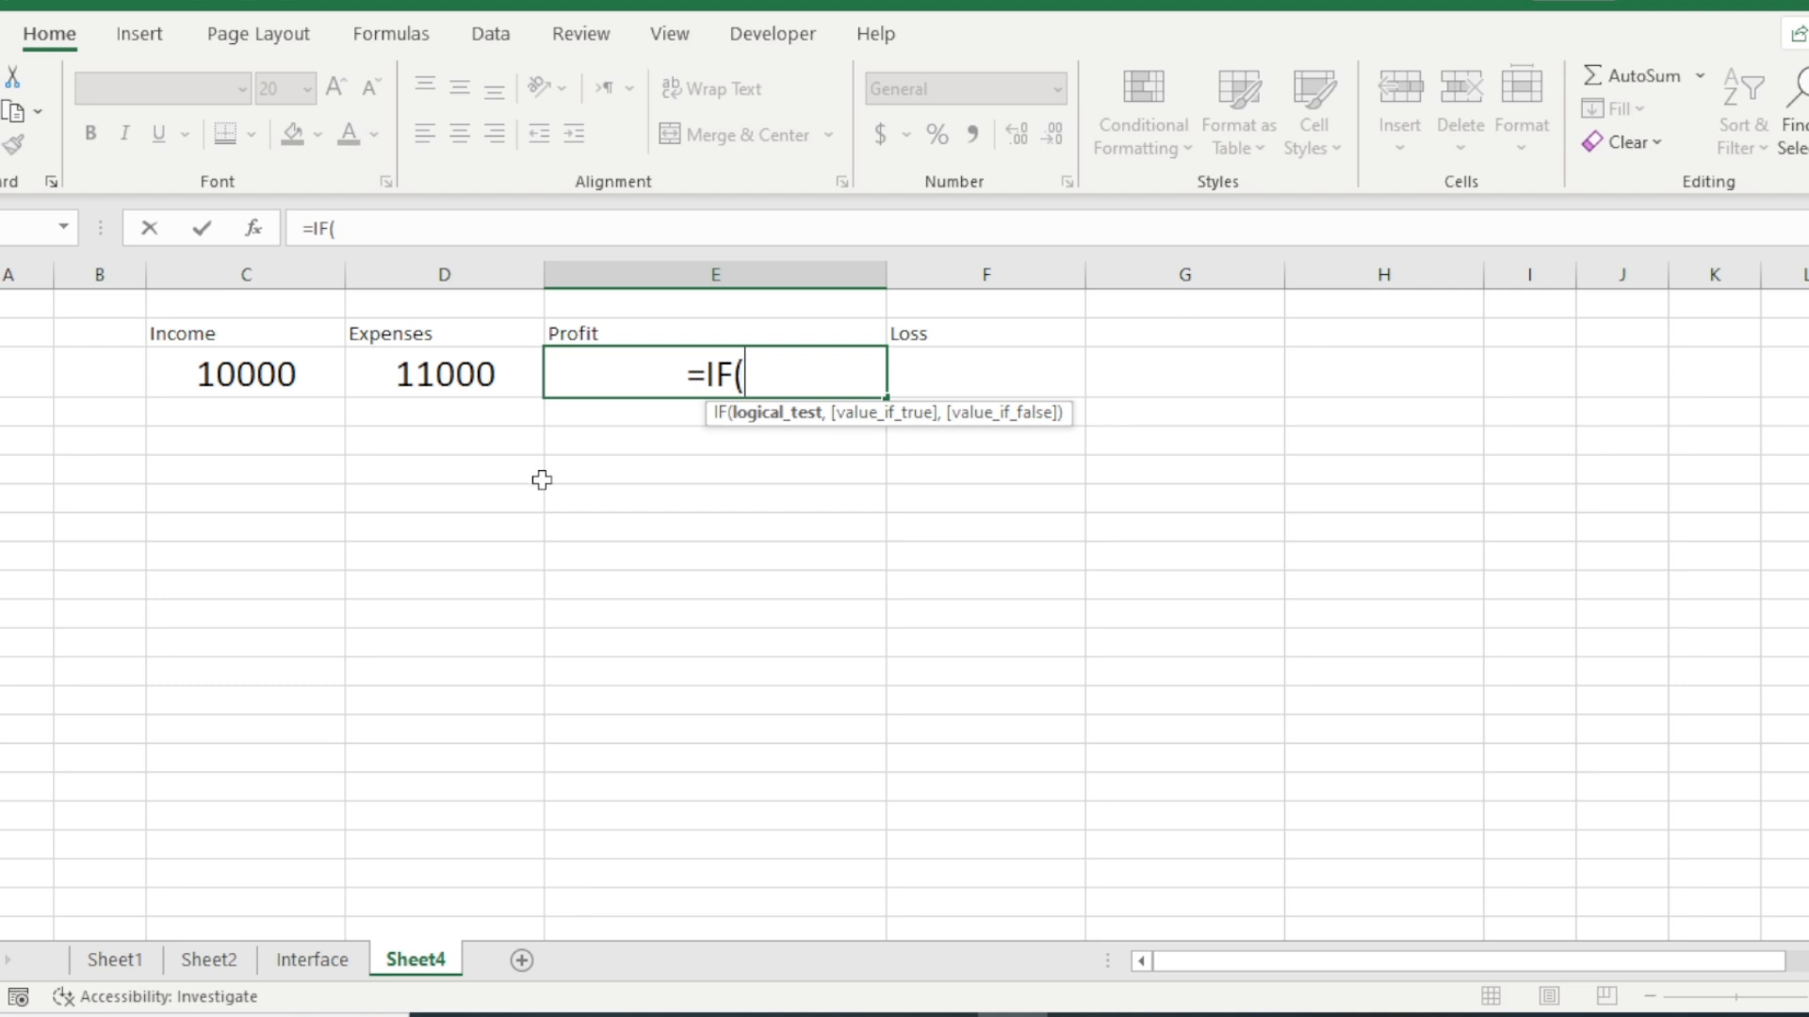
left_click(243, 376)
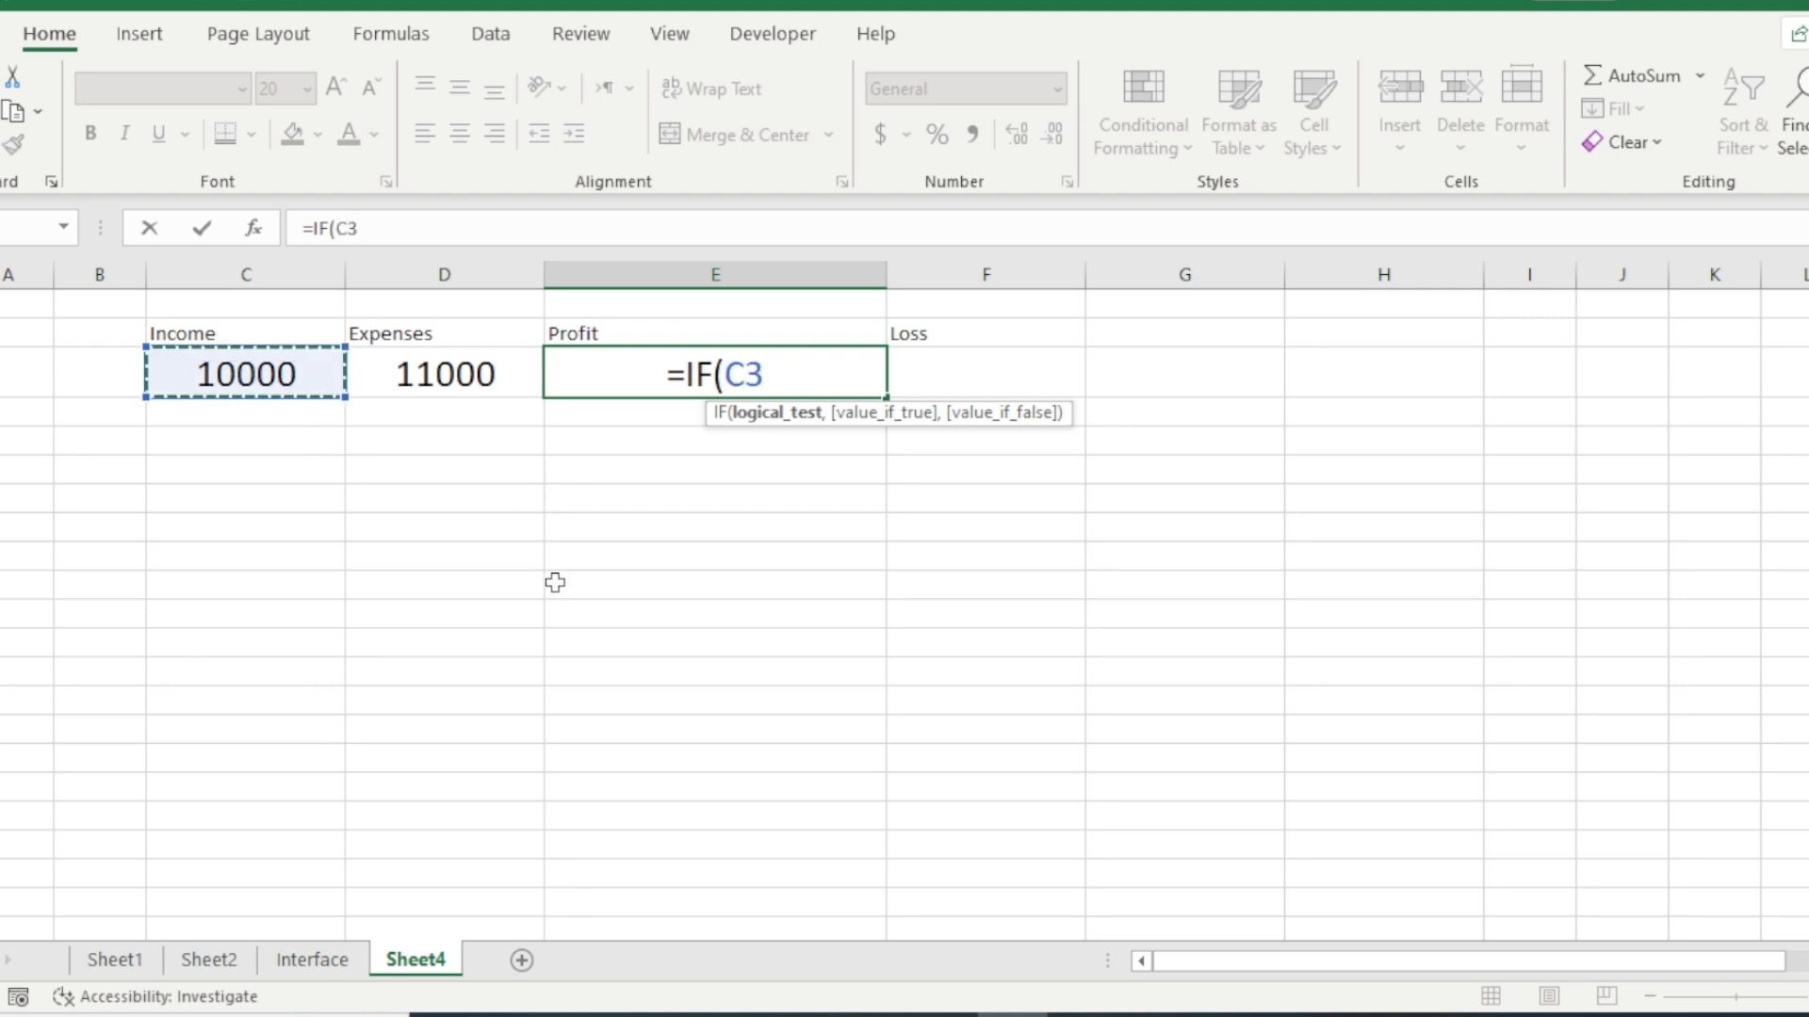
type(">")
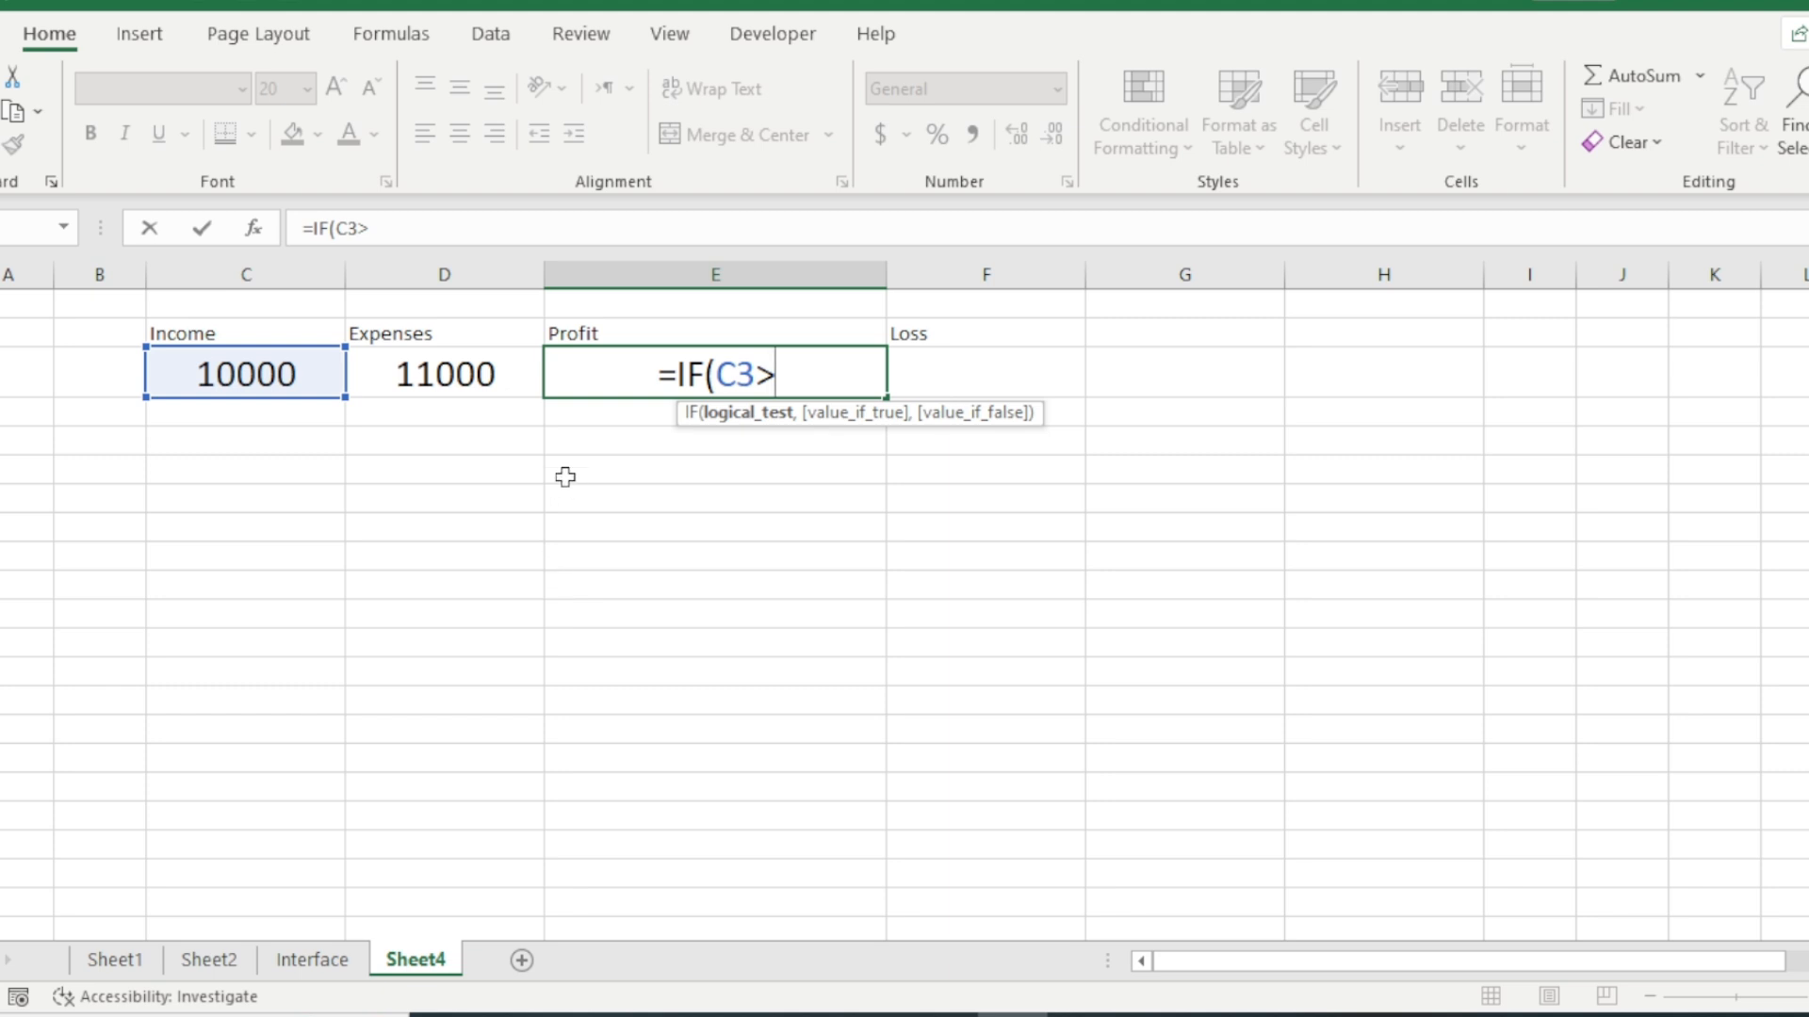
left_click(462, 370)
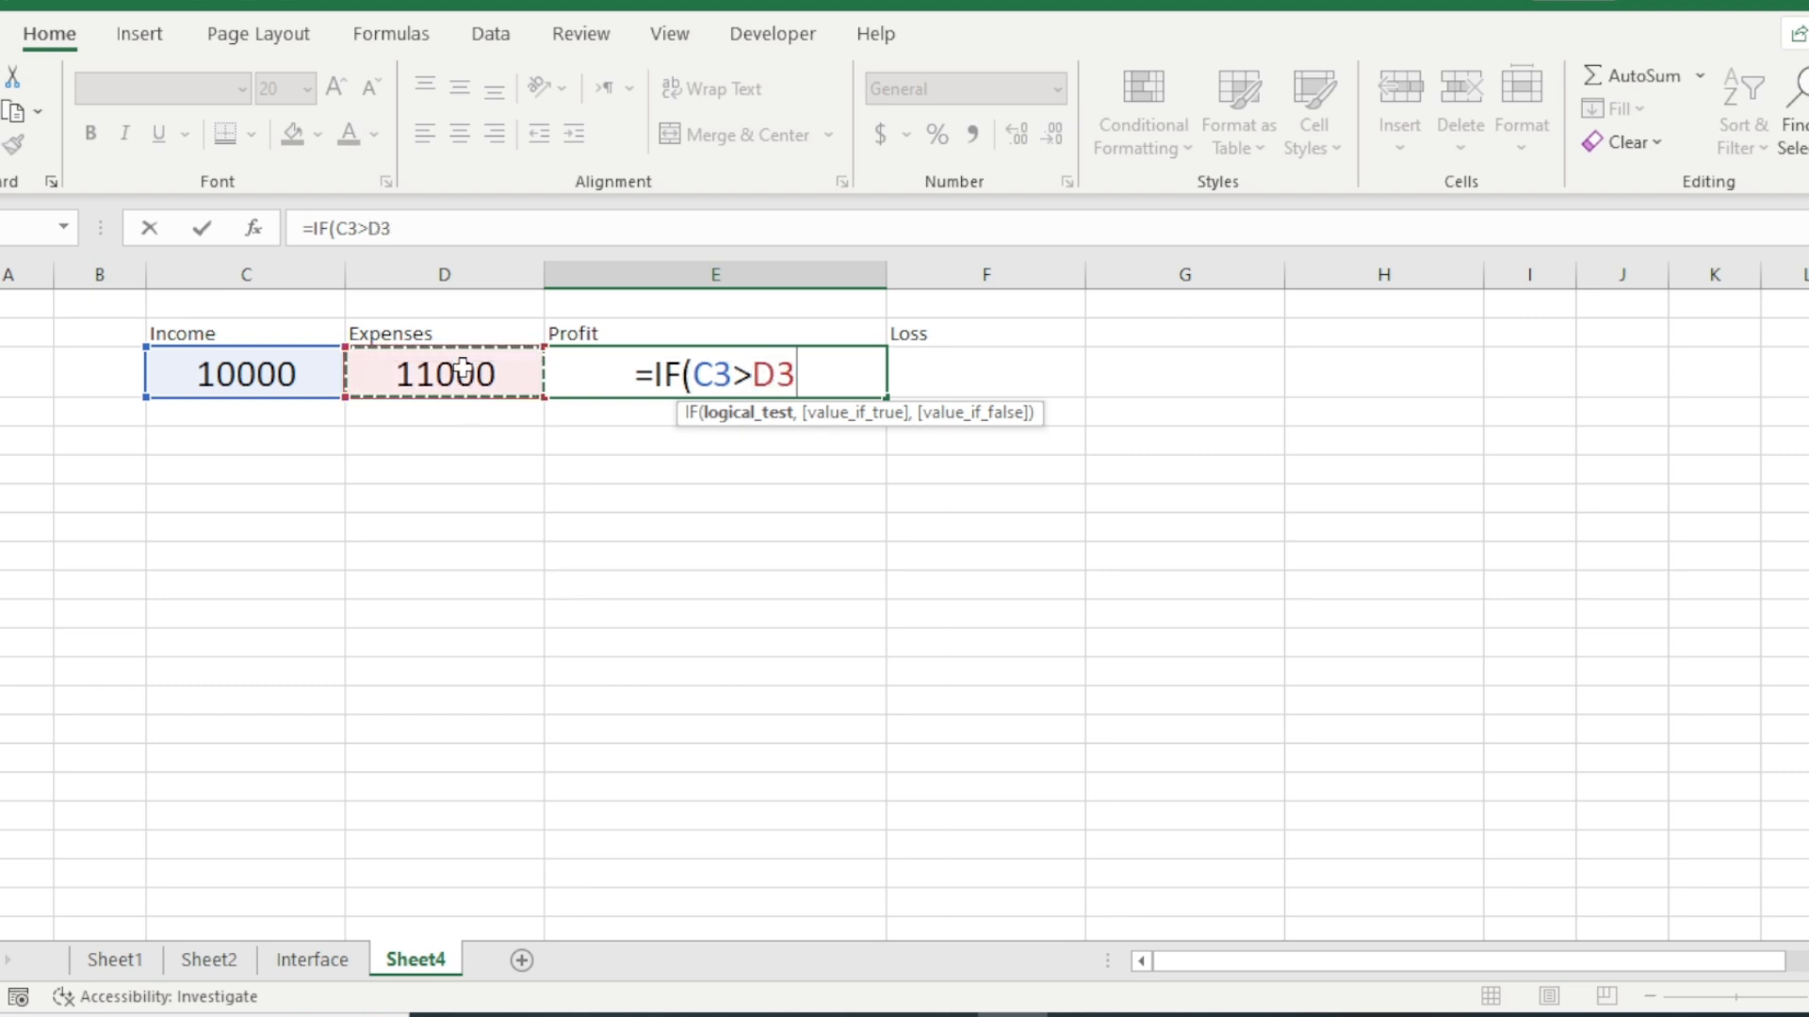
type(",")
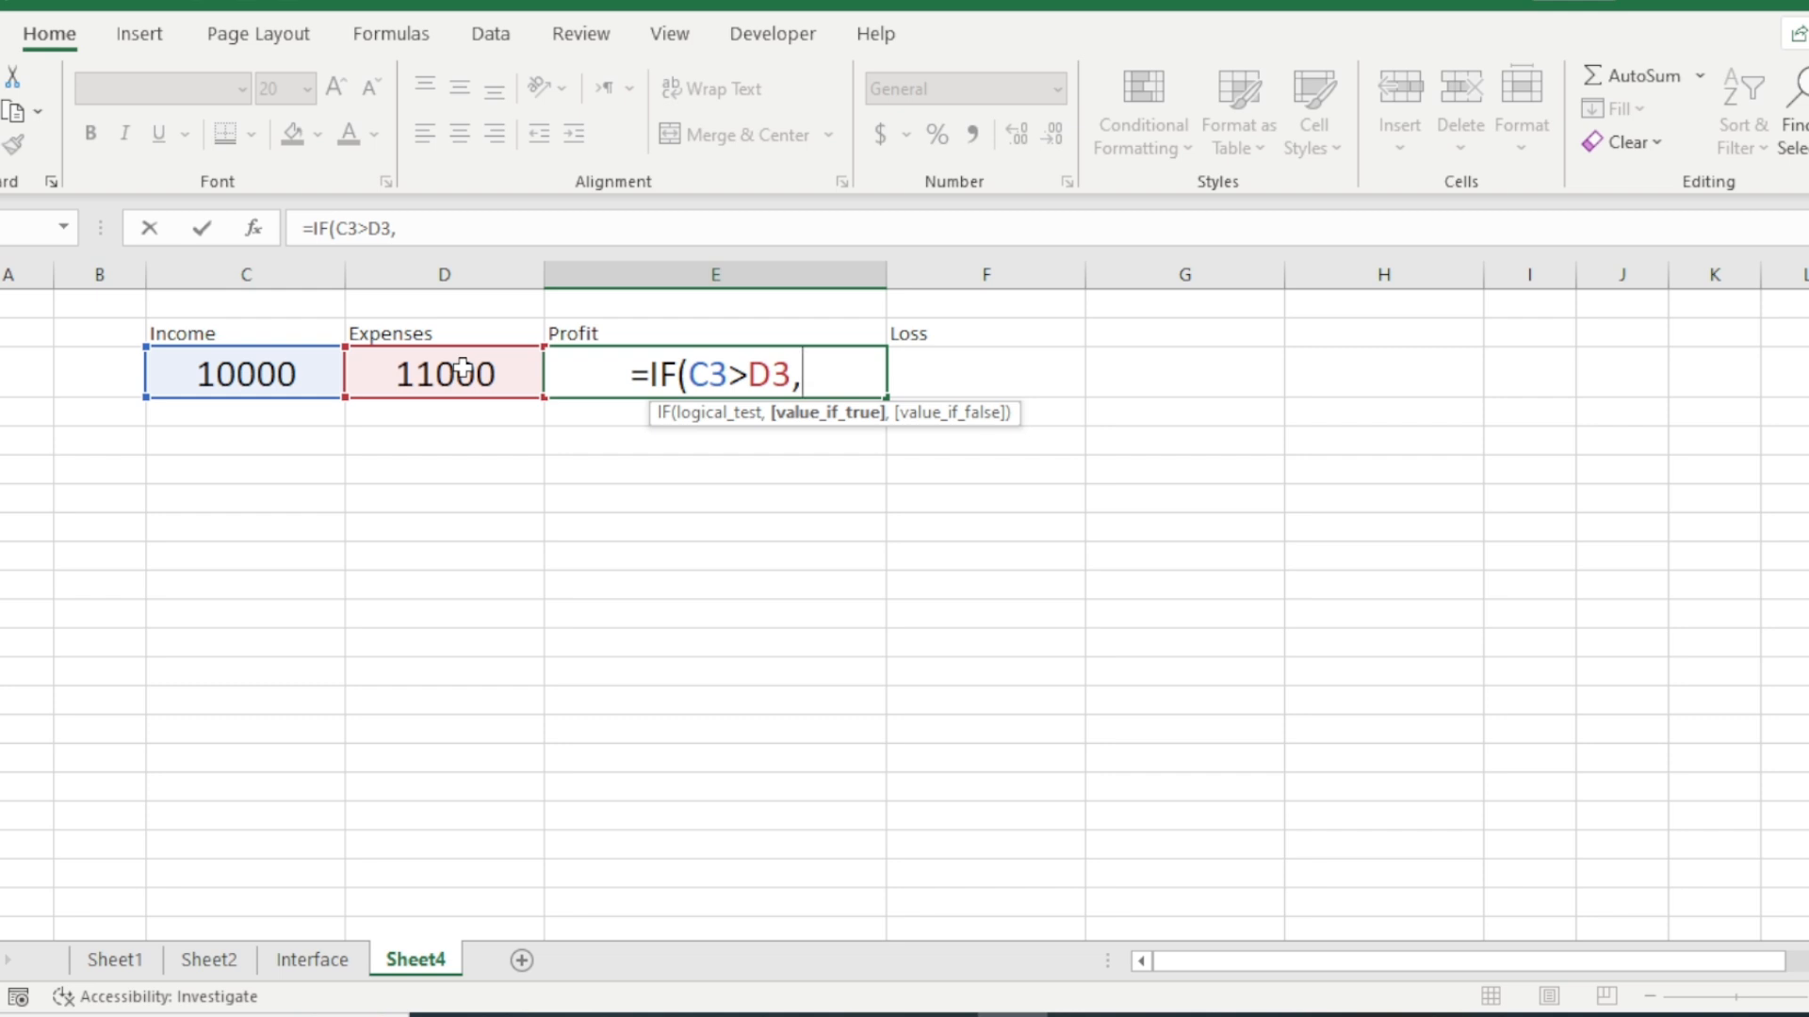
left_click(274, 375)
type("-")
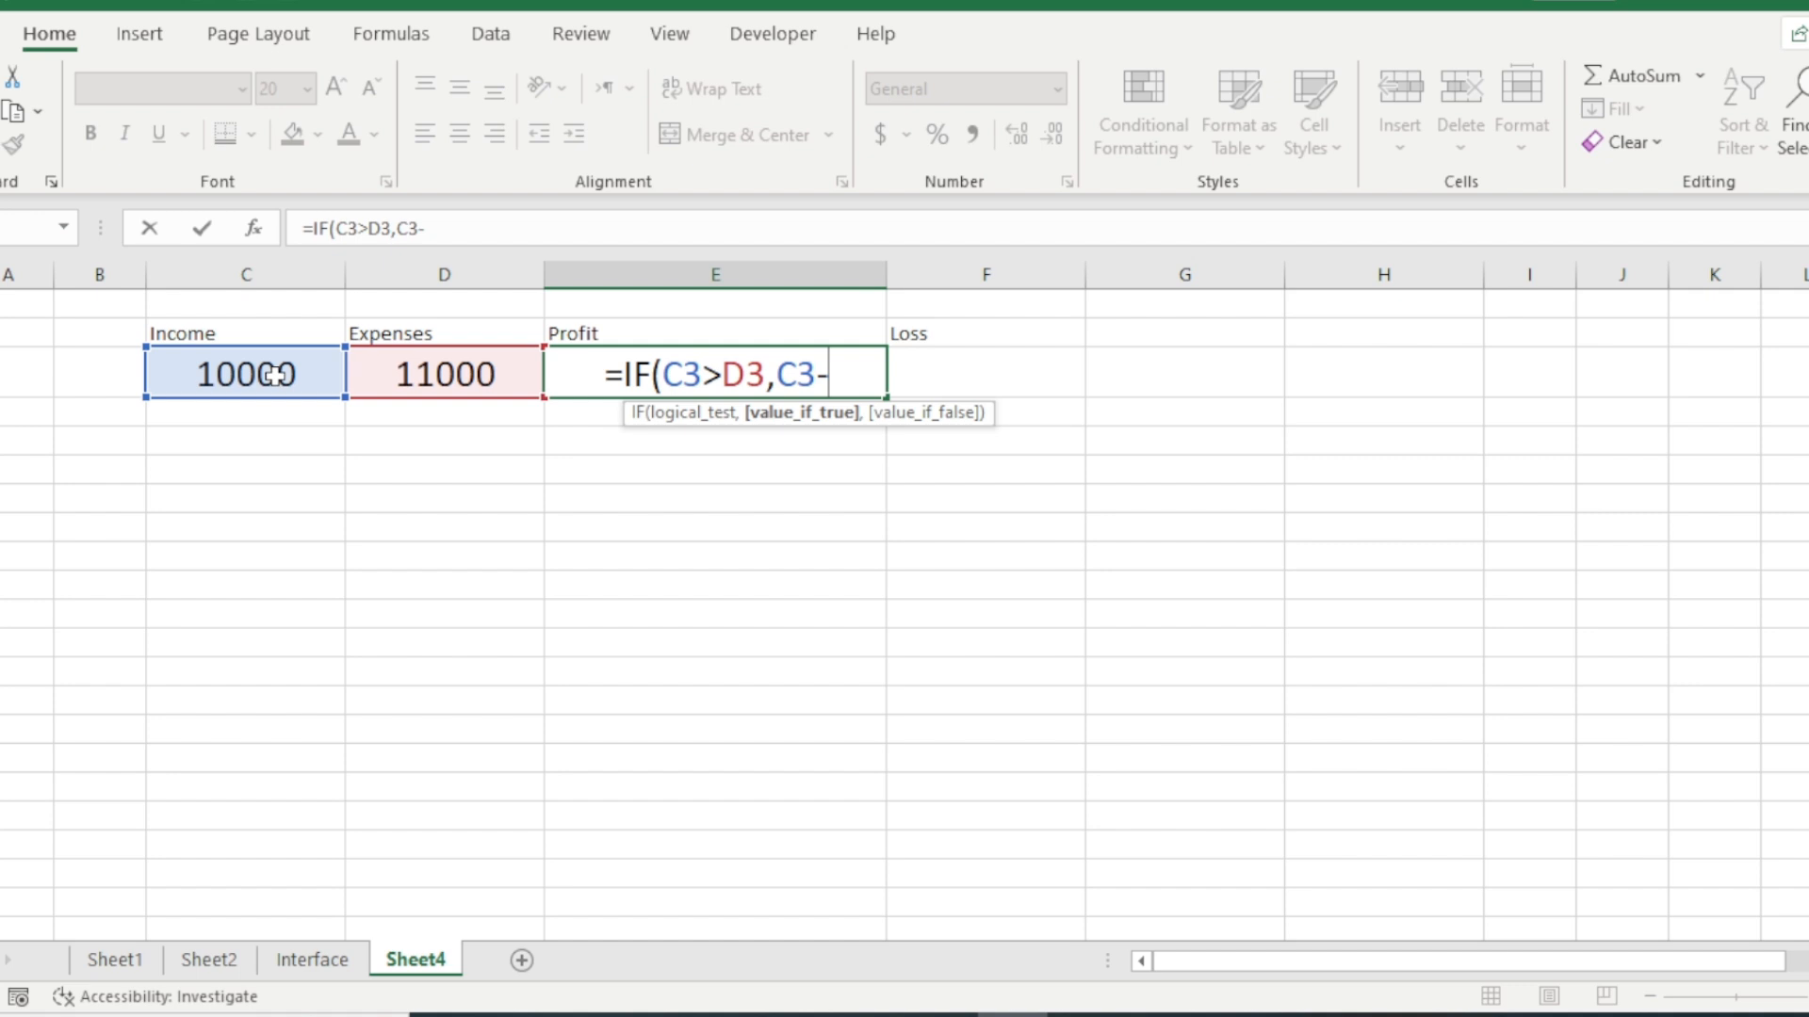
left_click(419, 381)
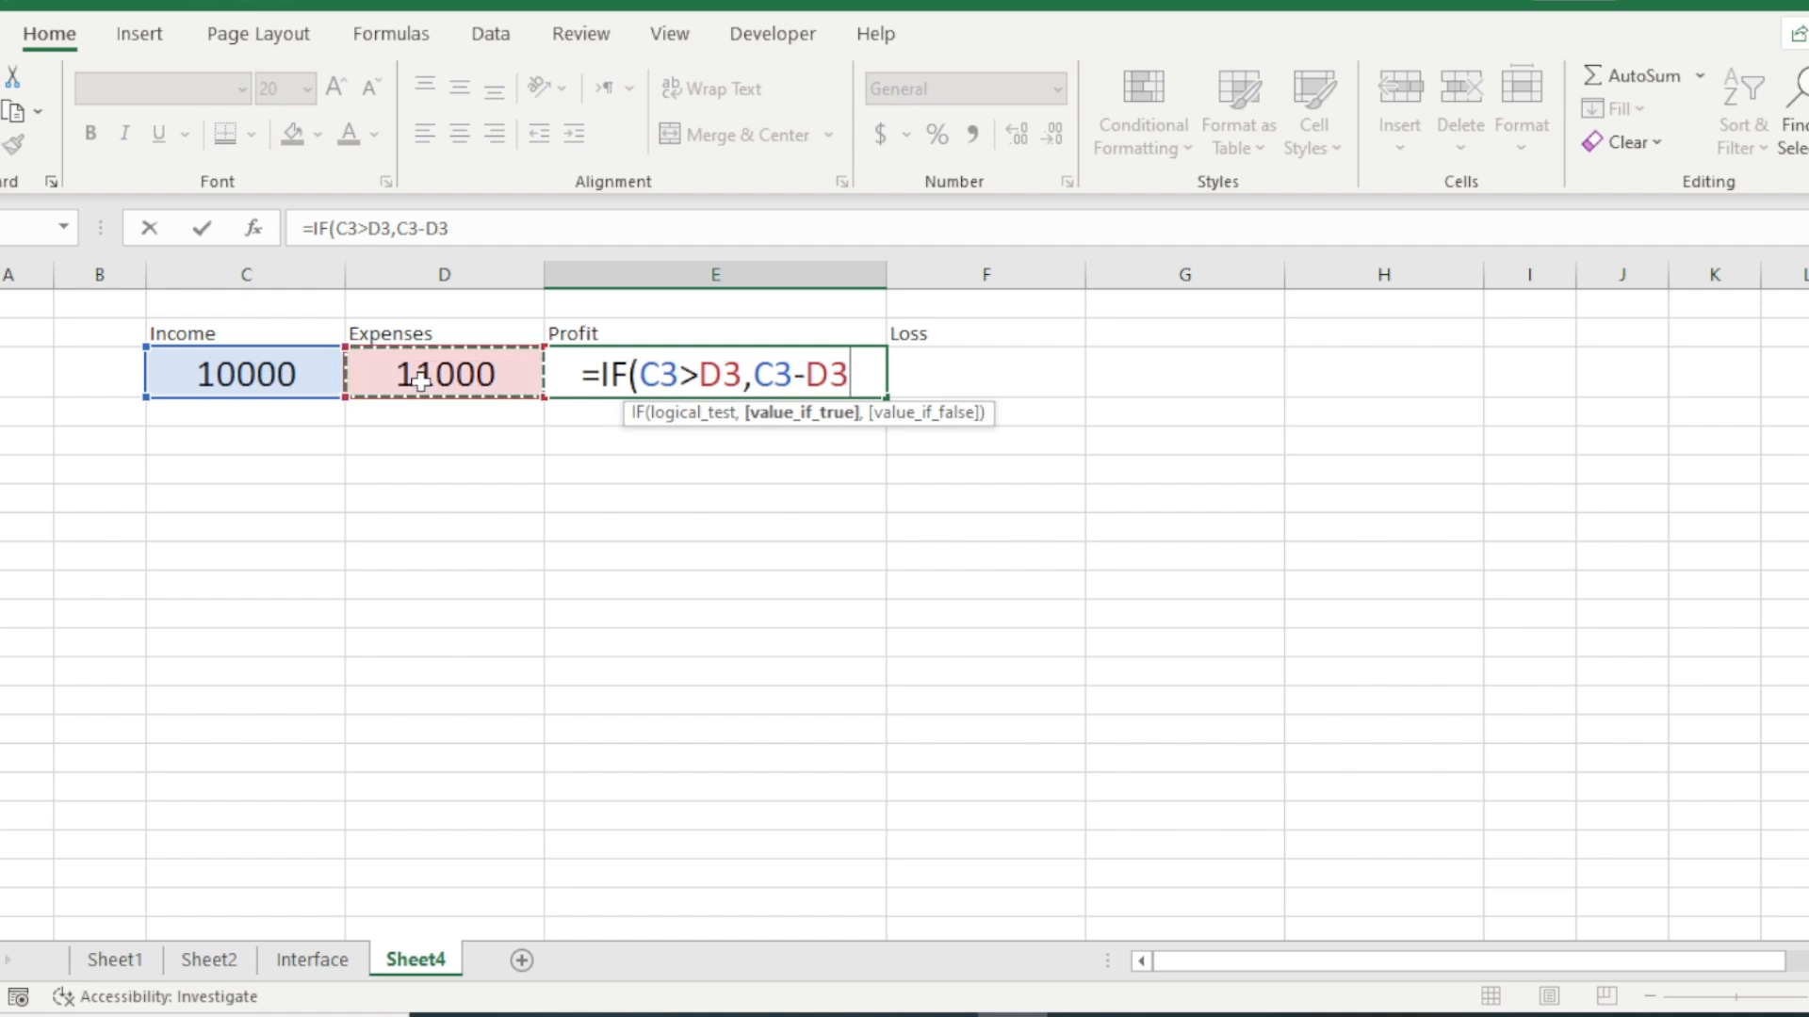
type(",")
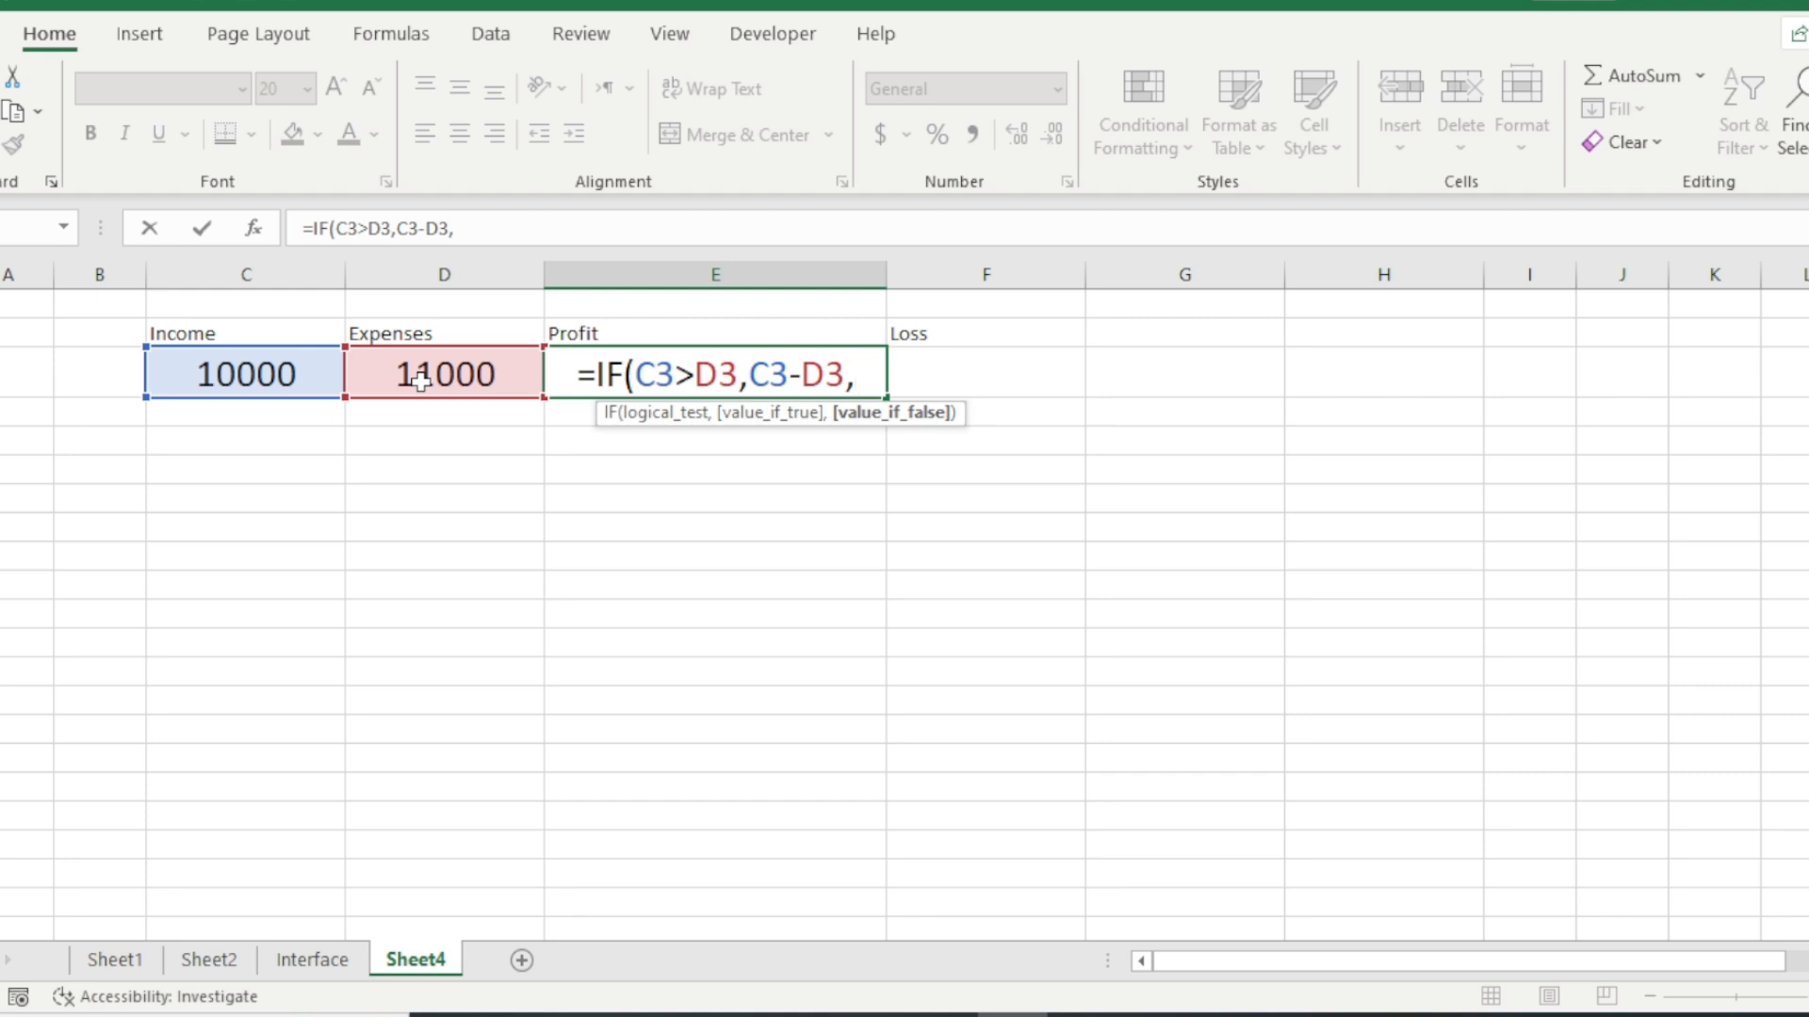
type("0)")
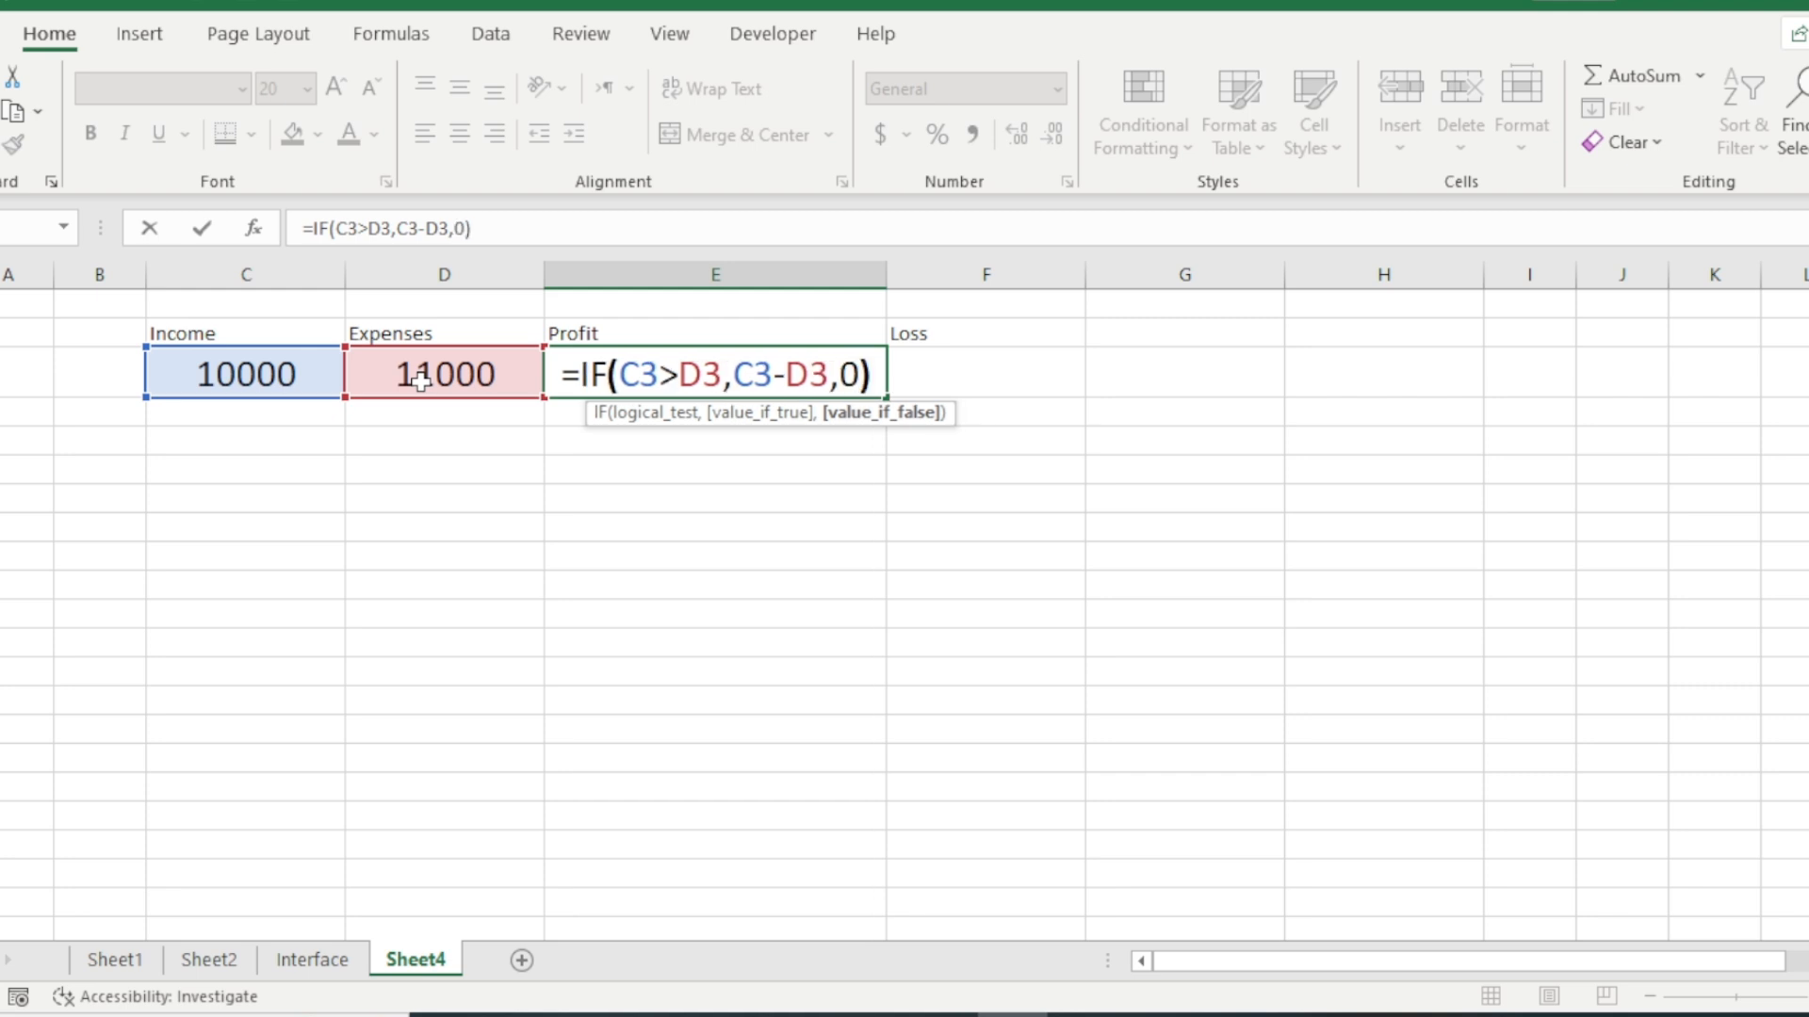
key("Return")
left_click(601, 374)
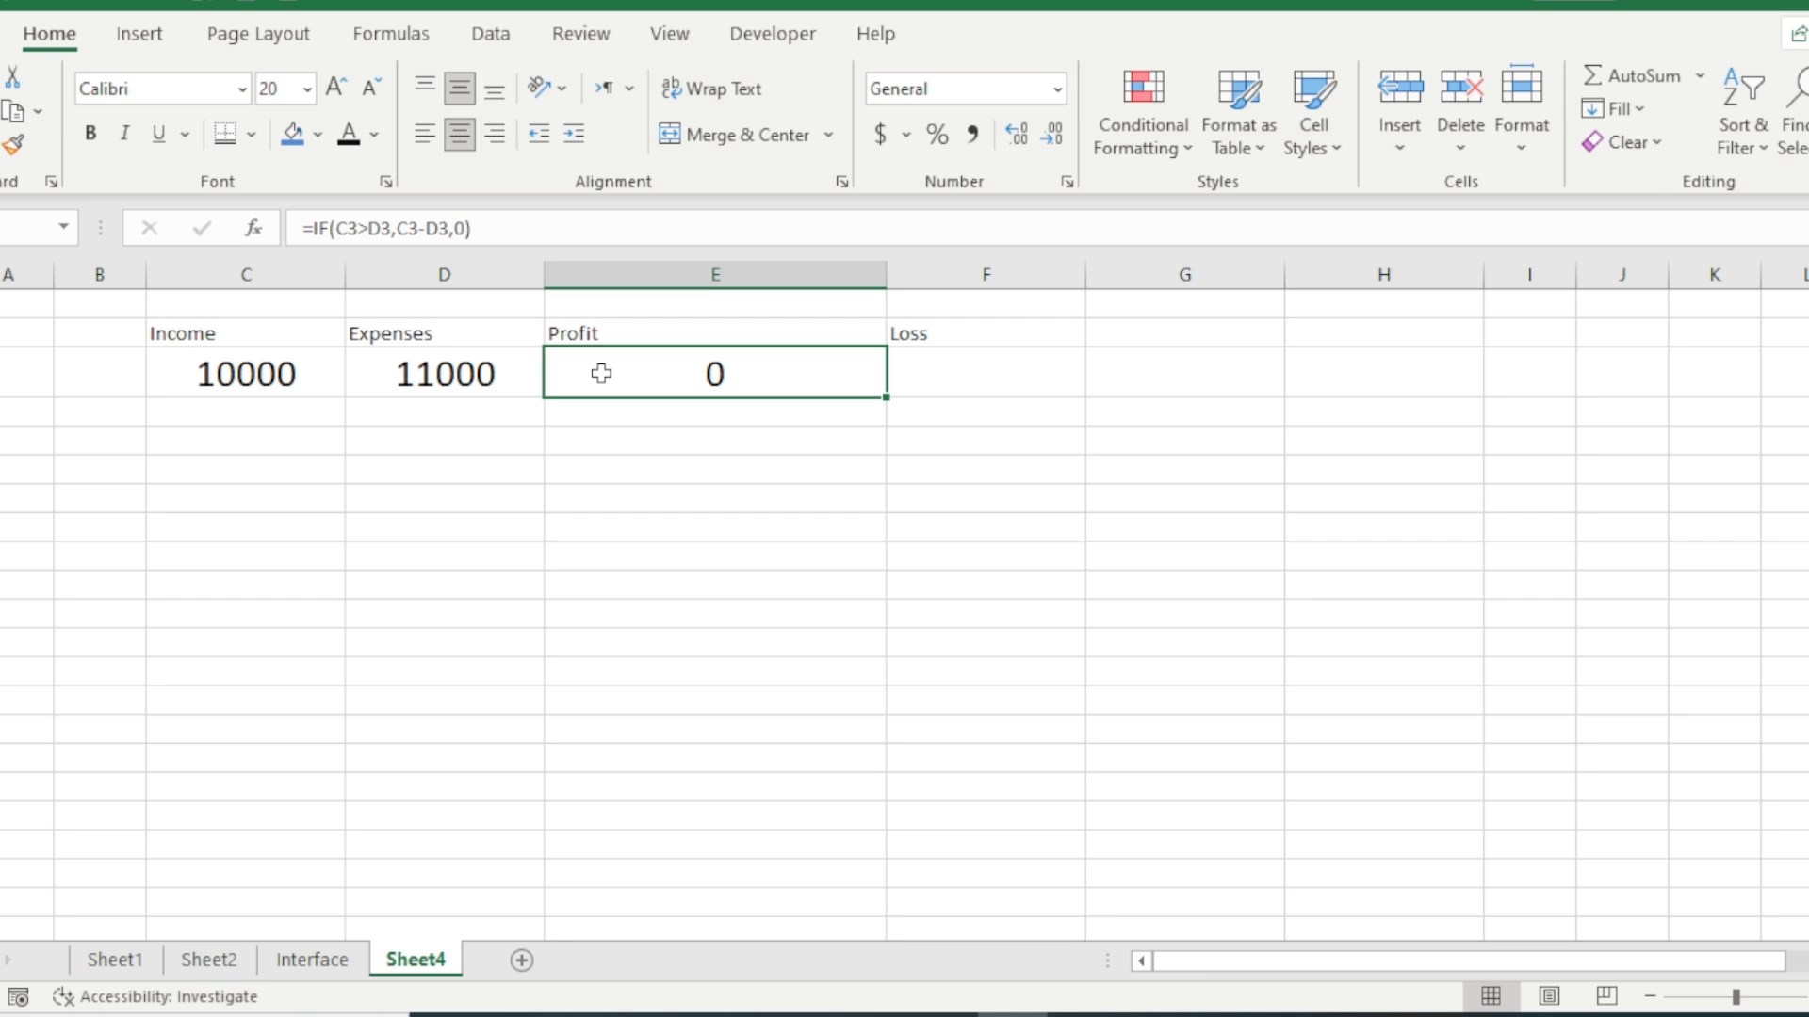
- Widen the Loss column F to make room for its total
left_click_drag(1086, 275, 1216, 292)
left_click(994, 383)
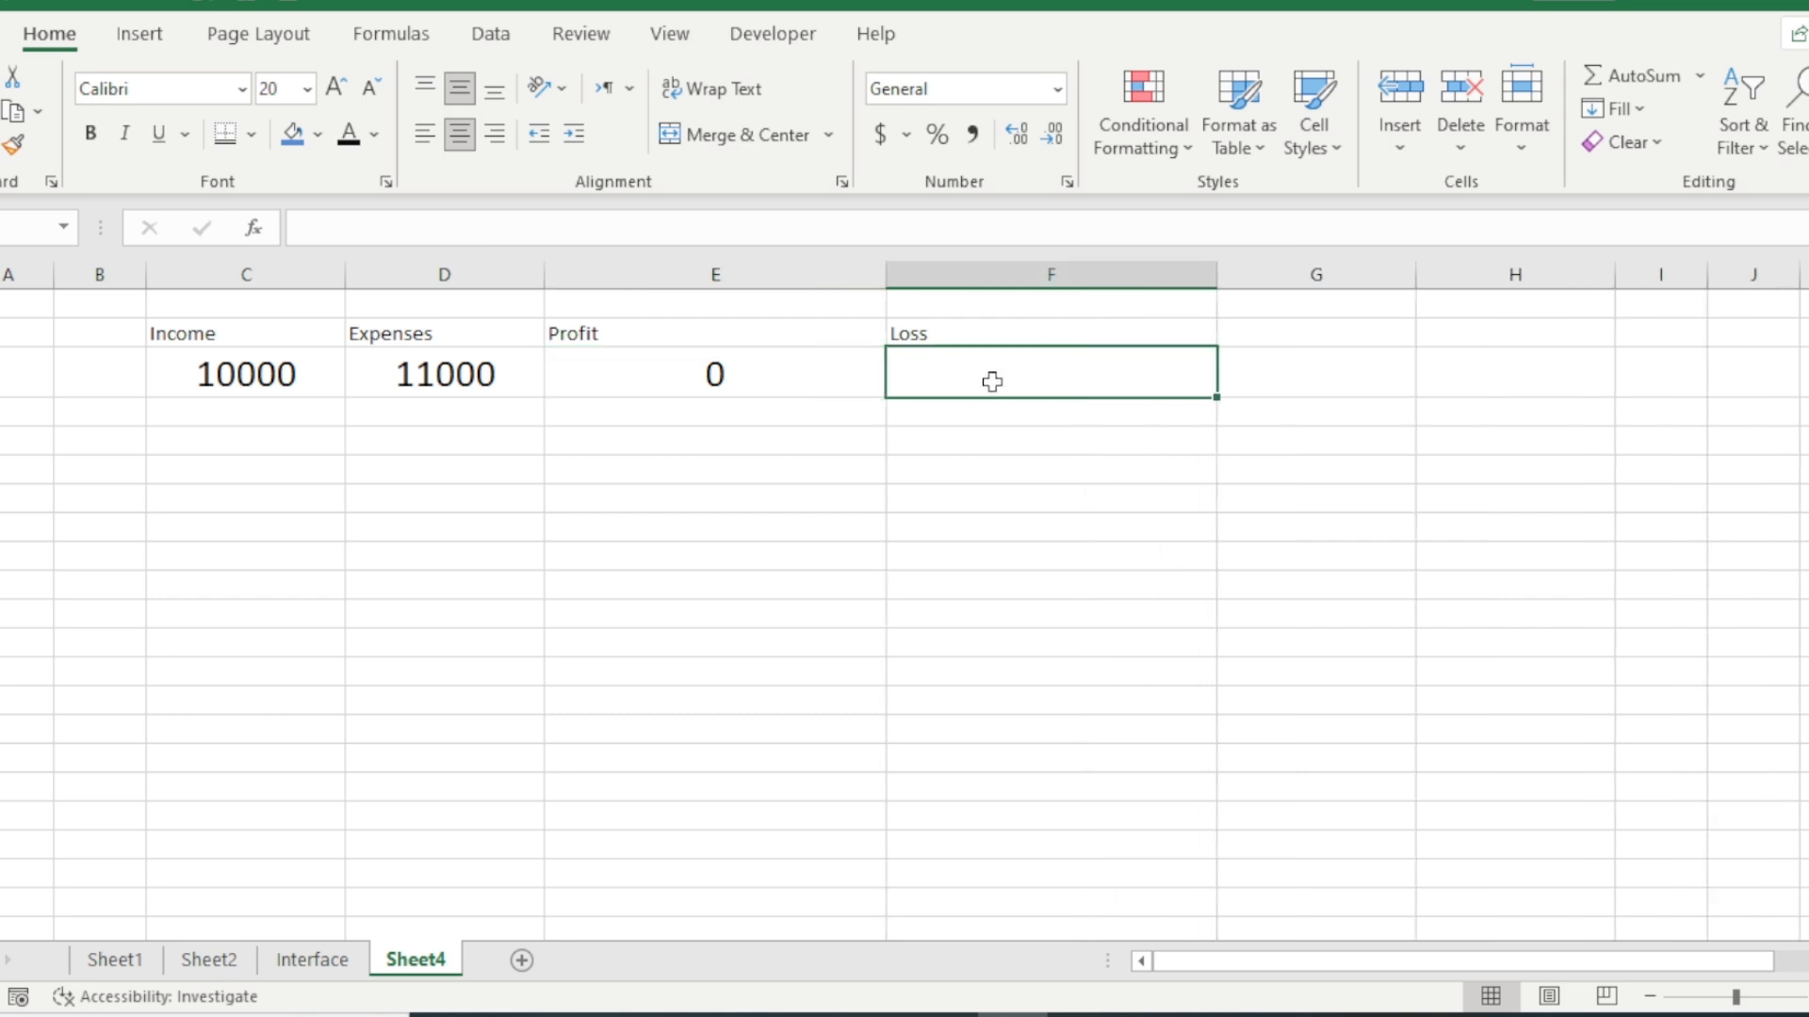
left_click(468, 363)
left_click(283, 377)
- Enter the formula =IF(D3>C3,D3-C3,0) in cell F3 to calculate the loss
left_click(1043, 370)
type("=")
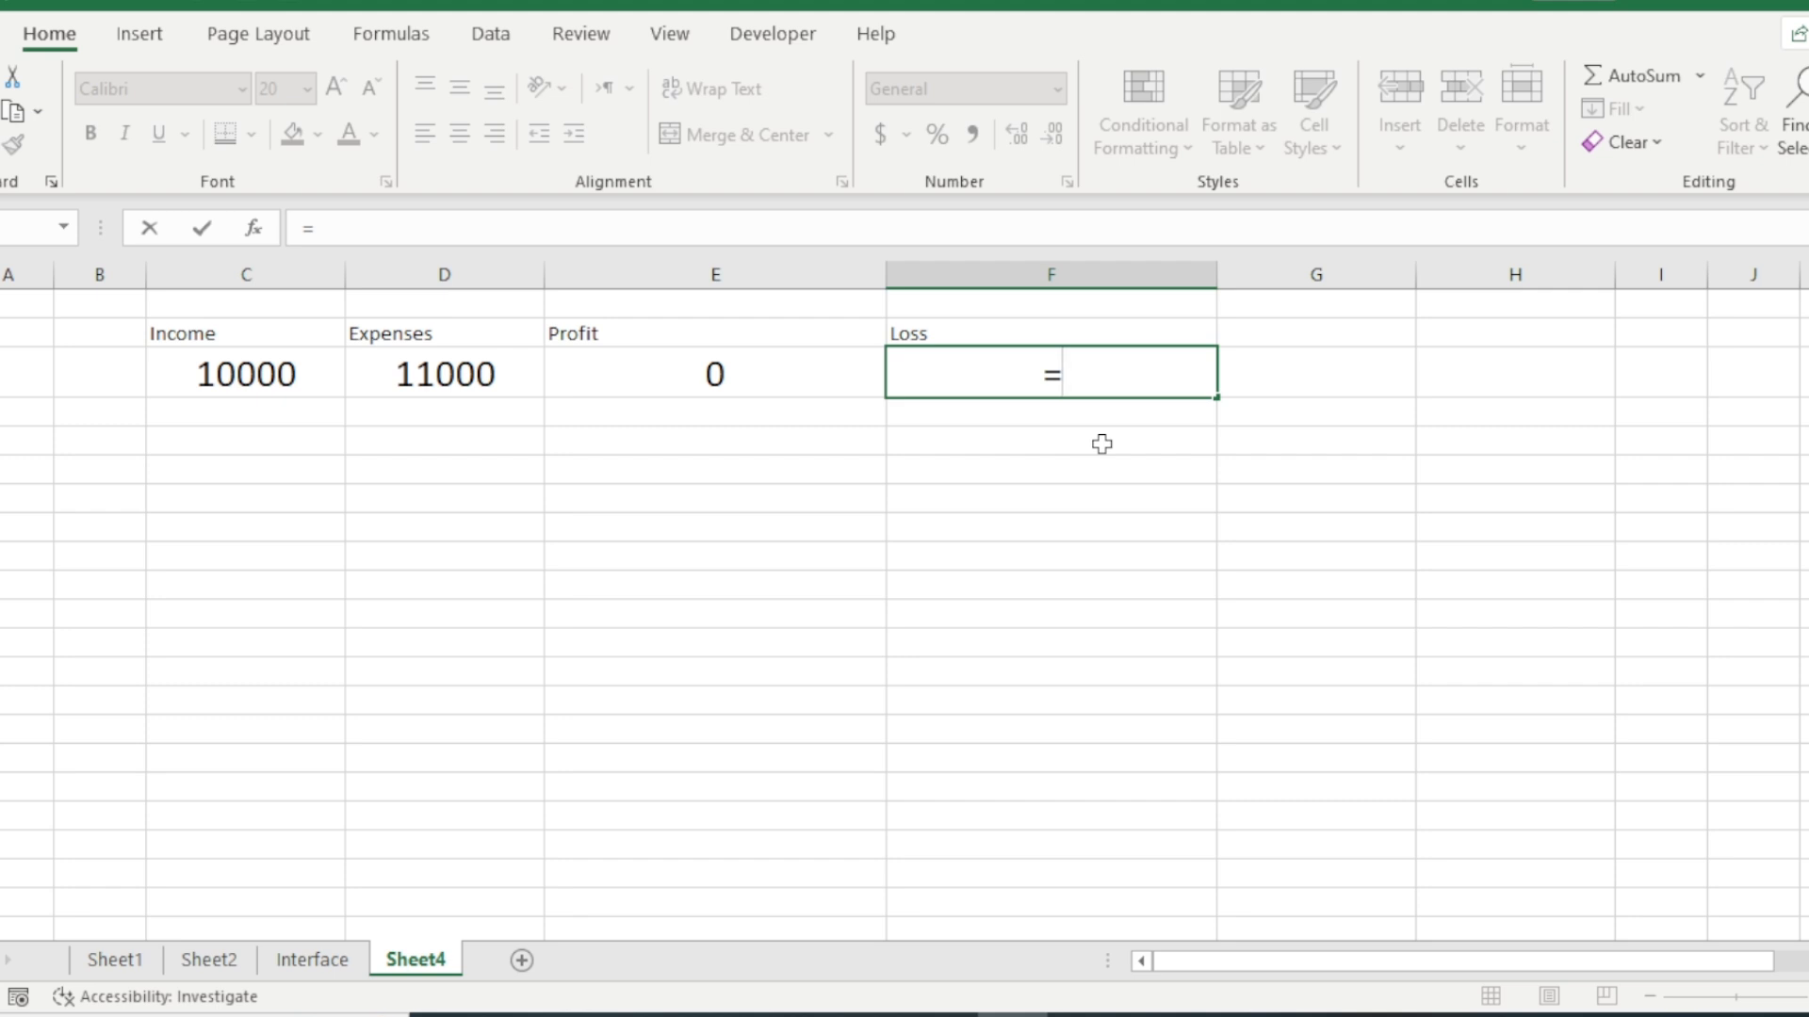
type("if")
key("Tab")
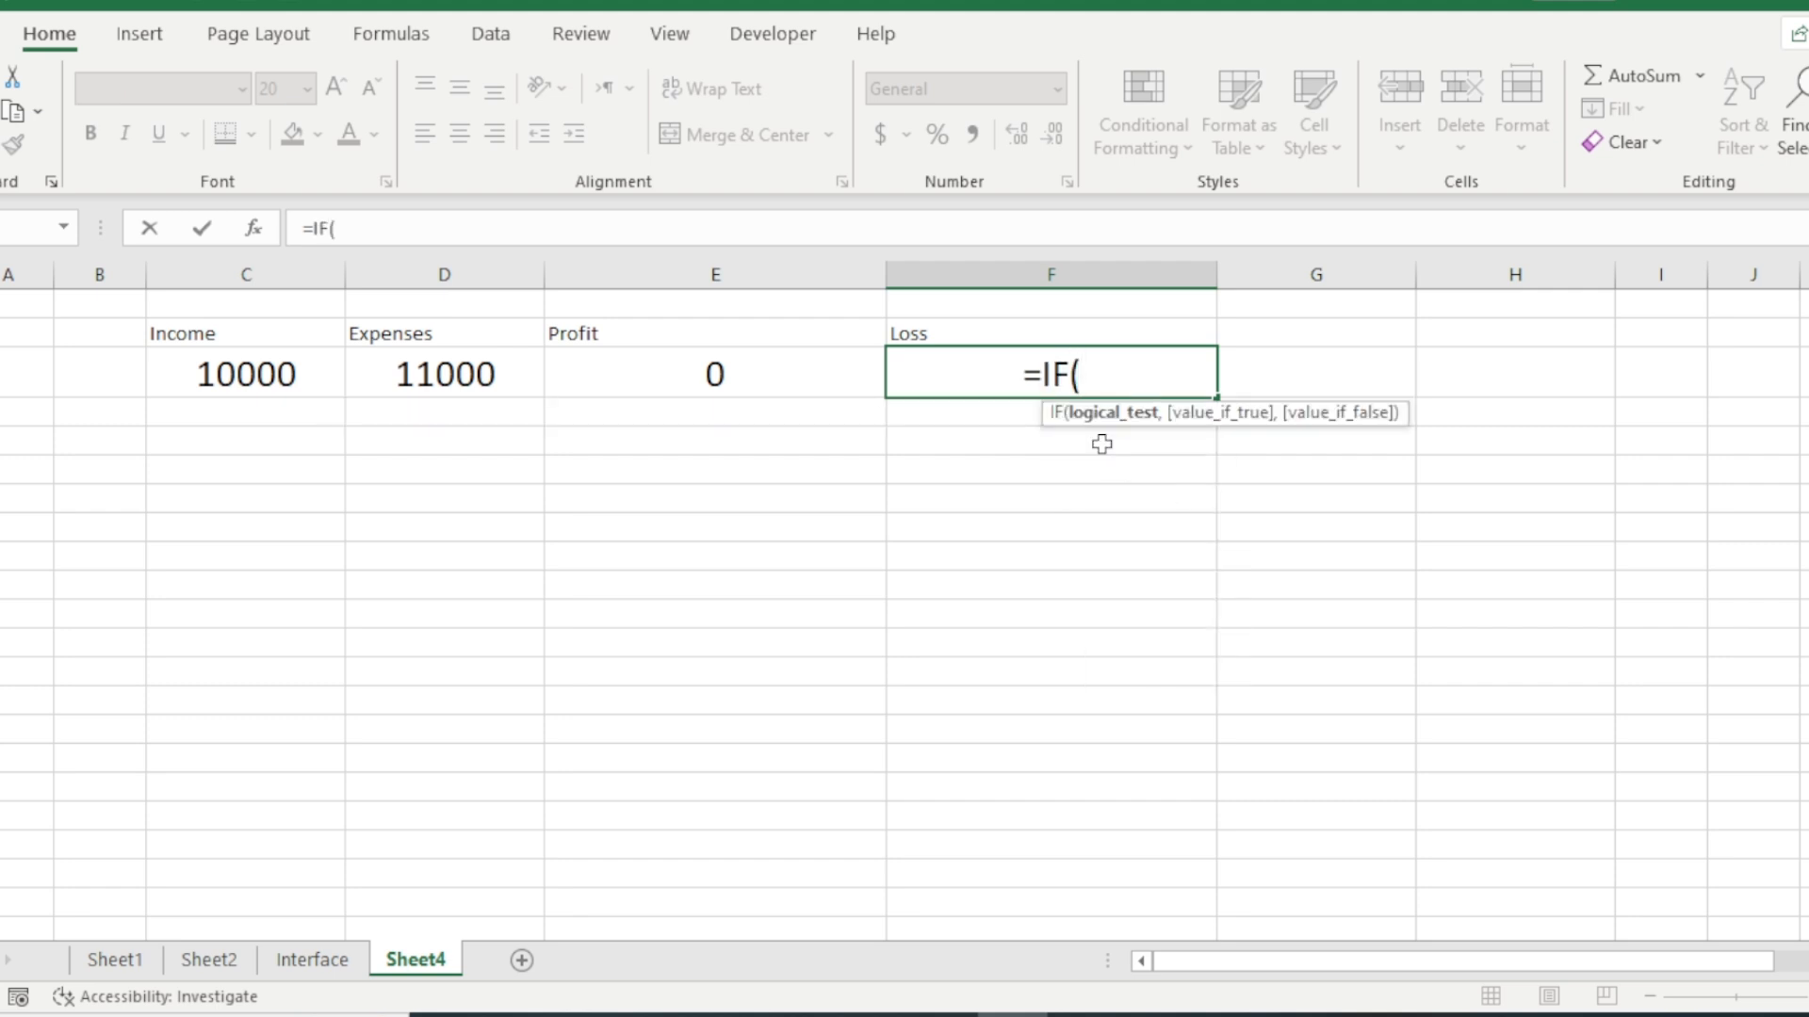
left_click(493, 373)
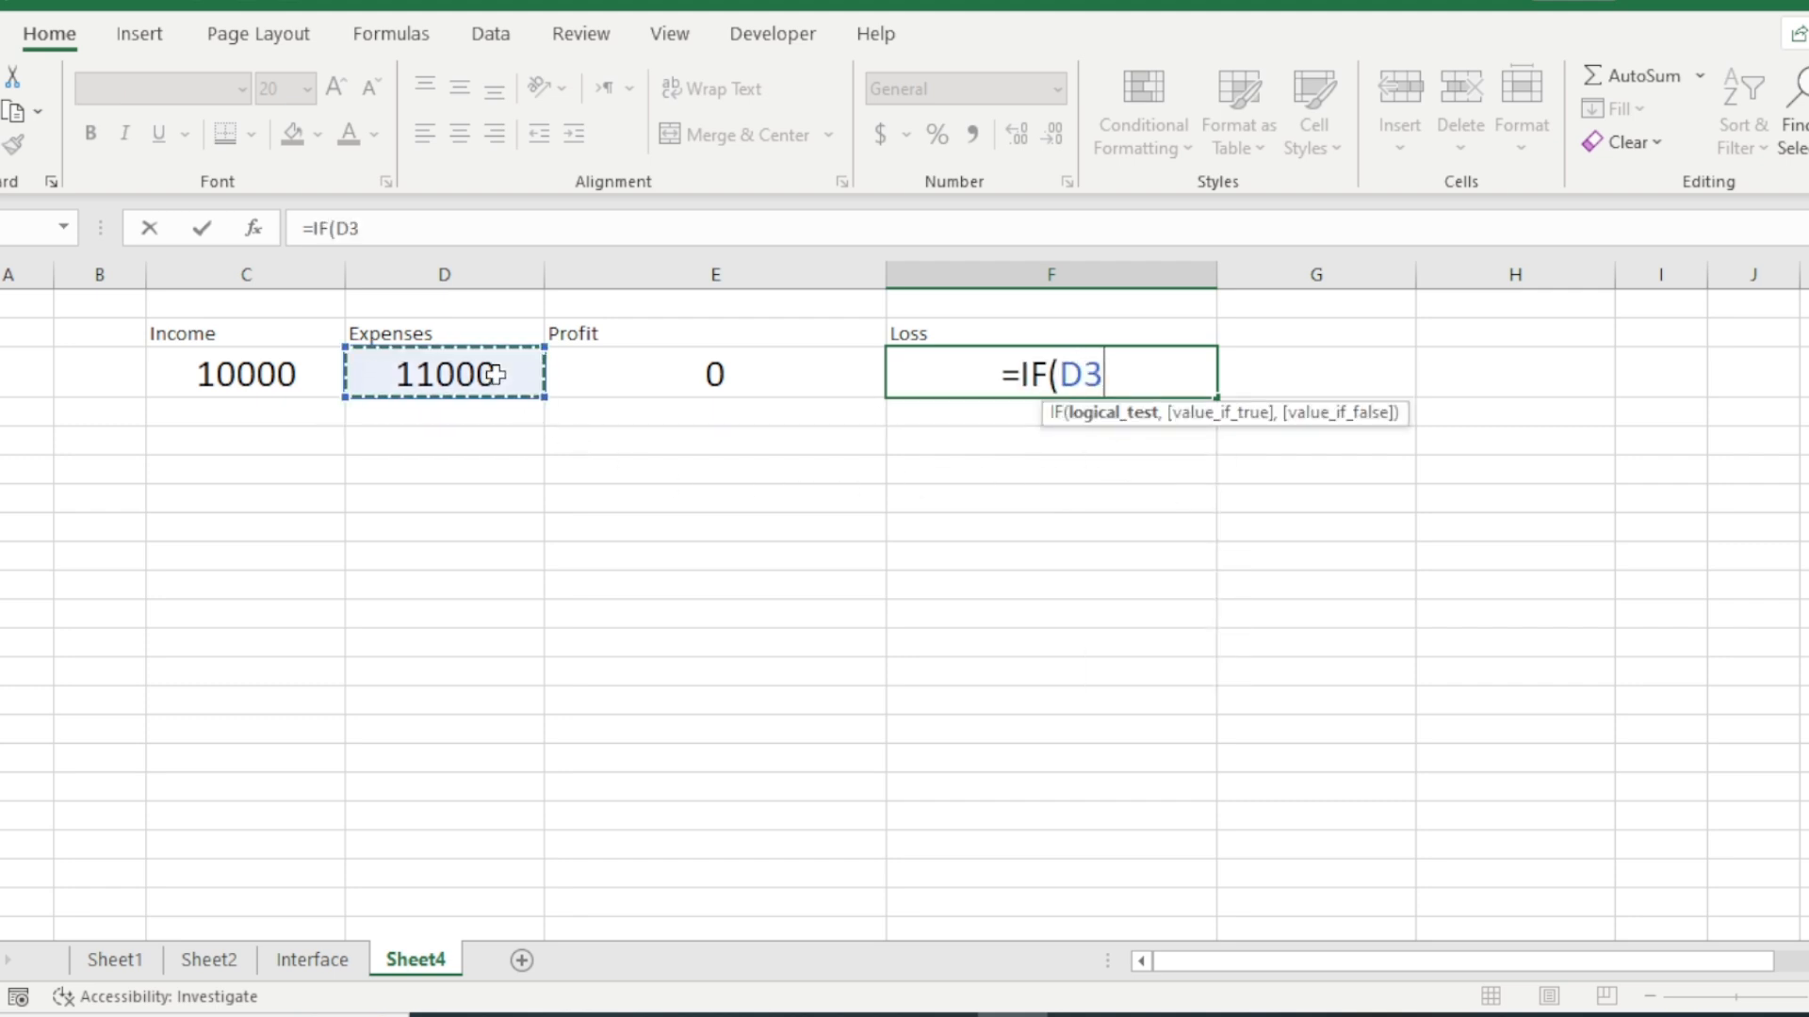
type(">")
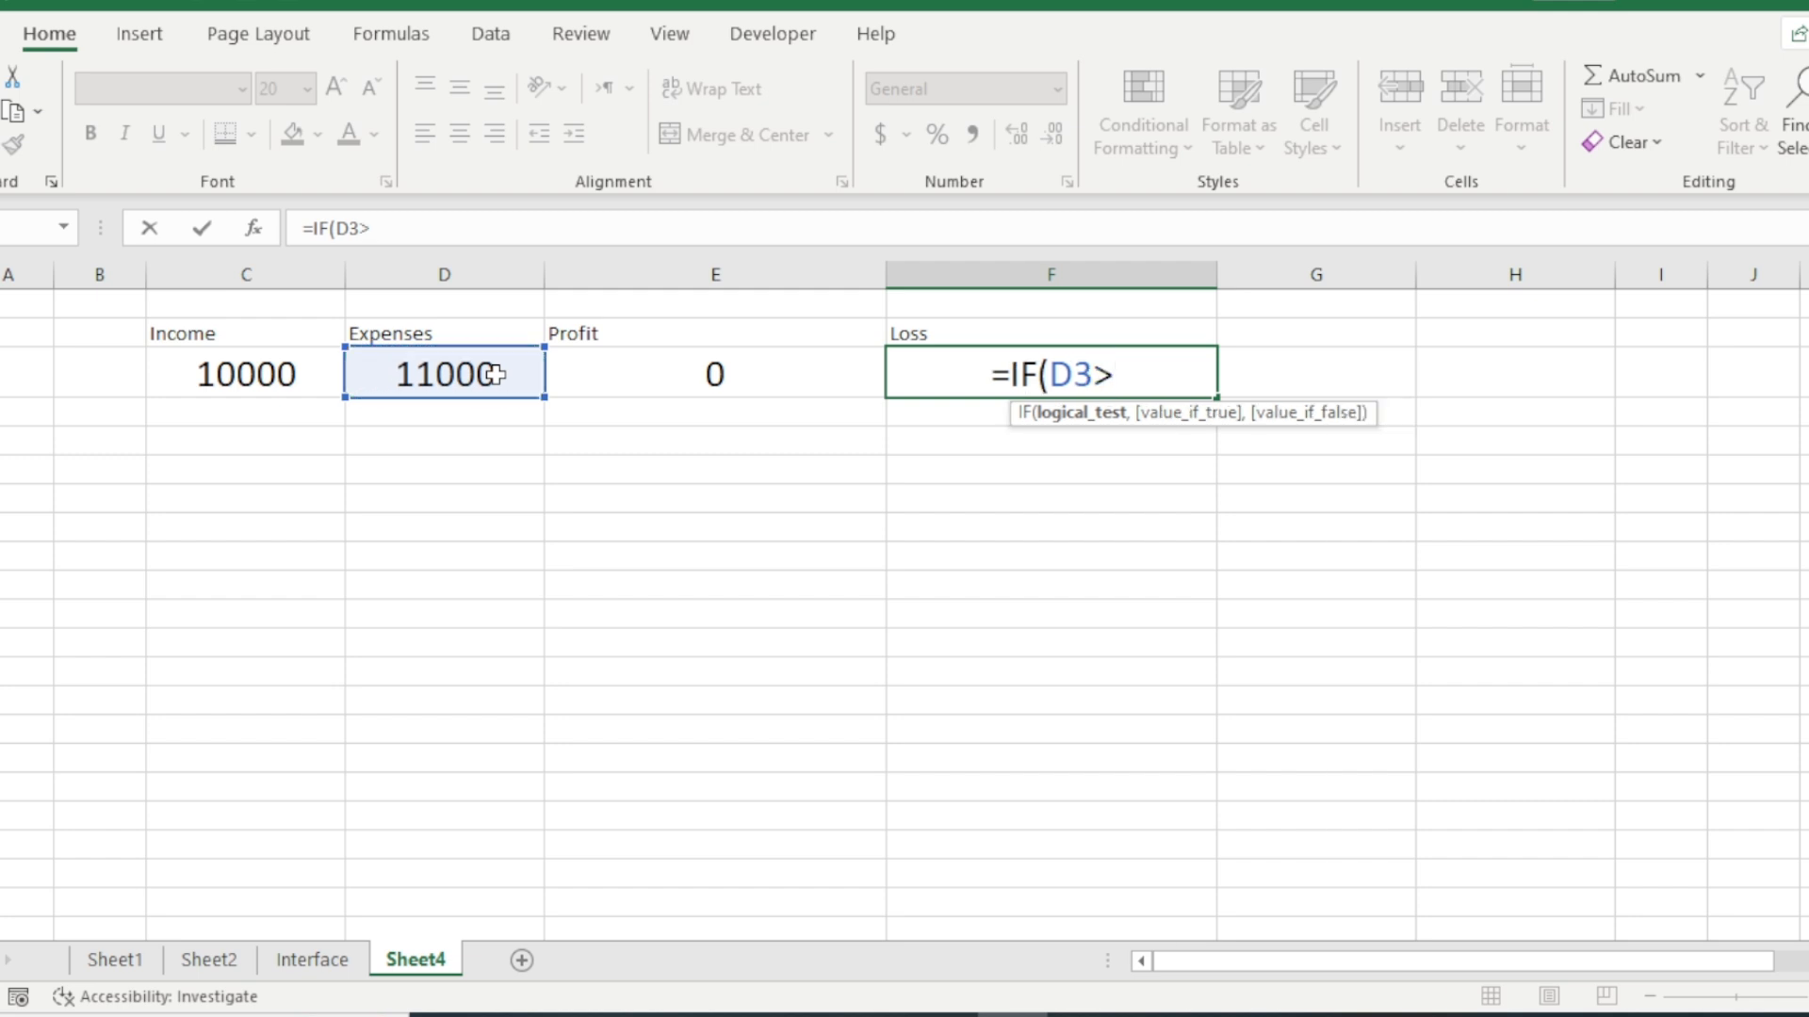
left_click(189, 371)
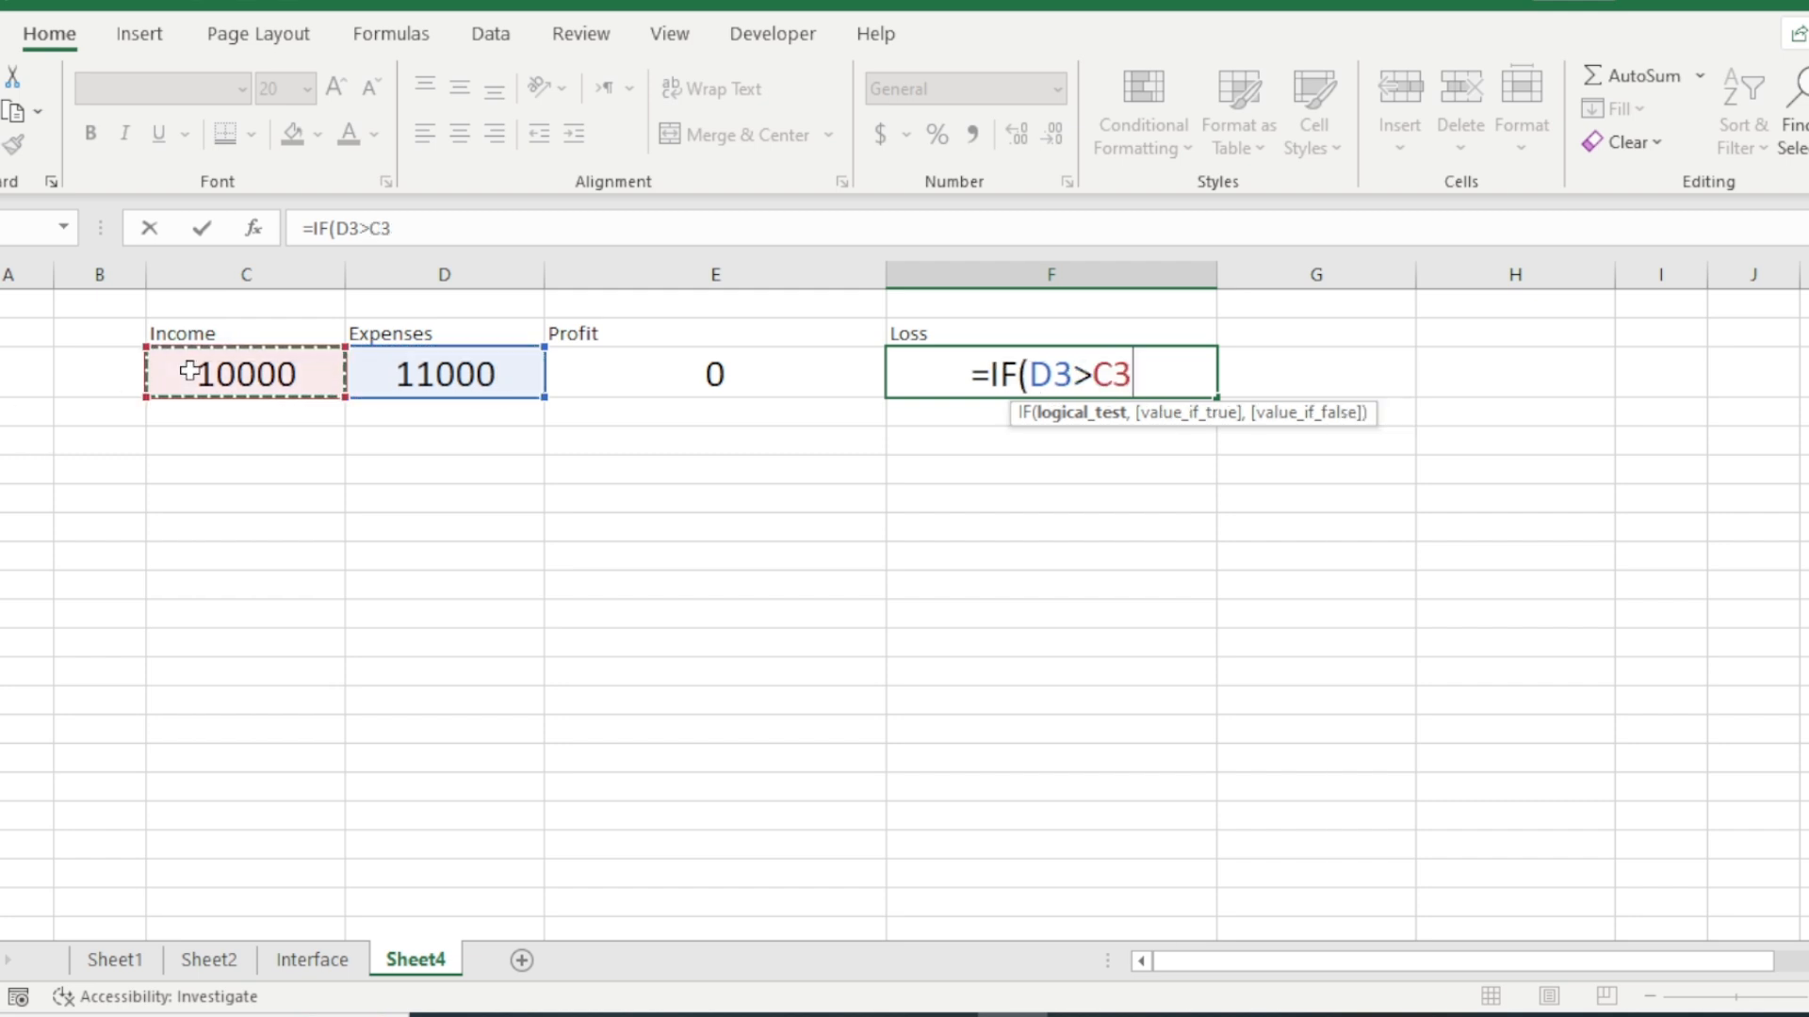
type(",")
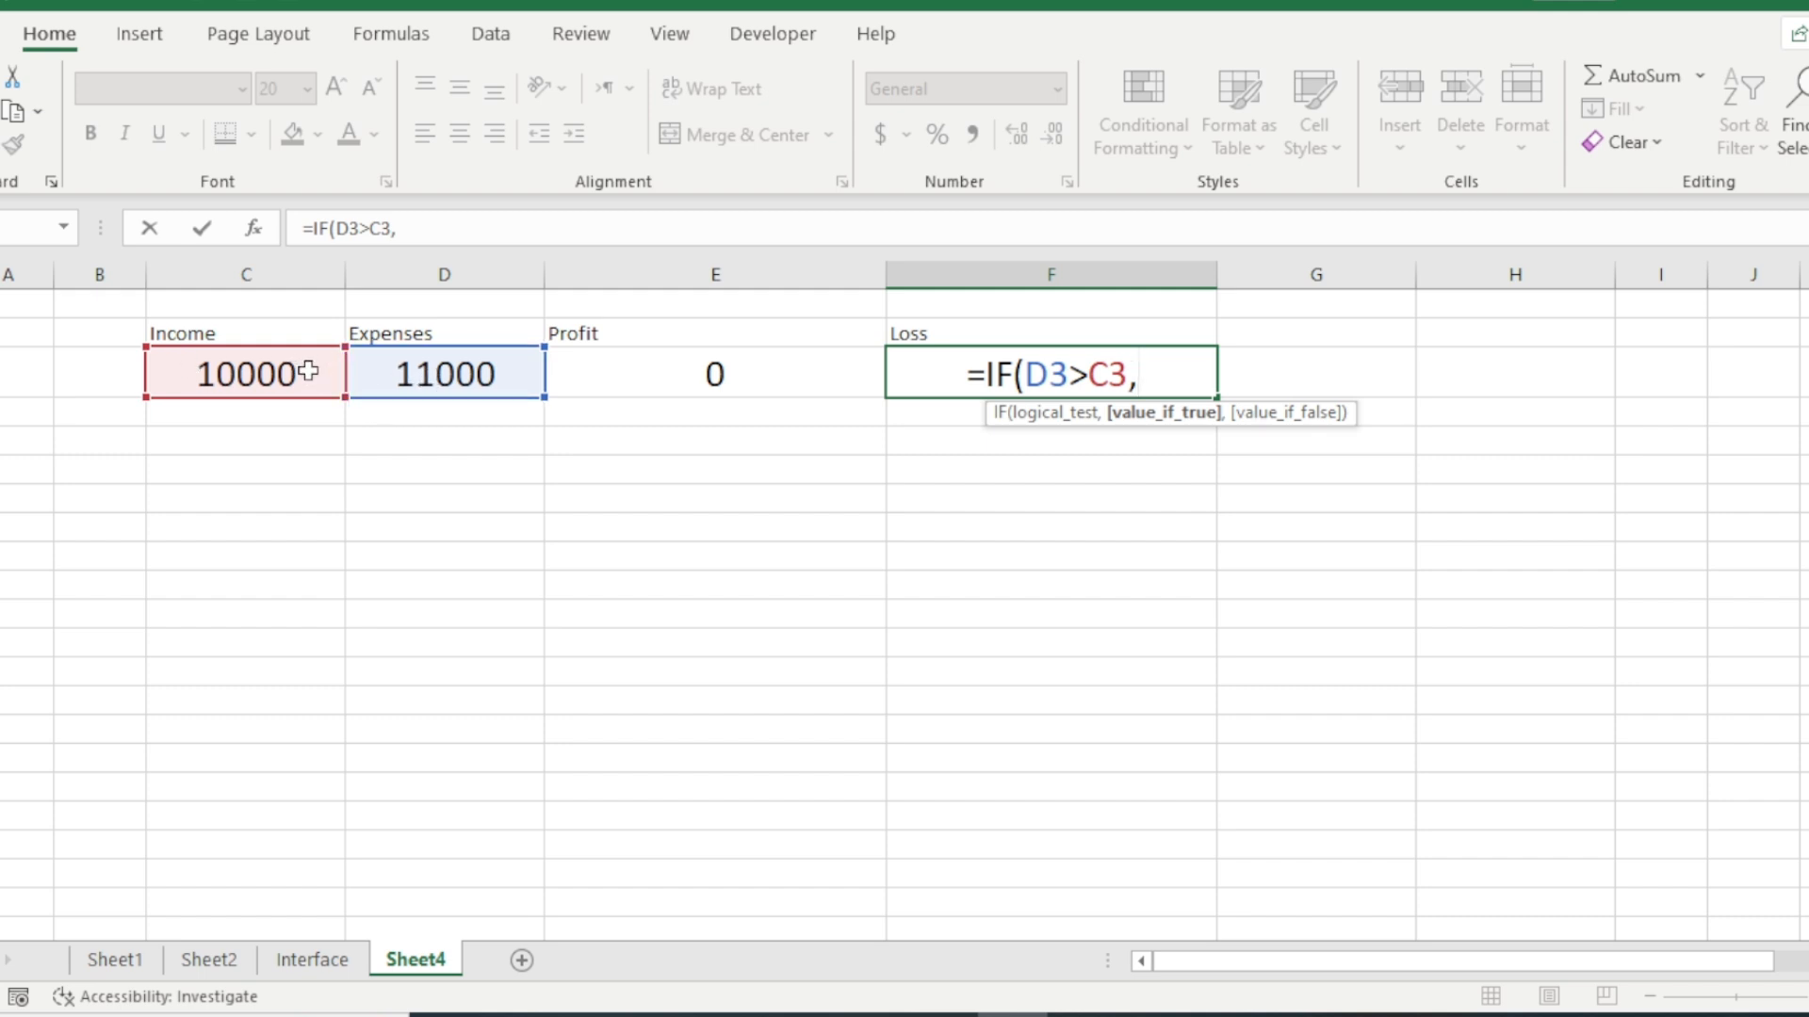
left_click(393, 368)
type("-")
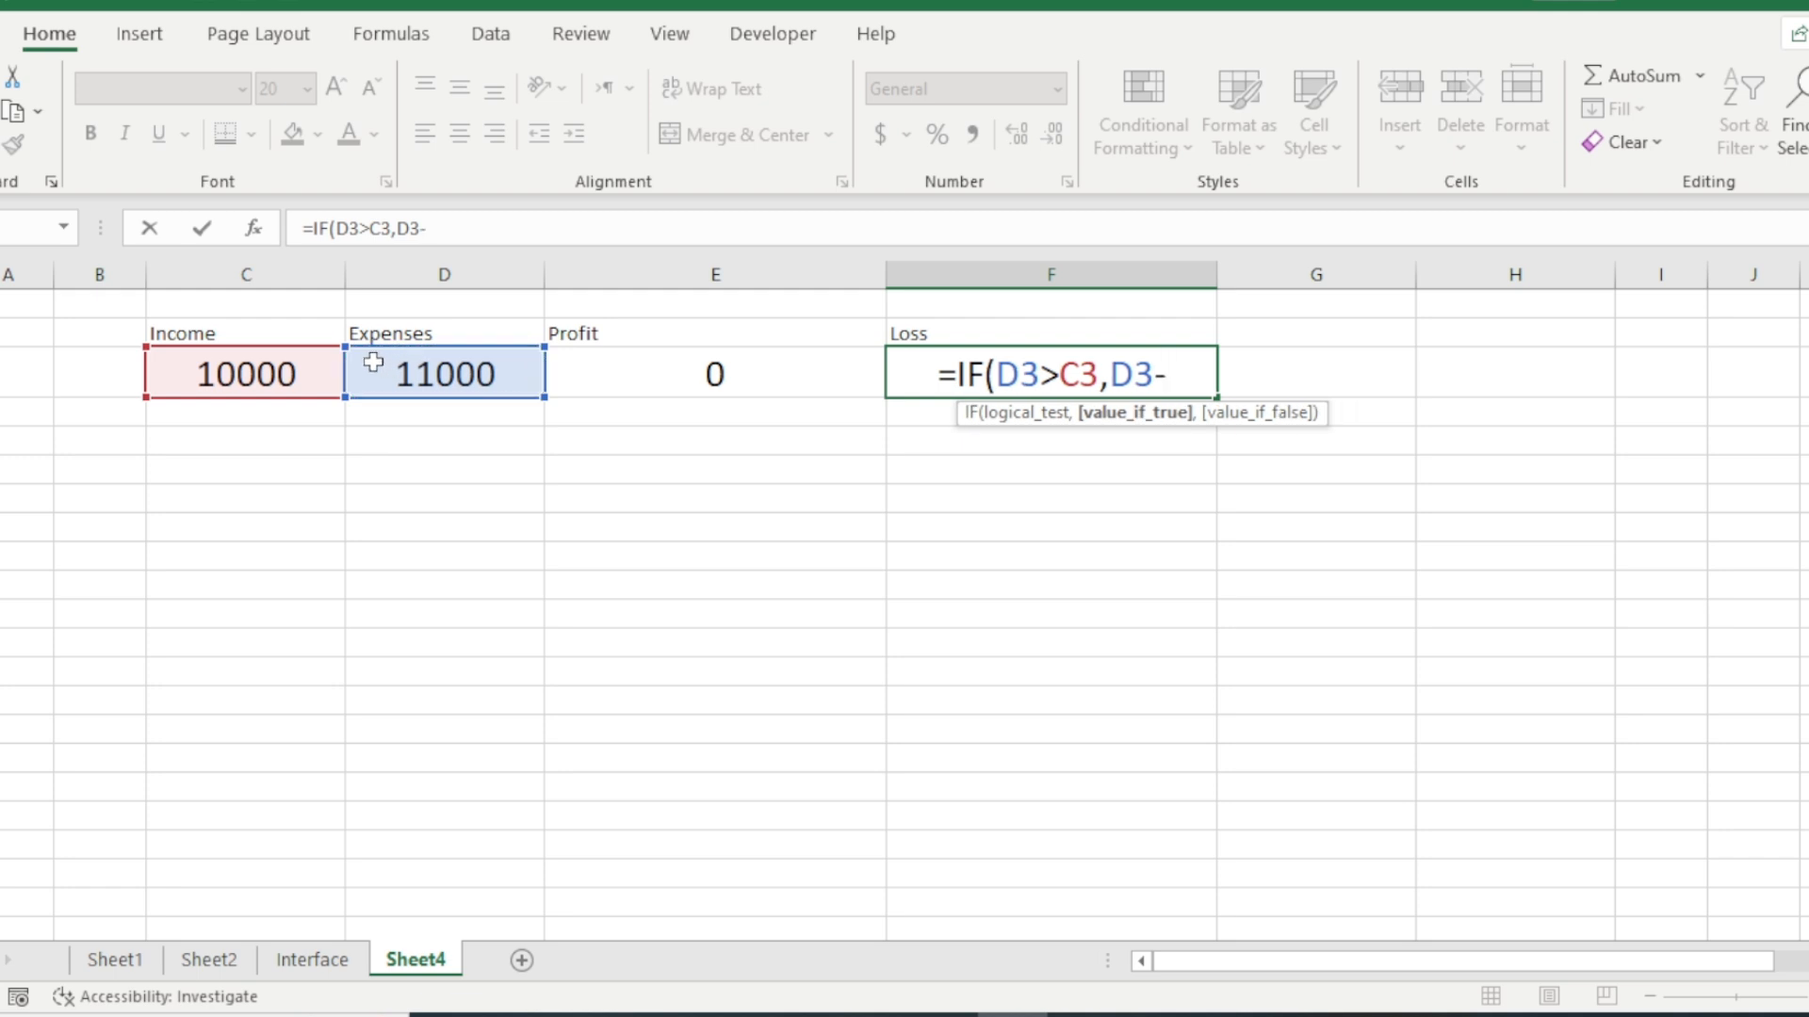
left_click(308, 373)
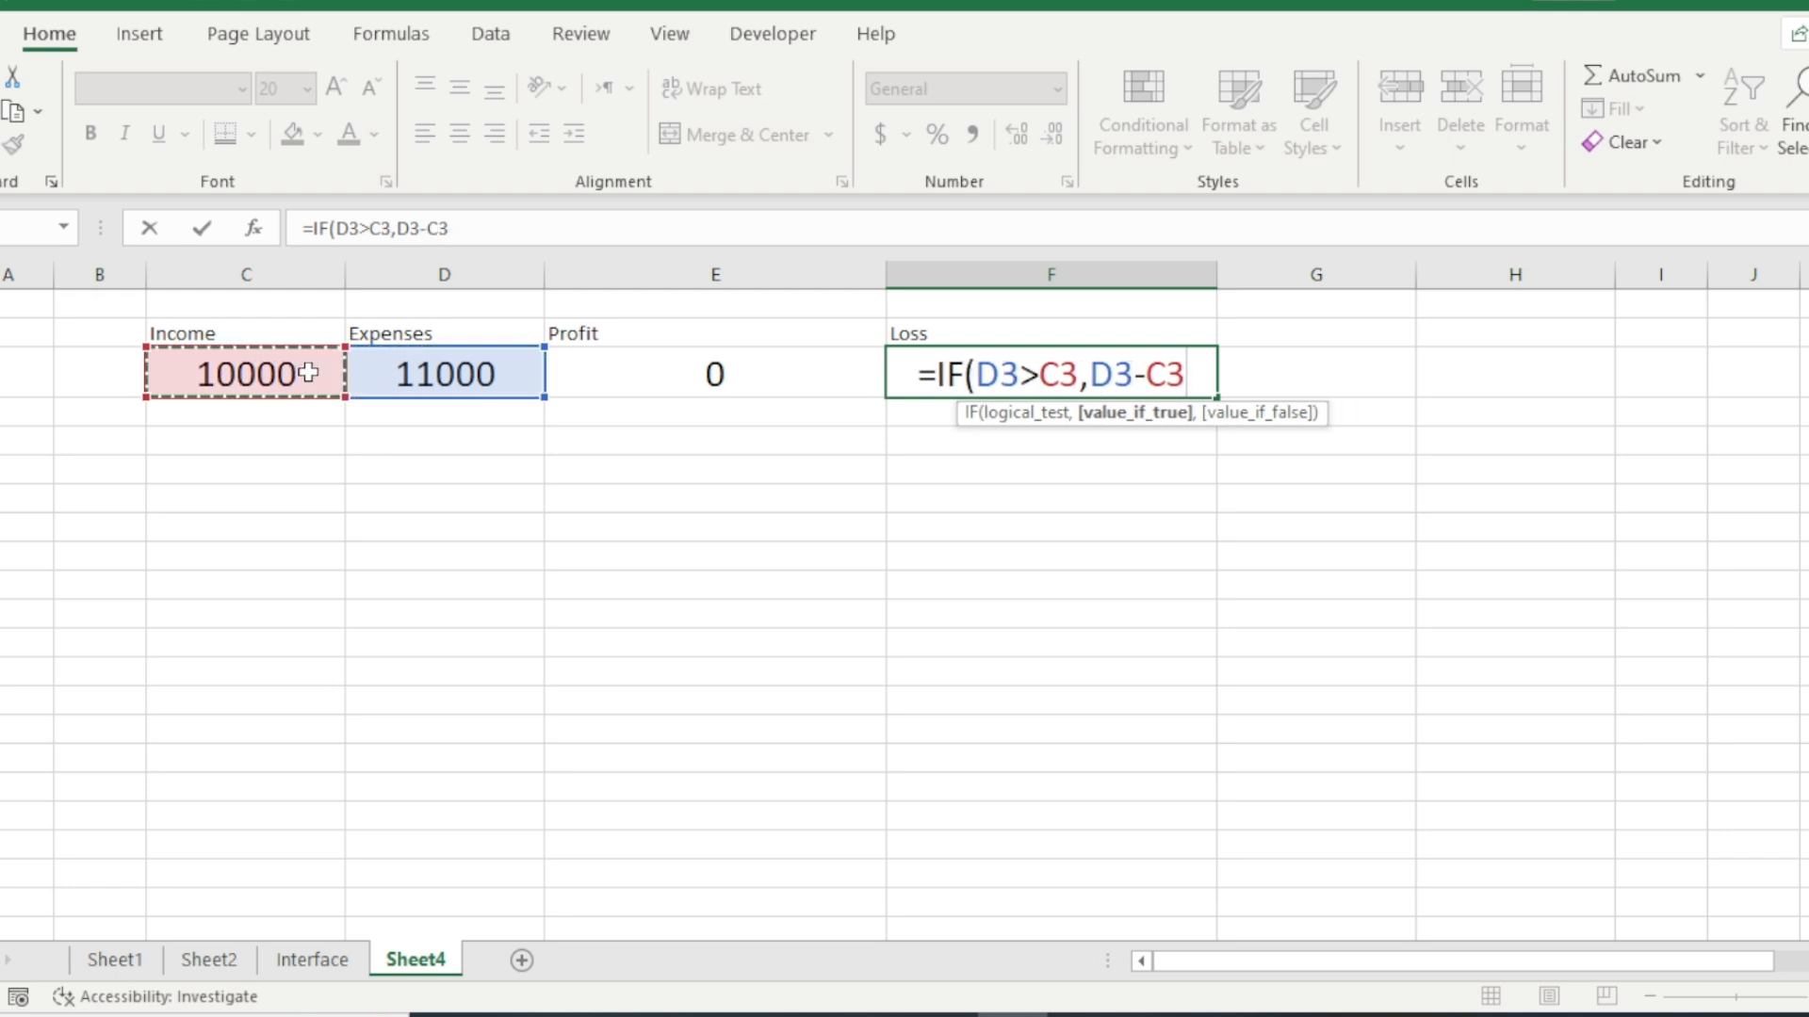
type(",")
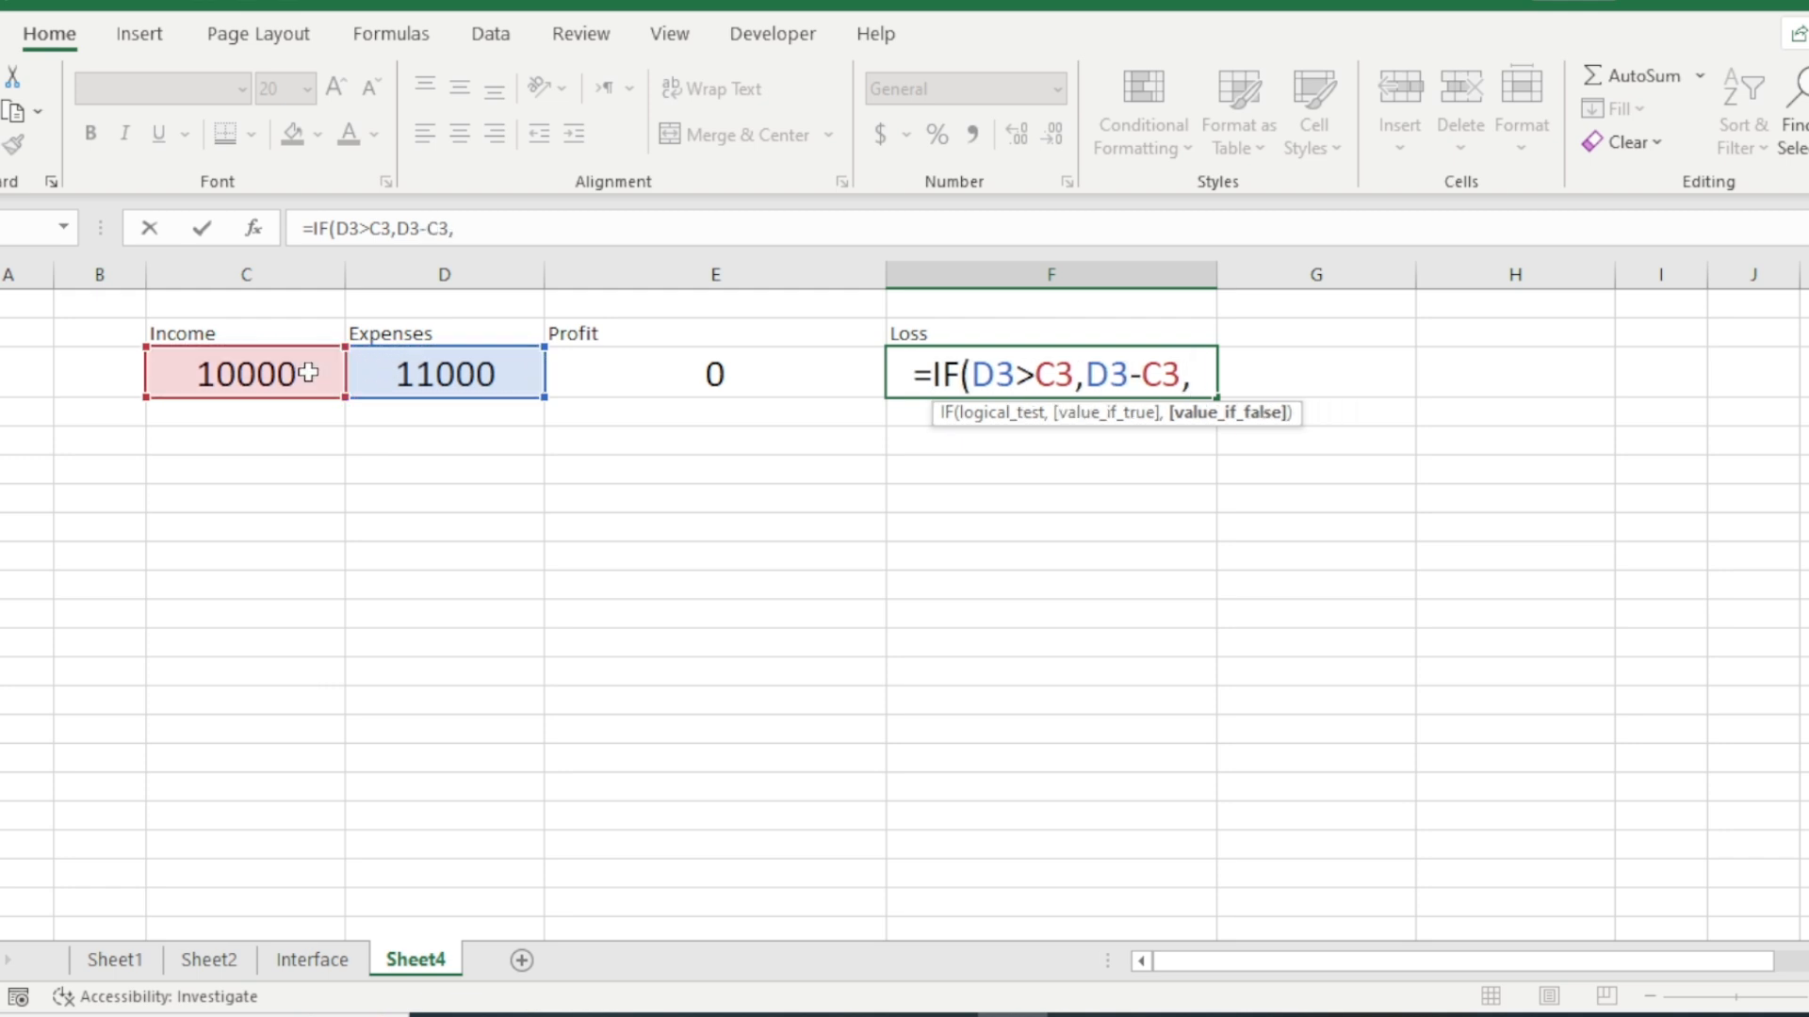
type("0)")
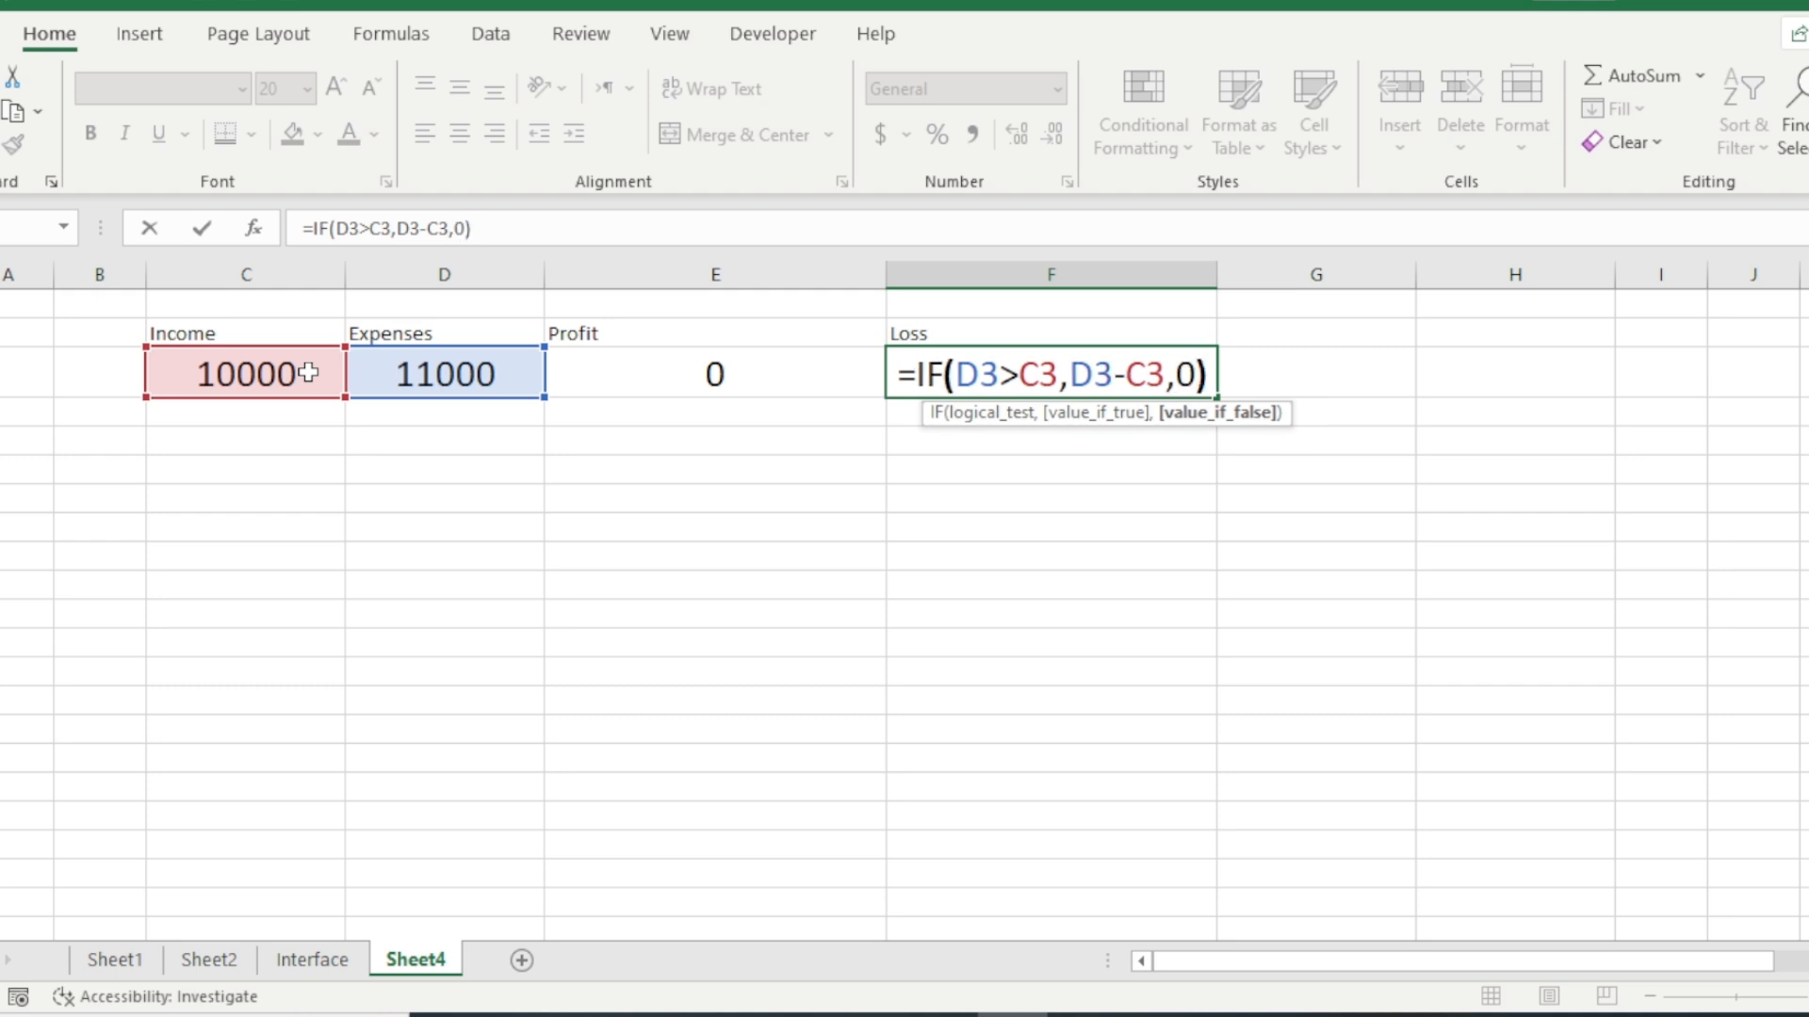
key("Return")
left_click(960, 377)
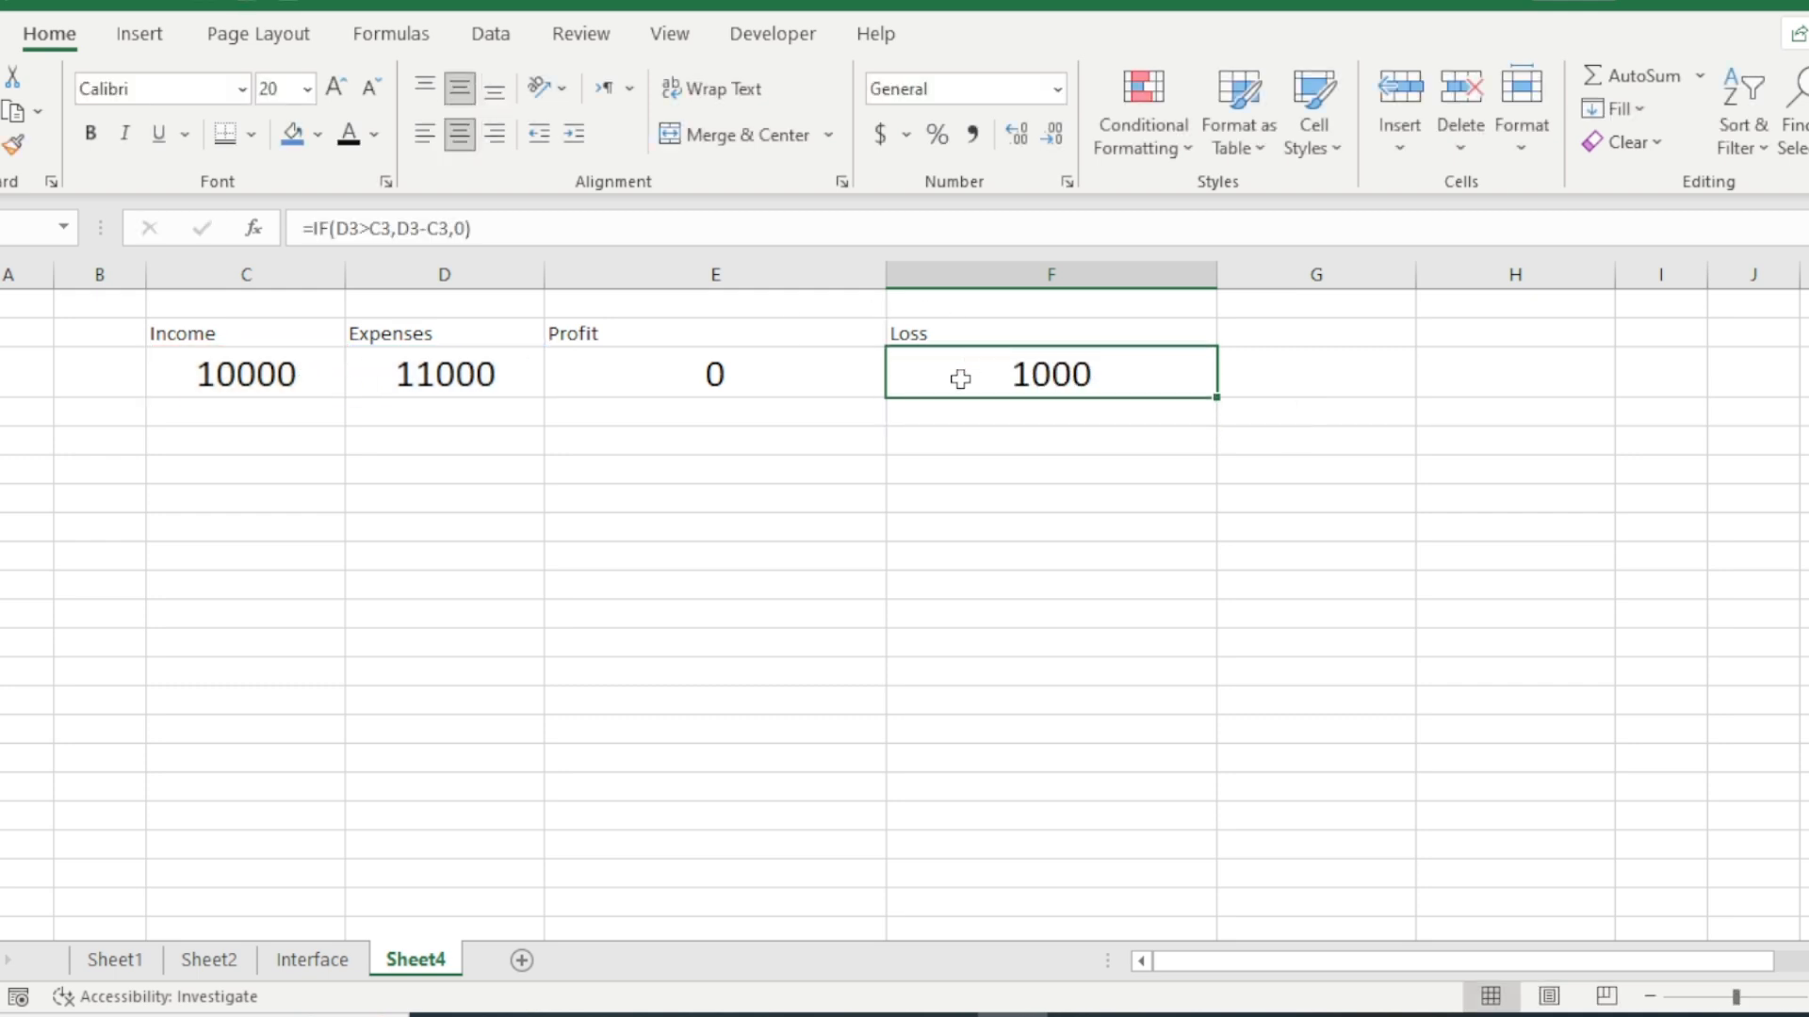
left_click(410, 382)
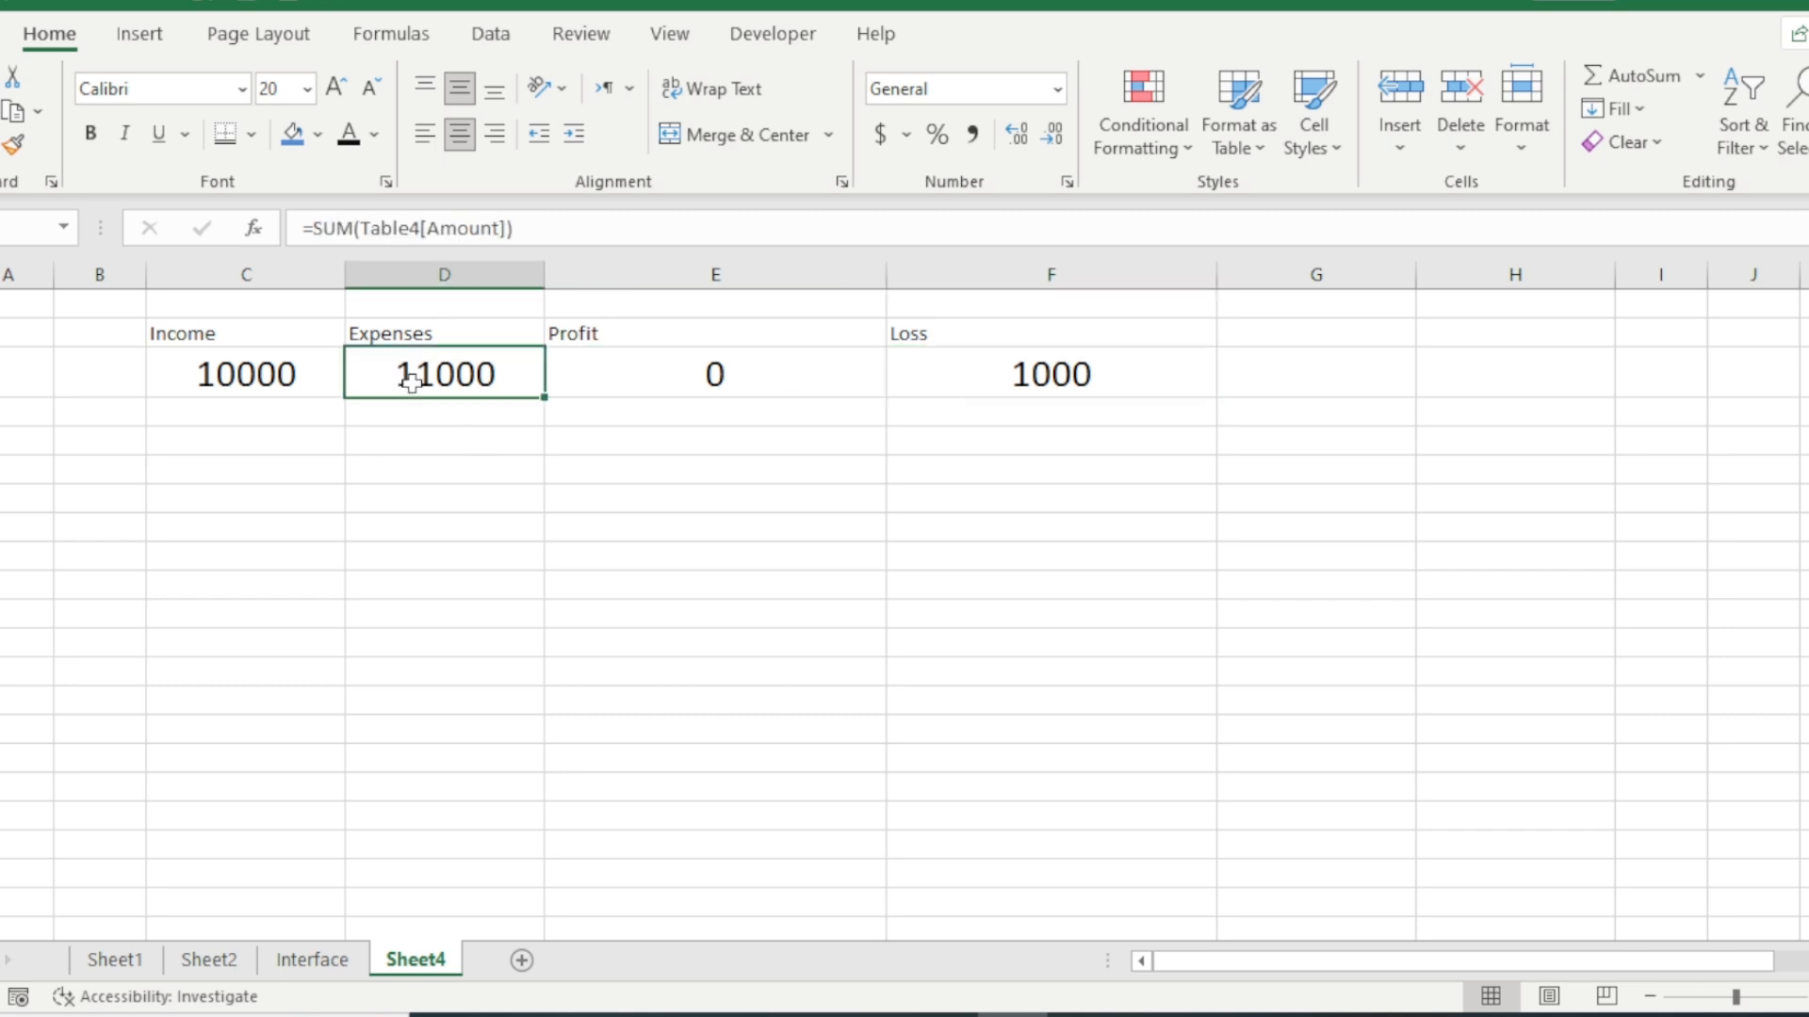
left_click(981, 367)
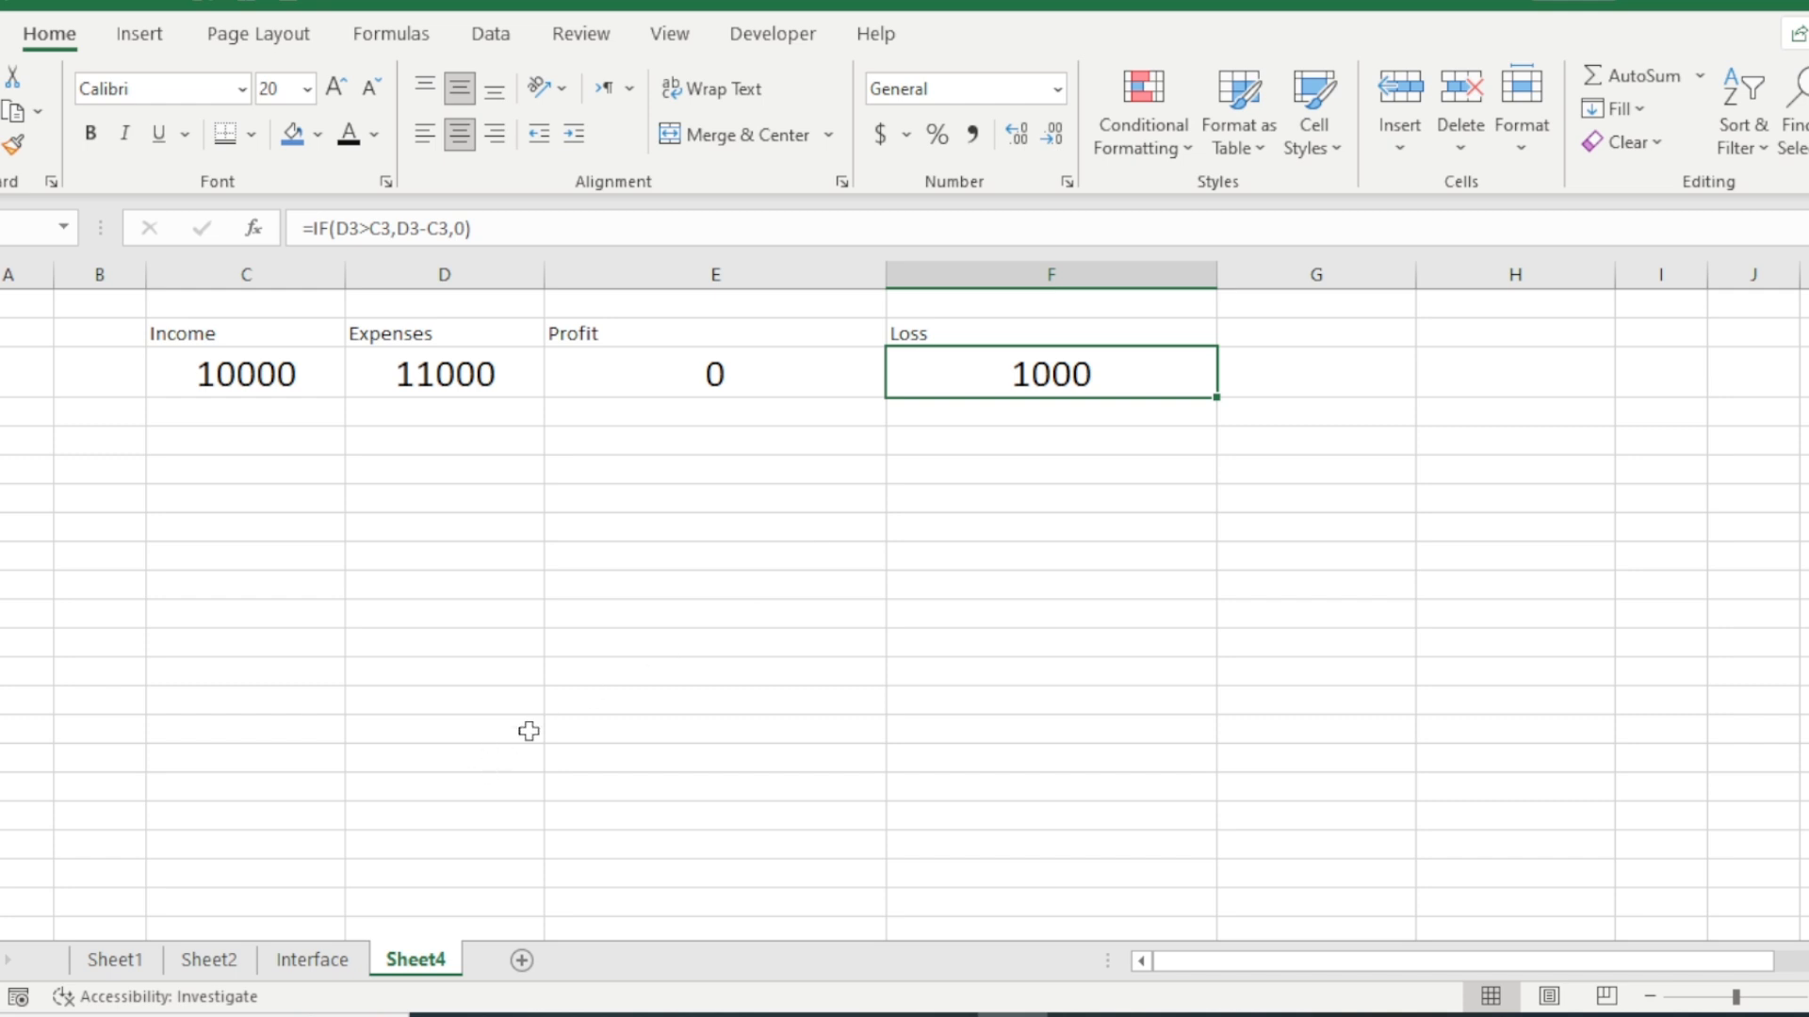
- On the Interface sheet, draw a rectangle about 0.48" high and 1.48" wide beneath the Total Income title
left_click(341, 961)
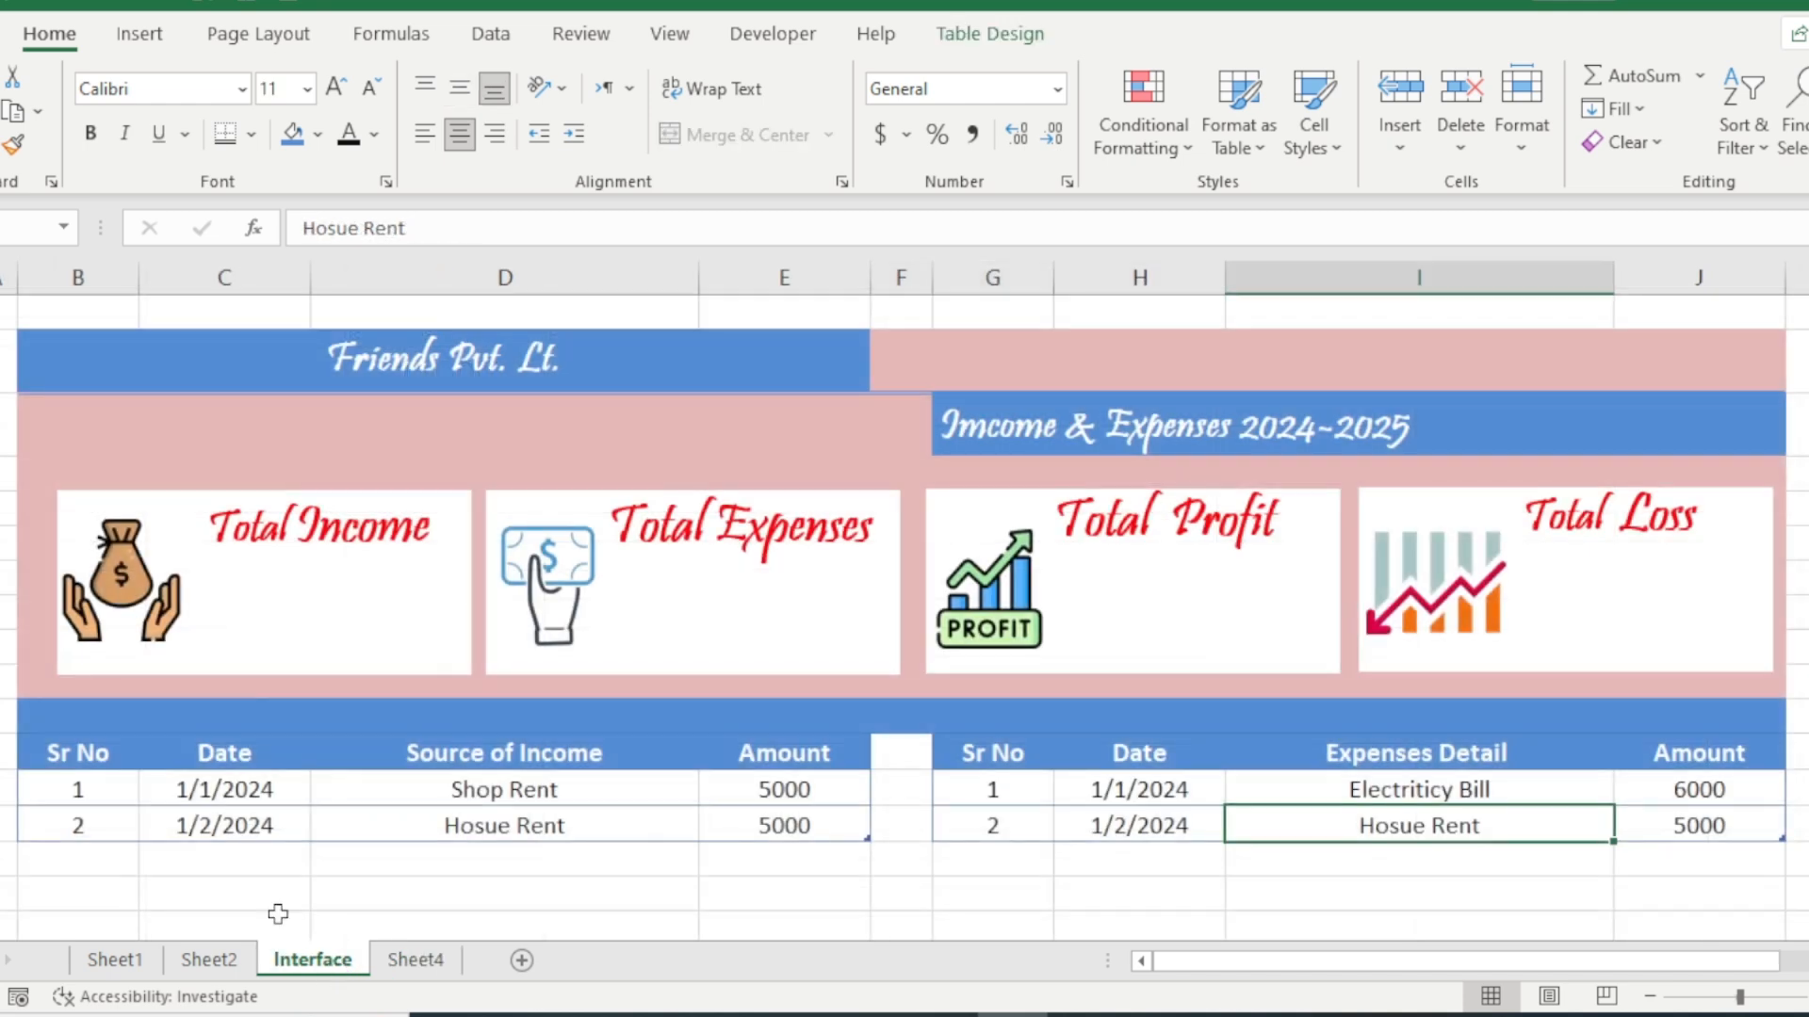
left_click(274, 626)
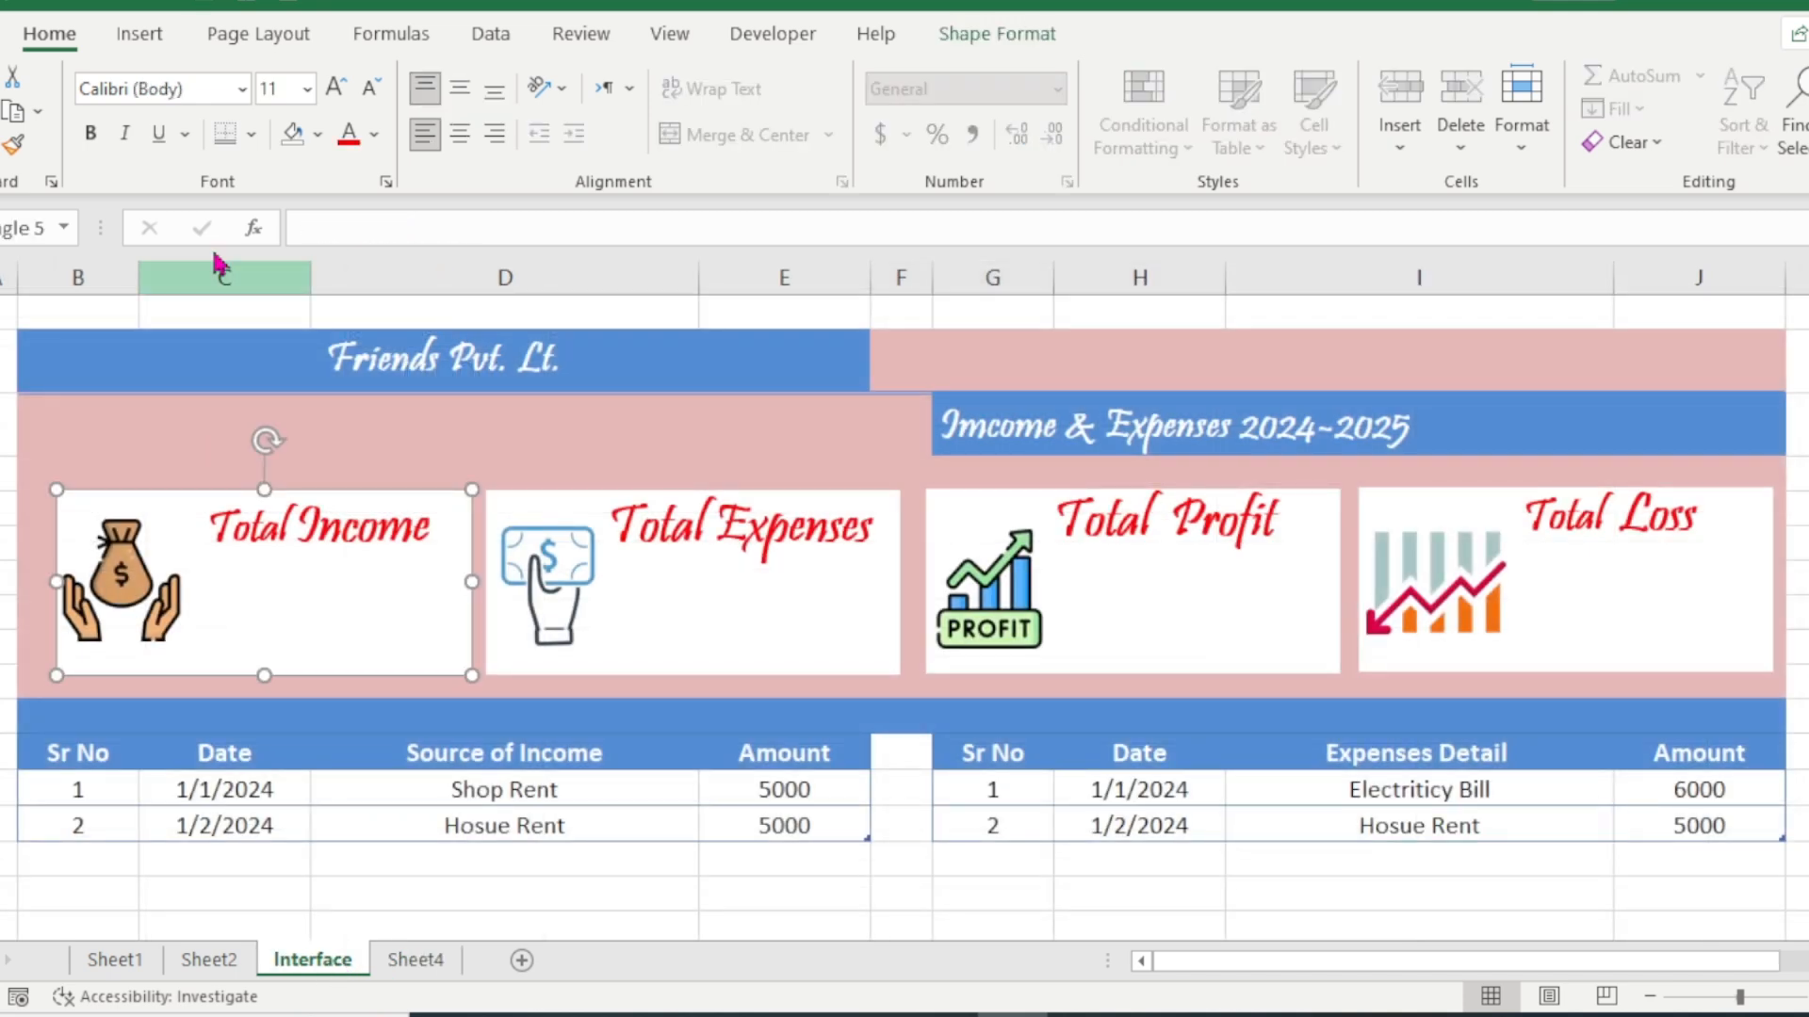
left_click(138, 33)
left_click(282, 122)
left_click(324, 231)
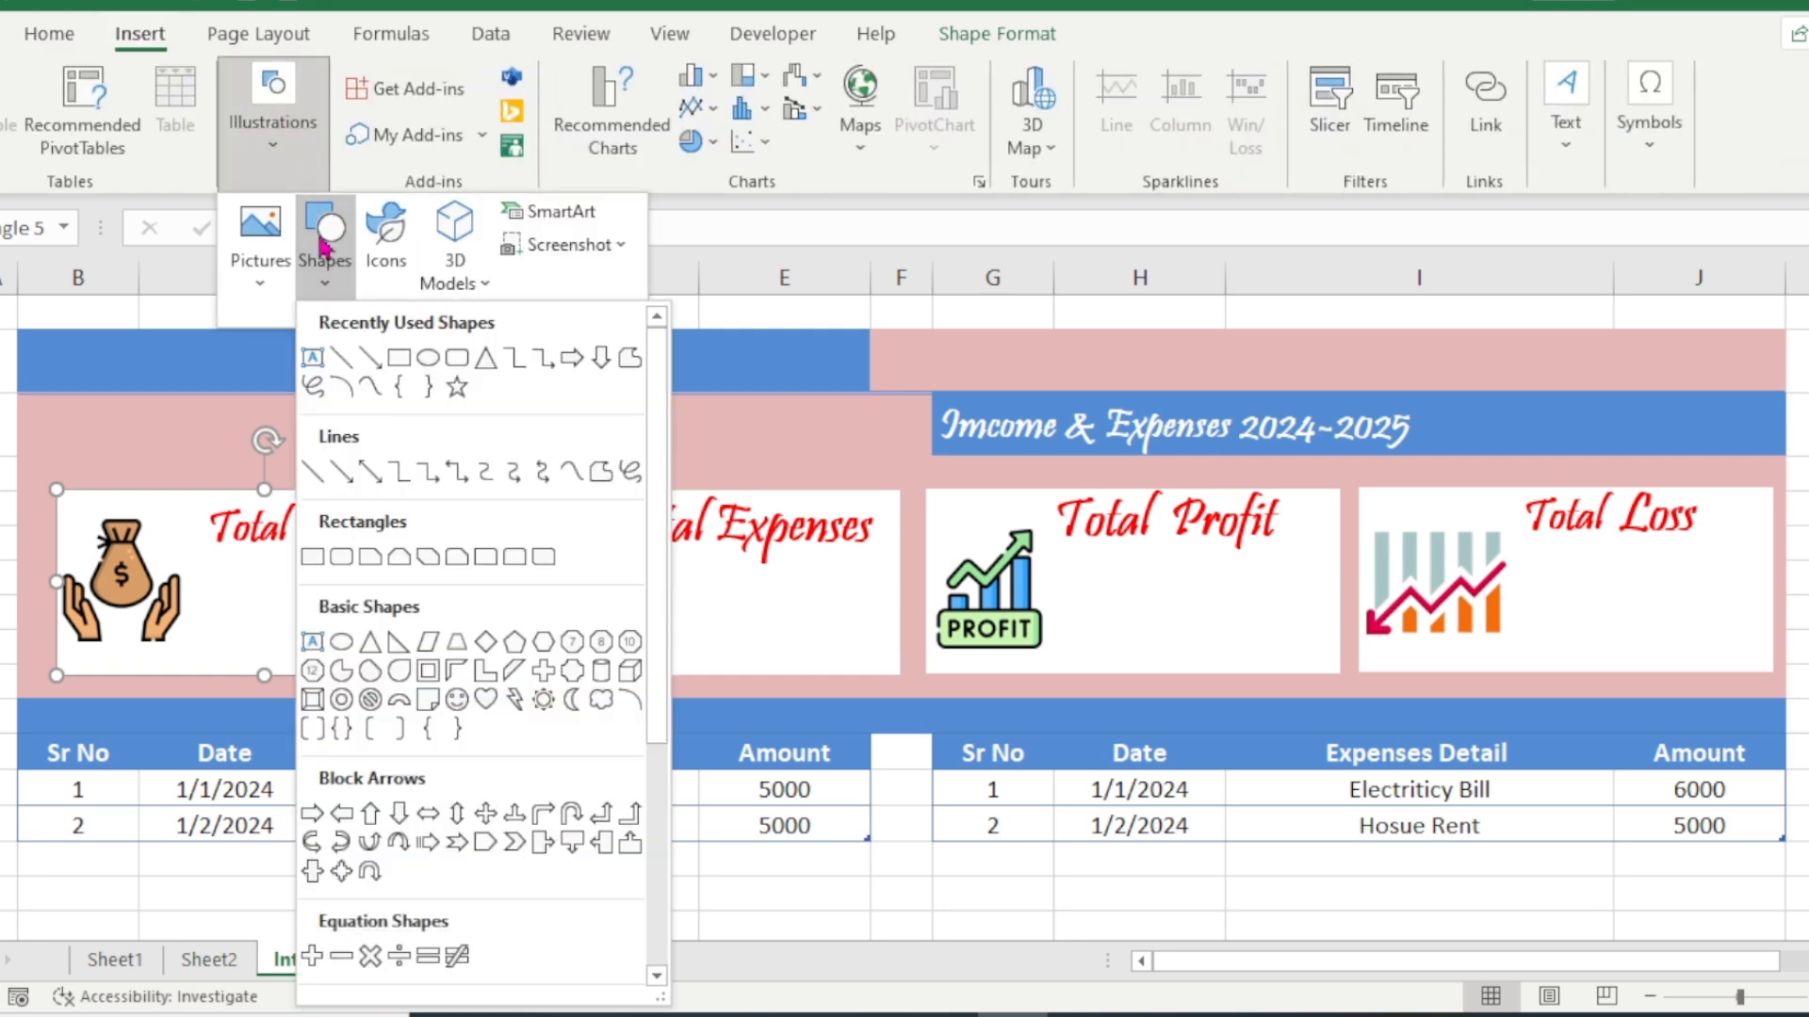
left_click(390, 363)
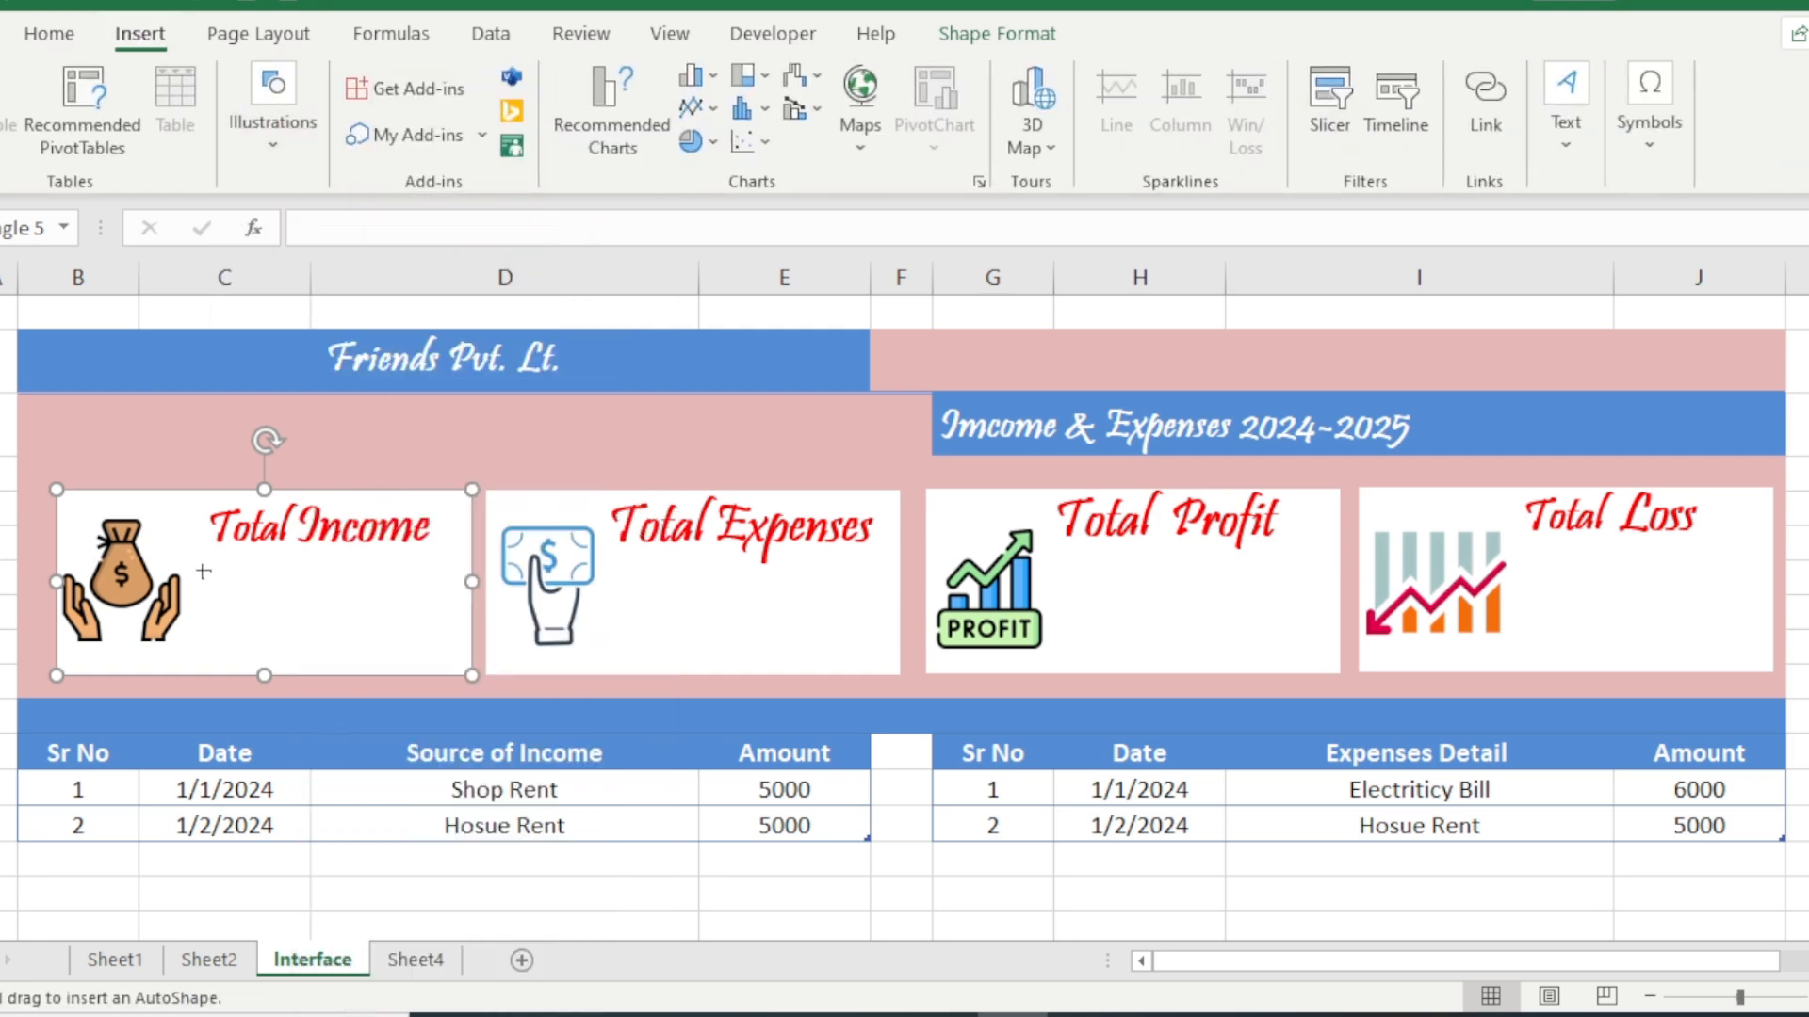
mouse_move(195, 568)
left_mouse_down()
mouse_move(387, 648)
mouse_move(444, 650)
left_mouse_up()
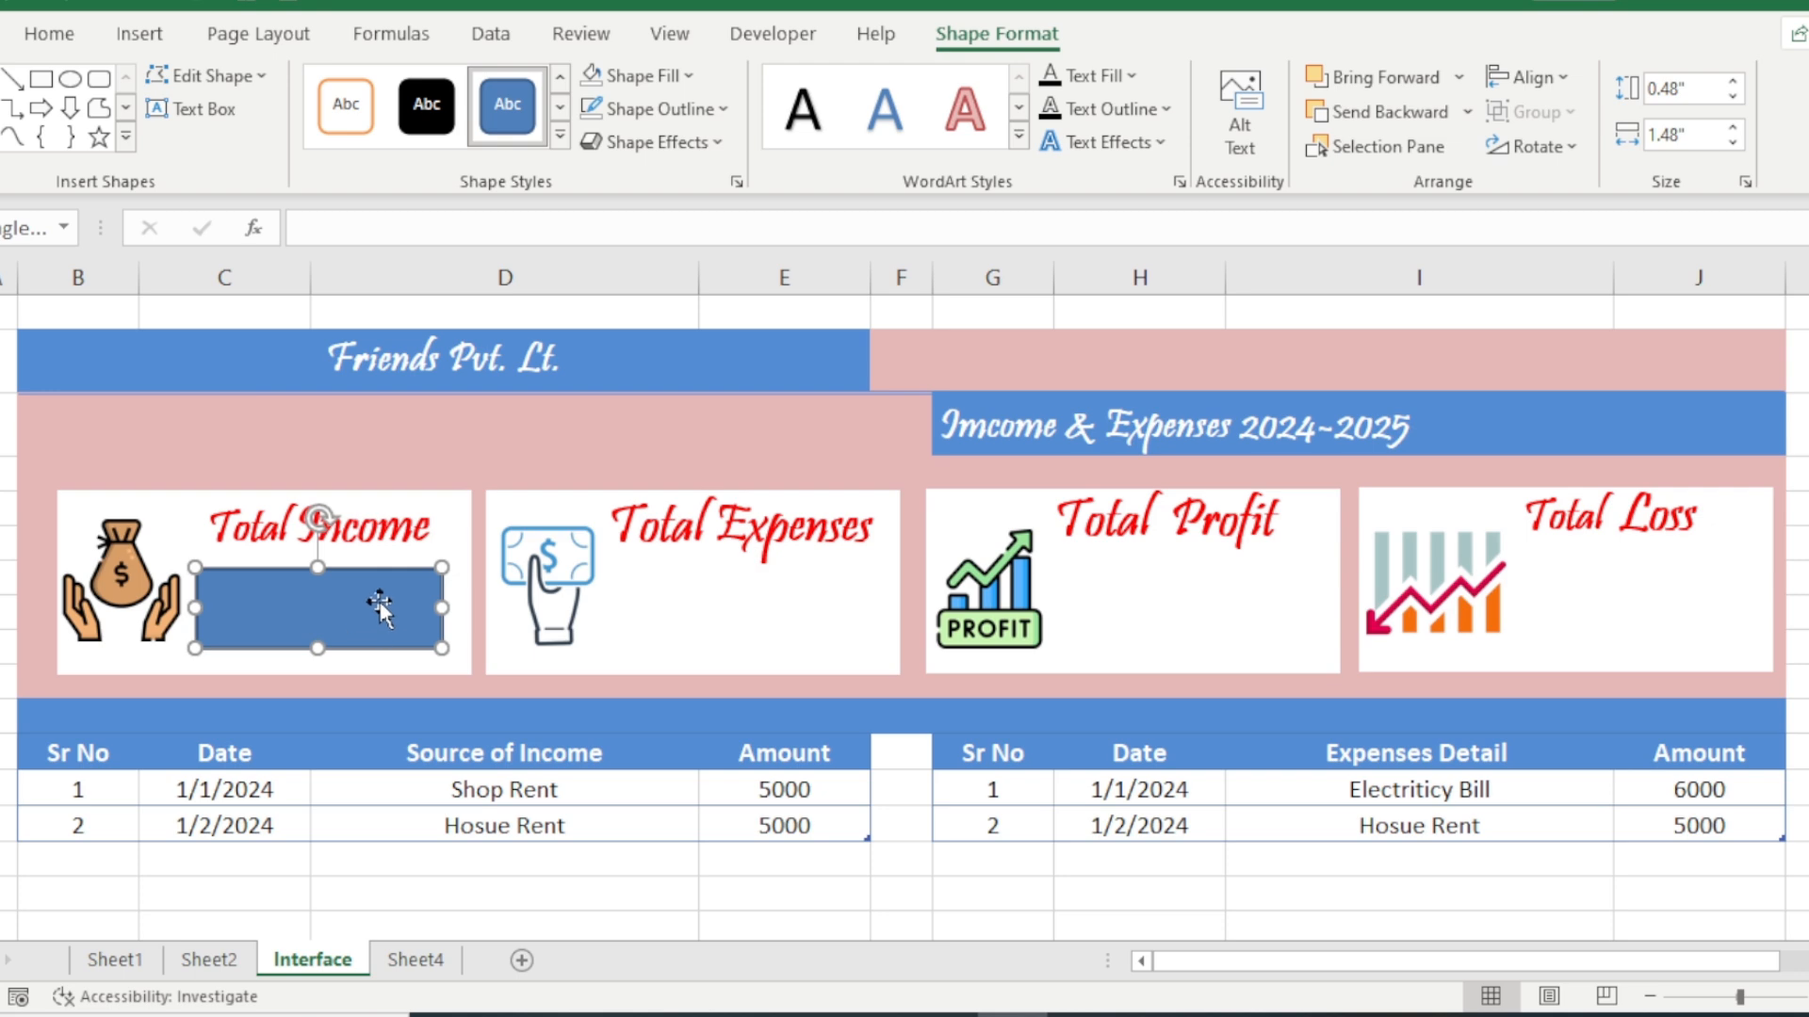
- Link the new rectangle's text to the income total with =Sheet4!C3
left_click(414, 223)
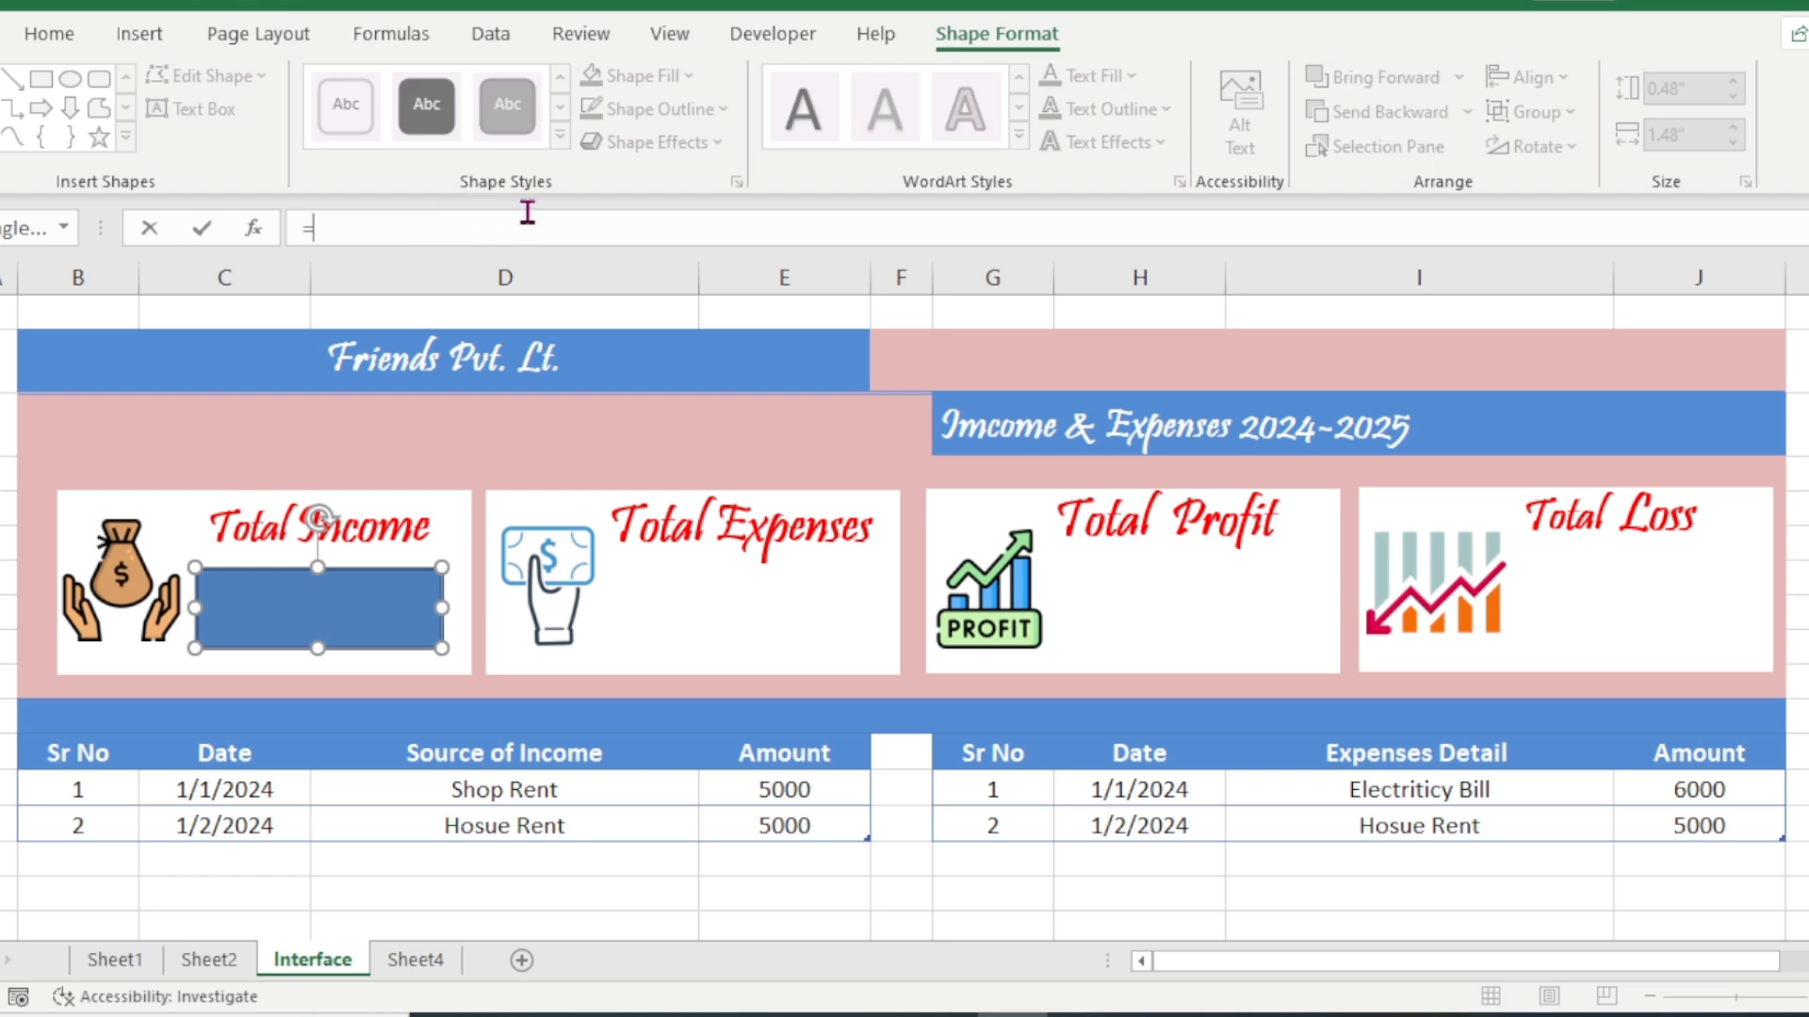
type("=")
left_click(428, 961)
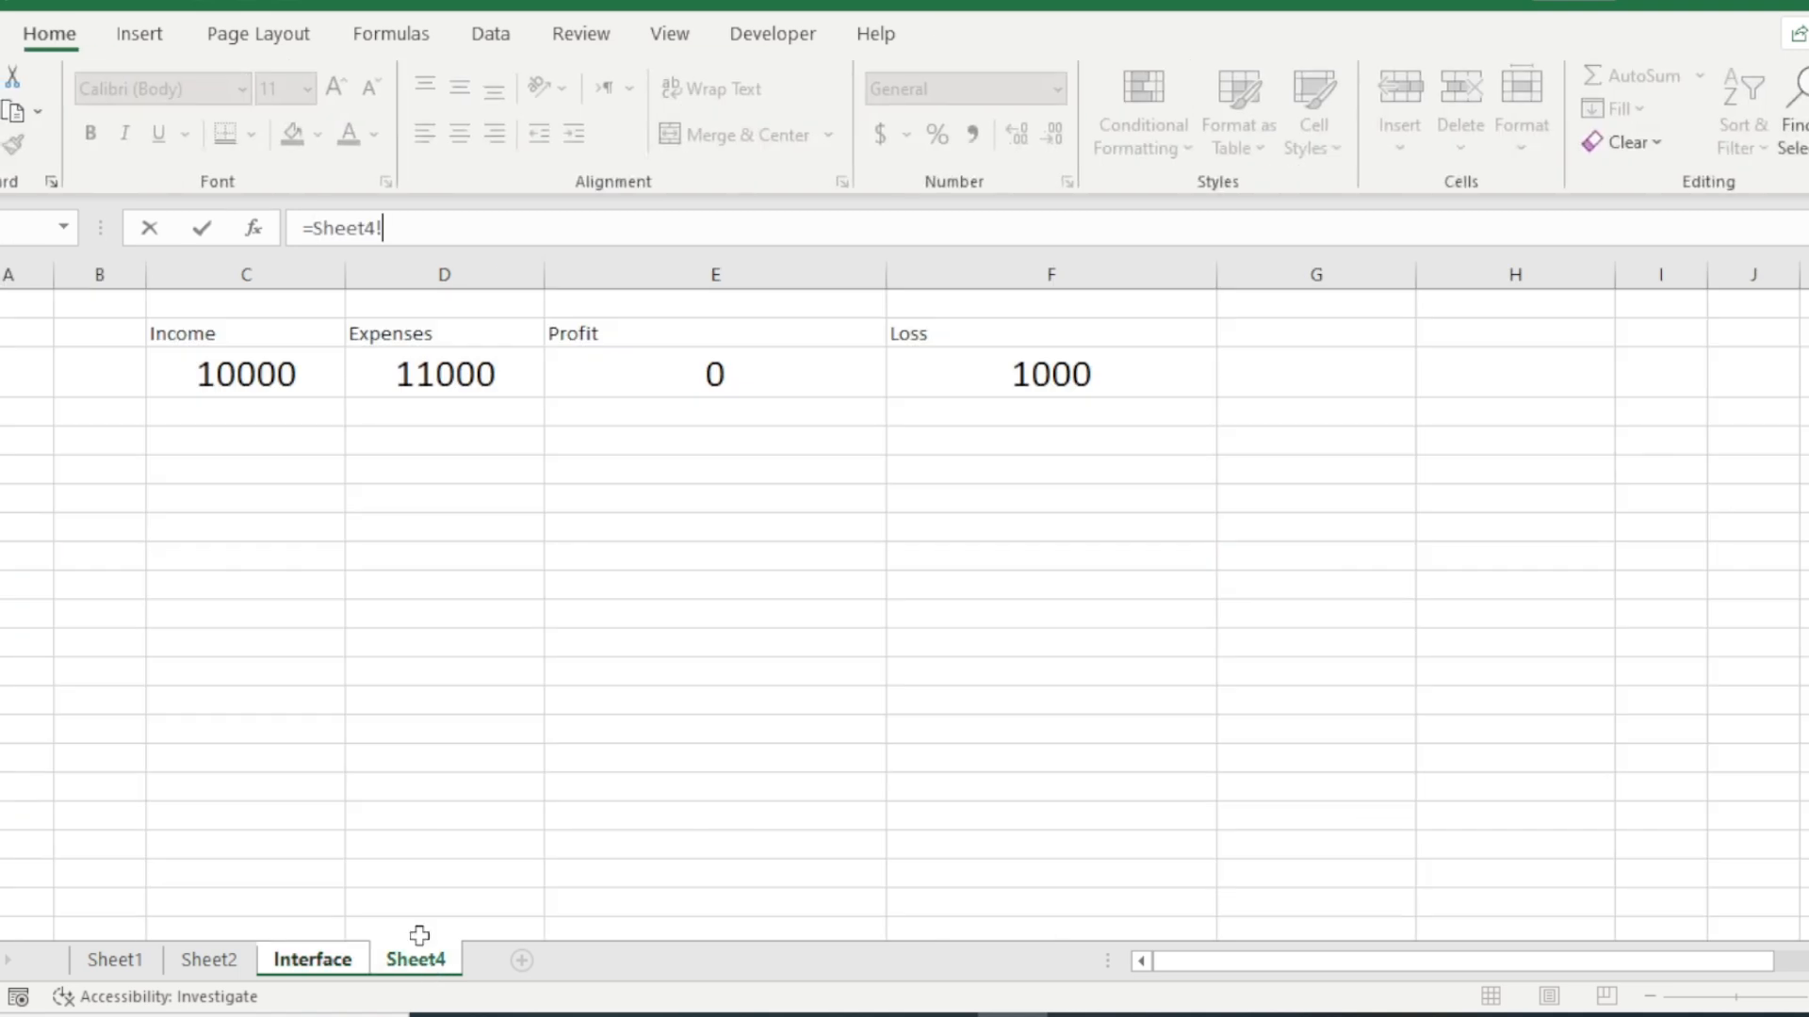
left_click(256, 370)
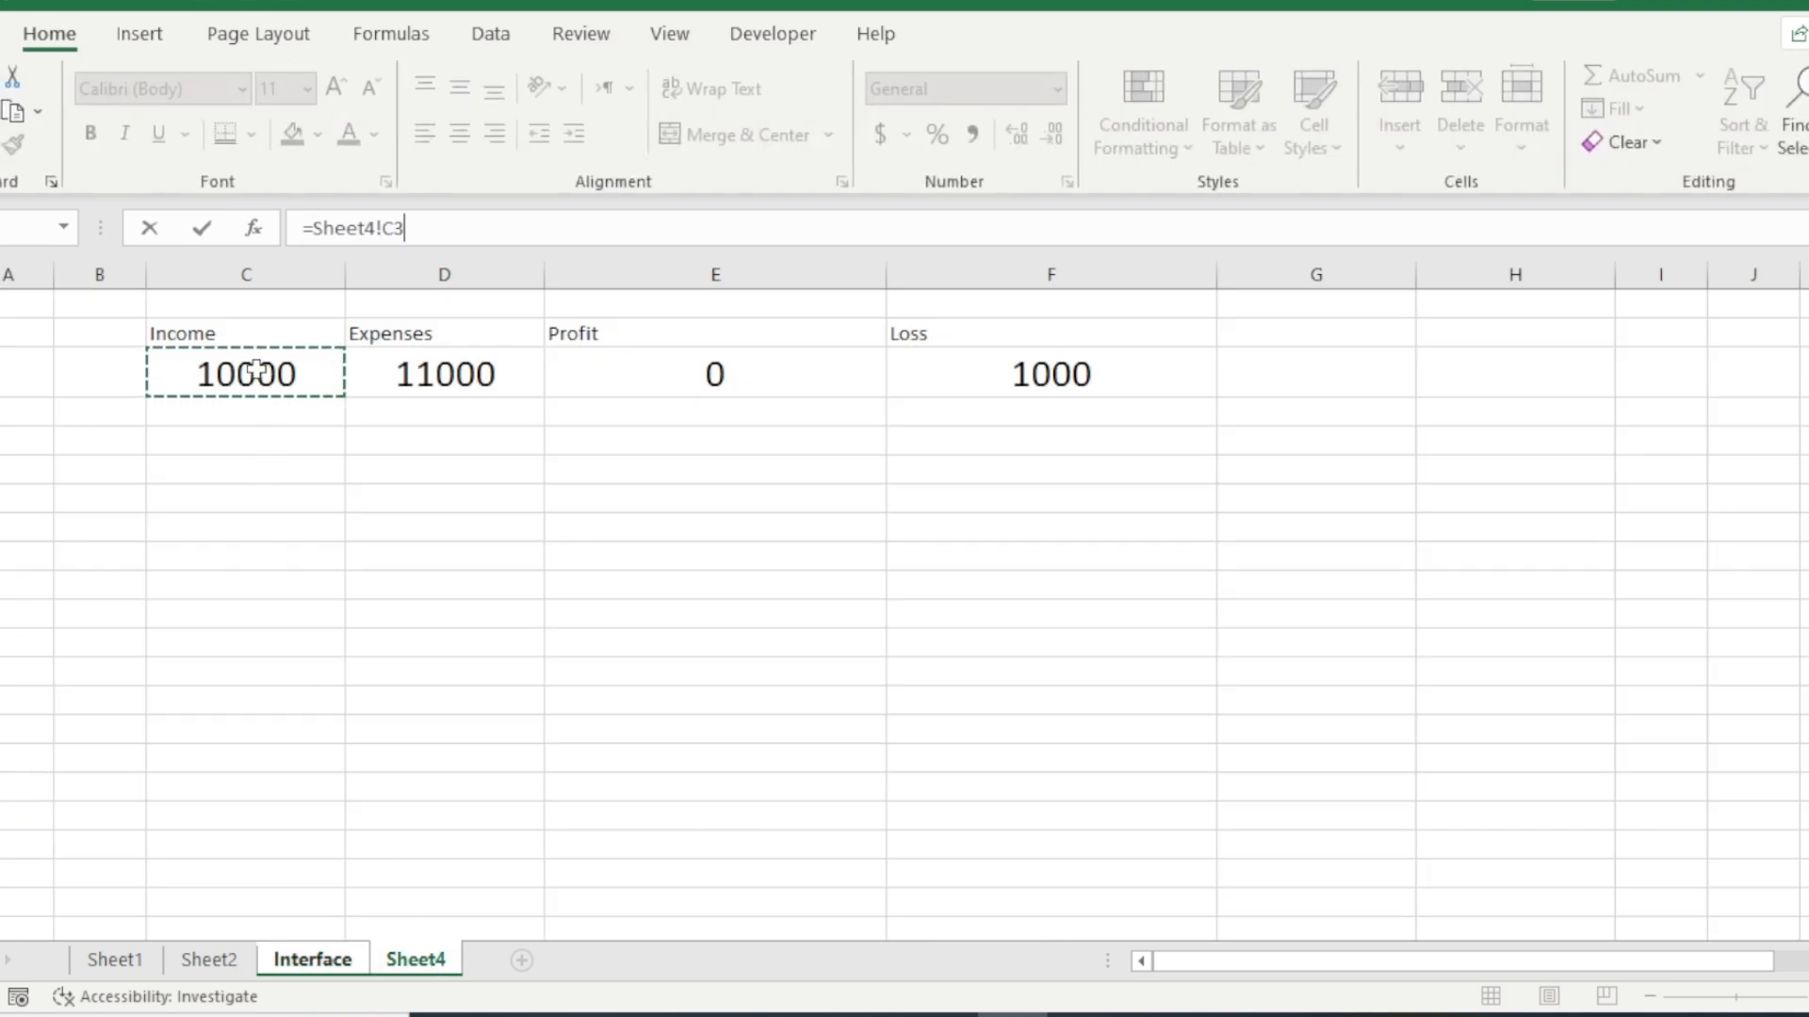
key("Return")
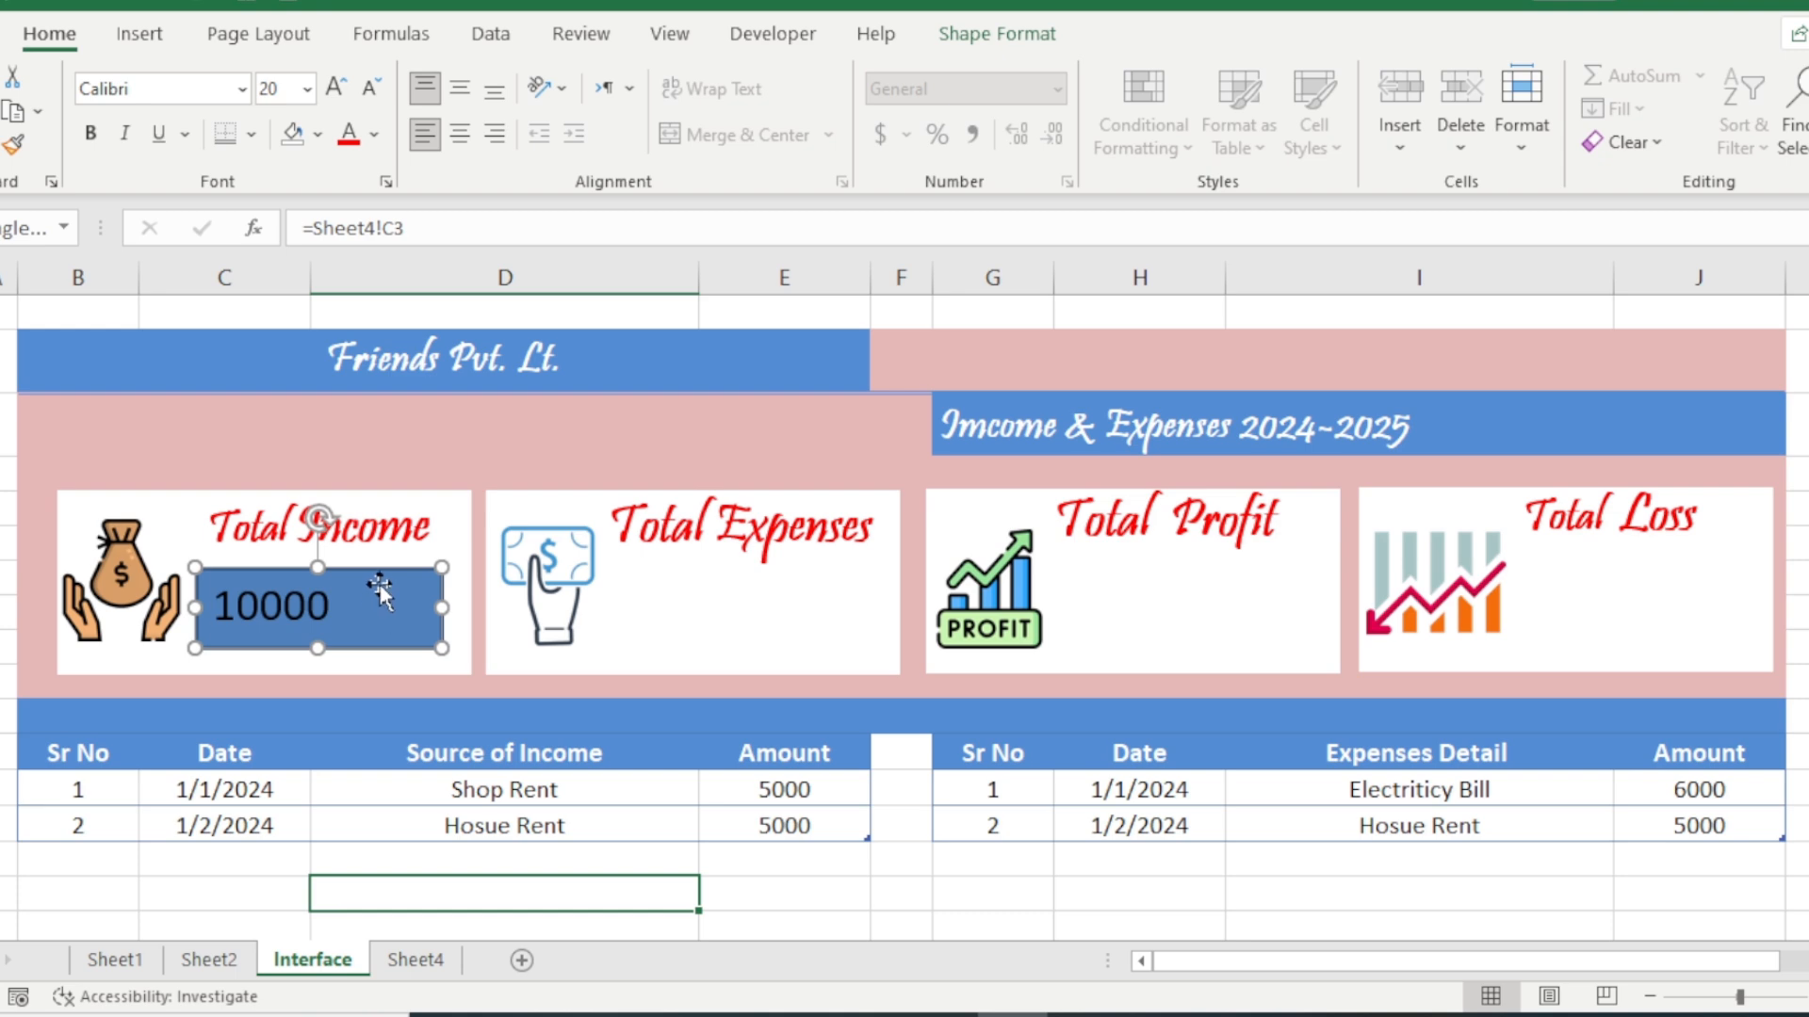
- Centre the income value horizontally and vertically in its rectangle, make it bold, and shift the rectangle slightly up
left_click(461, 141)
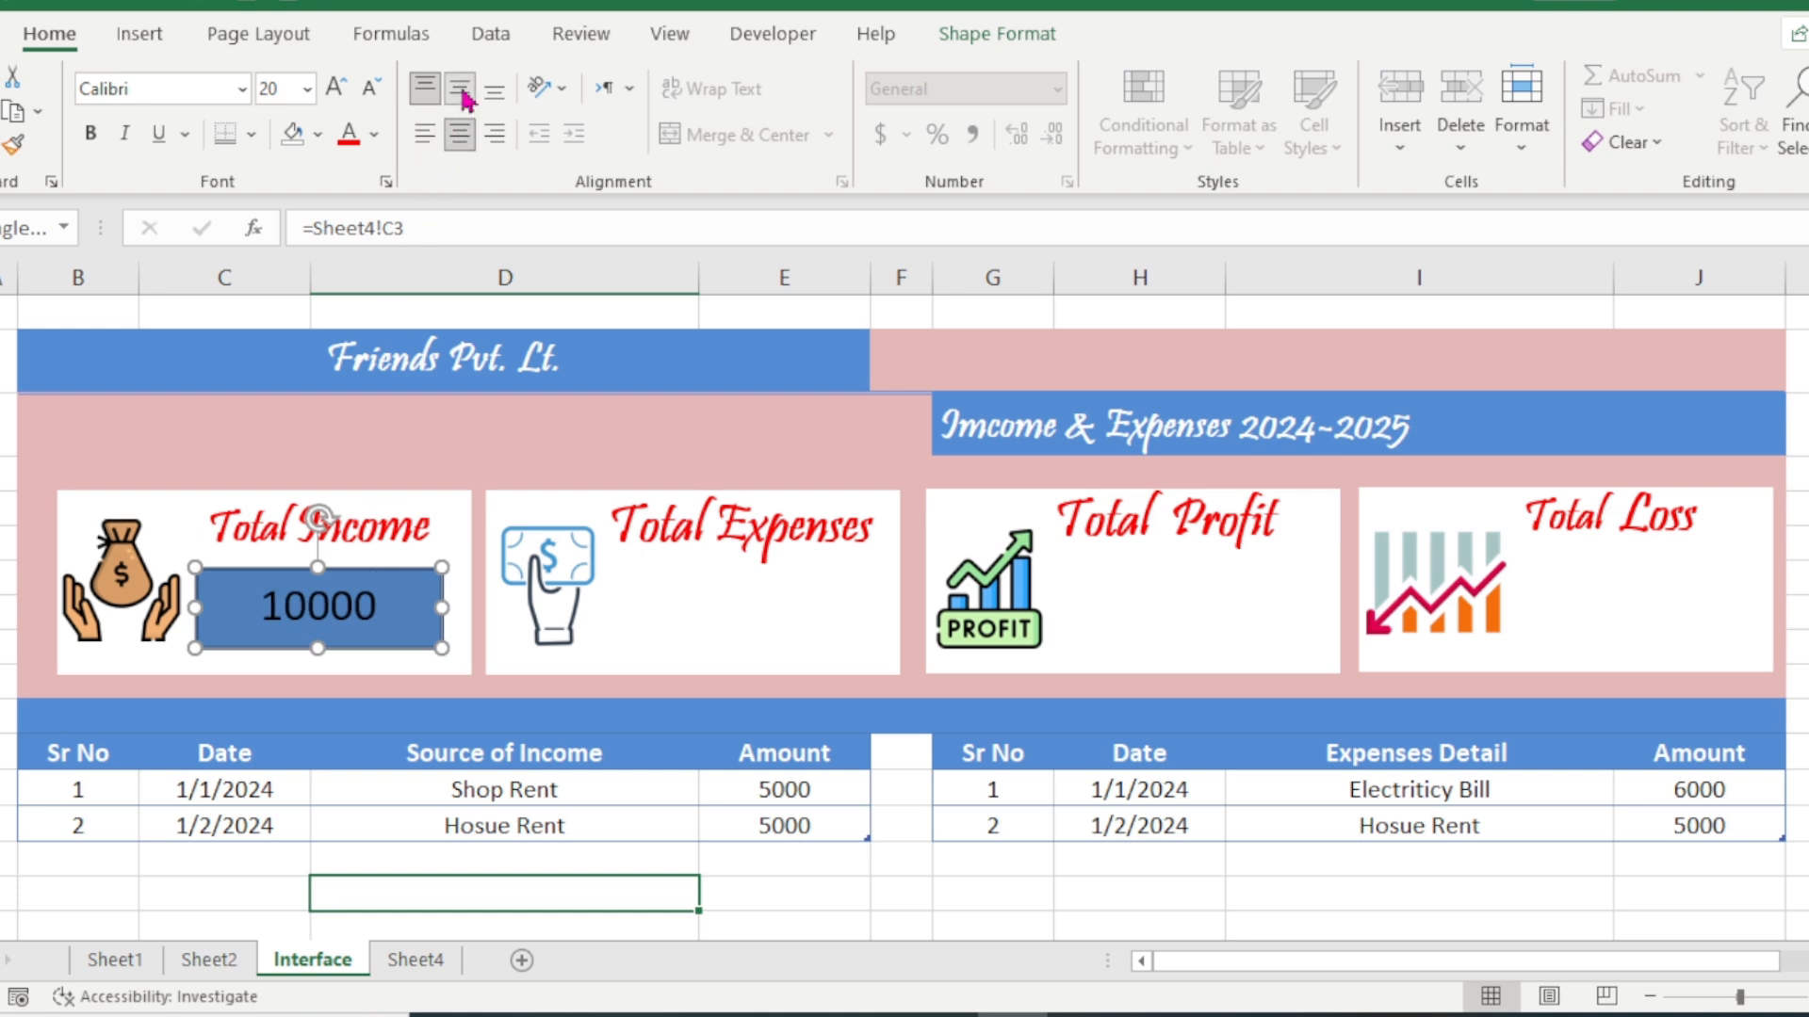
left_click(461, 91)
key("ctrl+b")
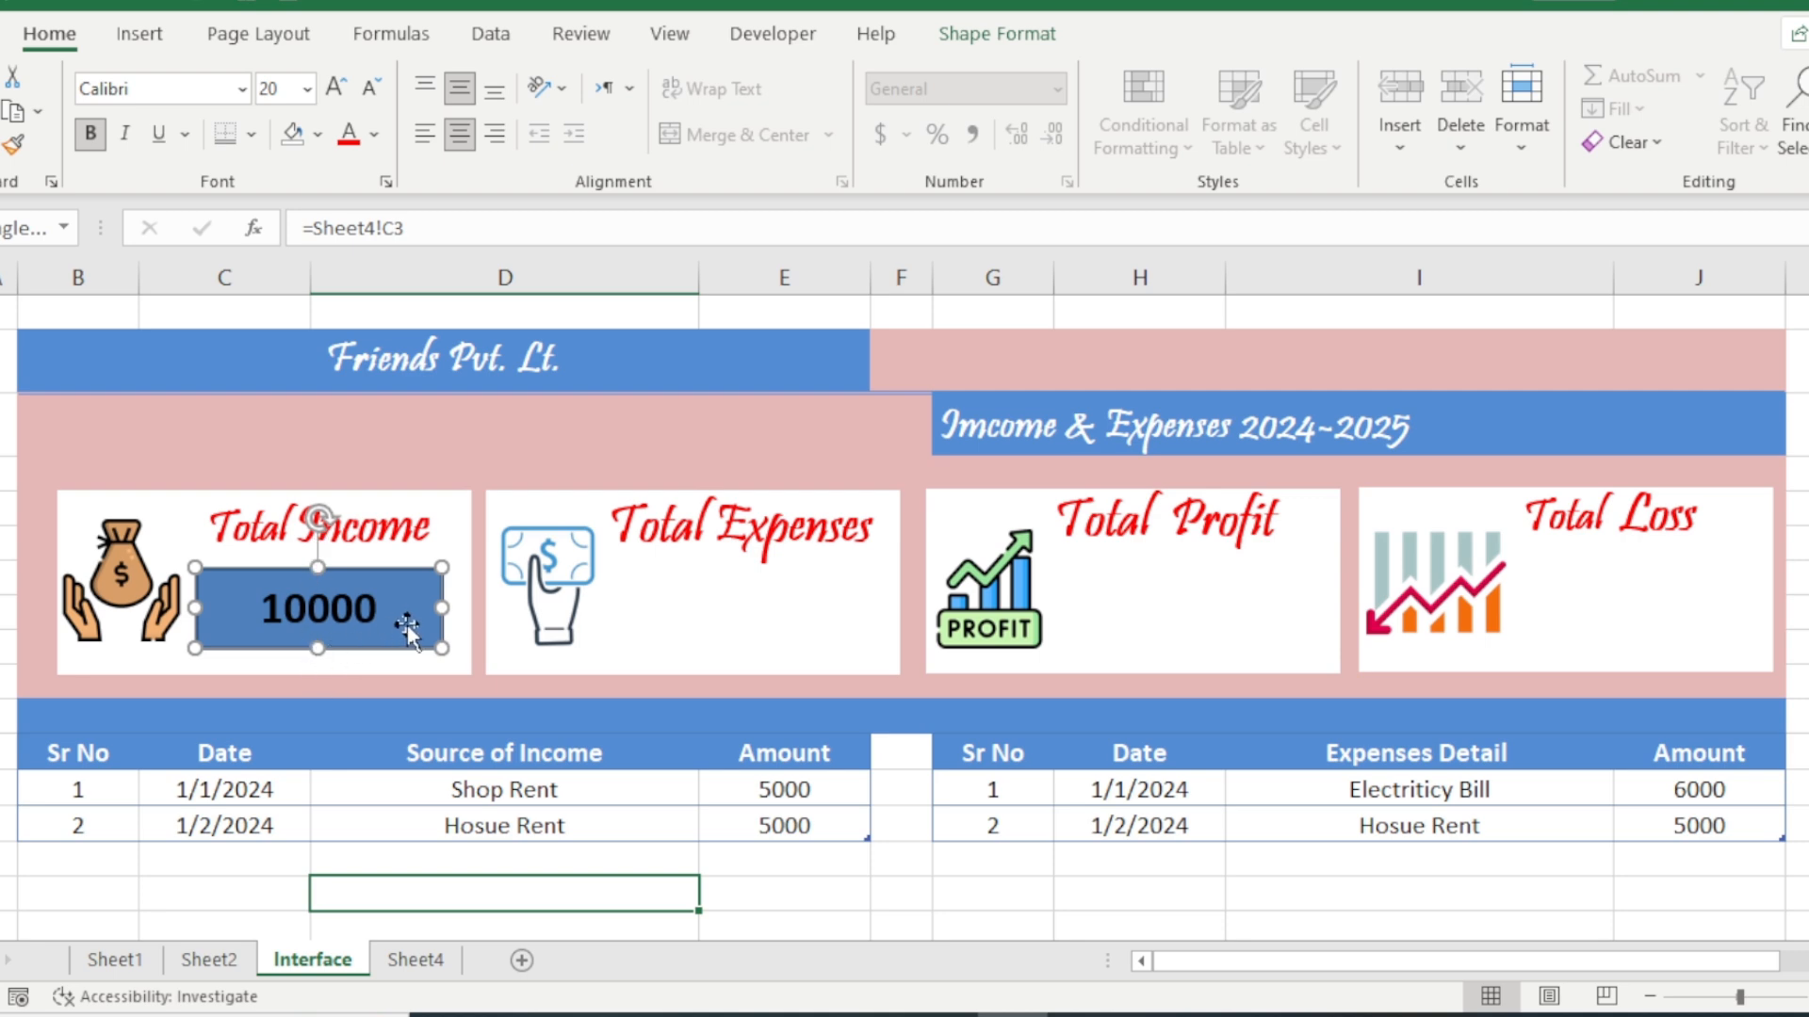
left_click_drag(388, 572, 389, 562)
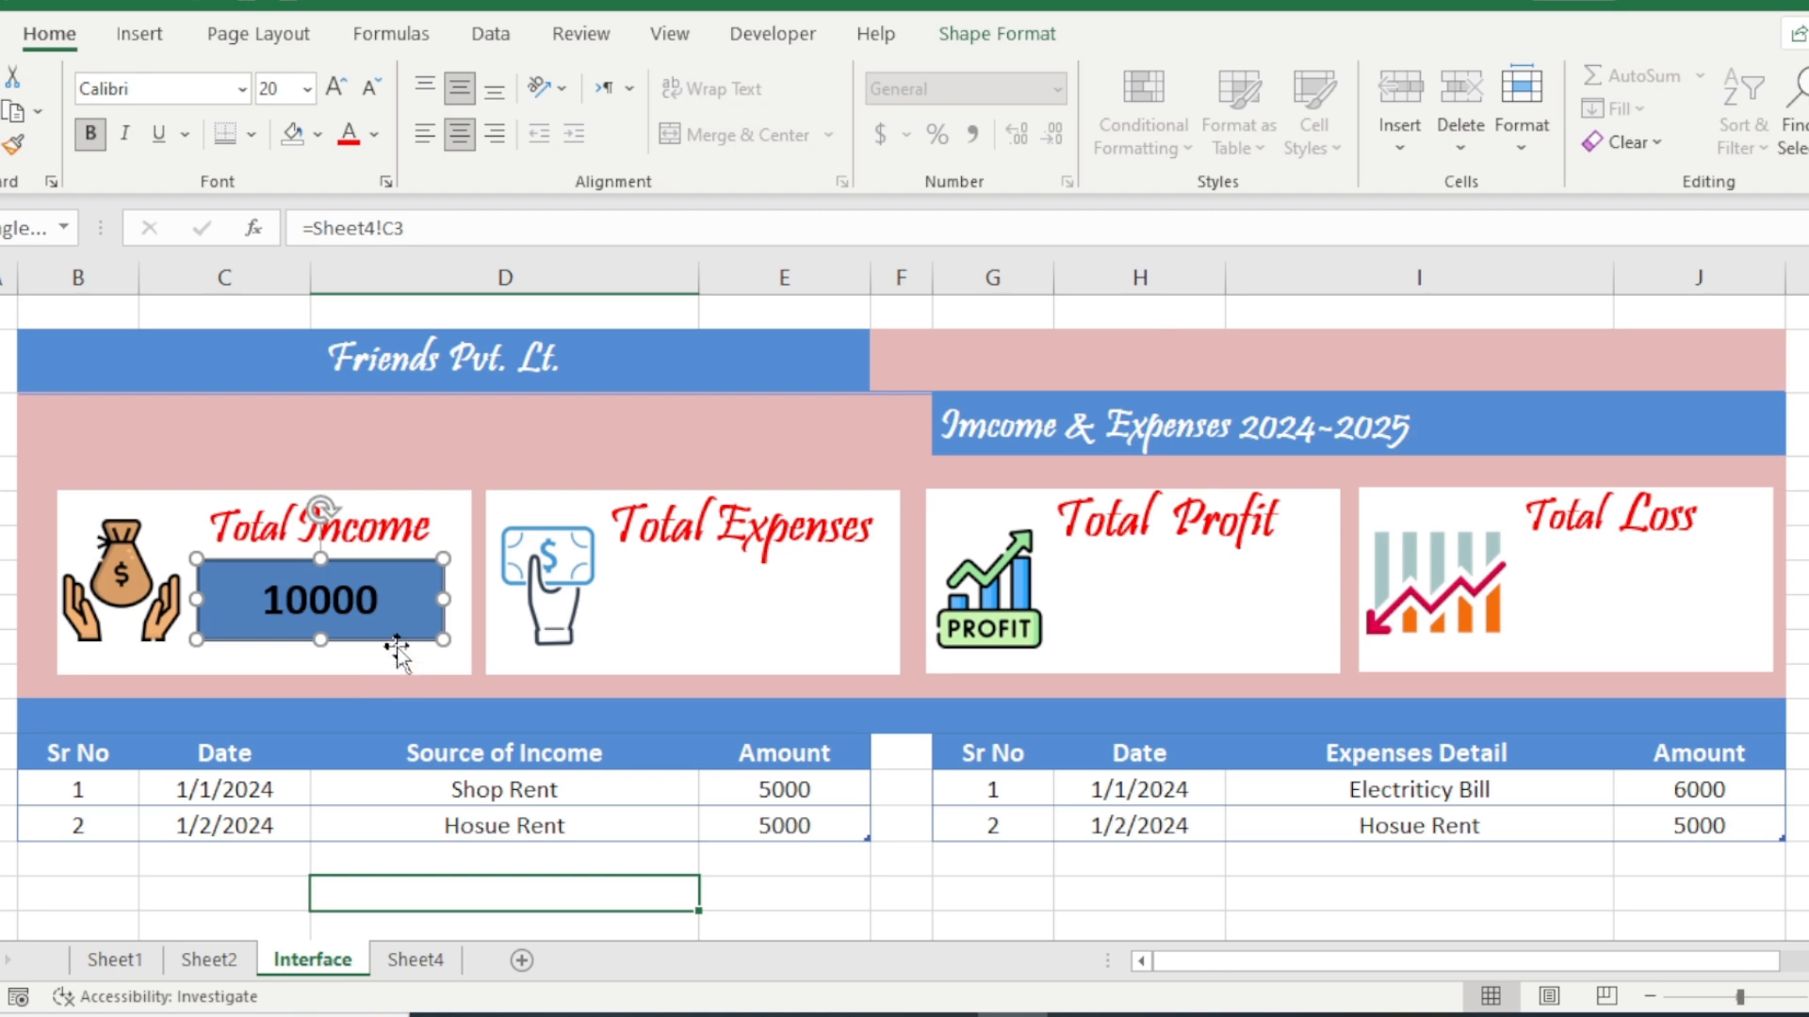
- Set the income value rectangle to No Fill and No Outline
left_click(1037, 33)
left_click(671, 76)
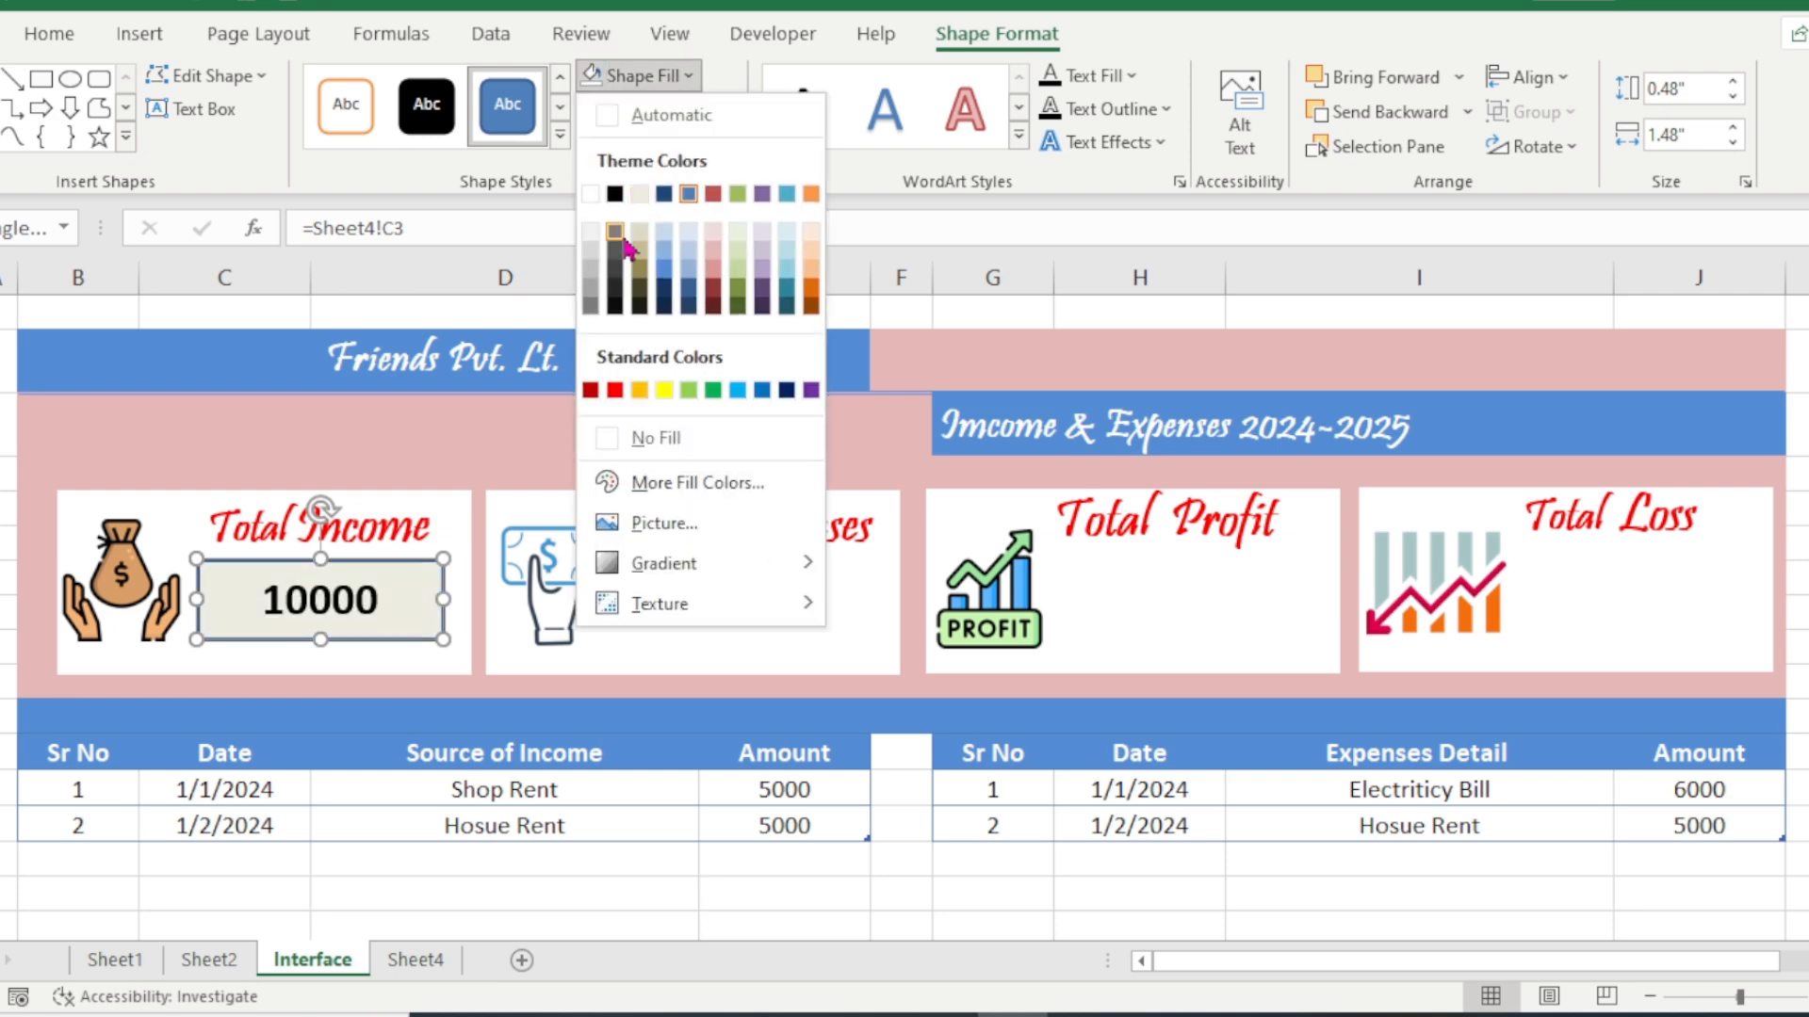
left_click(638, 439)
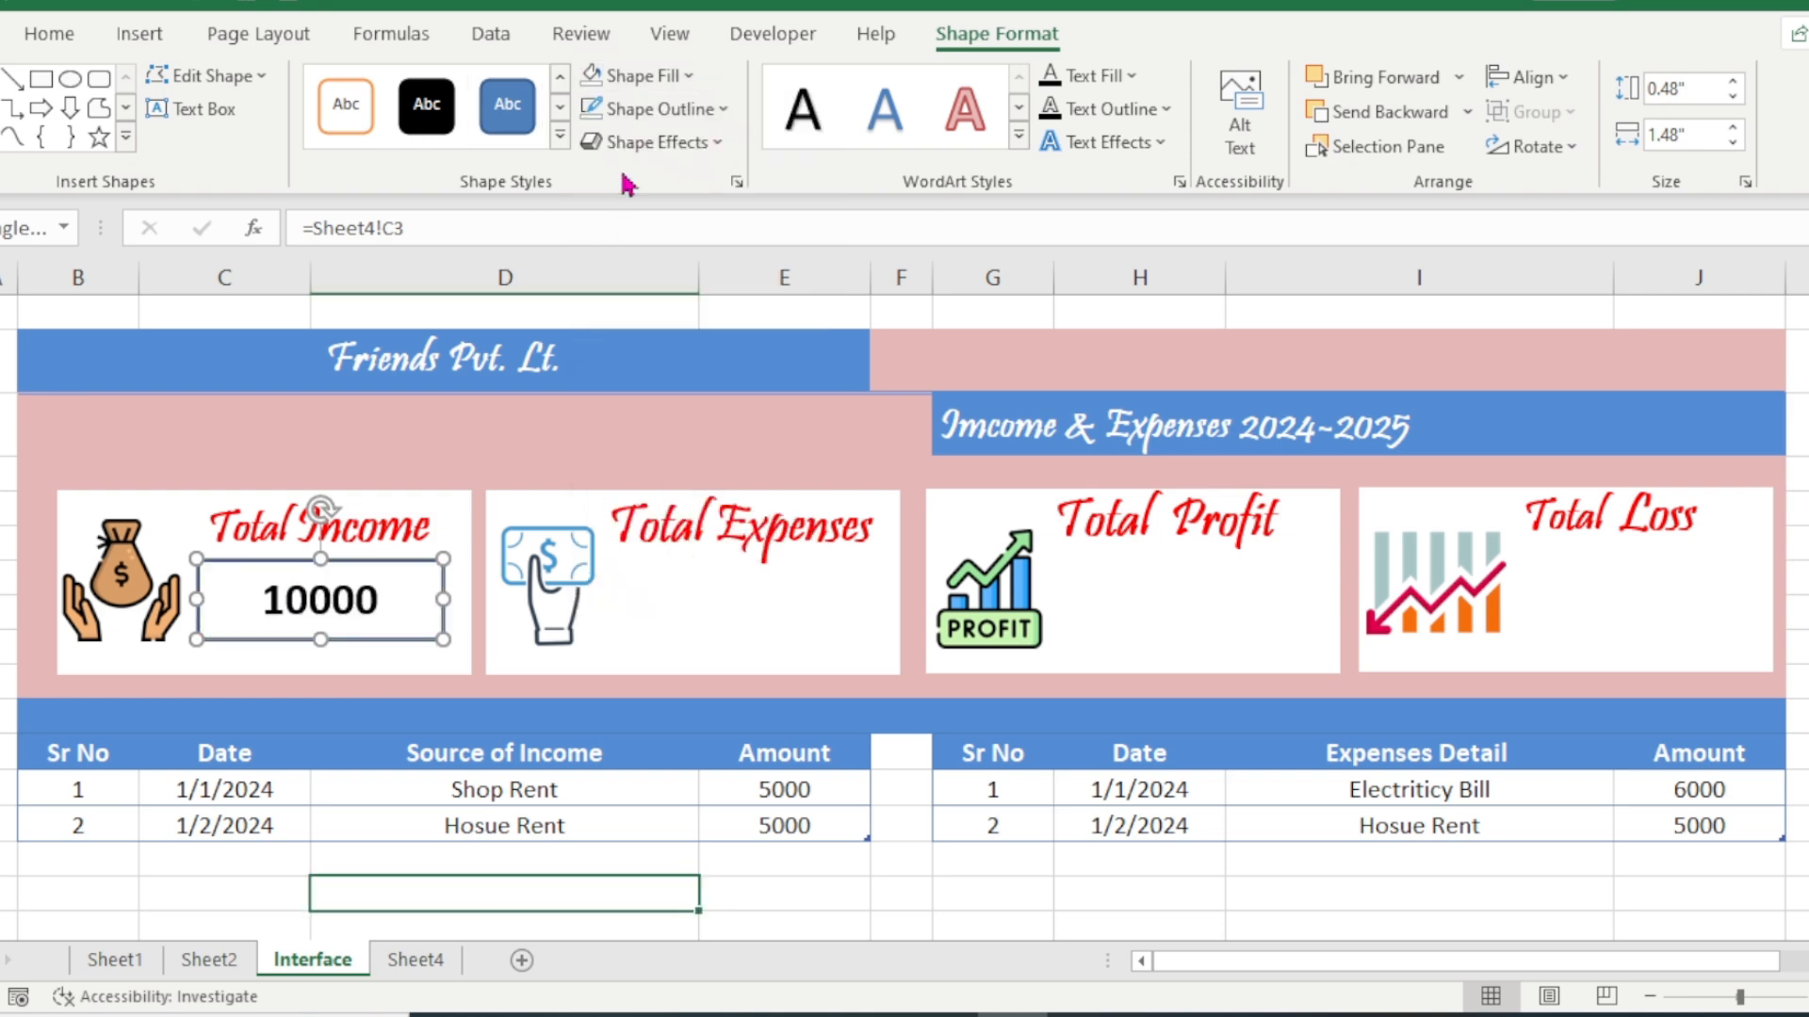
left_click(670, 75)
left_click(744, 37)
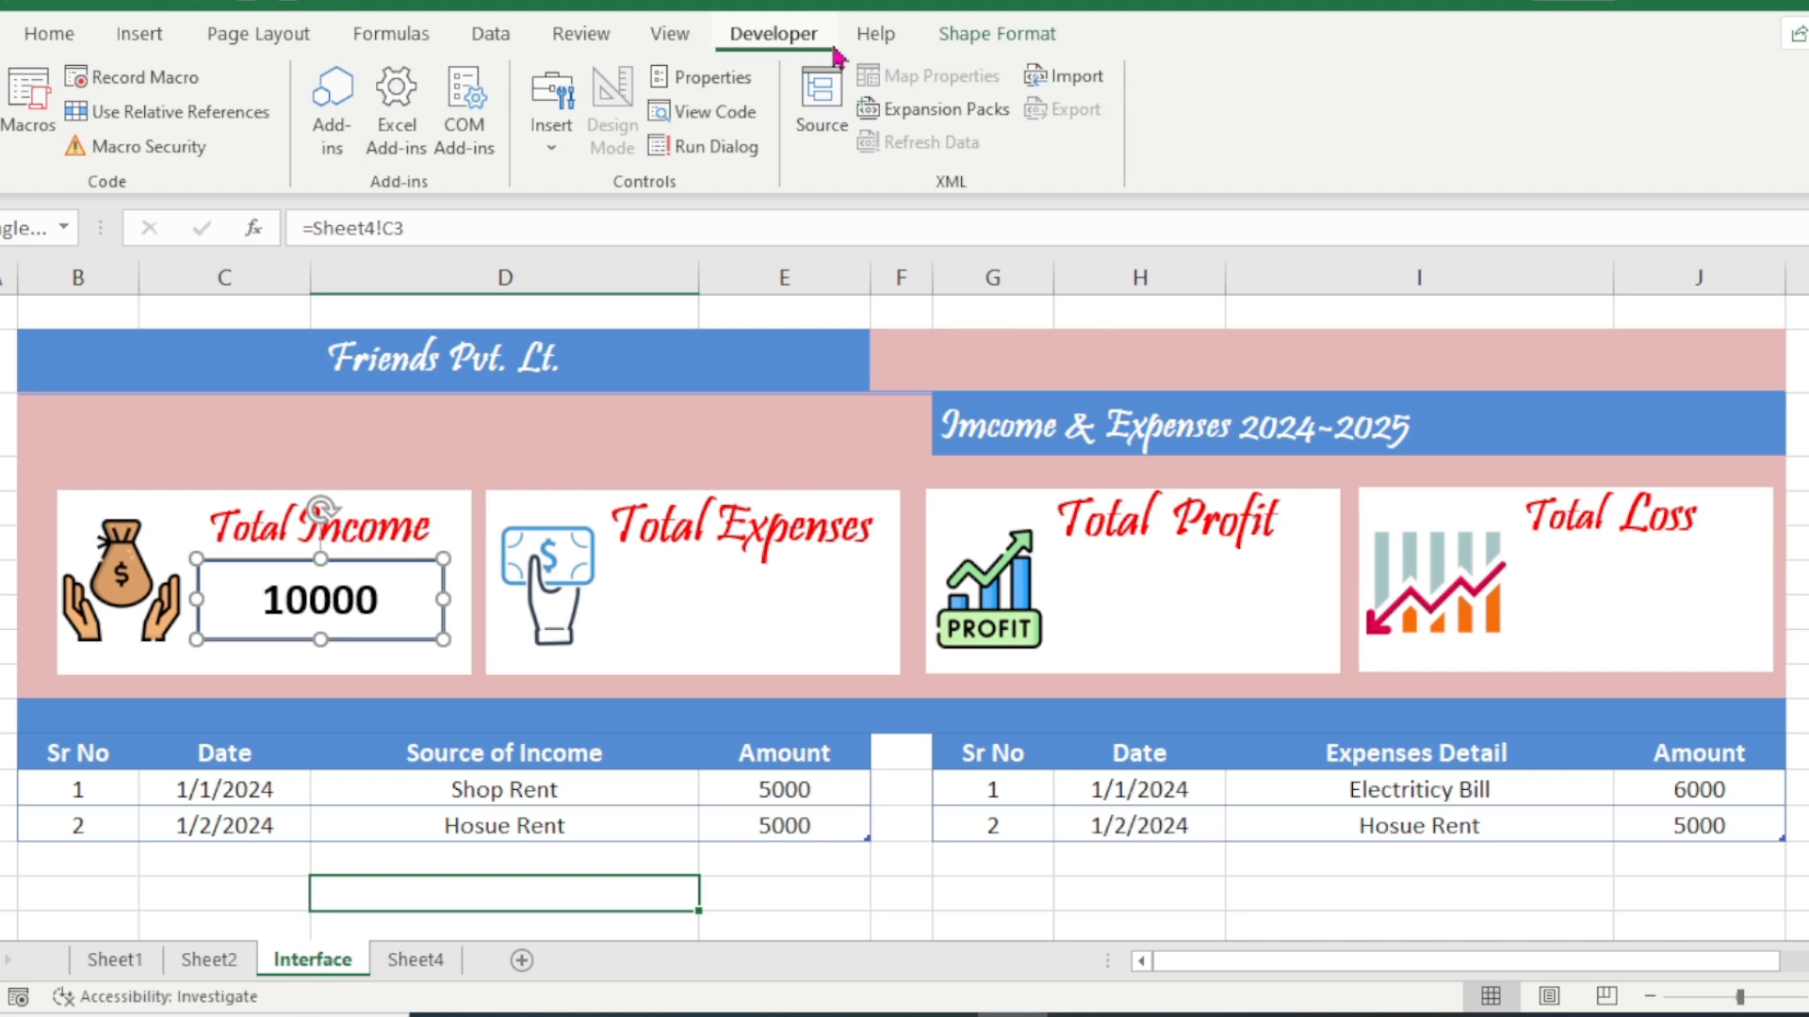
left_click(997, 34)
left_click(688, 109)
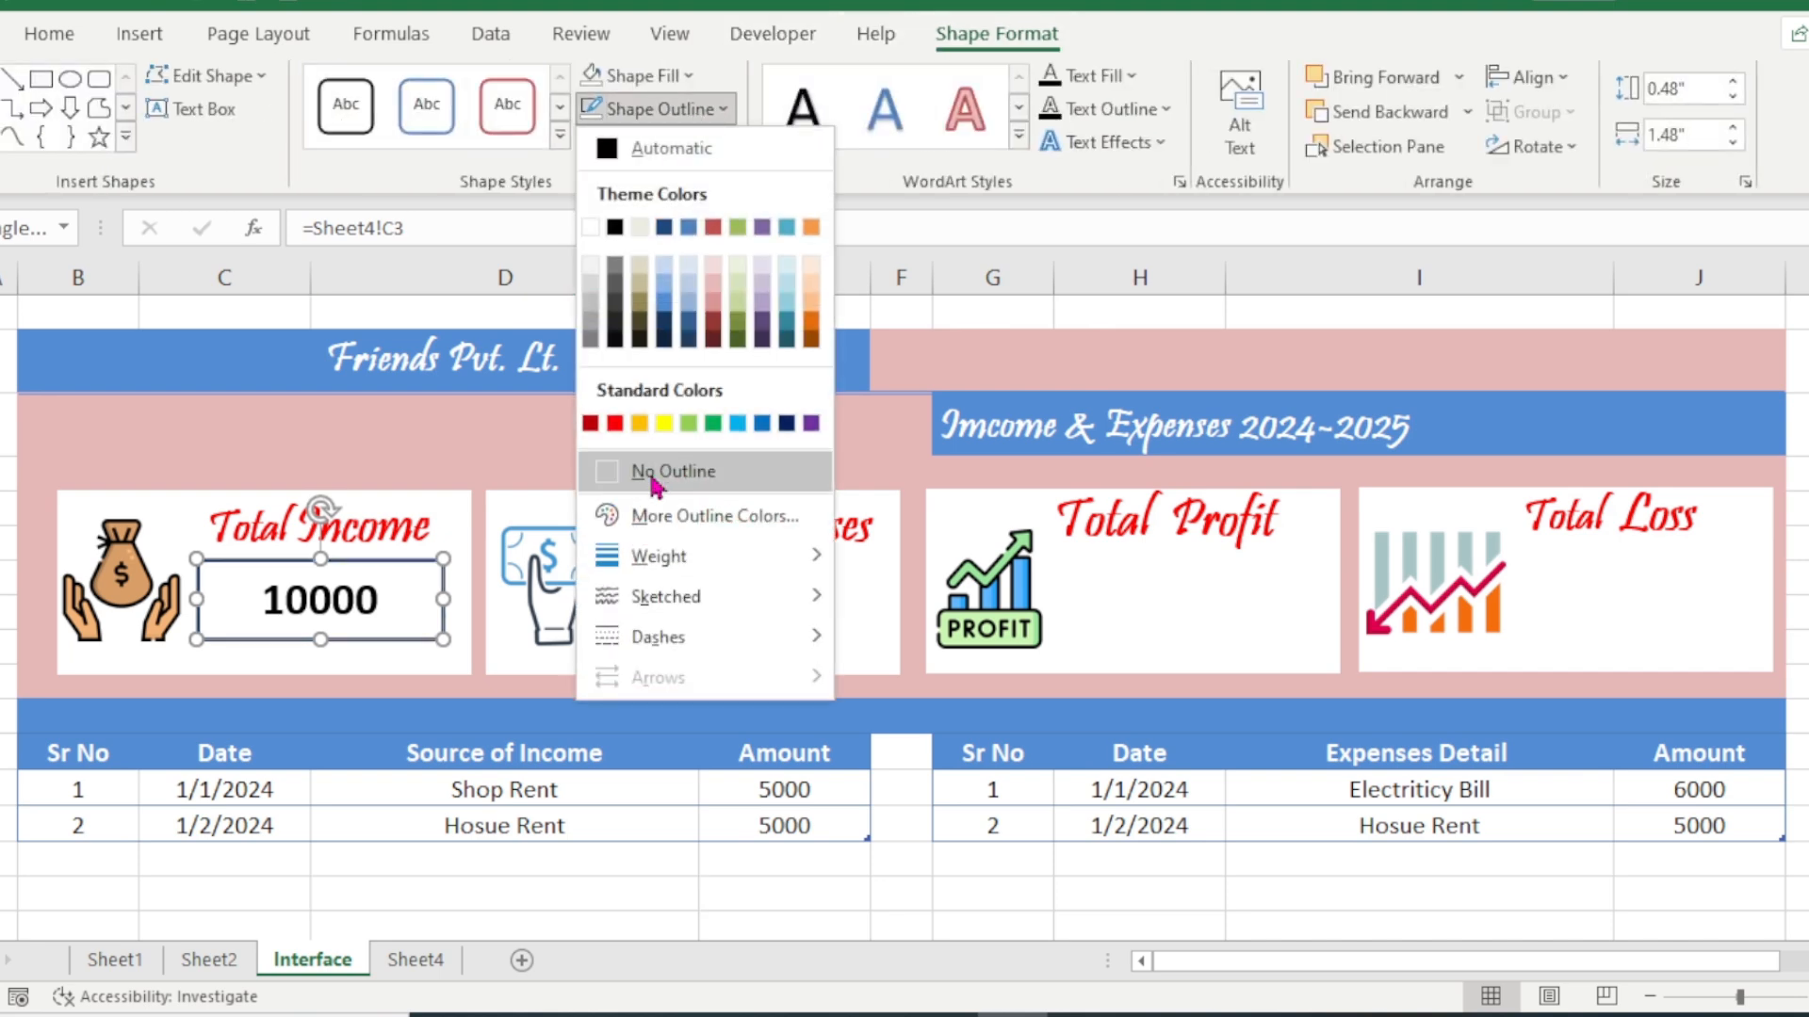
left_click(765, 472)
- Reposition the income value box slightly lower and further left within the Total Income card
left_click(447, 650)
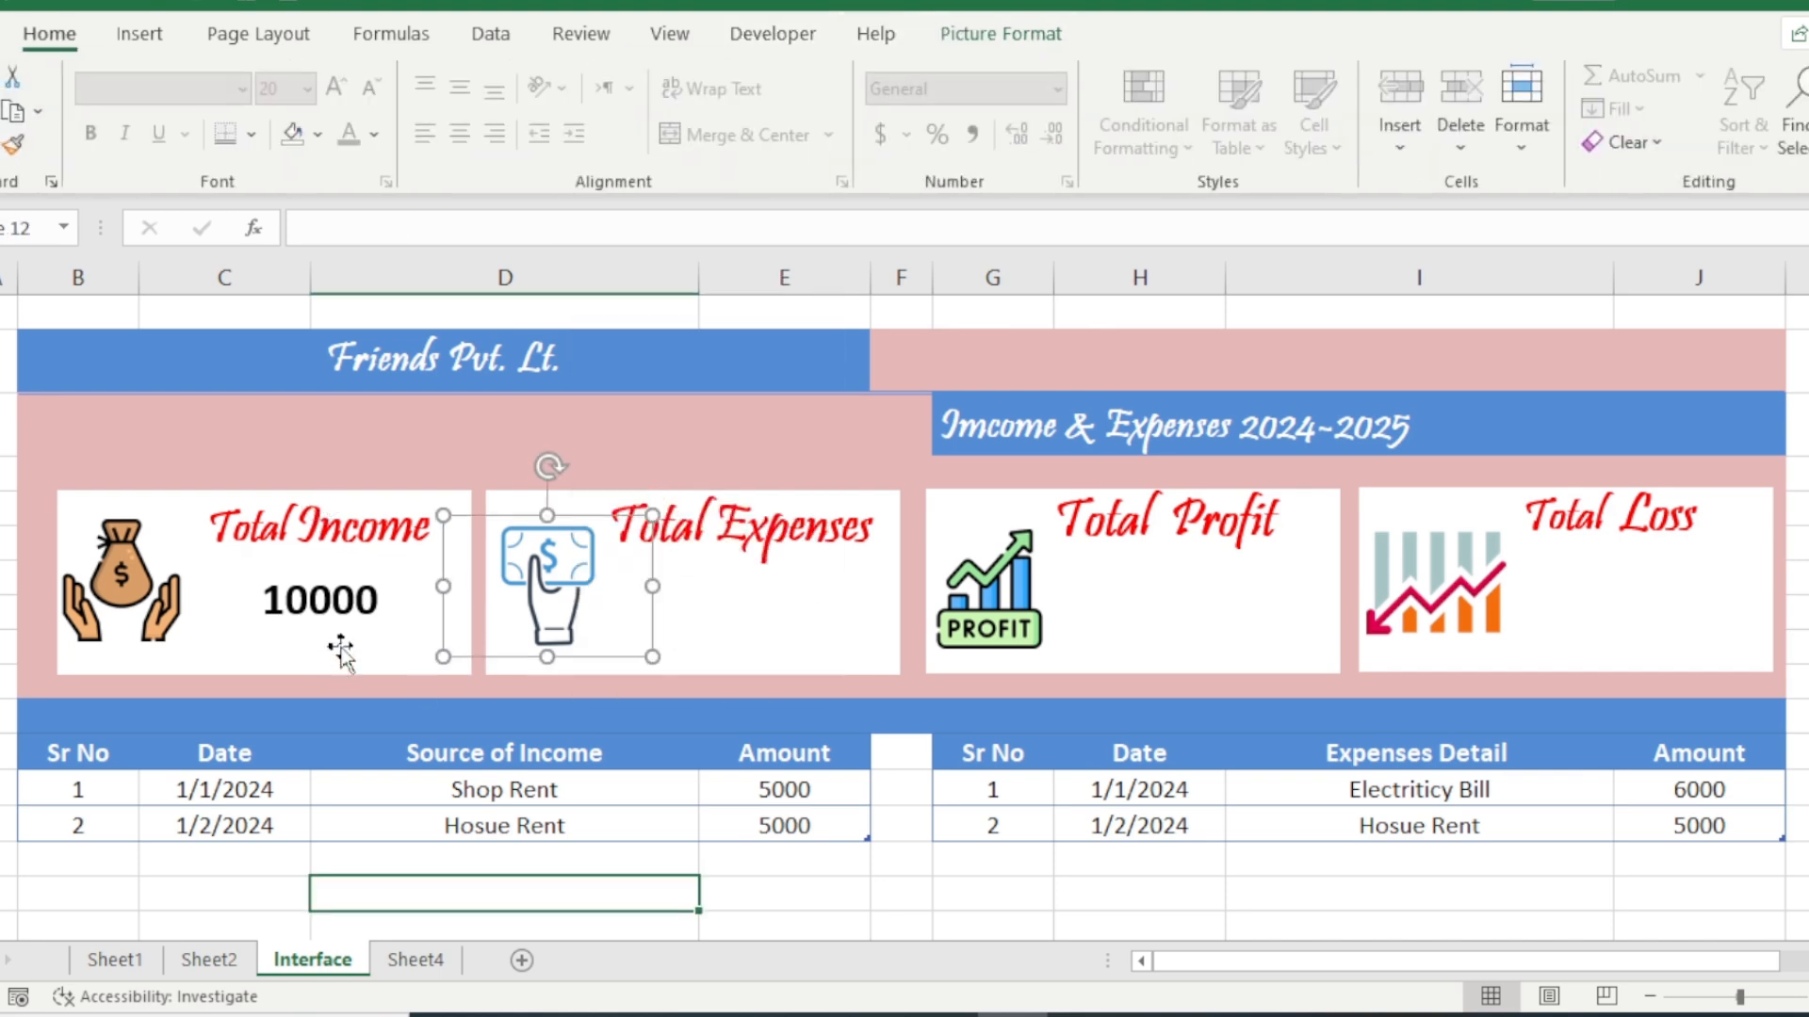
left_click(340, 608)
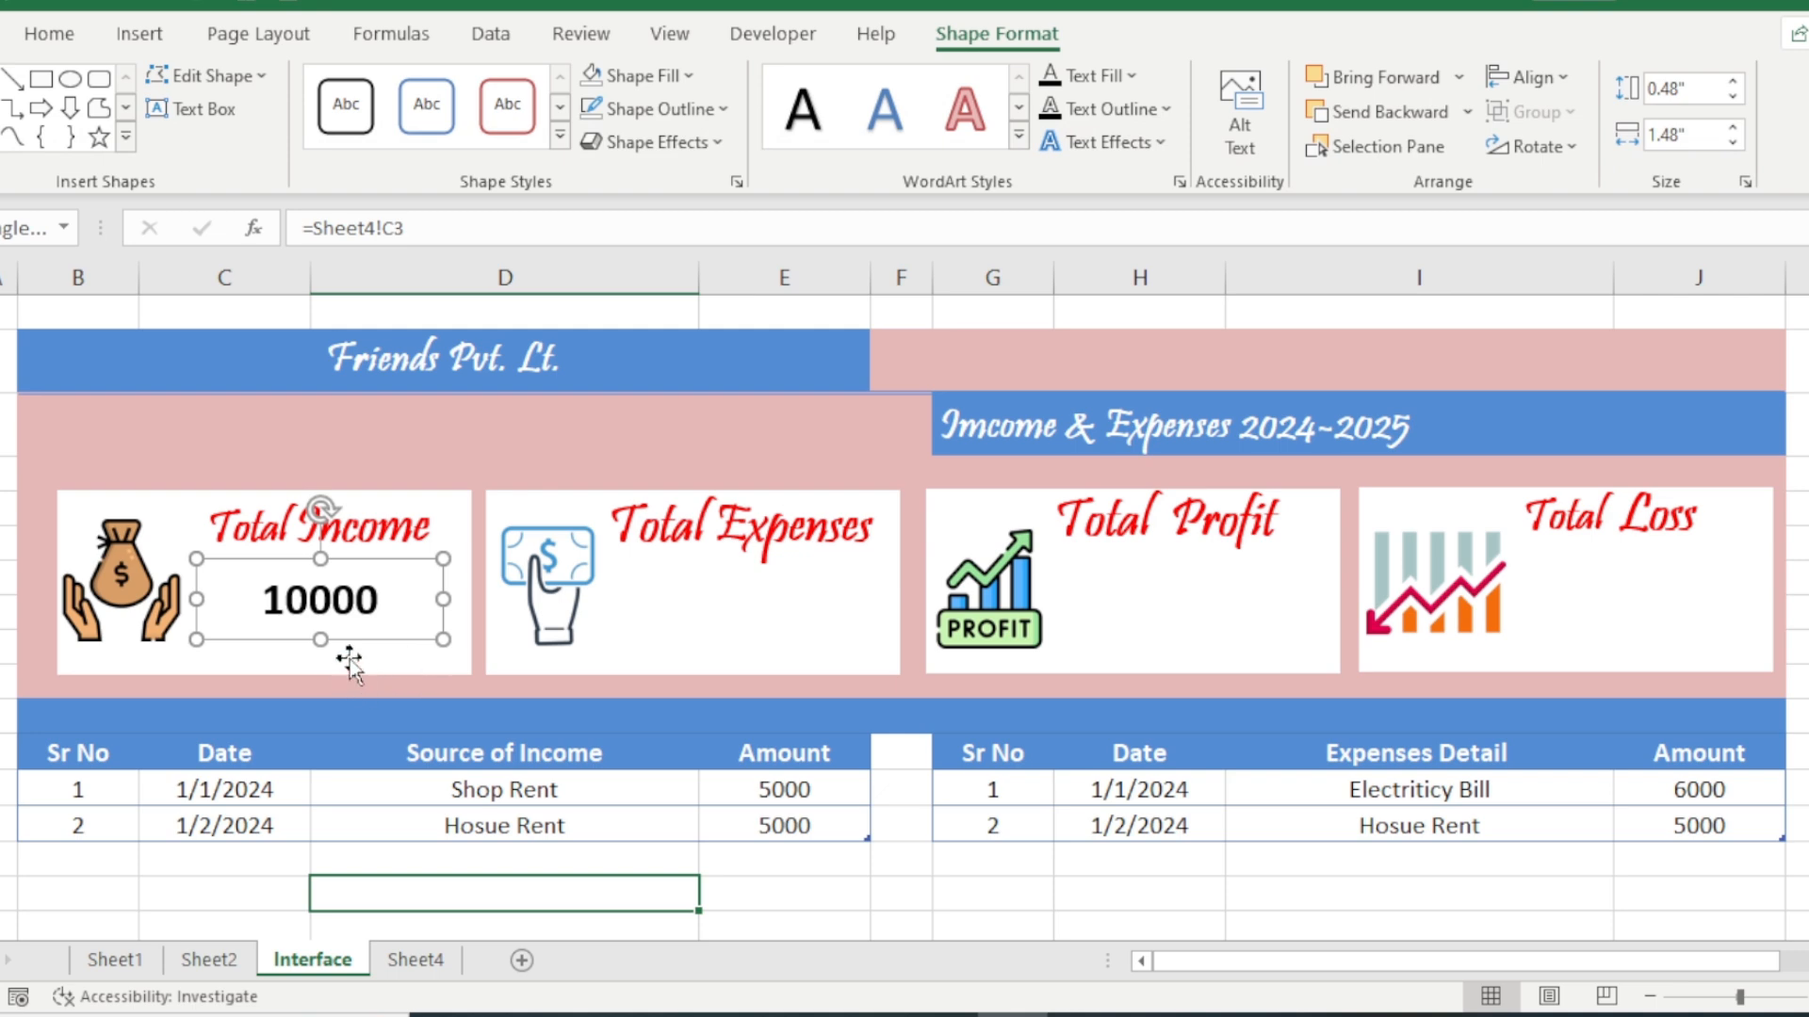
left_click(367, 594)
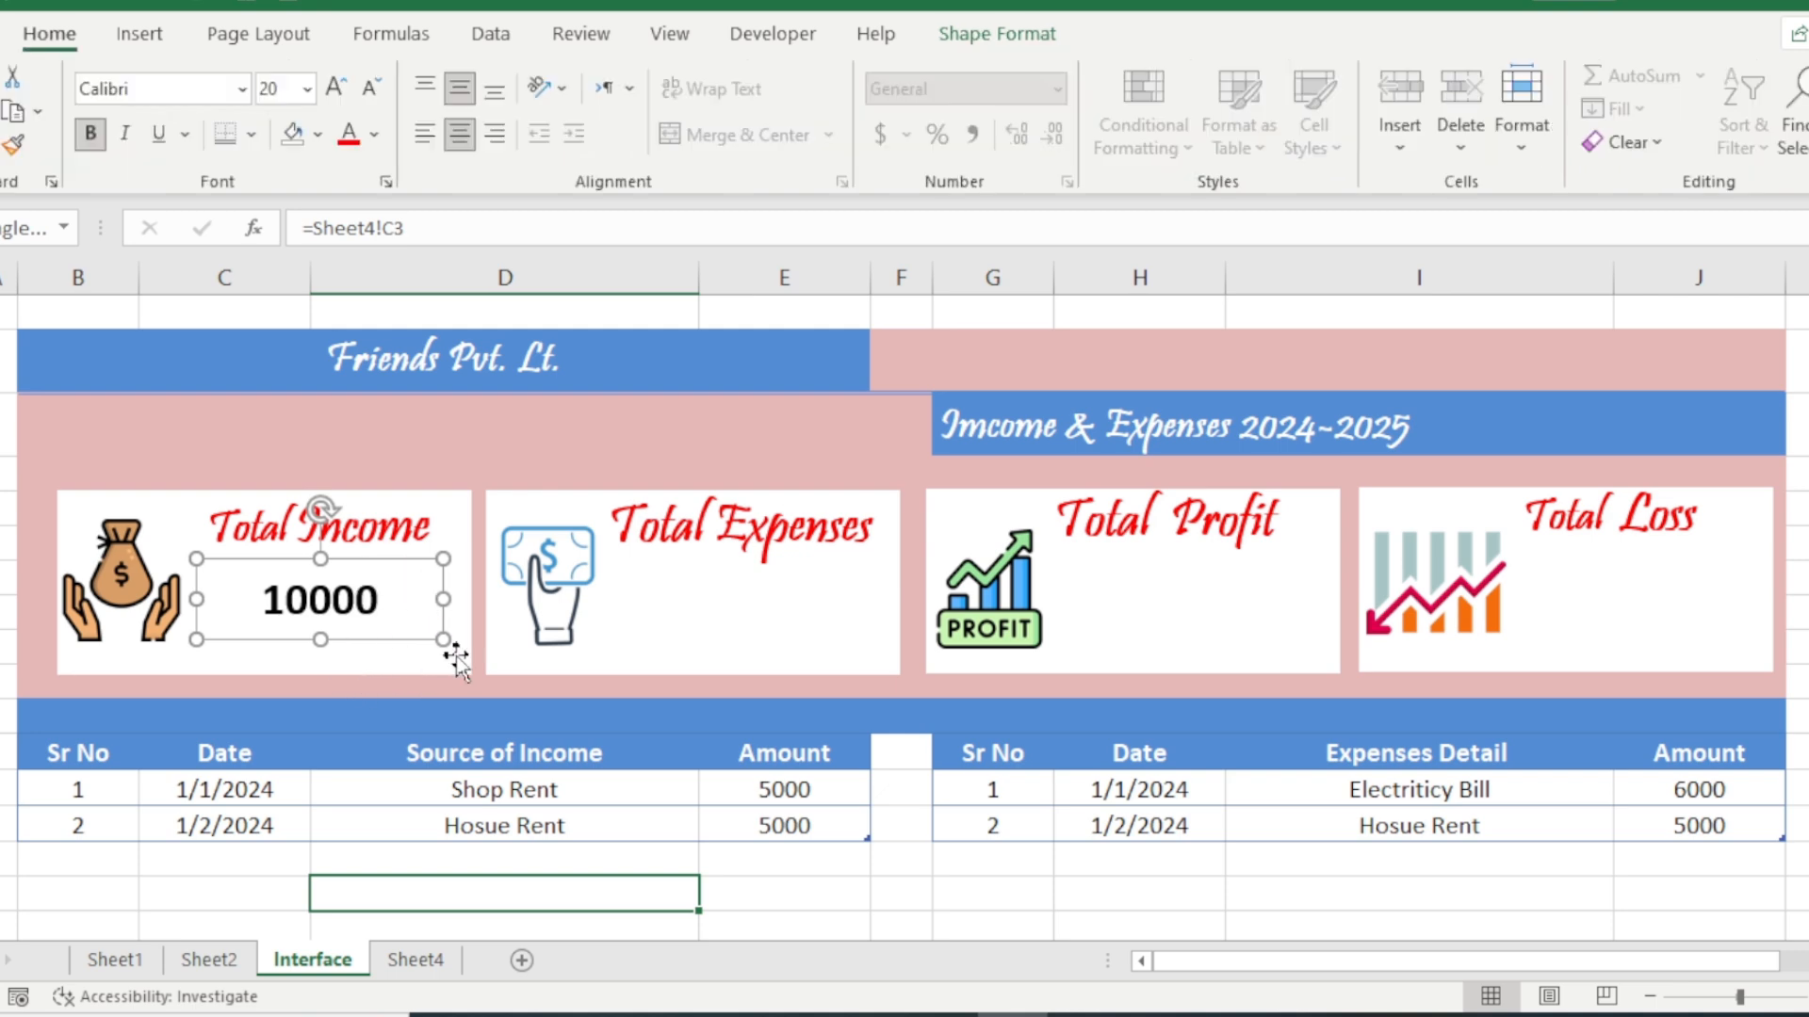
left_click(716, 650)
left_click(396, 613)
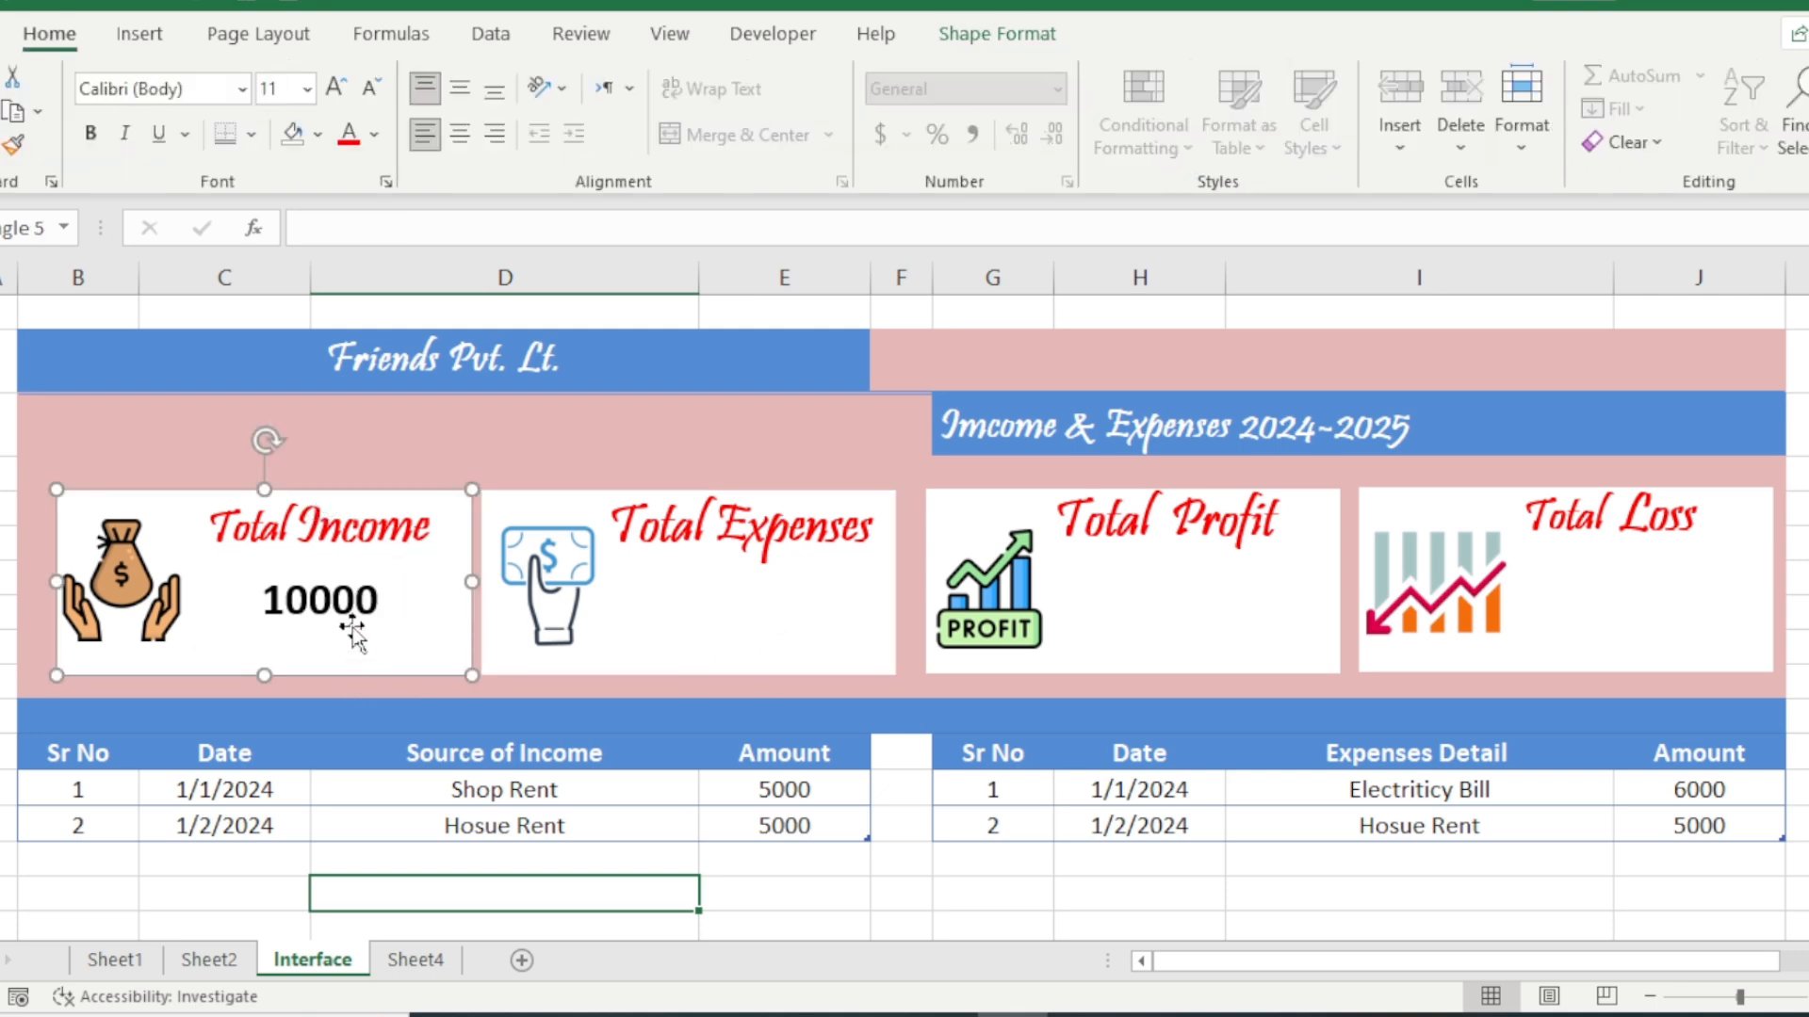
left_click(364, 599)
left_click_drag(356, 595, 350, 604)
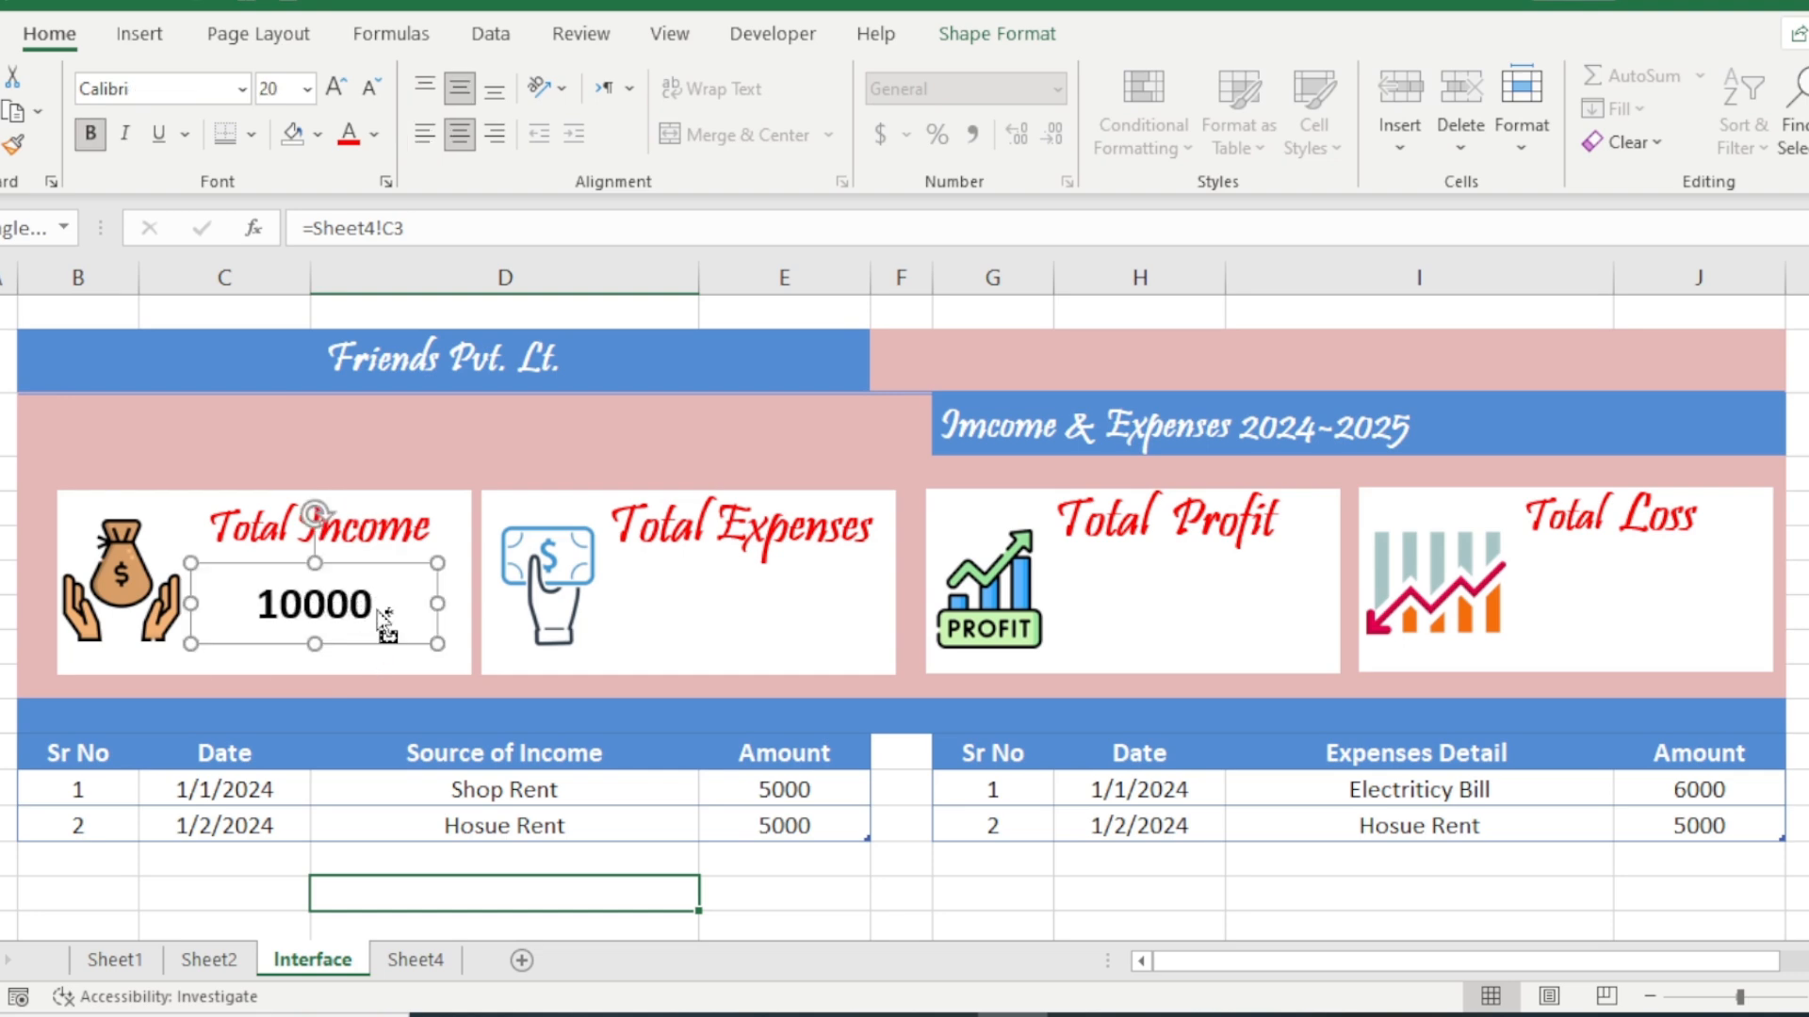
- Paste a copy of the income value box and place it under the heading in the Total Expenses card
left_click(691, 611)
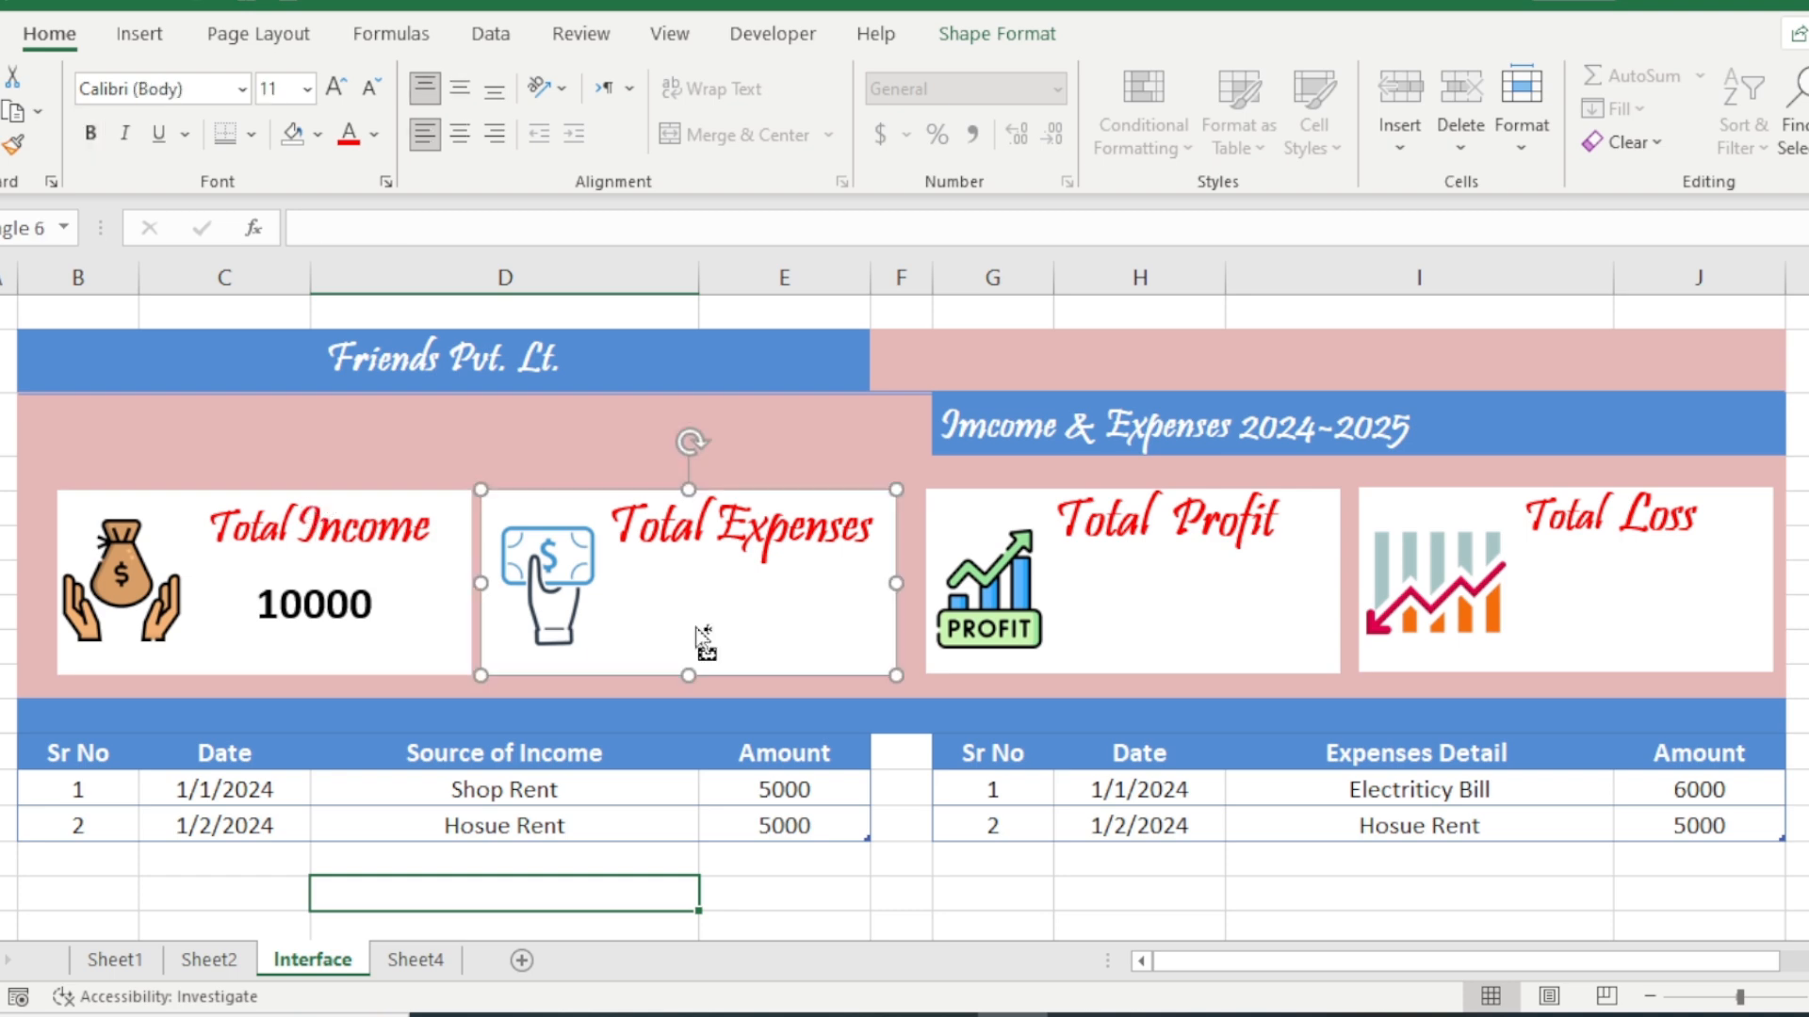
key("ctrl+v")
left_click_drag(655, 494, 776, 555)
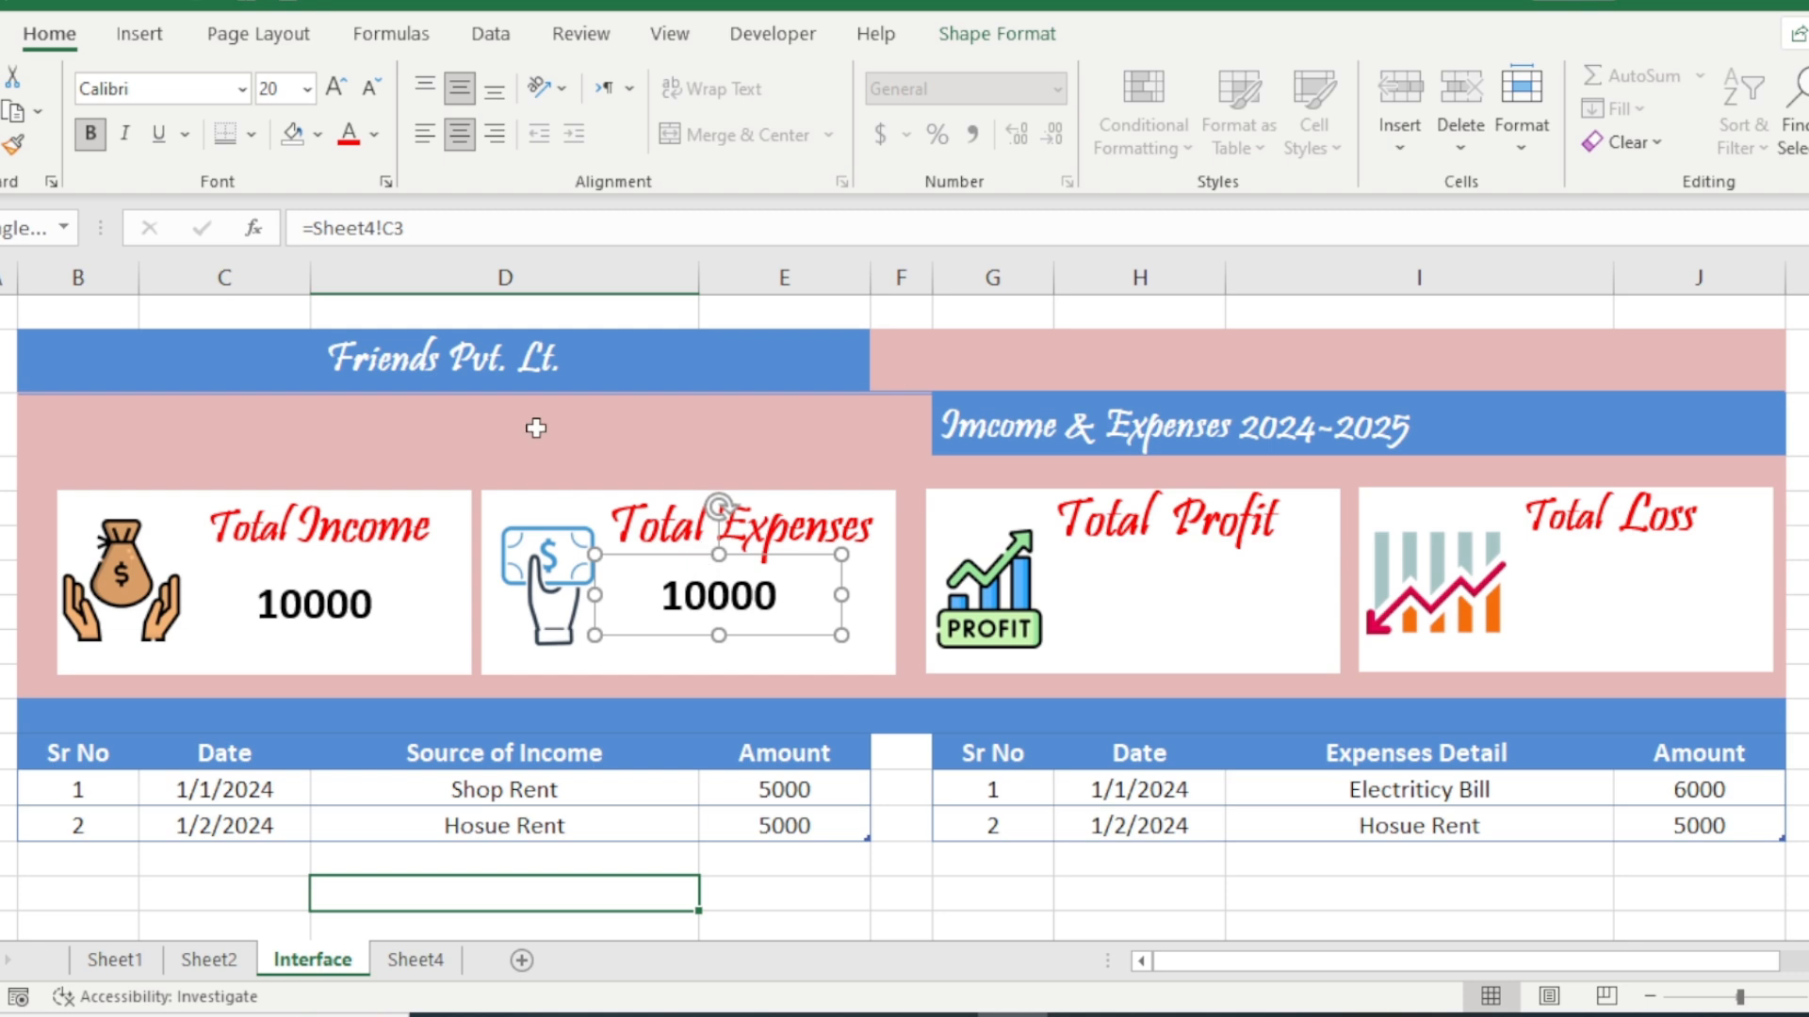
- Check the expenses total's cell in Sheet4 and link the copied box in the Total Expenses card to =Sheet4!D3
left_click(421, 217)
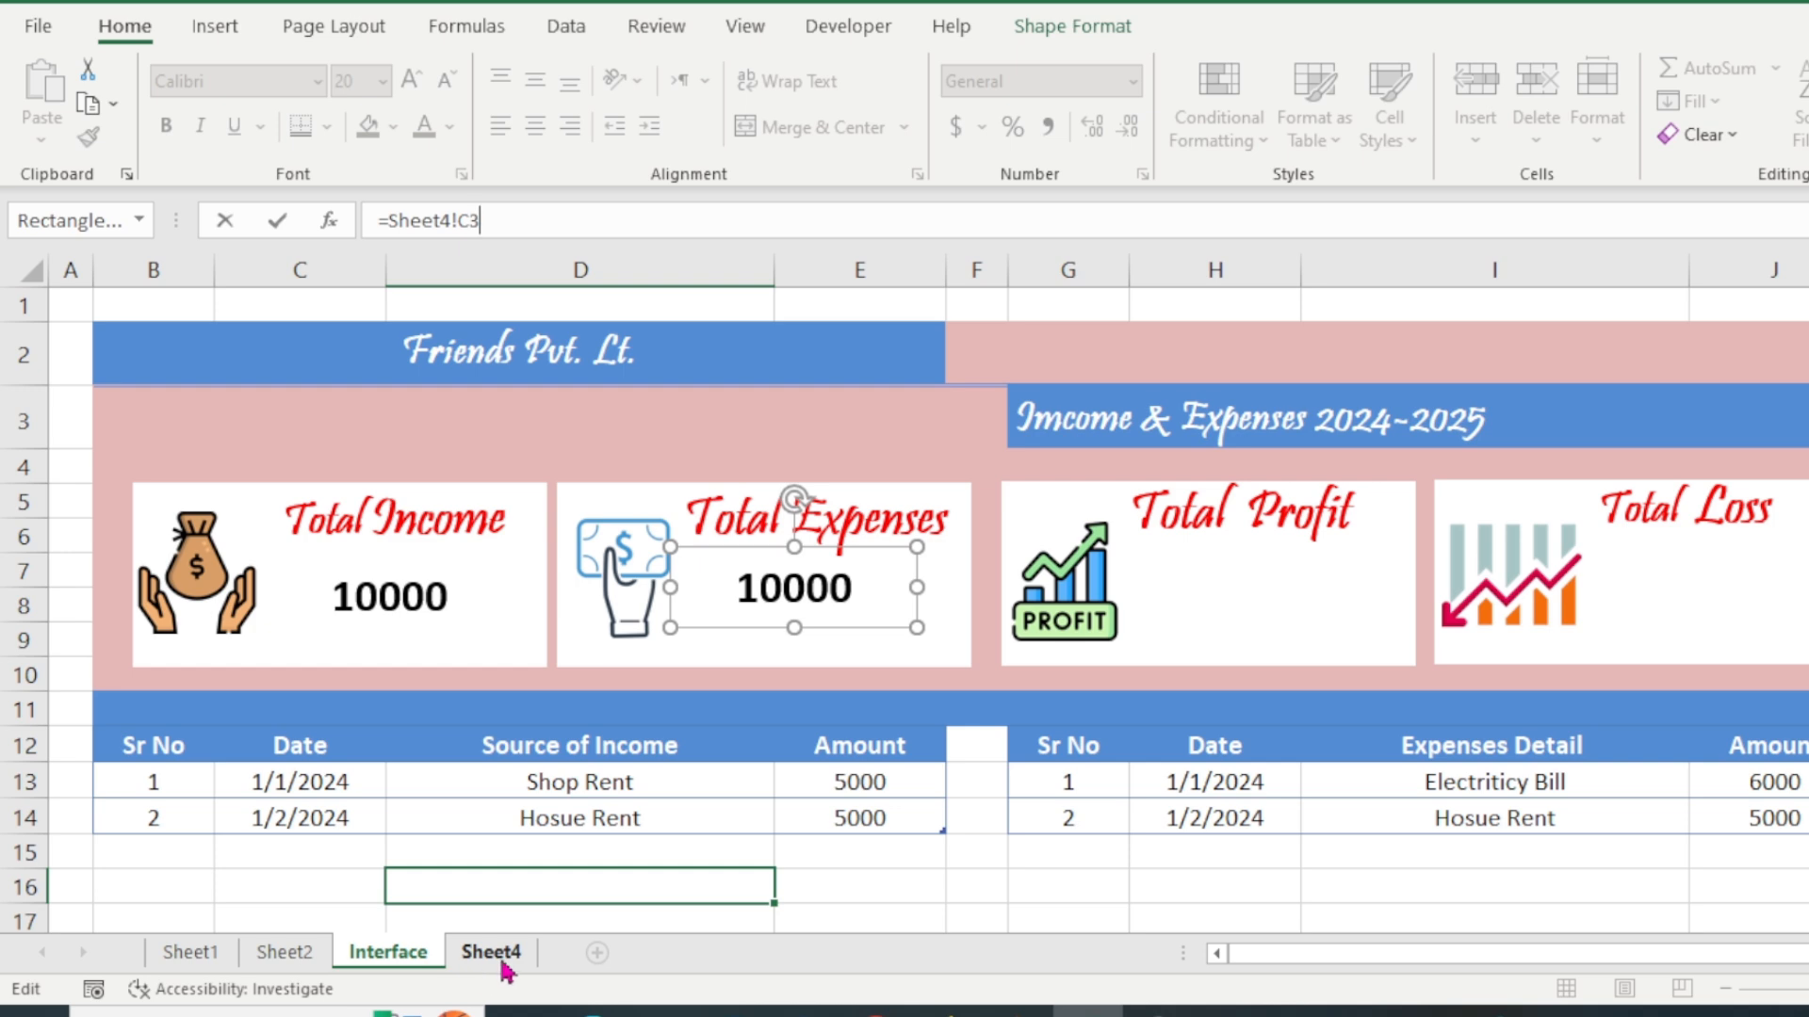
left_click(473, 949)
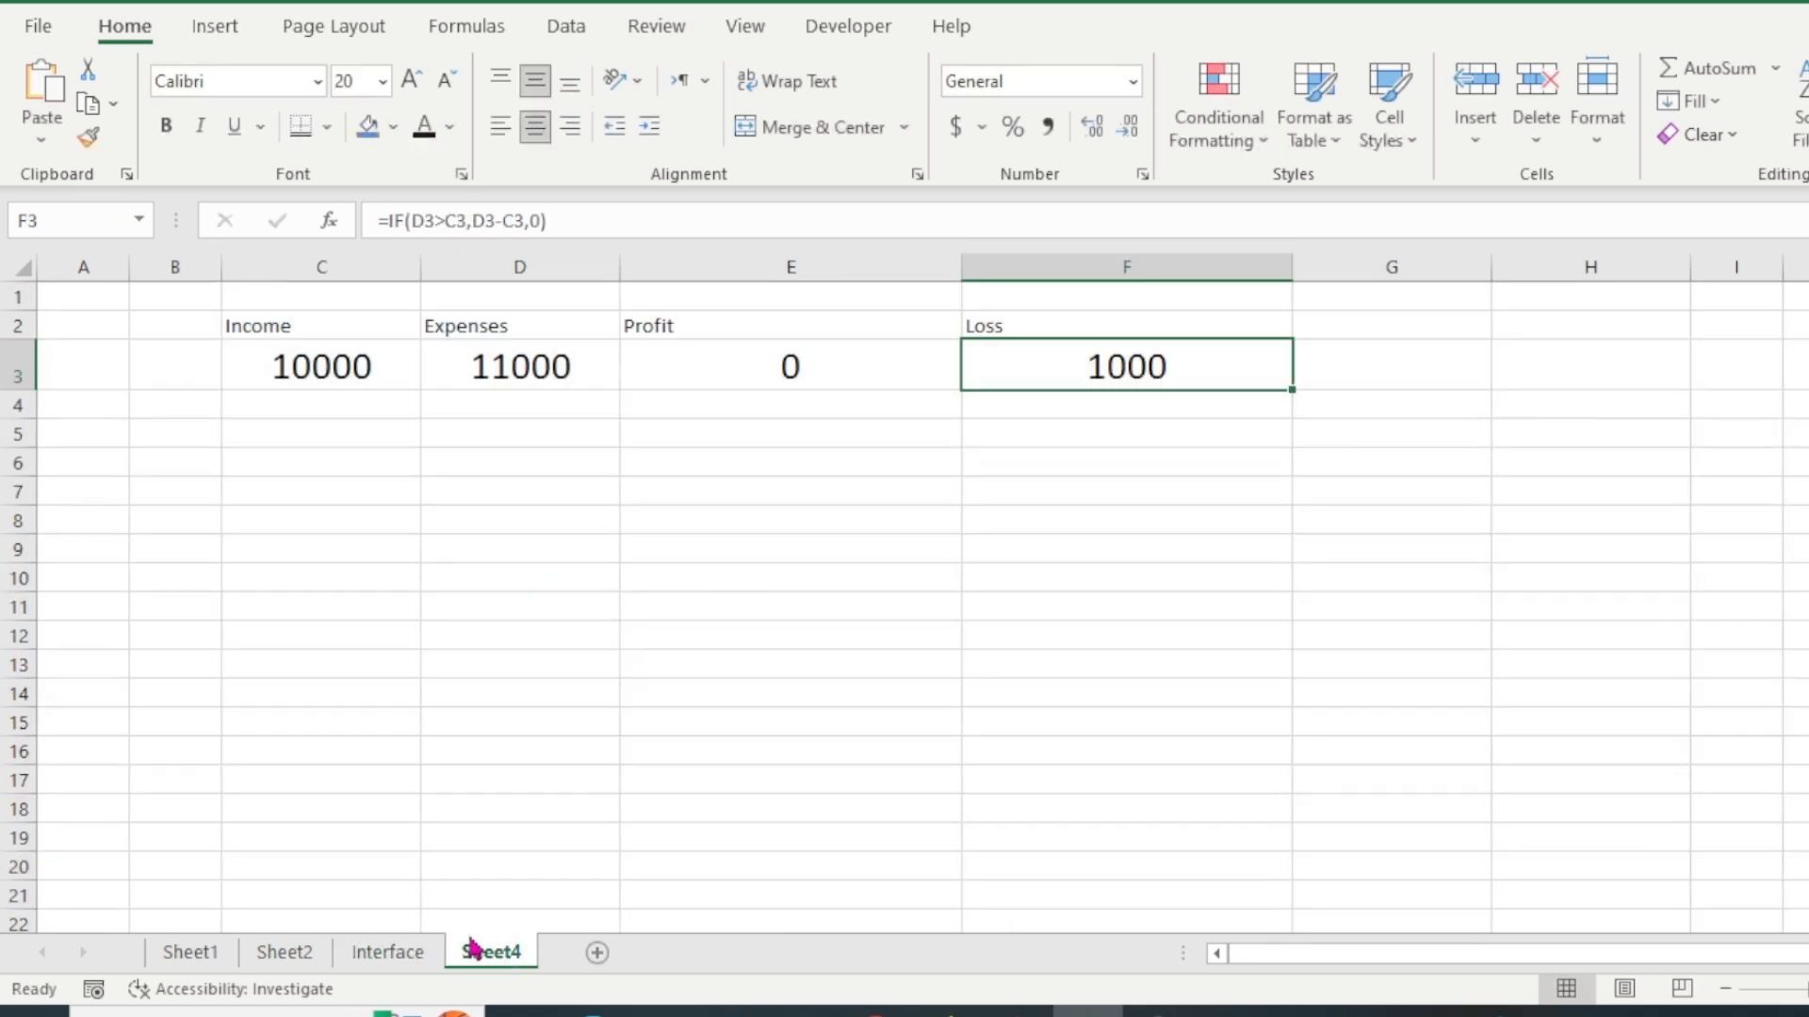
left_click(375, 361)
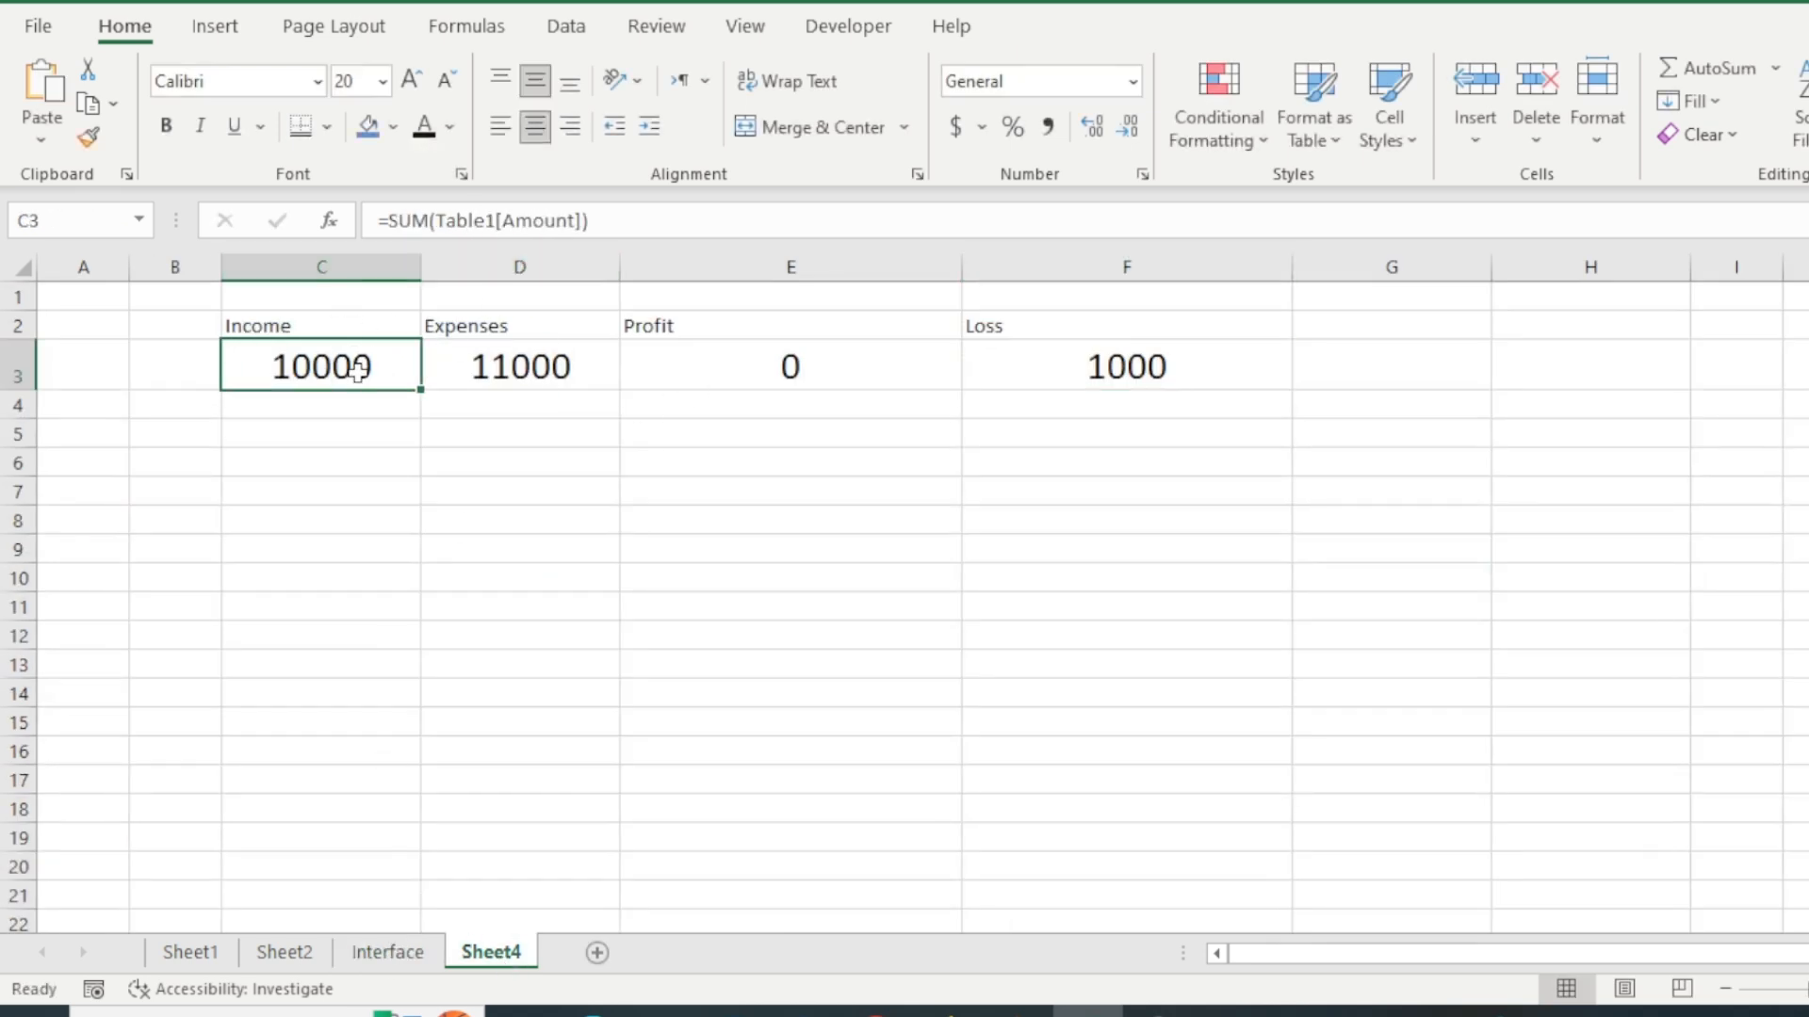
left_click(523, 377)
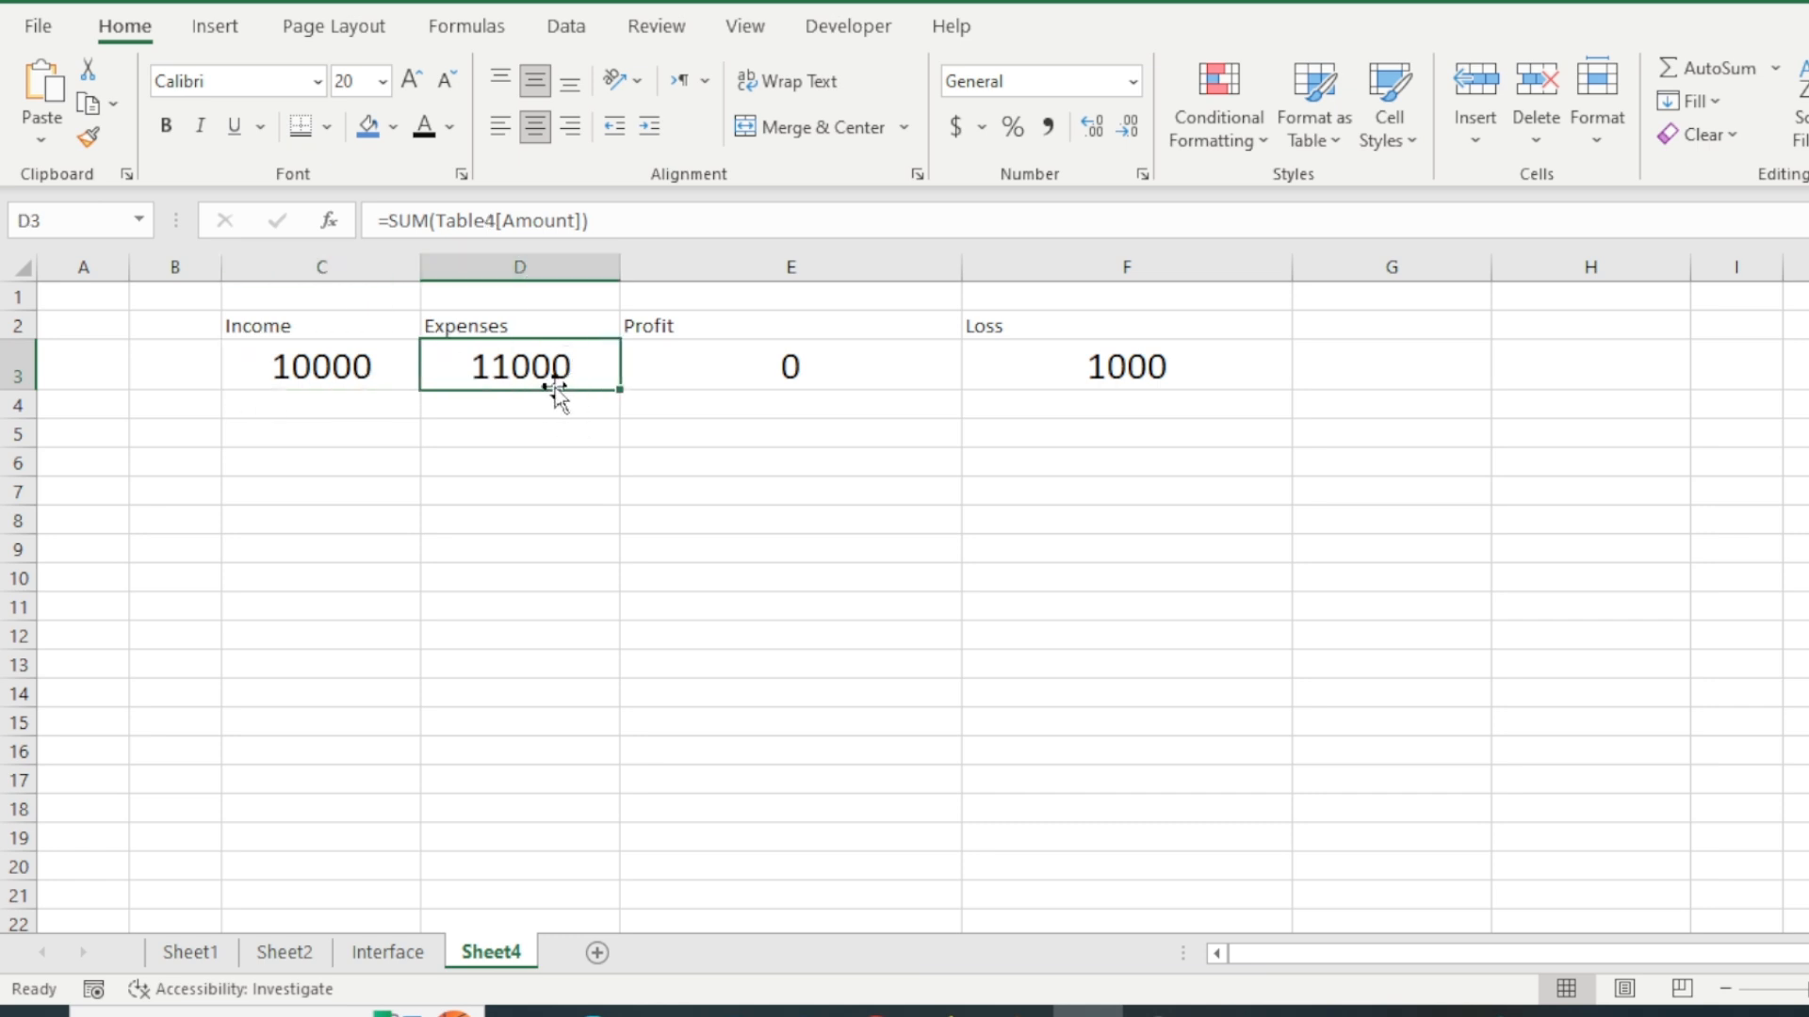
left_click(414, 952)
left_click(754, 592)
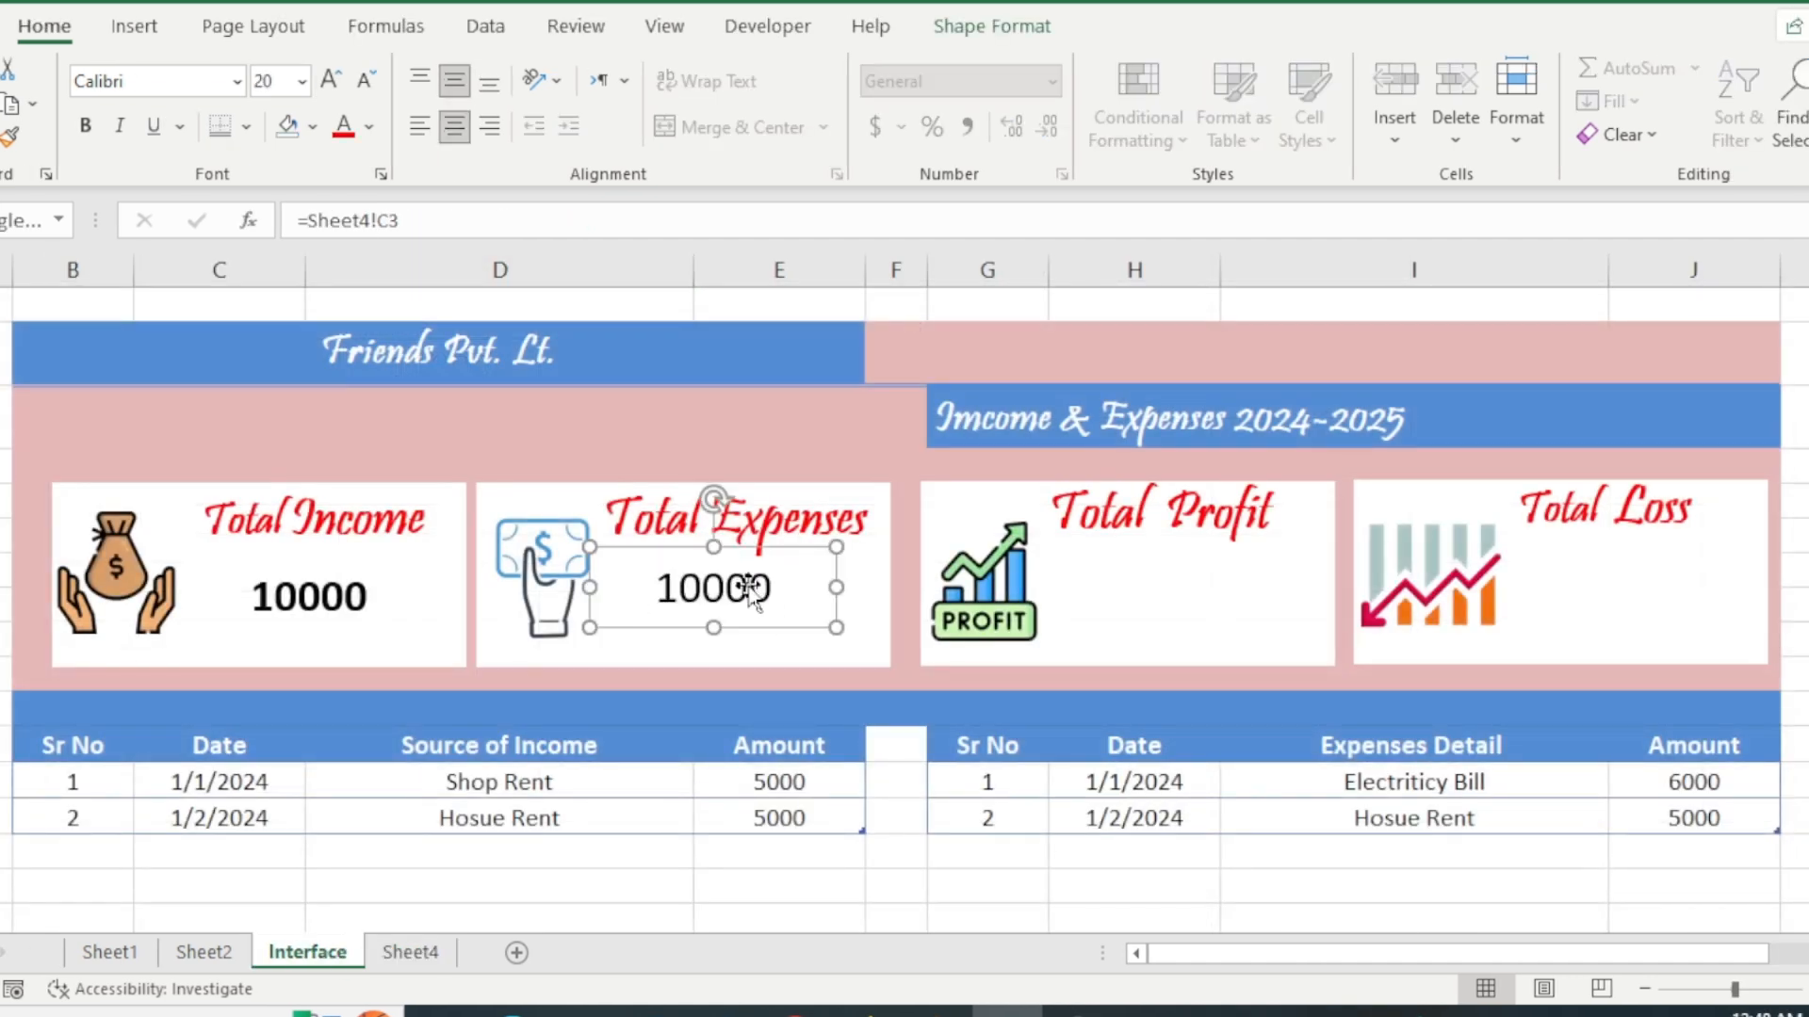
left_click(389, 220)
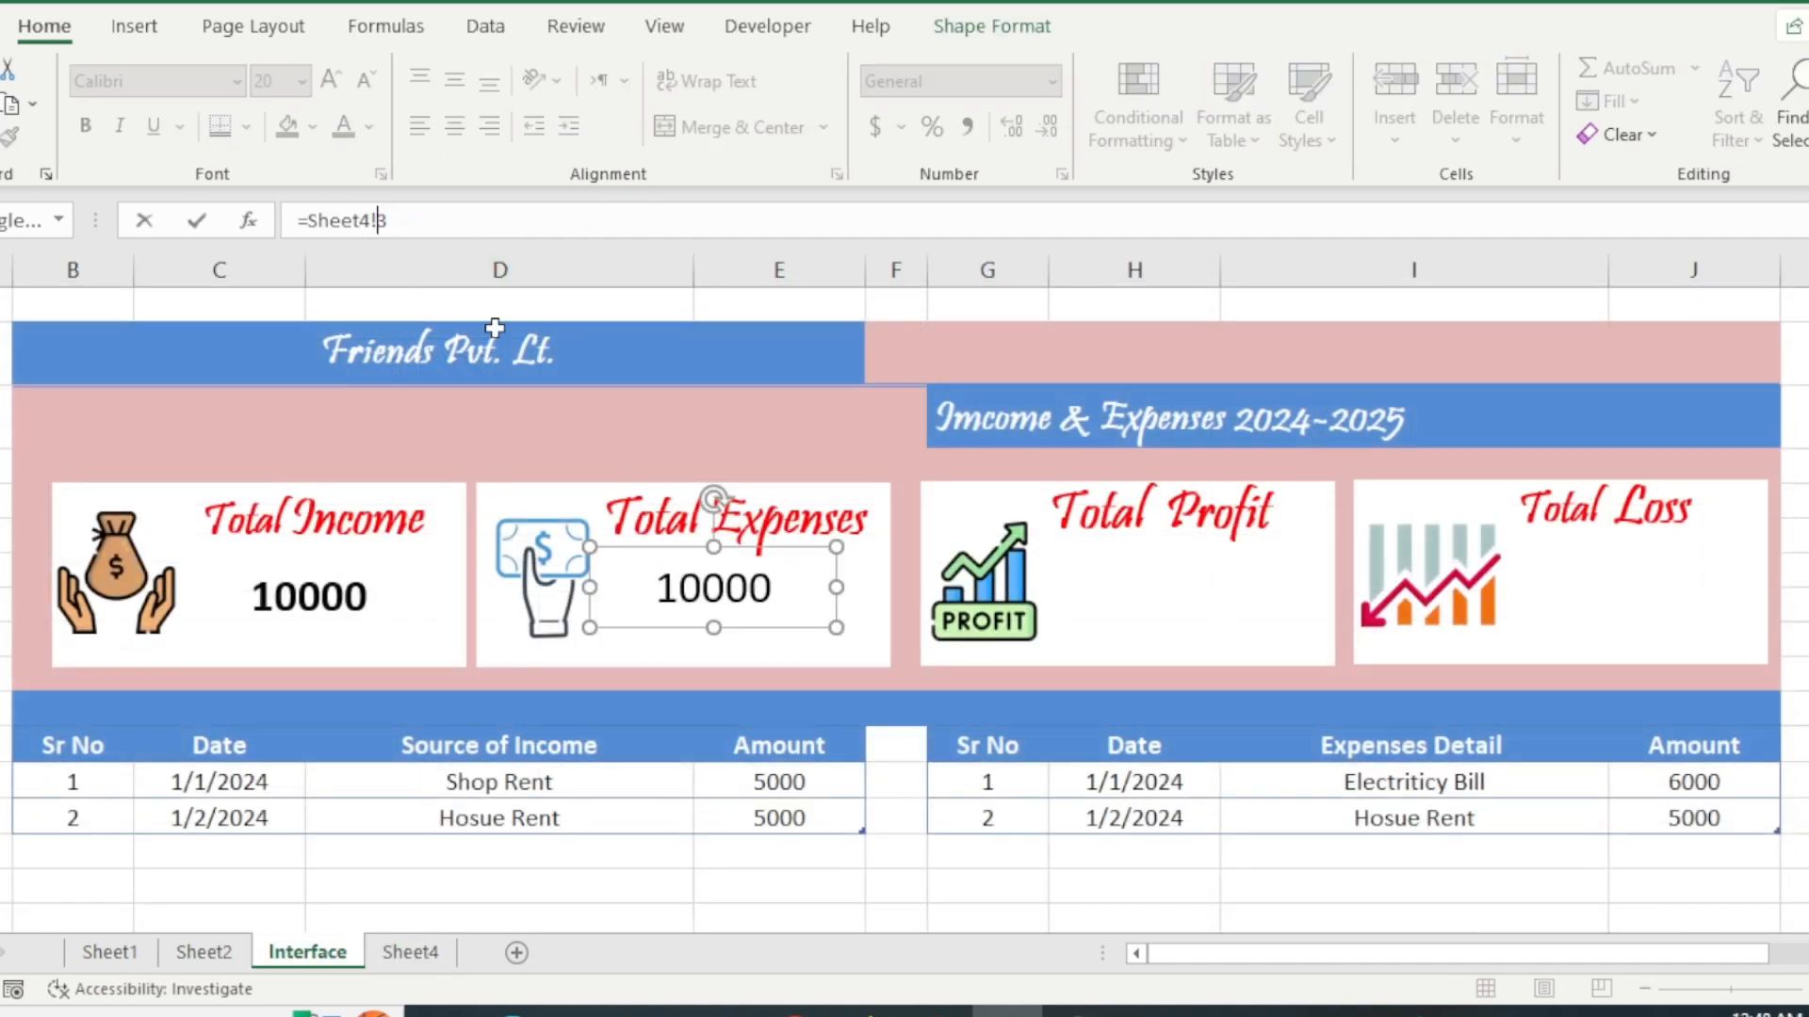
type("D3")
key("Return")
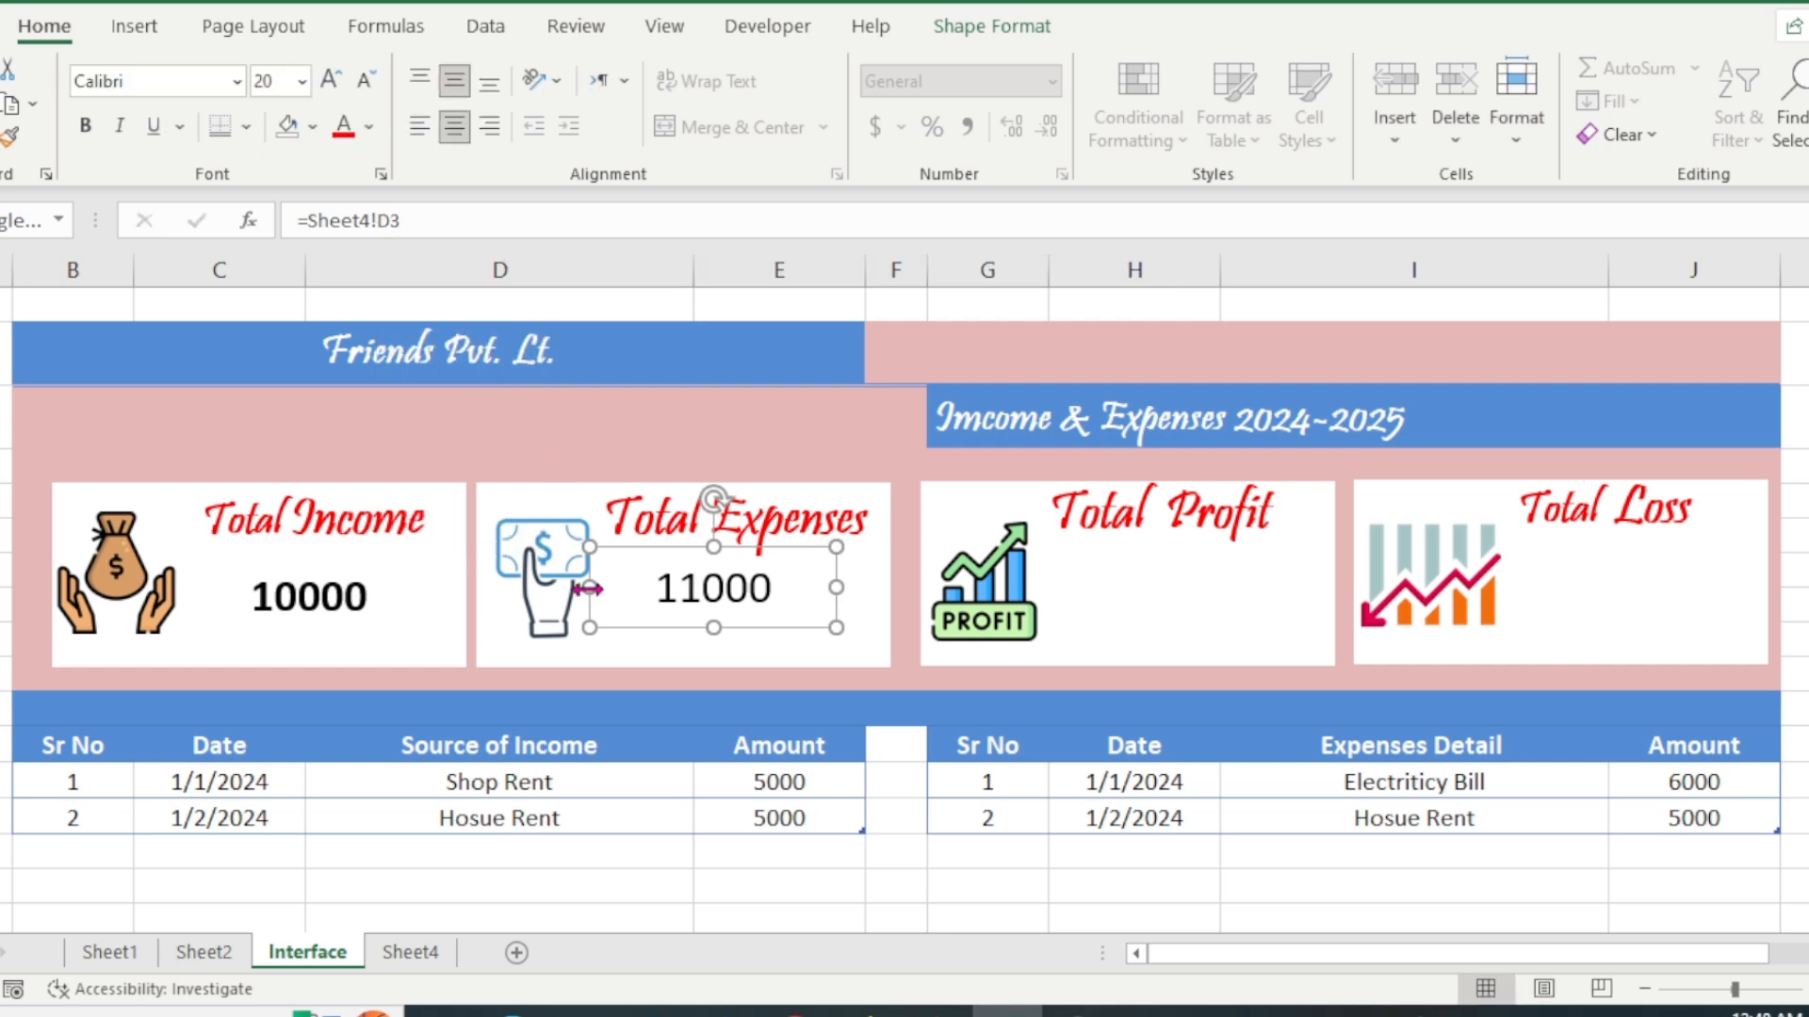
- Shift the expenses value box slightly right, make its value bold, and set the expenses and income values to font size 24
left_click(395, 622)
left_click(692, 594)
left_click_drag(743, 571, 743, 557)
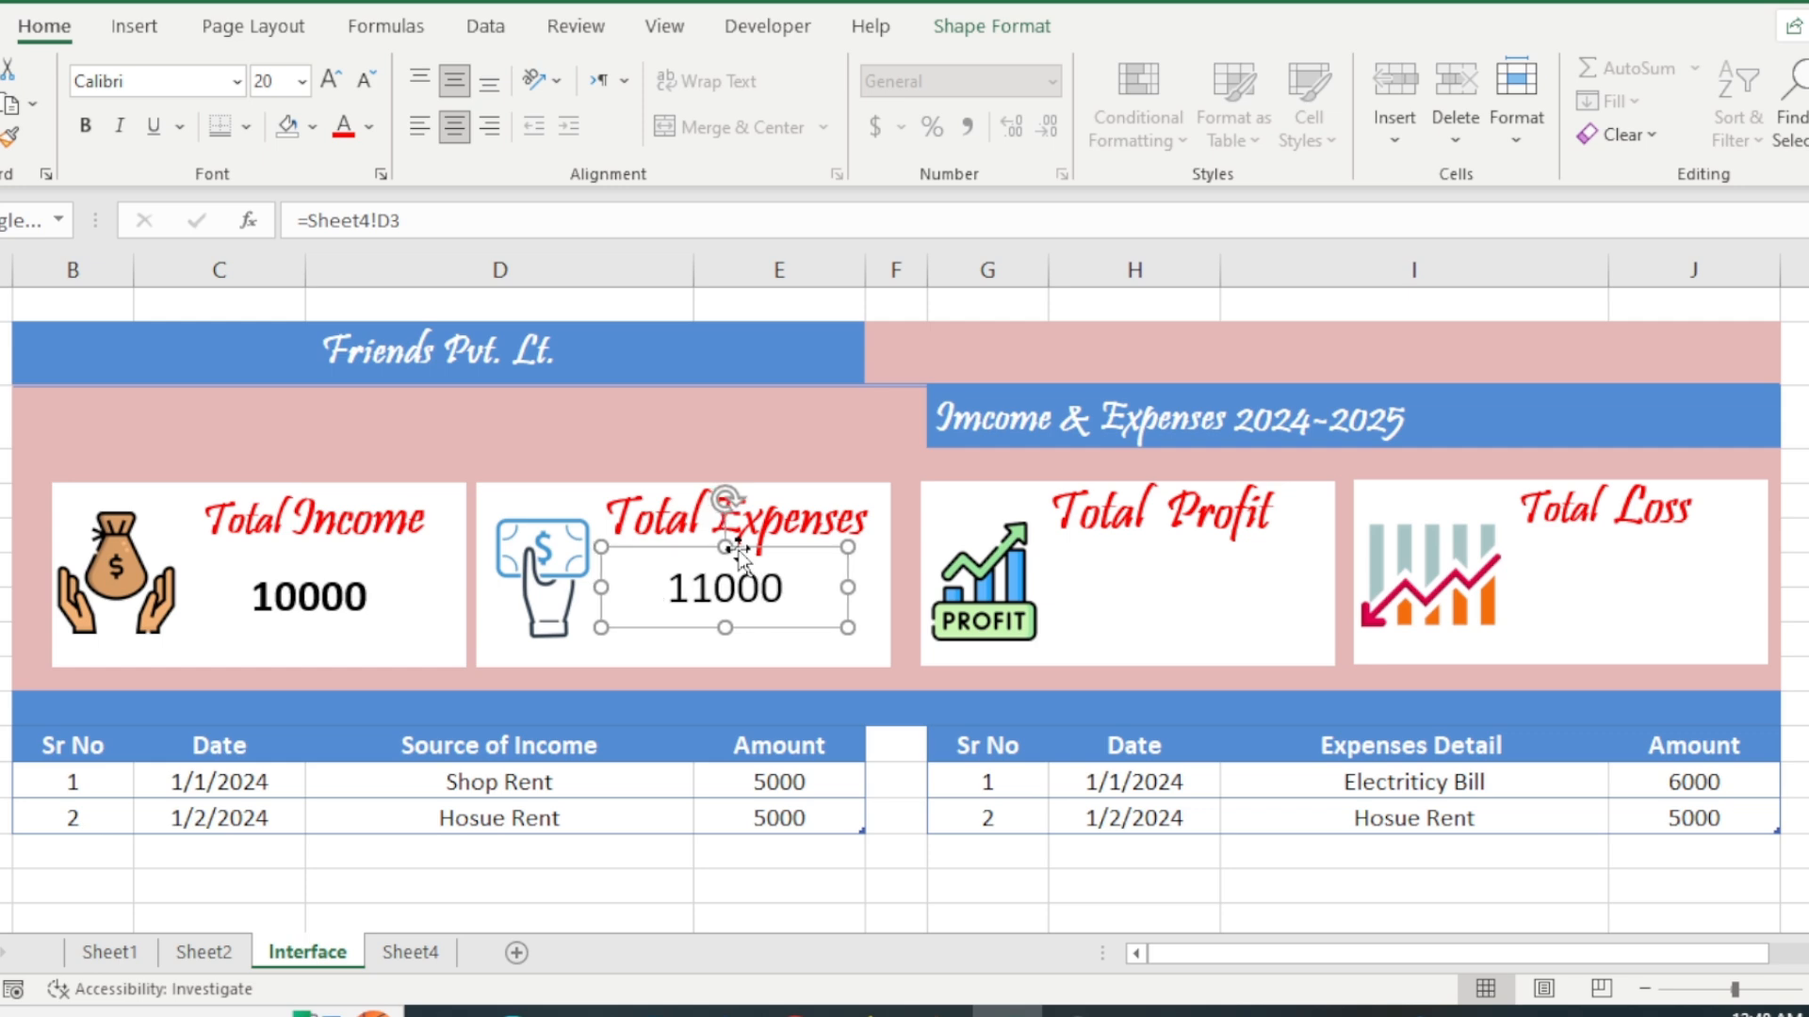
left_click(84, 124)
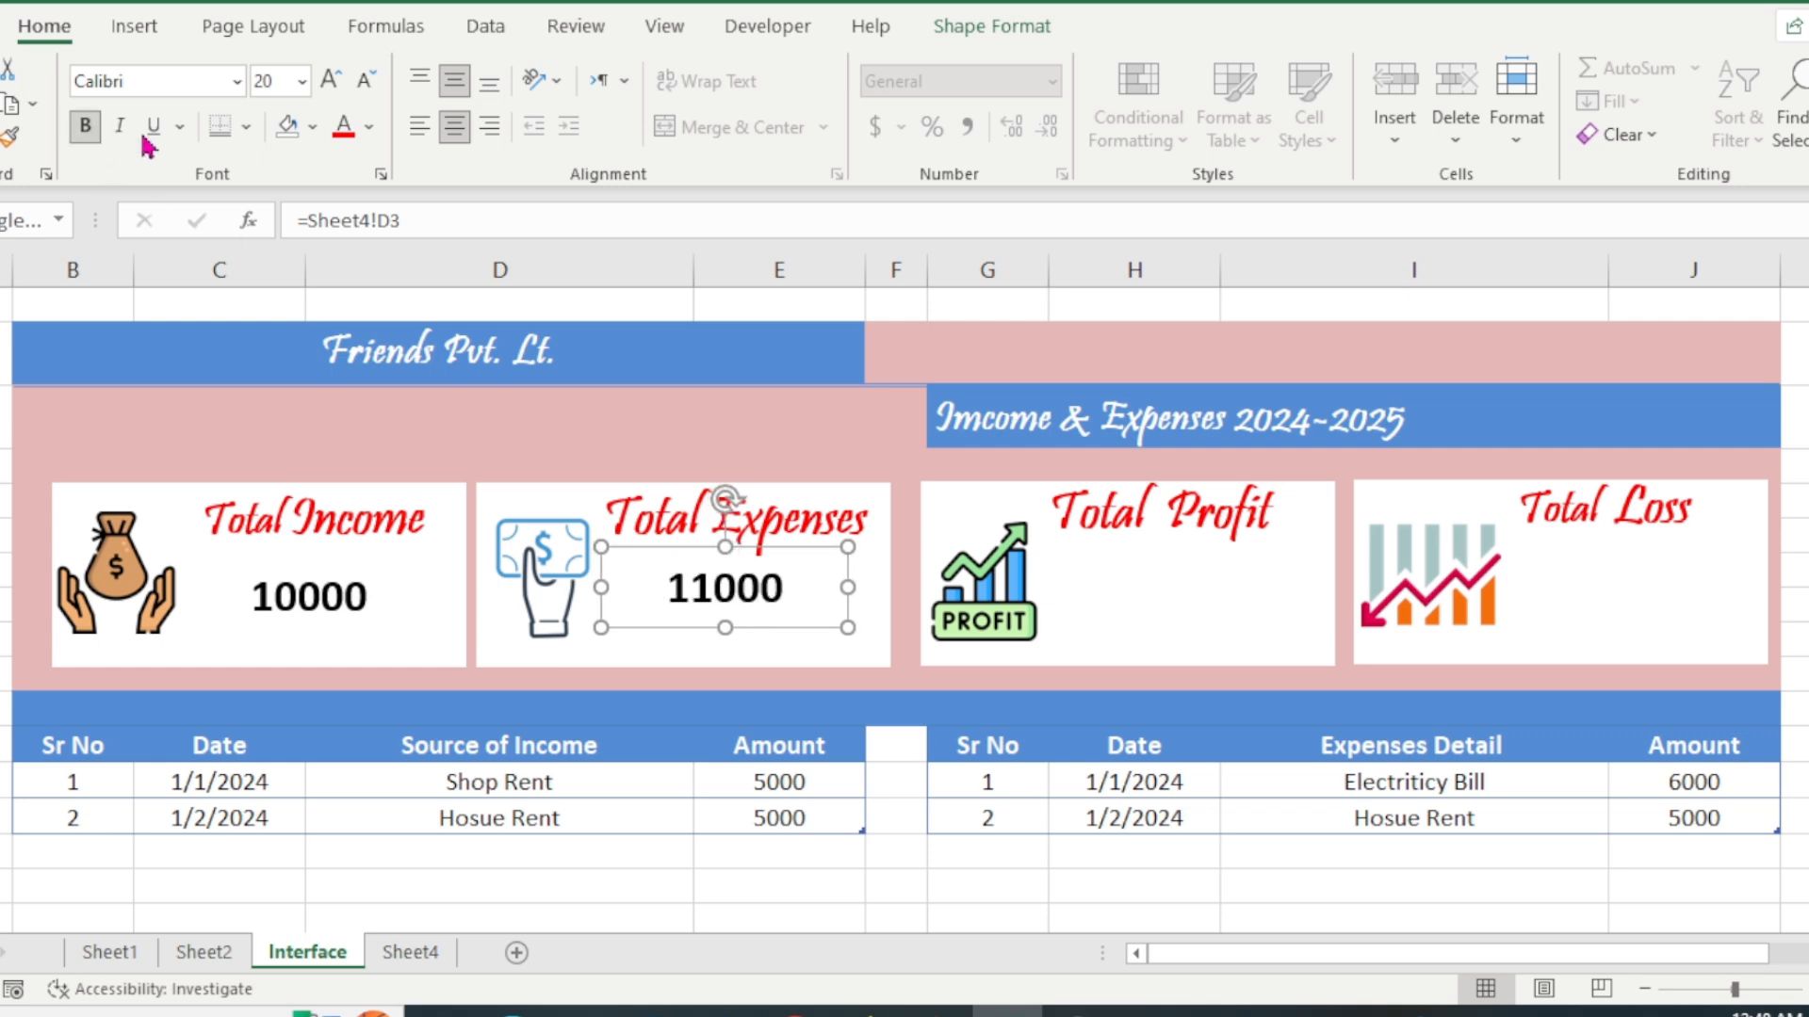
double_click(330, 80)
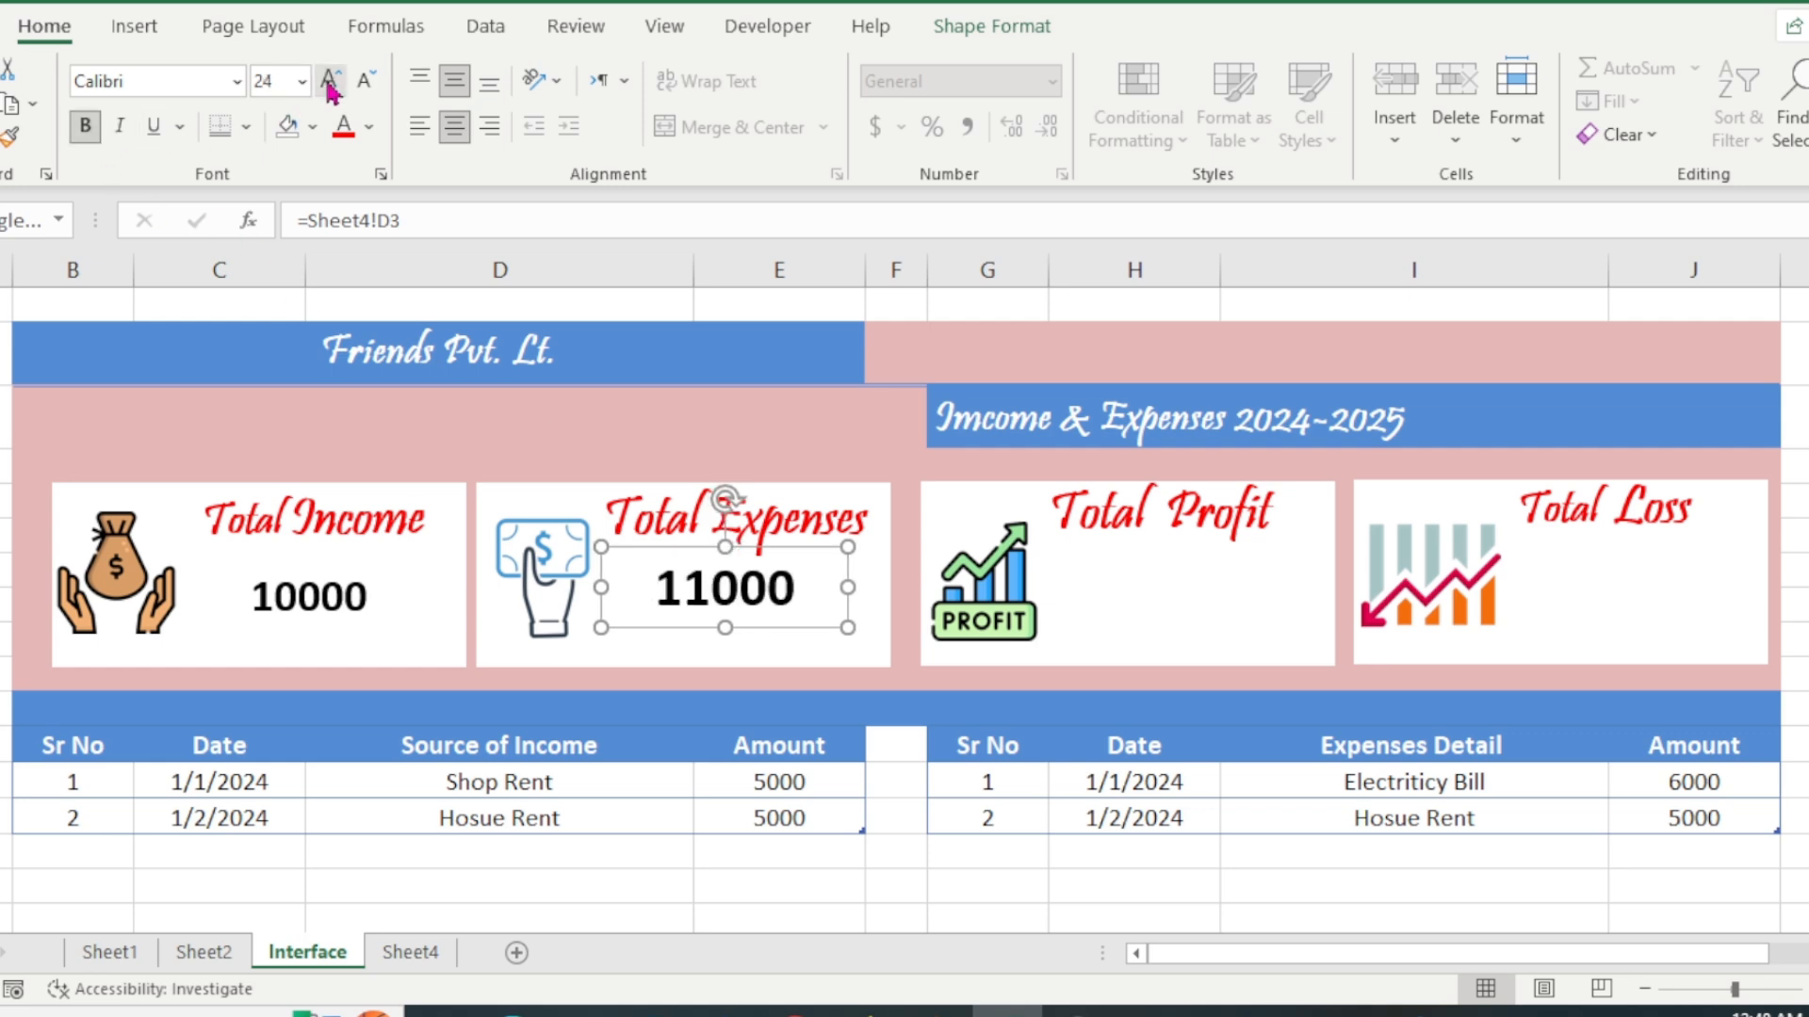
left_click(302, 591)
double_click(335, 83)
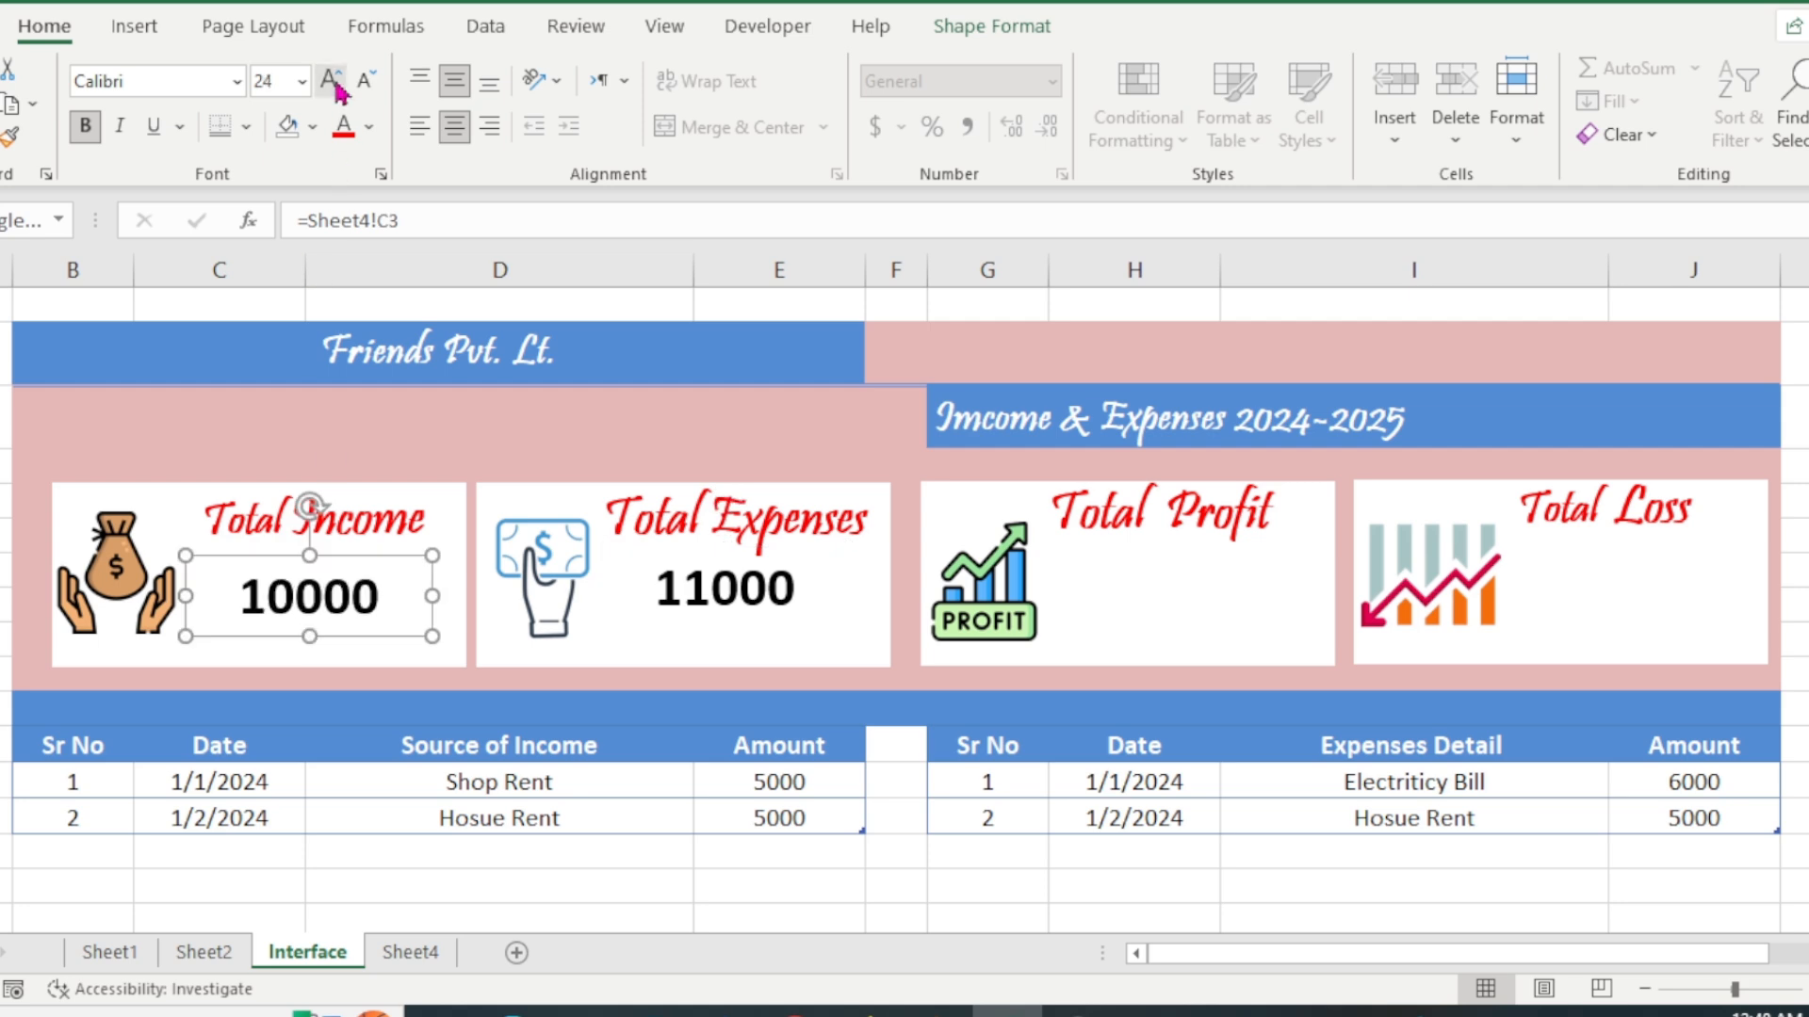
- Nudge the expenses value box slightly down to line up with the income value
left_click(716, 589)
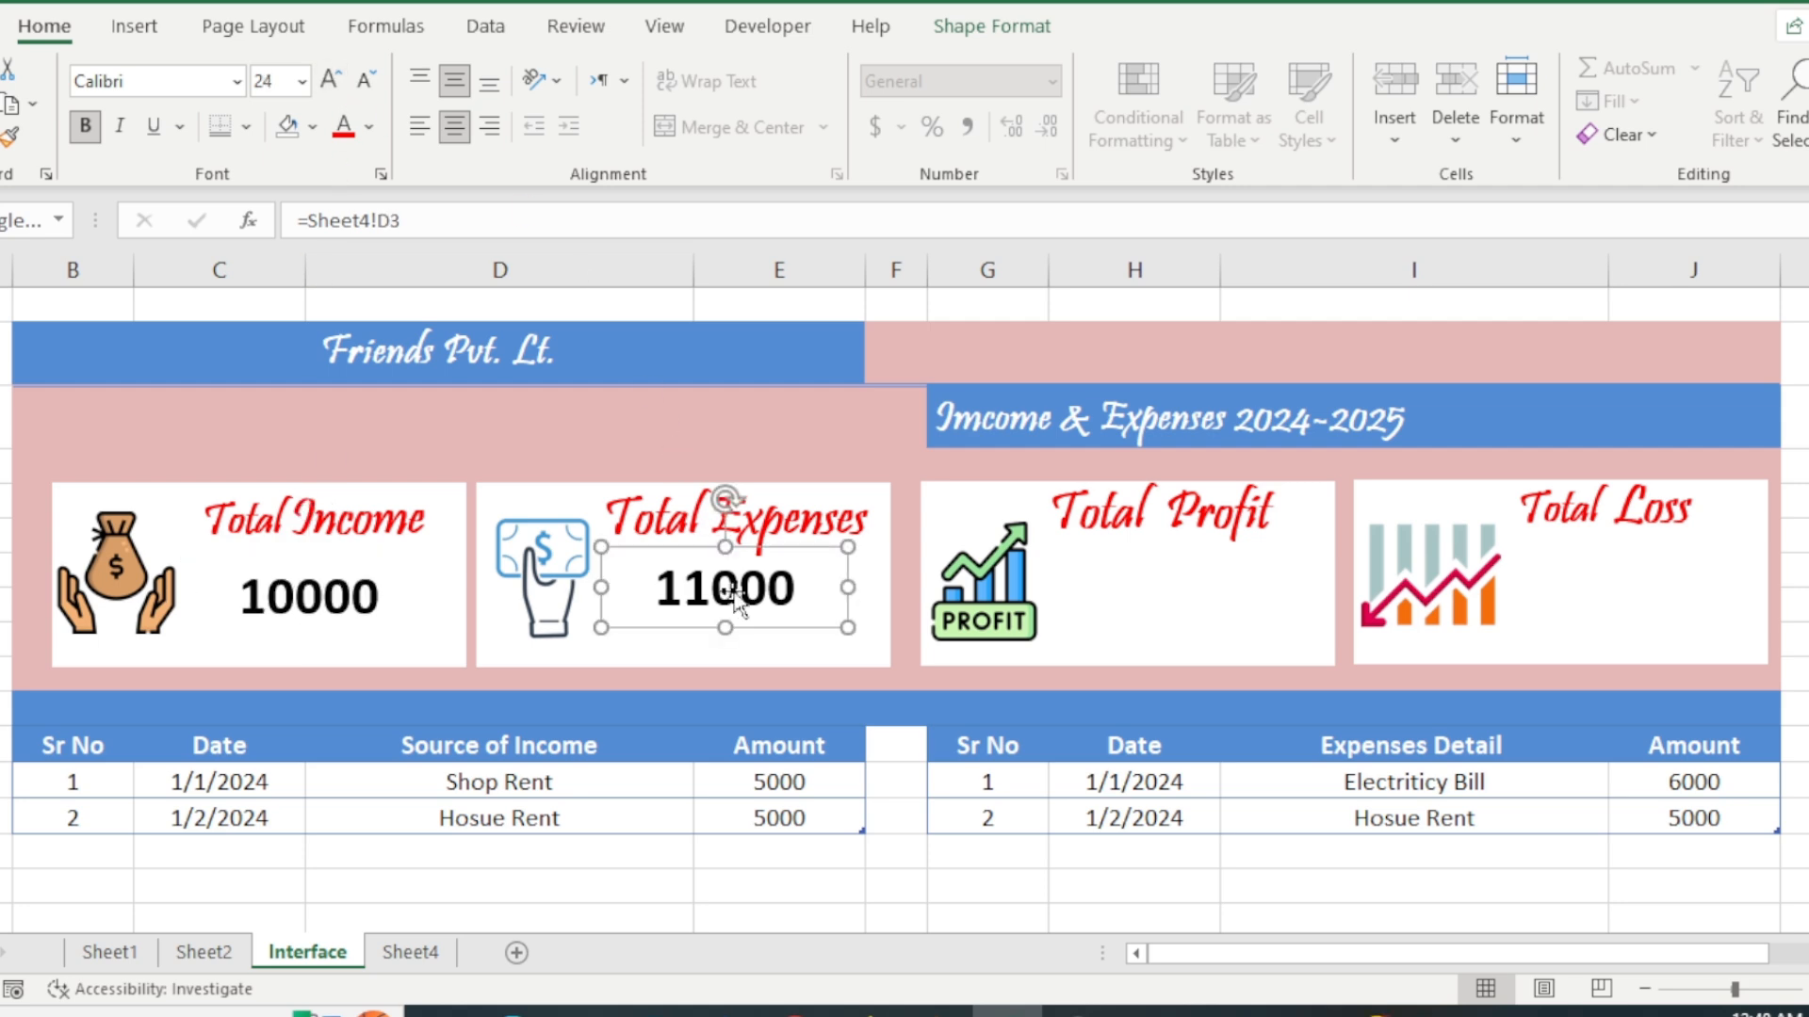
left_click_drag(716, 592, 718, 594)
key("Down")
key("Down")
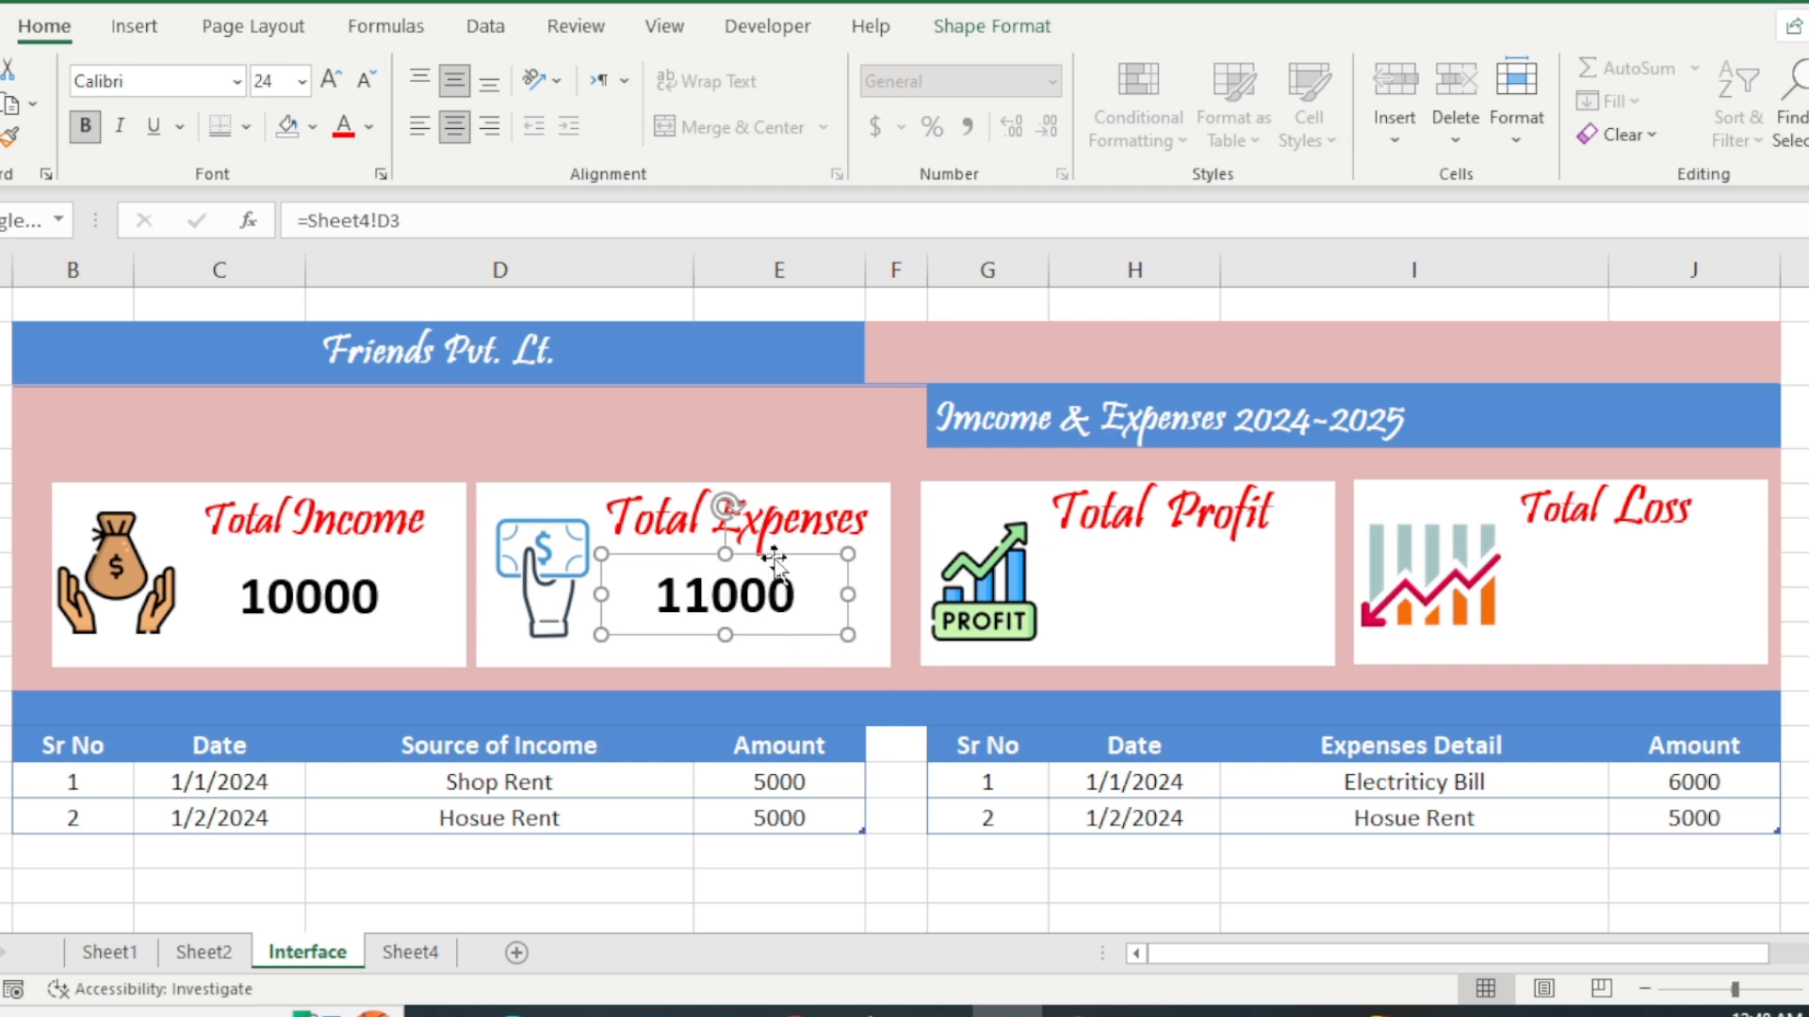
- Paste a copy of the value box and place it under the heading in the Total Profit card
left_click(1165, 617)
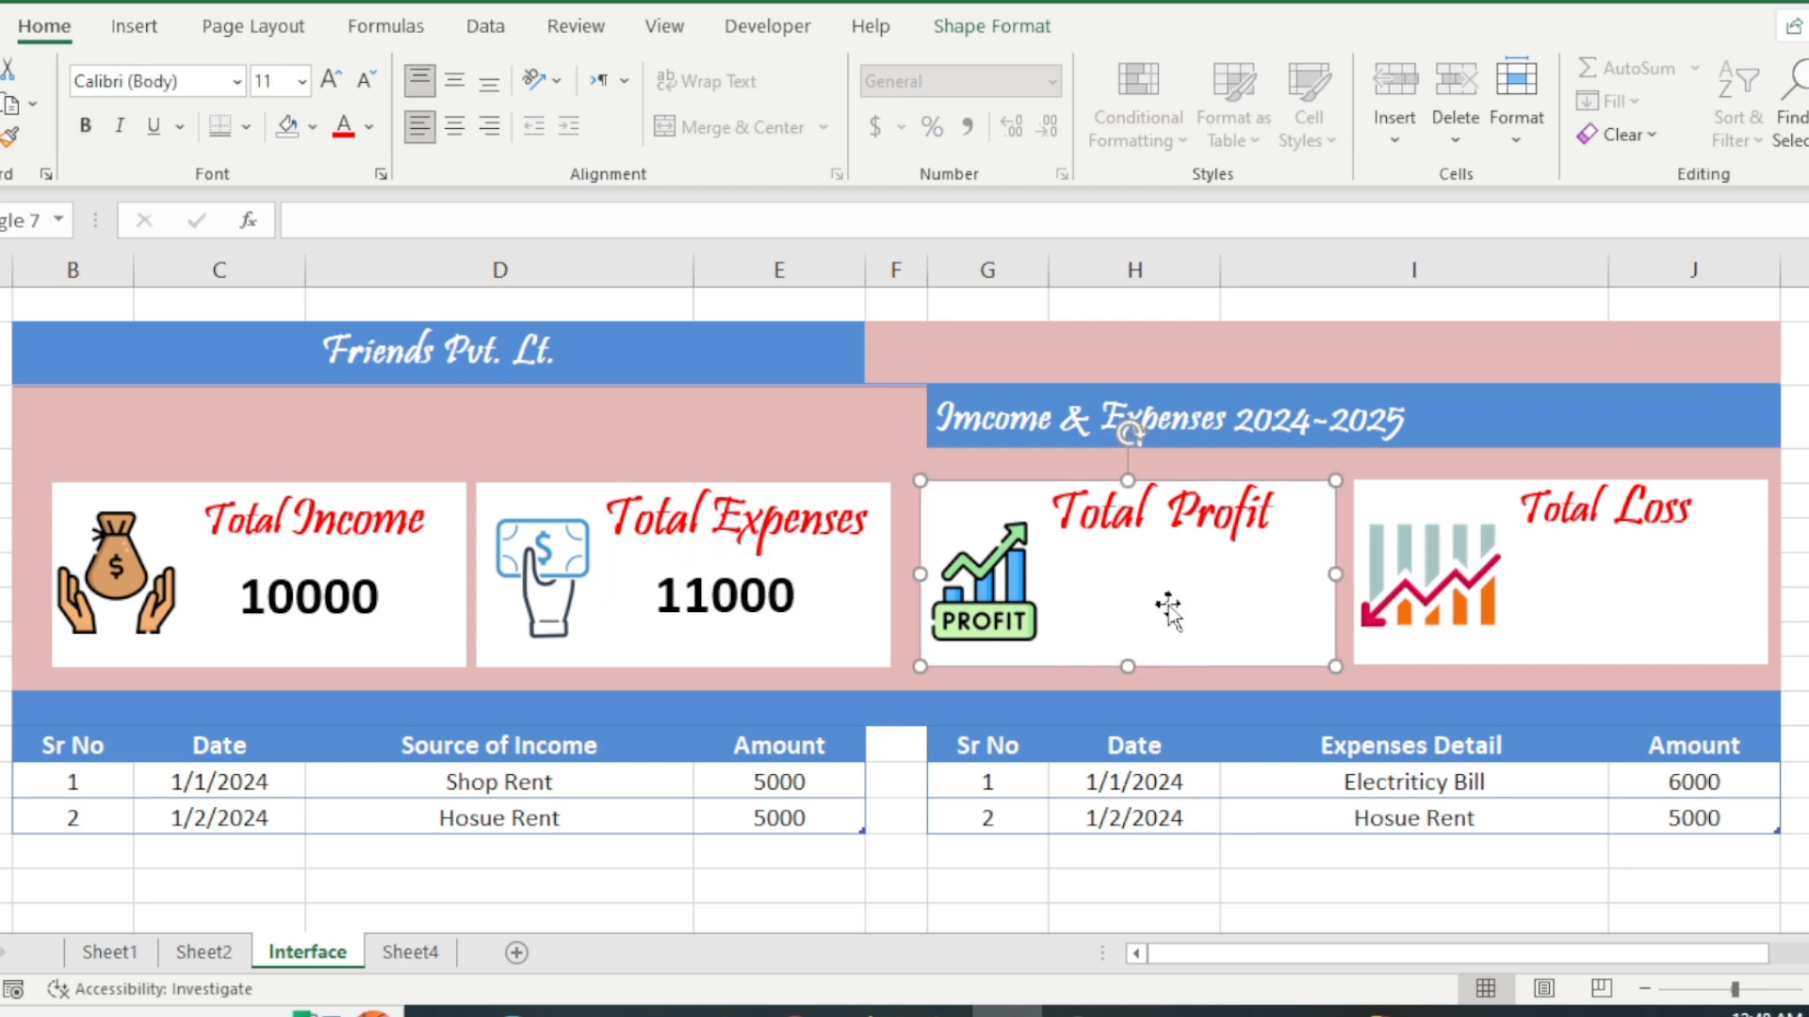
key("ctrl+v")
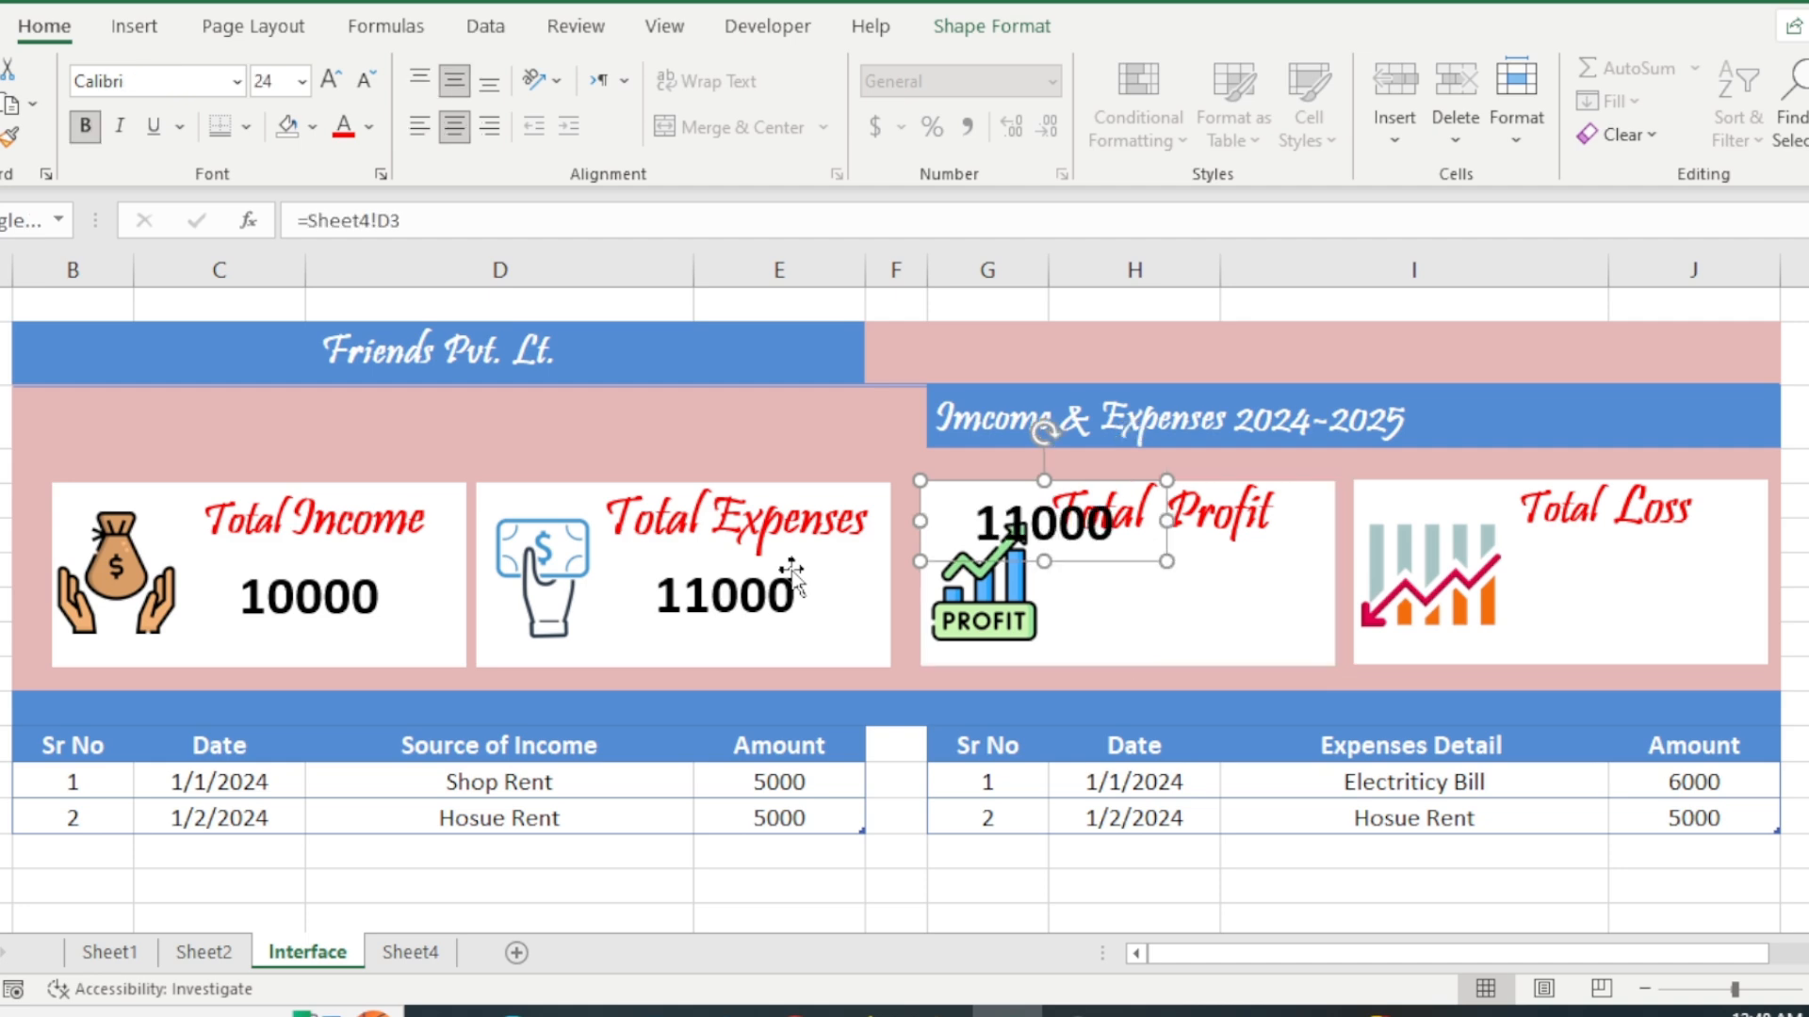
left_click_drag(1112, 509, 1306, 560)
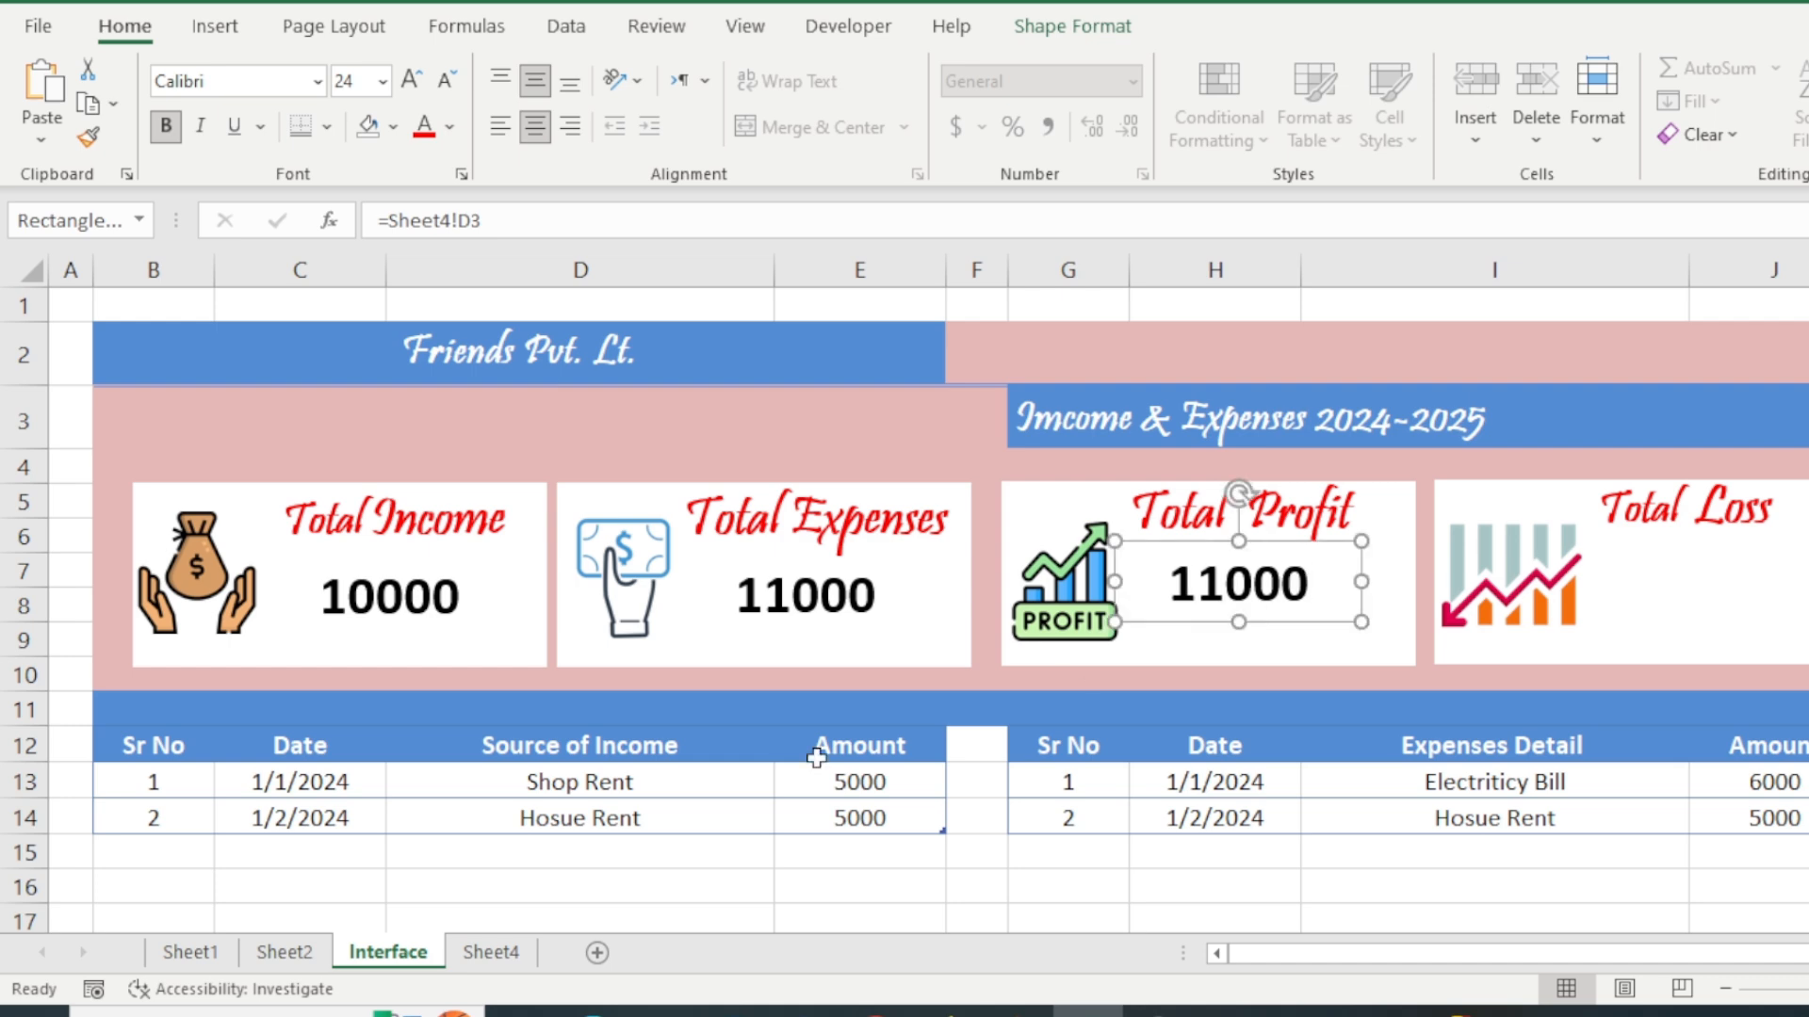
- Look up the profit cell in Sheet4, link the Total Profit value box to =Sheet4!E3, and shift it slightly right
left_click(488, 952)
left_click(772, 377)
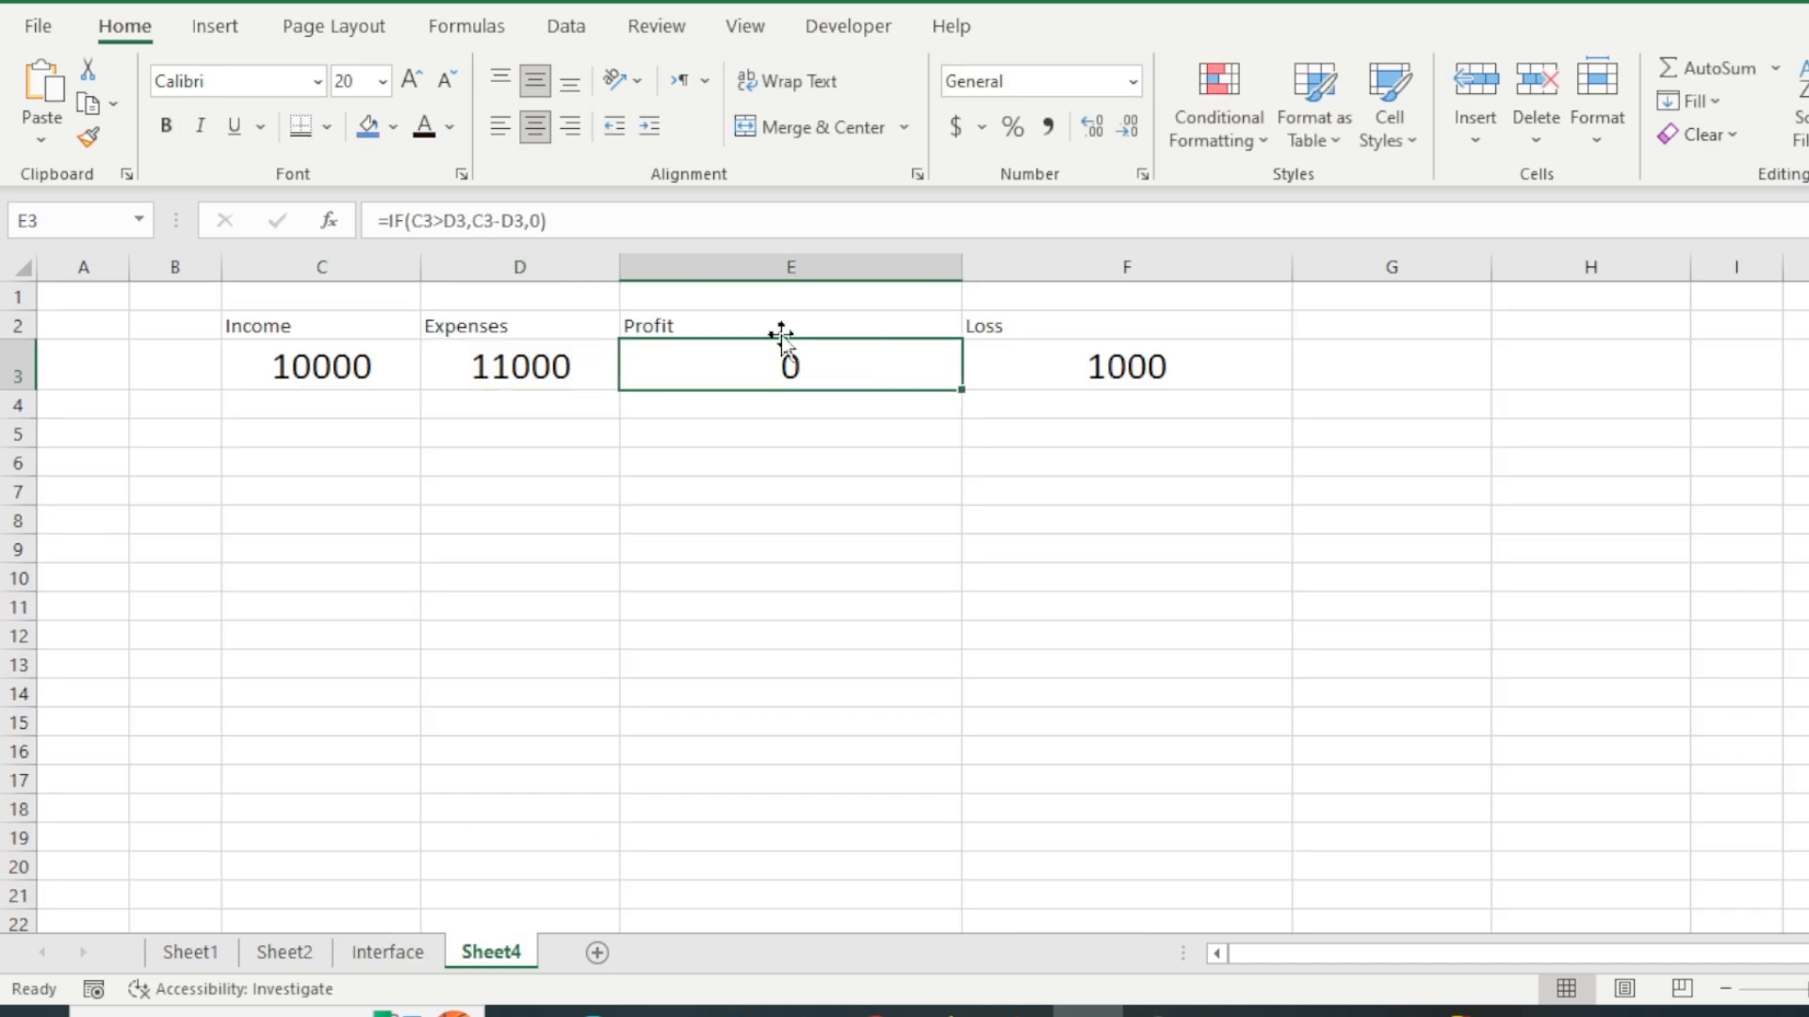
left_click(393, 949)
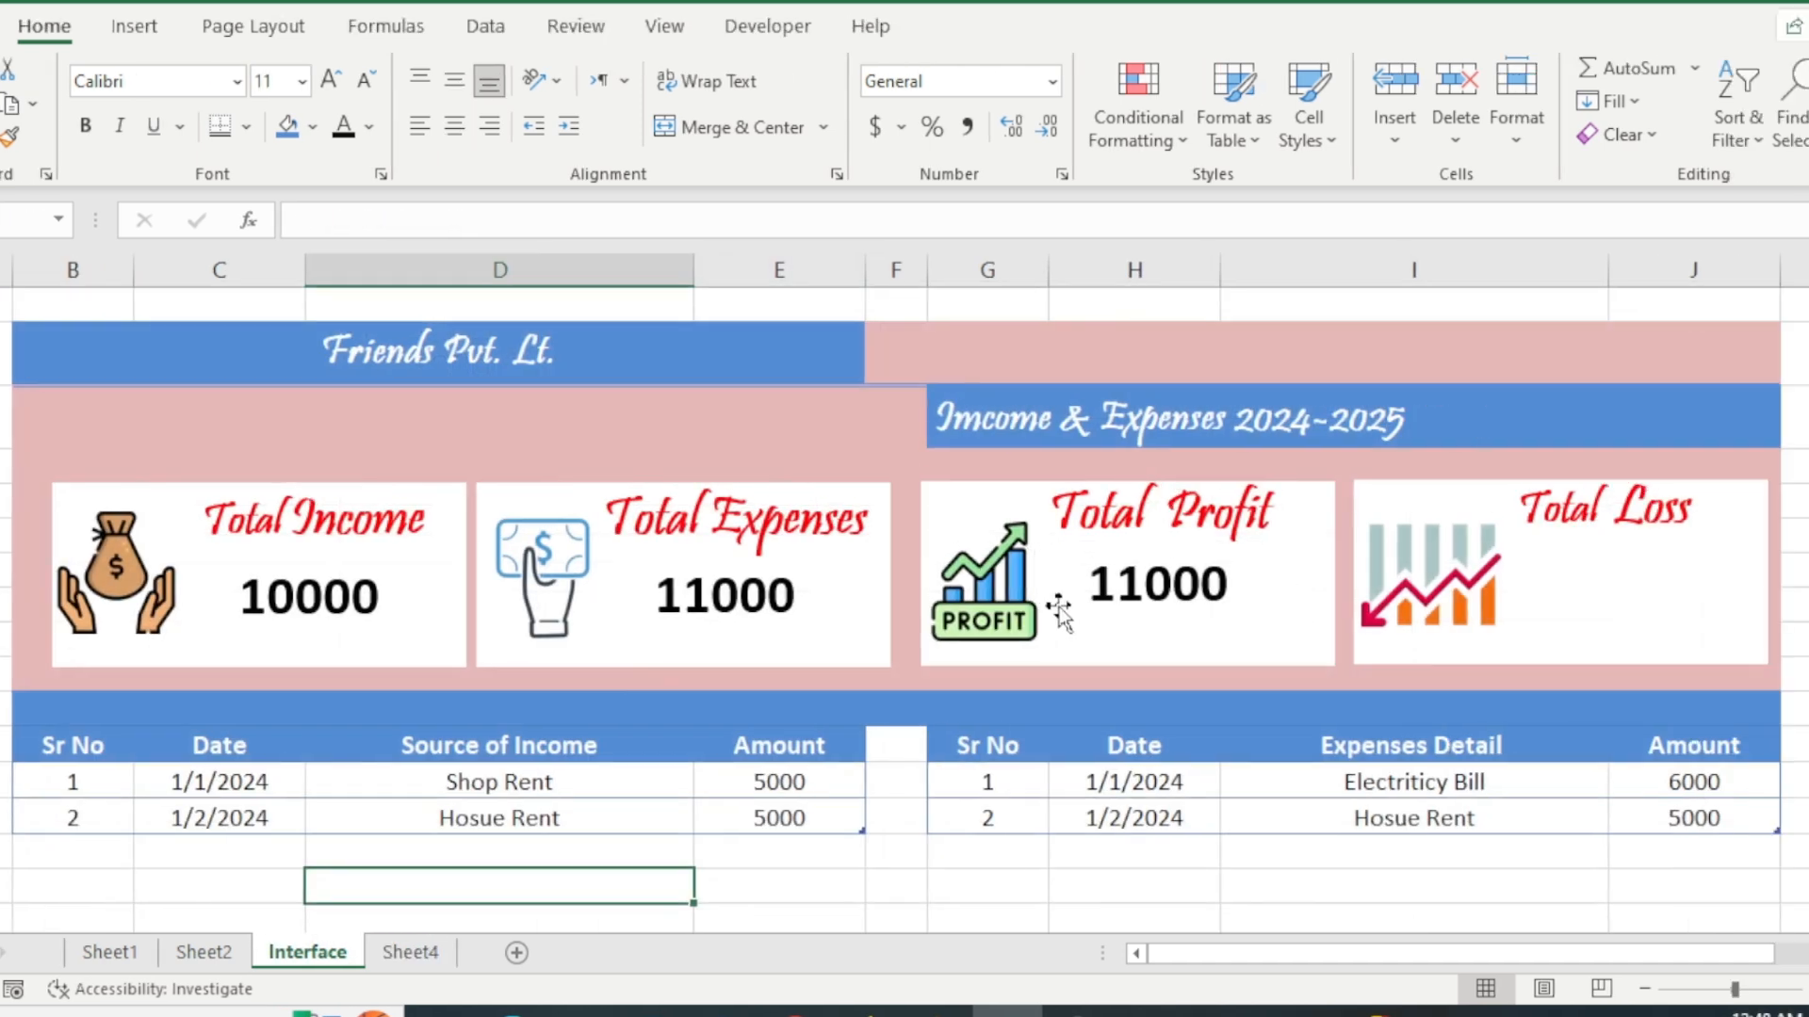
left_click(1232, 607)
left_click(395, 221)
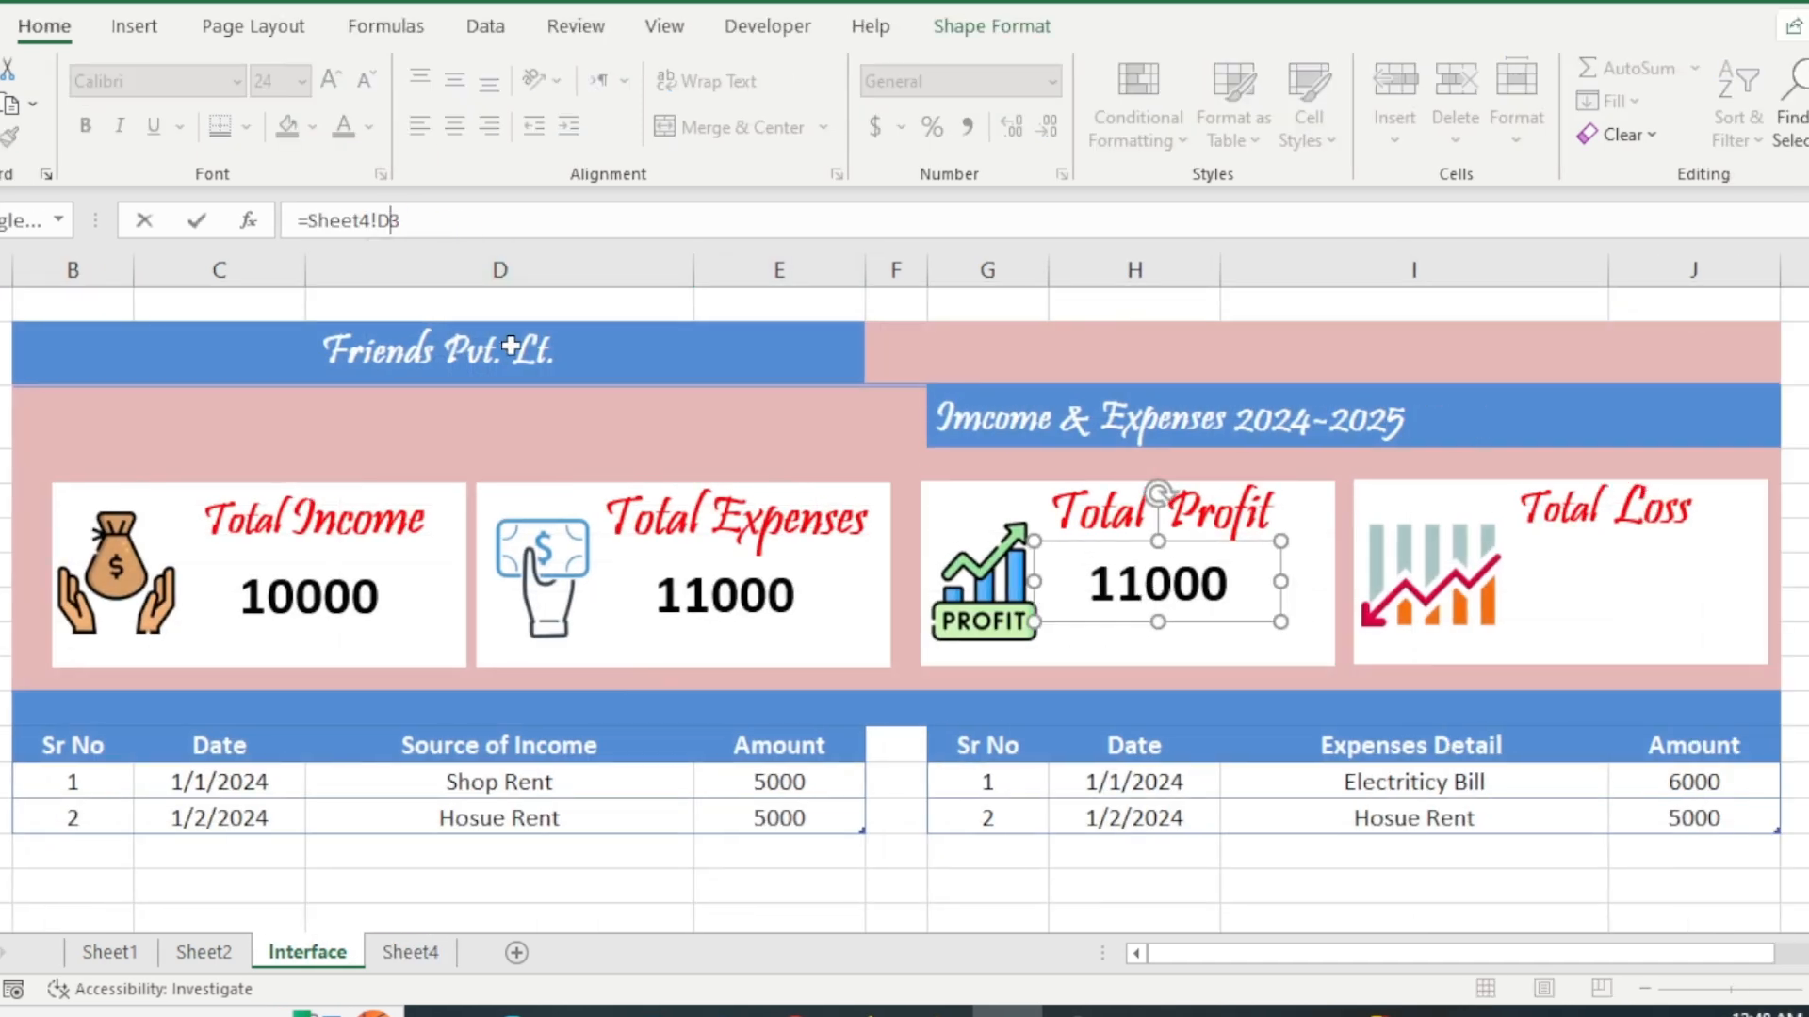
key("BackSpace")
type("e")
key("Return")
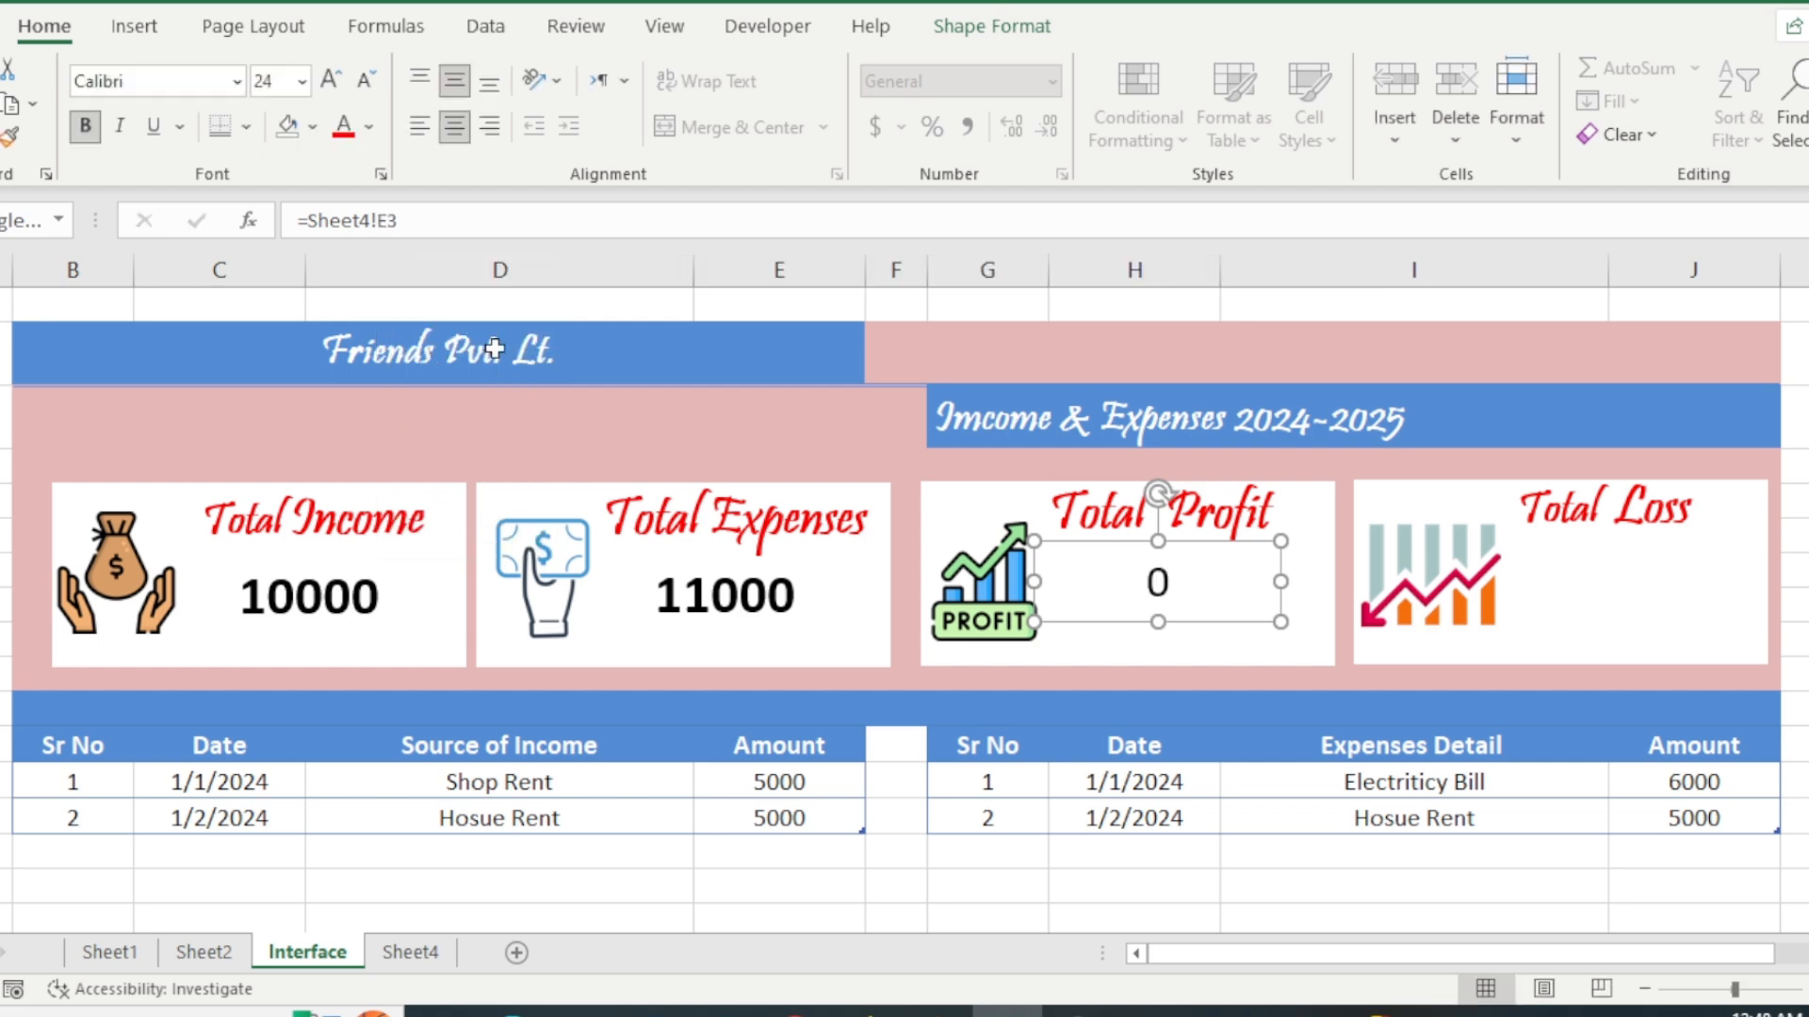
left_click_drag(1213, 538, 1216, 539)
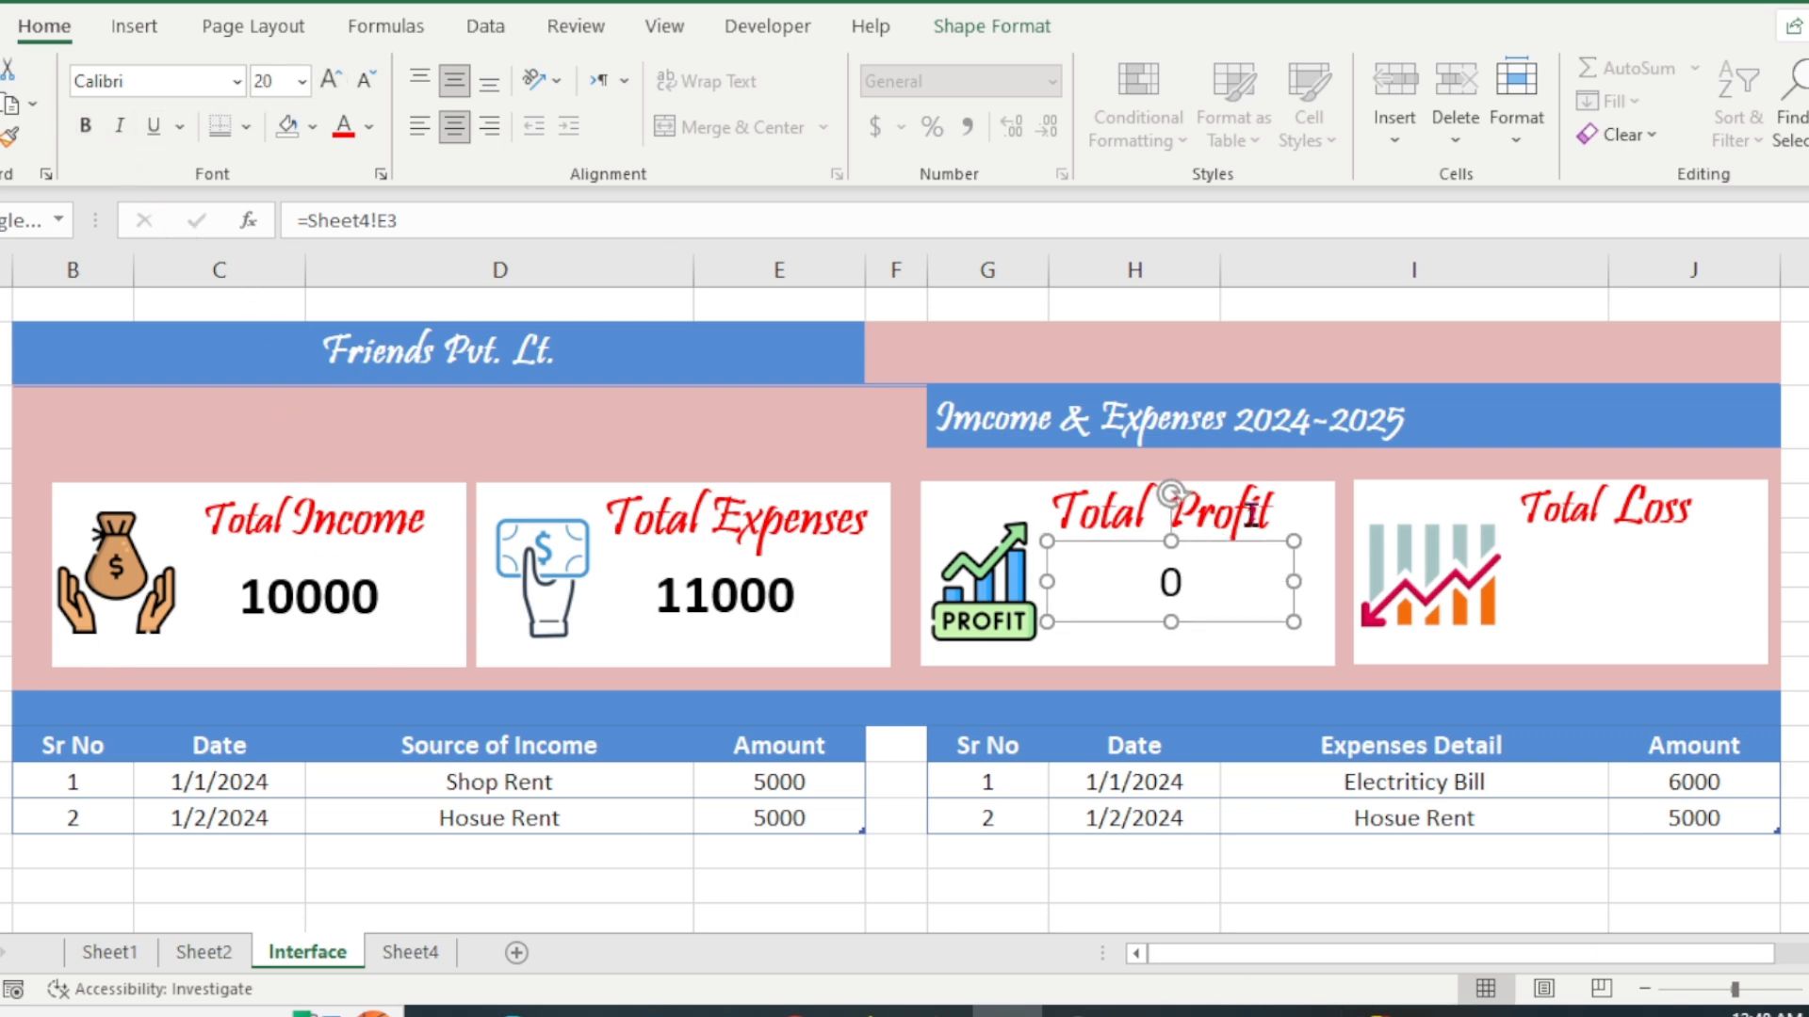
- Duplicate the profit value box and place the copy under the heading in the Total Loss card
left_click(1318, 598)
left_click(1192, 598)
key("ctrl+c")
key("ctrl+v")
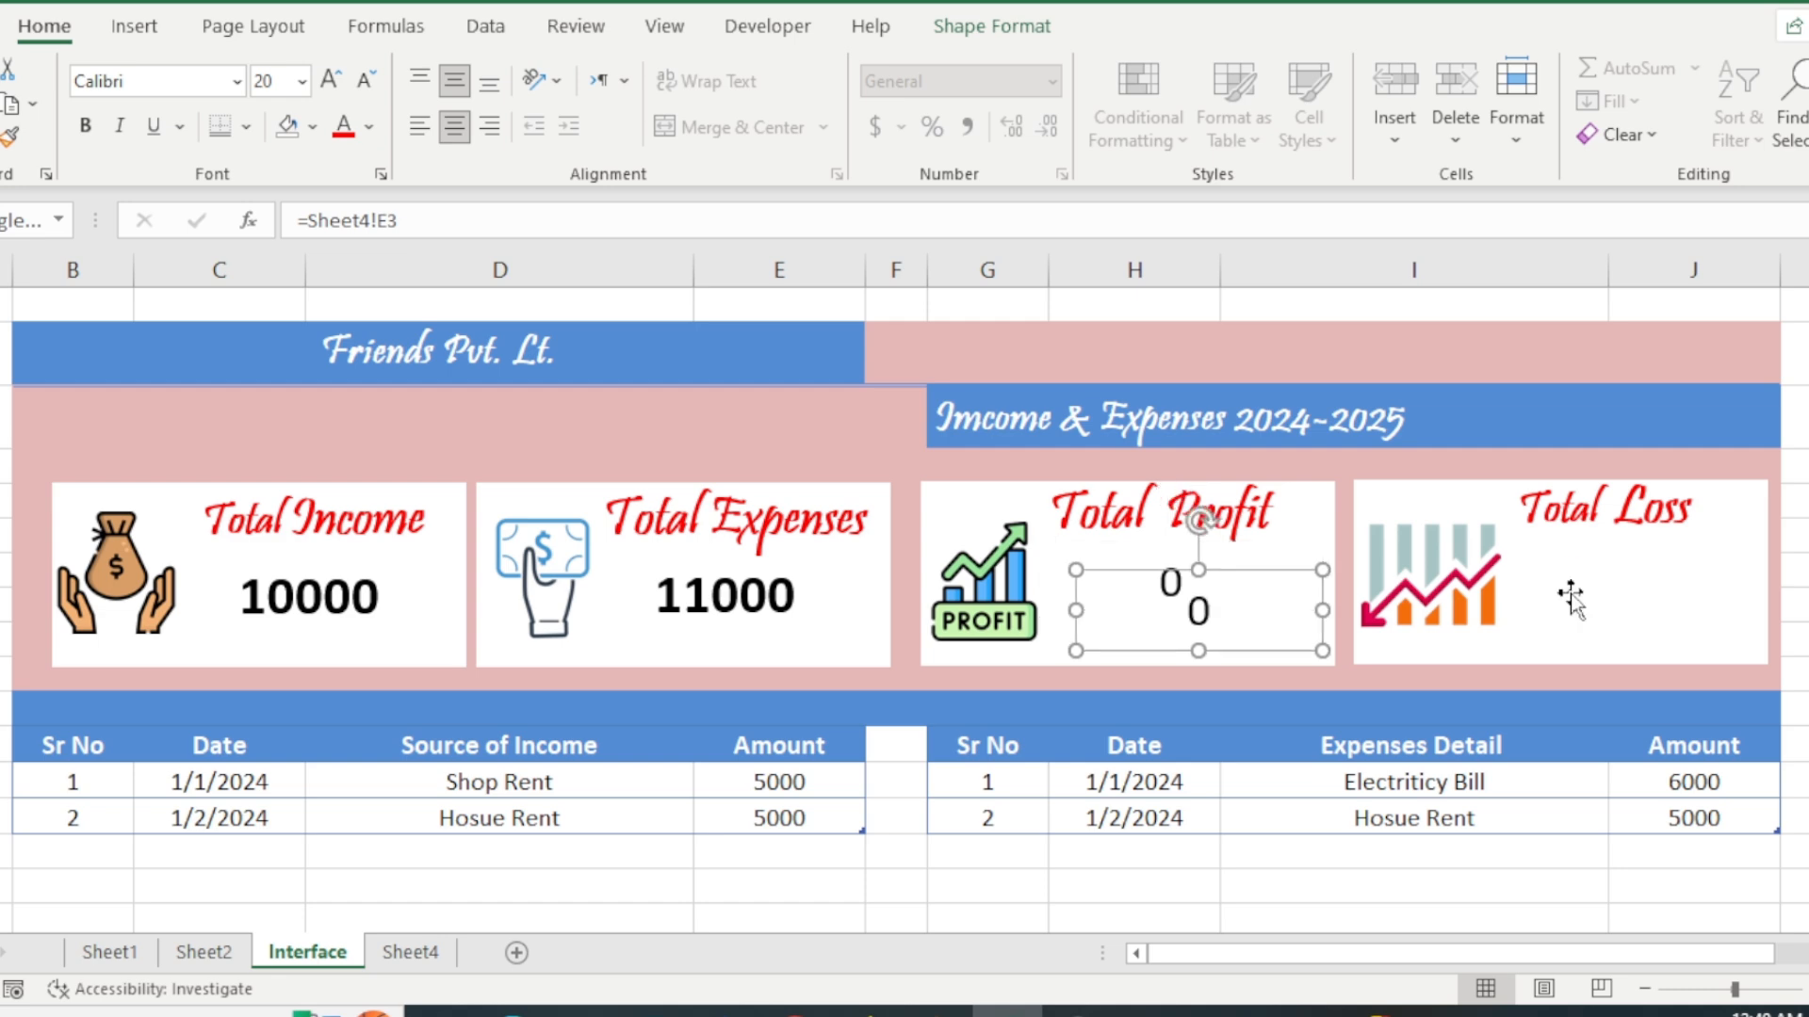
left_click_drag(1263, 578, 1663, 541)
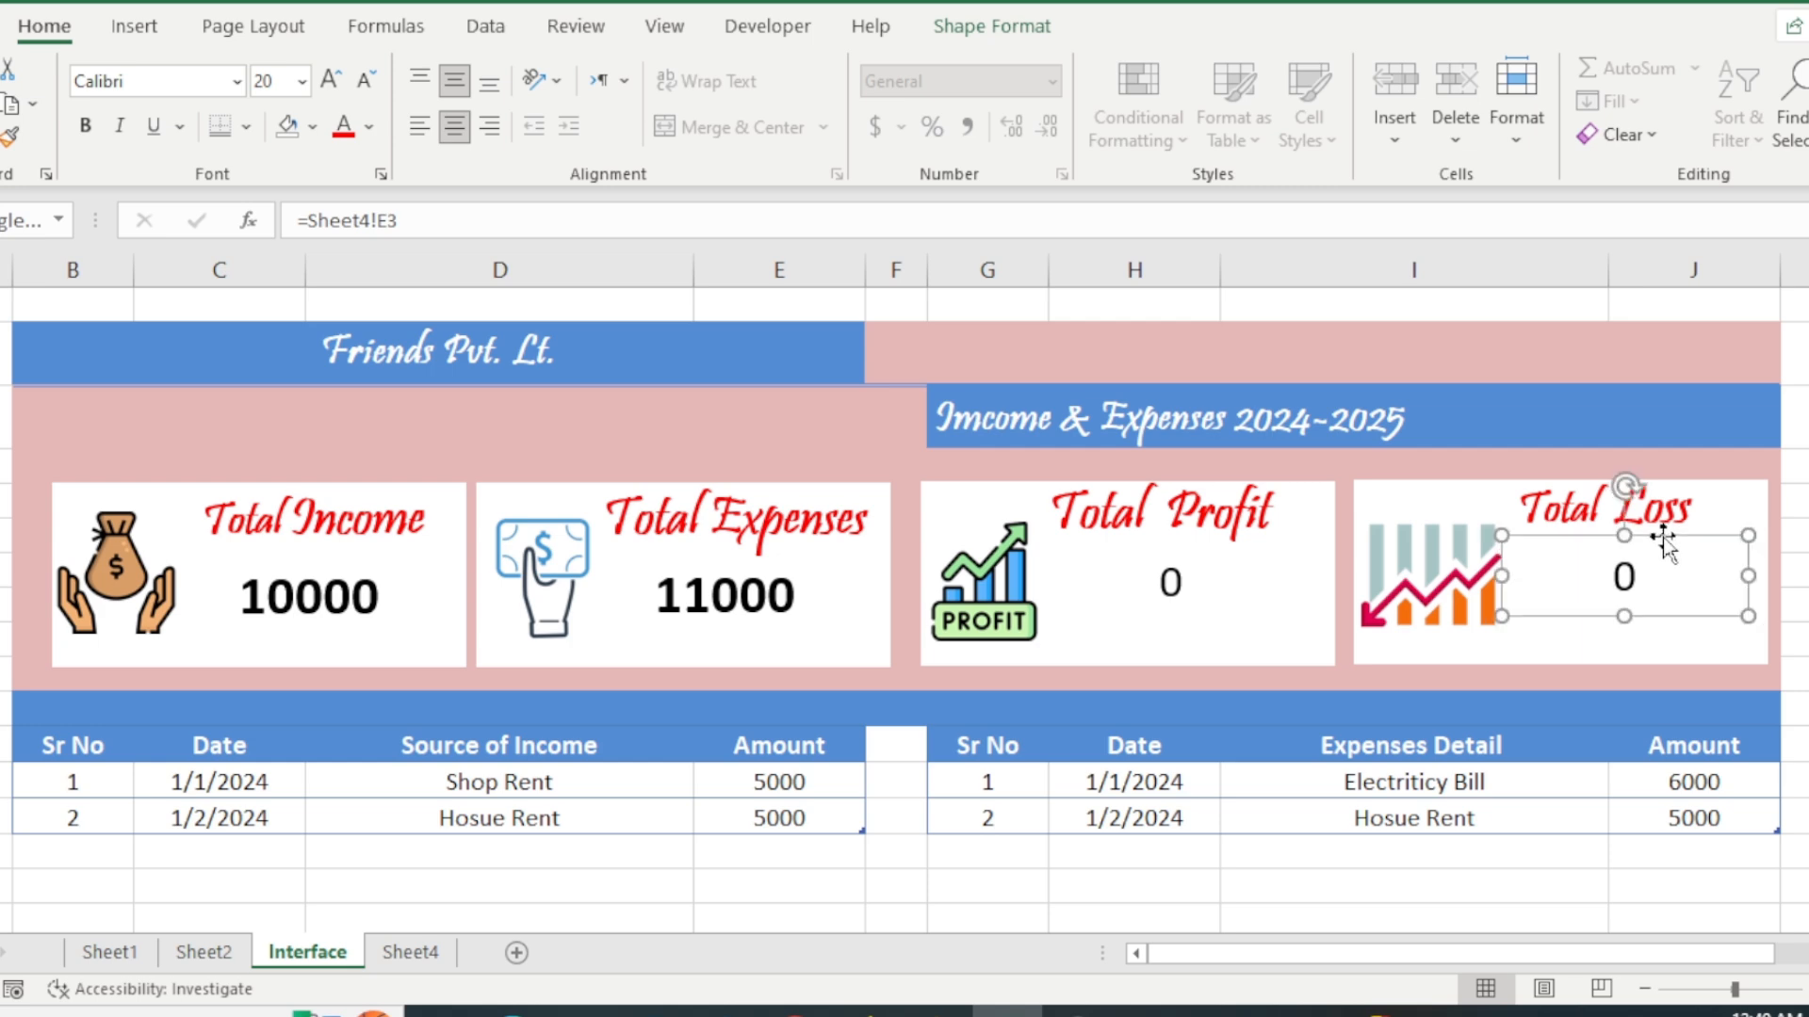
- Link the value box in the Total Loss card to =Sheet4!F3
left_click(381, 219)
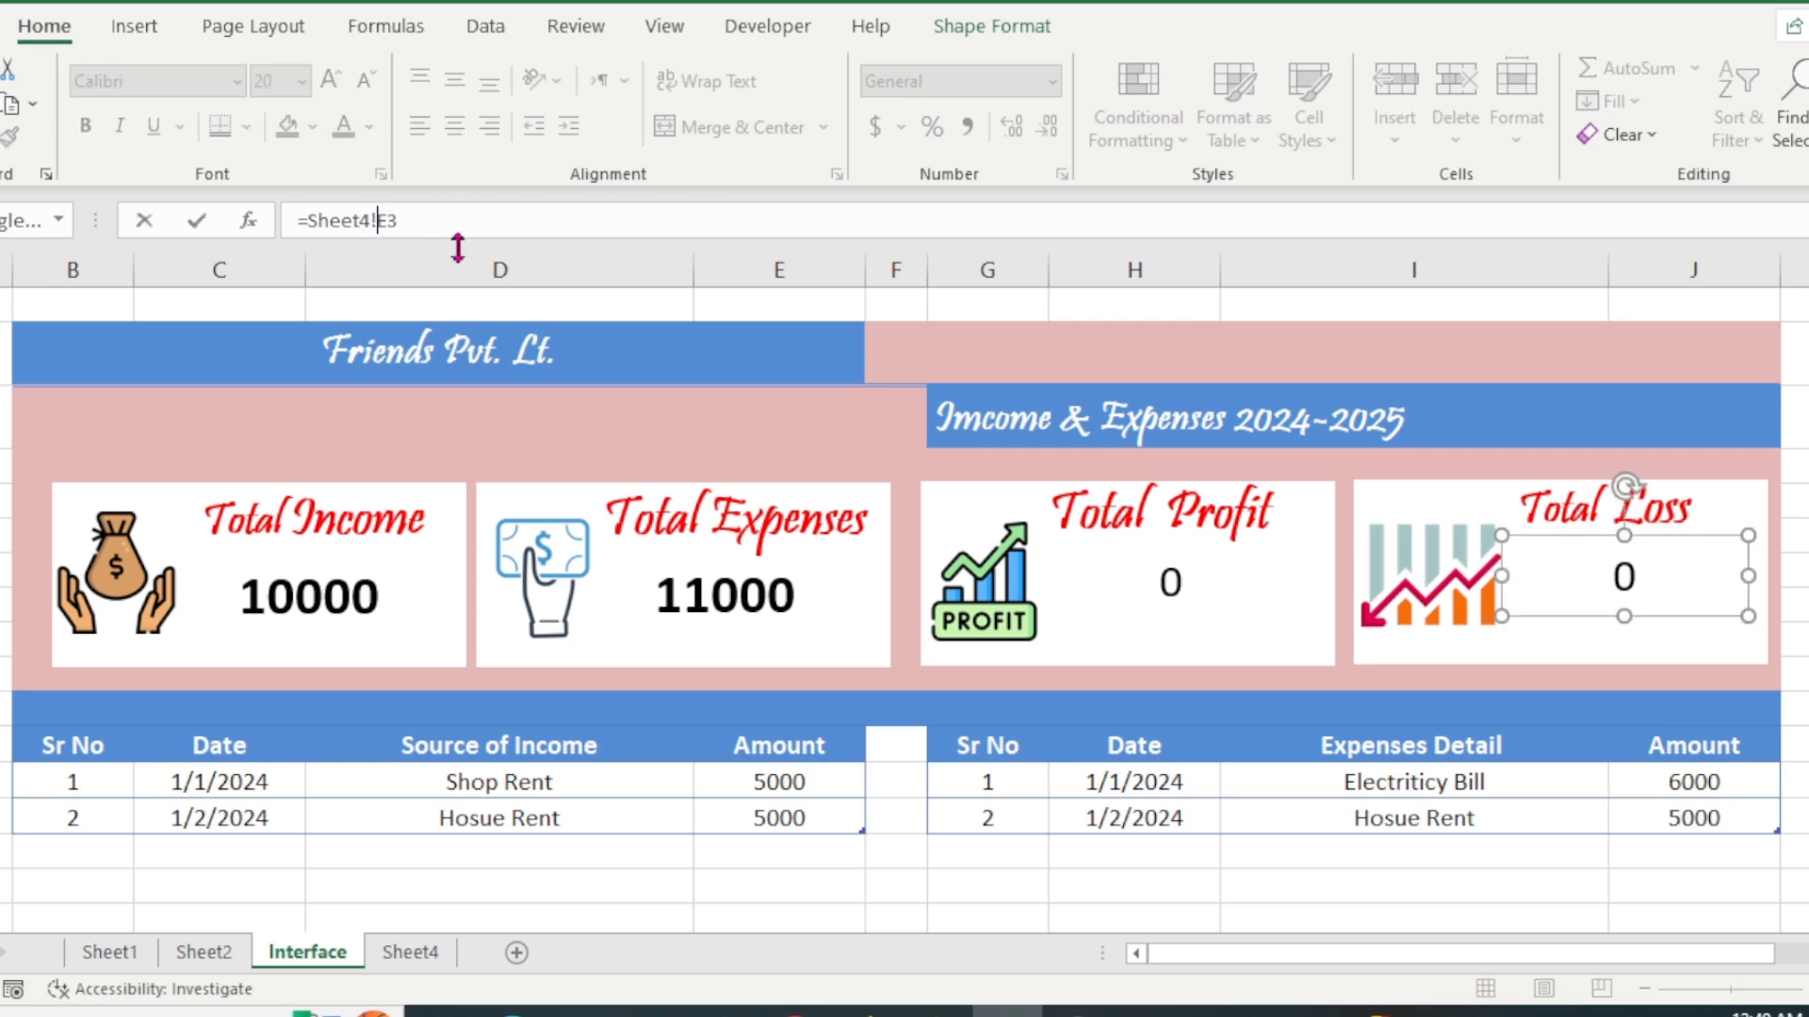
key("Delete")
type("f")
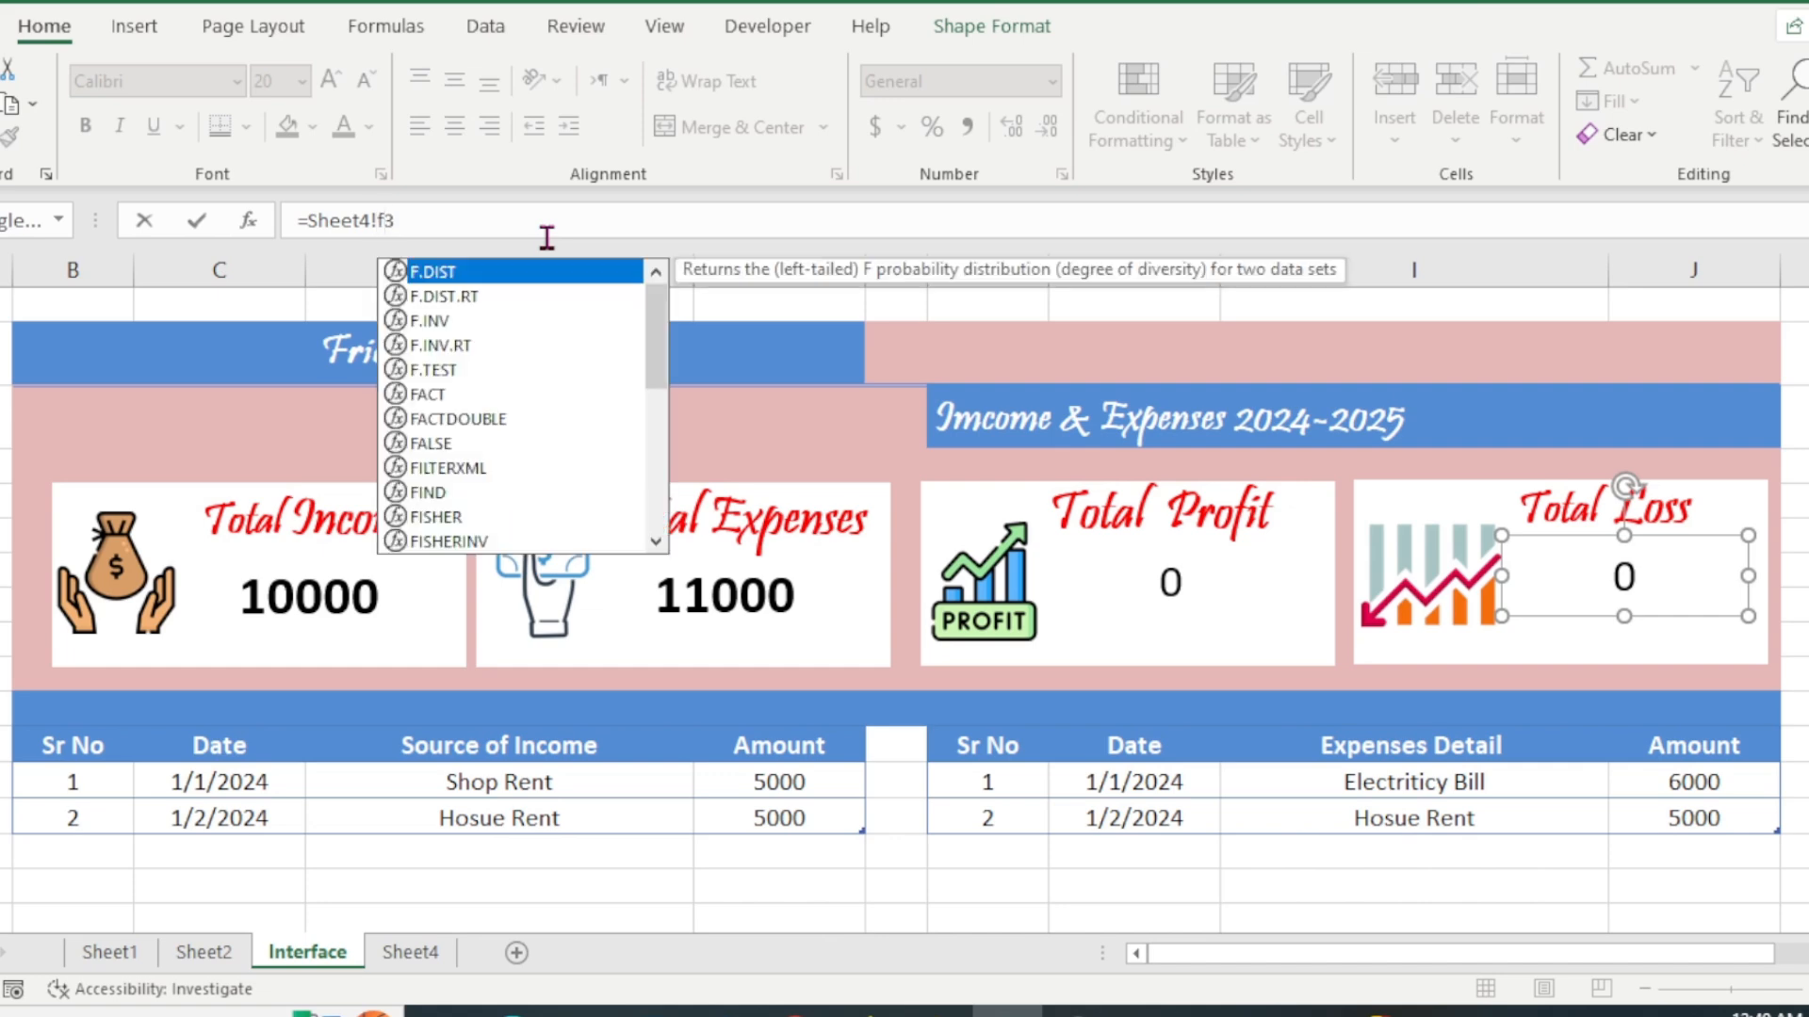
key("Return")
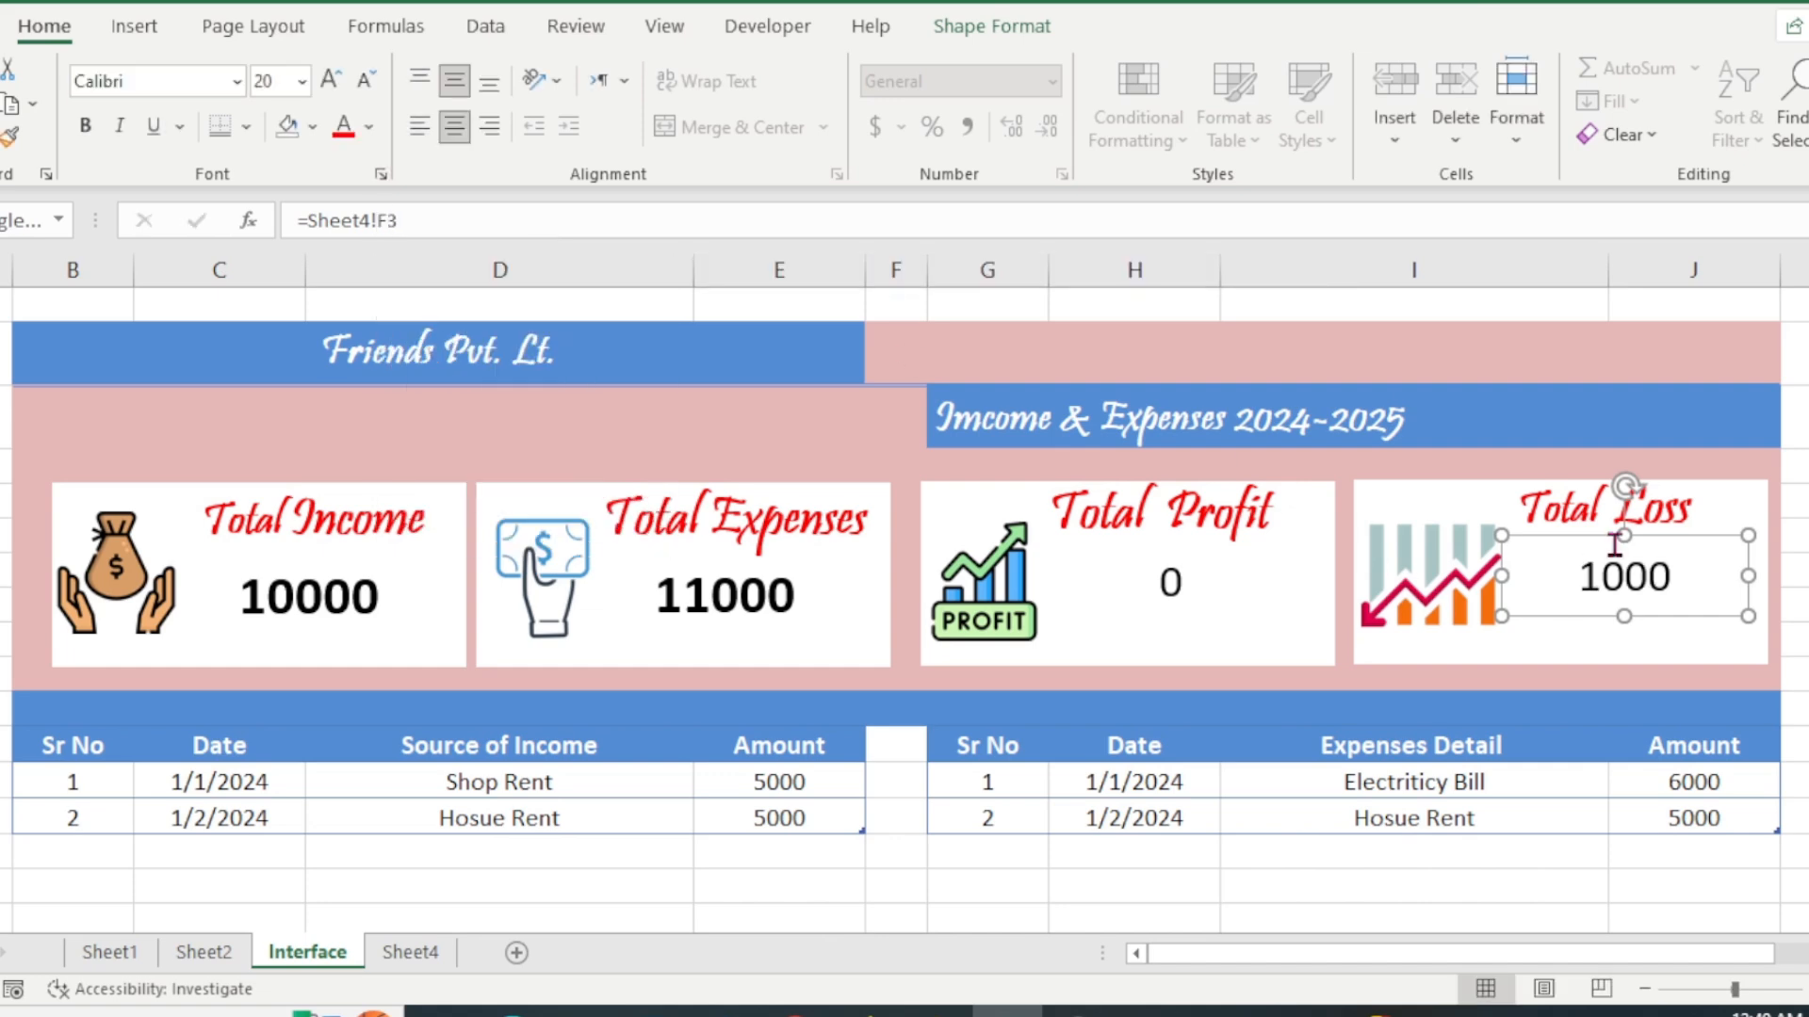
- Shift the loss value box slightly right and nudge the Total Loss card's white background slightly up
left_click_drag(1681, 534, 1687, 532)
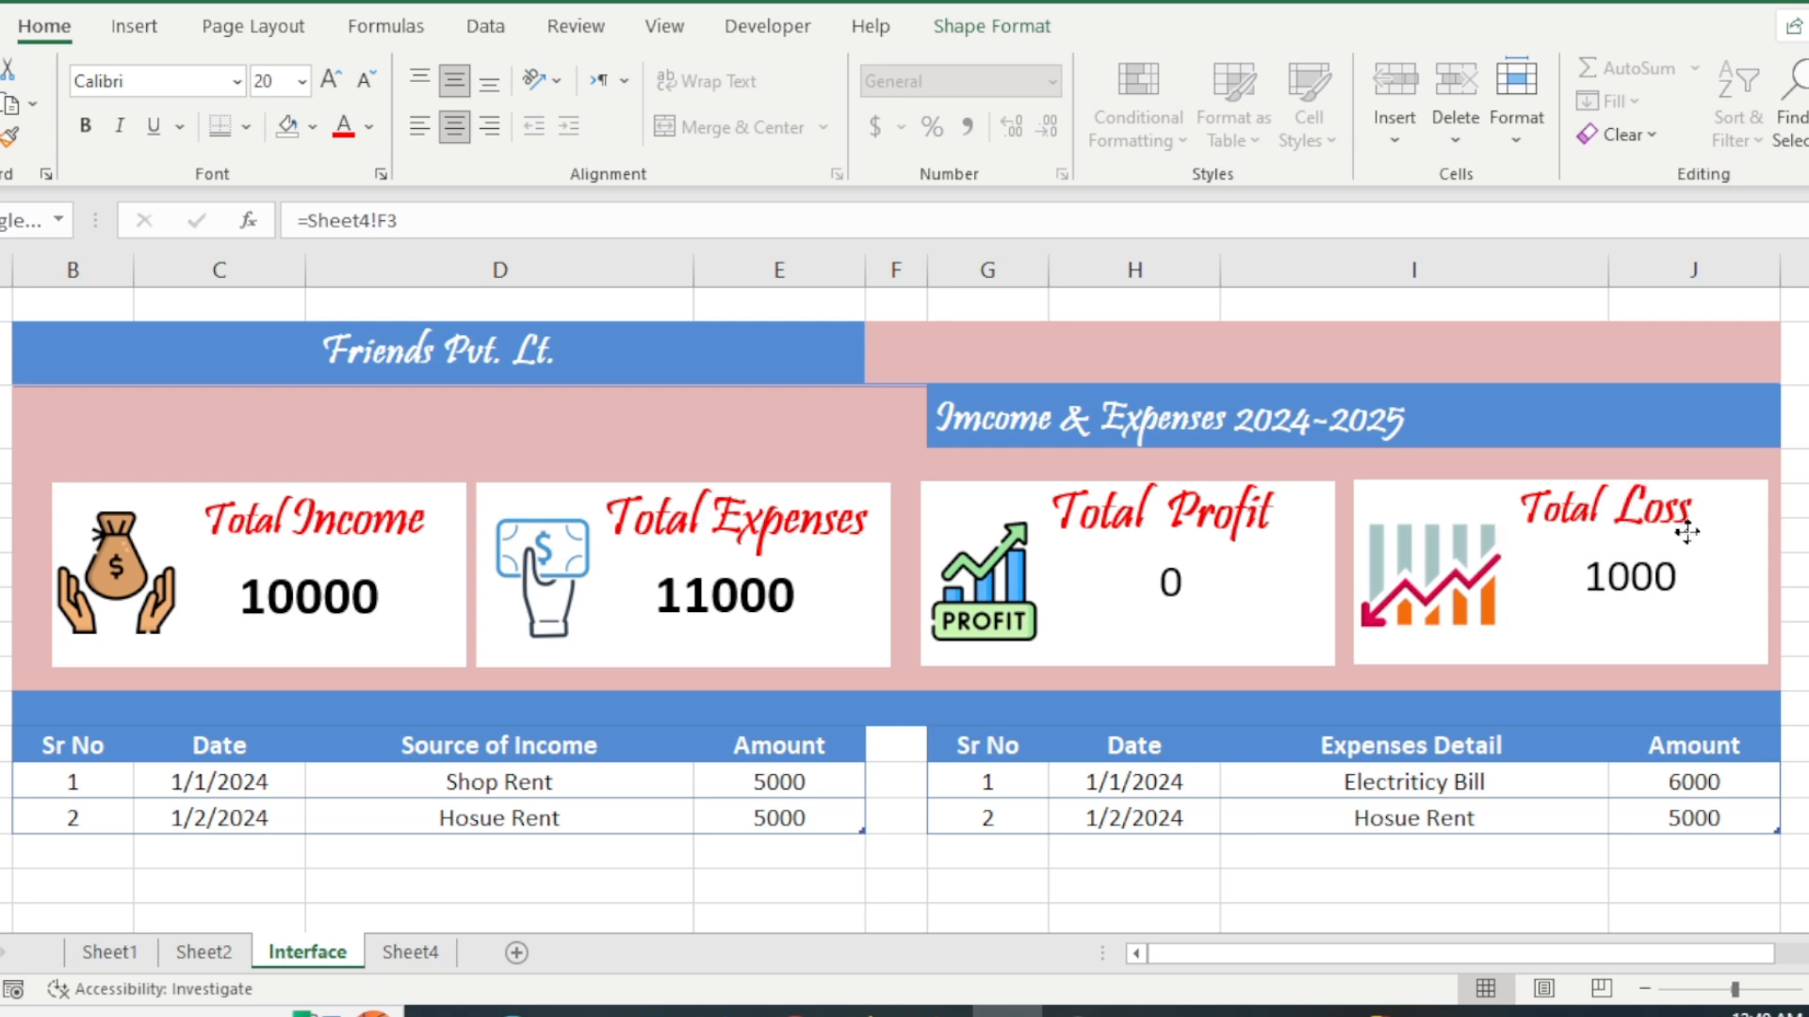
left_click(1686, 533)
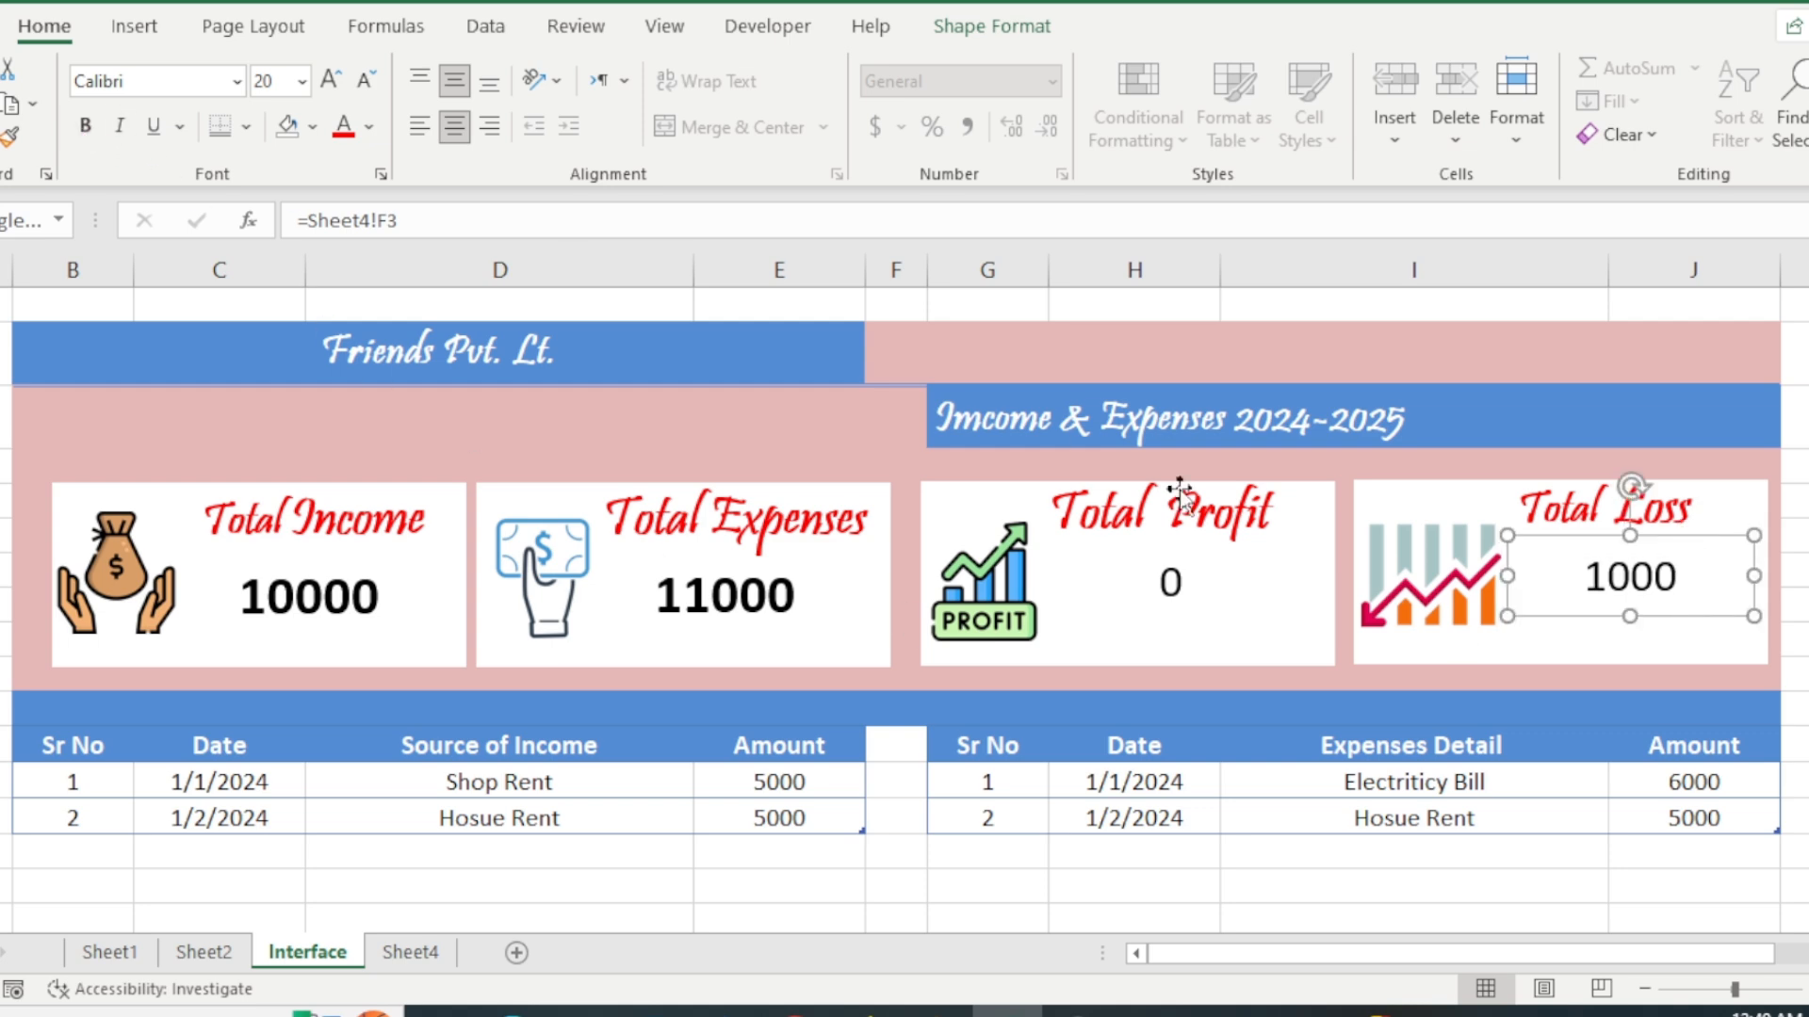
left_click(1667, 639)
key("Up")
- Make the loss value bold at font size 24 and format the Total Profit value to match
left_click(1674, 588)
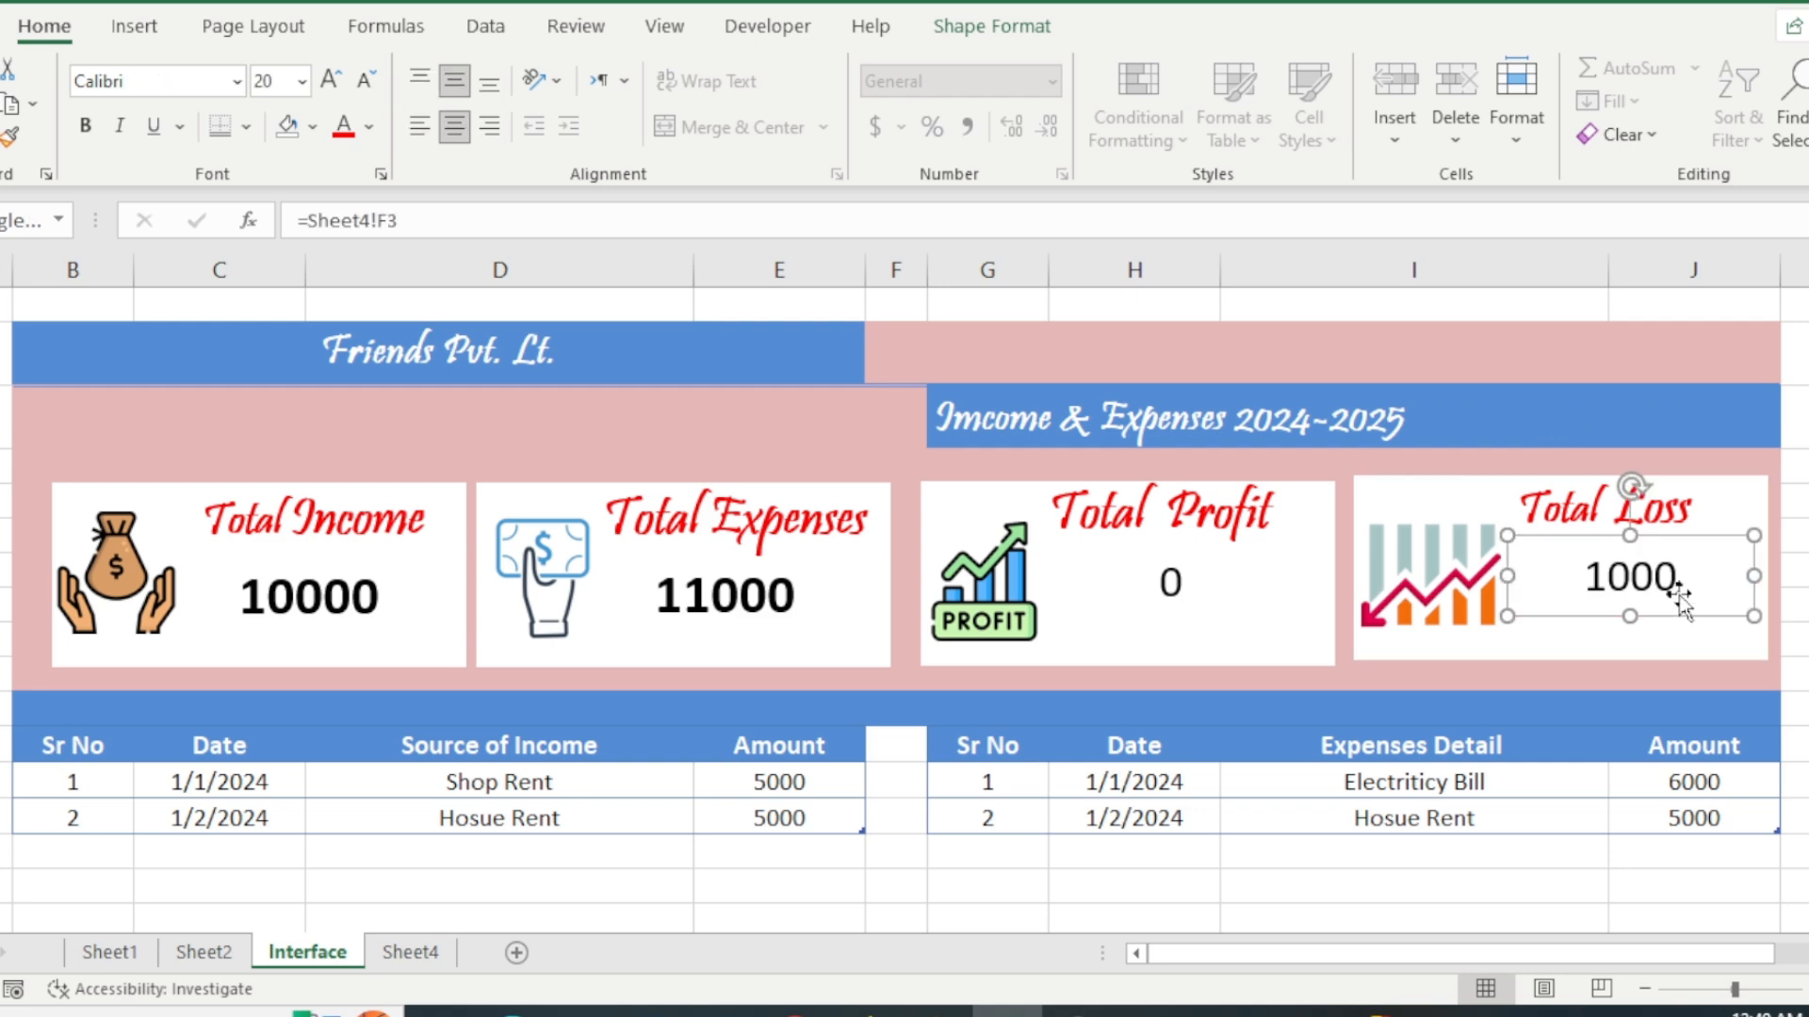
left_click(1681, 577)
left_click(1665, 586)
left_click(85, 126)
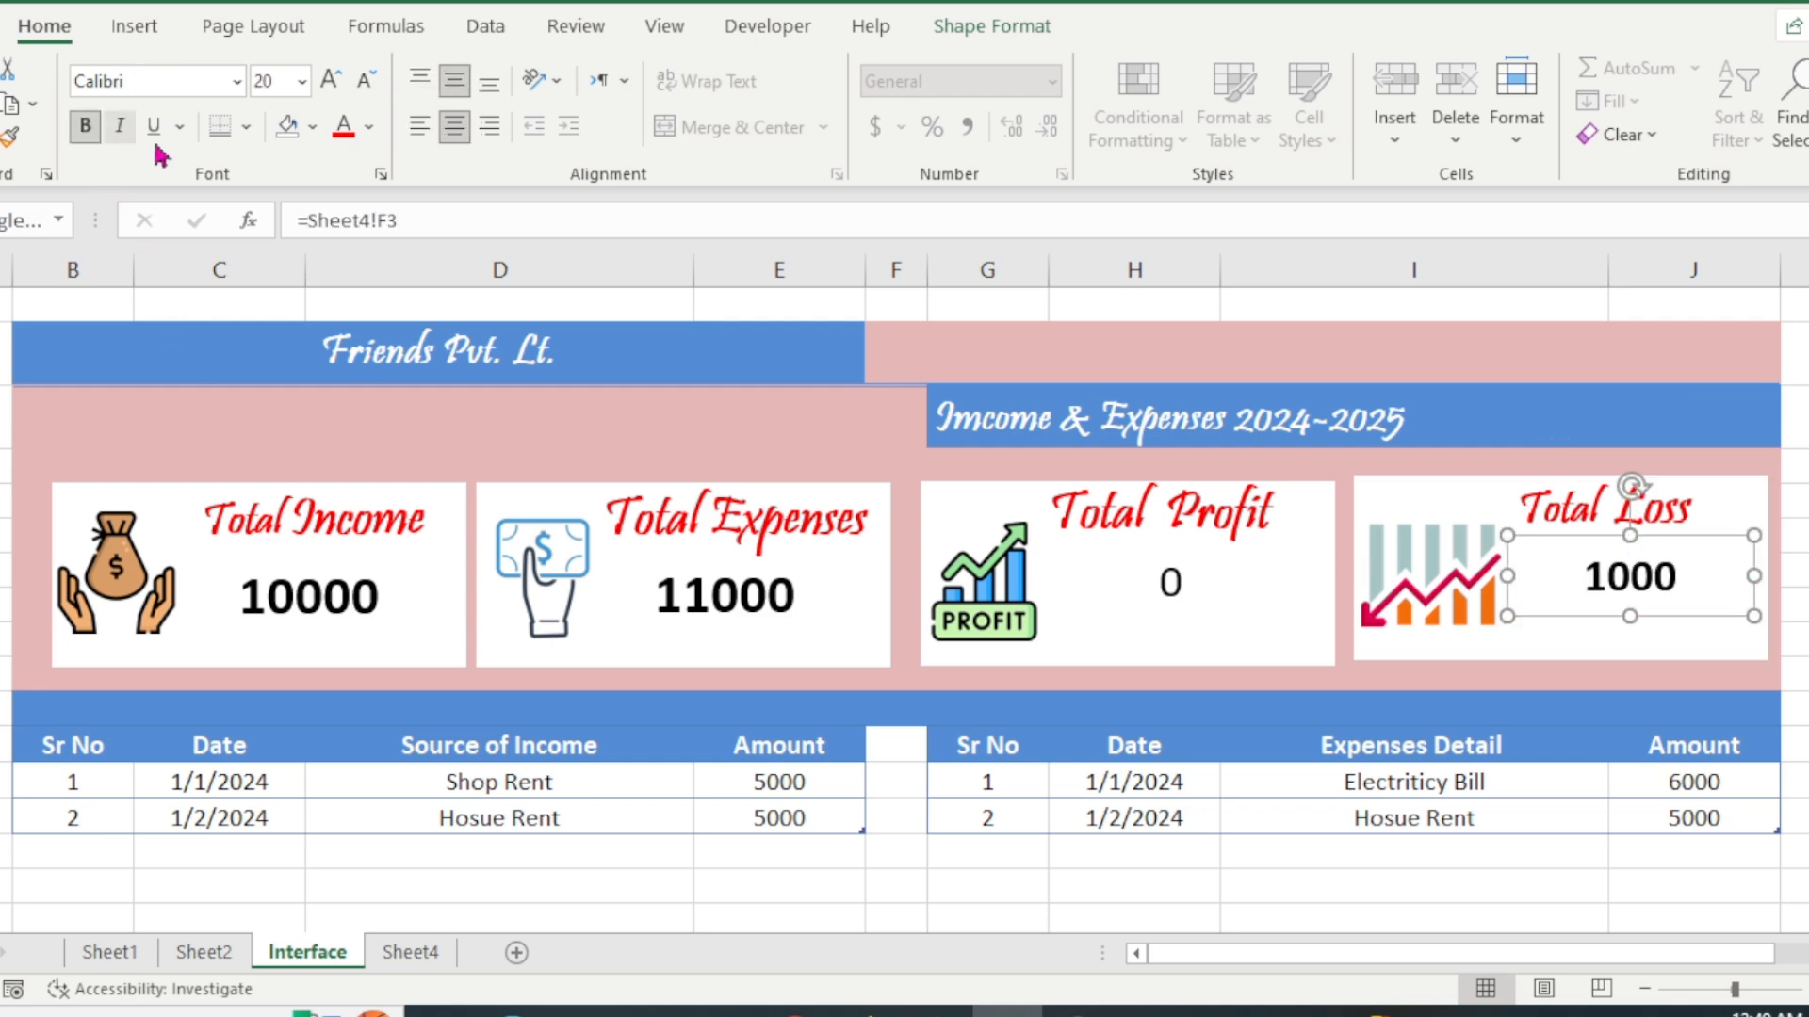
left_click(329, 79)
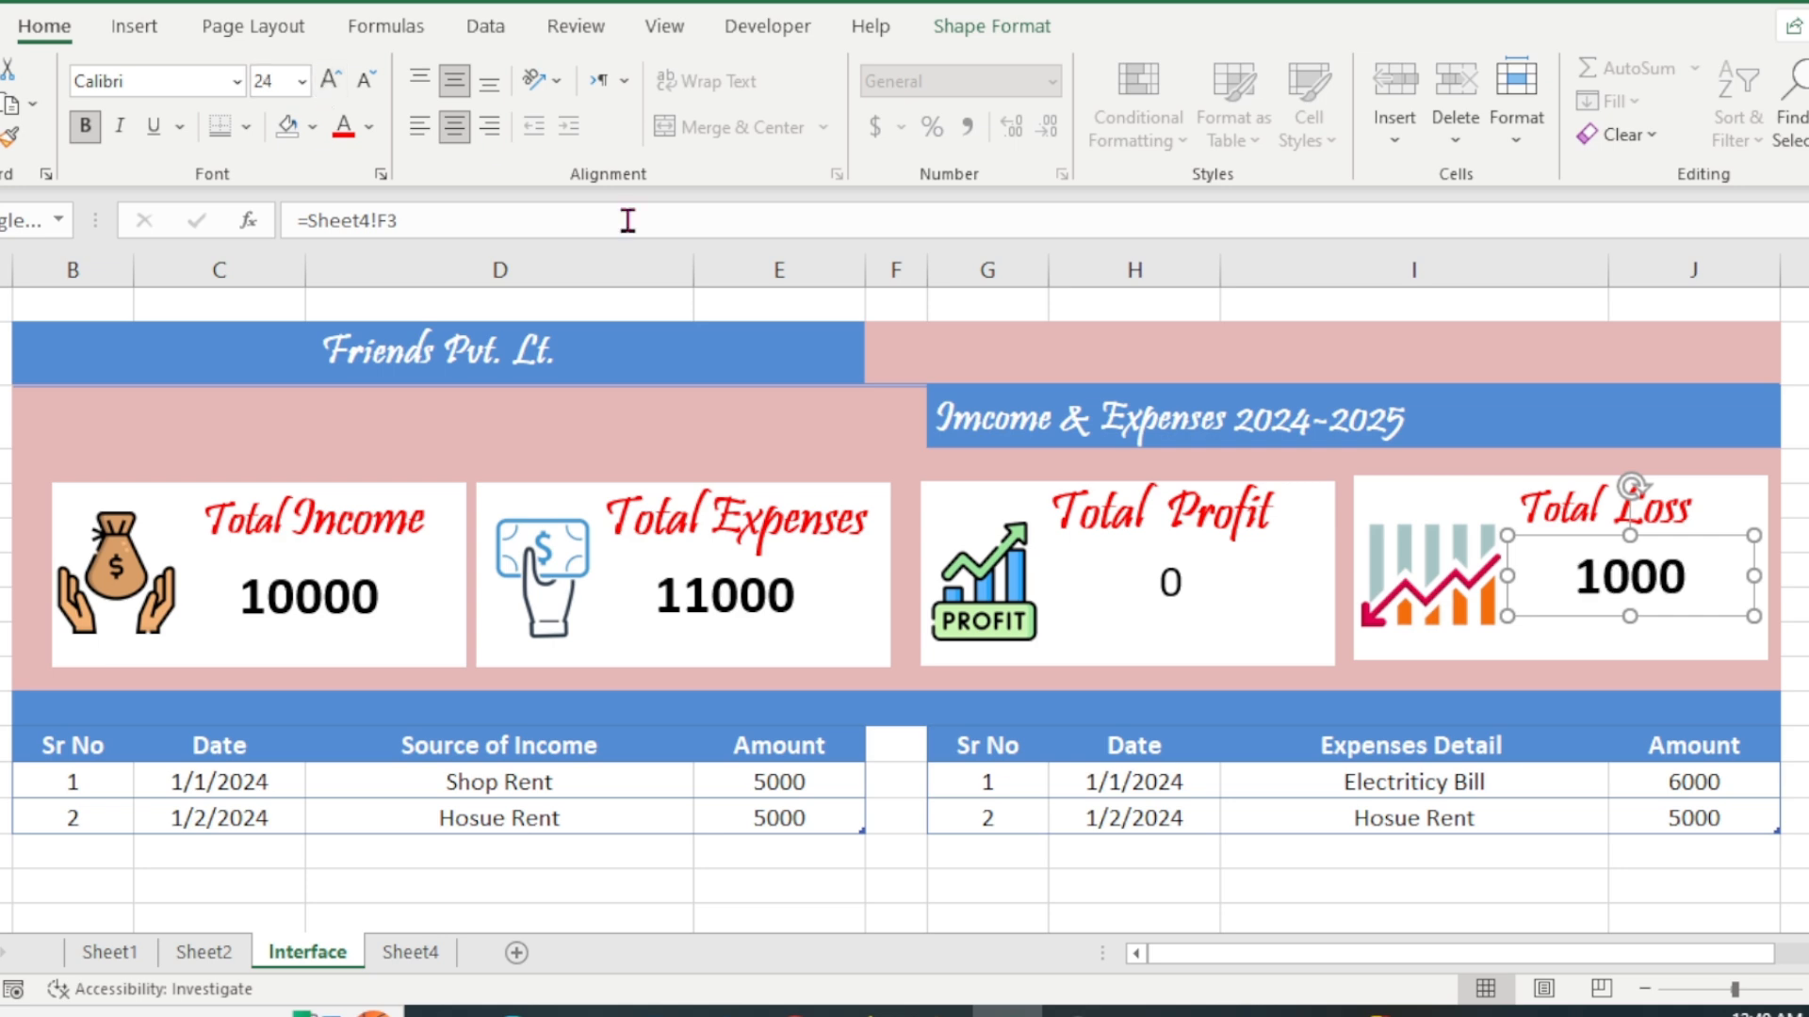
left_click(1093, 874)
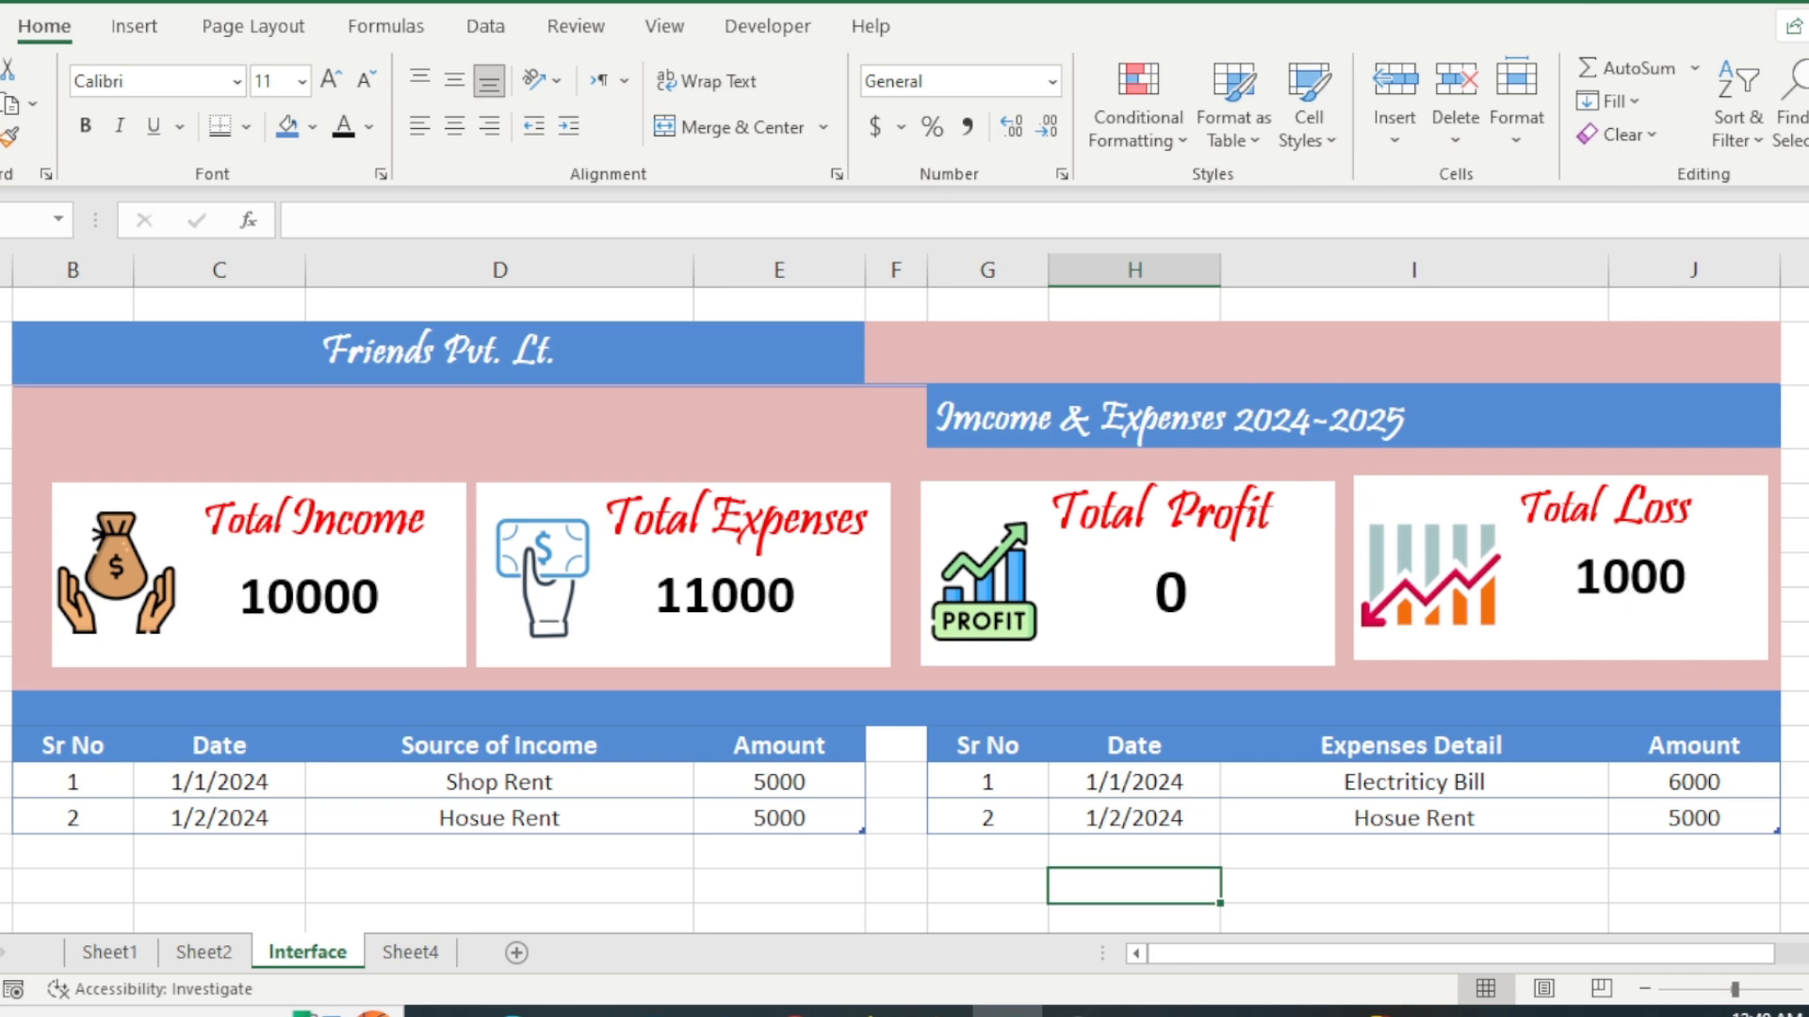
- Hide the gridlines on the Interface sheet
left_click(678, 38)
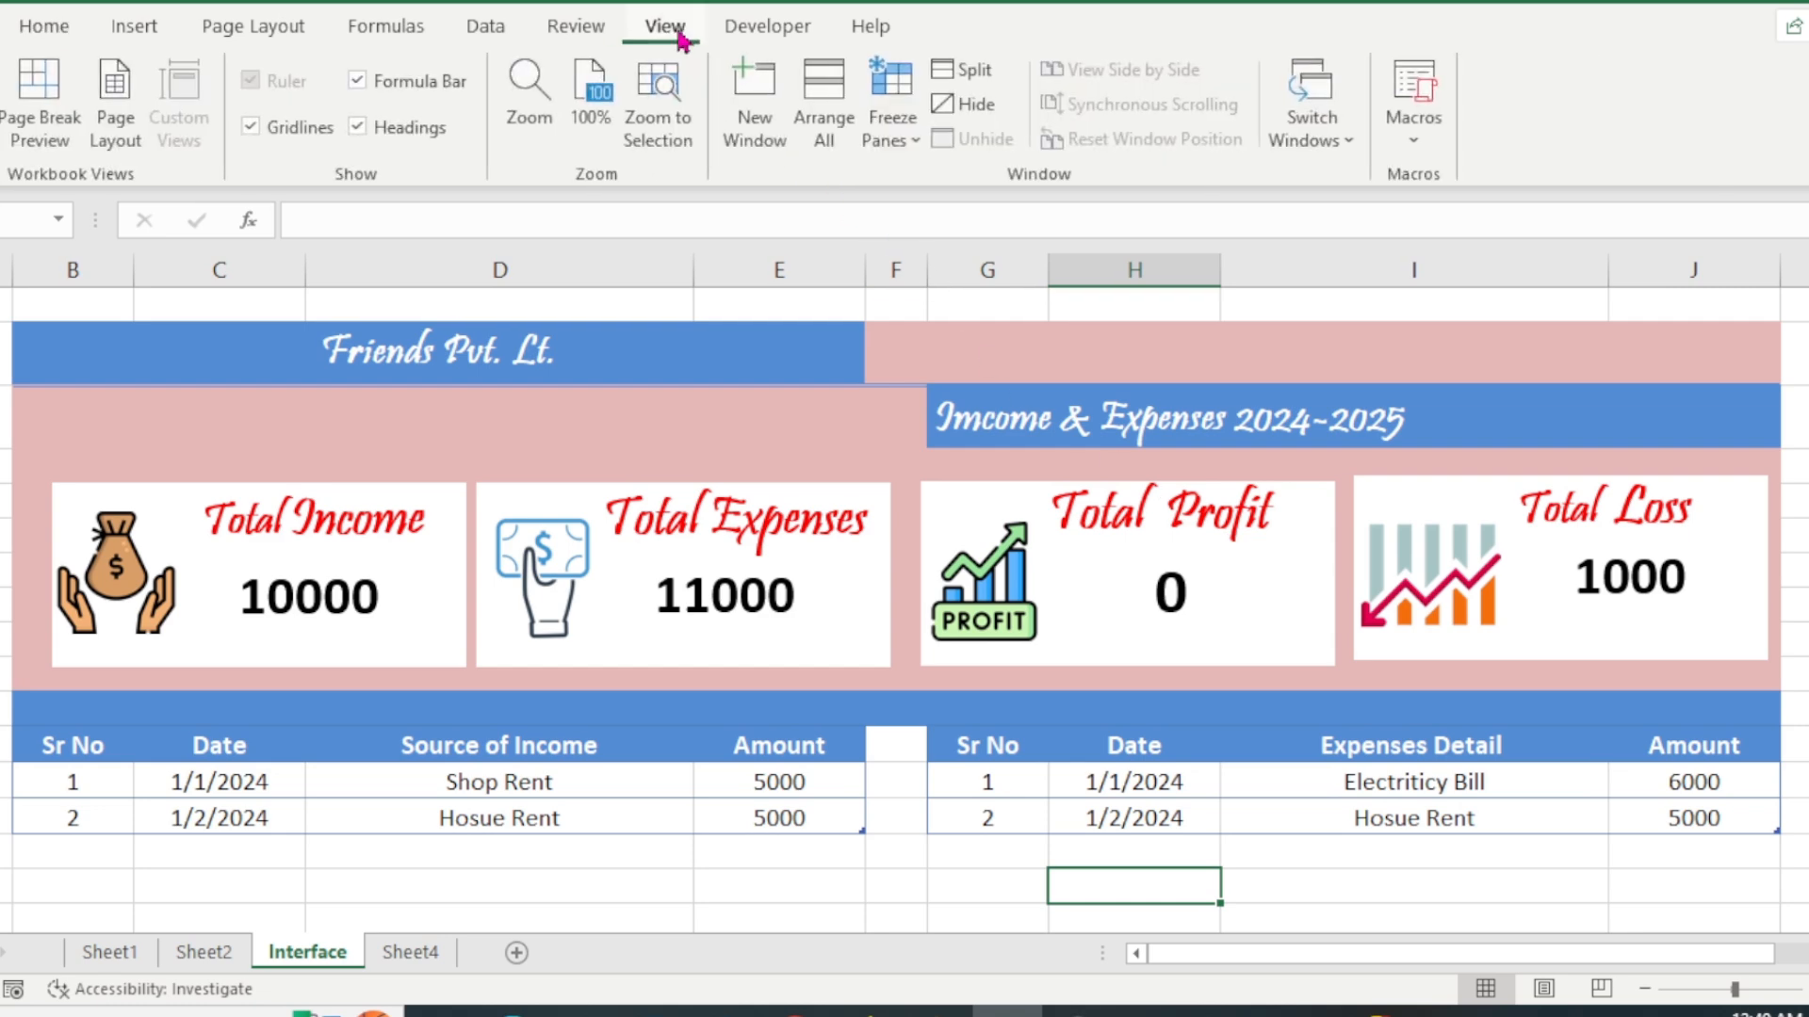
left_click(283, 137)
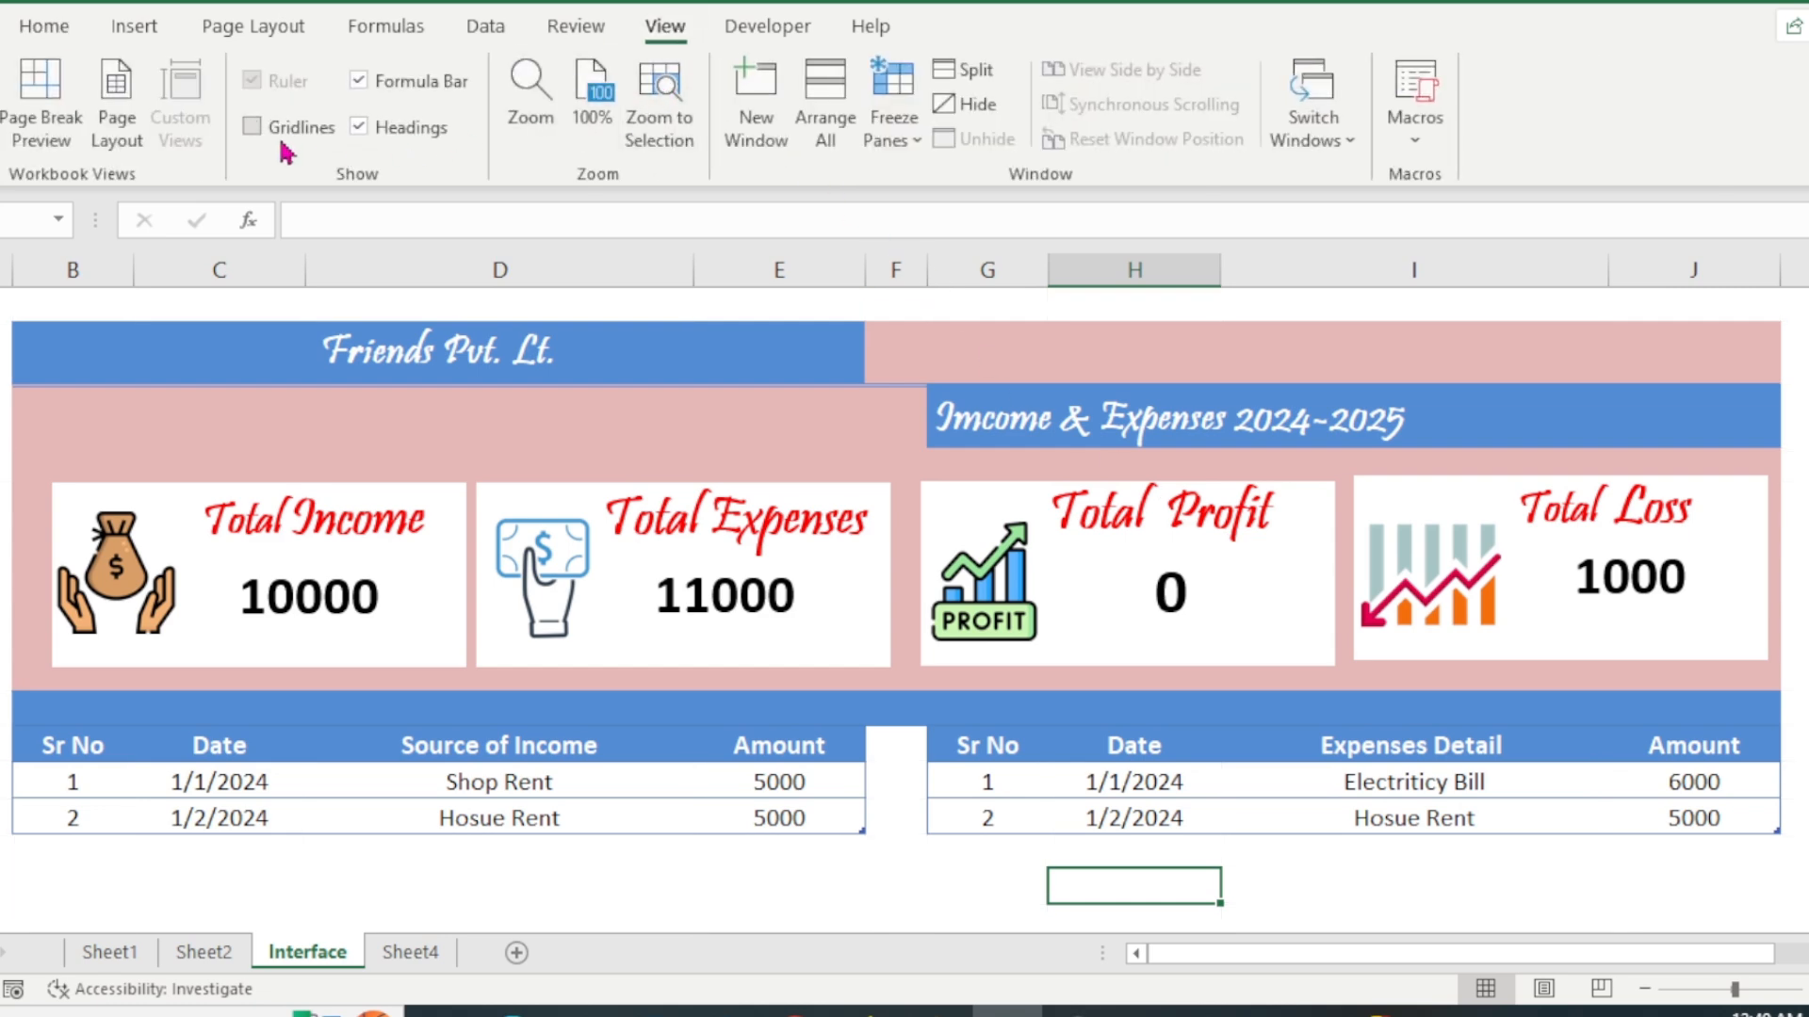
- Start a third row in the income table with Sr No 3 and the date 01/02/2024
left_click(96, 854)
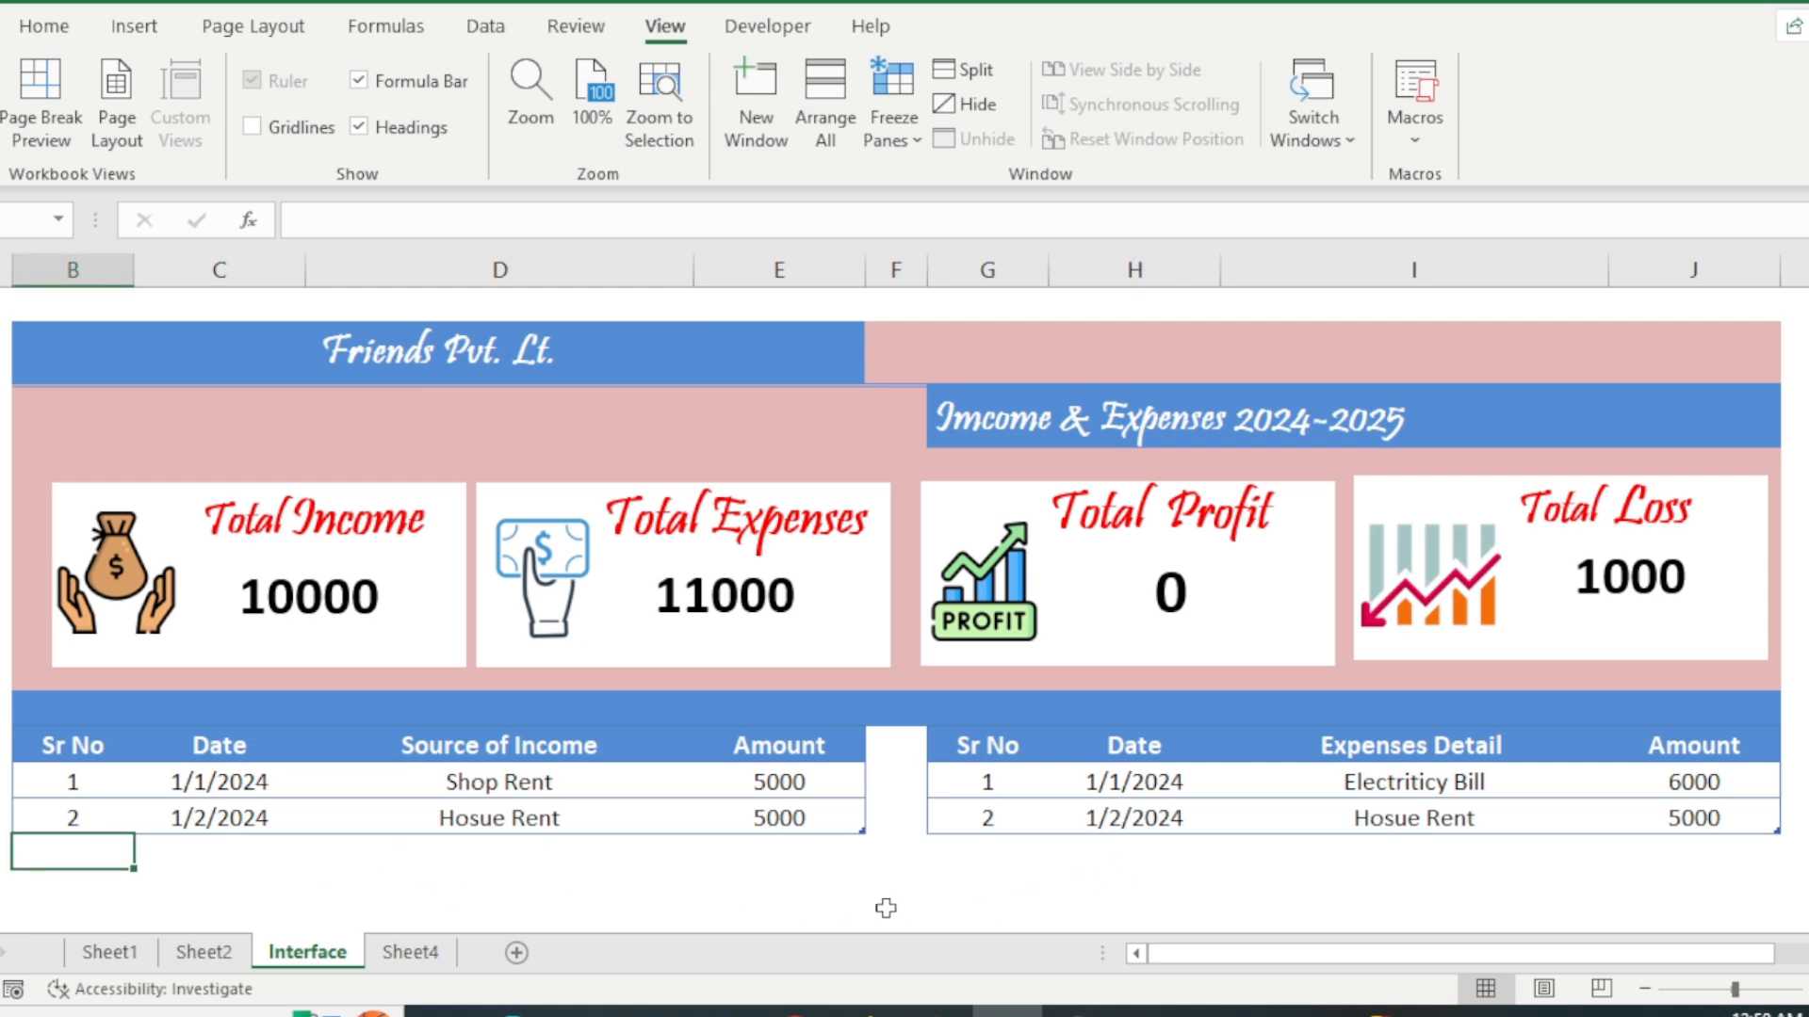
type("3")
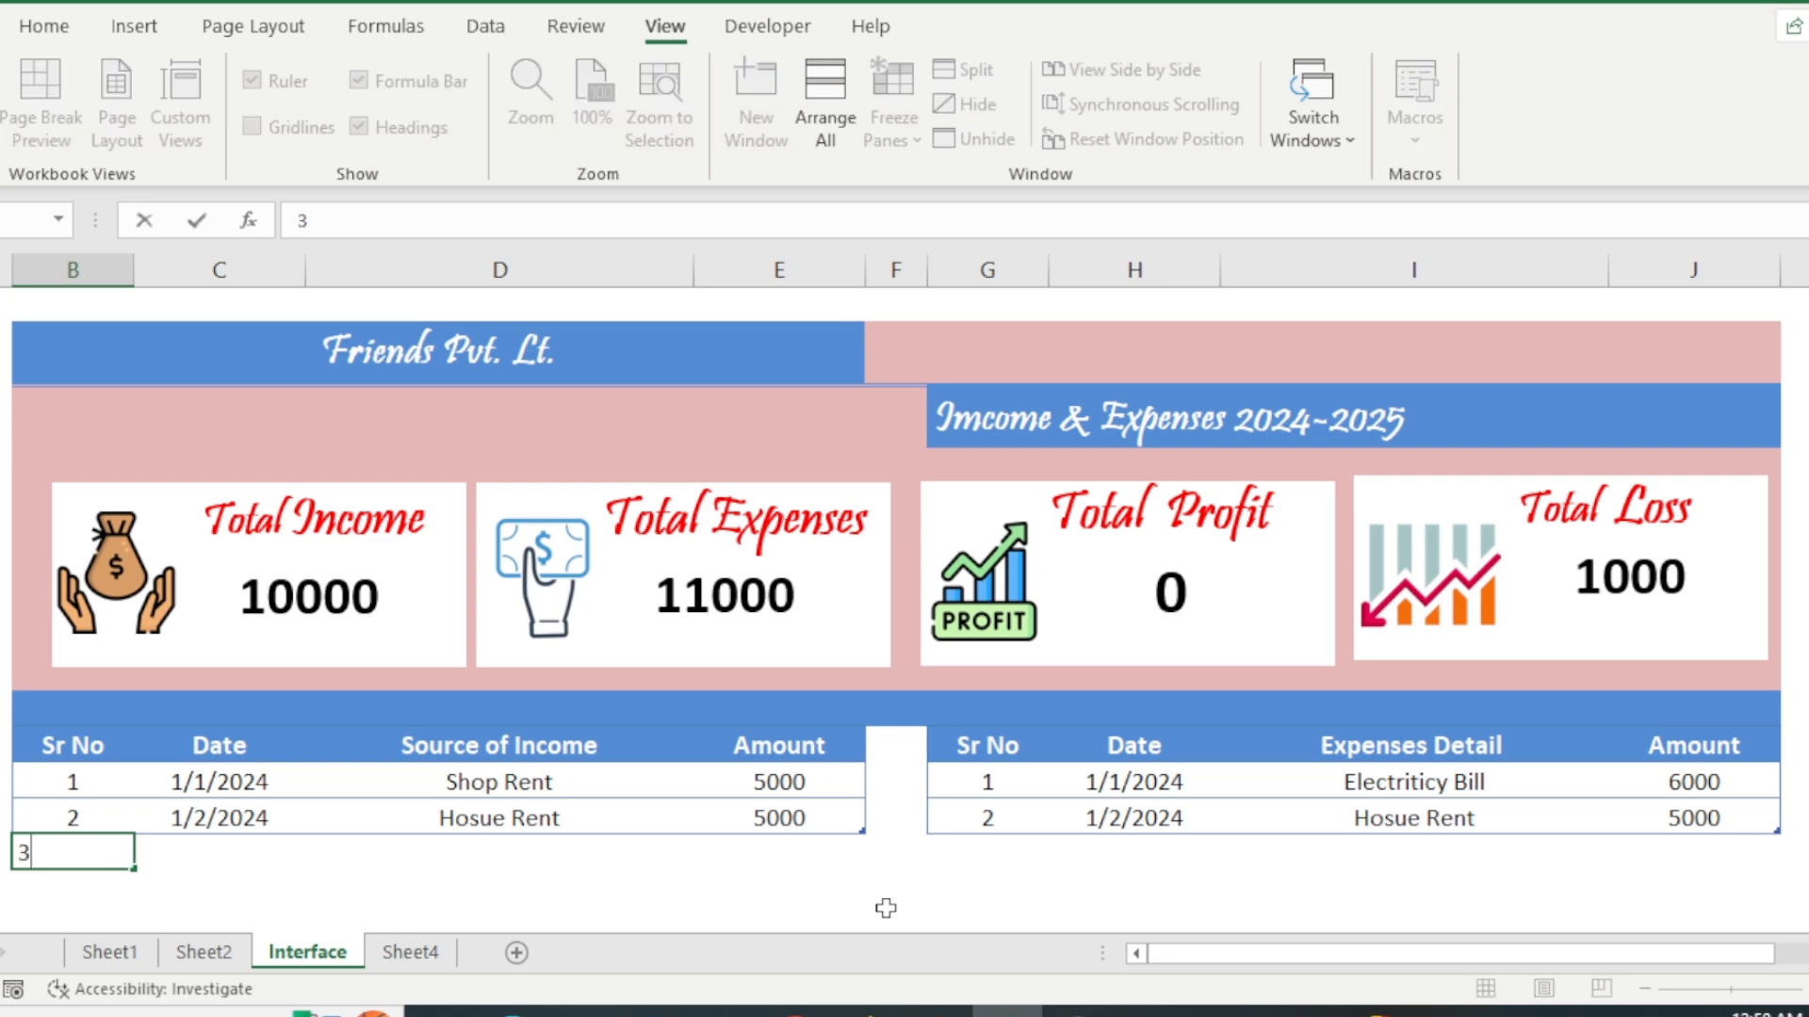
key("Tab")
type("01")
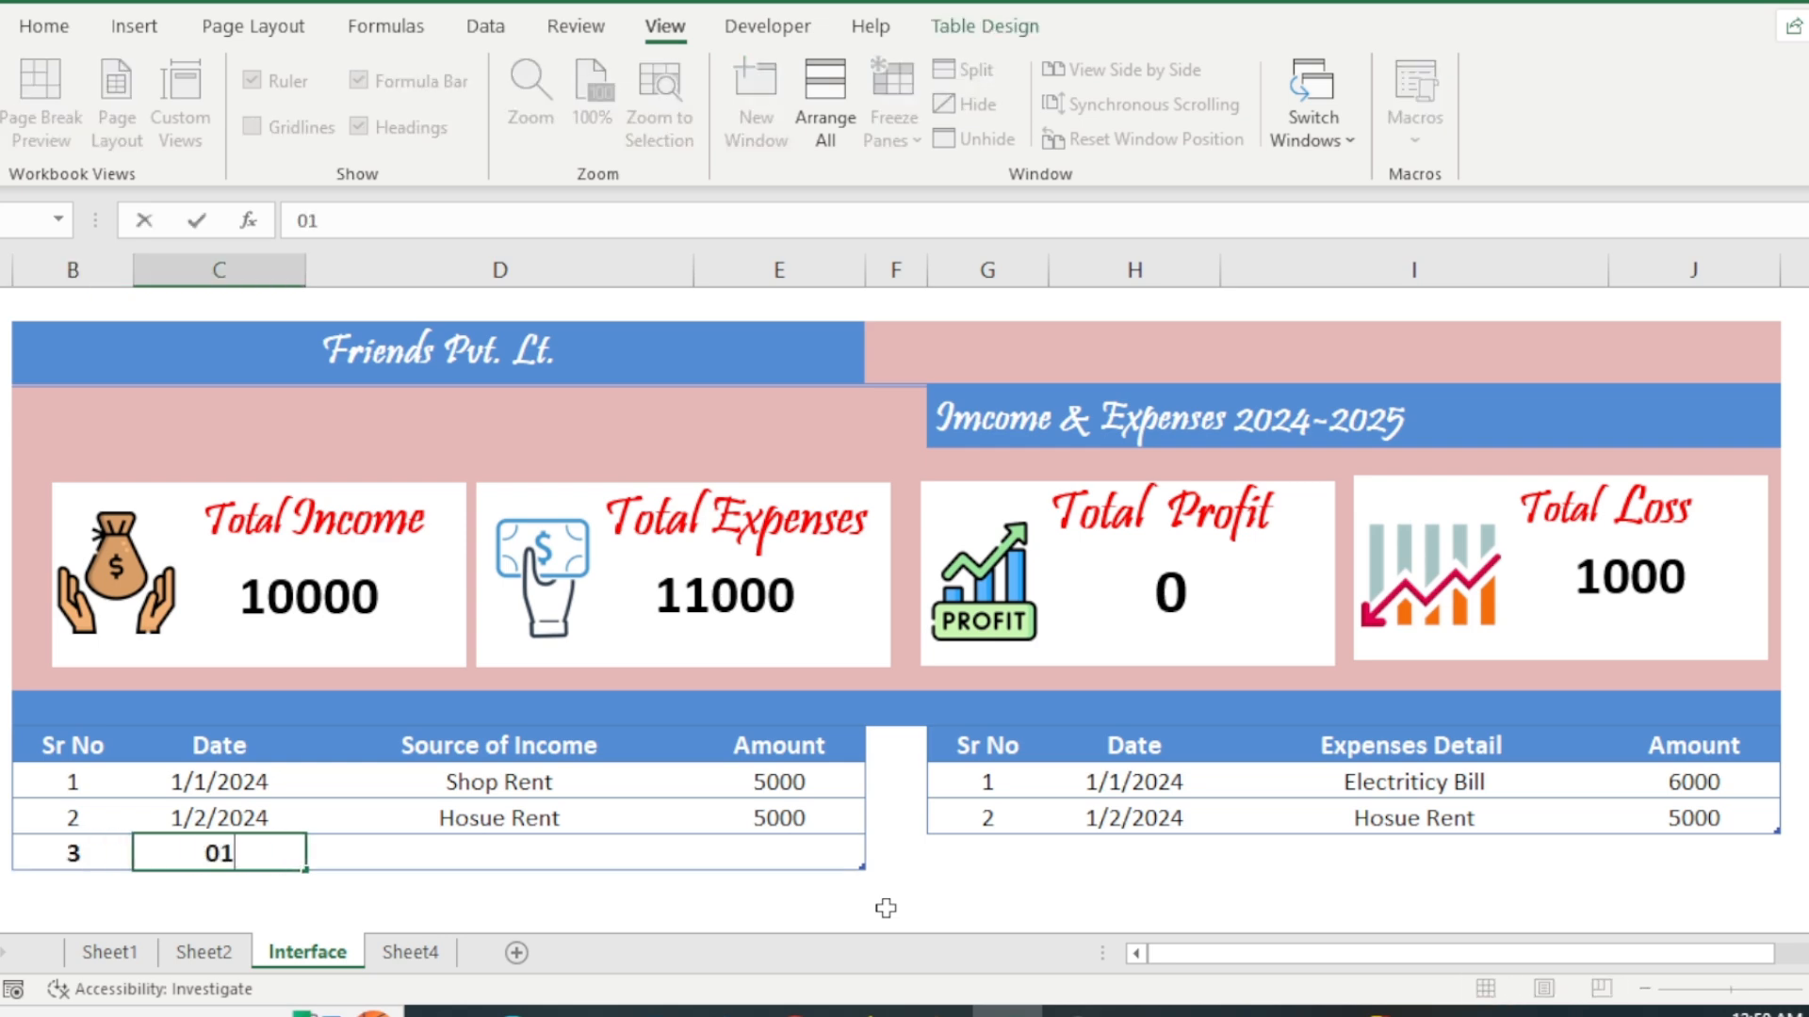
type("/02/")
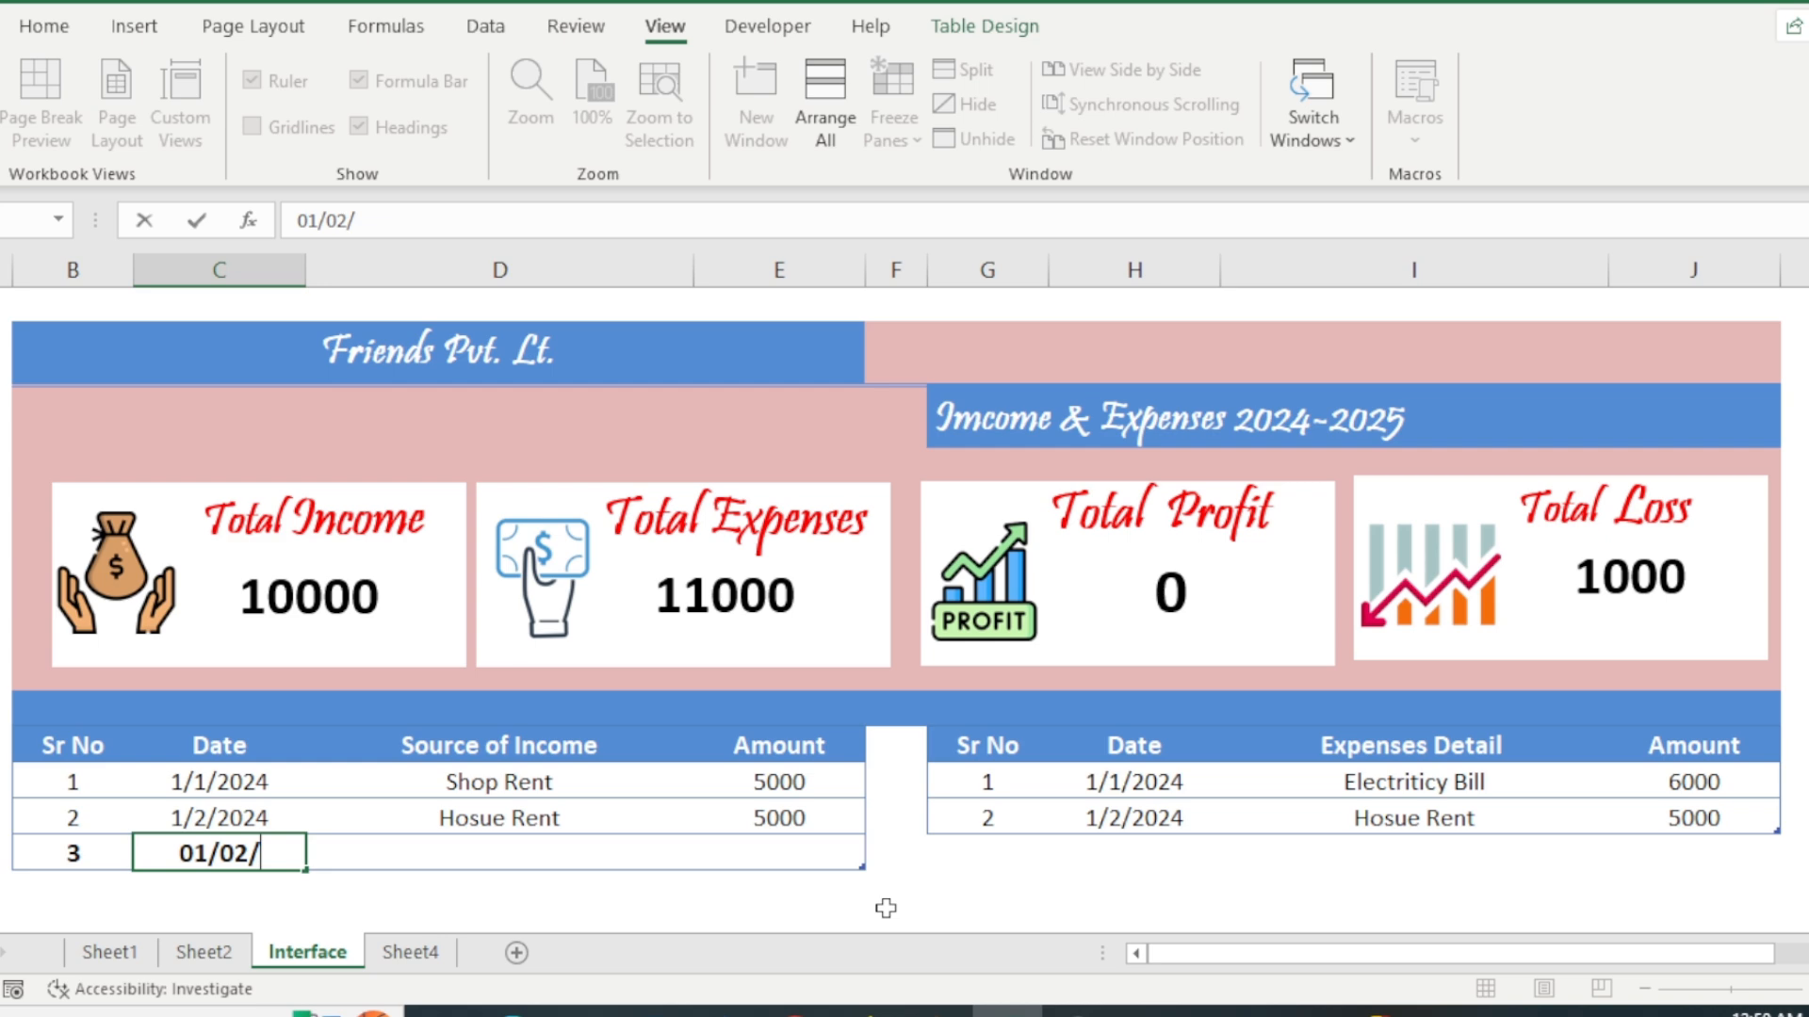
type("2024")
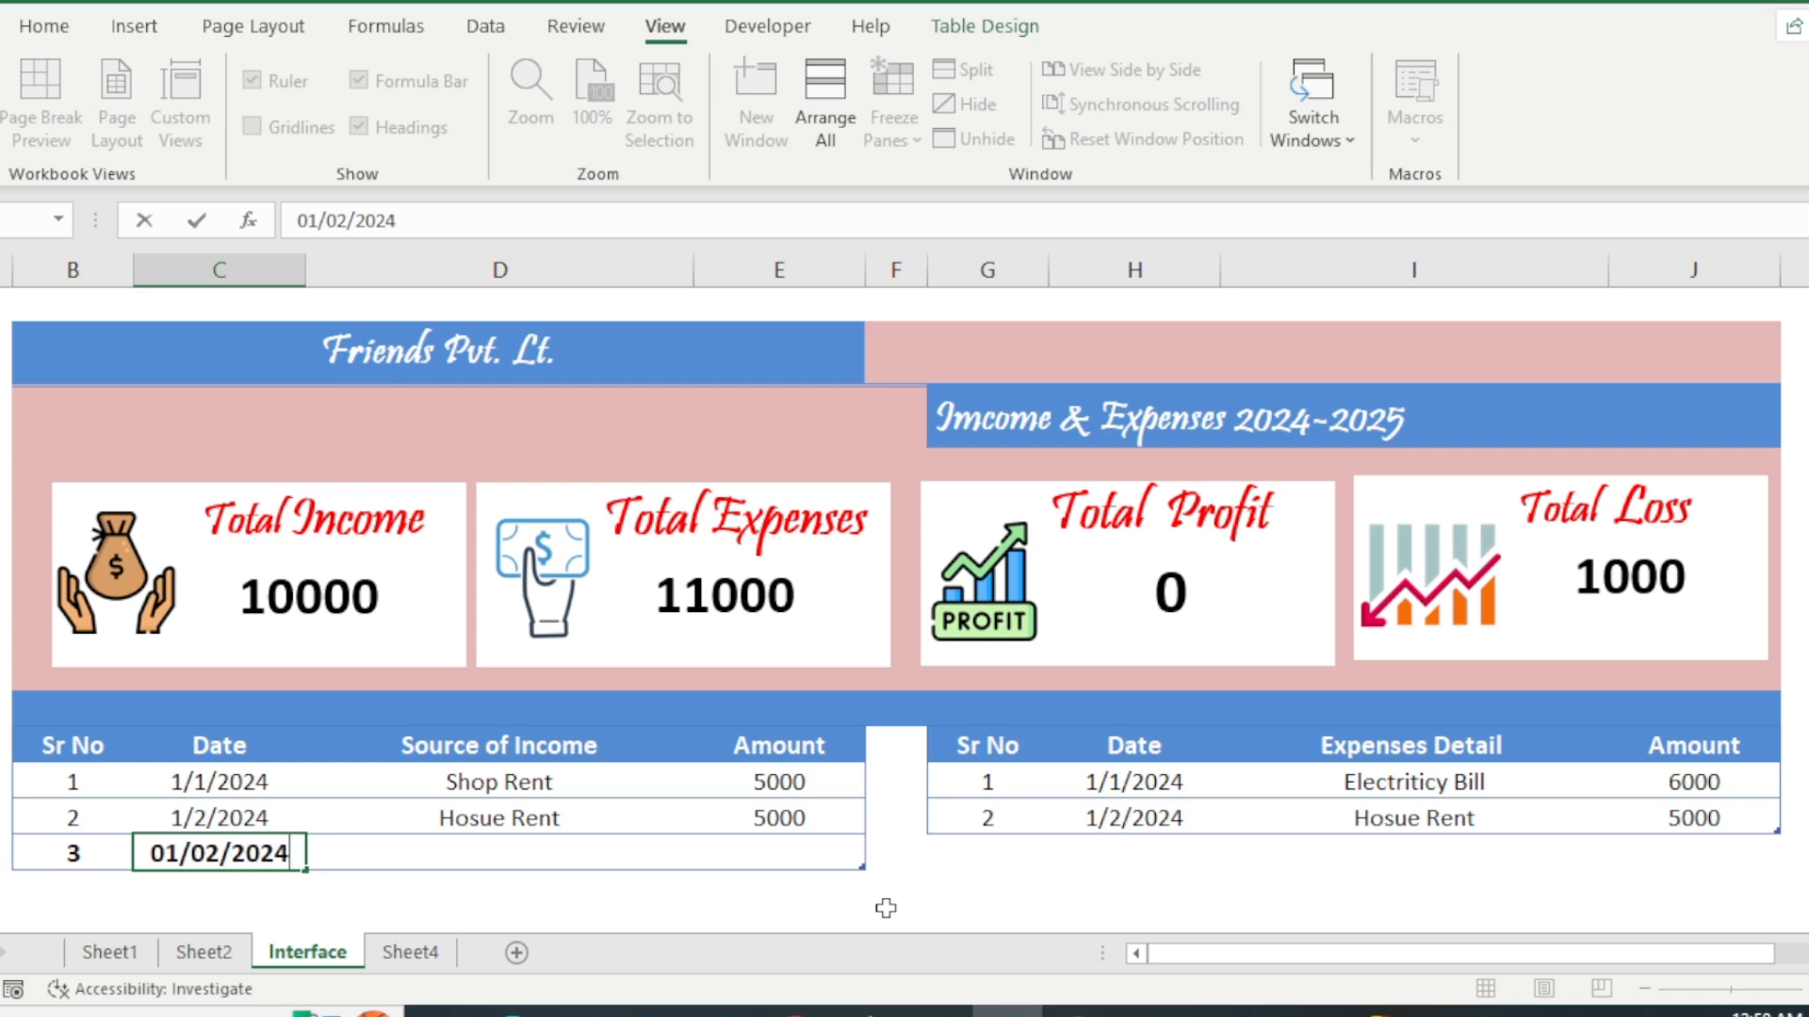
key("Tab")
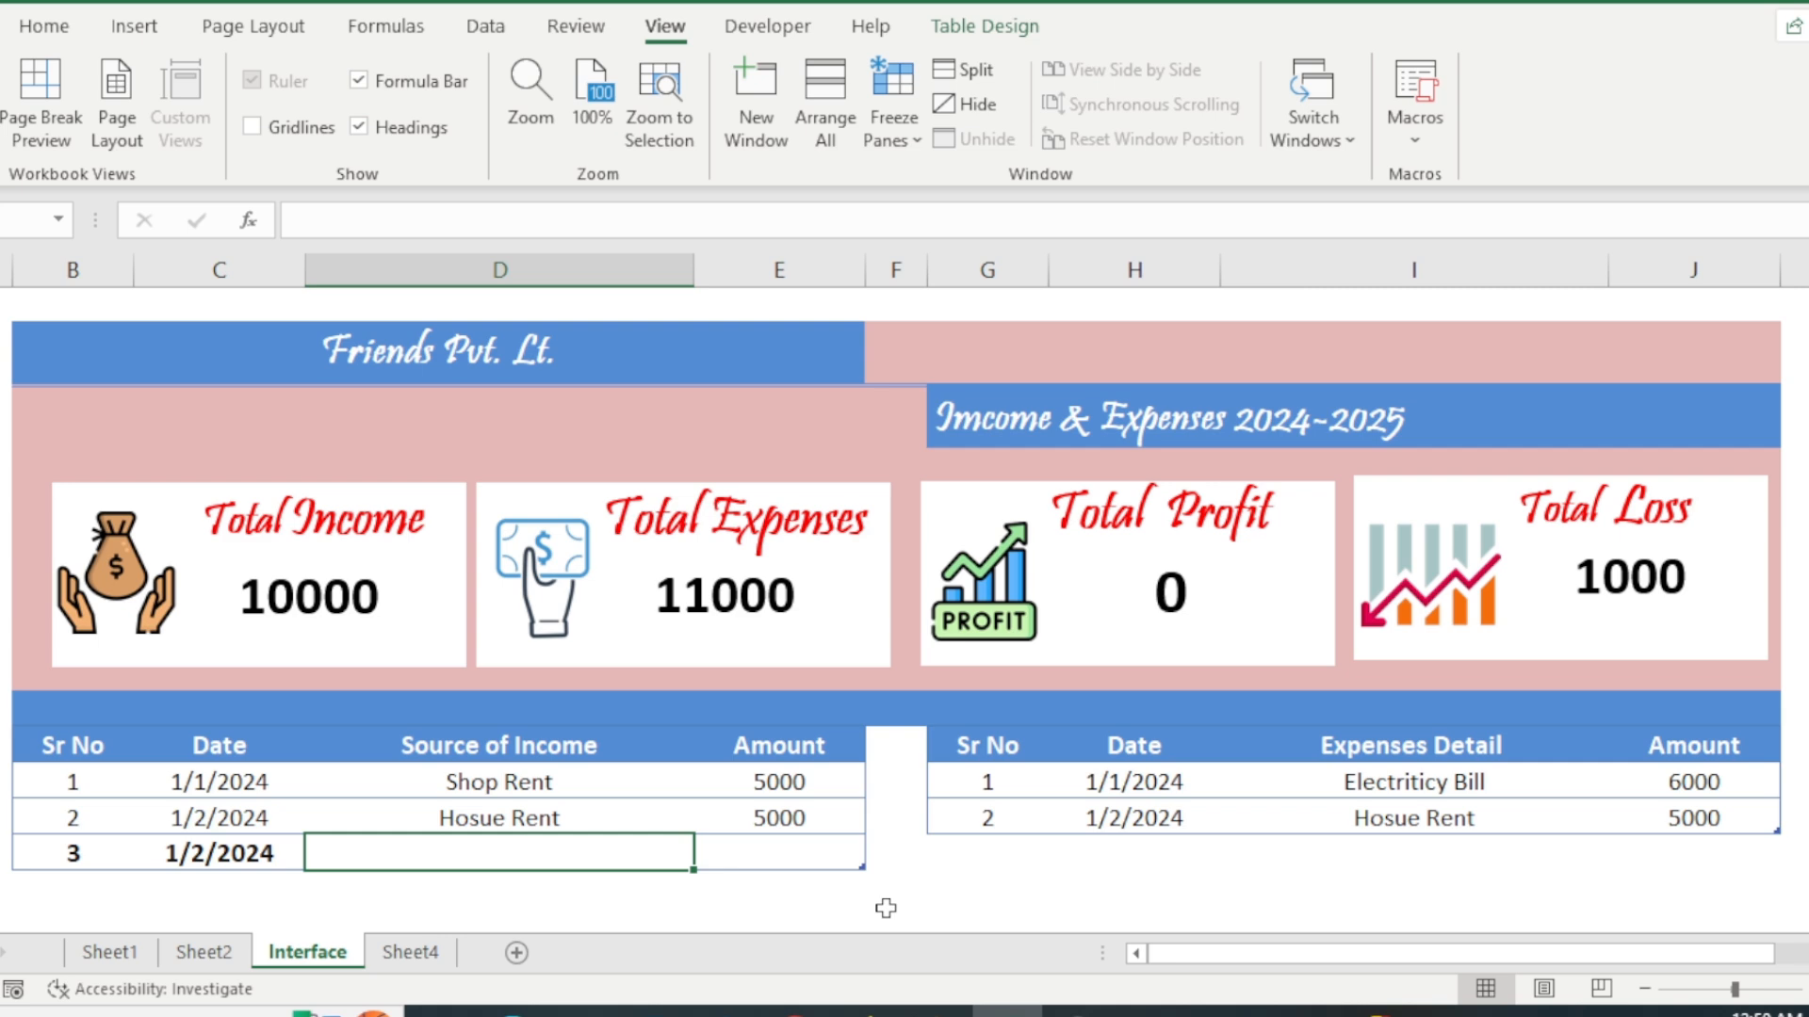
- Complete the third income row with the source Rent Shop and an amount of 12000
type("Ren")
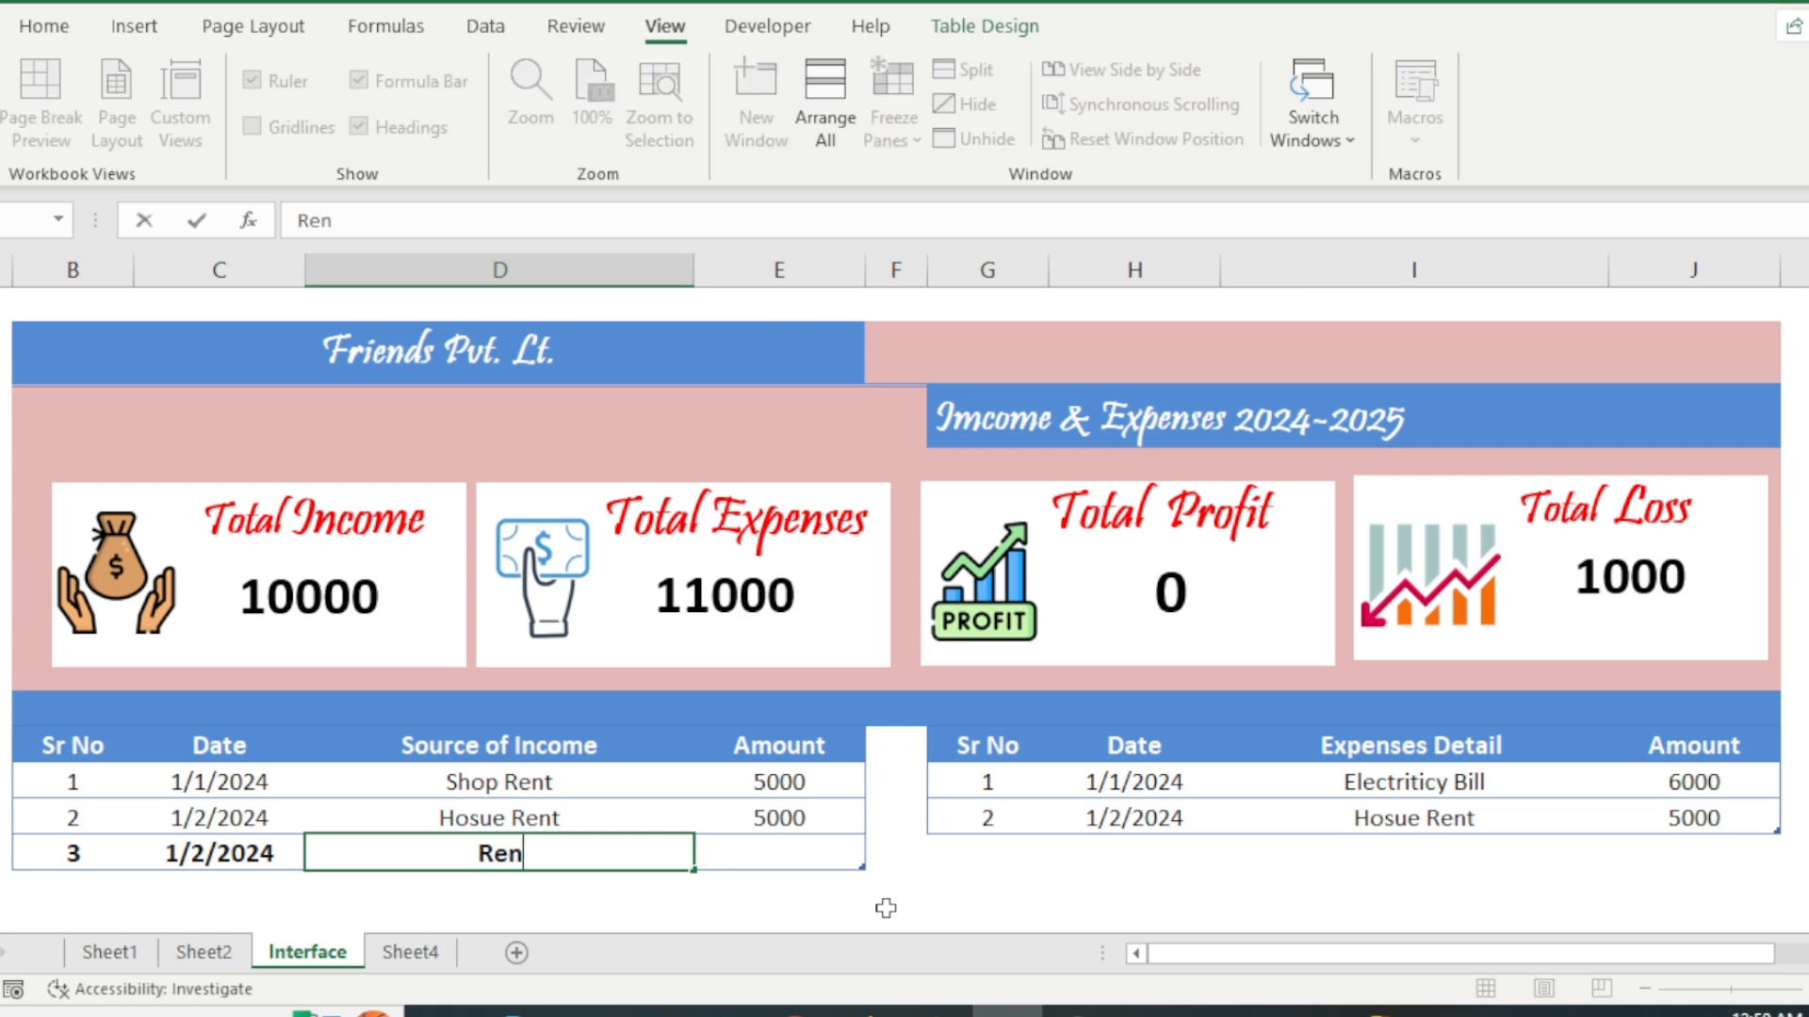
type("t Shop")
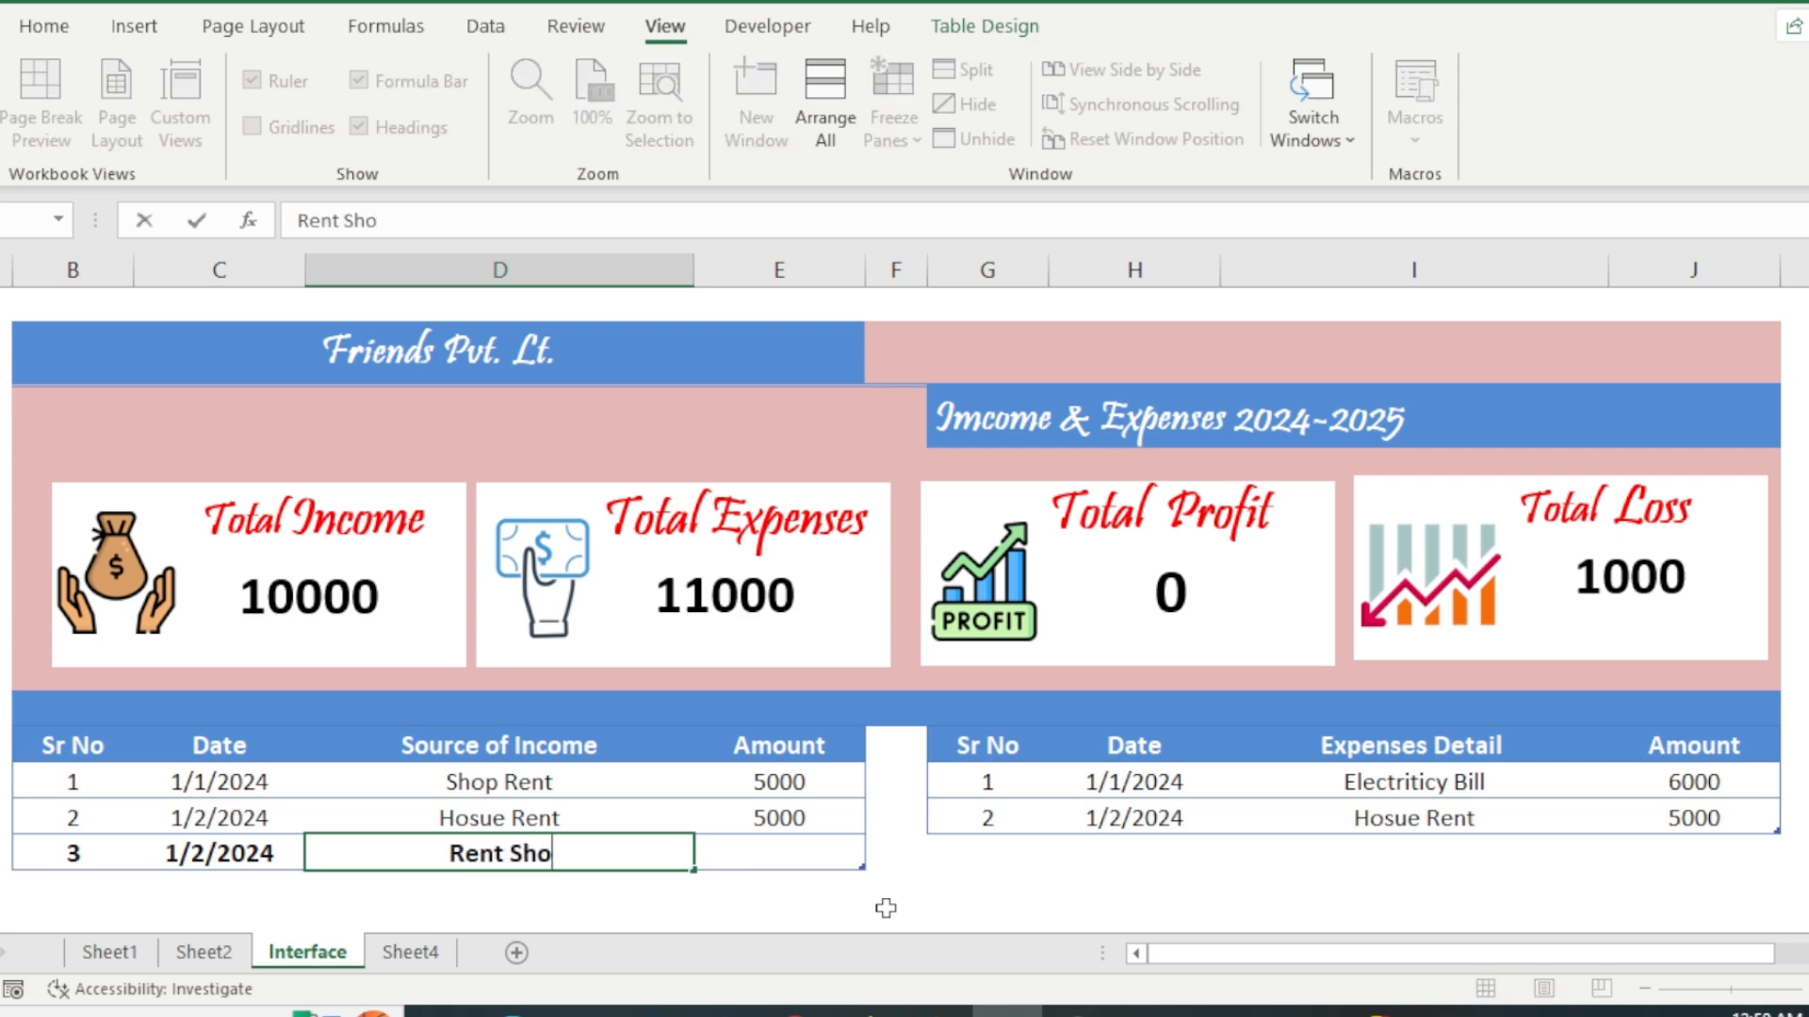
key("Tab")
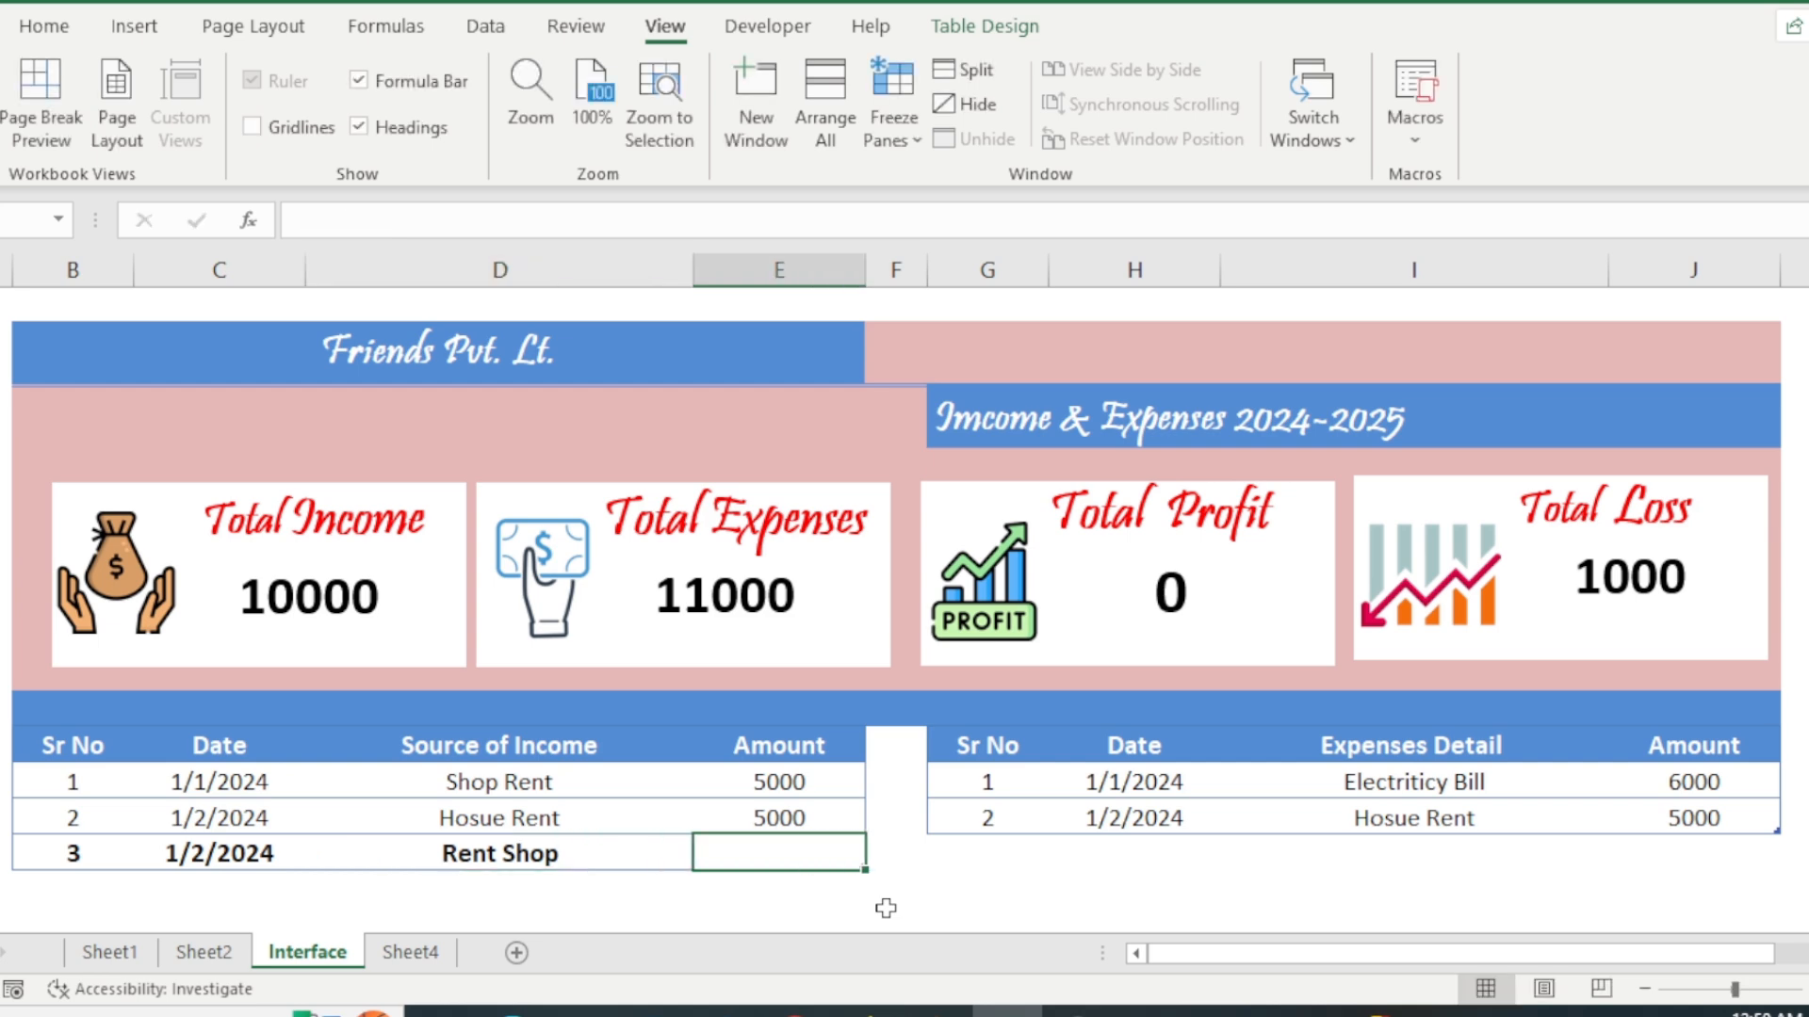
type("12000")
key("Return")
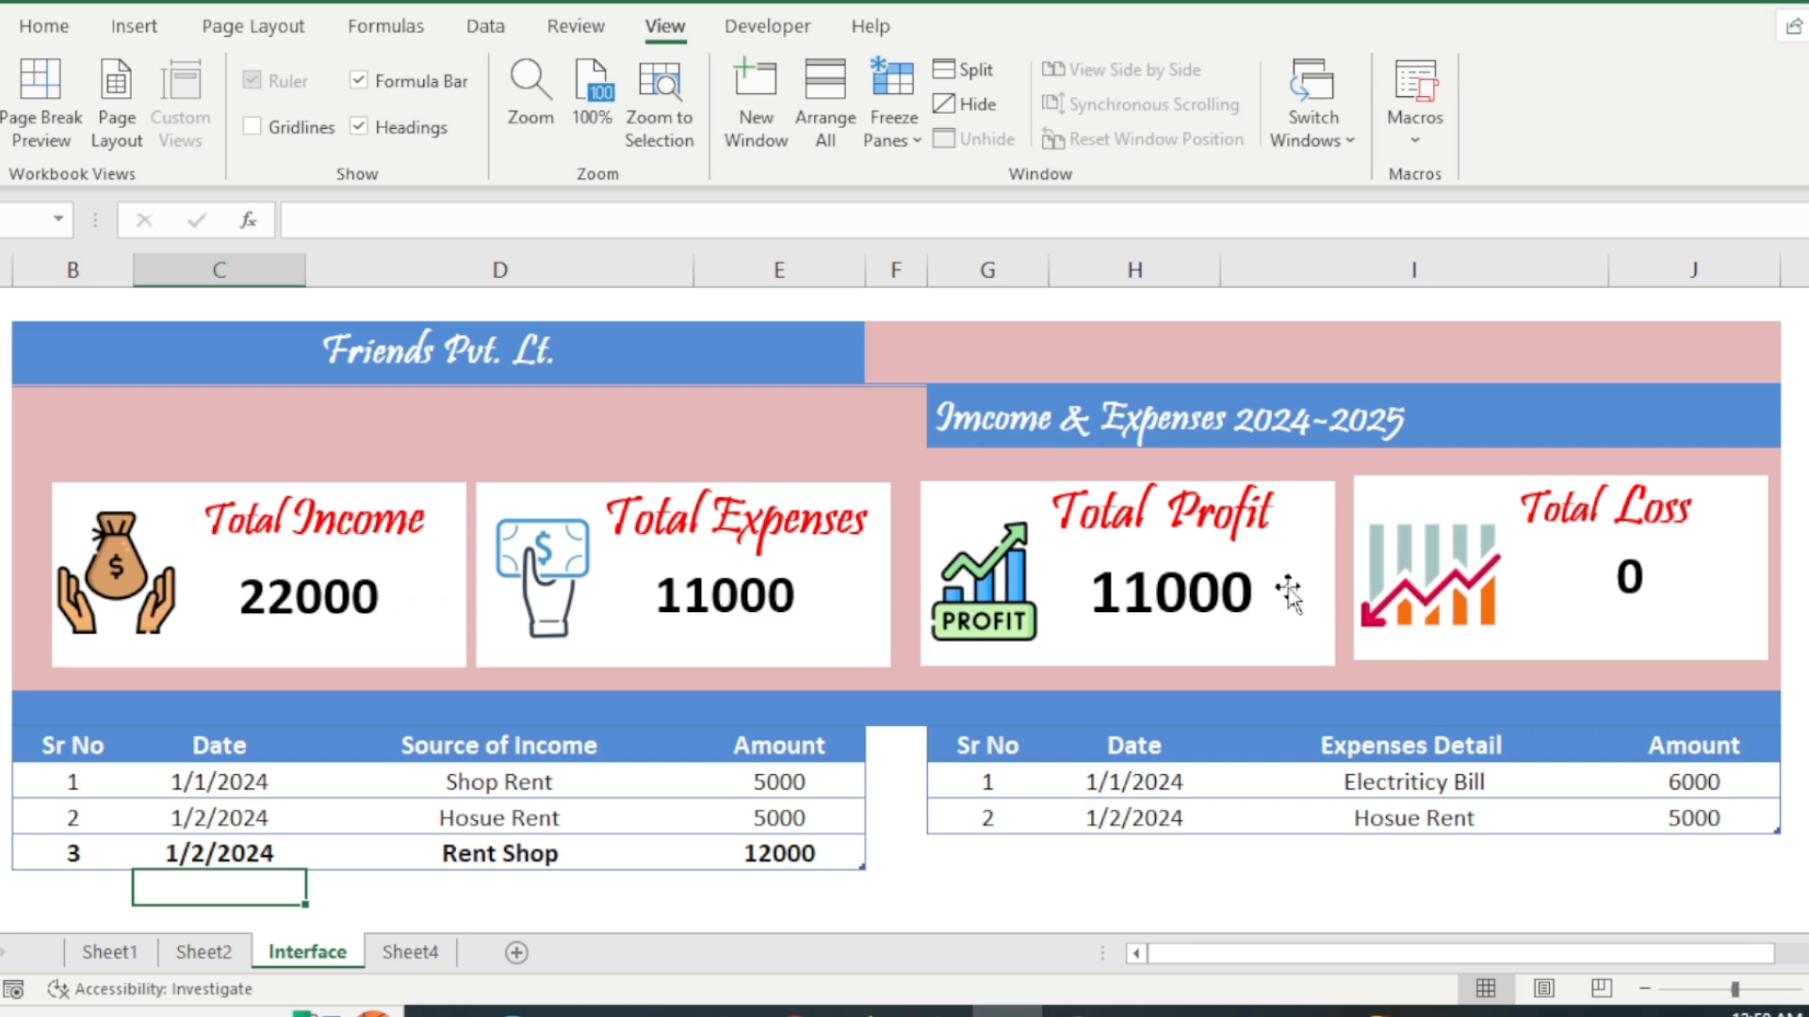
left_click(1242, 584)
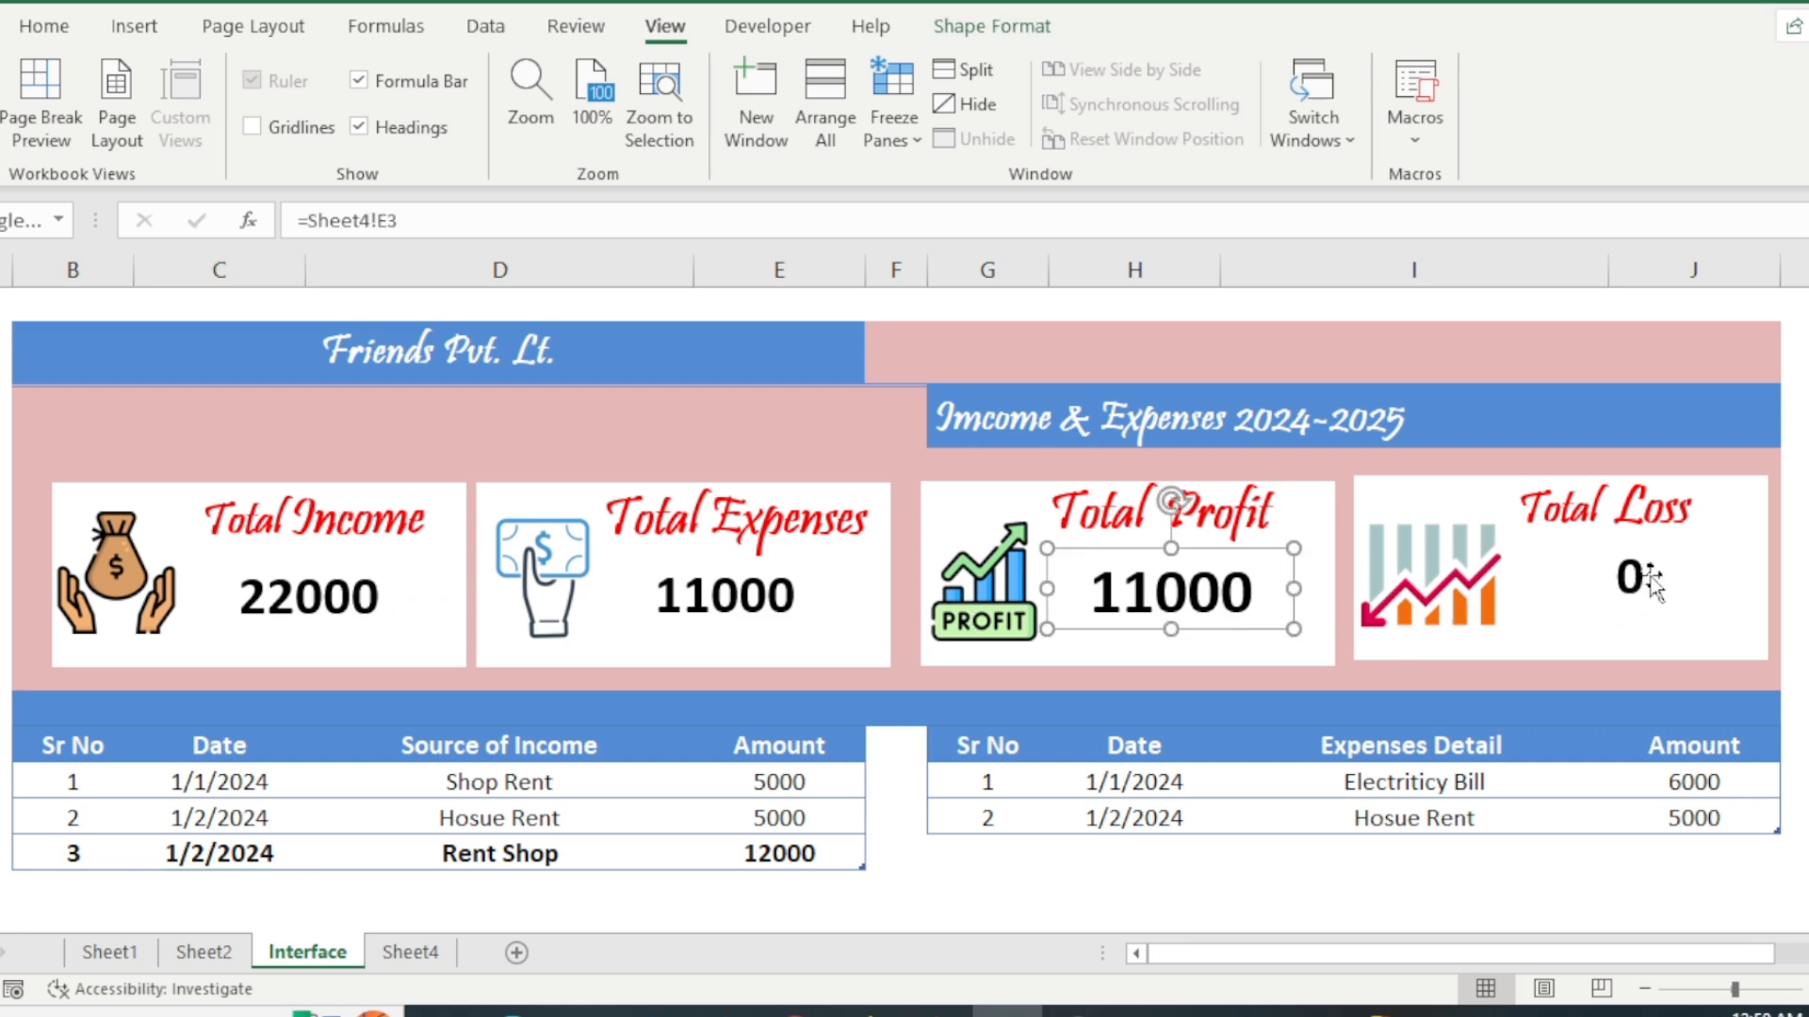
left_click(806, 650)
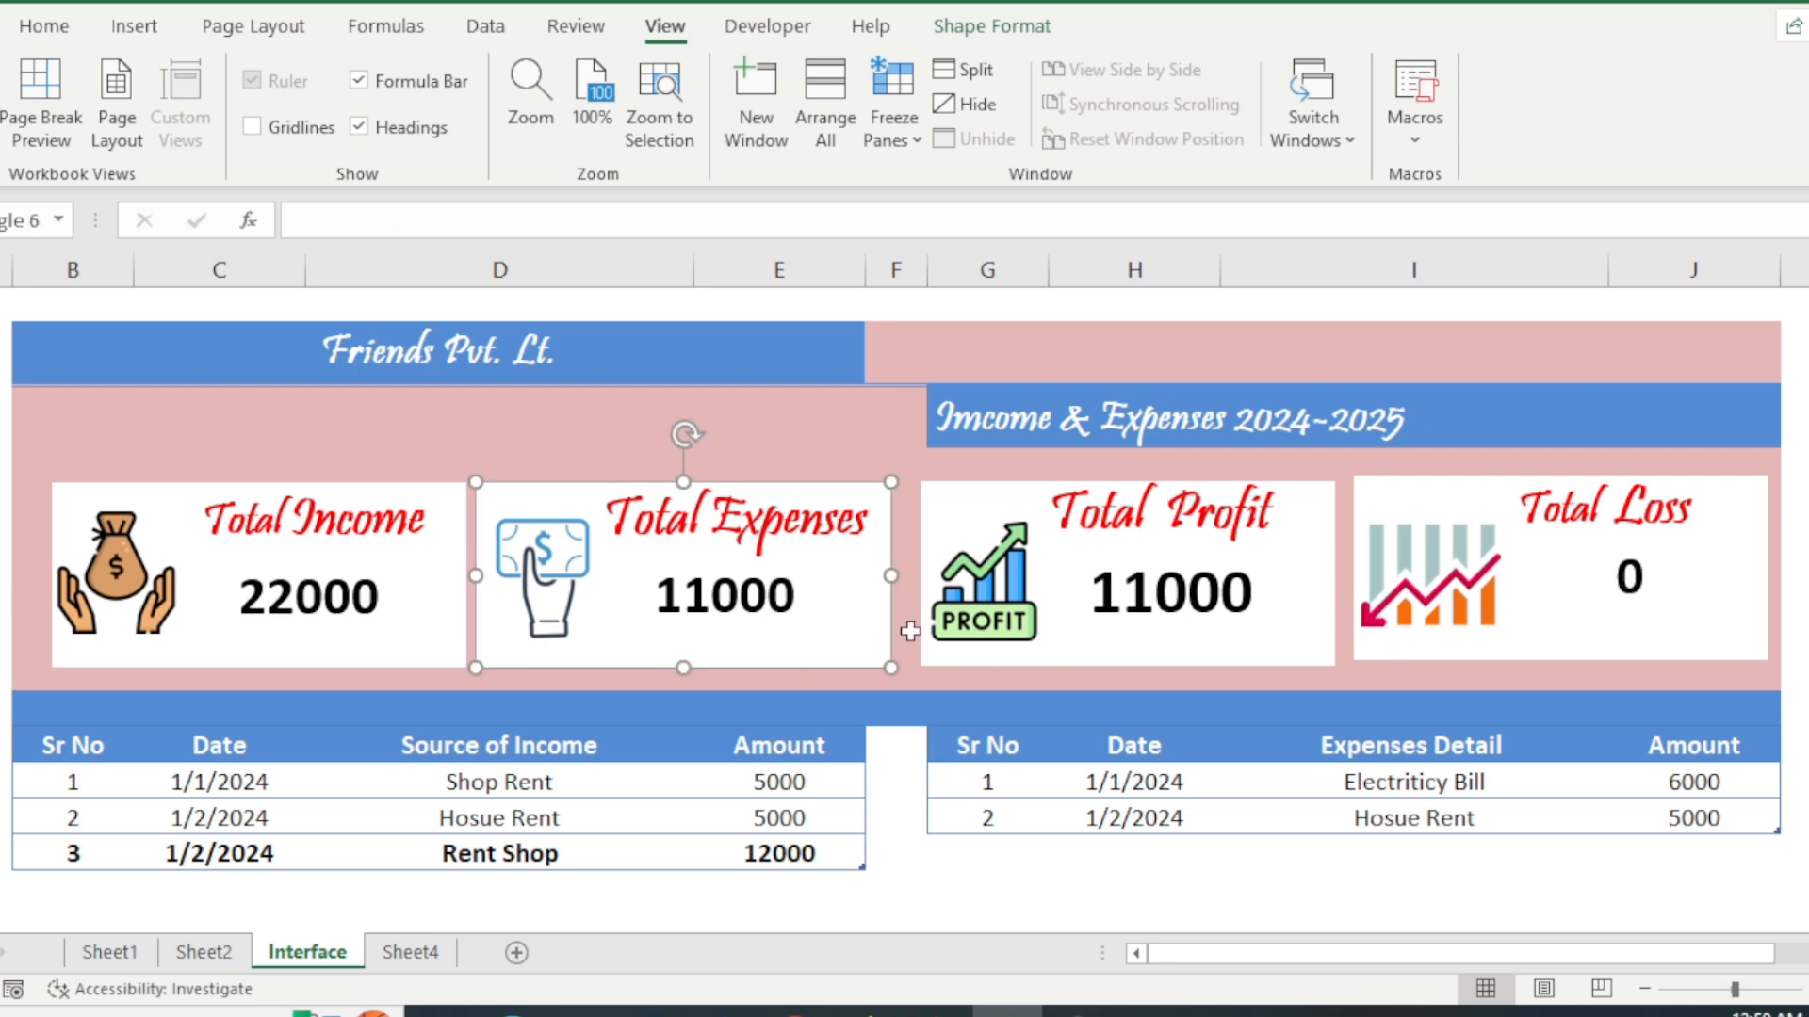
left_click(363, 617)
left_click(731, 610)
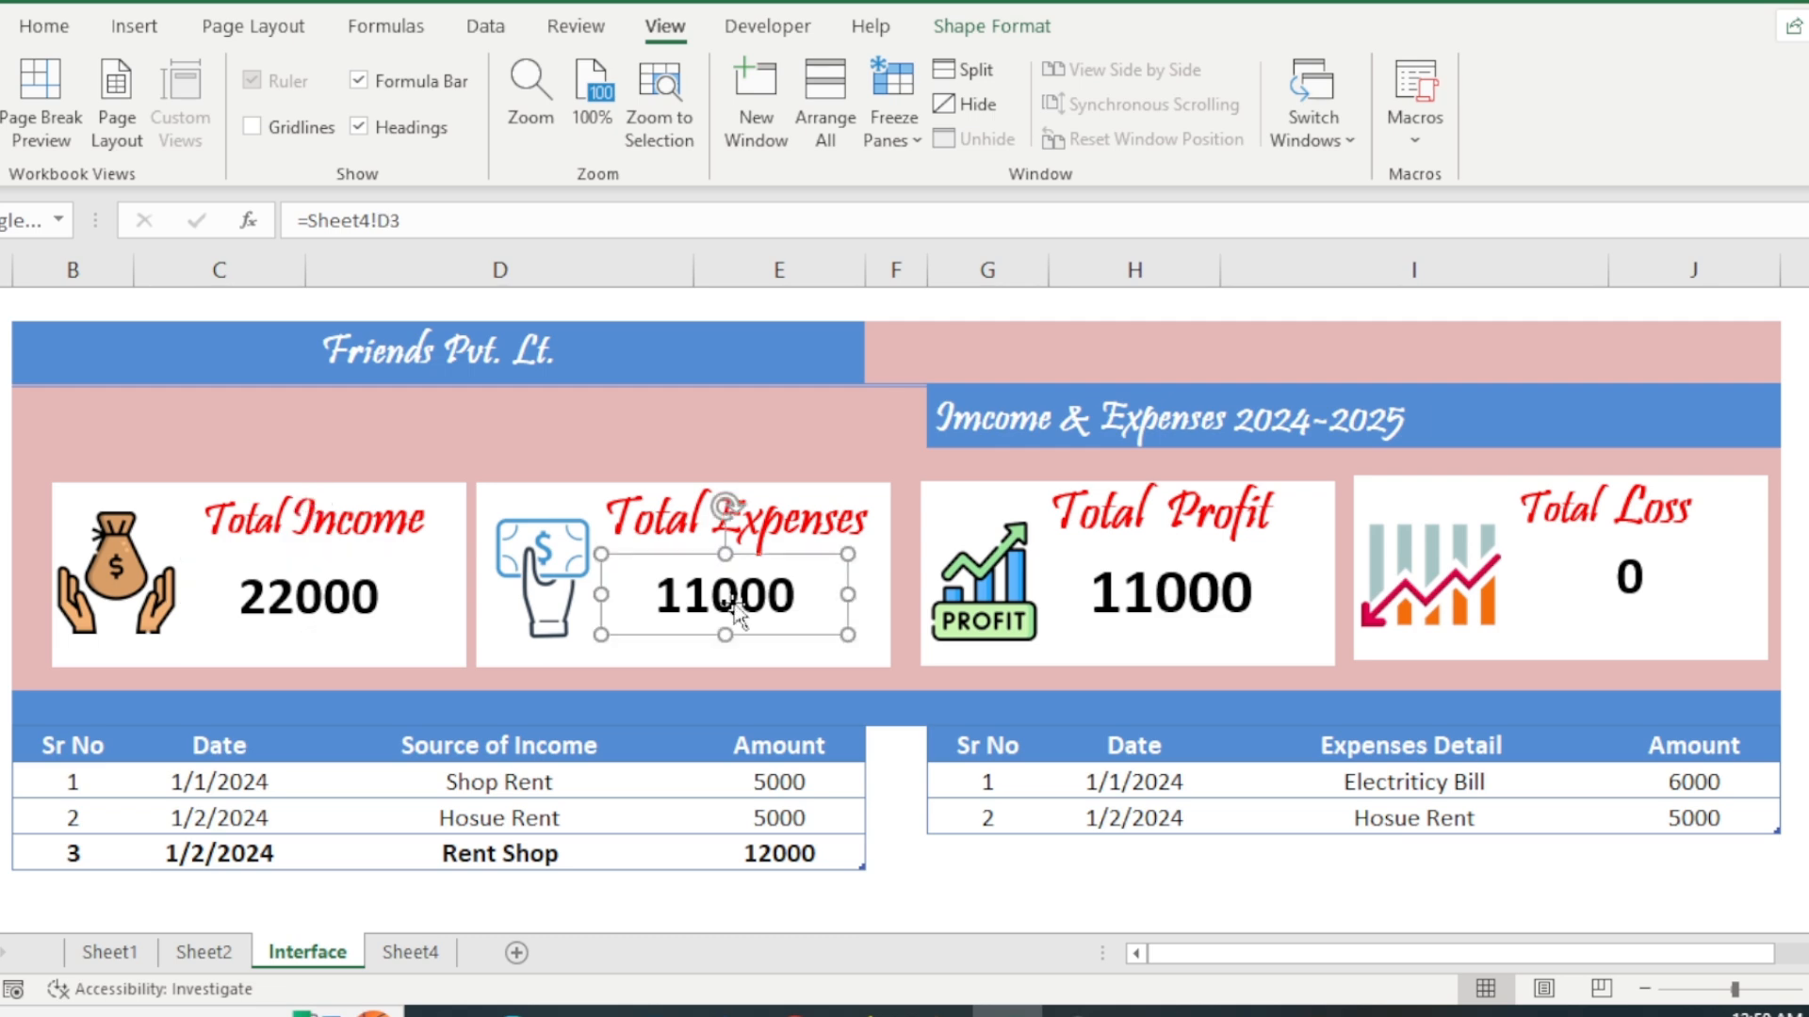
- Start a third row in the expenses table with Sr No 3 and the date 01/03/2024
left_click(1078, 852)
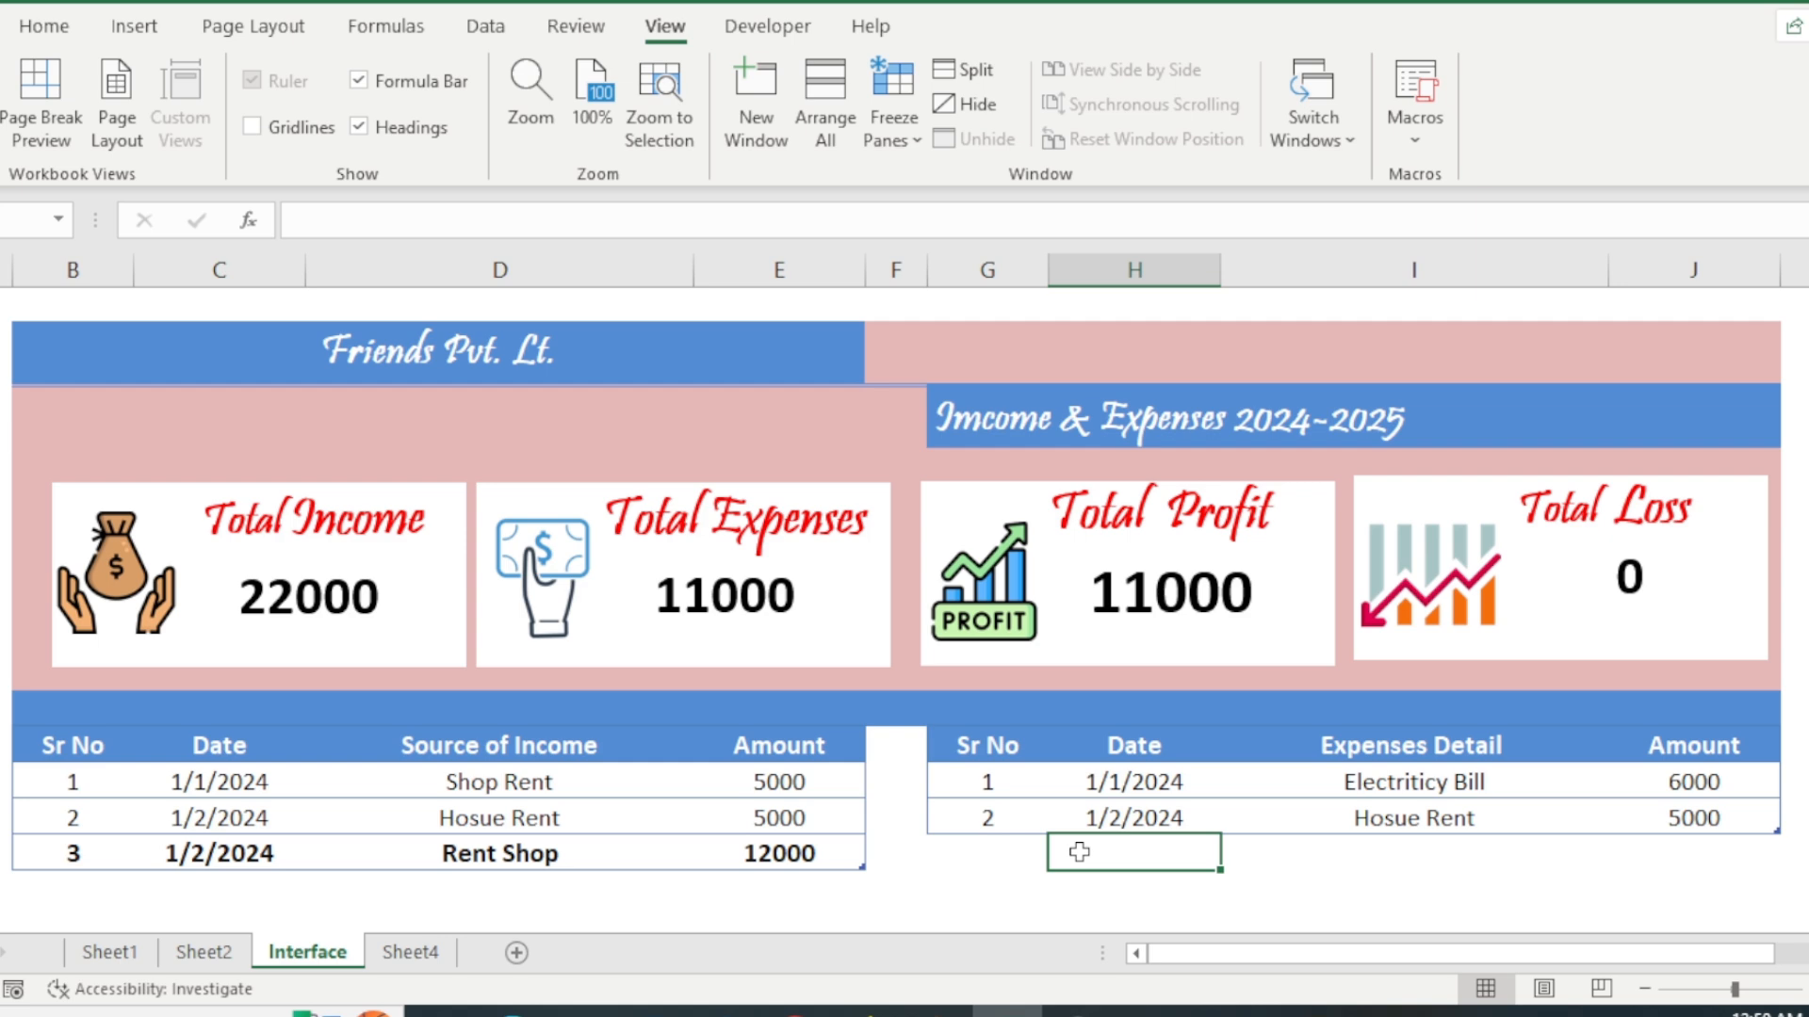
left_click(1015, 841)
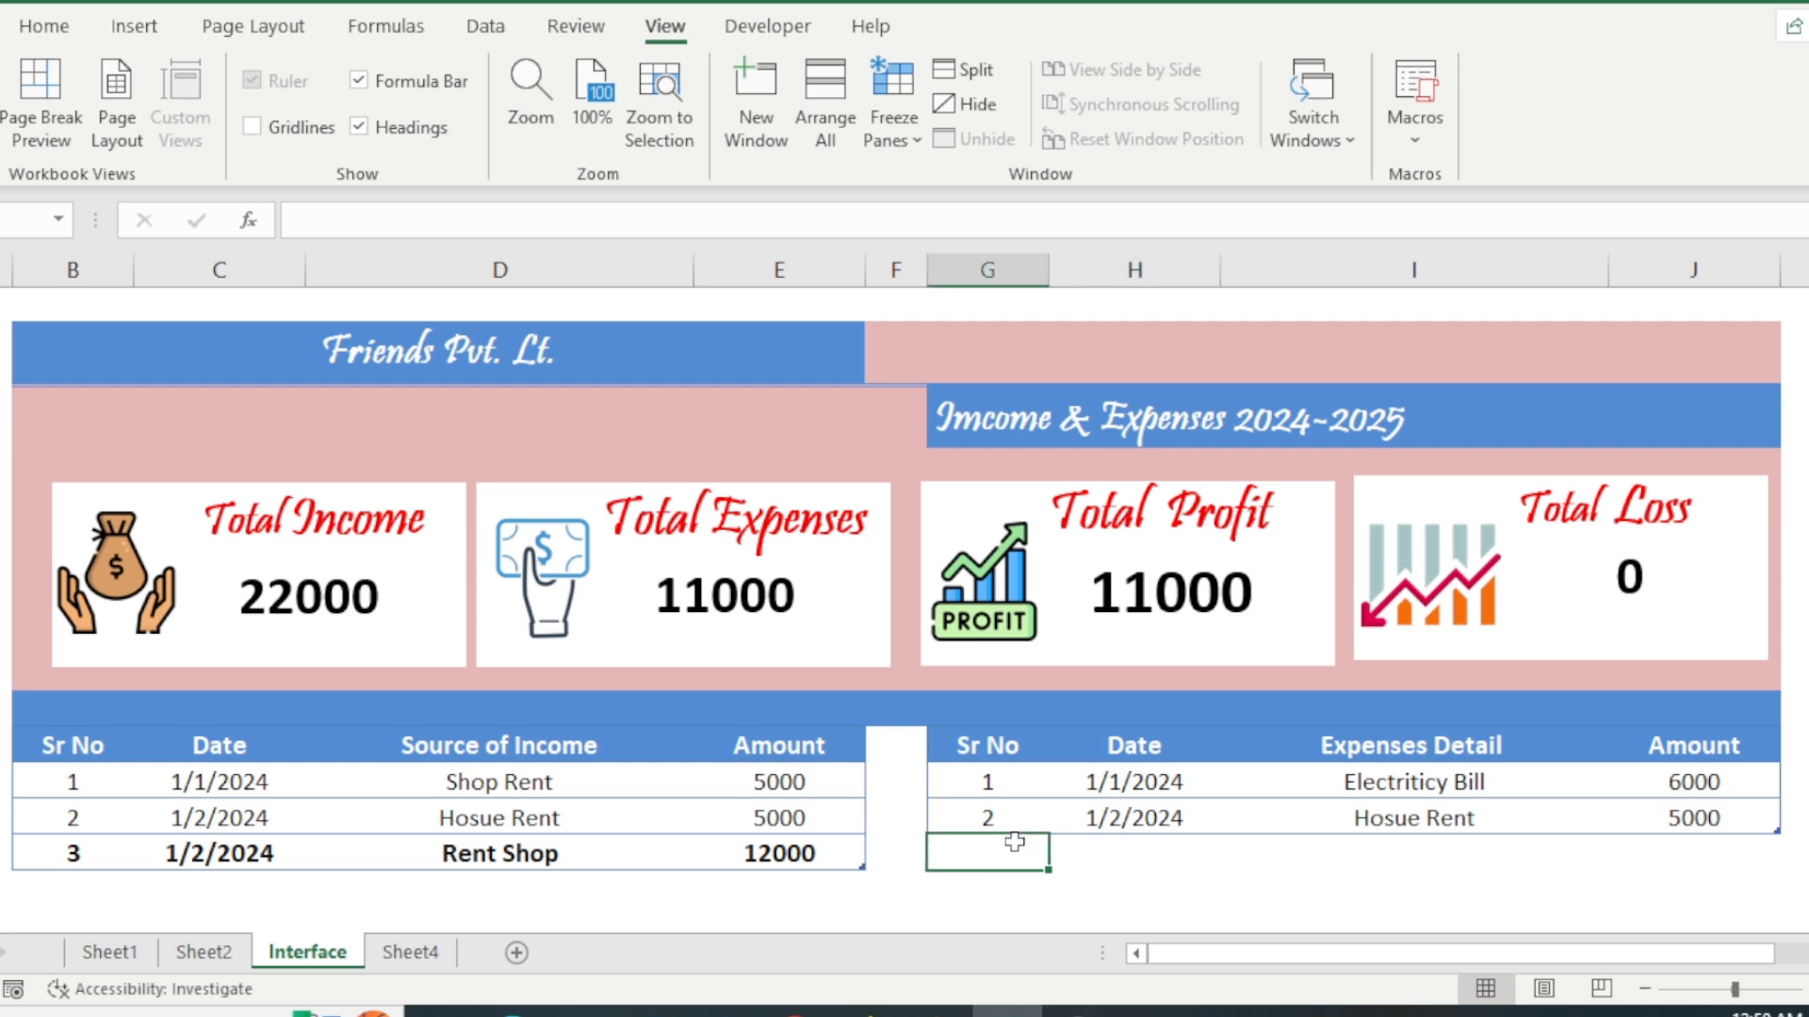
type("3")
key("Tab")
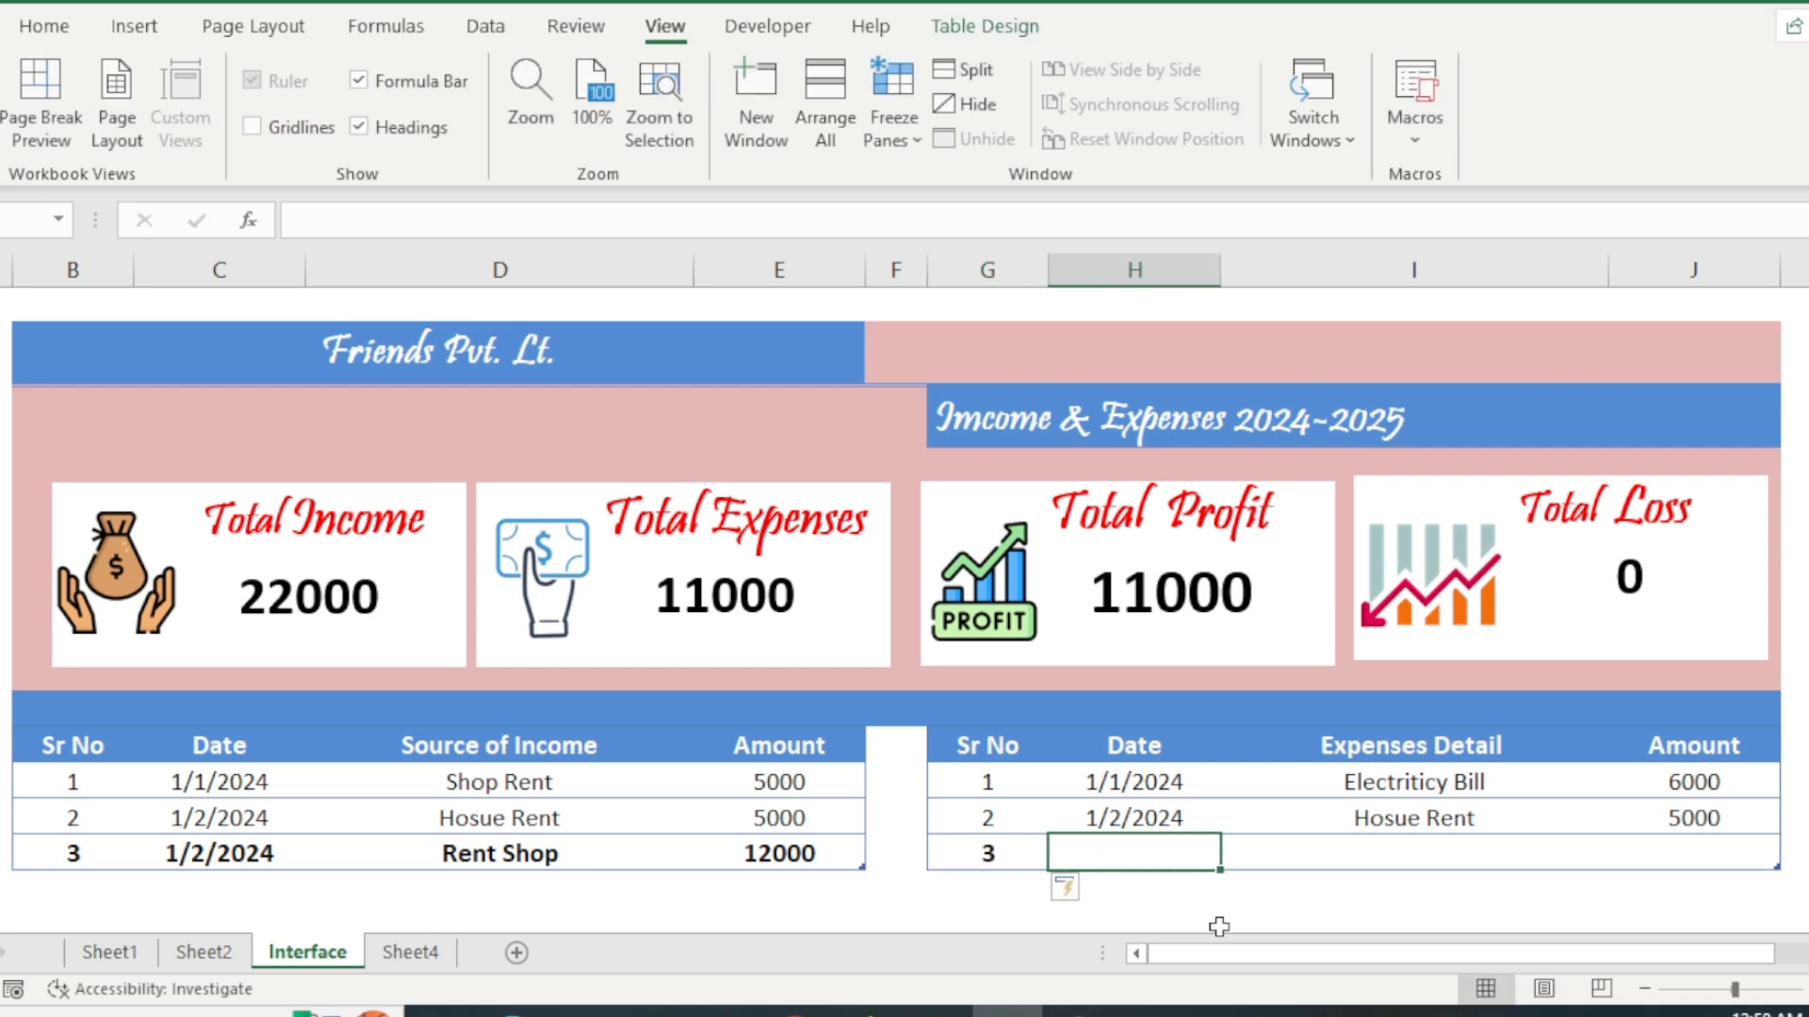
type("01")
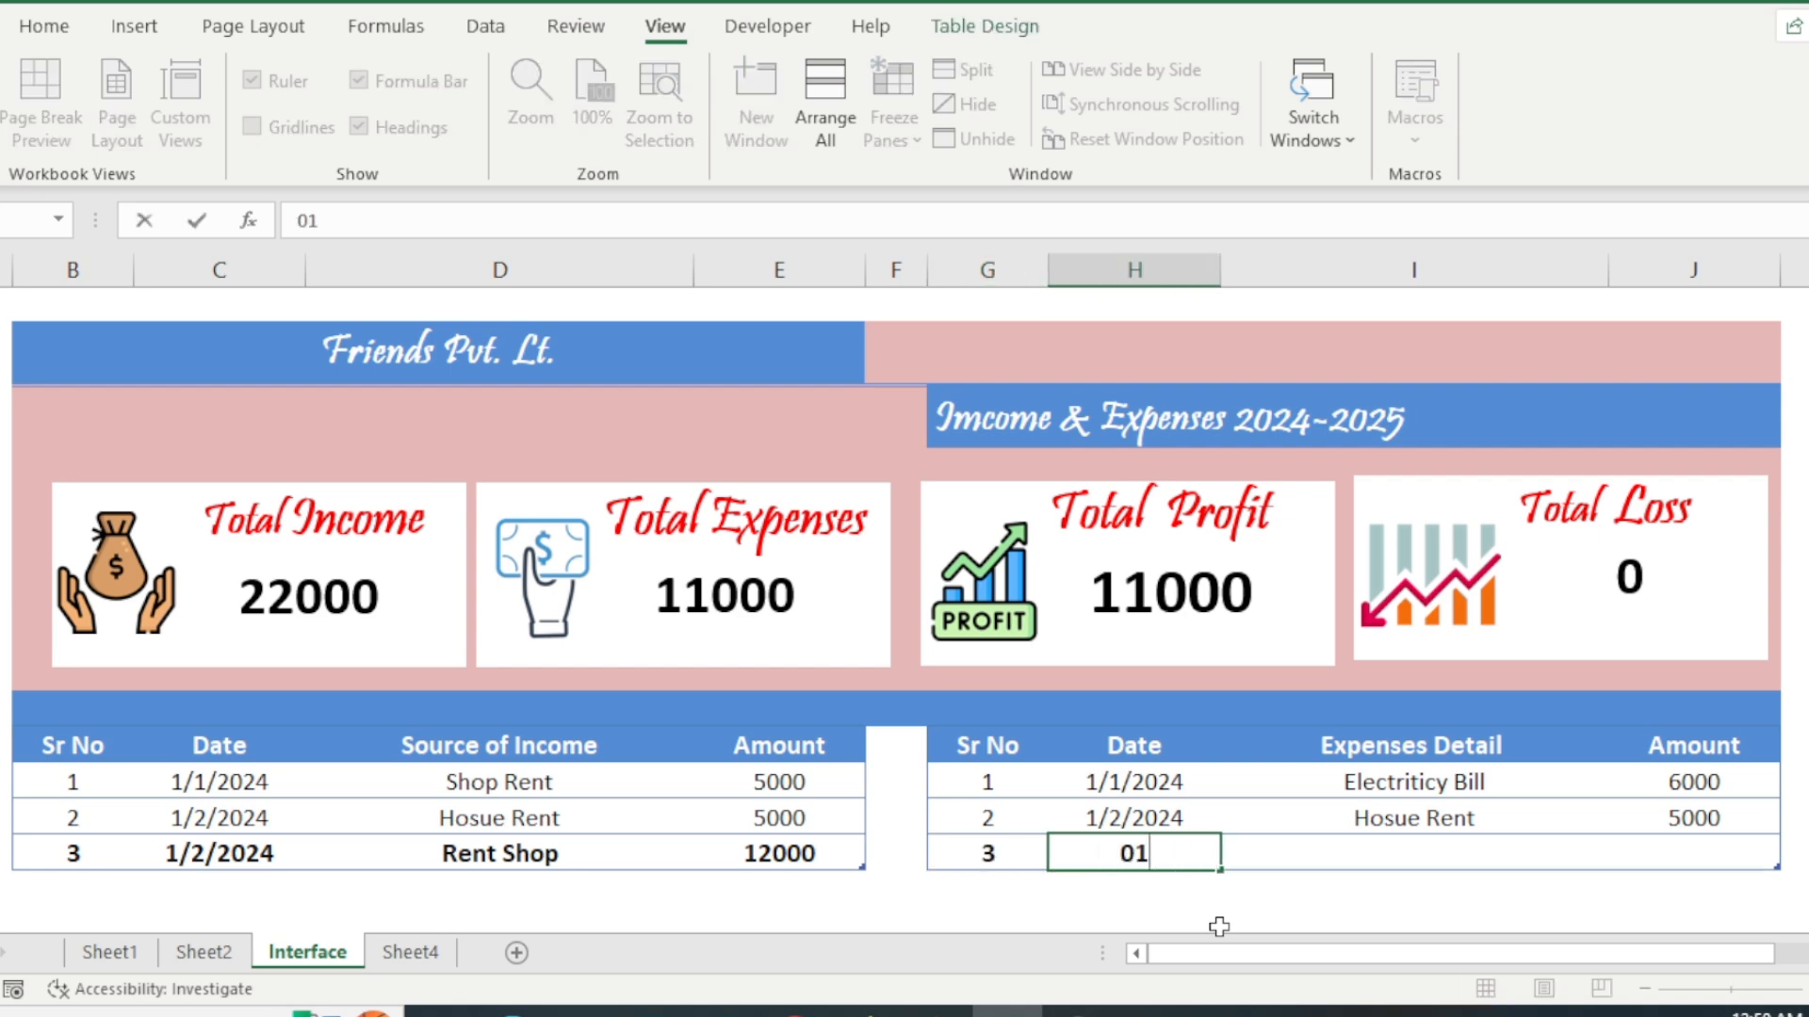
type("/02")
key("BackSpace")
type("3")
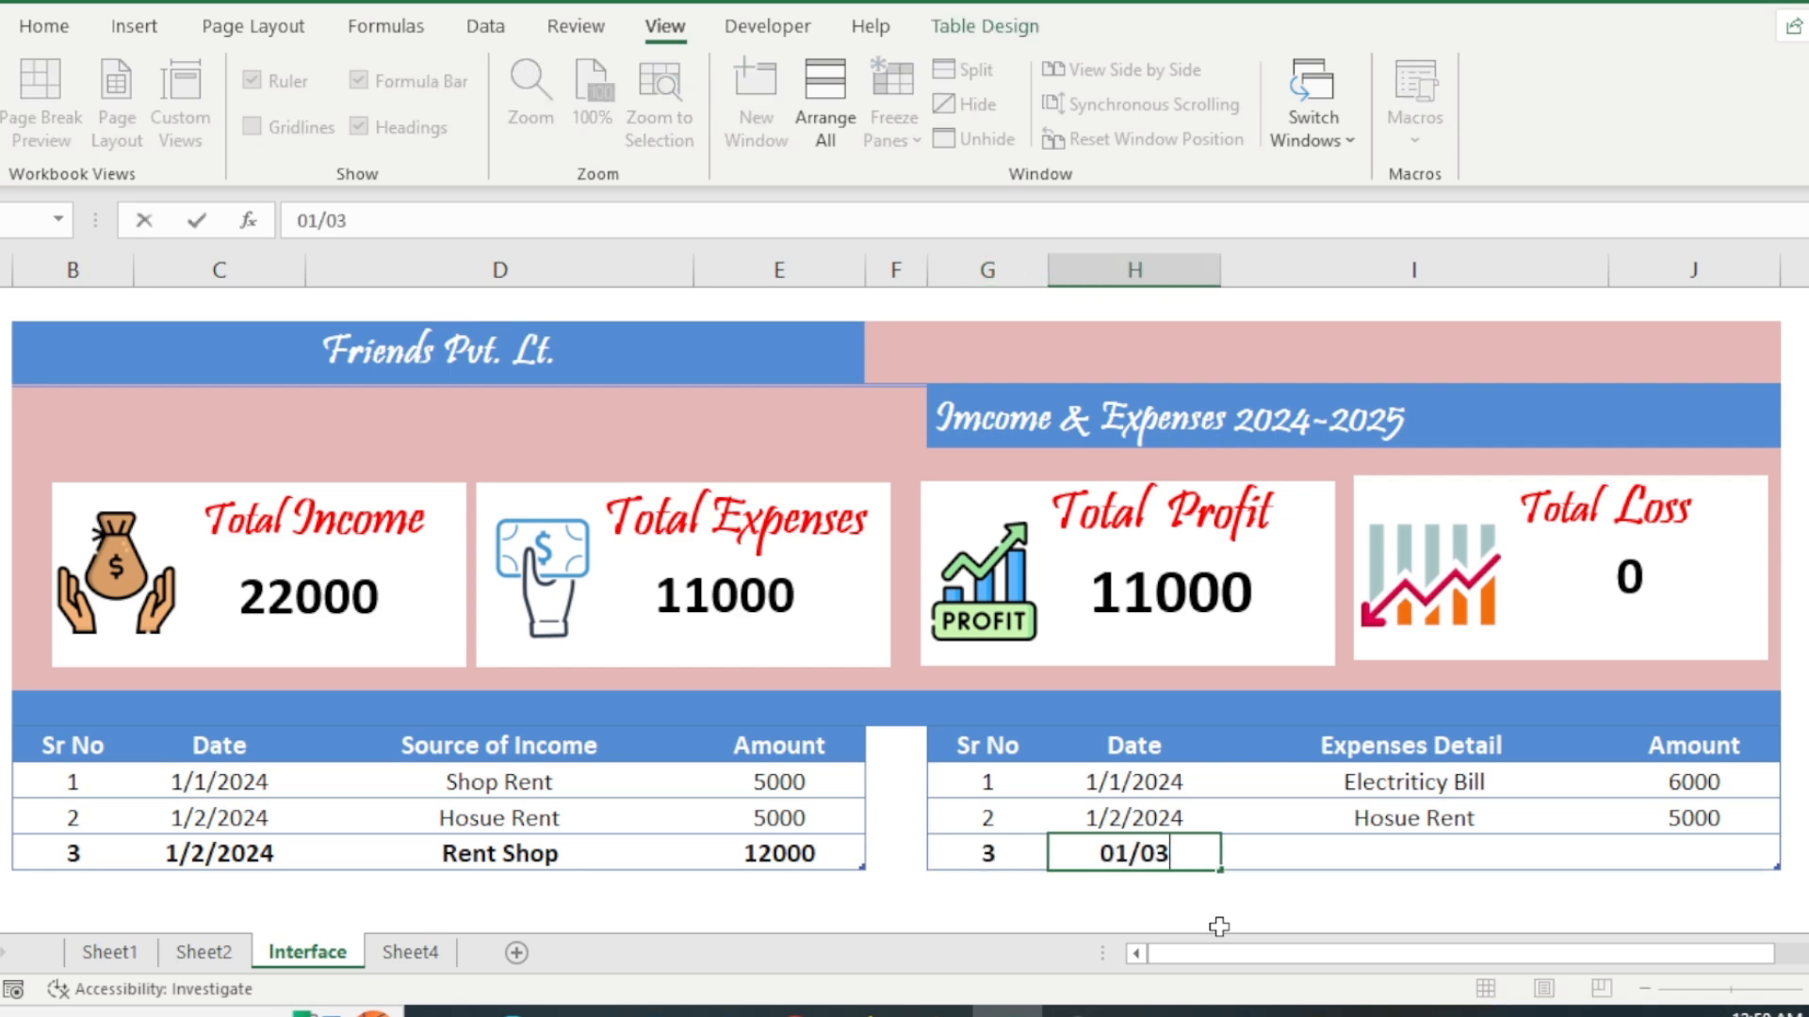
type("/2012")
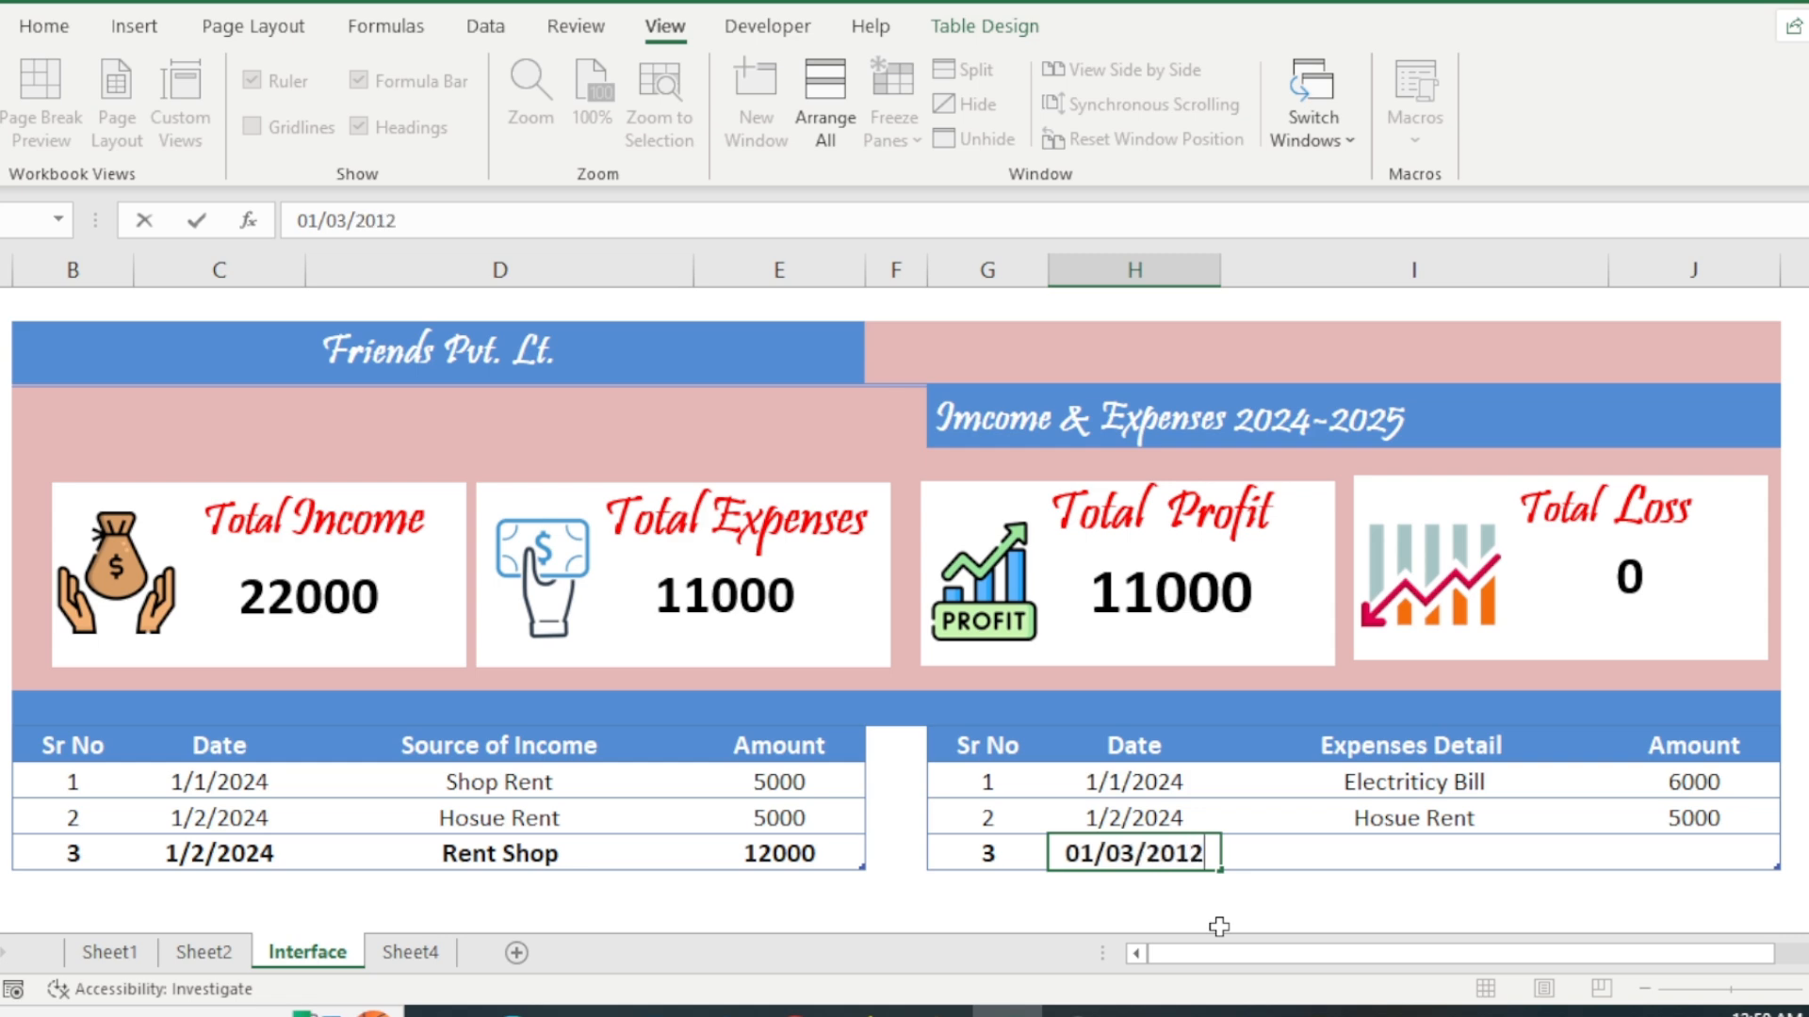
key("BackSpace")
key("BackSpace")
type("24")
key("Tab")
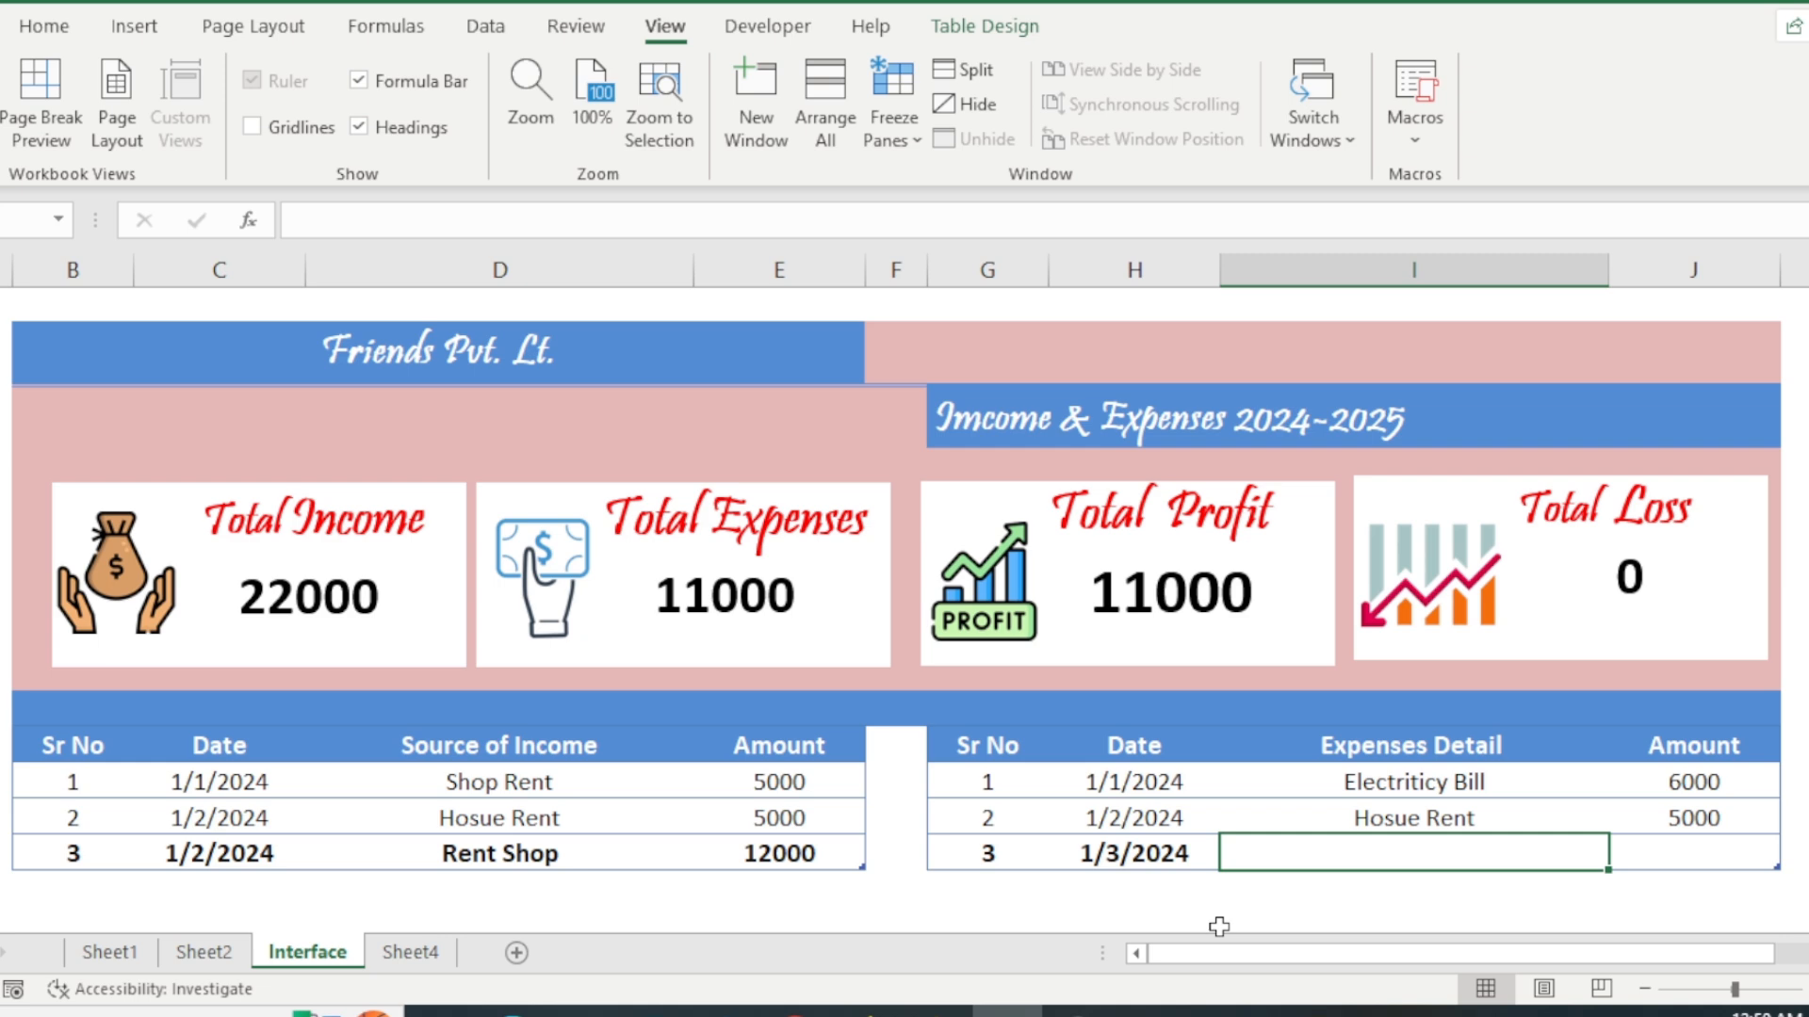
- Complete the third expenses row with the detail phone bill and an amount of 3500
type("phon")
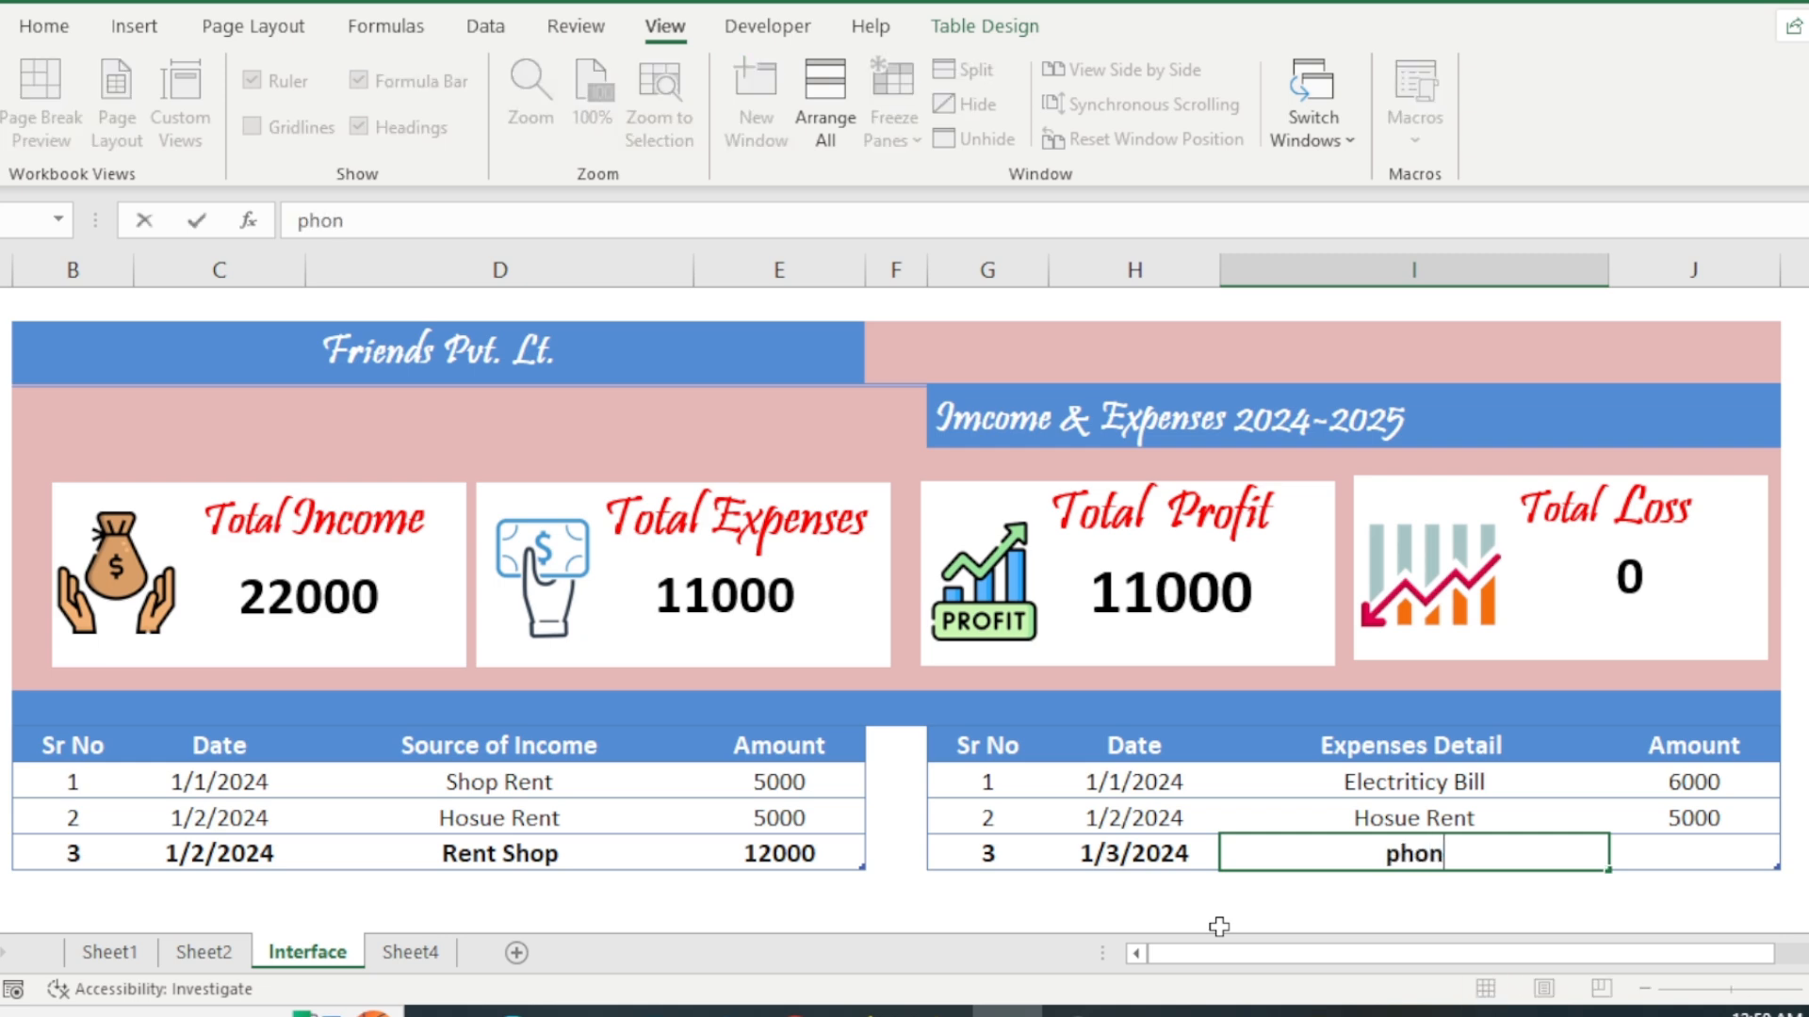
type("e bill")
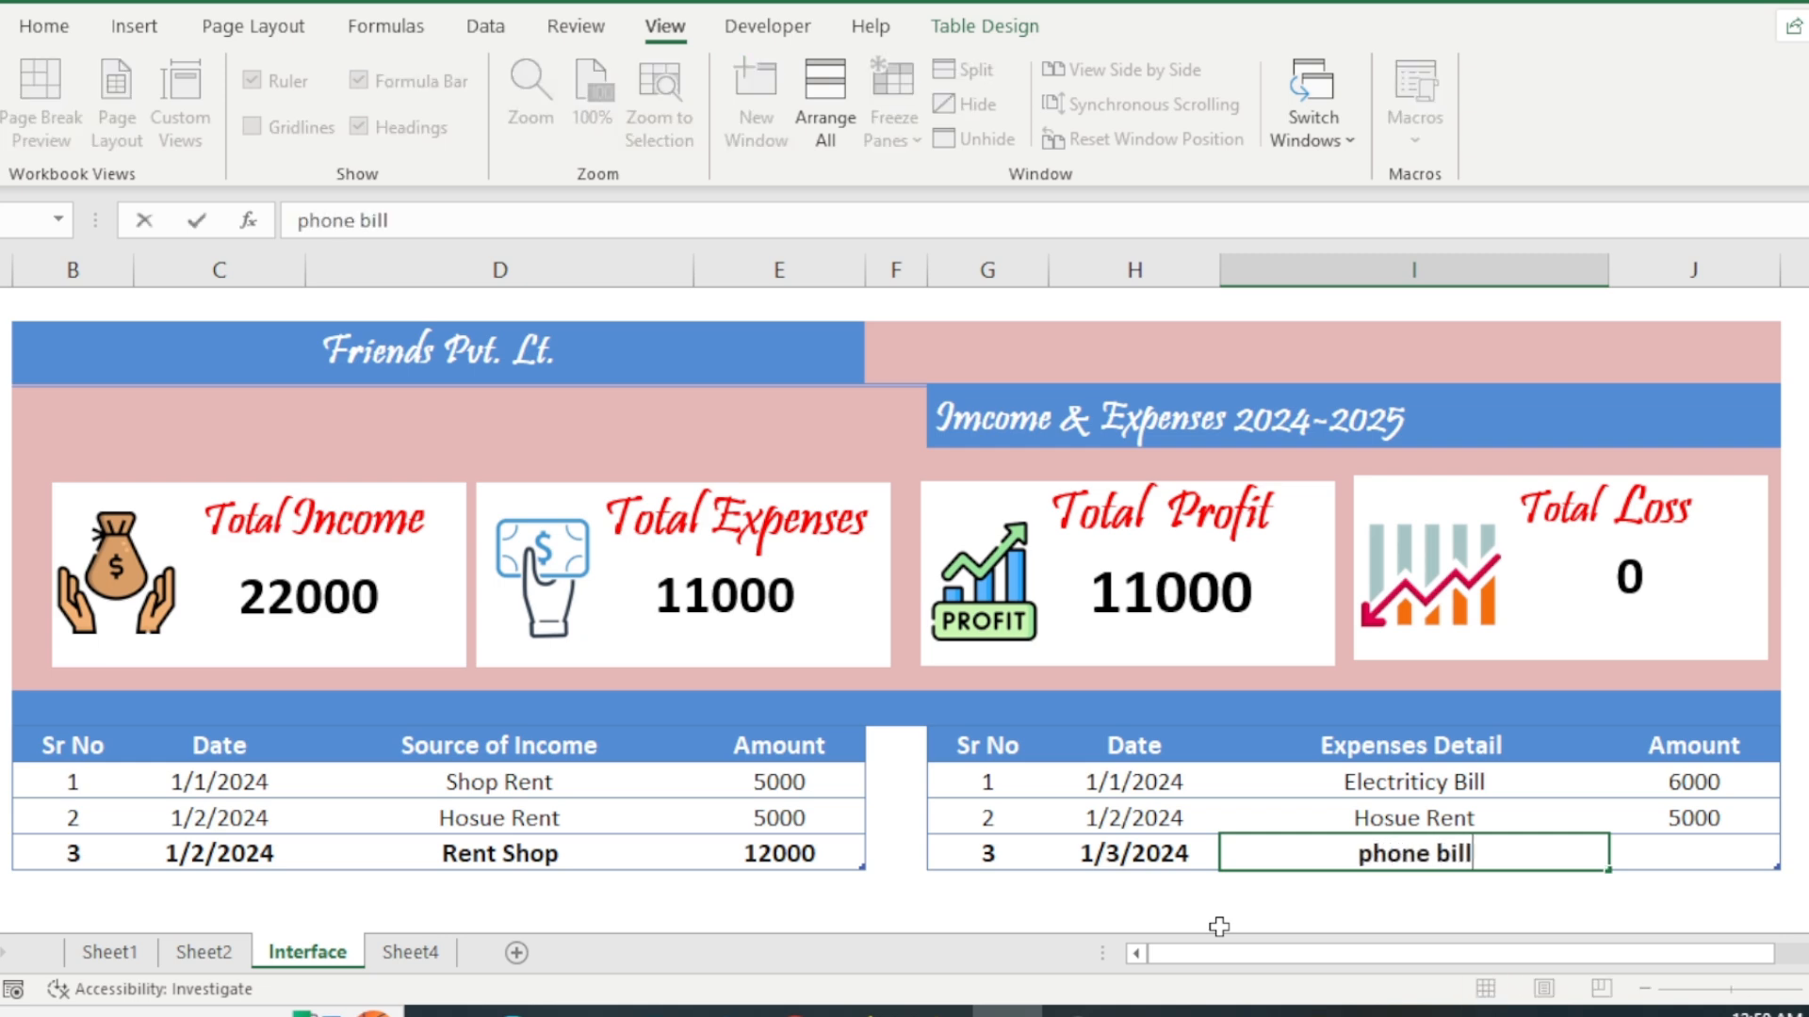
key("Tab")
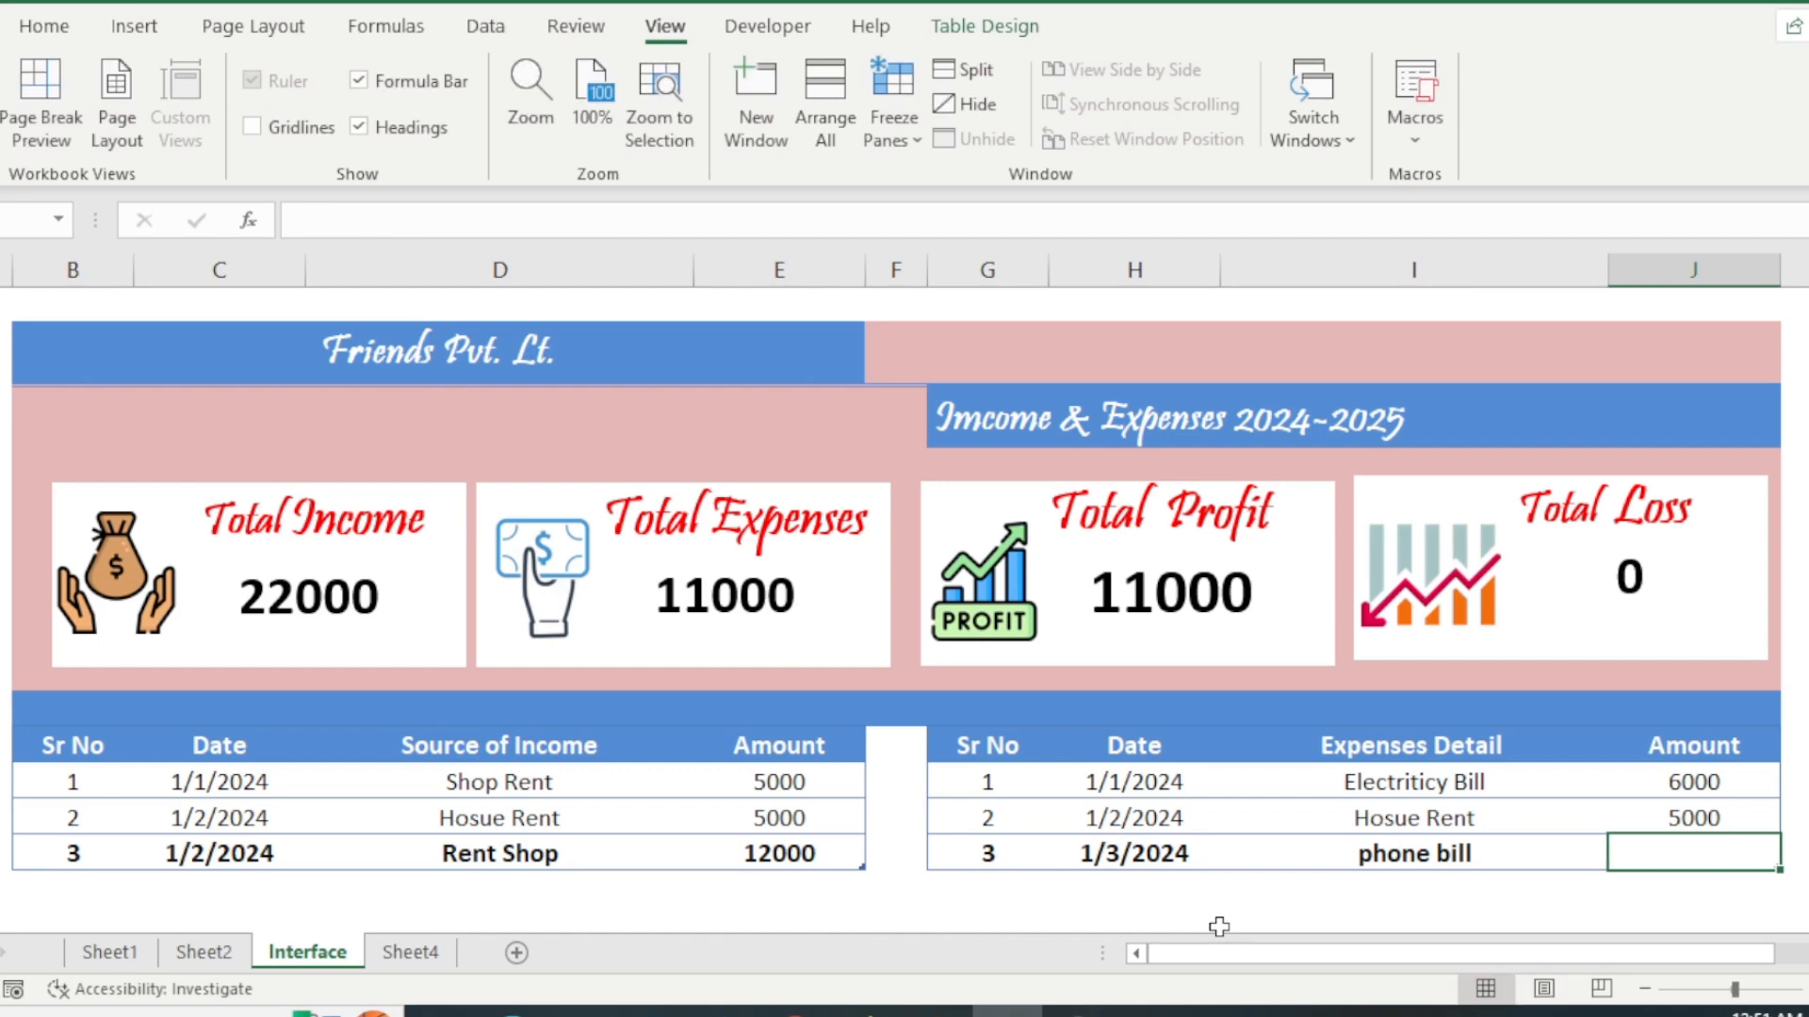
type("3500")
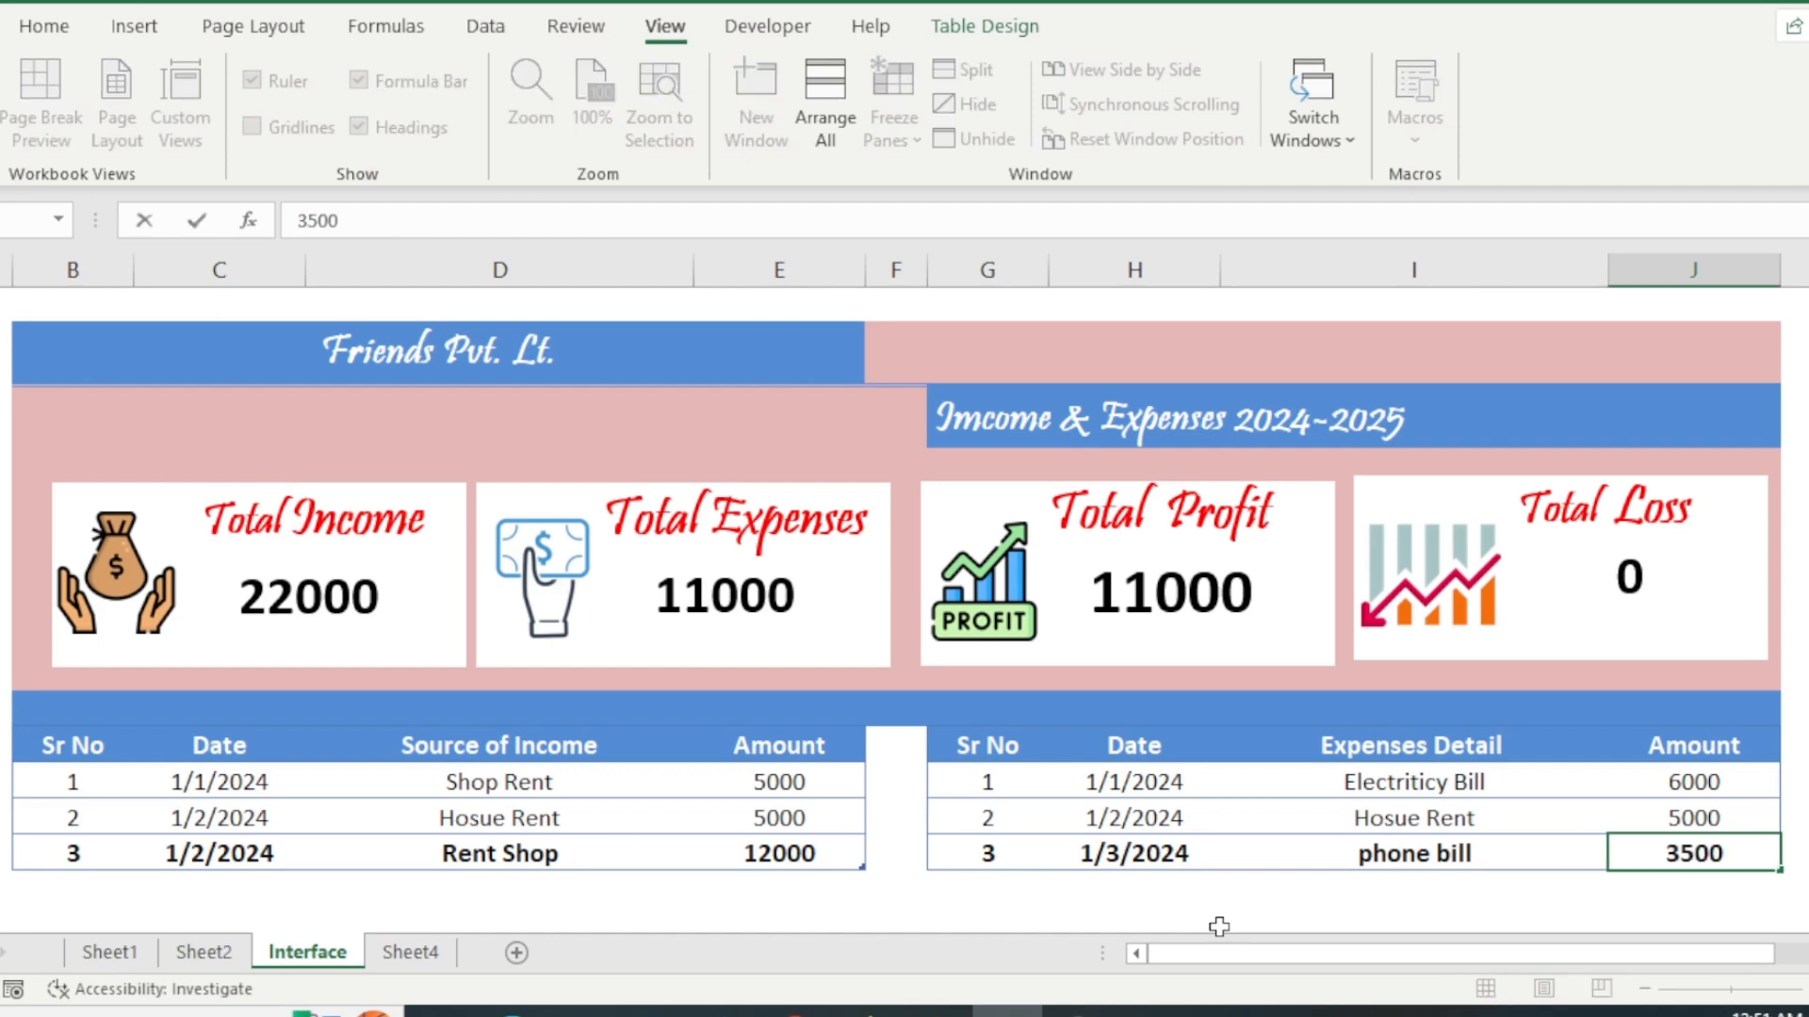
key("Return")
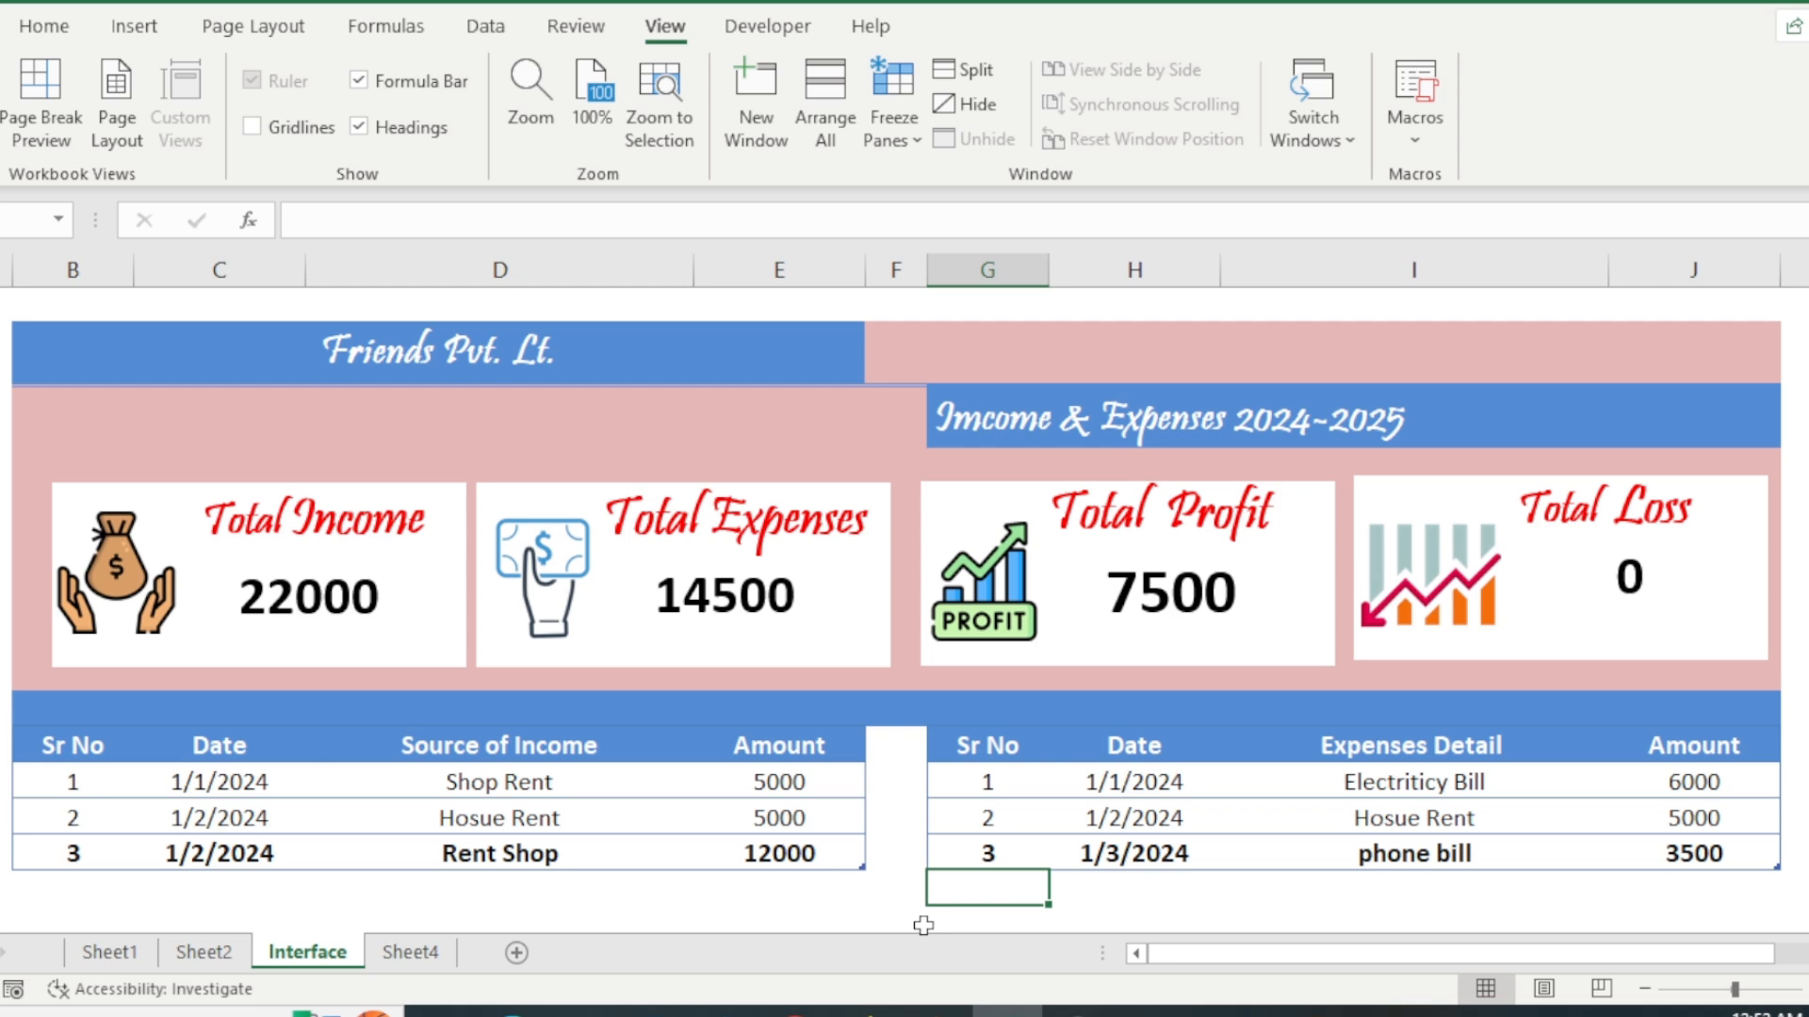
- Freeze panes at column C of the empty blue band above the tables, keeping the title and summary cards in place while scrolling
mouse_move(1798, 485)
left_mouse_down()
mouse_move(1798, 509)
mouse_move(1798, 488)
left_mouse_up()
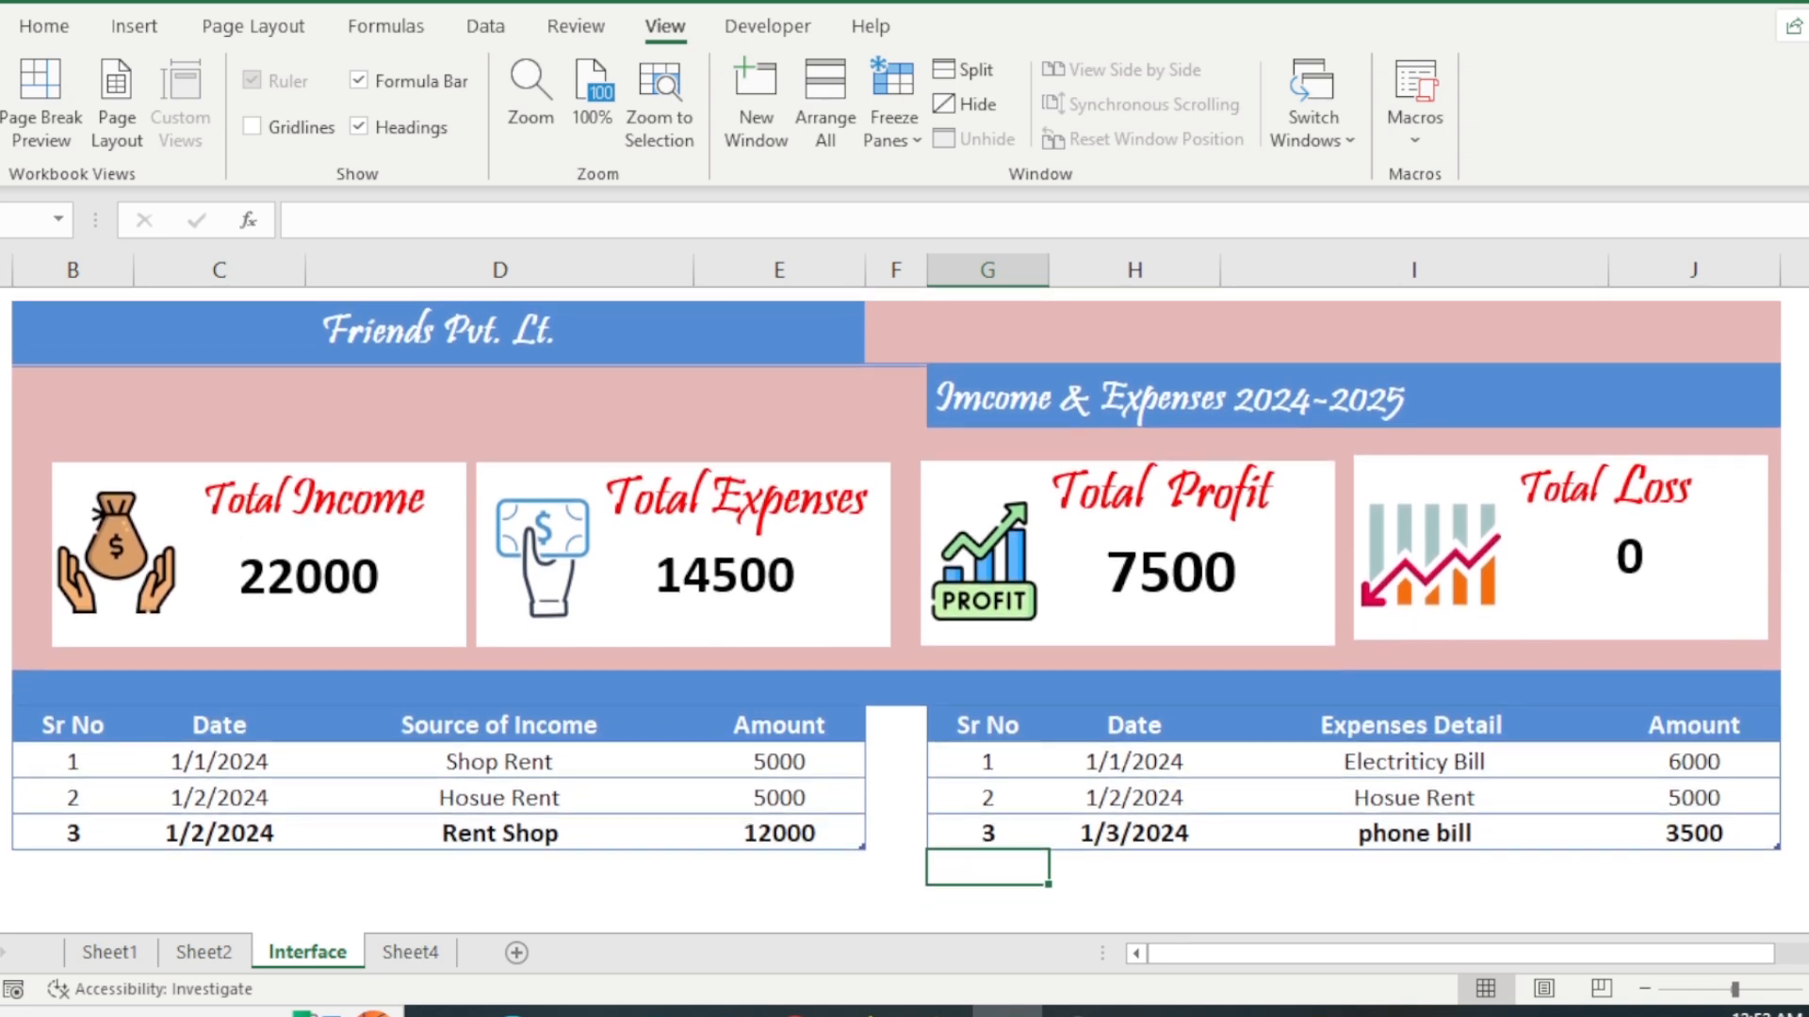
left_click(400, 682)
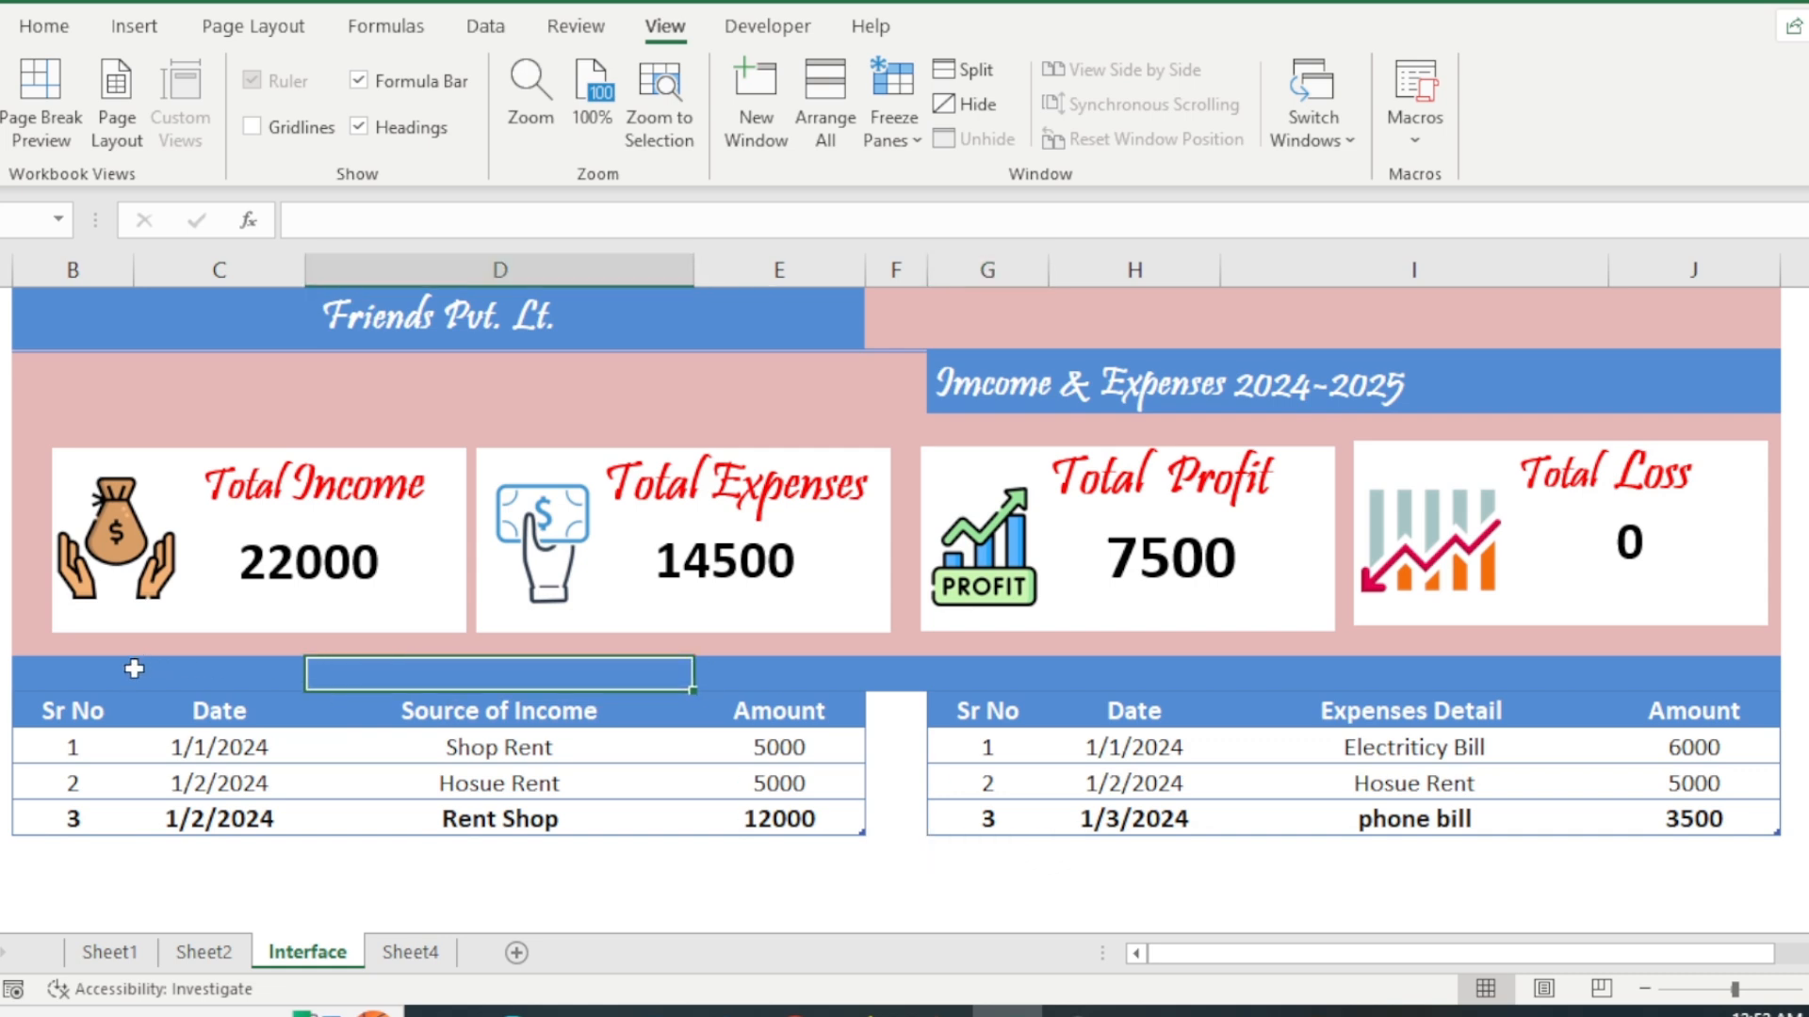
left_click_drag(138, 671, 128, 671)
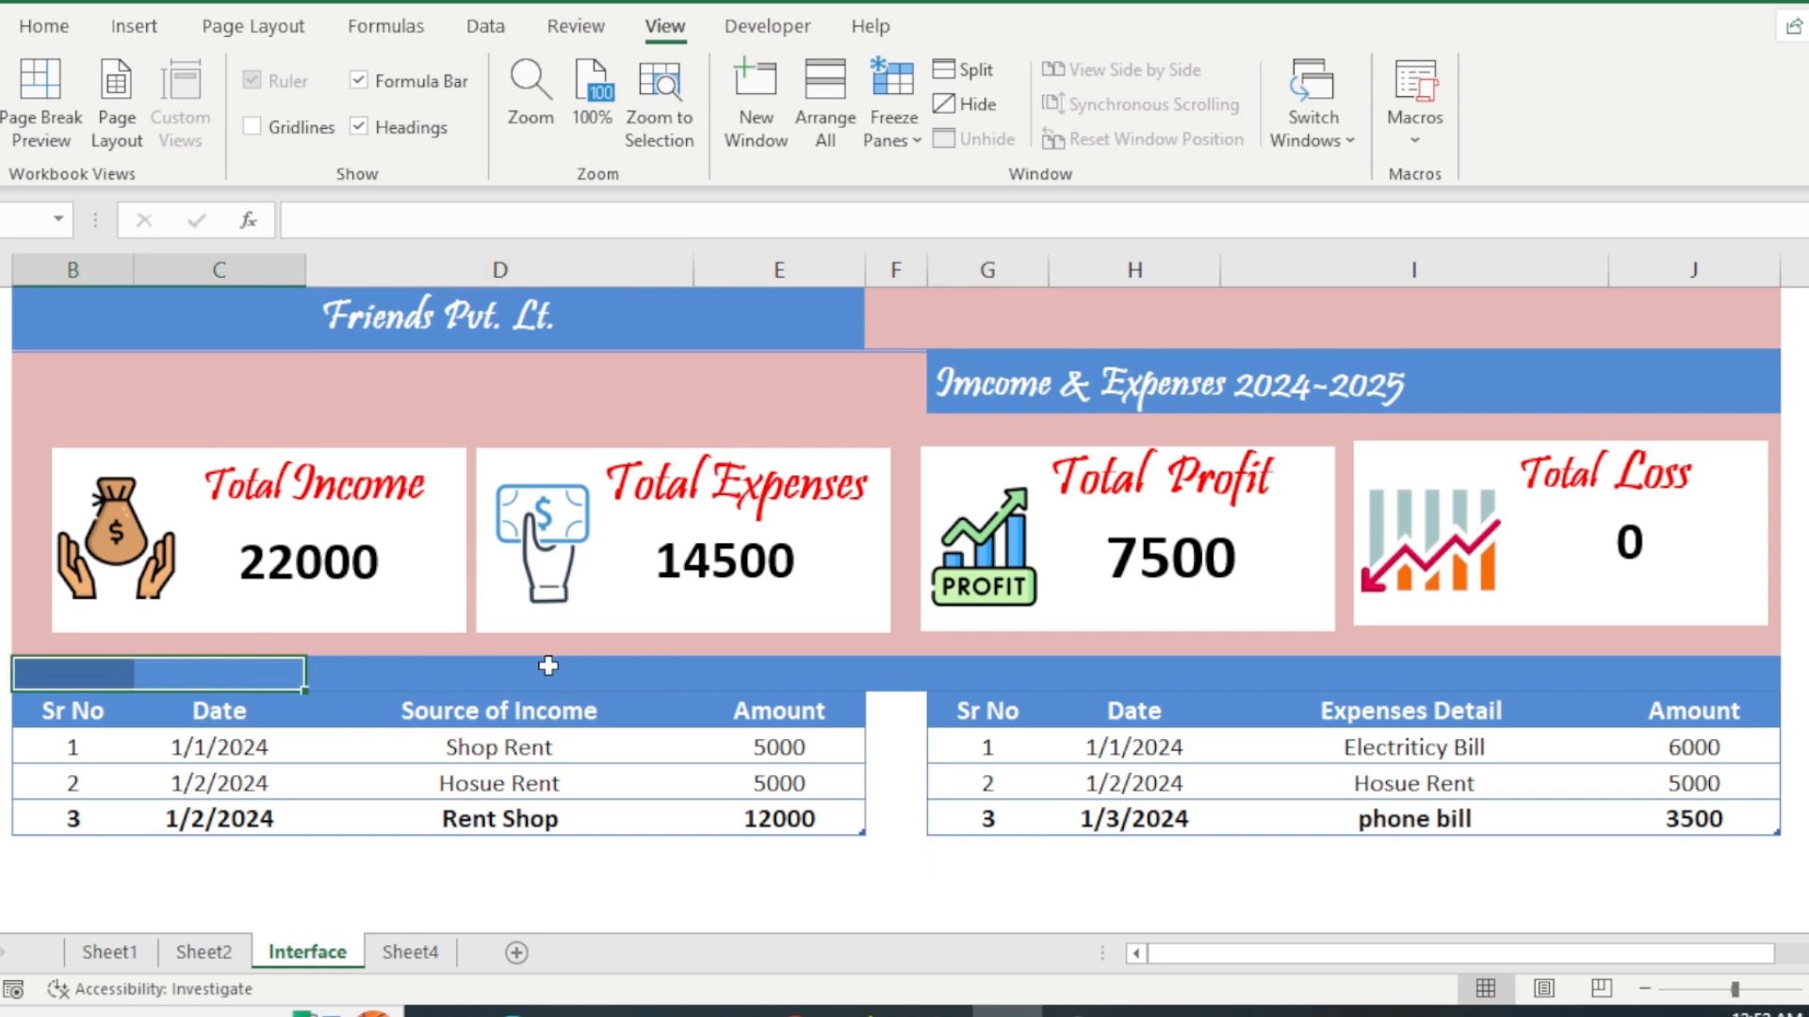
left_click(895, 121)
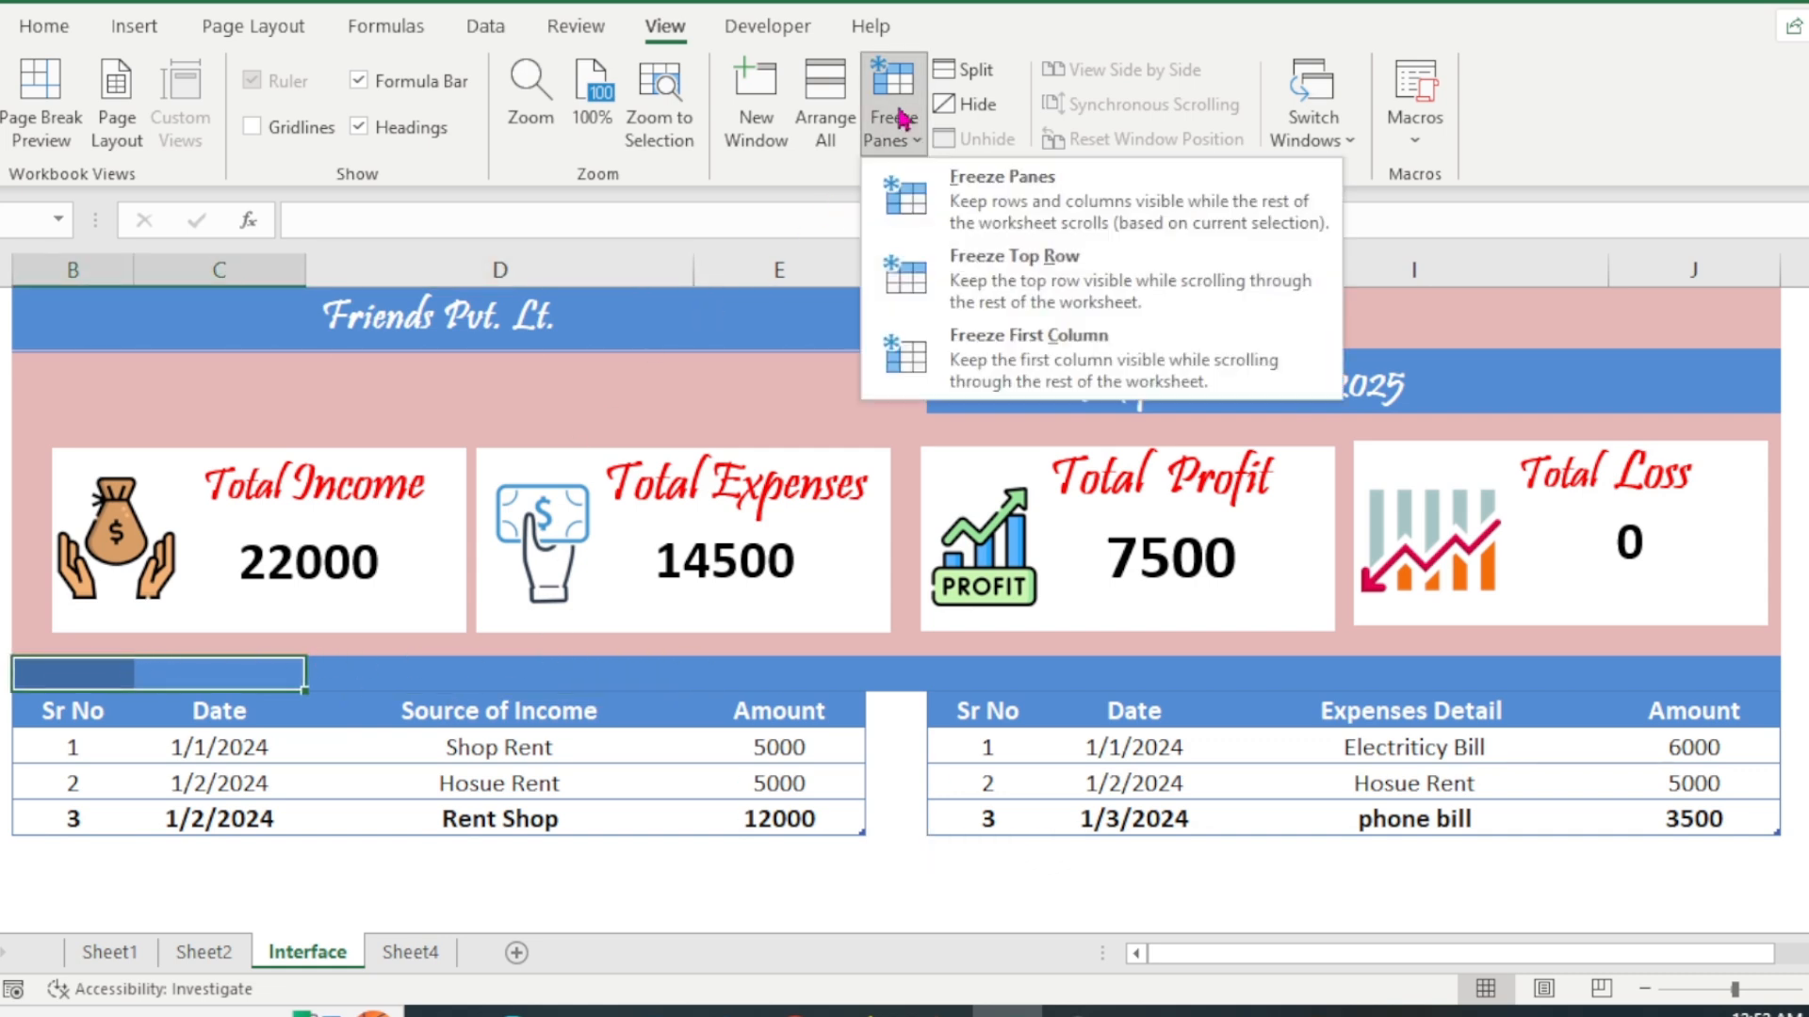
left_click(1004, 198)
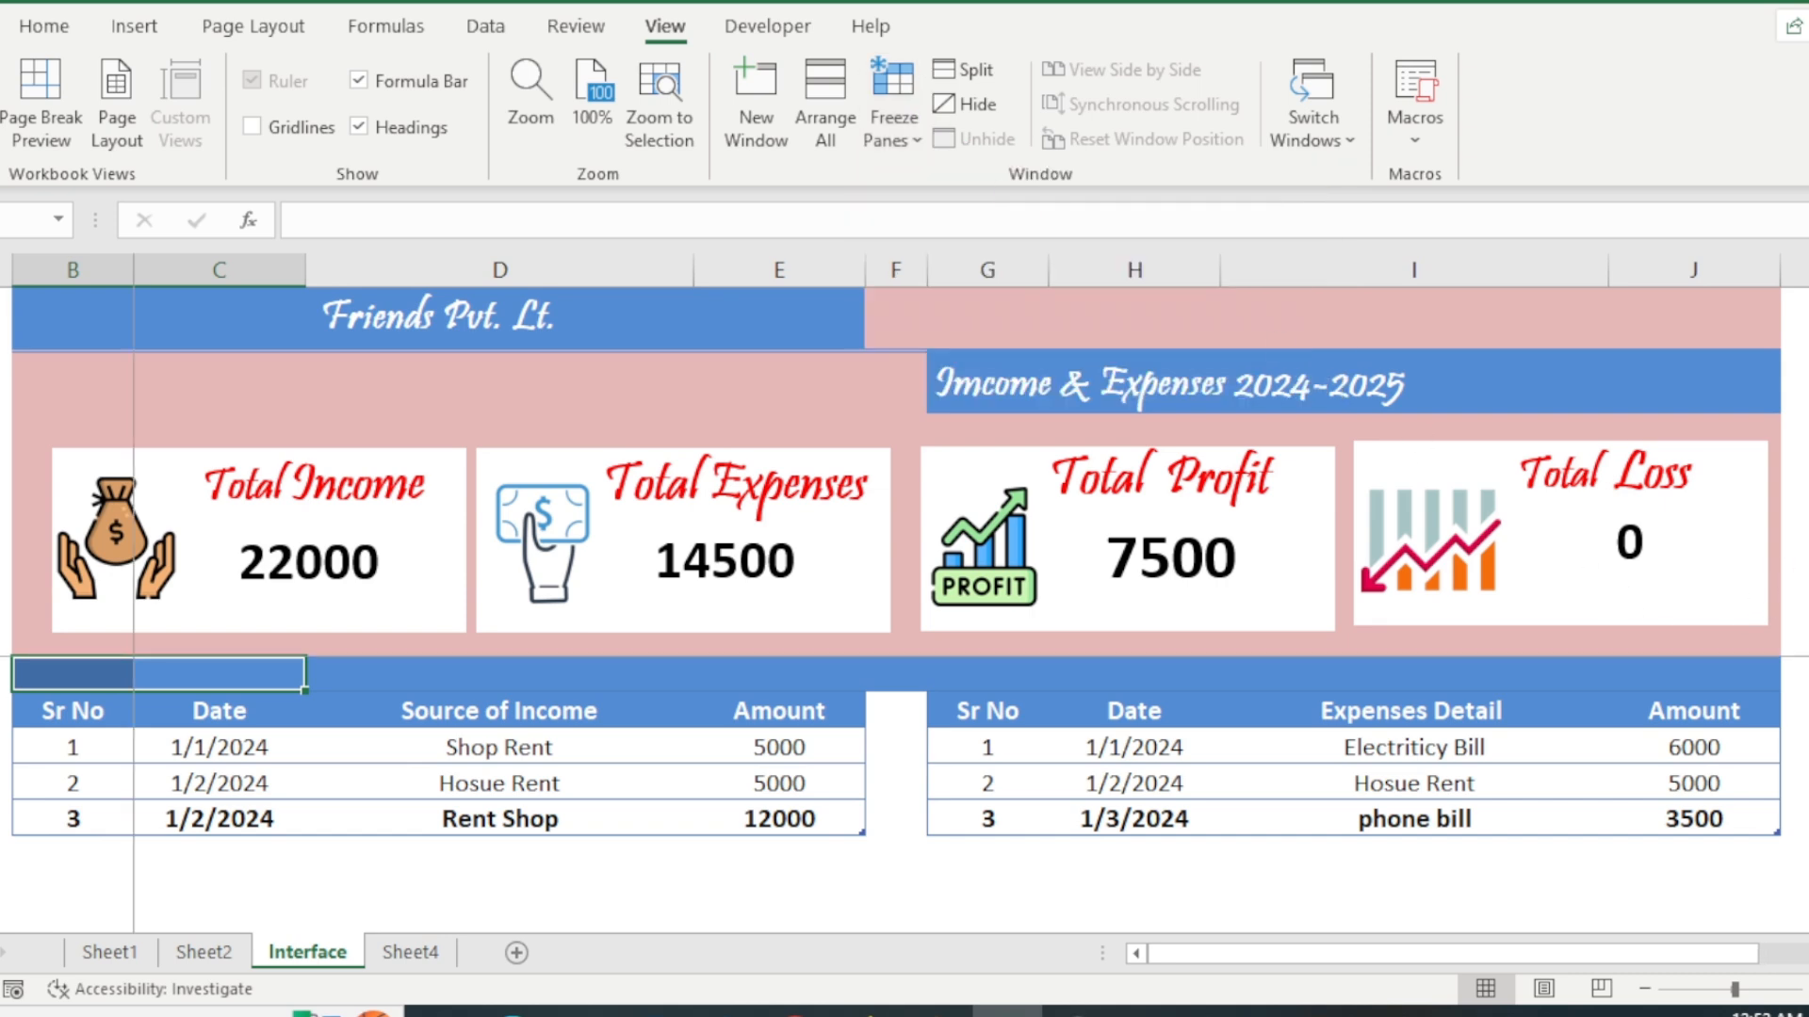
left_click_drag(1801, 544, 1802, 552)
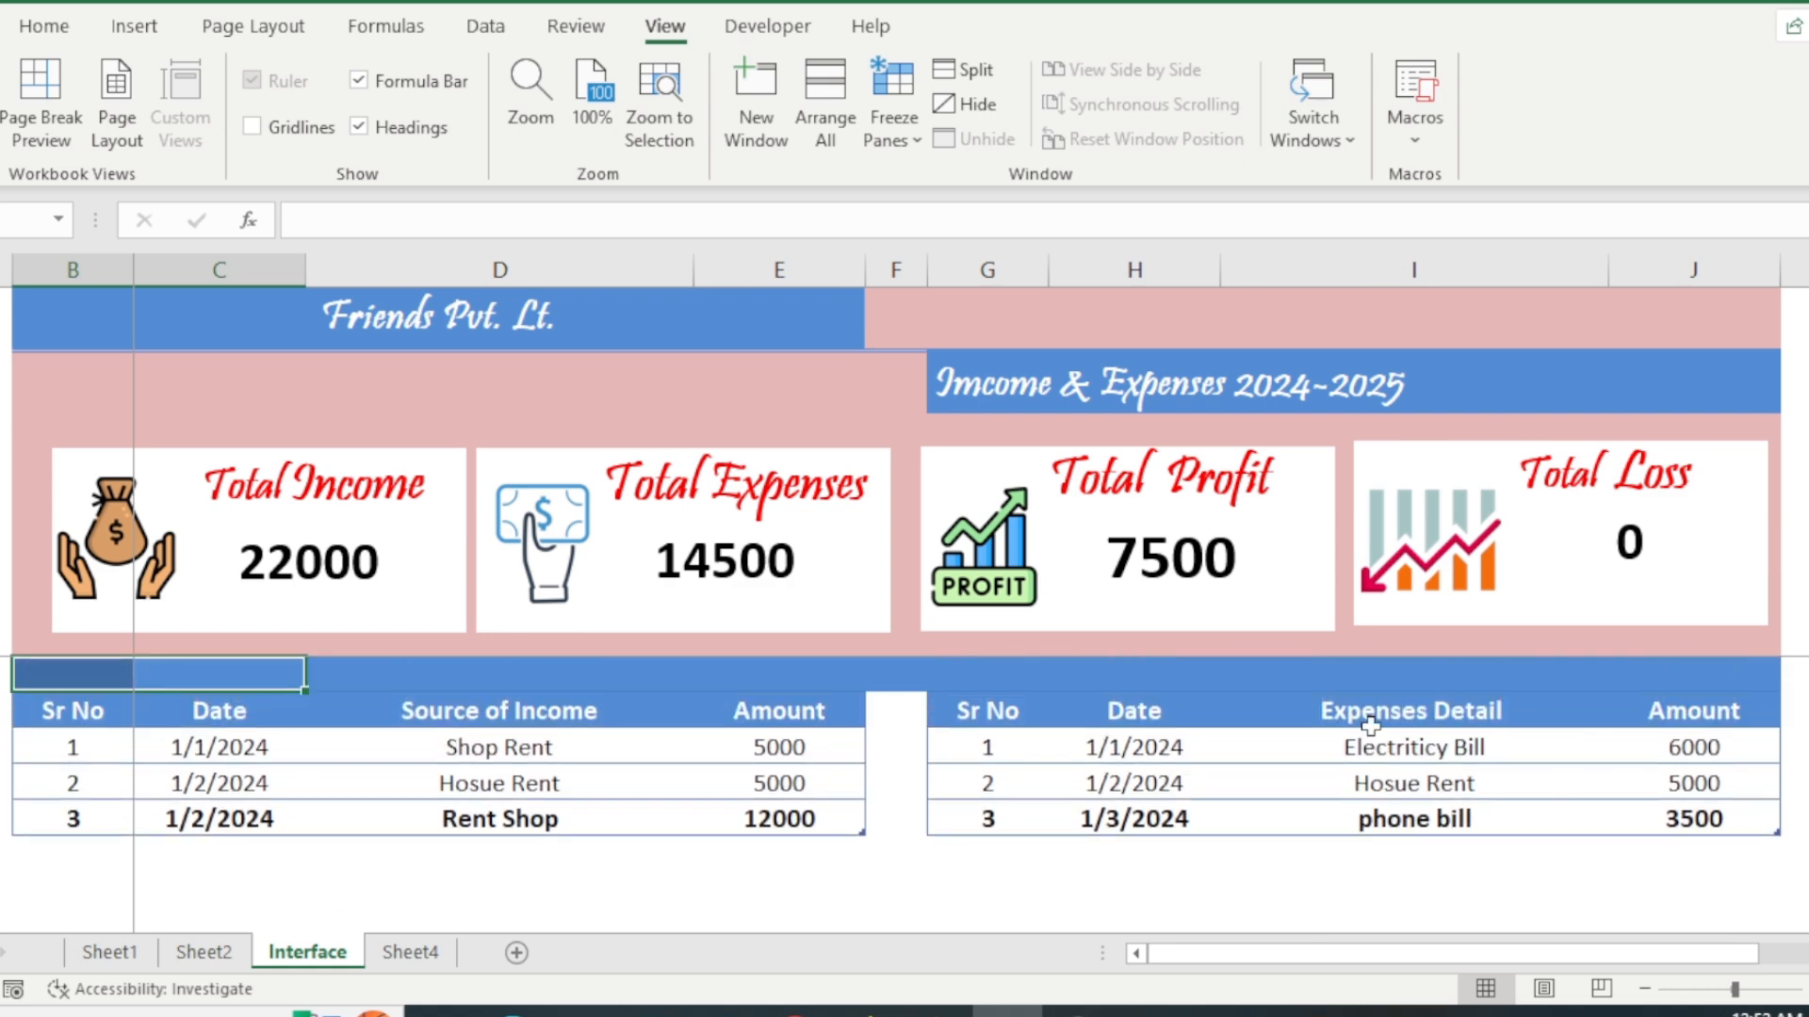